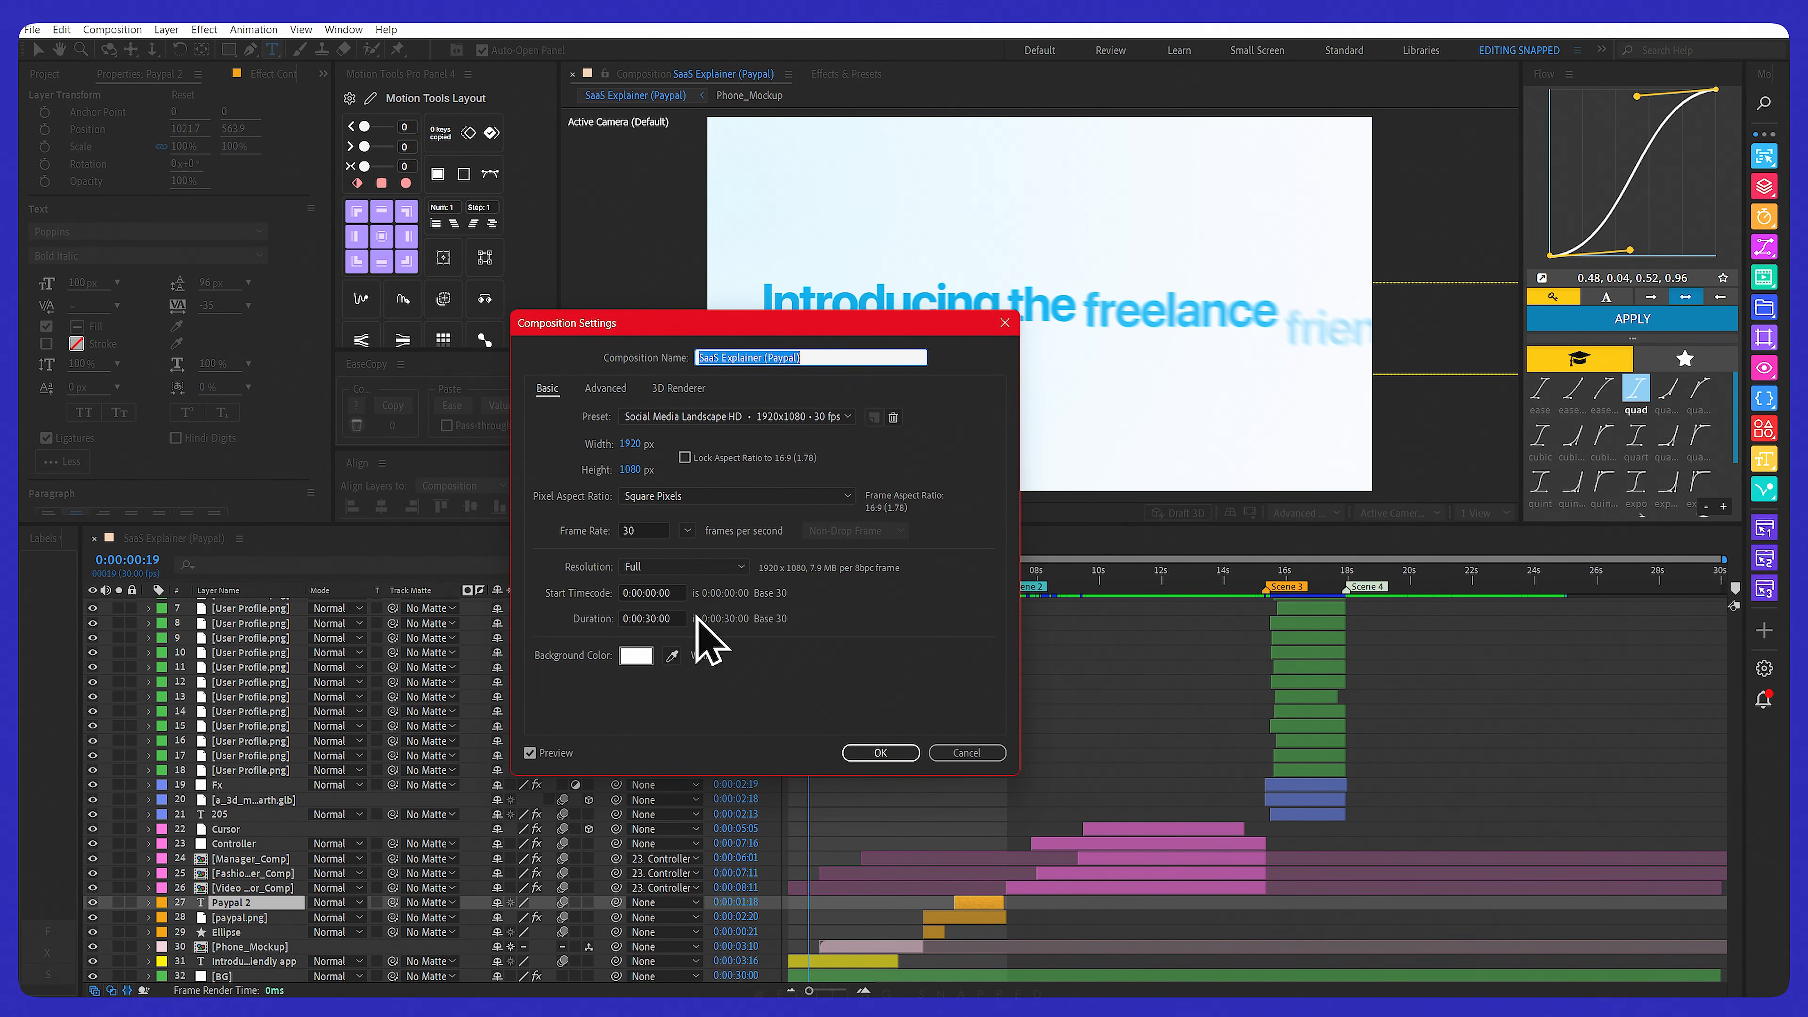
# Check the background color in the composition settings and accept the settings
pyautogui.click(636, 655)
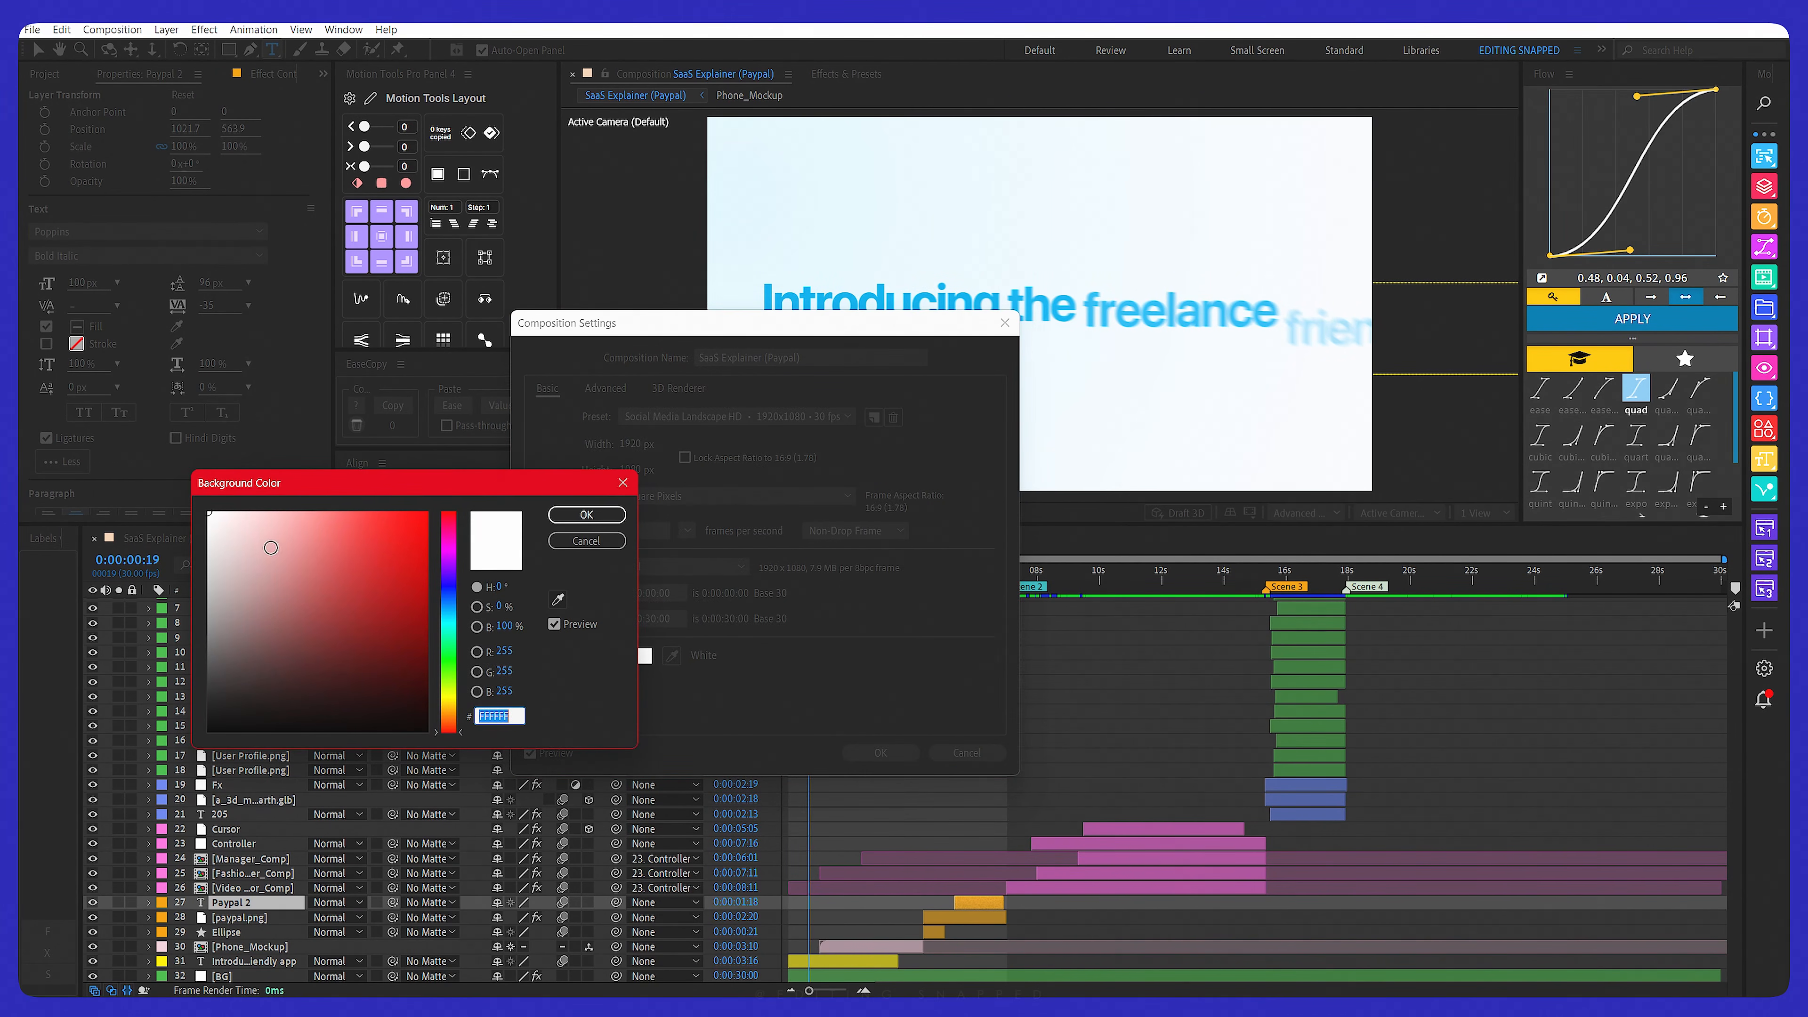
pyautogui.click(585, 519)
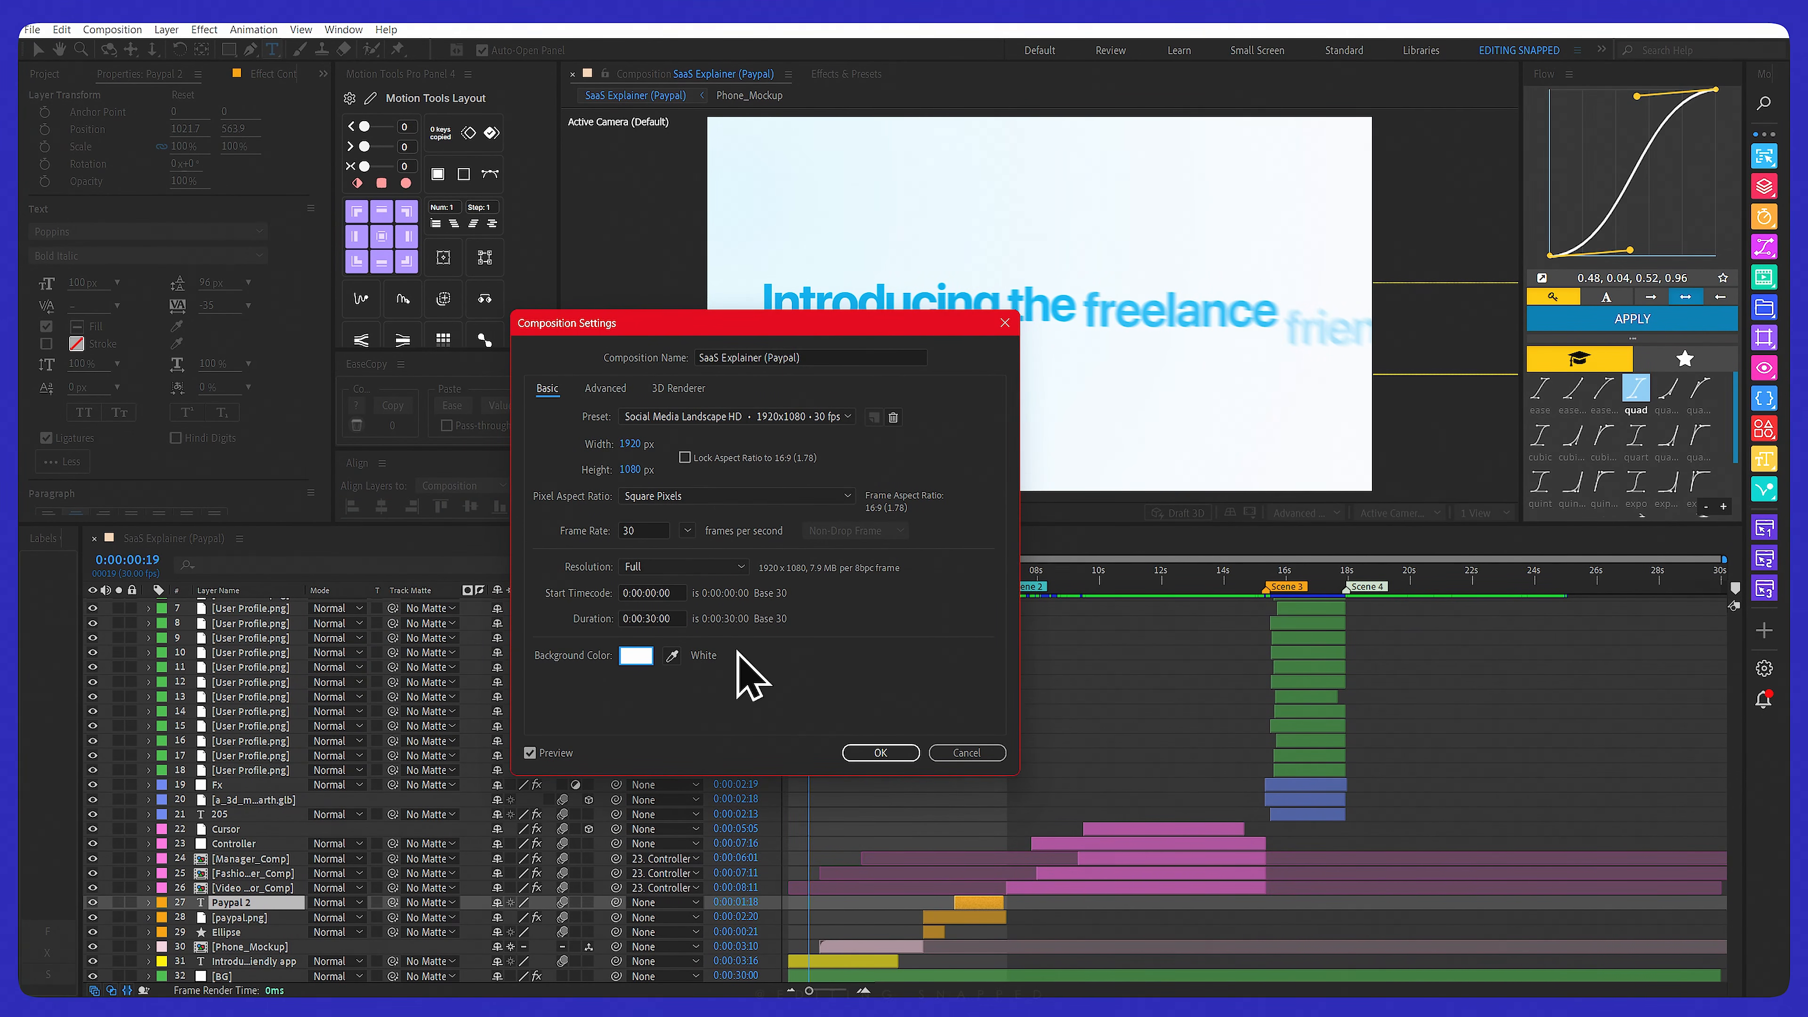
pyautogui.click(881, 755)
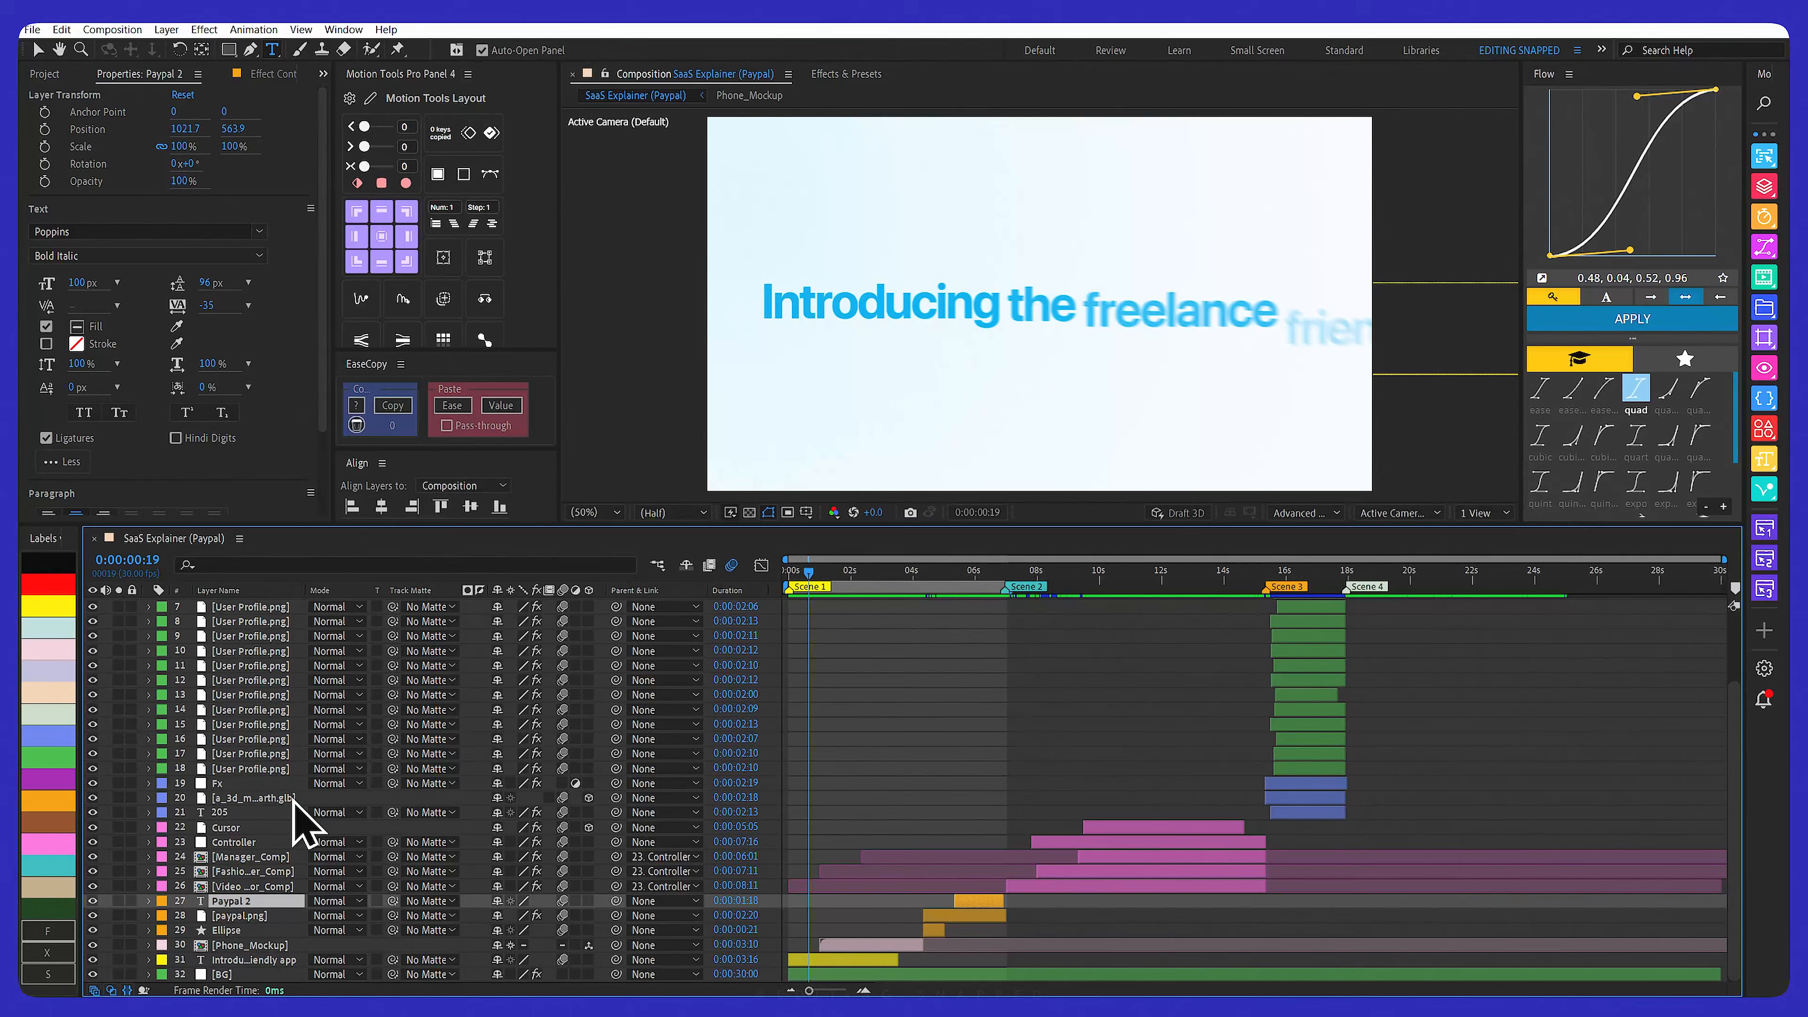
# Inspect the BG layer's solid settings and its solid color, and accept both
pyautogui.click(223, 974)
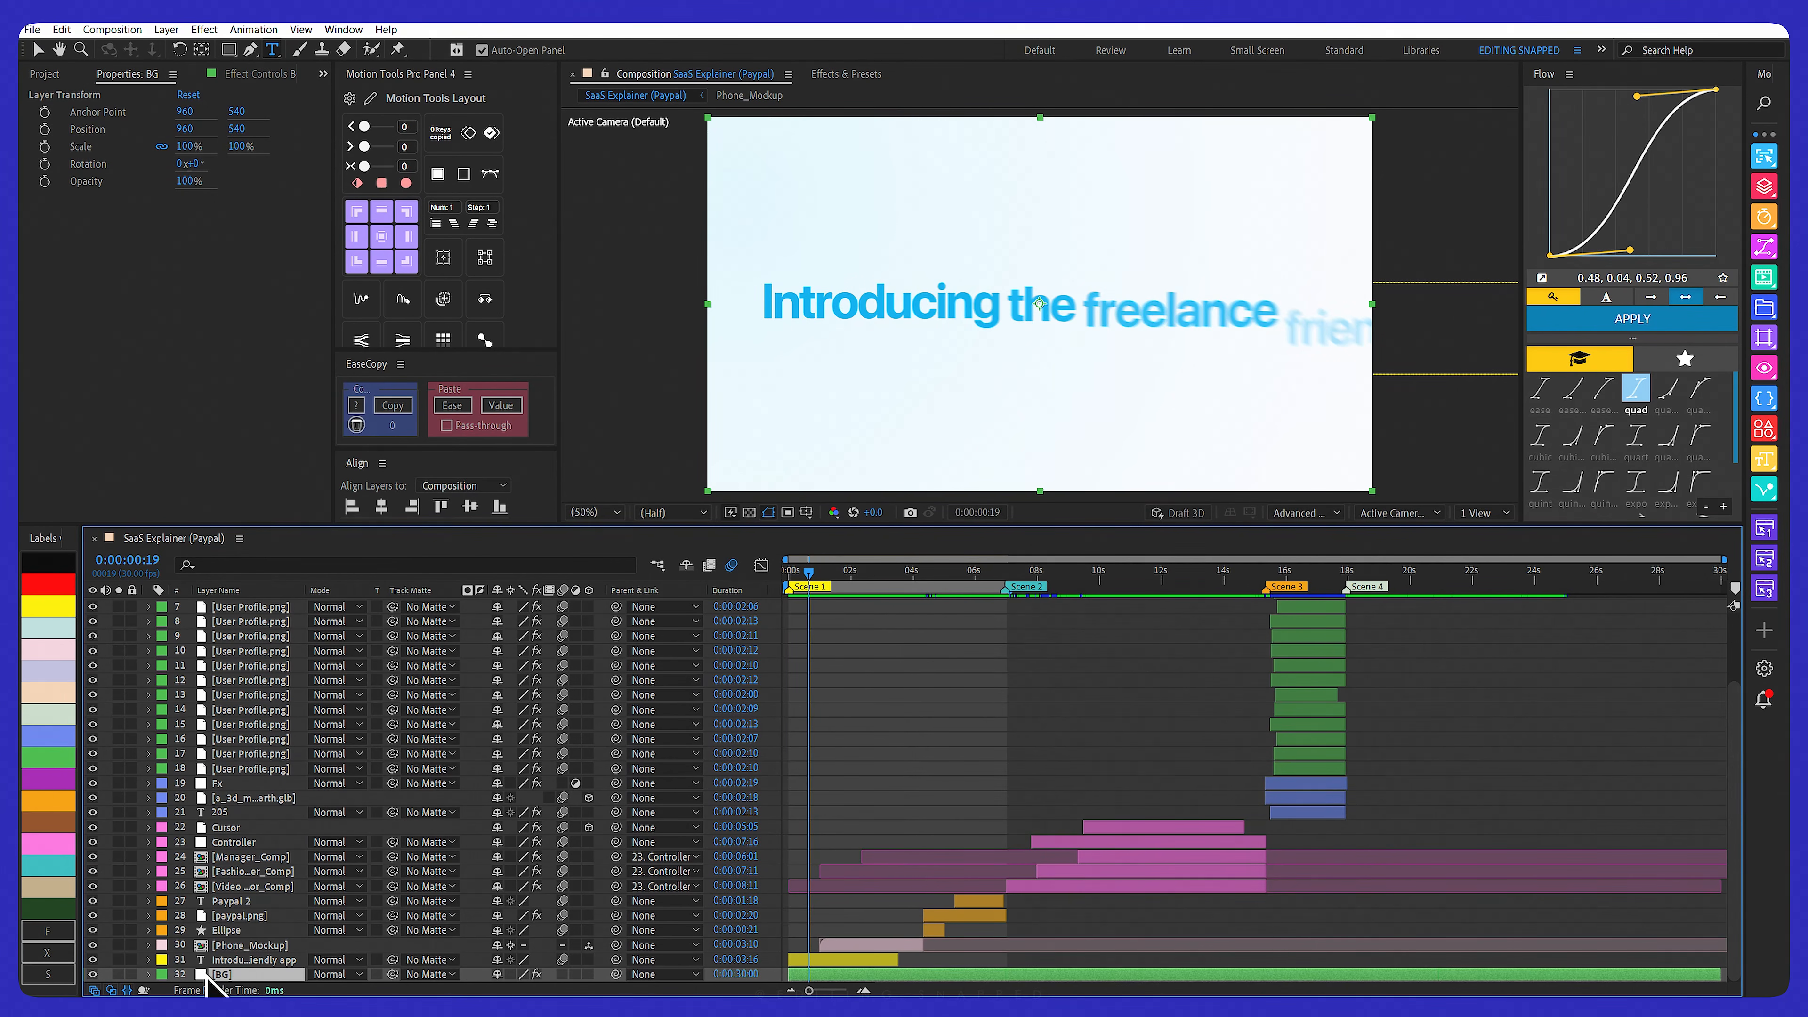
pyautogui.click(167, 29)
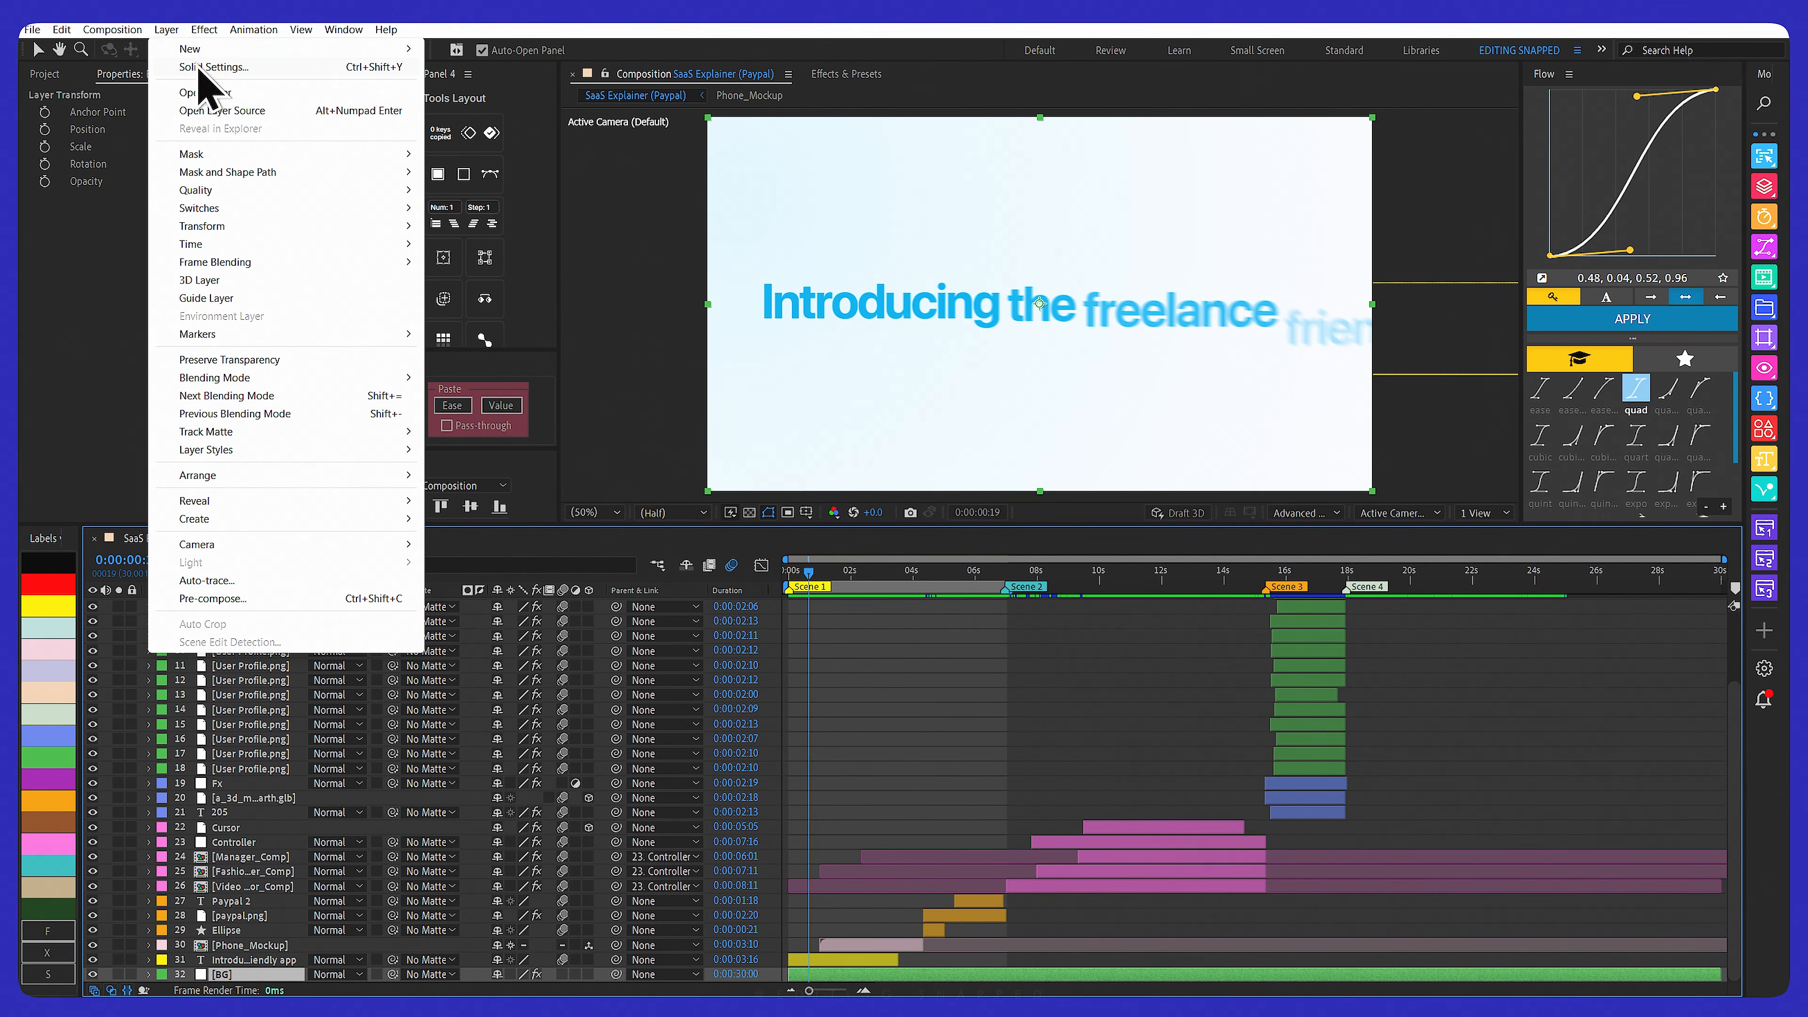
pyautogui.click(205, 71)
pyautogui.moveTo(662, 306); pyautogui.dragTo(619, 264)
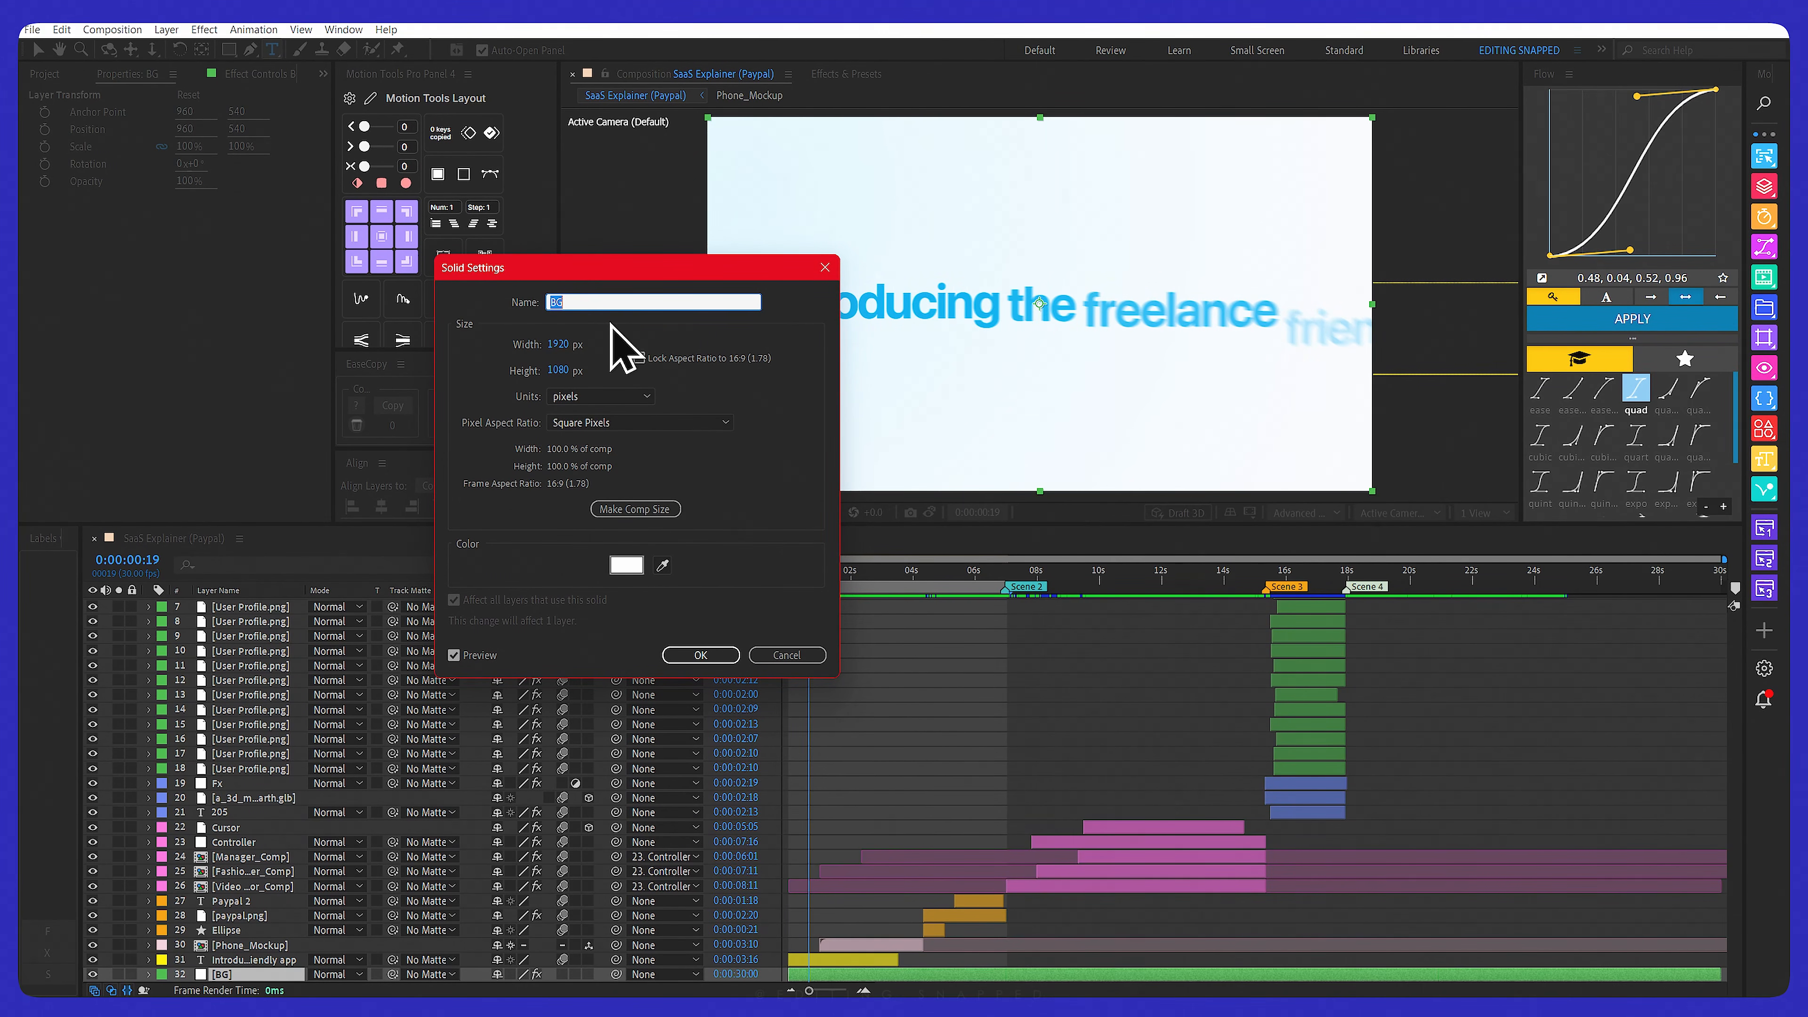
pyautogui.click(619, 564)
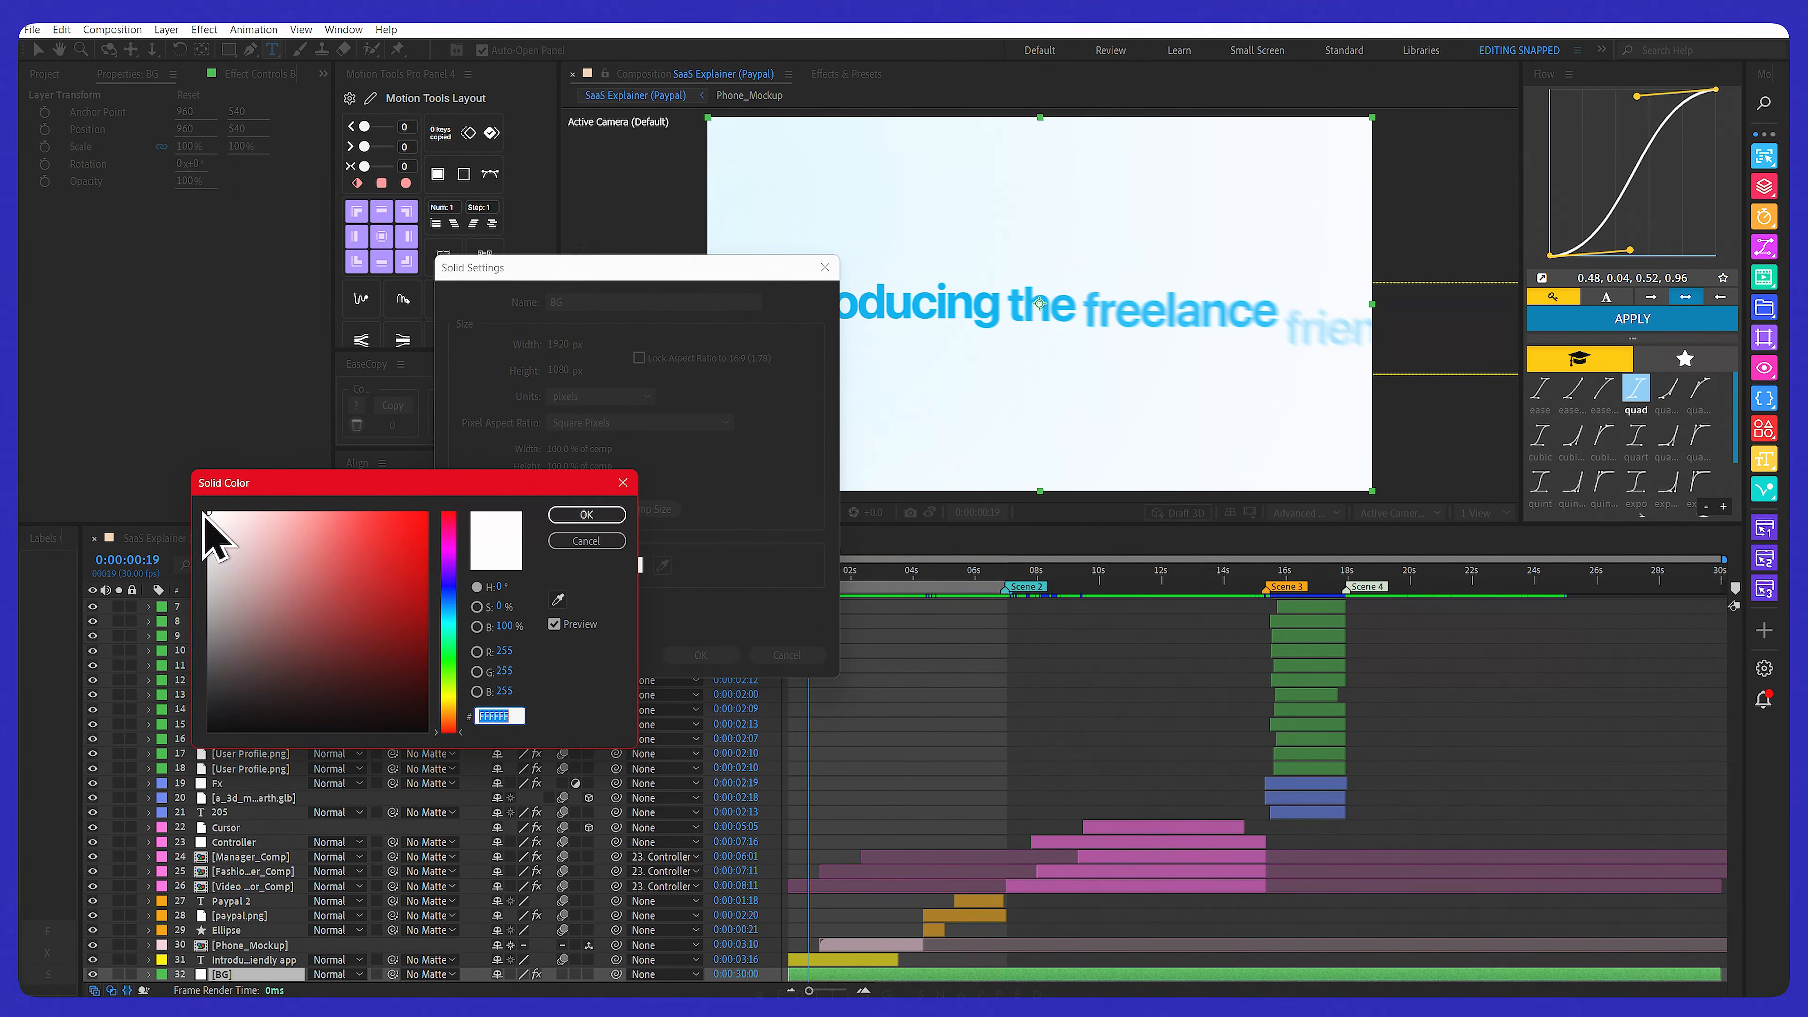
pyautogui.click(591, 515)
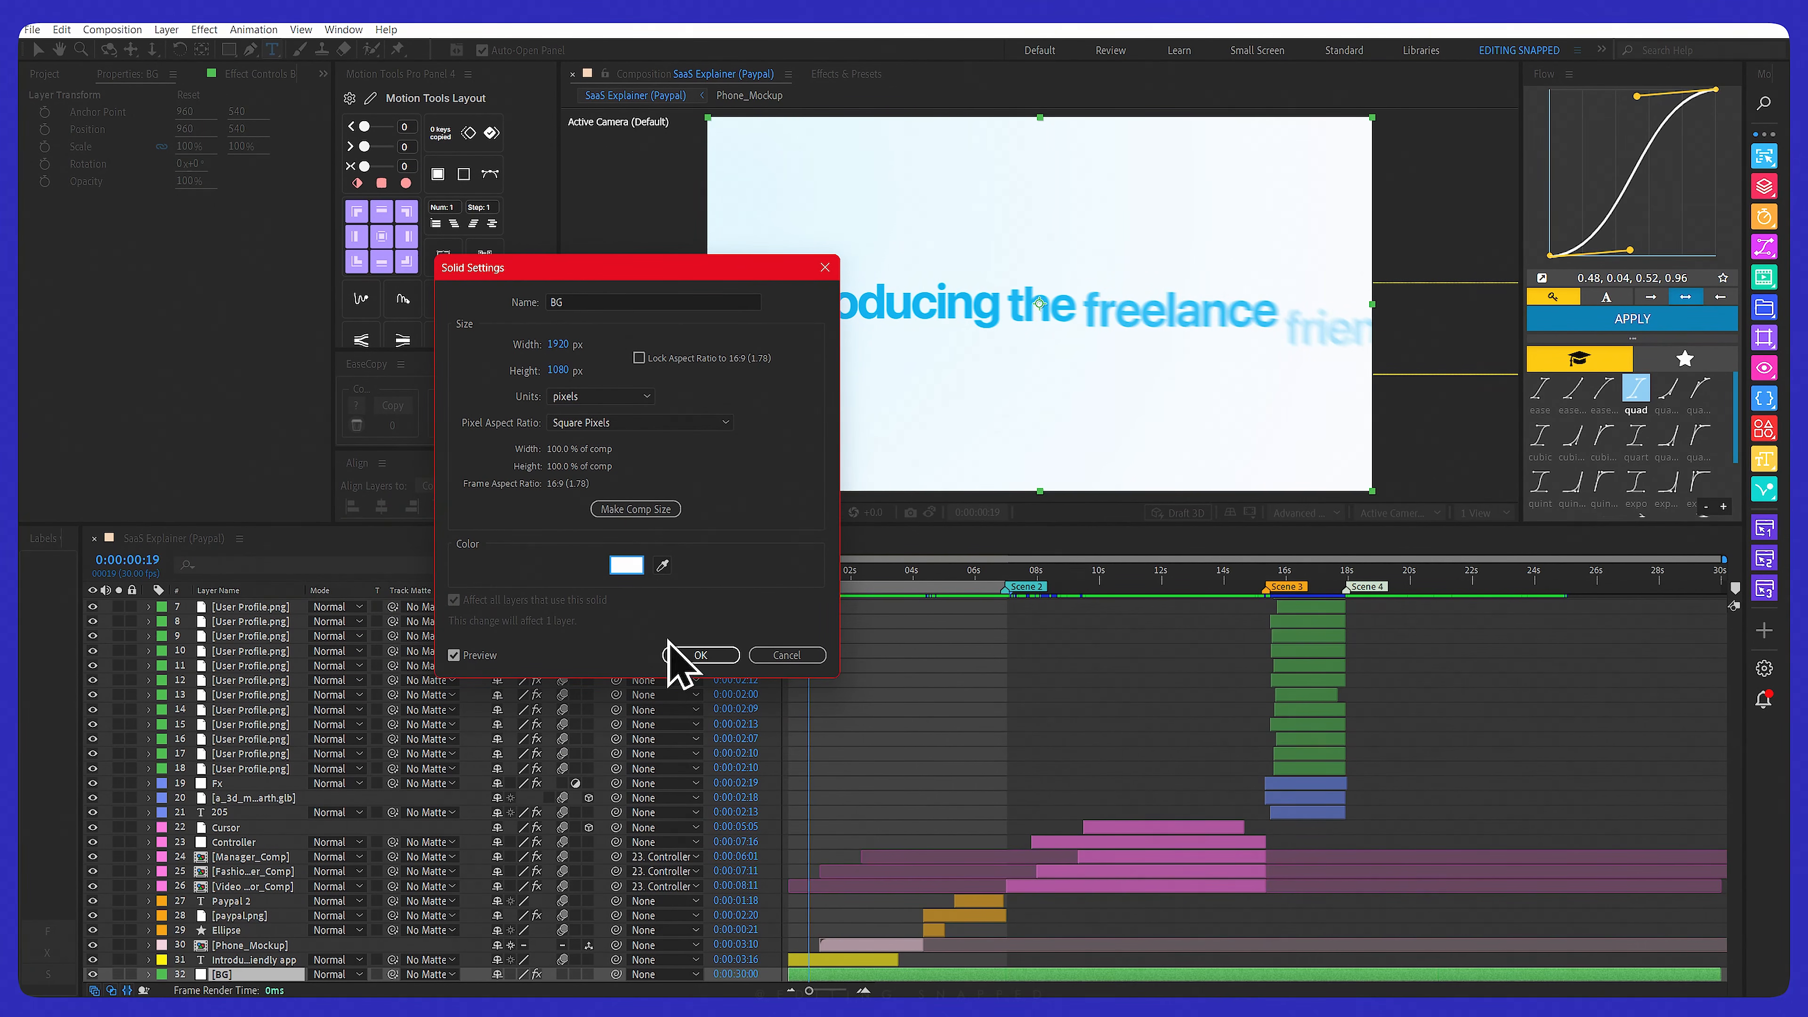
pyautogui.click(699, 656)
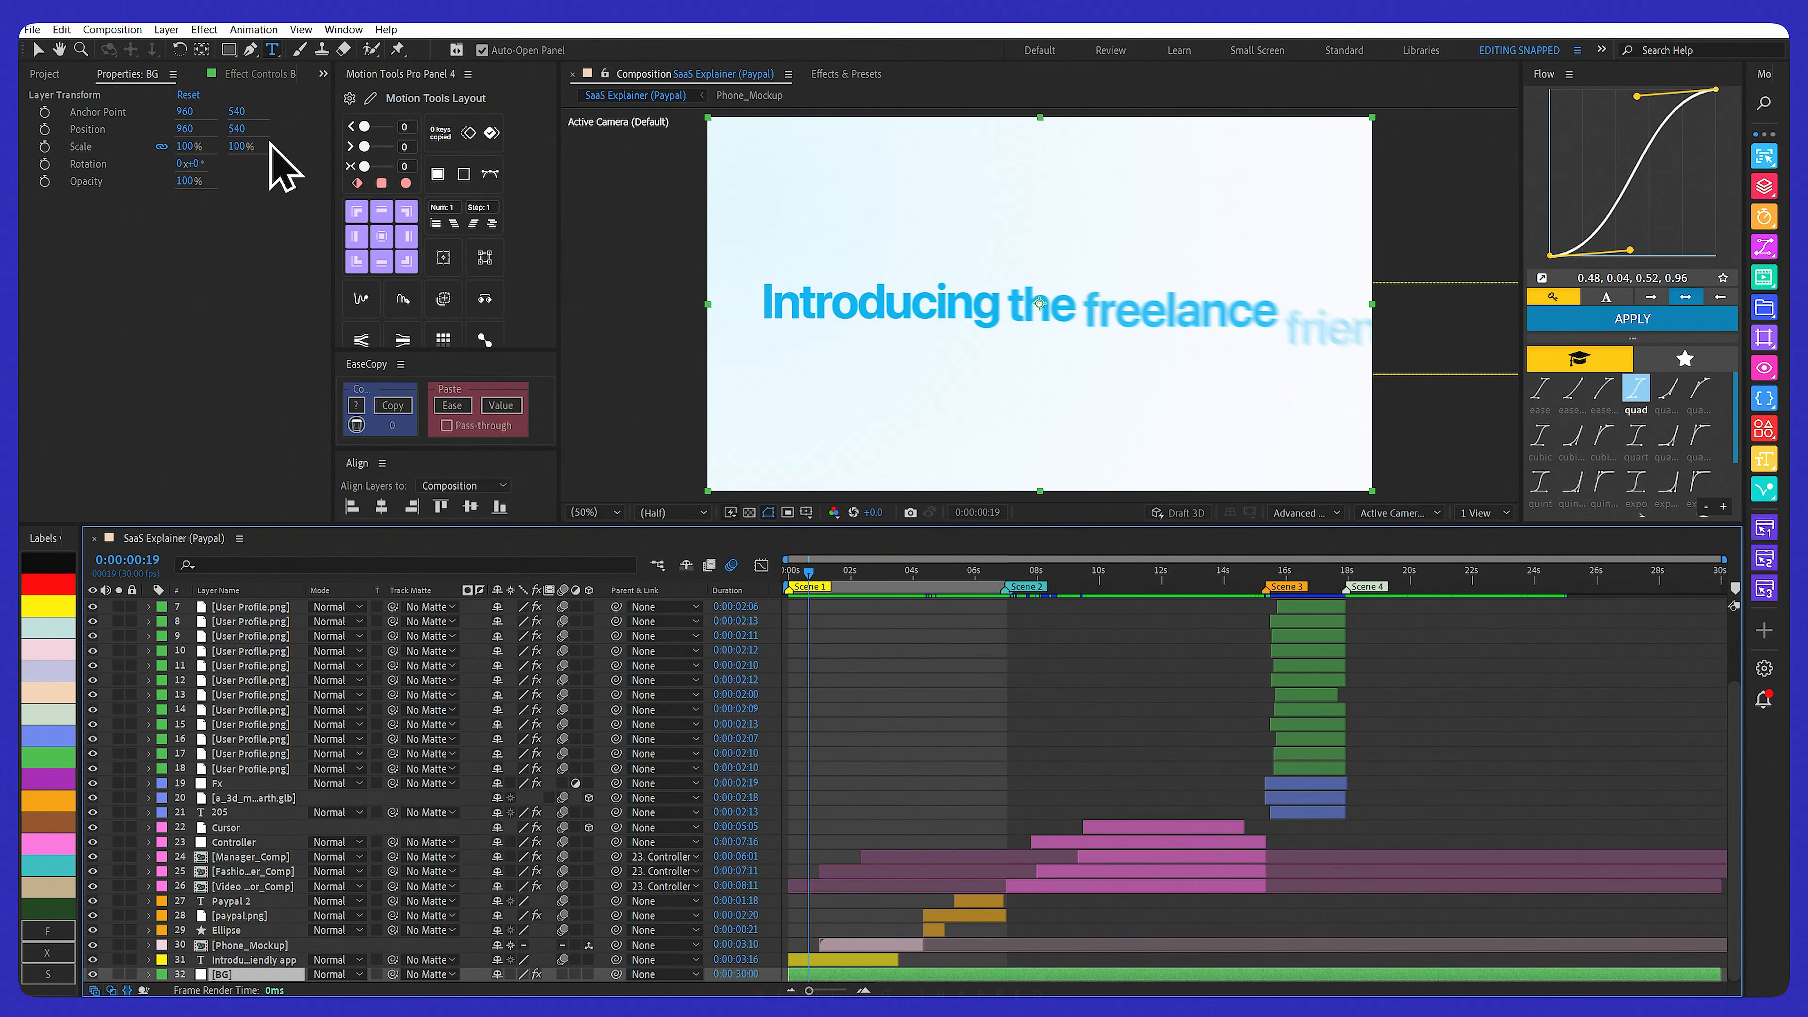
# Examine the Gradient Ramp effect on the BG layer, including its start color, end color and ramp shape options
pyautogui.click(254, 73)
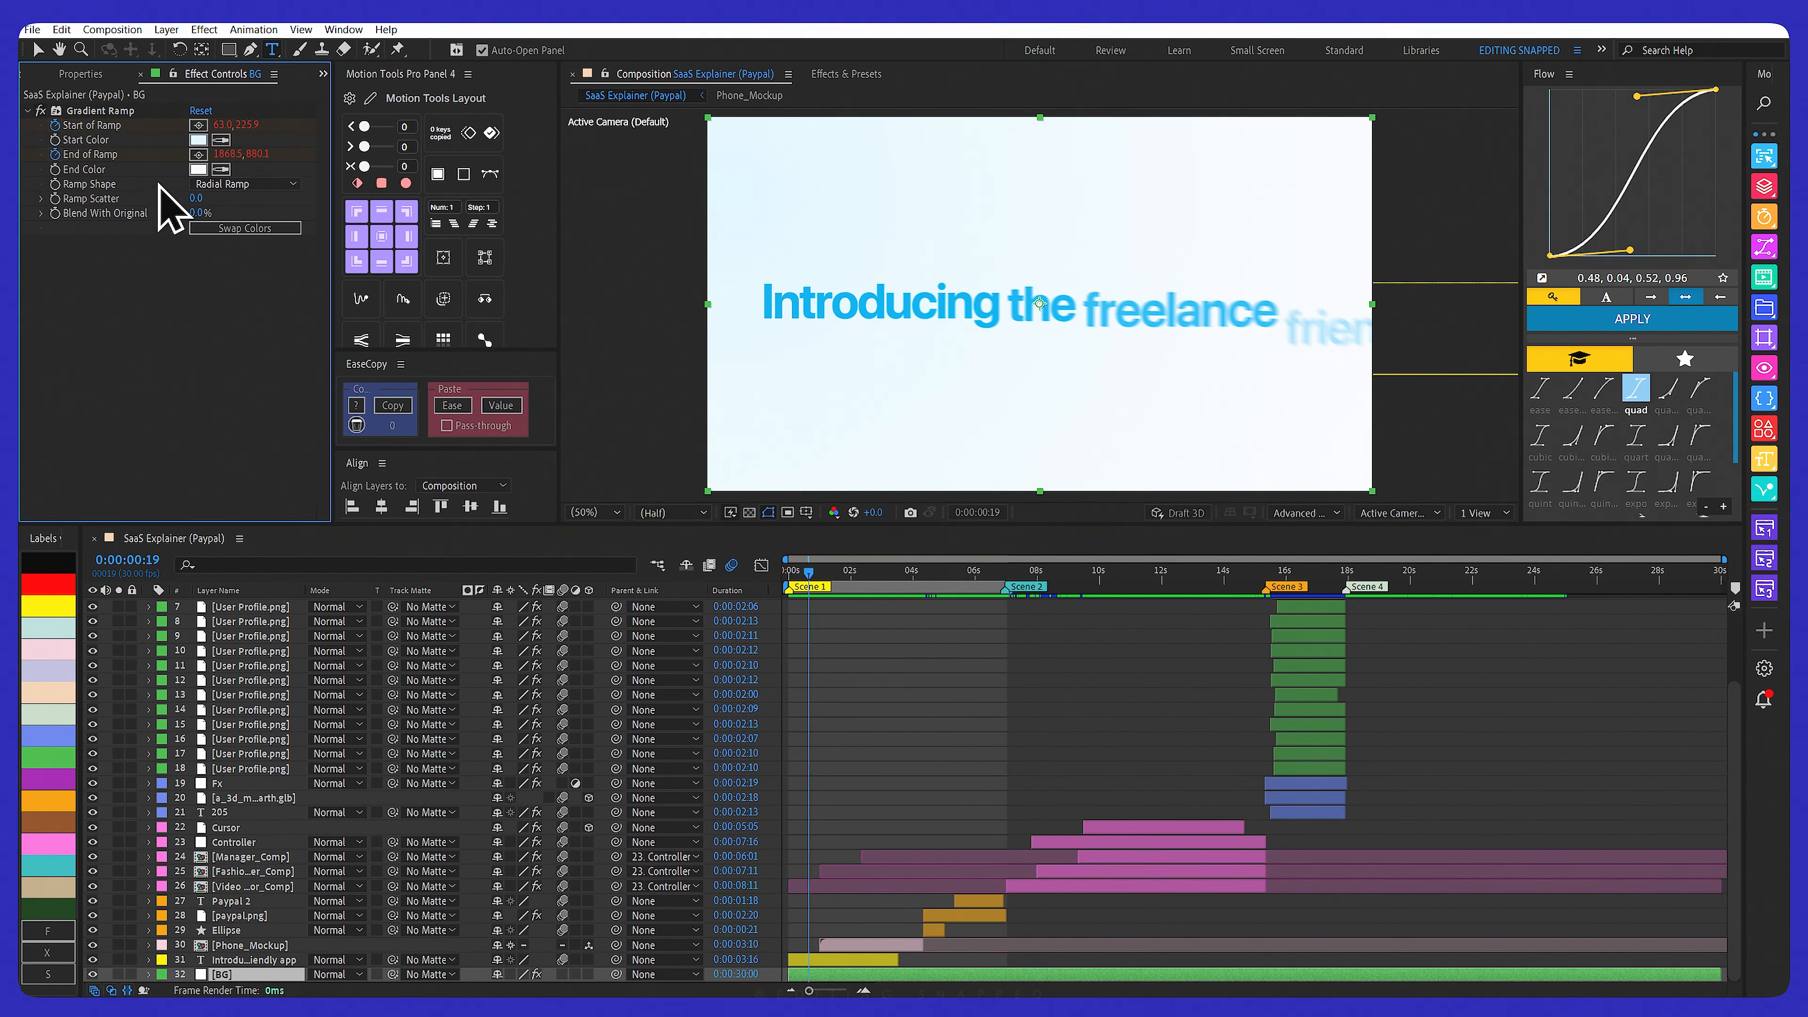
pyautogui.click(198, 141)
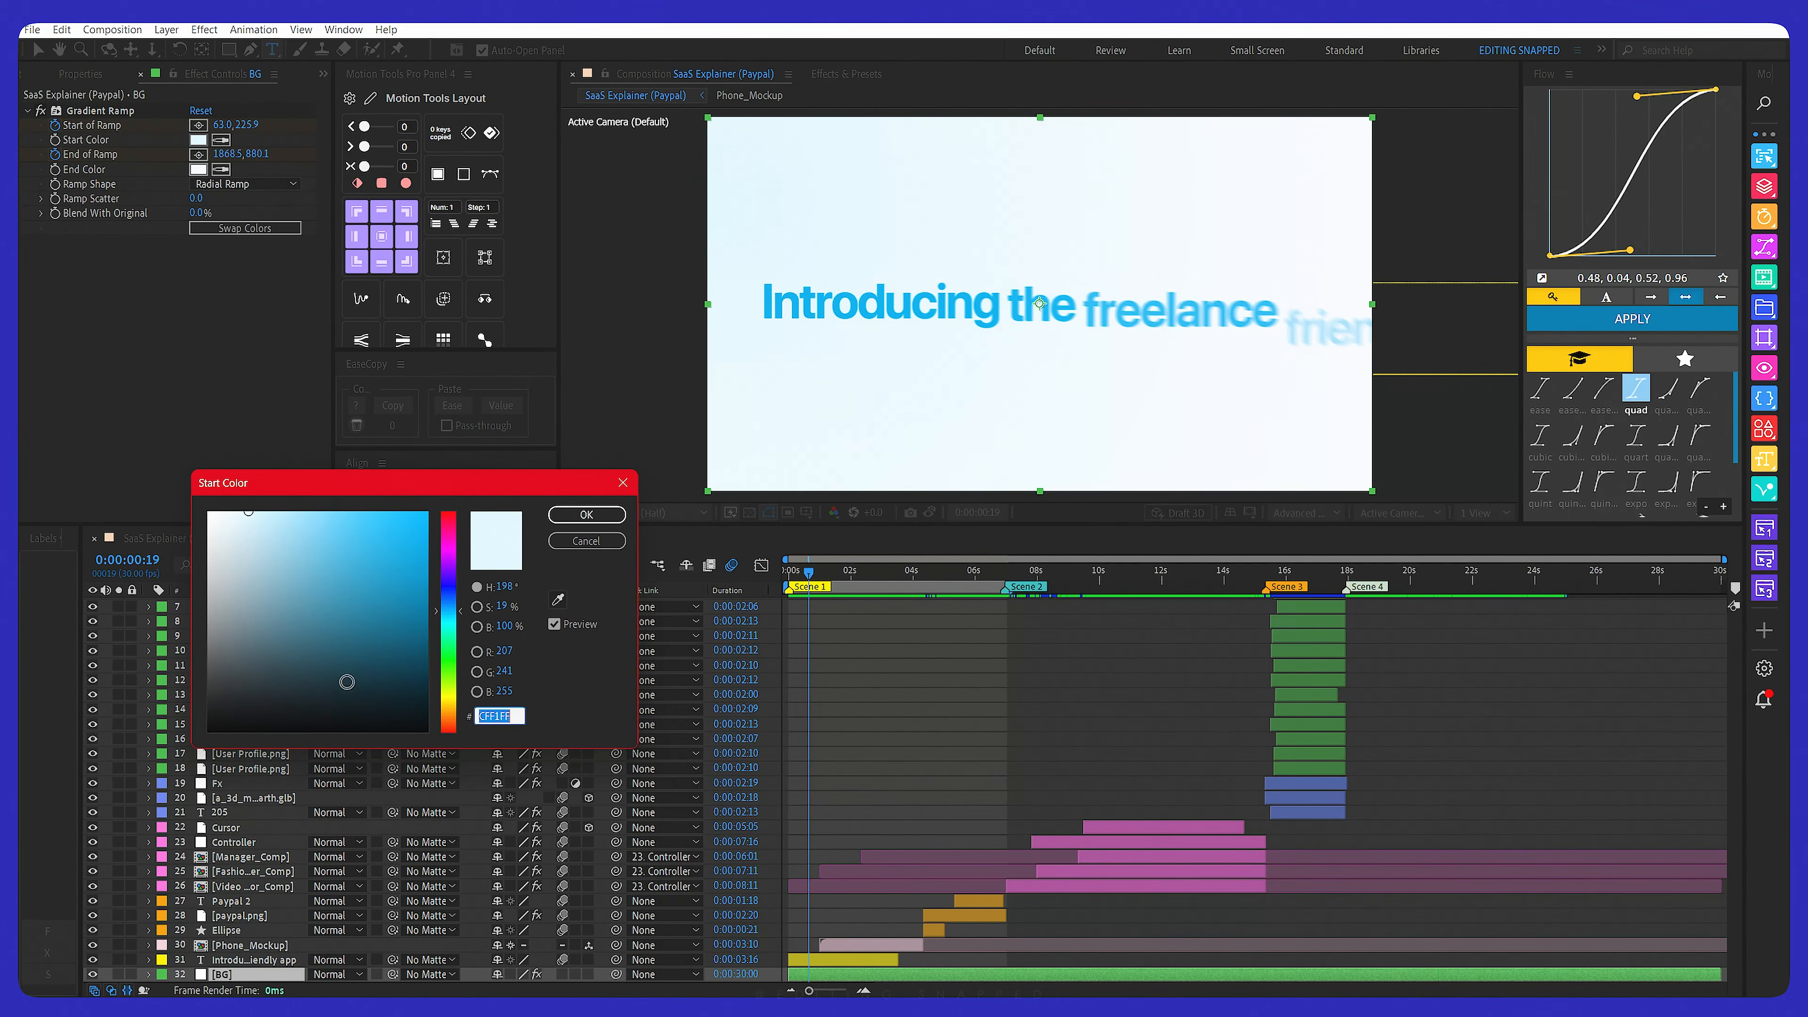
pyautogui.click(587, 516)
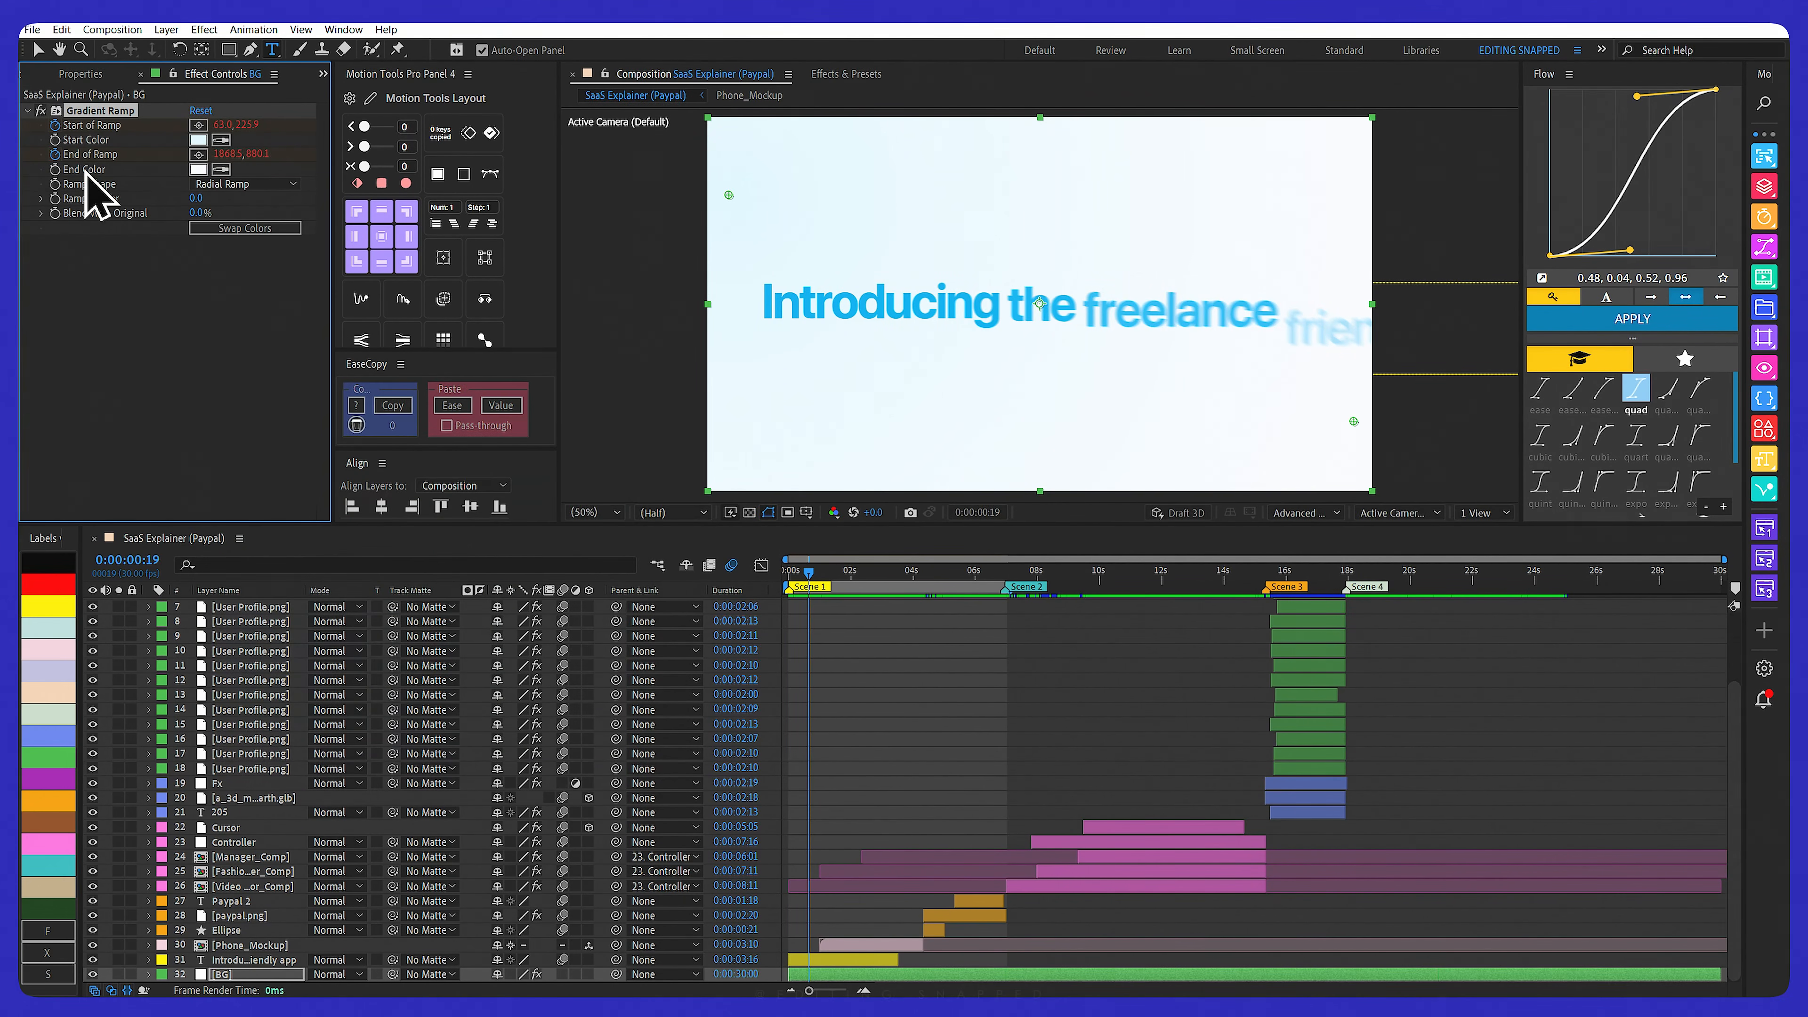
pyautogui.click(197, 168)
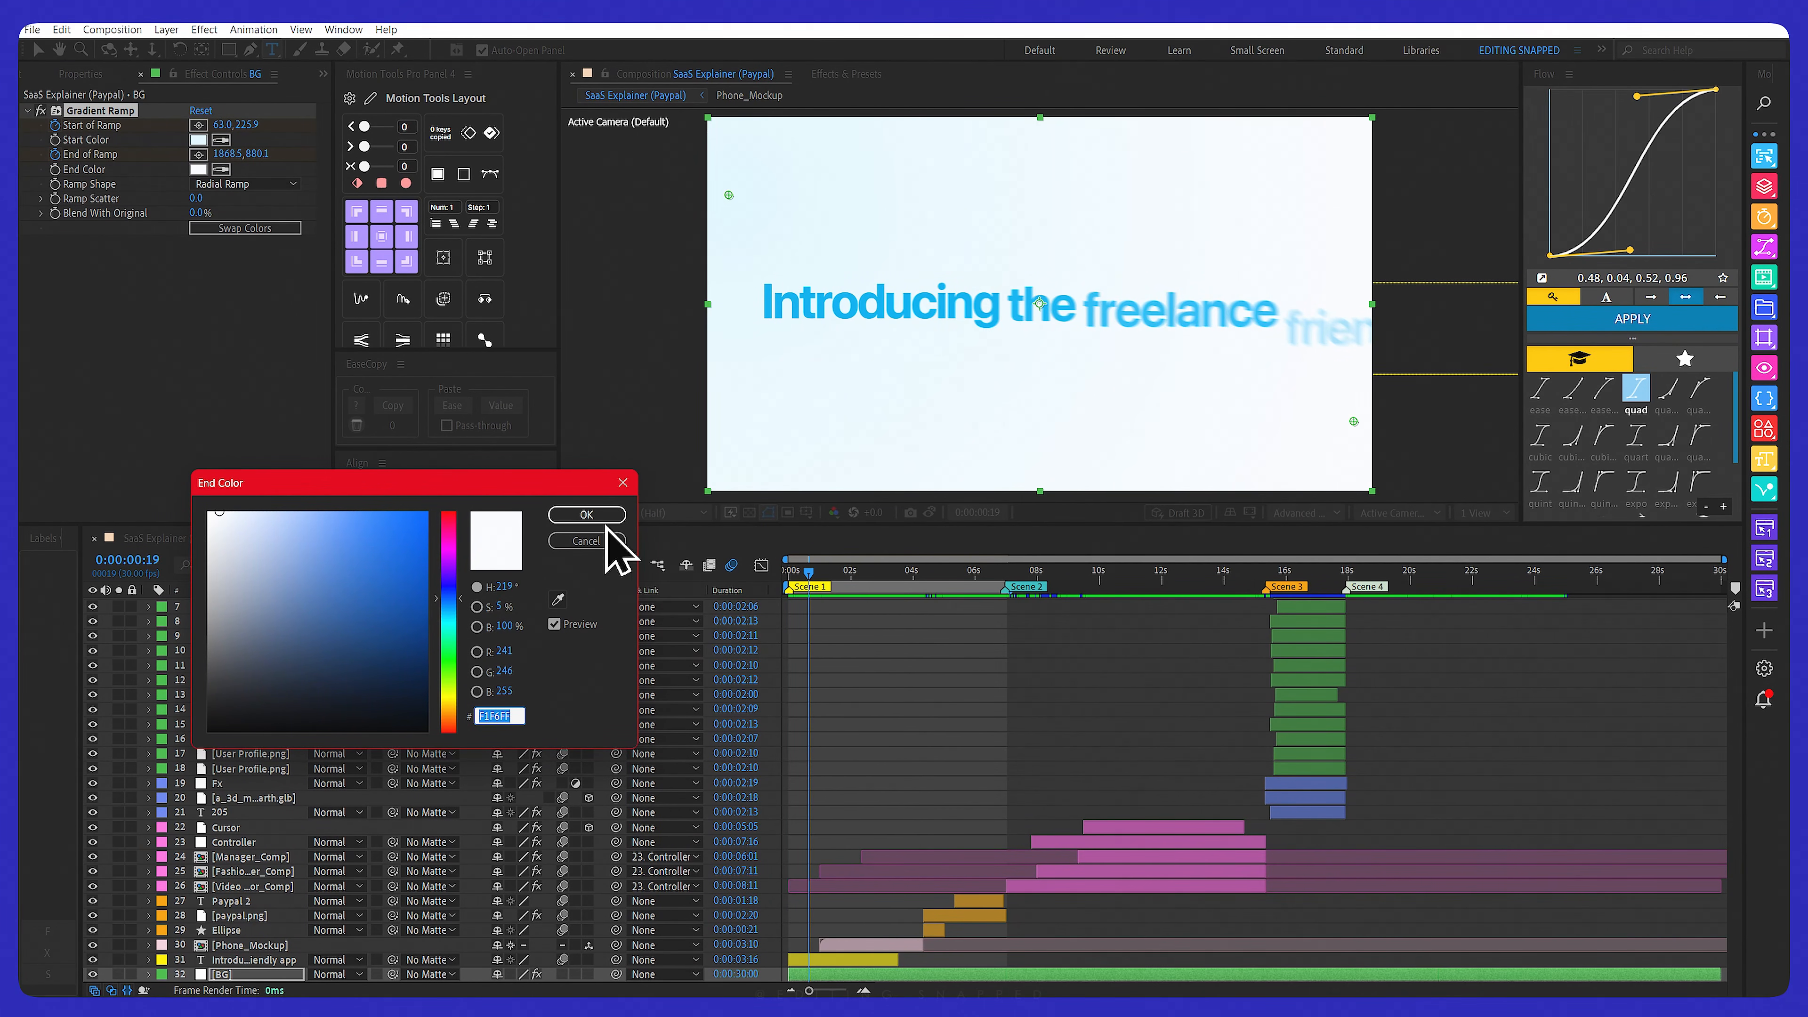
pyautogui.click(587, 515)
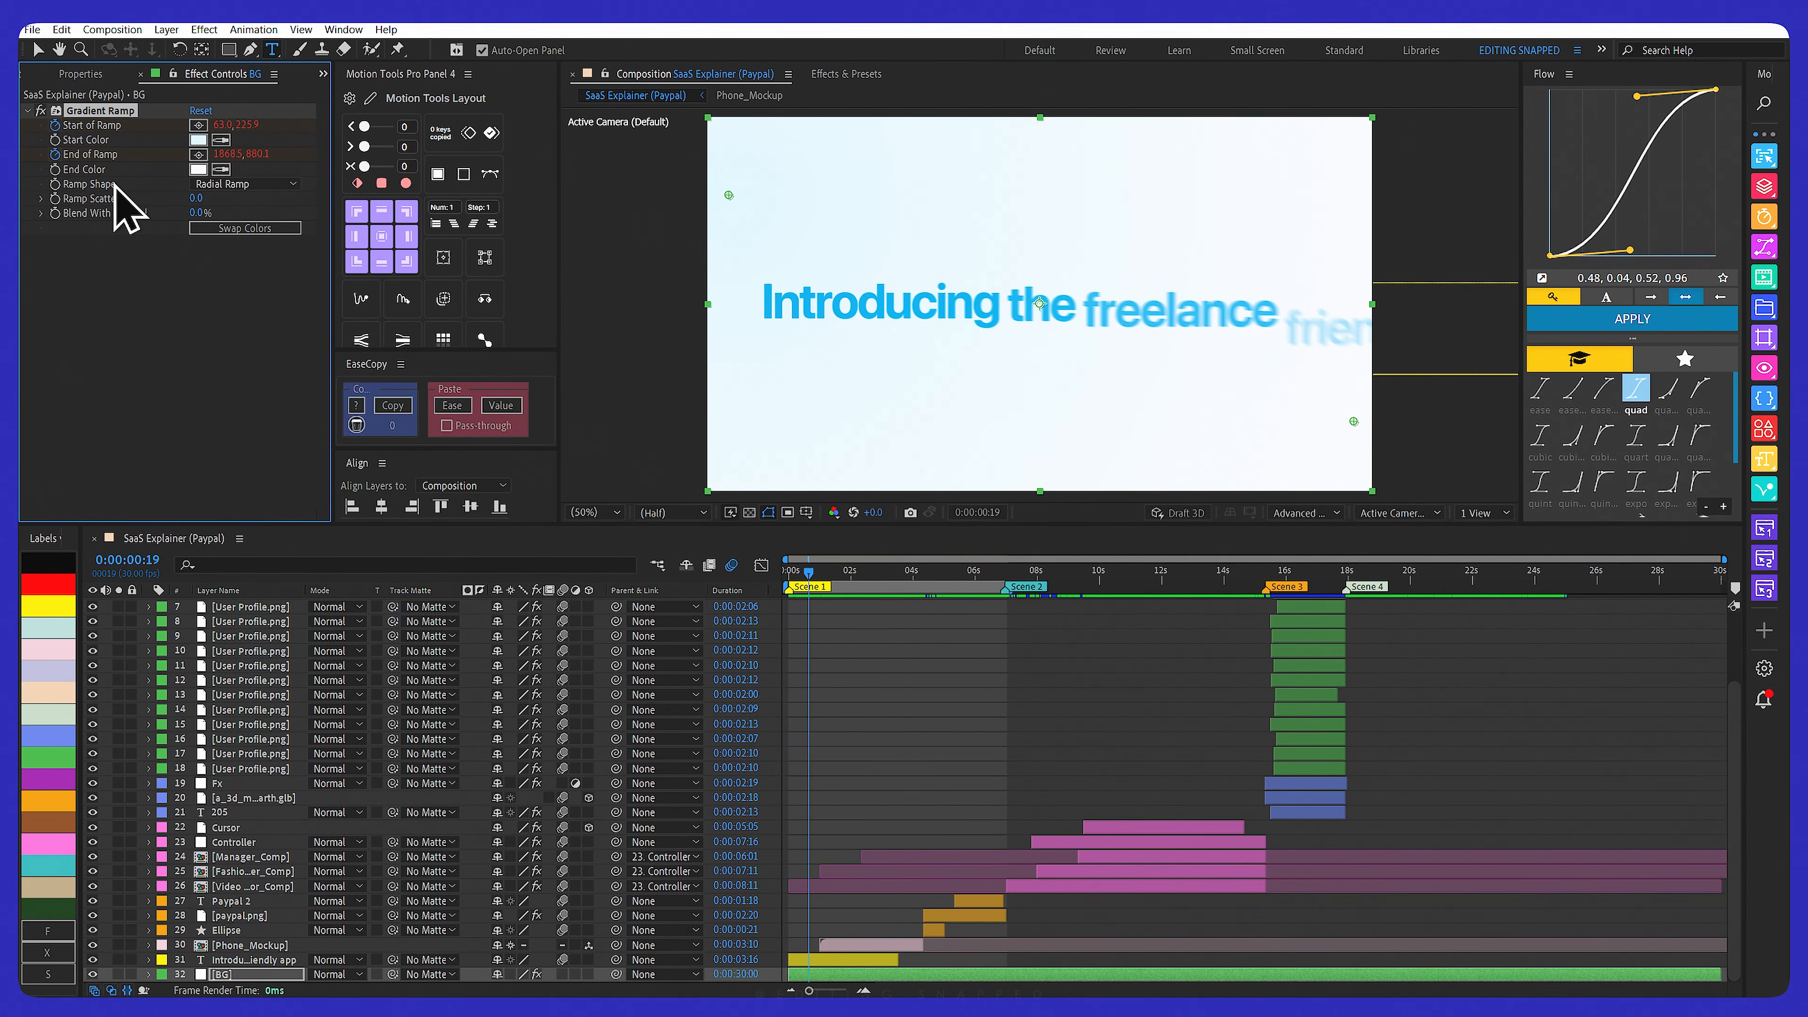
pyautogui.click(247, 185)
pyautogui.click(255, 222)
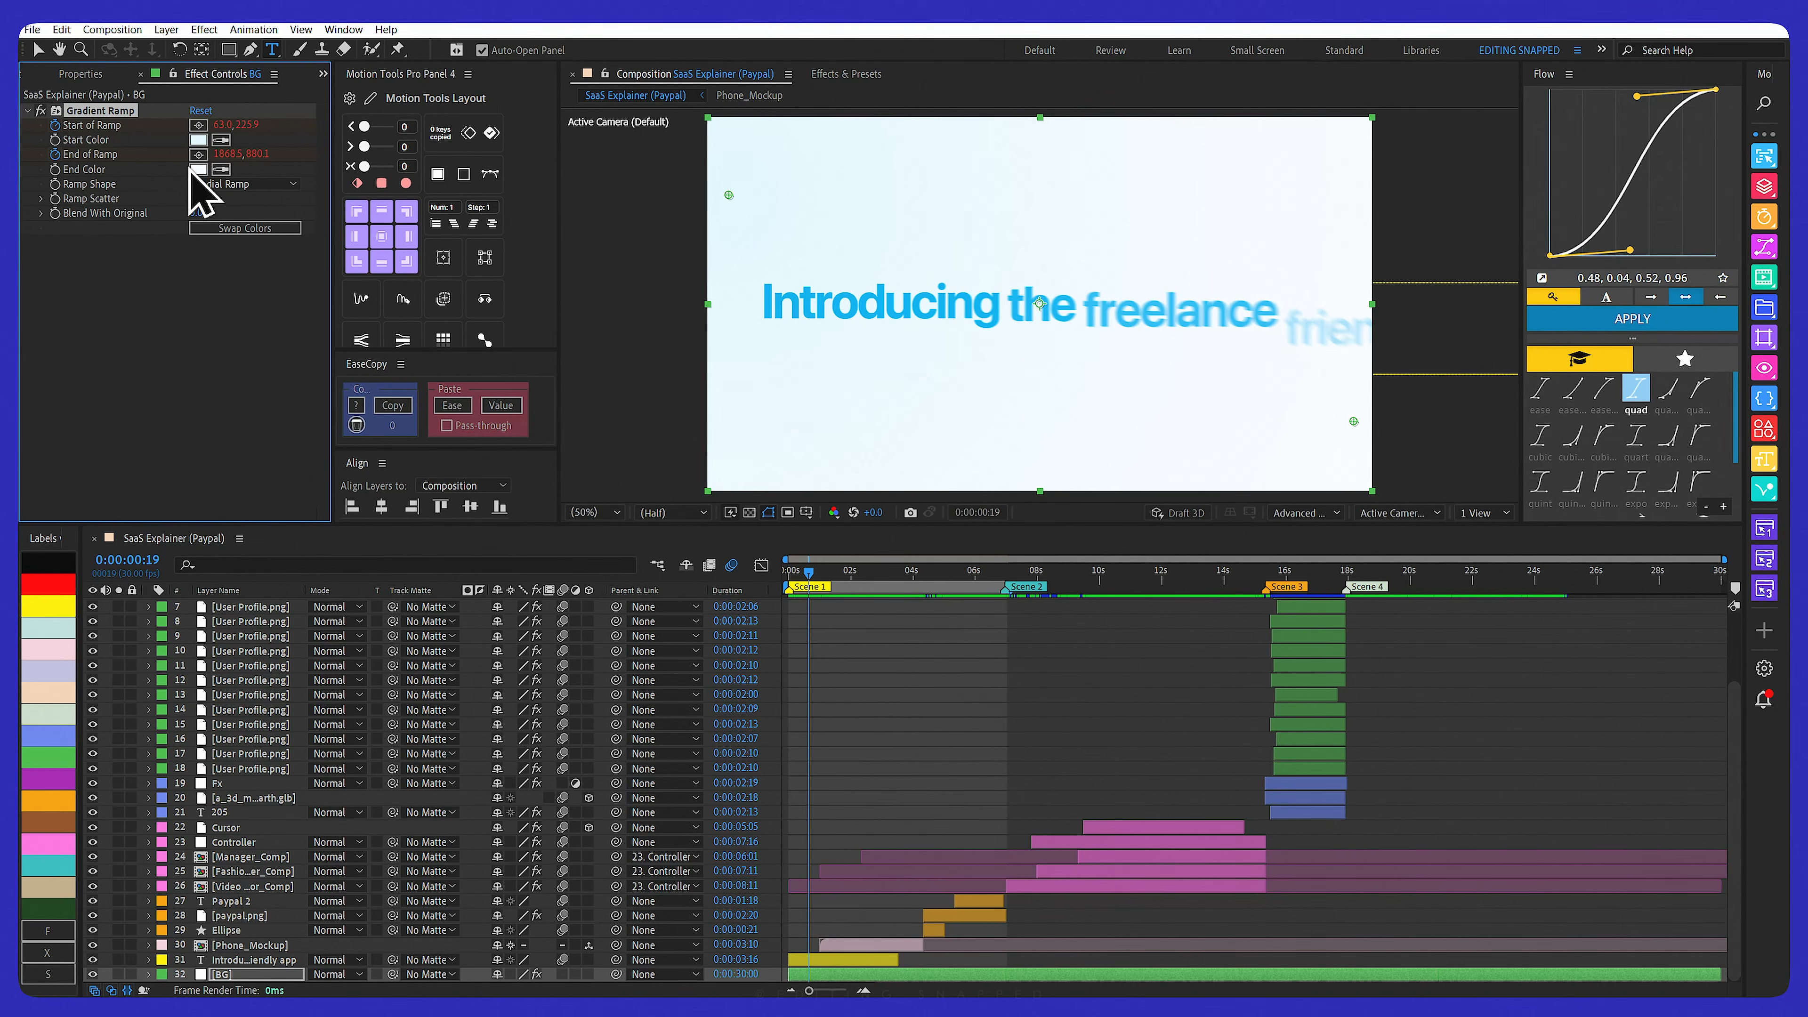
# Return to the first frame, reveal the BG layer's Gradient Ramp keyframes and enlarge the timeline area
pyautogui.moveTo(829, 568); pyautogui.dragTo(788, 583)
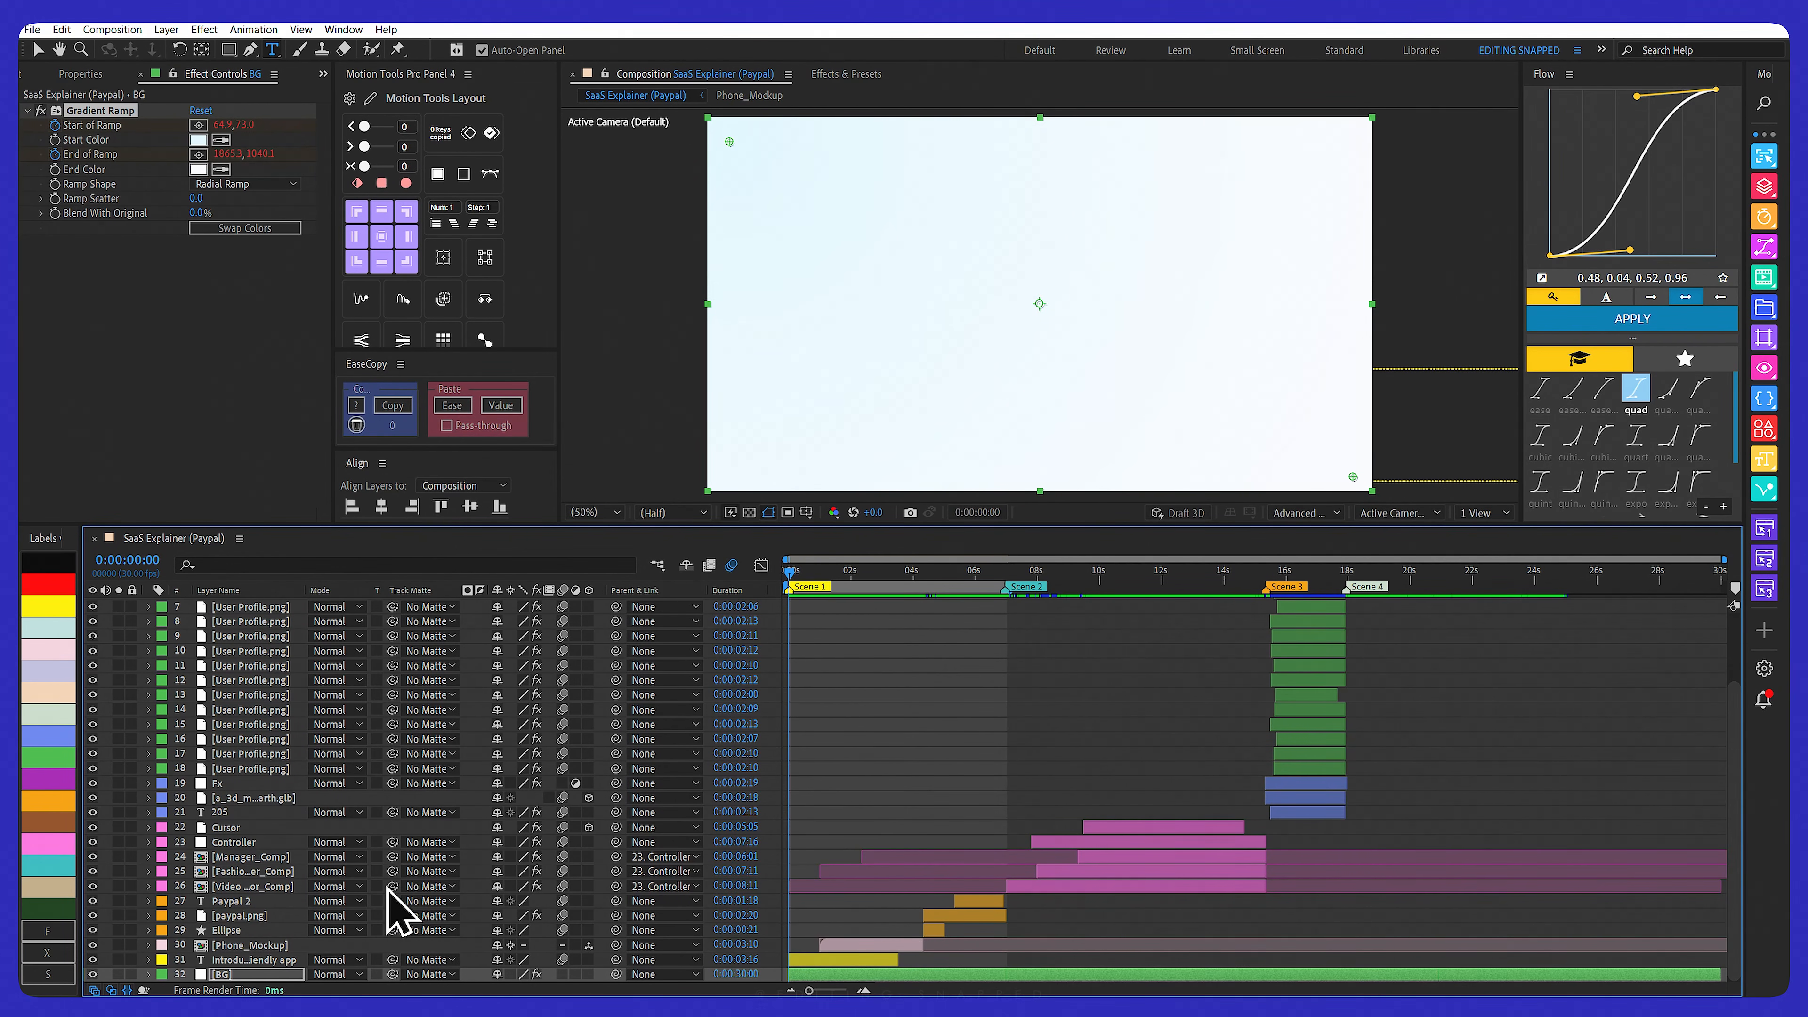
pyautogui.press('u')
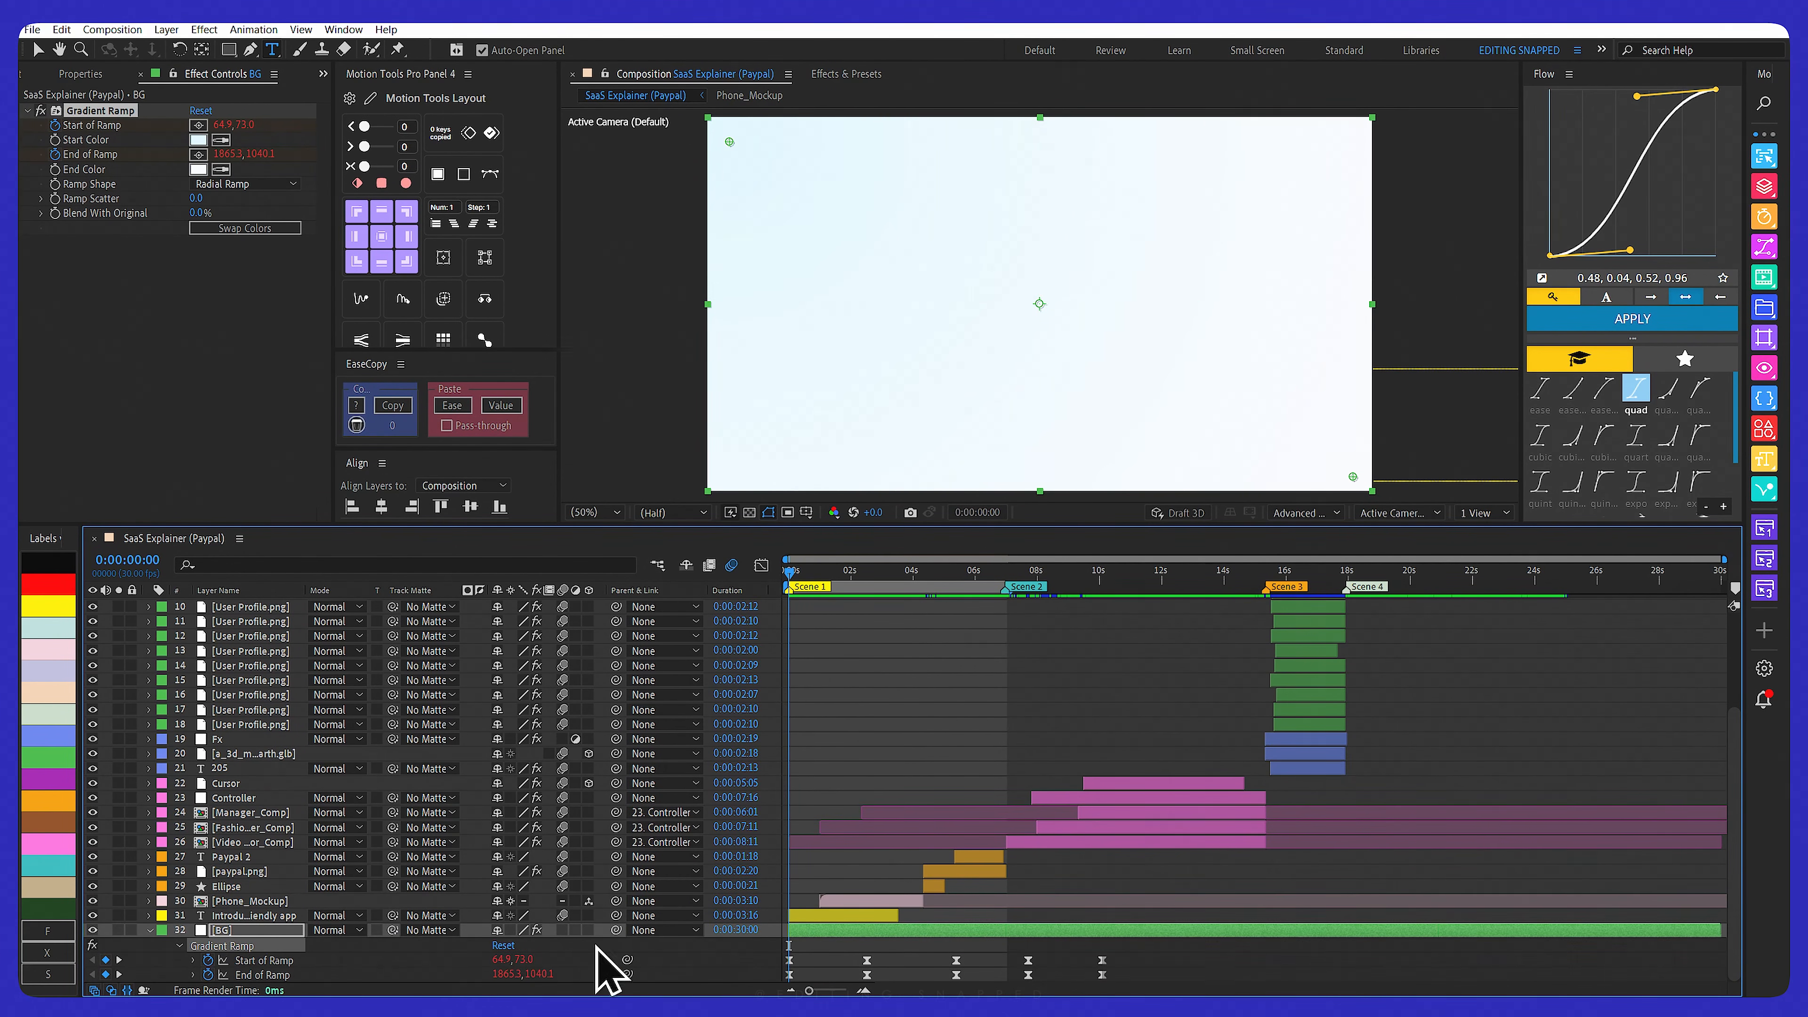
pyautogui.moveTo(696, 520); pyautogui.dragTo(692, 428)
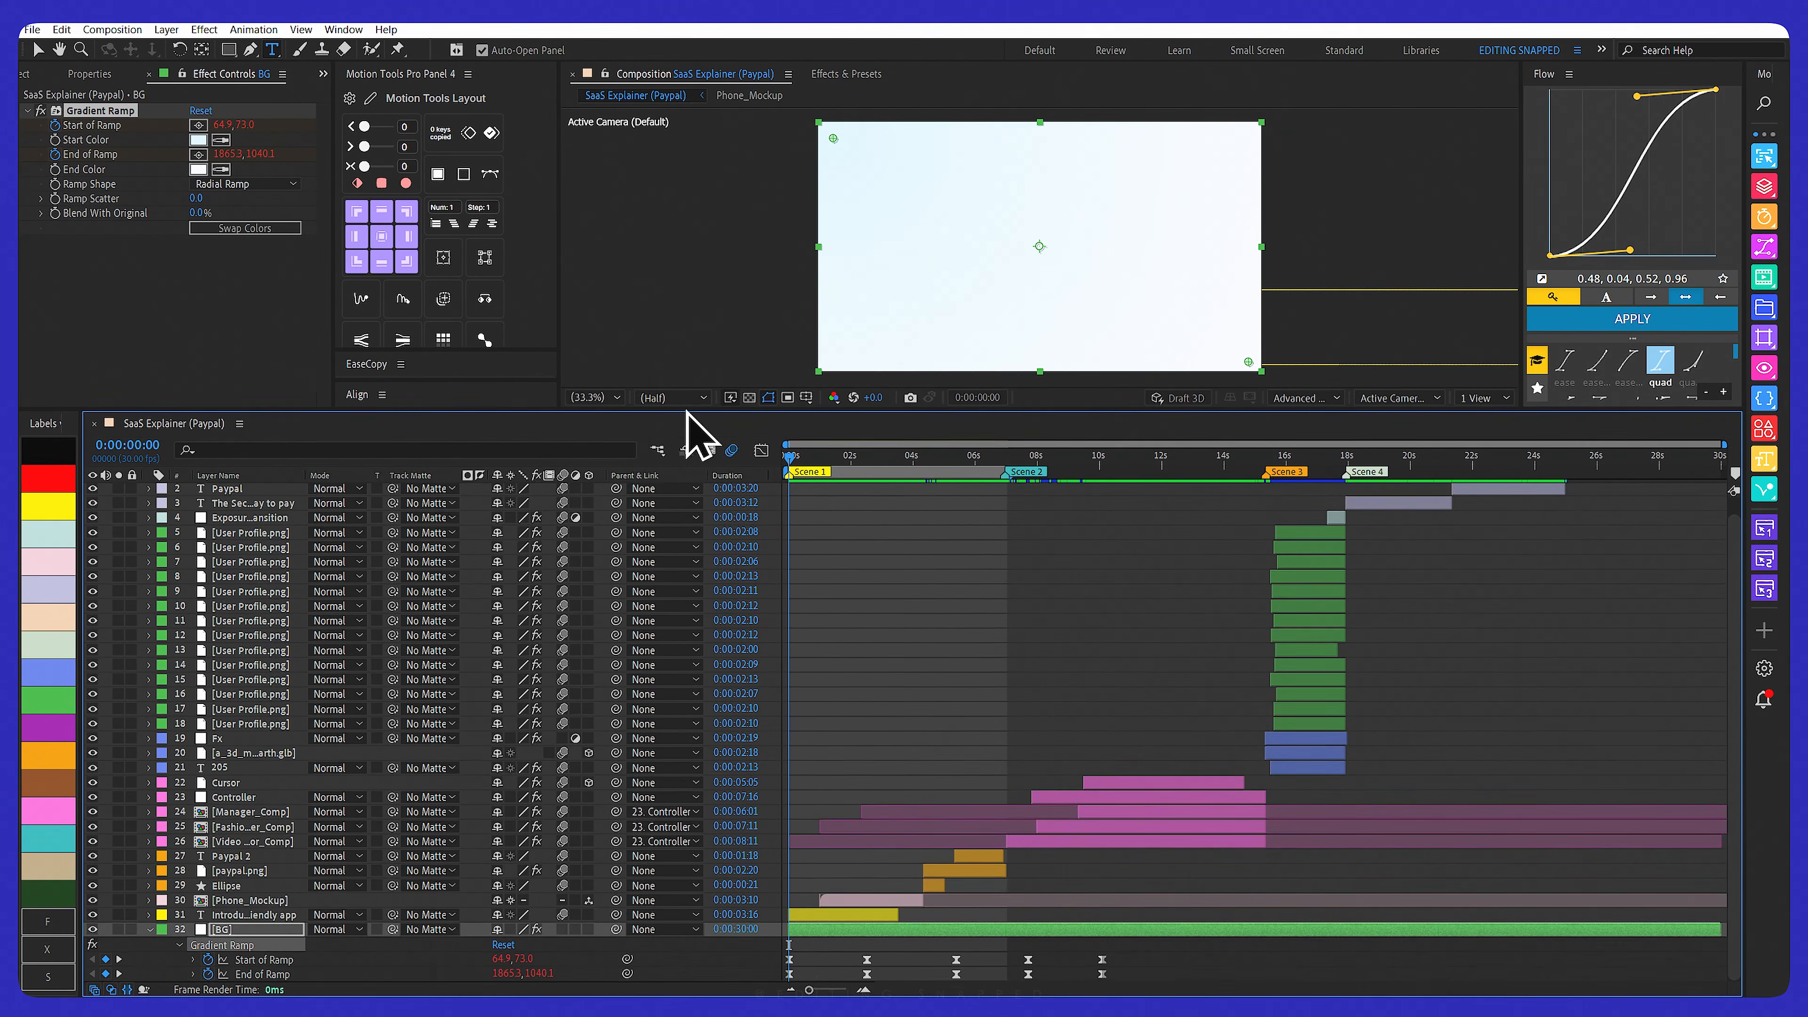
pyautogui.scroll(-1, 876, 940)
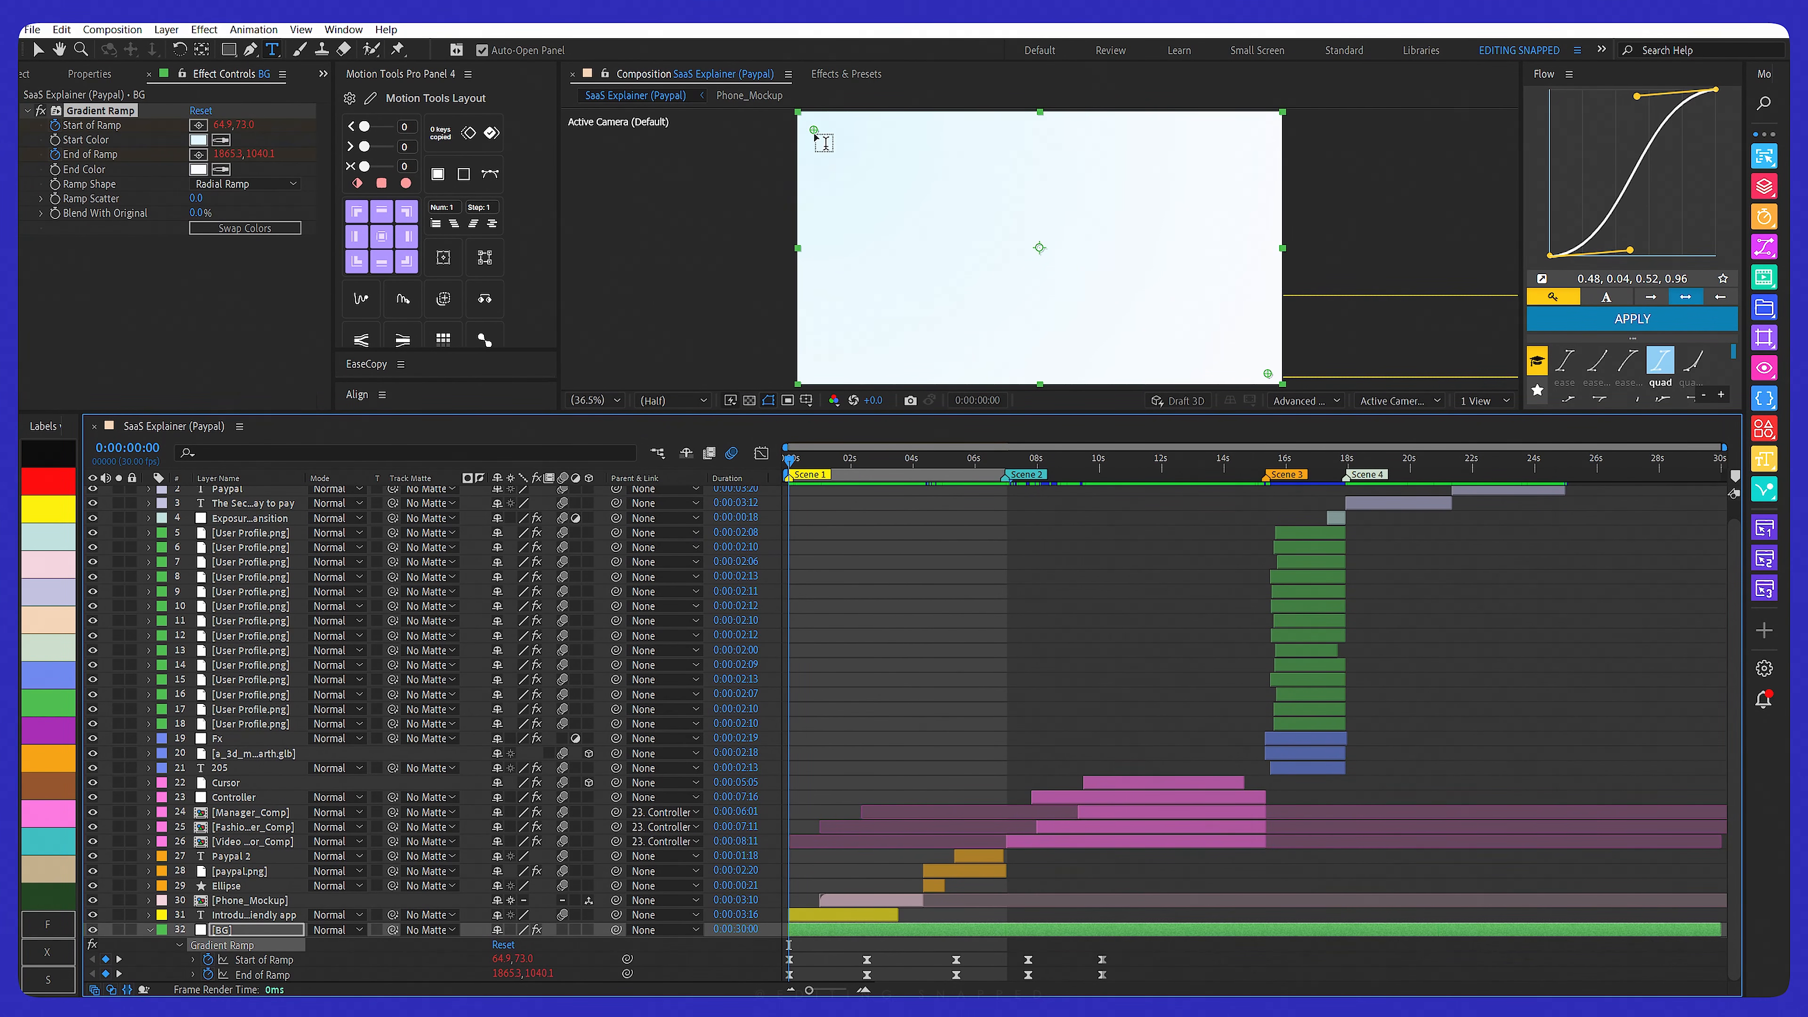
# With the Selection tool active, scrub through the BG layer's first three ramp keyframes to examine how the gradient points move
pyautogui.press('v')
pyautogui.moveTo(790, 460); pyautogui.dragTo(869, 461)
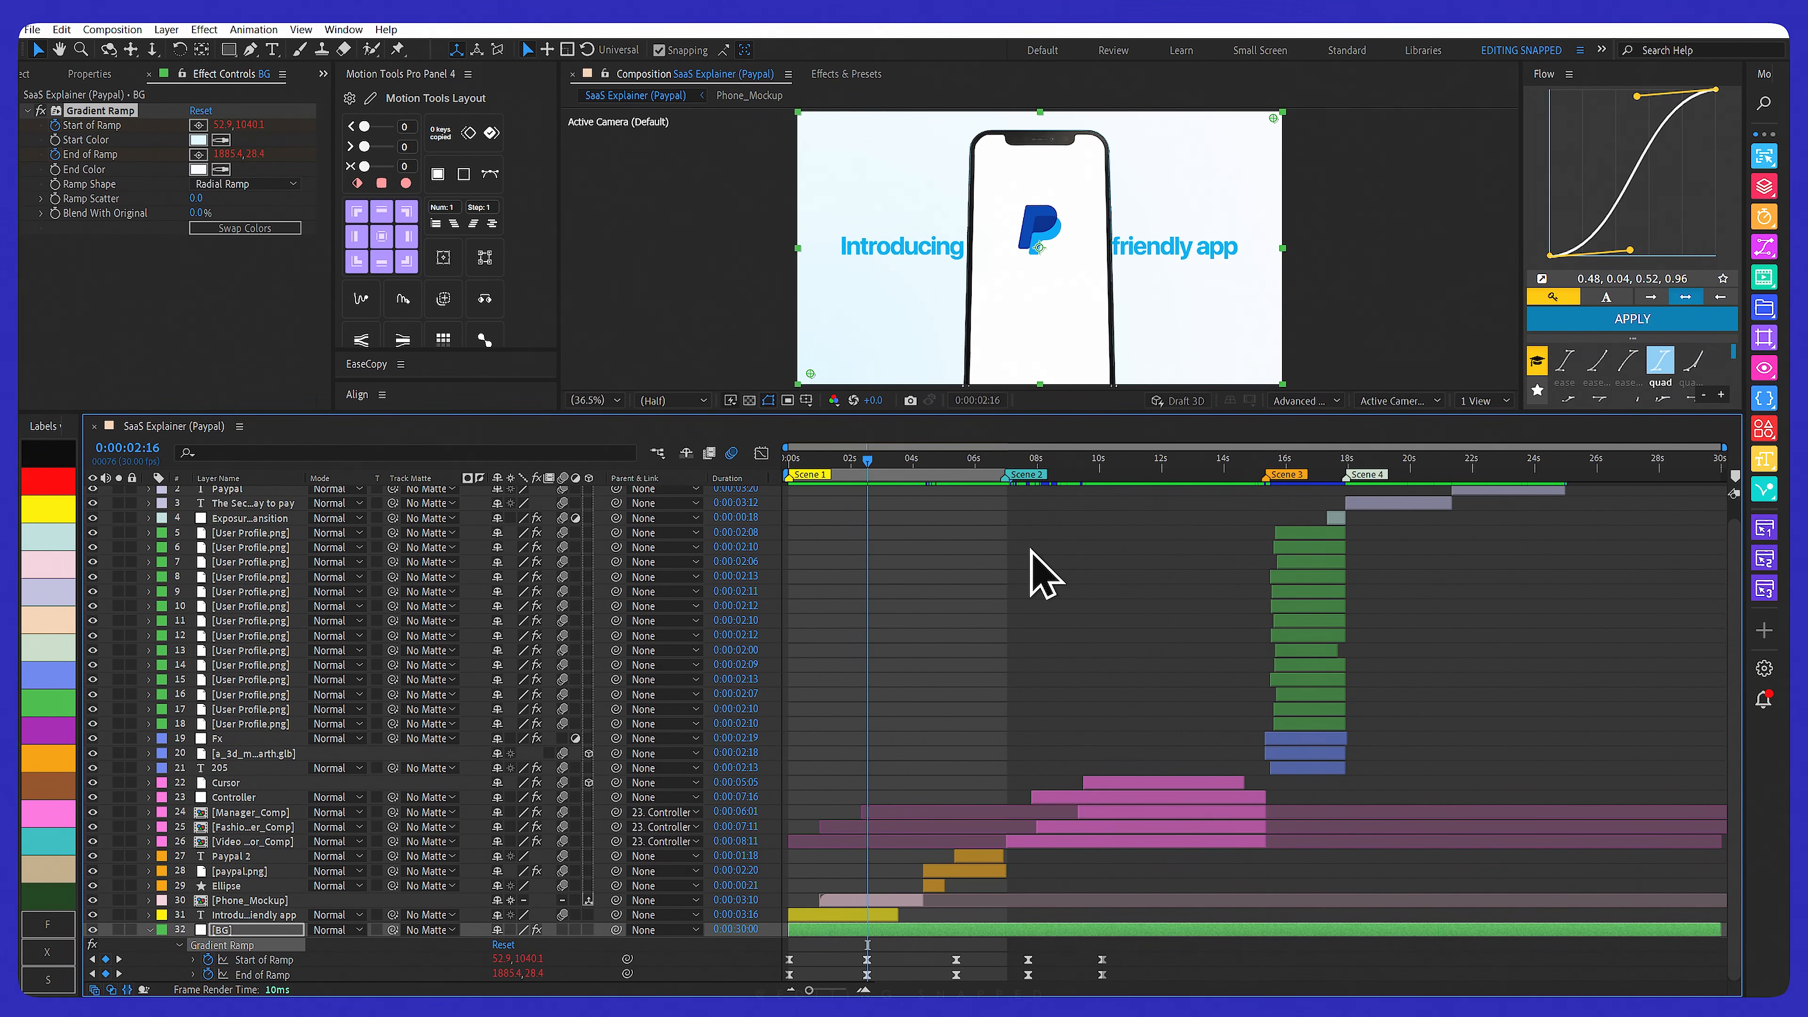
pyautogui.moveTo(870, 475); pyautogui.dragTo(959, 474)
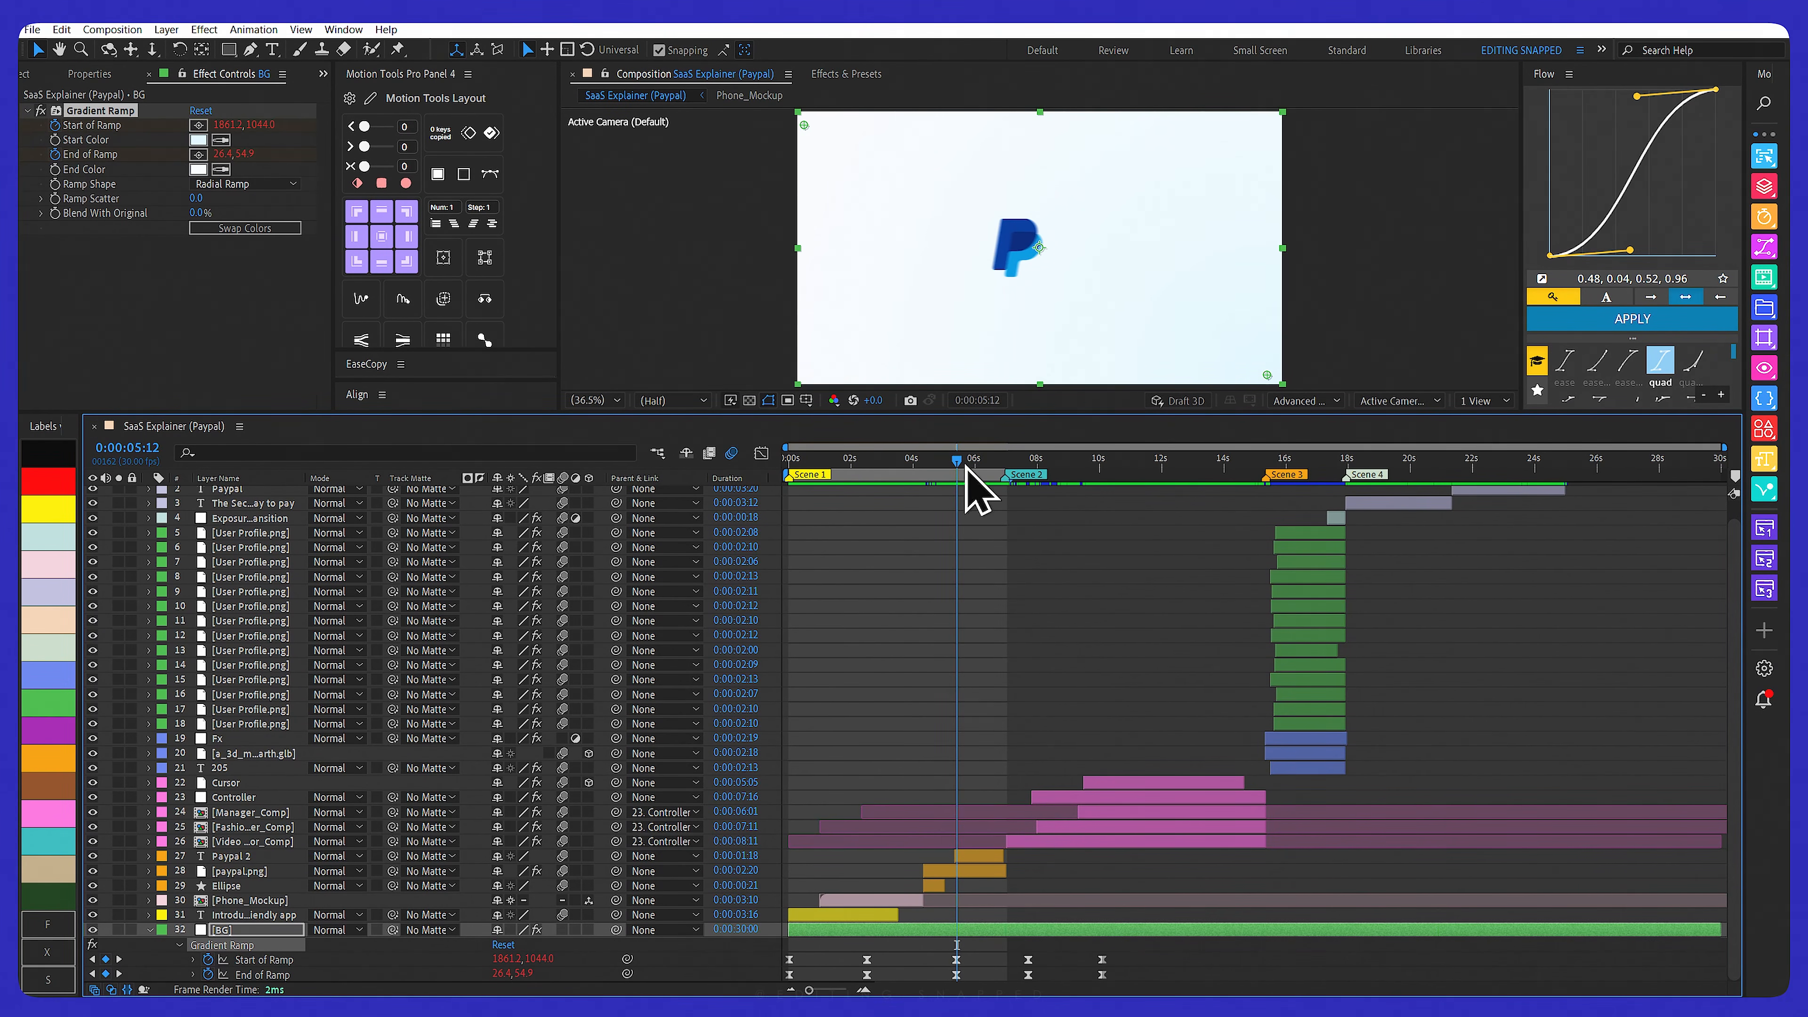
pyautogui.moveTo(957, 475); pyautogui.dragTo(898, 476)
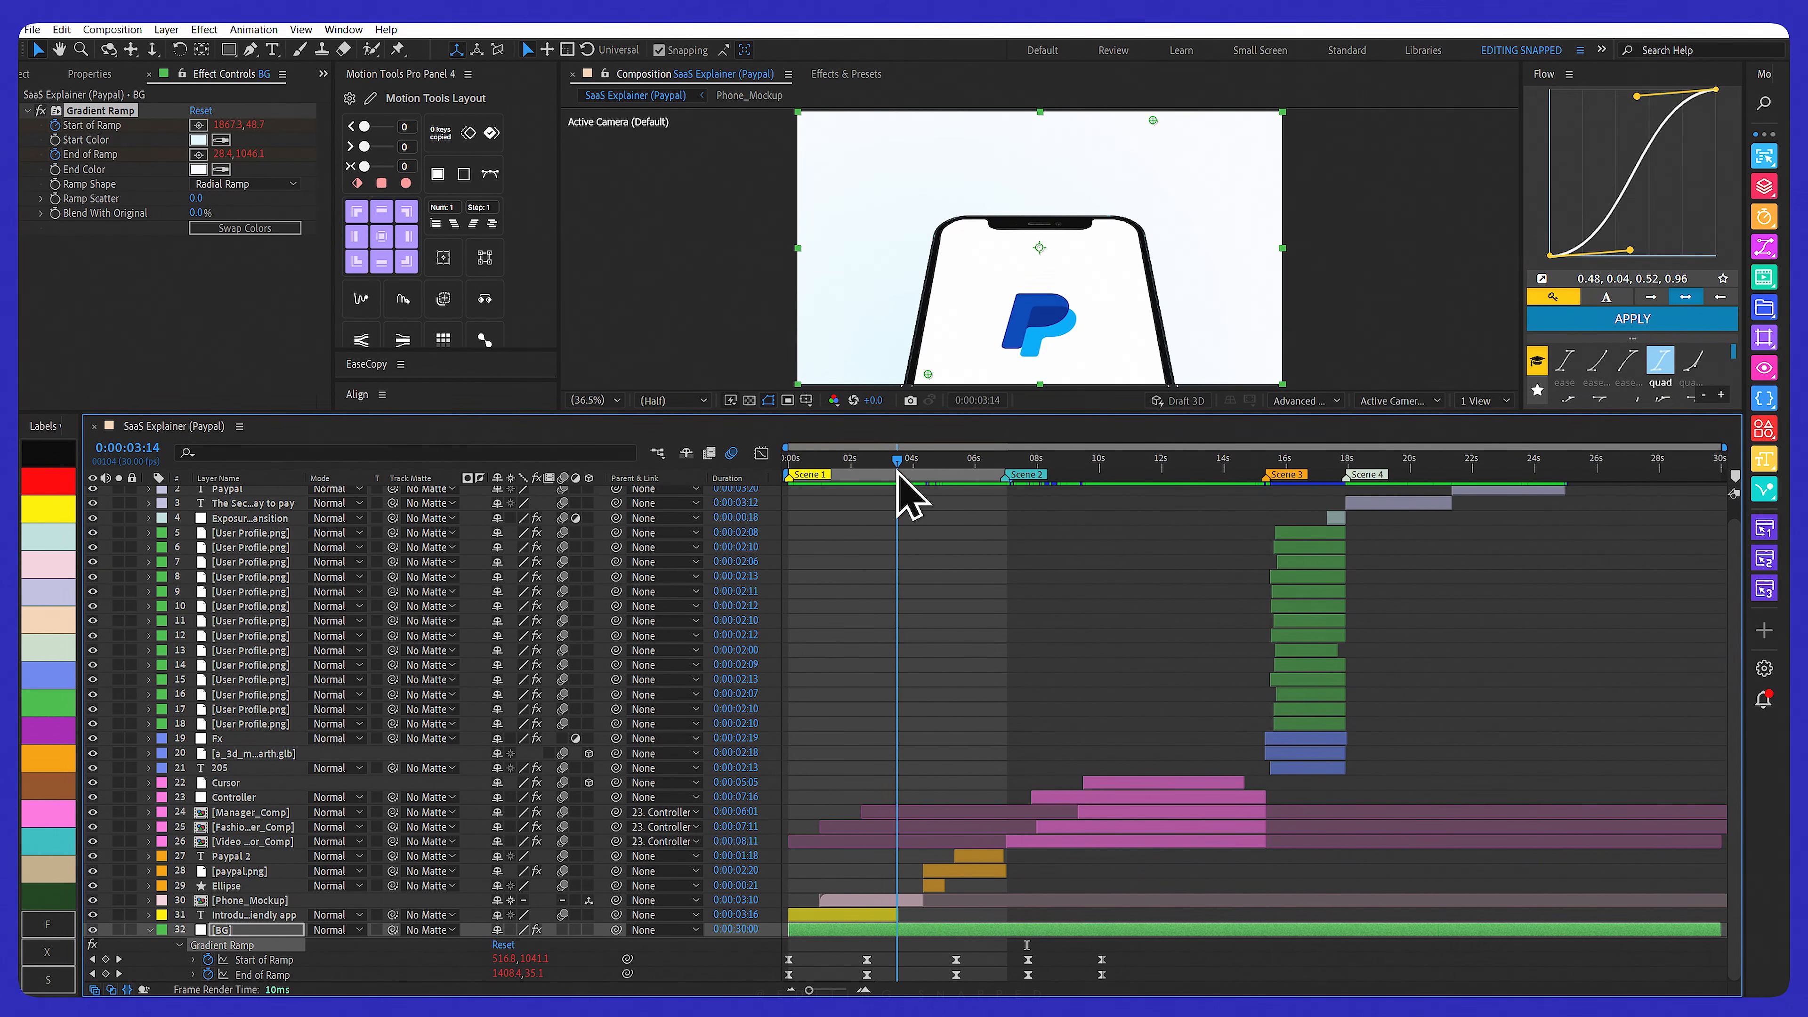
pyautogui.moveTo(898, 475); pyautogui.dragTo(884, 476)
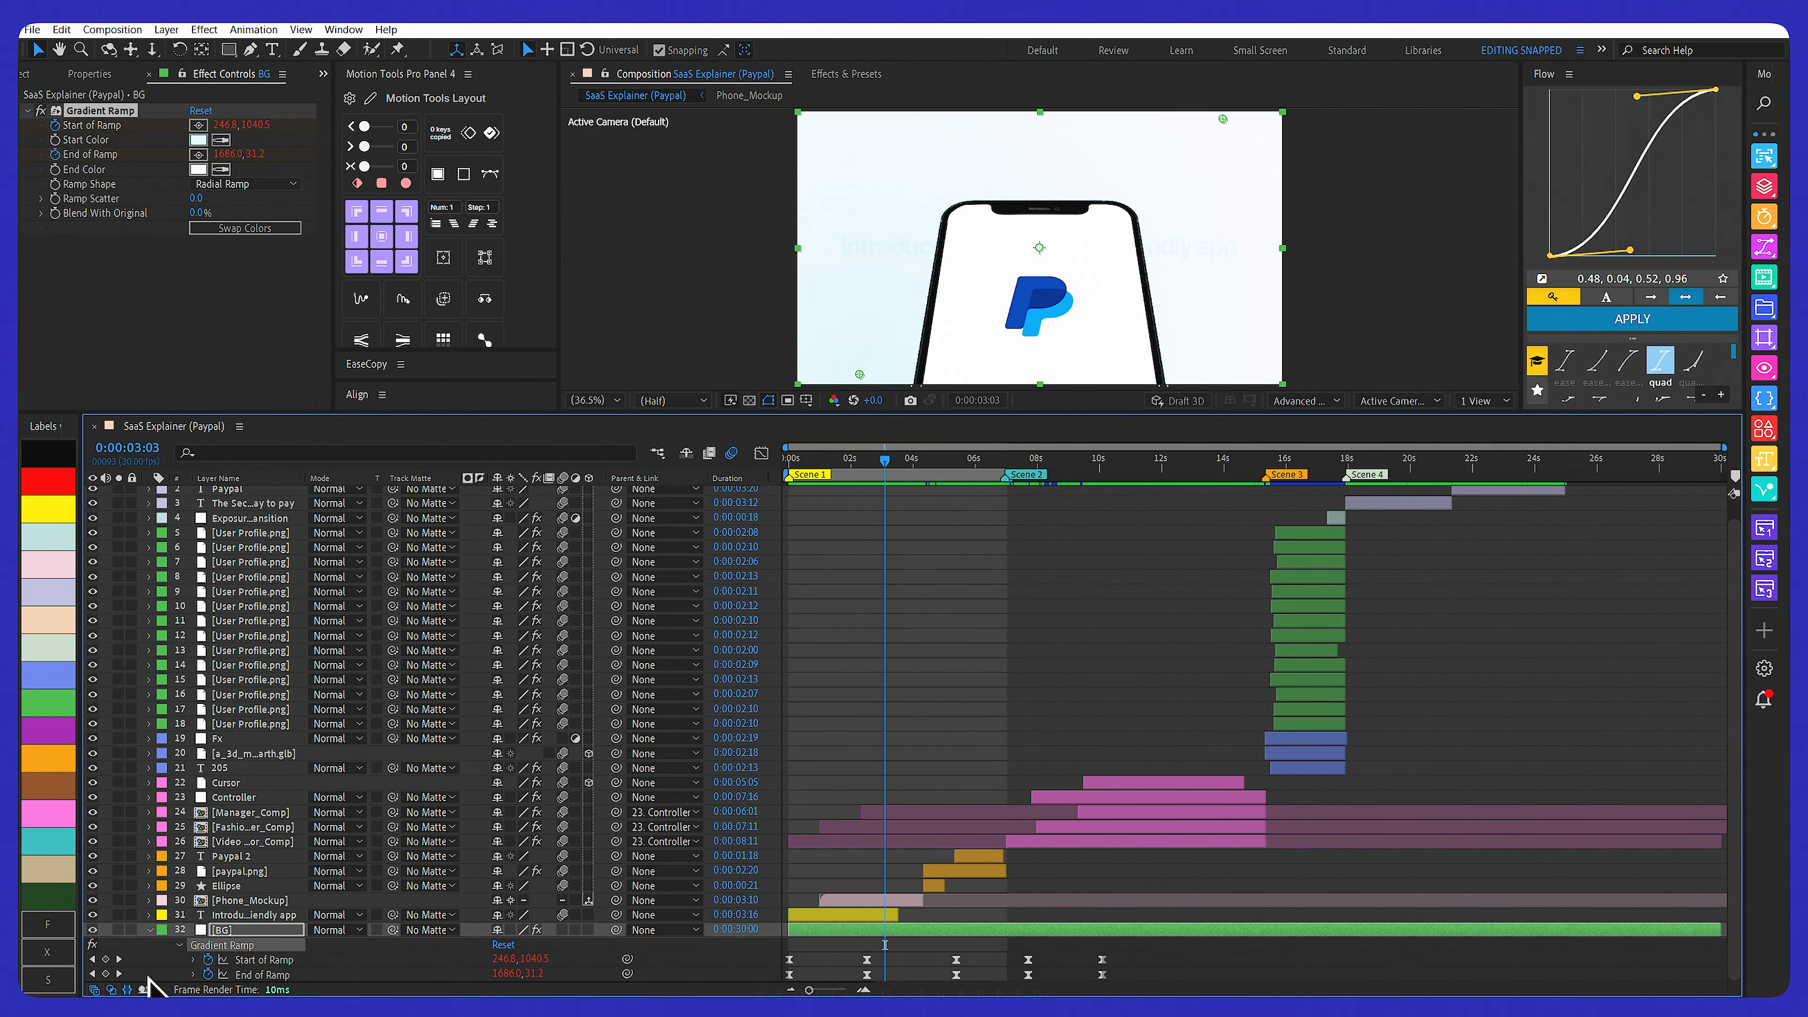
# Reveal the BG layer's expressions and inspect those on Start of Ramp and End of Ramp
pyautogui.click(249, 933)
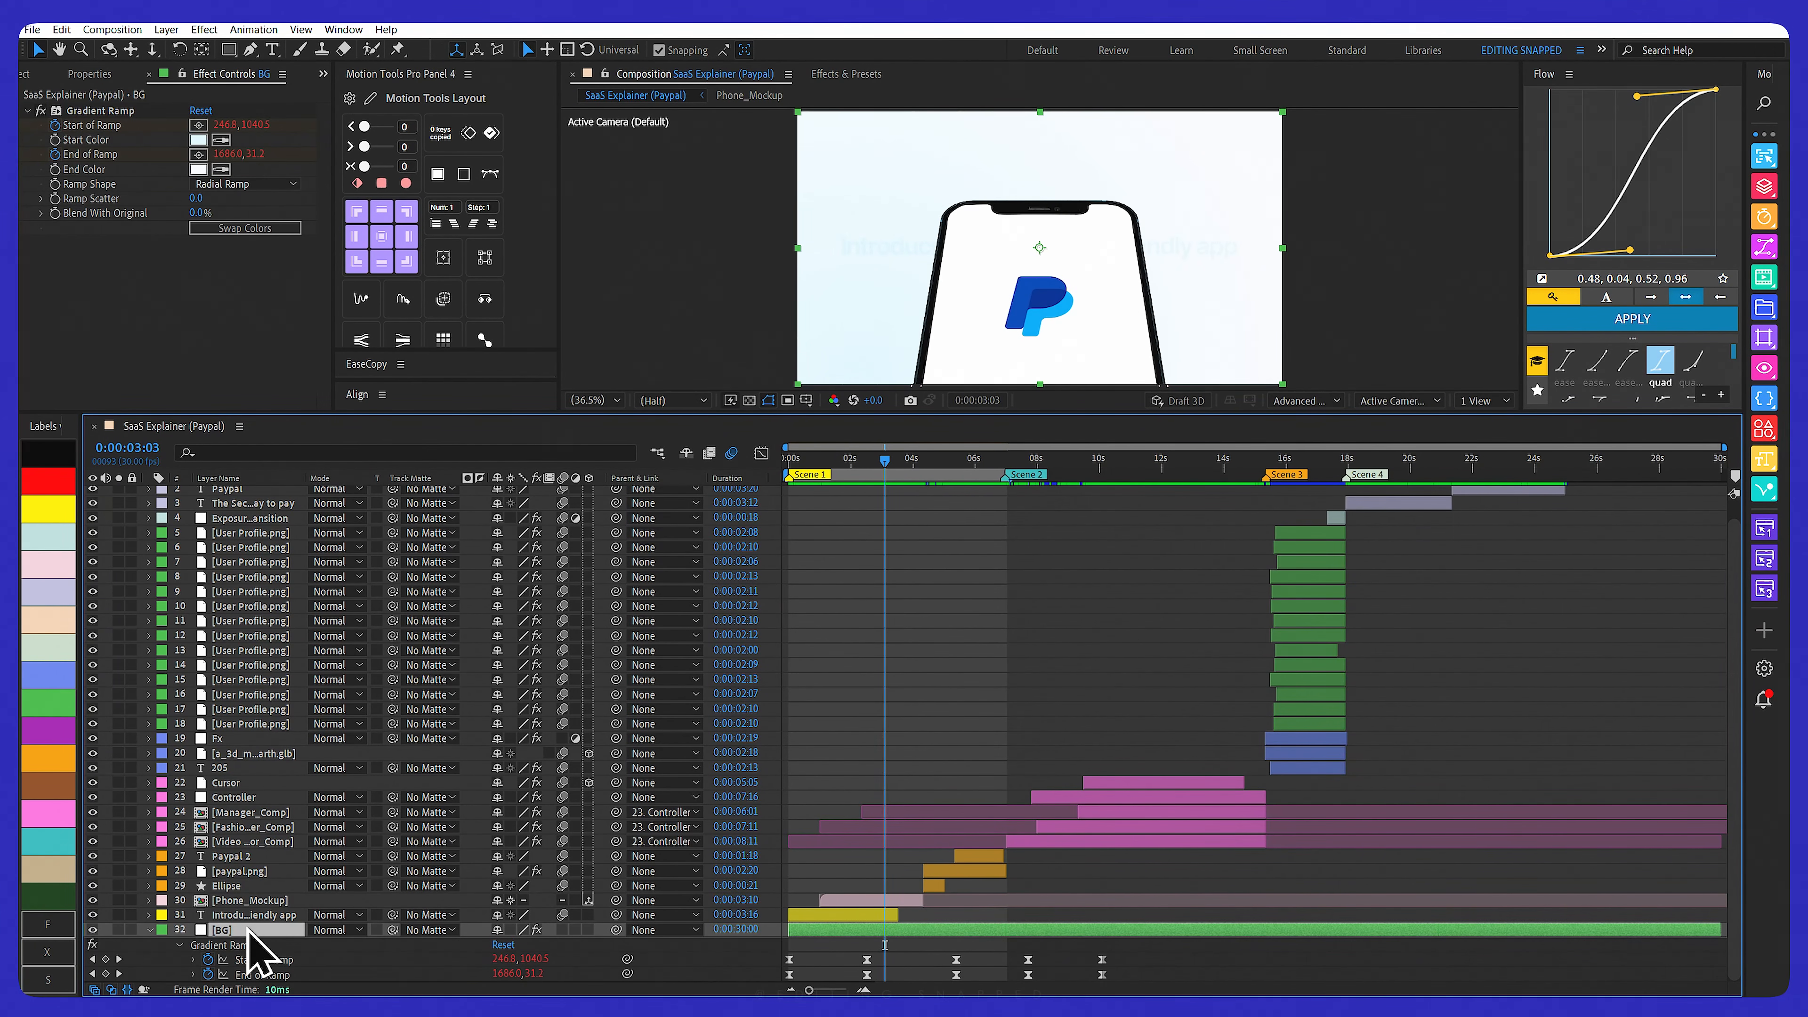
pyautogui.press('e')
pyautogui.press('e')
pyautogui.scroll(-2, 251, 928)
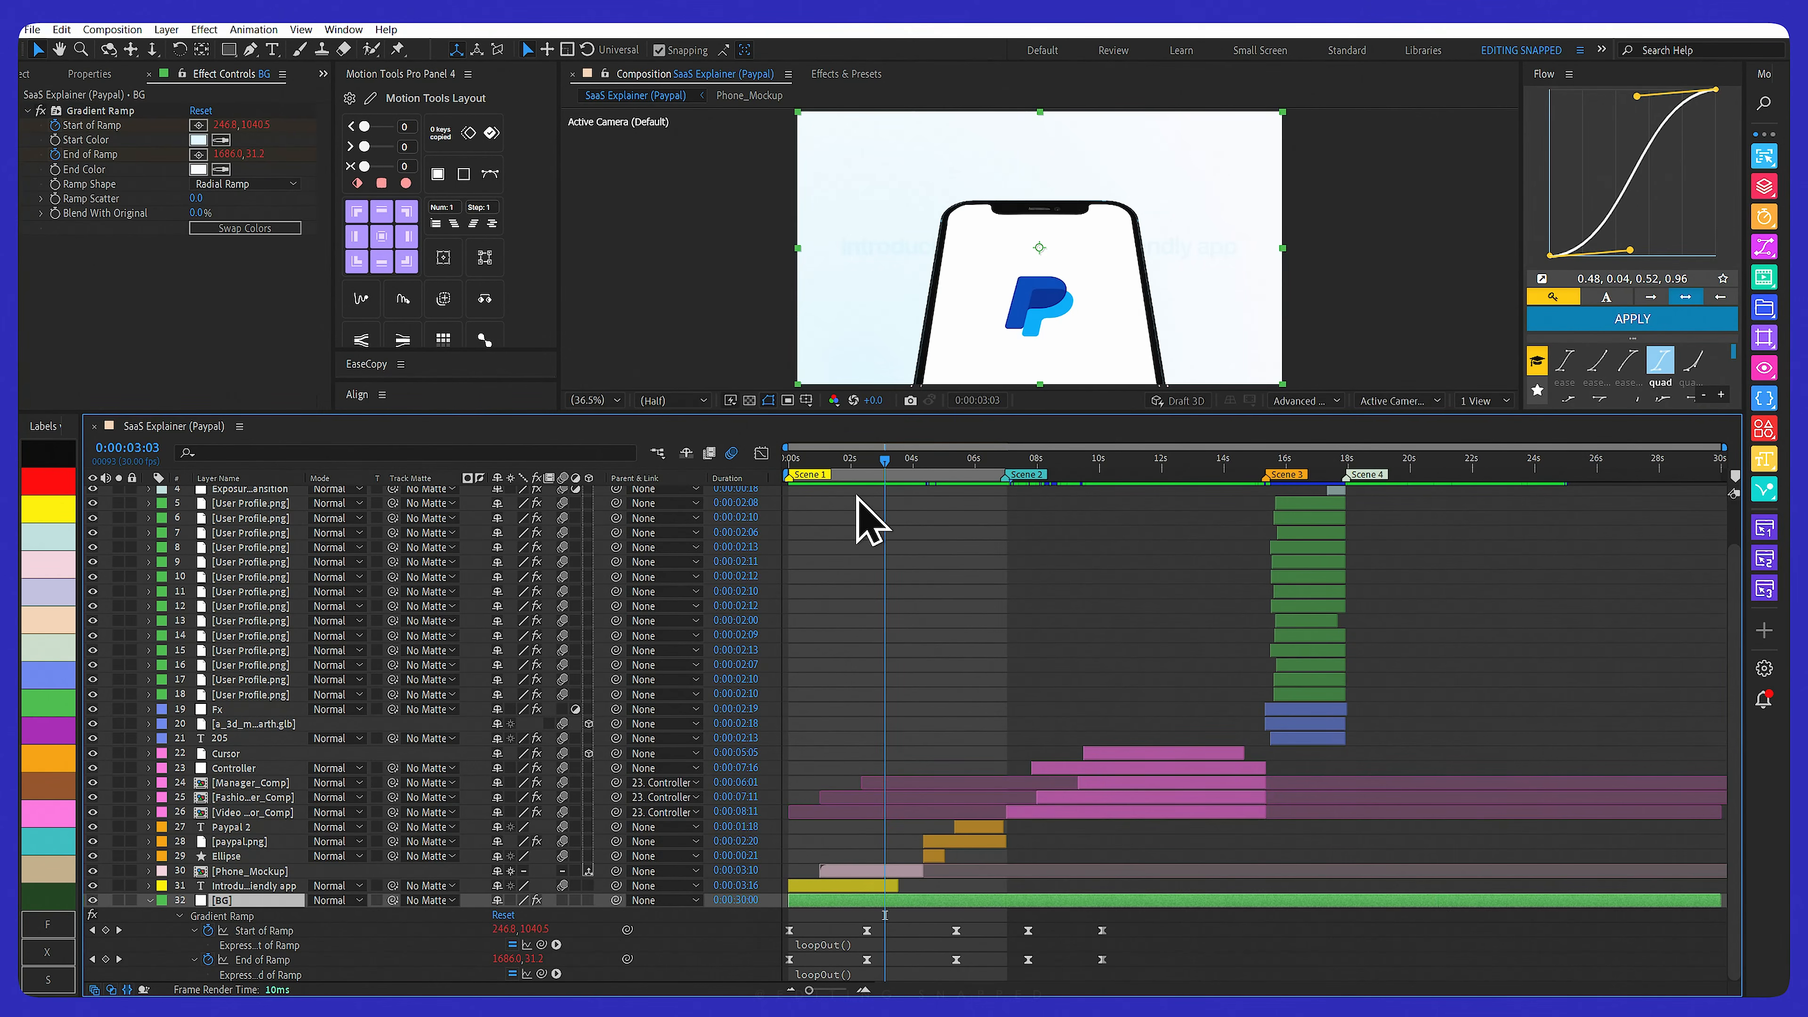
pyautogui.rightClick(252, 939)
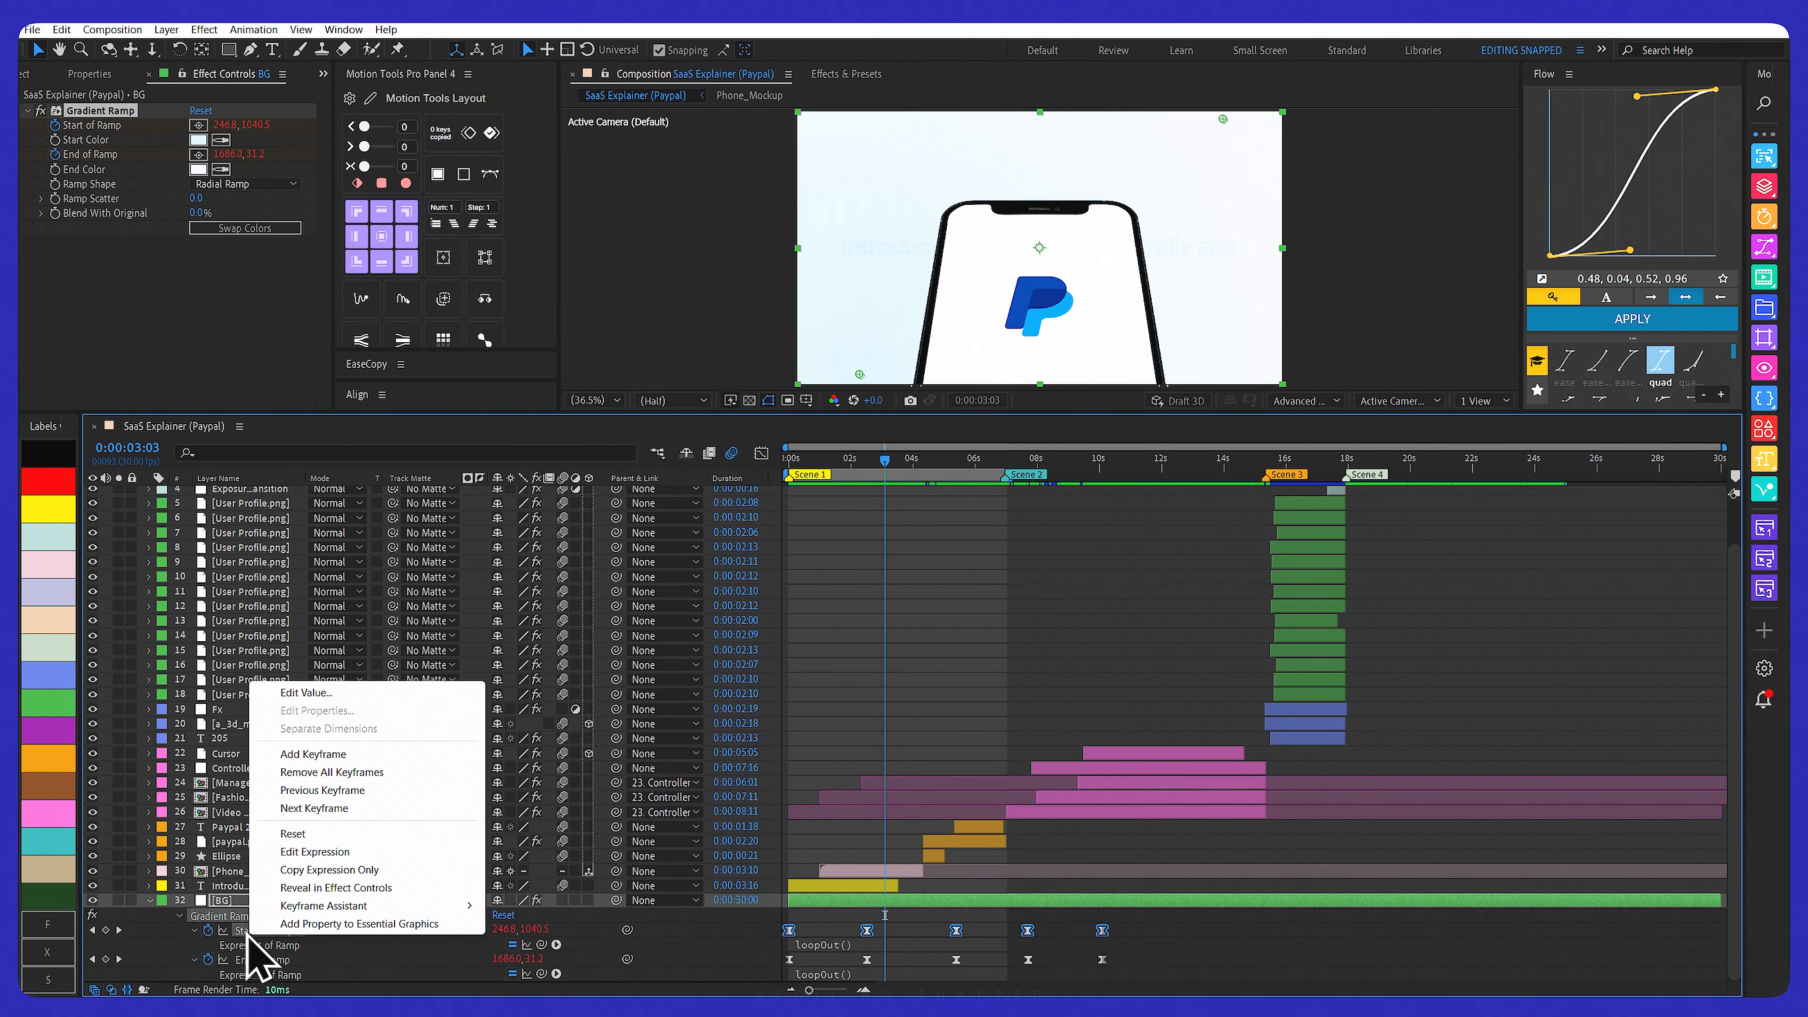
pyautogui.click(252, 961)
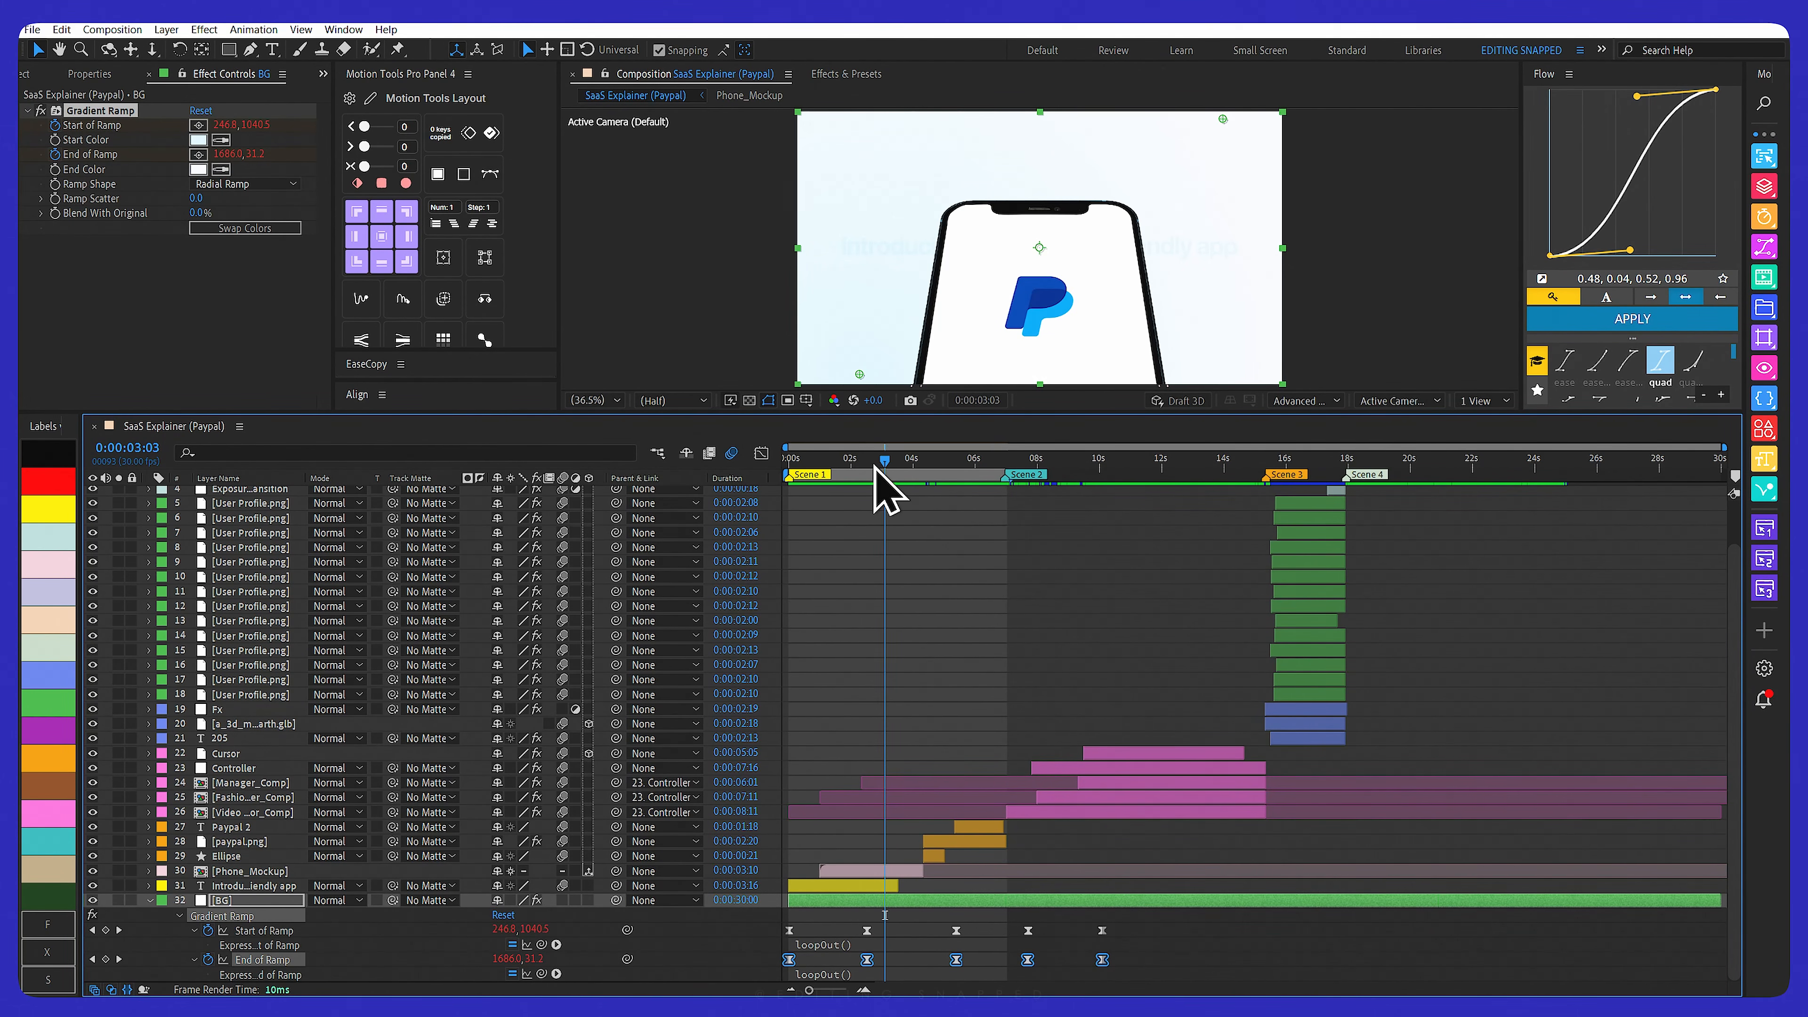
# Return to the first frame and collapse the BG layer's revealed properties
pyautogui.moveTo(875, 469); pyautogui.dragTo(789, 490)
pyautogui.click(231, 903)
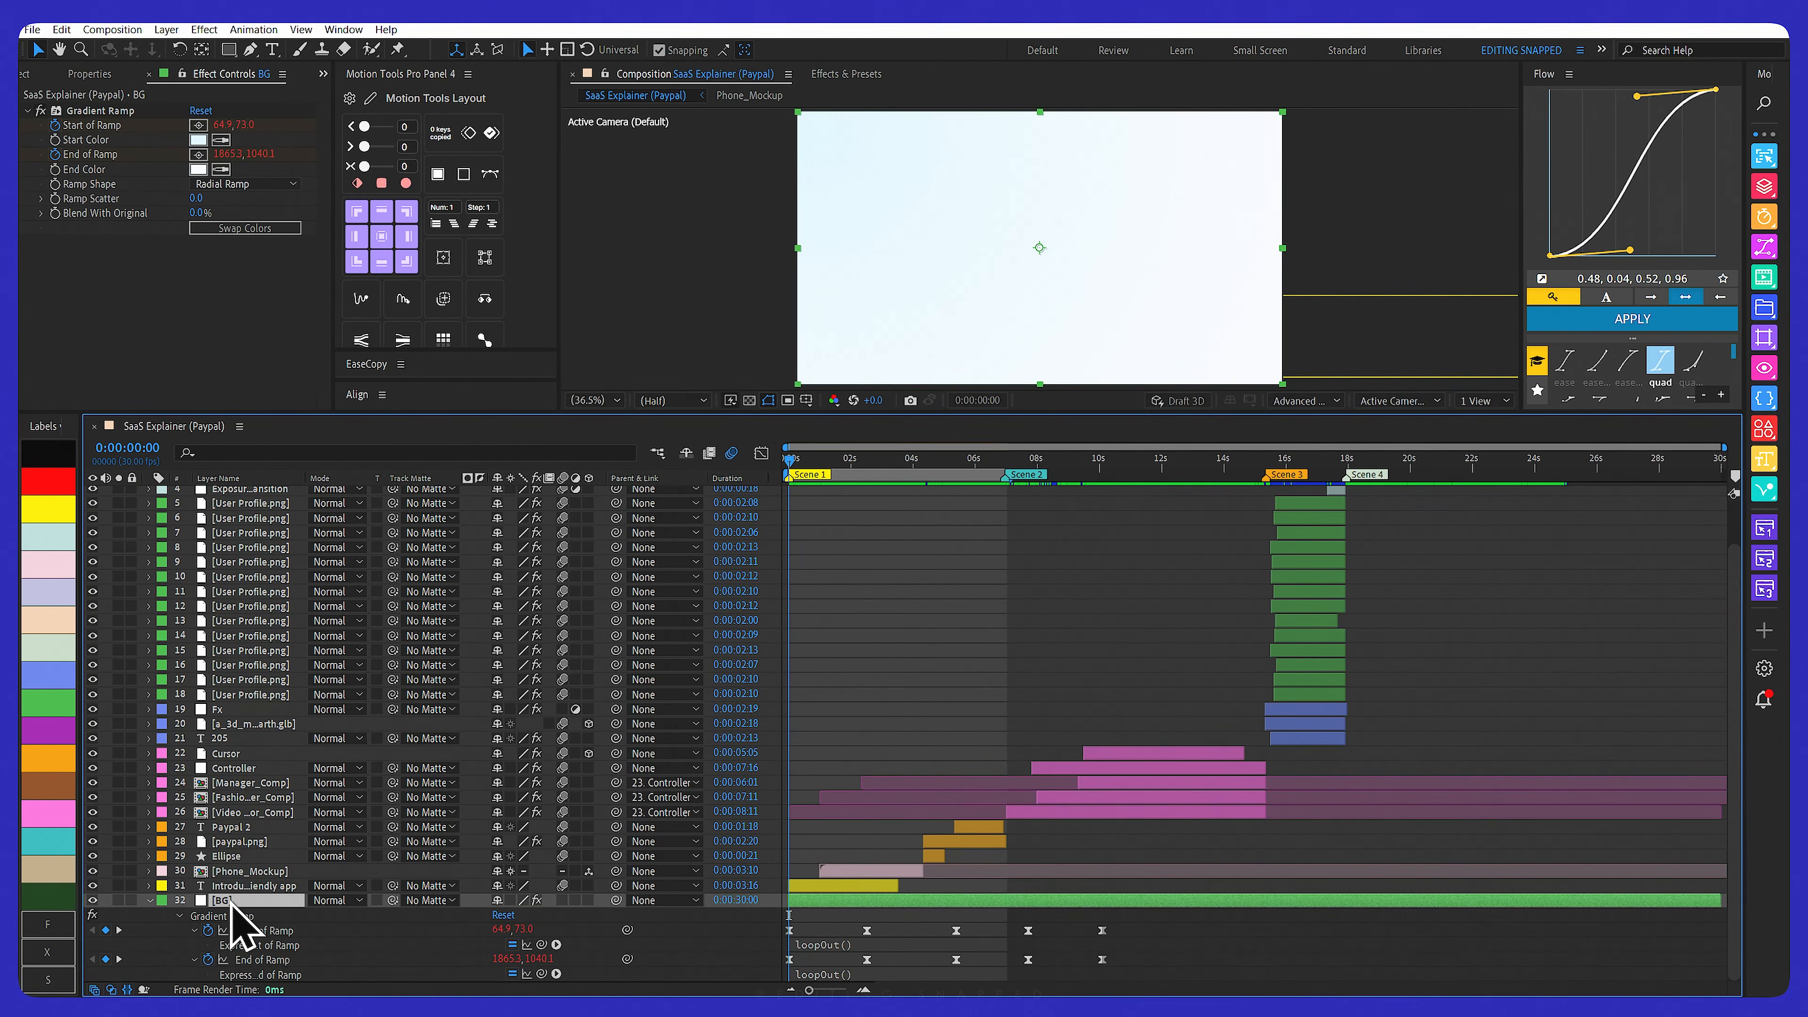
pyautogui.press('u')
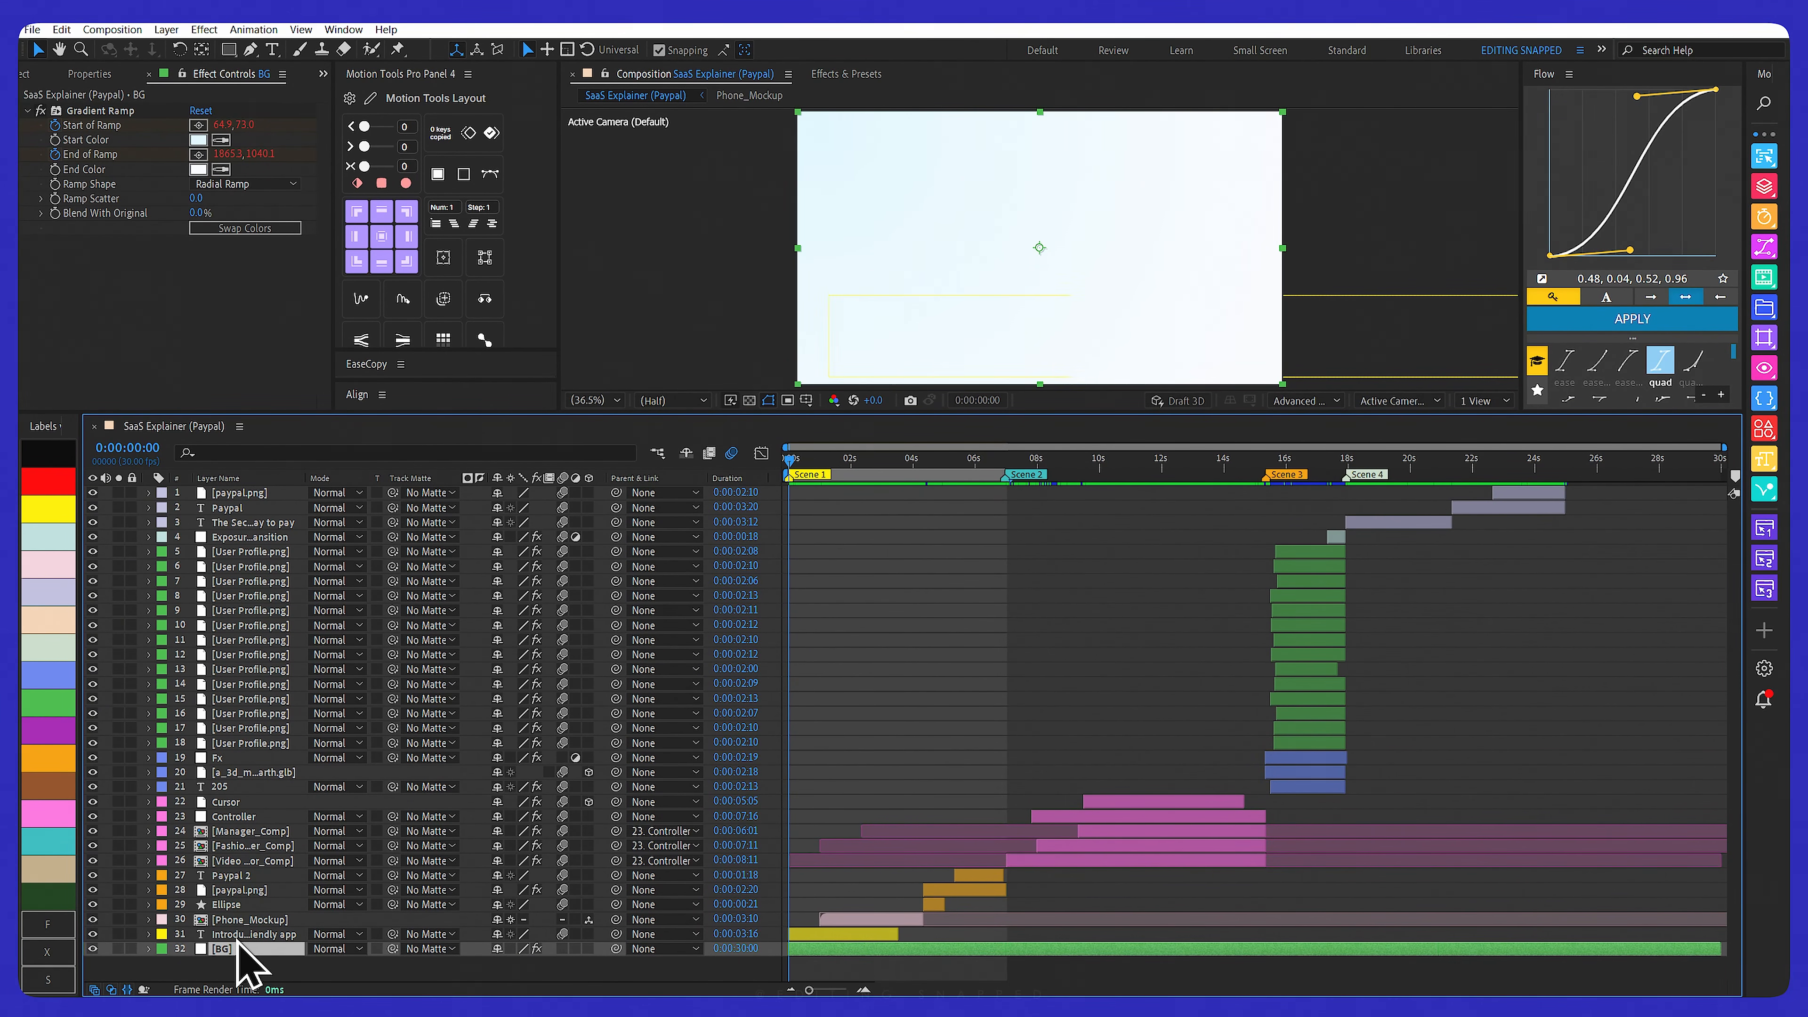
# Select the "Introducing the freelance friendly app" text layer, move to 0:00:02:04 and reveal its keyframes
pyautogui.click(236, 937)
pyautogui.moveTo(815, 462)
pyautogui.mouseDown()
pyautogui.moveTo(875, 467)
pyautogui.moveTo(830, 465)
pyautogui.moveTo(850, 467)
pyautogui.mouseUp()
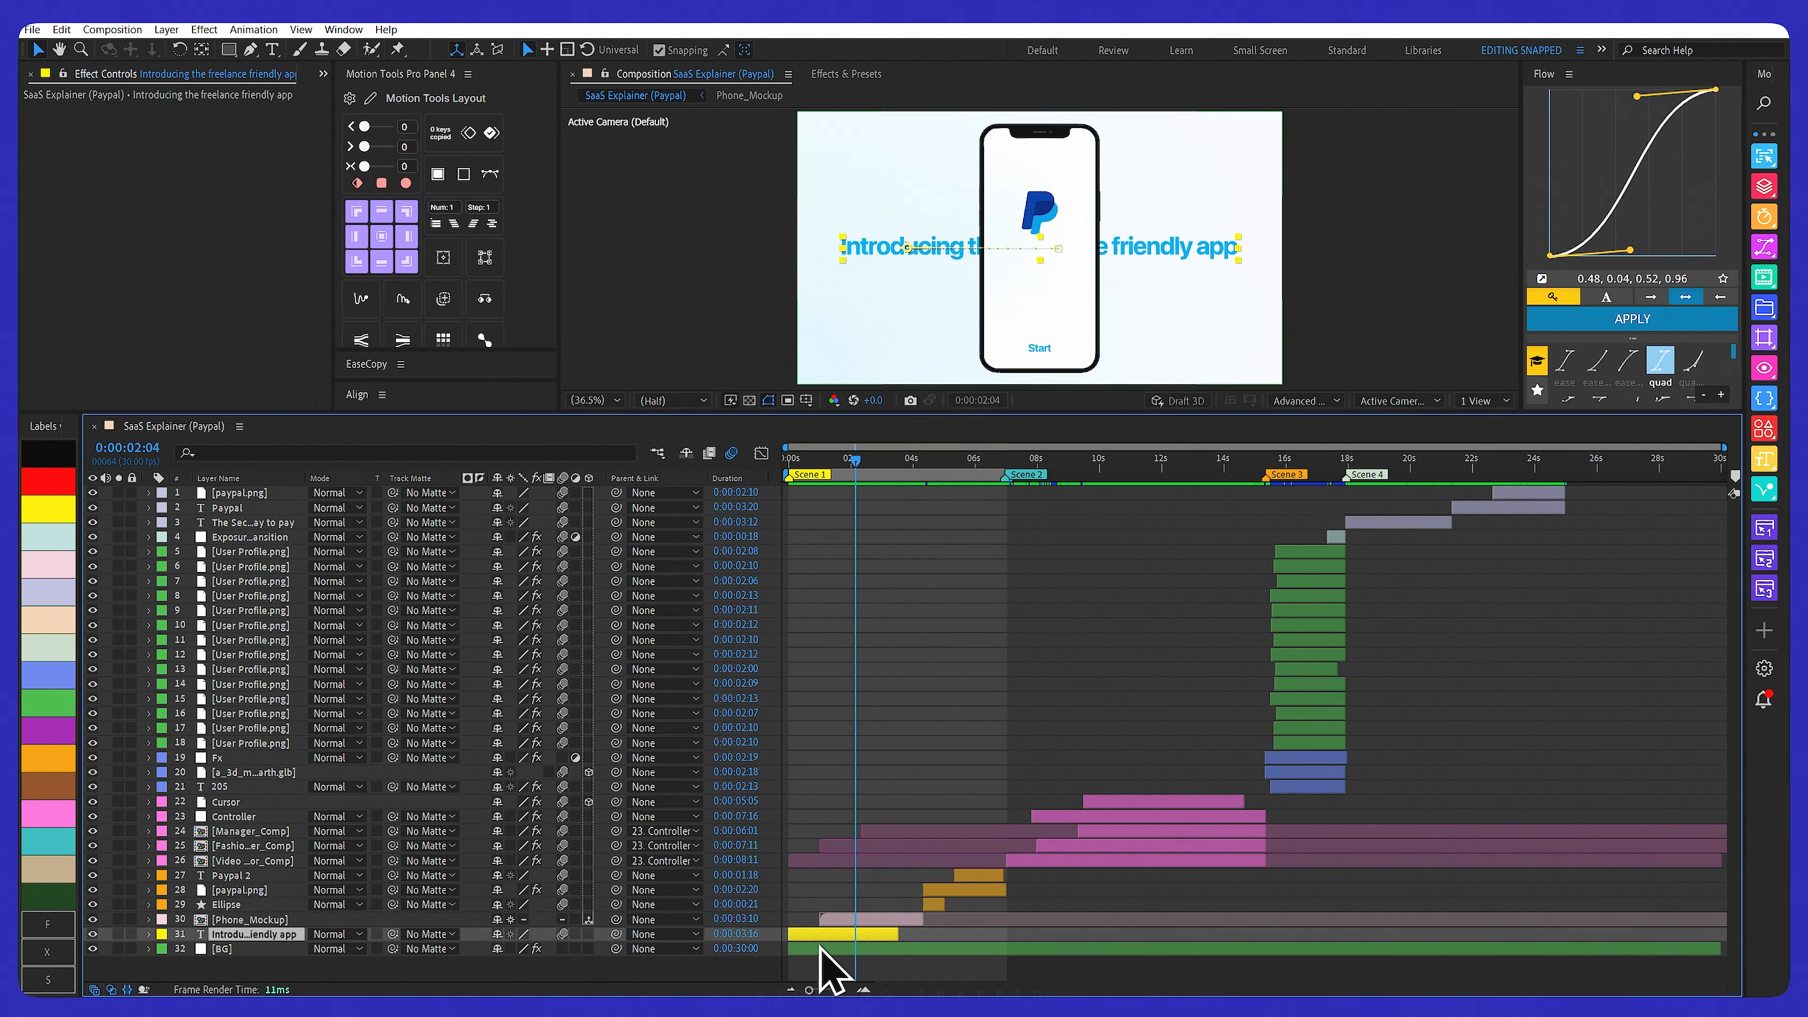
pyautogui.press('u')
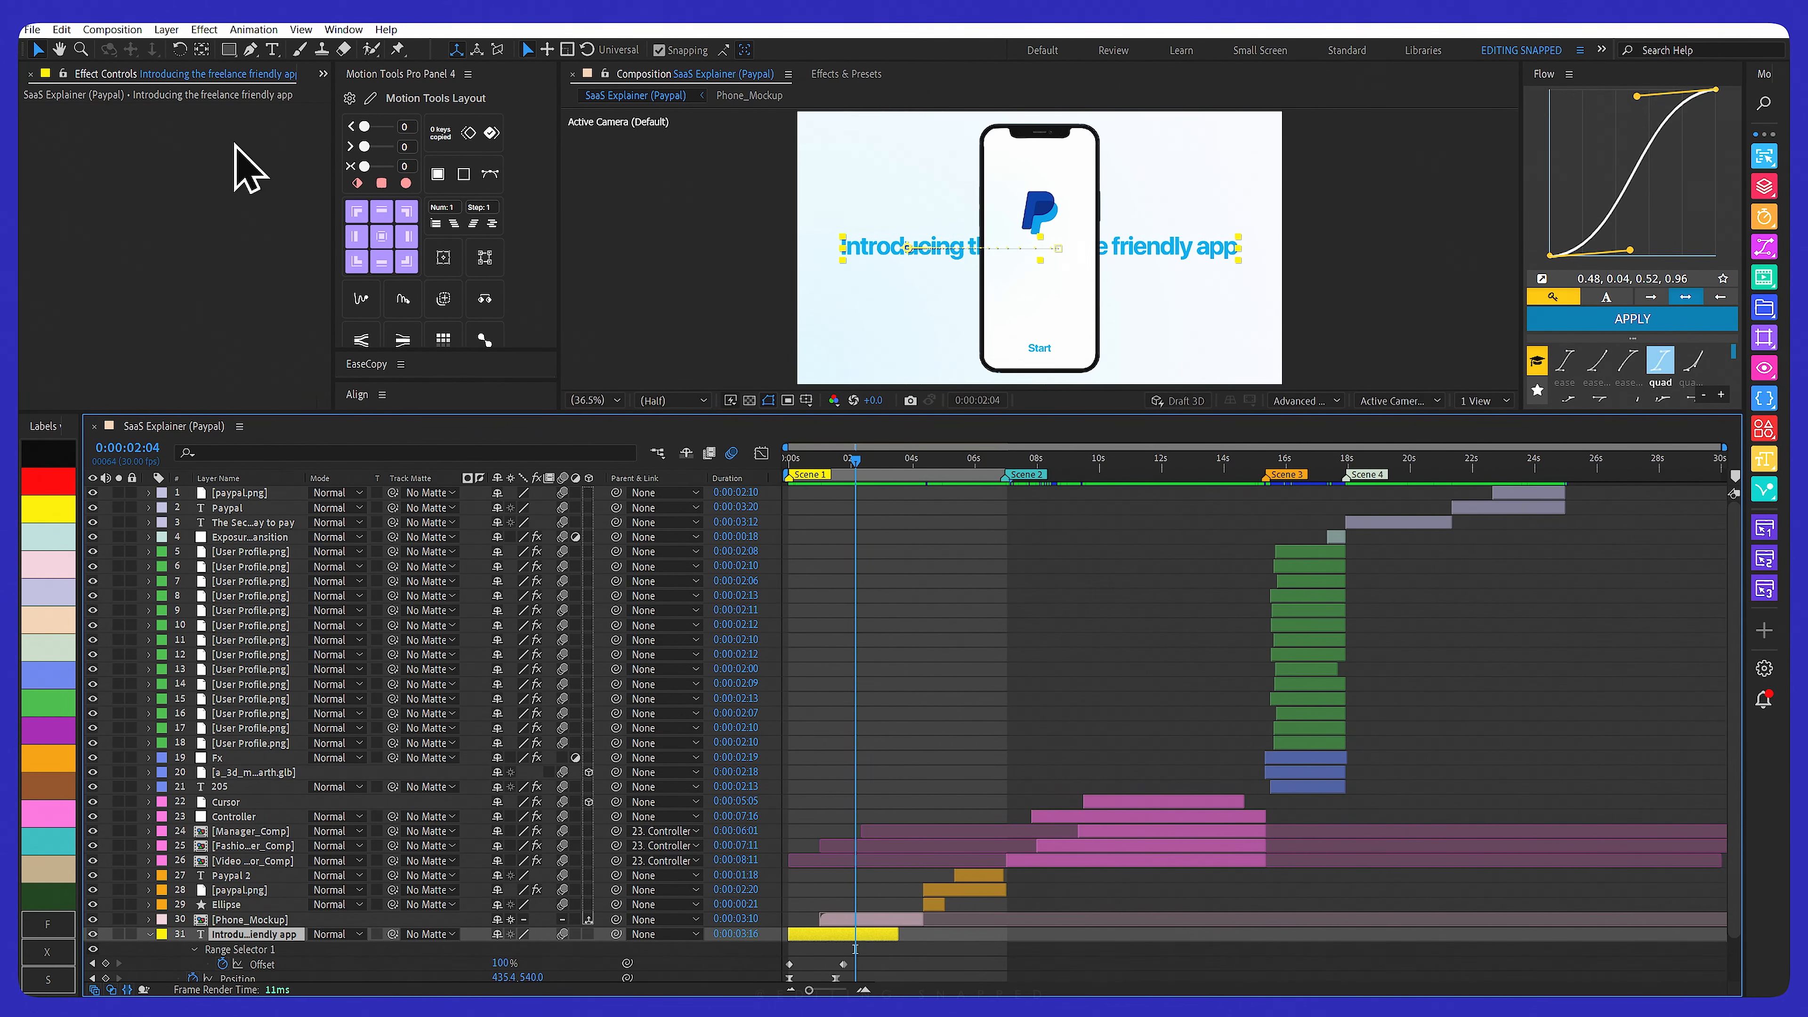
# Show the text layer's properties, review the available font styles and keep Bold selected
pyautogui.click(323, 73)
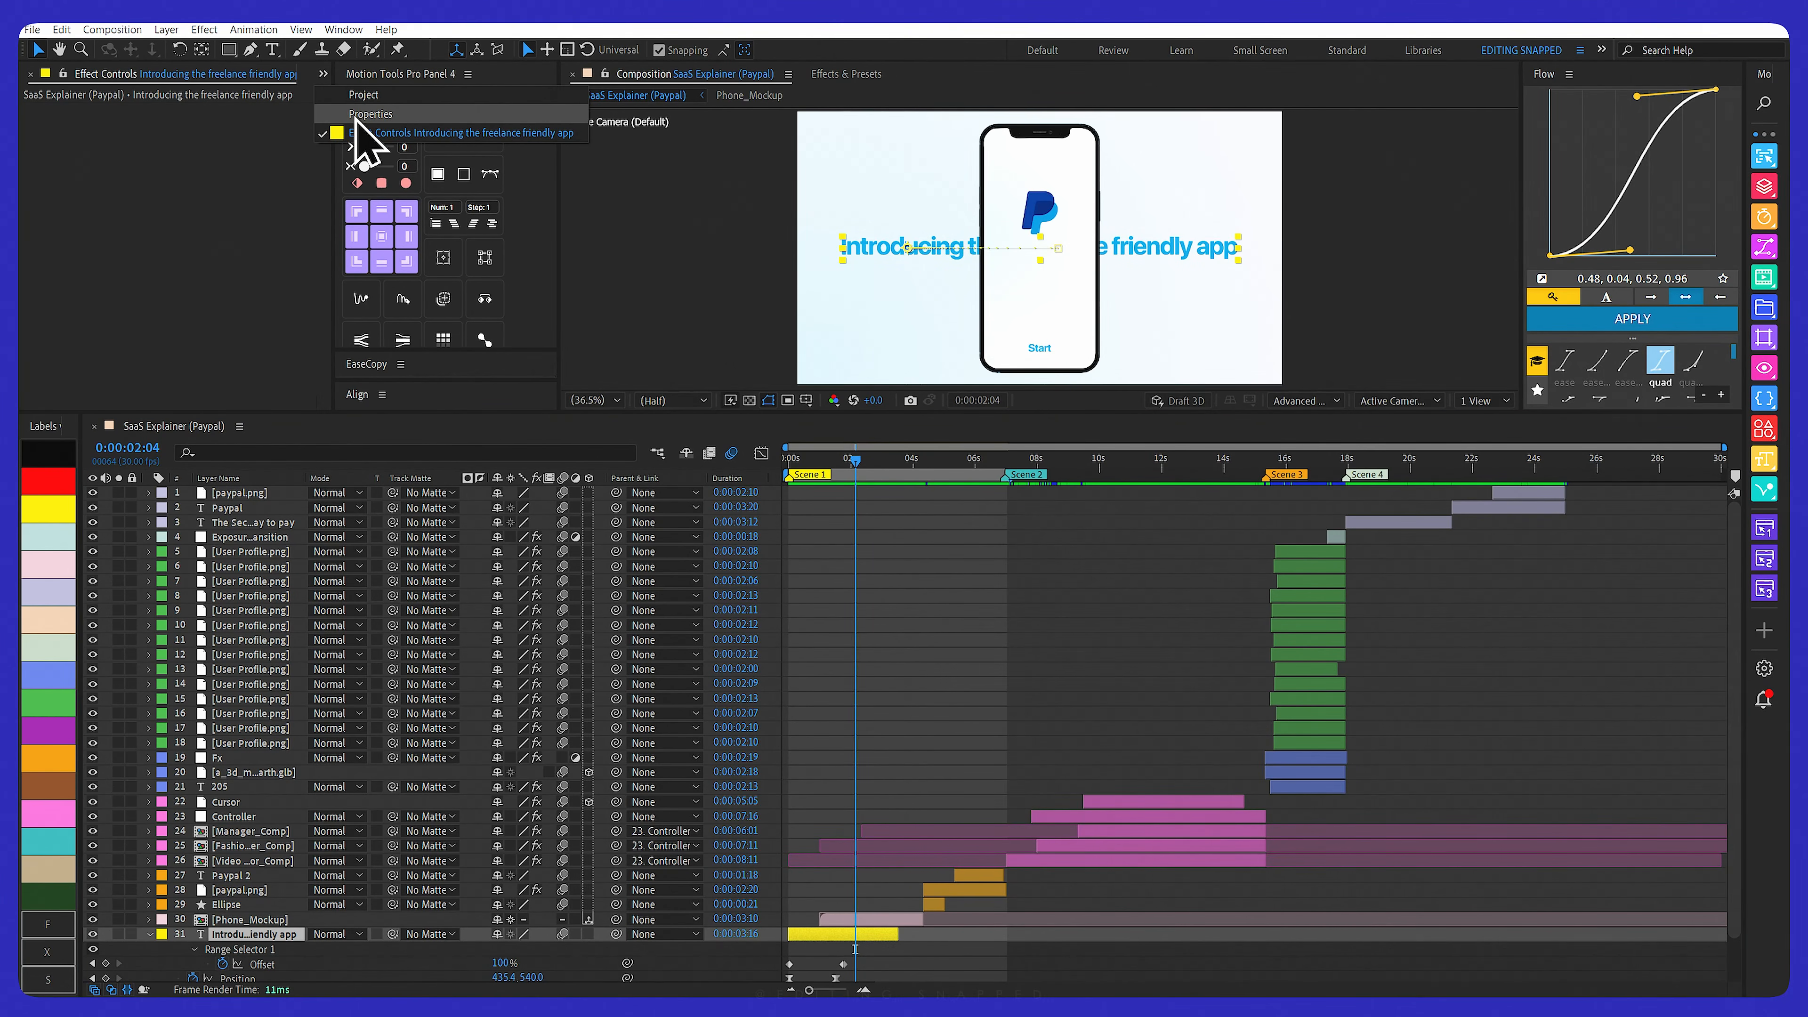
pyautogui.click(355, 133)
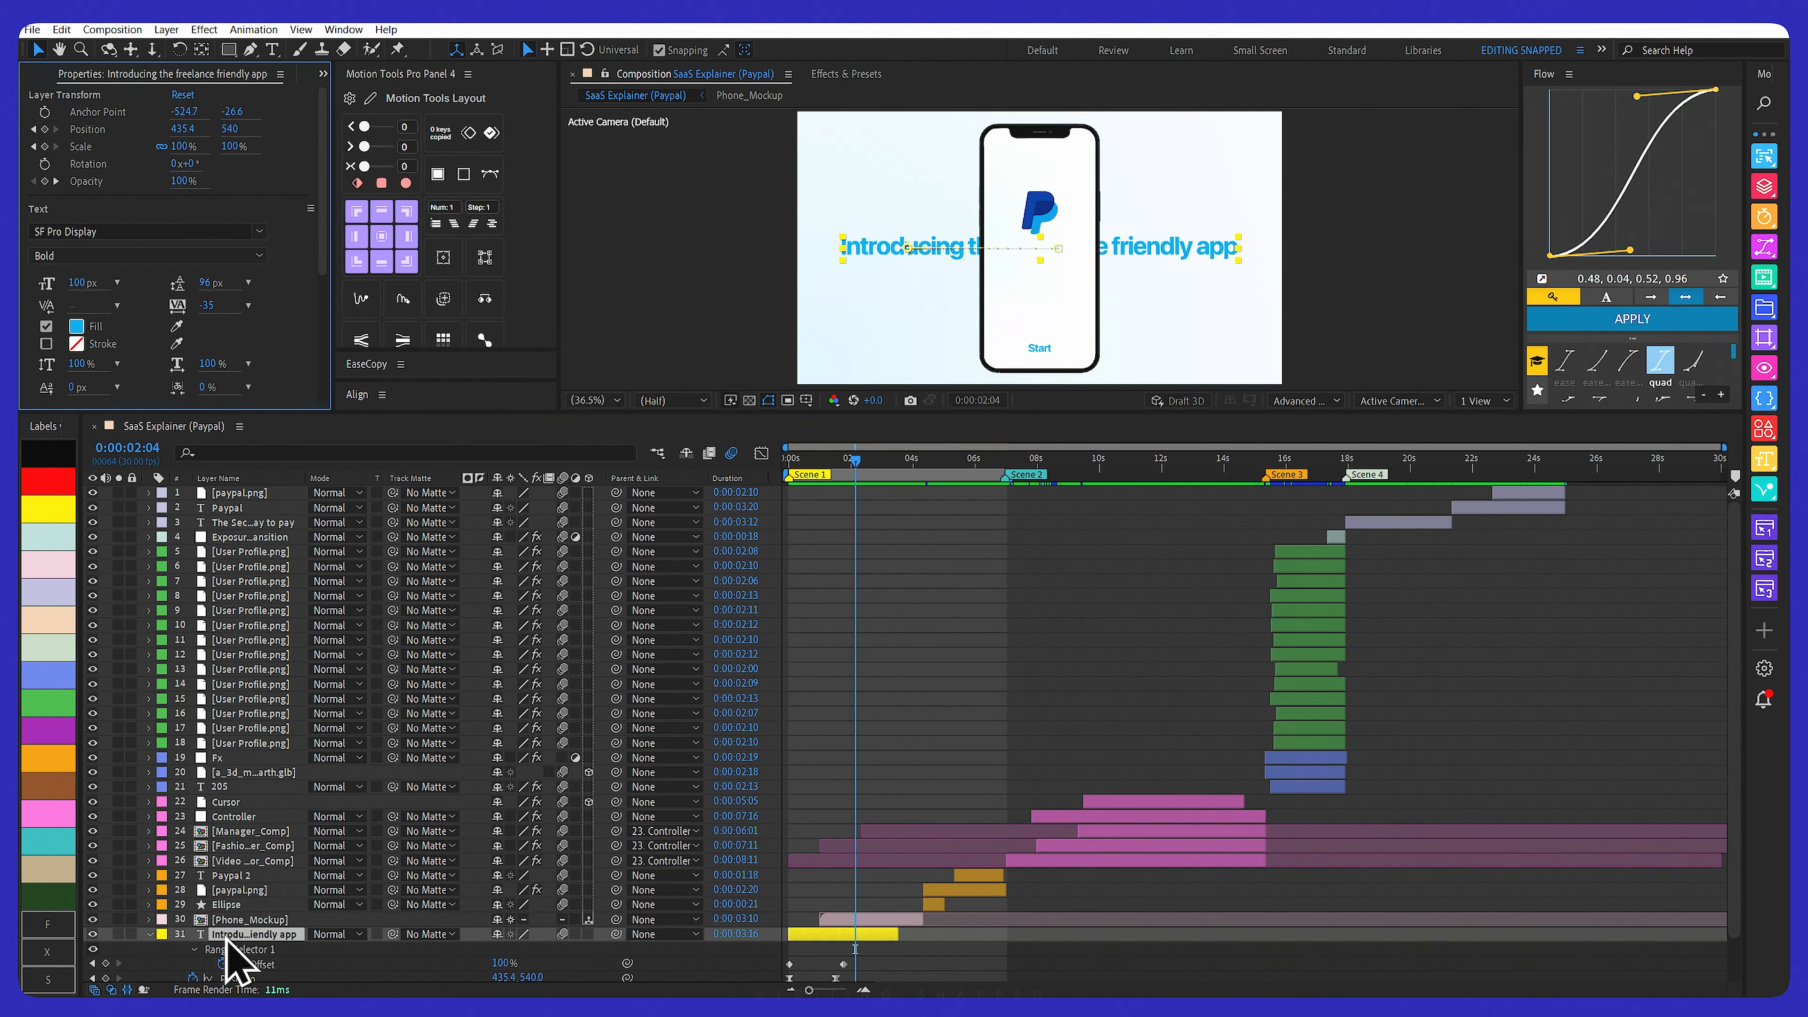
pyautogui.click(134, 258)
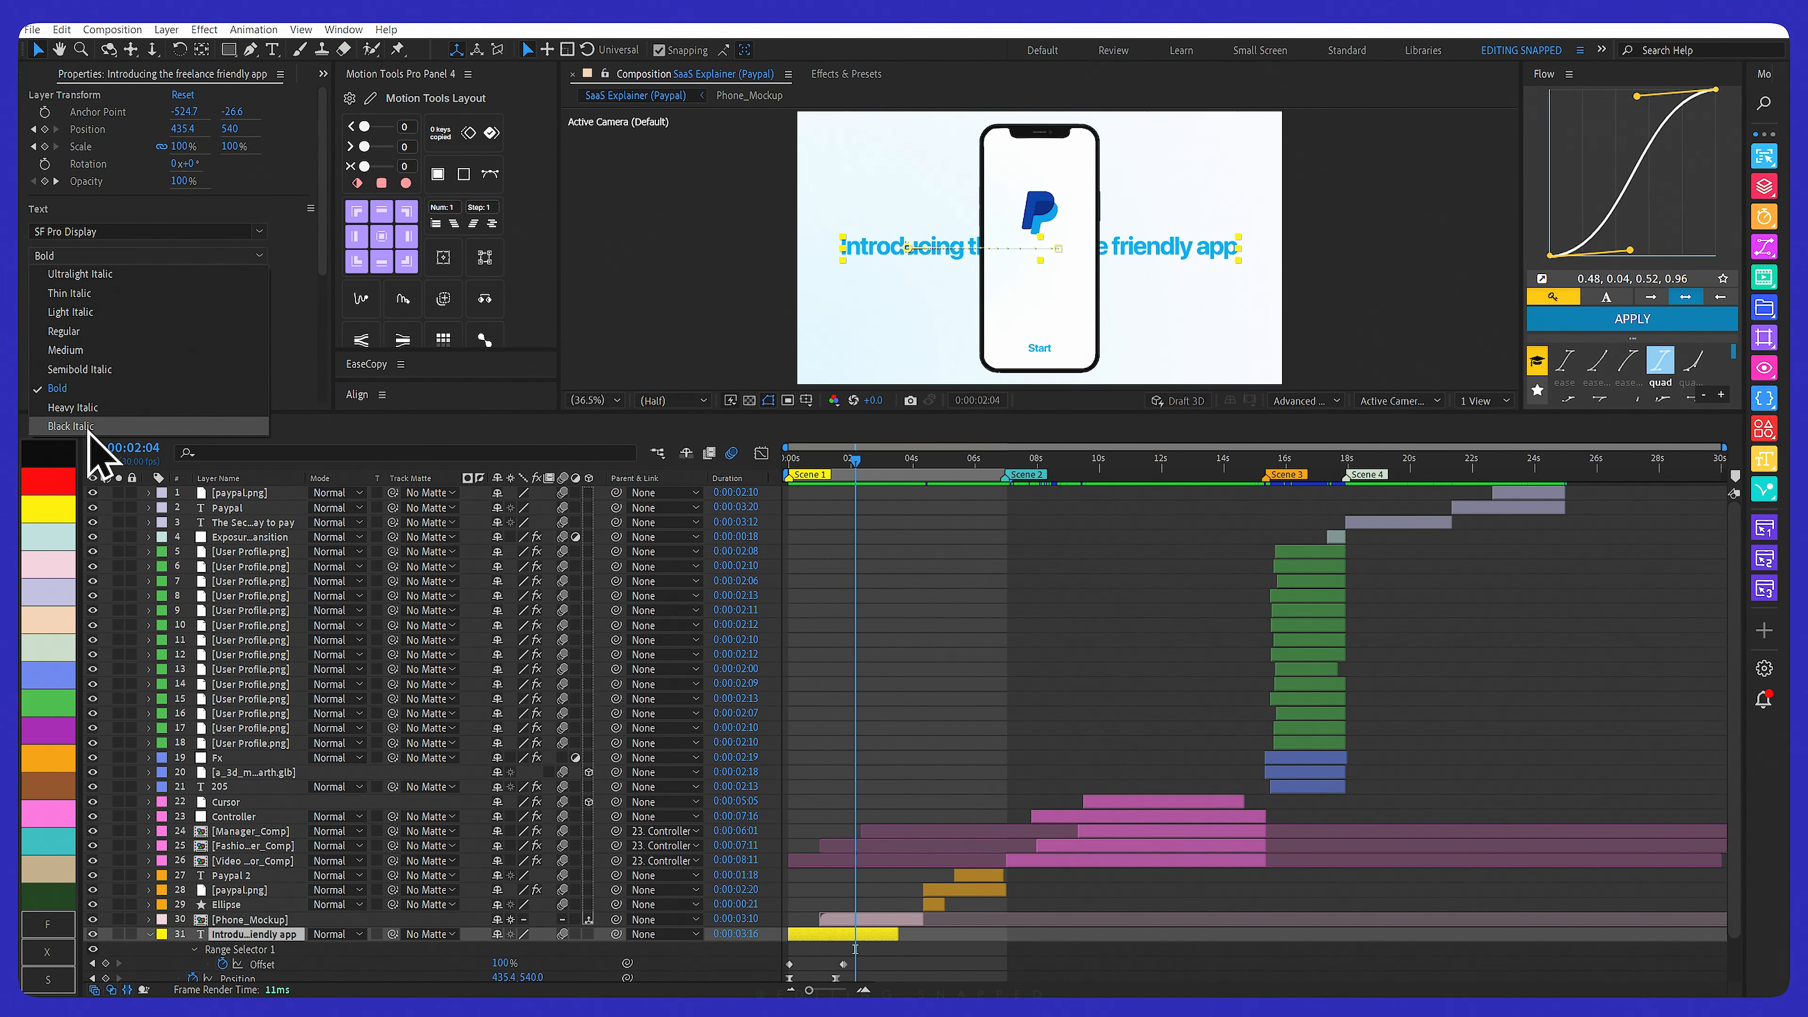
pyautogui.click(58, 389)
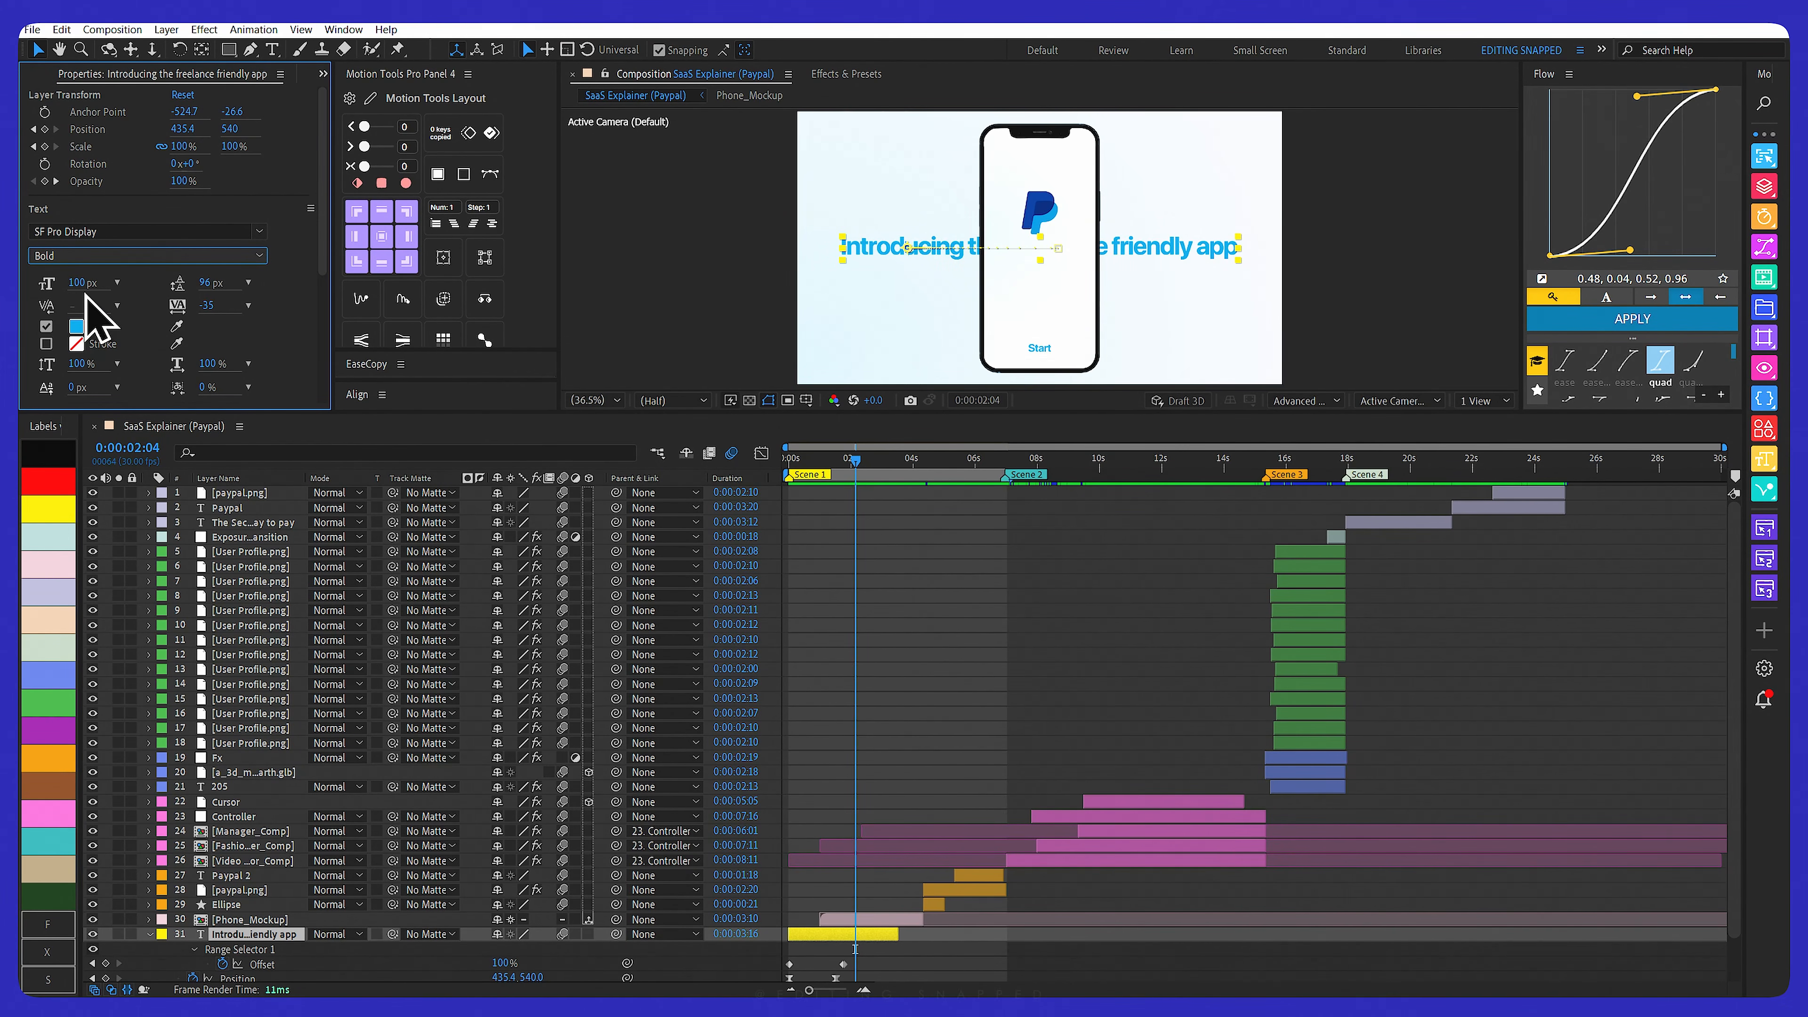
# Return to the first frame and scrub the intro text layer's keyframed animation to 0:00:00:13
pyautogui.click(226, 966)
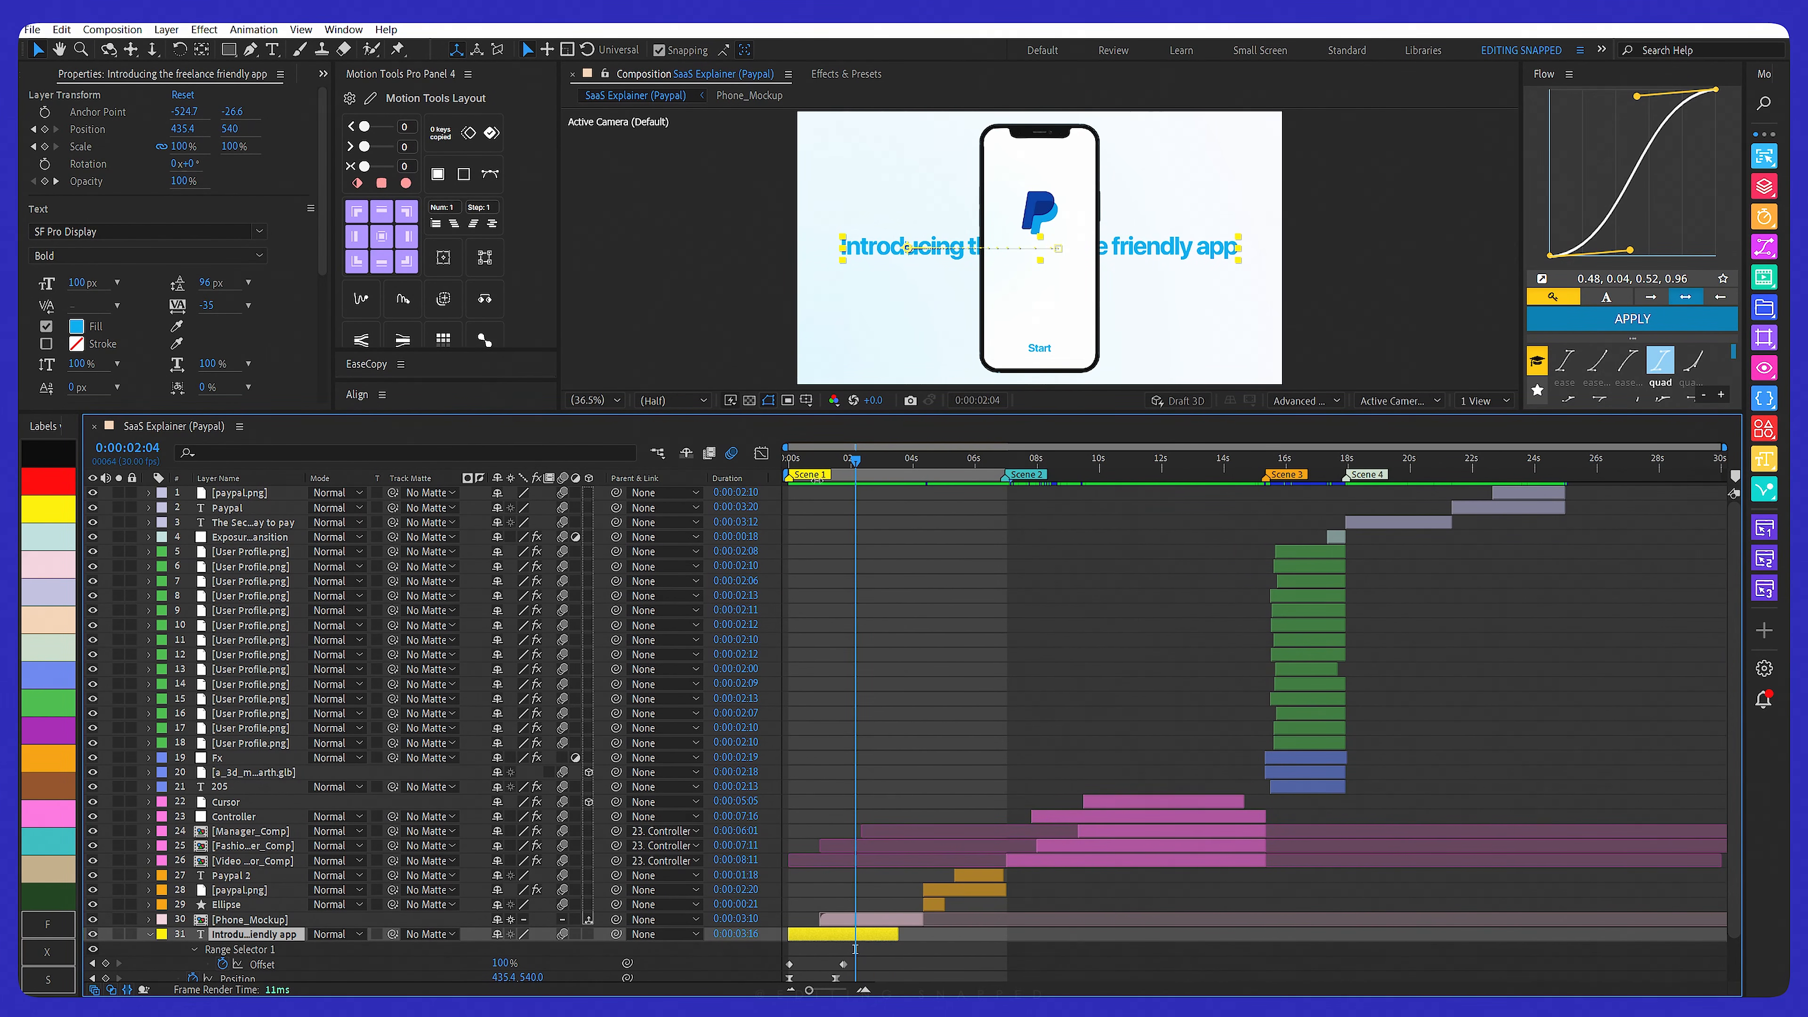
pyautogui.moveTo(807, 460)
pyautogui.mouseDown()
pyautogui.moveTo(838, 455)
pyautogui.moveTo(788, 456)
pyautogui.mouseUp()
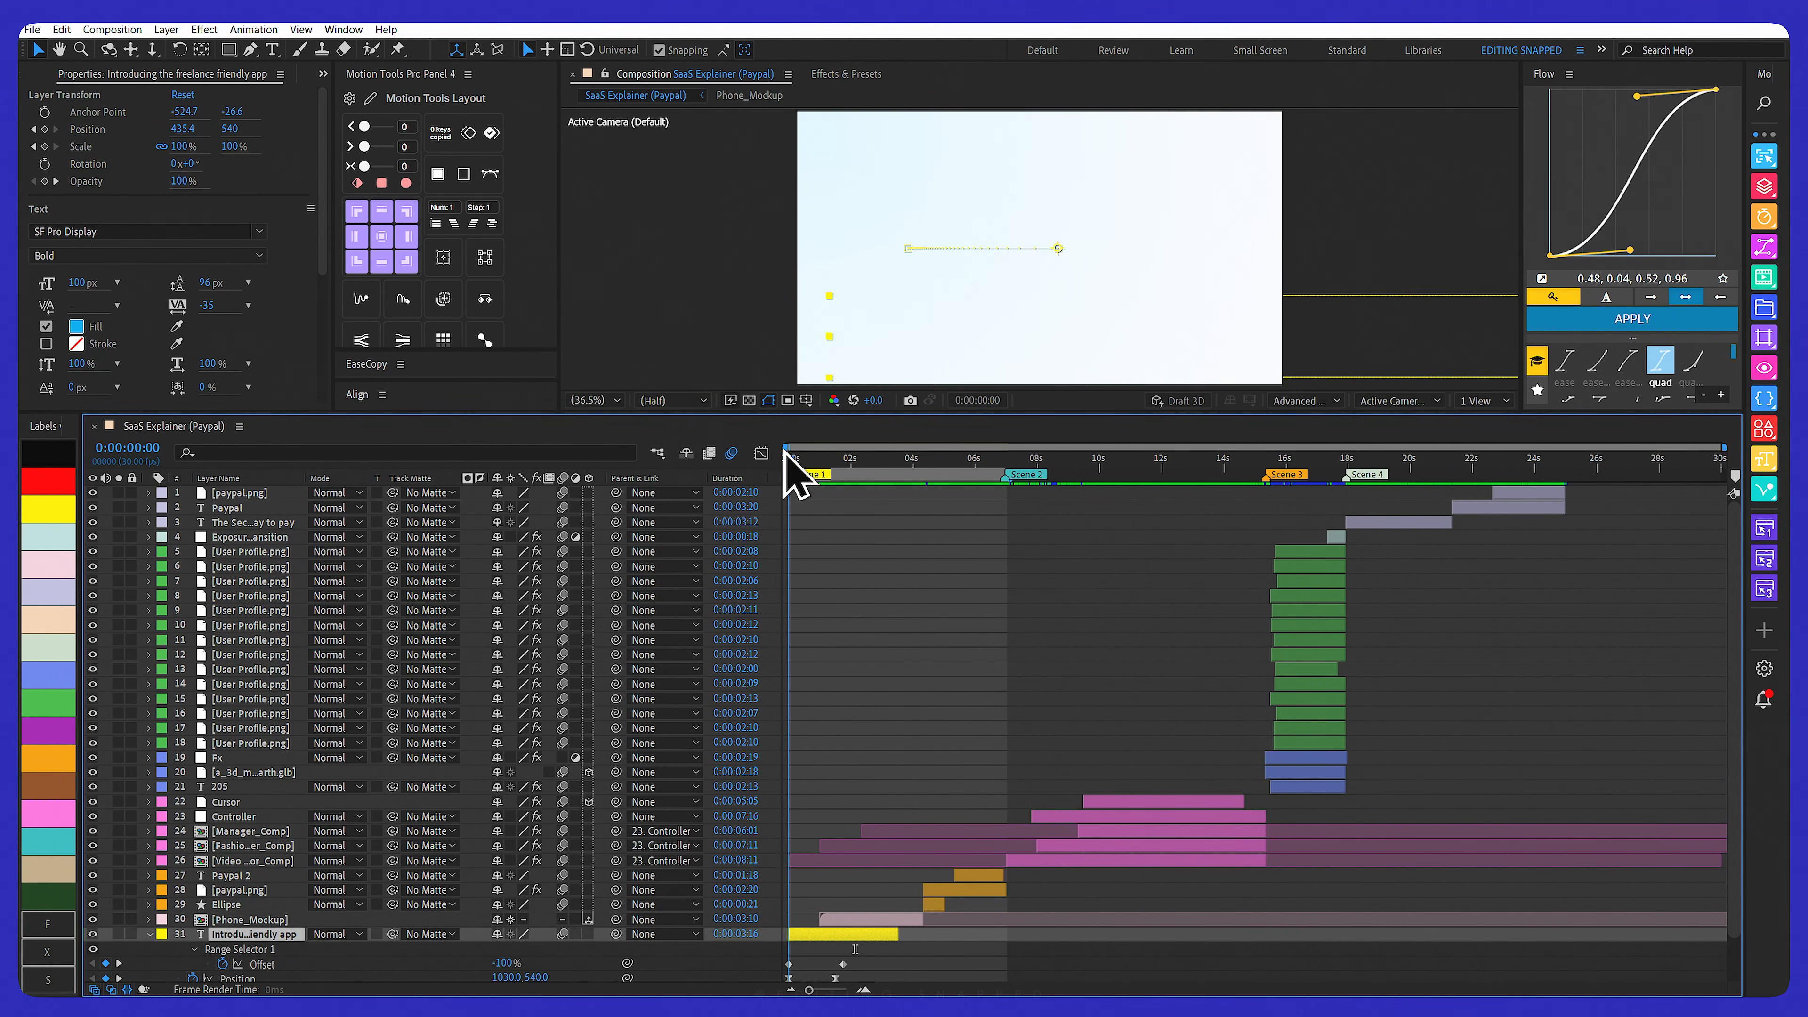
pyautogui.click(243, 935)
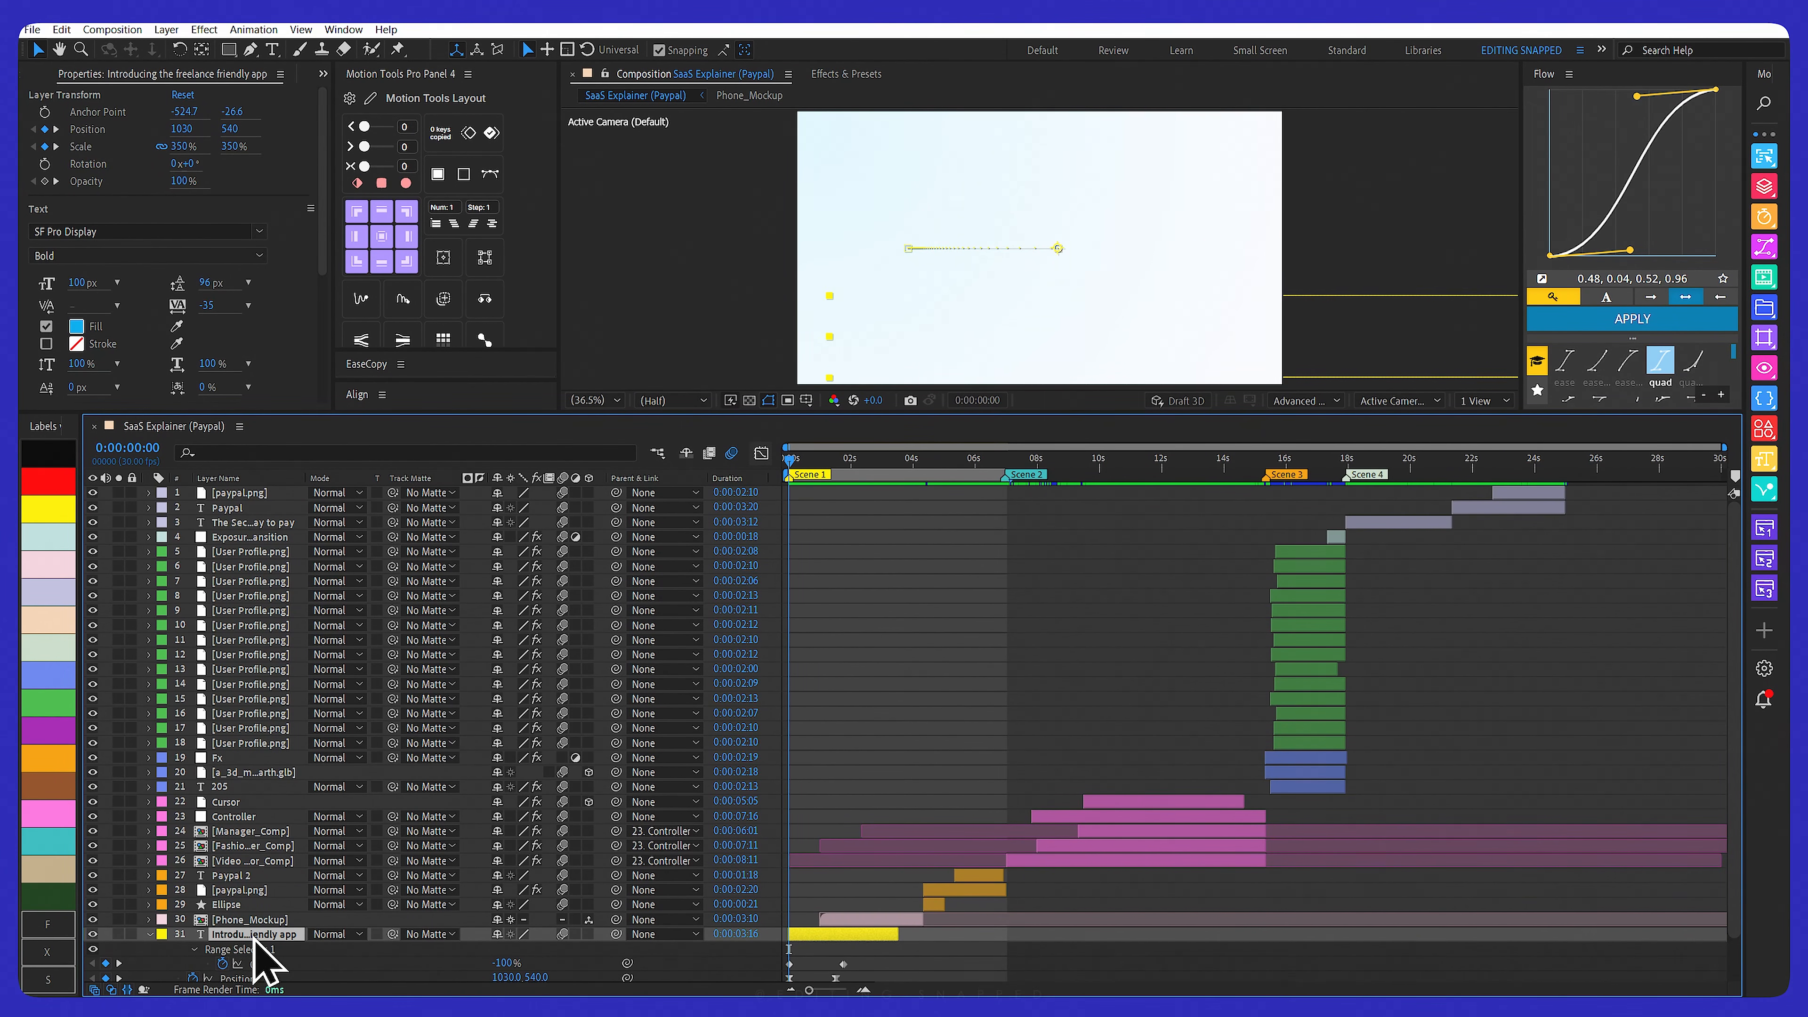
pyautogui.scroll(-3, 255, 940)
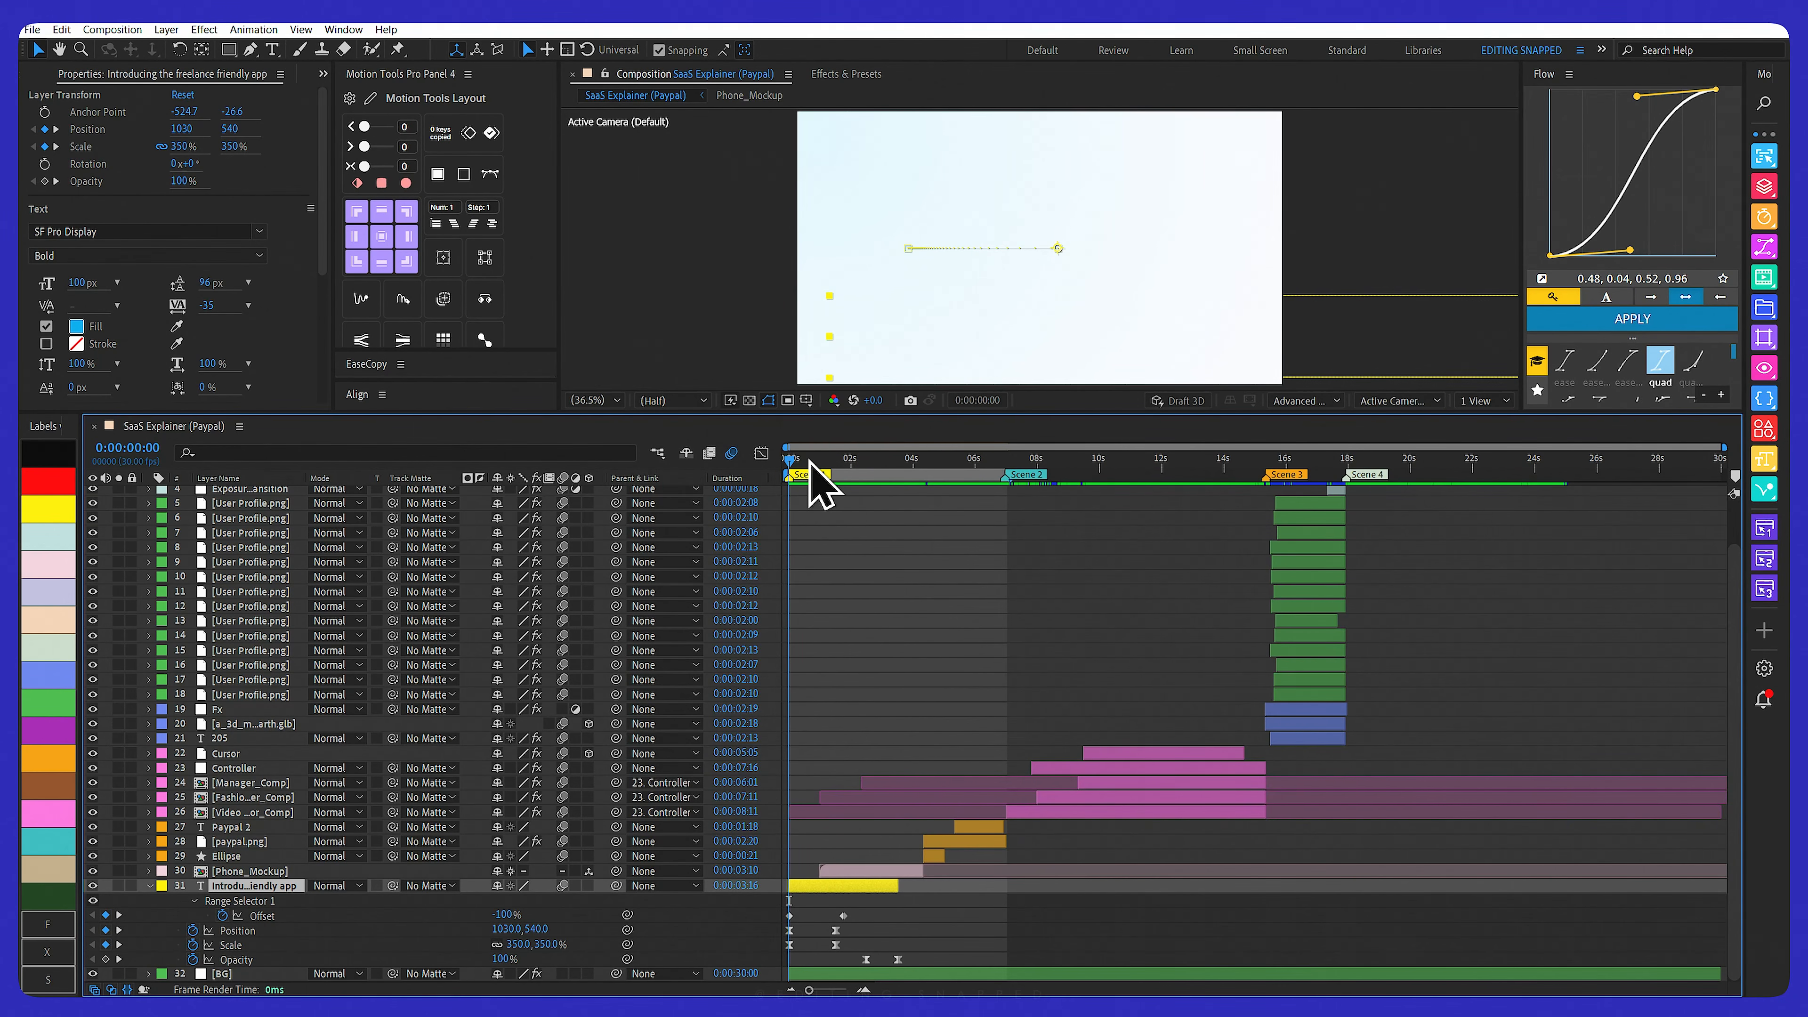
pyautogui.moveTo(809, 464)
pyautogui.mouseDown()
pyautogui.moveTo(775, 471)
pyautogui.moveTo(804, 454)
pyautogui.mouseUp()
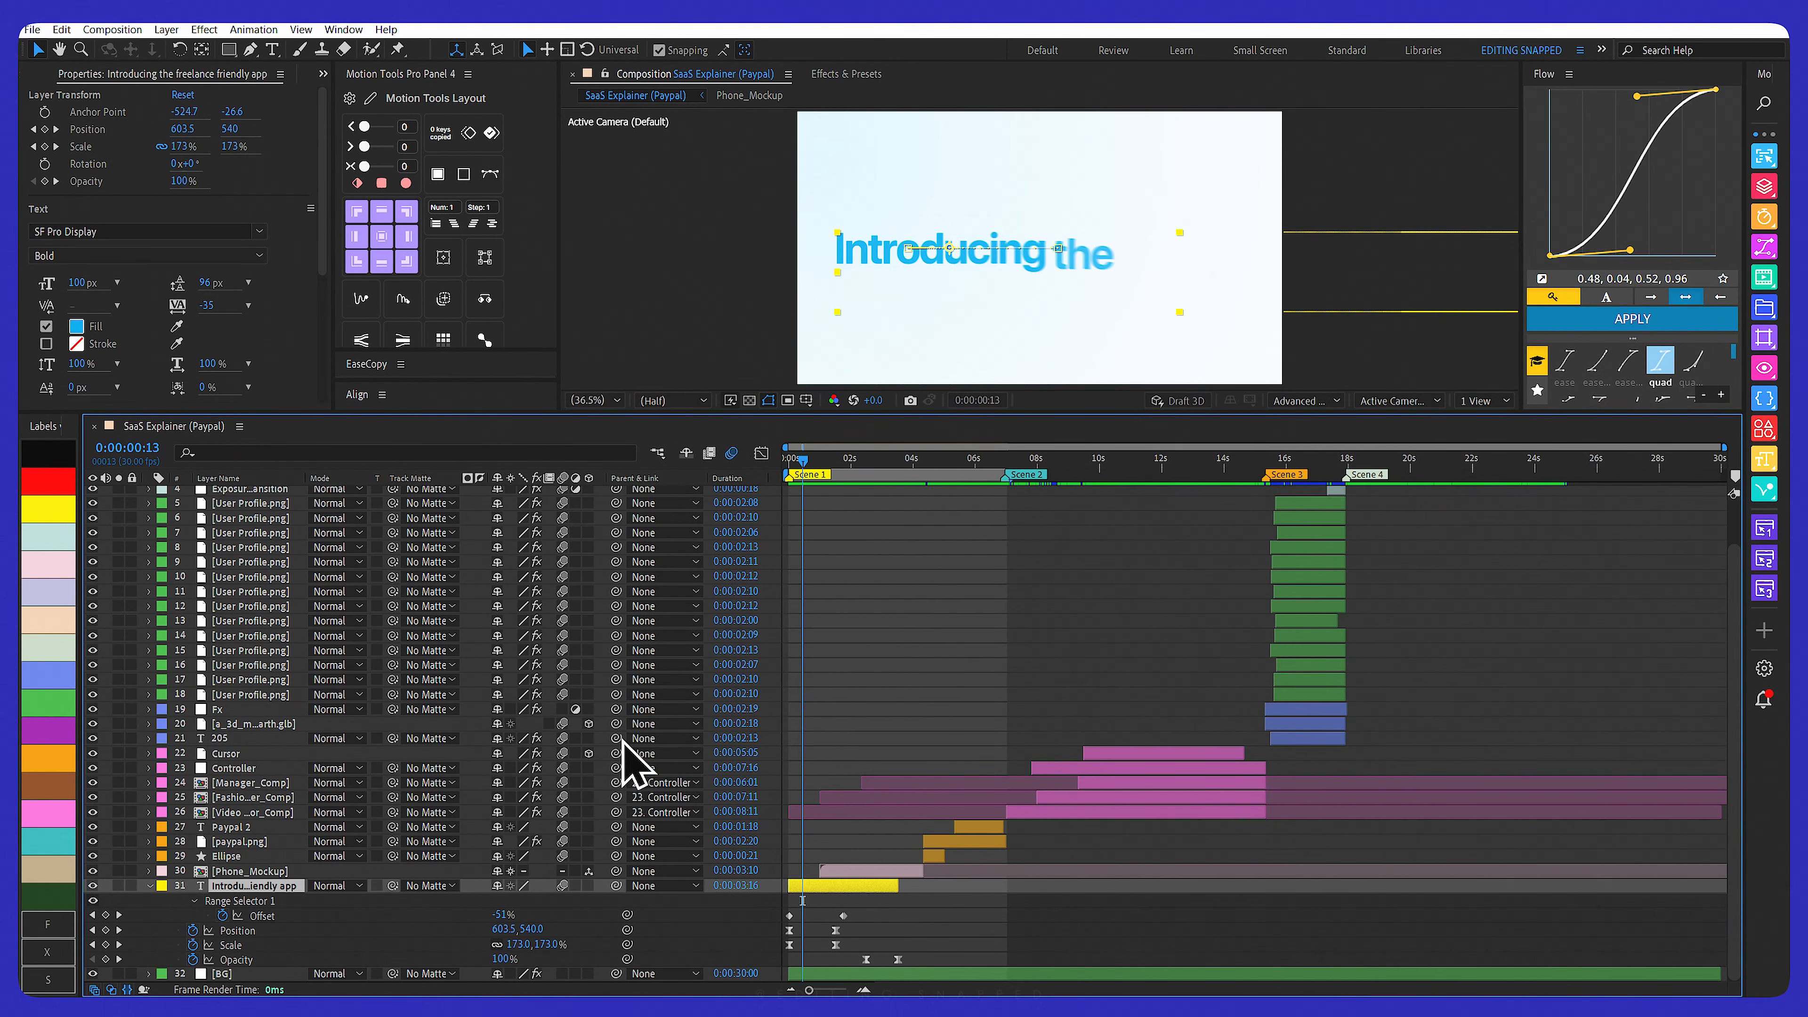
# Go from the first frame to 0:00:01:15 and inspect the speed curves of the text layer's Position and Scale keyframes in the Graph Editor
pyautogui.press('Home')
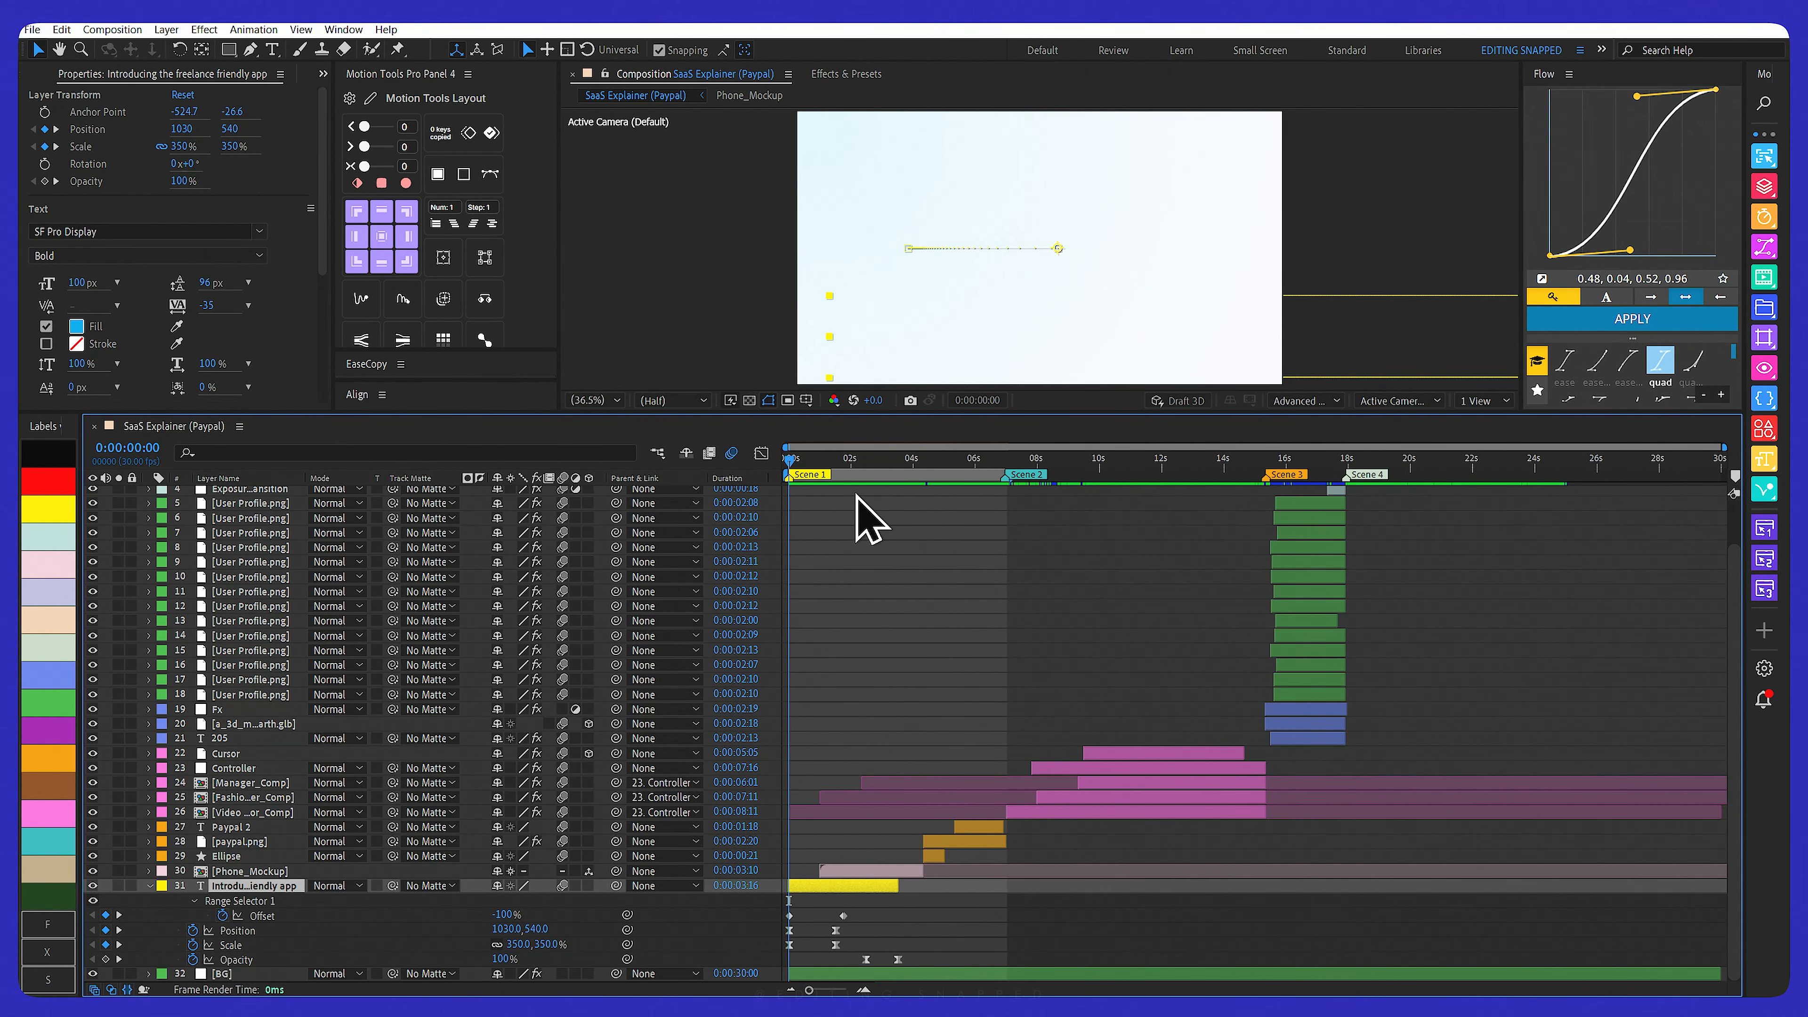
pyautogui.moveTo(818, 461); pyautogui.dragTo(788, 463)
pyautogui.moveTo(809, 467); pyautogui.dragTo(837, 476)
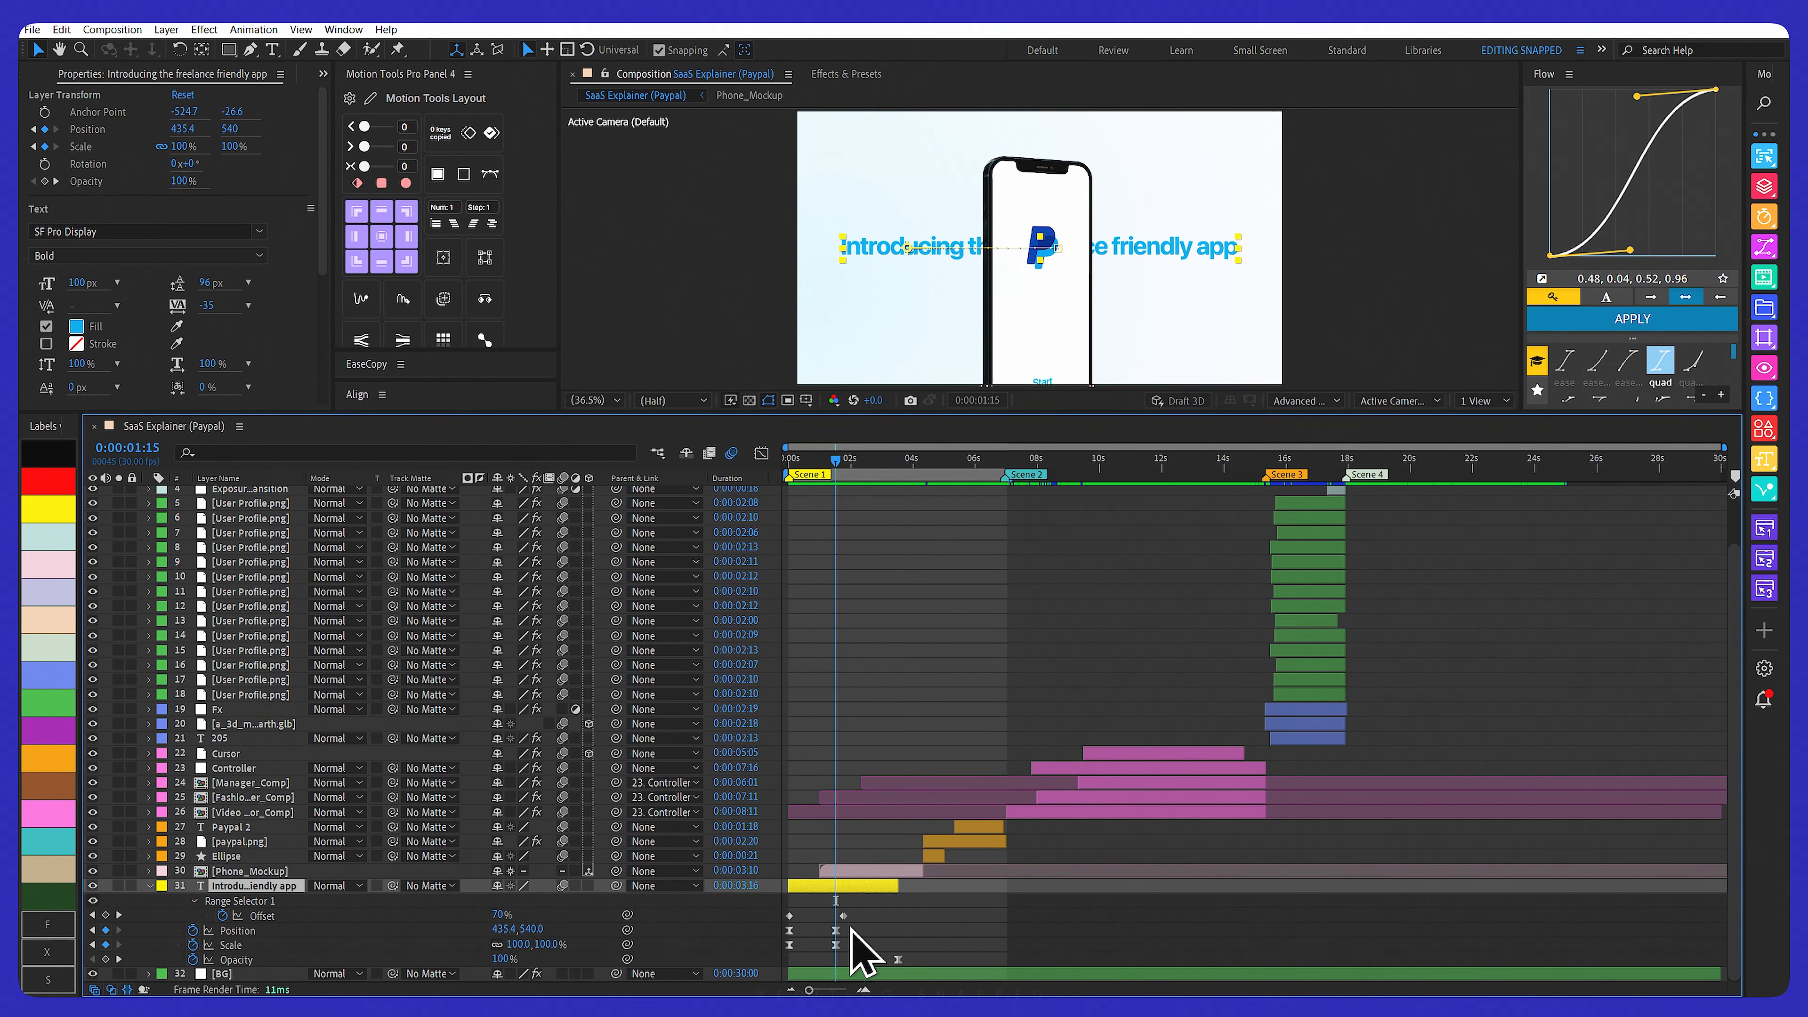
pyautogui.moveTo(851, 926); pyautogui.dragTo(766, 923)
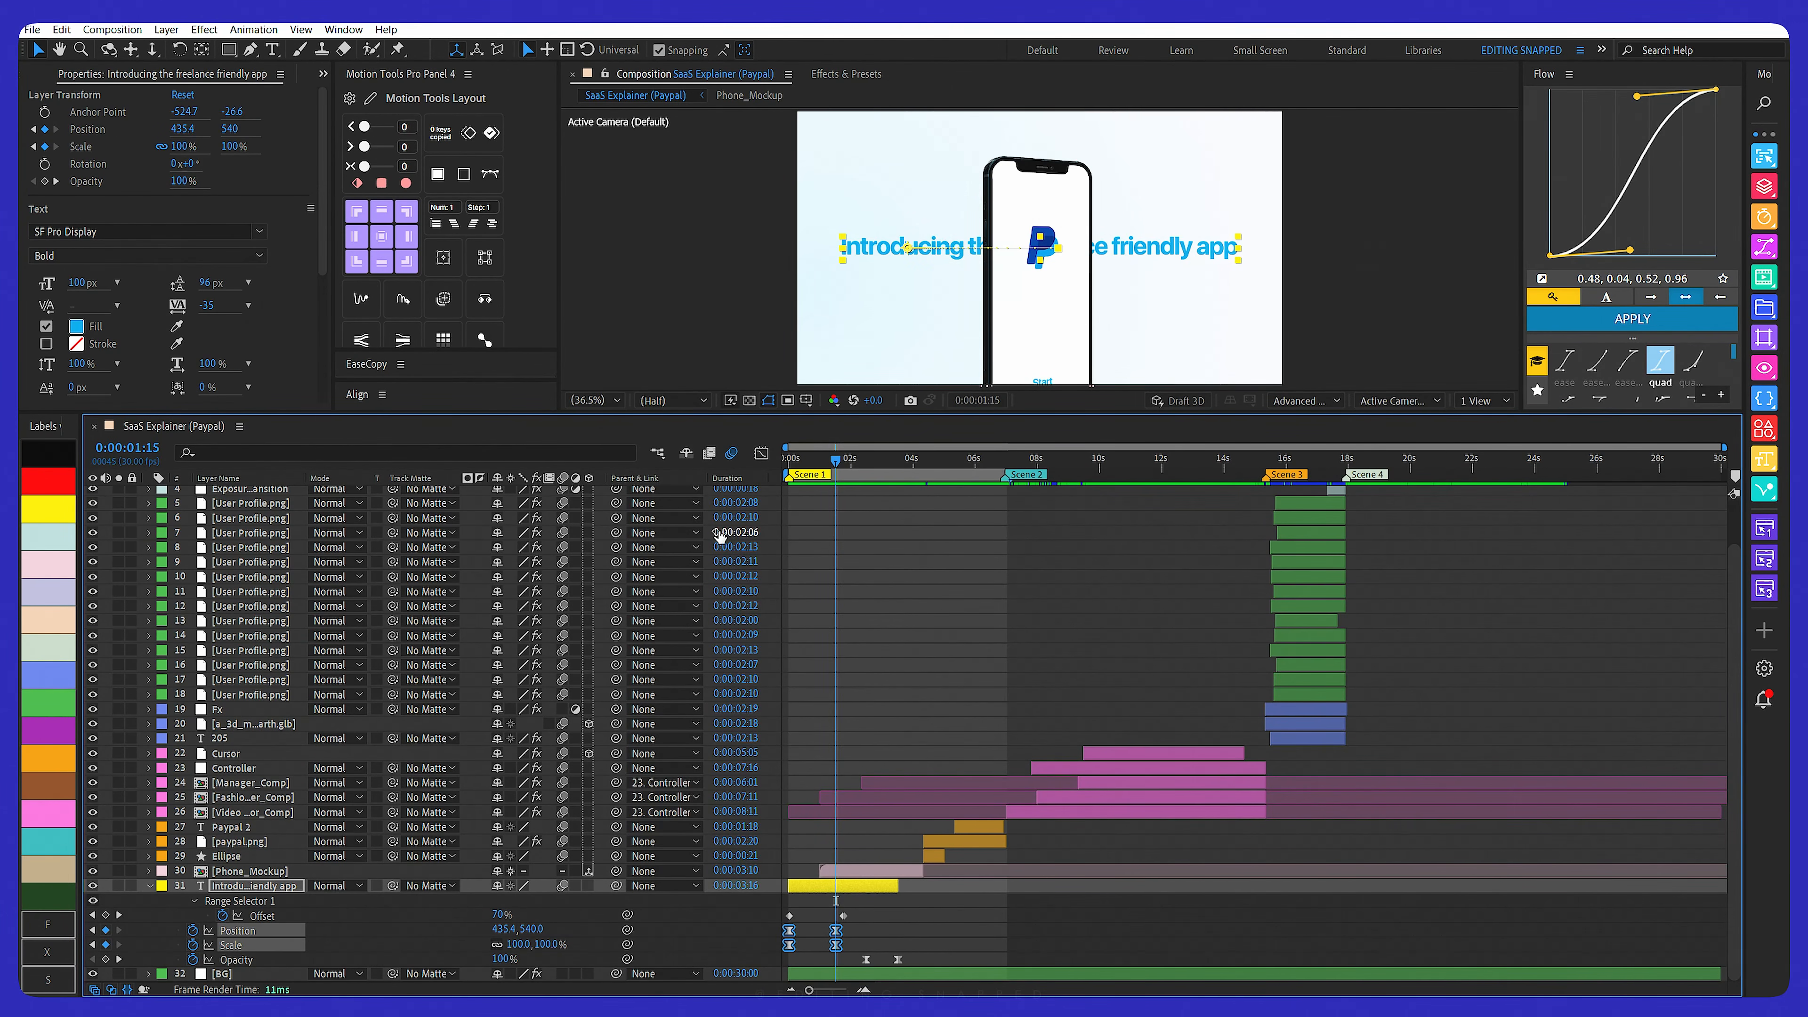
pyautogui.click(762, 453)
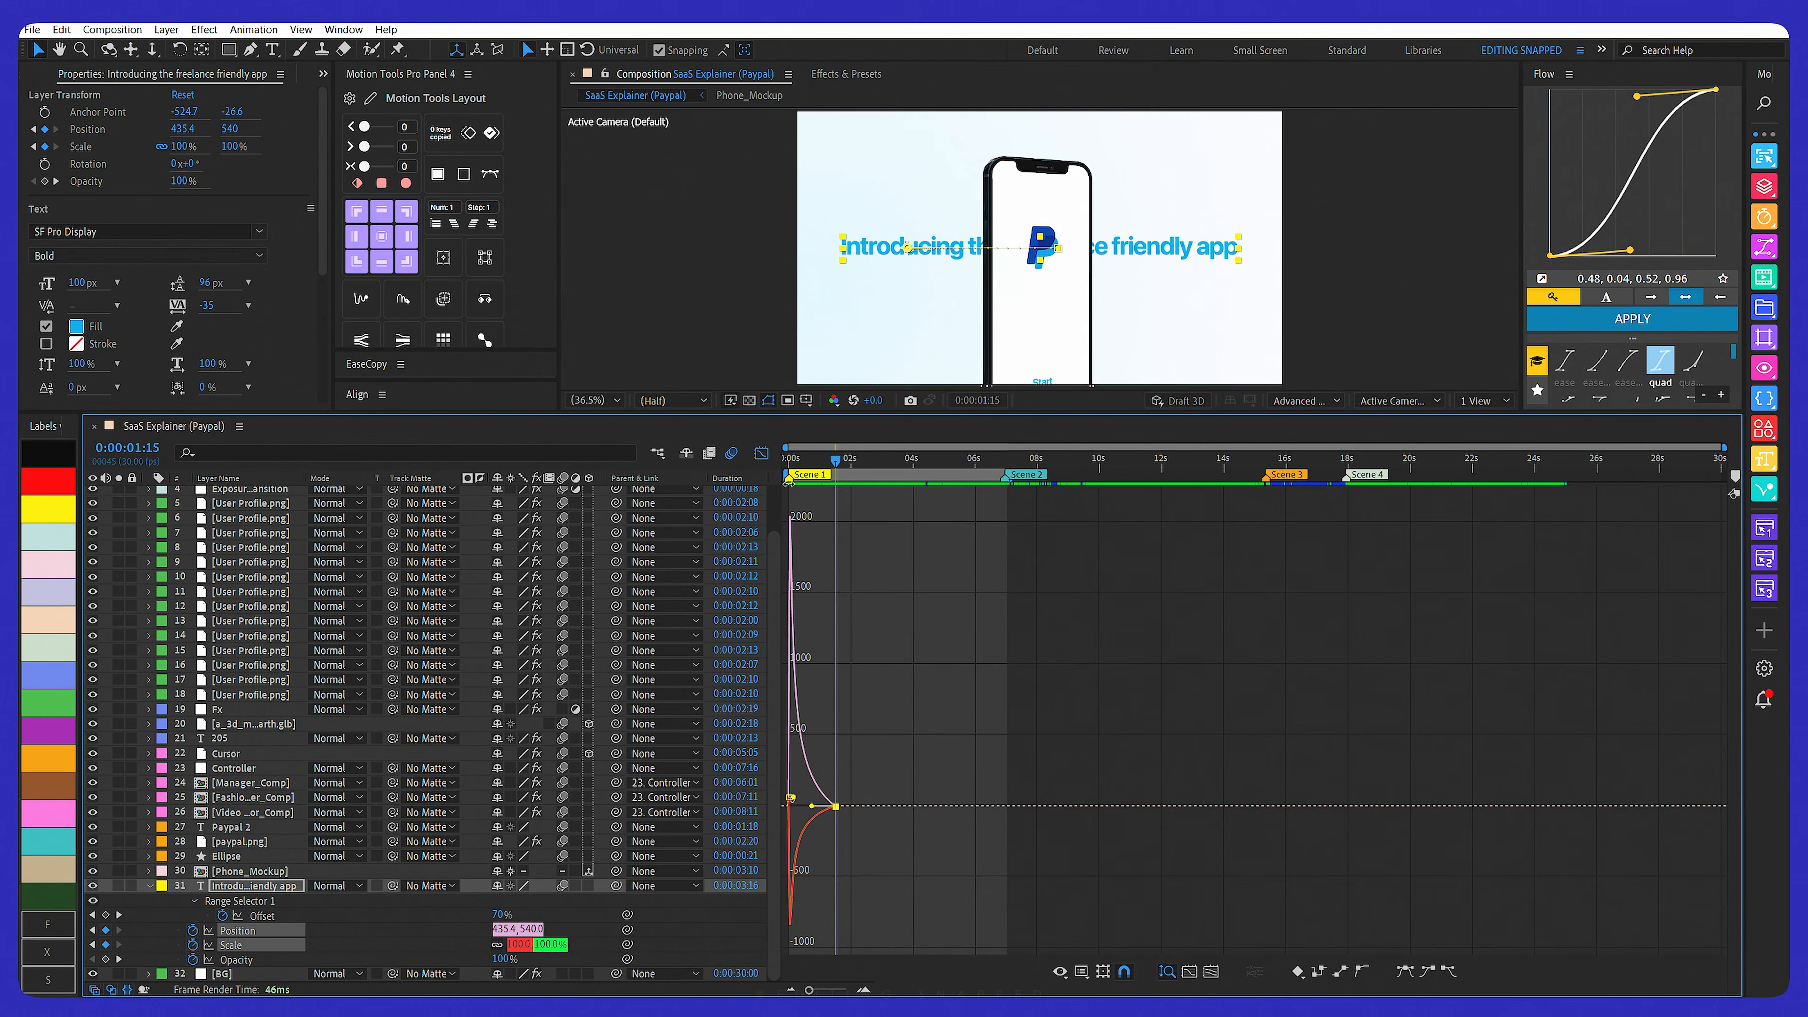
pyautogui.click(762, 452)
# Preview the intro text's entrance animation several times from the first frame
pyautogui.moveTo(828, 464)
pyautogui.mouseDown()
pyautogui.moveTo(719, 468)
pyautogui.moveTo(831, 464)
pyautogui.mouseUp()
pyautogui.press('space')
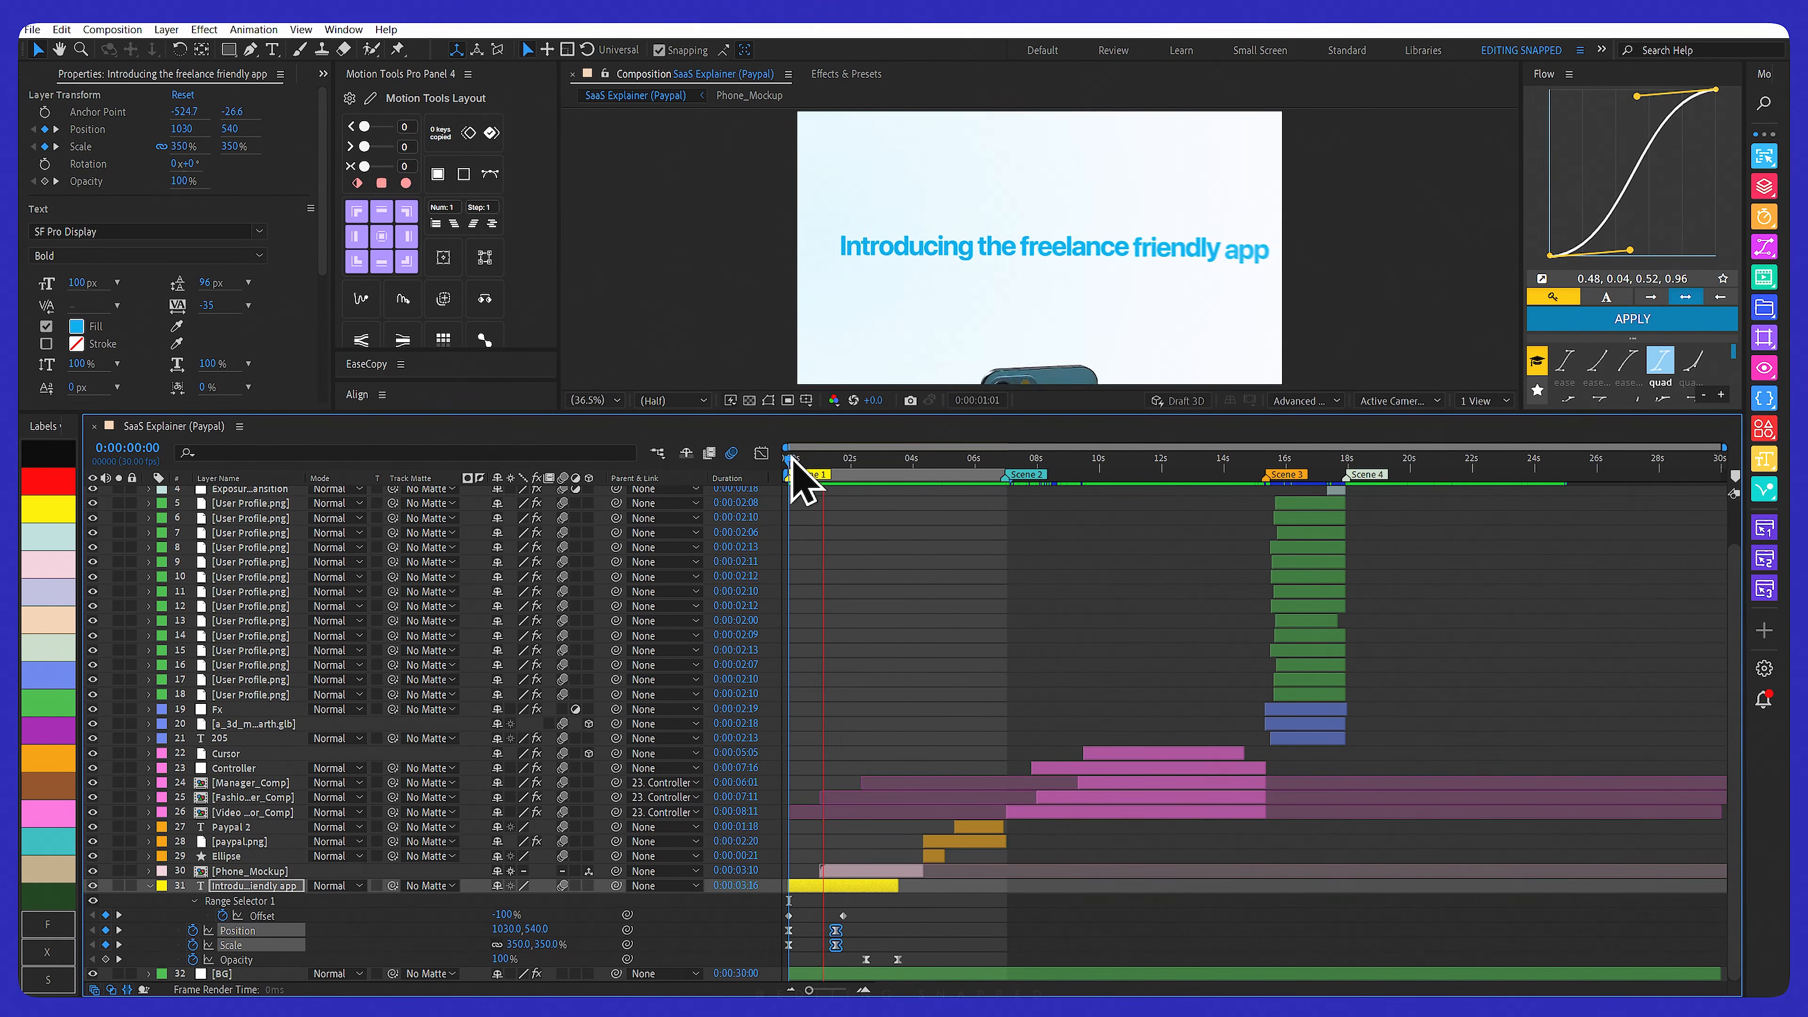
pyautogui.press('space')
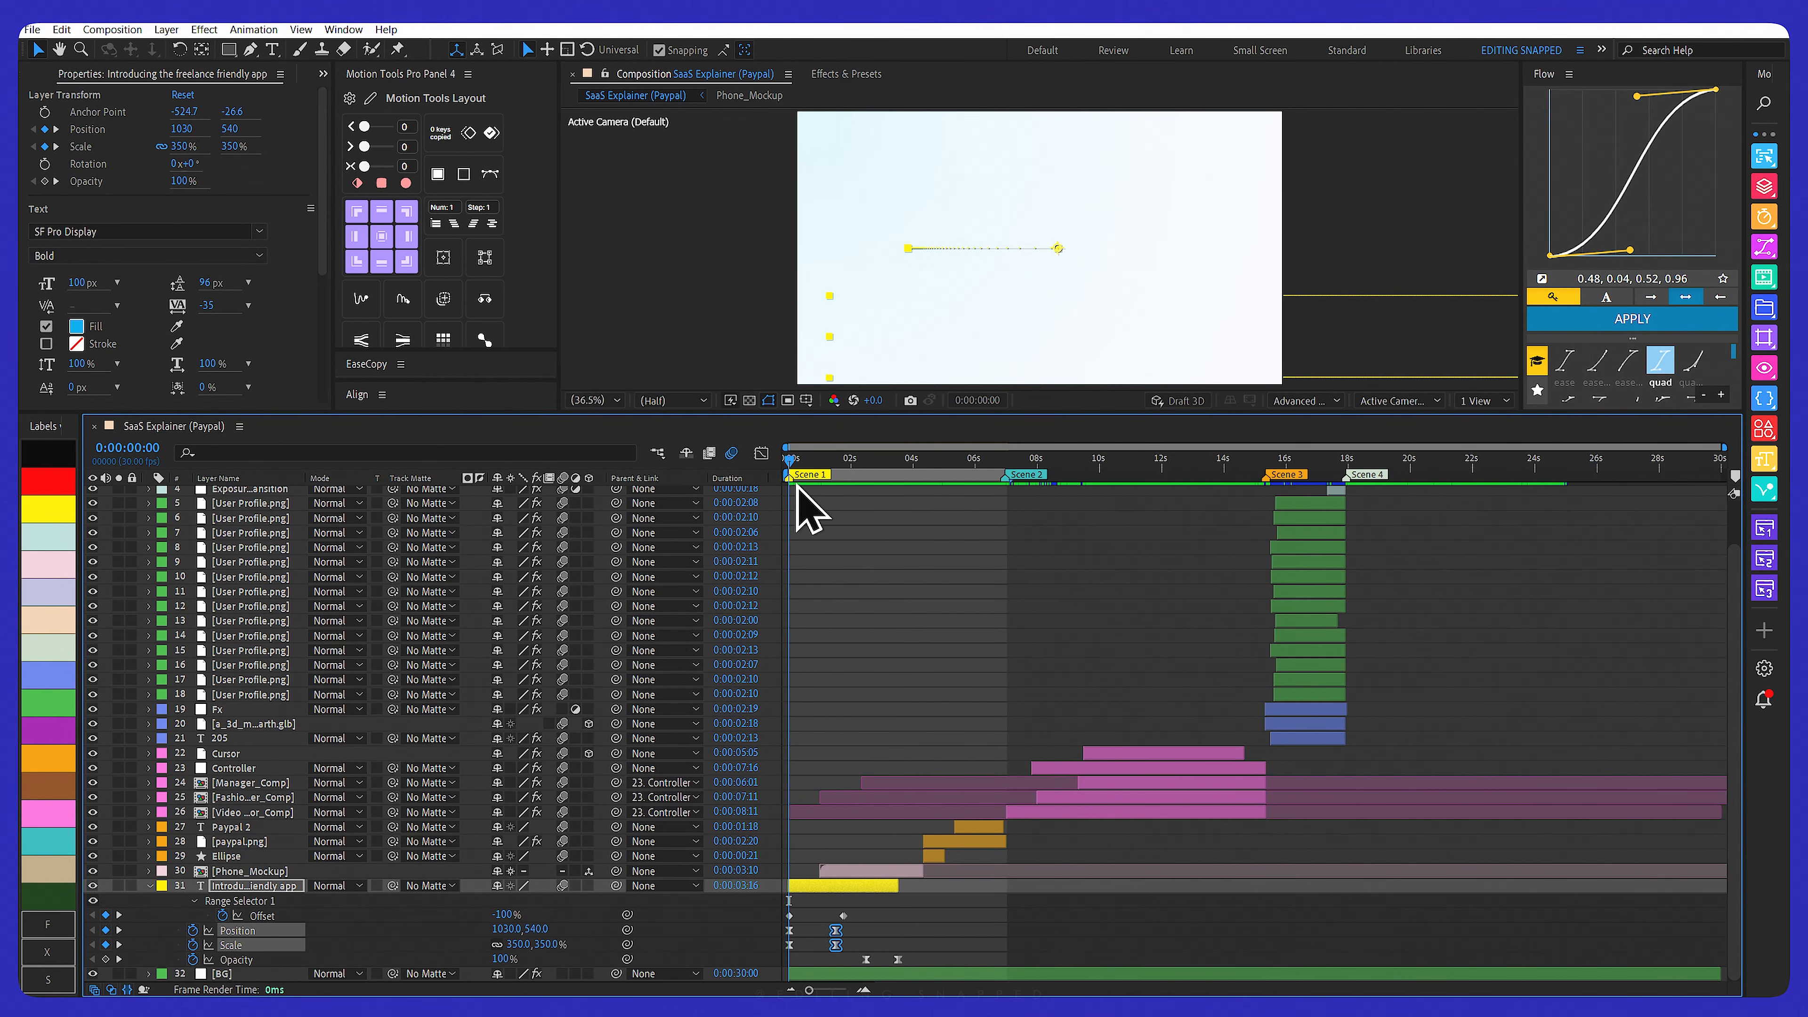
pyautogui.press('space')
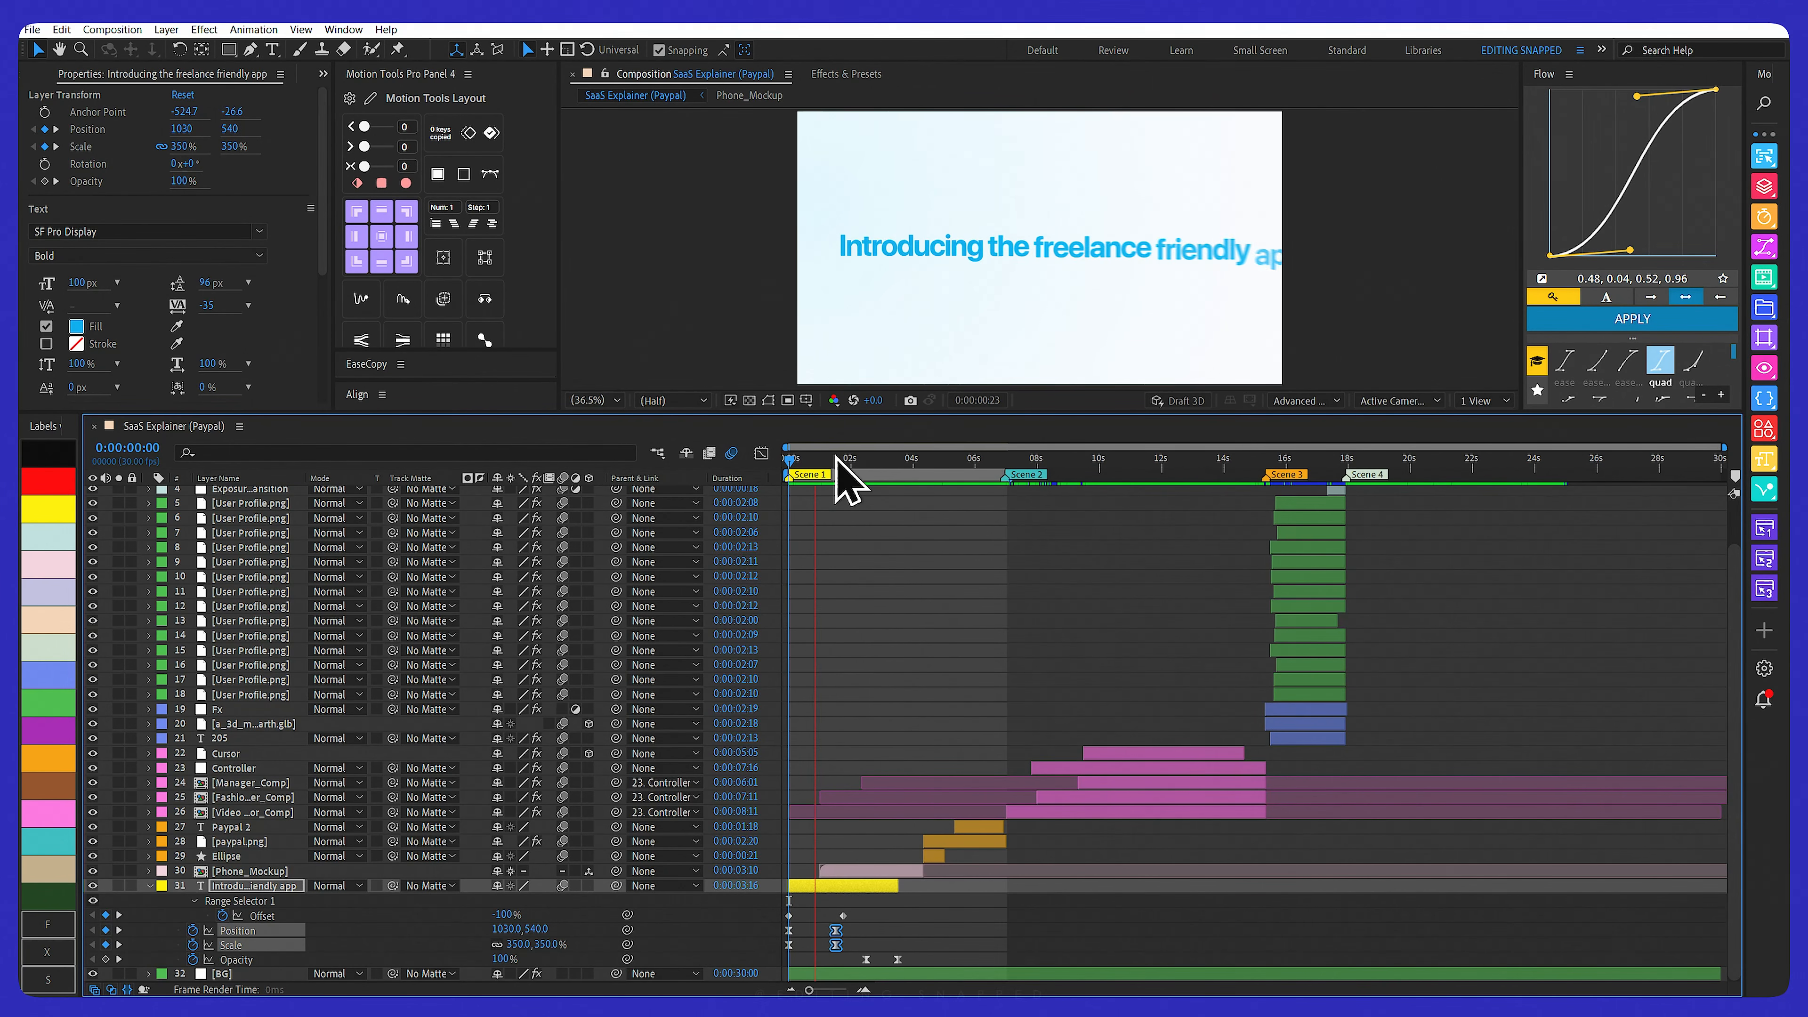
pyautogui.press('space')
pyautogui.press('space')
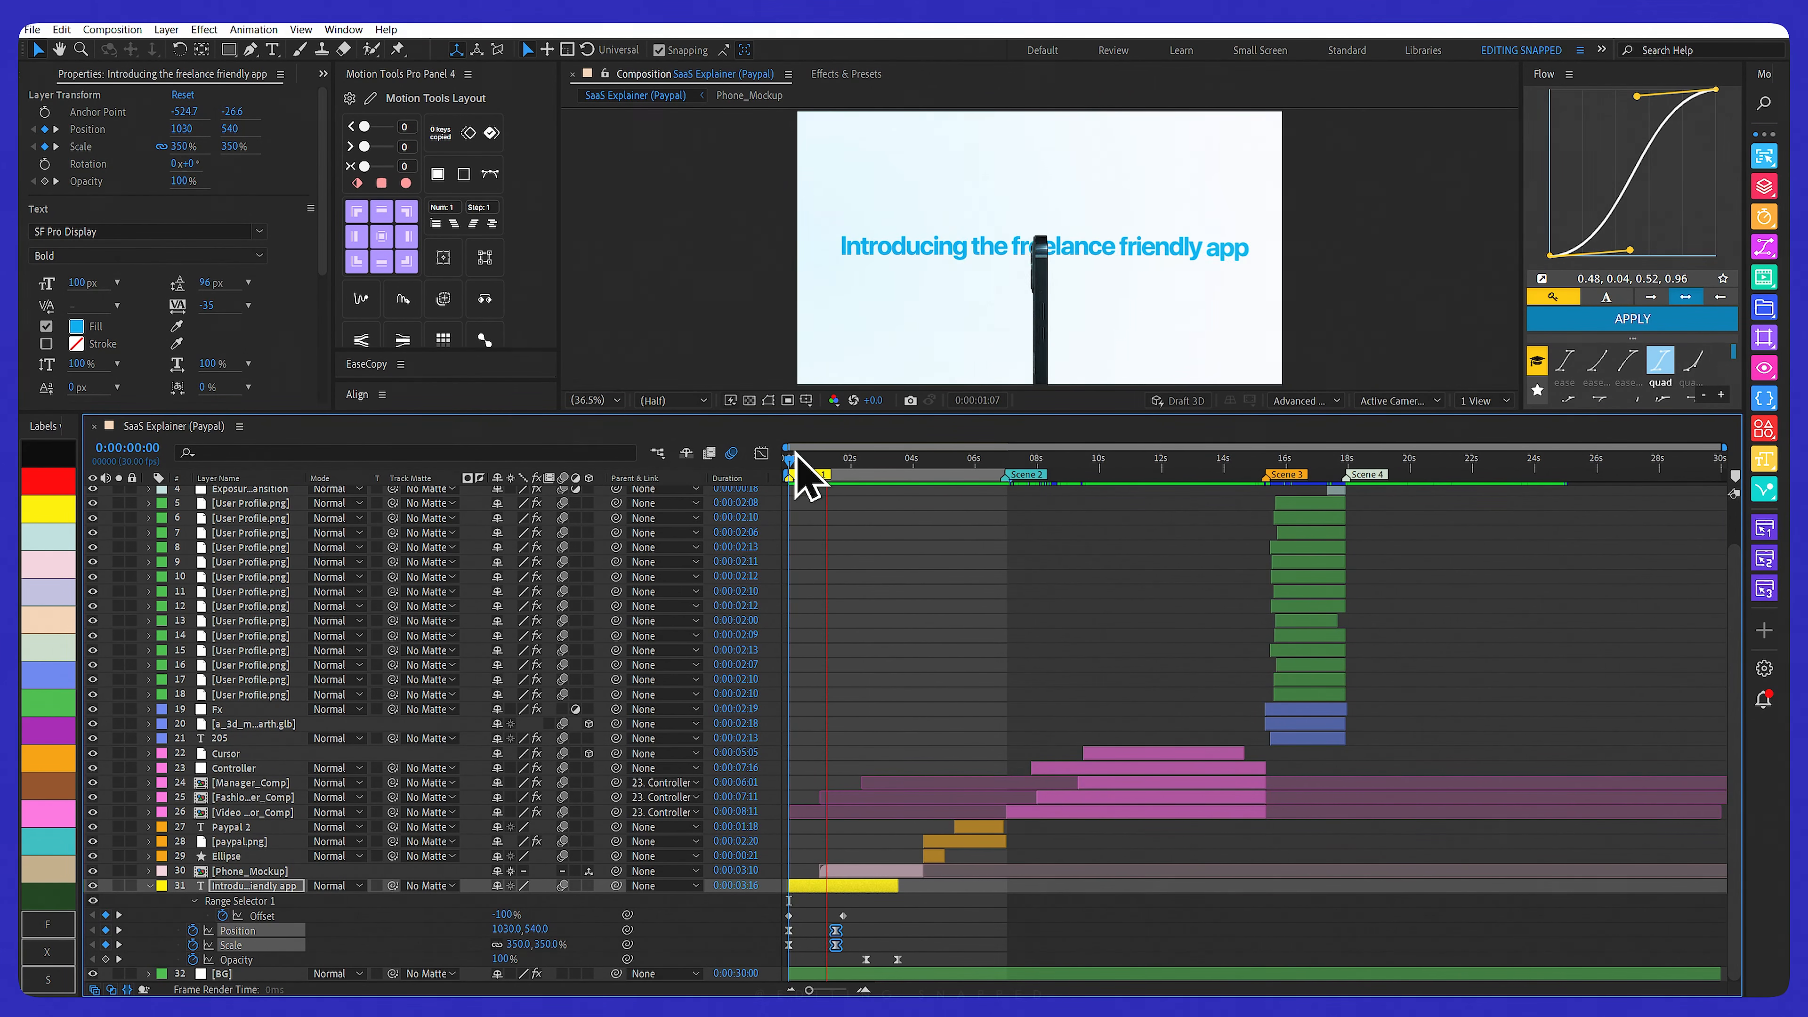
pyautogui.press('space')
pyautogui.press('space')
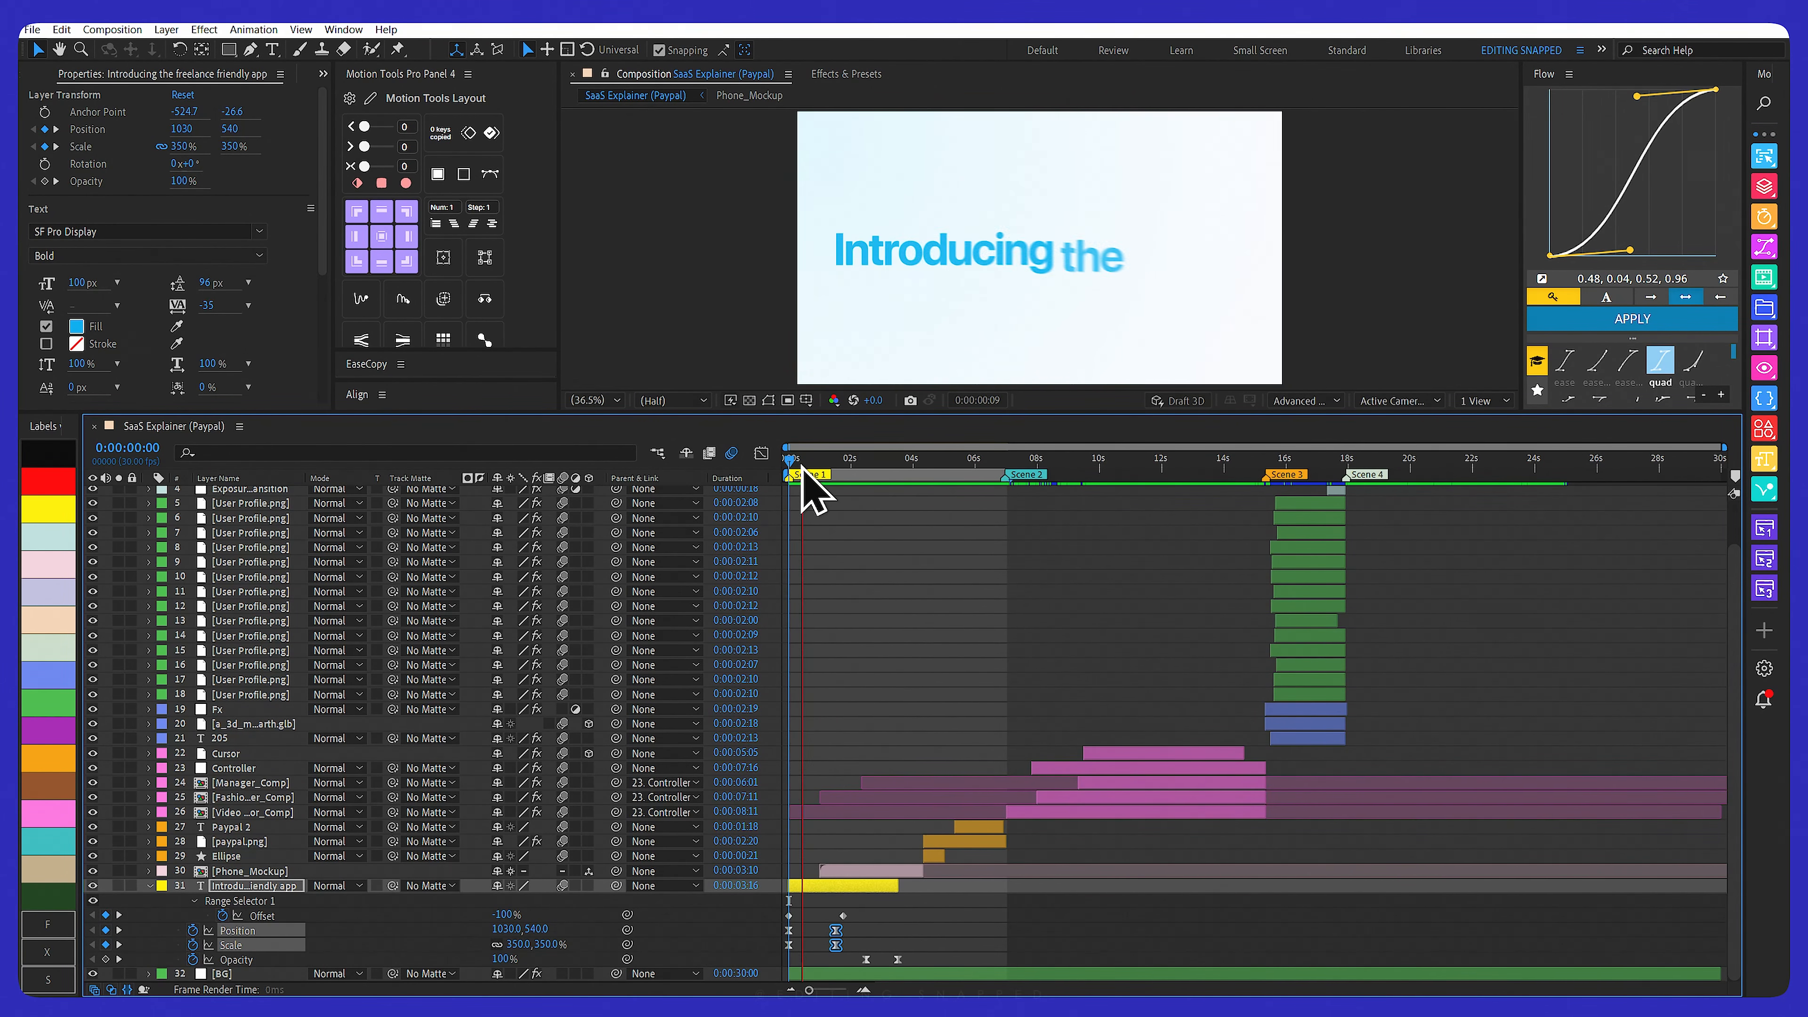
# Visit the text layer's Opacity keyframes at 0:00:02:14 and 0:00:03:15 and inspect their speed curve in the Graph Editor
pyautogui.moveTo(819, 470); pyautogui.dragTo(873, 468)
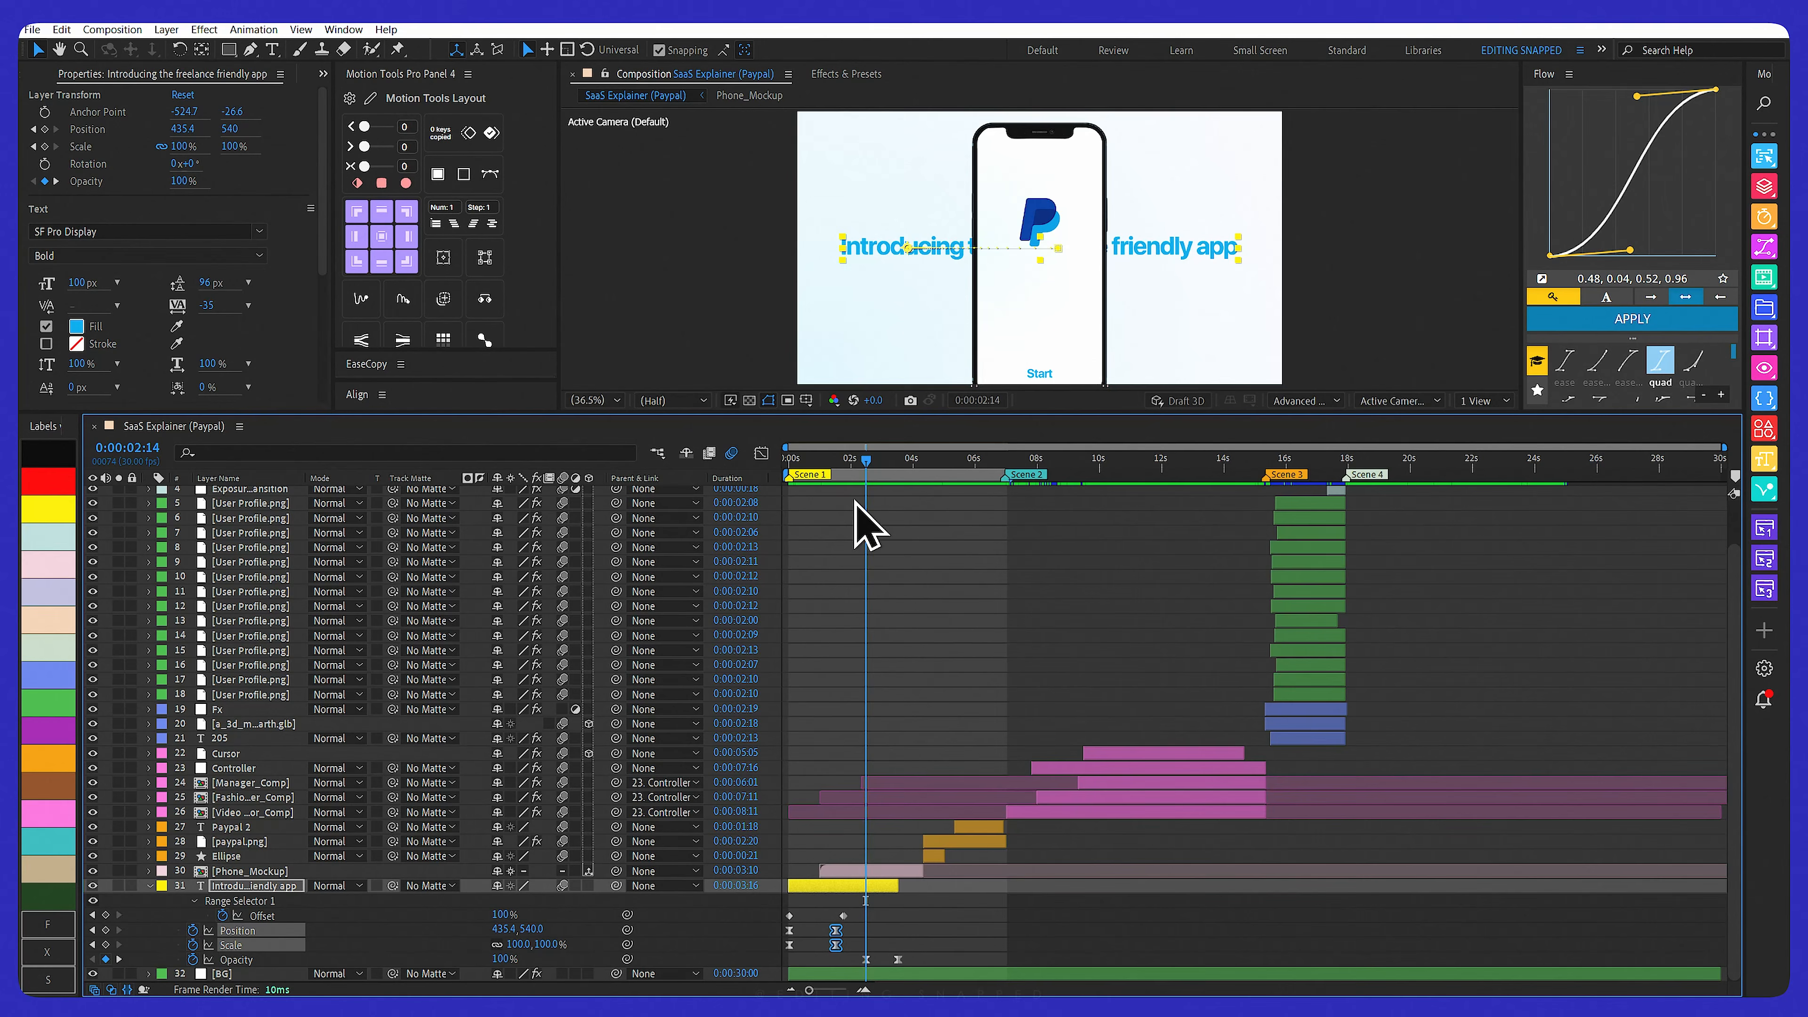
pyautogui.moveTo(870, 467)
pyautogui.mouseDown()
pyautogui.moveTo(902, 467)
pyautogui.moveTo(865, 470)
pyautogui.mouseUp()
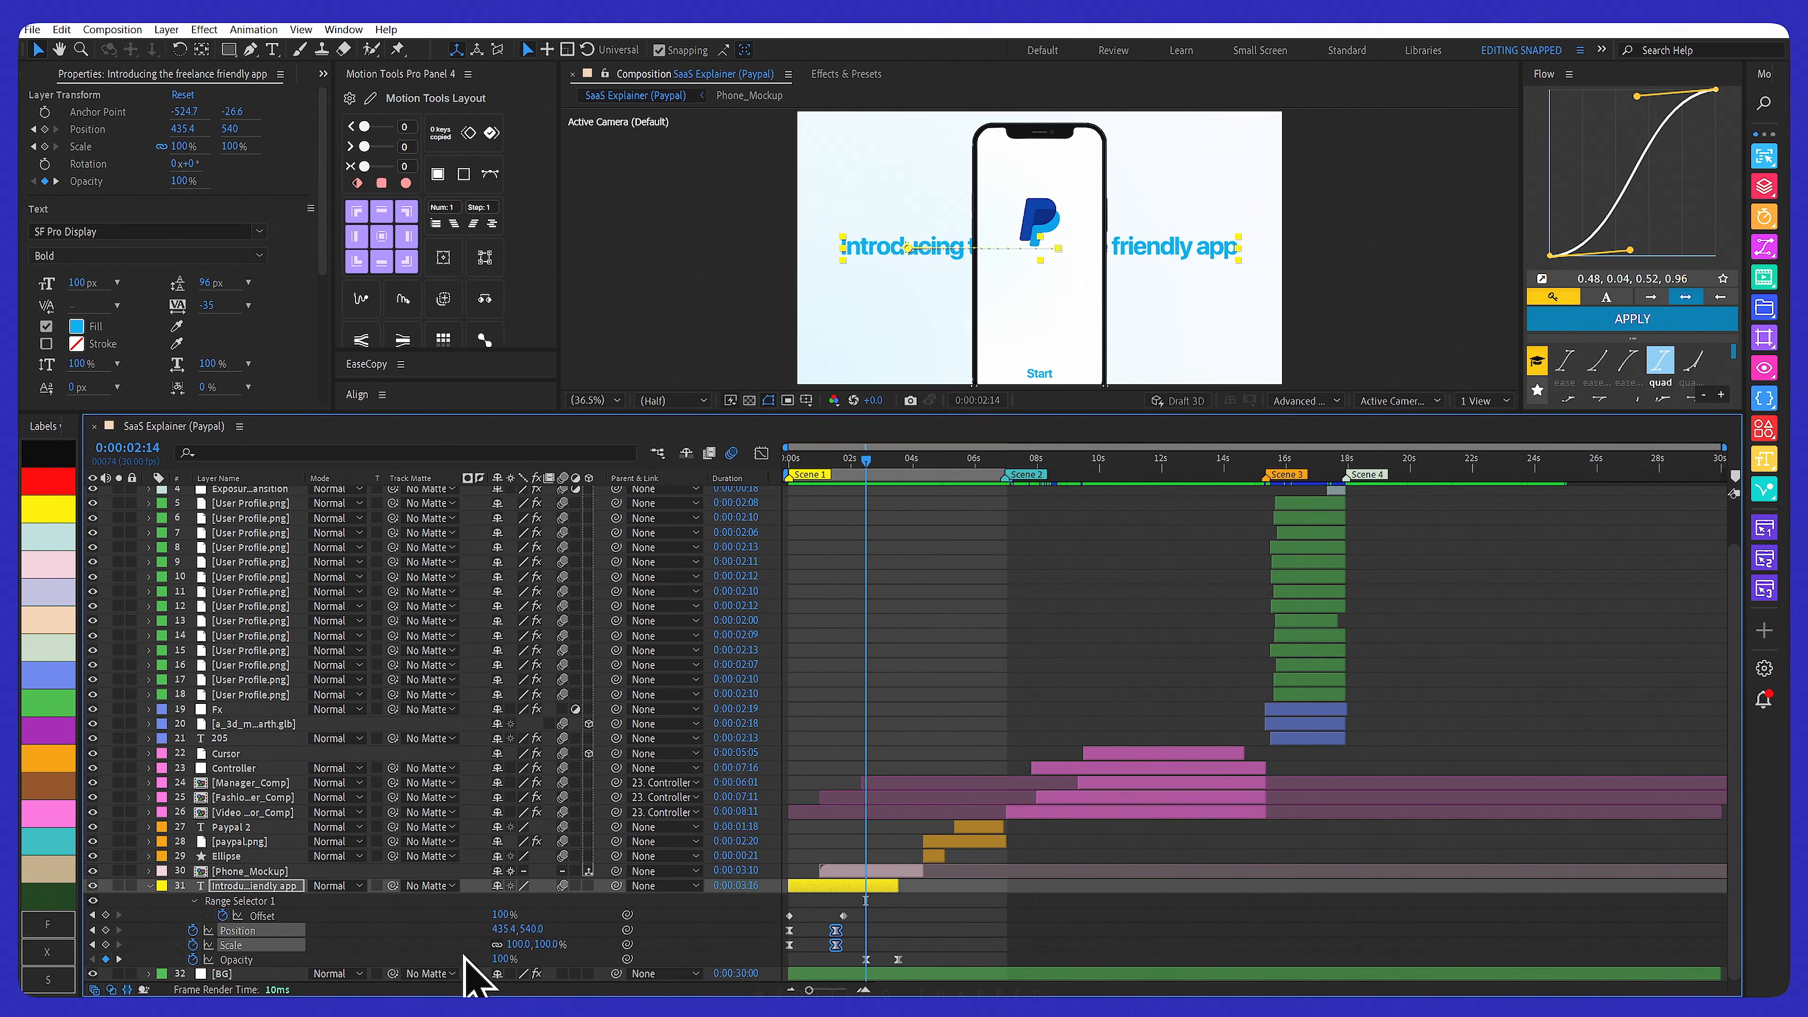
pyautogui.click(898, 469)
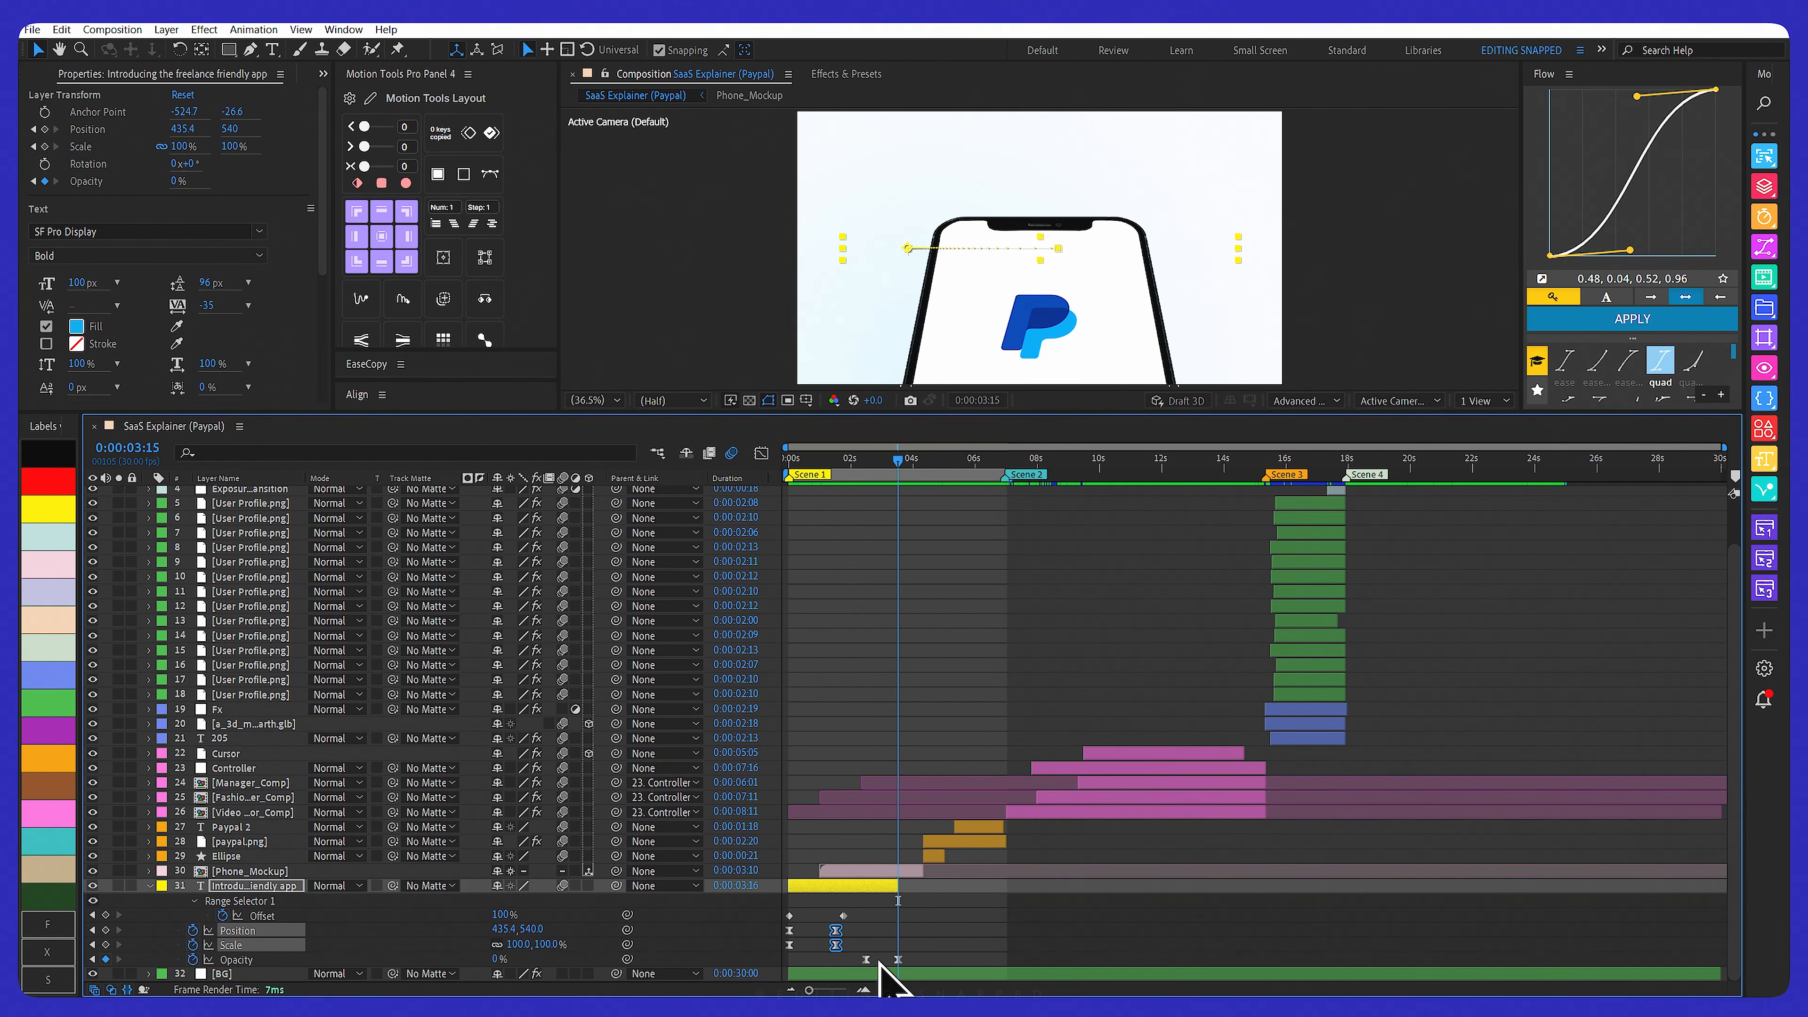
pyautogui.moveTo(924, 968); pyautogui.dragTo(860, 980)
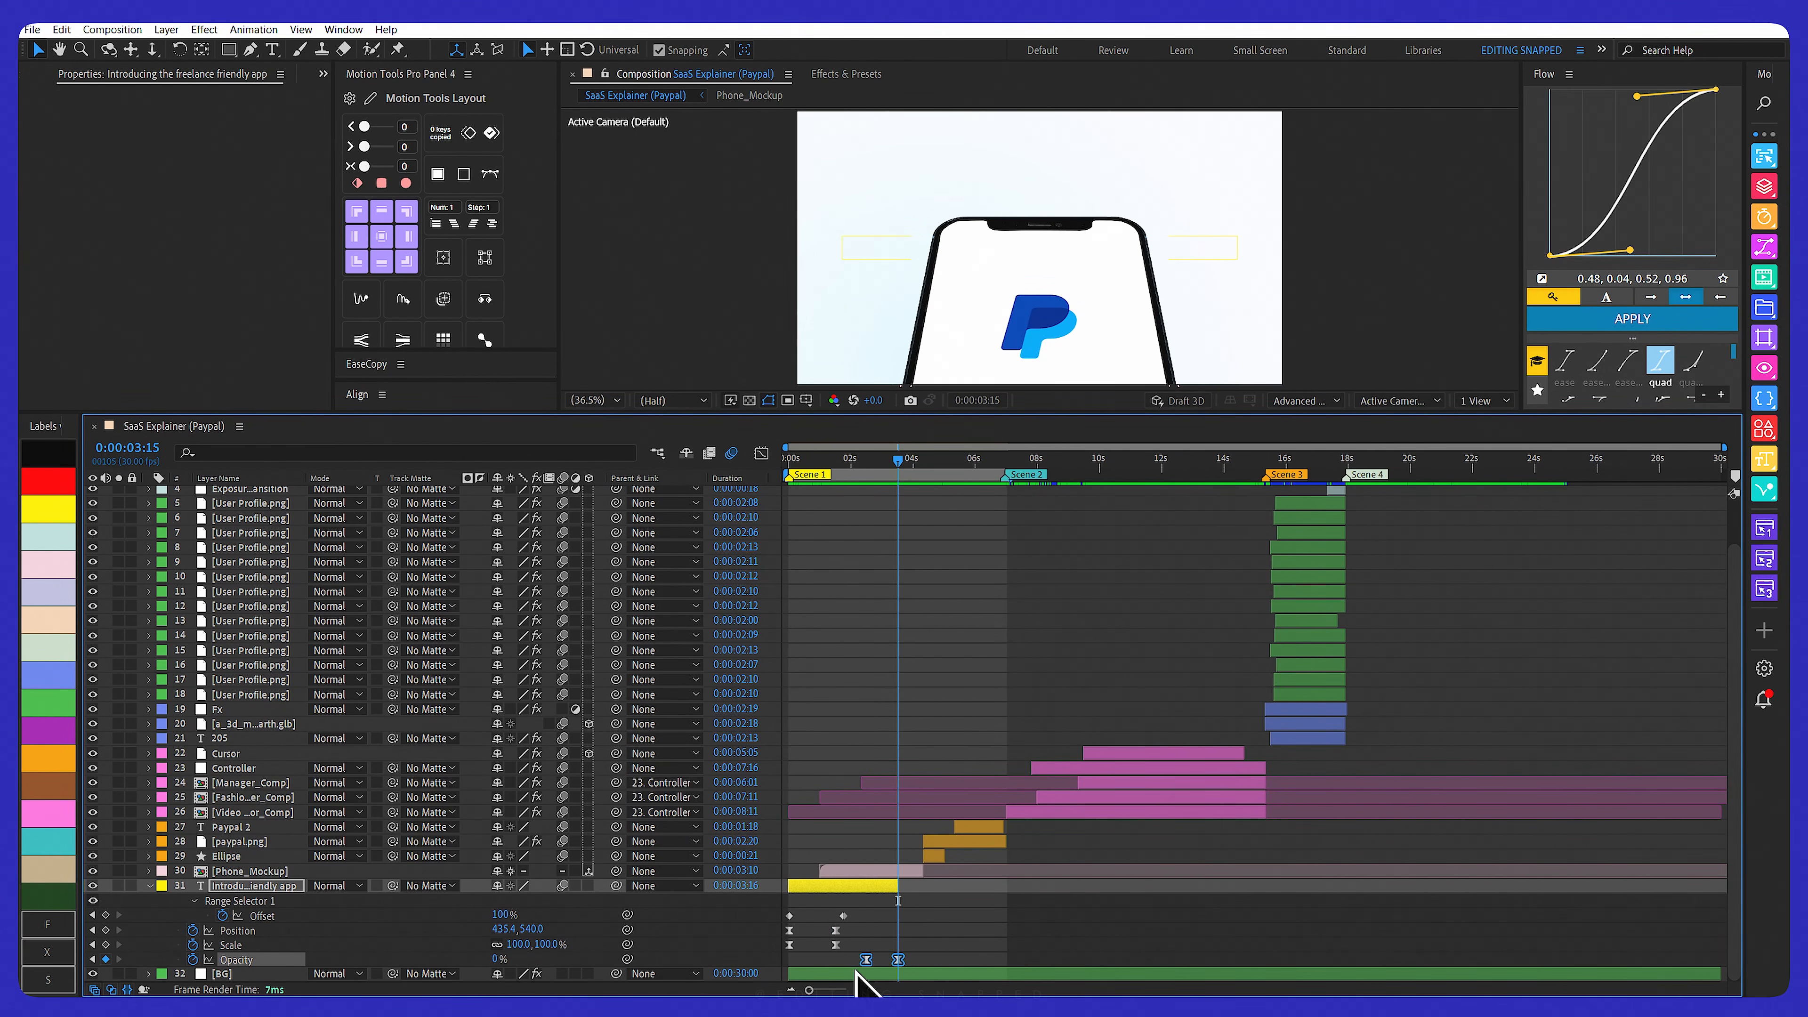
pyautogui.click(759, 456)
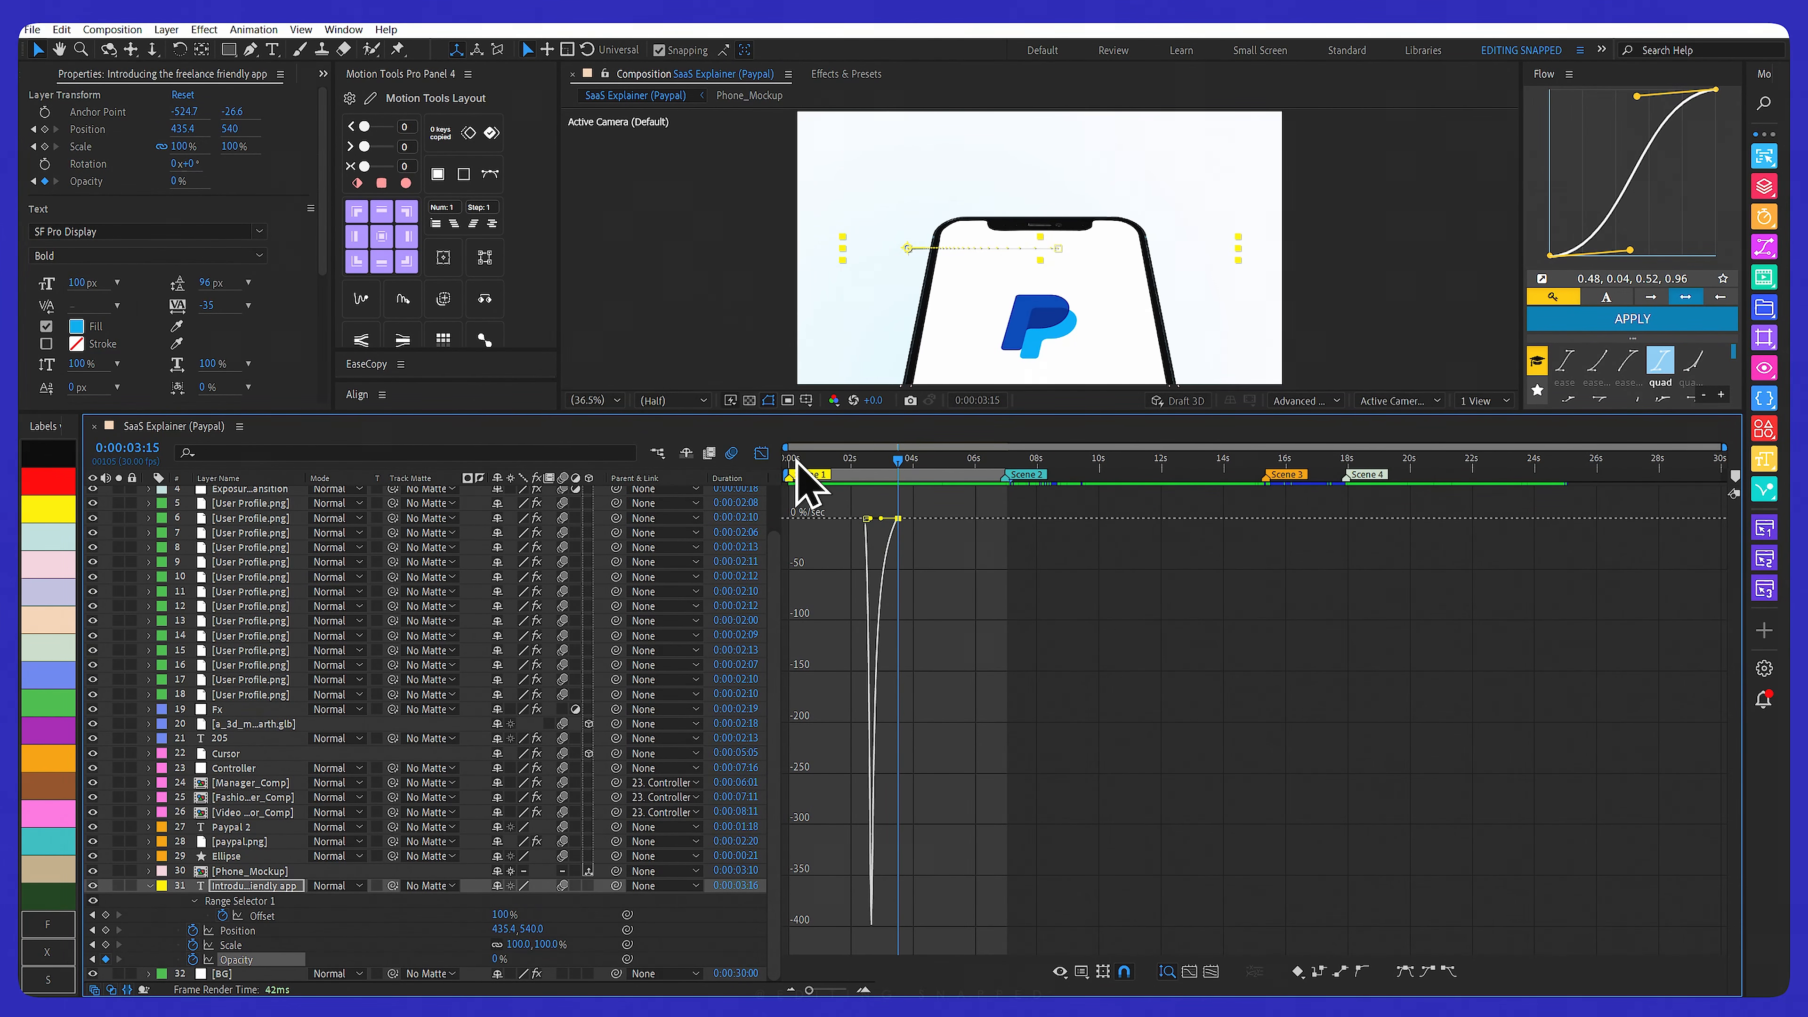
pyautogui.click(763, 454)
# Play the text animation from the first frame and stop the playhead at 0:00:02:05
pyautogui.moveTo(894, 460); pyautogui.dragTo(626, 461)
pyautogui.press('space')
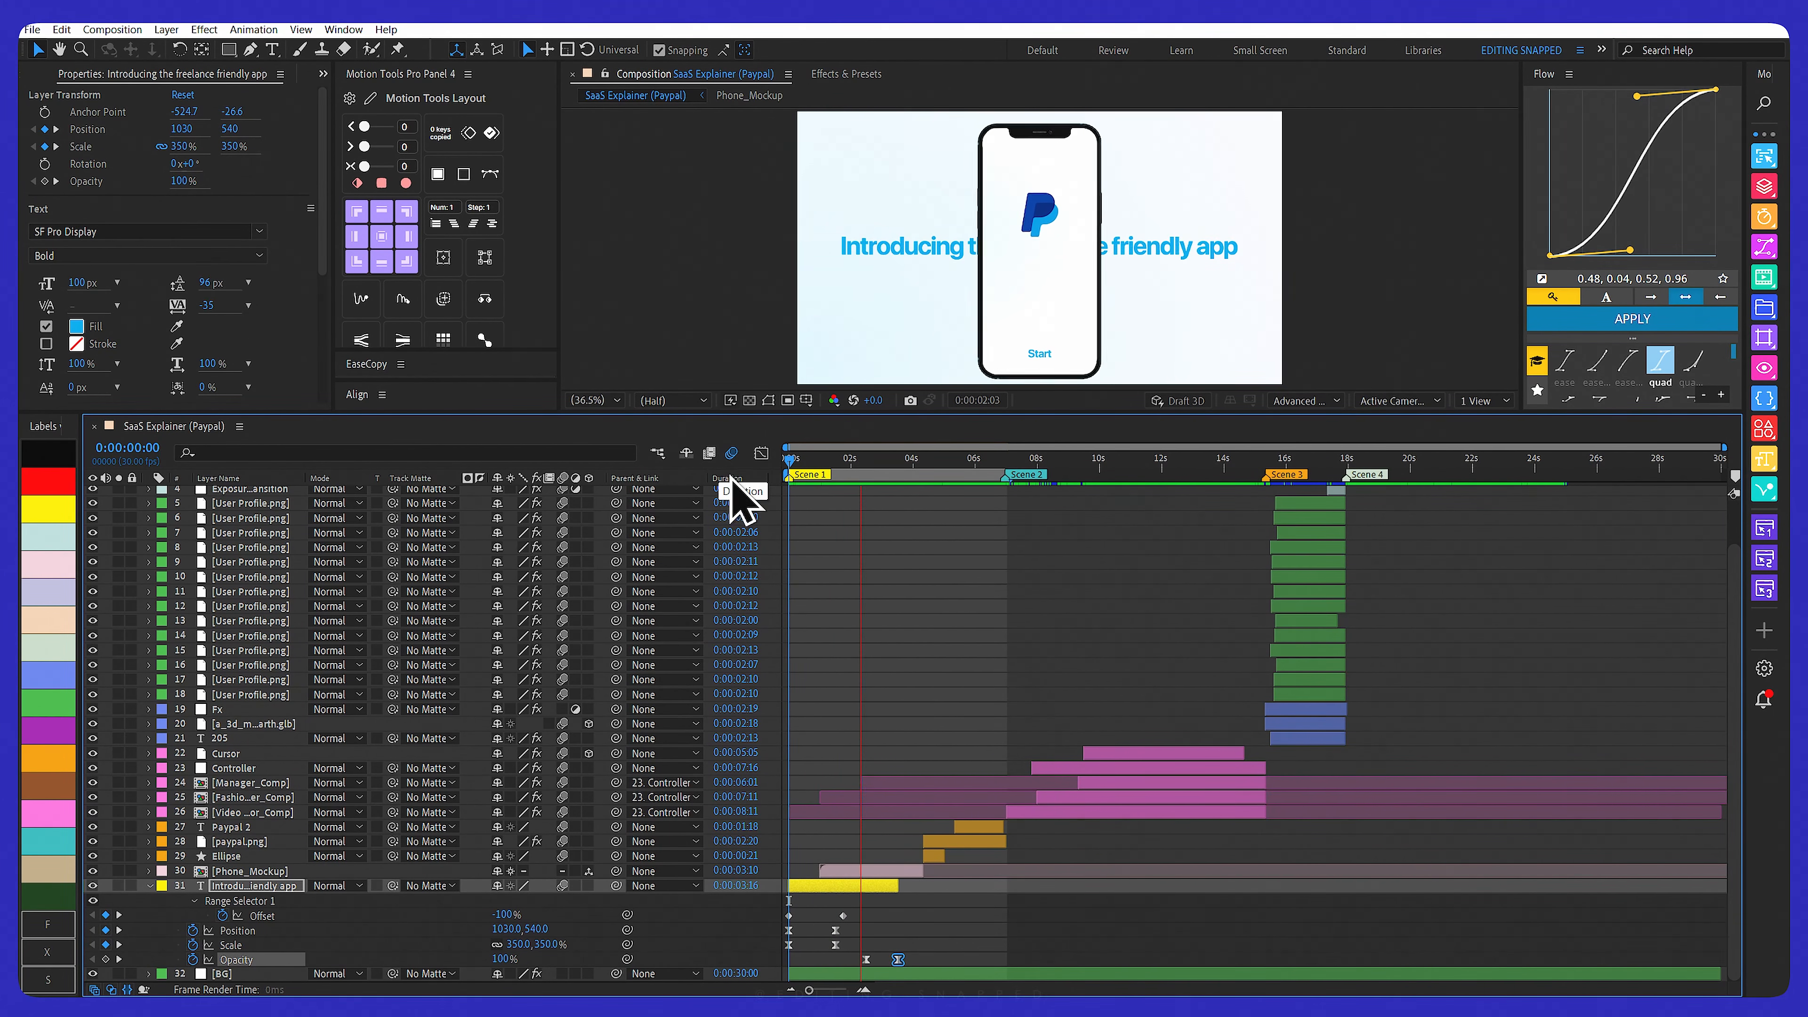
pyautogui.press('space')
pyautogui.moveTo(847, 464)
pyautogui.mouseDown()
pyautogui.moveTo(817, 463)
pyautogui.moveTo(857, 463)
pyautogui.mouseUp()
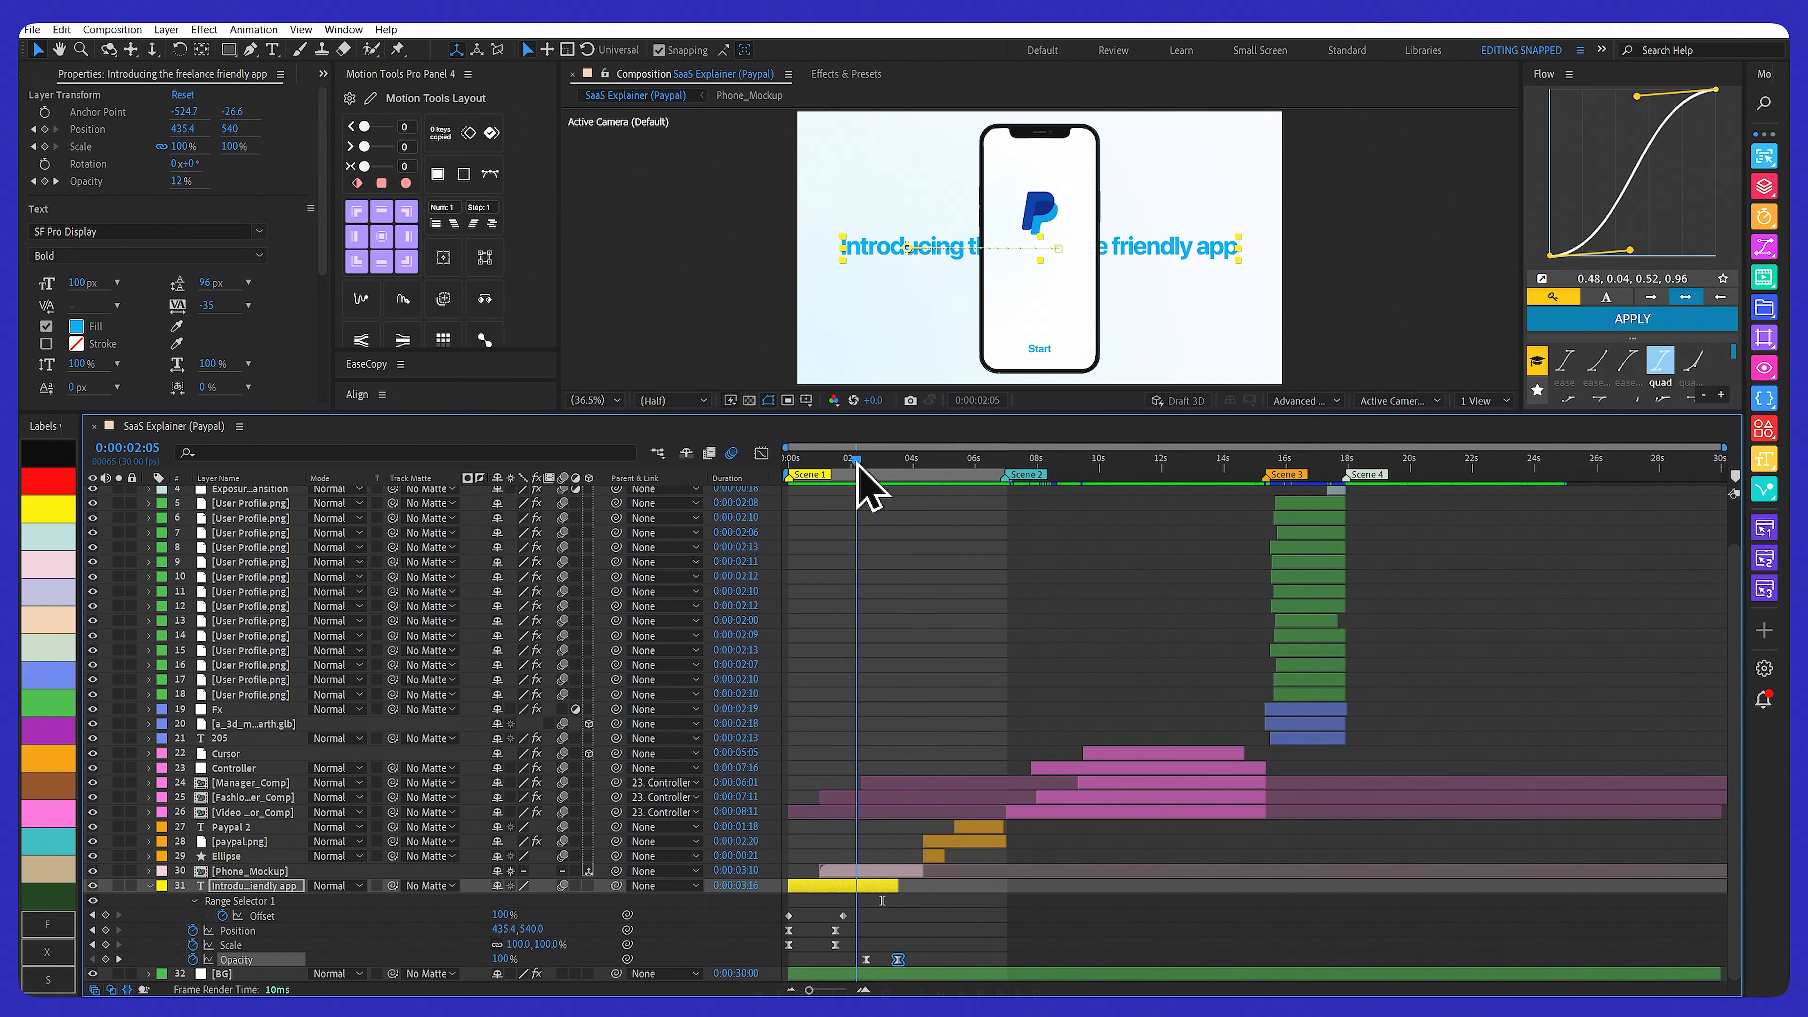
# Collapse the text layer's keyframes and open the Phone_Mockup precomposition with a taller composition viewer
pyautogui.click(265, 889)
pyautogui.press('u')
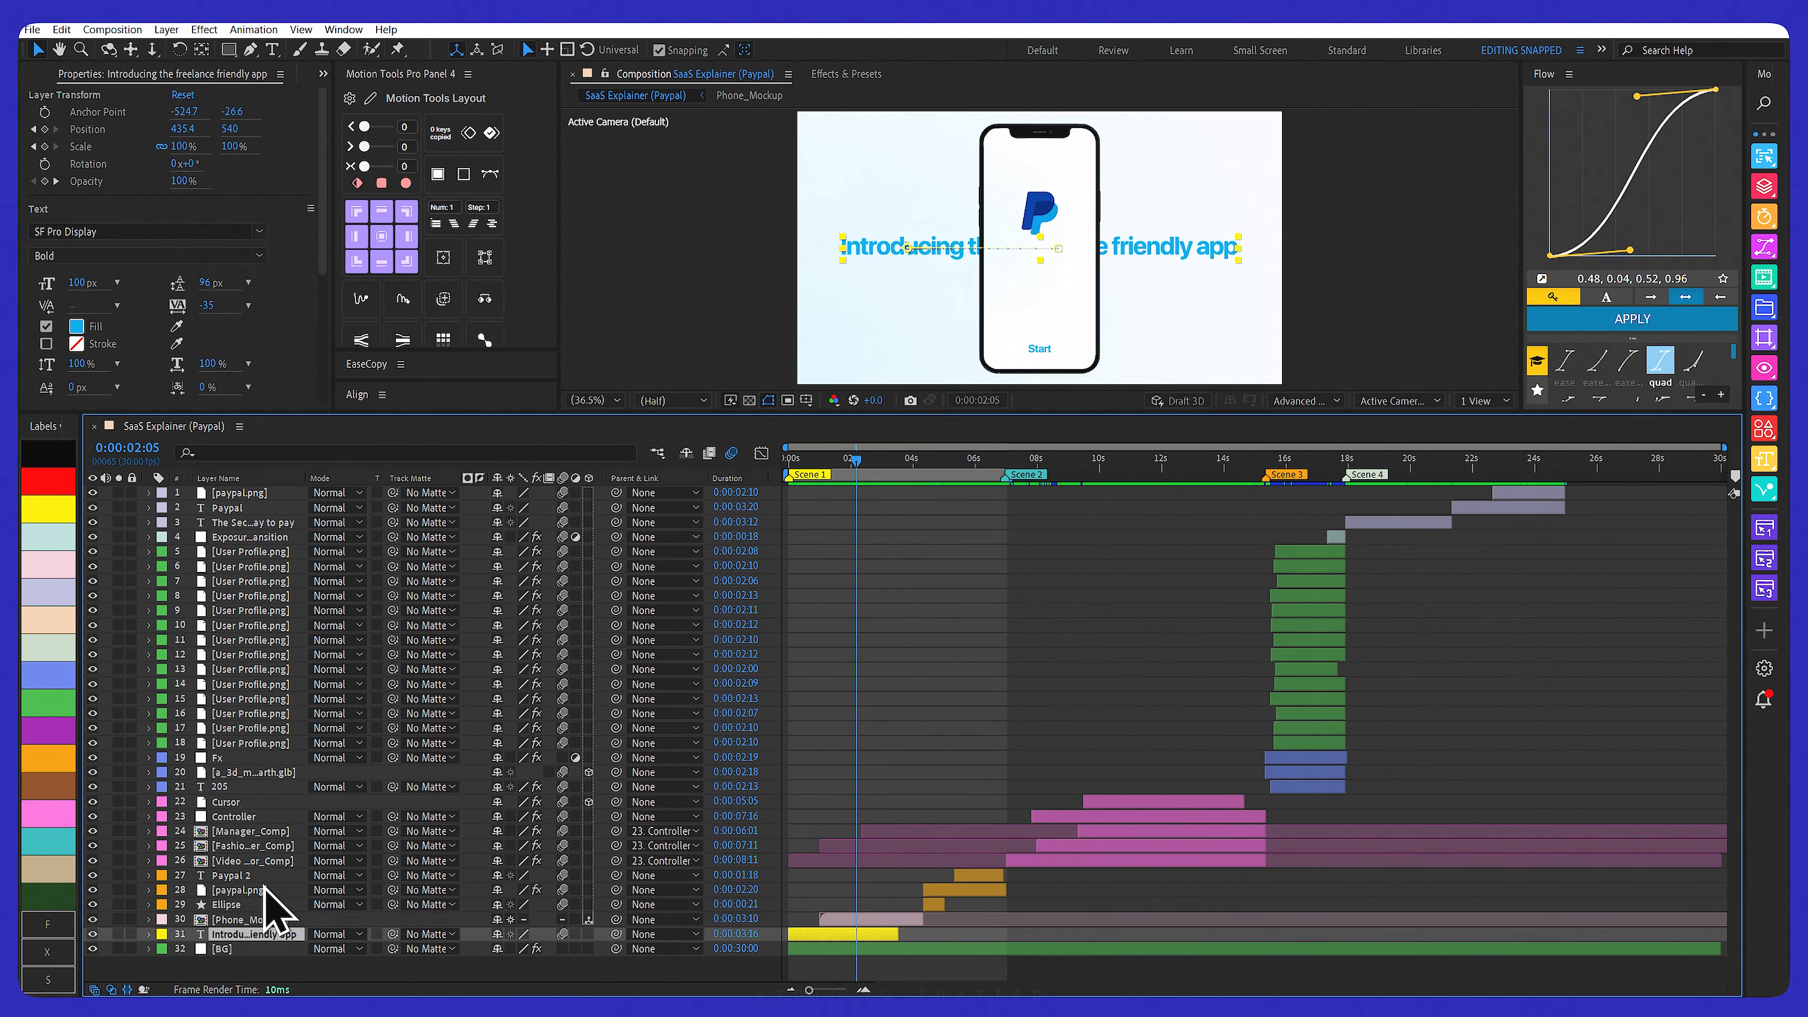
pyautogui.click(239, 920)
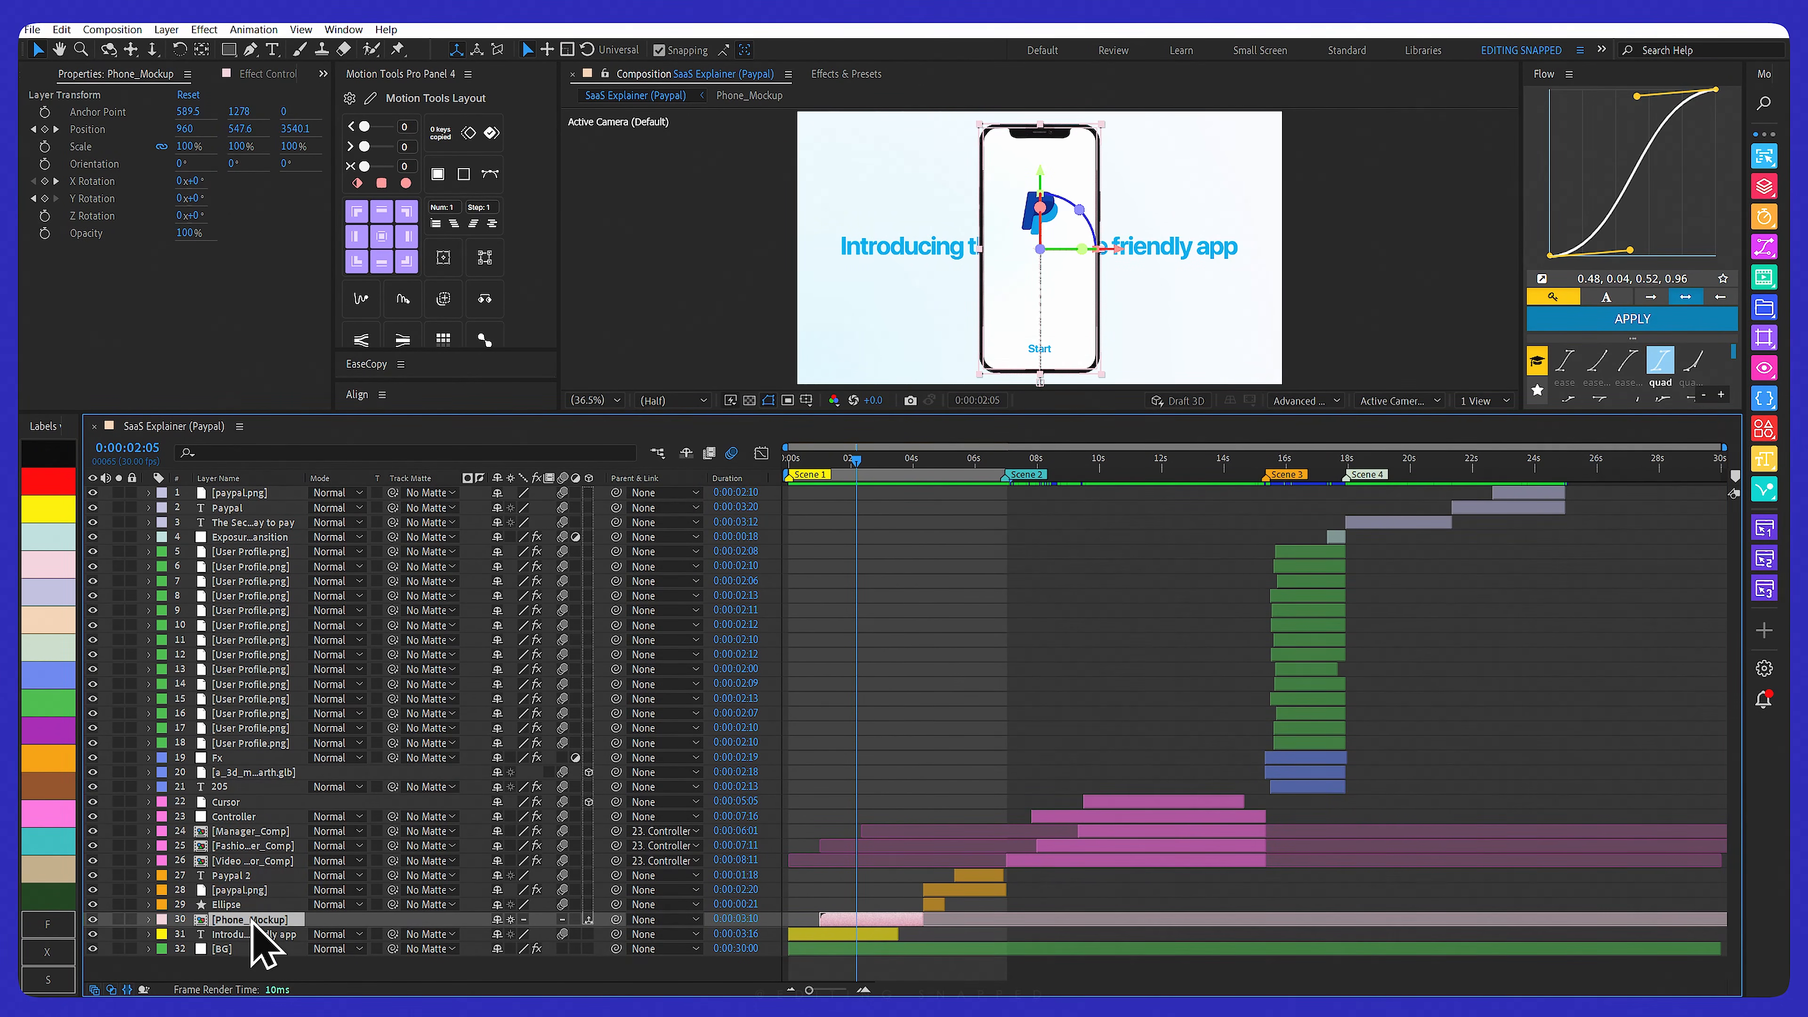
pyautogui.doubleClick(252, 920)
pyautogui.moveTo(797, 411); pyautogui.dragTo(799, 560)
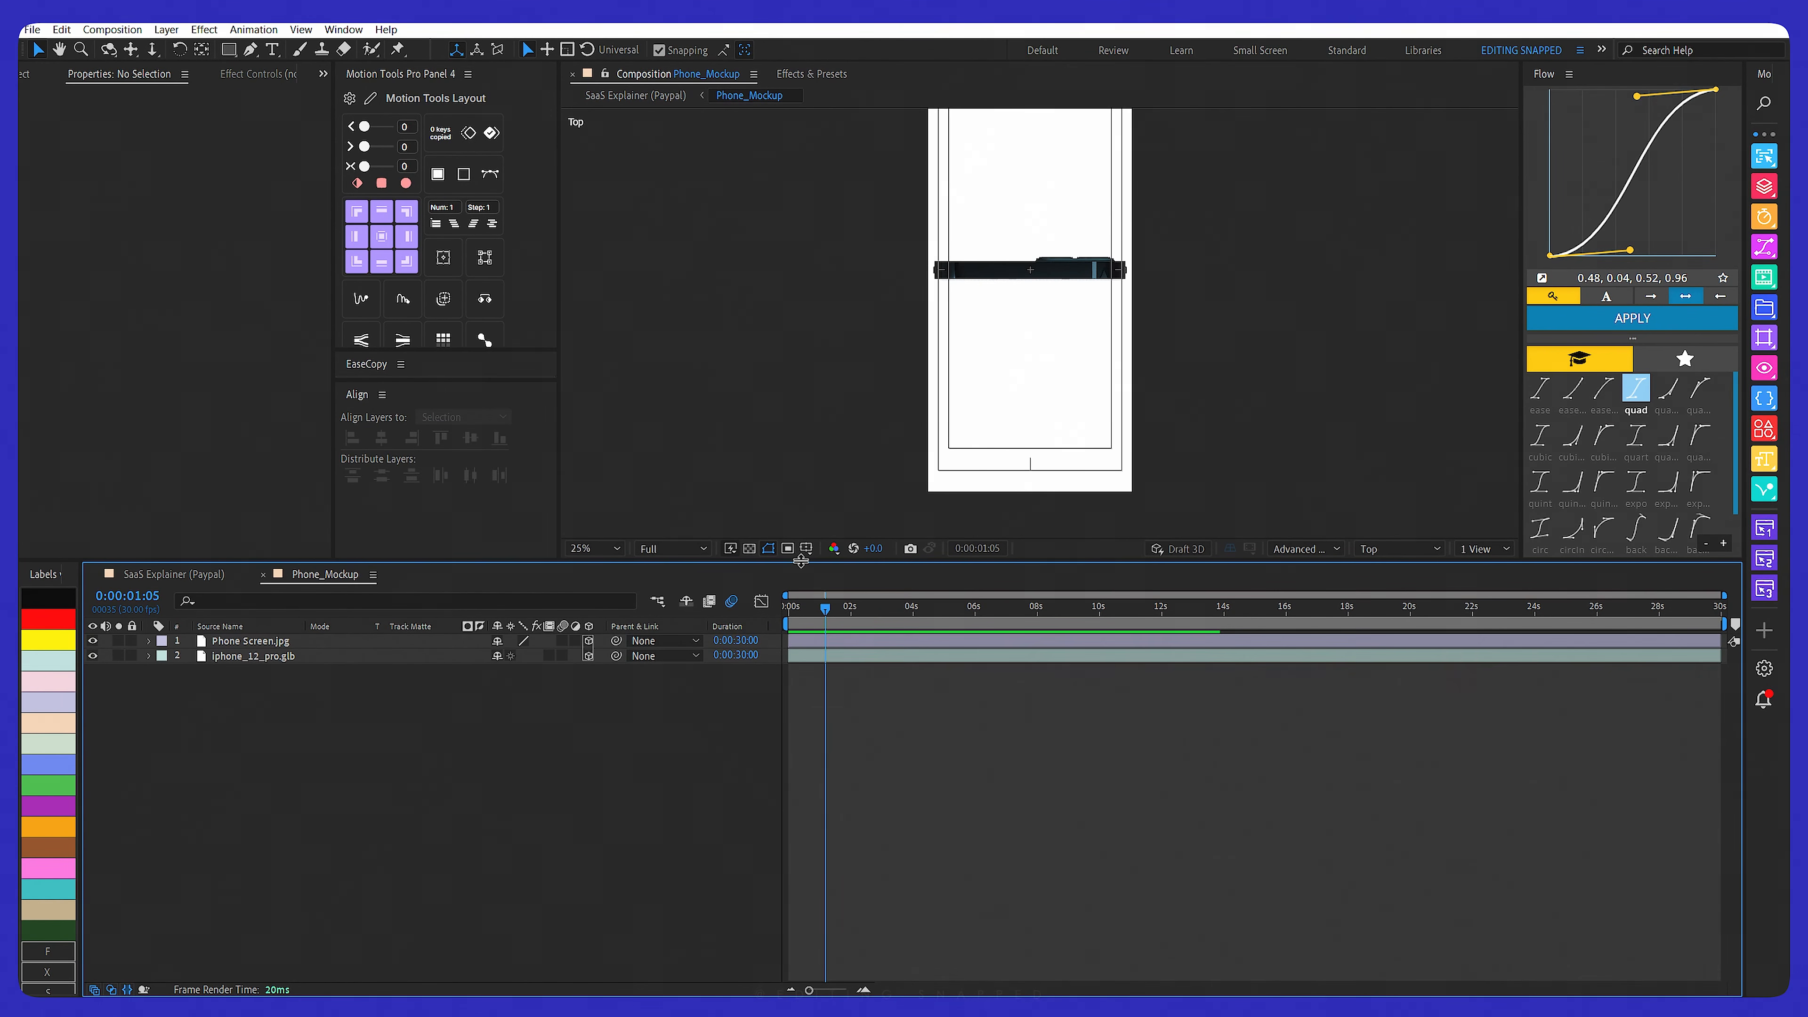
# Examine the Phone Screen.jpg and iphone_12_pro.glb layers and their transform properties inside Phone_Mockup
pyautogui.click(260, 655)
pyautogui.click(259, 641)
pyautogui.click(259, 674)
pyautogui.click(252, 655)
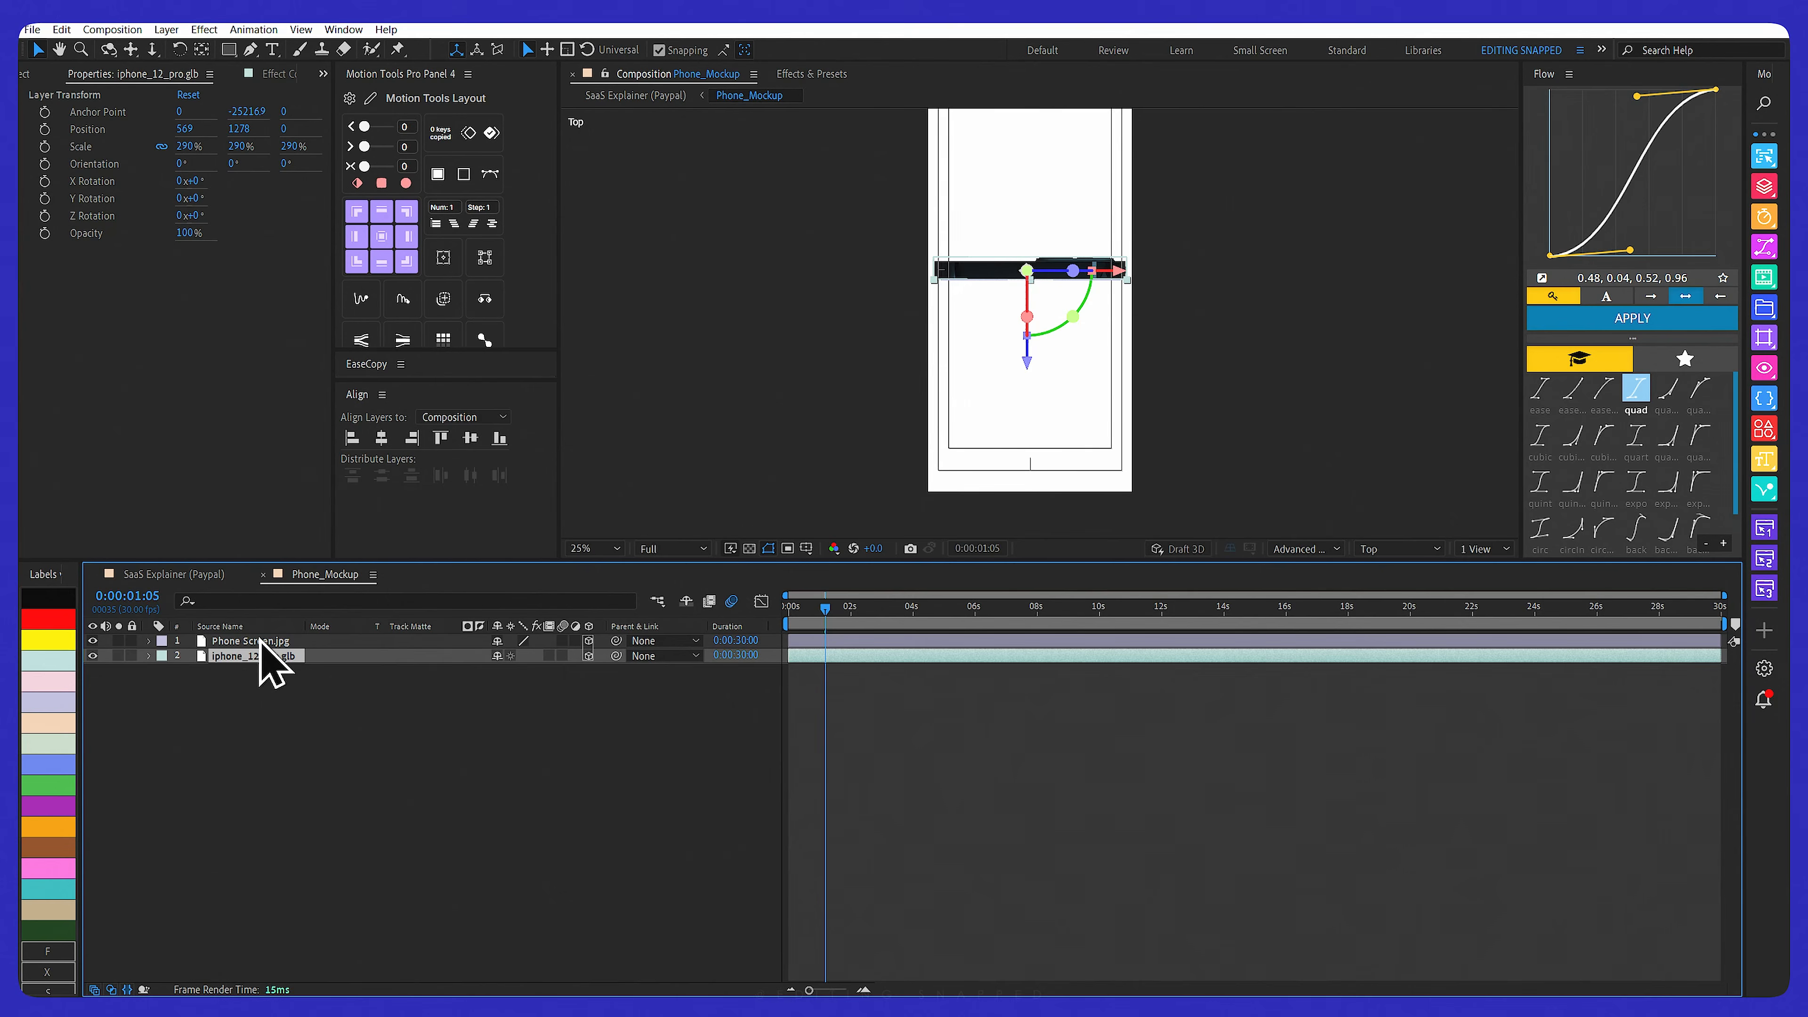
pyautogui.click(270, 682)
pyautogui.click(246, 656)
pyautogui.click(265, 692)
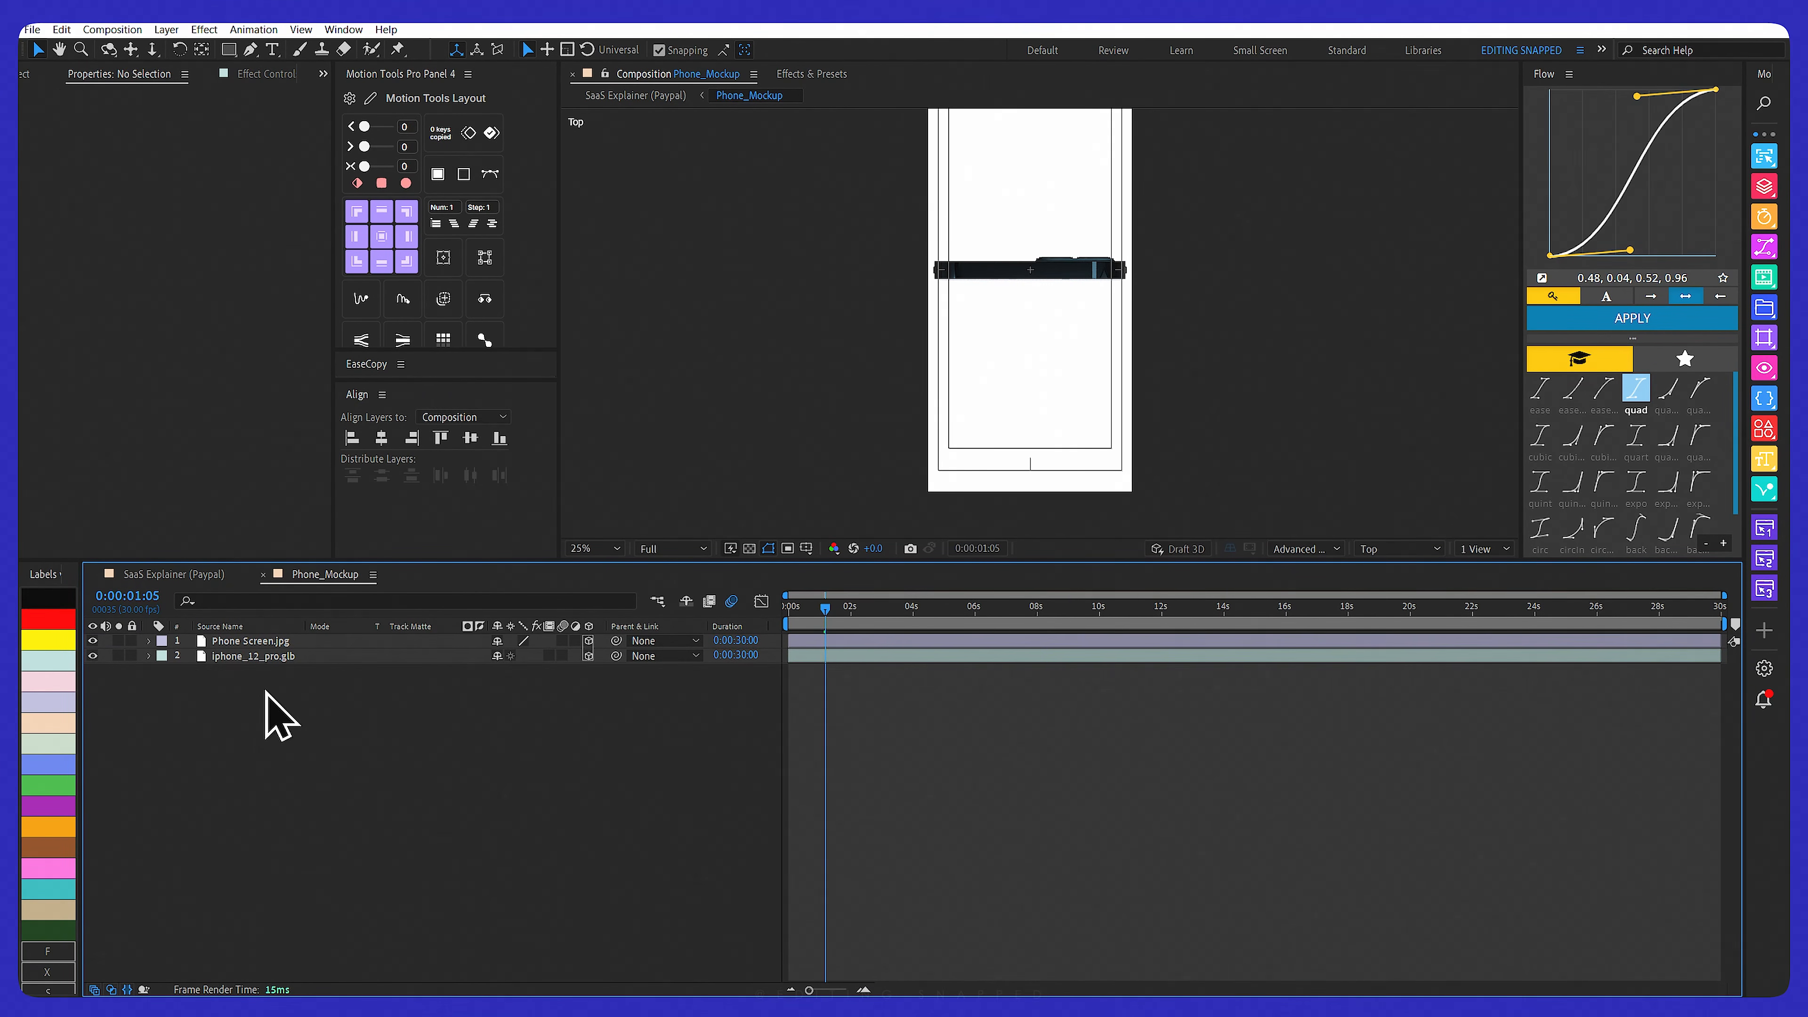
pyautogui.click(238, 657)
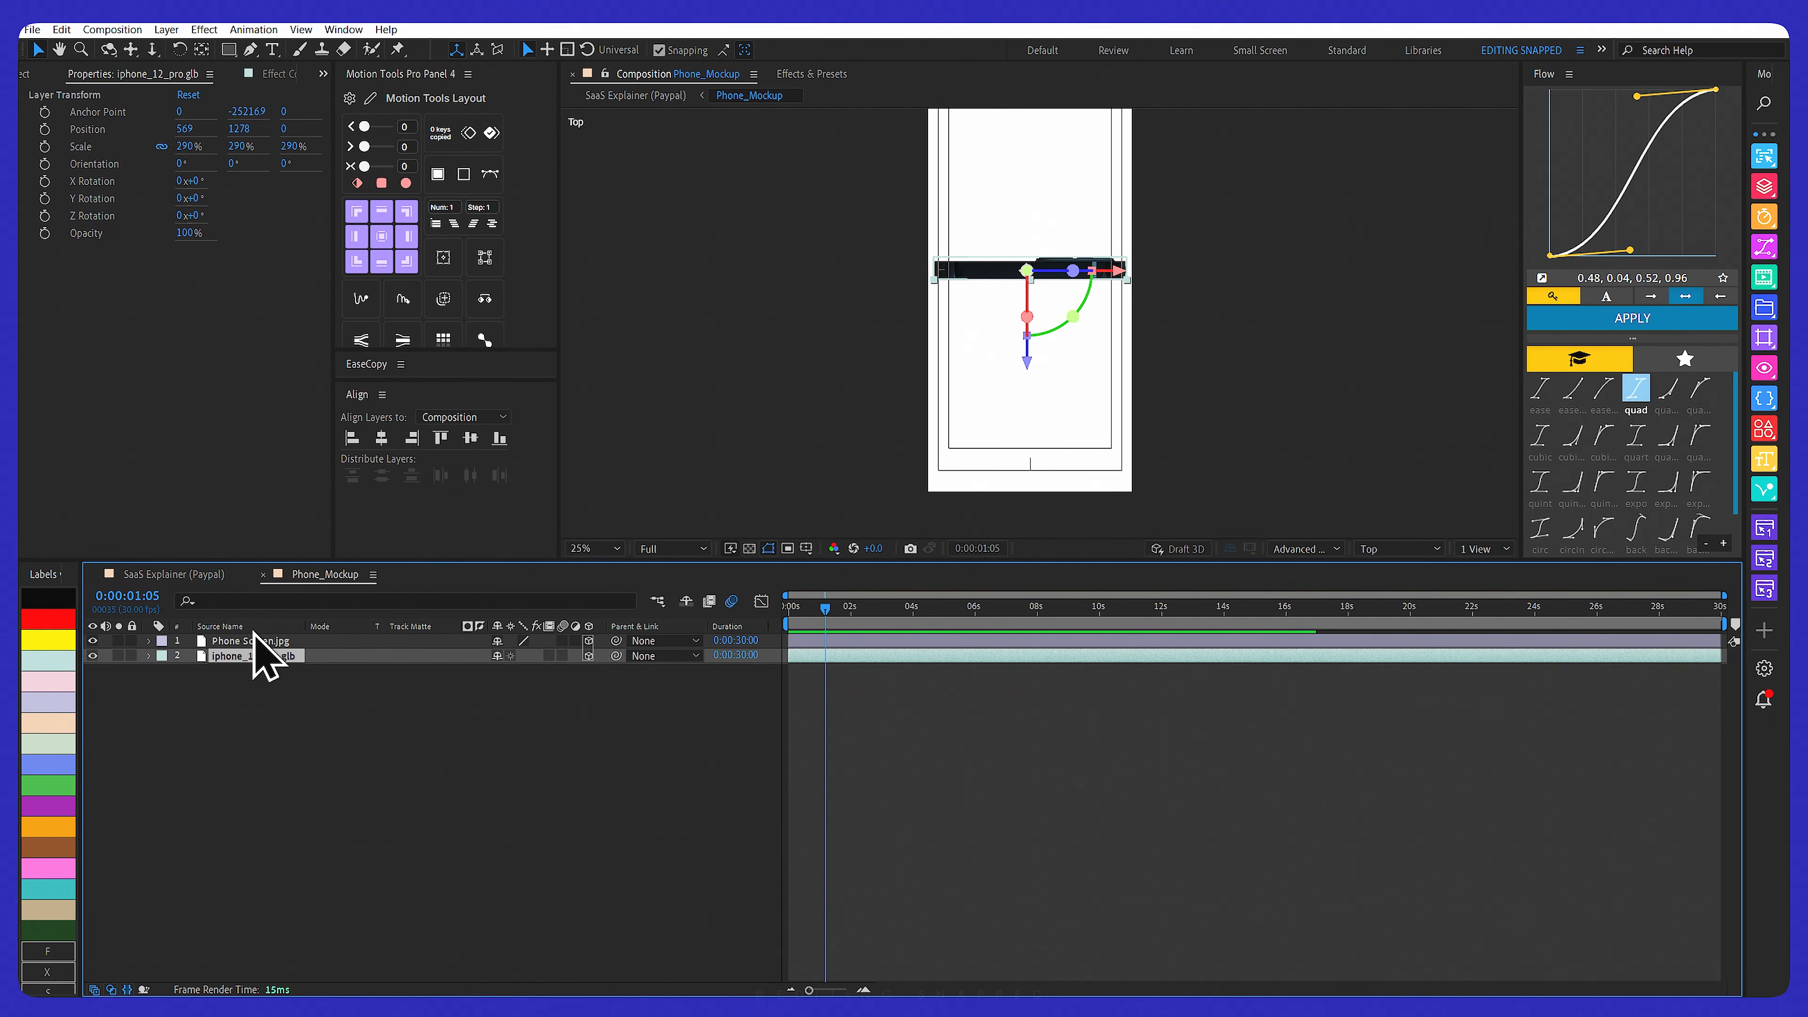
pyautogui.click(223, 625)
pyautogui.click(234, 642)
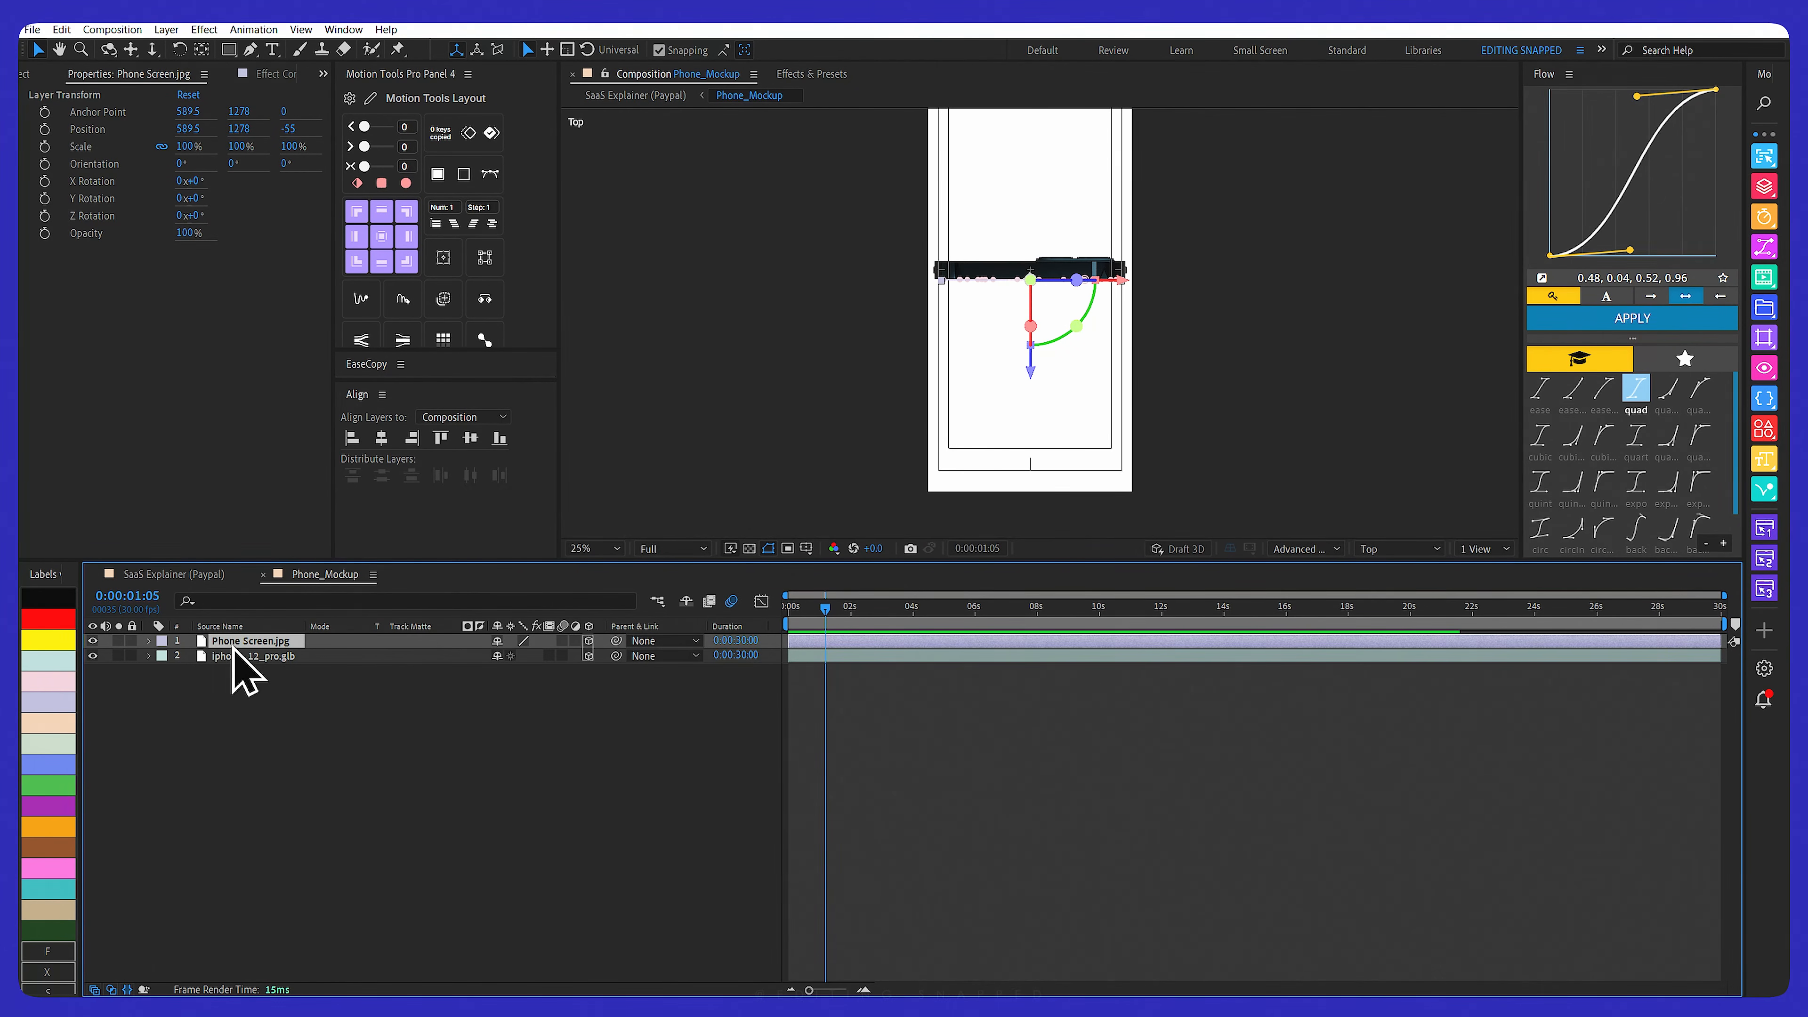
# View the phone in the SaaS Explainer (Paypal) composition and return to Phone_Mockup
pyautogui.click(195, 574)
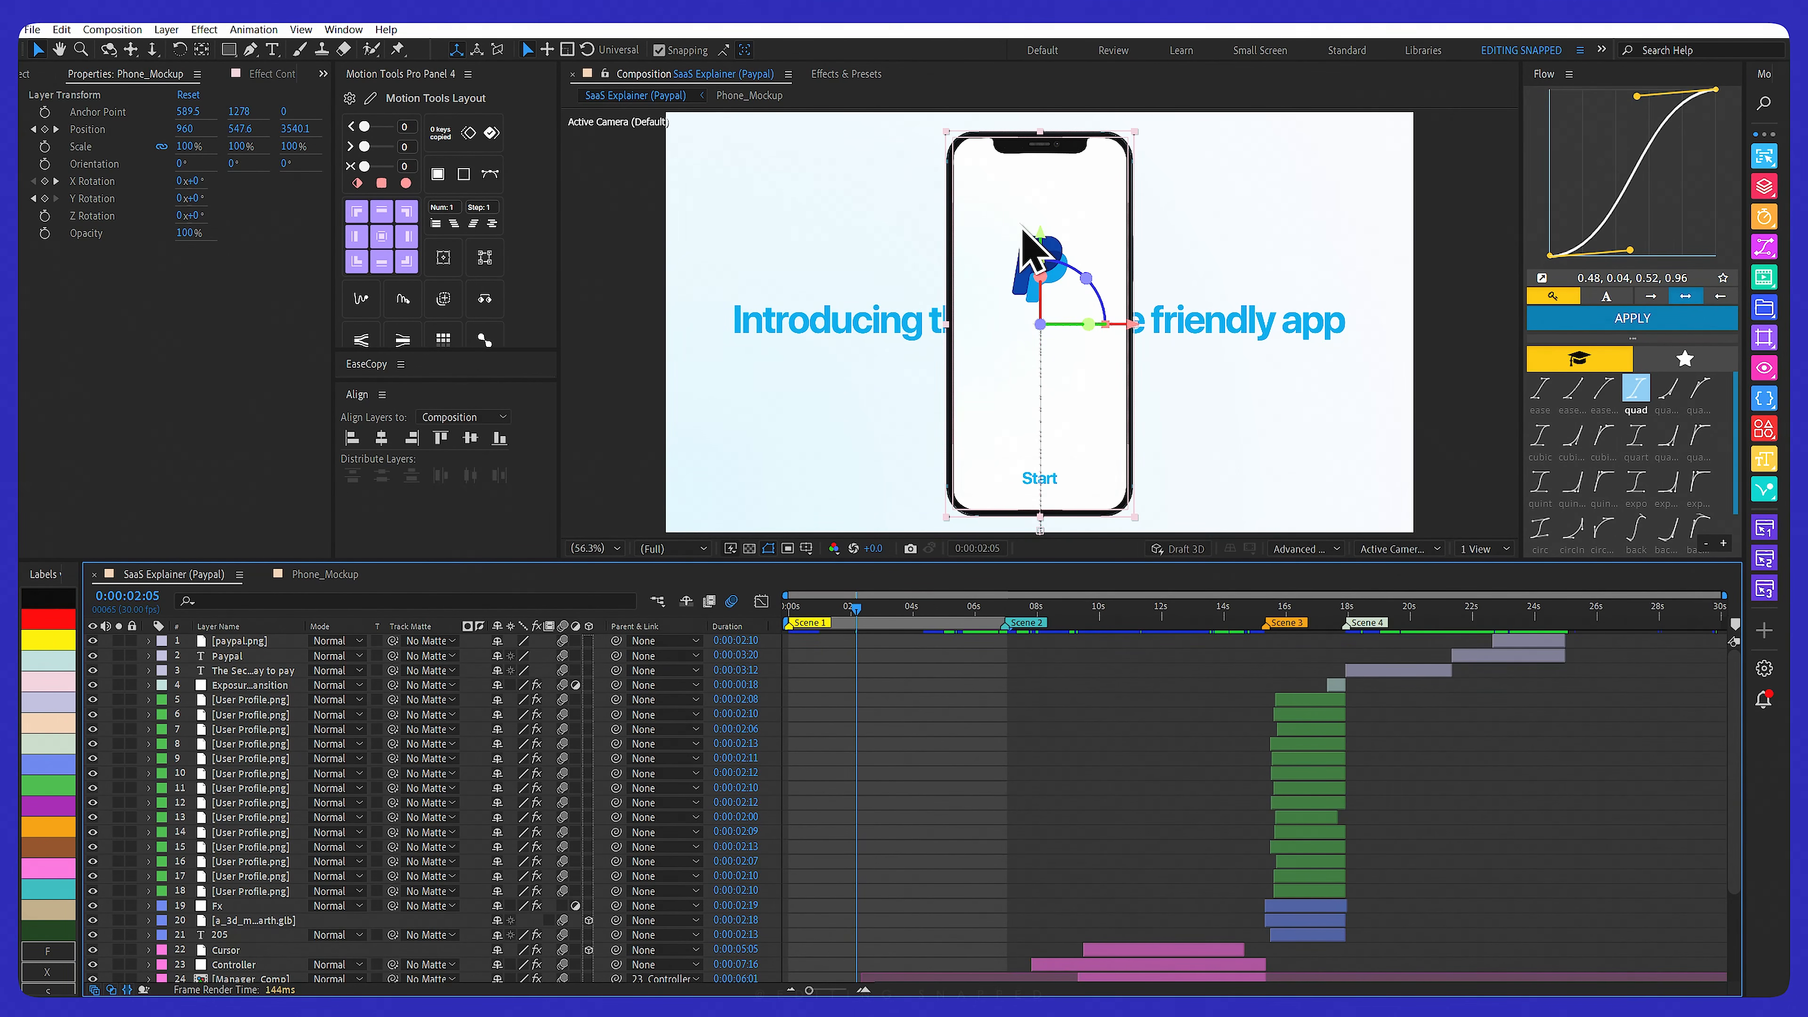
pyautogui.click(325, 574)
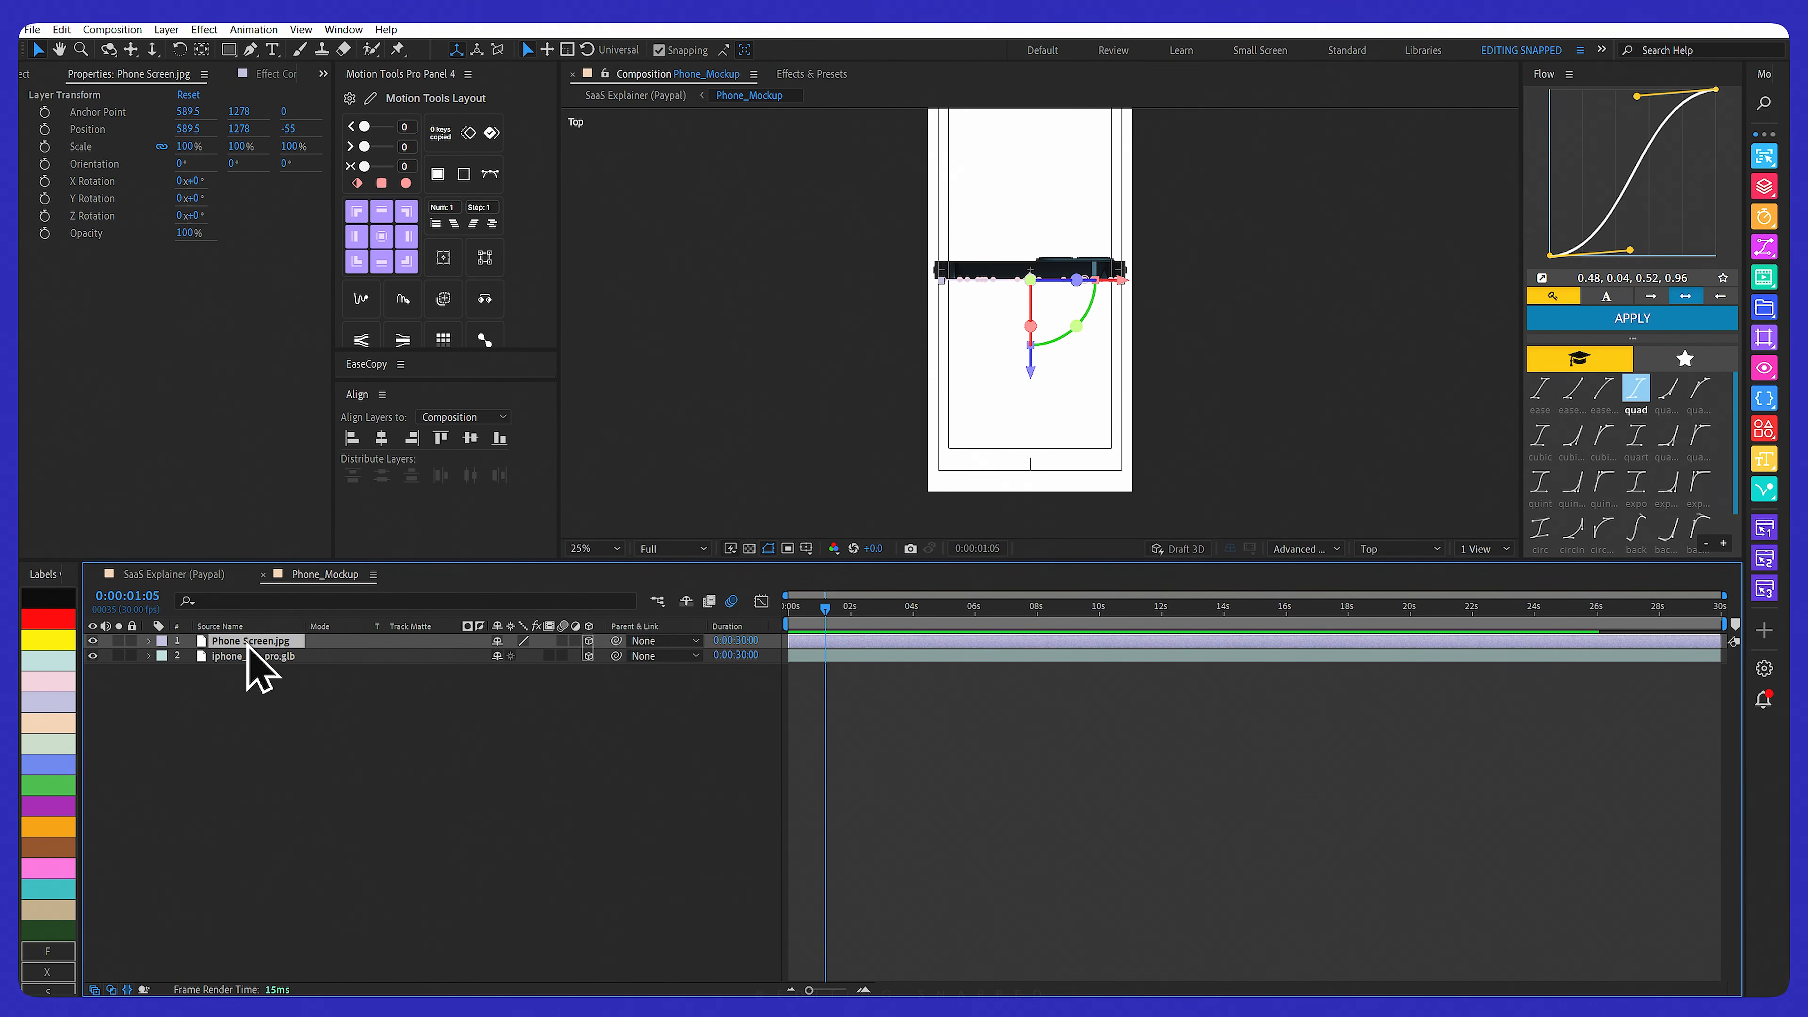
pyautogui.click(29, 74)
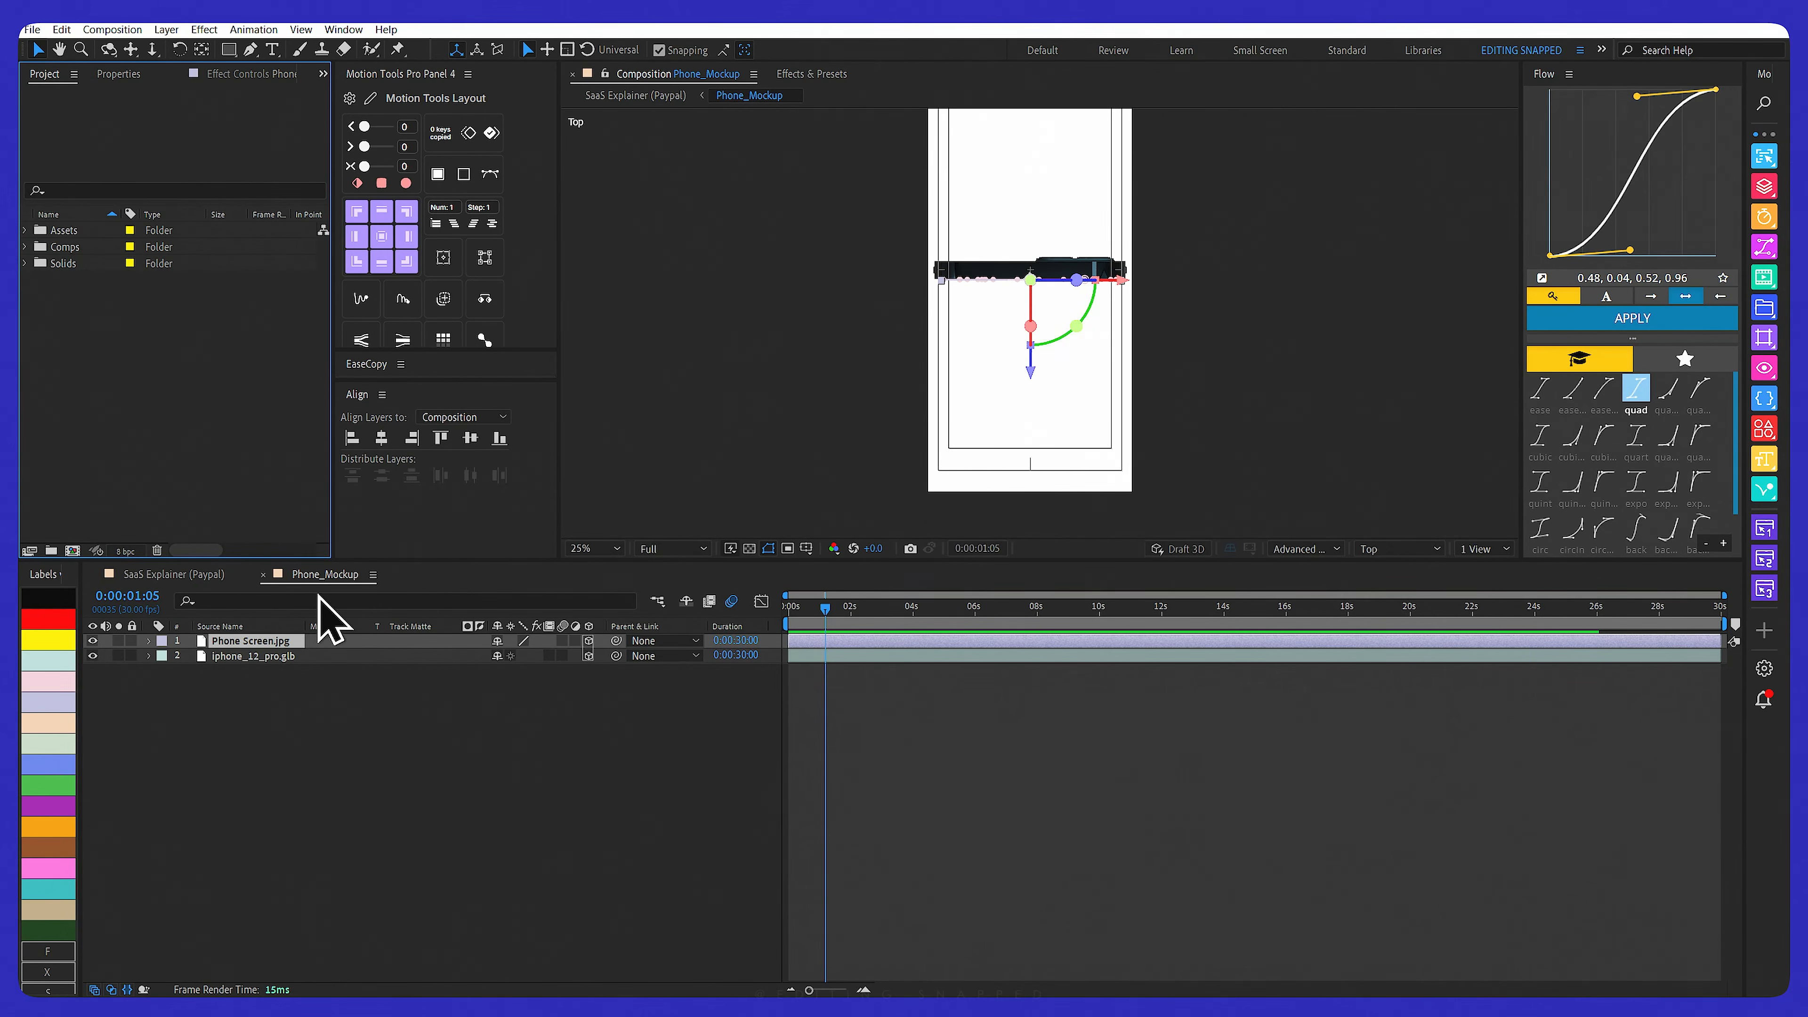
pyautogui.click(72, 551)
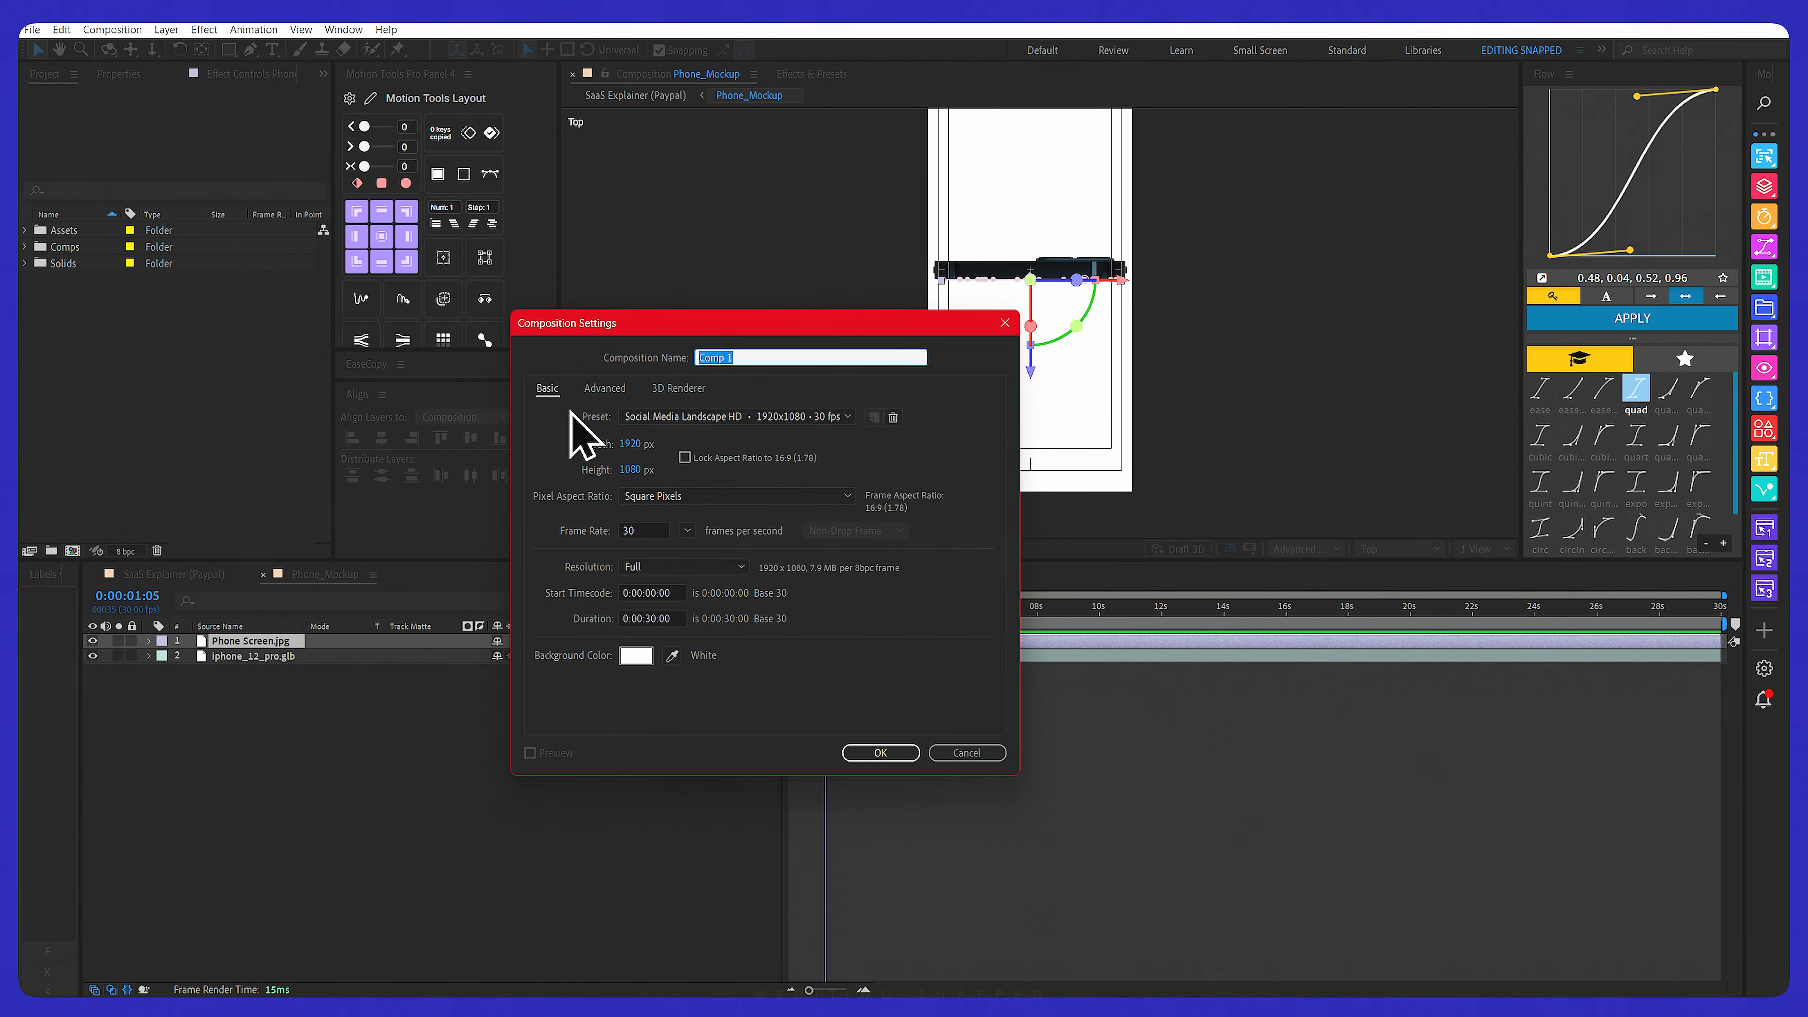
pyautogui.click(988, 749)
# Review the size, frame rate and duration in Phone_Mockup's composition settings and accept them
pyautogui.click(113, 30)
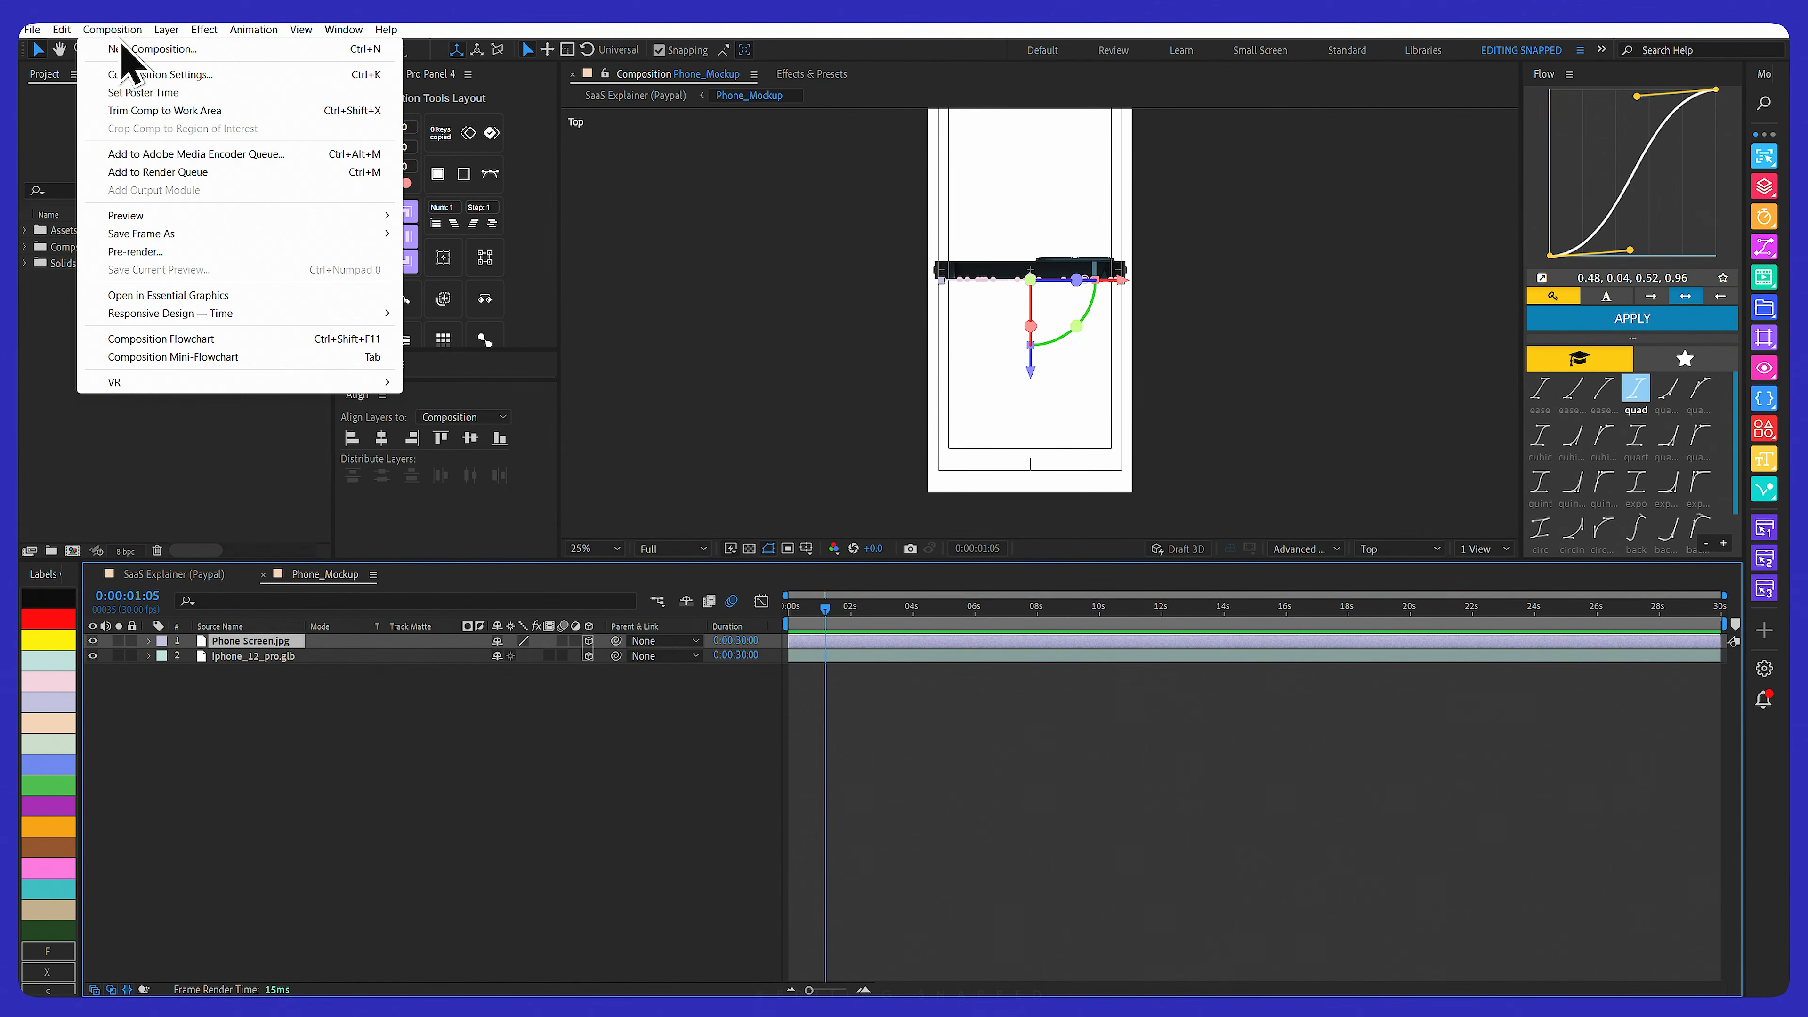
pyautogui.click(156, 75)
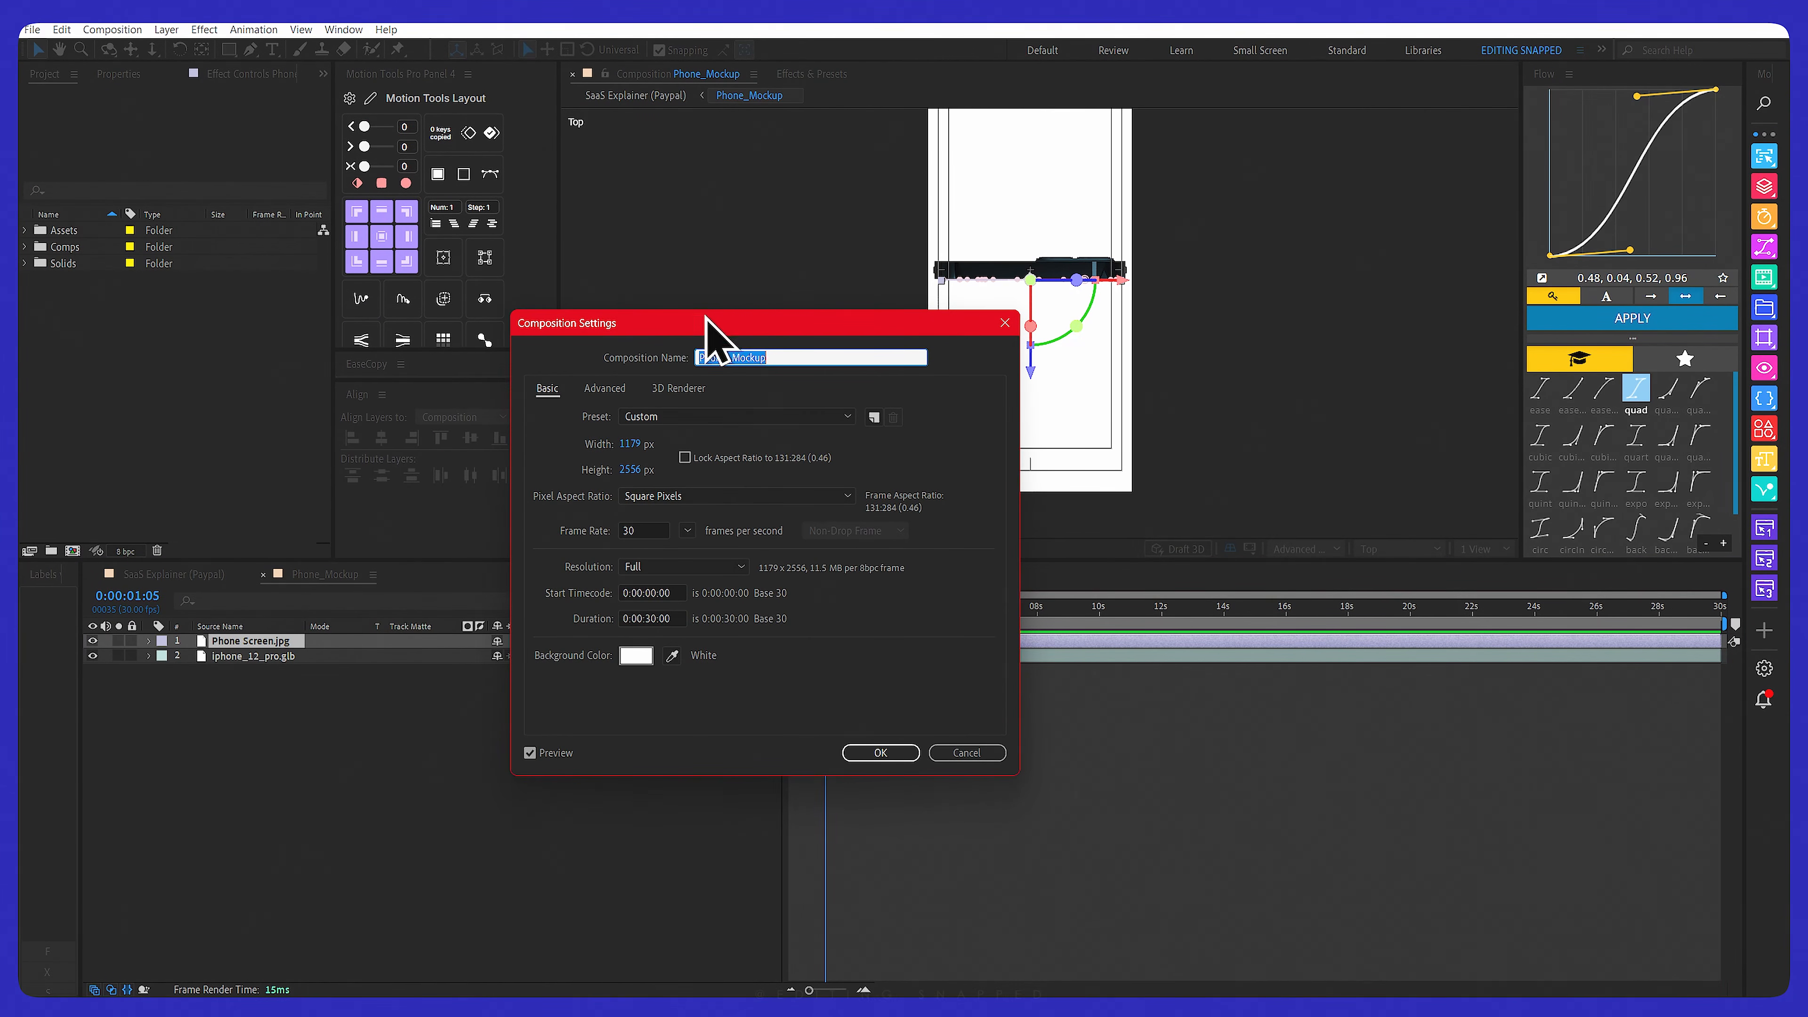
pyautogui.moveTo(709, 324); pyautogui.dragTo(682, 250)
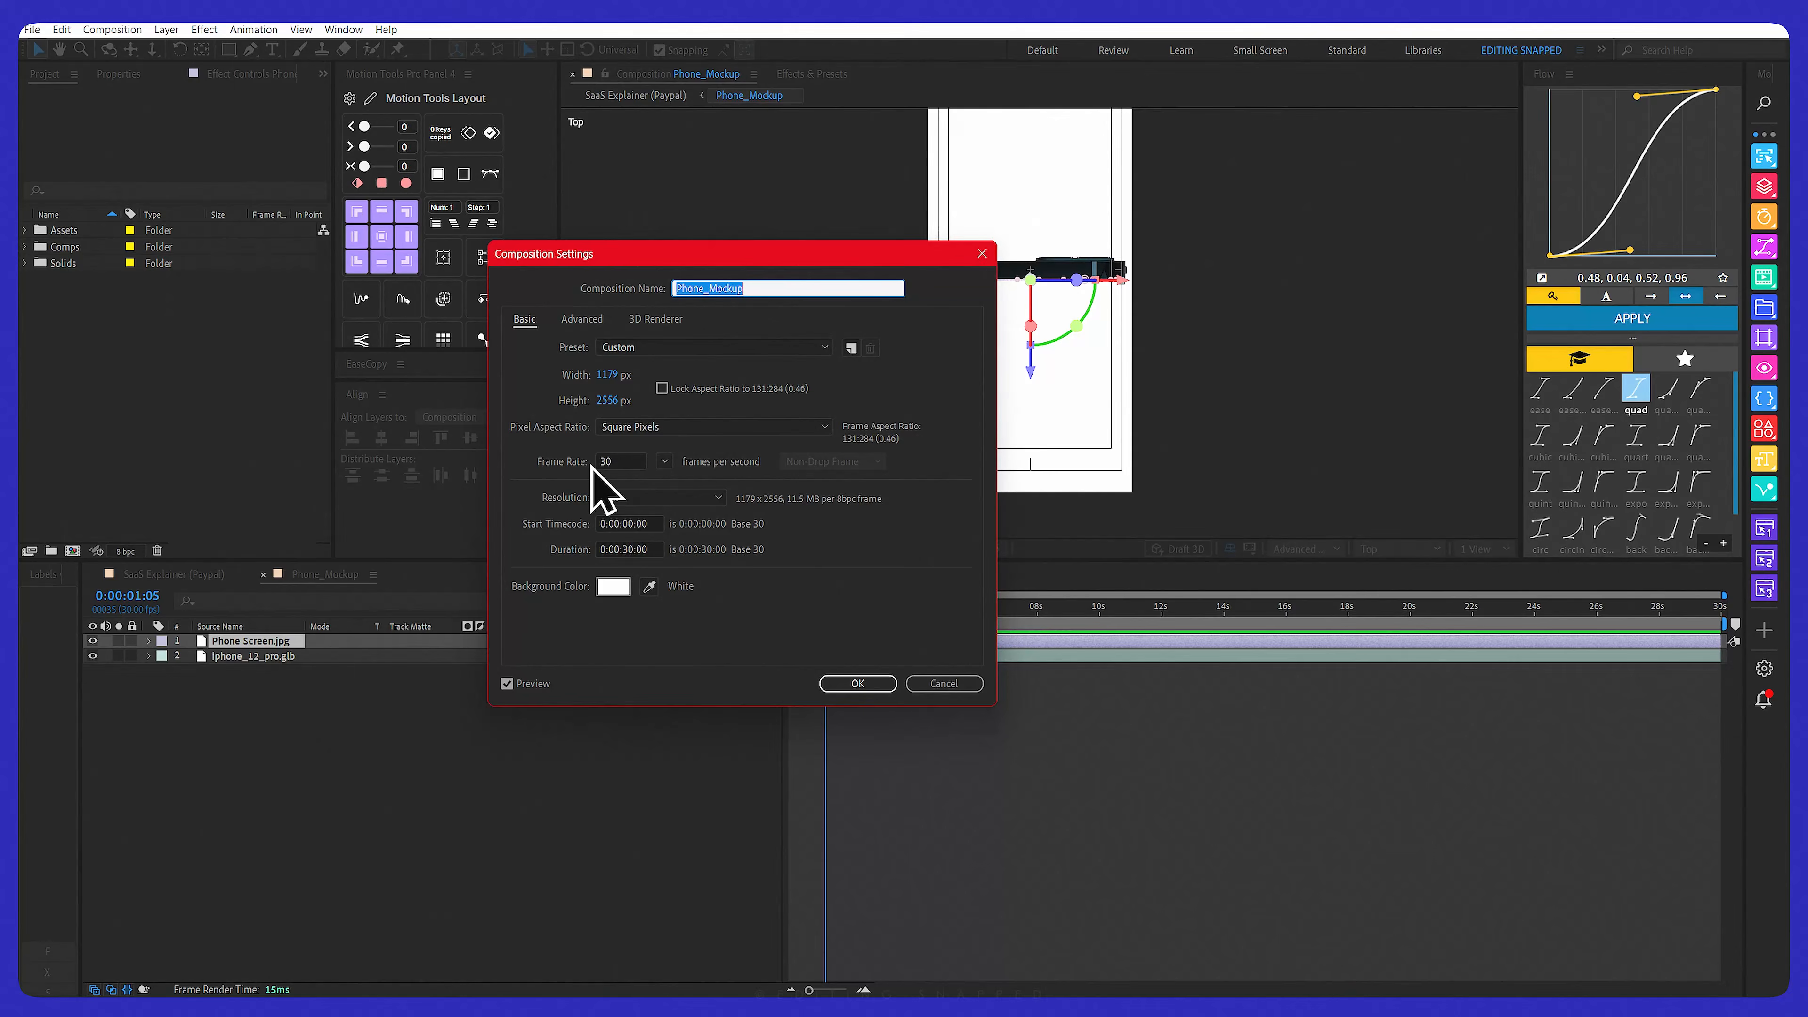
pyautogui.click(858, 684)
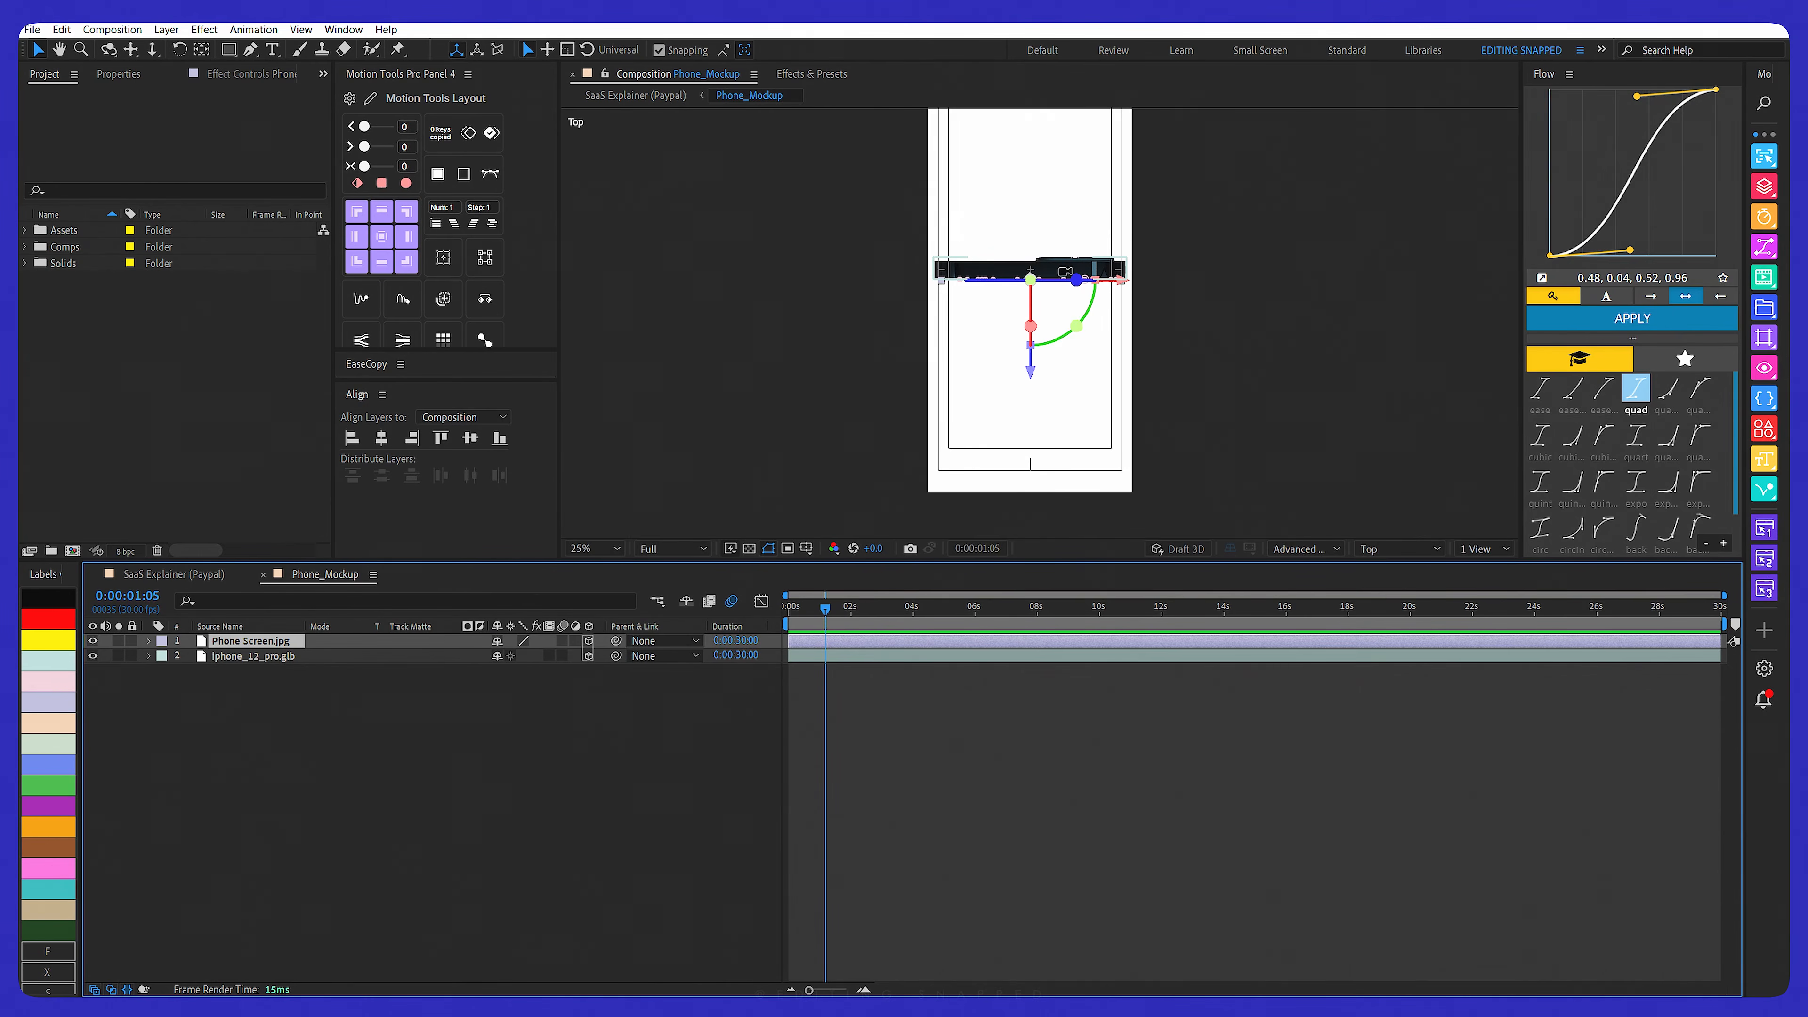
# Select the Phone Screen.jpg layer in Phone_Mockup and activate the Pen tool
pyautogui.press(',')
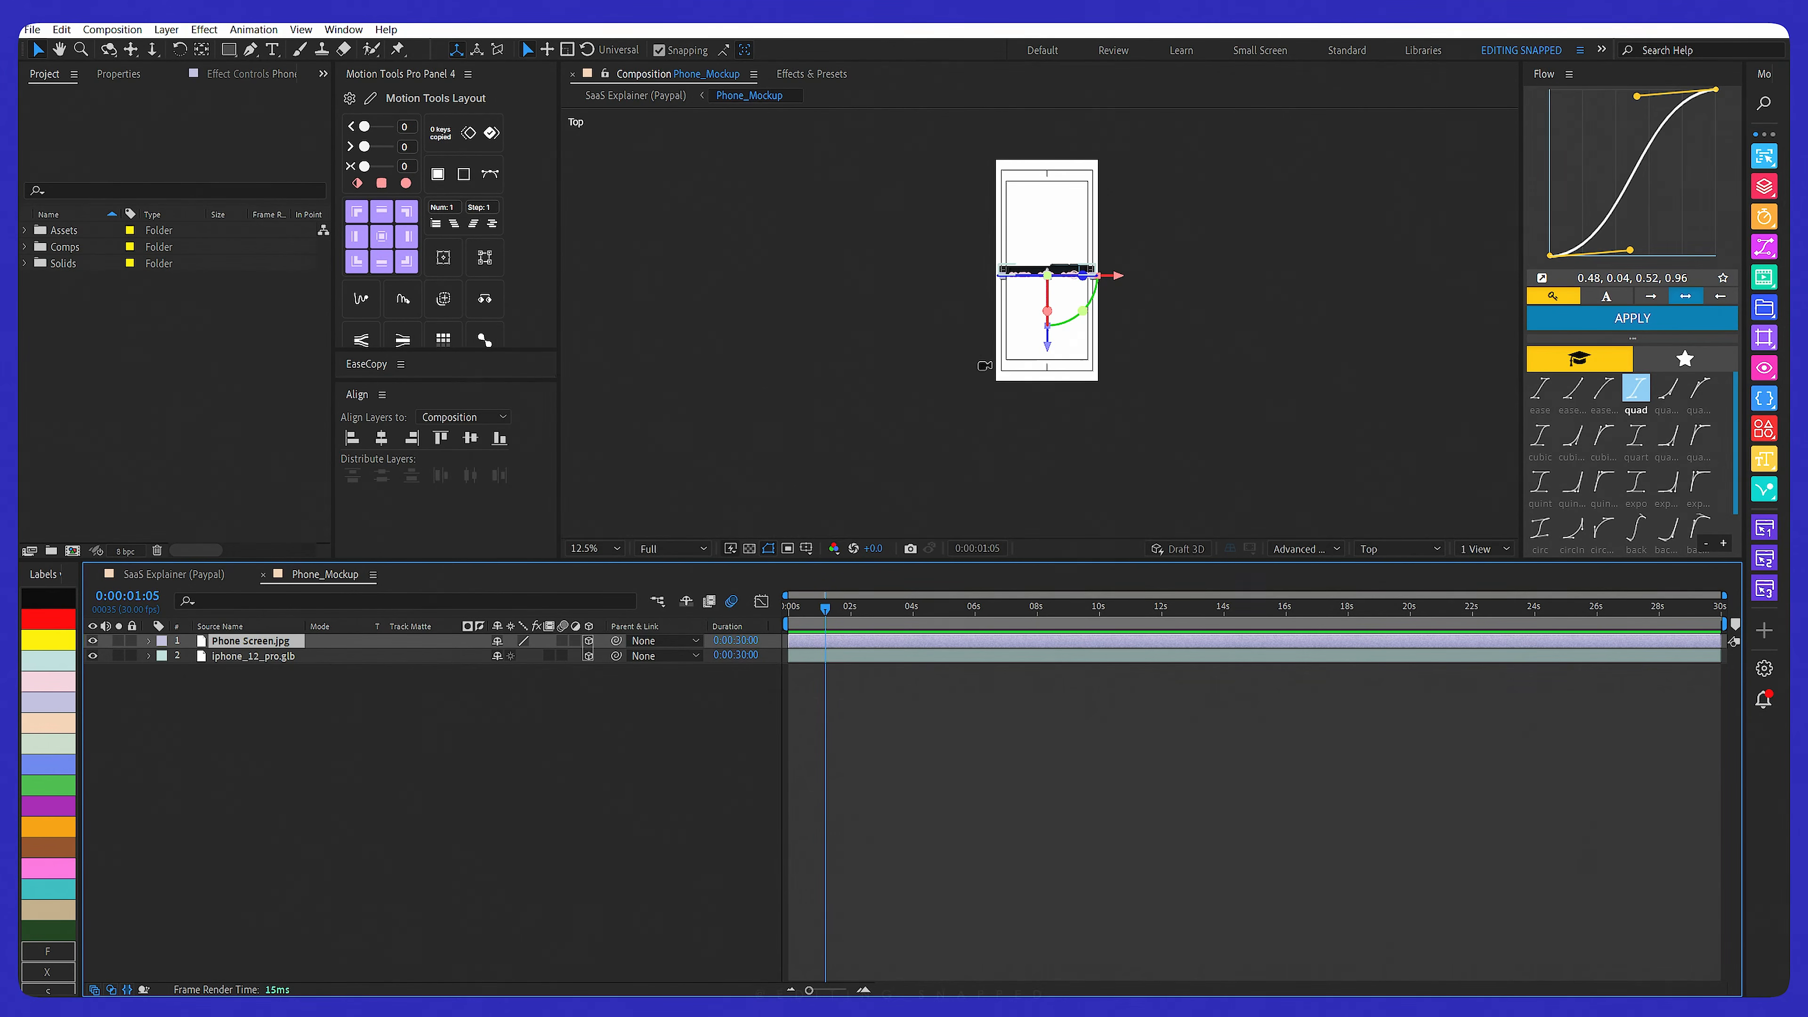
pyautogui.press('.')
pyautogui.click(327, 705)
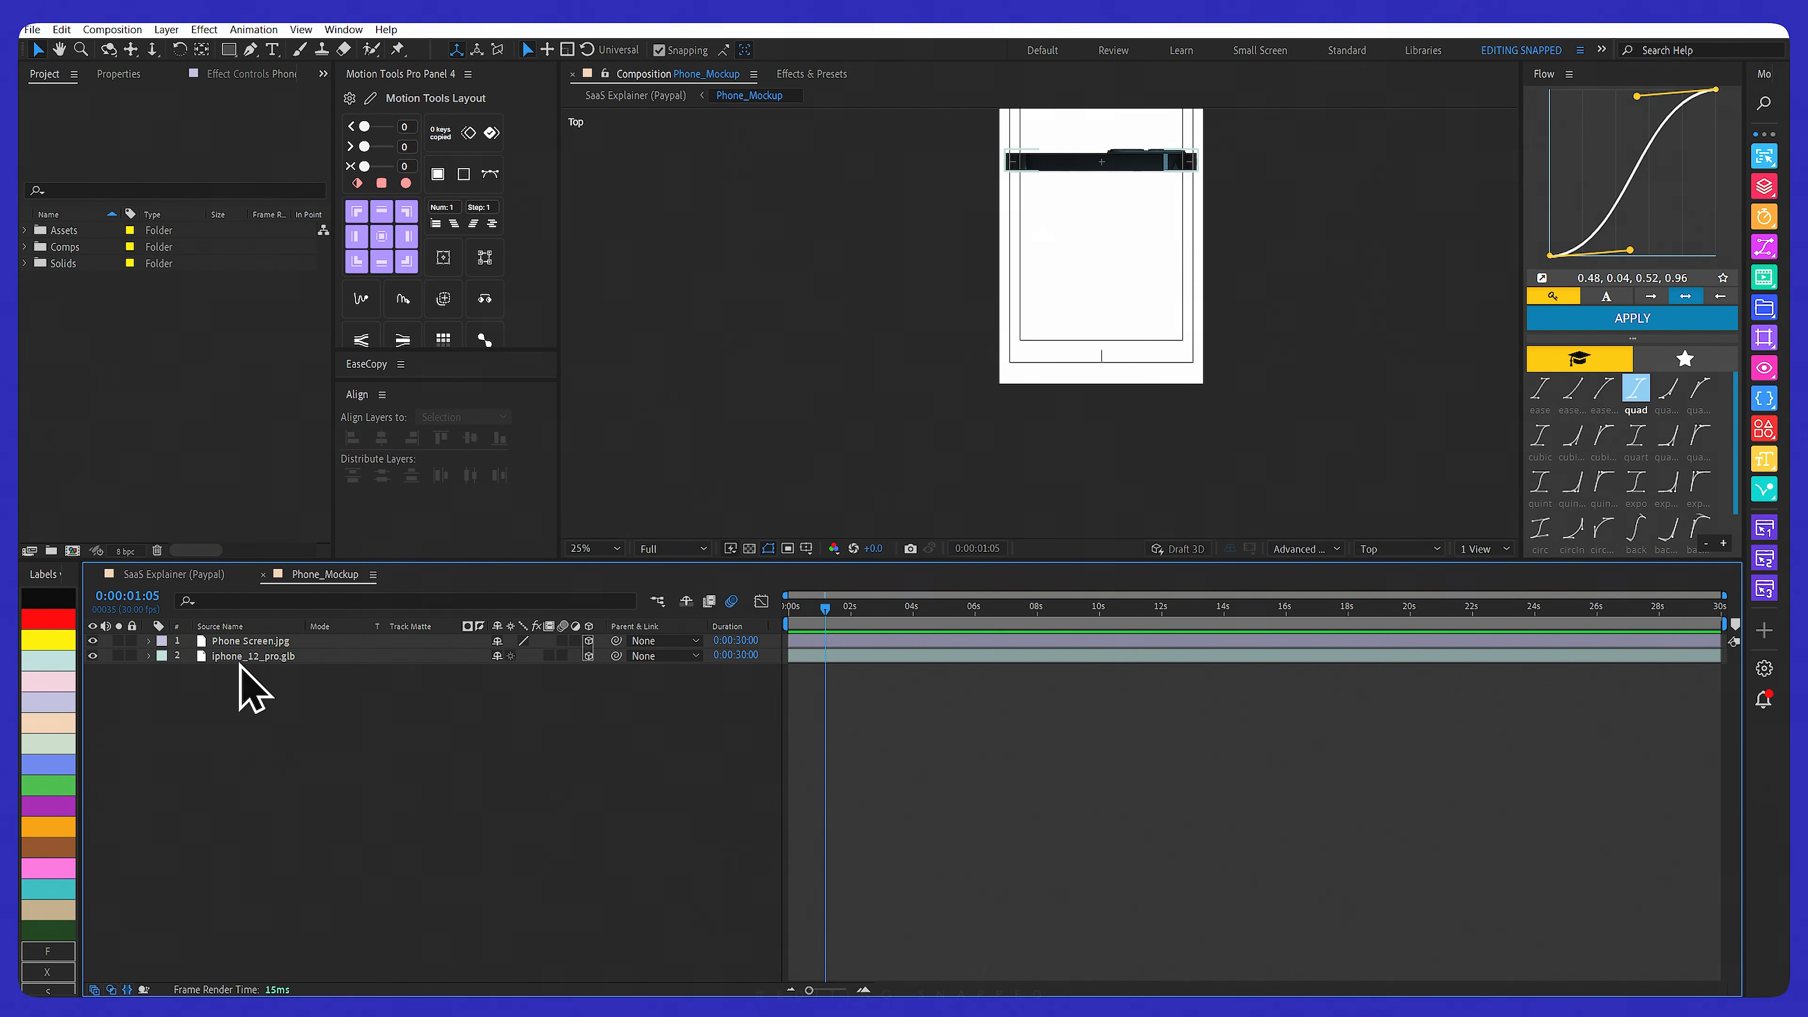
pyautogui.click(239, 645)
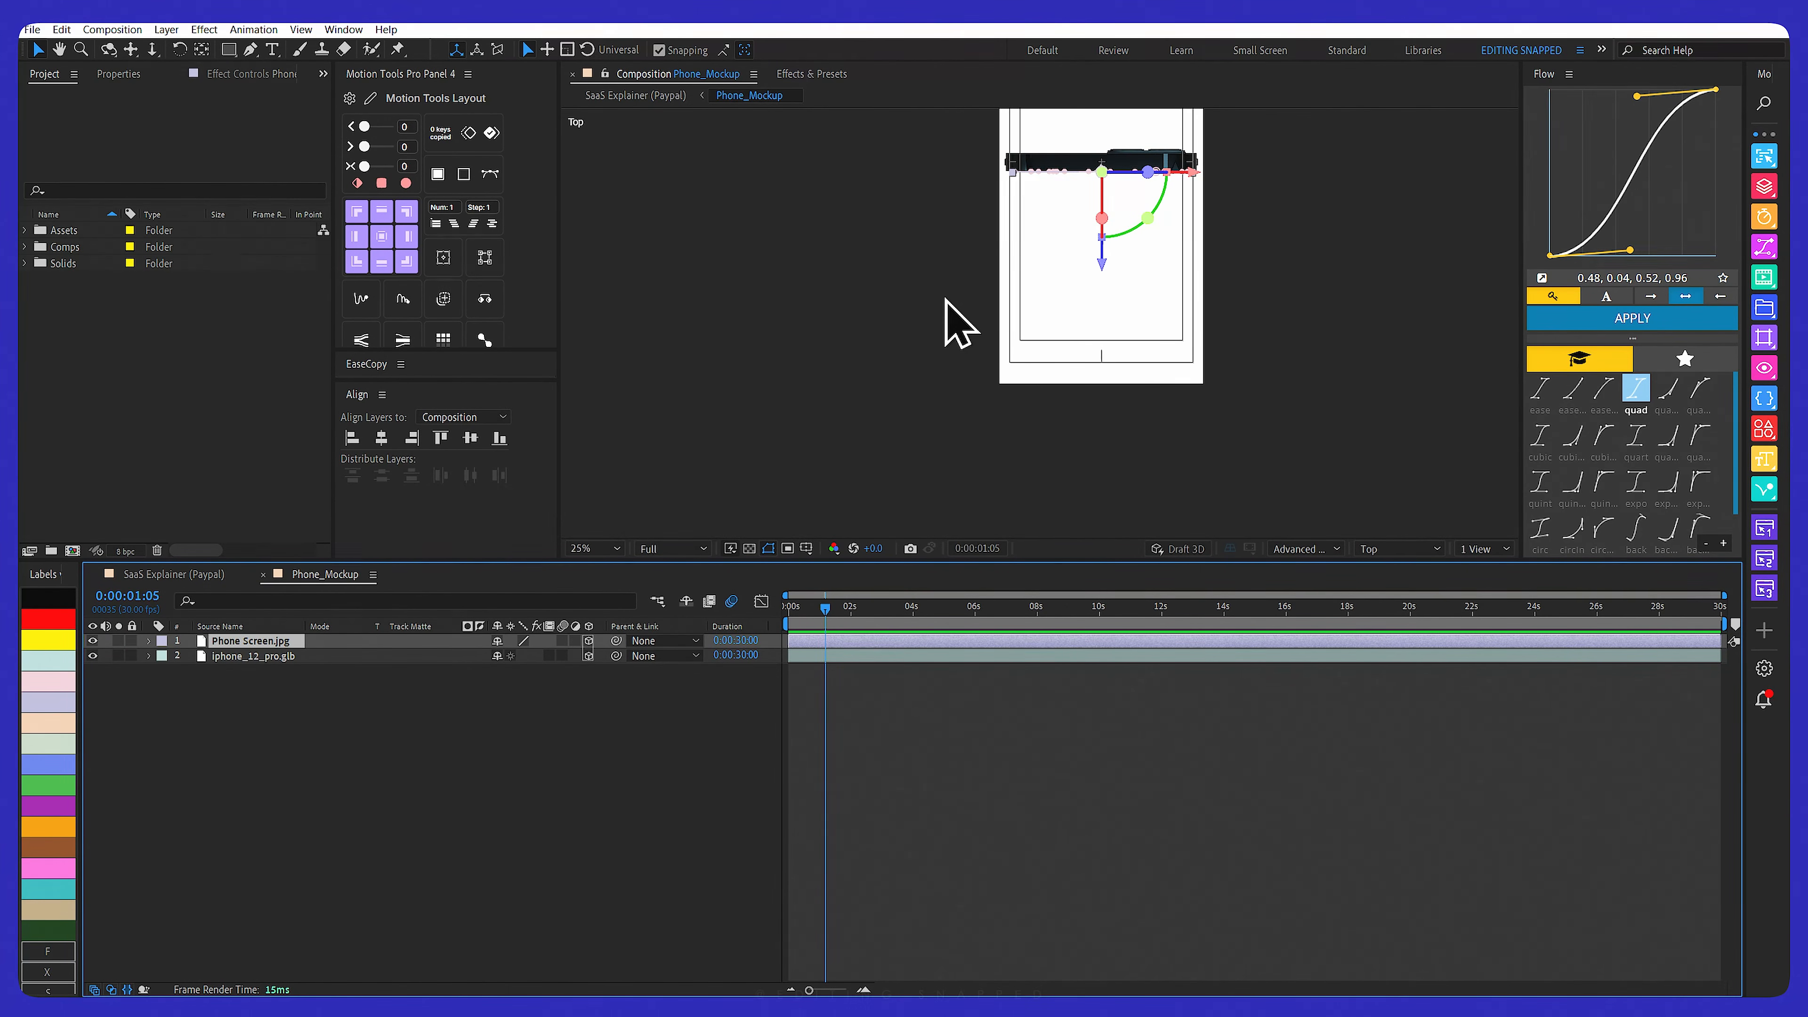
pyautogui.click(250, 50)
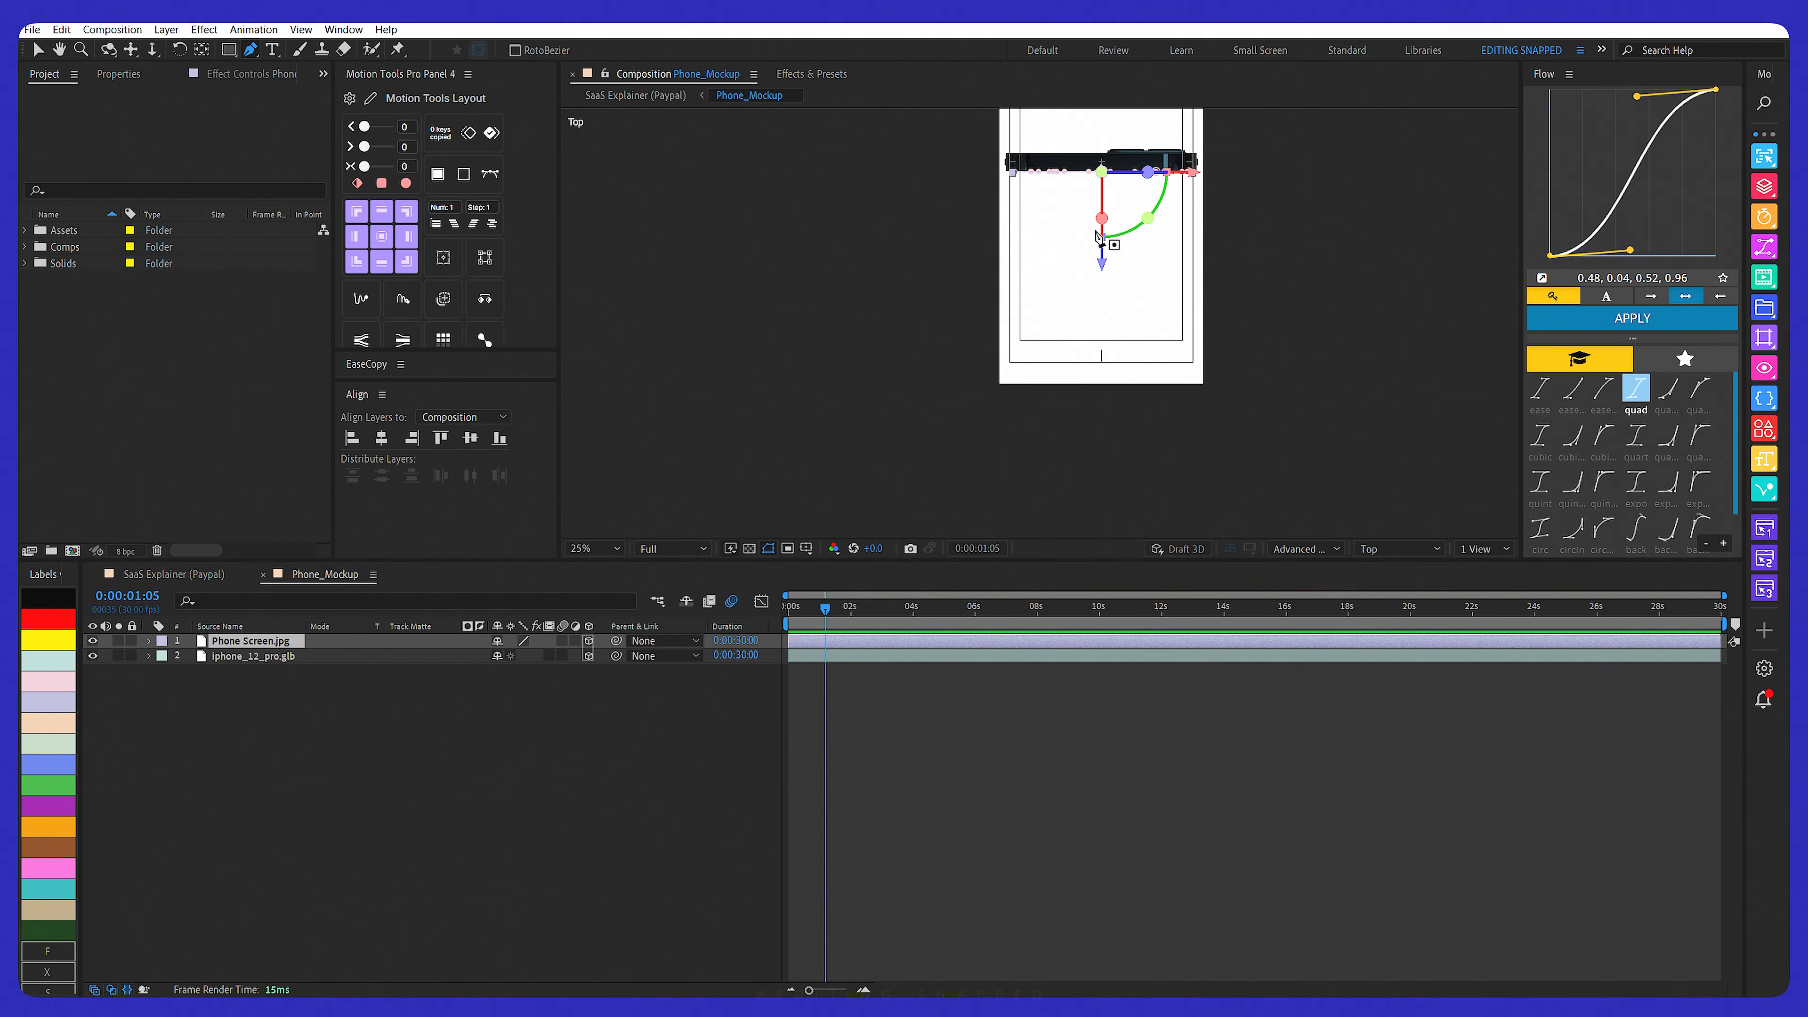
# Reveal the Phone_Mockup layer's keyframes in SaaS Explainer (Paypal) and move the playhead to the first keyframe at 0:00:01:00
pyautogui.click(217, 574)
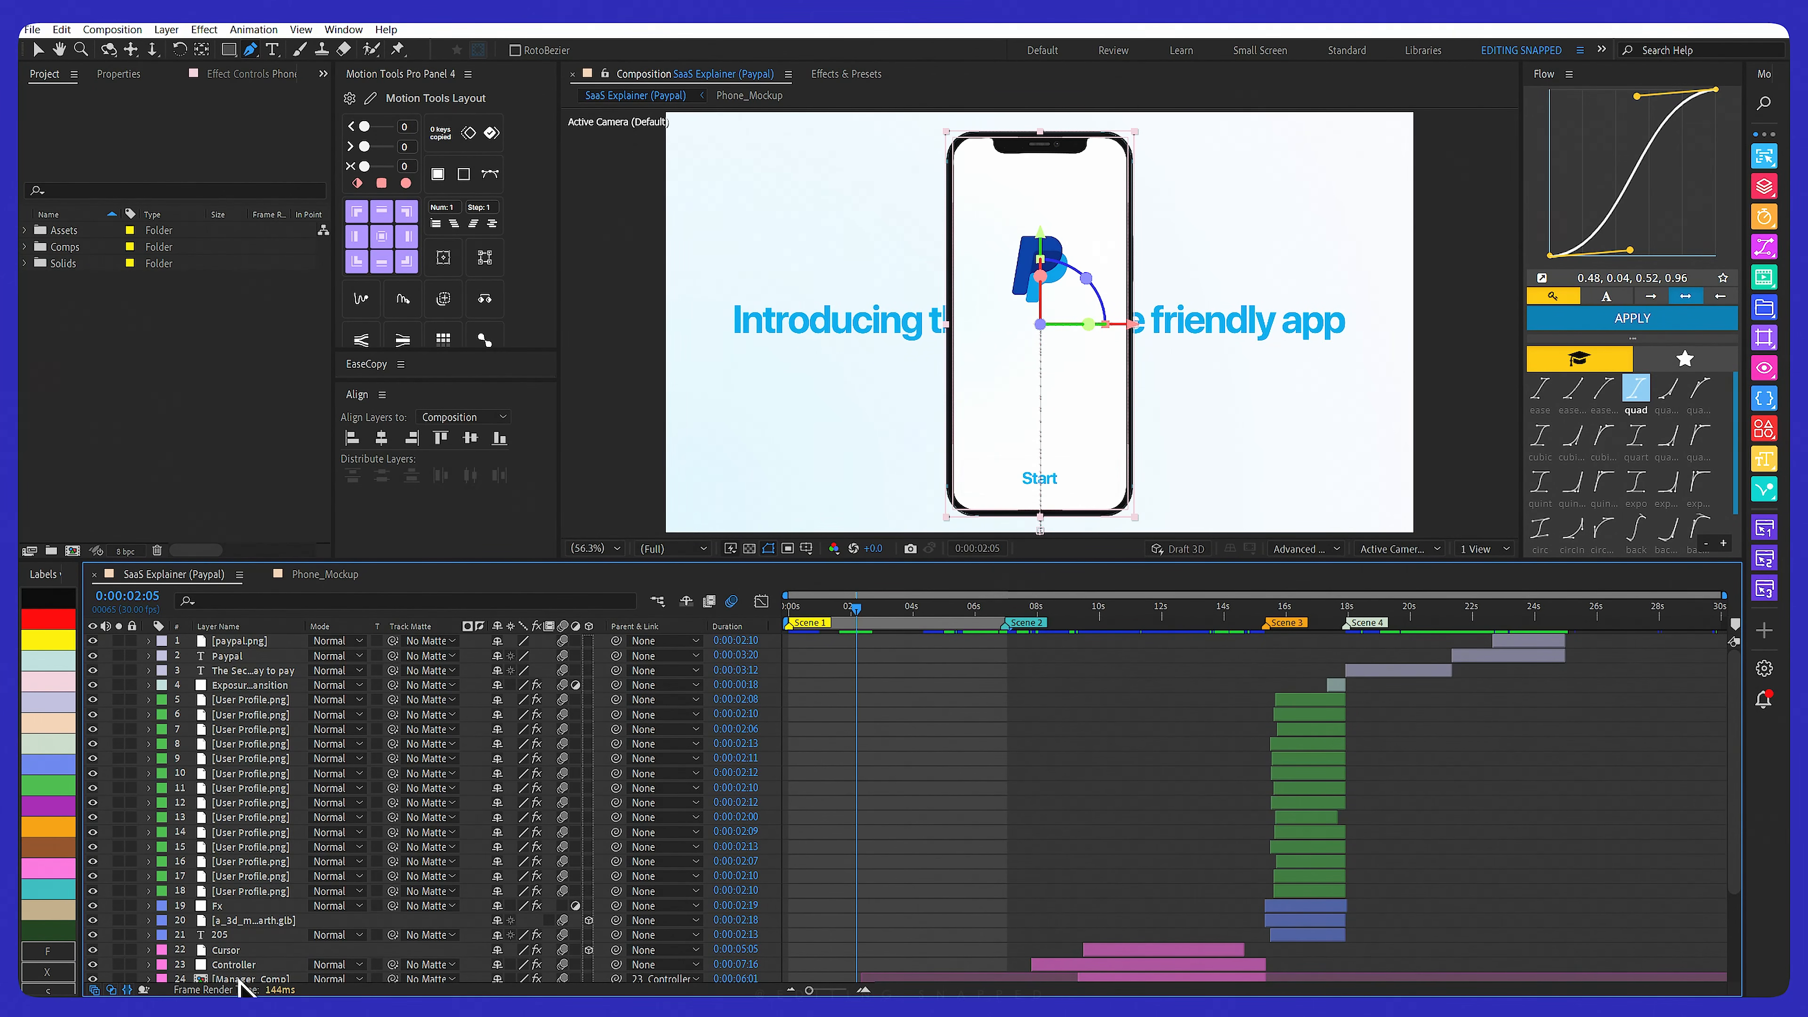
pyautogui.scroll(-3, 238, 986)
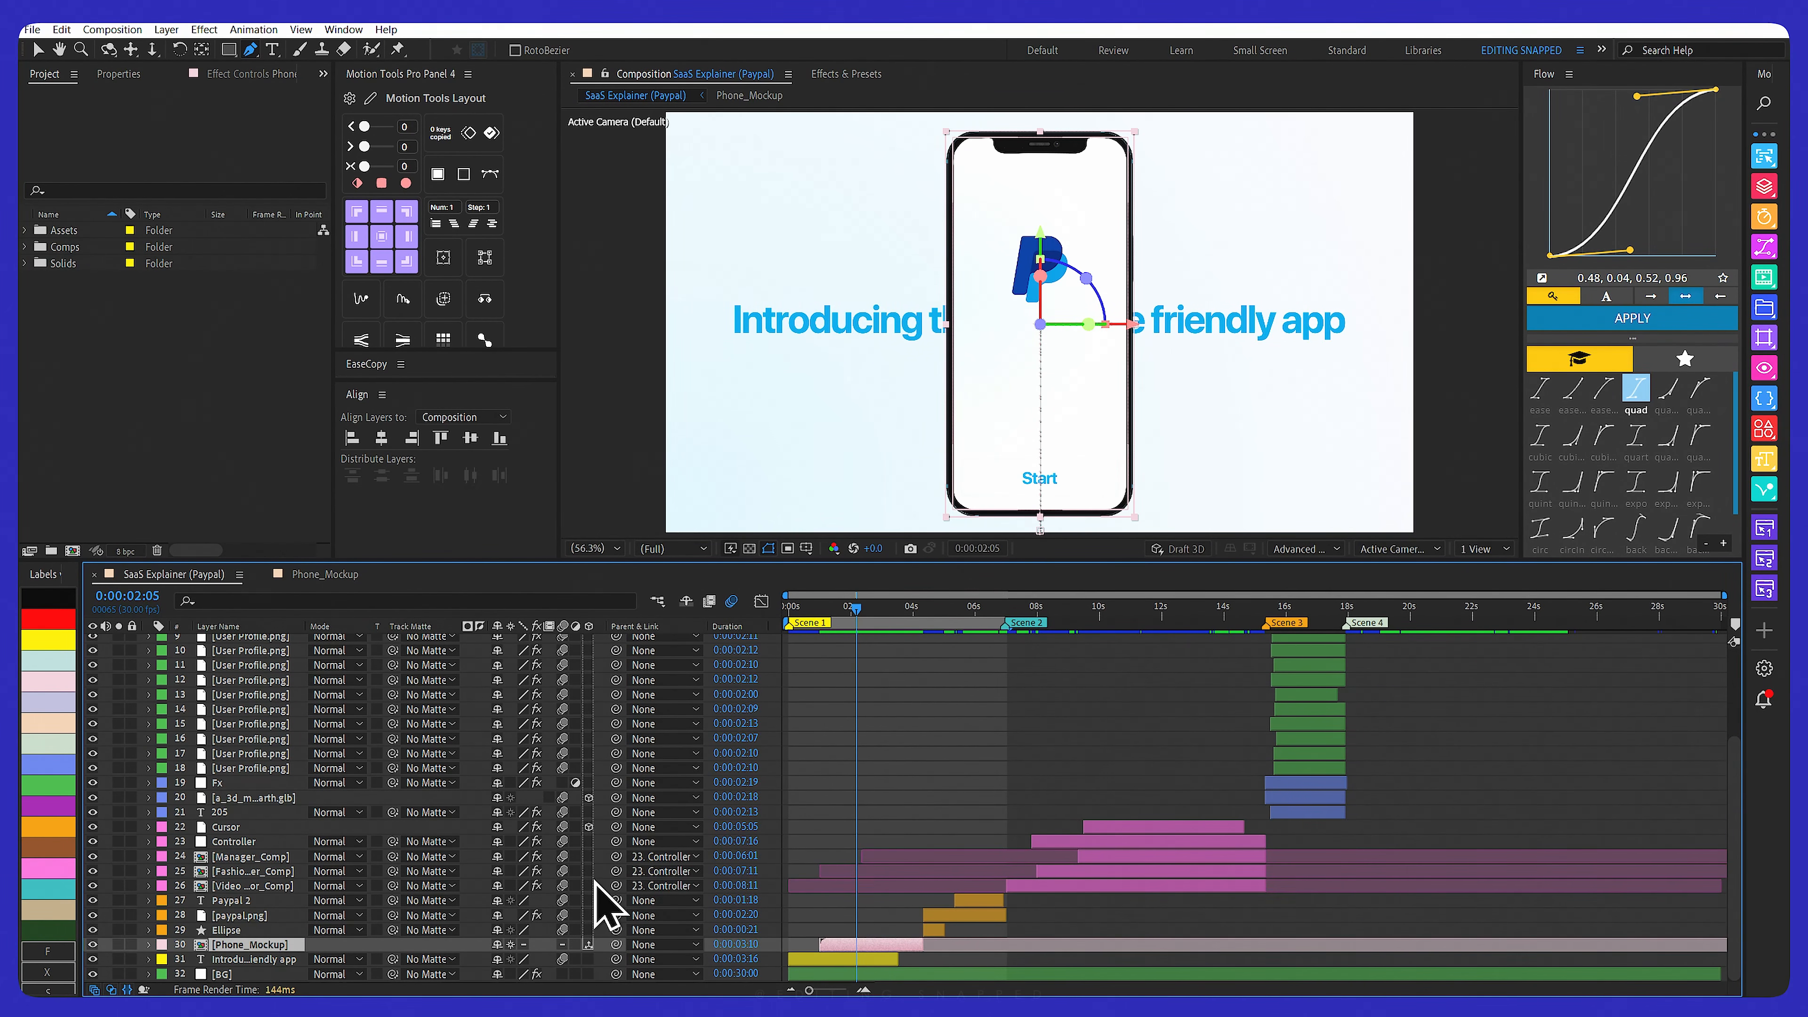
pyautogui.press('u')
pyautogui.click(818, 609)
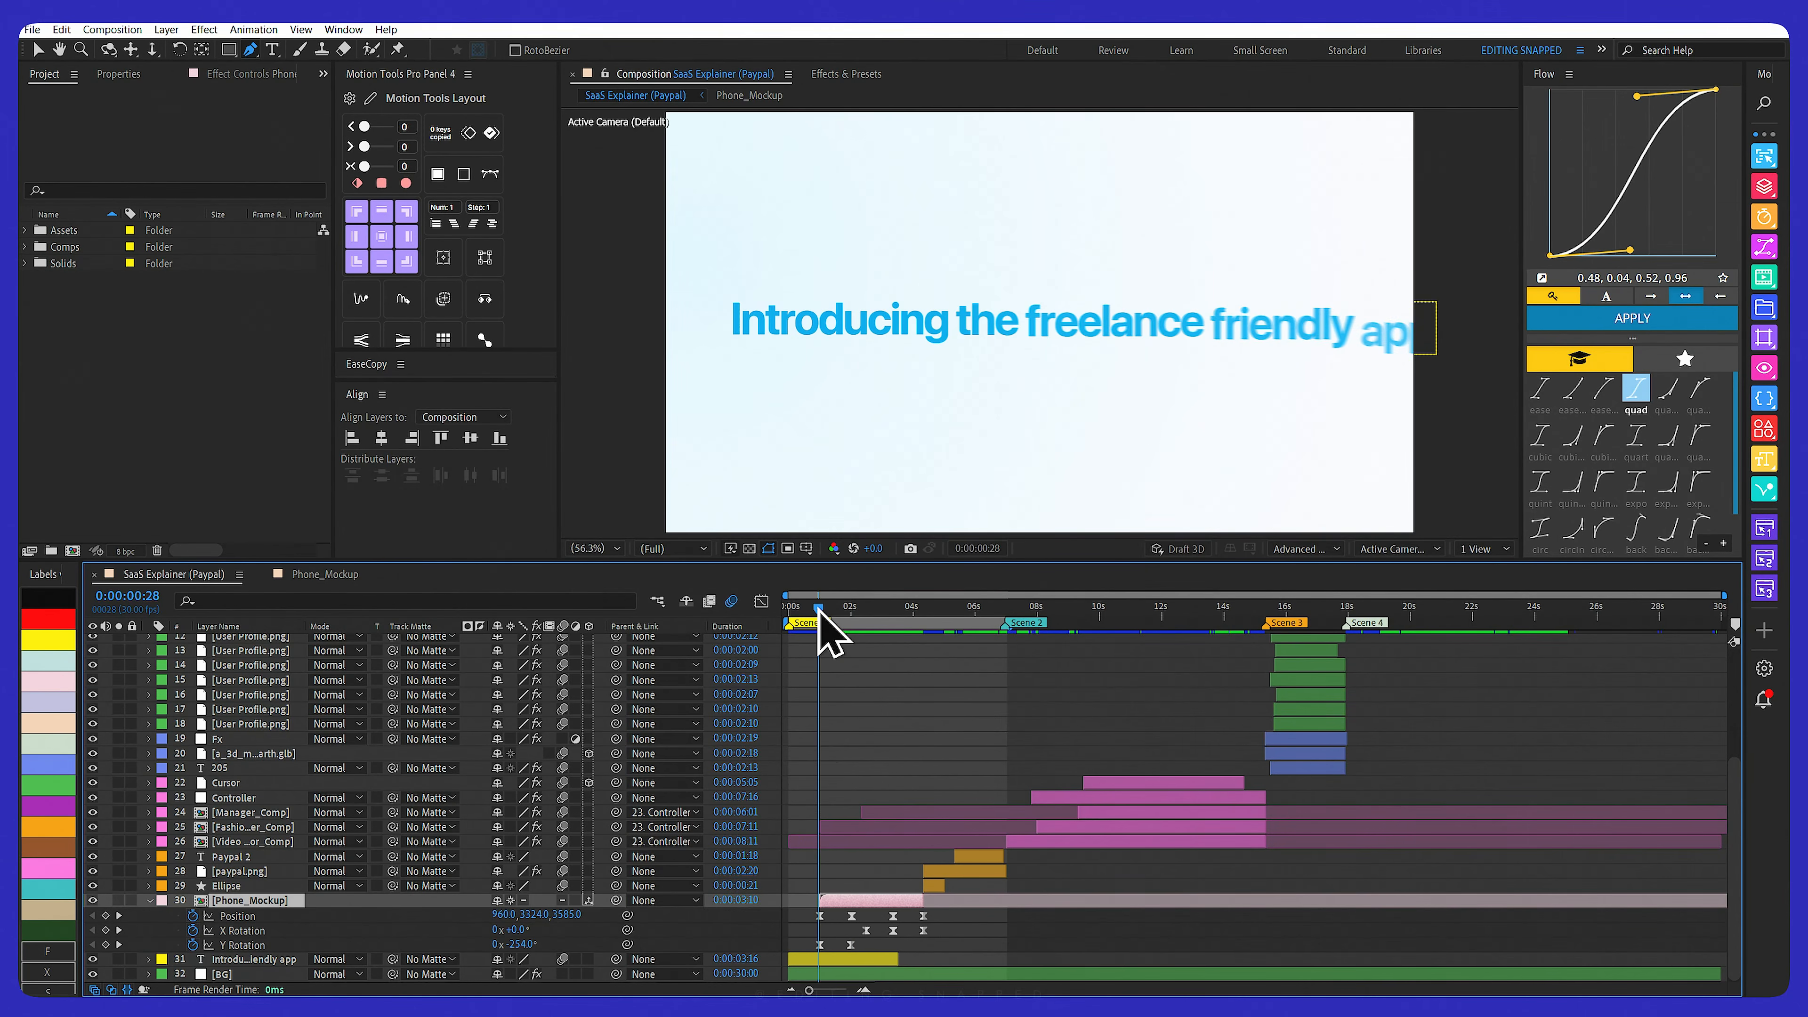
pyautogui.scroll(1, 841, 659)
pyautogui.hscroll(-1, 837, 606)
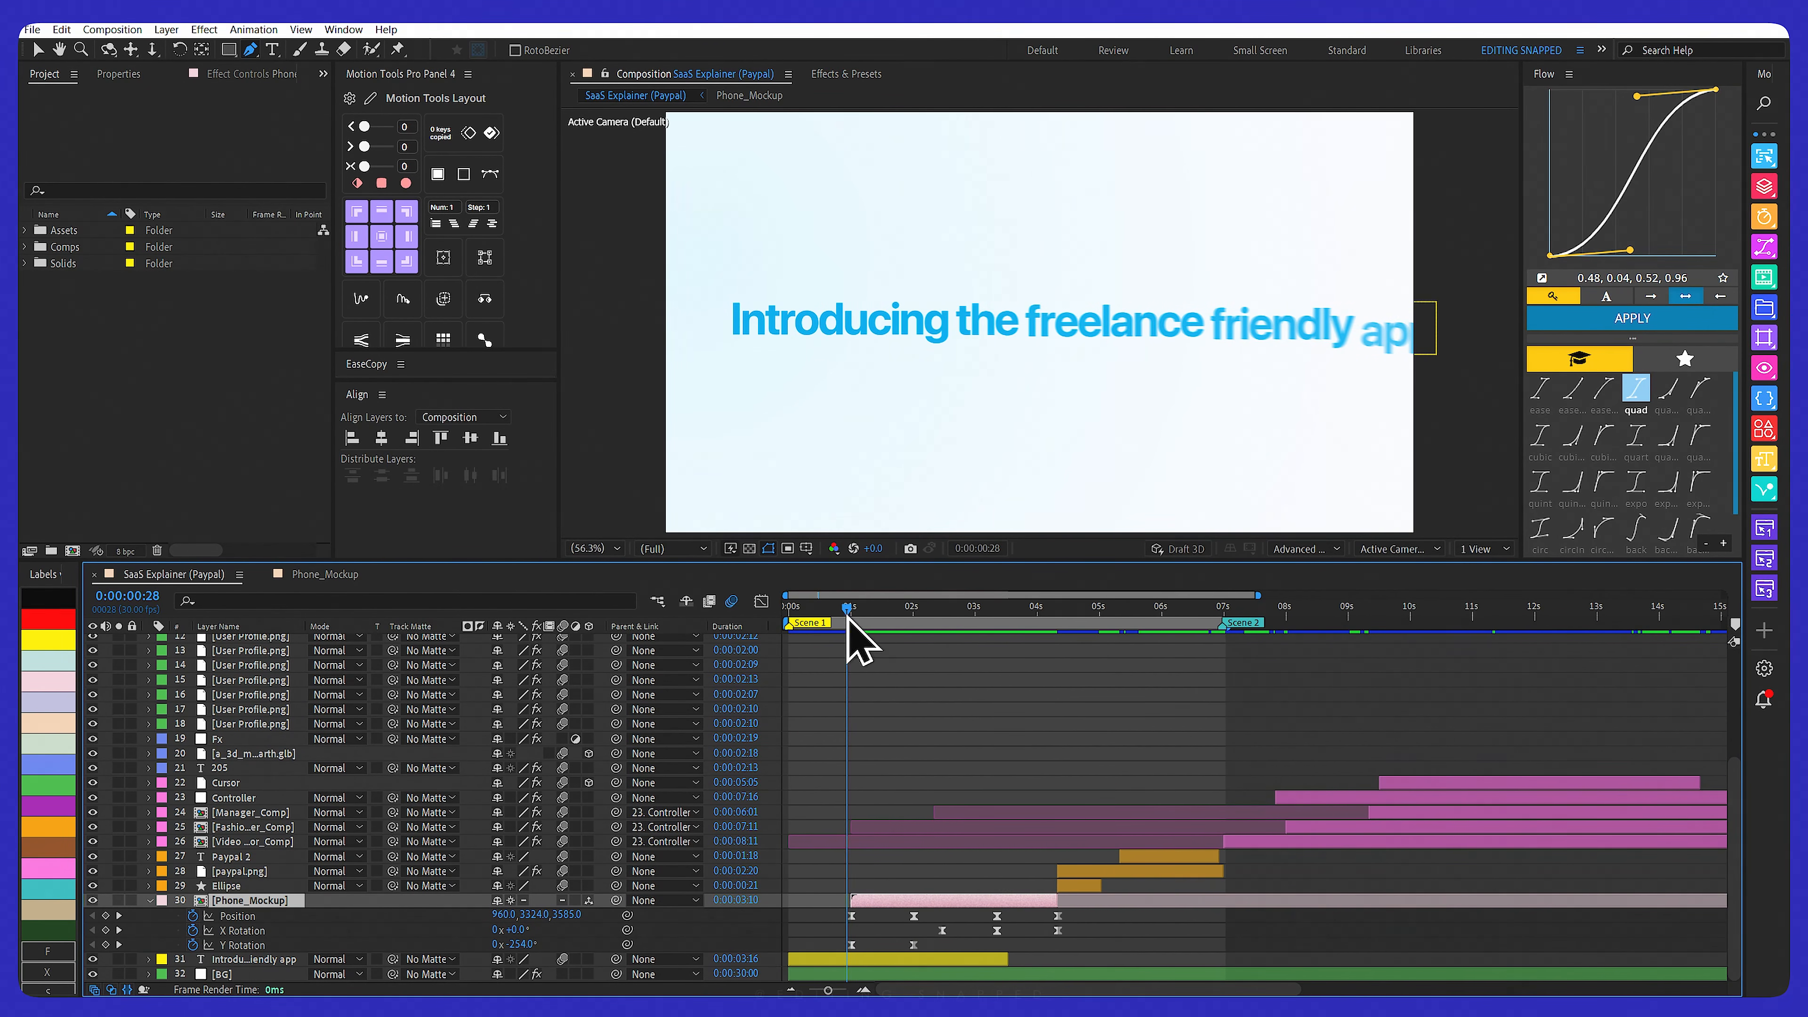
pyautogui.moveTo(848, 618); pyautogui.dragTo(852, 618)
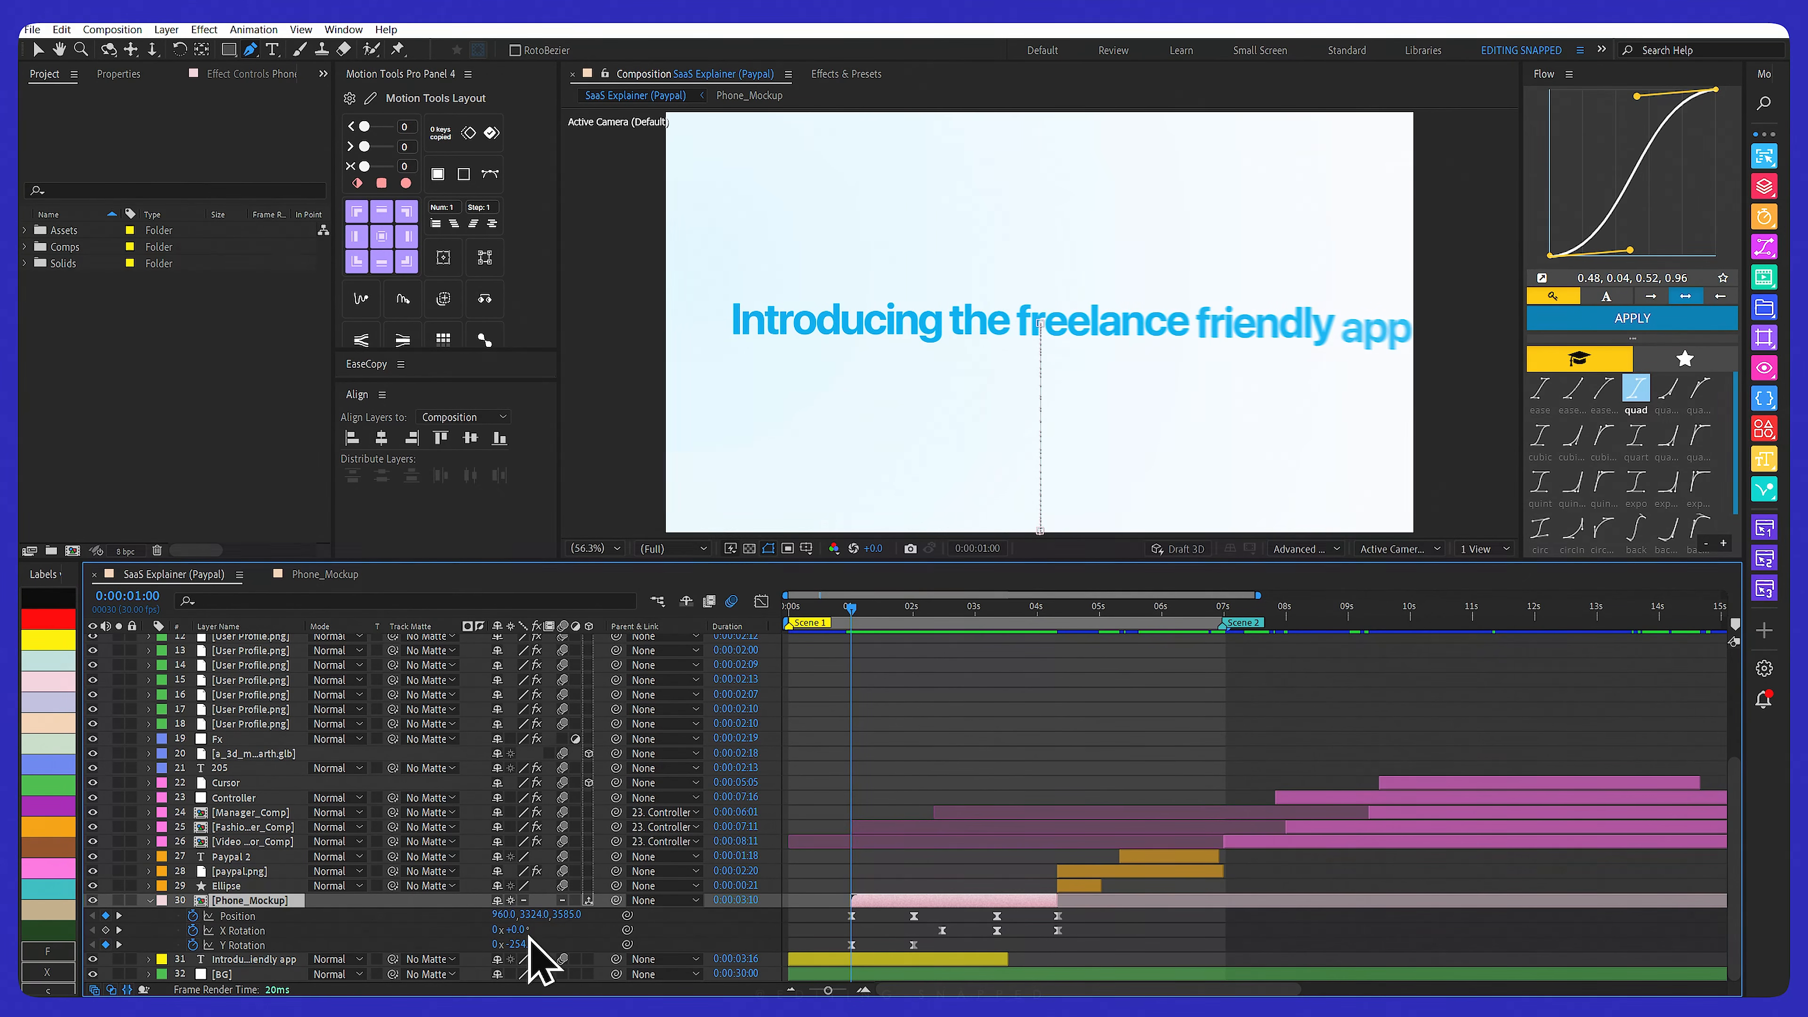
# Compare Phone_Mockup's Position and Y Rotation keyframes at 0:00:01:00 and 0:00:02:00
pyautogui.moveTo(878, 612); pyautogui.dragTo(913, 613)
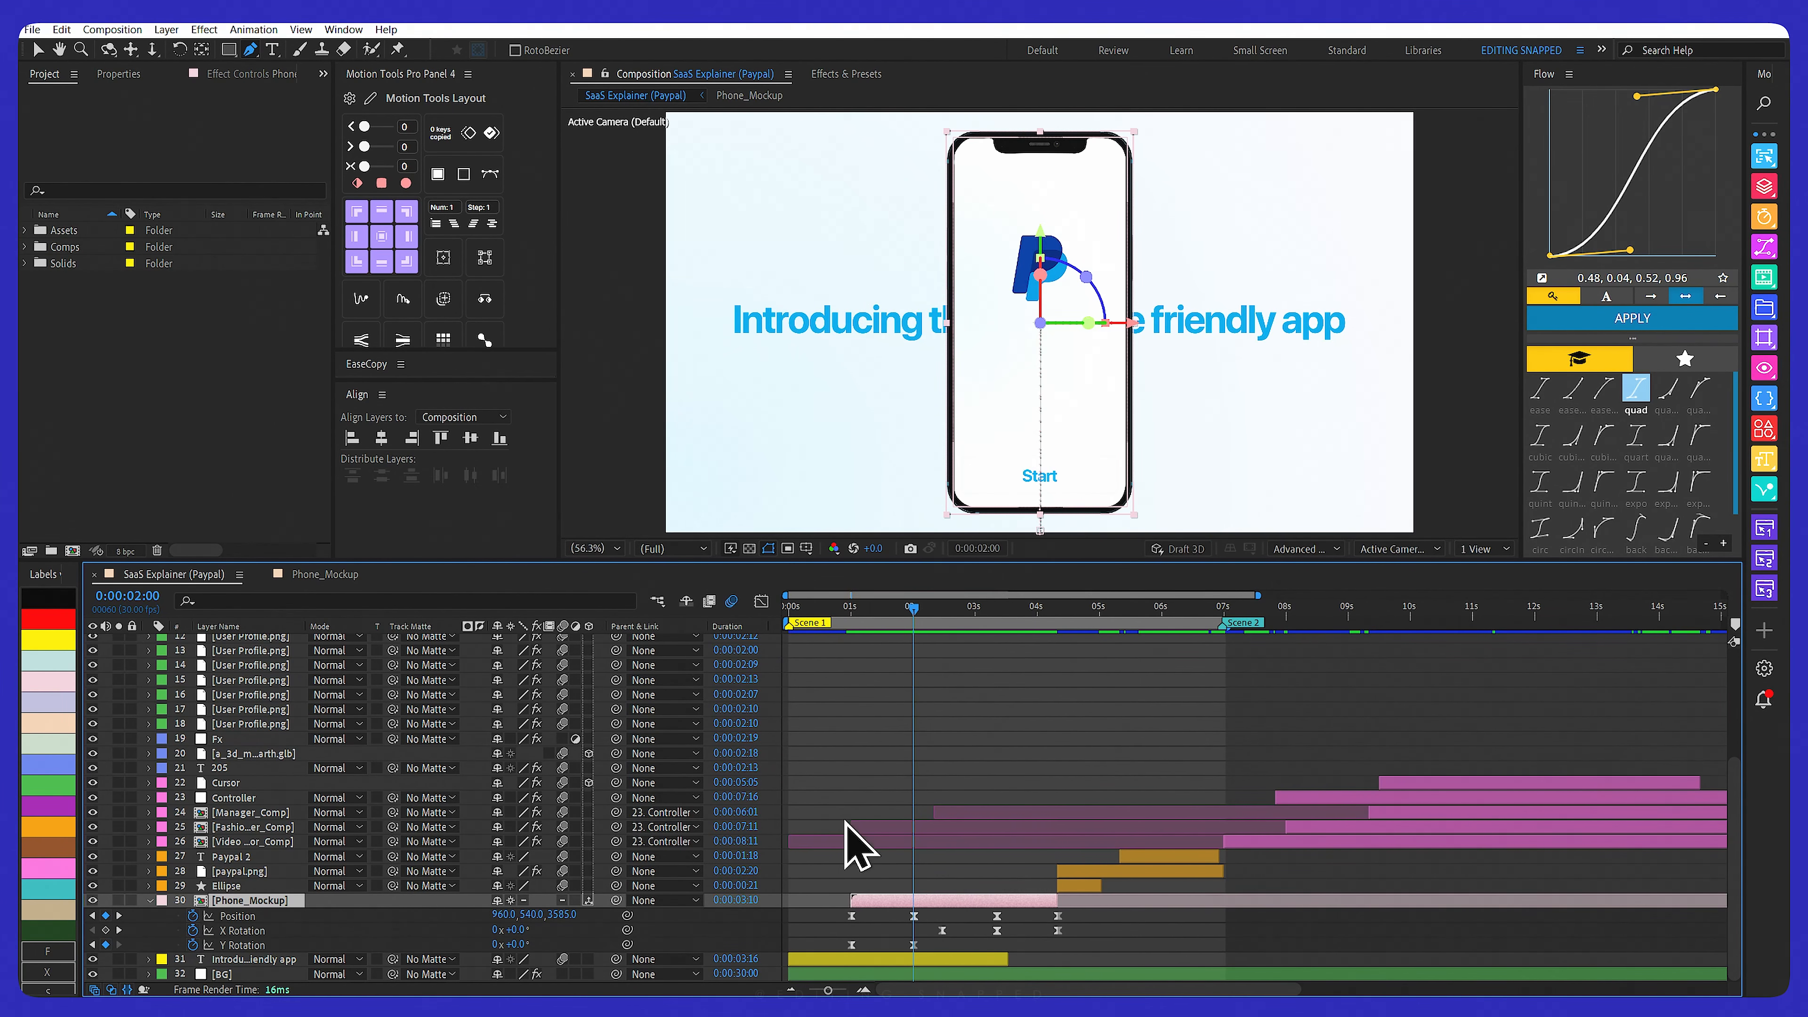
pyautogui.click(851, 611)
pyautogui.click(914, 611)
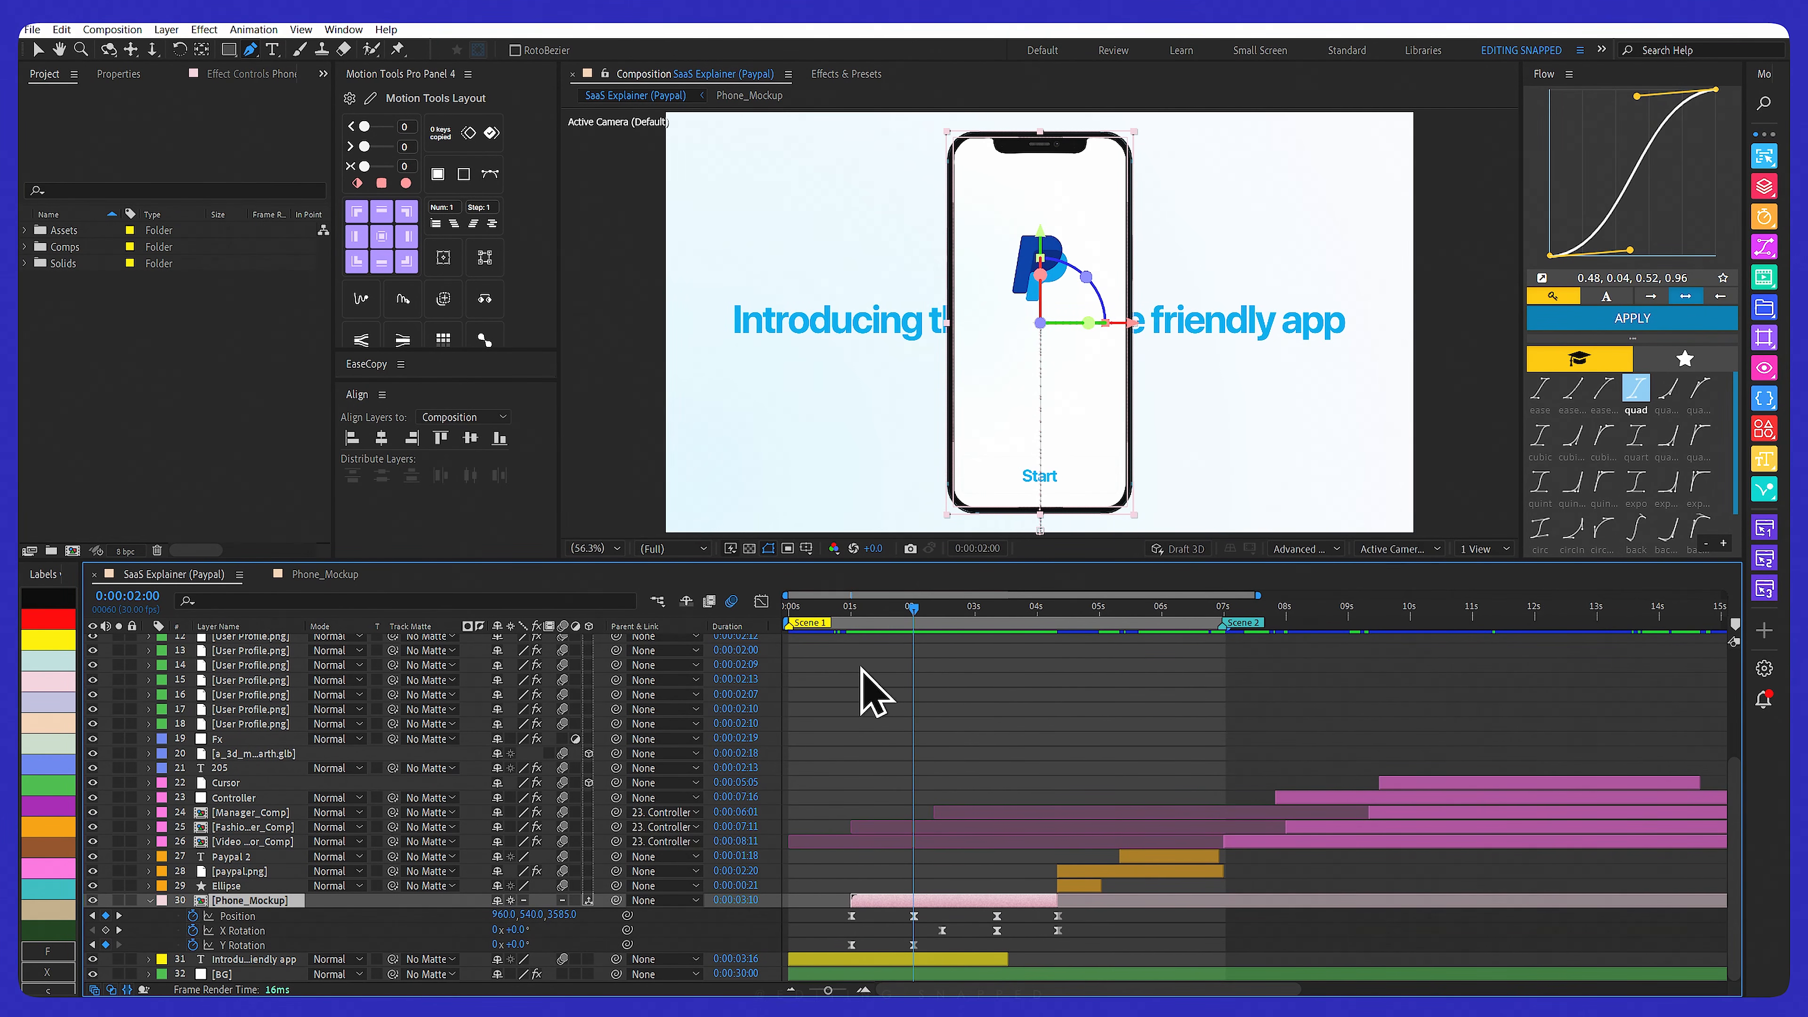
pyautogui.moveTo(913, 611)
pyautogui.mouseDown()
pyautogui.moveTo(895, 644)
pyautogui.moveTo(852, 625)
pyautogui.moveTo(913, 631)
pyautogui.mouseUp()
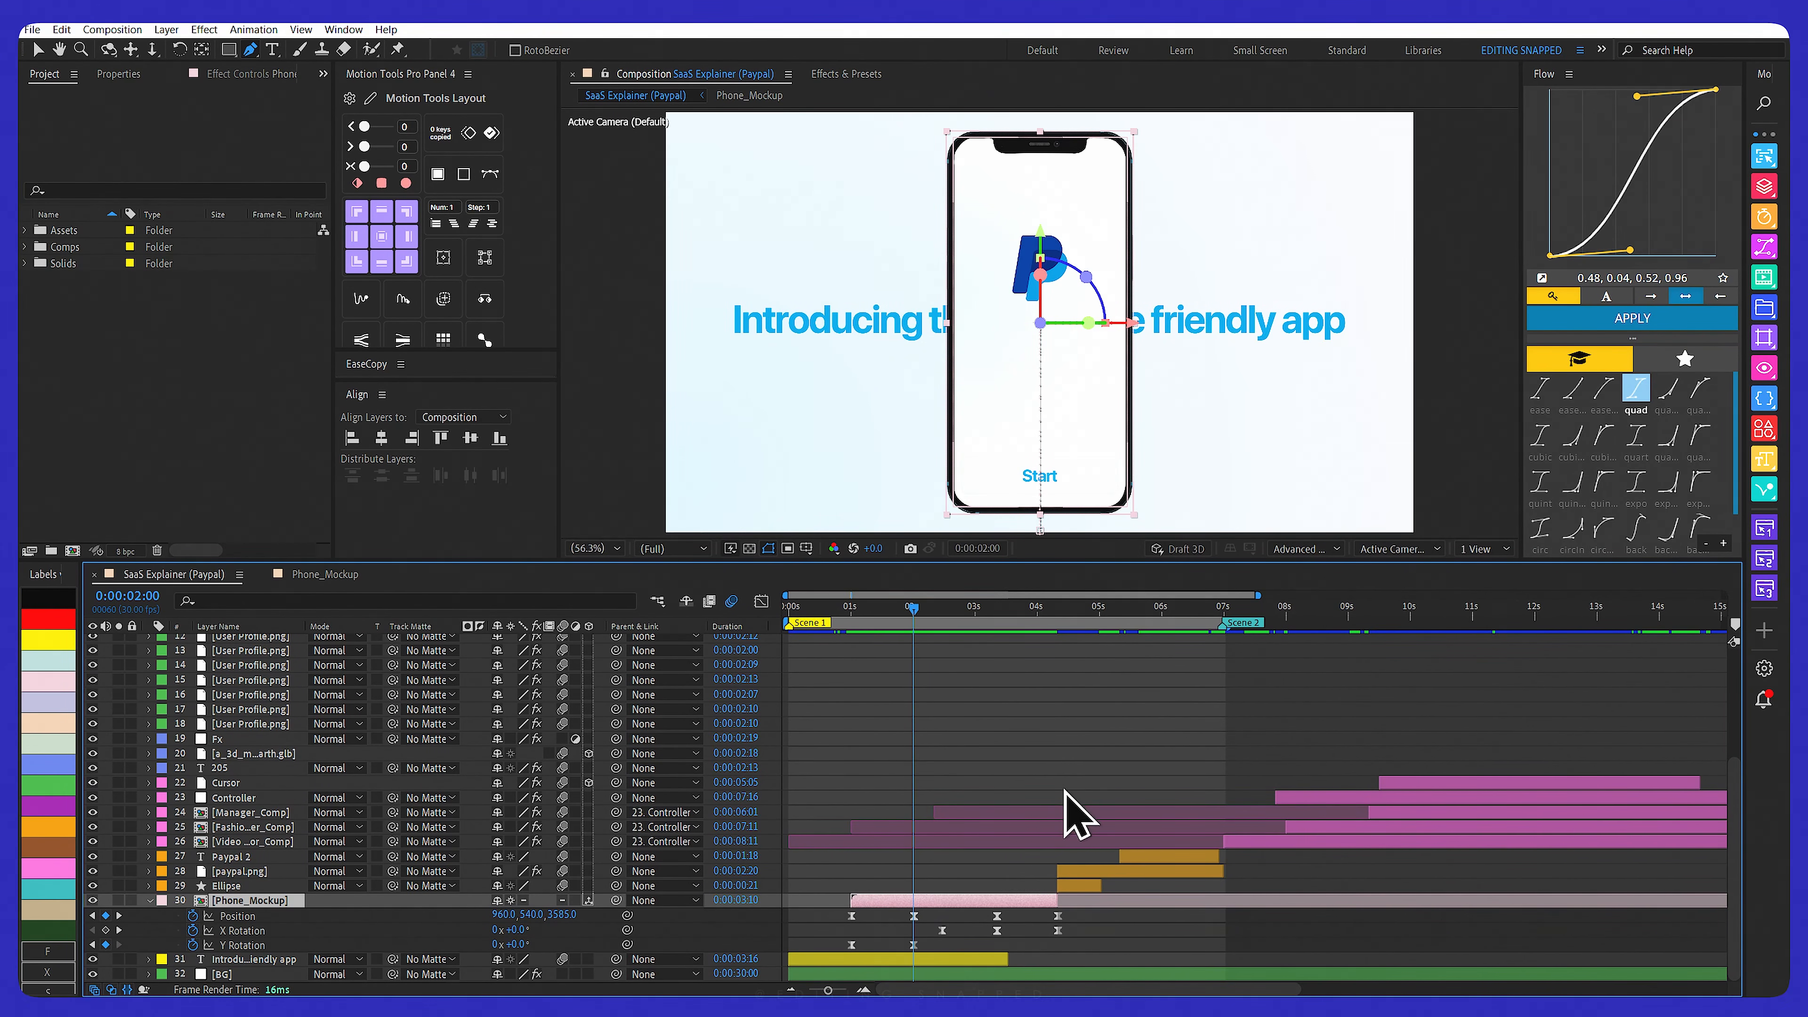
# Inspect Phone_Mockup's Position and X Rotation values along the keyframes at 0:00:02:14, 0:00:03:10 and 0:00:04:10
pyautogui.moveTo(868, 615); pyautogui.dragTo(941, 612)
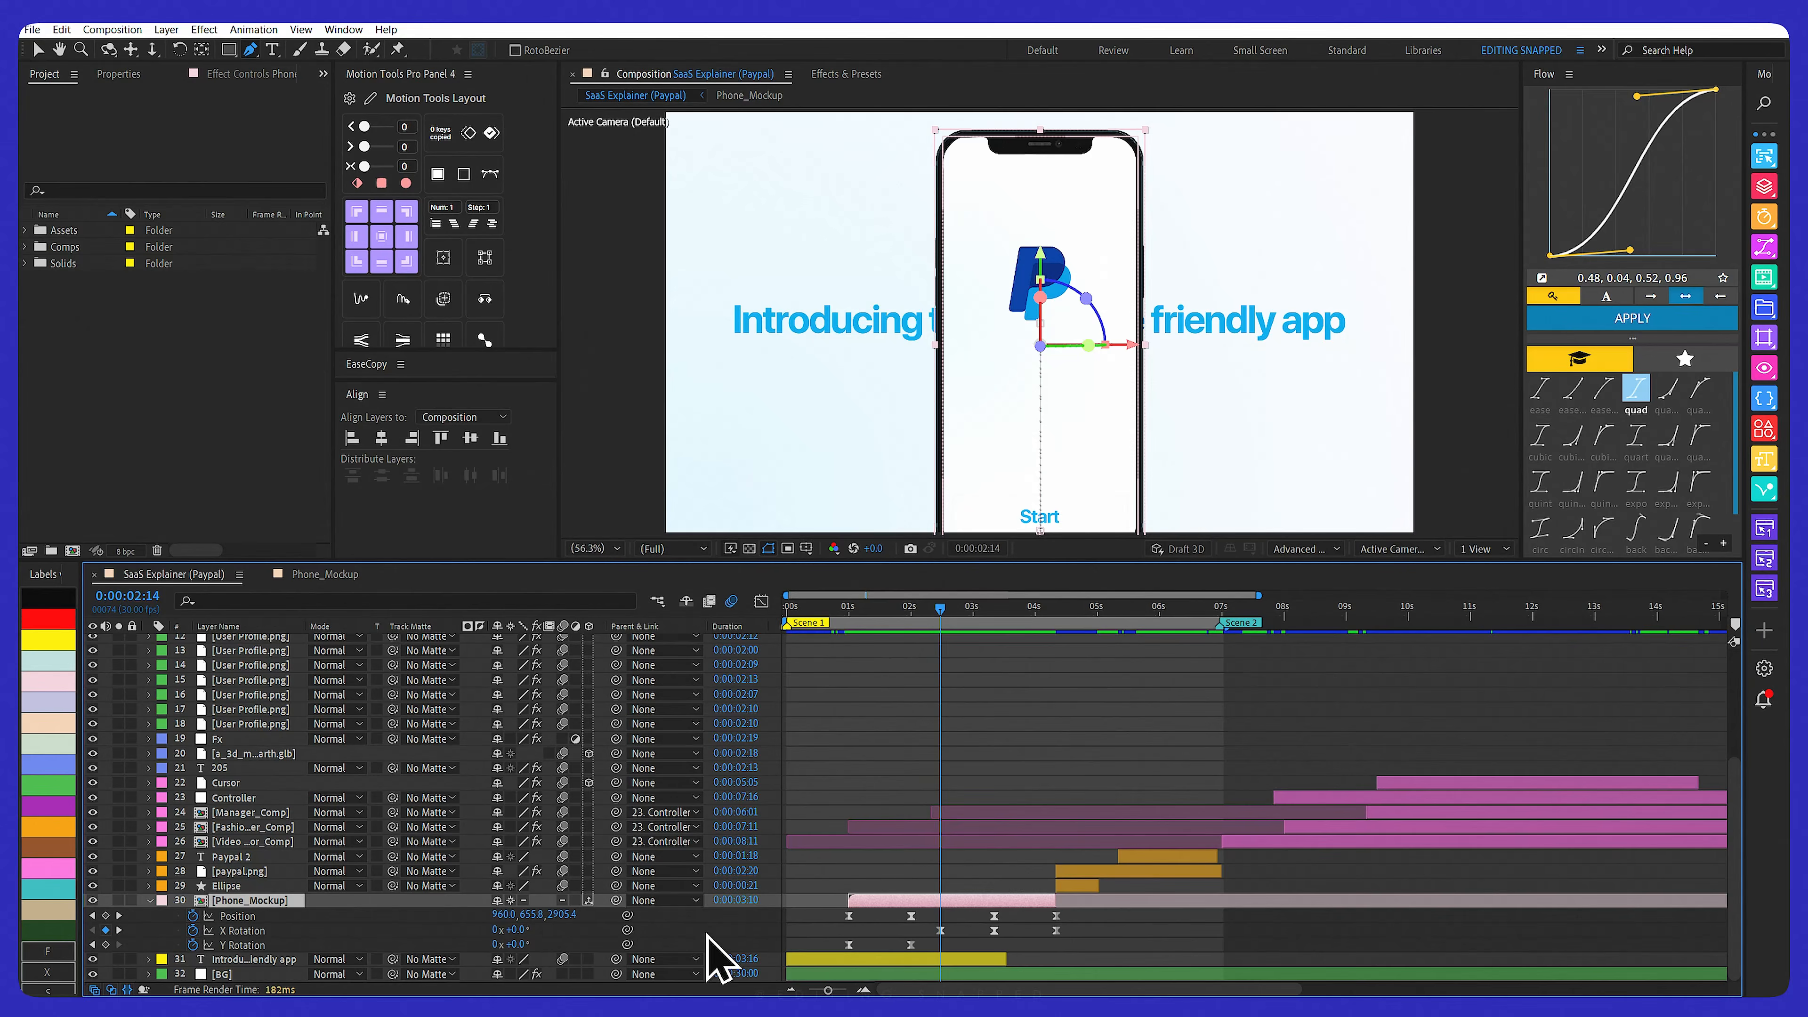
pyautogui.click(995, 614)
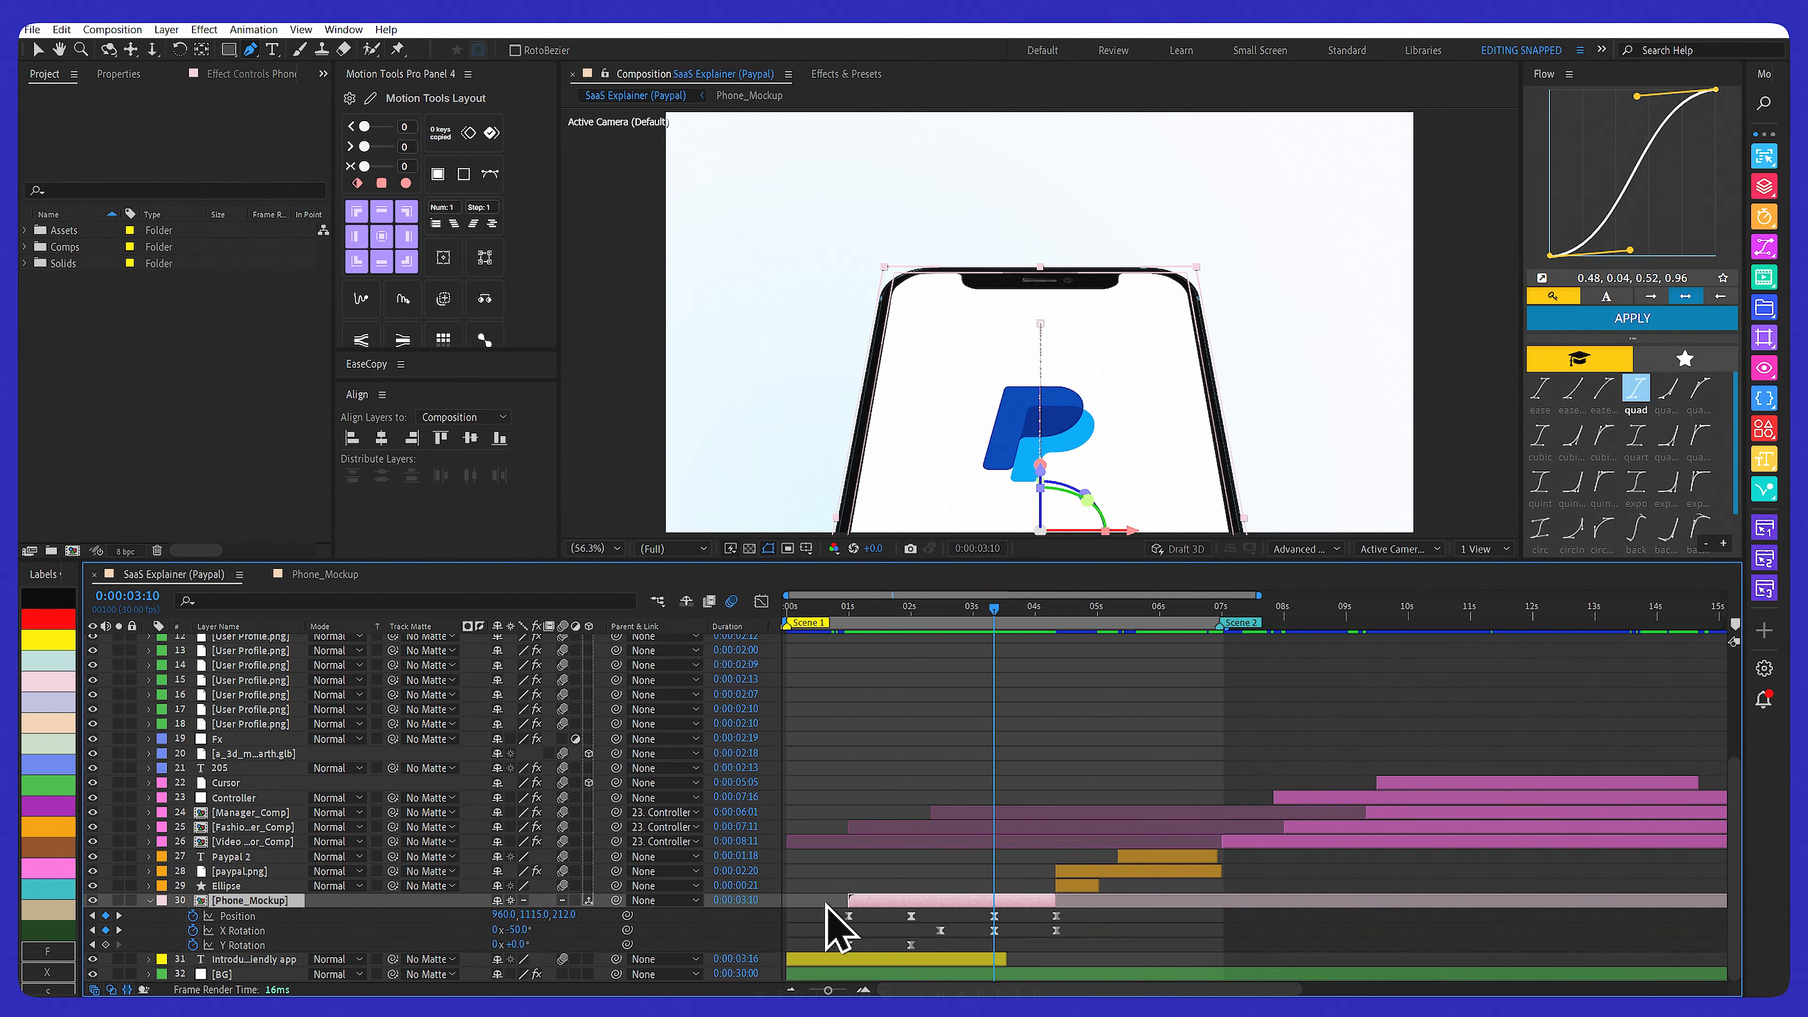
pyautogui.moveTo(994, 614); pyautogui.dragTo(1057, 634)
pyautogui.click(998, 633)
pyautogui.moveTo(1012, 622); pyautogui.dragTo(1059, 618)
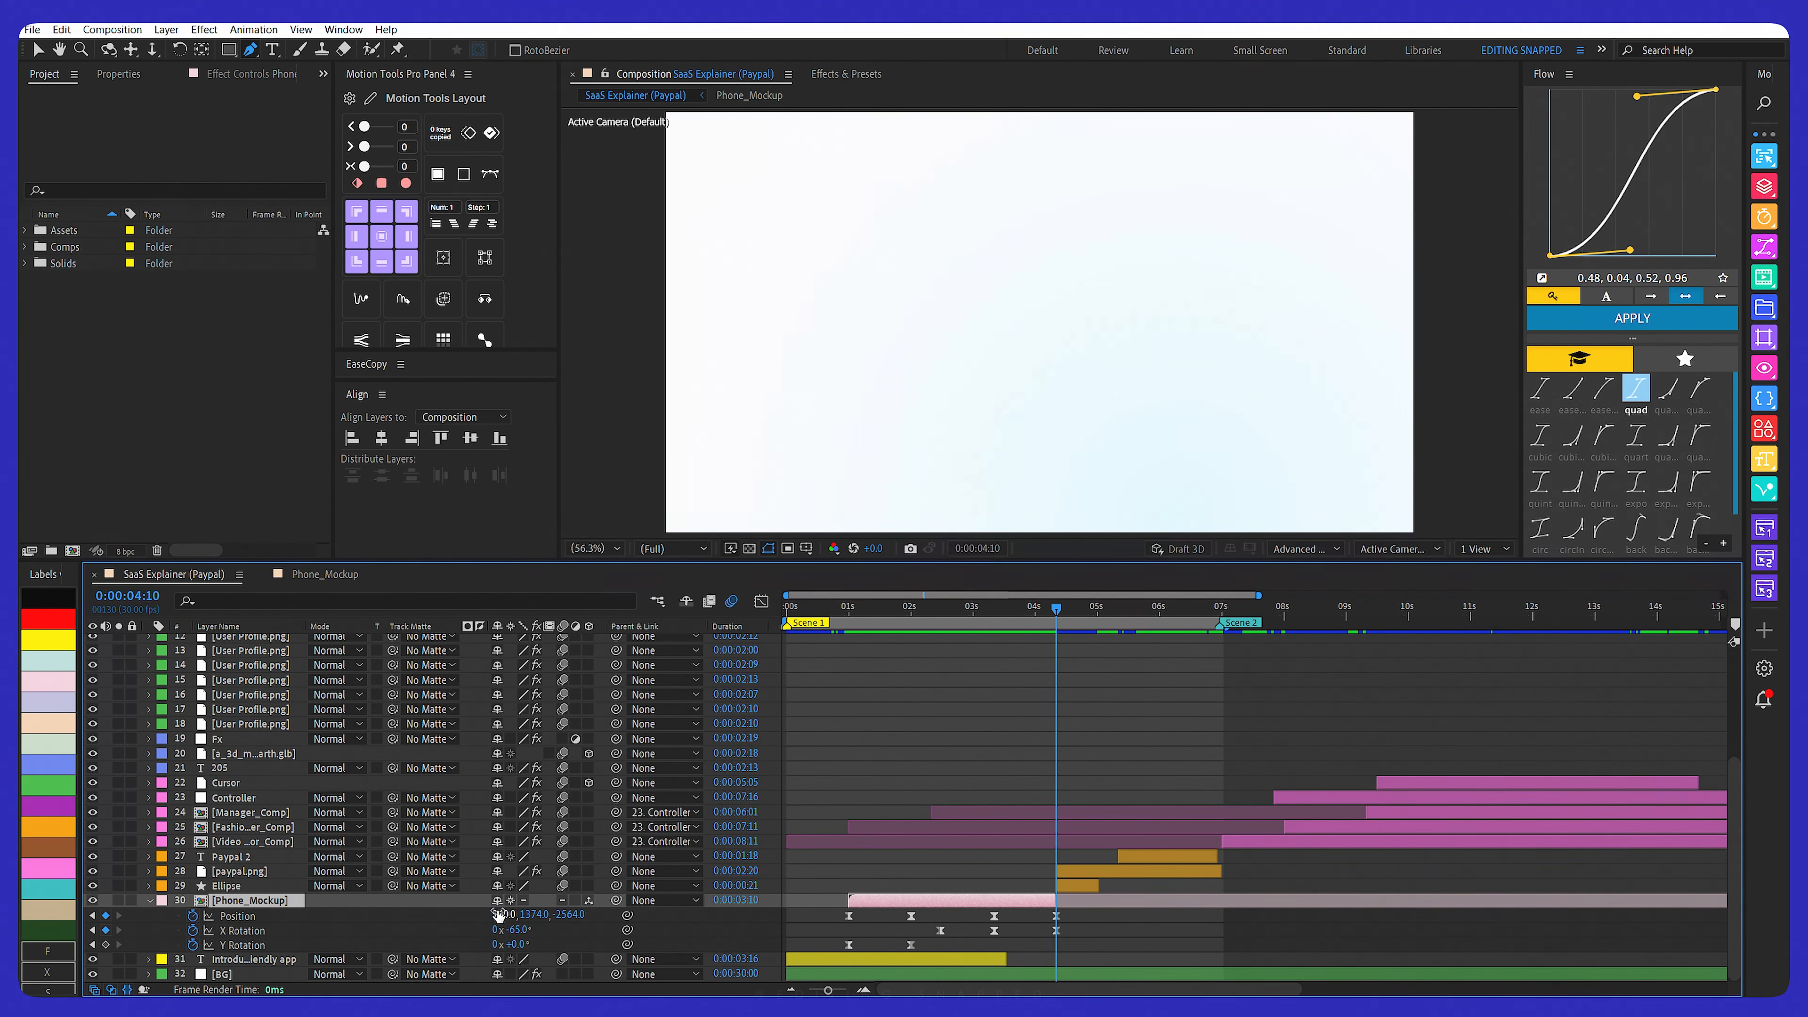
# Preview the phone animation from 0:00:00:21 and return the playhead to the X Rotation keyframe at 0:00:02:14
pyautogui.moveTo(989, 621); pyautogui.dragTo(833, 680)
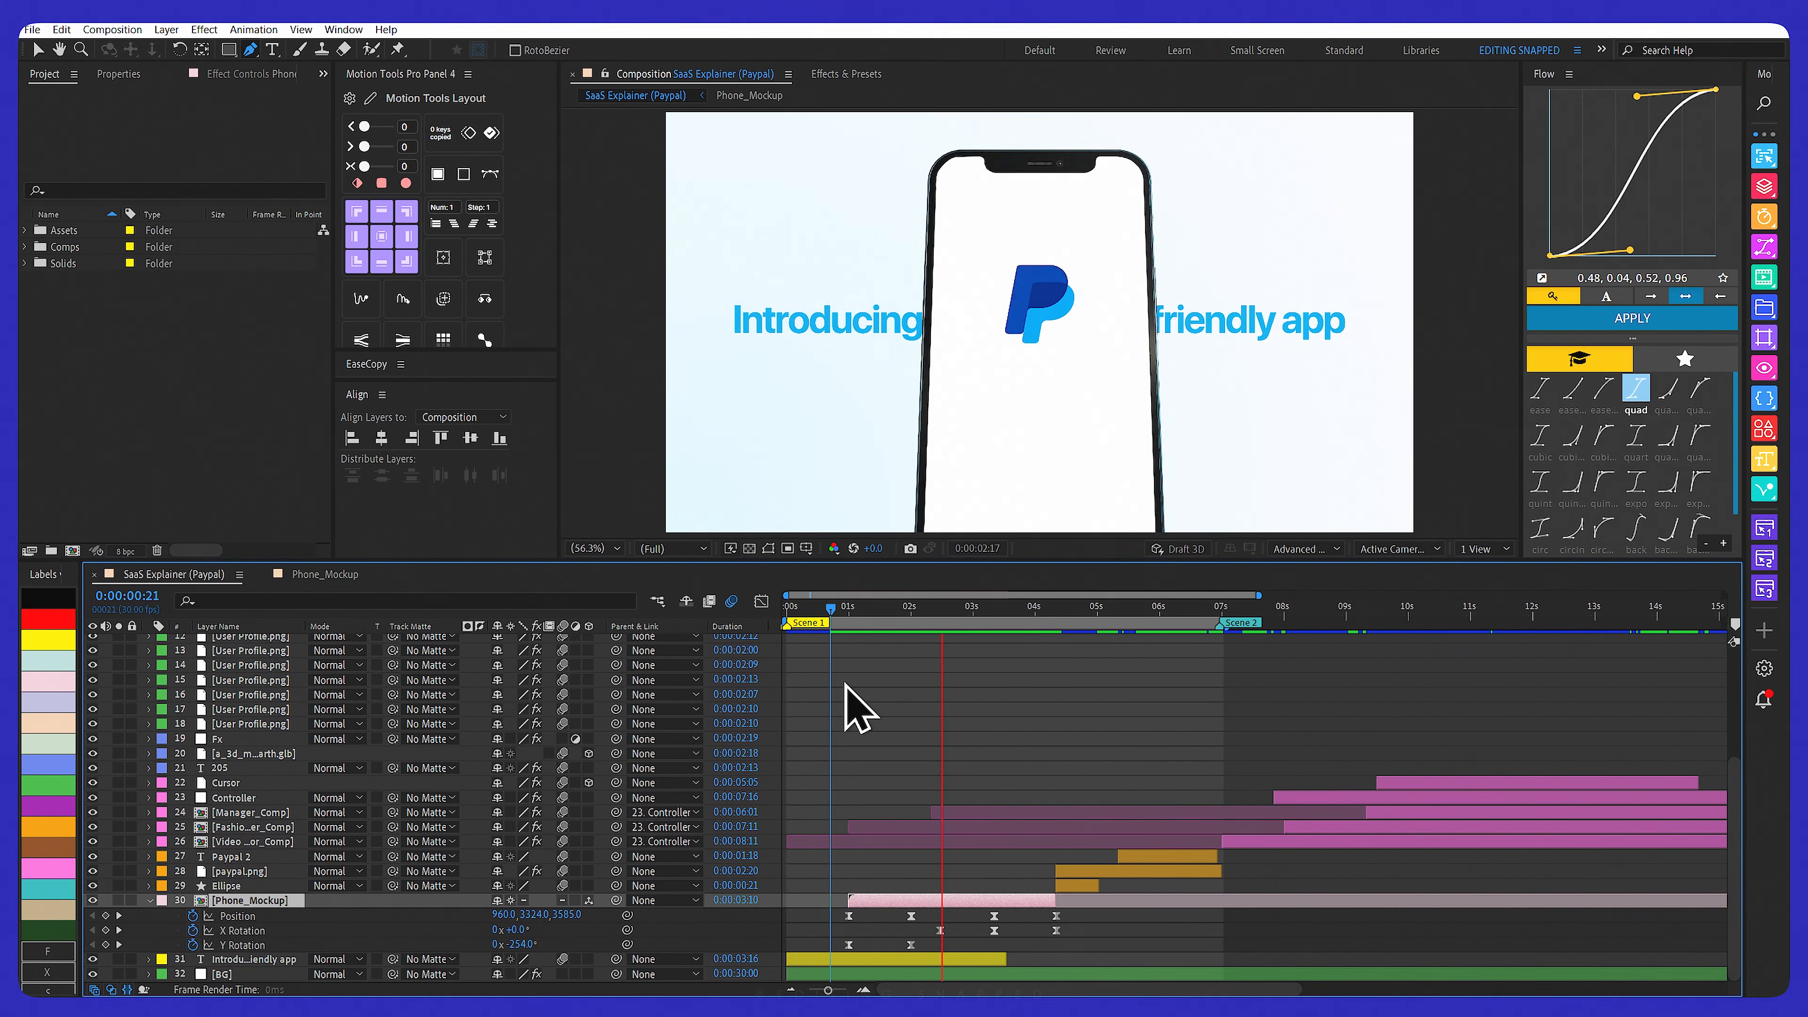
pyautogui.moveTo(936, 617)
pyautogui.mouseDown()
pyautogui.moveTo(908, 614)
pyautogui.moveTo(1079, 617)
pyautogui.moveTo(936, 634)
pyautogui.moveTo(932, 614)
pyautogui.moveTo(998, 611)
pyautogui.moveTo(1005, 634)
pyautogui.moveTo(957, 632)
pyautogui.mouseUp()
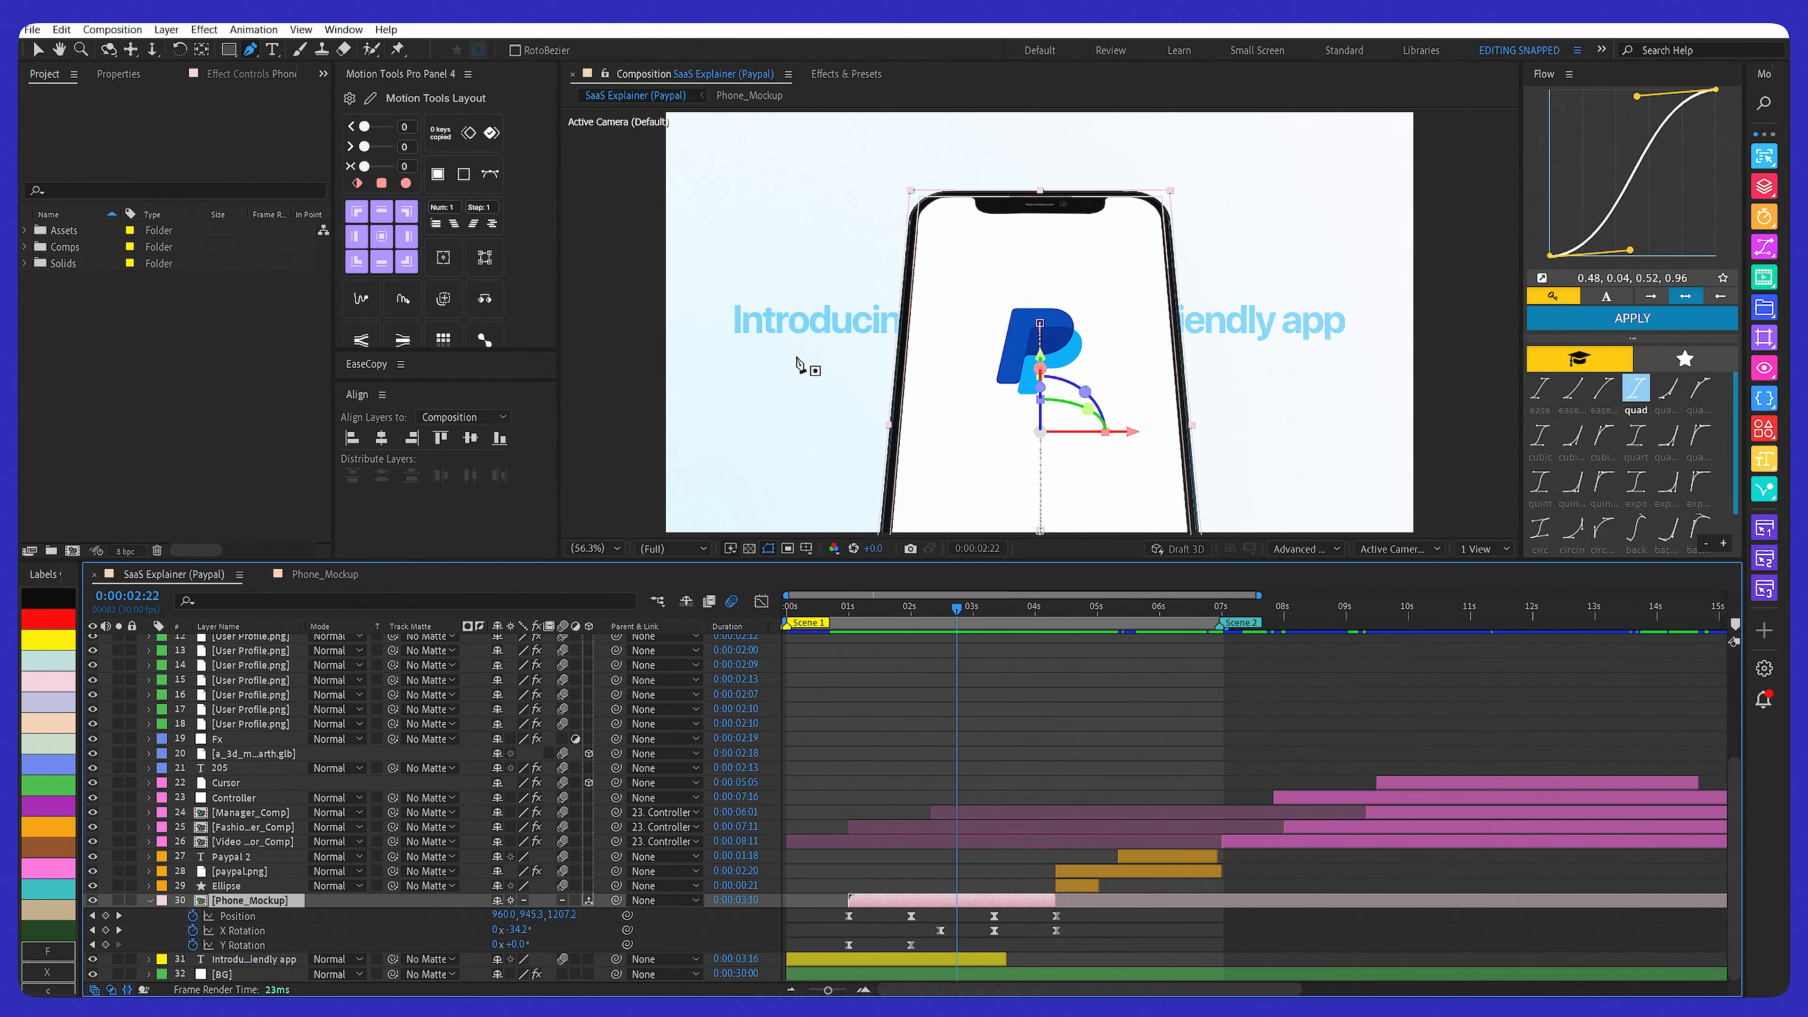
pyautogui.press('j')
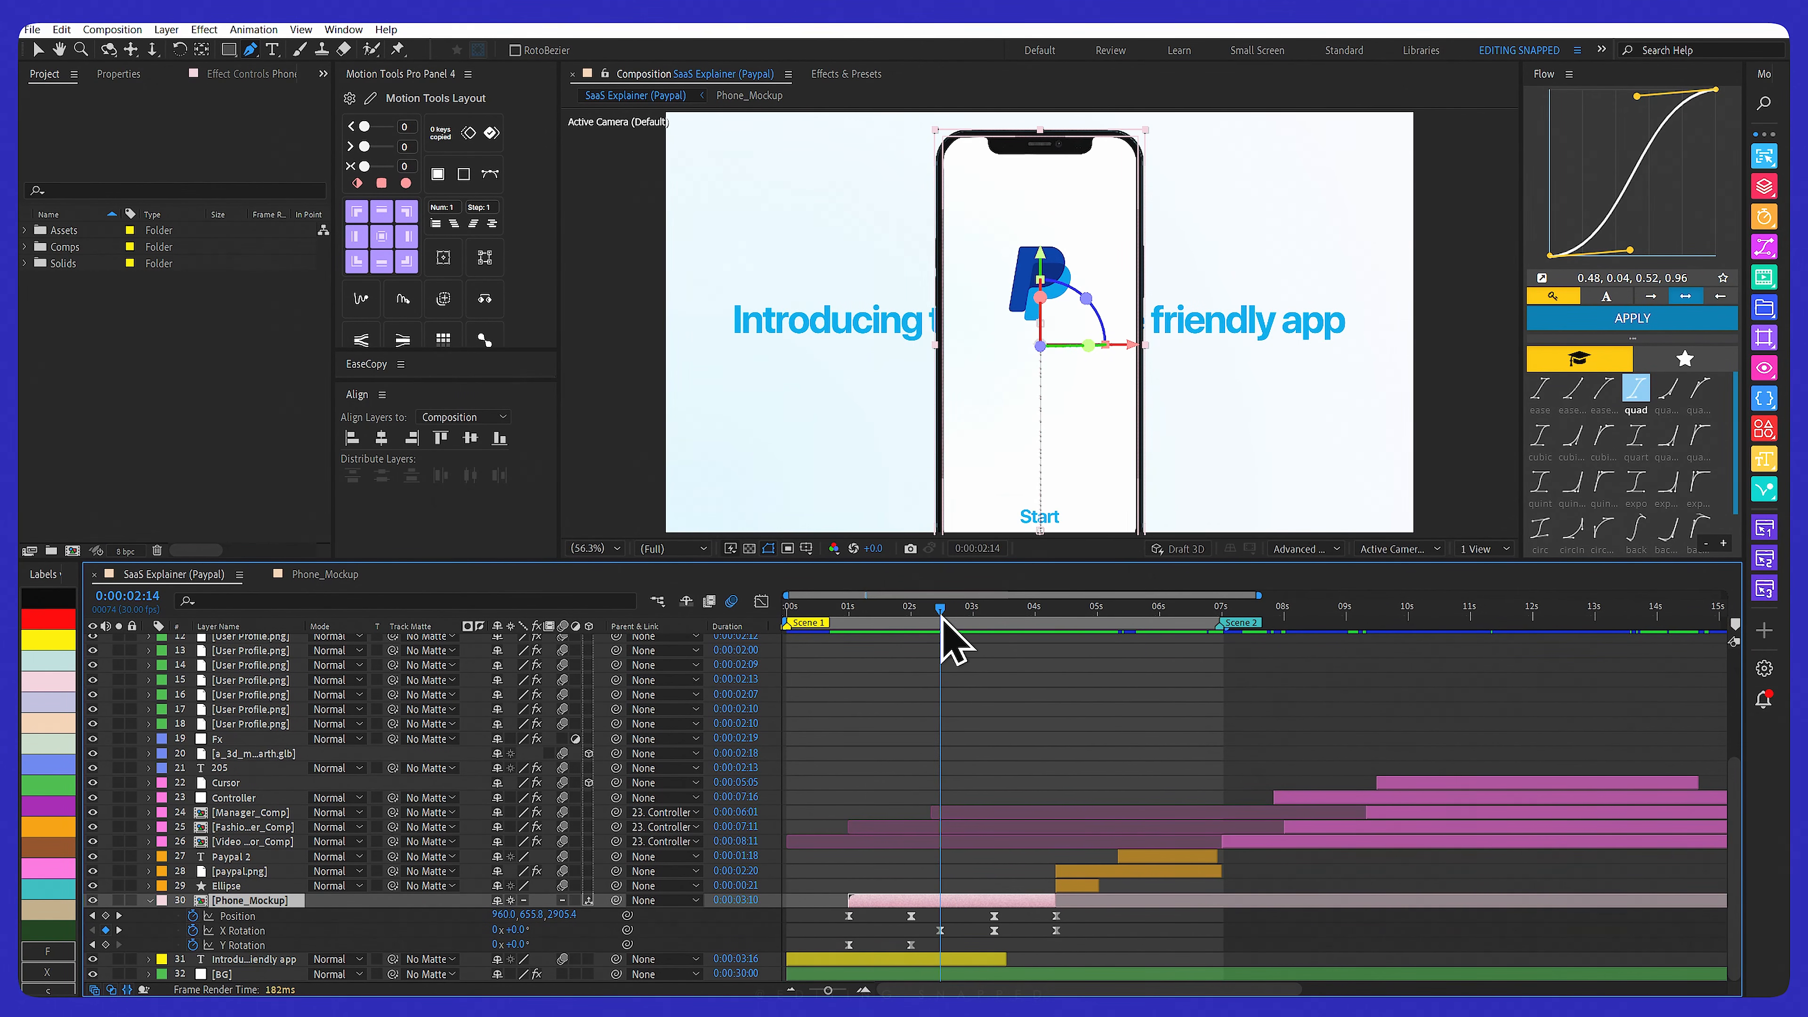
# Reveal the intro text layer's keyframes, including its Opacity, alongside those of Phone_Mockup
pyautogui.click(239, 959)
pyautogui.press('u')
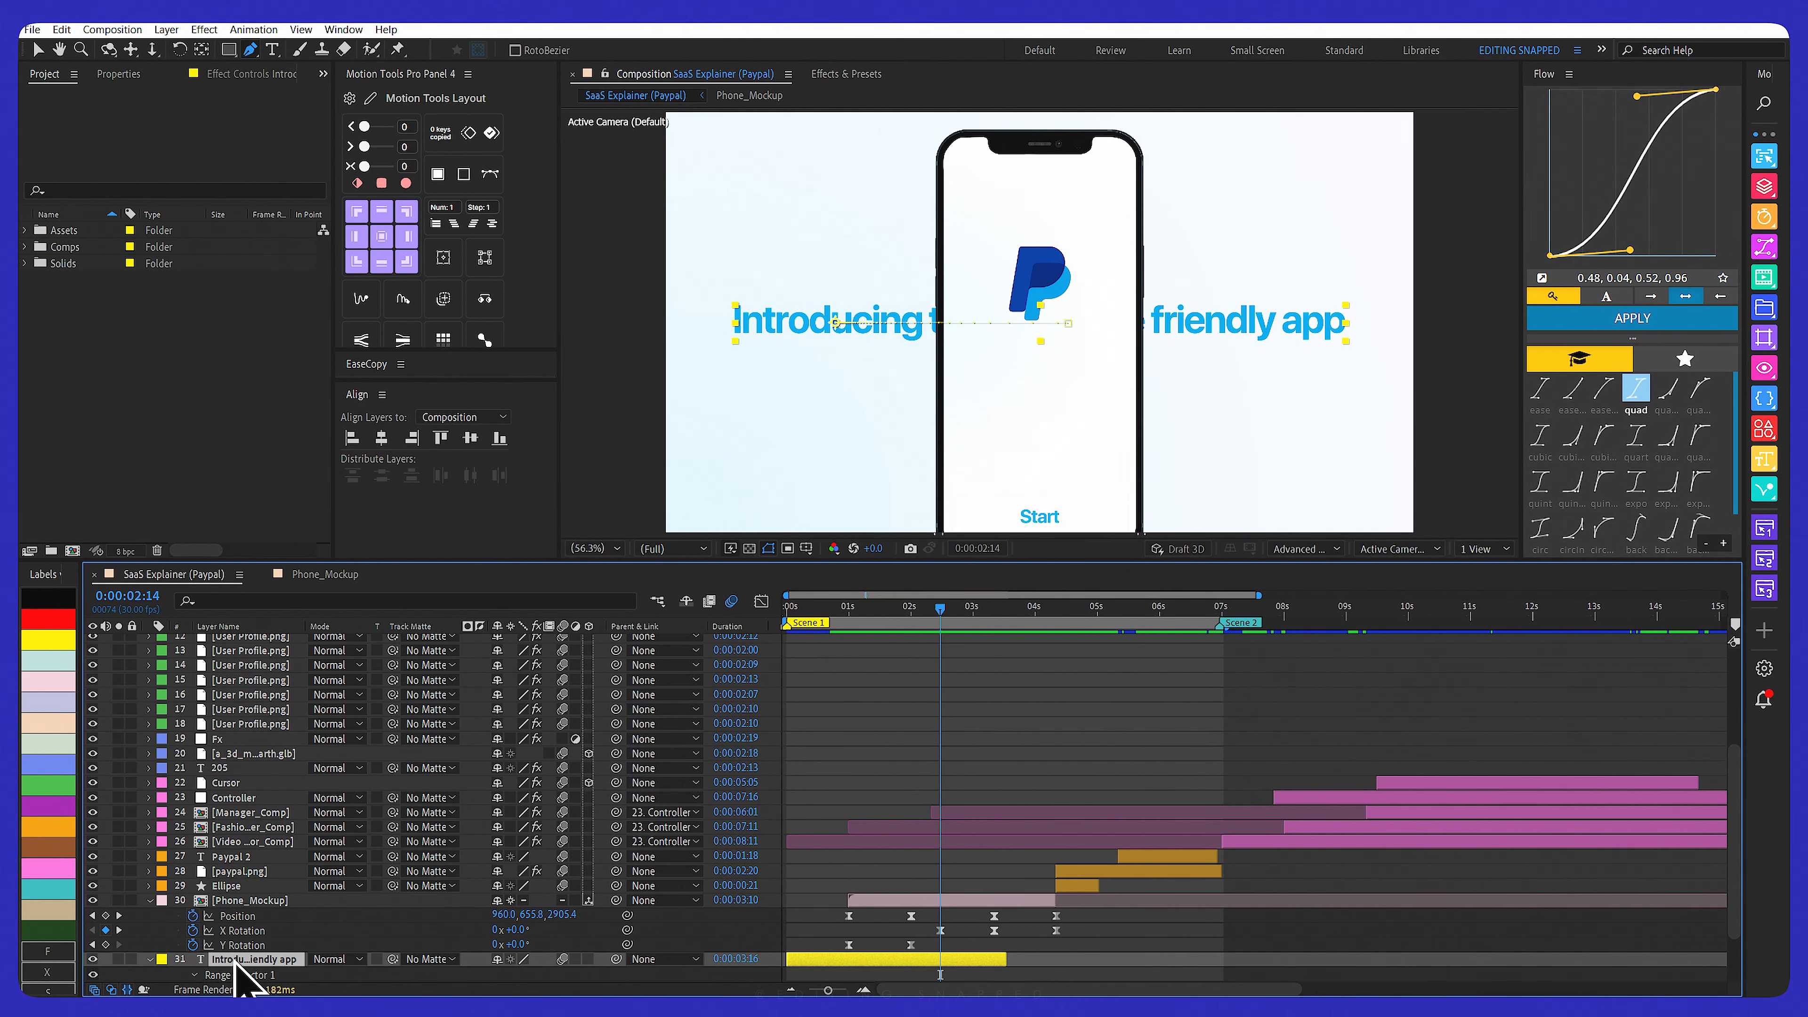
pyautogui.scroll(-3, 880, 844)
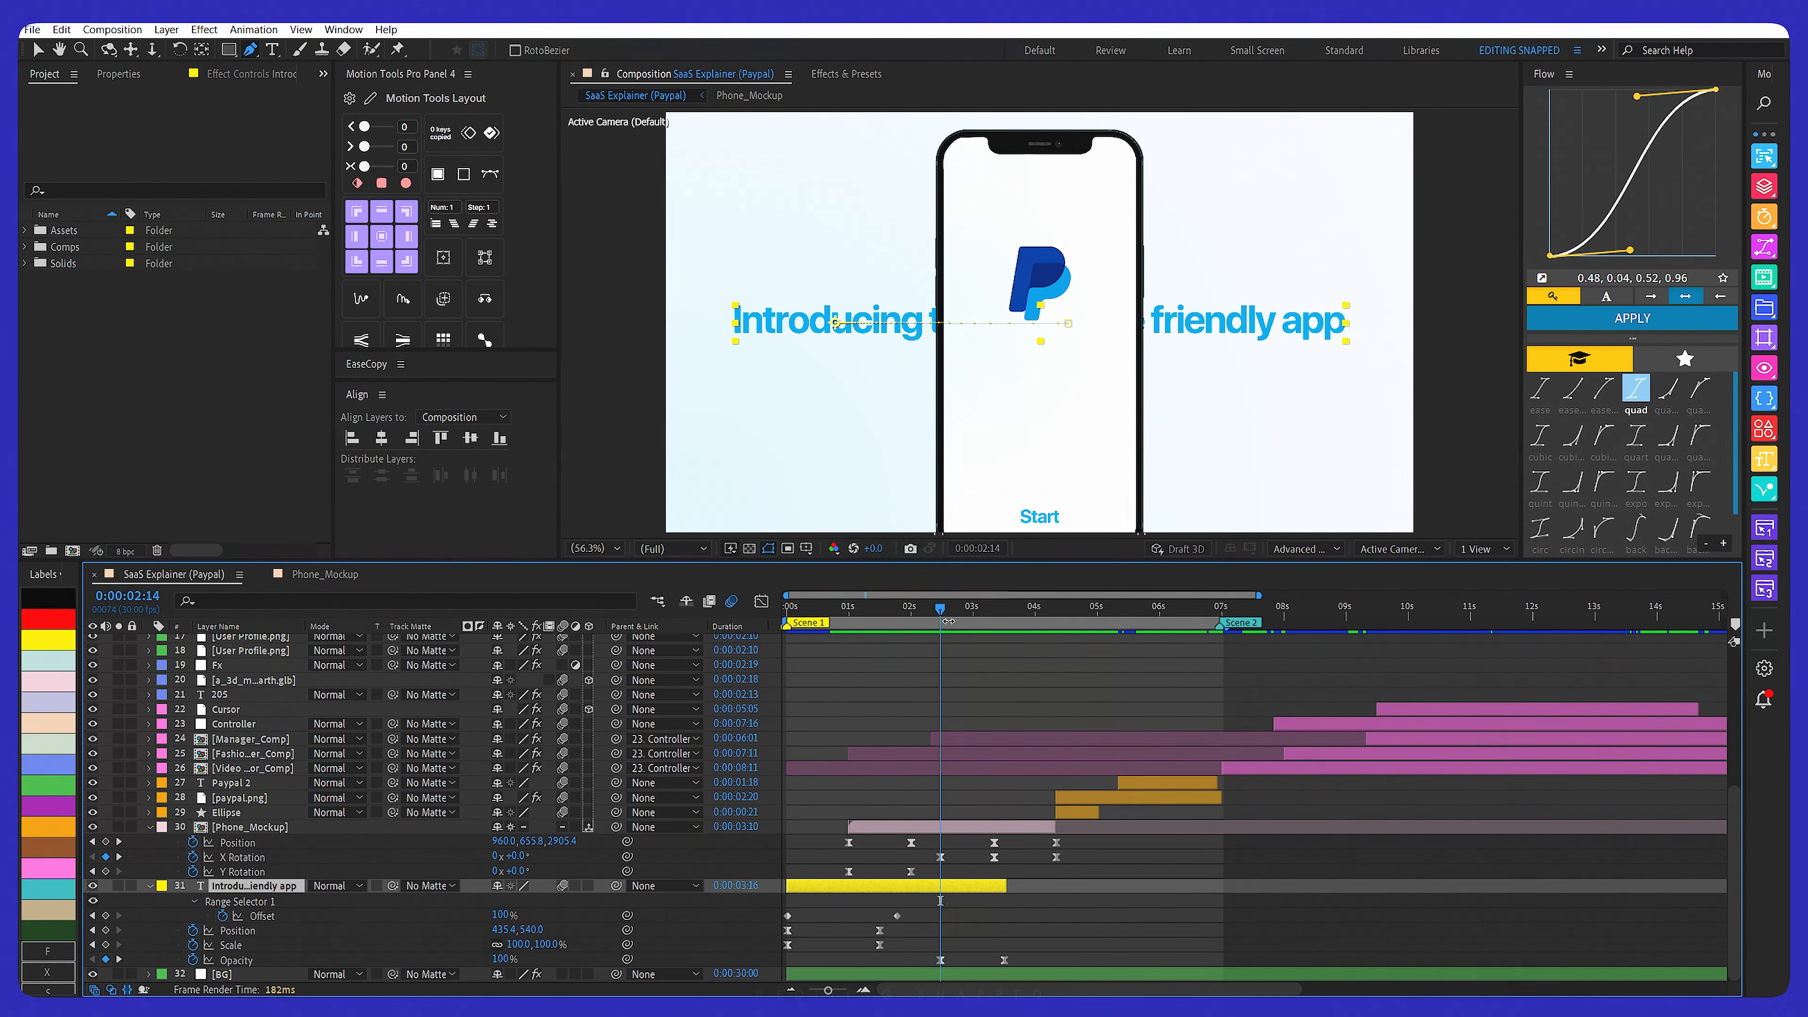
pyautogui.scroll(3, 940, 900)
# Scrub through the text's Opacity fade up to 0:00:03:15 and the phone's exit from 0:00:03:10 to 0:00:04:09
pyautogui.moveTo(957, 632)
pyautogui.mouseDown()
pyautogui.moveTo(989, 633)
pyautogui.moveTo(997, 614)
pyautogui.moveTo(1055, 637)
pyautogui.moveTo(986, 624)
pyautogui.mouseUp()
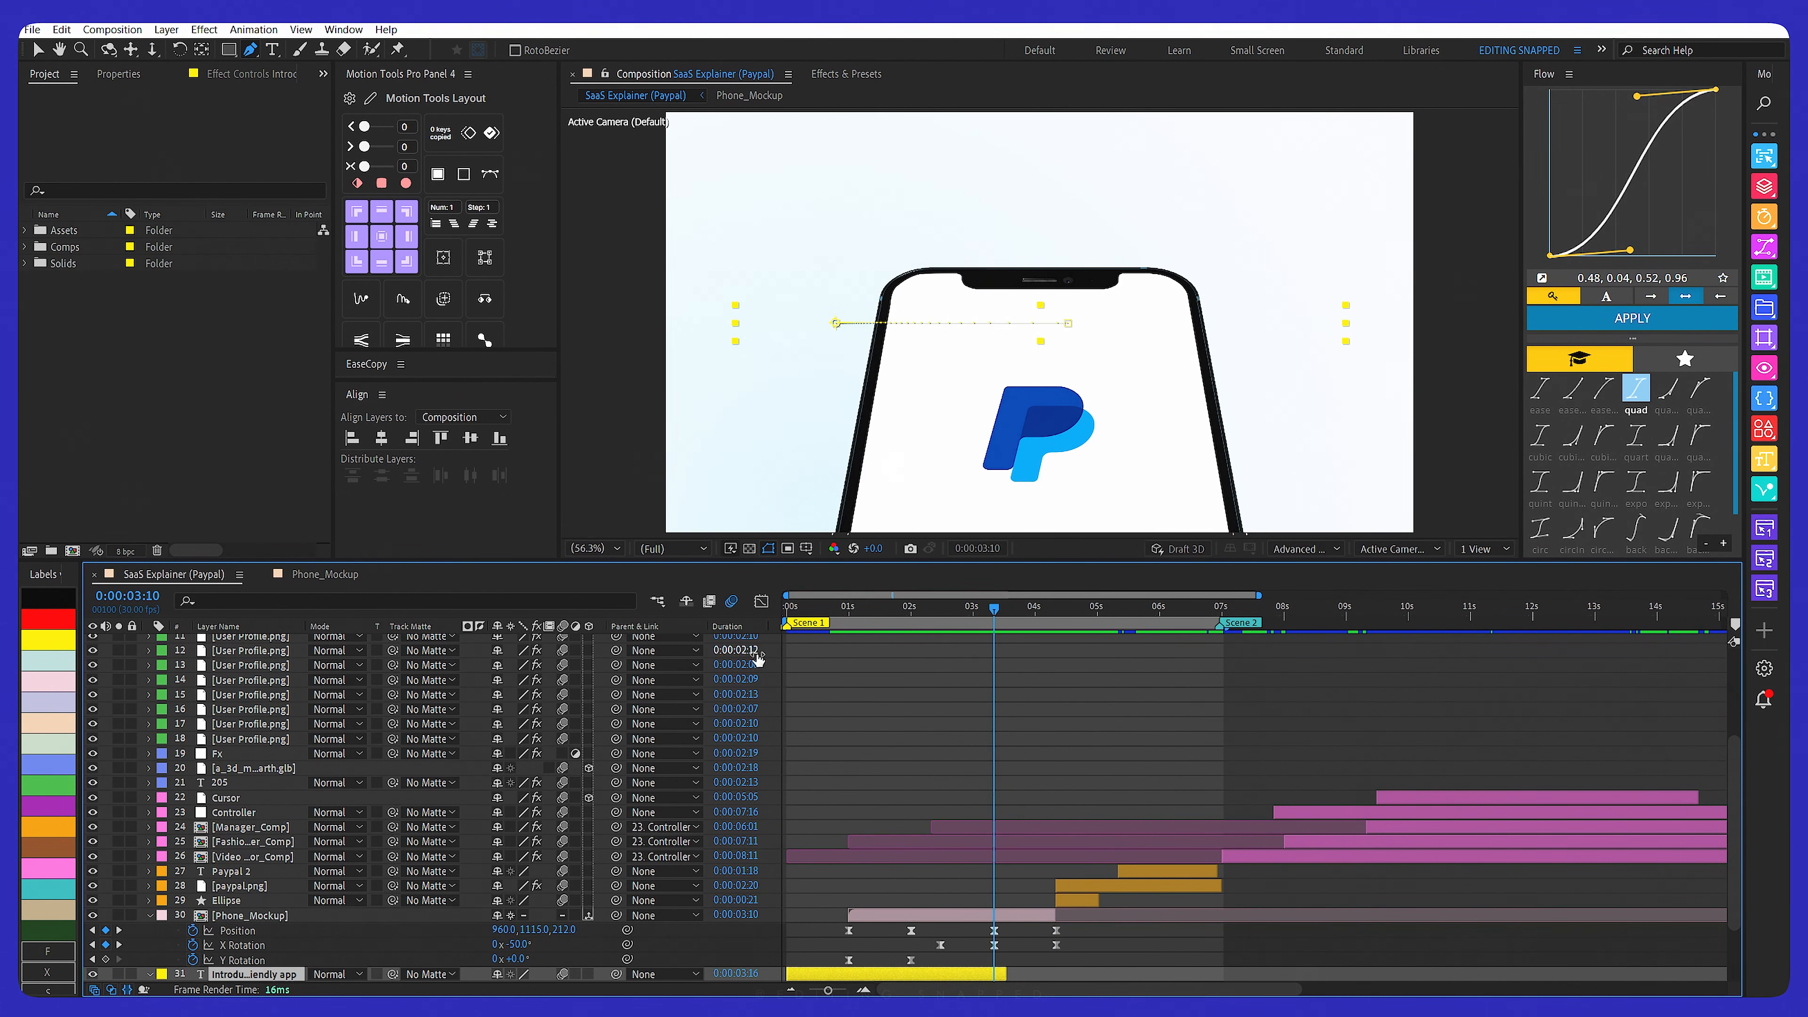
pyautogui.scroll(-3, 883, 821)
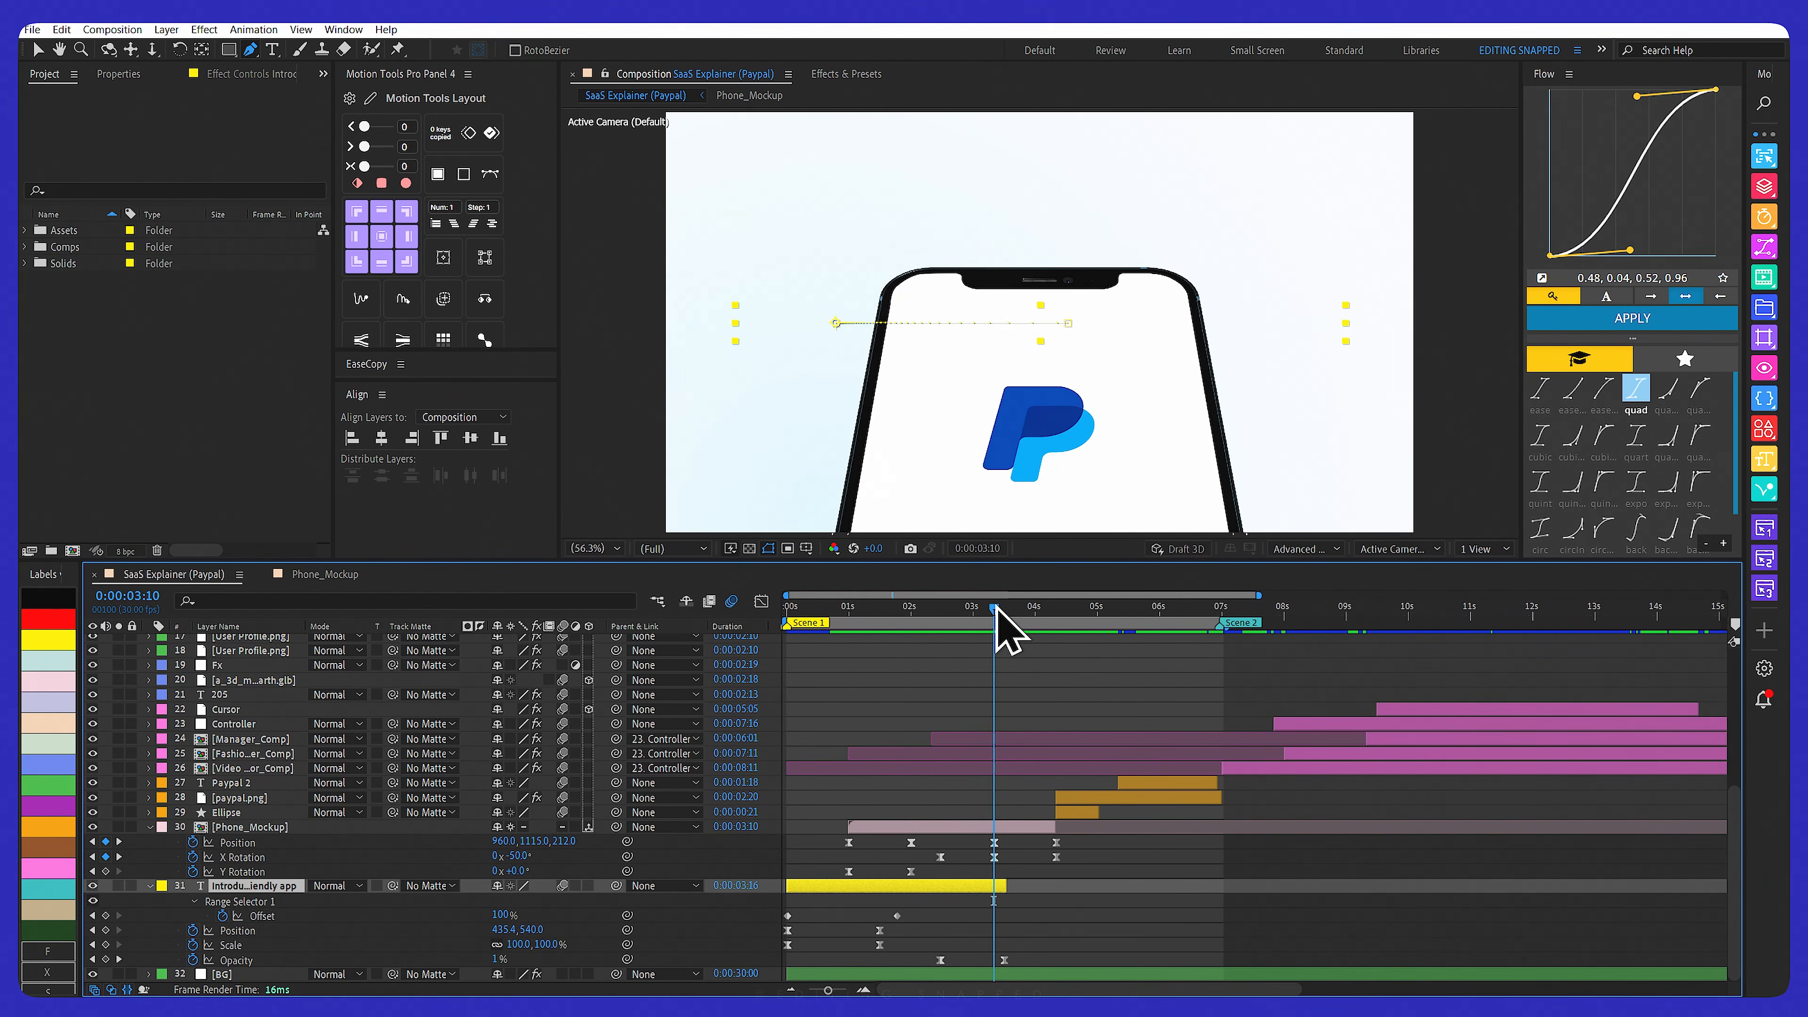
pyautogui.moveTo(996, 609); pyautogui.dragTo(1004, 611)
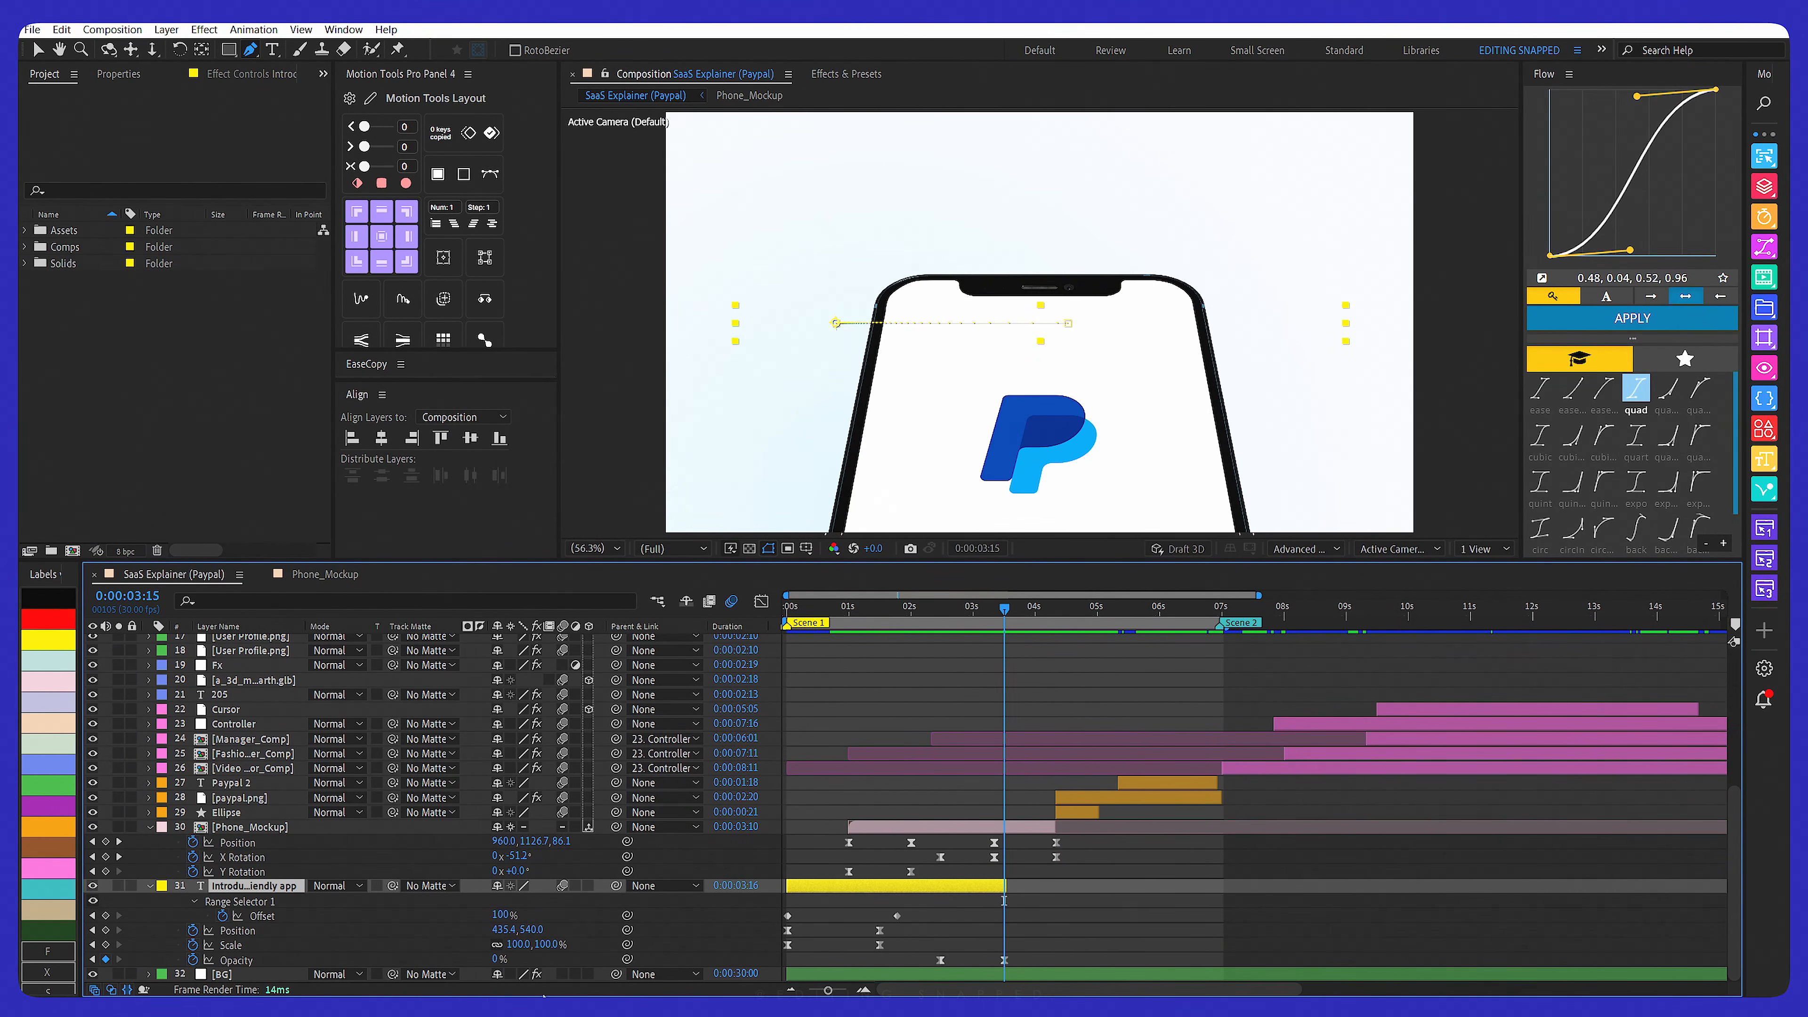
pyautogui.moveTo(953, 614); pyautogui.dragTo(991, 614)
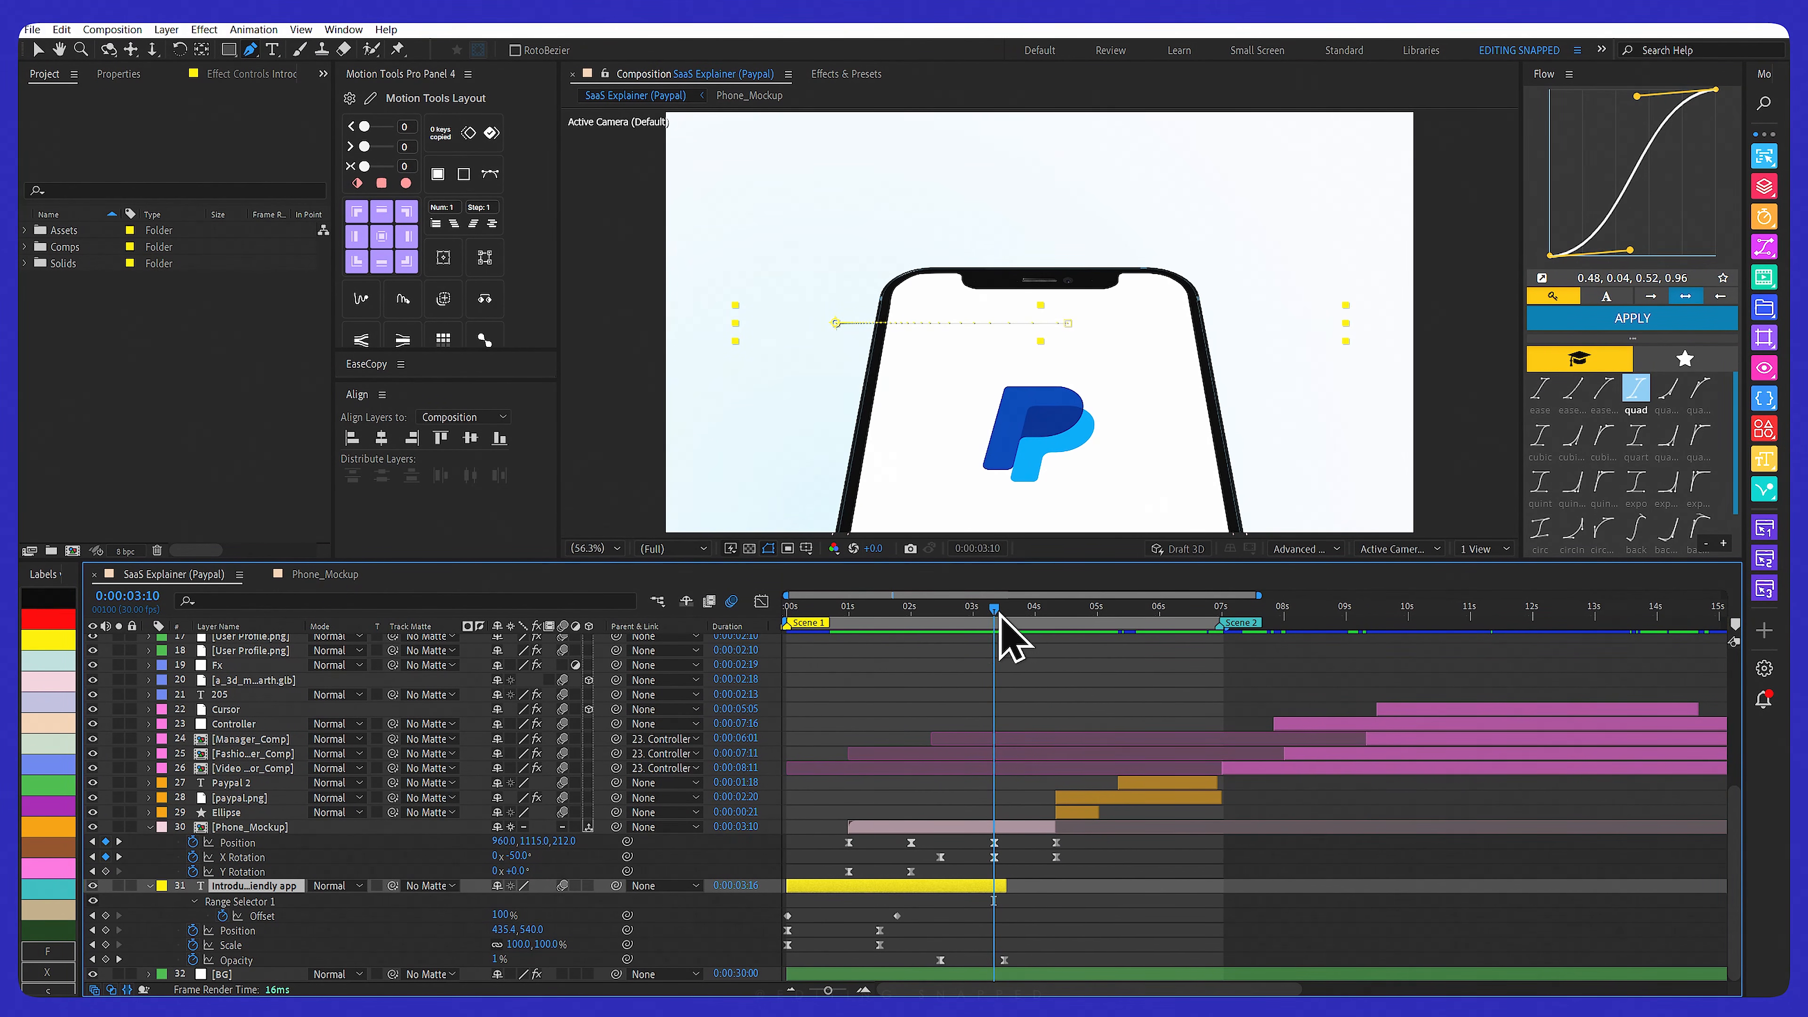
pyautogui.moveTo(996, 614); pyautogui.dragTo(1054, 617)
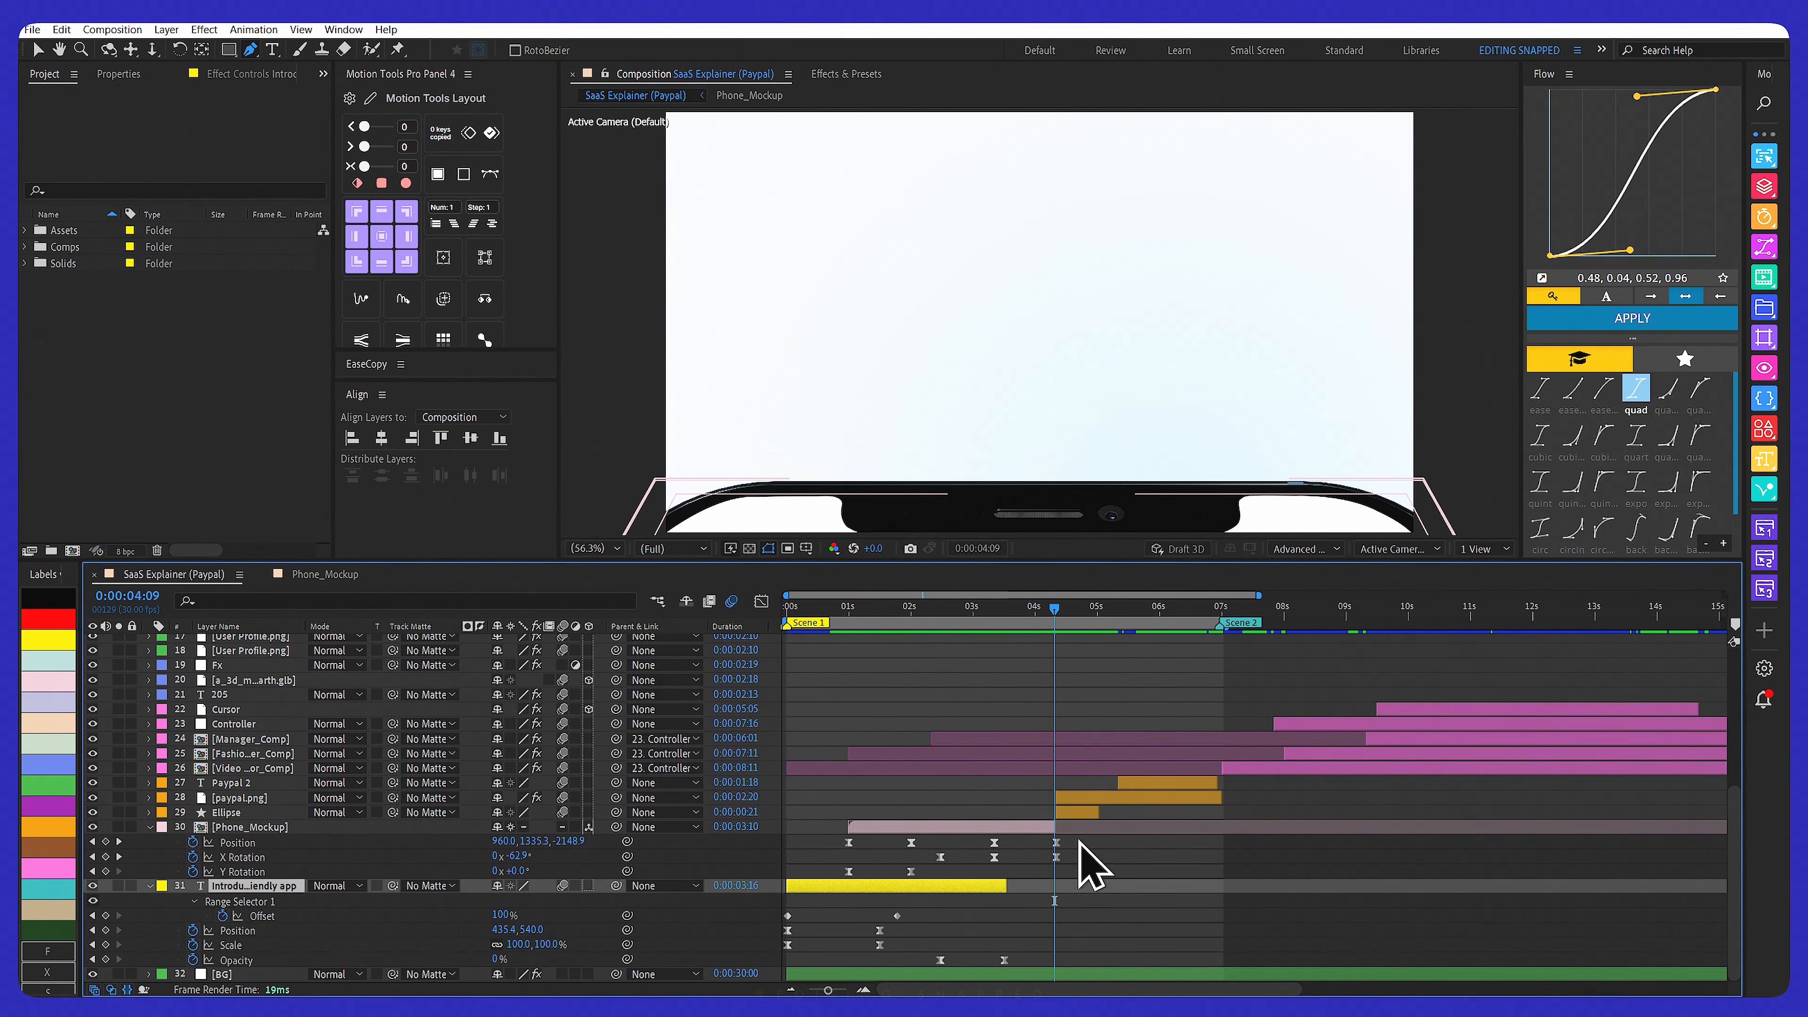
# Select Phone_Mockup's first two Position and Y Rotation keyframes and examine their speed curves in the Graph Editor
pyautogui.moveTo(1080, 842); pyautogui.dragTo(827, 939)
pyautogui.click(813, 849)
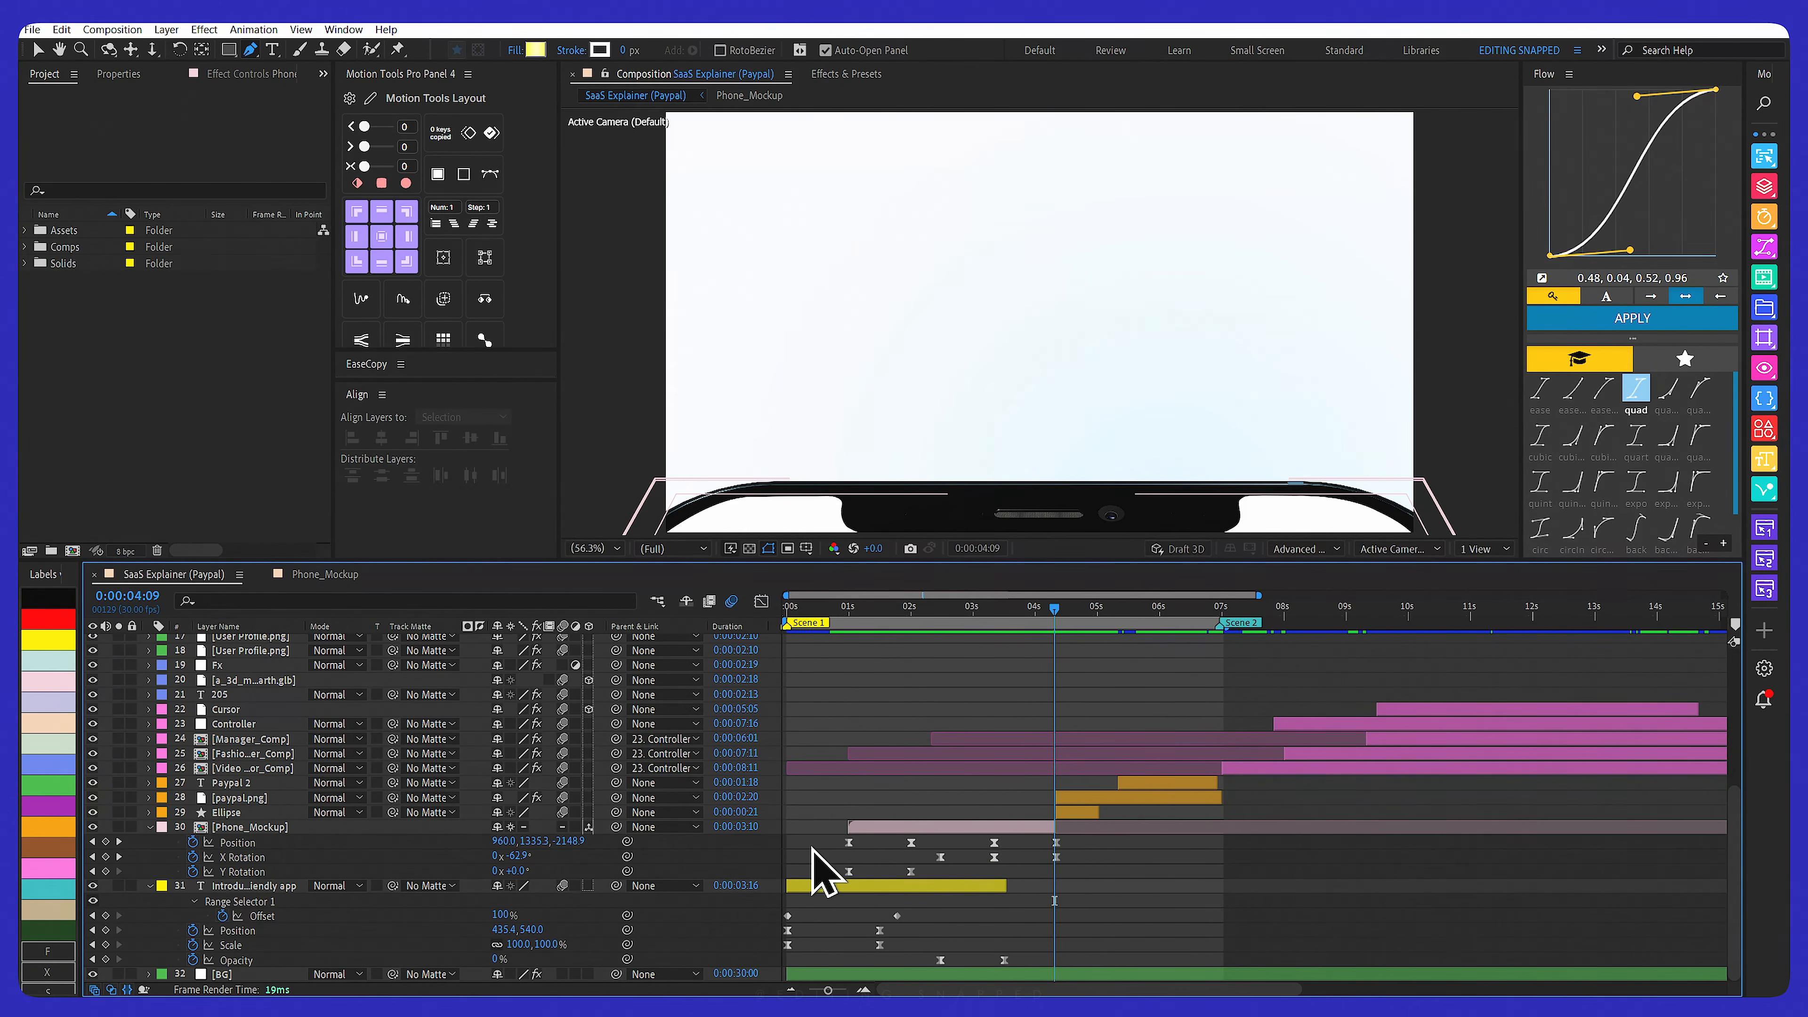
pyautogui.moveTo(826, 835); pyautogui.dragTo(915, 877)
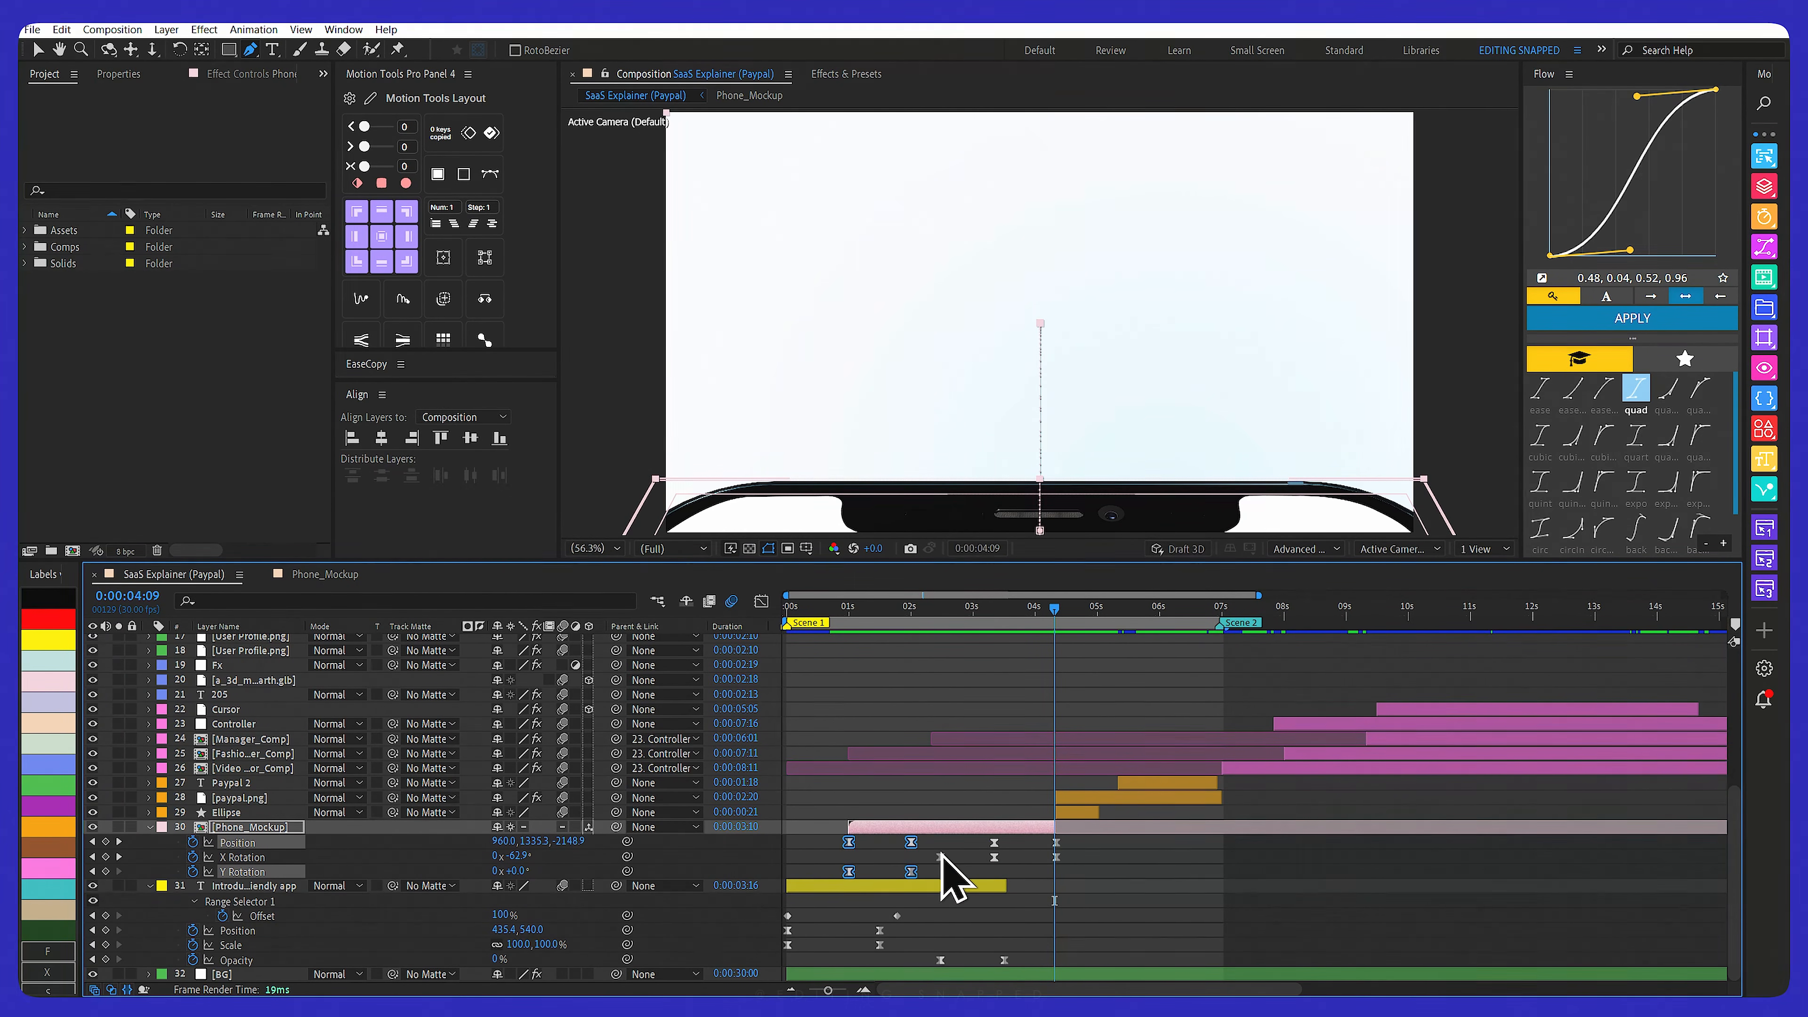
pyautogui.click(761, 602)
pyautogui.moveTo(813, 894); pyautogui.dragTo(1110, 956)
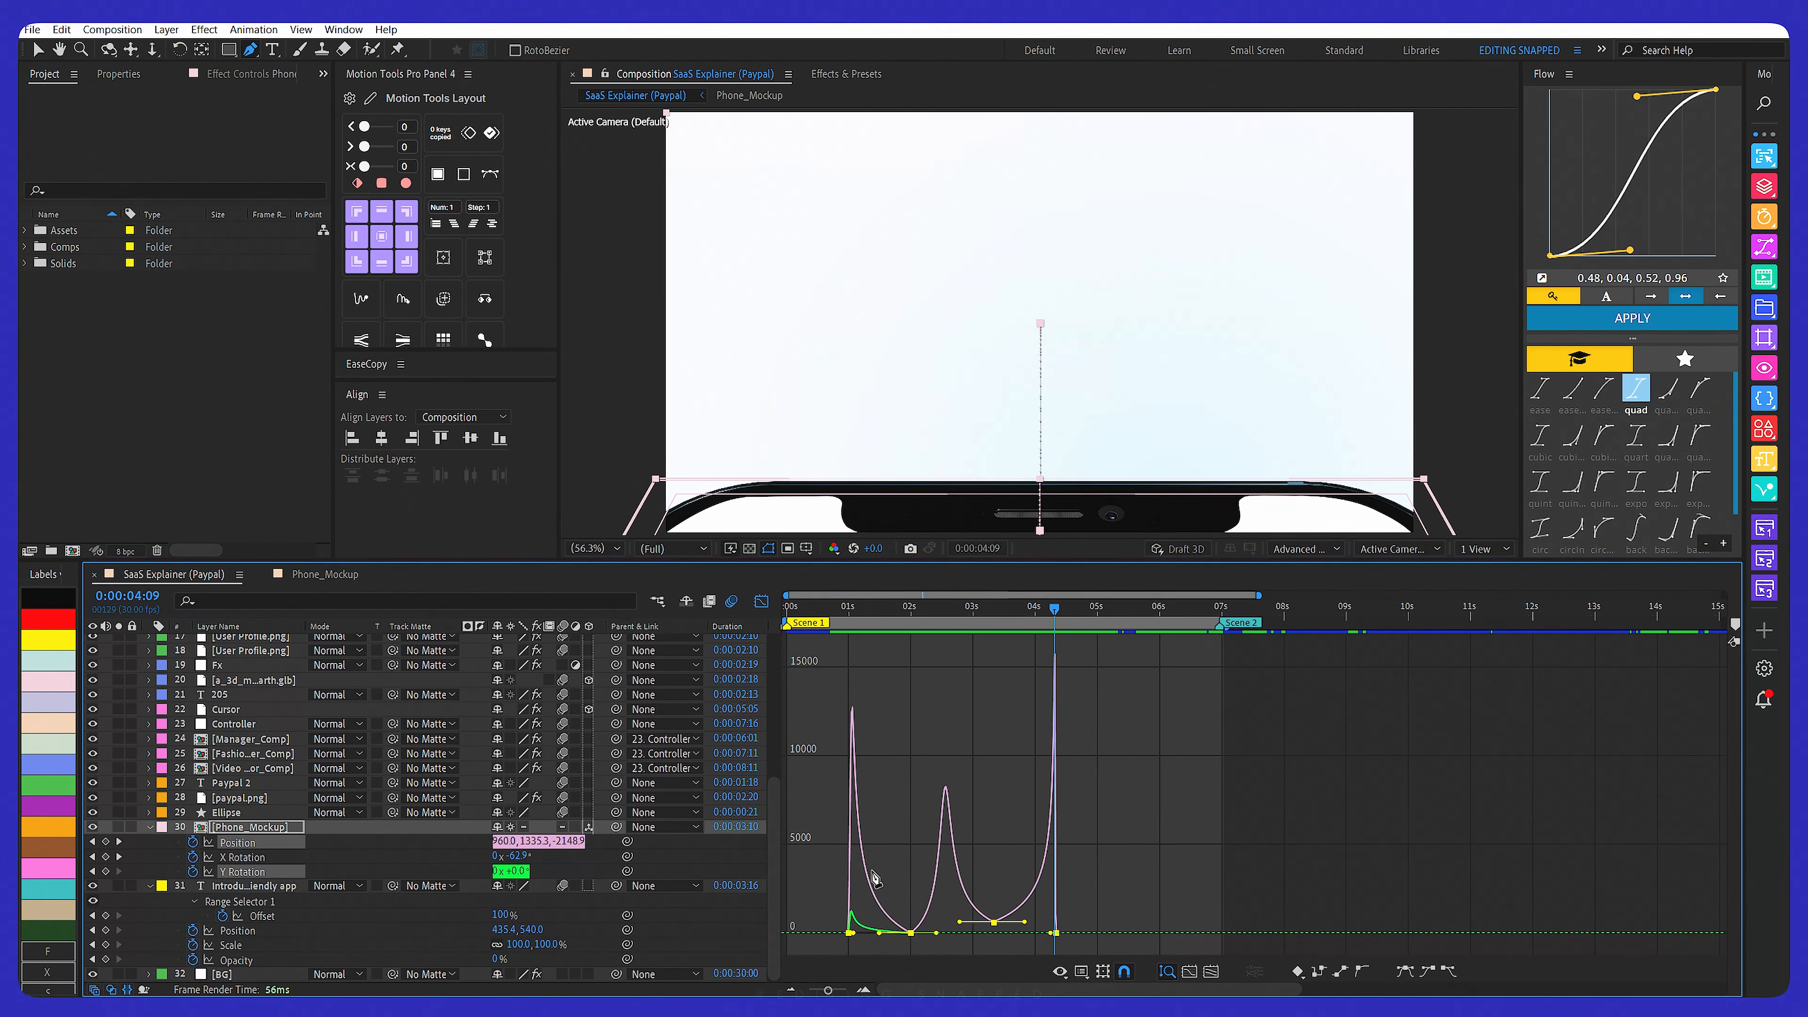
pyautogui.moveTo(948, 801)
pyautogui.click(761, 602)
# Select Phone_Mockup's last two Position and all X Rotation keyframes and show their curves in the Graph Editor
pyautogui.click(1086, 850)
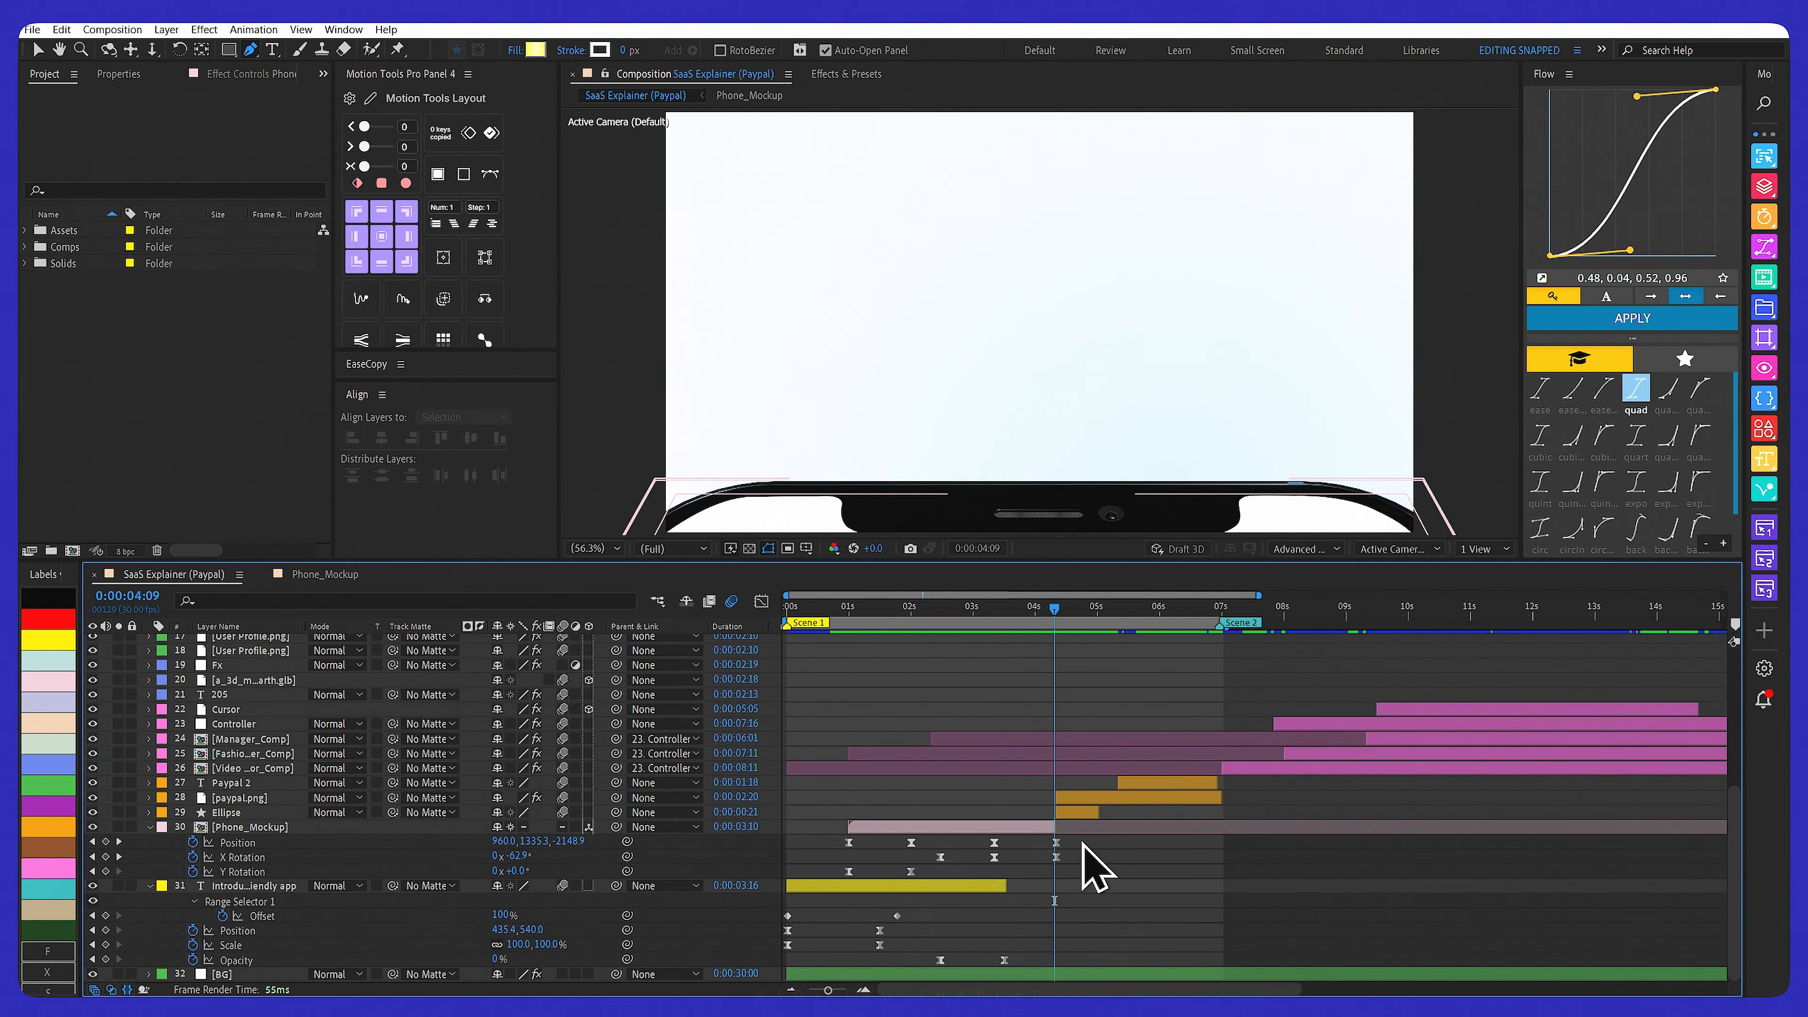
pyautogui.moveTo(1083, 844); pyautogui.dragTo(934, 865)
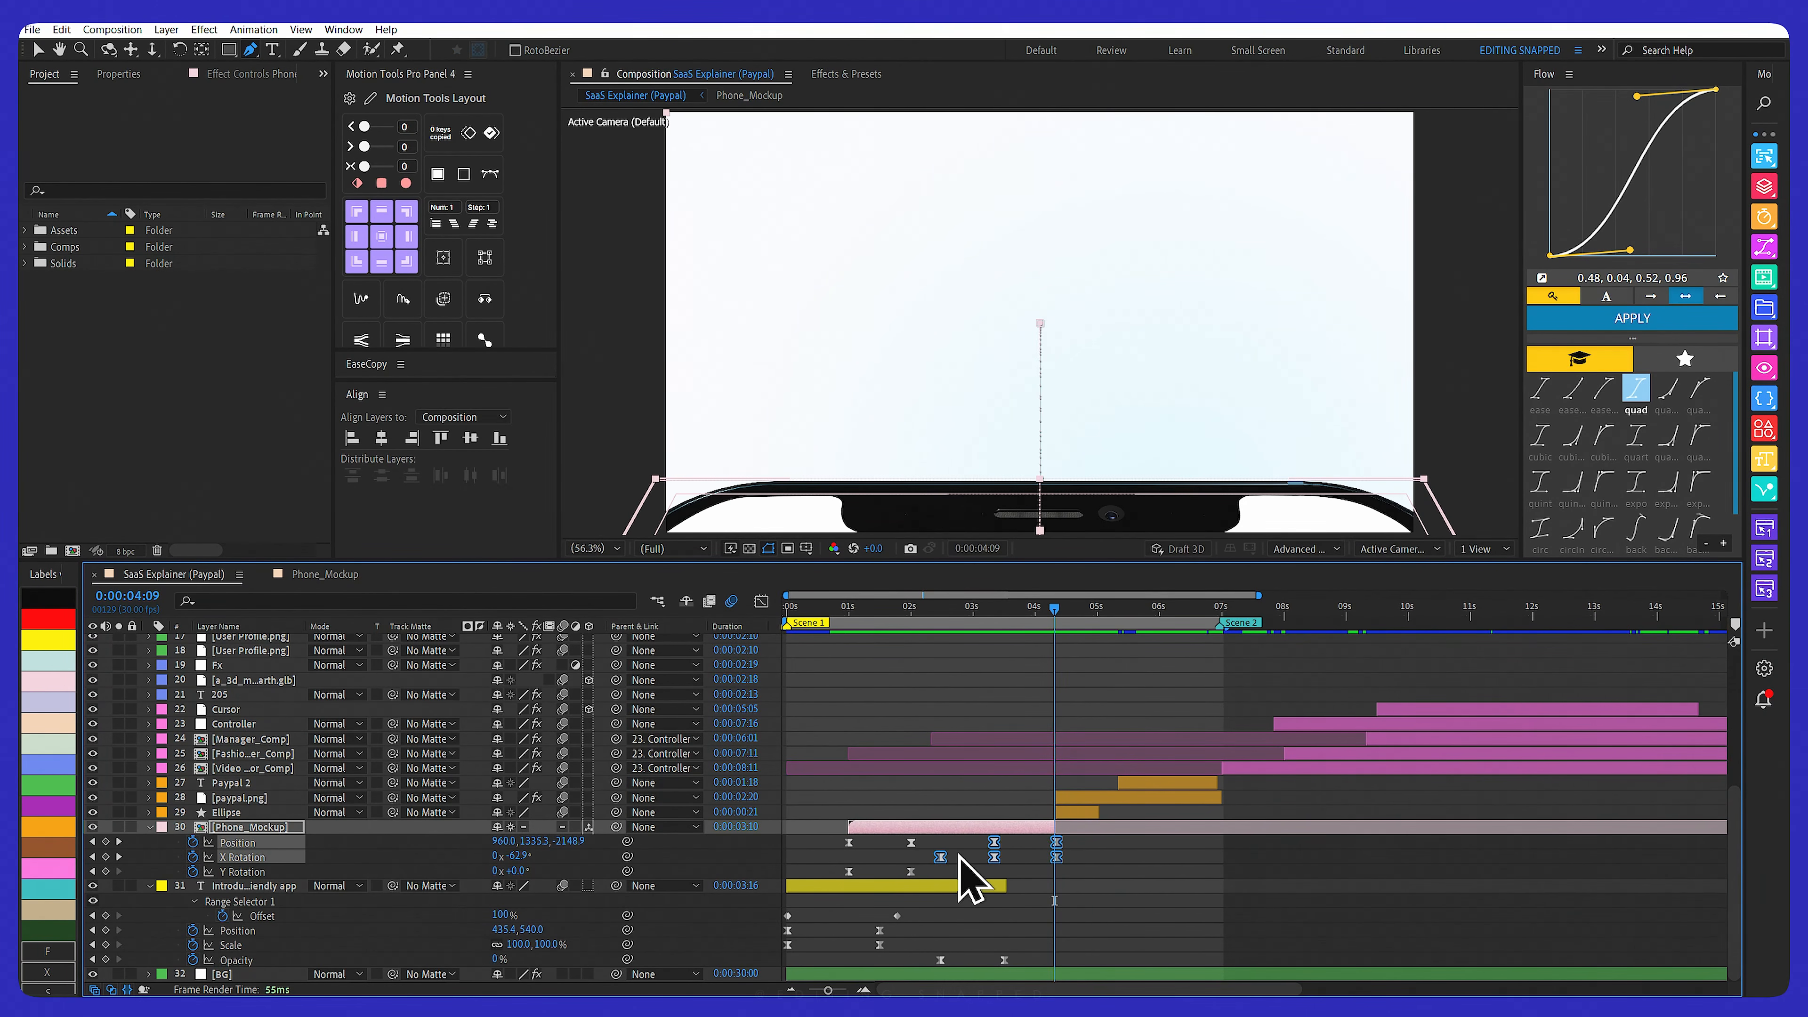
pyautogui.click(761, 602)
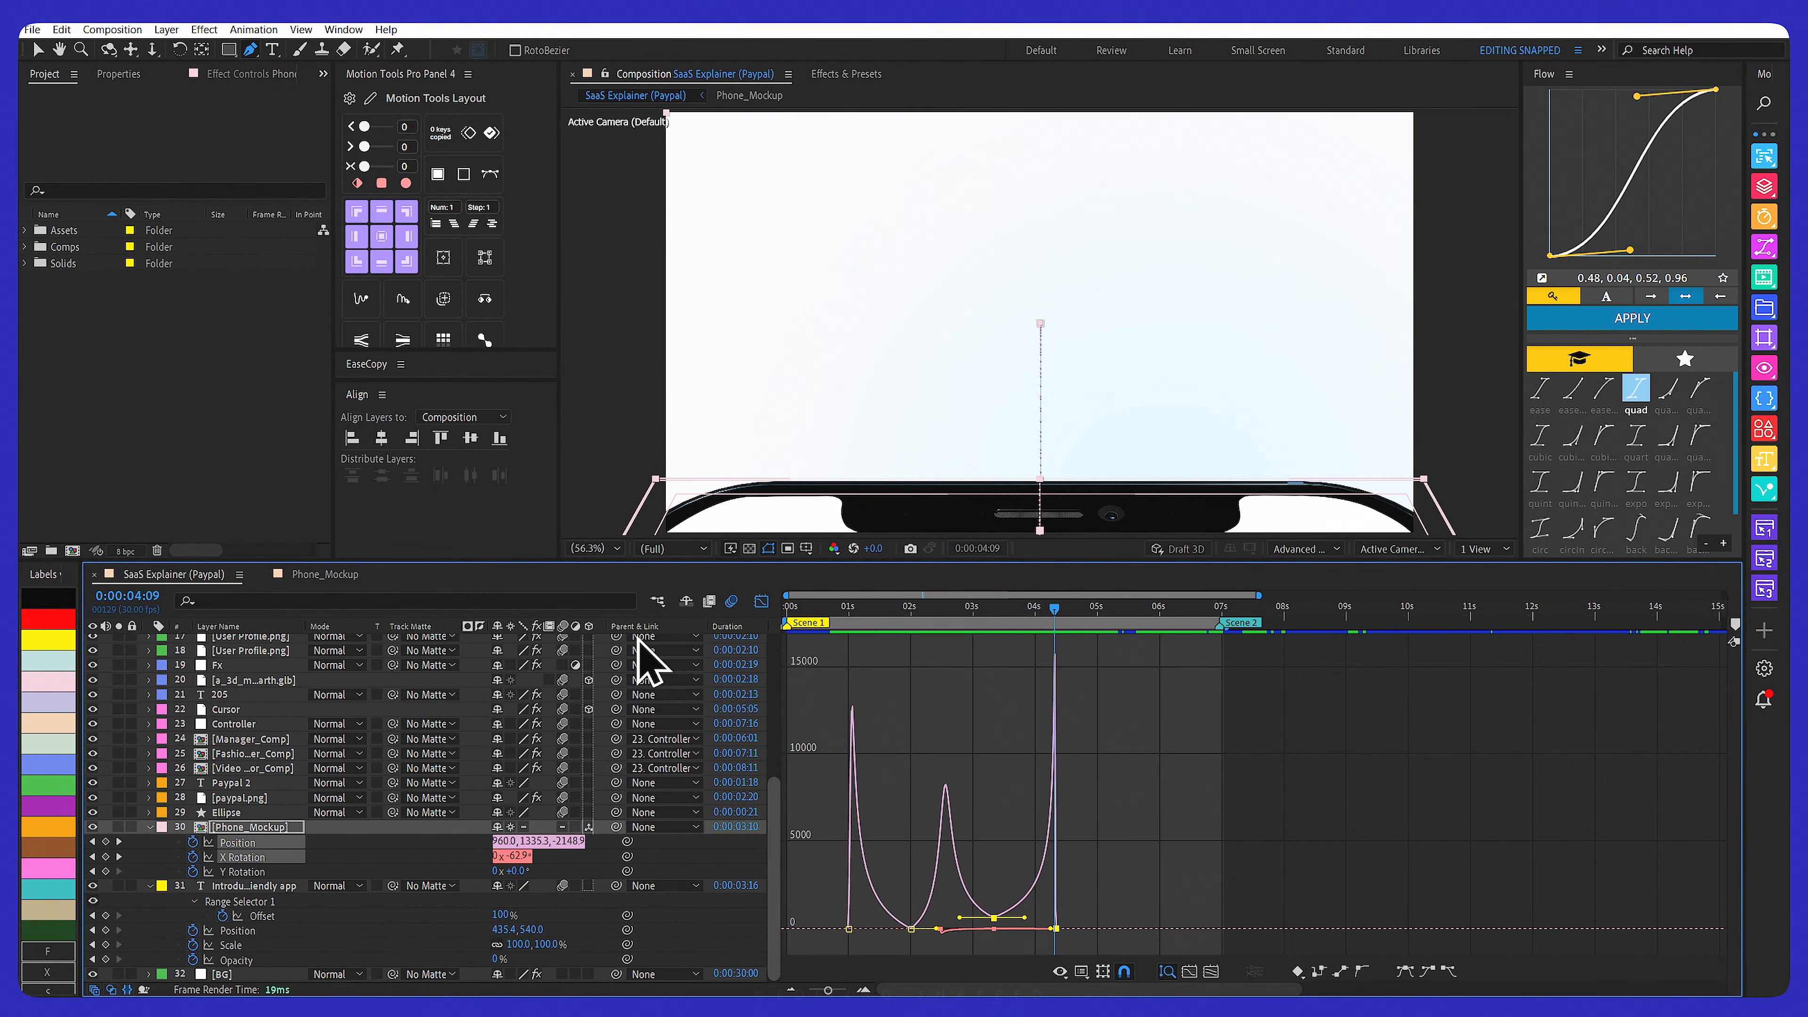
# Check the Keyframe Velocity settings of Phone_Mockup's Position and X Rotation keyframes at 0:00:03:10 and accept them
pyautogui.click(761, 601)
pyautogui.click(991, 610)
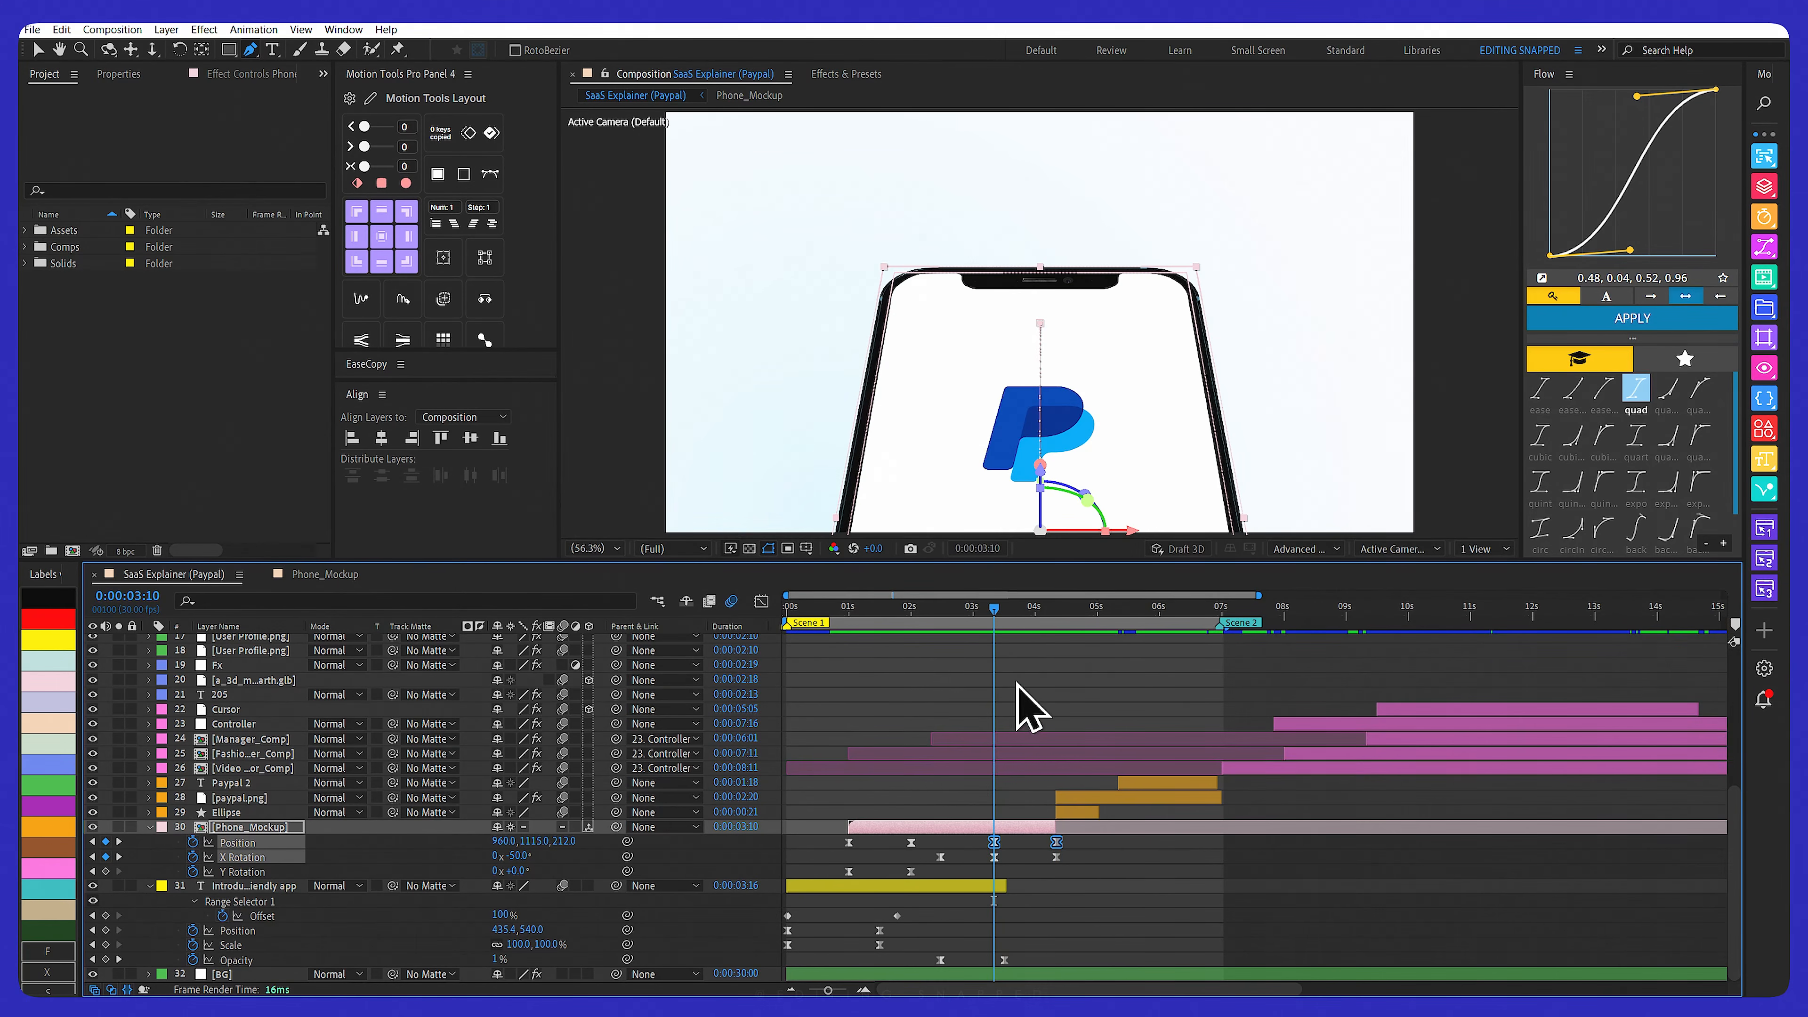
pyautogui.moveTo(1018, 860)
pyautogui.mouseDown()
pyautogui.moveTo(965, 864)
pyautogui.moveTo(997, 861)
pyautogui.mouseUp()
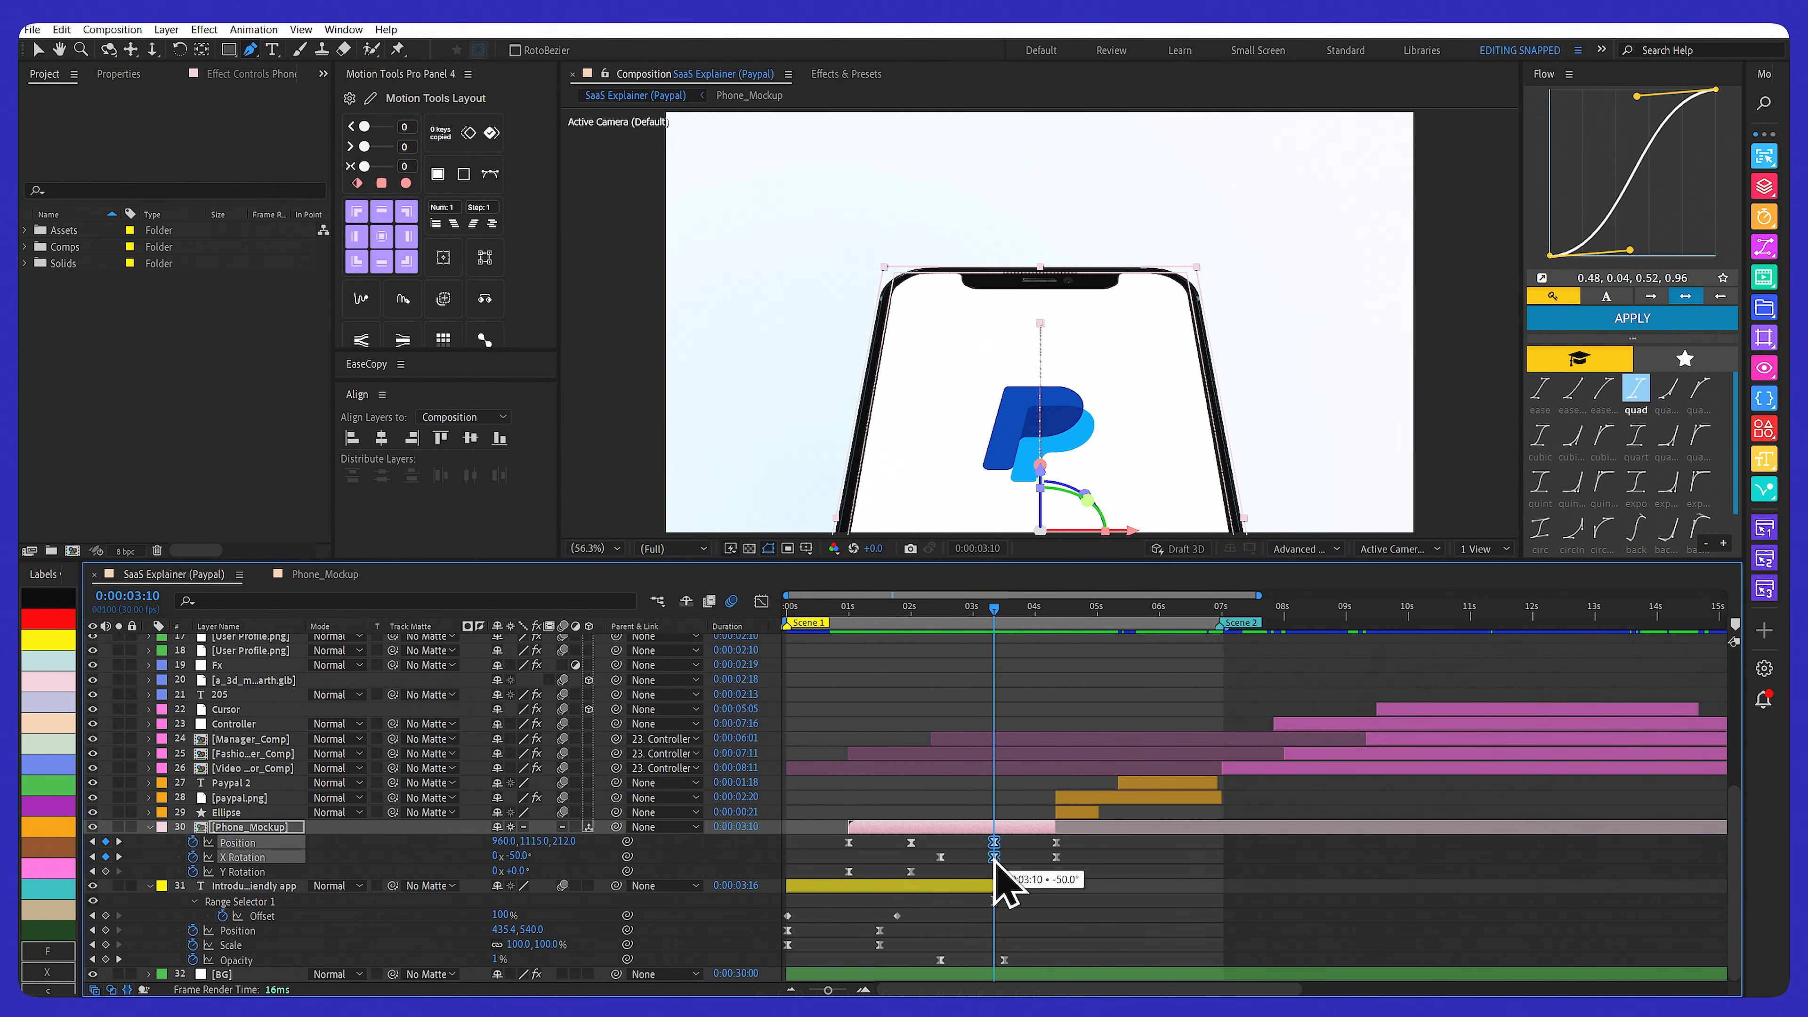
pyautogui.hotkey('ctrl', 'shift', 'k')
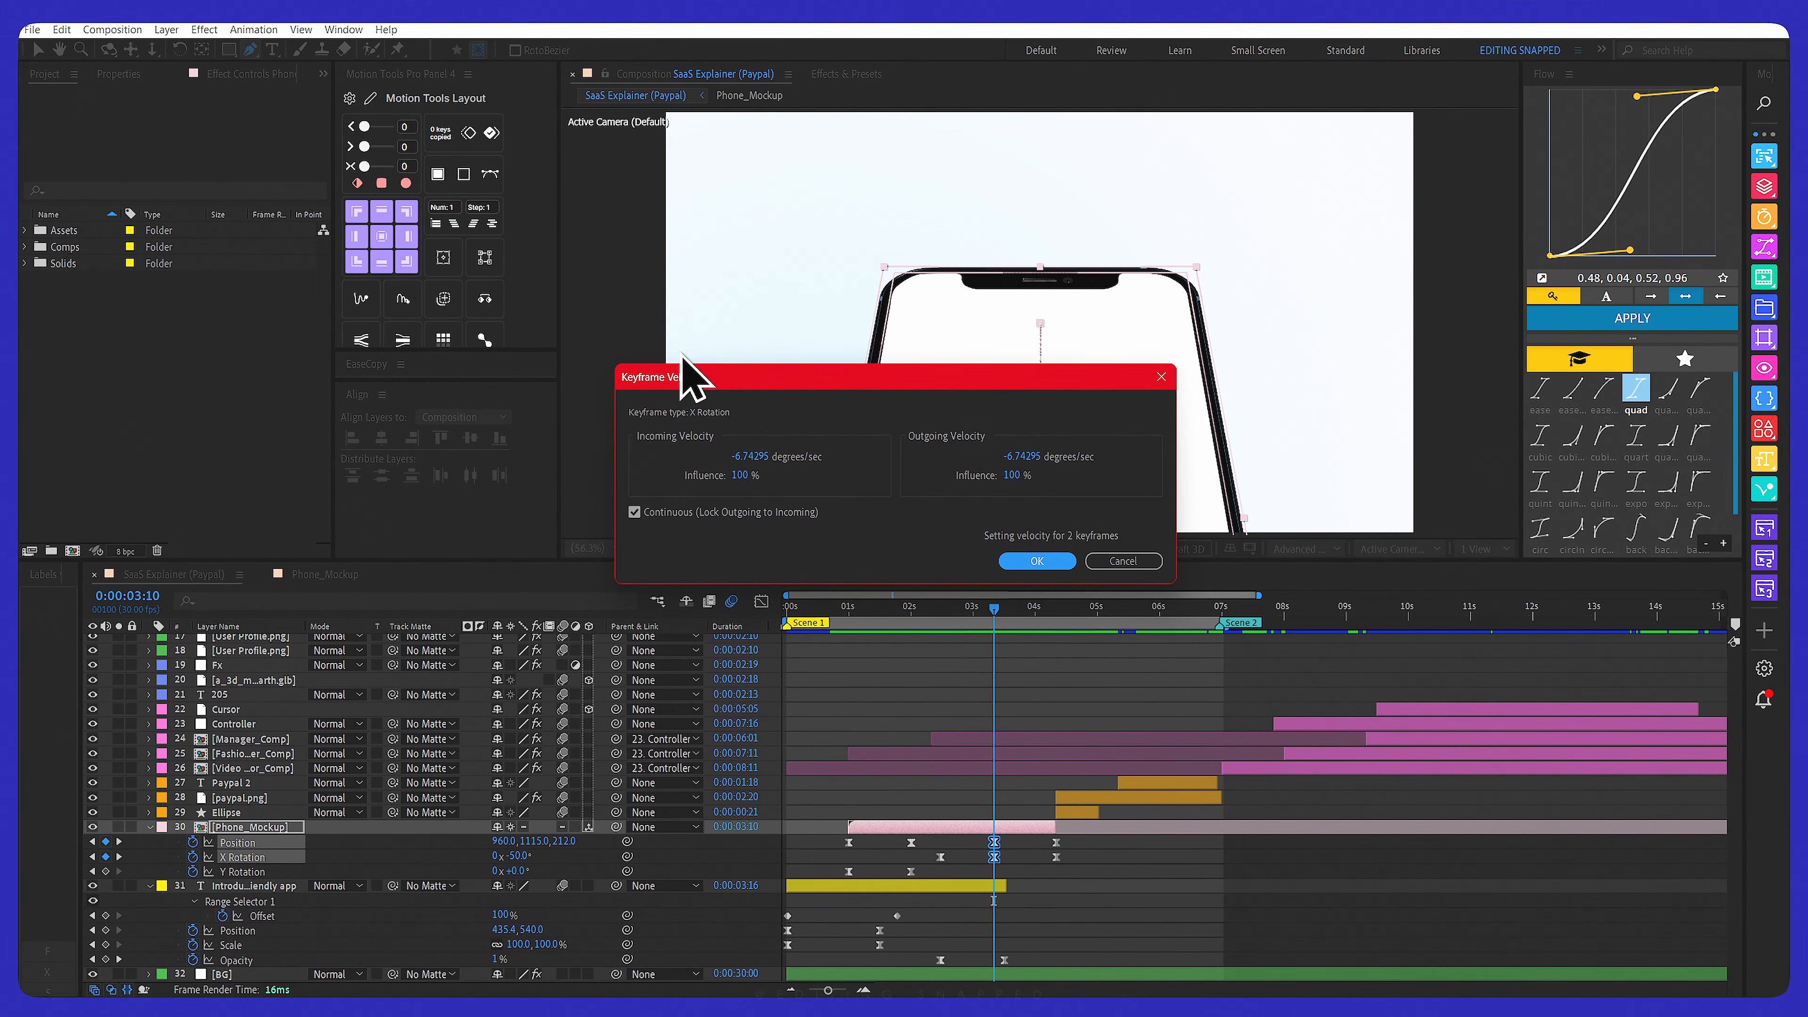
pyautogui.moveTo(793, 384); pyautogui.dragTo(778, 363)
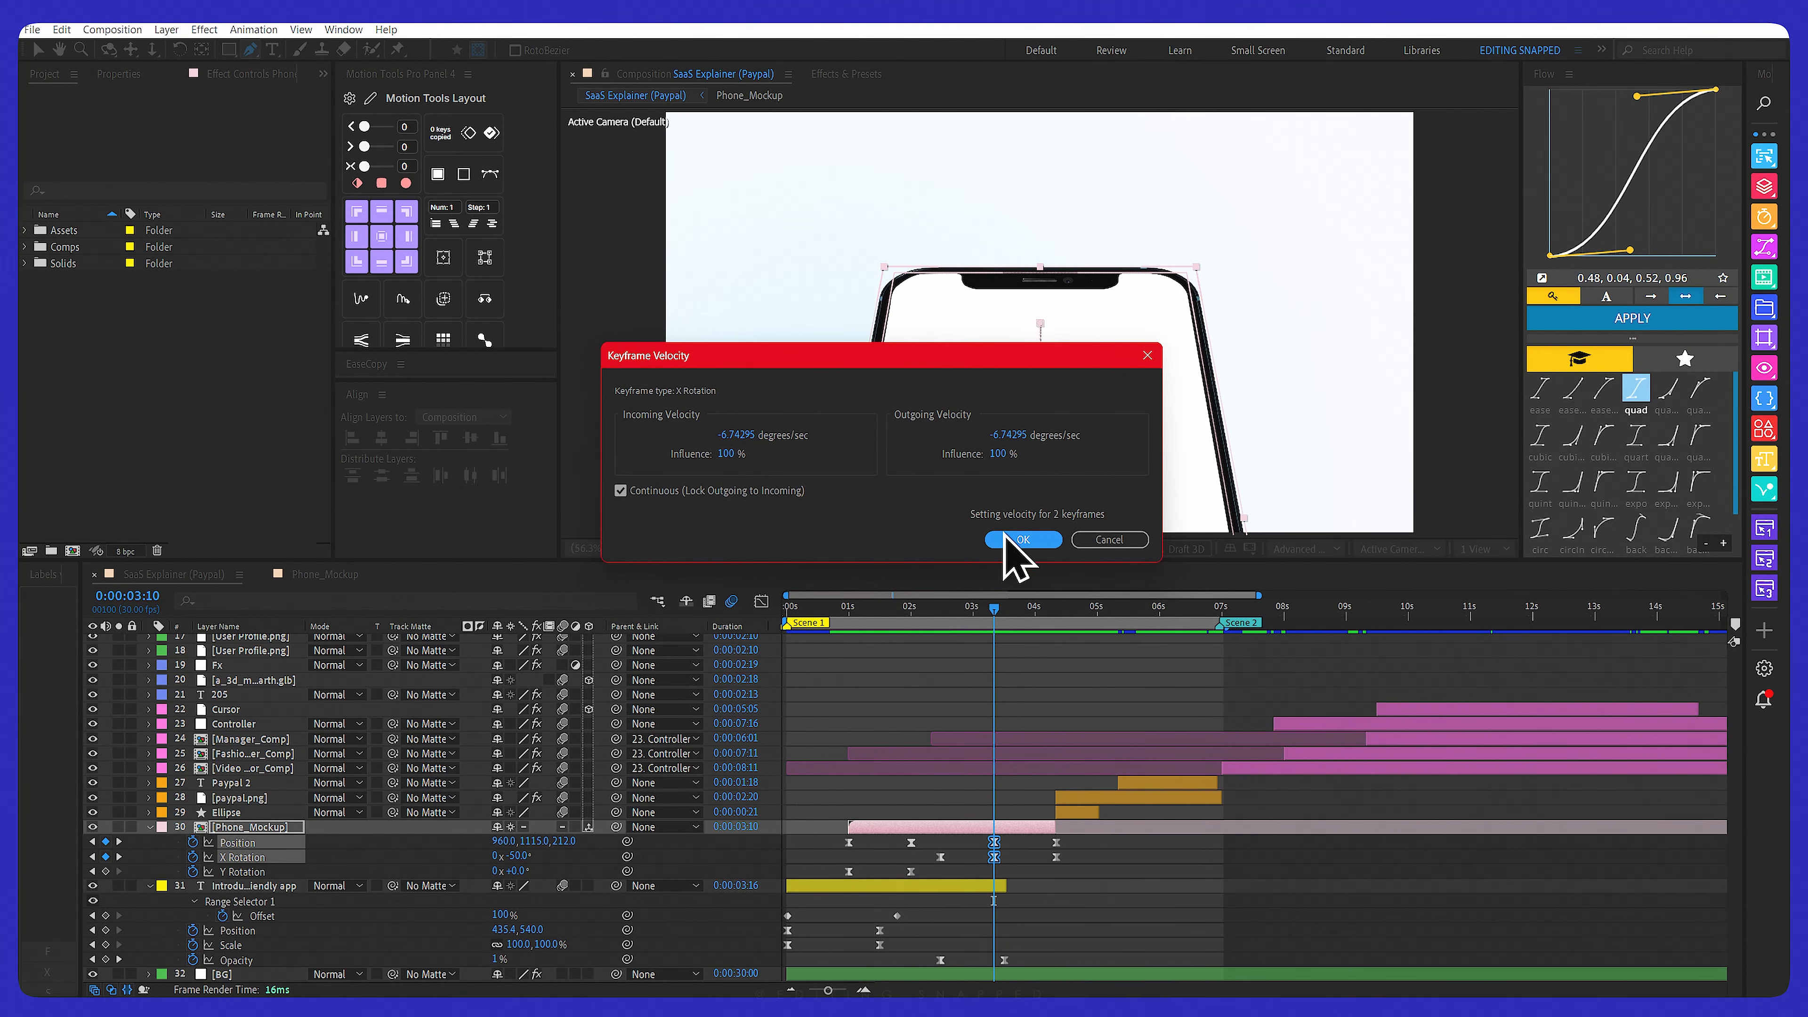
pyautogui.click(1023, 539)
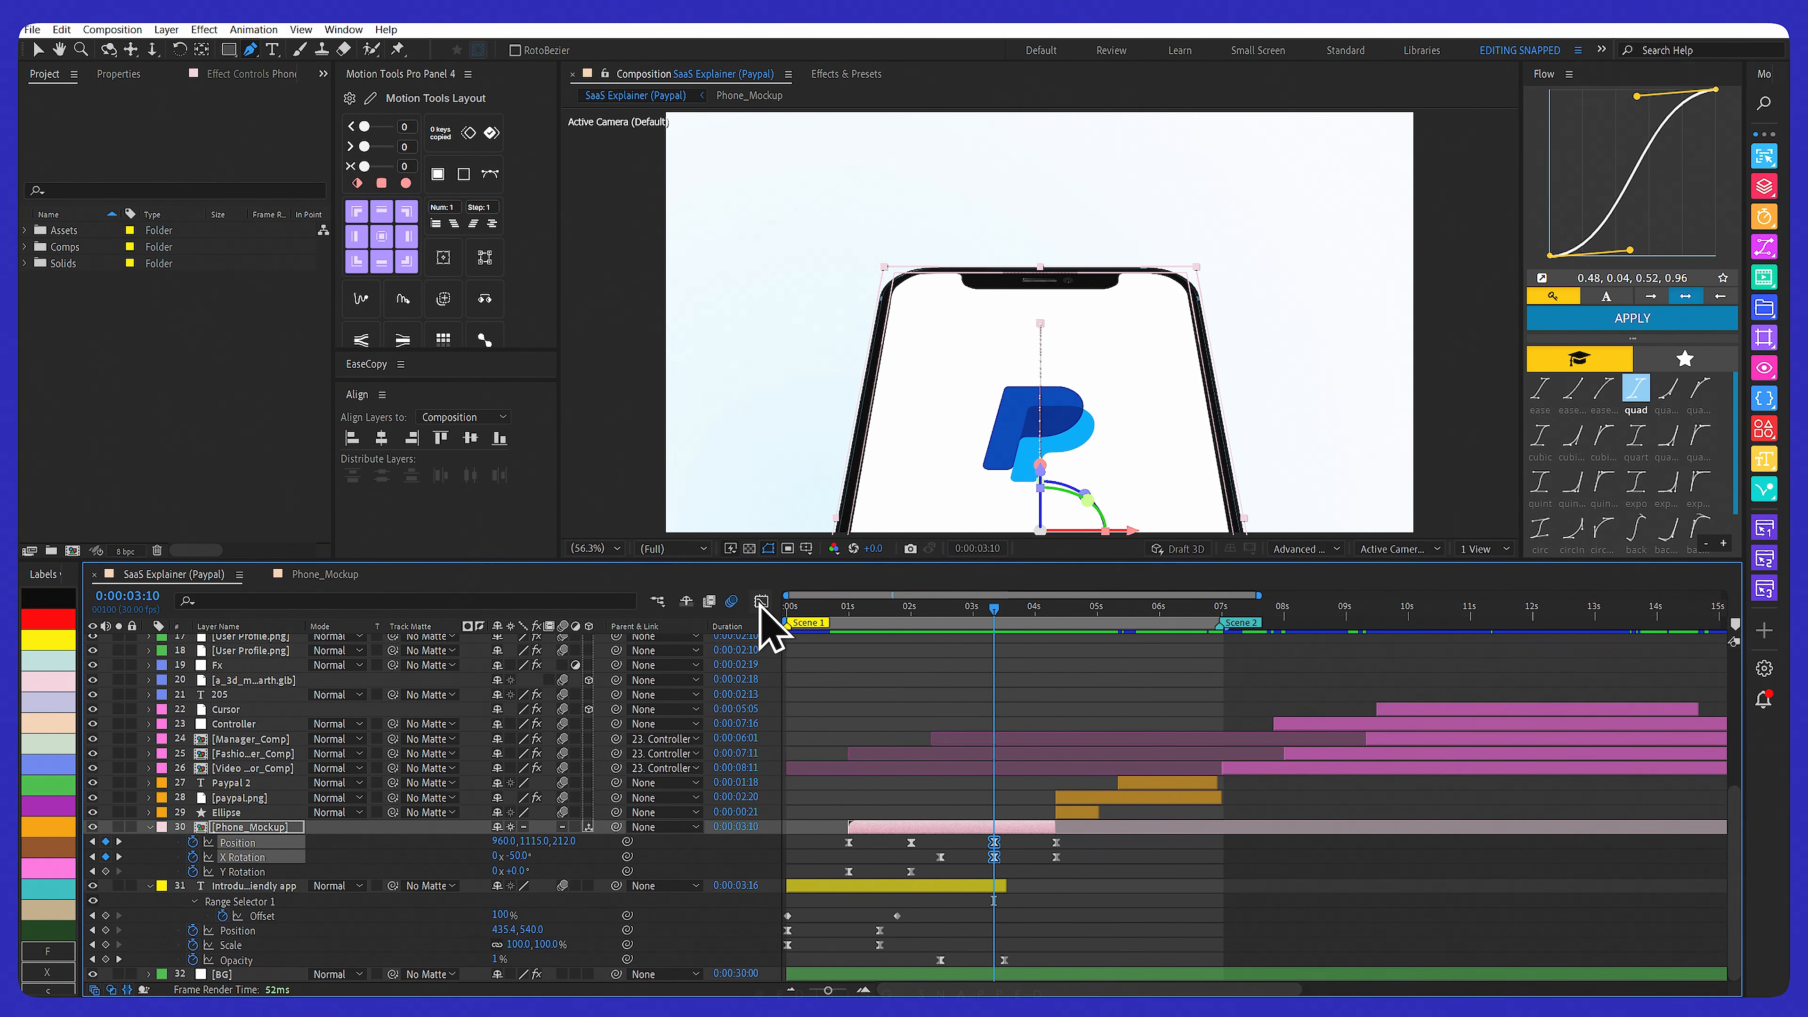
# Examine the speed curves around Phone_Mockup's 0:00:03:10 keyframes in the Graph Editor and return to the layer bars
pyautogui.click(761, 601)
pyautogui.scroll(1, 1044, 911)
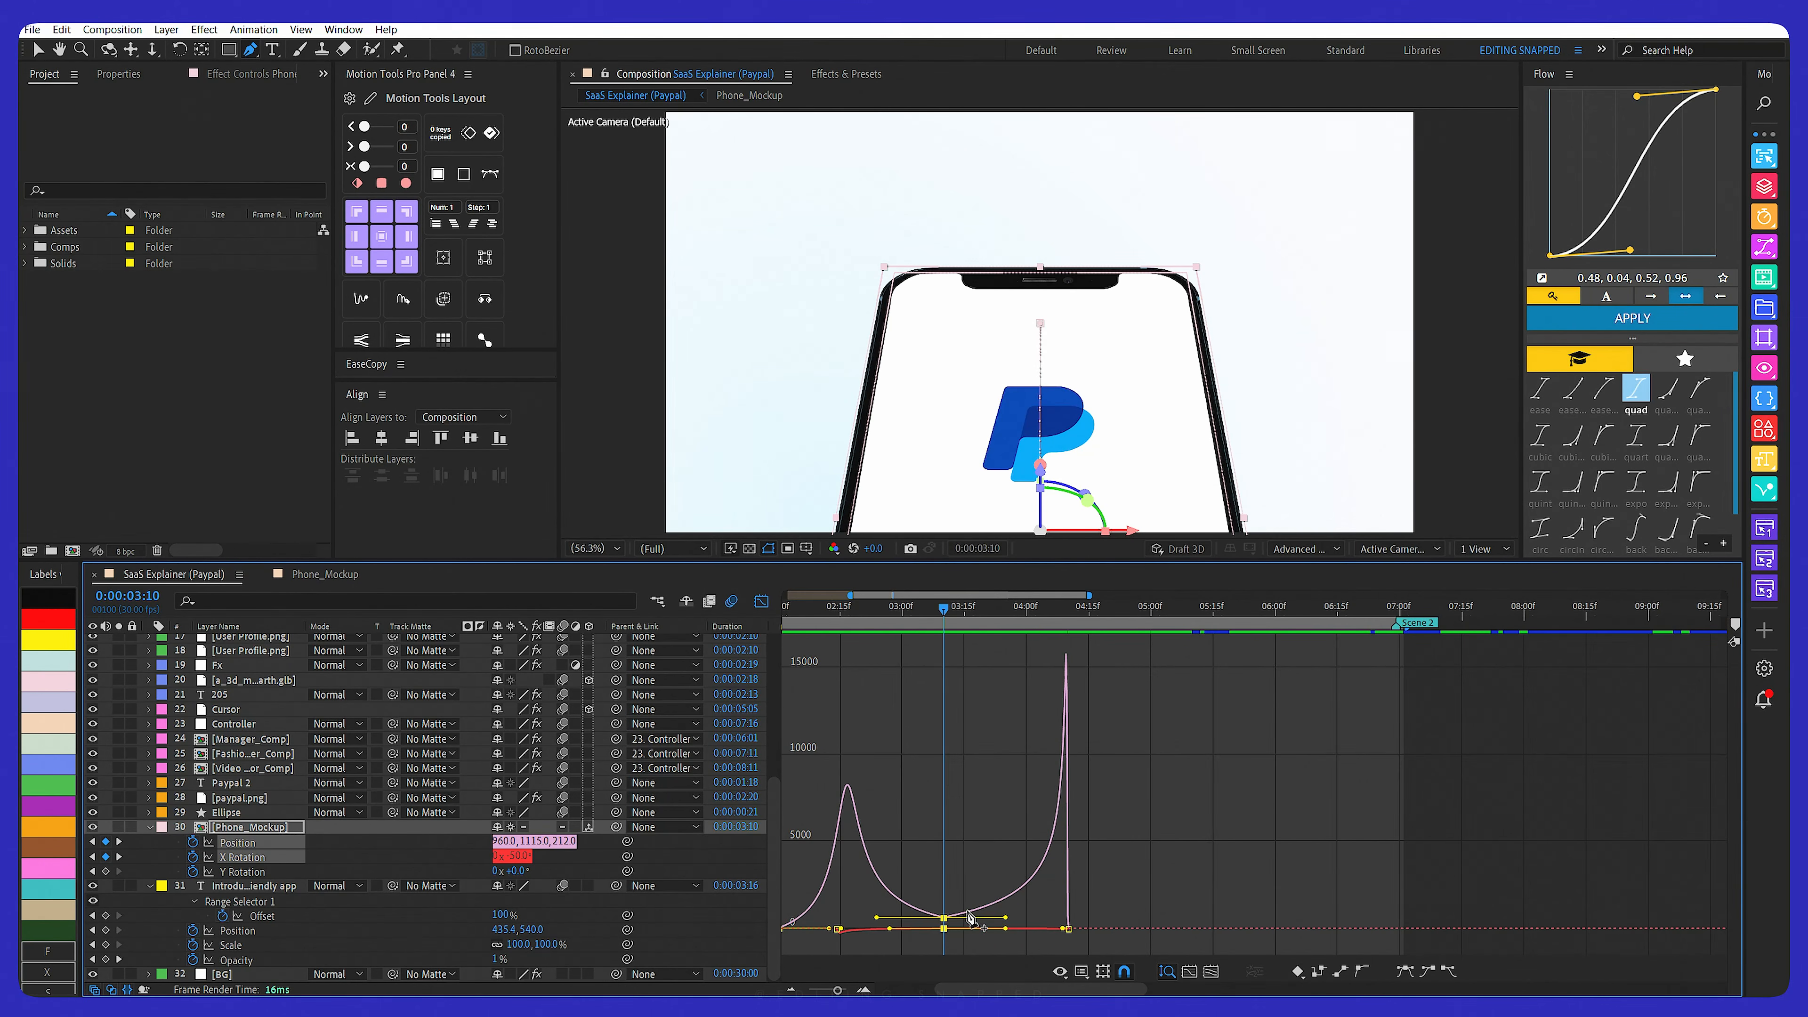
pyautogui.moveTo(979, 871); pyautogui.dragTo(928, 937)
pyautogui.press('v')
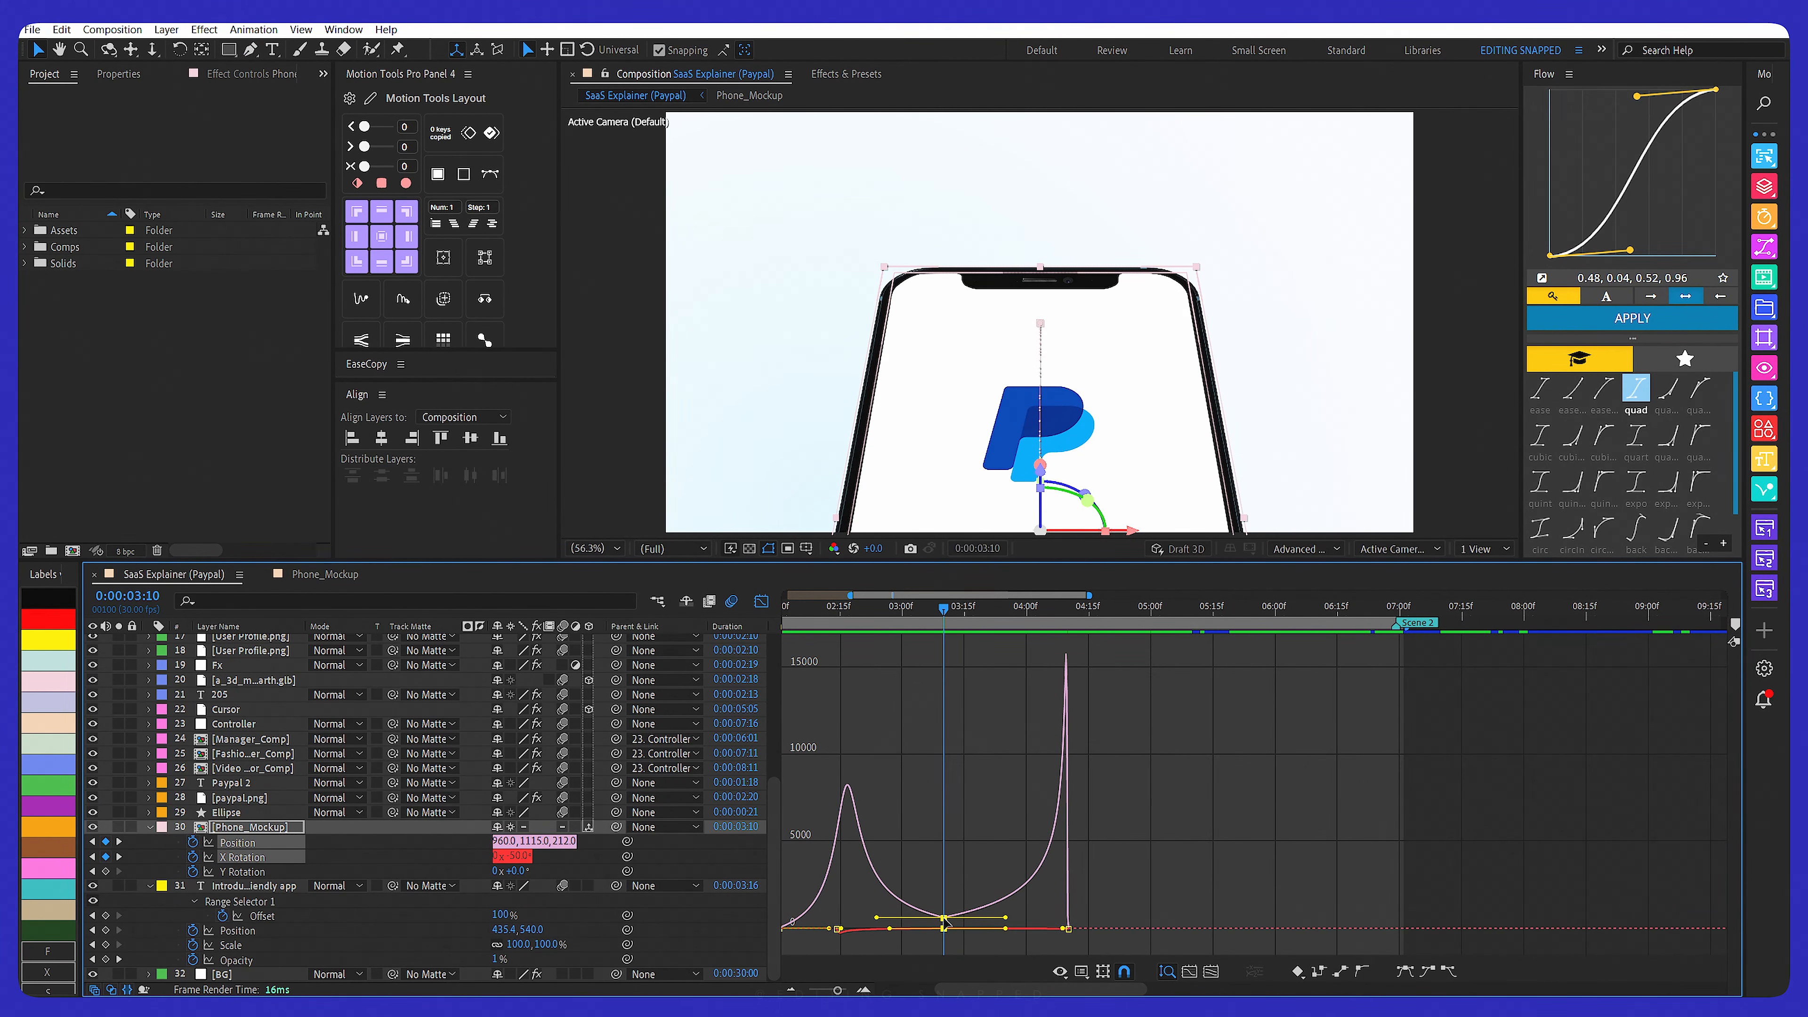
pyautogui.click(761, 602)
# Play the animation from the start with the preview resolution set to Third, stopping once the PayPal logo has appeared
pyautogui.moveTo(915, 611); pyautogui.dragTo(791, 611)
pyautogui.scroll(-2, 862, 646)
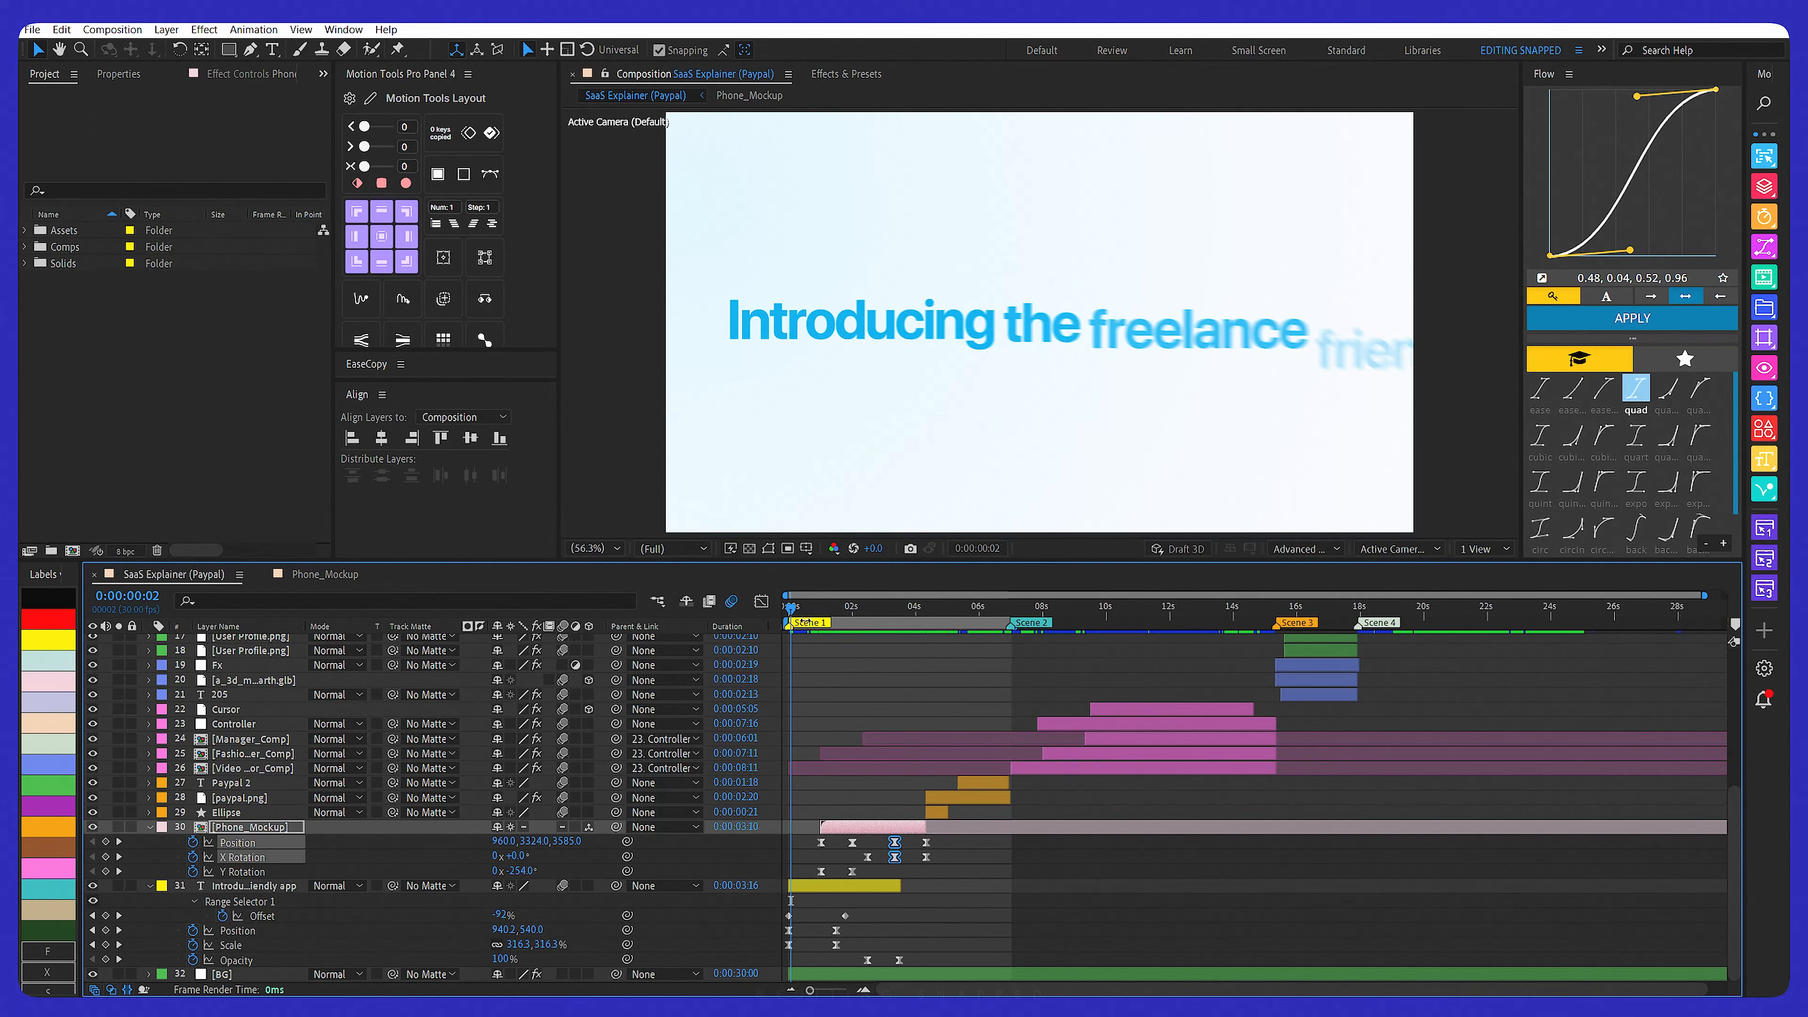
pyautogui.press('space')
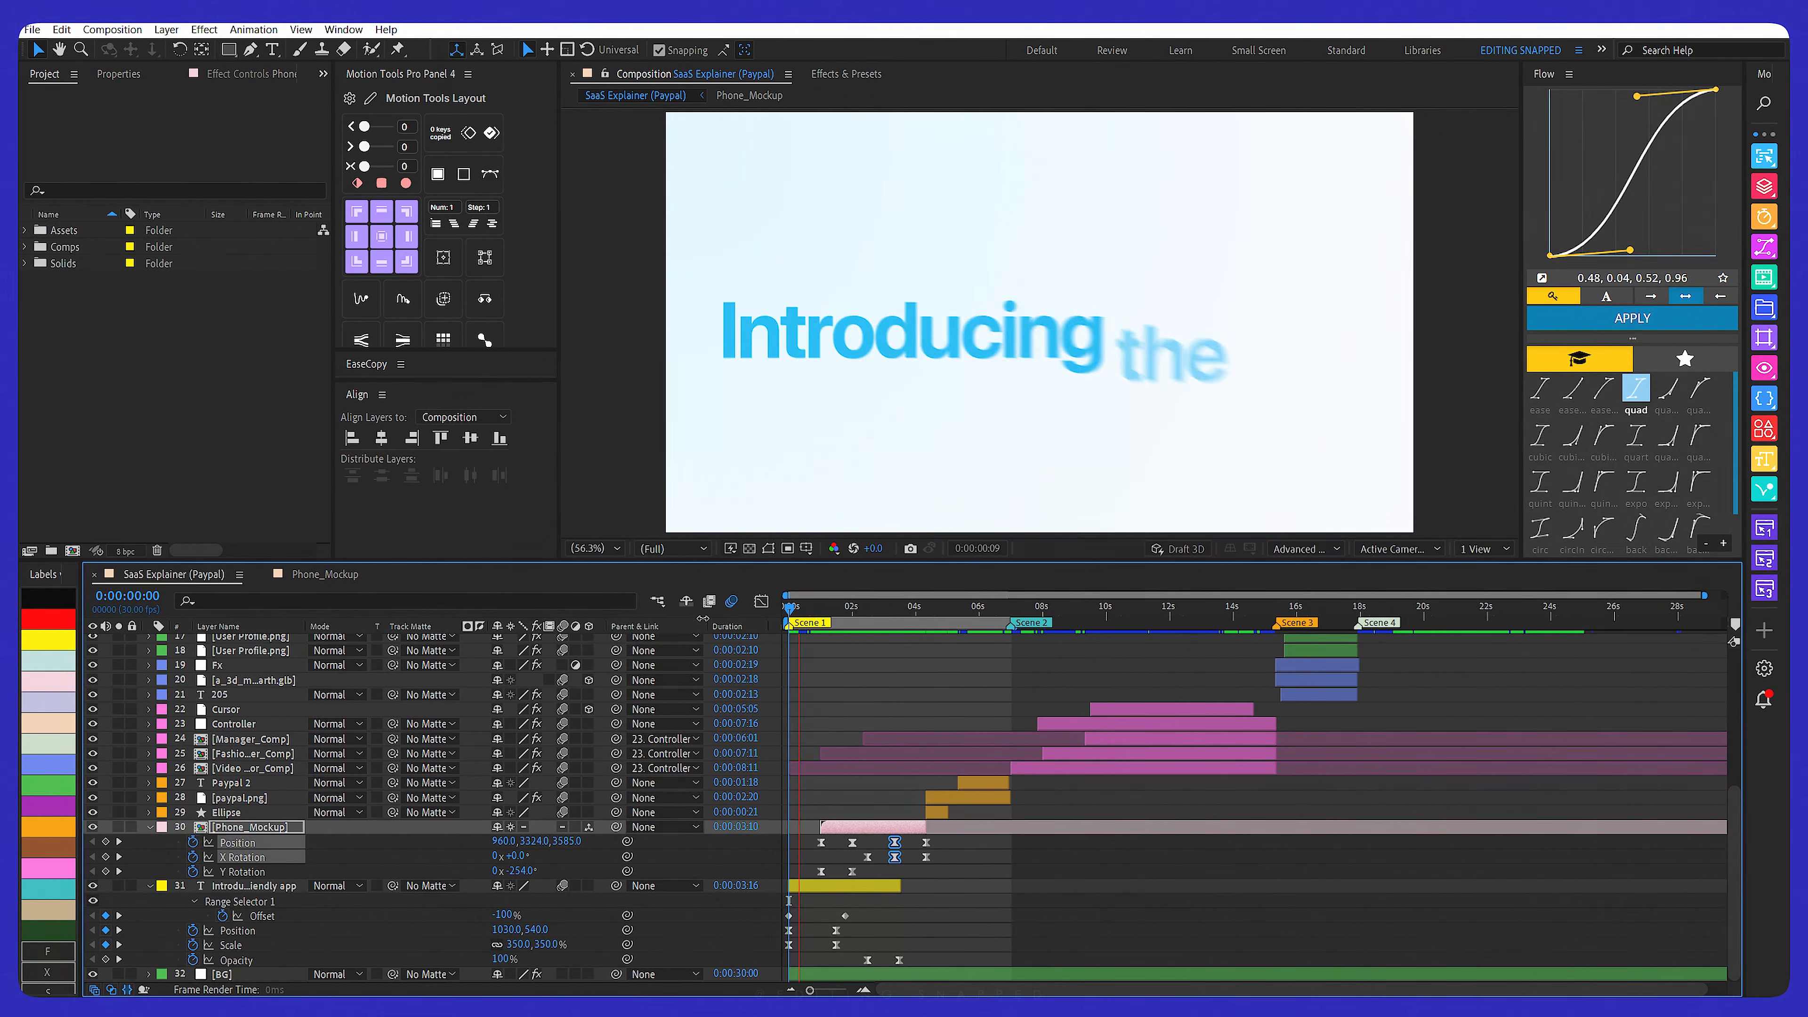
pyautogui.click(673, 548)
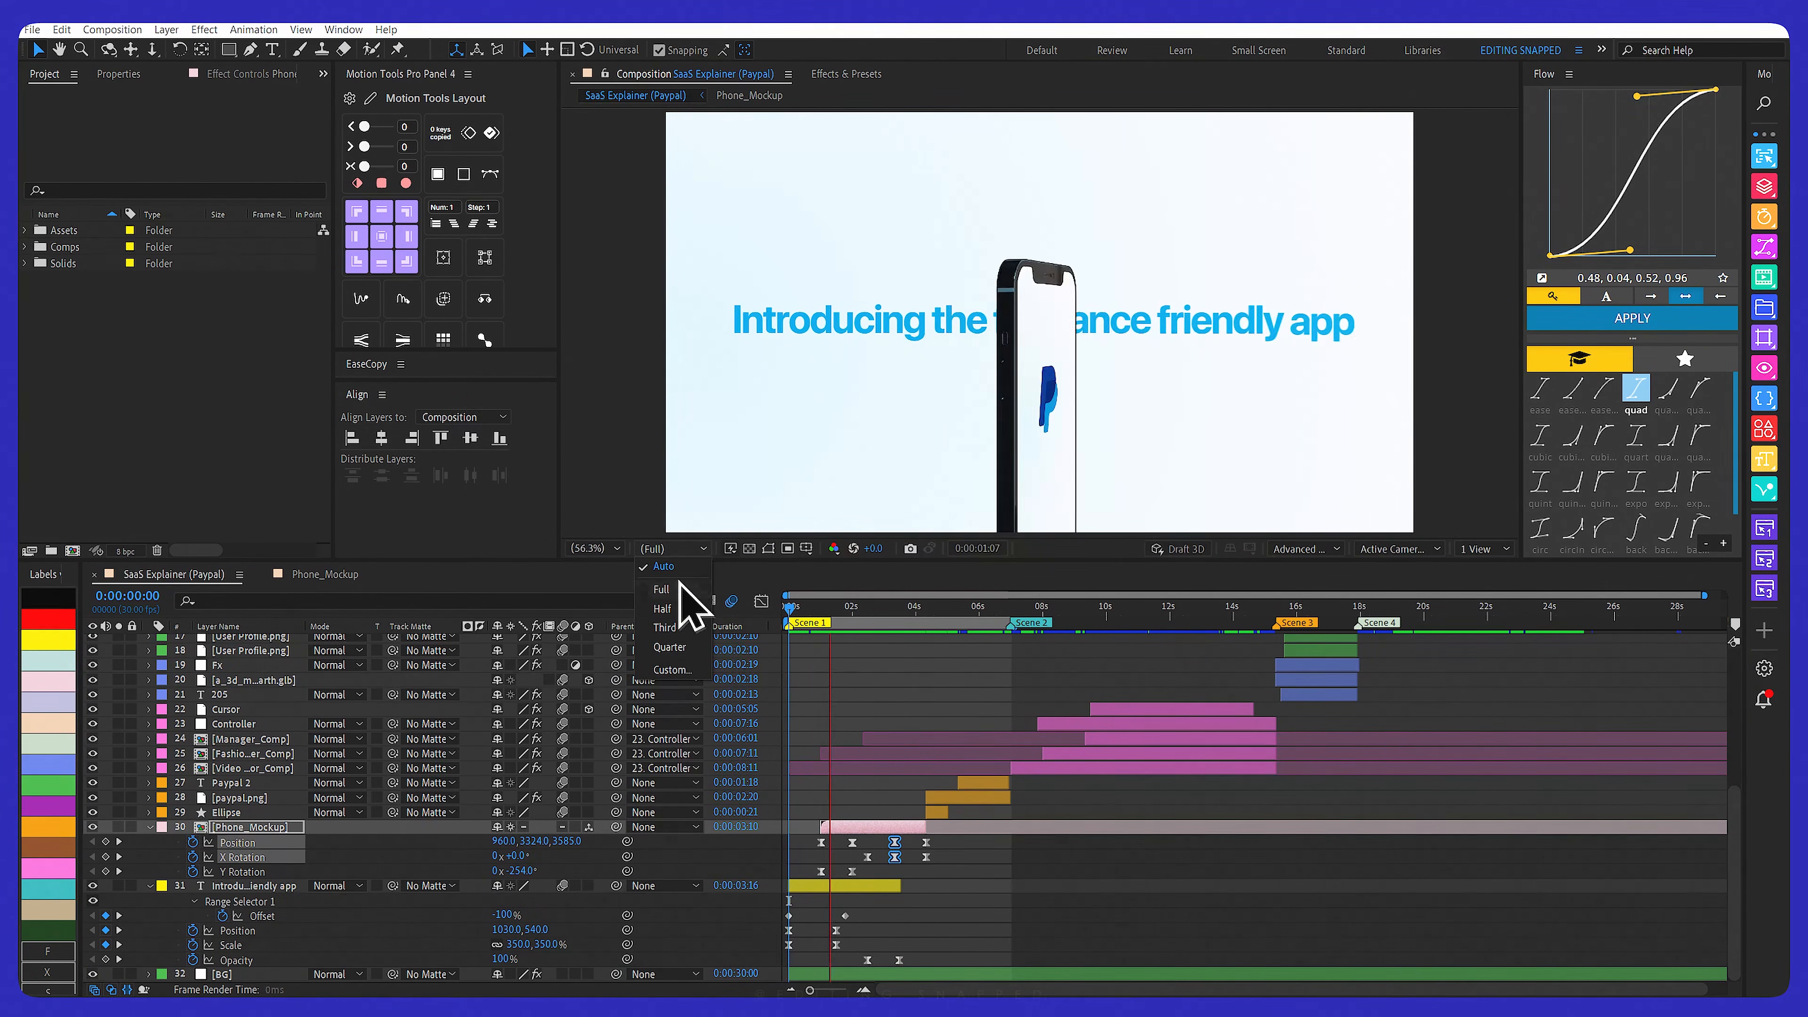
pyautogui.click(665, 628)
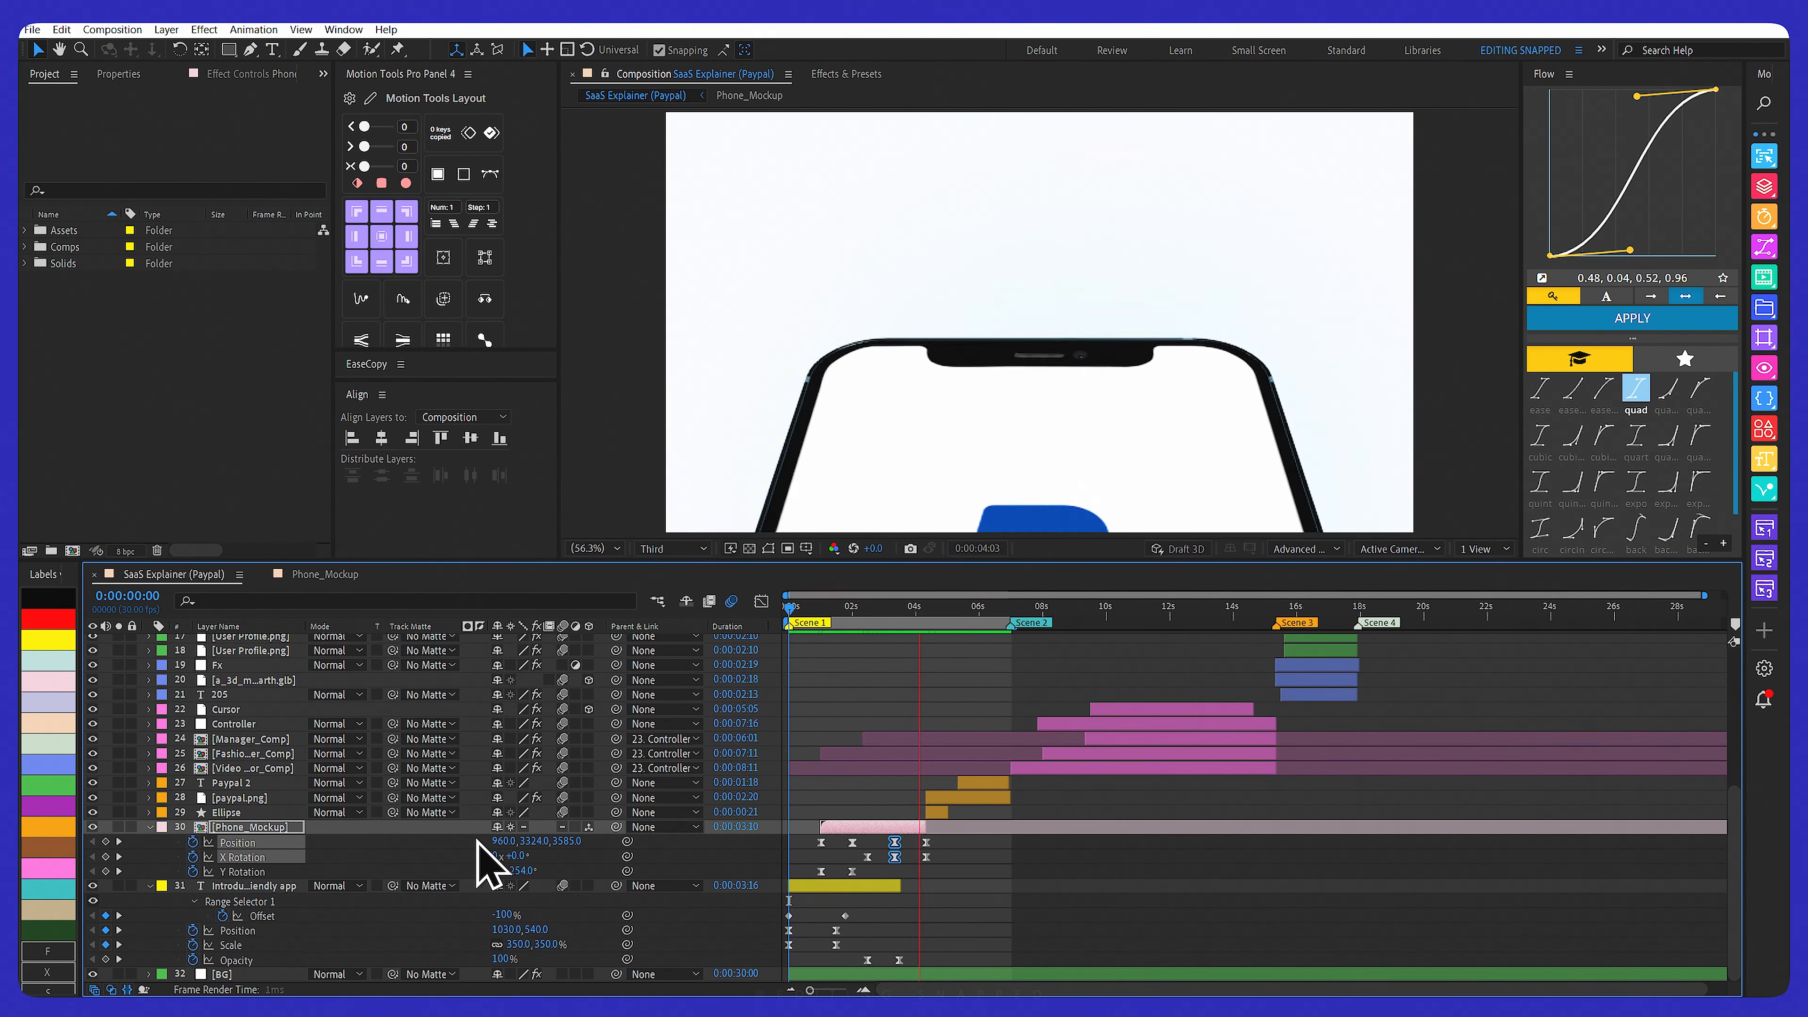
pyautogui.press('space')
# Collapse the keyframed properties of both the Phone_Mockup layer and the intro text layer
pyautogui.click(225, 826)
pyautogui.keyDown('ctrl'); pyautogui.click(220, 888); pyautogui.keyUp('ctrl')
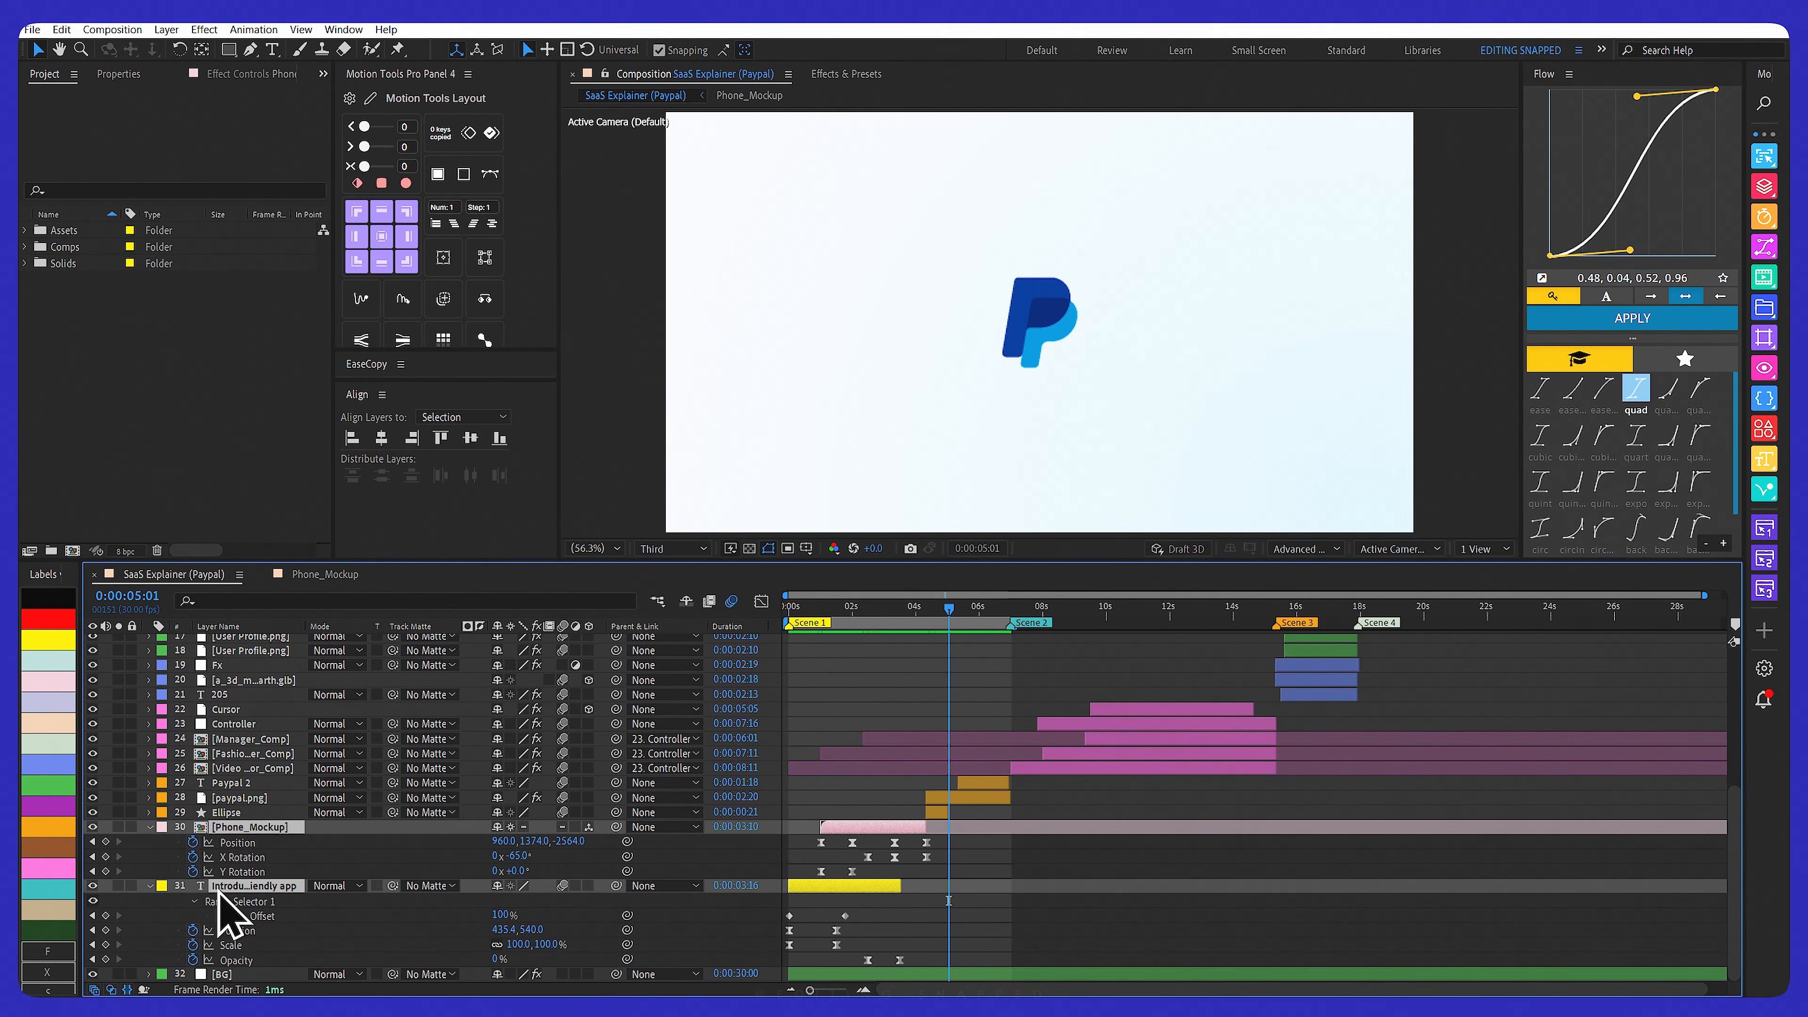
pyautogui.press('u')
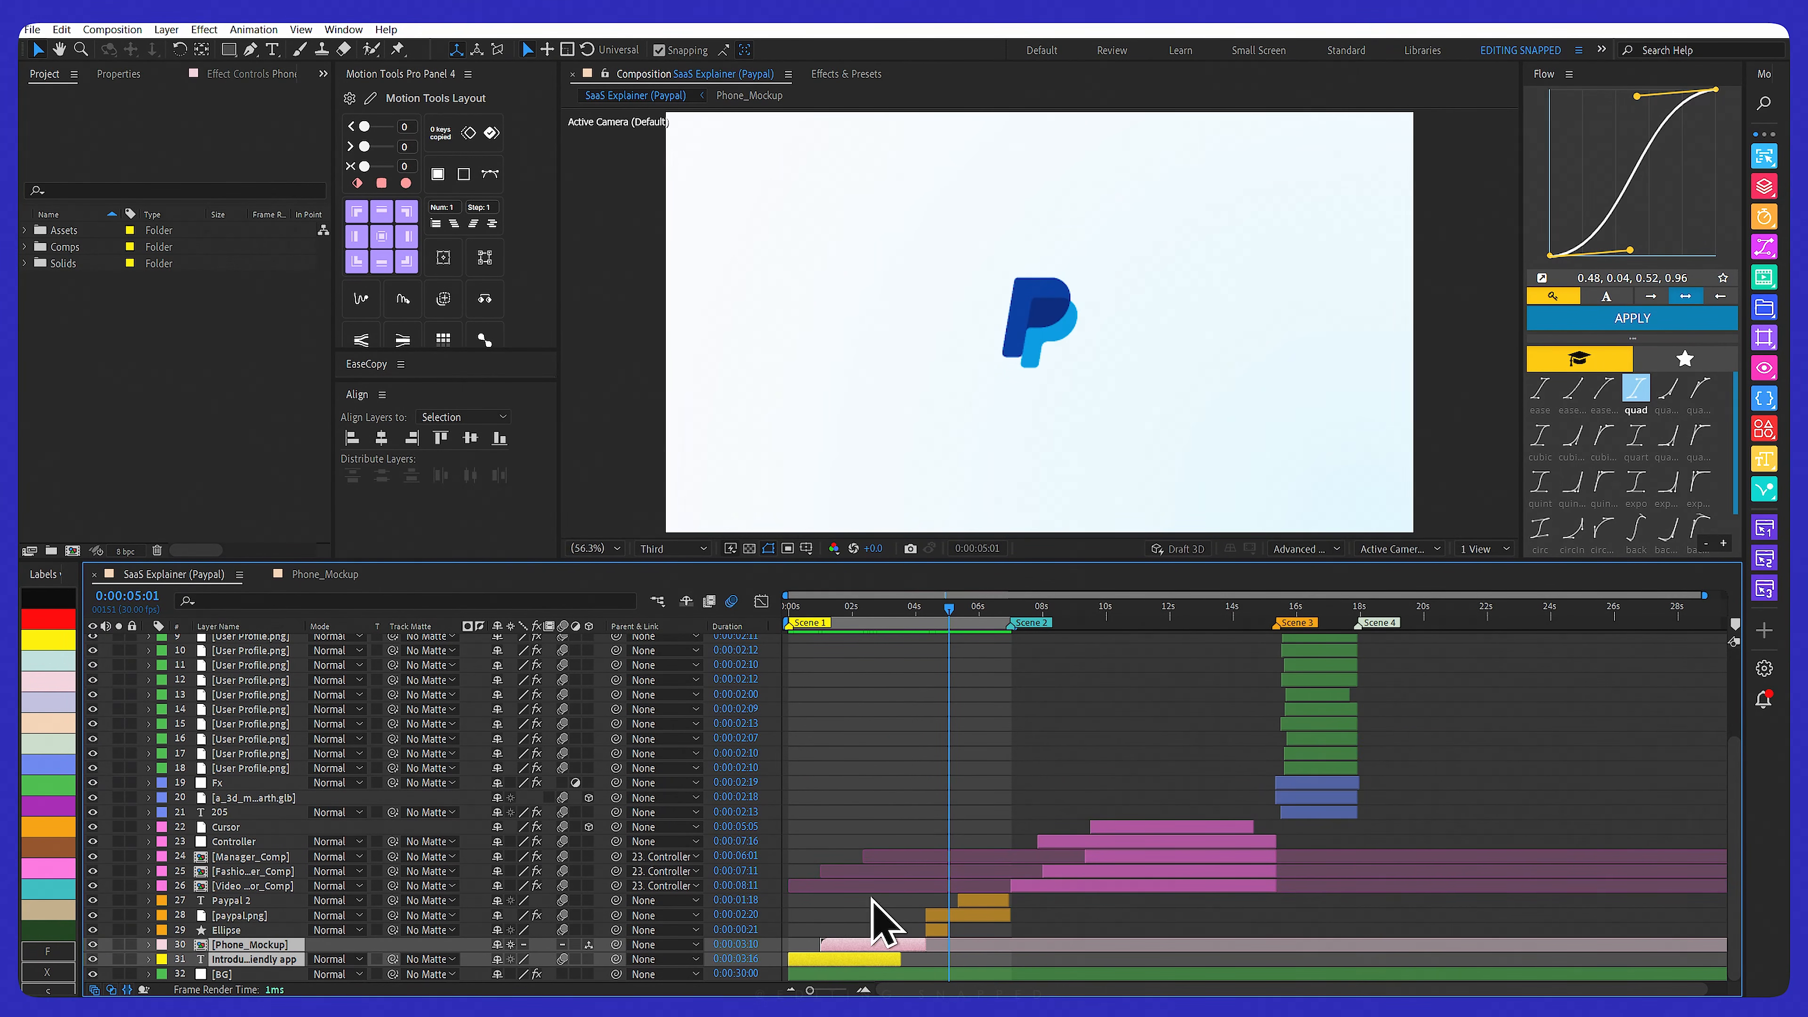
# Scrub the PayPal logo's entrance from 0:00:04:10 to 0:00:05:01 and set the preview resolution to Full
pyautogui.moveTo(926, 618)
pyautogui.mouseDown()
pyautogui.moveTo(945, 618)
pyautogui.moveTo(926, 618)
pyautogui.mouseUp()
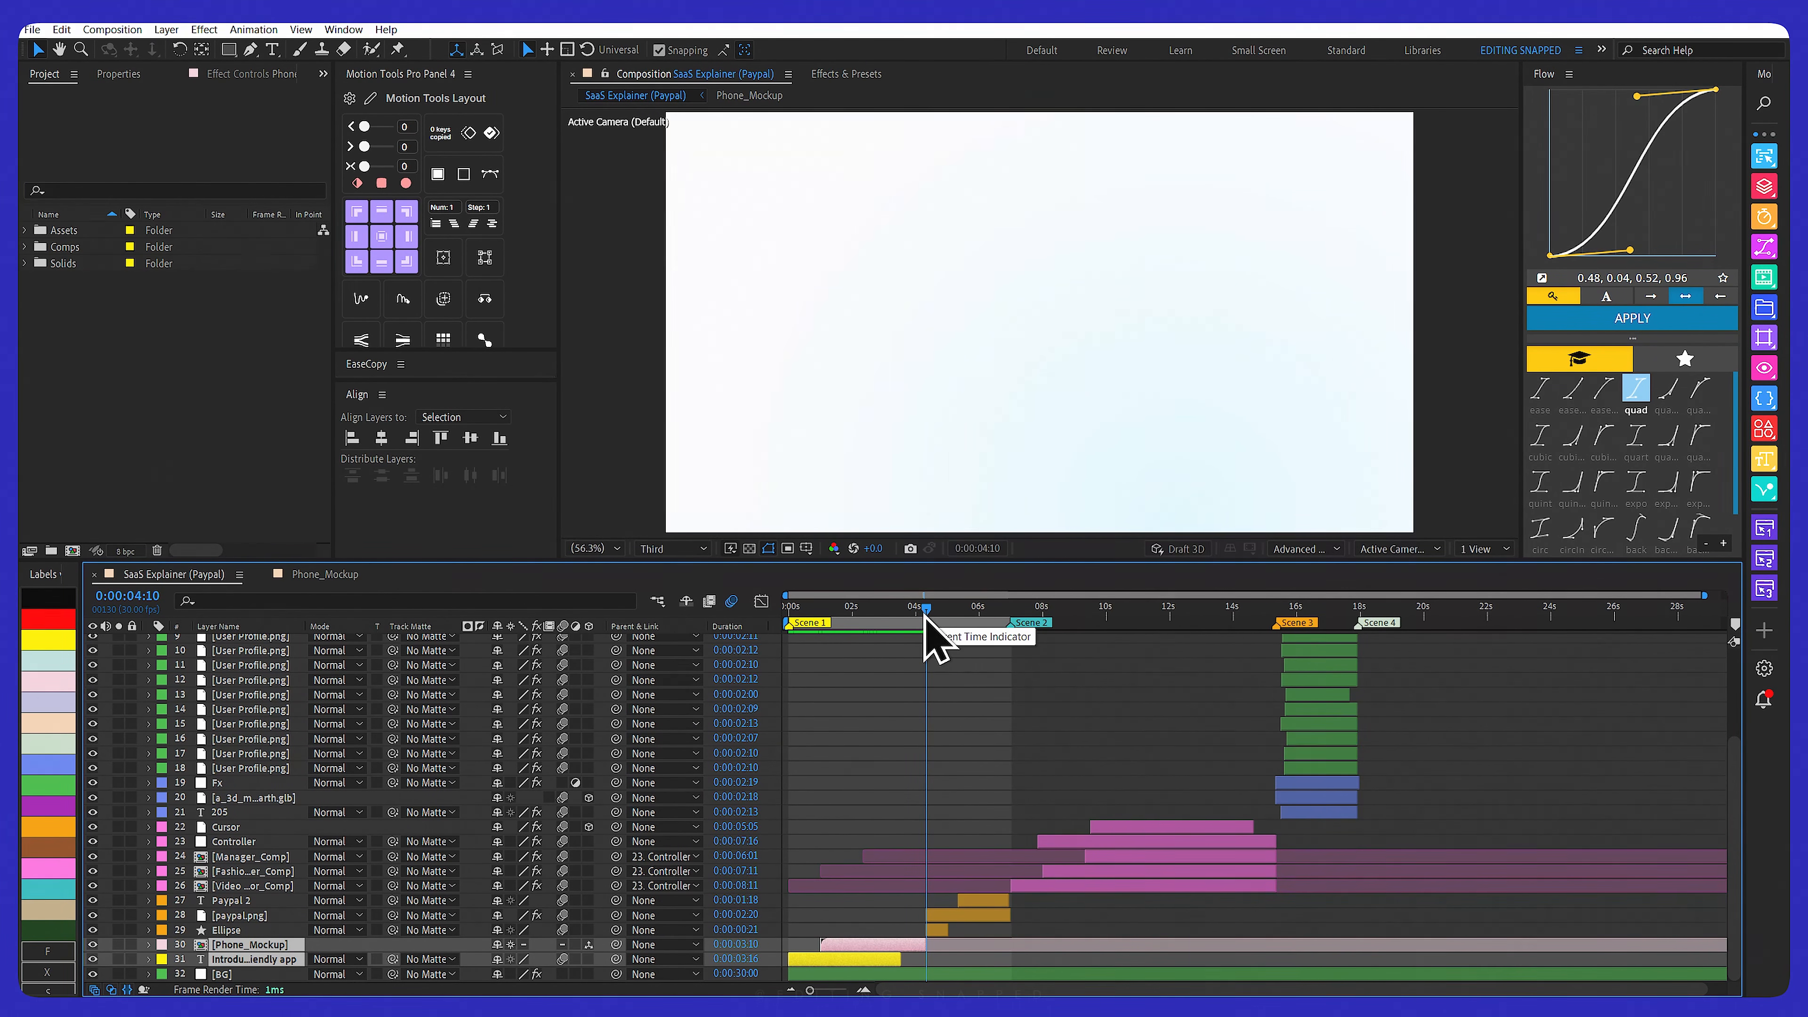
pyautogui.moveTo(927, 620); pyautogui.dragTo(949, 621)
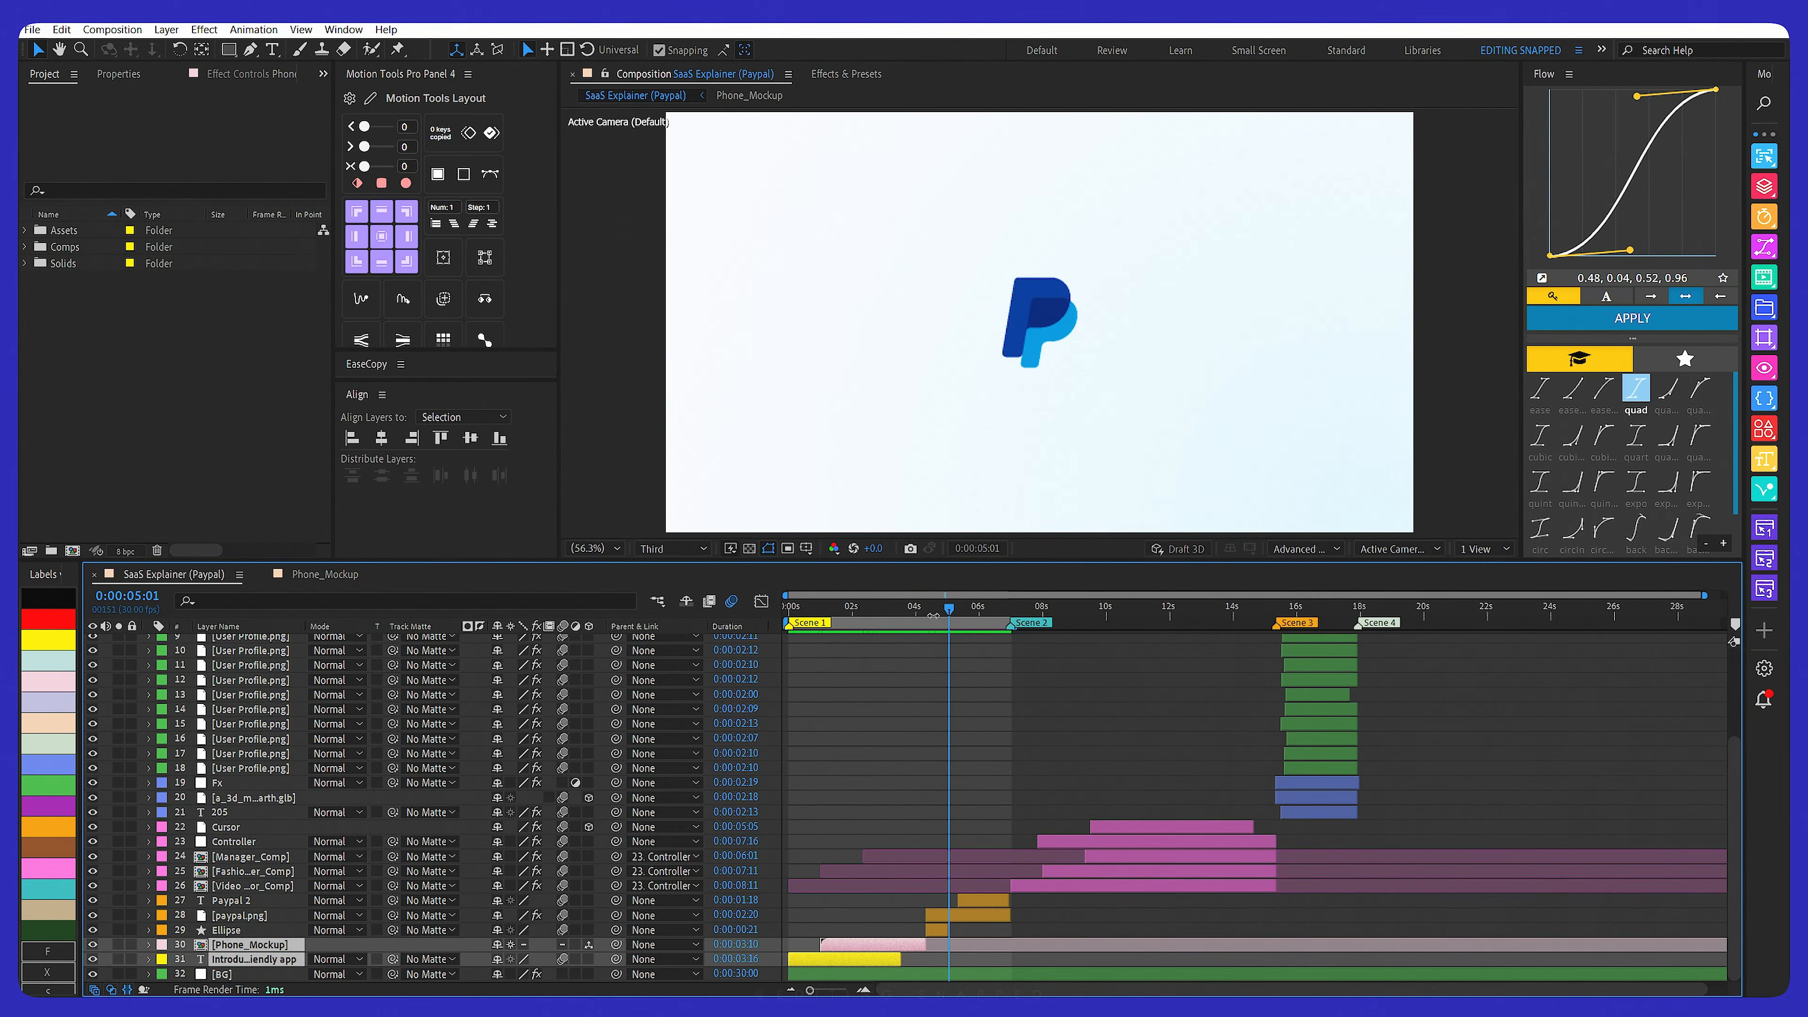
pyautogui.click(680, 549)
pyautogui.click(675, 587)
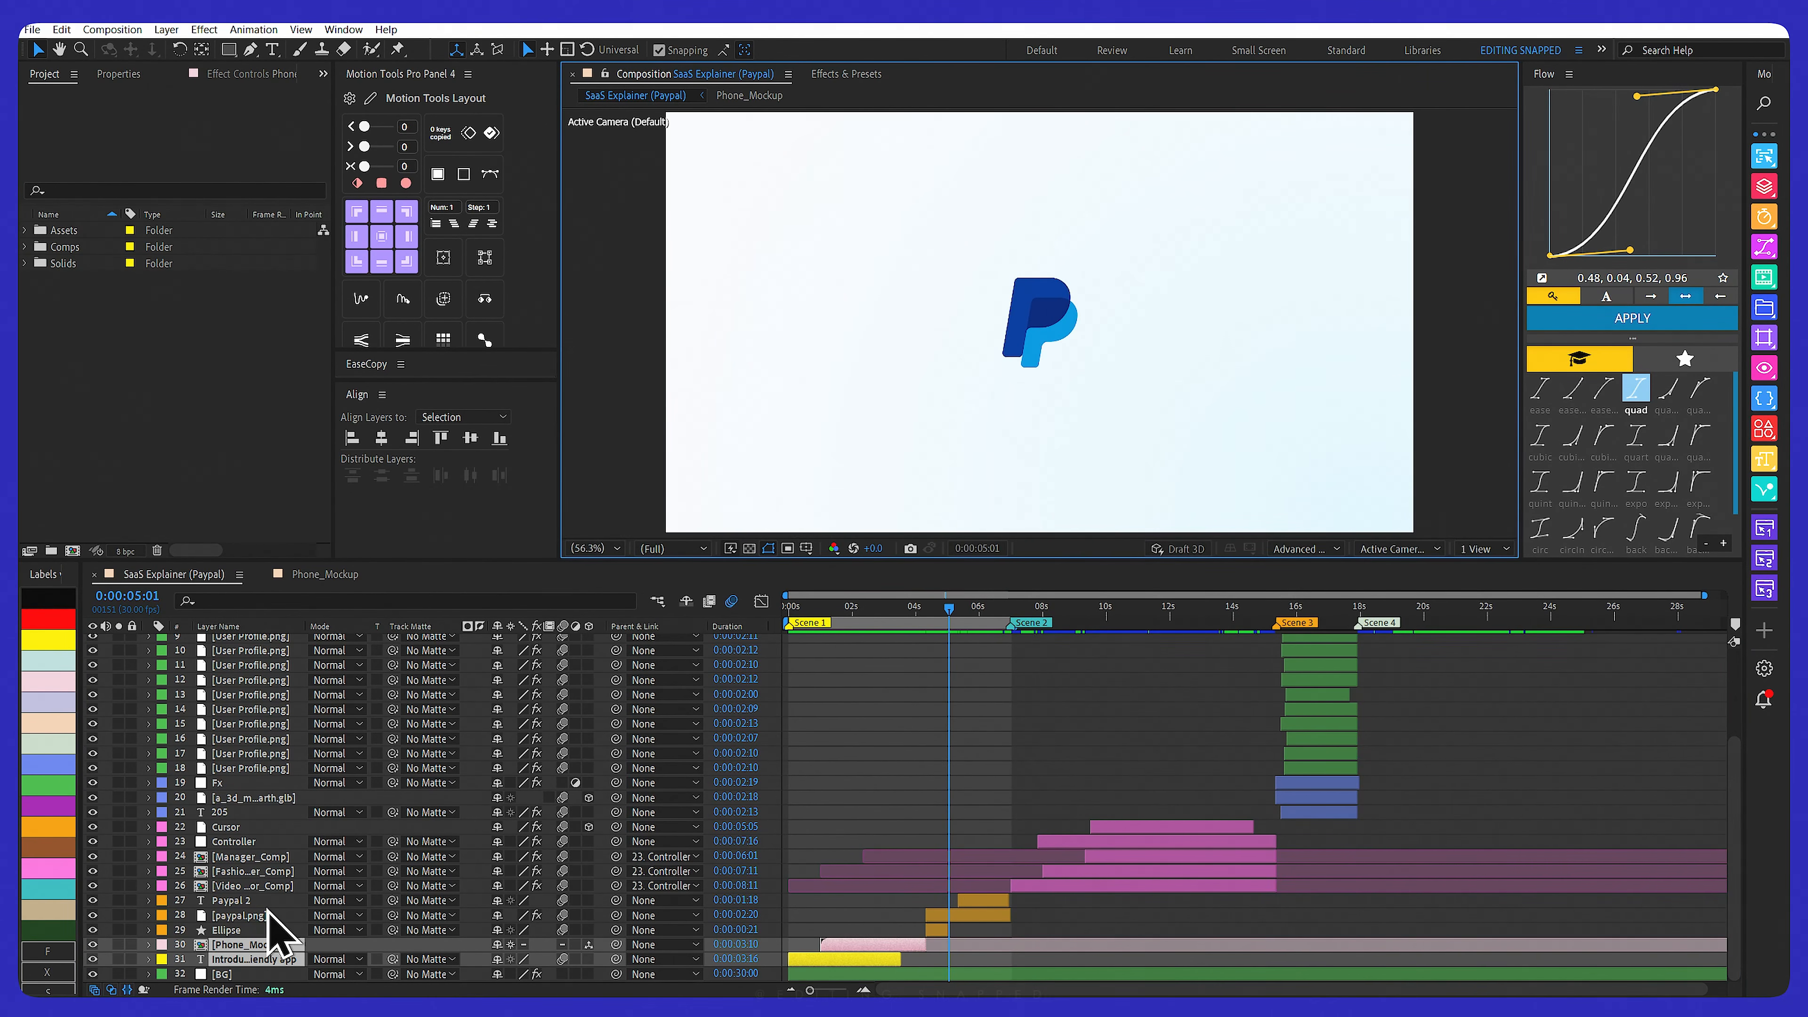
# Reveal the paypal.png layer's keyframes and check its entrance between 0:00:04:10 and 0:00:05:00
pyautogui.click(231, 916)
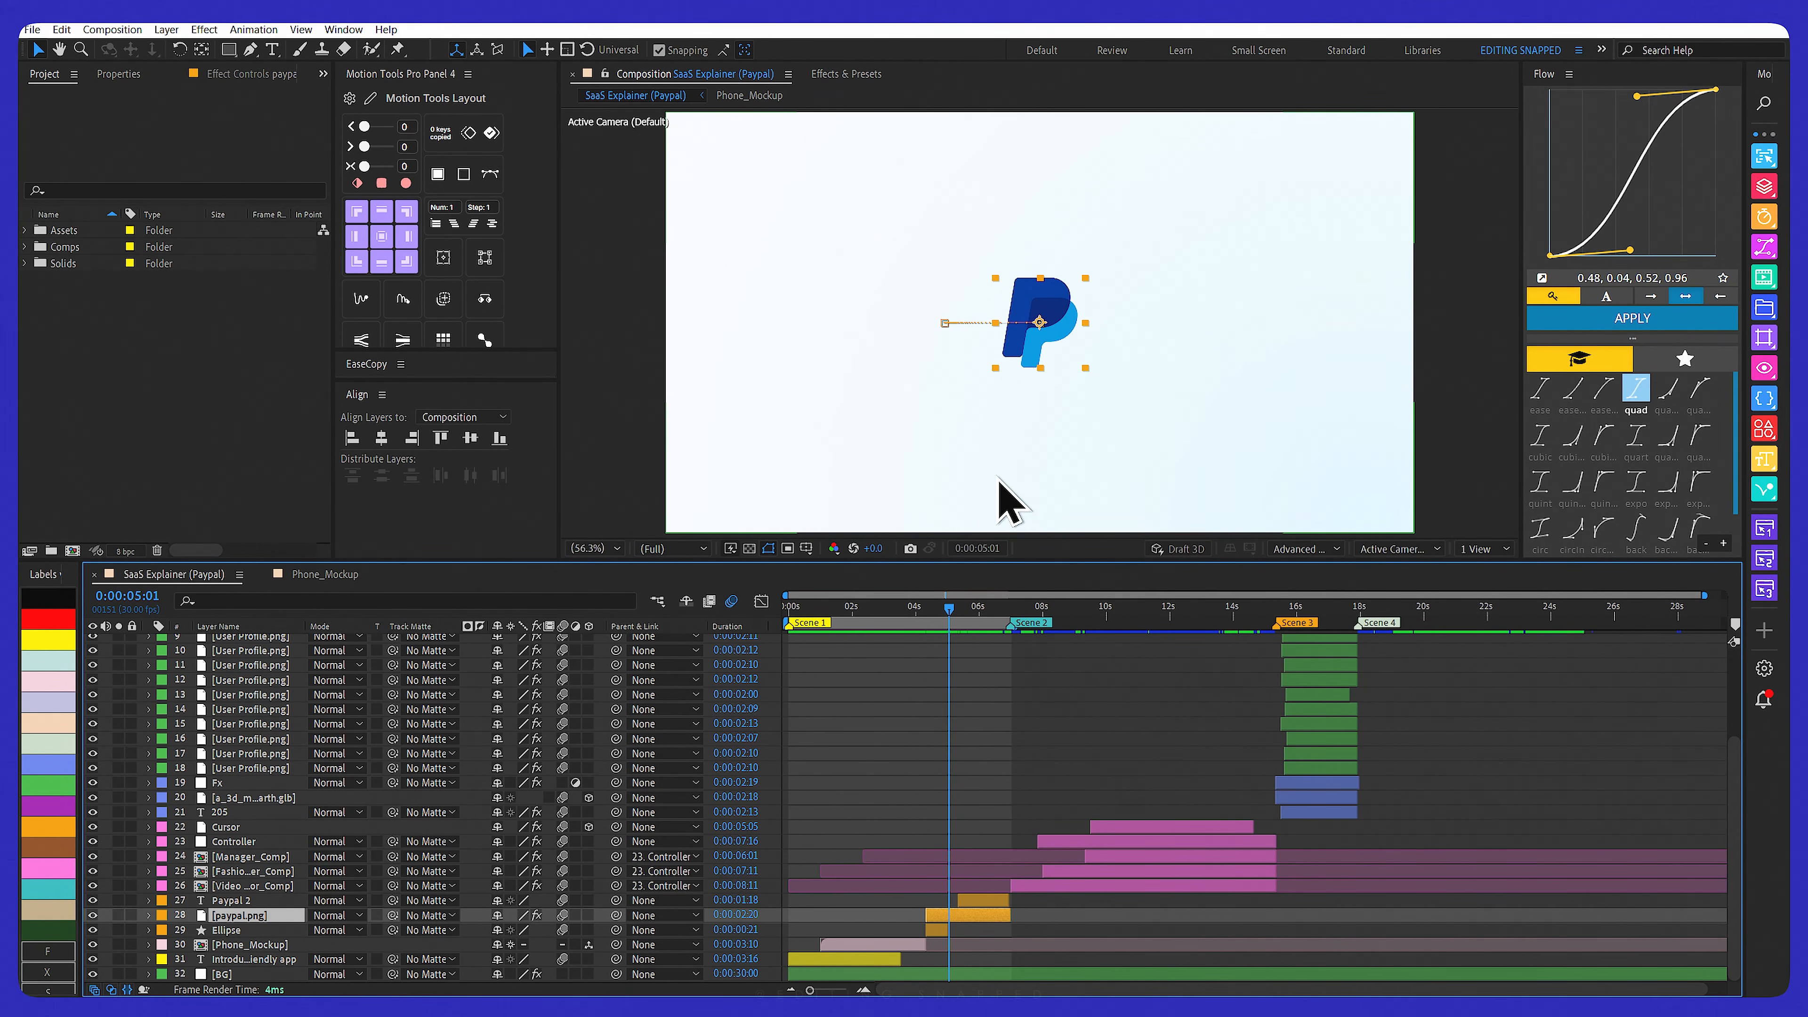
pyautogui.moveTo(923, 614); pyautogui.dragTo(933, 614)
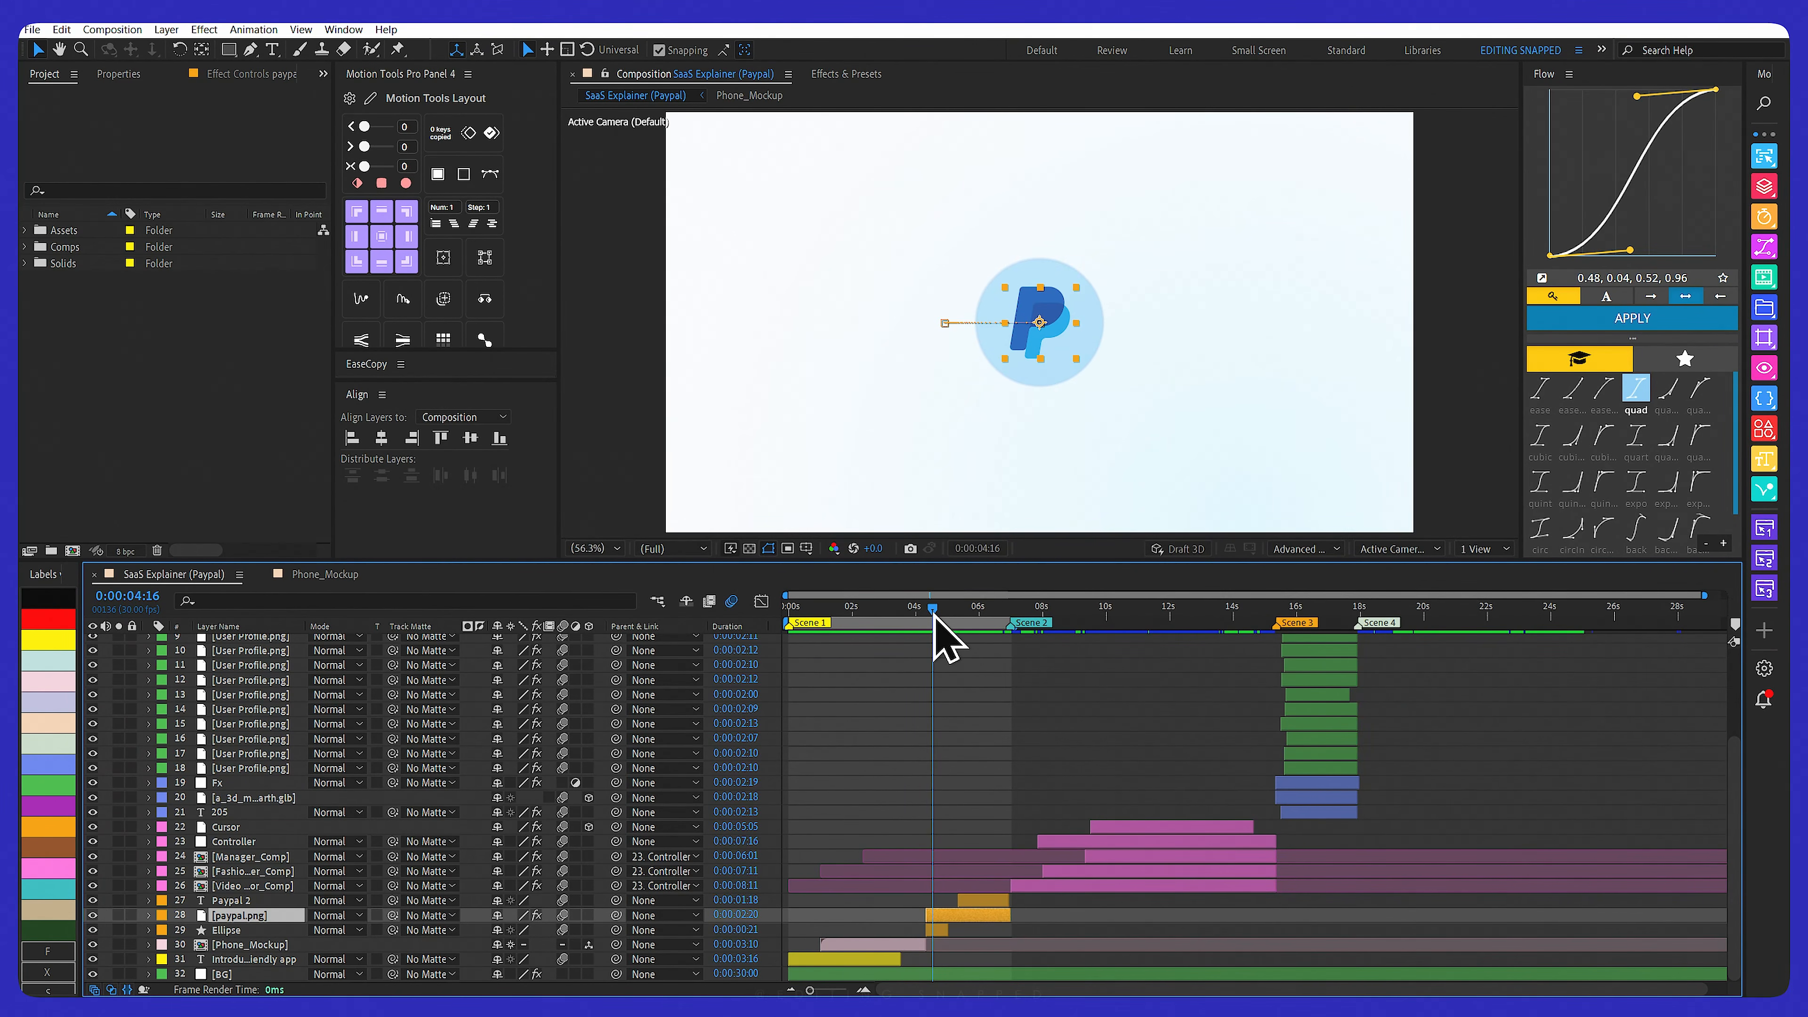
pyautogui.moveTo(933, 614); pyautogui.dragTo(926, 614)
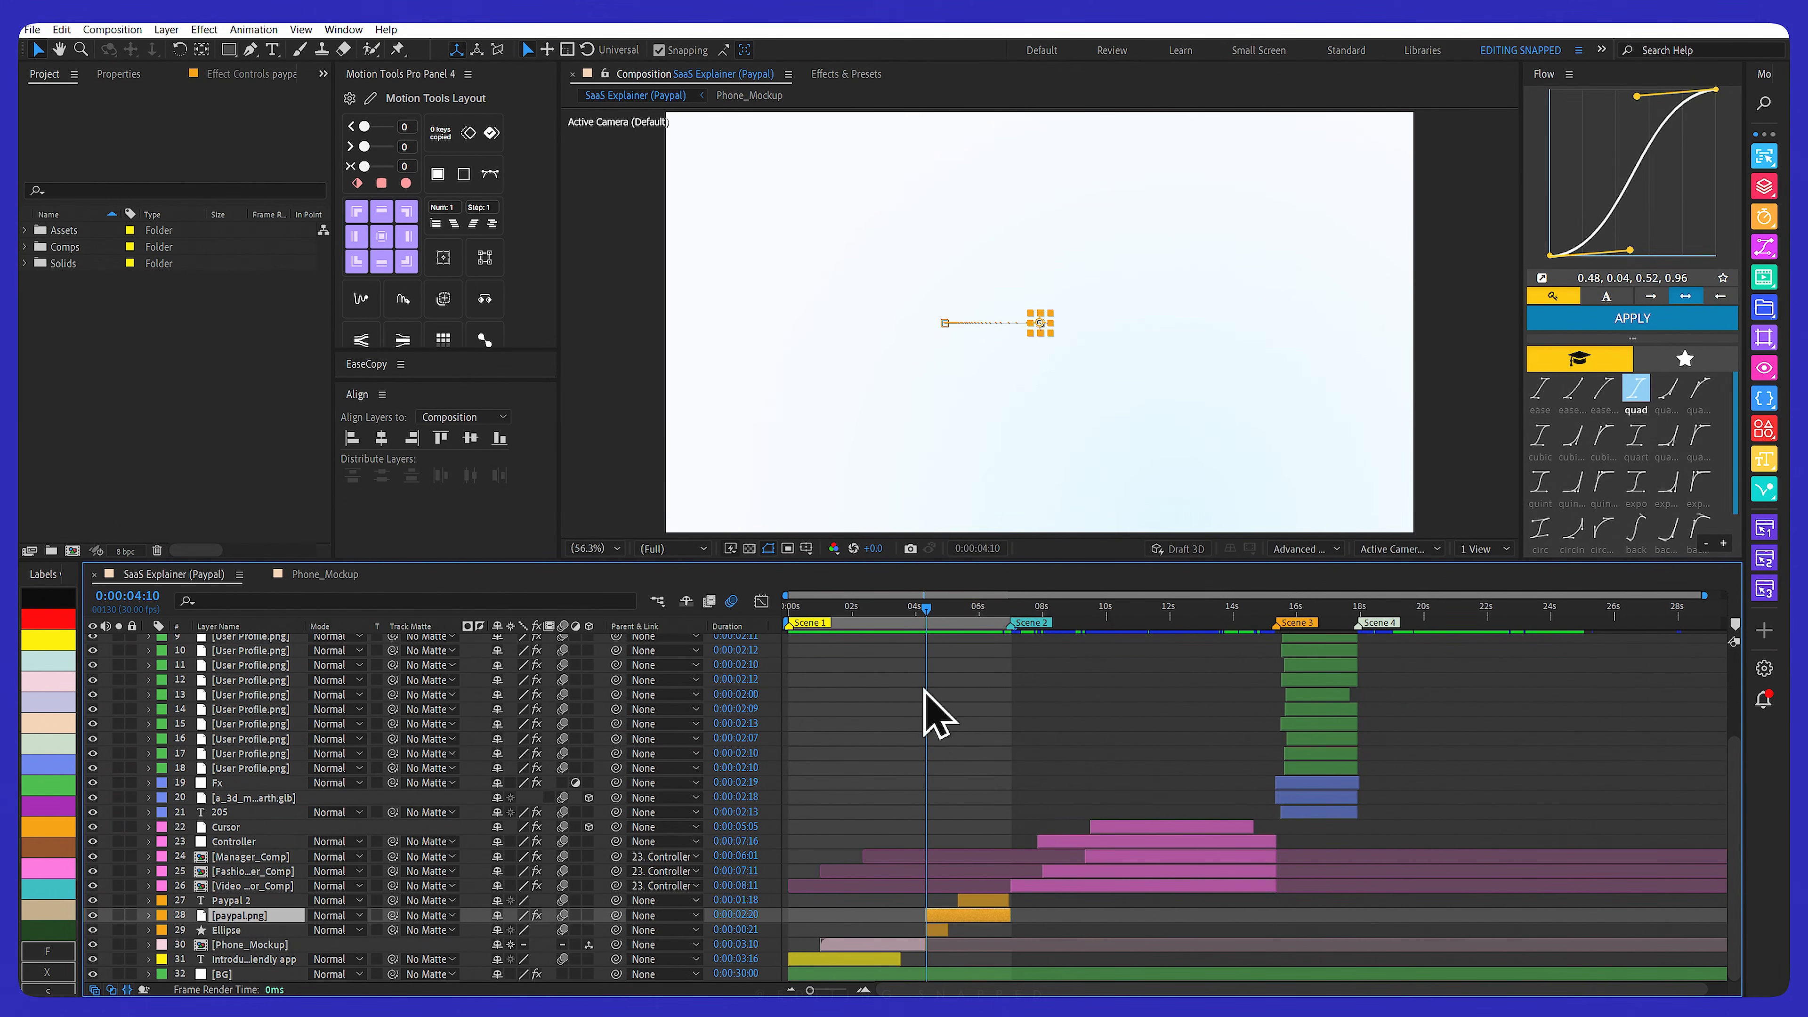
pyautogui.press('u')
pyautogui.scroll(-3, 954, 797)
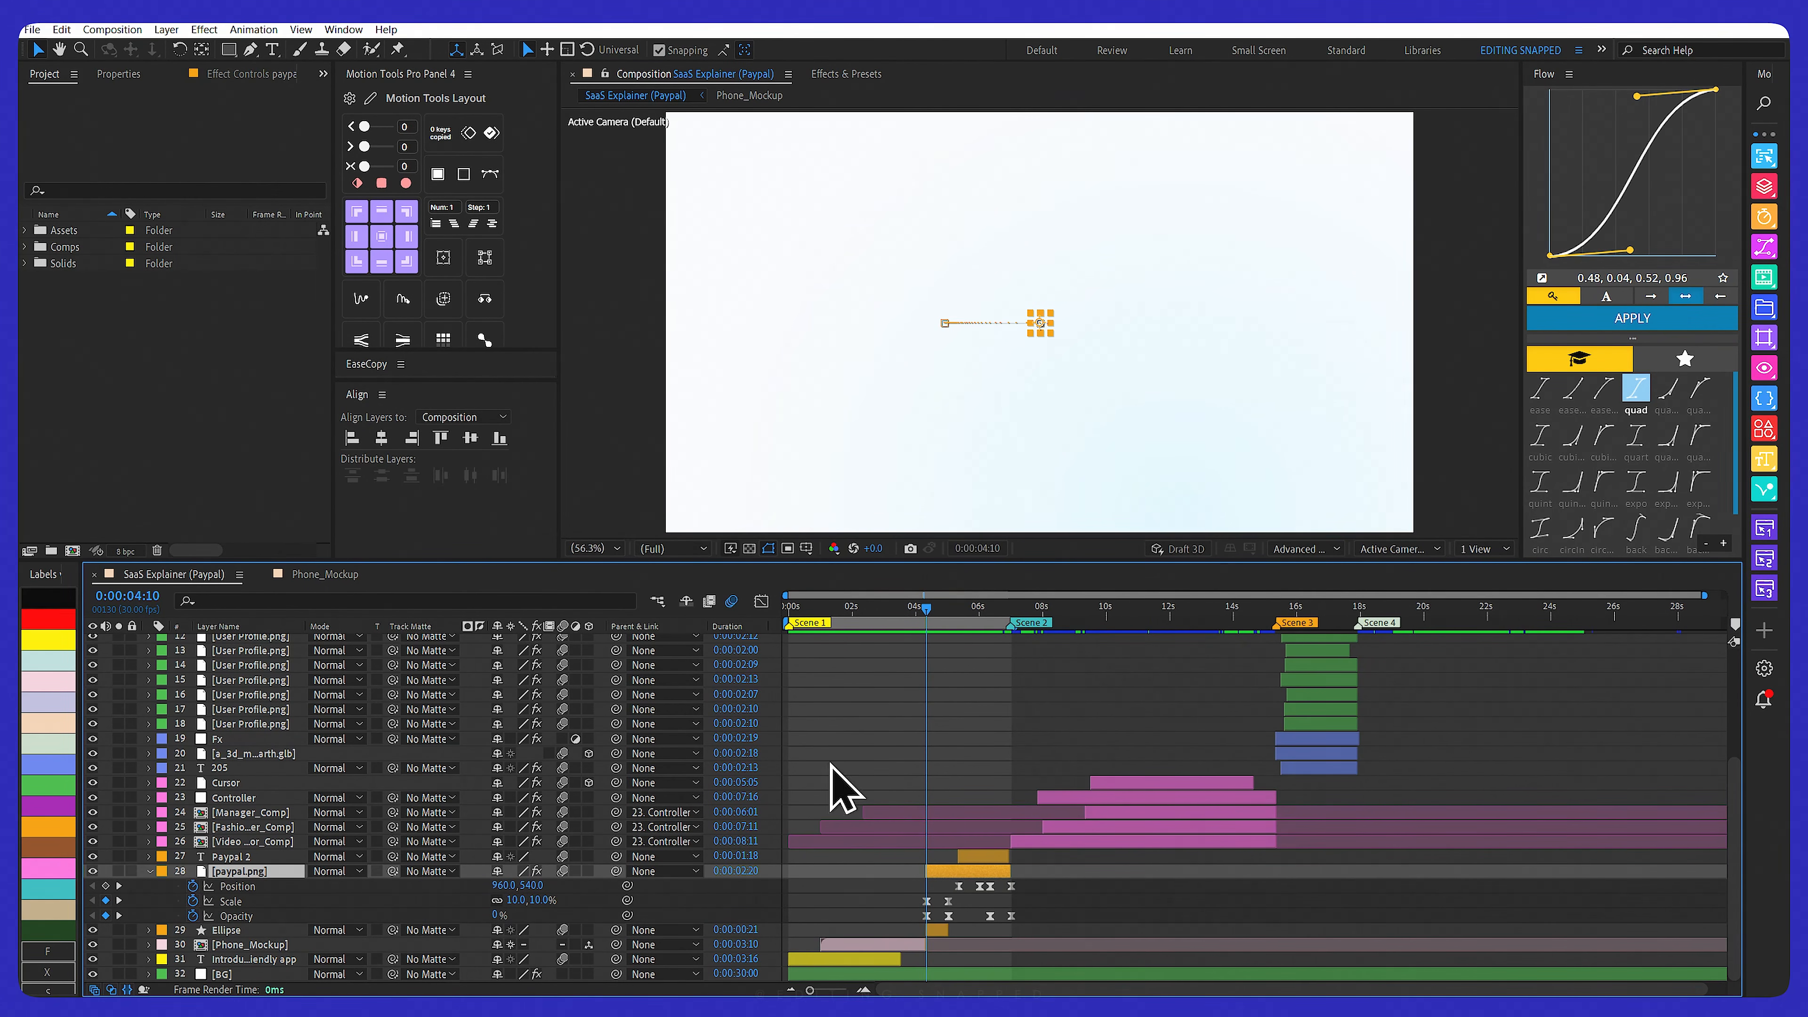
pyautogui.click(949, 610)
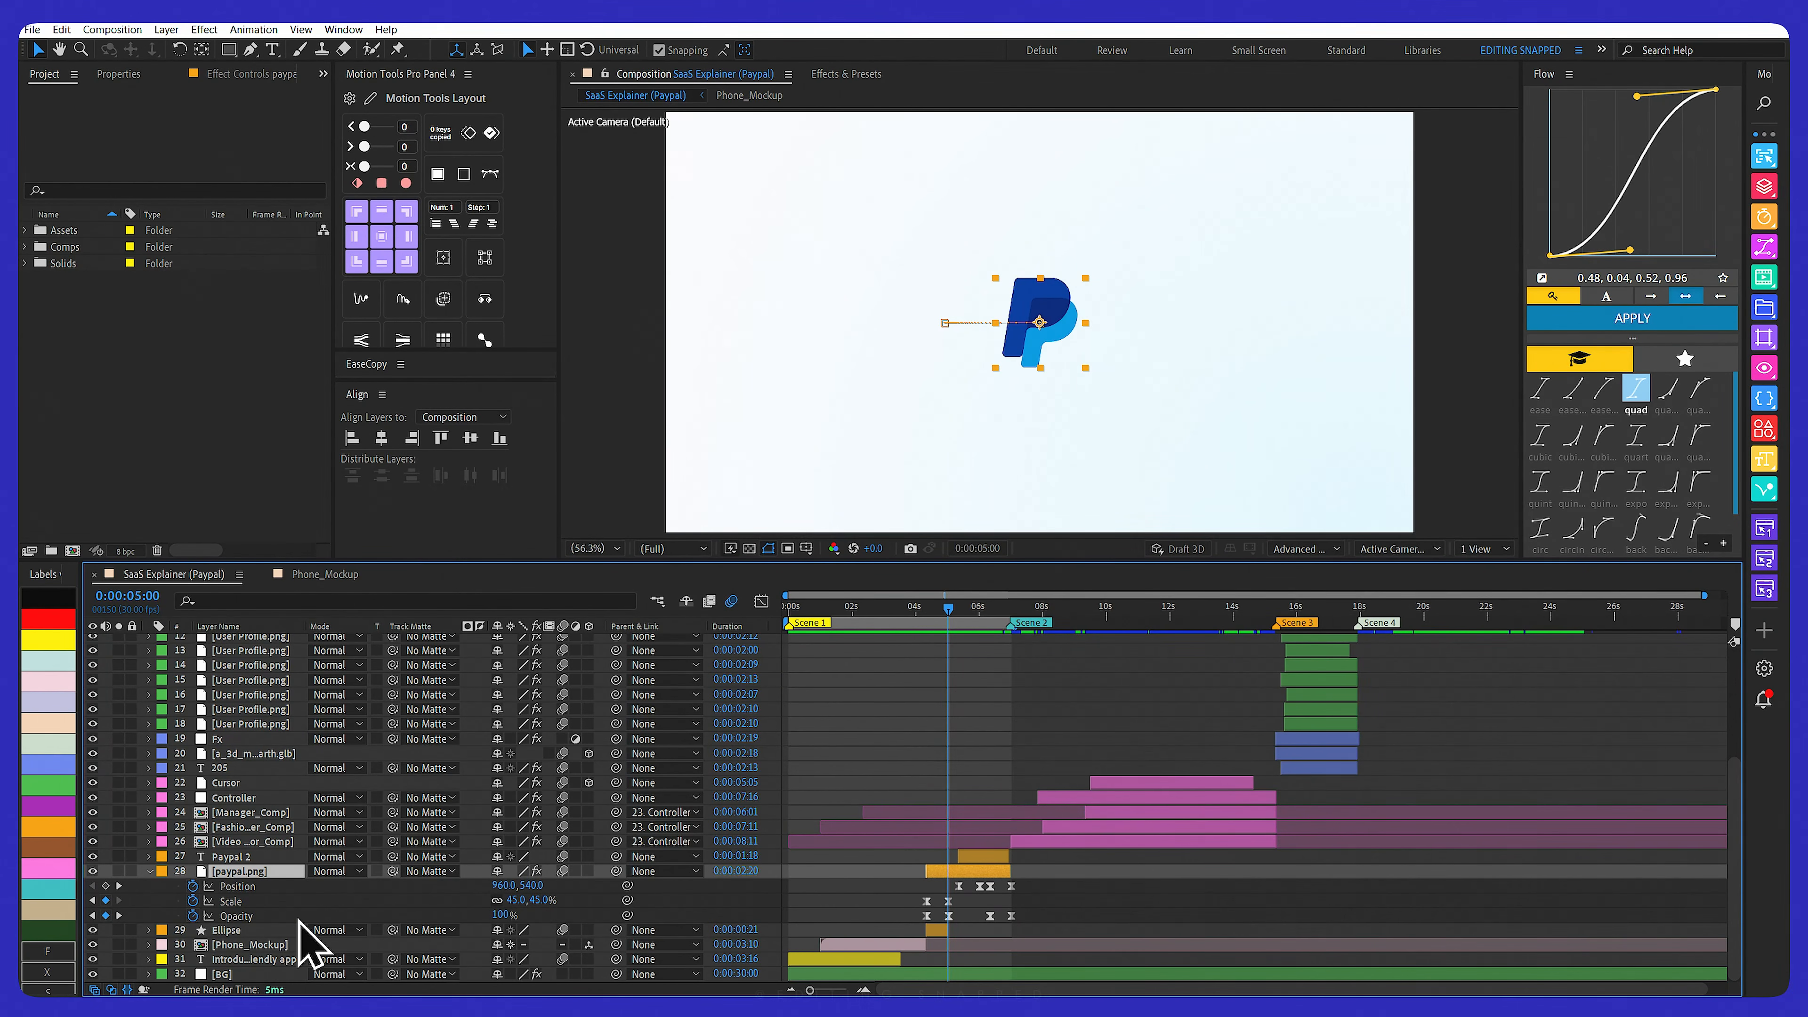
# Select paypal.png's first two Scale and Opacity keyframes and examine their speed curves in the Graph Editor
pyautogui.click(904, 901)
pyautogui.moveTo(904, 898); pyautogui.dragTo(957, 925)
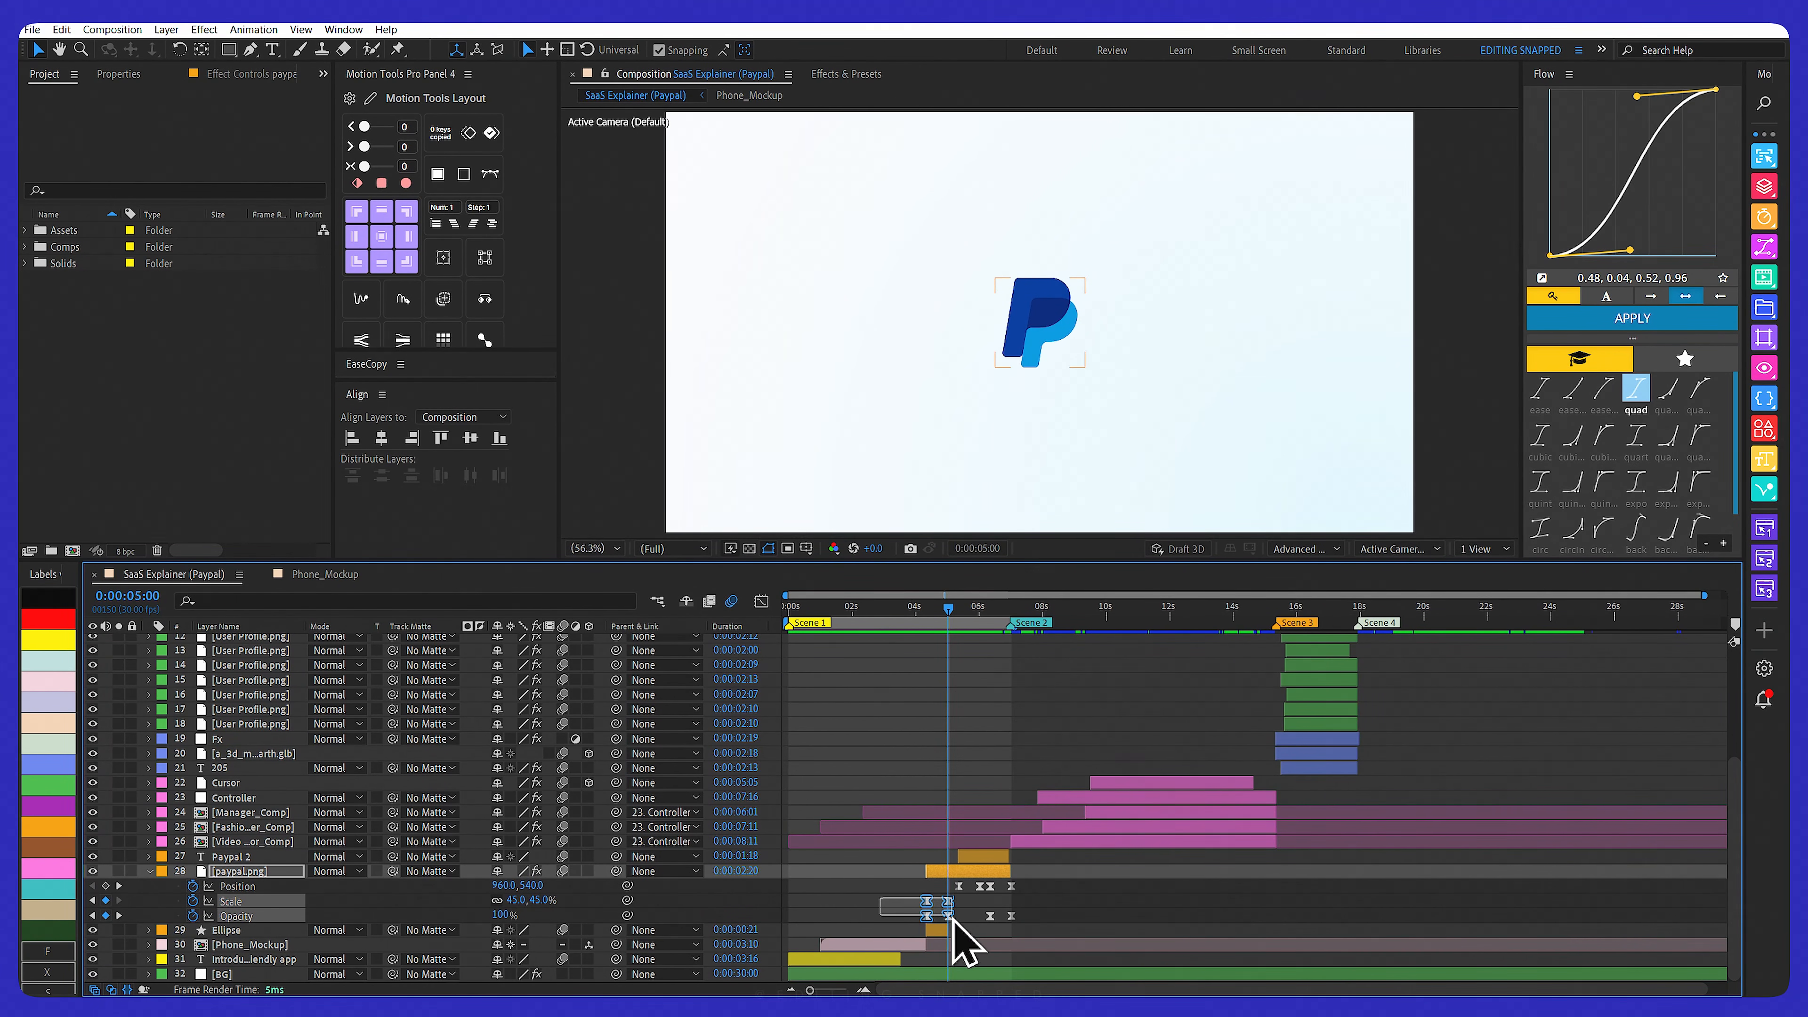
pyautogui.click(761, 601)
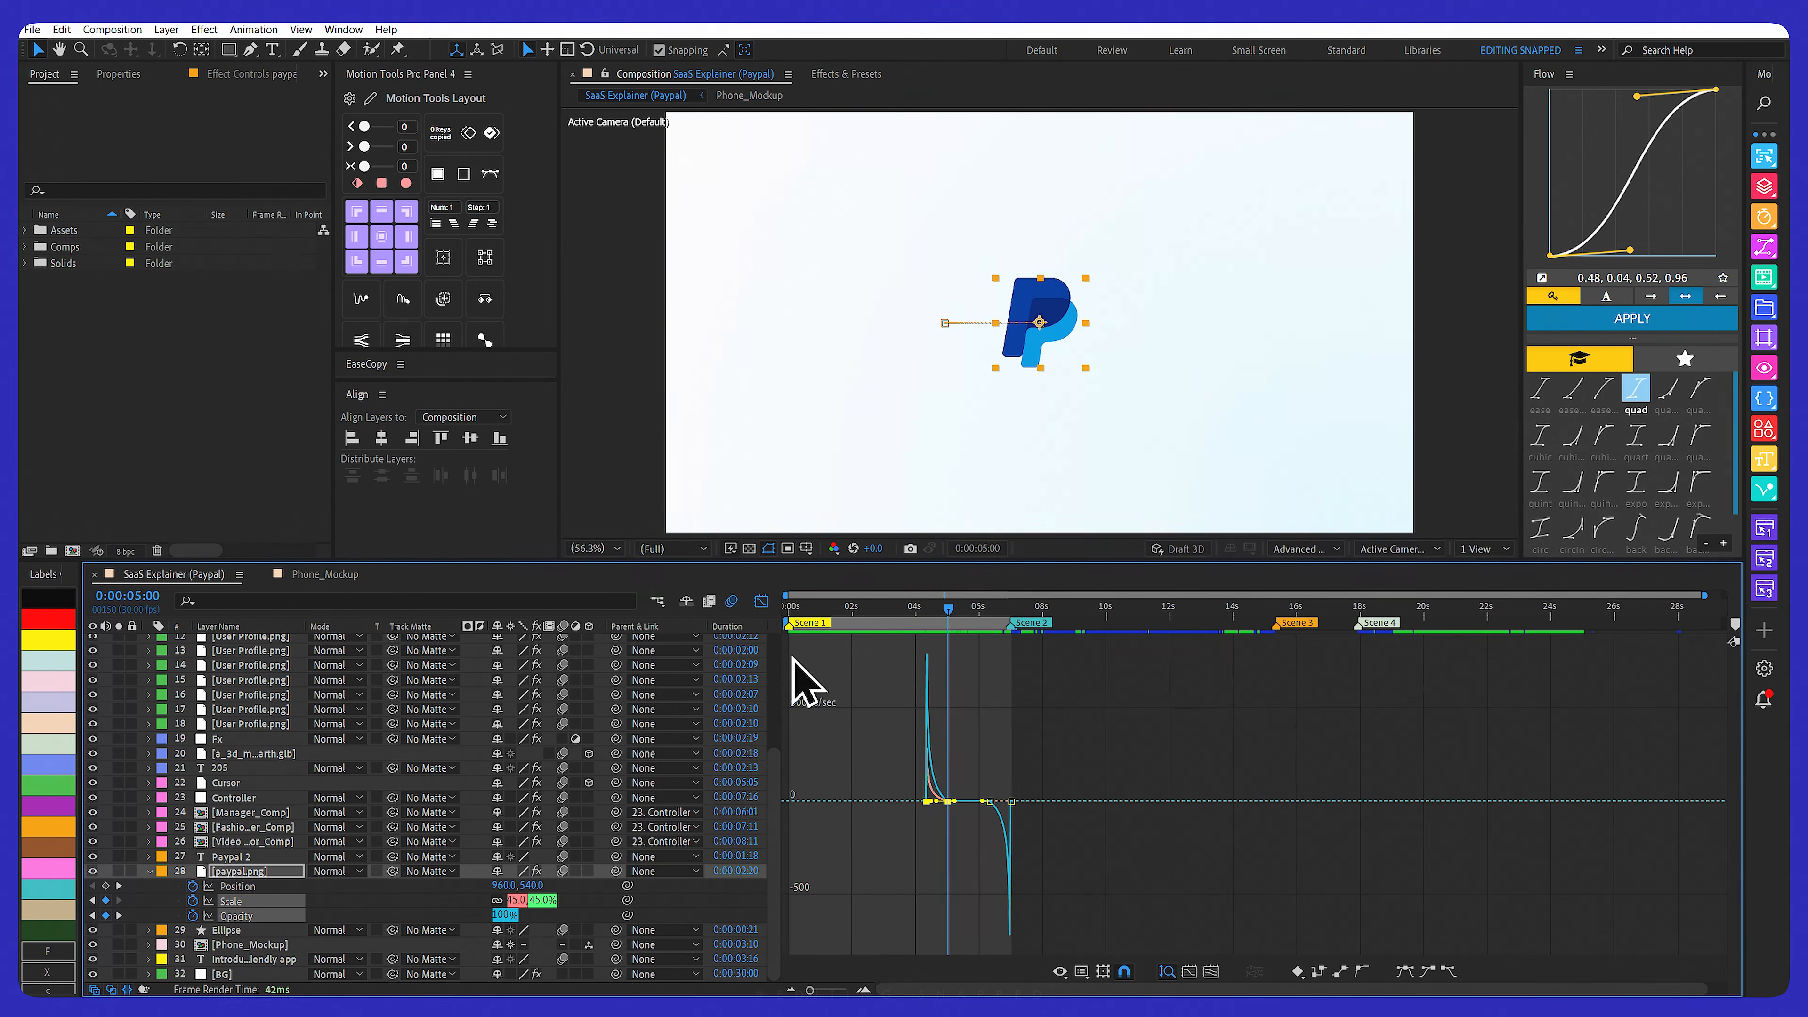
pyautogui.moveTo(986, 768); pyautogui.dragTo(899, 830)
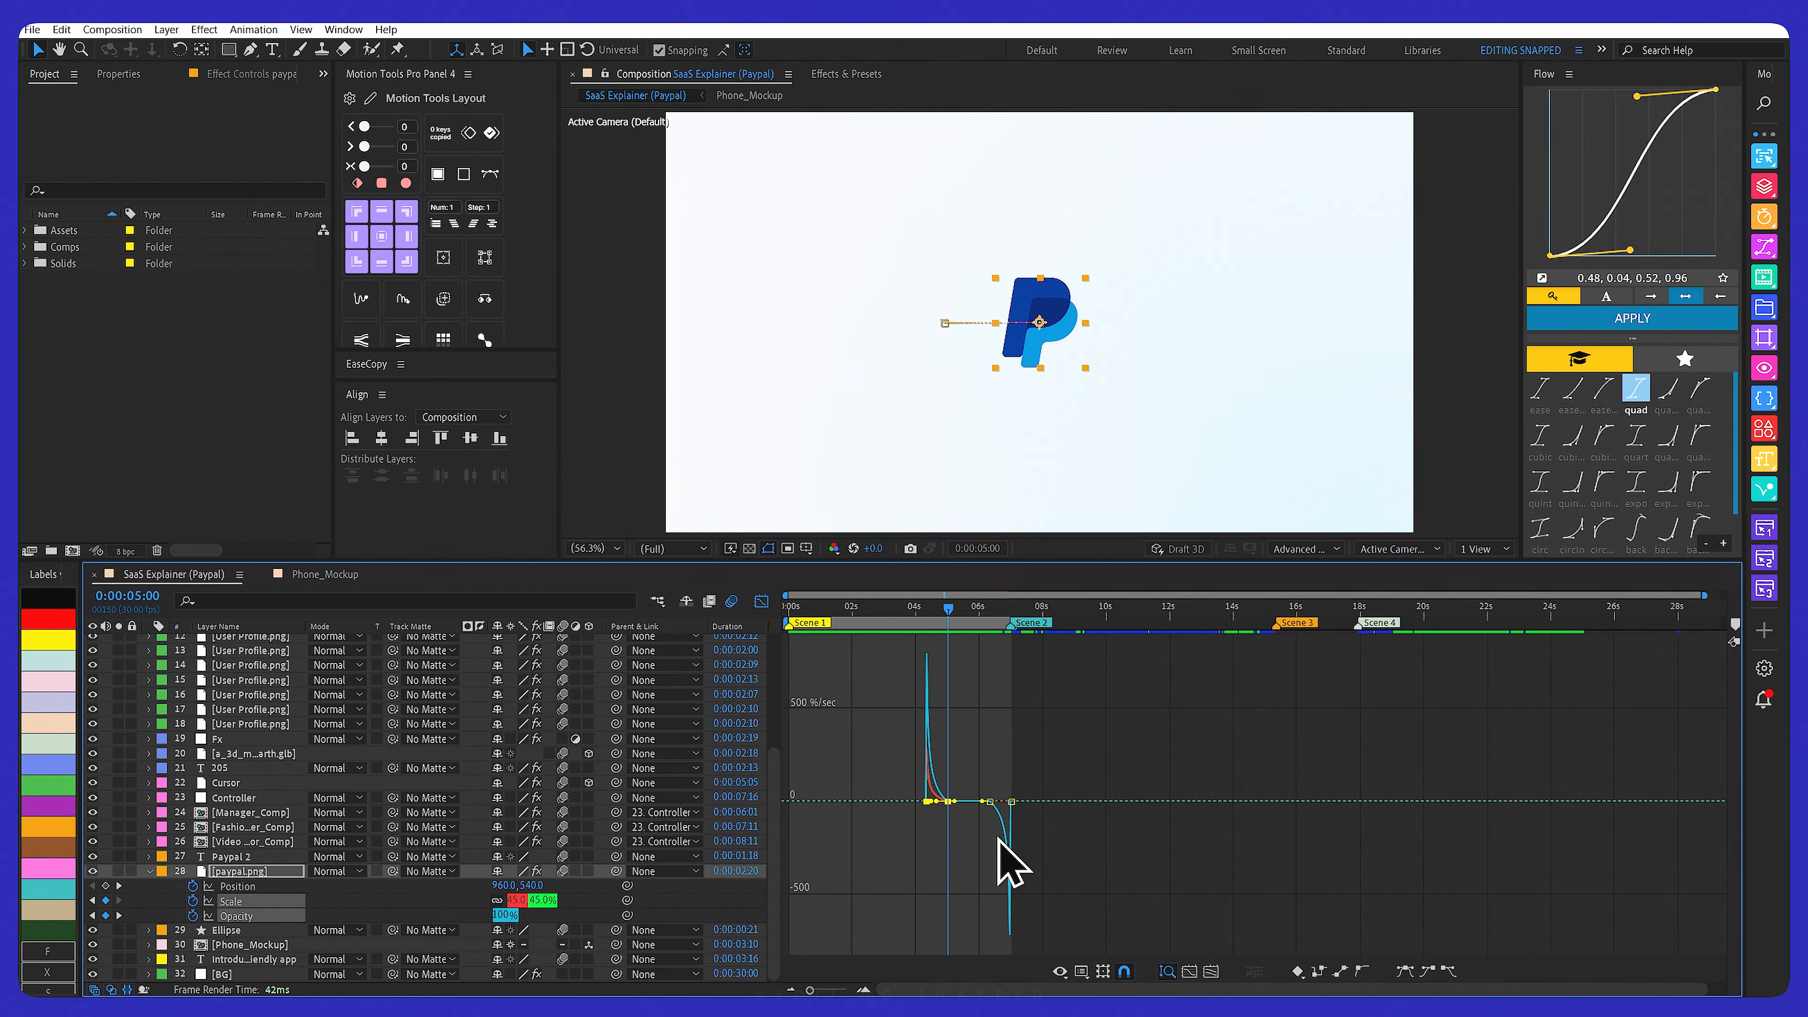
pyautogui.hotkey('shift', 'F3')
# Replay the phone-to-logo transition from 0:00:03:10 and park the playhead at 0:00:04:10
pyautogui.click(895, 607)
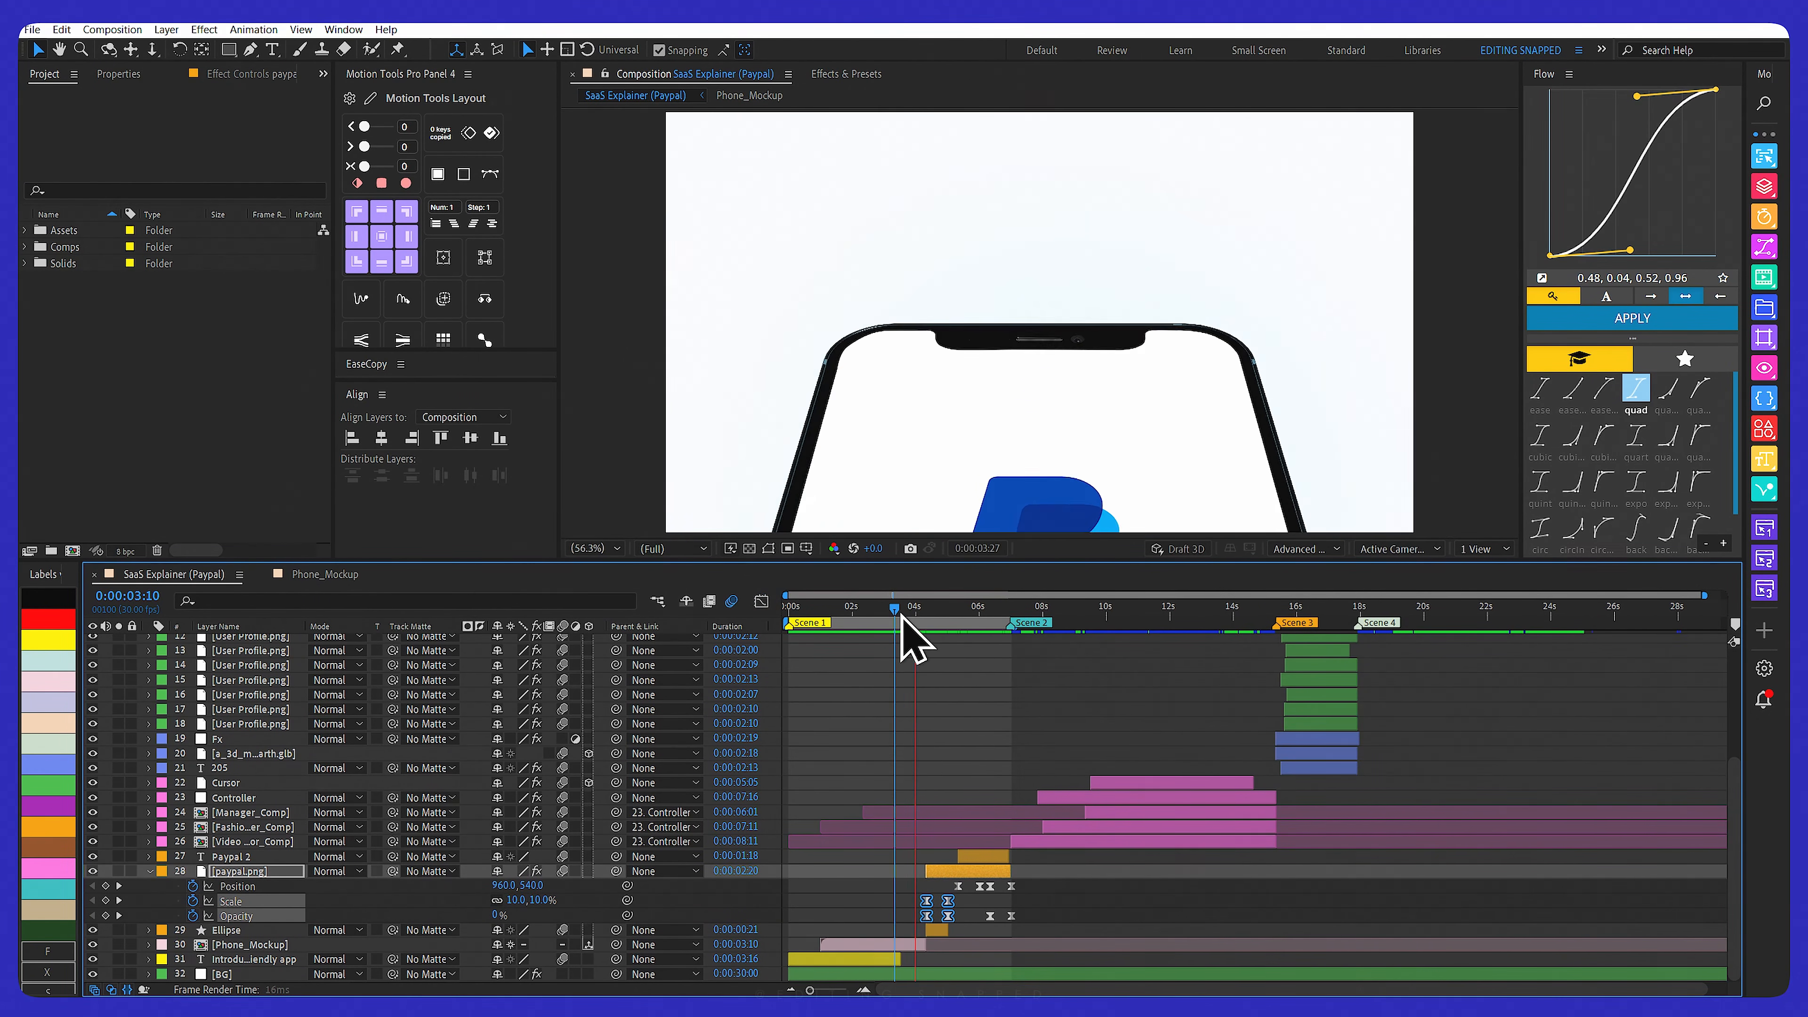
pyautogui.moveTo(902, 619)
pyautogui.mouseDown()
pyautogui.moveTo(925, 616)
pyautogui.moveTo(885, 627)
pyautogui.moveTo(969, 626)
pyautogui.moveTo(927, 627)
pyautogui.mouseUp()
pyautogui.press('space')
# Select the Ellipse shape layer, activate the Ellipse tool, and try a stroke width of 0 px
pyautogui.click(936, 929)
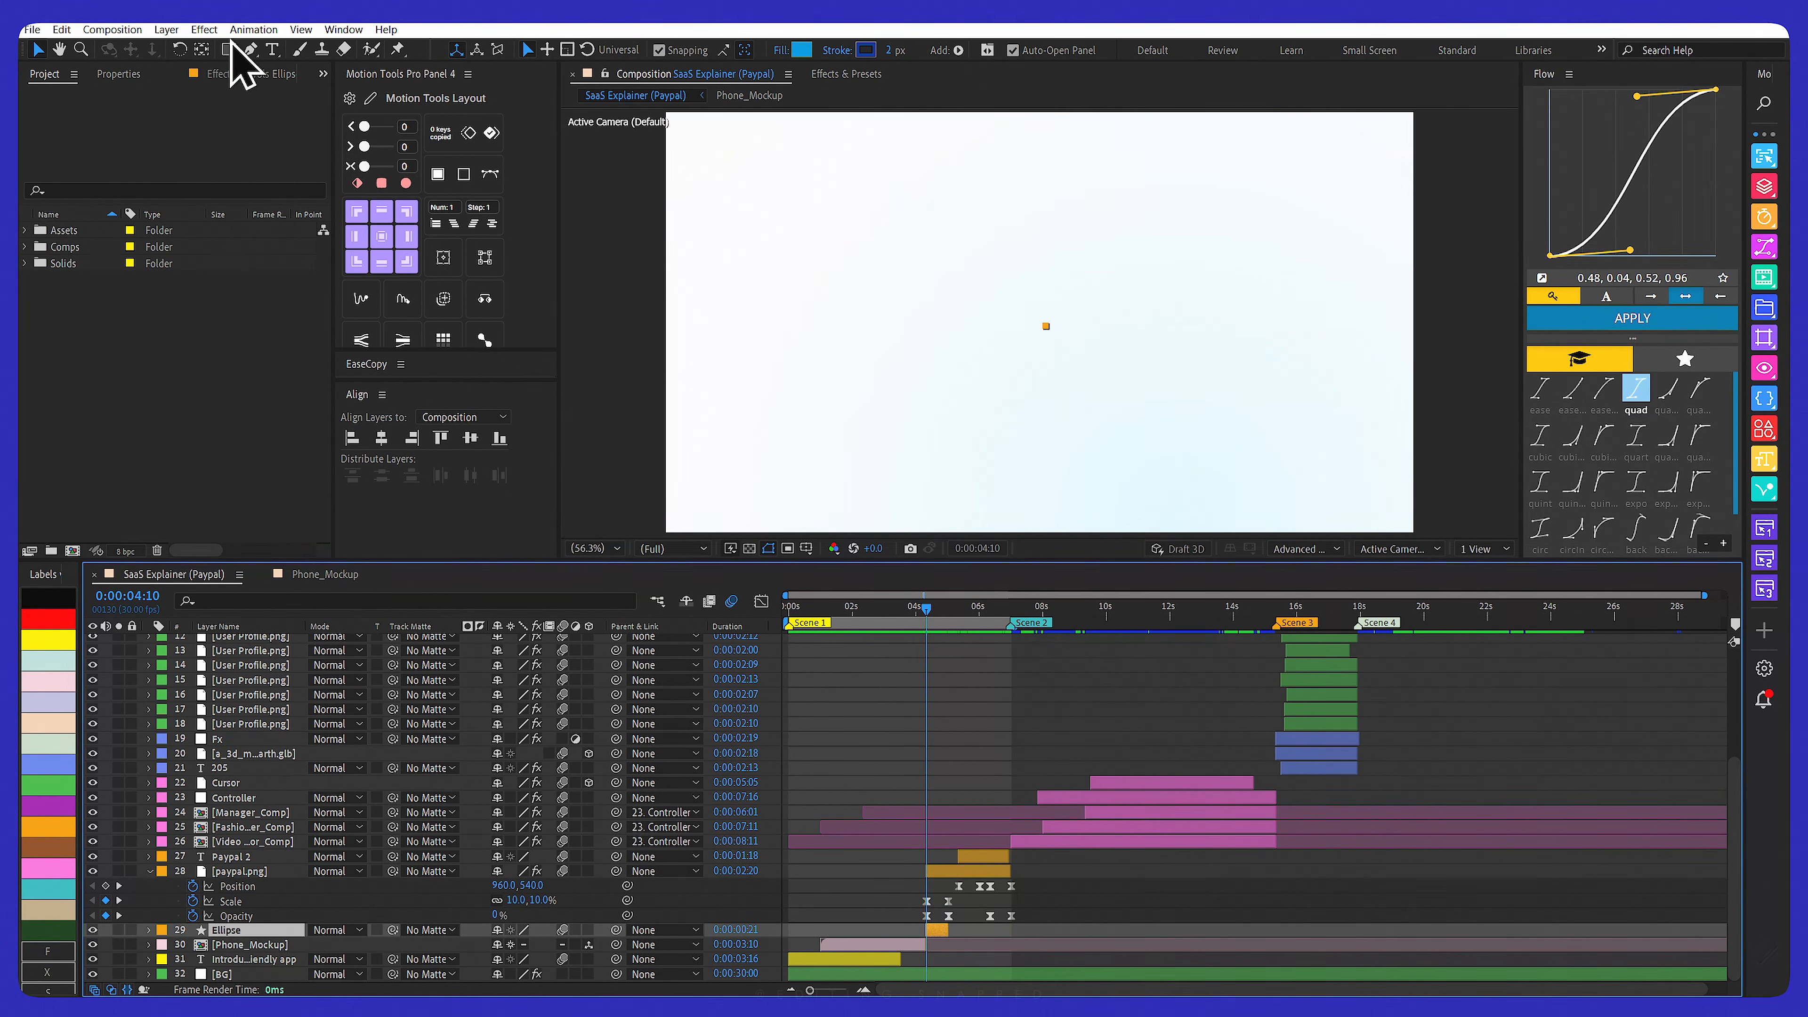
pyautogui.moveTo(230, 49); pyautogui.dragTo(299, 88)
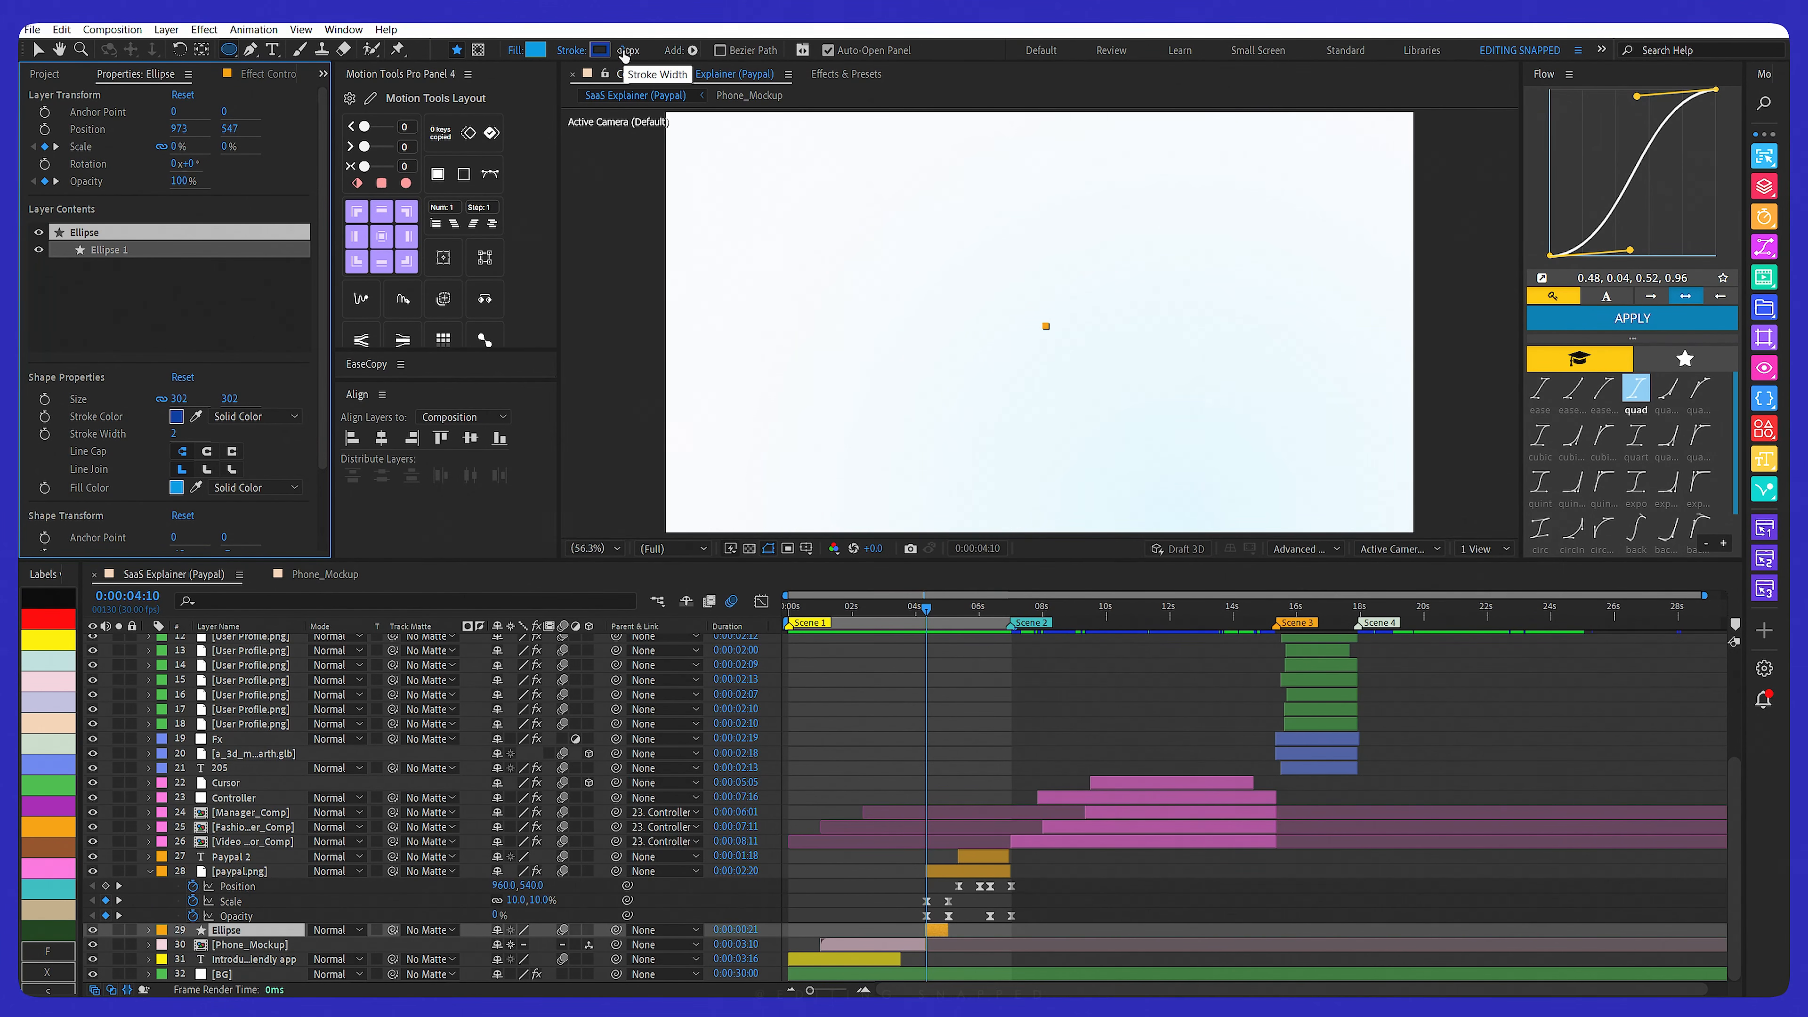
pyautogui.moveTo(625, 53); pyautogui.dragTo(582, 61)
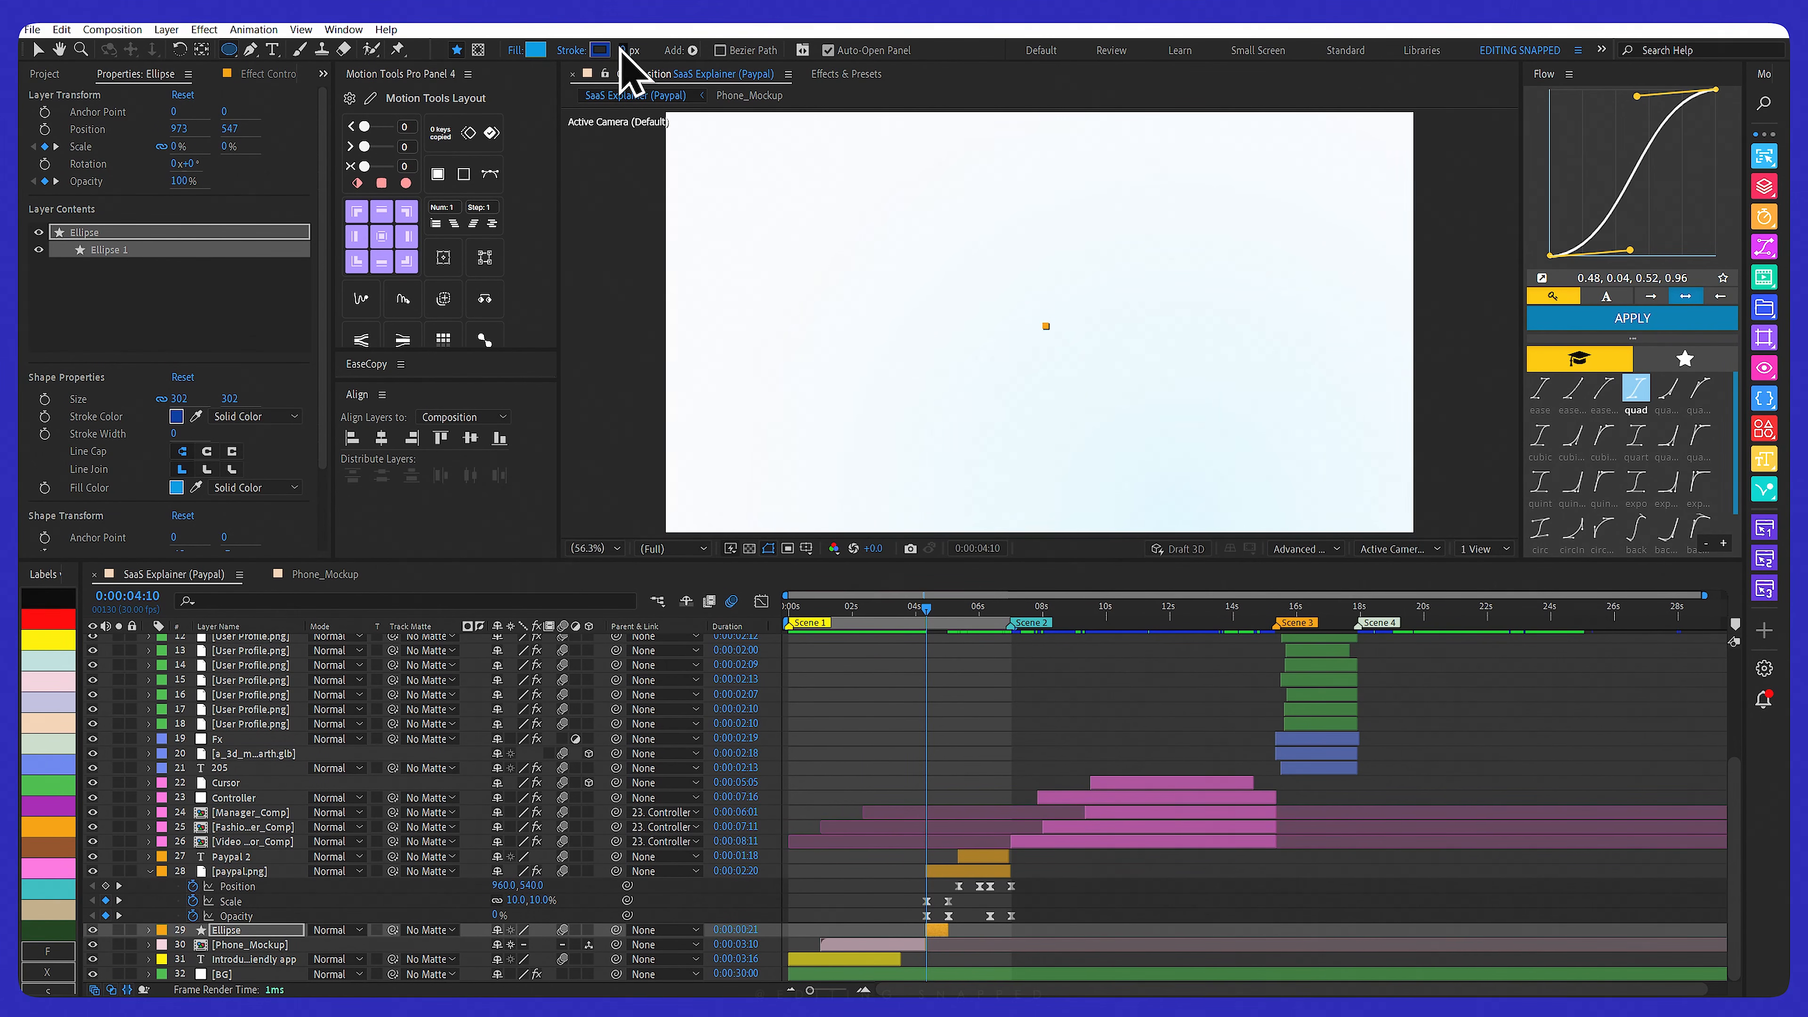
pyautogui.click(623, 50)
# Check the Ellipse shape's fill colour in the colour picker, accept it, and reselect the Ellipse layer
pyautogui.click(540, 50)
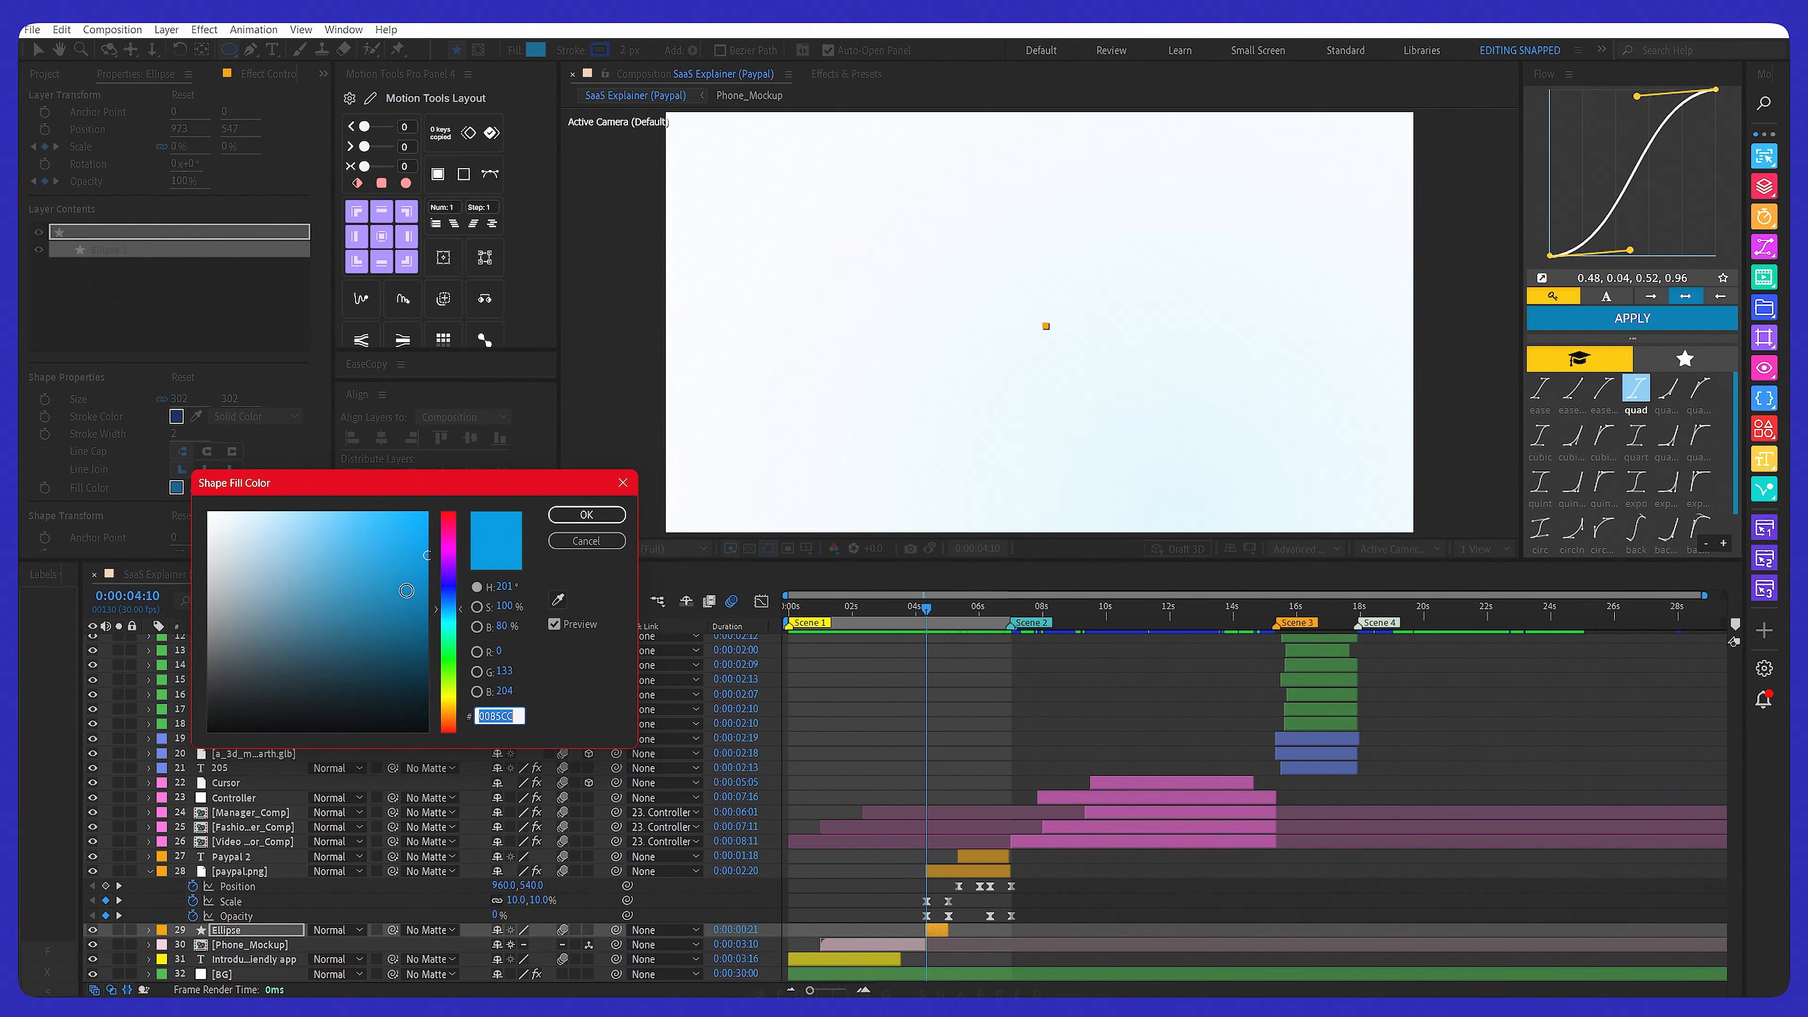
pyautogui.click(586, 515)
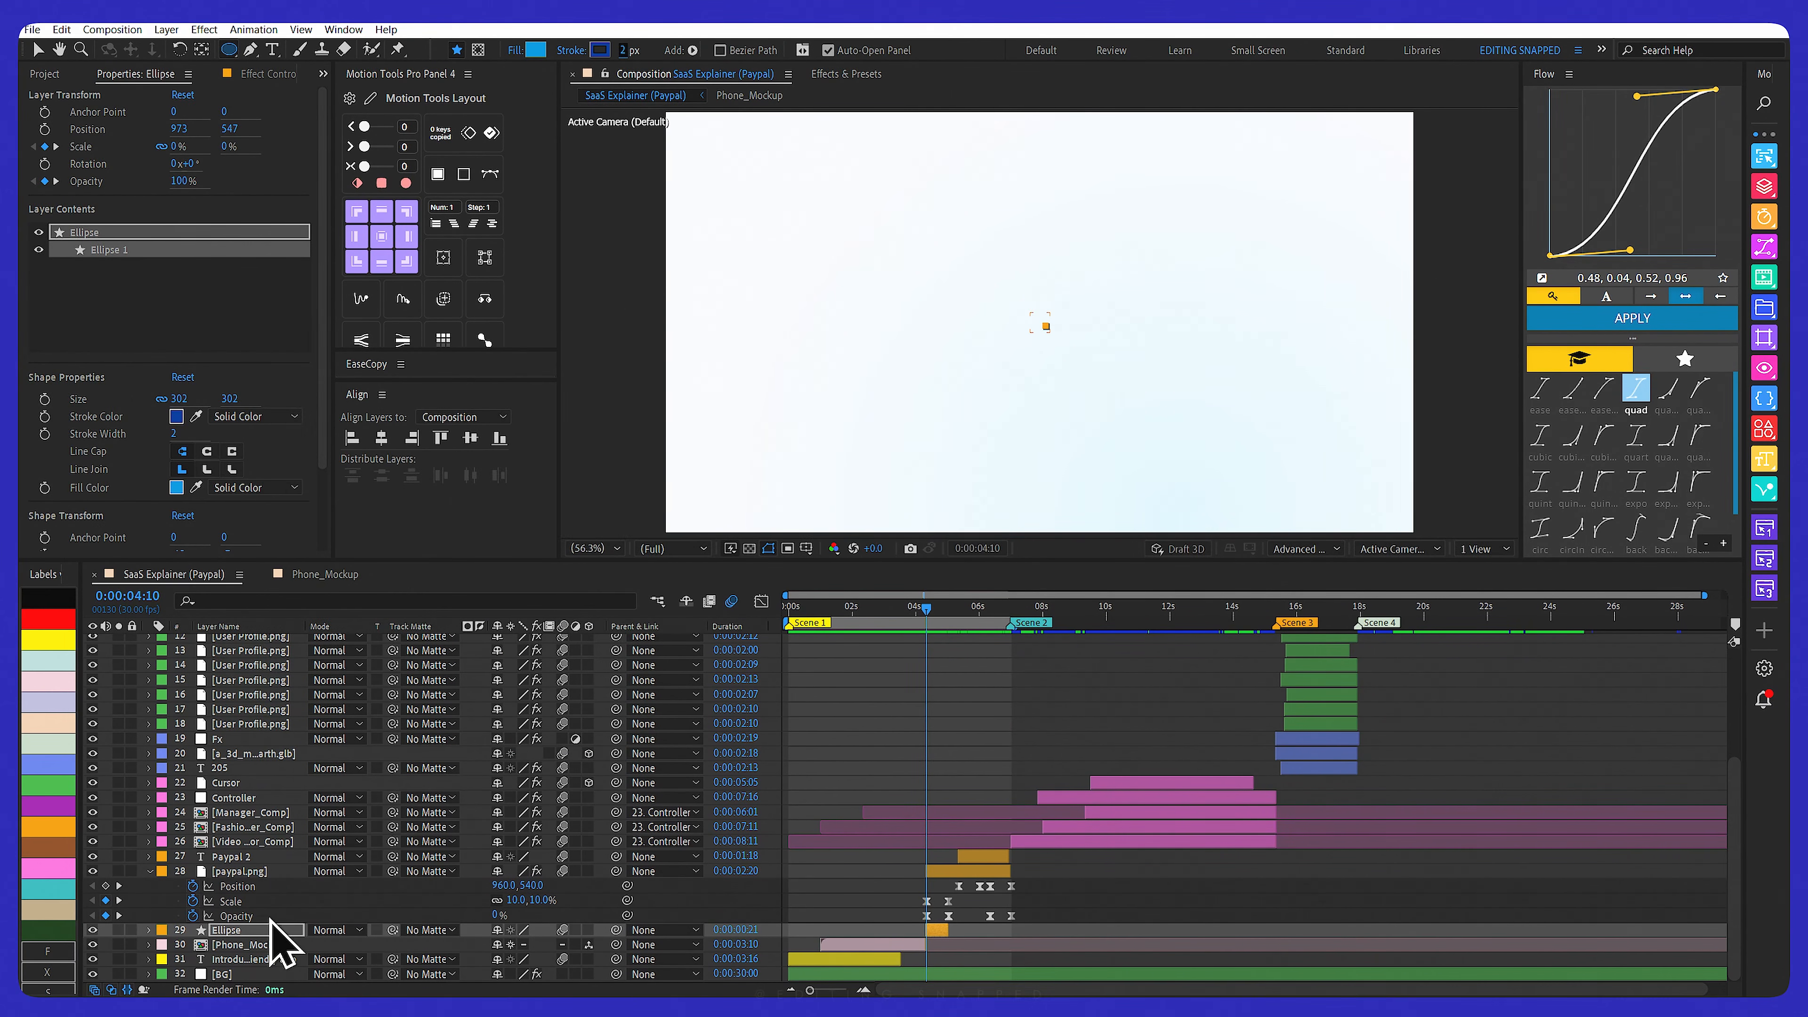
pyautogui.click(245, 930)
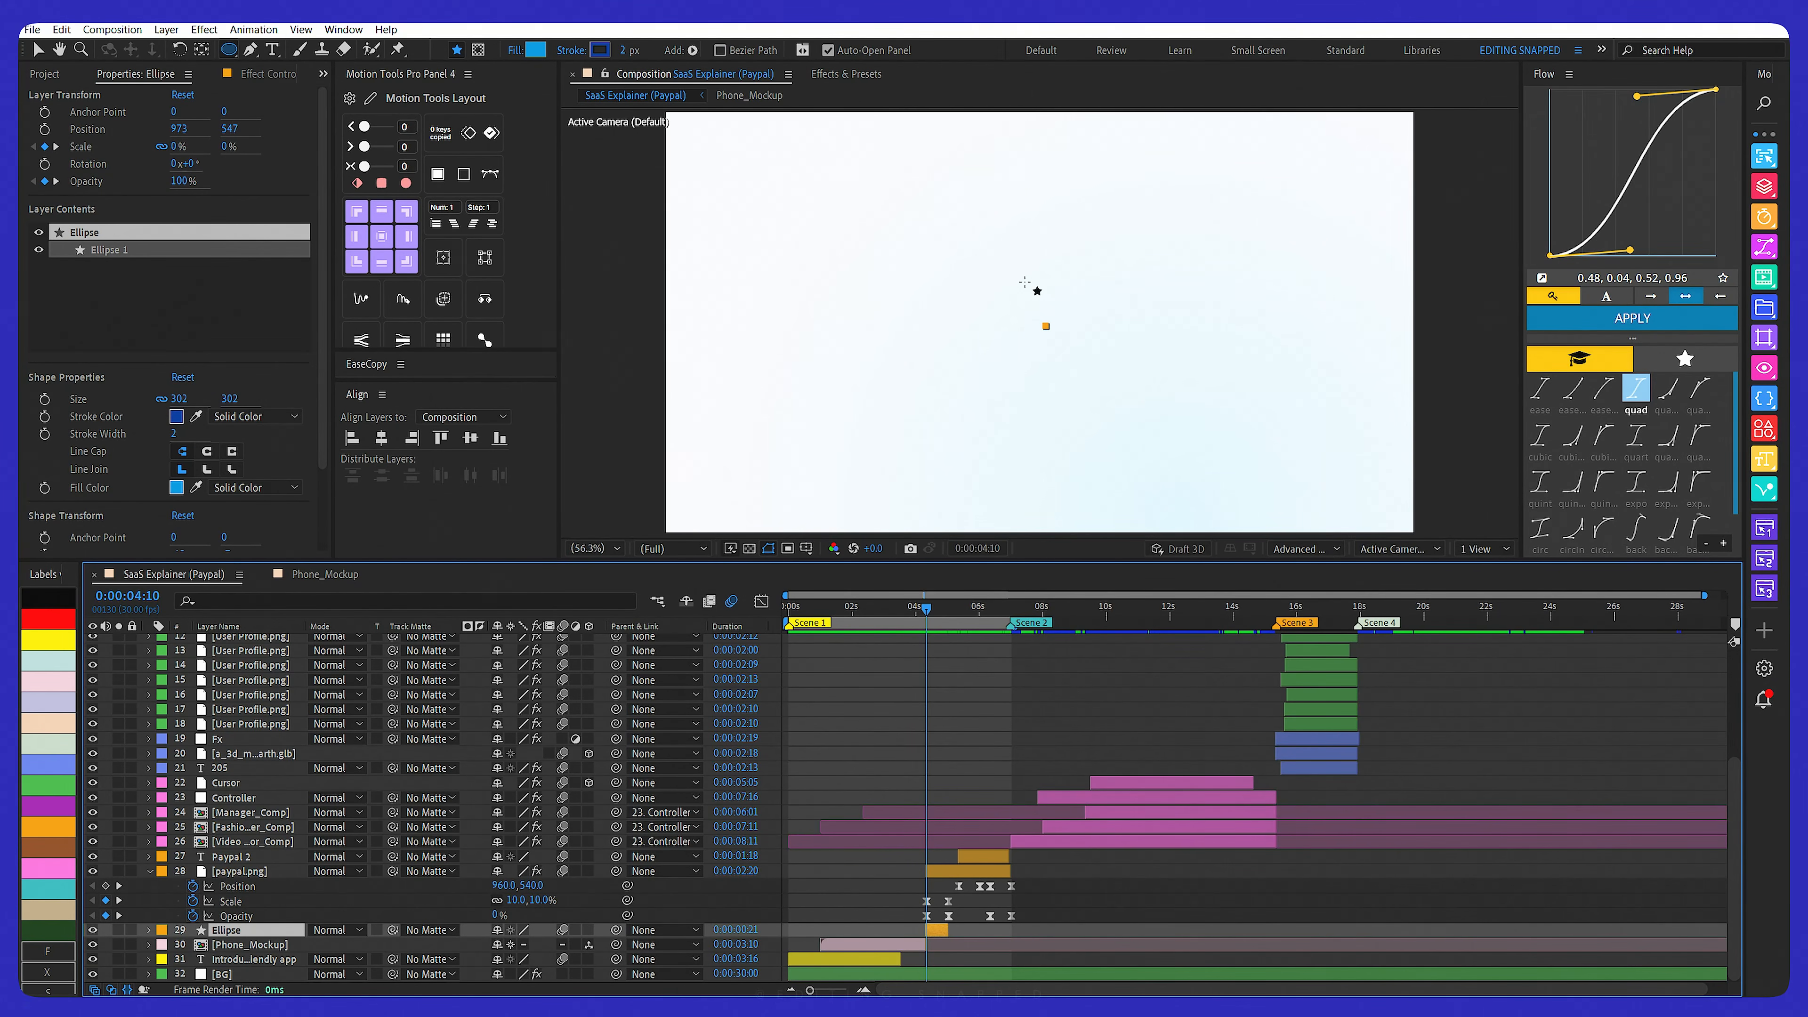
# Reveal the Ellipse layer's Scale and Opacity keyframes and move the playhead to their start at 0:00:04:10
pyautogui.click(968, 614)
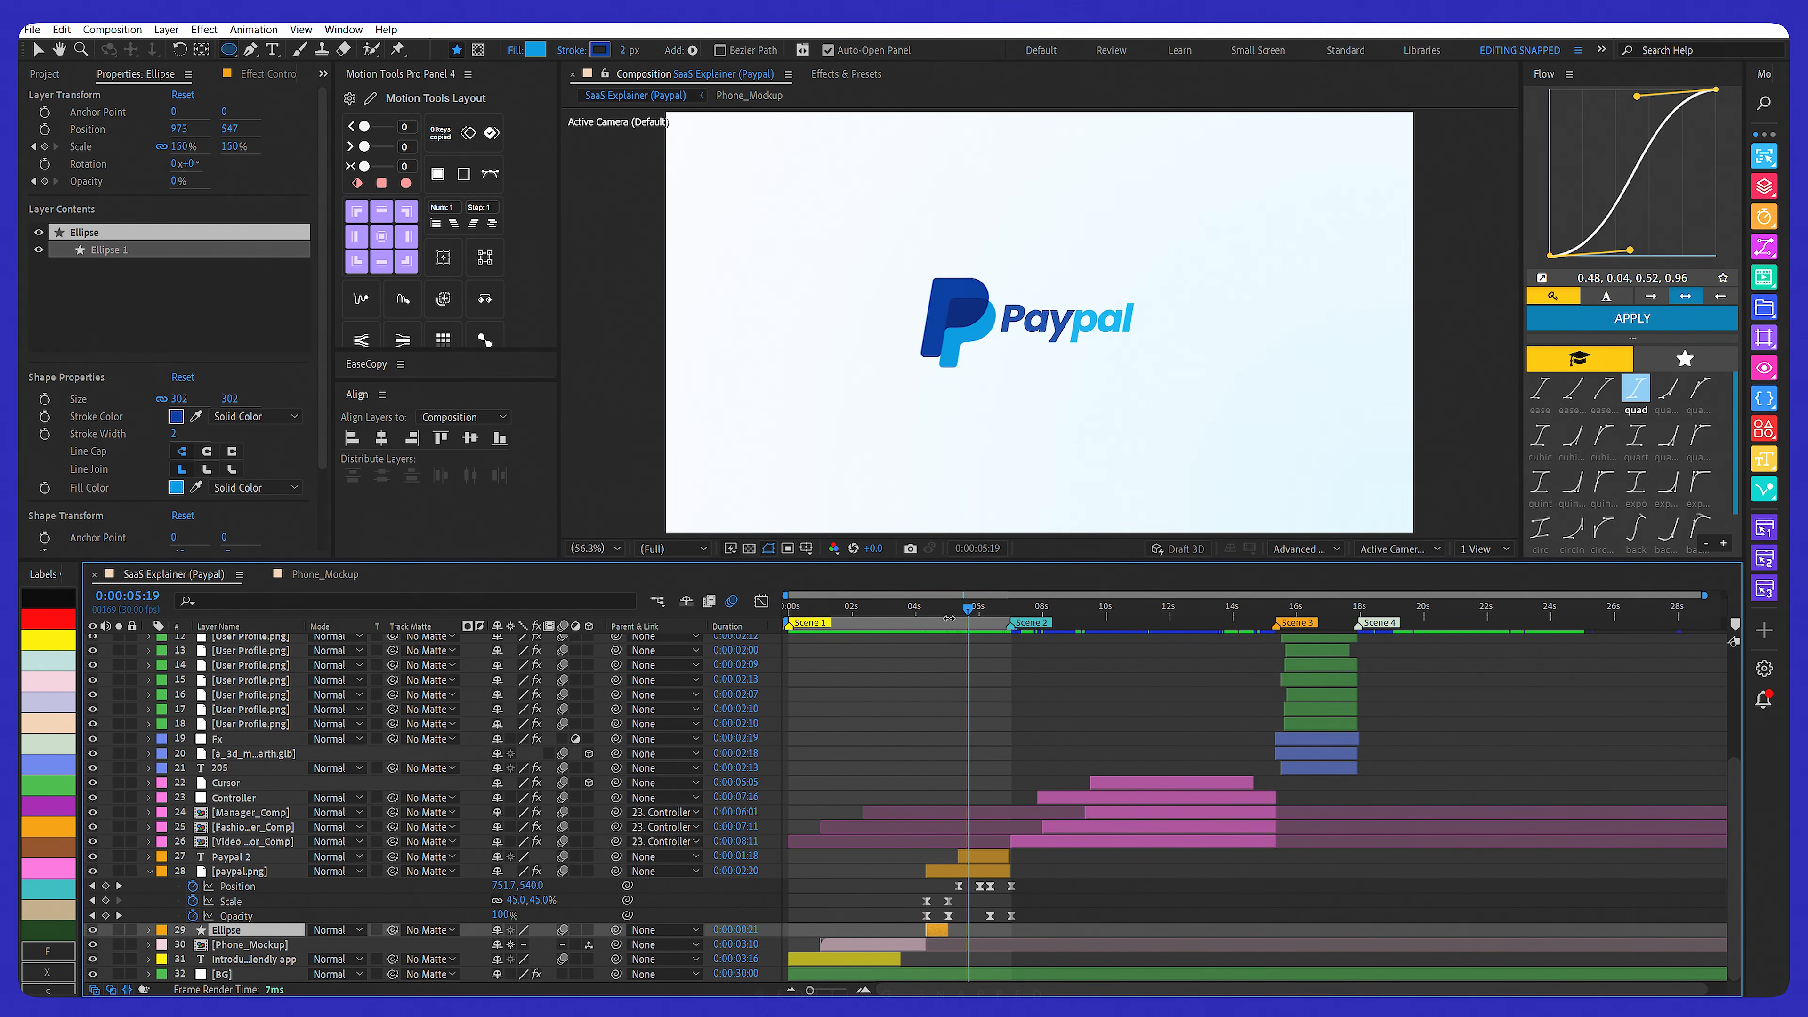
pyautogui.moveTo(966, 612); pyautogui.dragTo(958, 611)
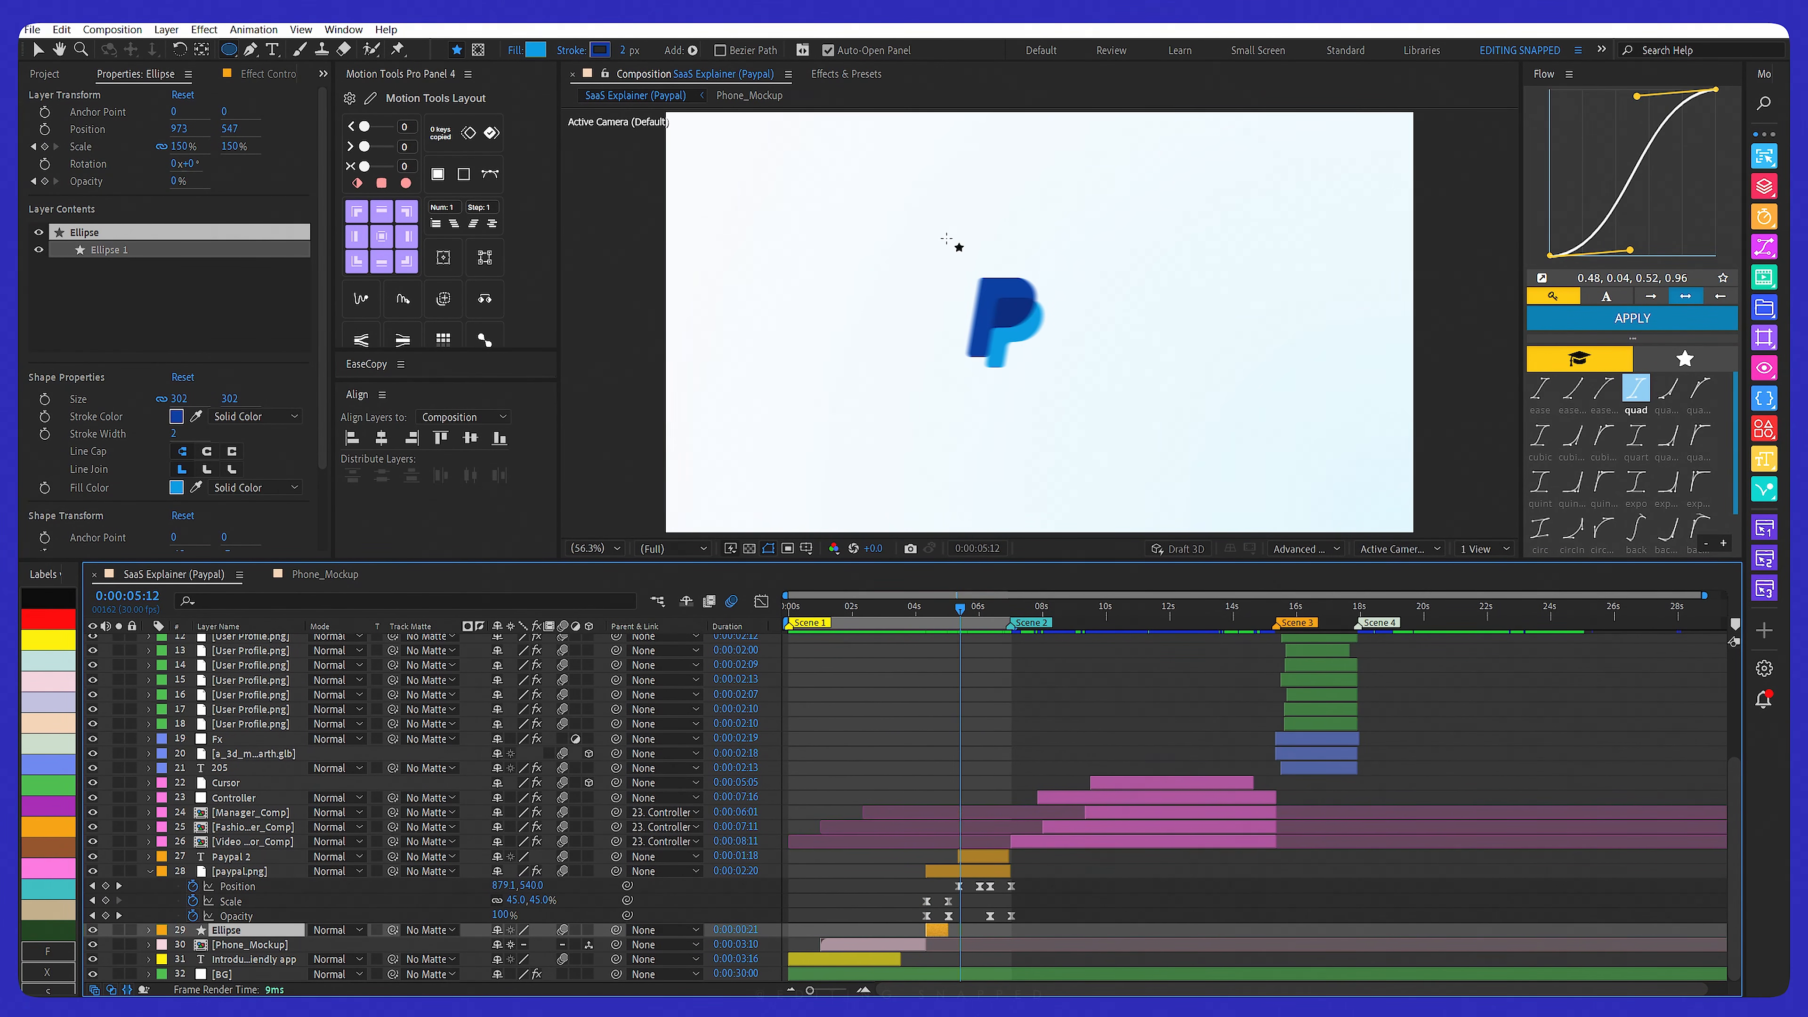
pyautogui.press('u')
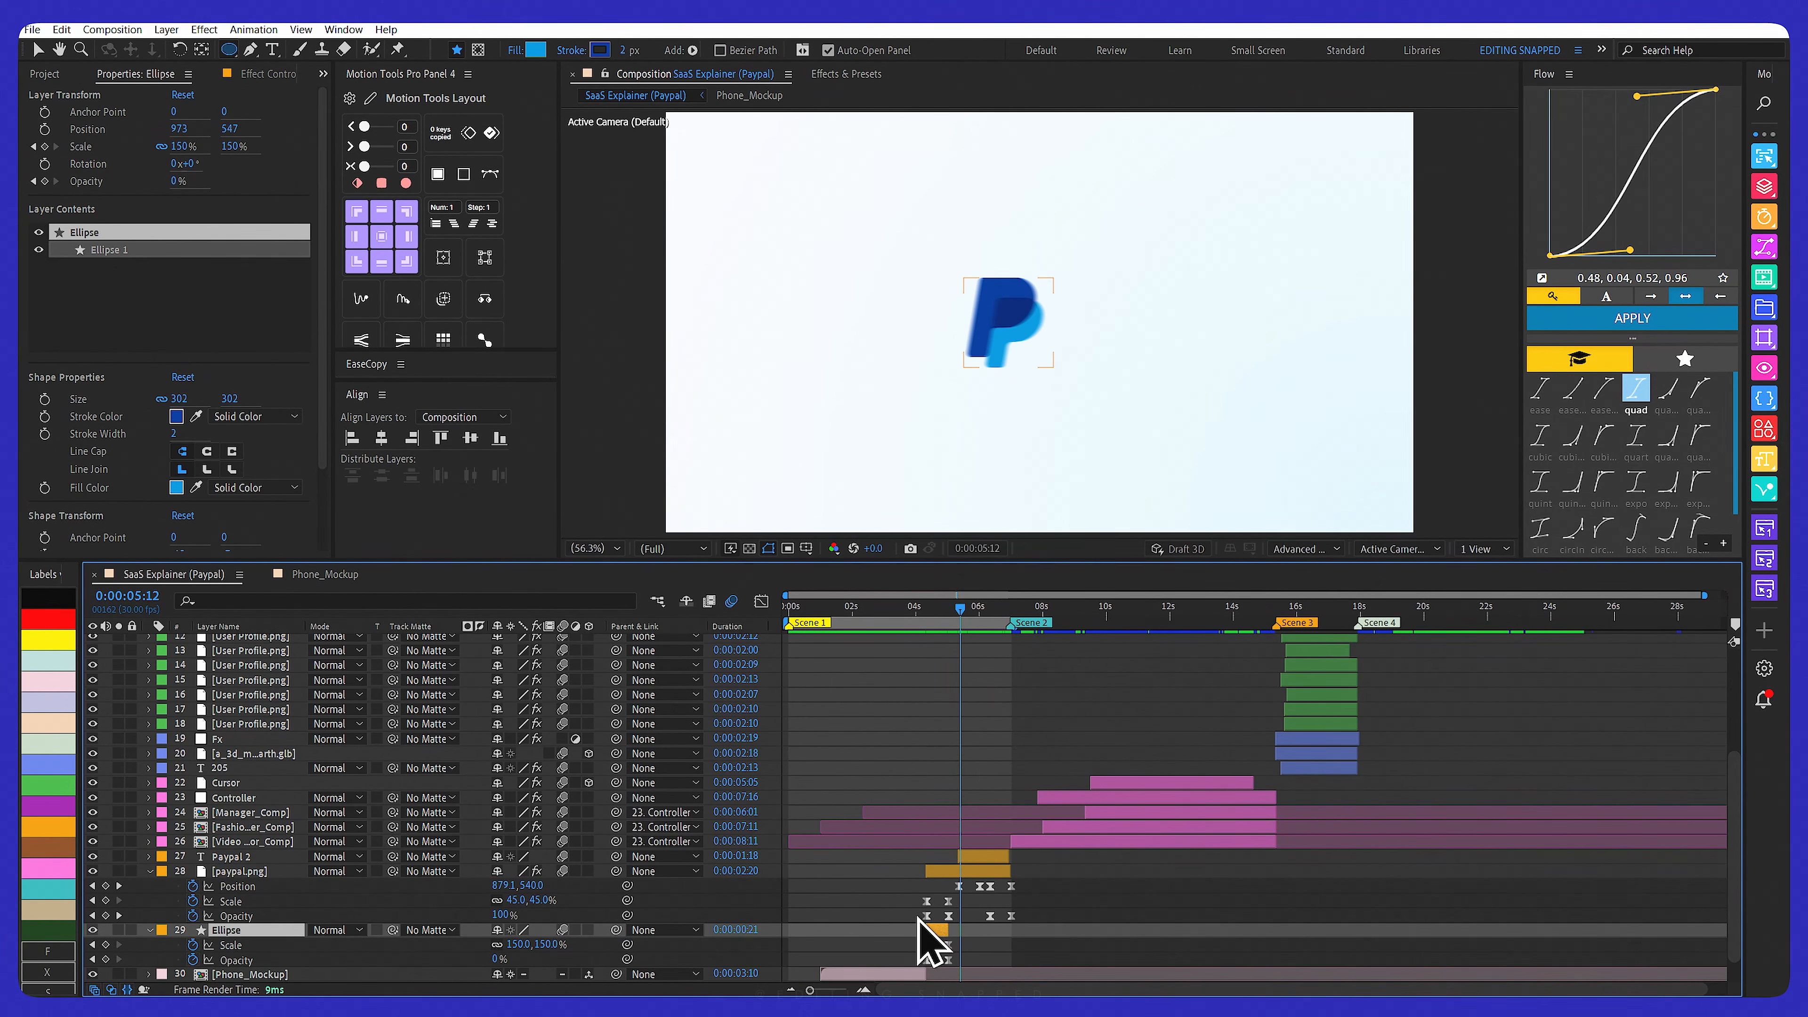
pyautogui.scroll(-1, 920, 936)
pyautogui.click(927, 611)
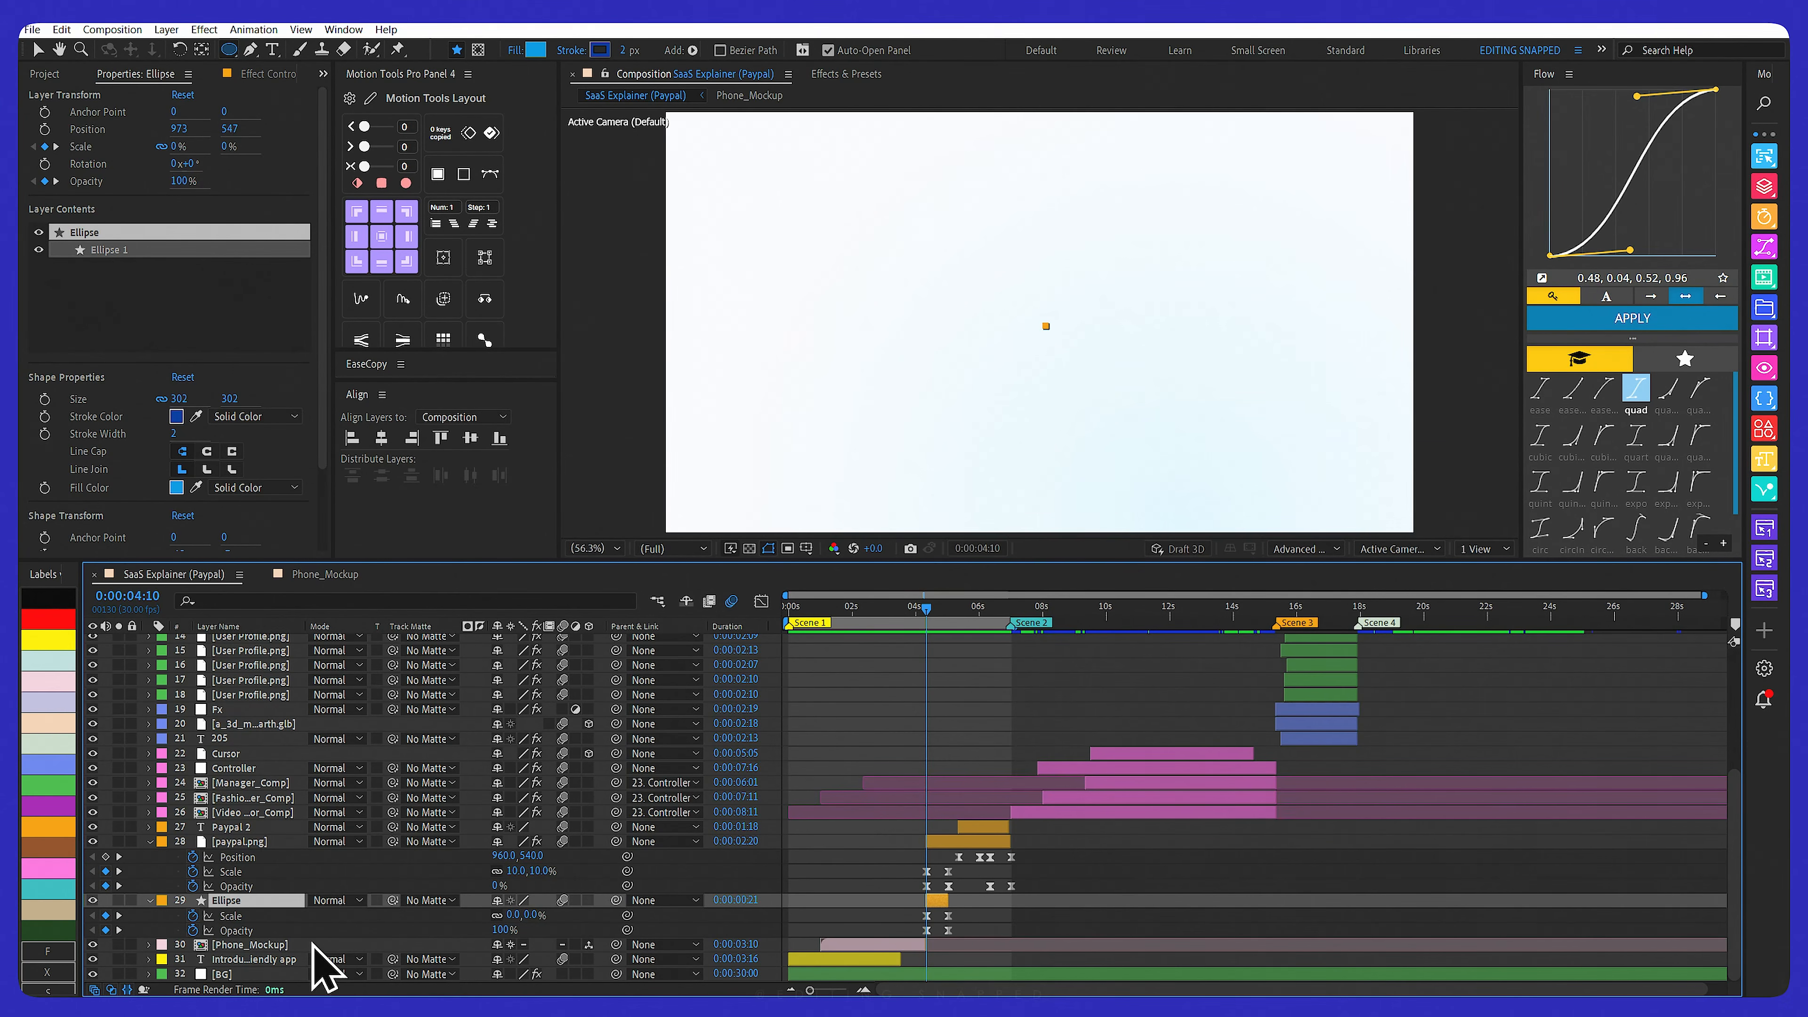
# Select the Ellipse layer's Scale and Opacity keyframes ending at 0:00:05:00 and inspect their speed curves in the graph editor
pyautogui.click(945, 610)
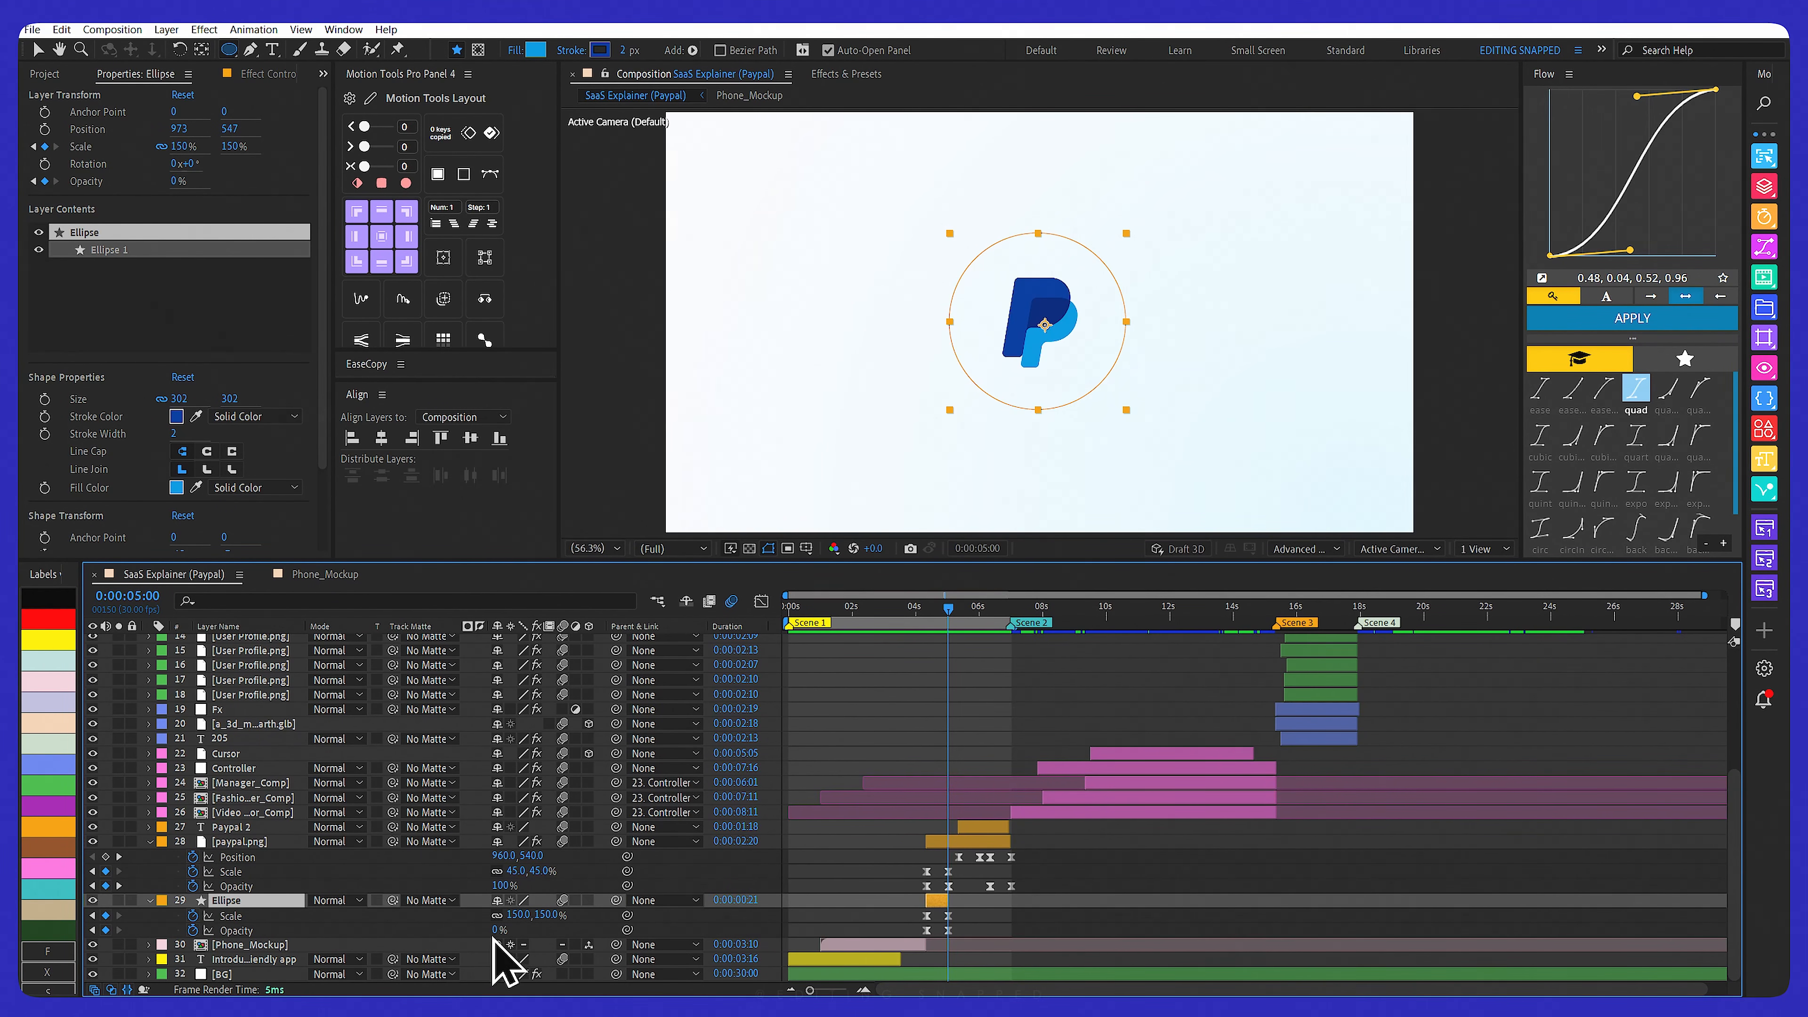
pyautogui.moveTo(894, 909); pyautogui.dragTo(979, 993)
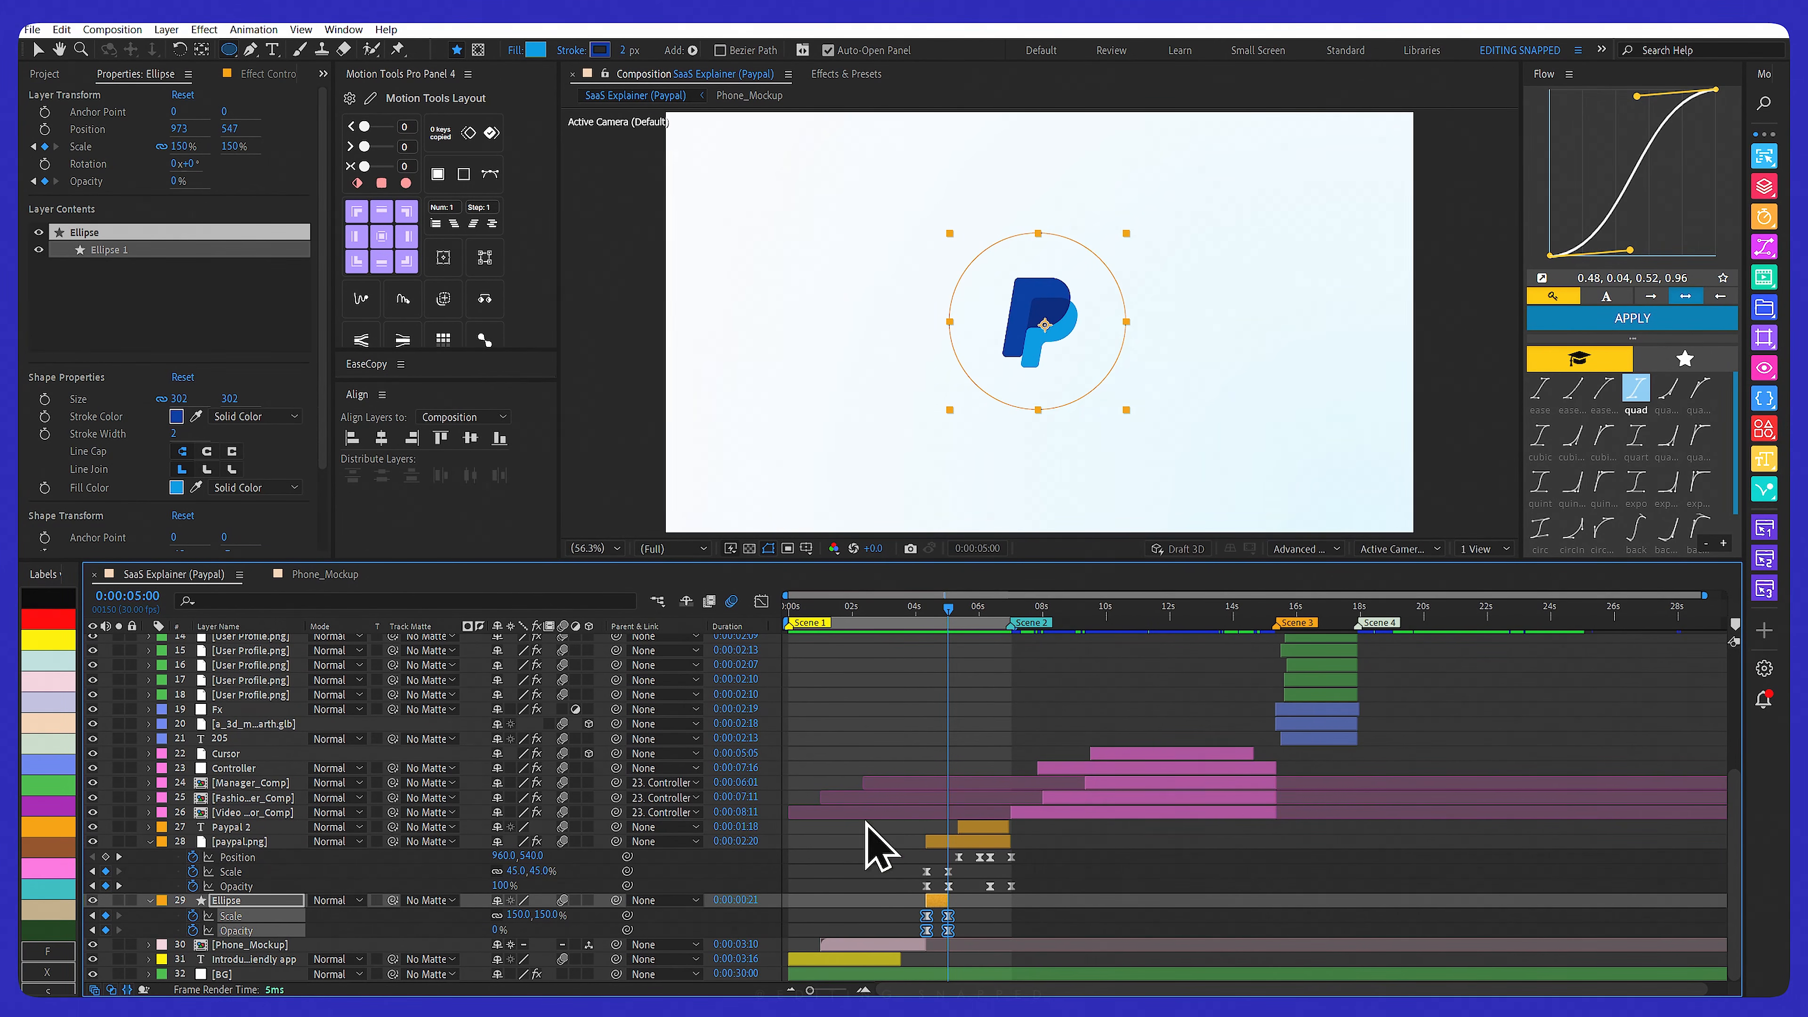
pyautogui.click(761, 602)
pyautogui.scroll(3, 897, 897)
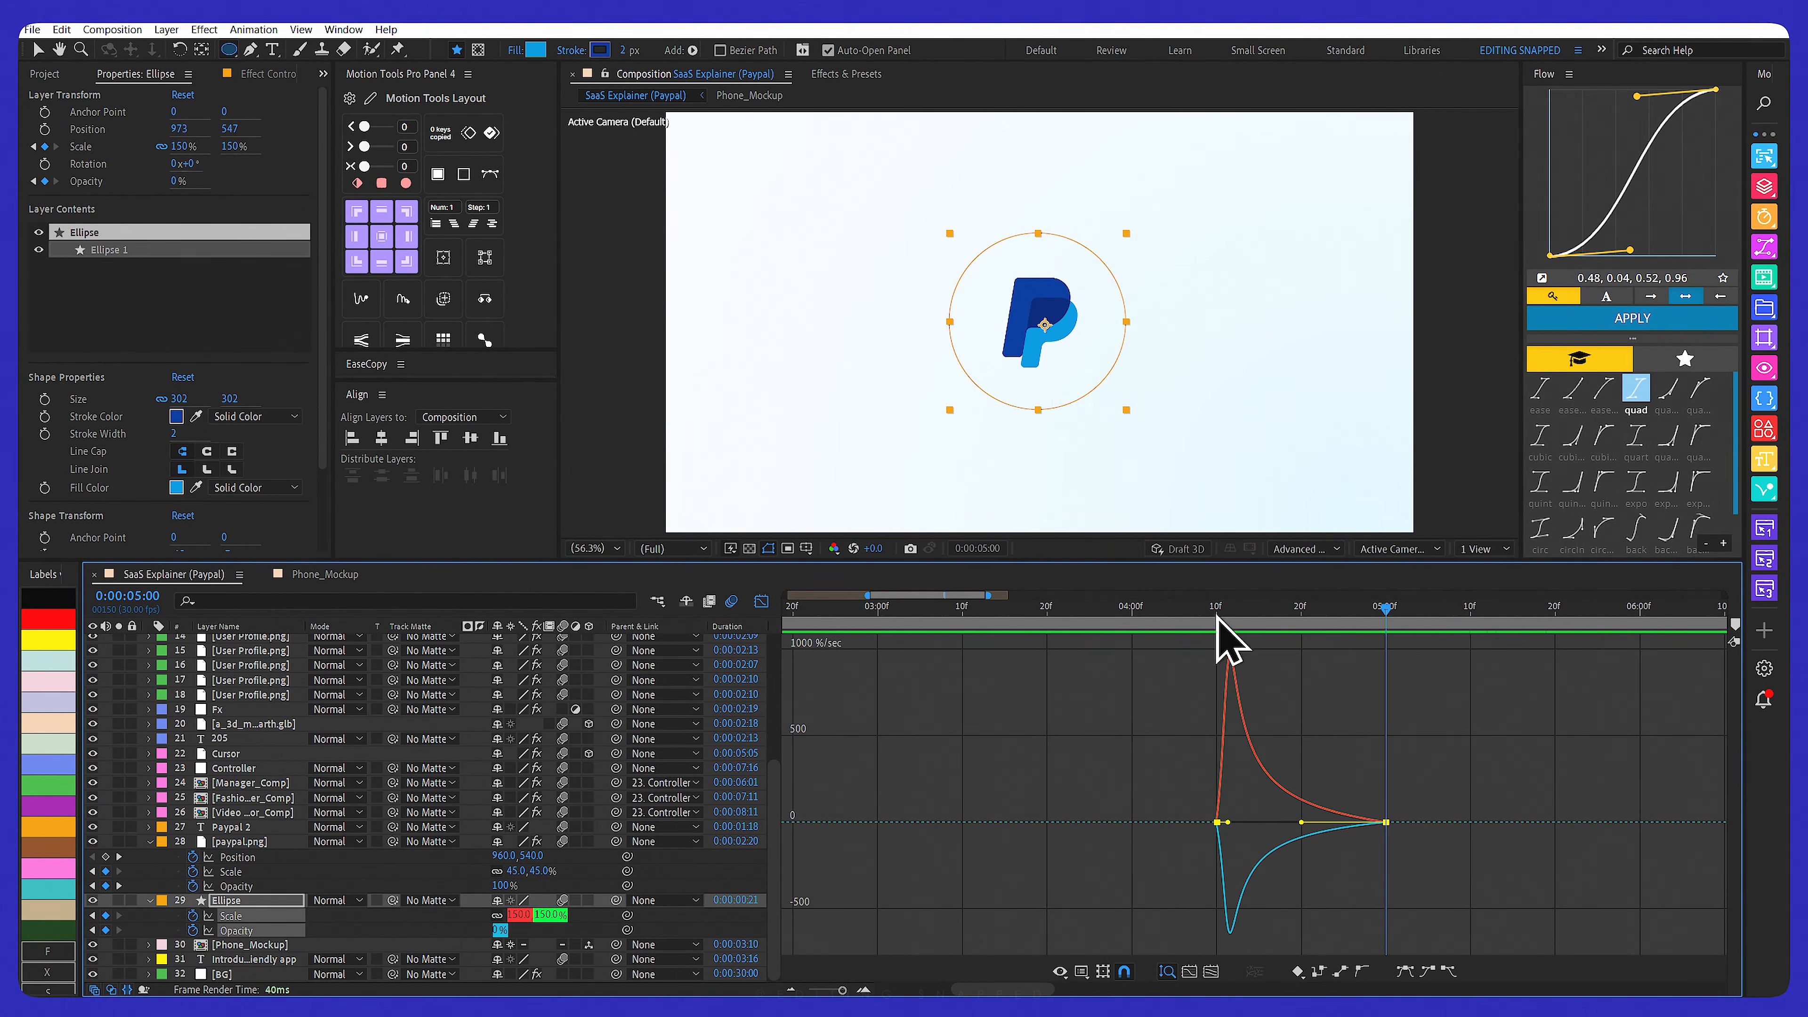
pyautogui.click(761, 602)
pyautogui.scroll(-5, 1025, 621)
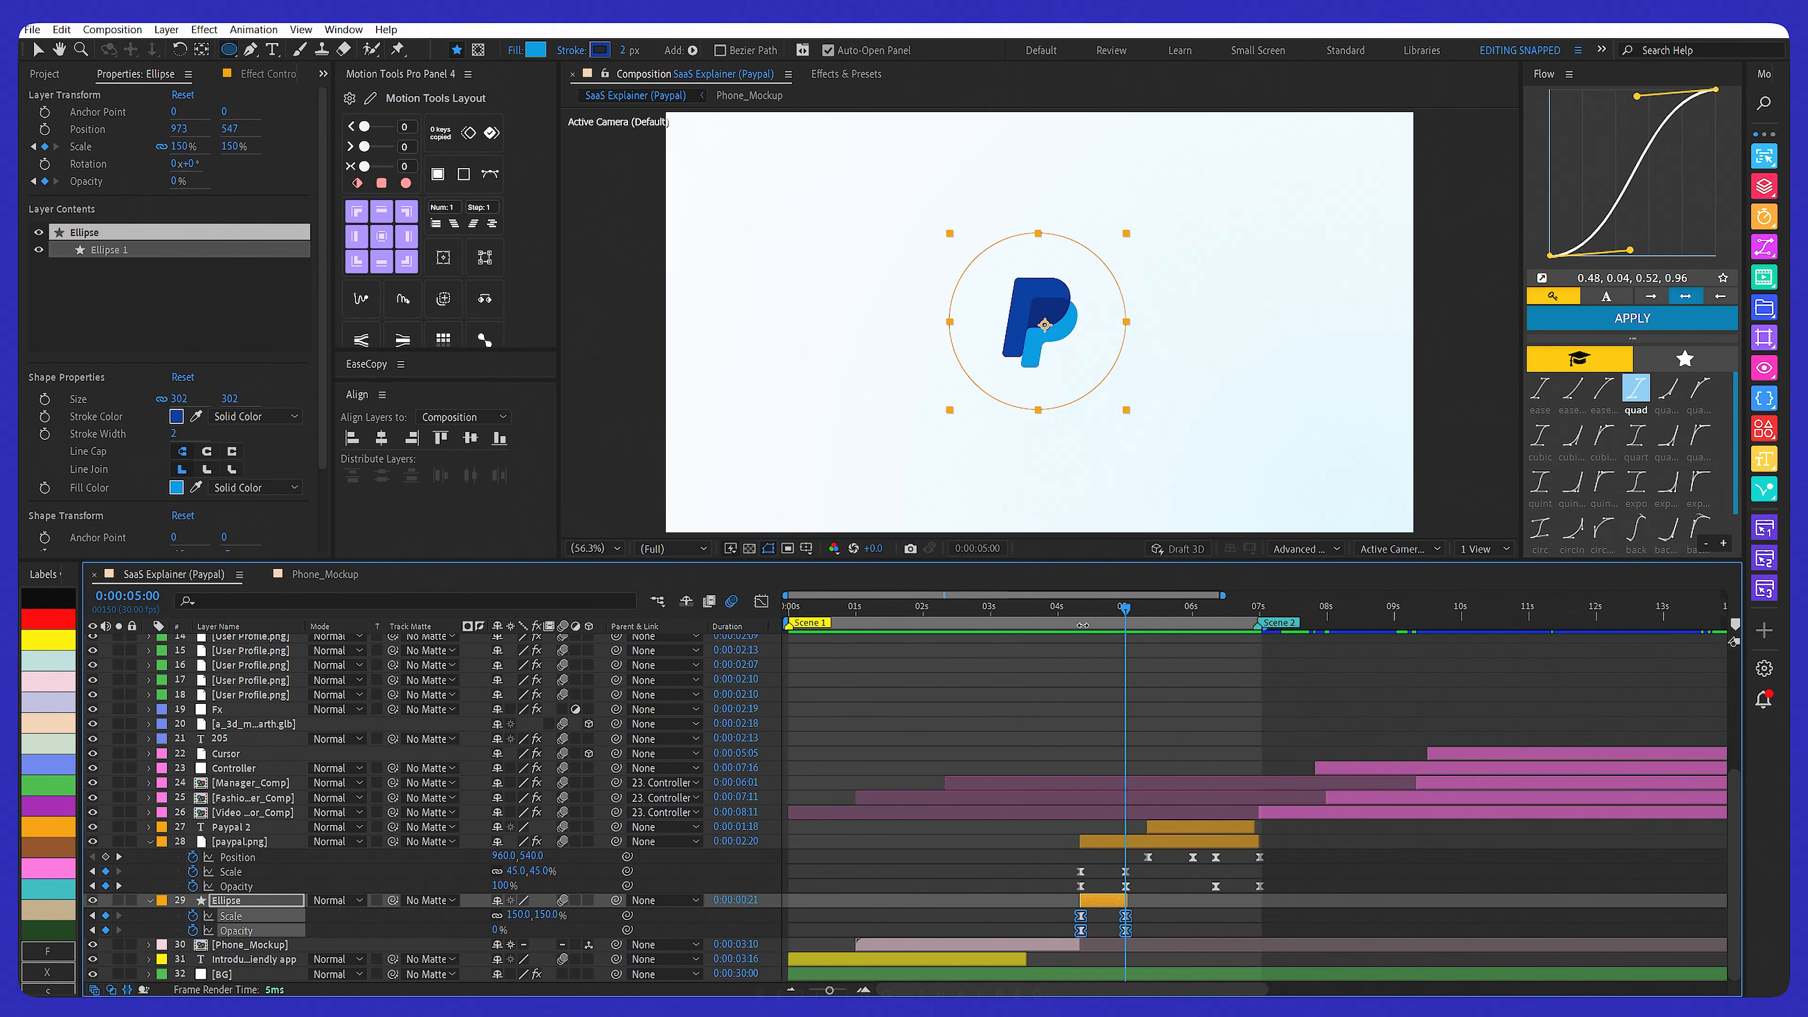
# Play the phone-to-logo transition from 0:00:03:20 and replay it from 0:00:03:05
pyautogui.click(935, 617)
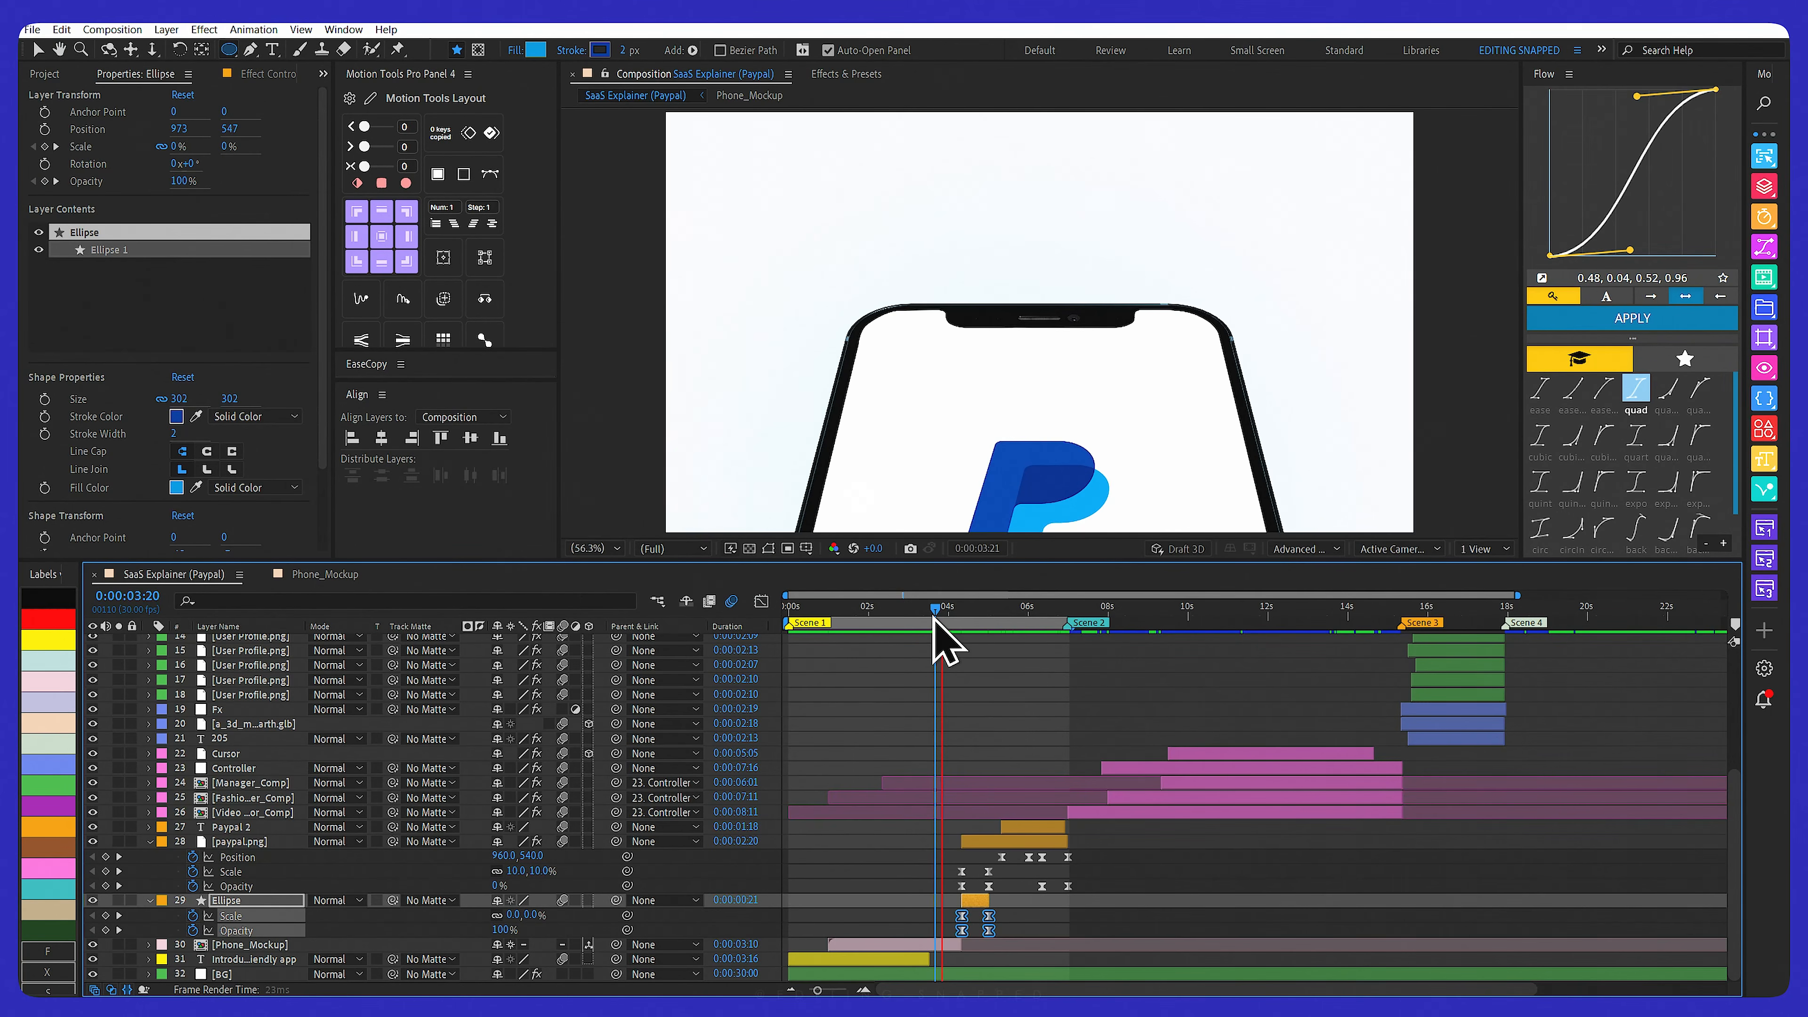
pyautogui.press('space')
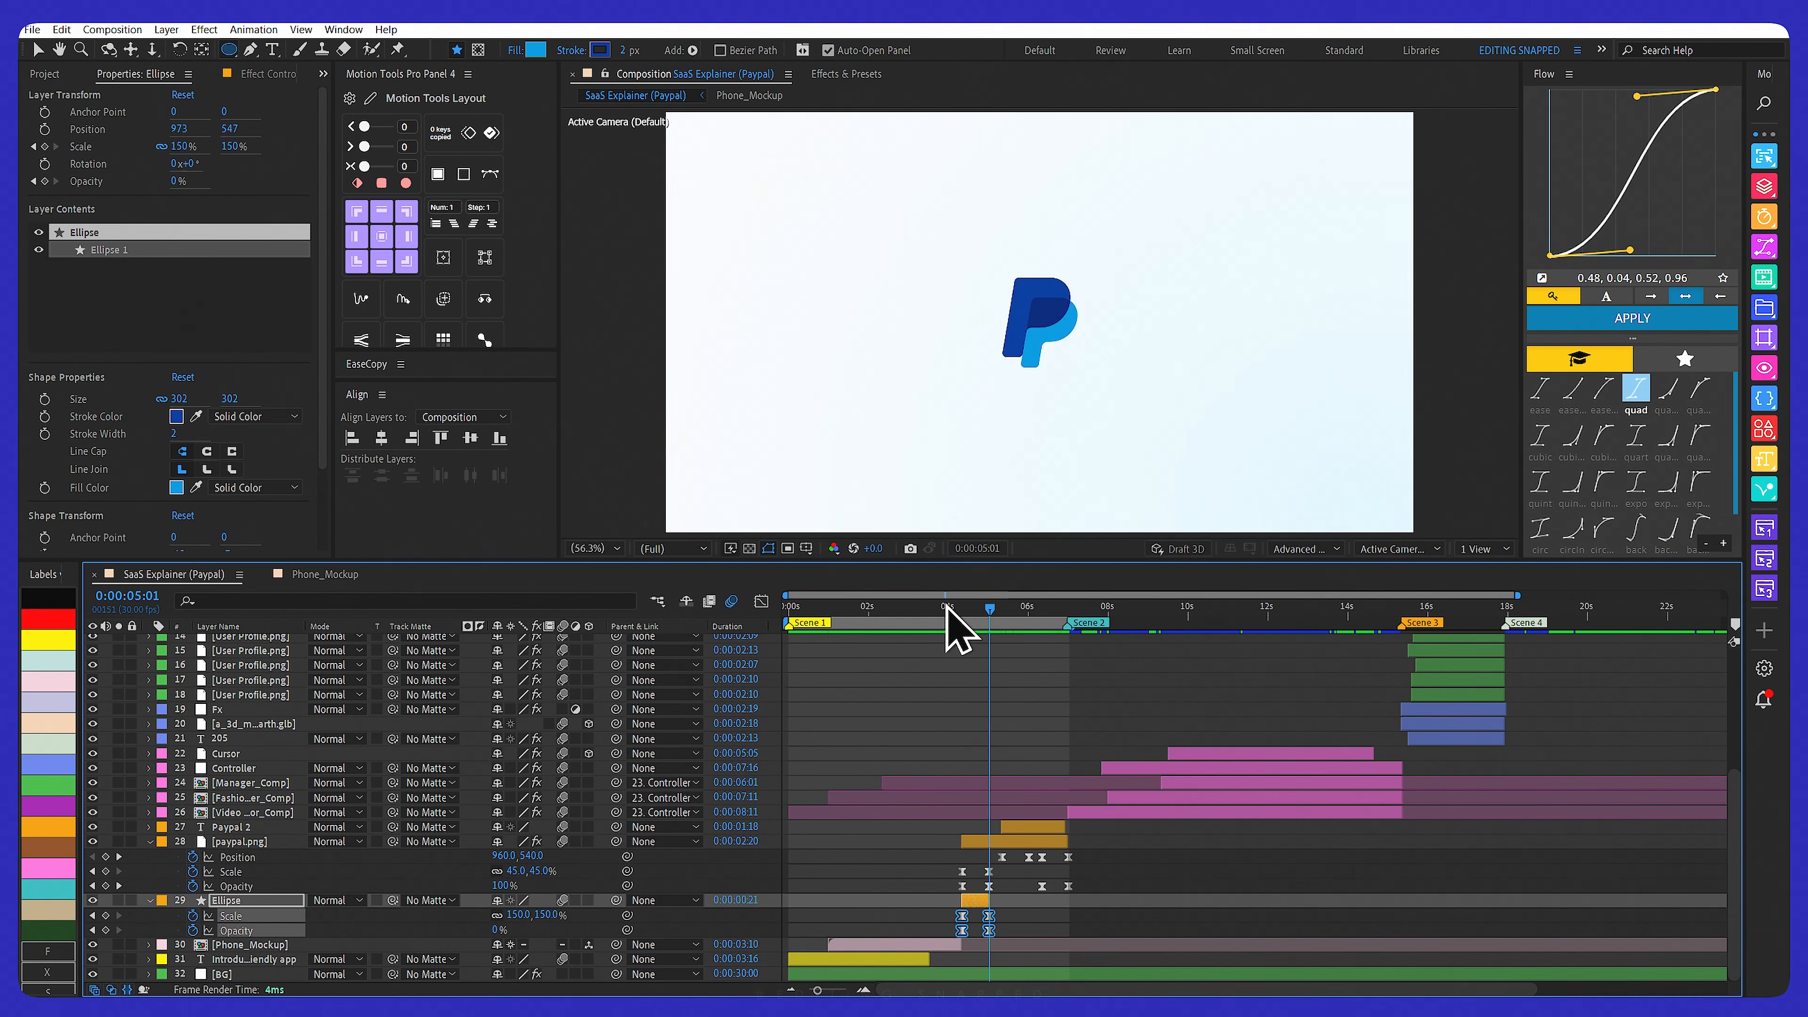
pyautogui.click(915, 611)
pyautogui.press('space')
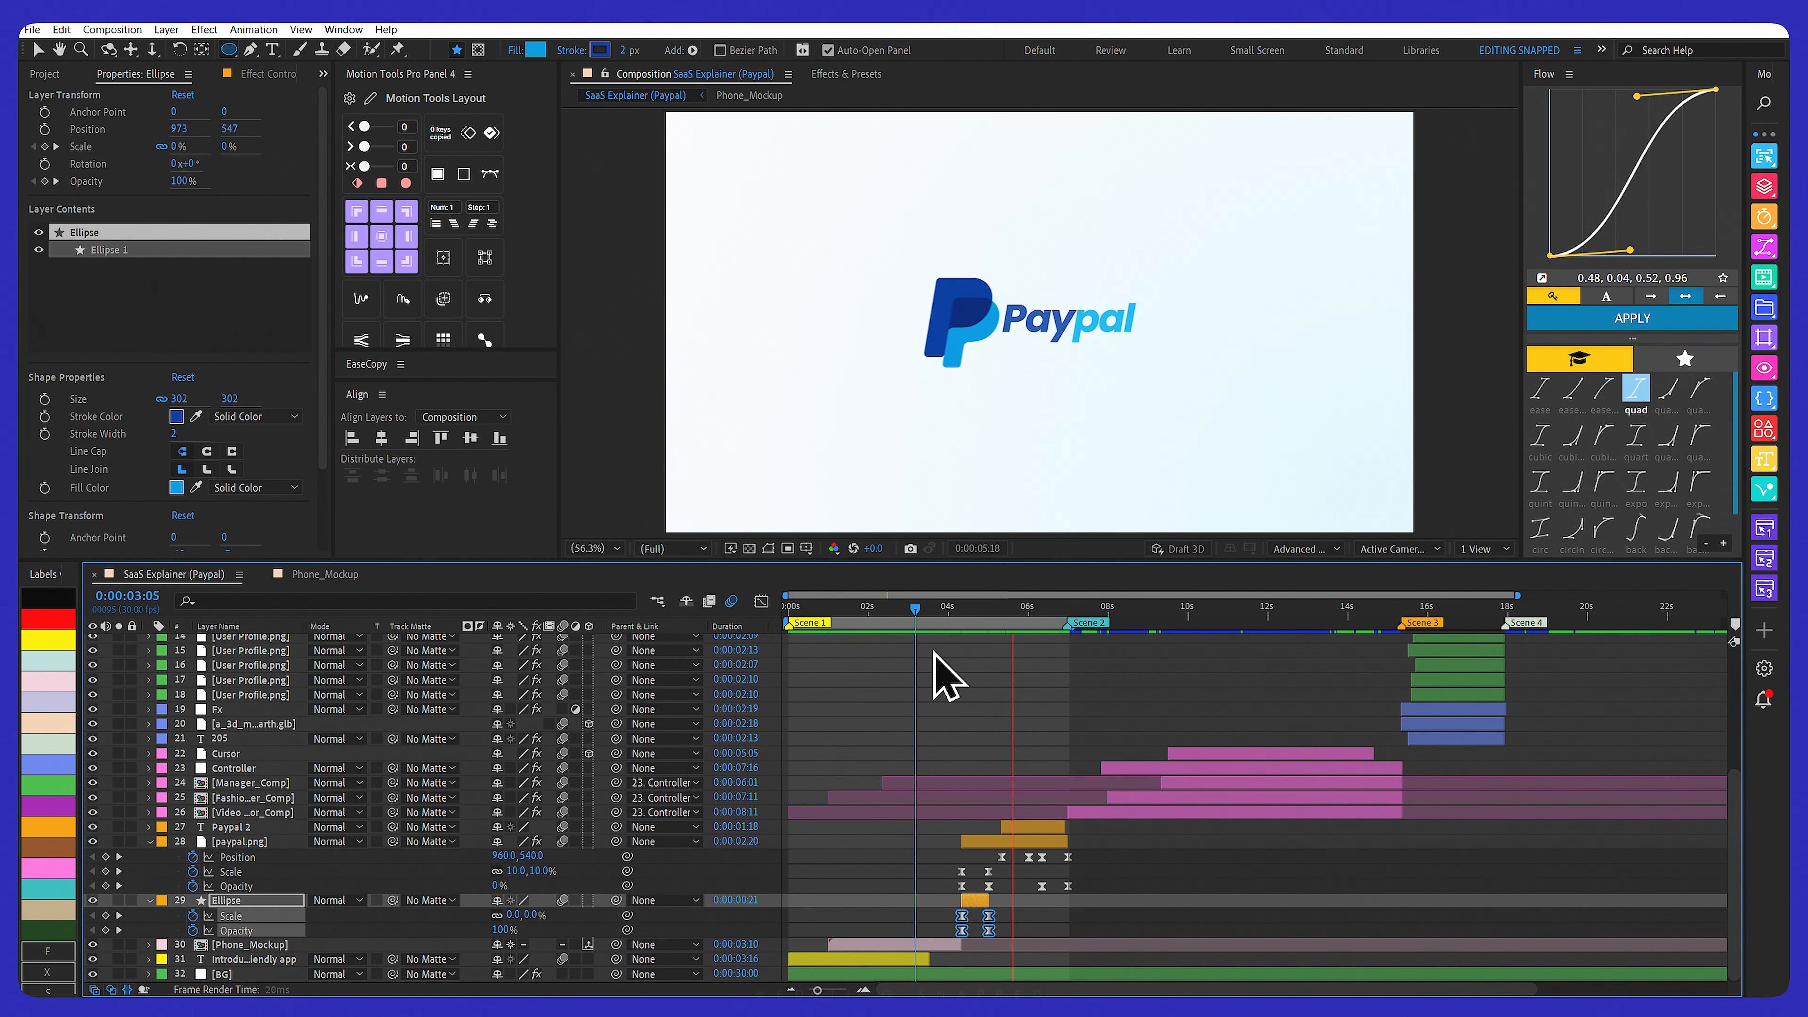
# Inspect the paypal.png logo's Position keyframes at 0:00:05:10 and 0:00:06:00, and park the playhead at 0:00:05:27
pyautogui.click(997, 617)
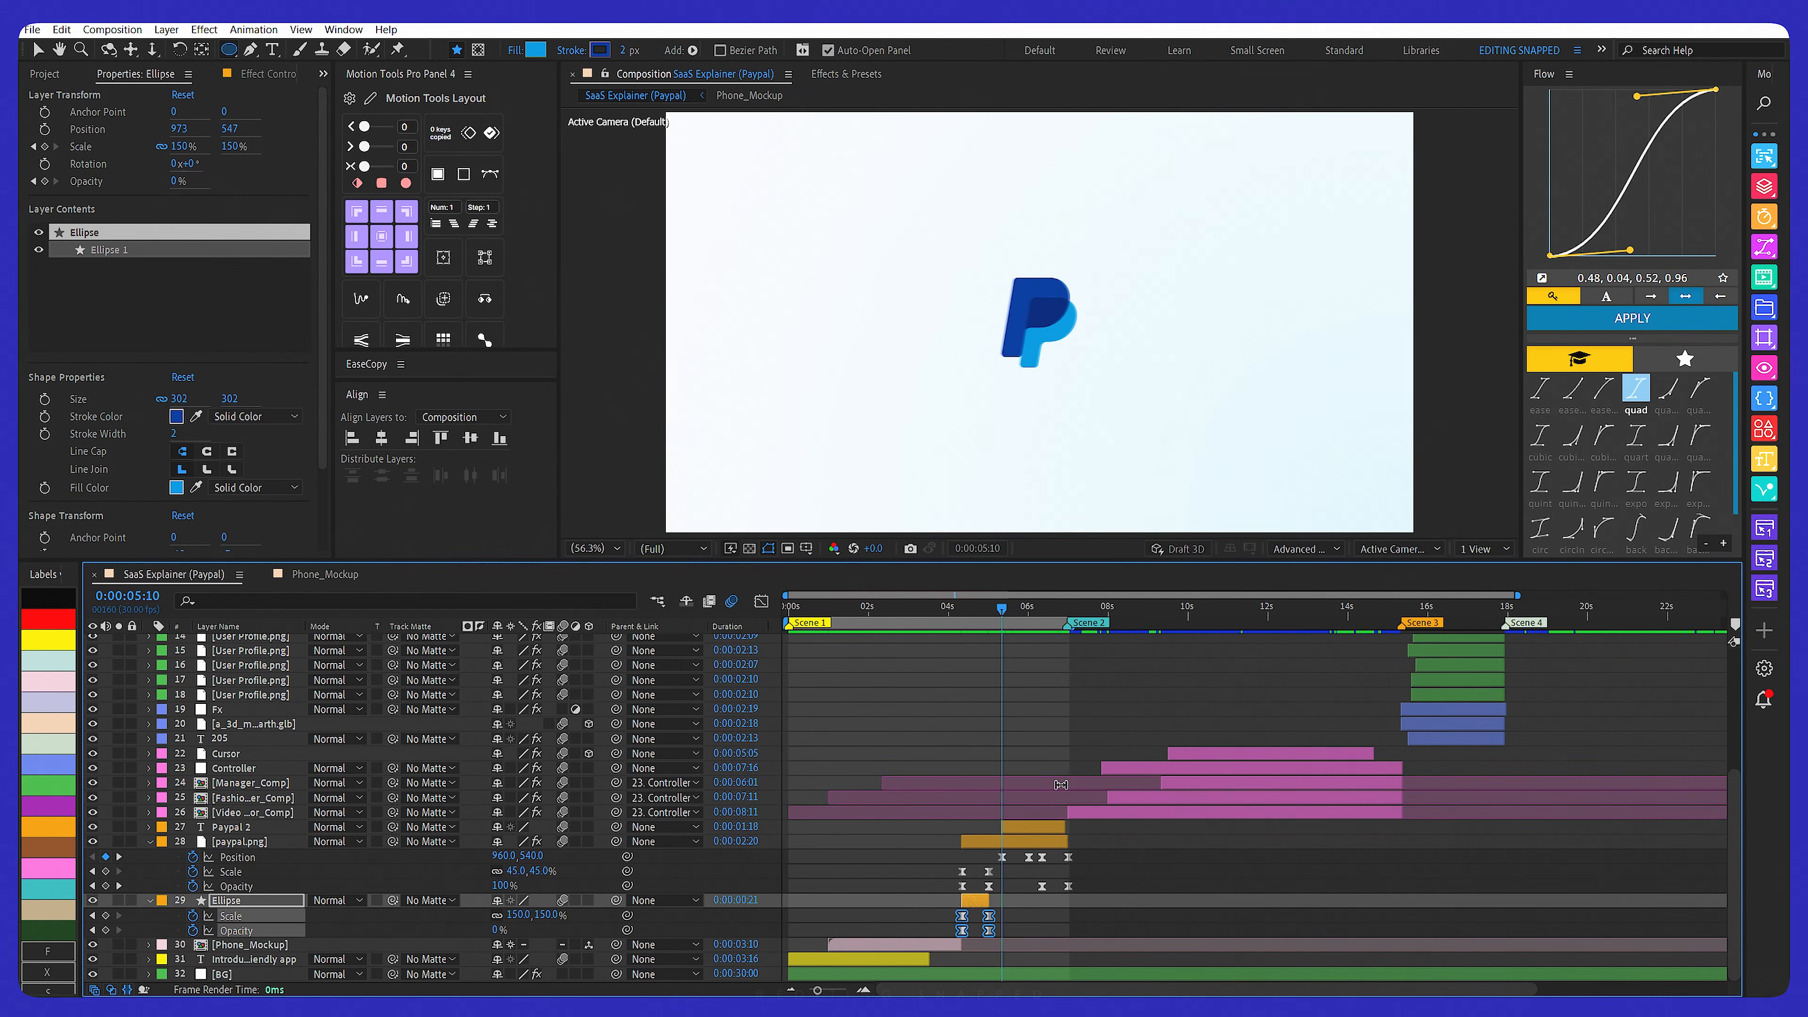
pyautogui.scroll(3, 1060, 784)
pyautogui.scroll(-3, 1068, 811)
pyautogui.scroll(3, 1029, 767)
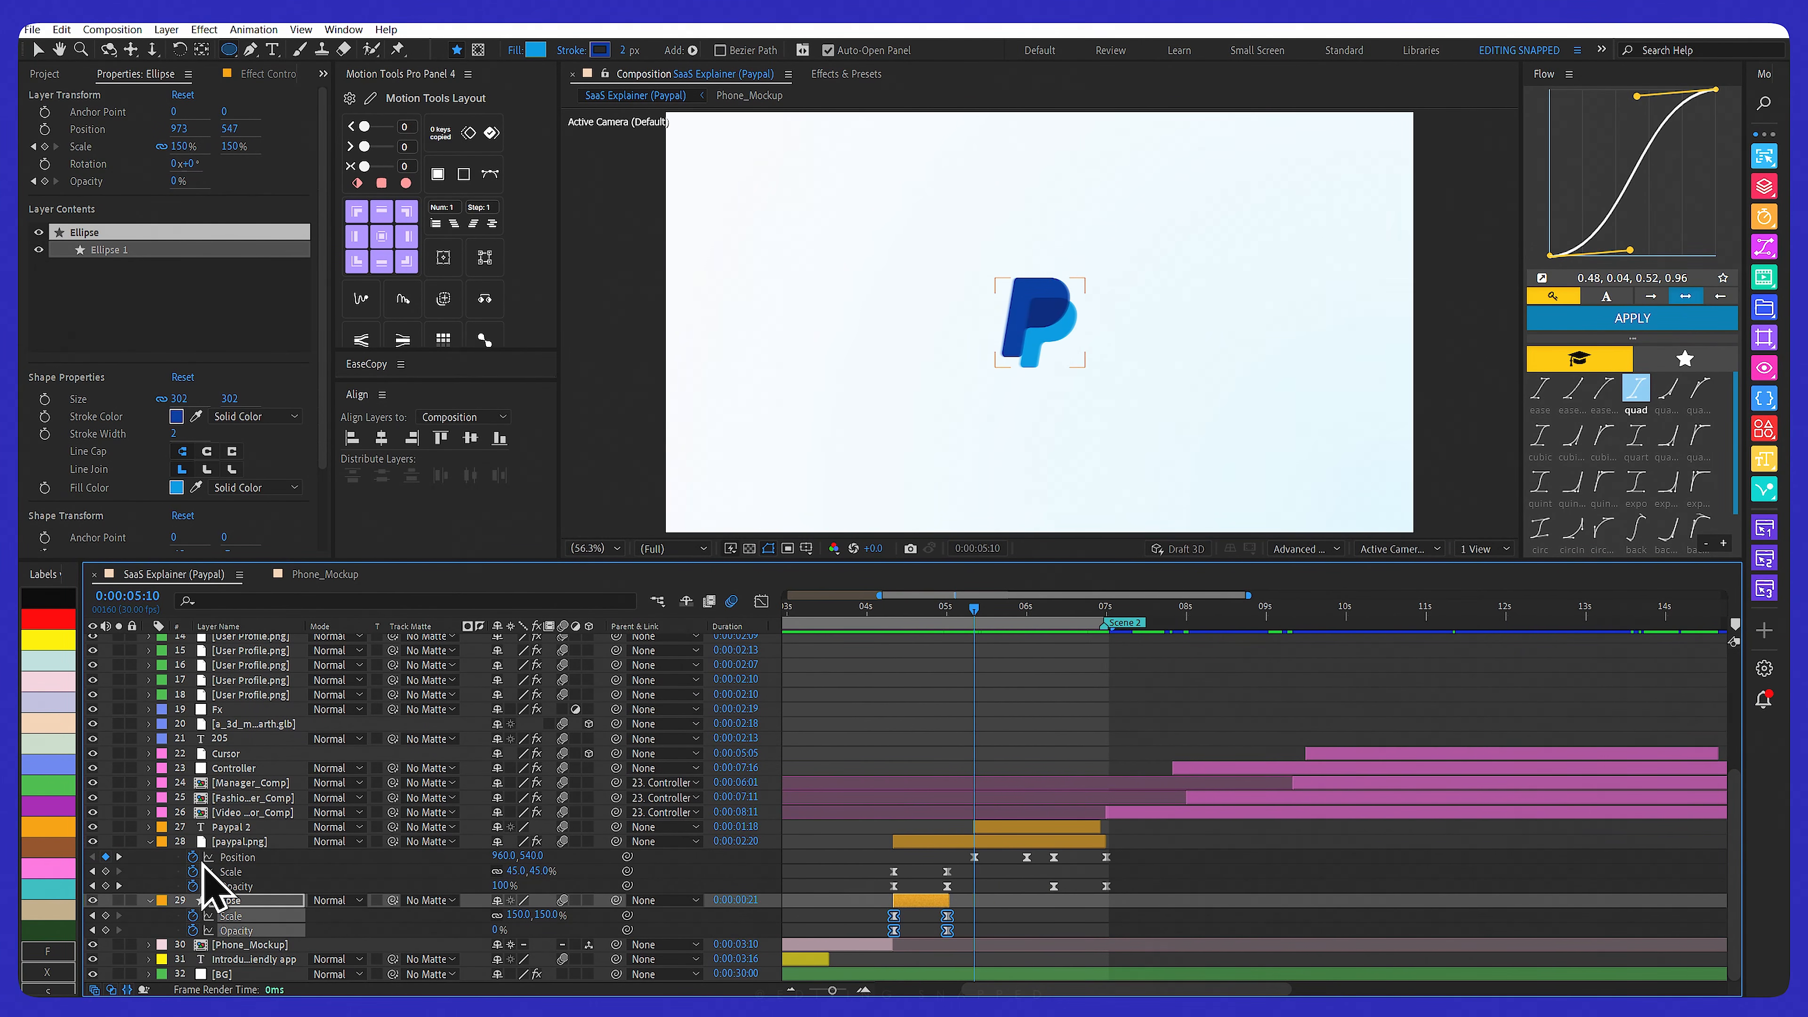
pyautogui.click(1030, 612)
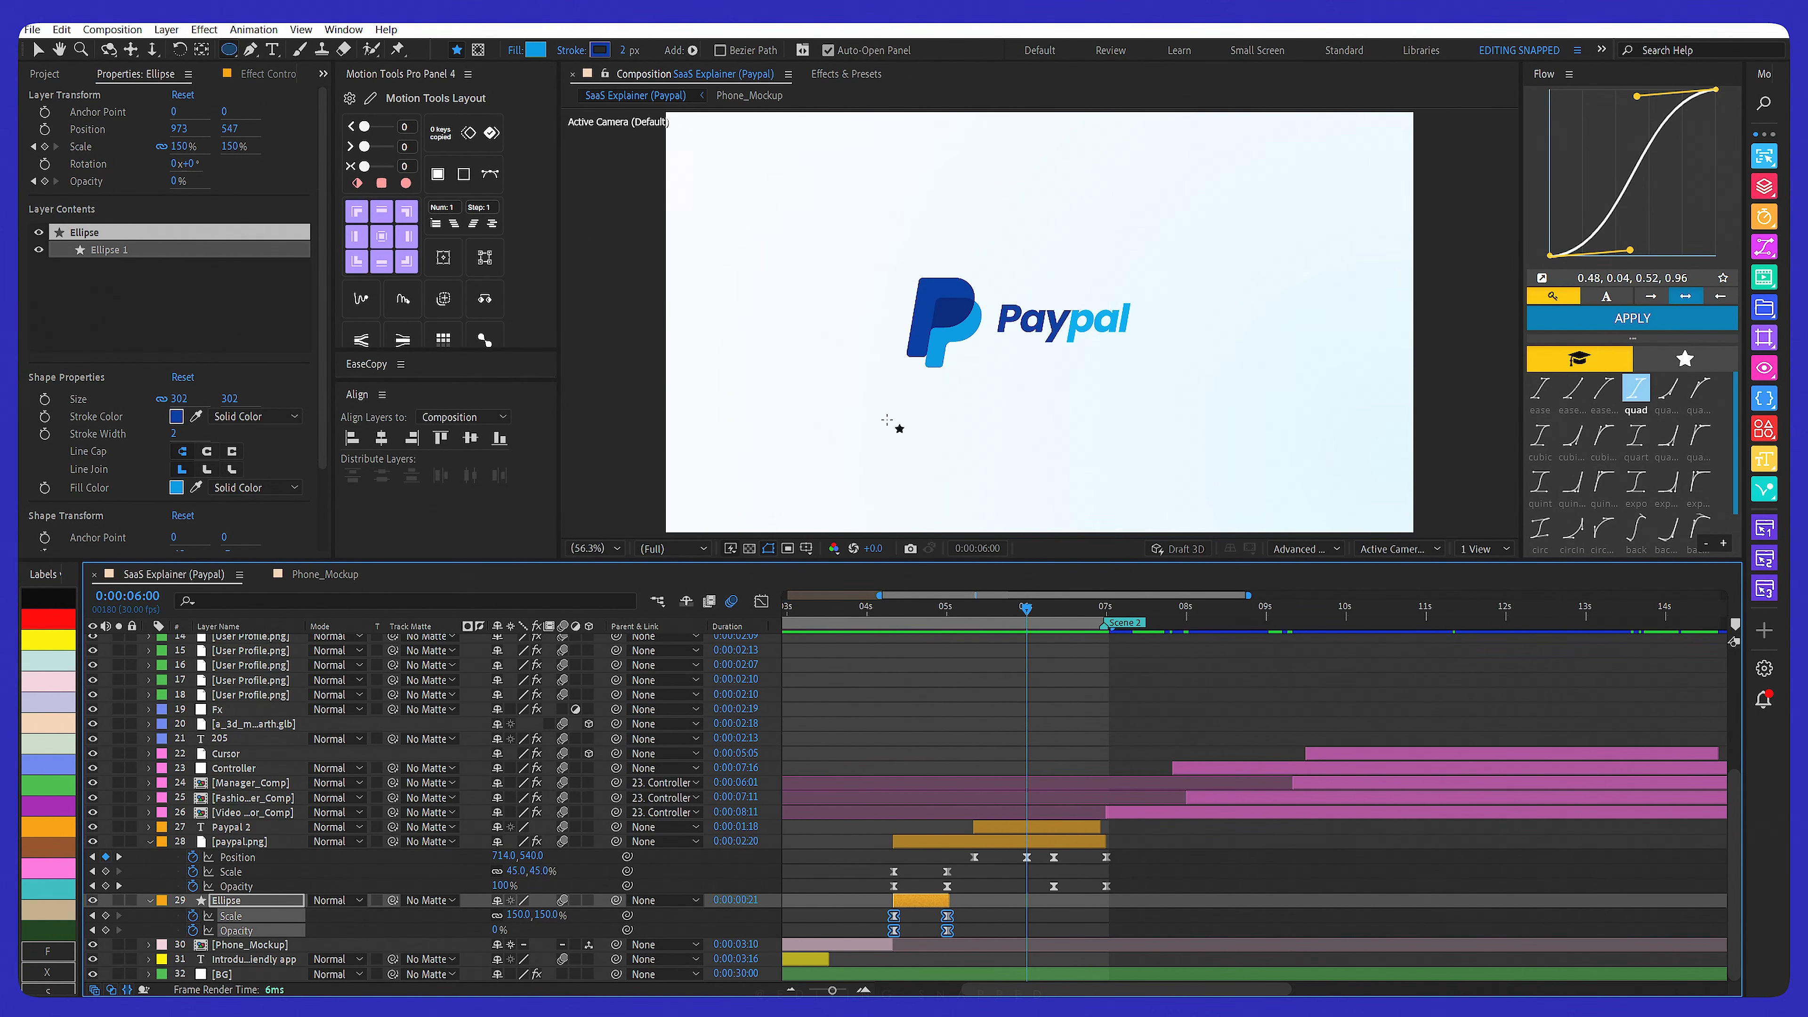
pyautogui.moveTo(1030, 627)
pyautogui.mouseDown()
pyautogui.moveTo(997, 628)
pyautogui.moveTo(1019, 623)
pyautogui.mouseUp()
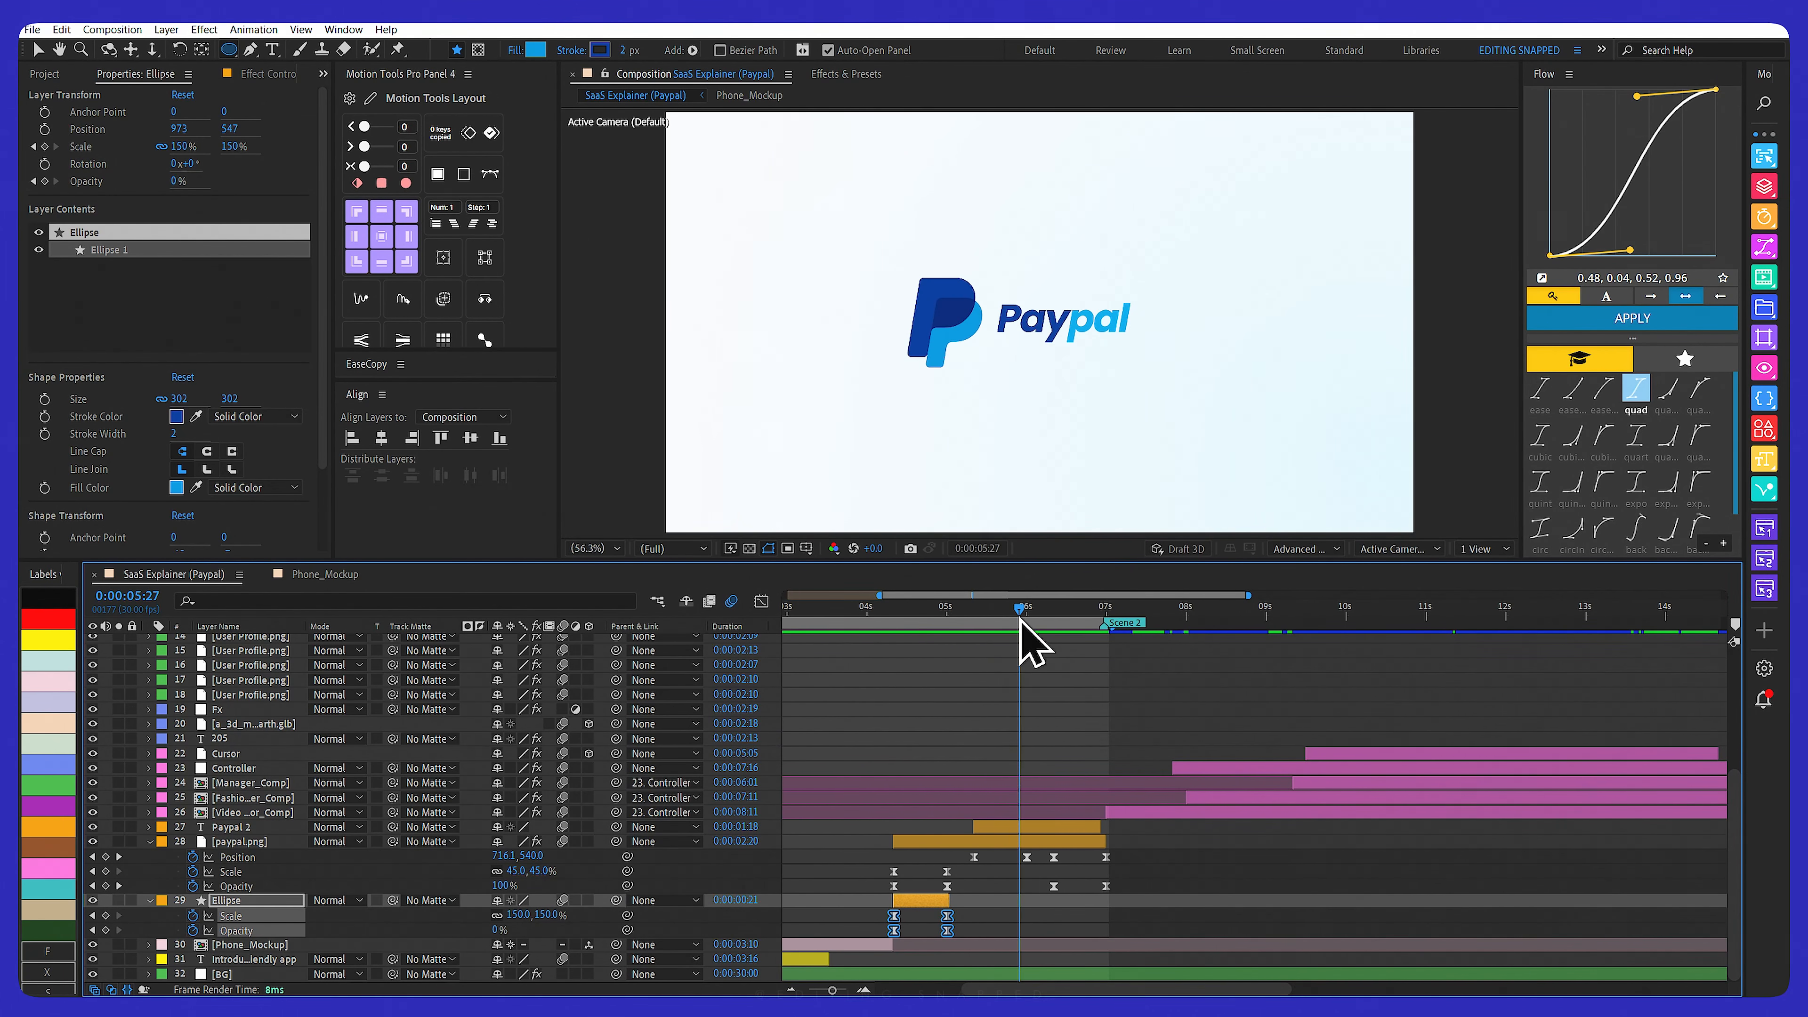
# Turn on the Title/Action Safe guides and scrub the PayPal logo animation through to 0:00:07:00
pyautogui.click(810, 549)
pyautogui.click(840, 566)
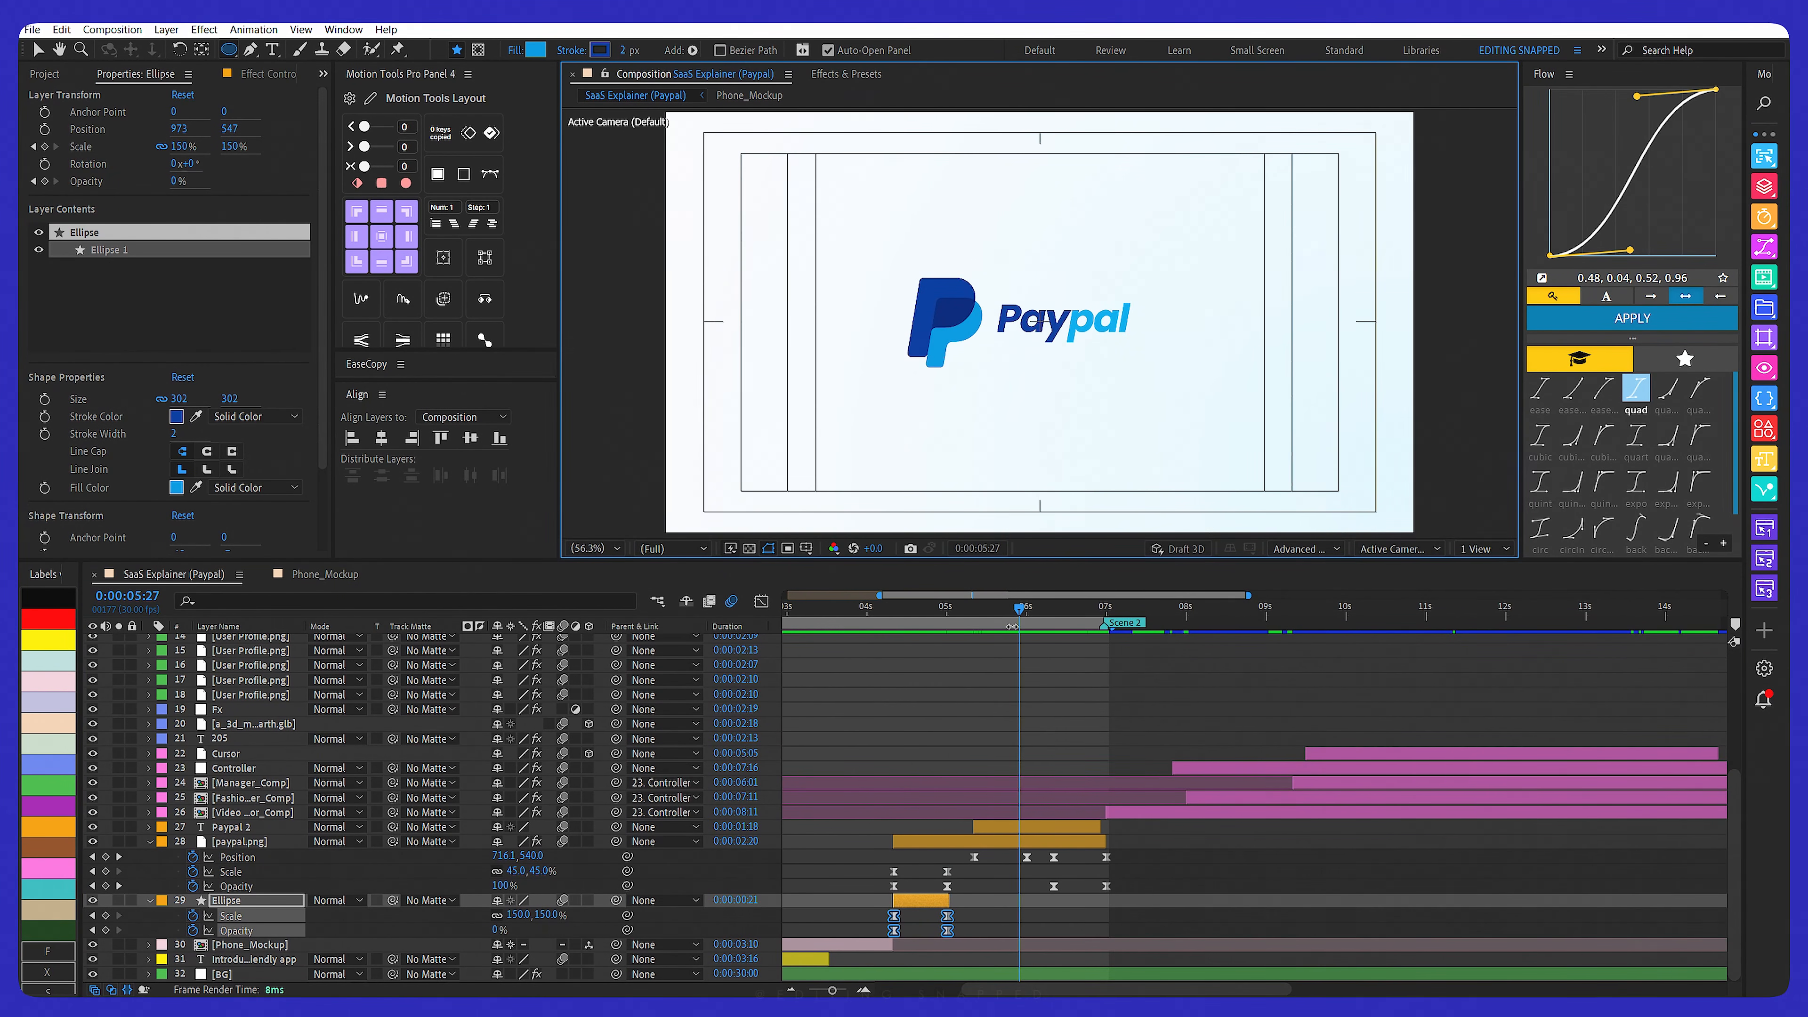
pyautogui.moveTo(1012, 615); pyautogui.dragTo(1027, 611)
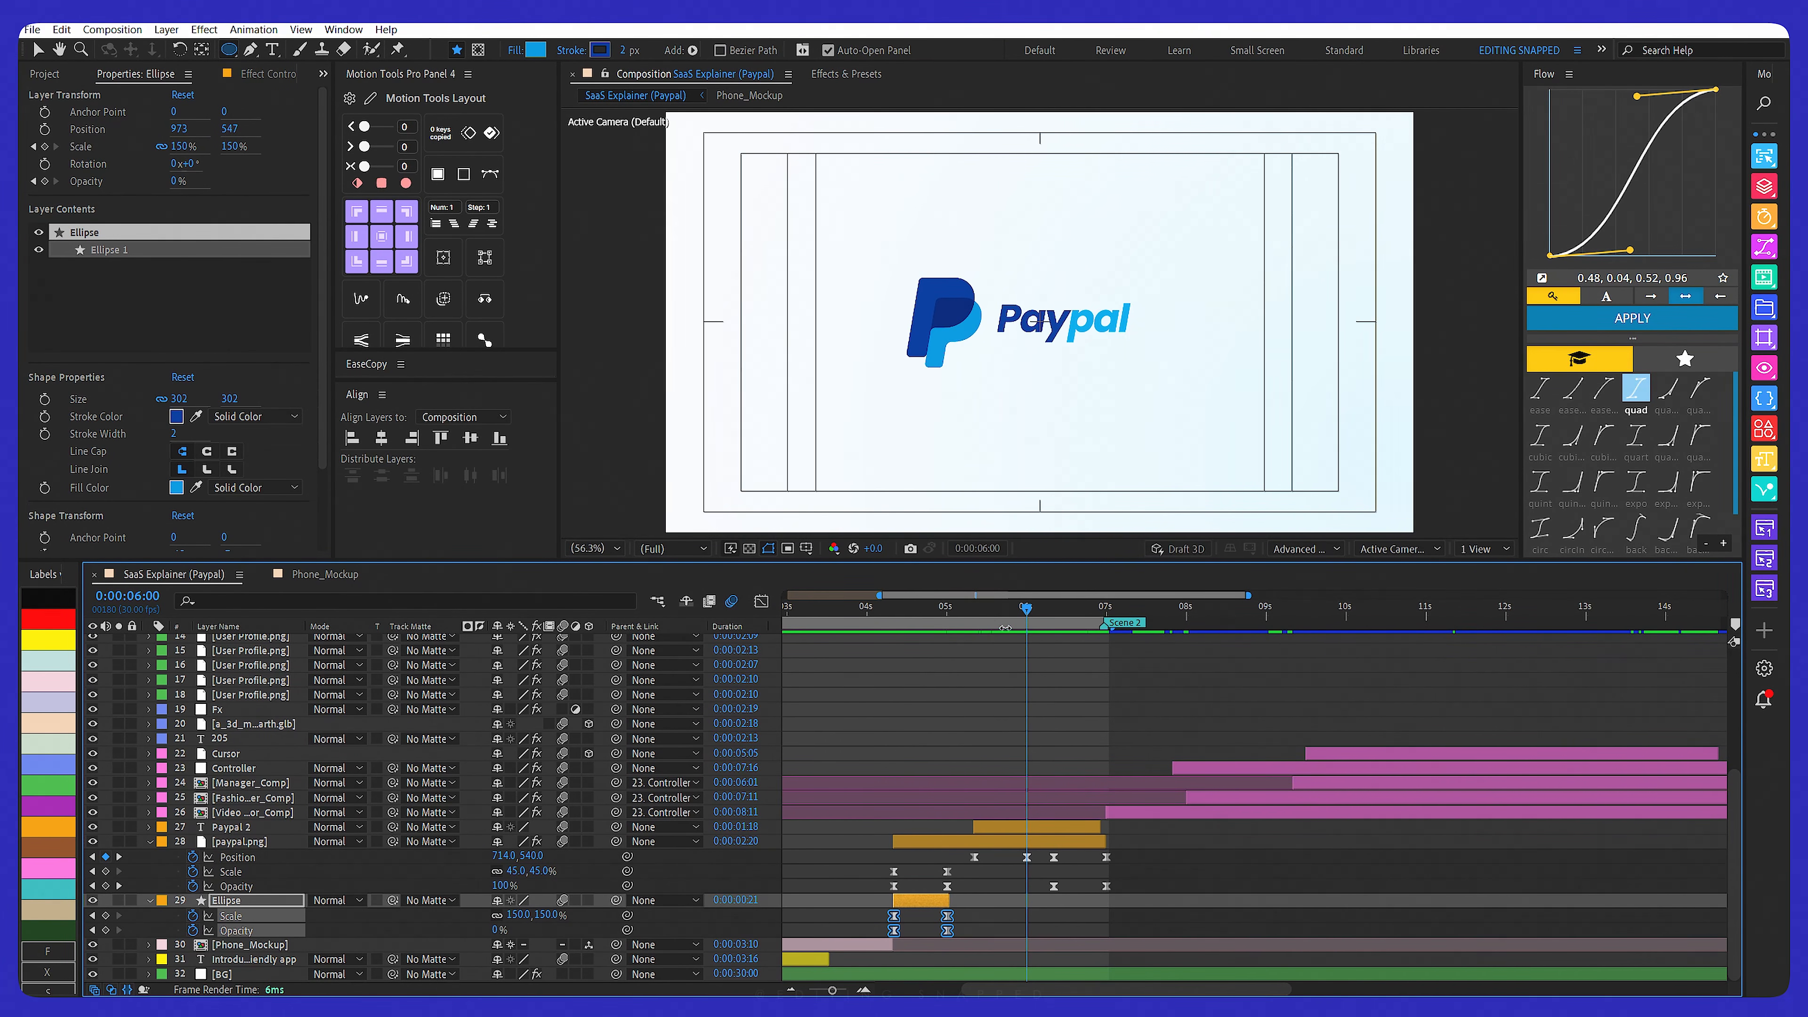
pyautogui.moveTo(988, 614); pyautogui.dragTo(1065, 614)
pyautogui.moveTo(1052, 614); pyautogui.dragTo(1107, 620)
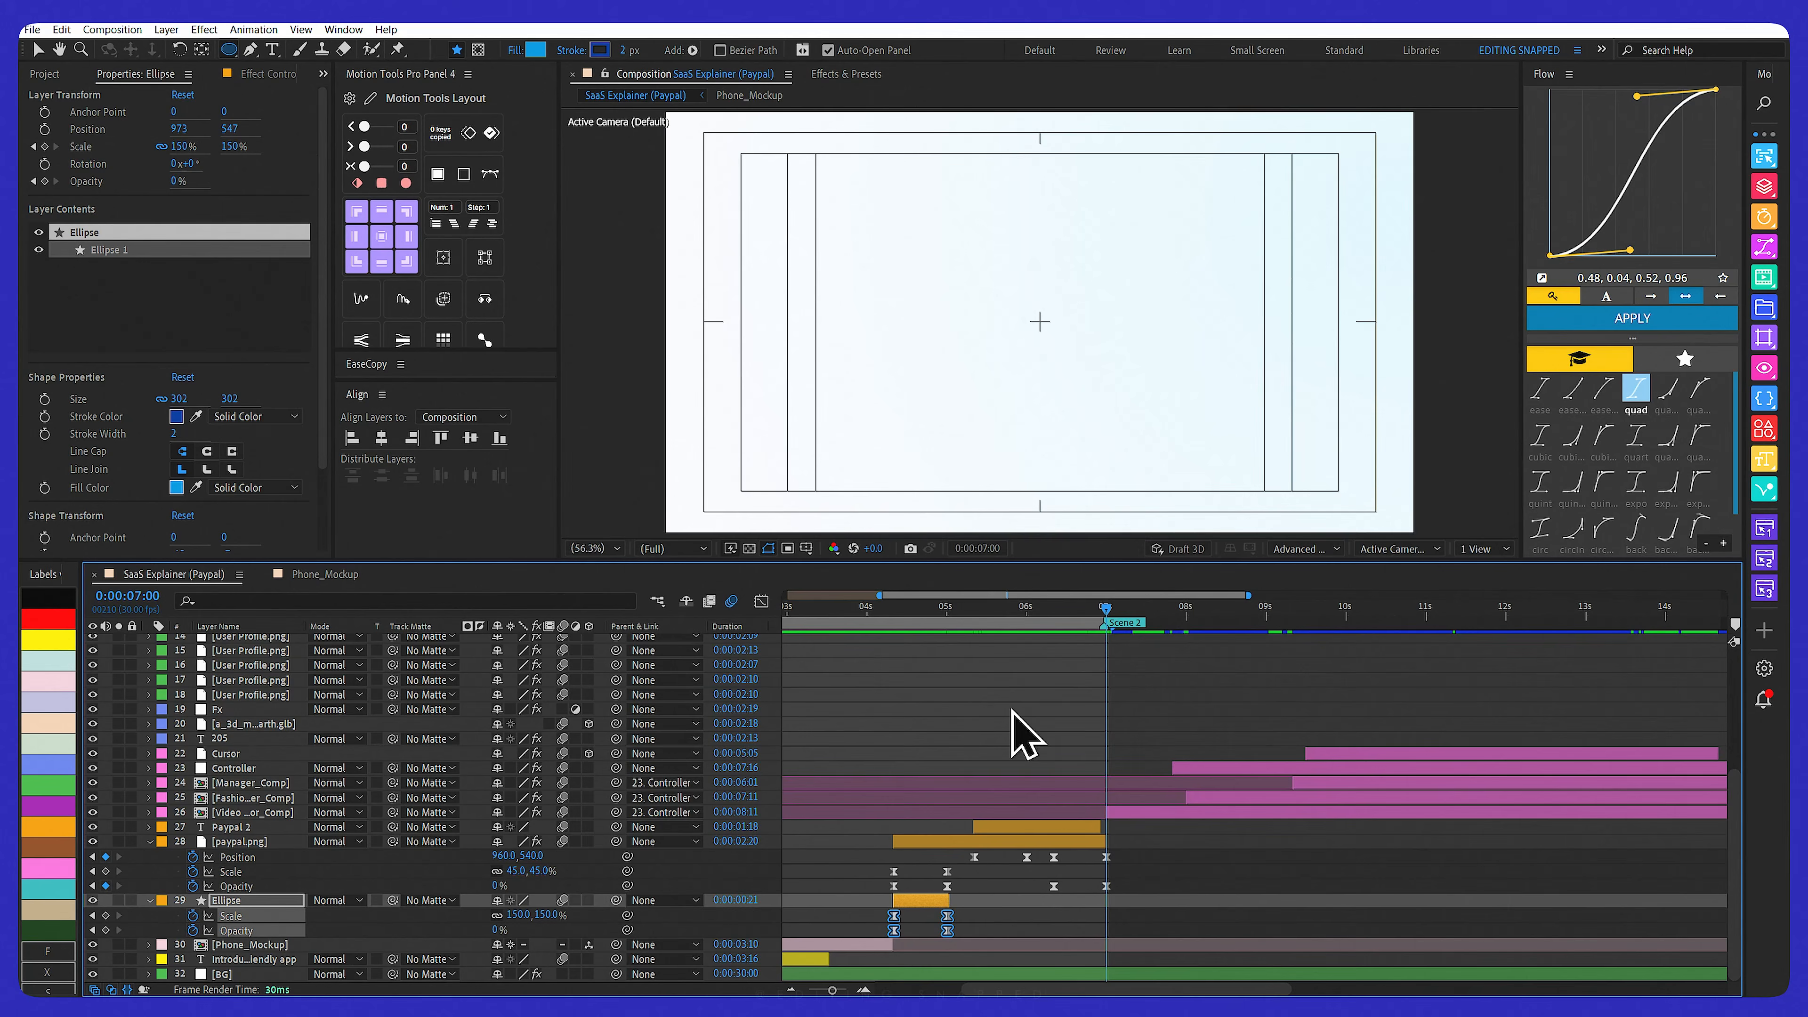
# At 0:00:06:00, reveal the Paypal 2 text layer's Range Selector Offset keyframes and check the first one at 0:00:05:10
pyautogui.moveTo(1034, 624)
pyautogui.mouseDown()
pyautogui.moveTo(985, 614)
pyautogui.moveTo(1031, 616)
pyautogui.mouseUp()
pyautogui.click(250, 828)
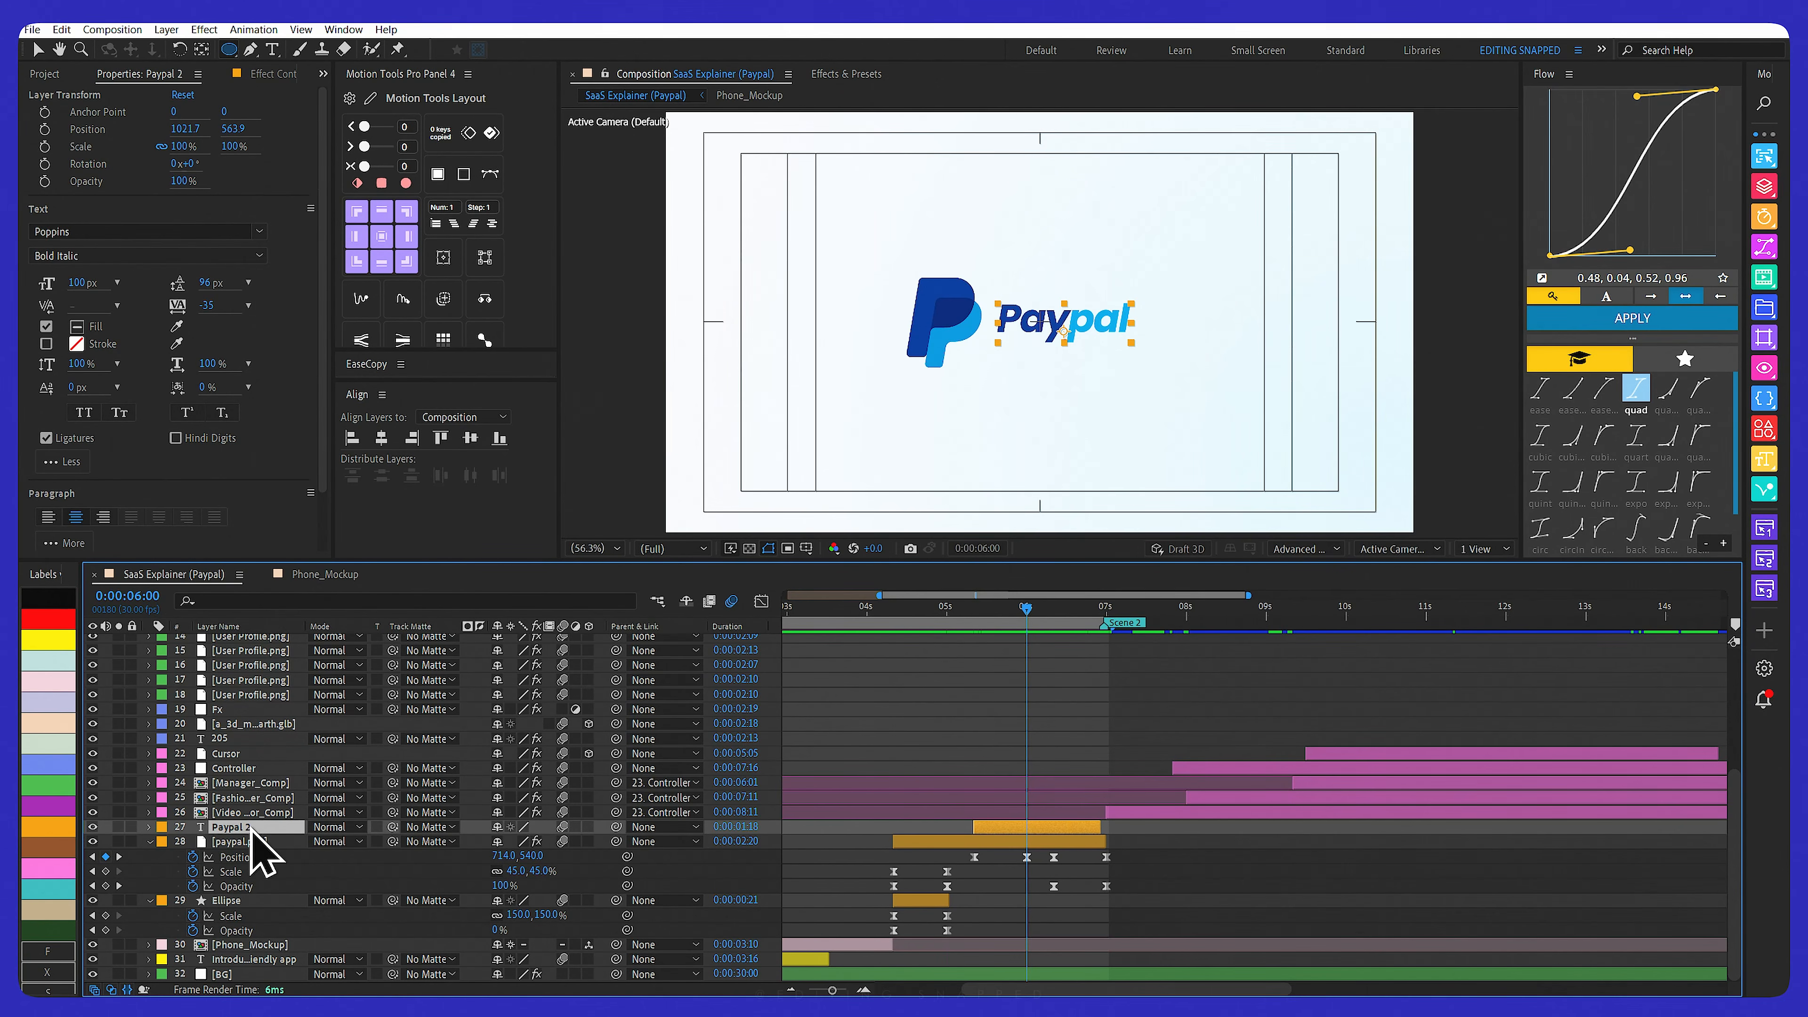
pyautogui.press('u')
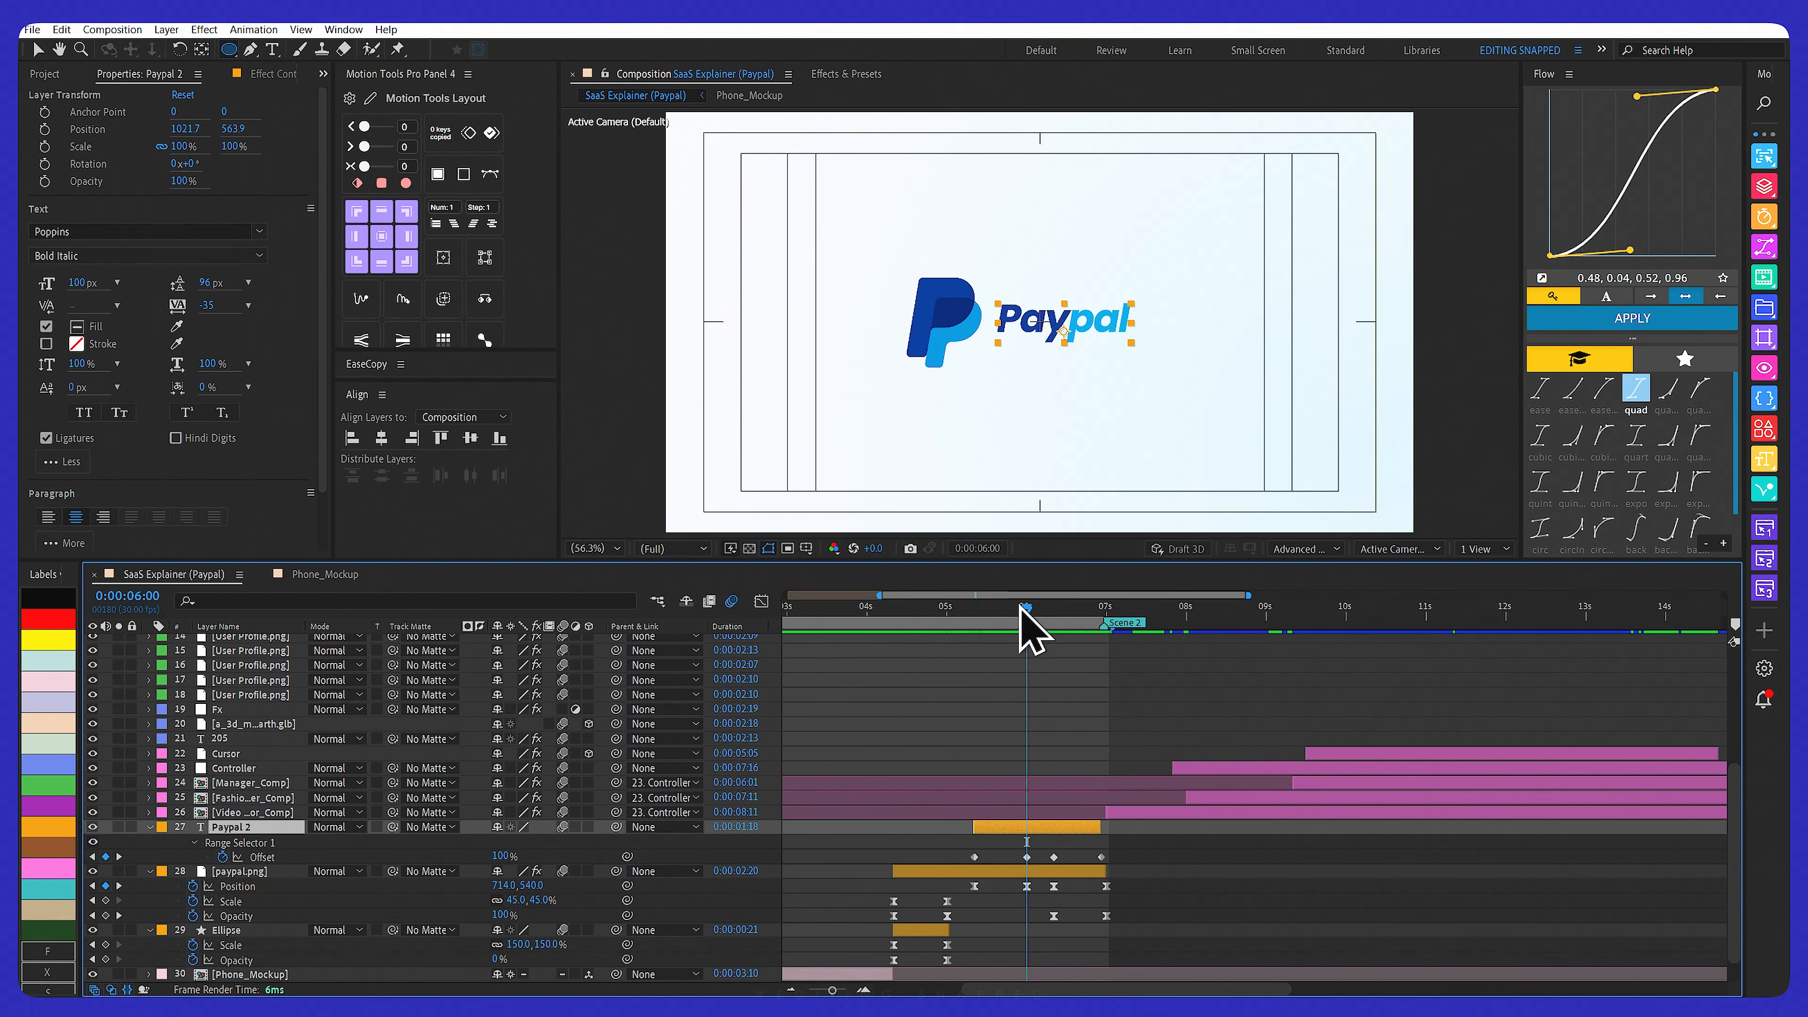
pyautogui.moveTo(1019, 612); pyautogui.dragTo(973, 631)
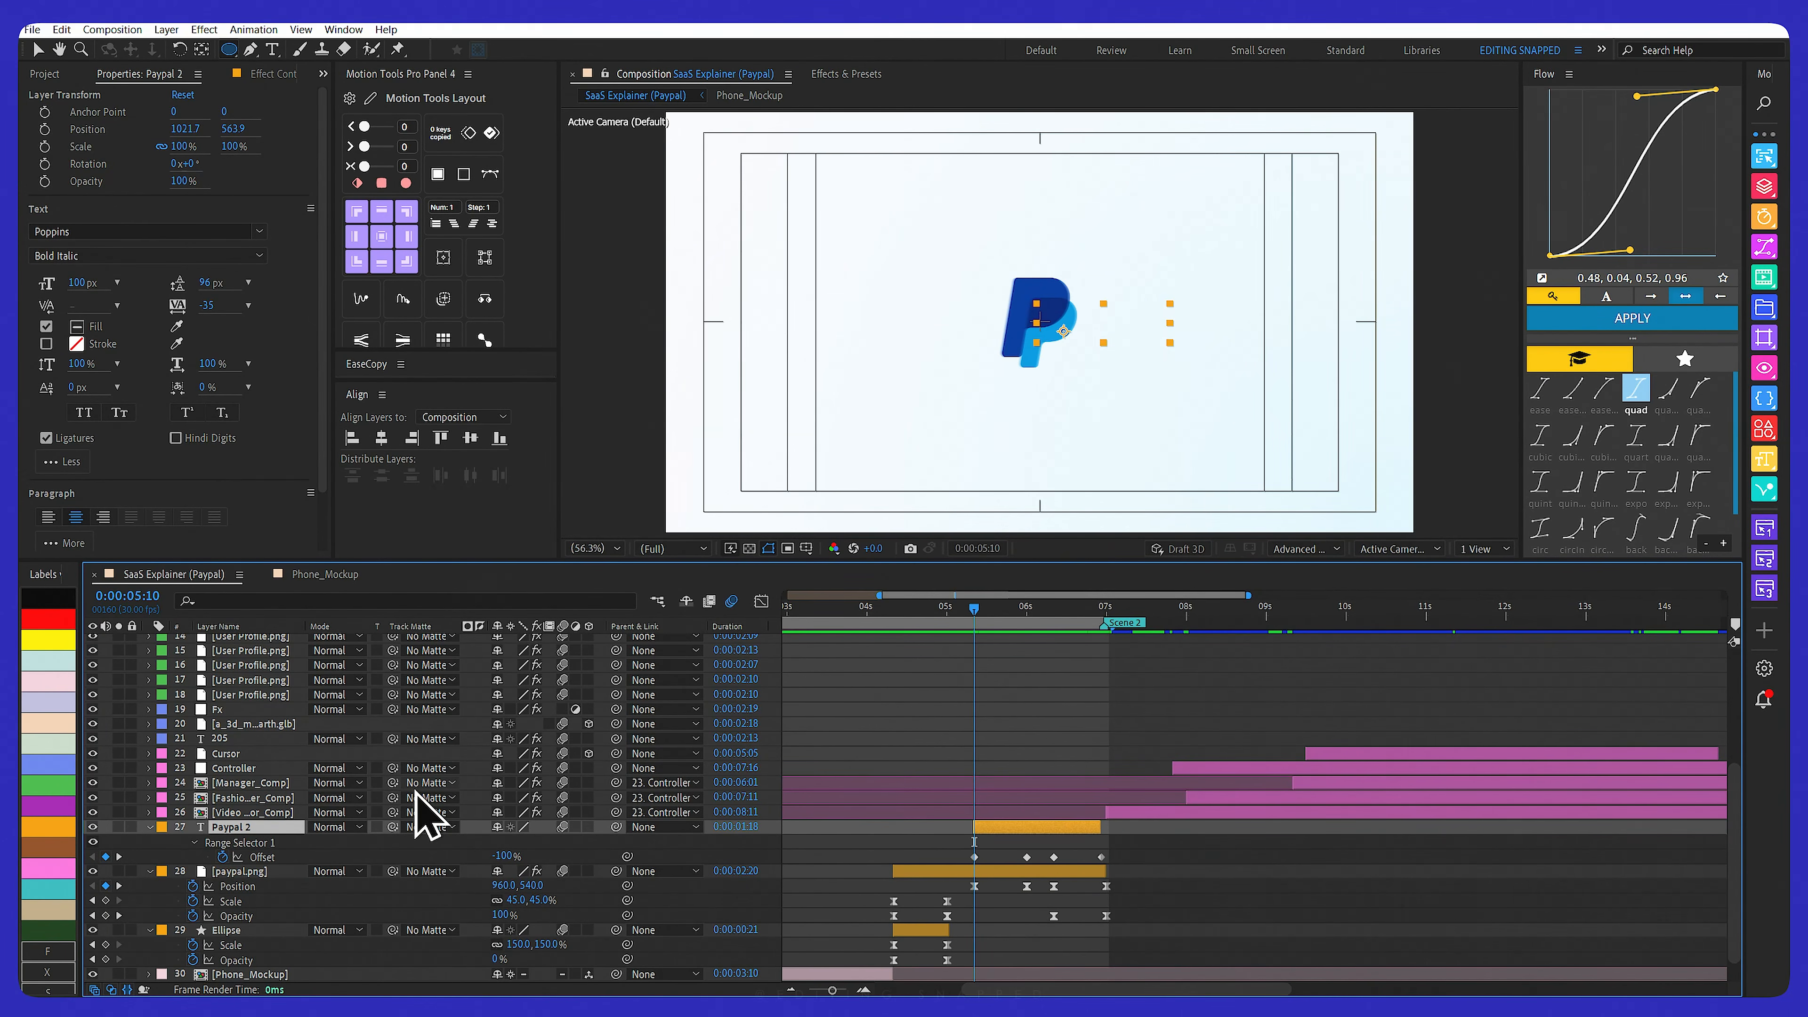
pyautogui.moveTo(427, 380); pyautogui.dragTo(431, 446)
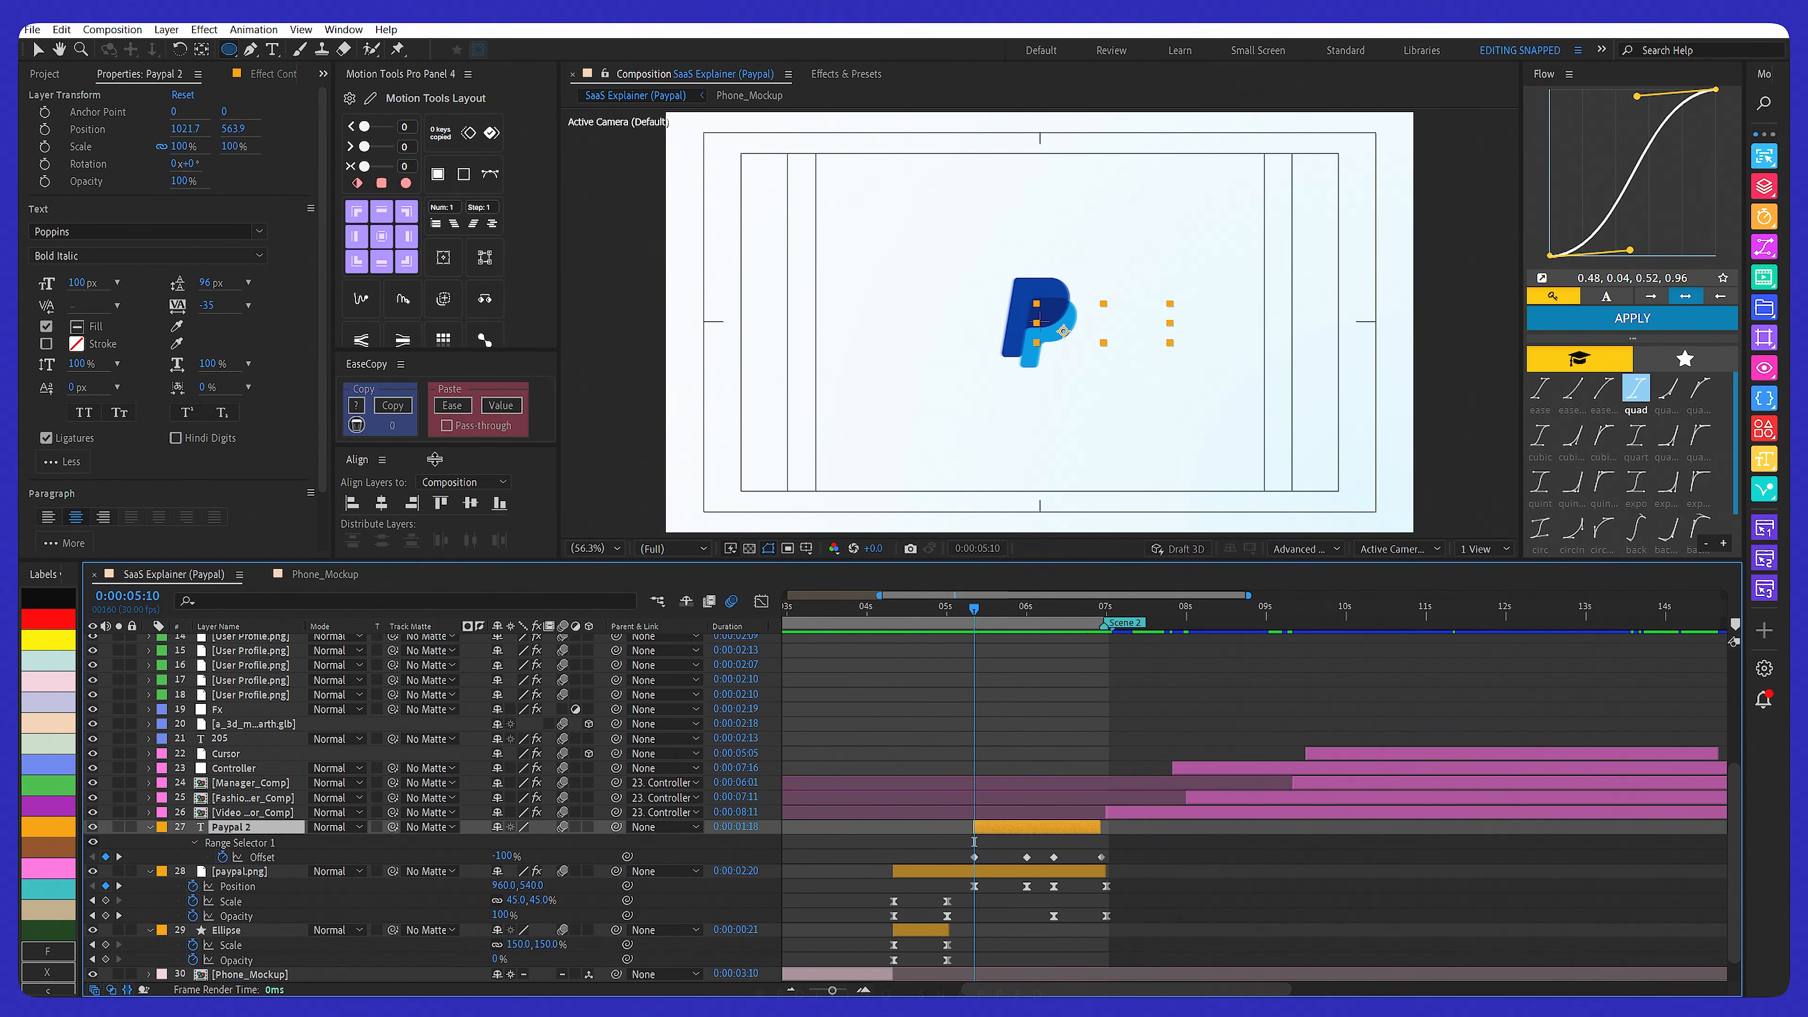
# Move the playhead to 0:00:05:27 and choose Bold Italic as the Paypal 2 text's font style
pyautogui.moveTo(1025, 614)
pyautogui.mouseDown()
pyautogui.moveTo(989, 617)
pyautogui.moveTo(1021, 615)
pyautogui.mouseUp()
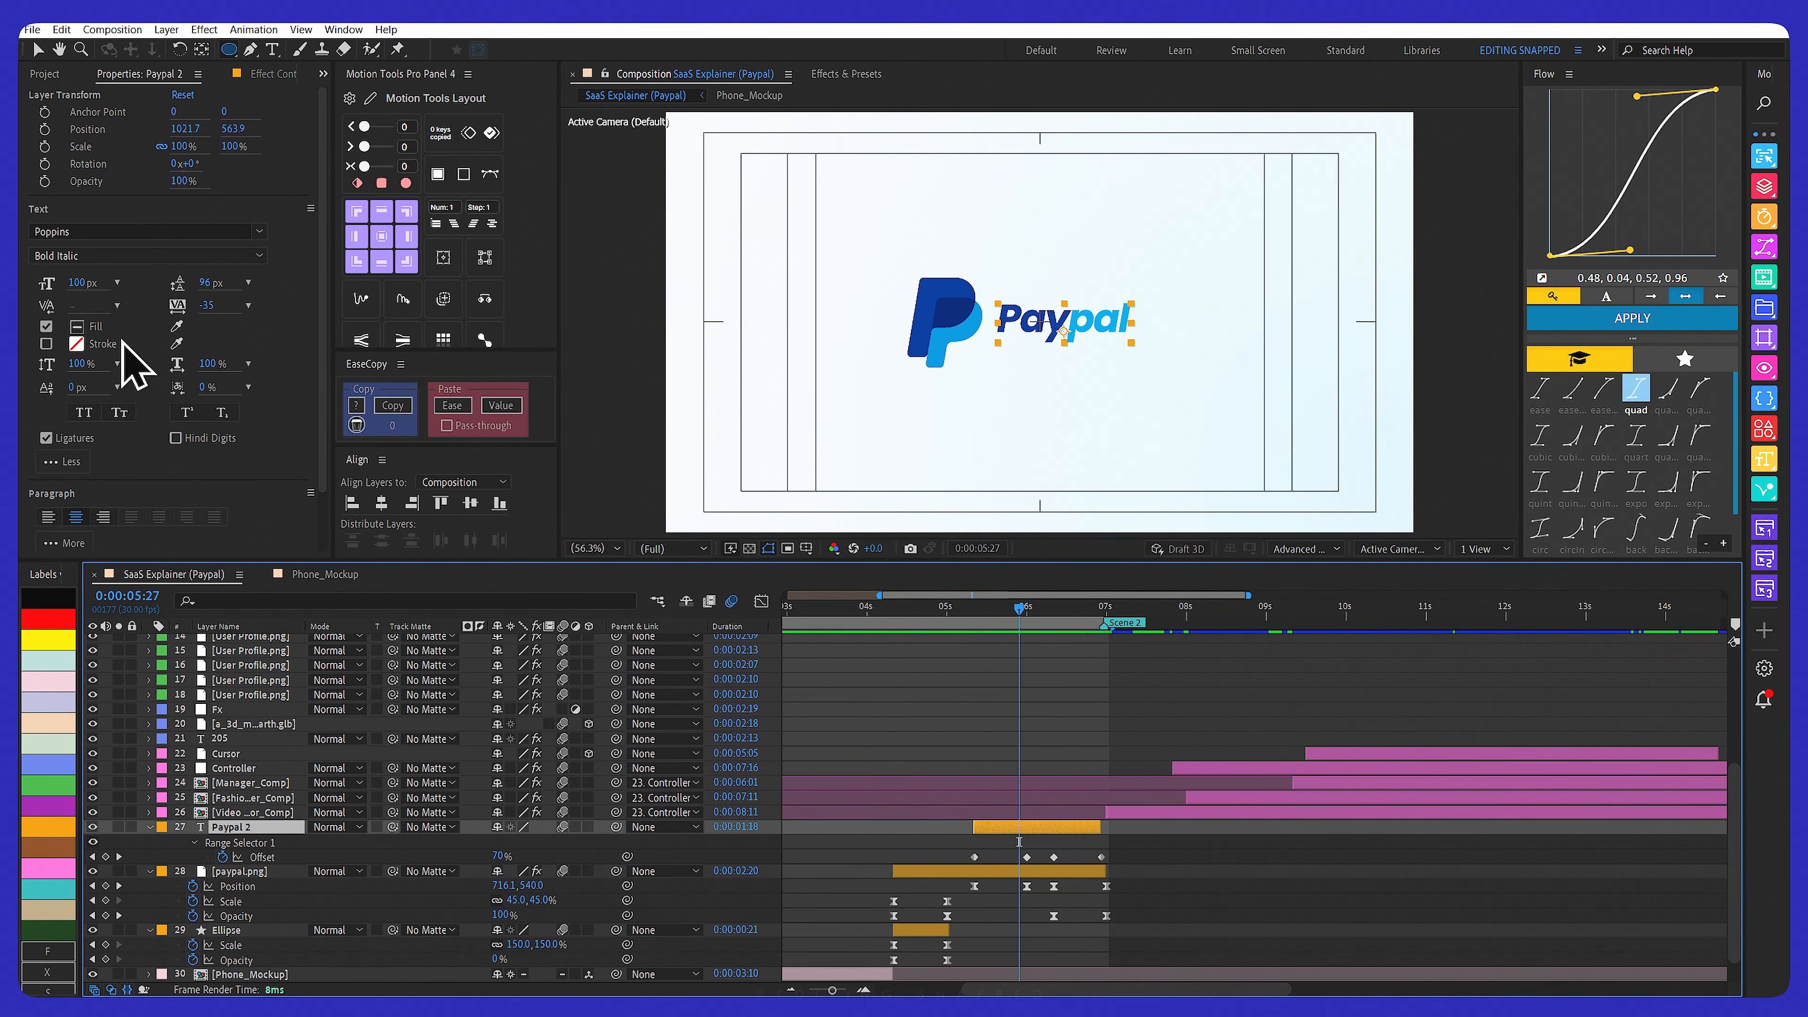
pyautogui.click(96, 255)
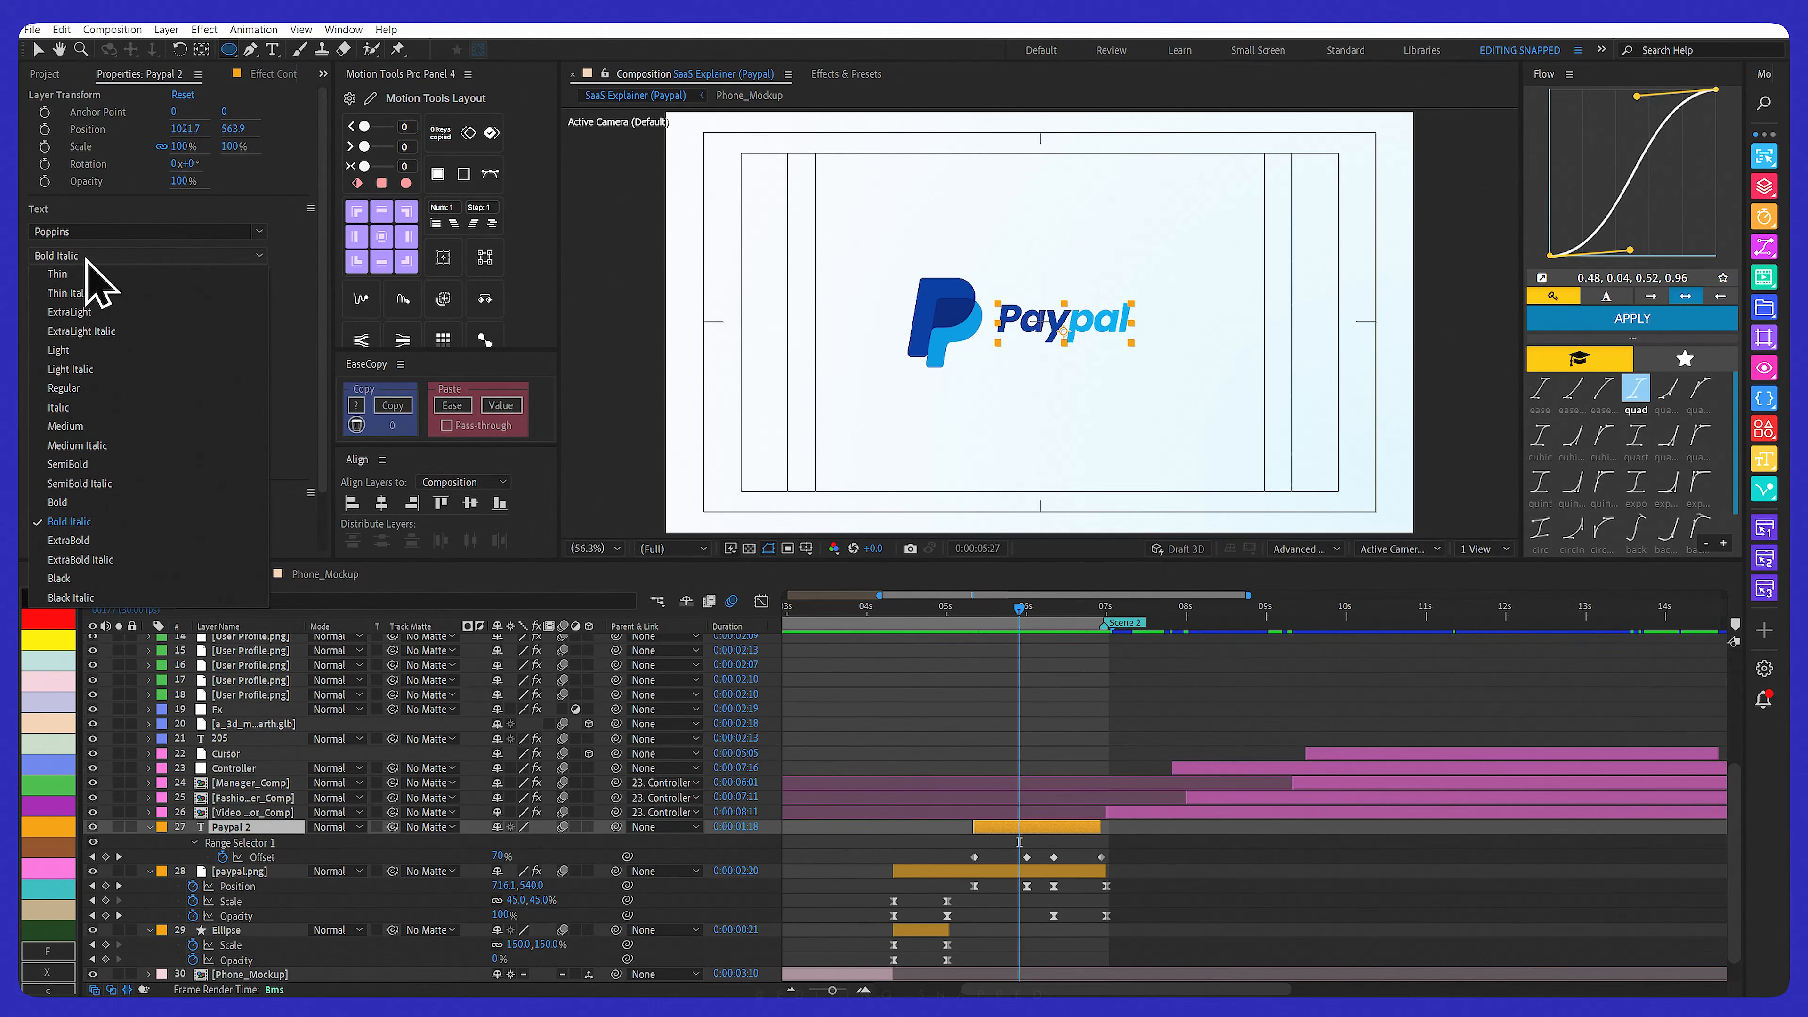
pyautogui.click(82, 523)
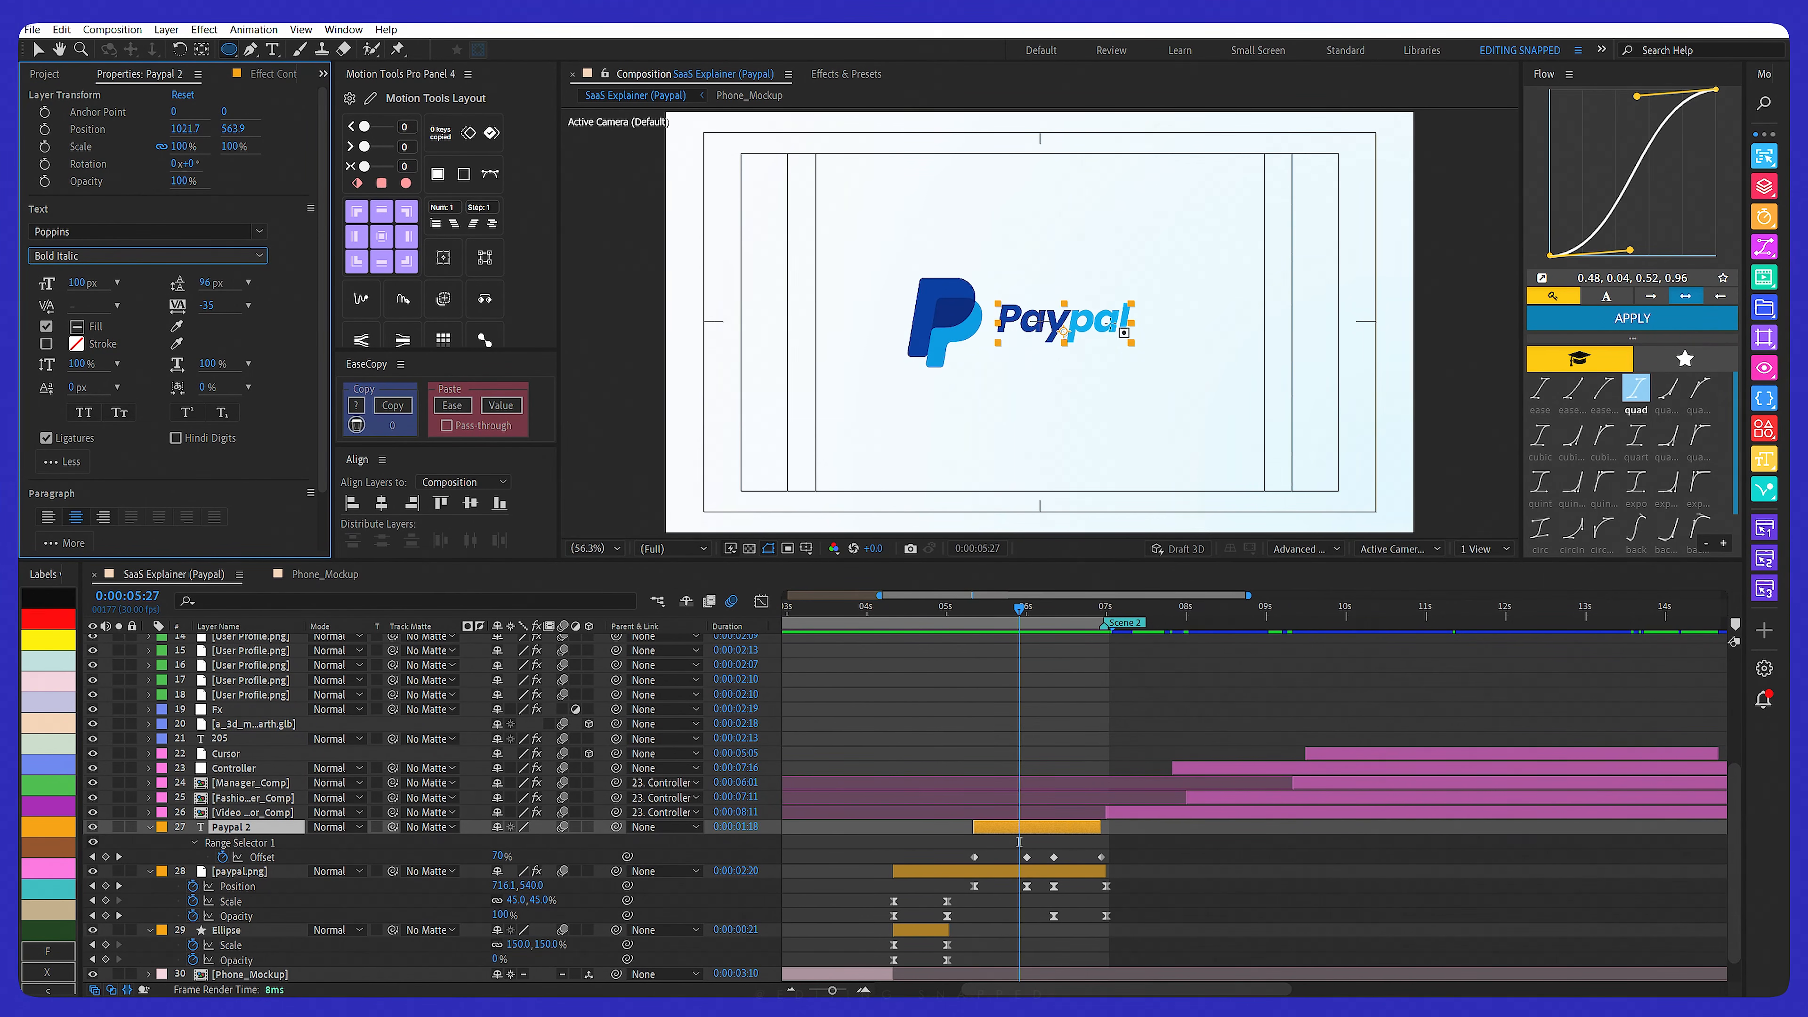
# Scrub and play the Paypal 2 text reveal from 0:00:05:10, ending with the playhead at 0:00:06:10
pyautogui.moveTo(1019, 609)
pyautogui.mouseDown()
pyautogui.moveTo(981, 609)
pyautogui.moveTo(1052, 609)
pyautogui.mouseUp()
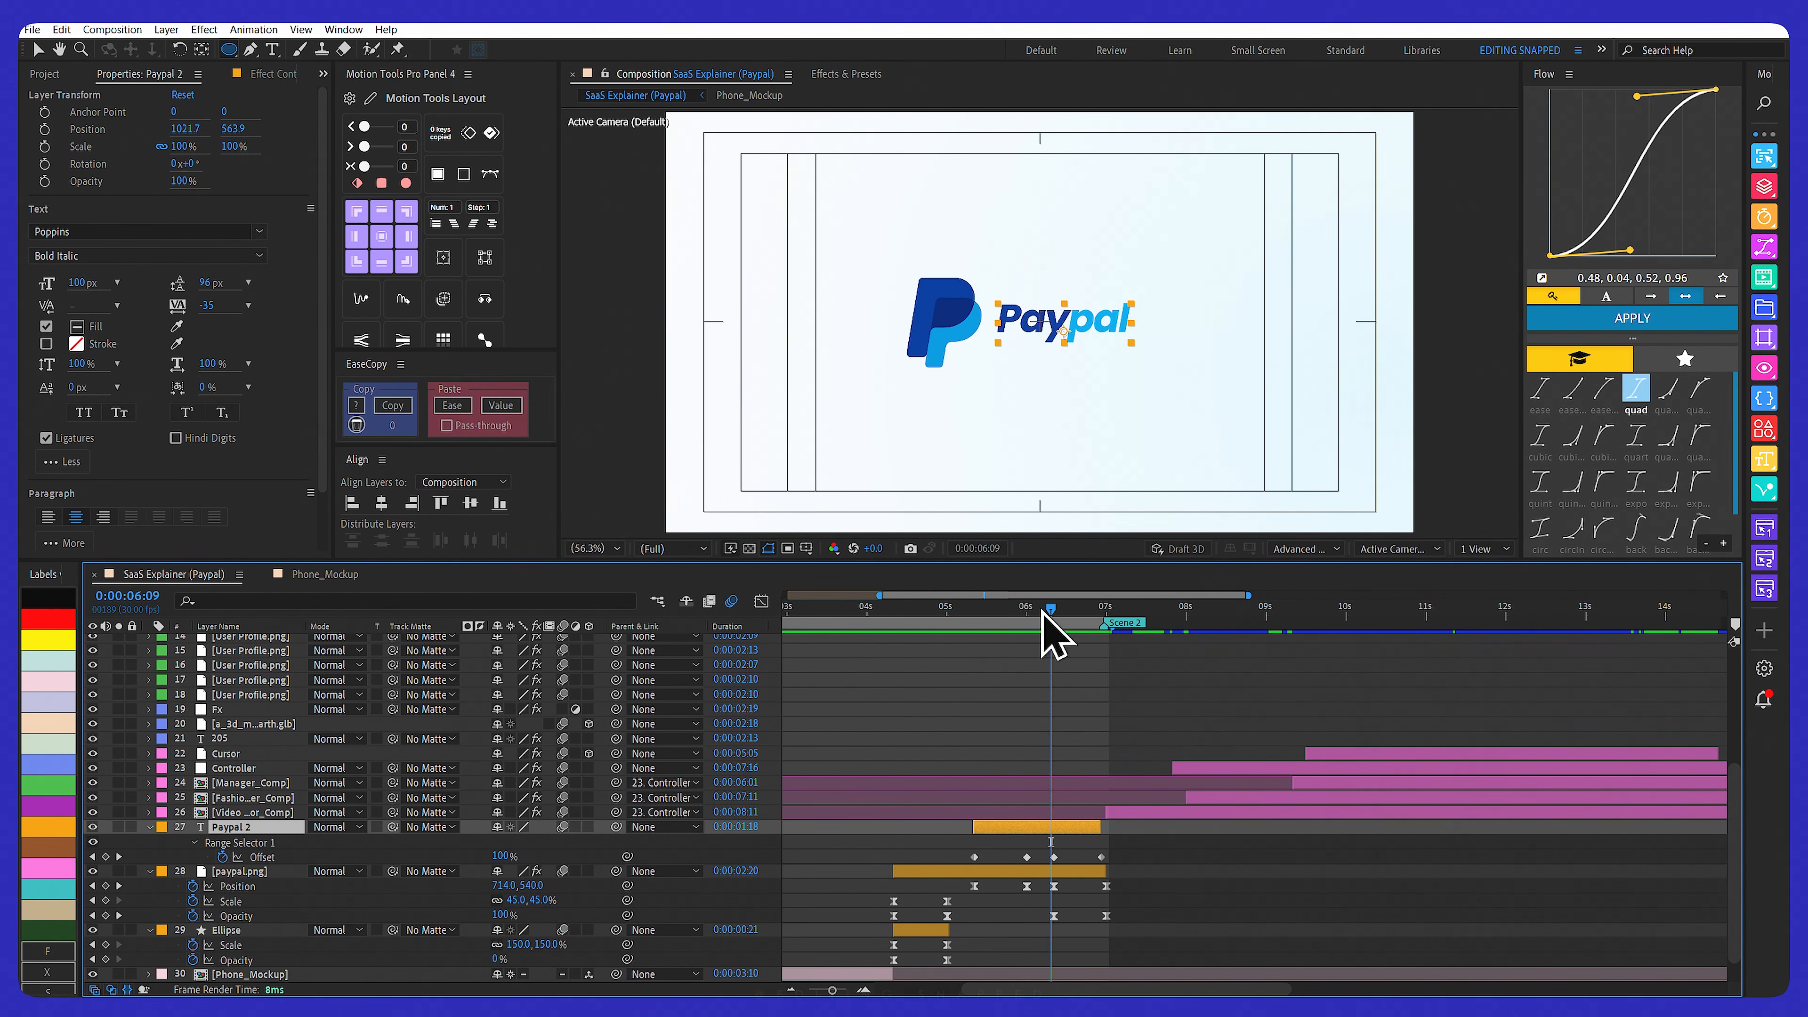
pyautogui.moveTo(1043, 613); pyautogui.dragTo(985, 618)
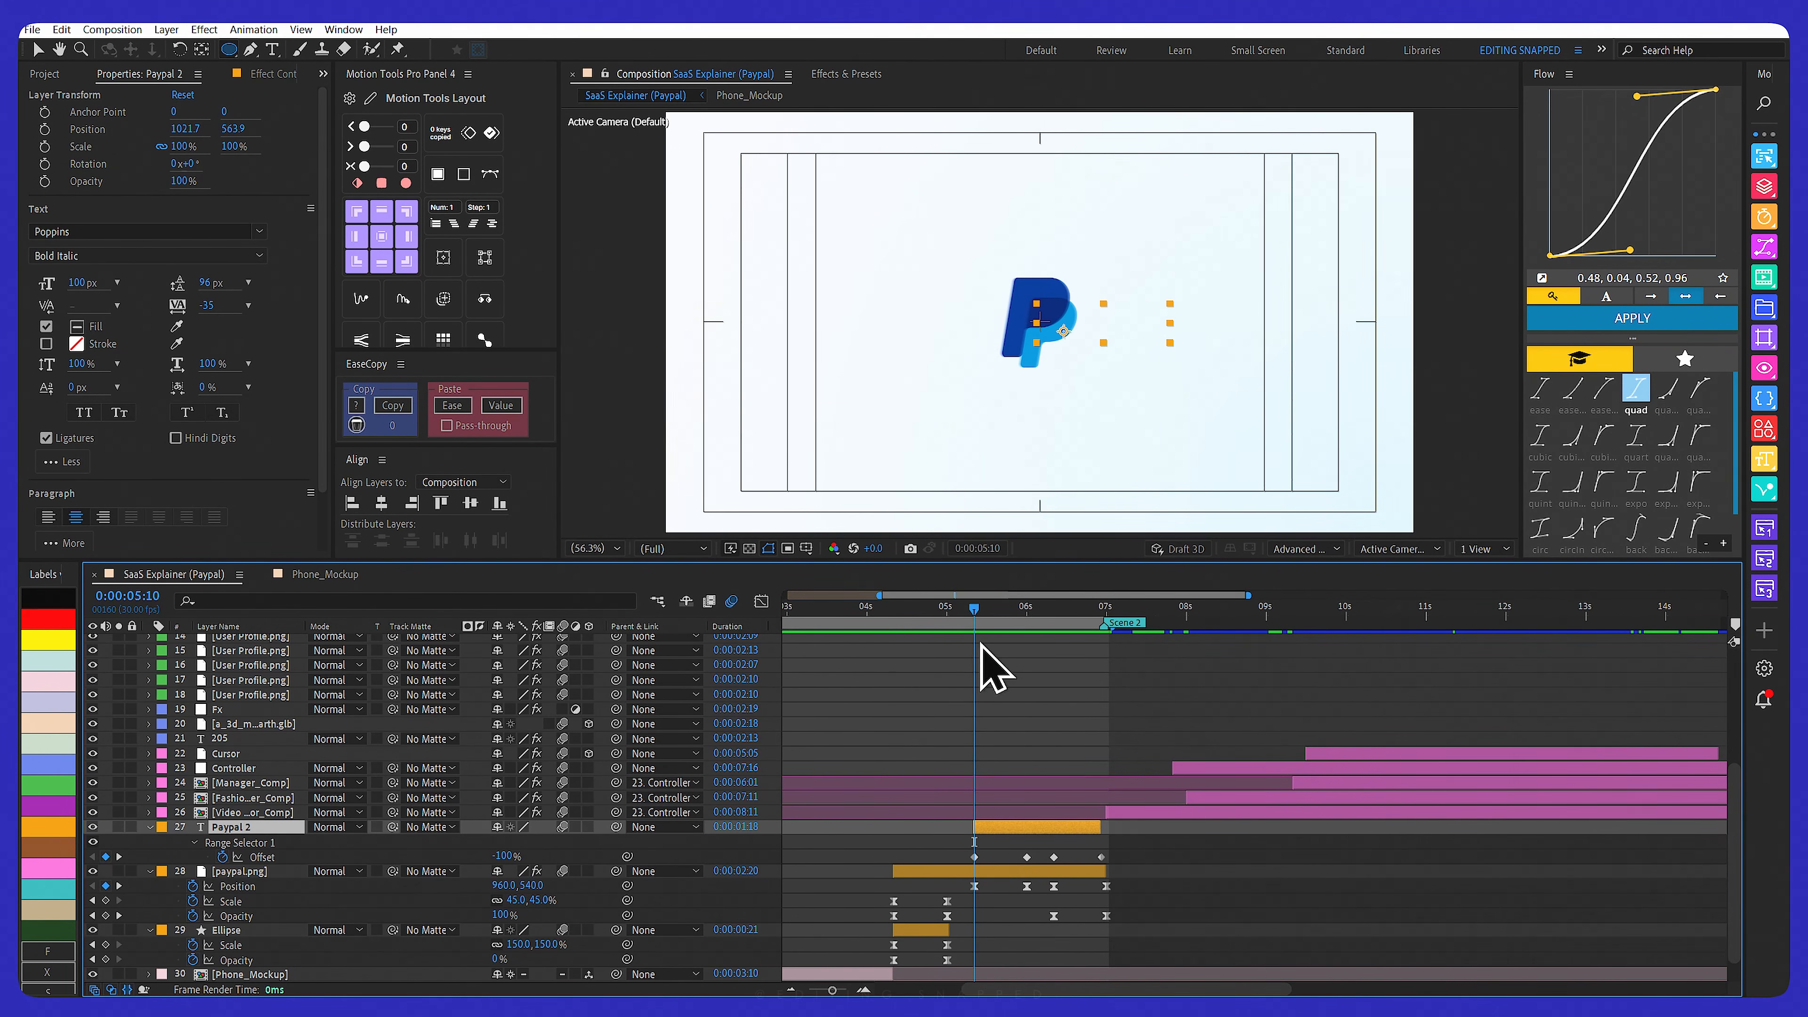
pyautogui.press('space')
pyautogui.press('space')
pyautogui.click(1025, 611)
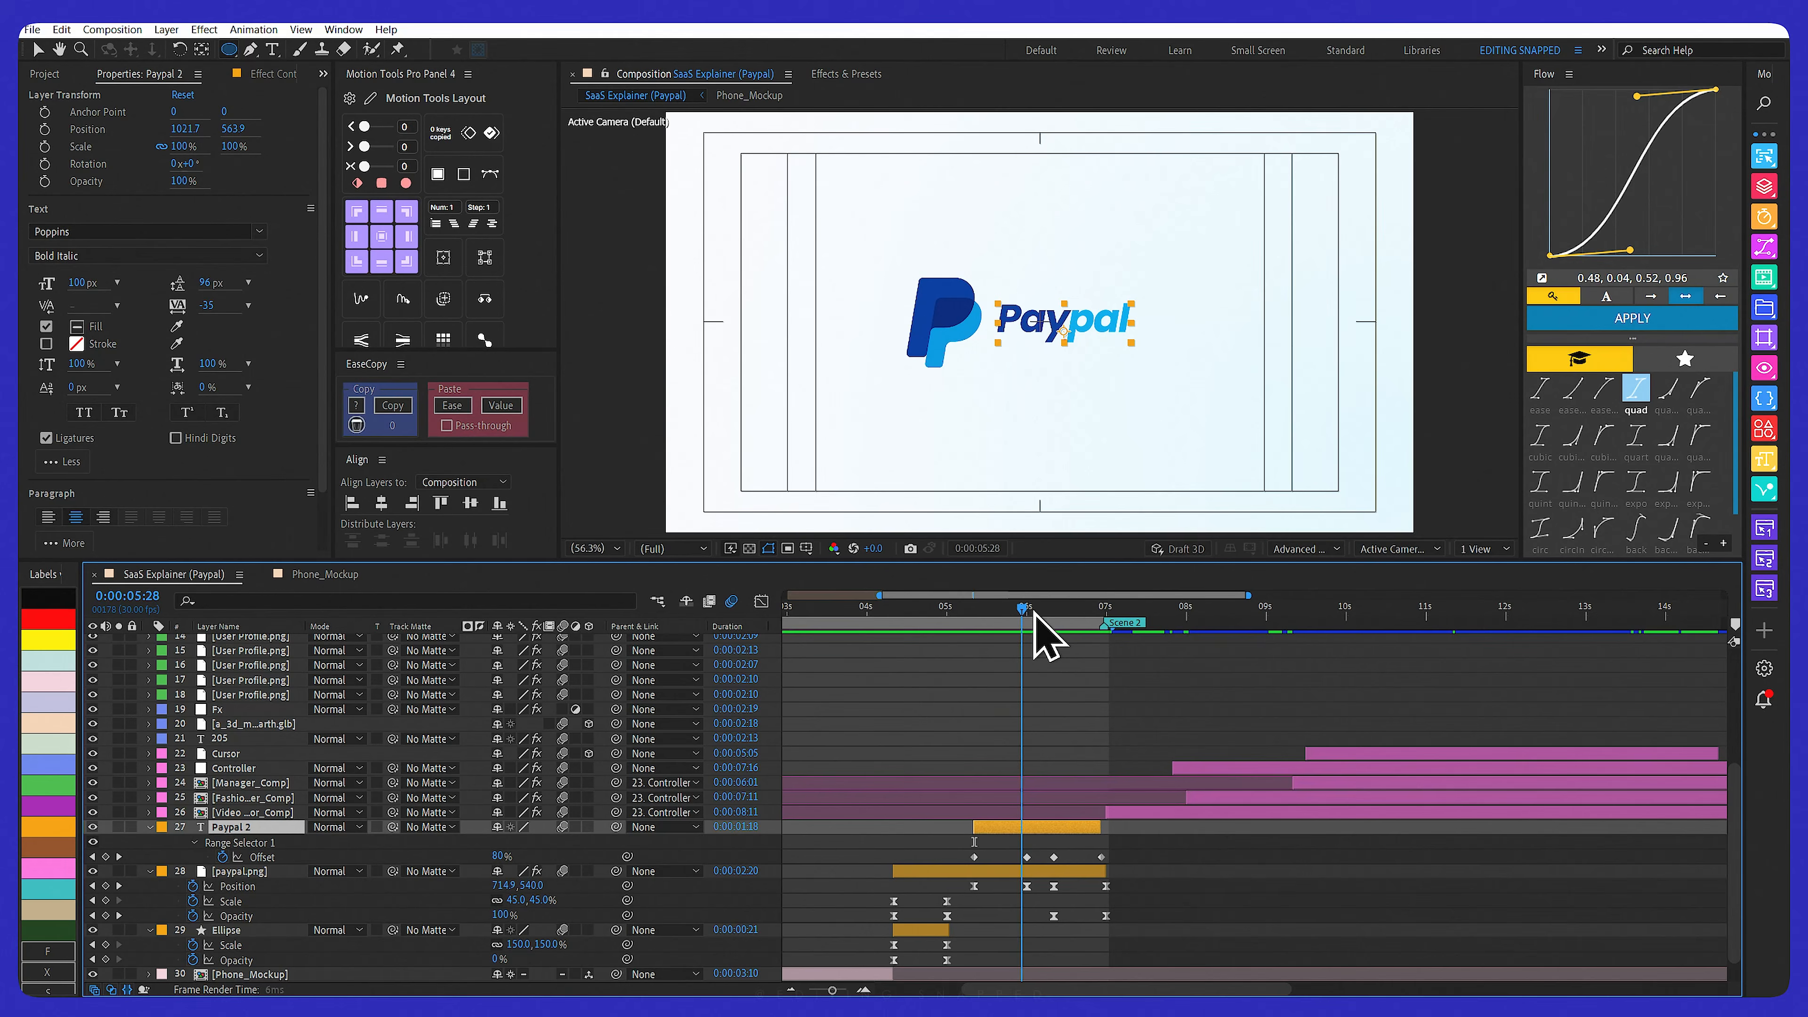
pyautogui.moveTo(1032, 610)
pyautogui.mouseDown()
pyautogui.moveTo(995, 611)
pyautogui.moveTo(1045, 611)
pyautogui.mouseUp()
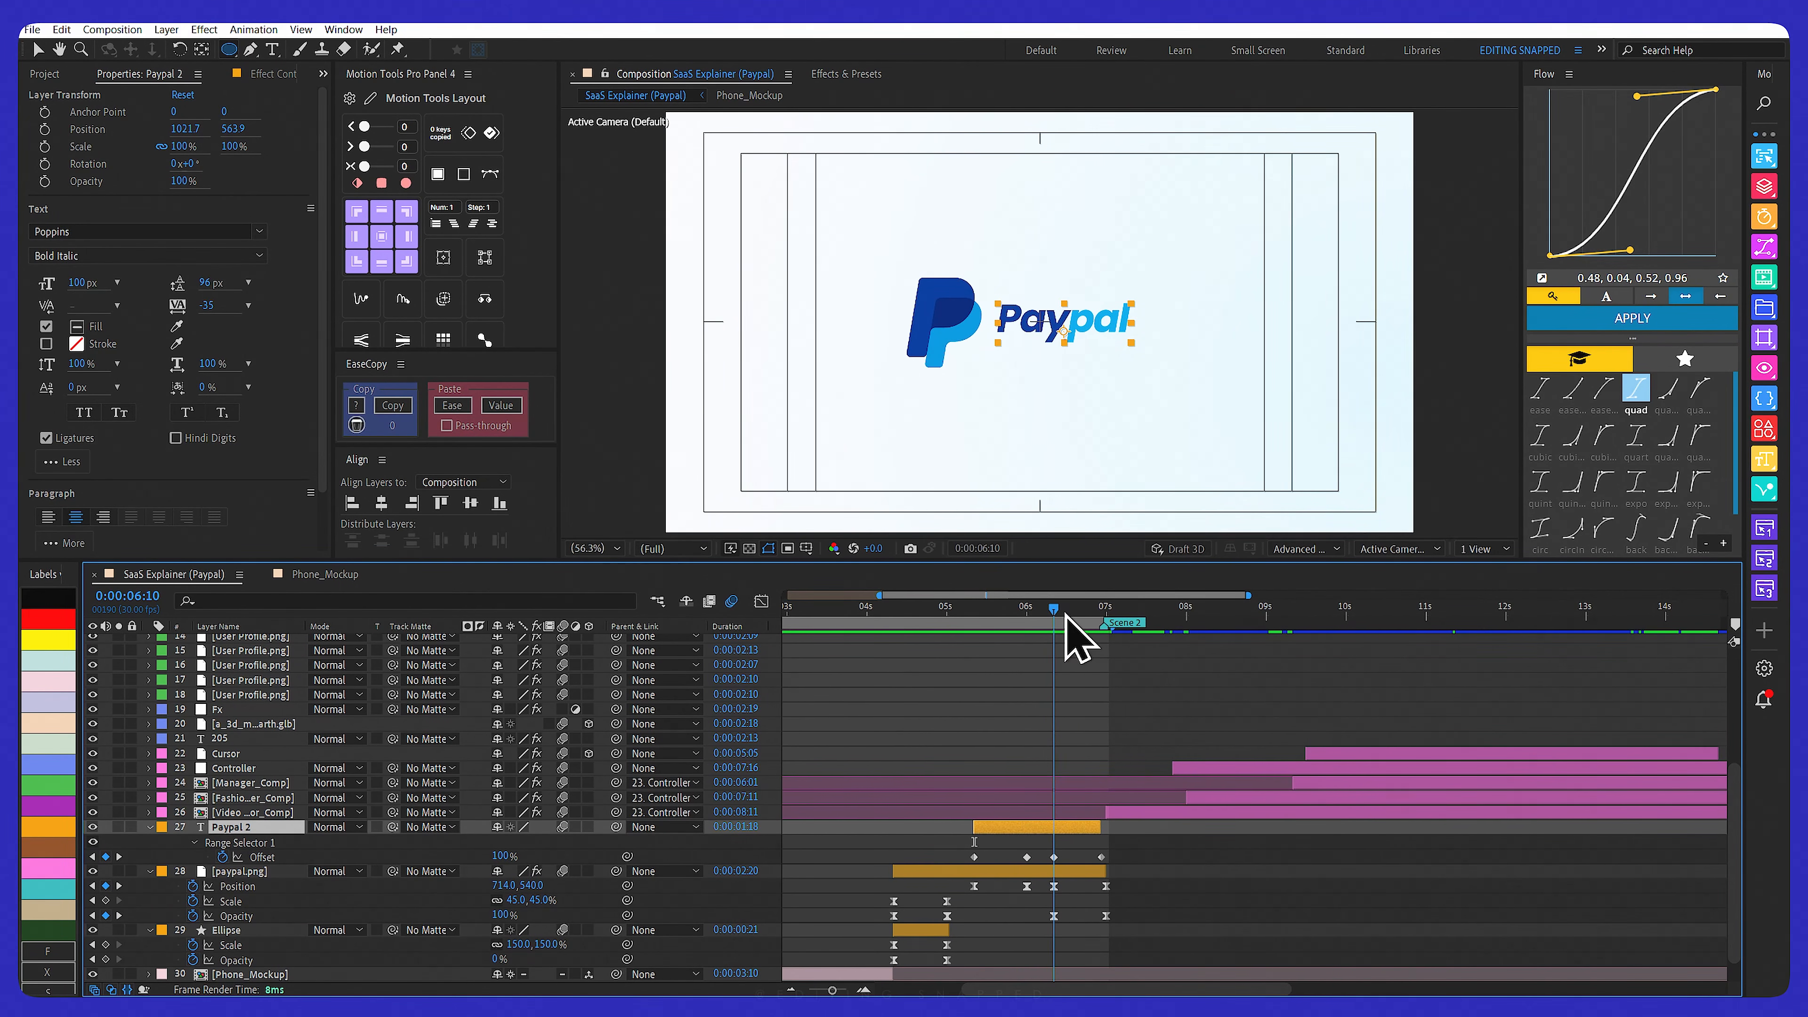
# Select the paypal.png layer and inspect its closing Position and Opacity keyframes between 0:00:06:10 and 0:00:07:00
pyautogui.scroll(3, 1054, 699)
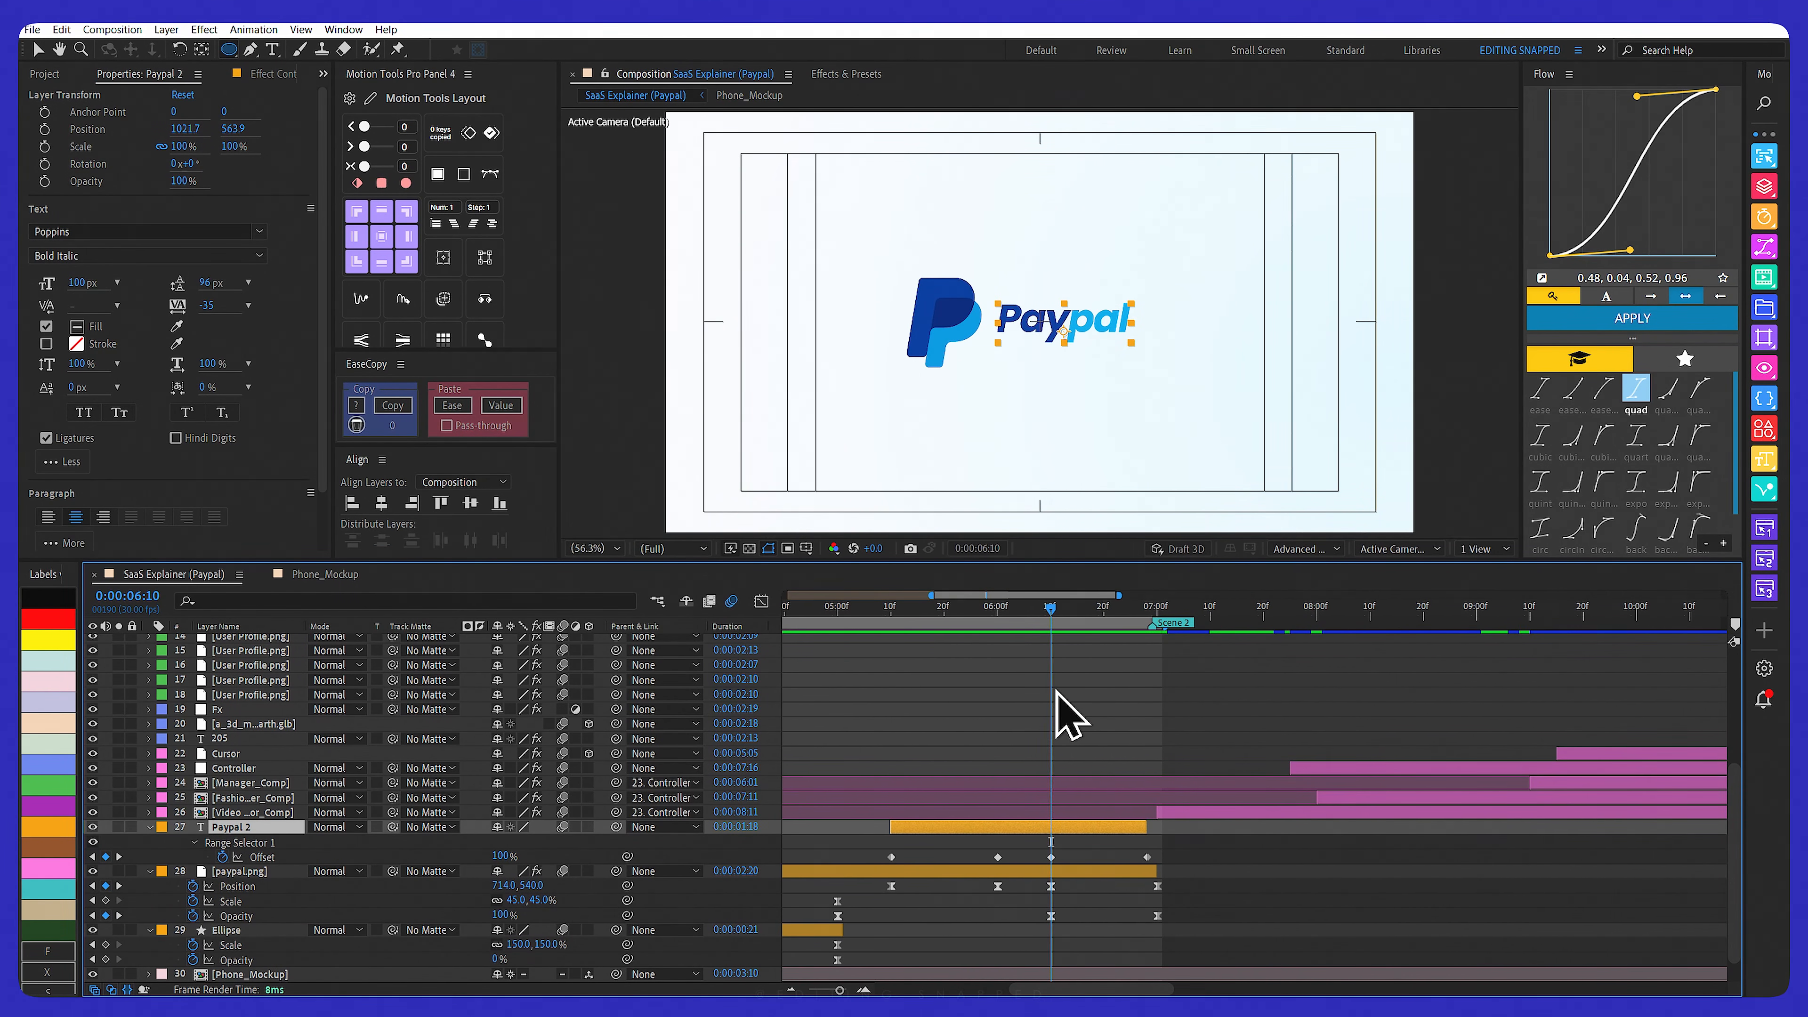
pyautogui.scroll(2, 1047, 636)
pyautogui.scroll(-5, 1051, 629)
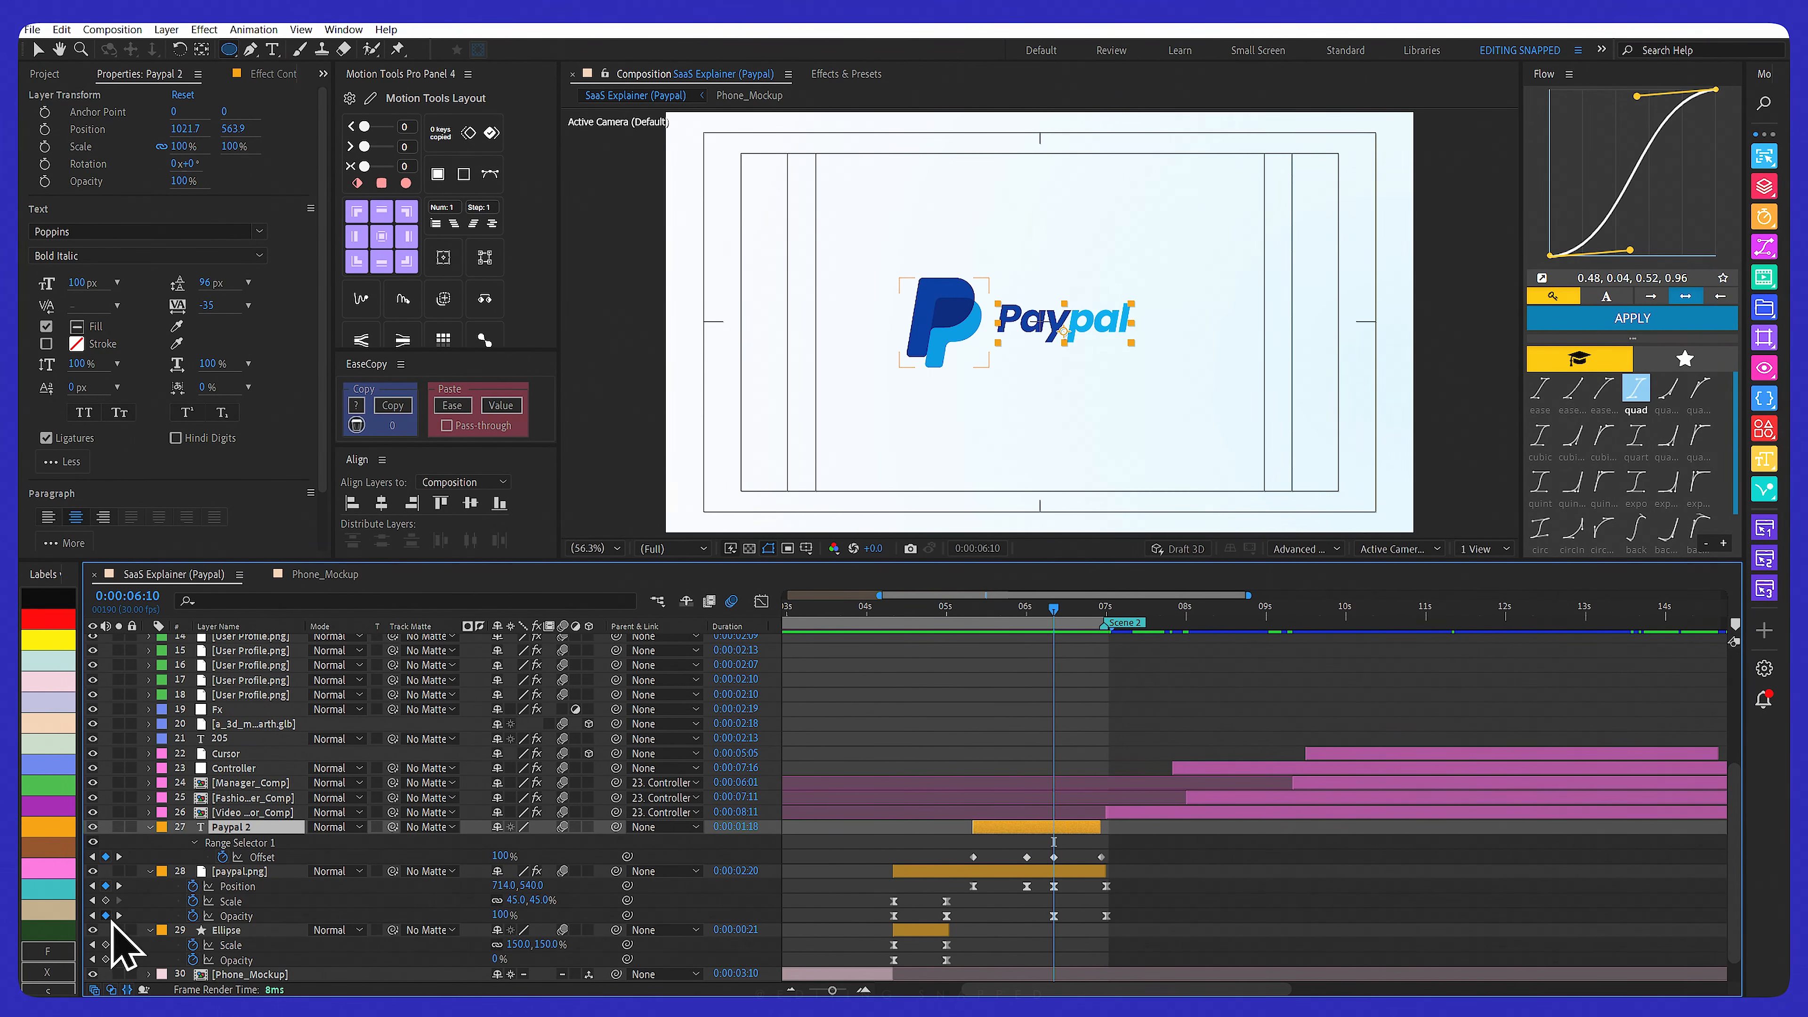
pyautogui.click(239, 871)
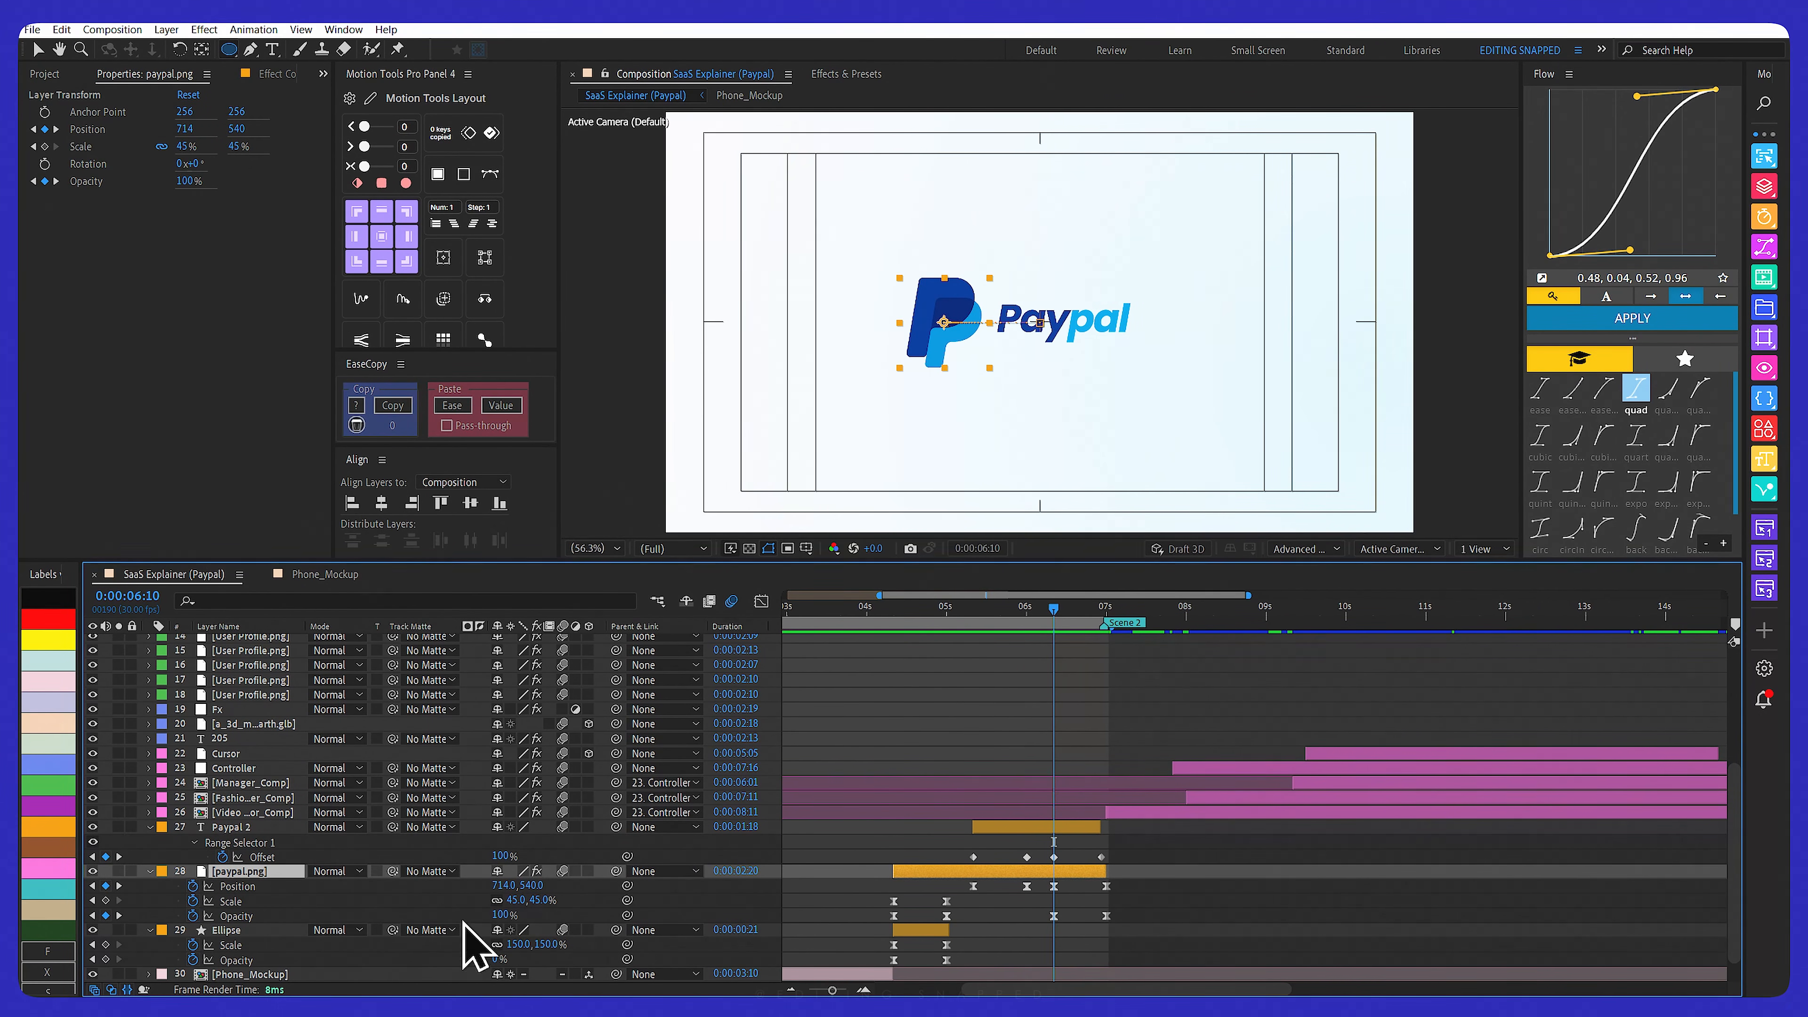
pyautogui.click(1103, 616)
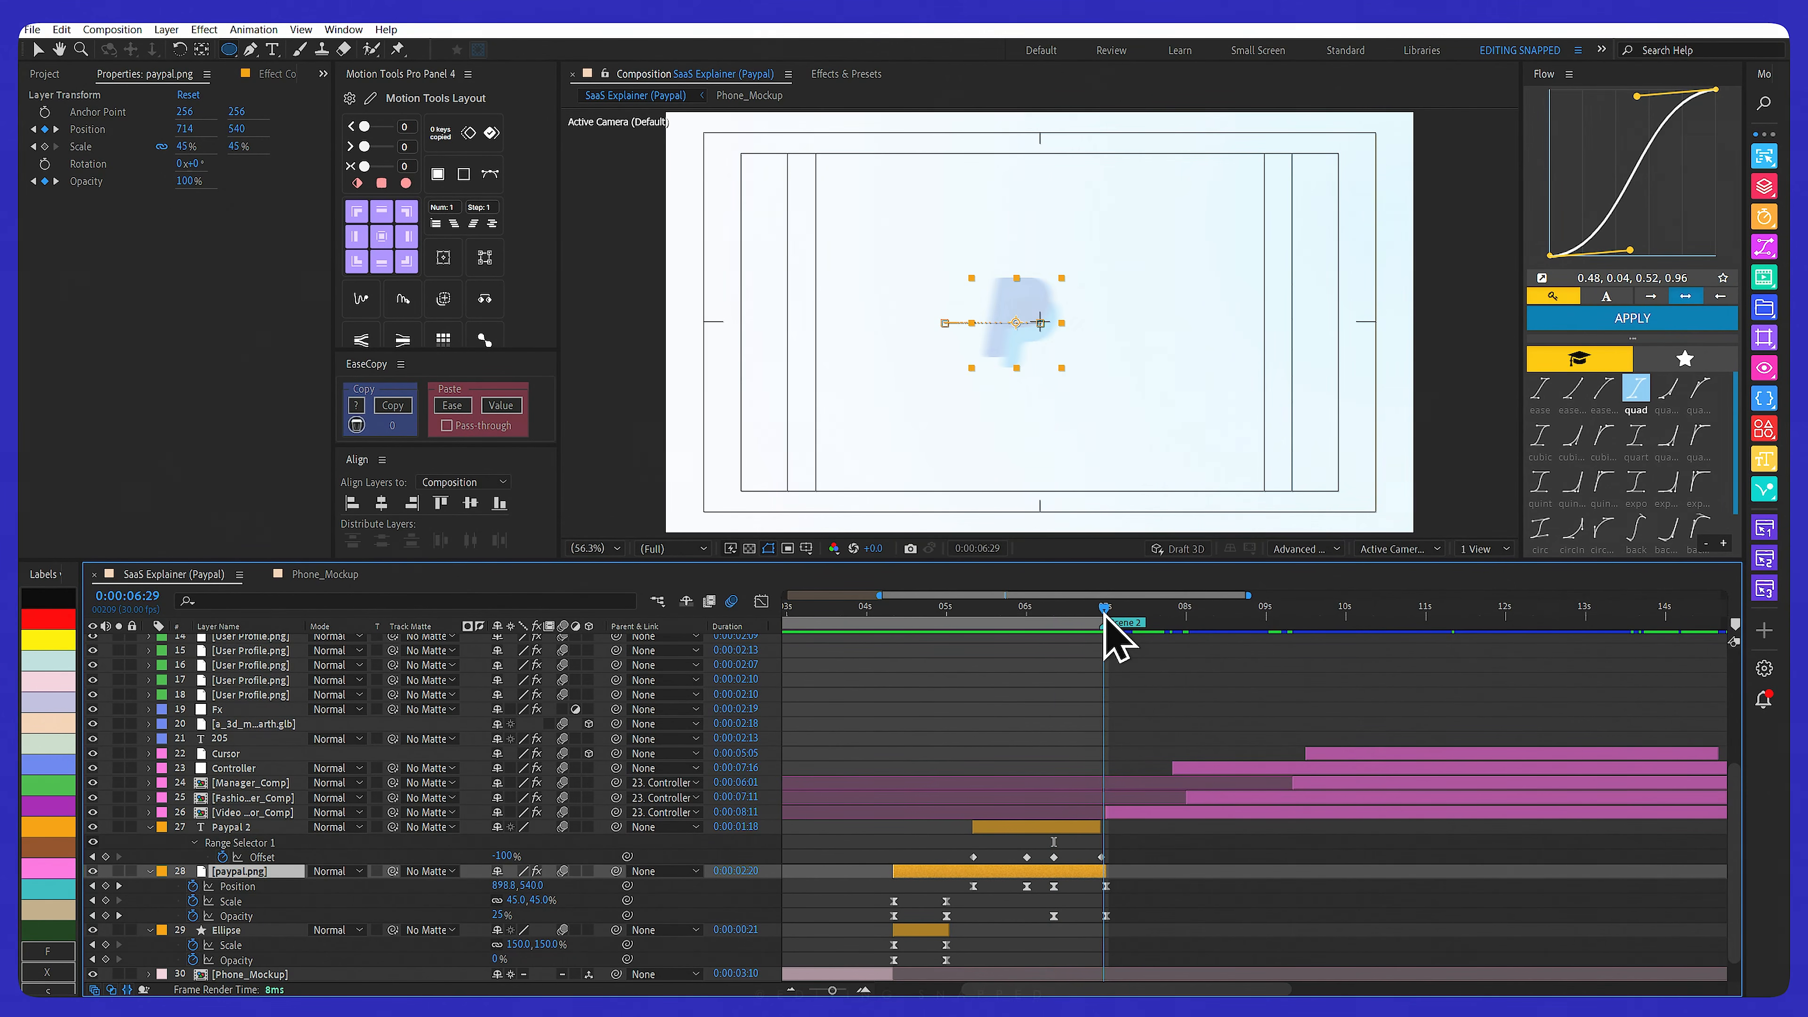
pyautogui.moveTo(1104, 617); pyautogui.dragTo(1107, 618)
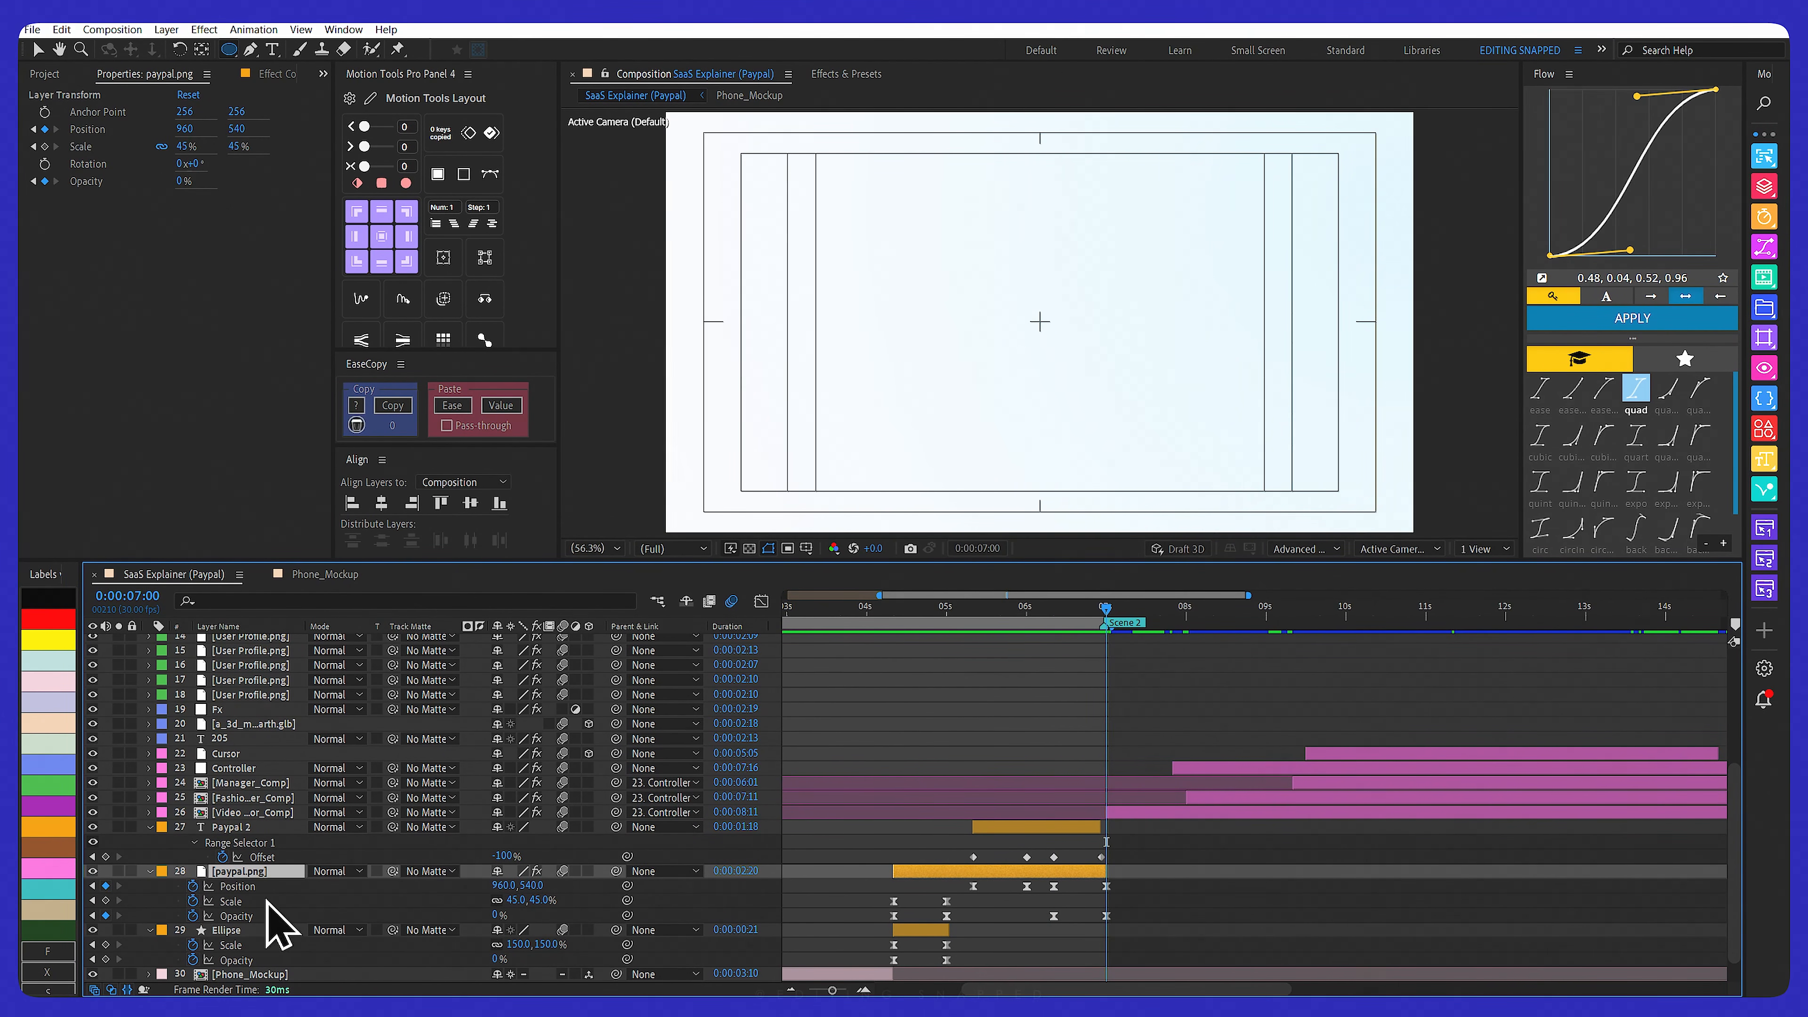
pyautogui.moveTo(1085, 611)
pyautogui.mouseDown()
pyautogui.moveTo(1123, 616)
pyautogui.moveTo(1102, 614)
pyautogui.mouseUp()
pyautogui.click(1042, 612)
# Select the Paypal 2 text's last two Offset keyframes, view the Time-Reverse Keyframes option without applying it, and clear the selection
pyautogui.moveTo(943, 847); pyautogui.dragTo(1036, 870)
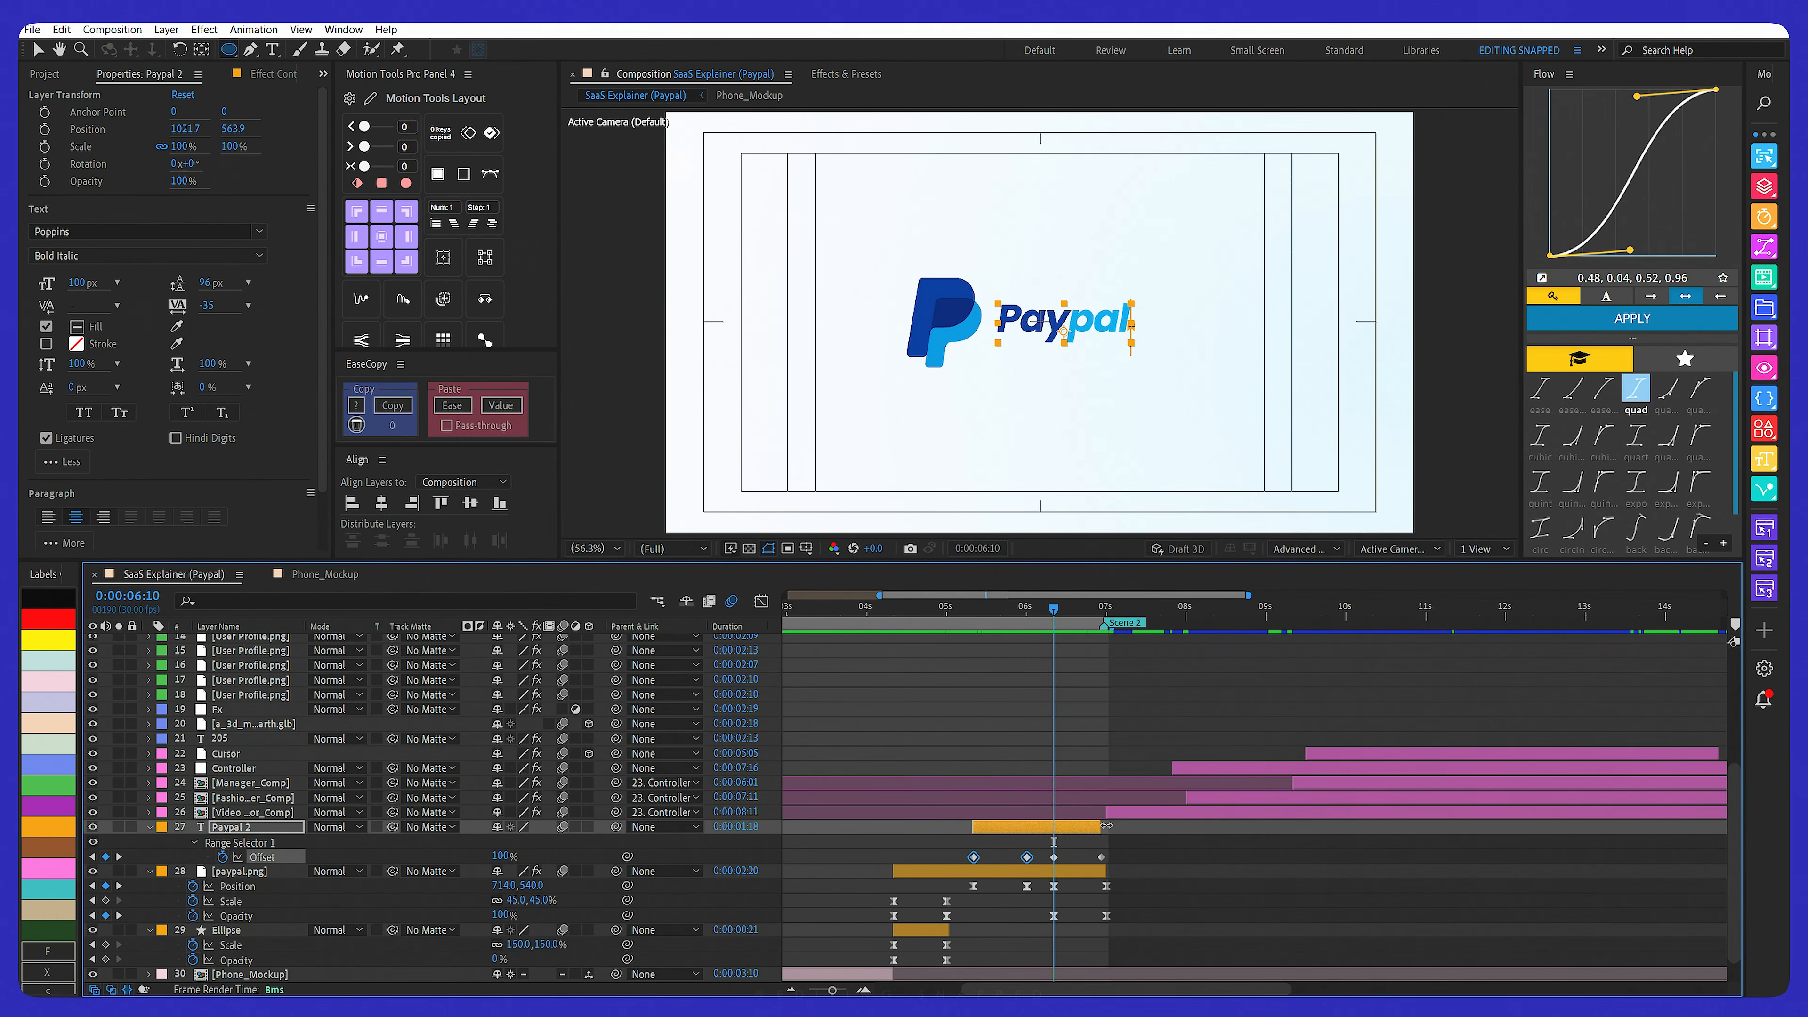
pyautogui.moveTo(1126, 849); pyautogui.dragTo(1052, 866)
pyautogui.rightClick(1103, 858)
pyautogui.moveTo(1173, 854)
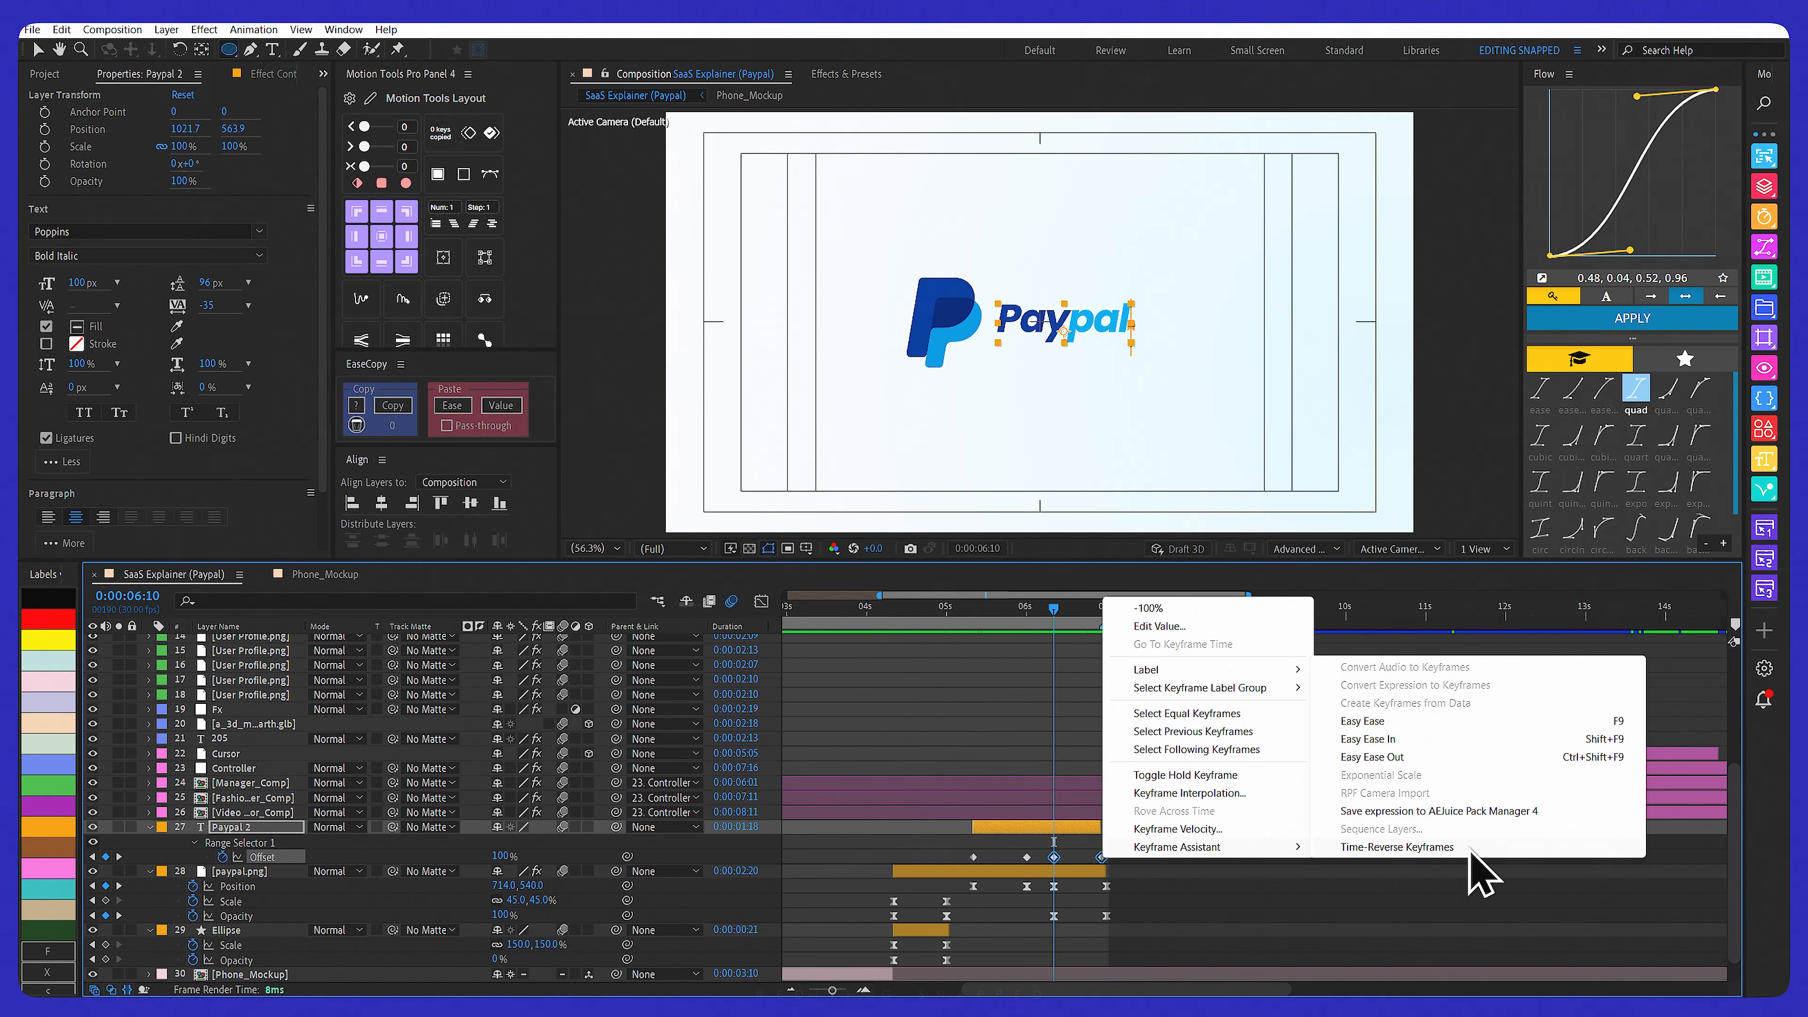
pyautogui.click(1182, 904)
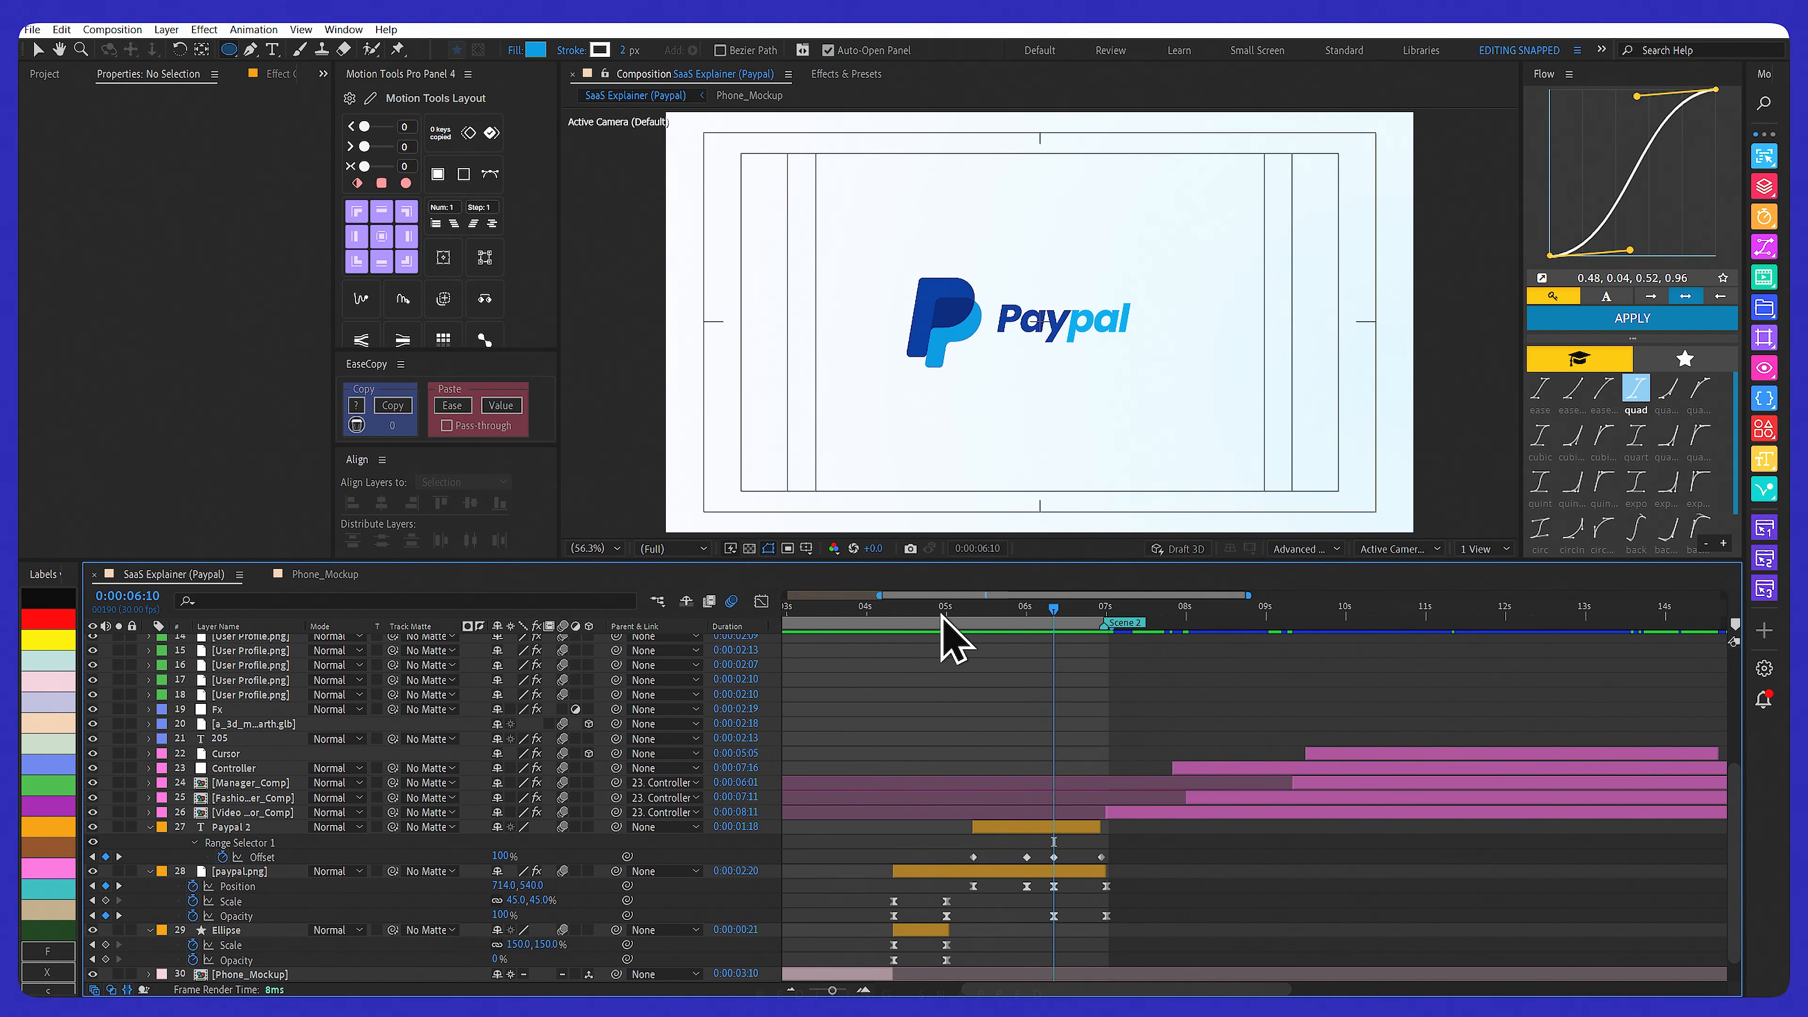
# Scrub the finished logo and text animation from 0:00:05:00 to the Scene 2 marker at 0:00:07:00
pyautogui.moveTo(941, 615); pyautogui.dragTo(1107, 630)
pyautogui.scroll(2, 1172, 796)
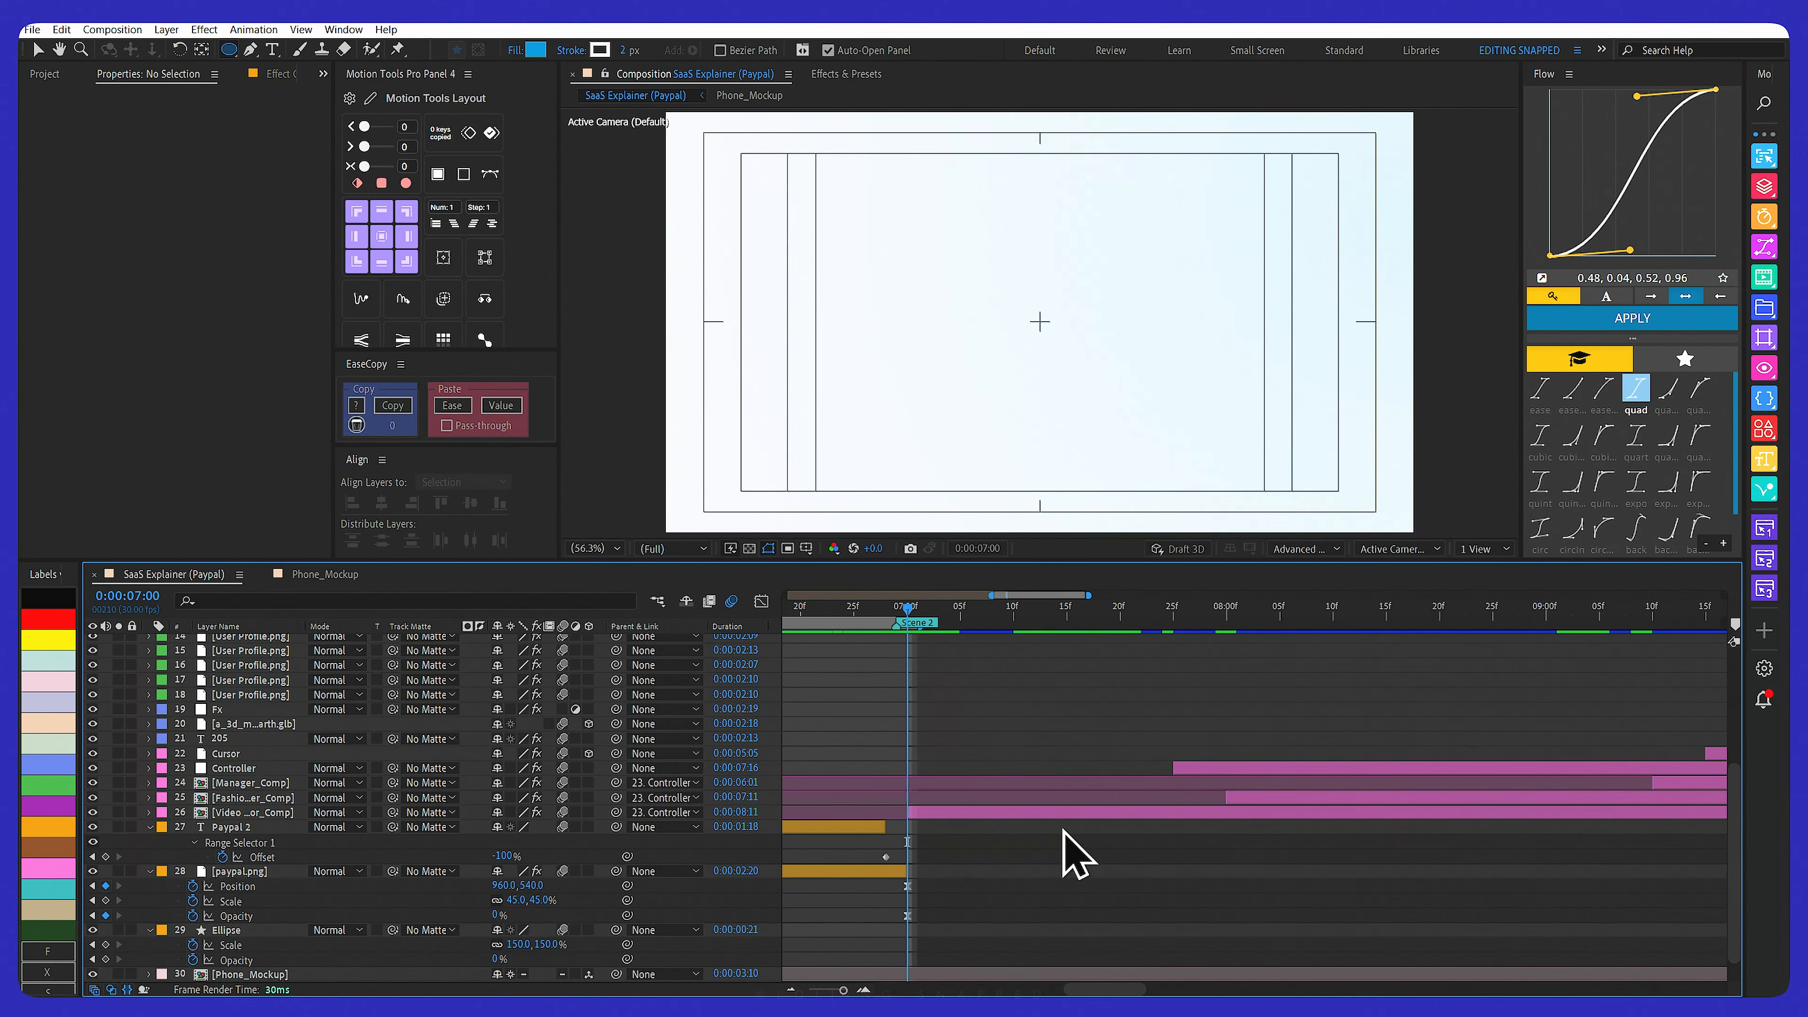
pyautogui.scroll(-1, 1021, 835)
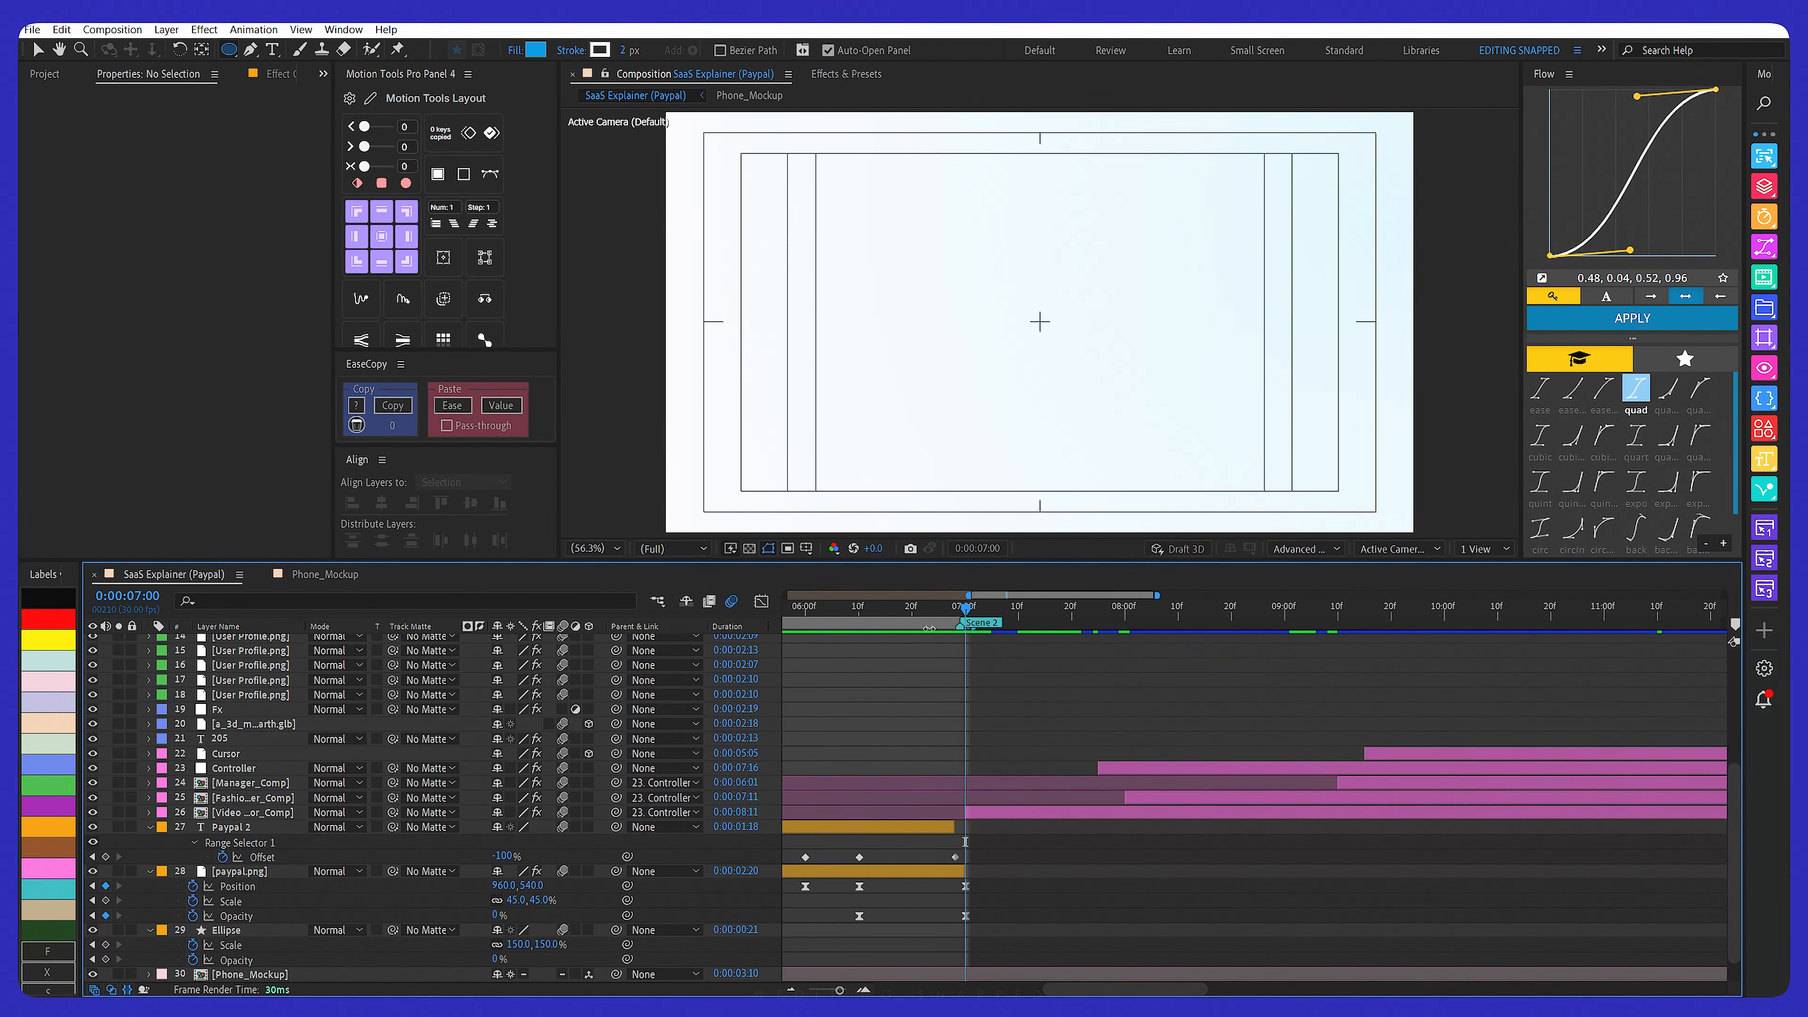
# Move the playhead back to 0:00:06:09 and collapse the properties of the Paypal 2, paypal.png and Ellipse layers
pyautogui.moveTo(929, 628); pyautogui.dragTo(761, 611)
pyautogui.scroll(-2, 930, 744)
pyautogui.click(299, 827)
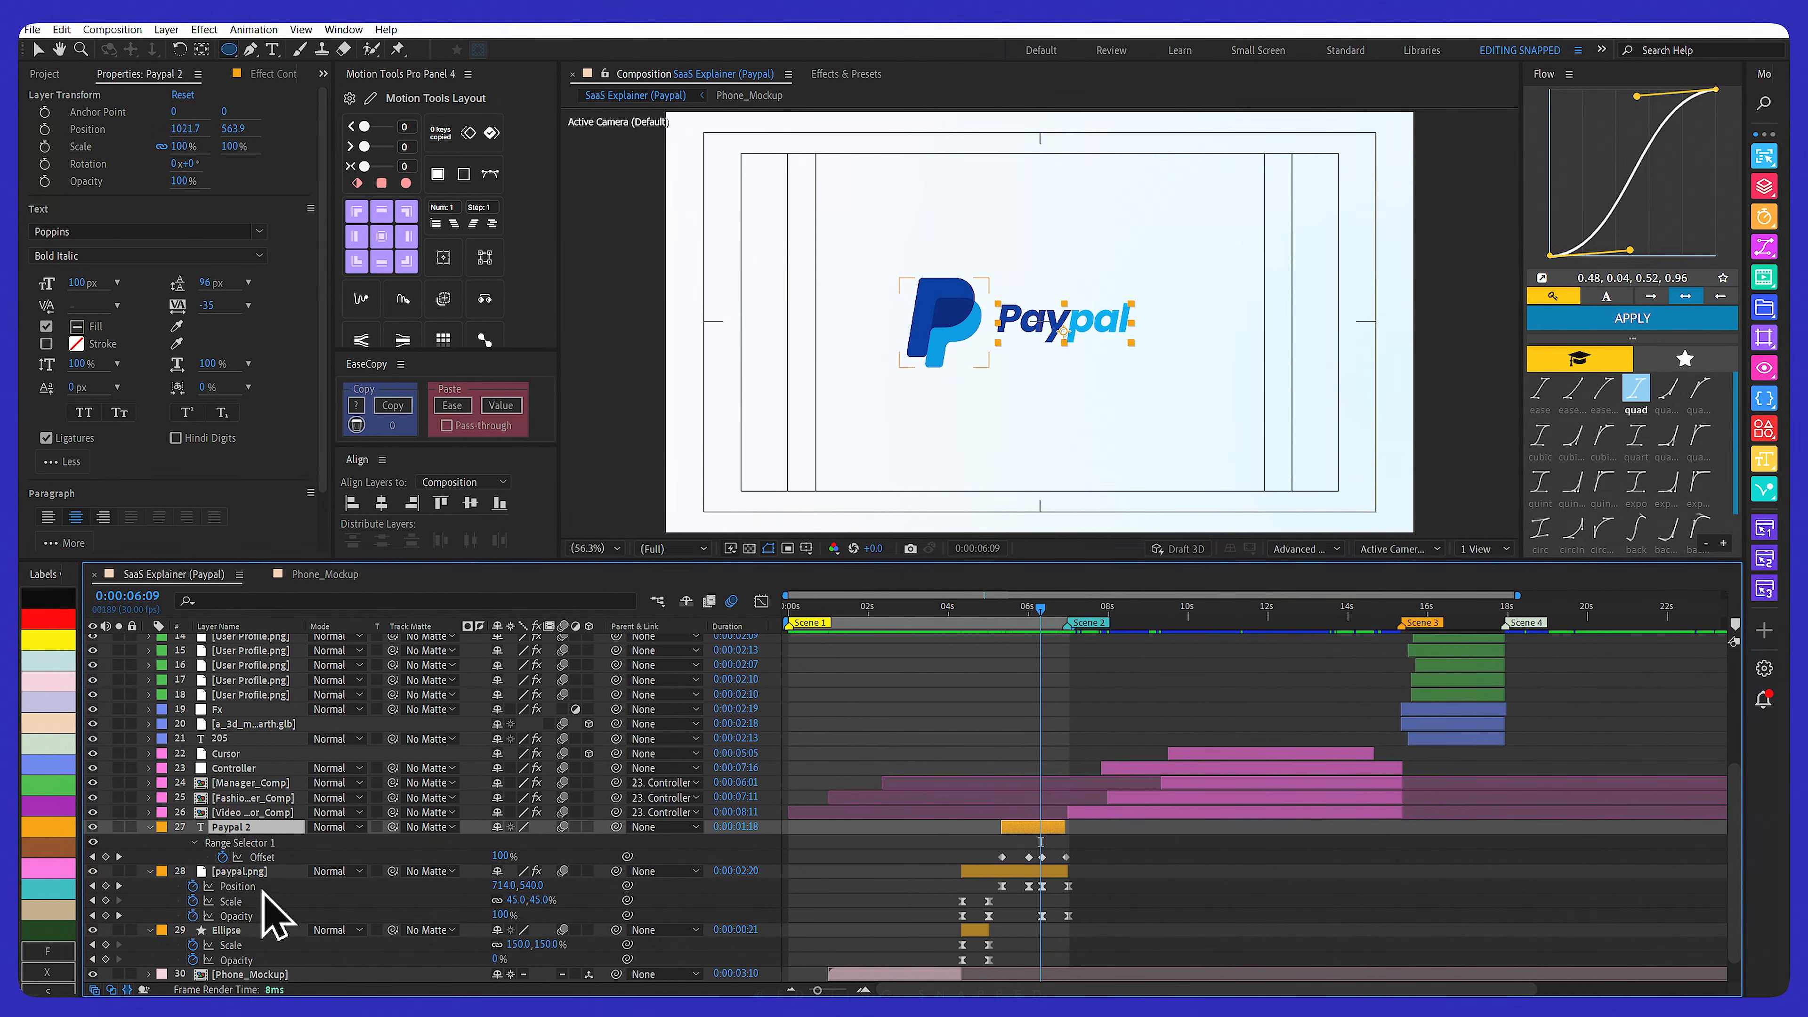
pyautogui.keyDown('shift'); pyautogui.click(232, 929); pyautogui.keyUp('shift')
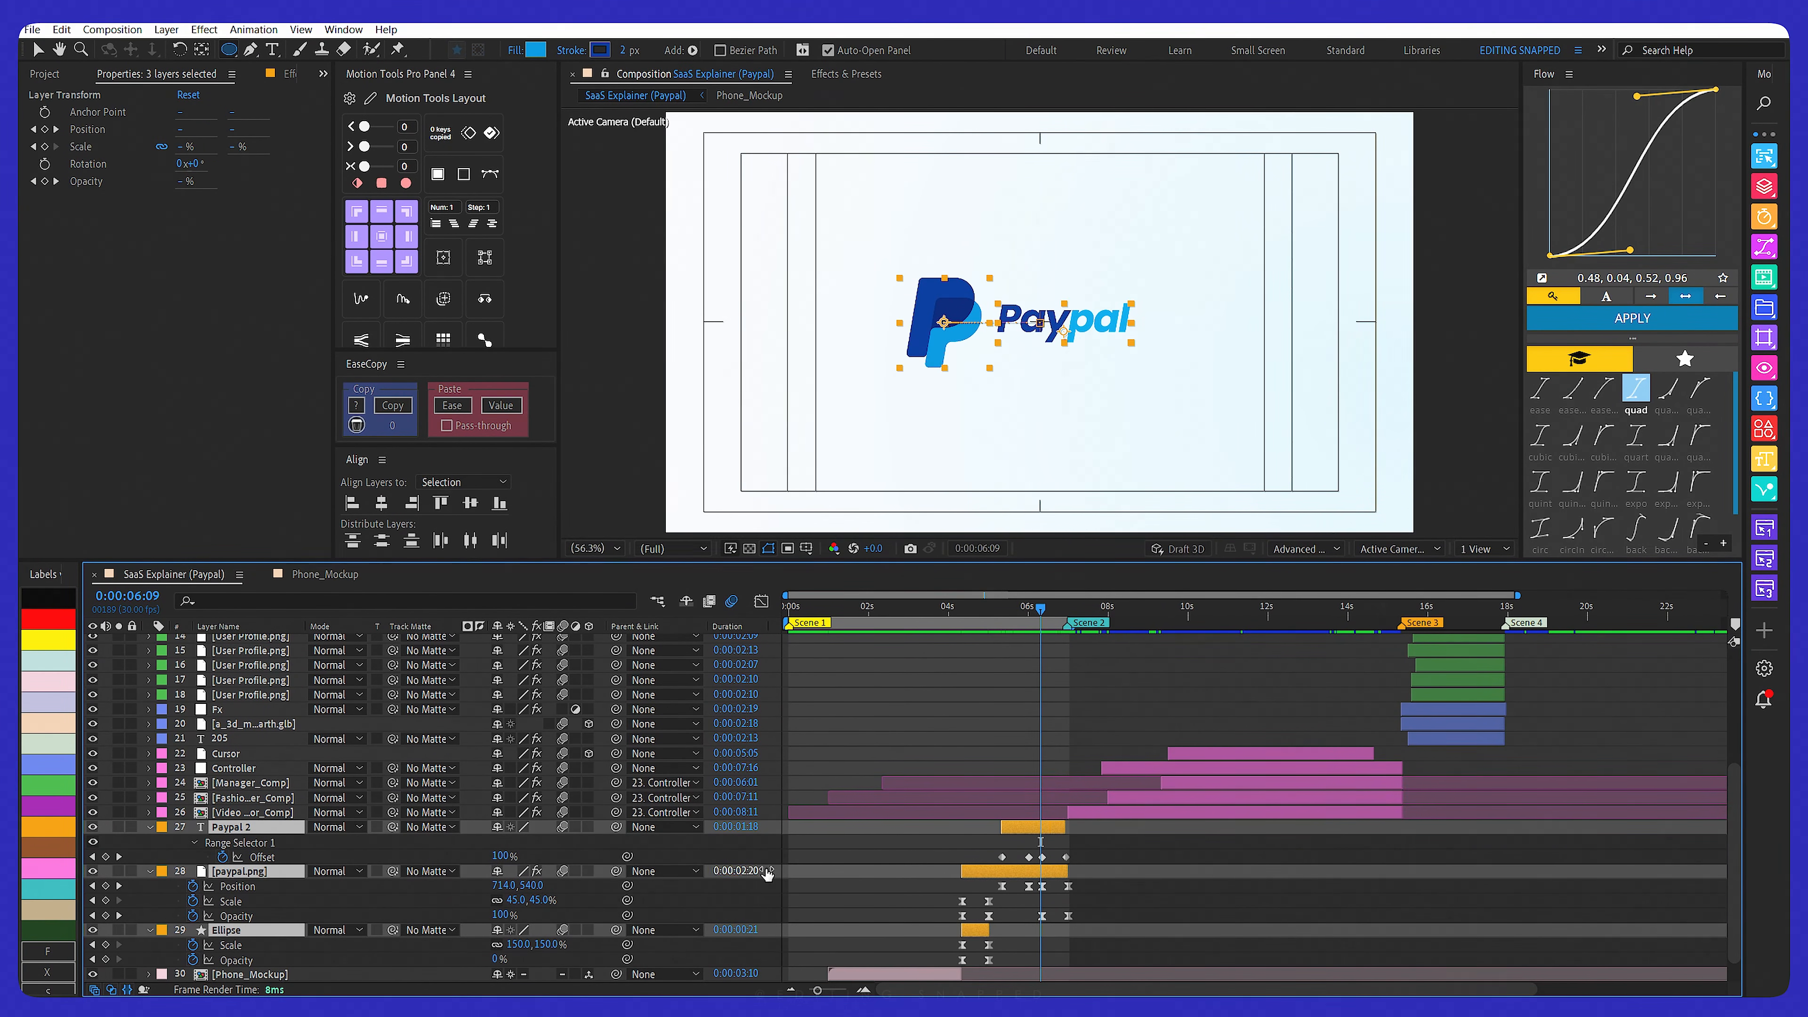
pyautogui.press('u')
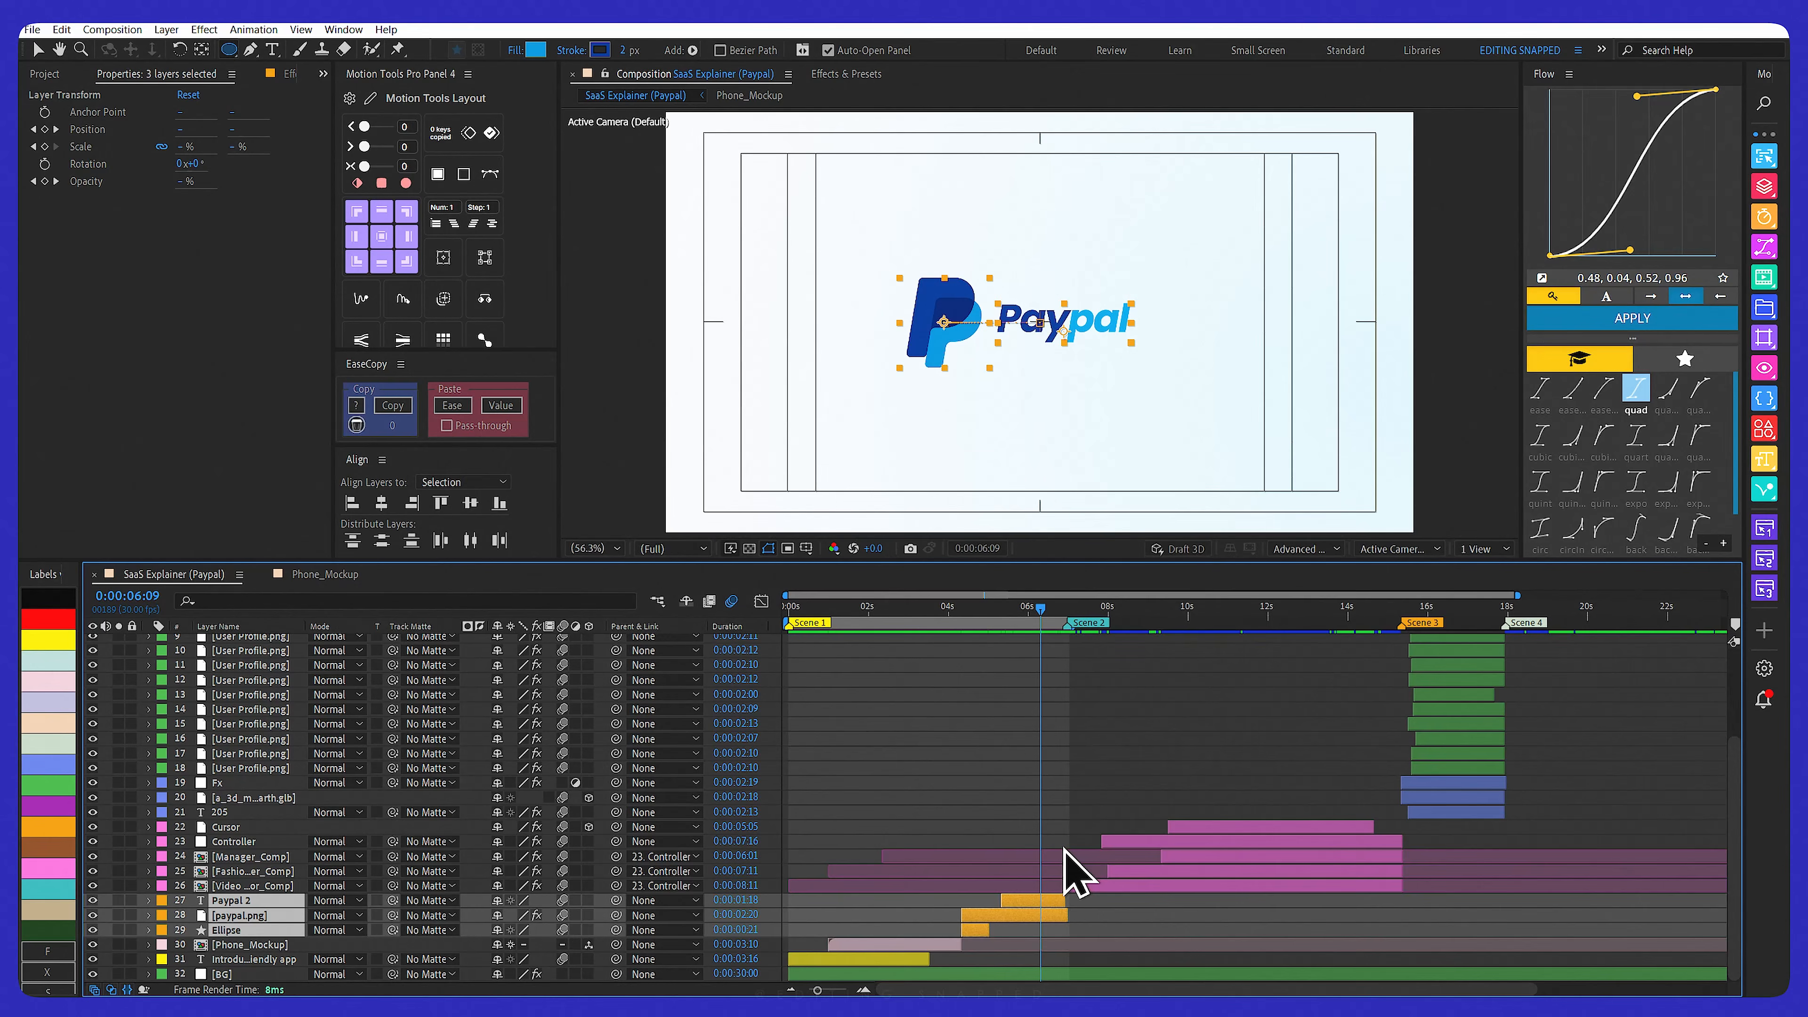
# Play Scene 1 from the start of the composition and scrub over the logo reveal
pyautogui.press('Home')
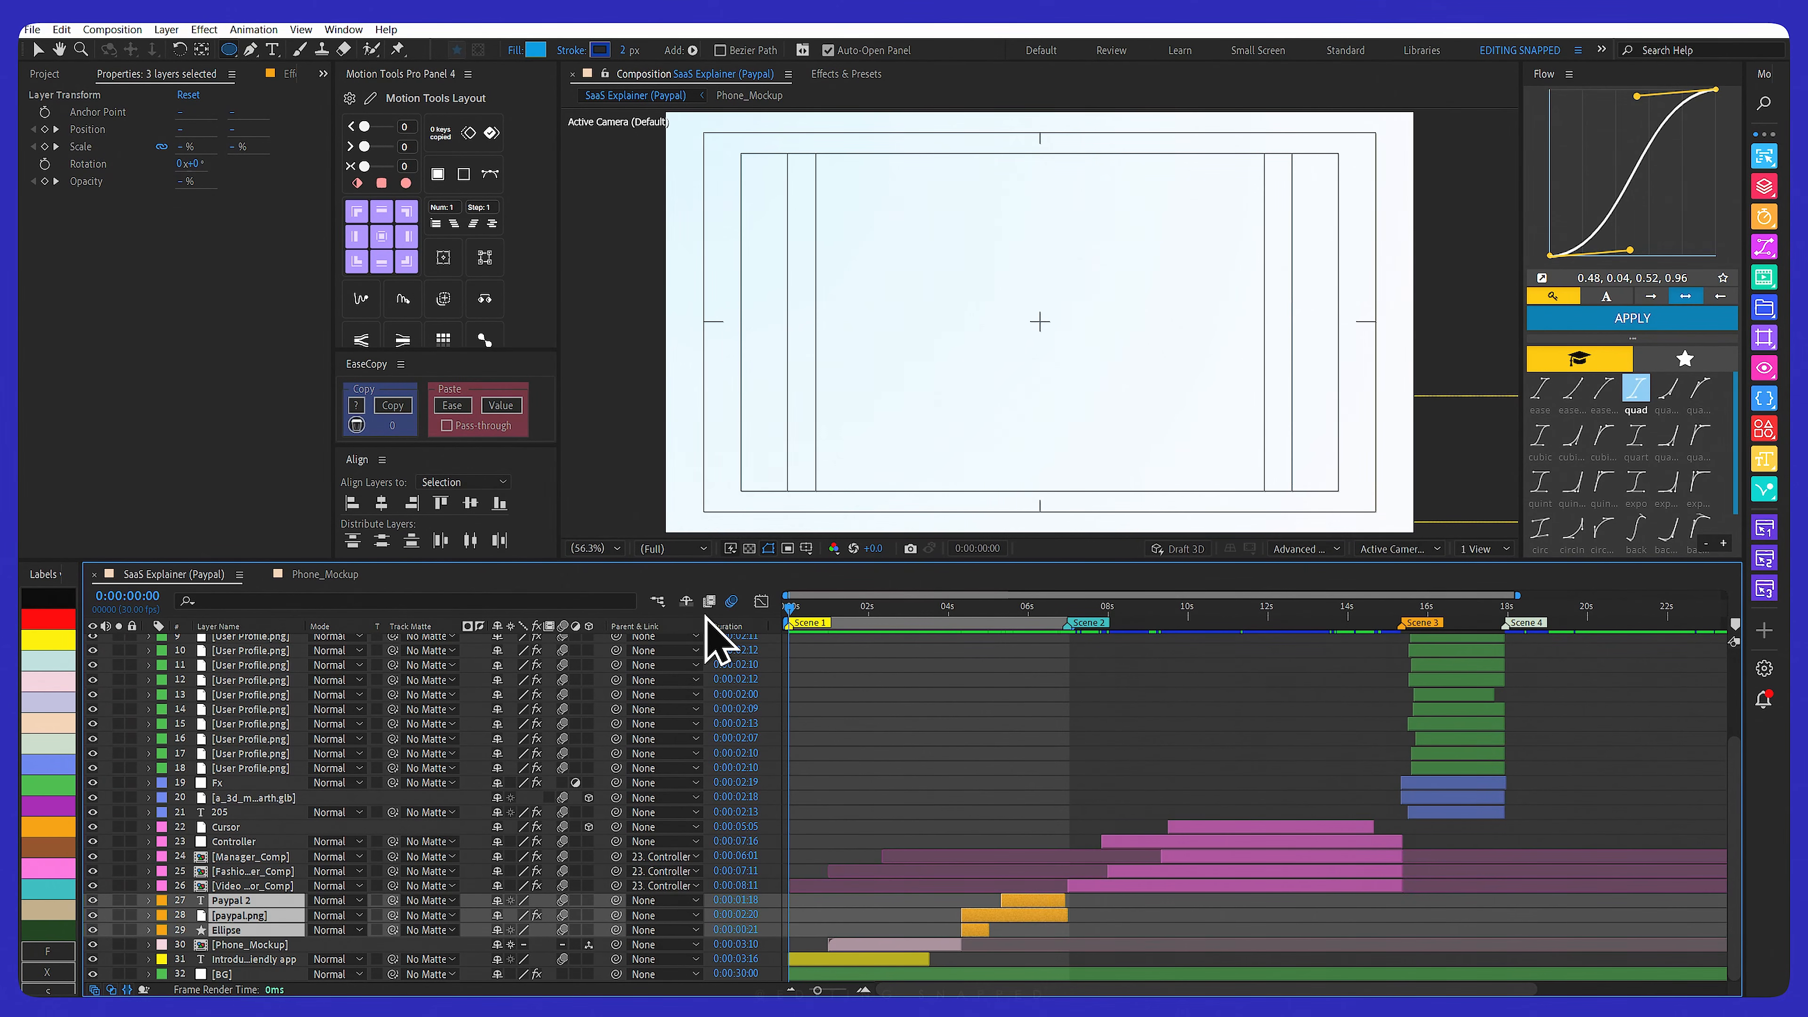
pyautogui.press('space')
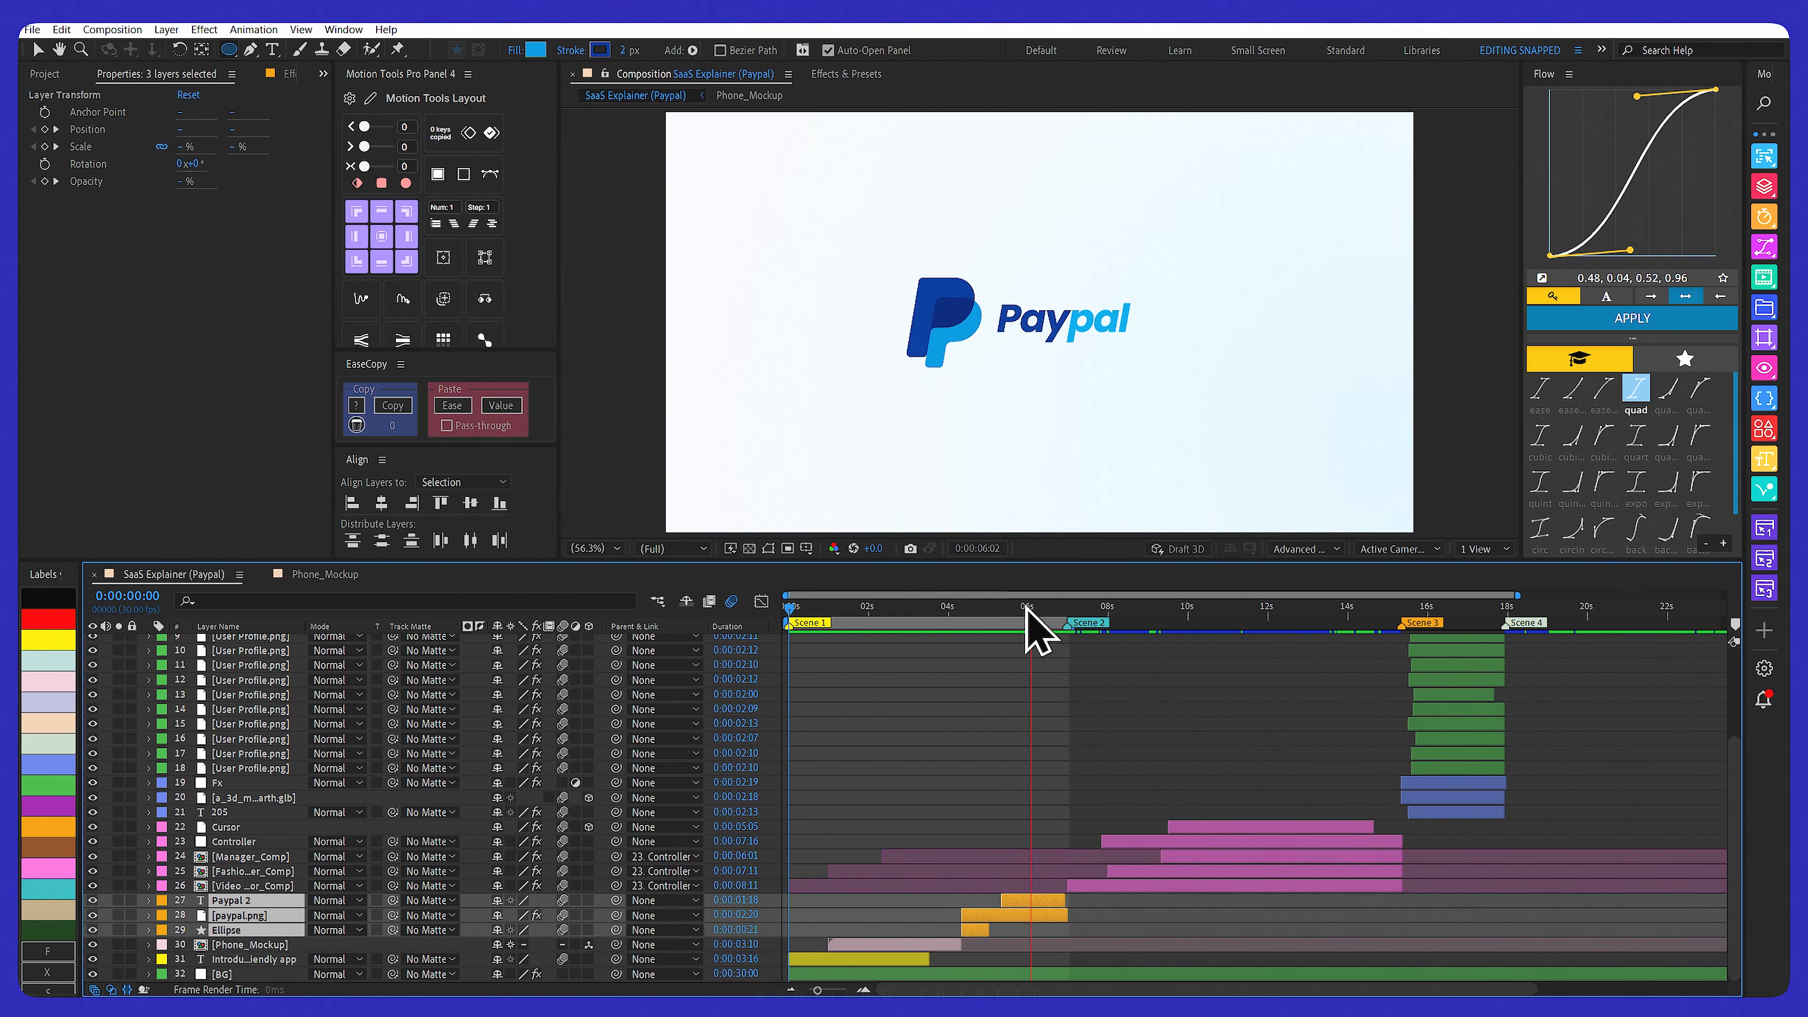
pyautogui.click(966, 607)
pyautogui.moveTo(948, 611); pyautogui.dragTo(991, 611)
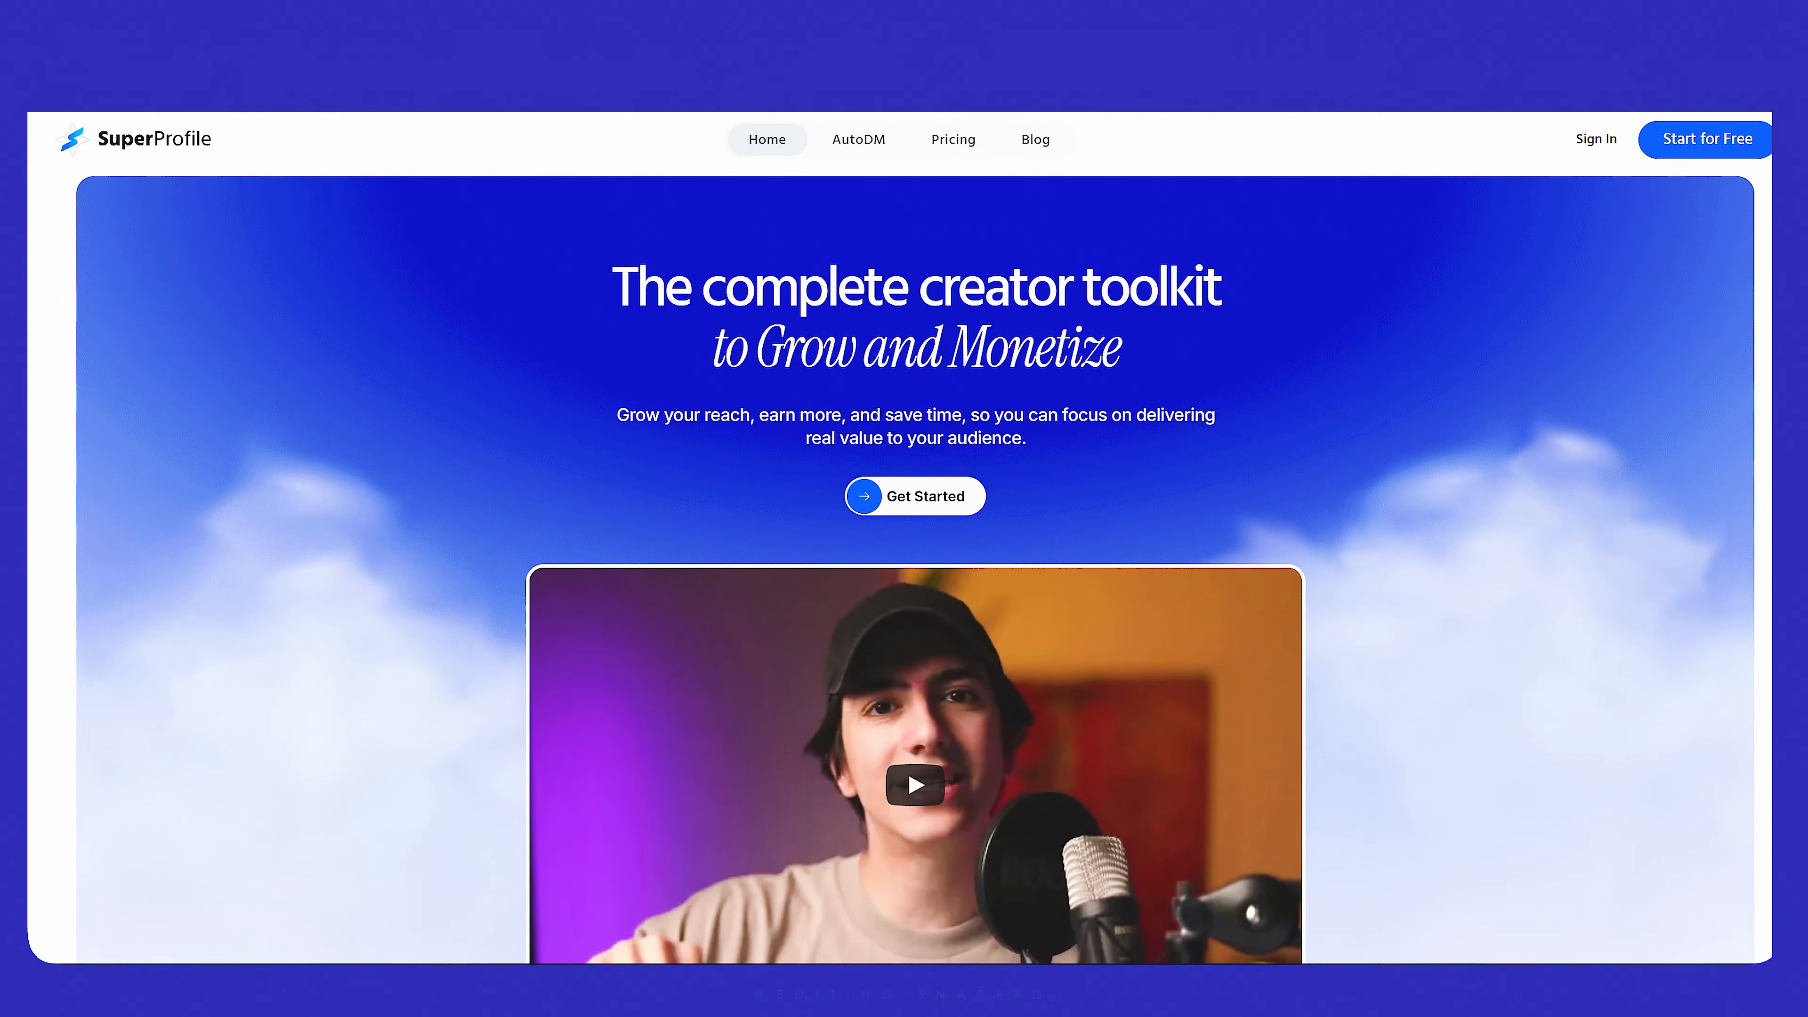
# Switch to the SuperProfile website and look through its homepage and the AutoDM automations list
pyautogui.scroll(-2, 904, 517)
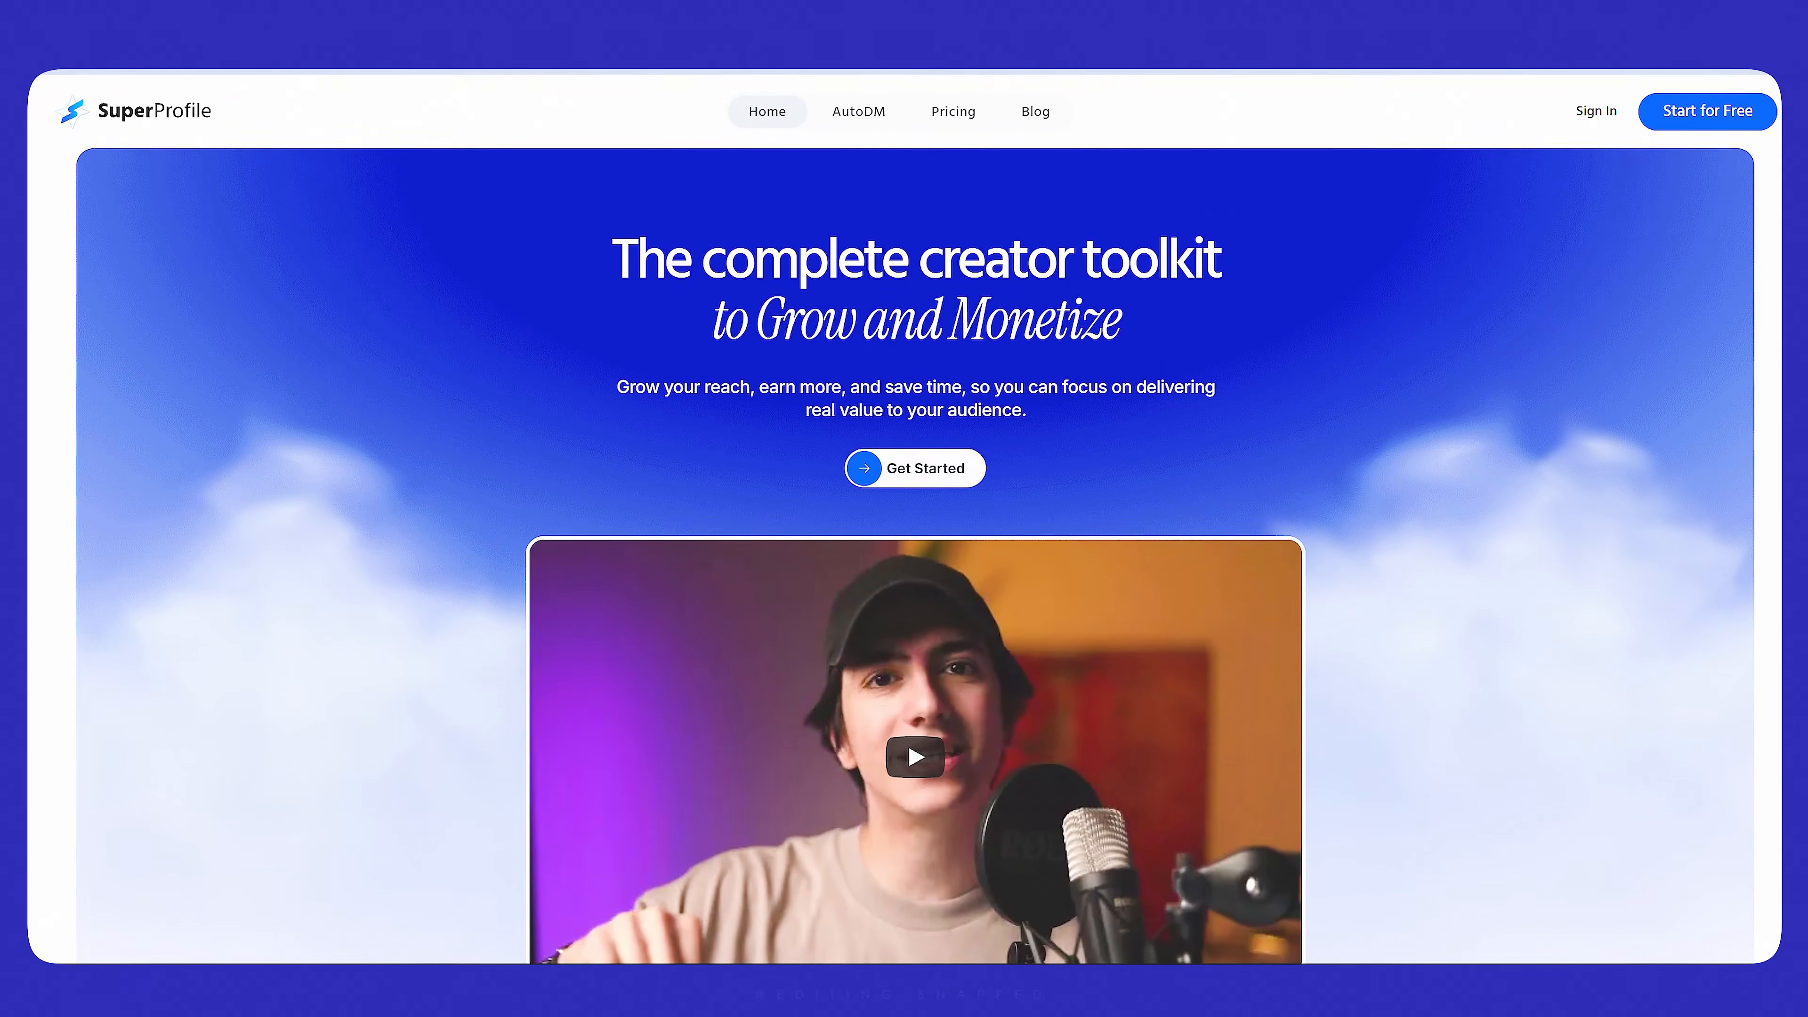
pyautogui.scroll(-6, 916, 516)
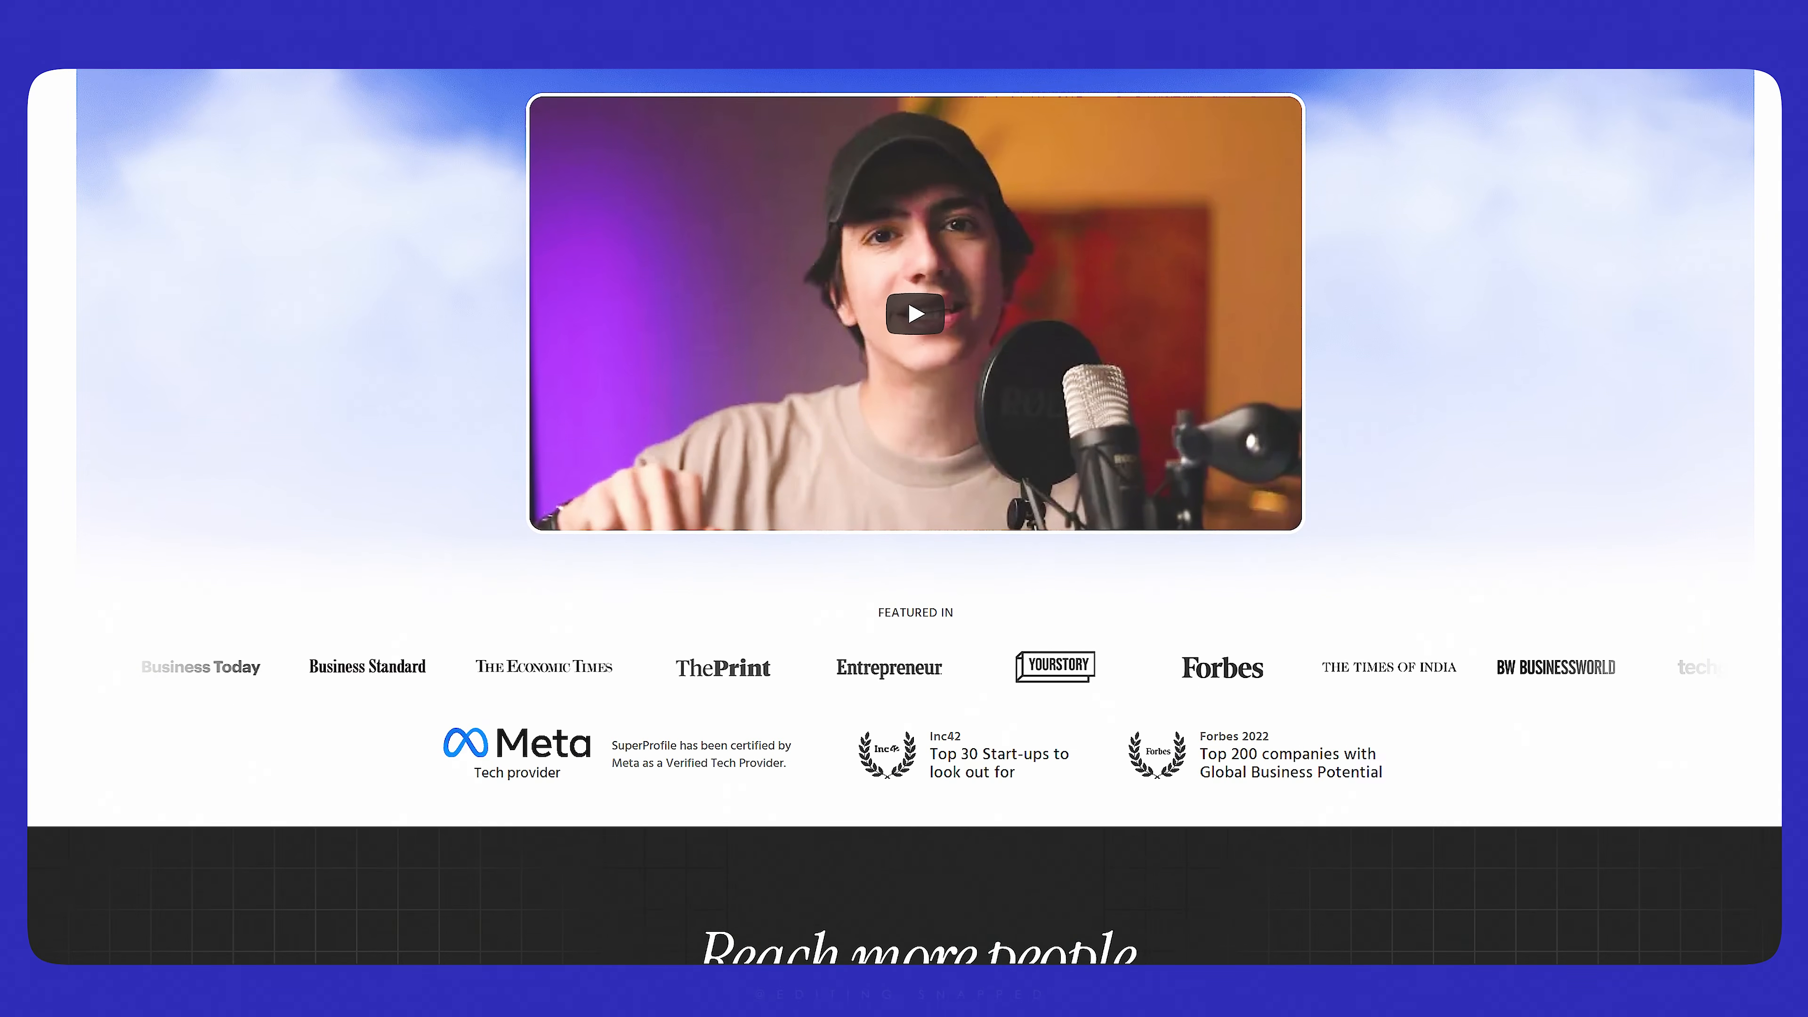
pyautogui.scroll(-5, 904, 517)
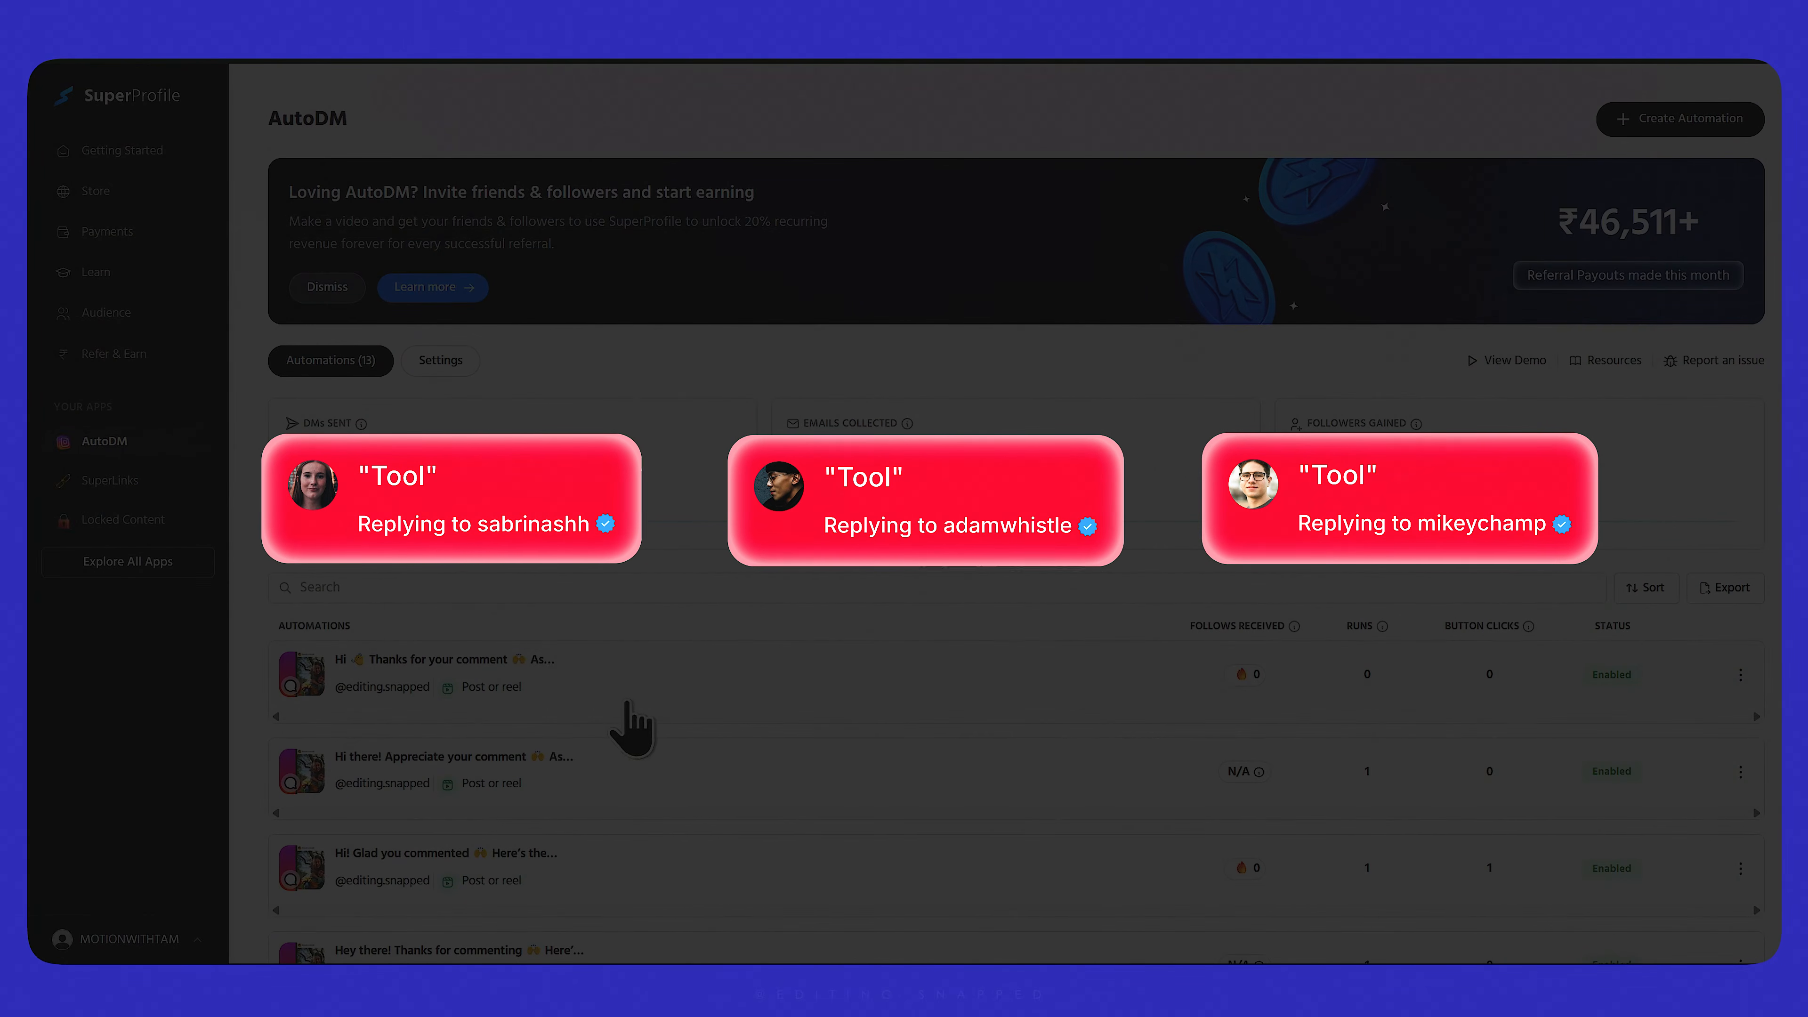
pyautogui.scroll(-4, 1610, 550)
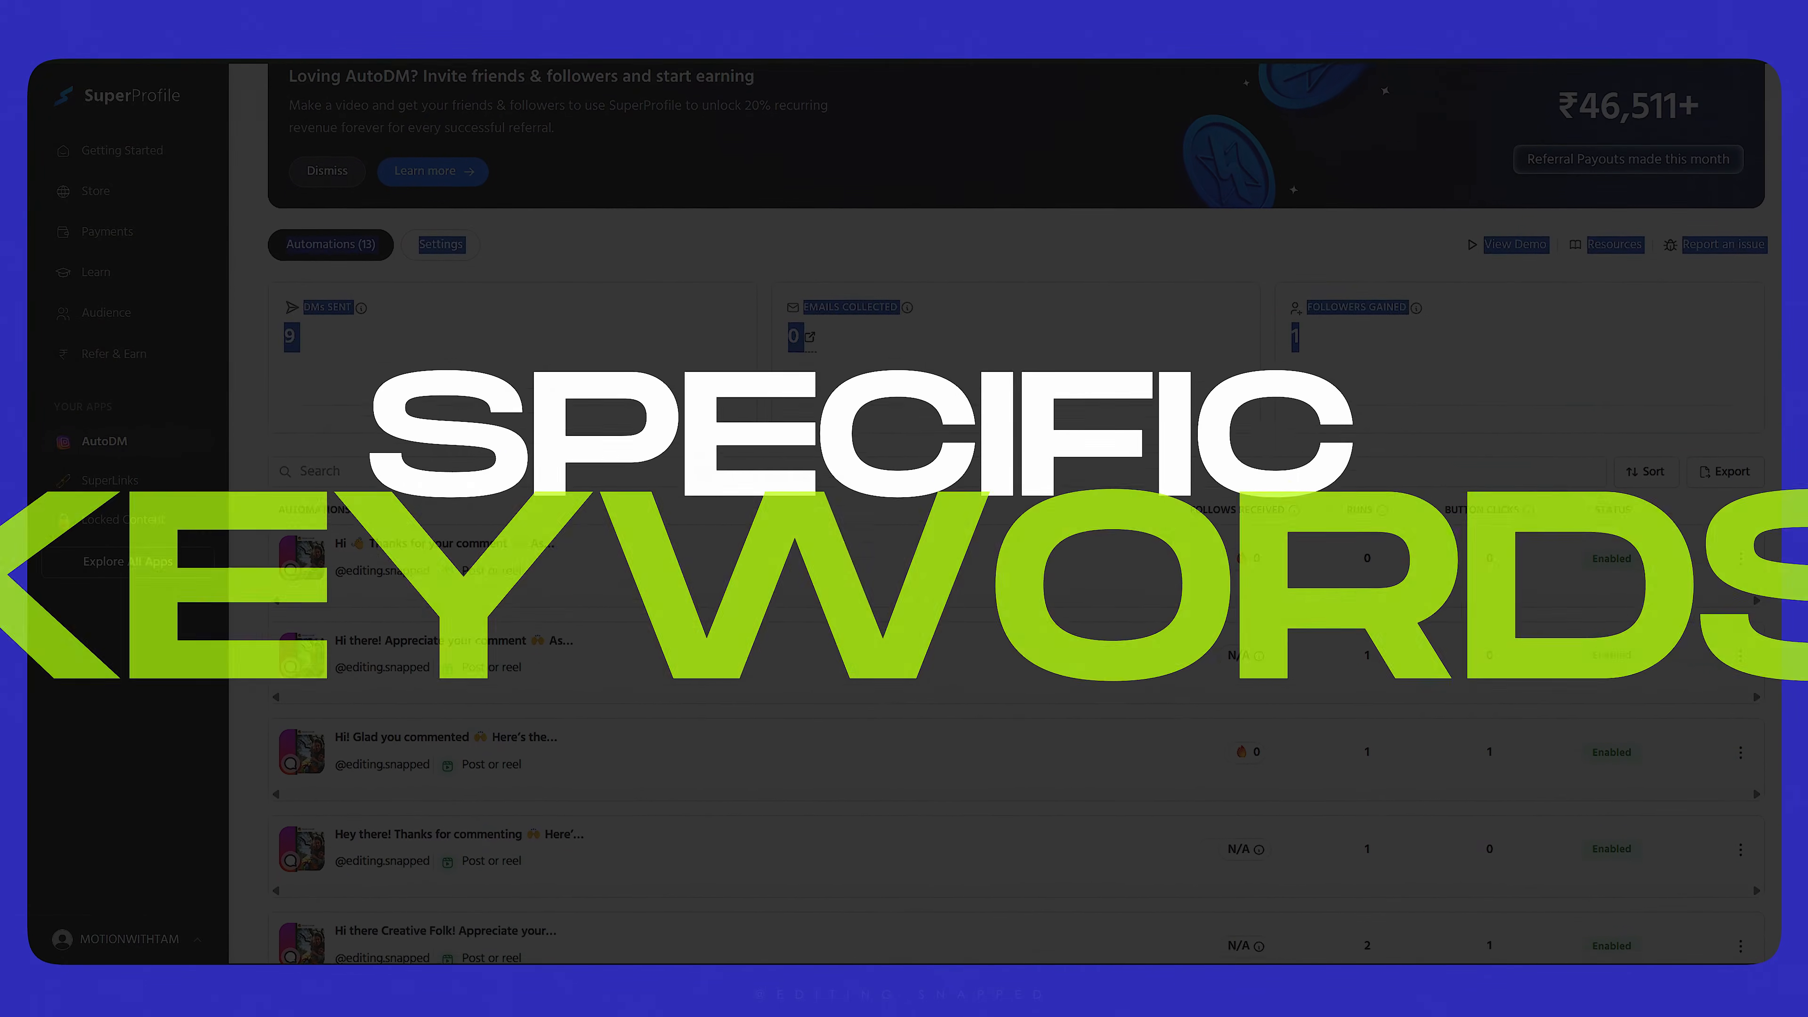
pyautogui.scroll(-2, 997, 570)
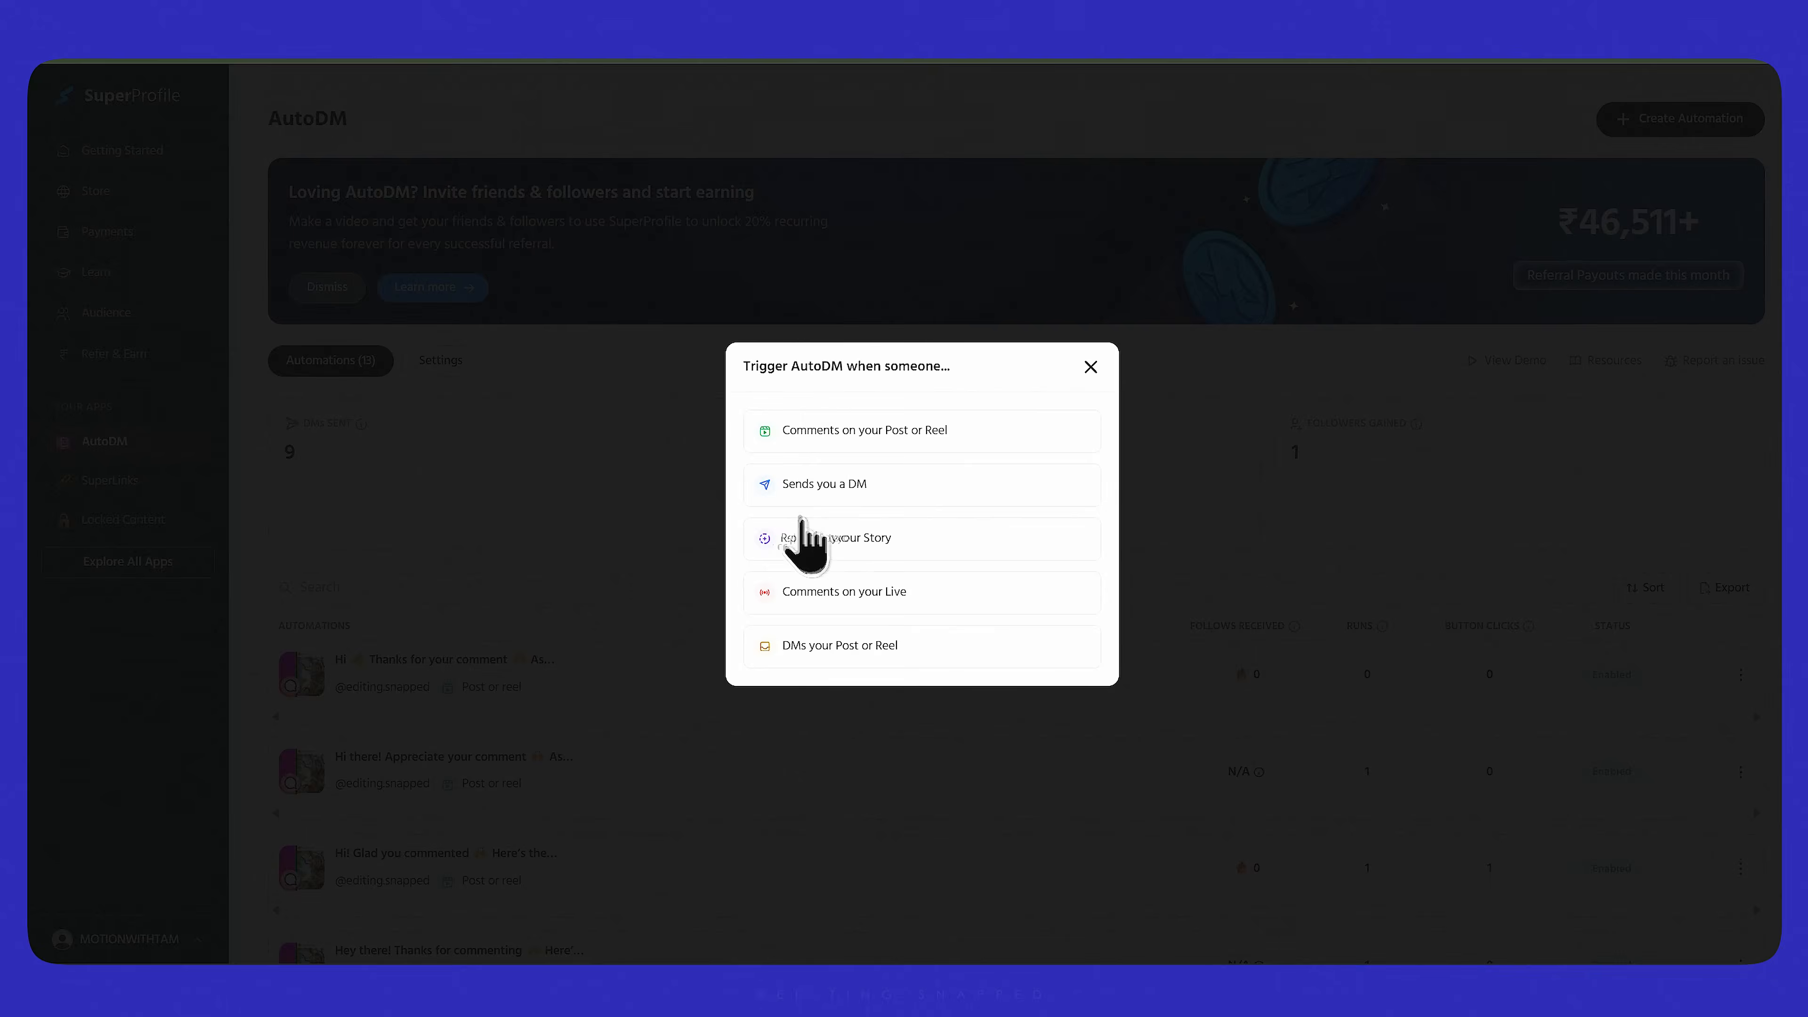
# Set up an AutoDM triggered by comments on a specific Post/Reel, choosing the Netflix-style split screen post
pyautogui.click(814, 427)
pyautogui.click(920, 454)
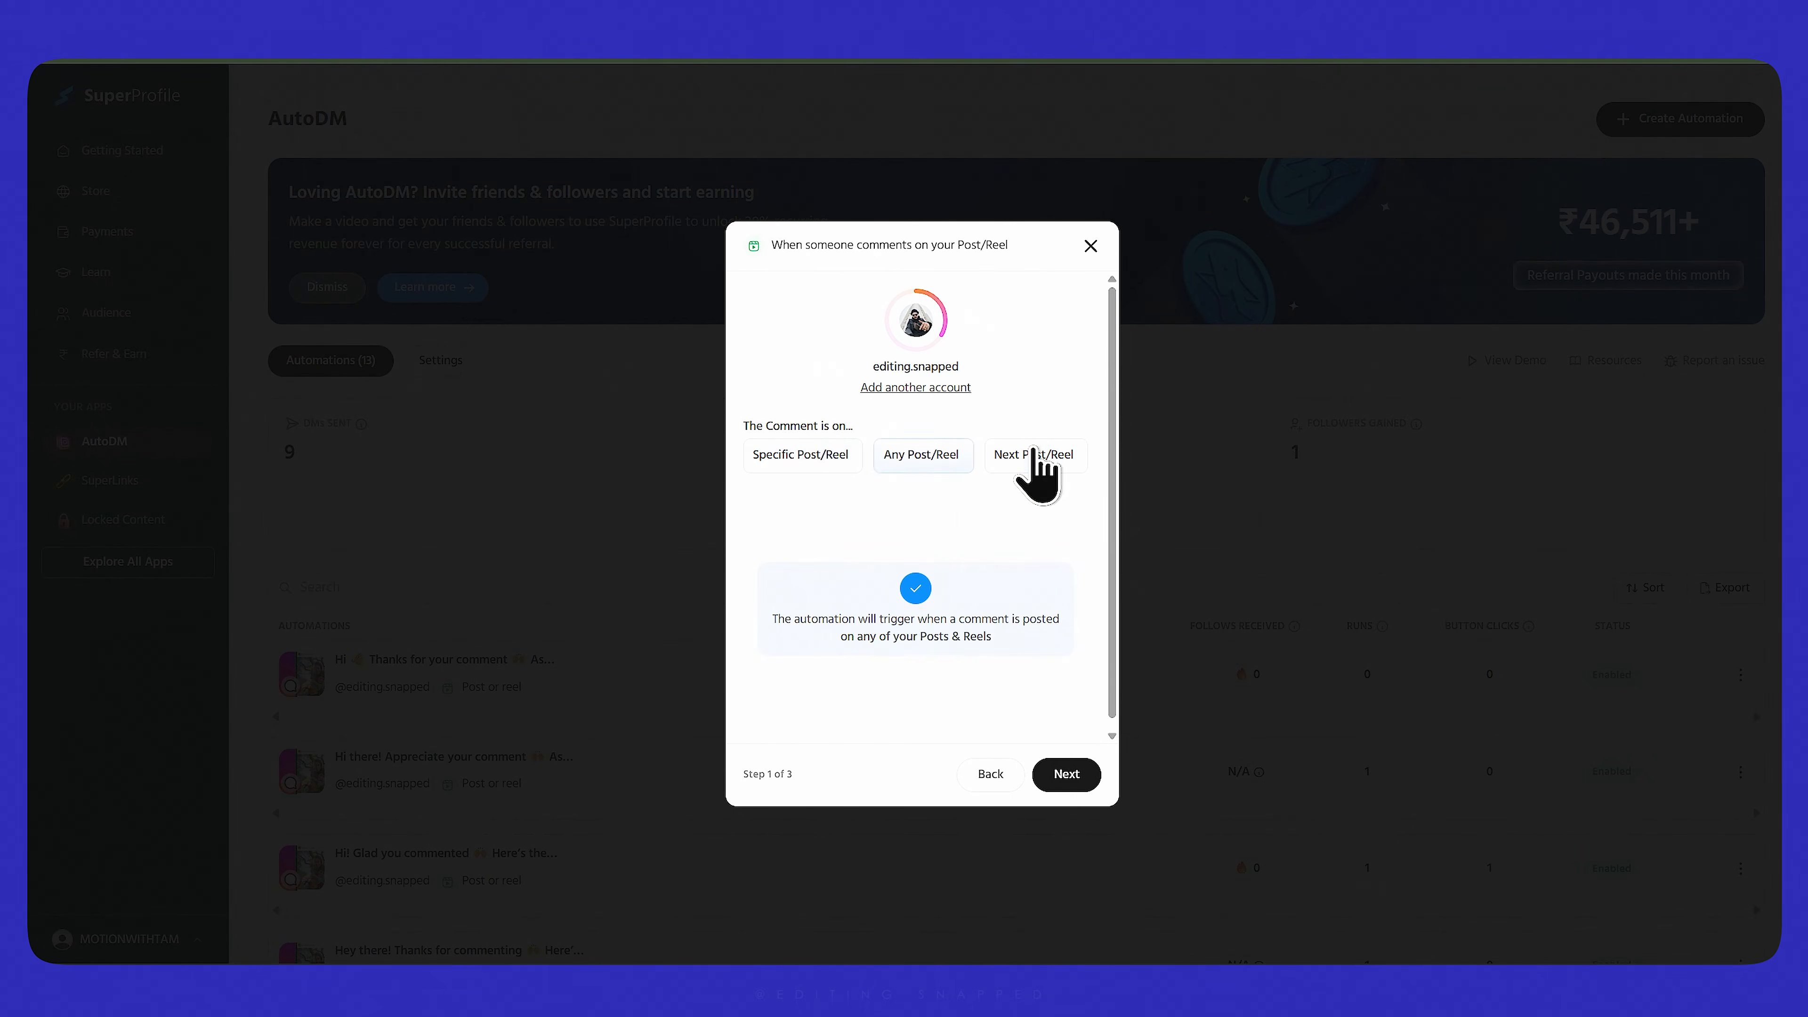
pyautogui.click(801, 455)
pyautogui.click(797, 543)
pyautogui.click(1066, 774)
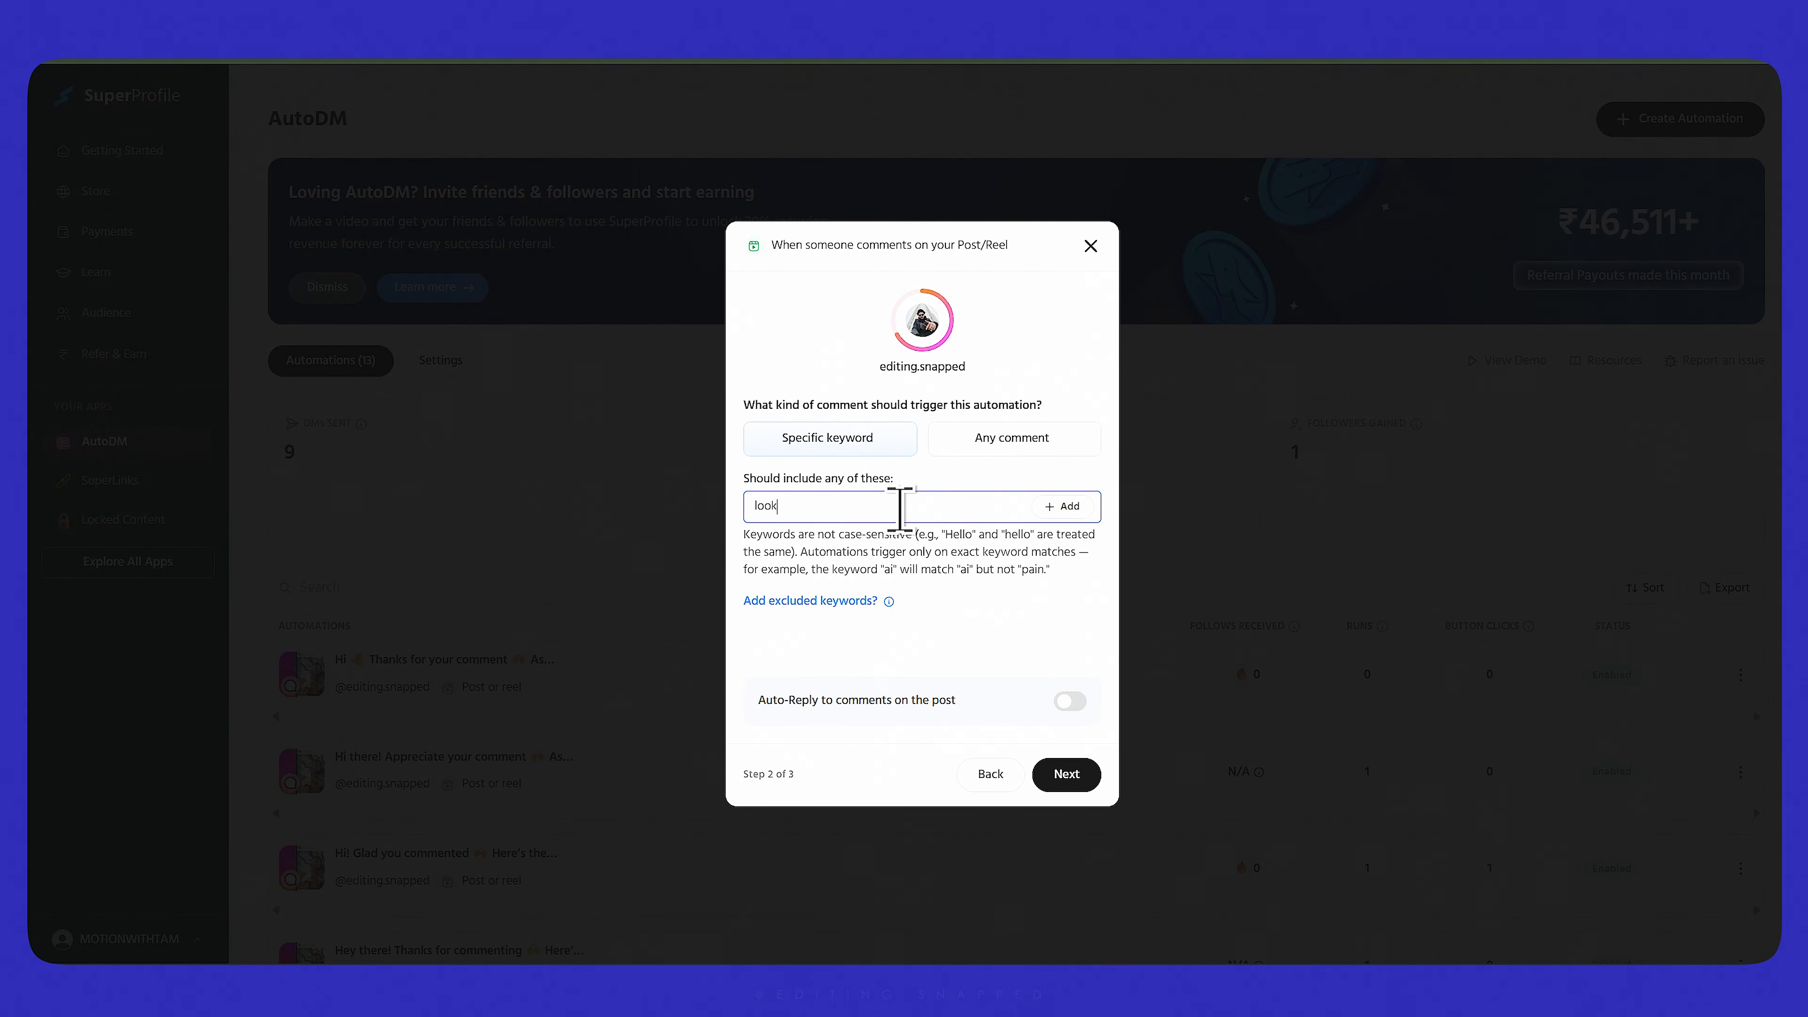
# Add "look" as the trigger keyword and enable Auto-Reply to comments on the post with the three default responses
pyautogui.click(1062, 507)
pyautogui.click(1069, 701)
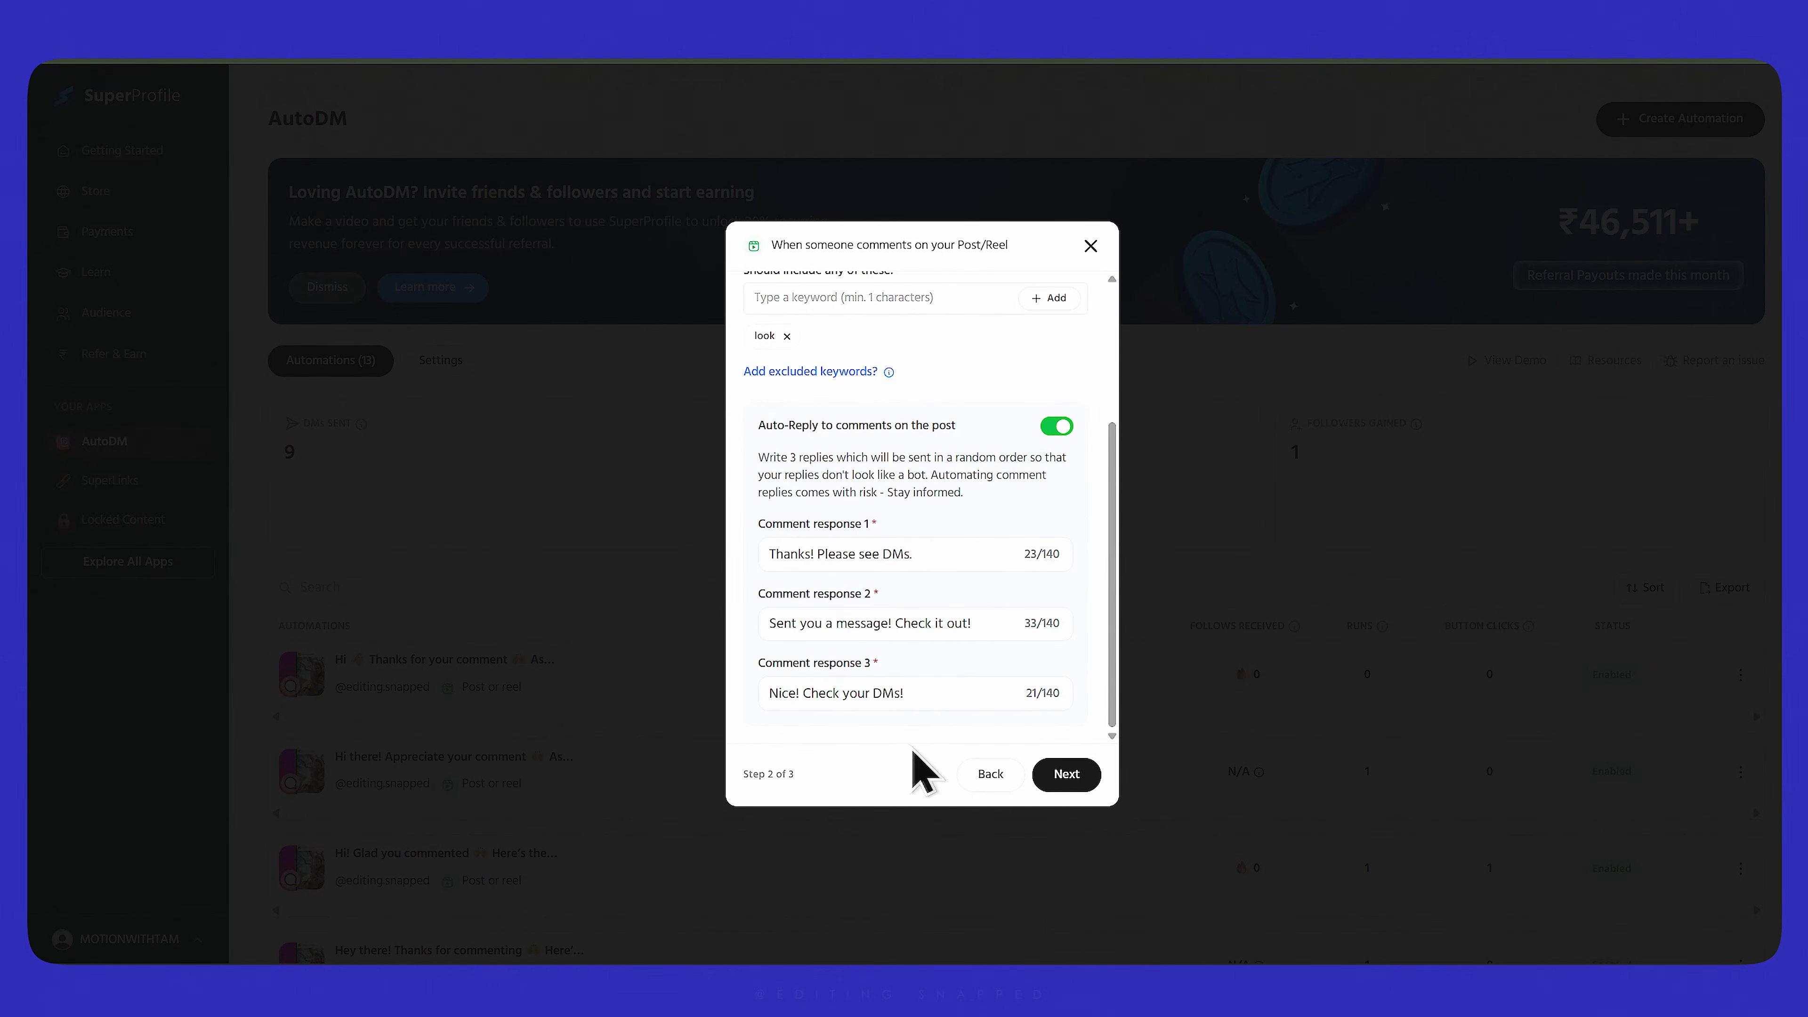
pyautogui.click(1066, 775)
# Set up the primary DM as Text + Button with the prefilled "Hi there!" message, and launch the automation
pyautogui.click(847, 446)
pyautogui.click(835, 497)
pyautogui.click(875, 592)
pyautogui.hotkey('ctrl', 'a')
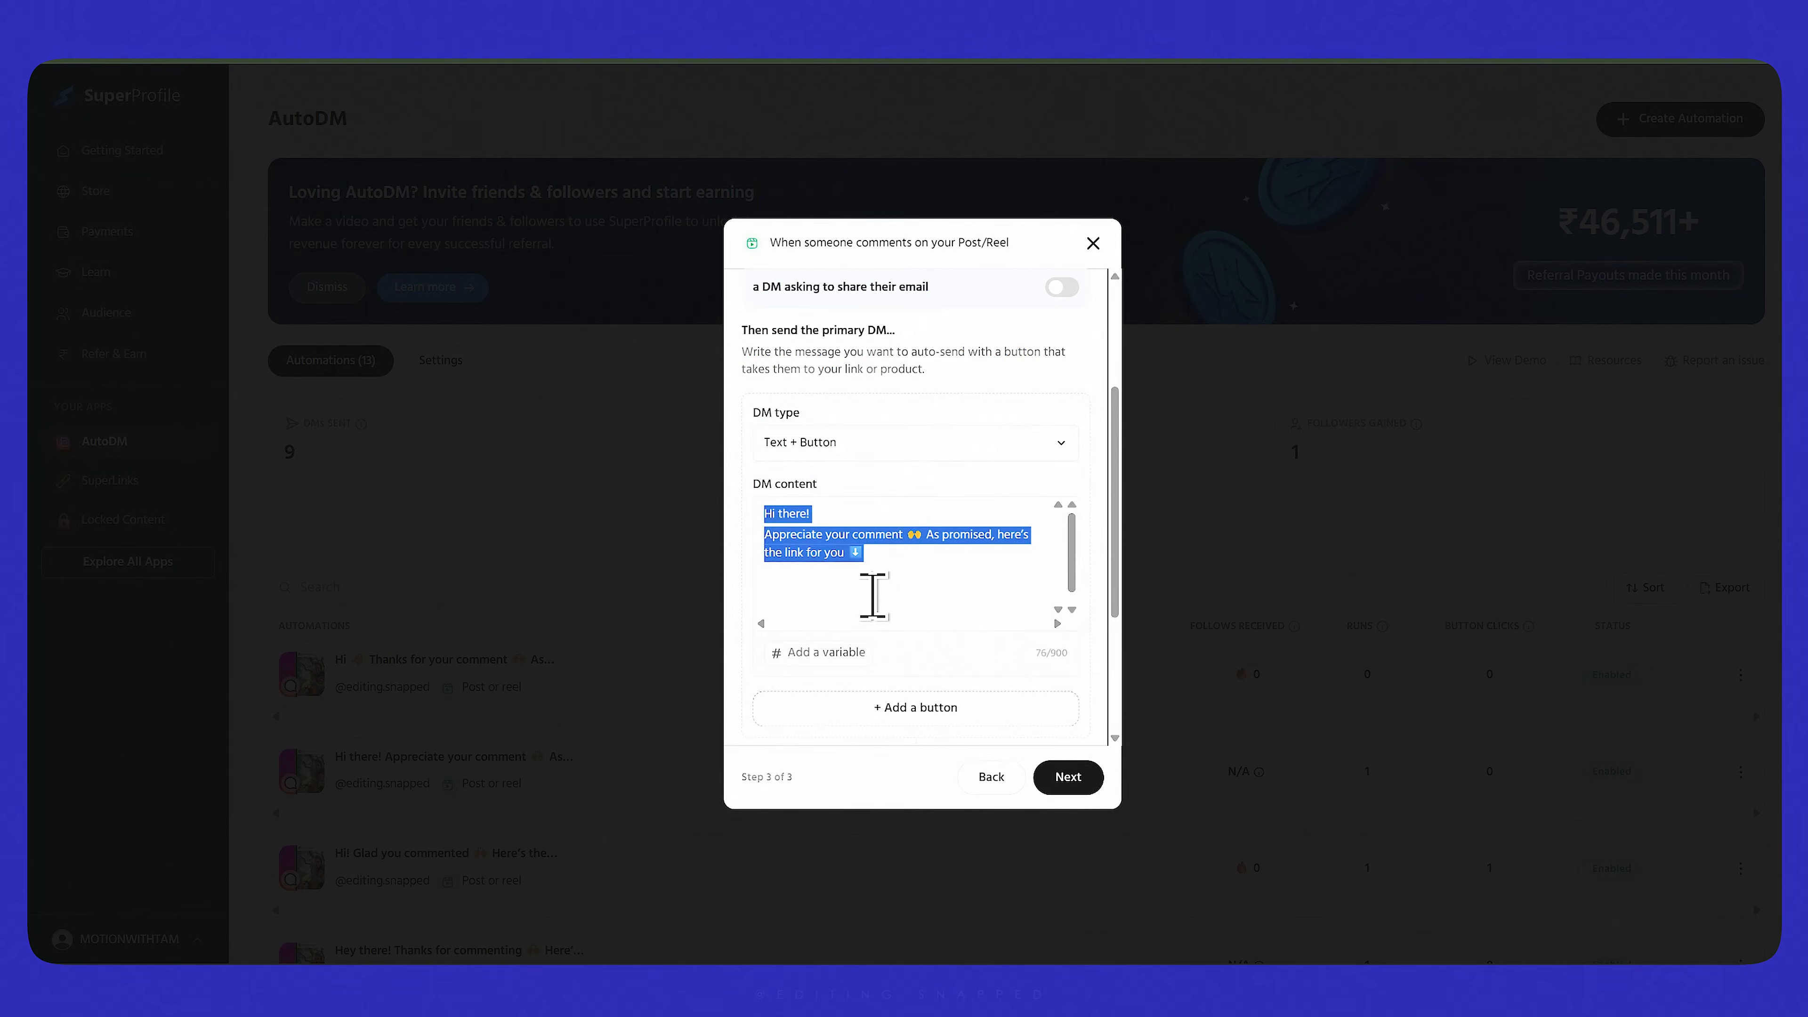
pyautogui.click(872, 594)
pyautogui.click(1065, 776)
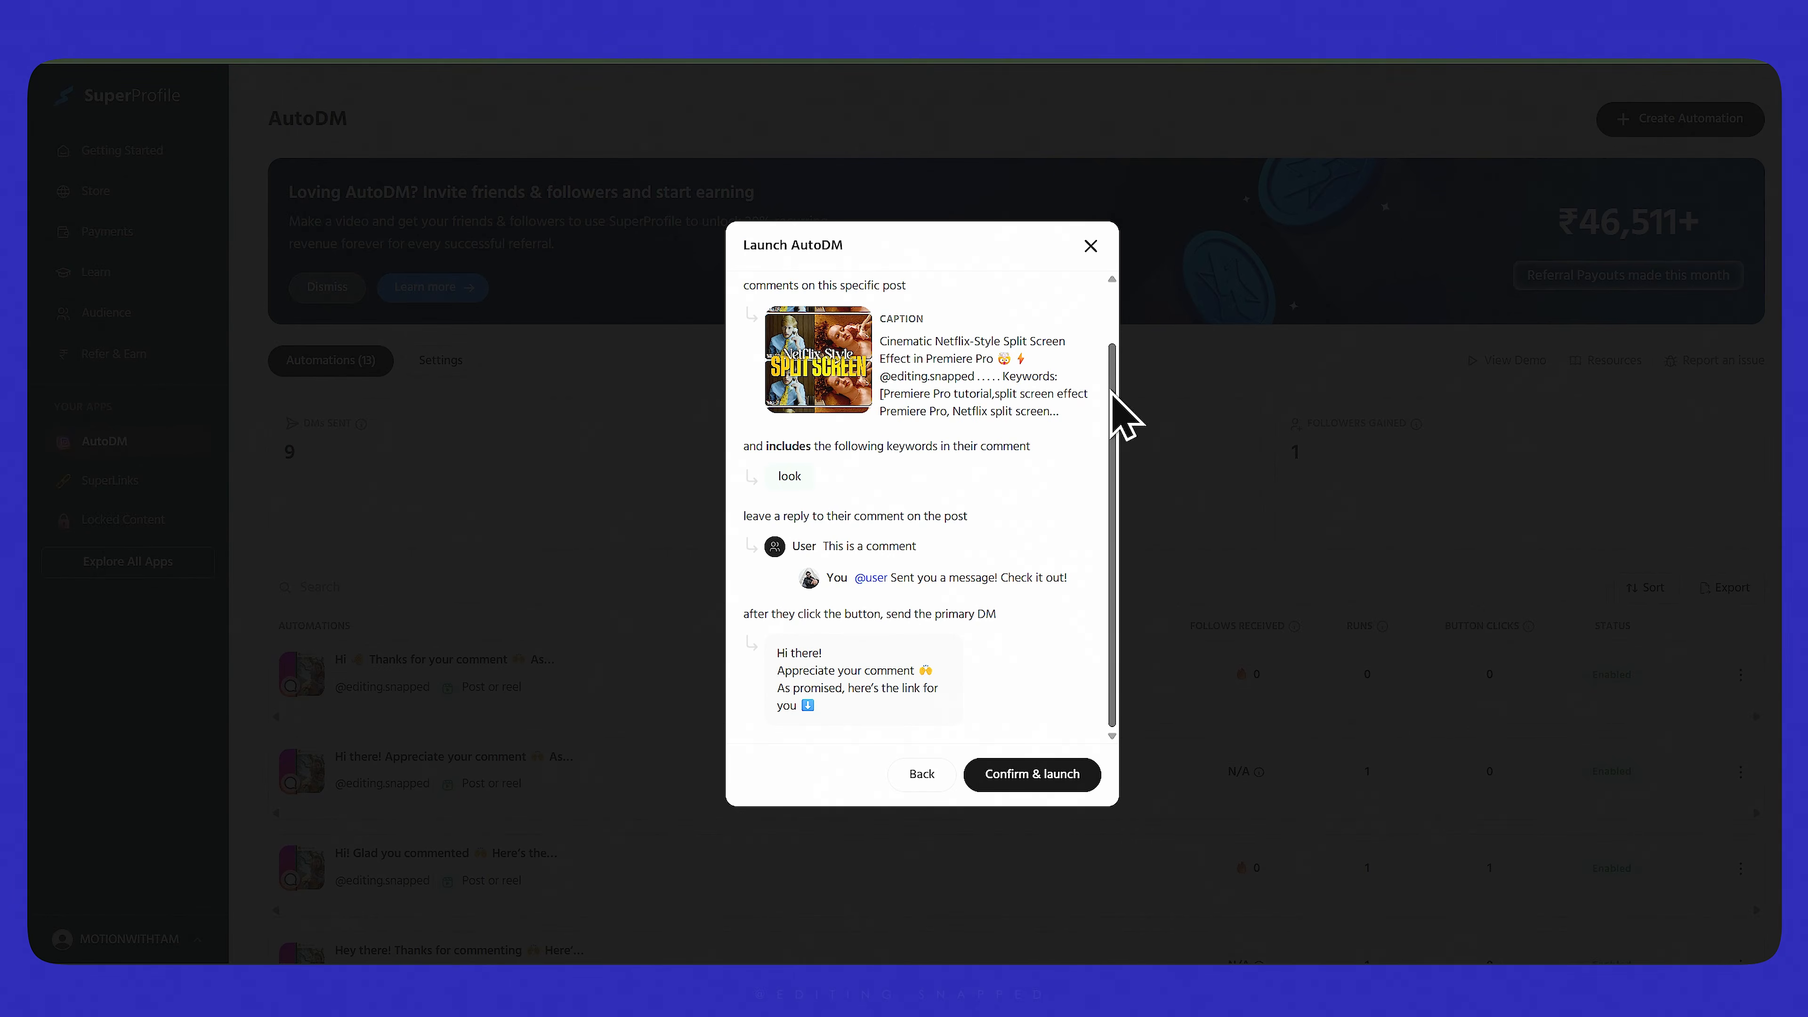
pyautogui.click(1026, 774)
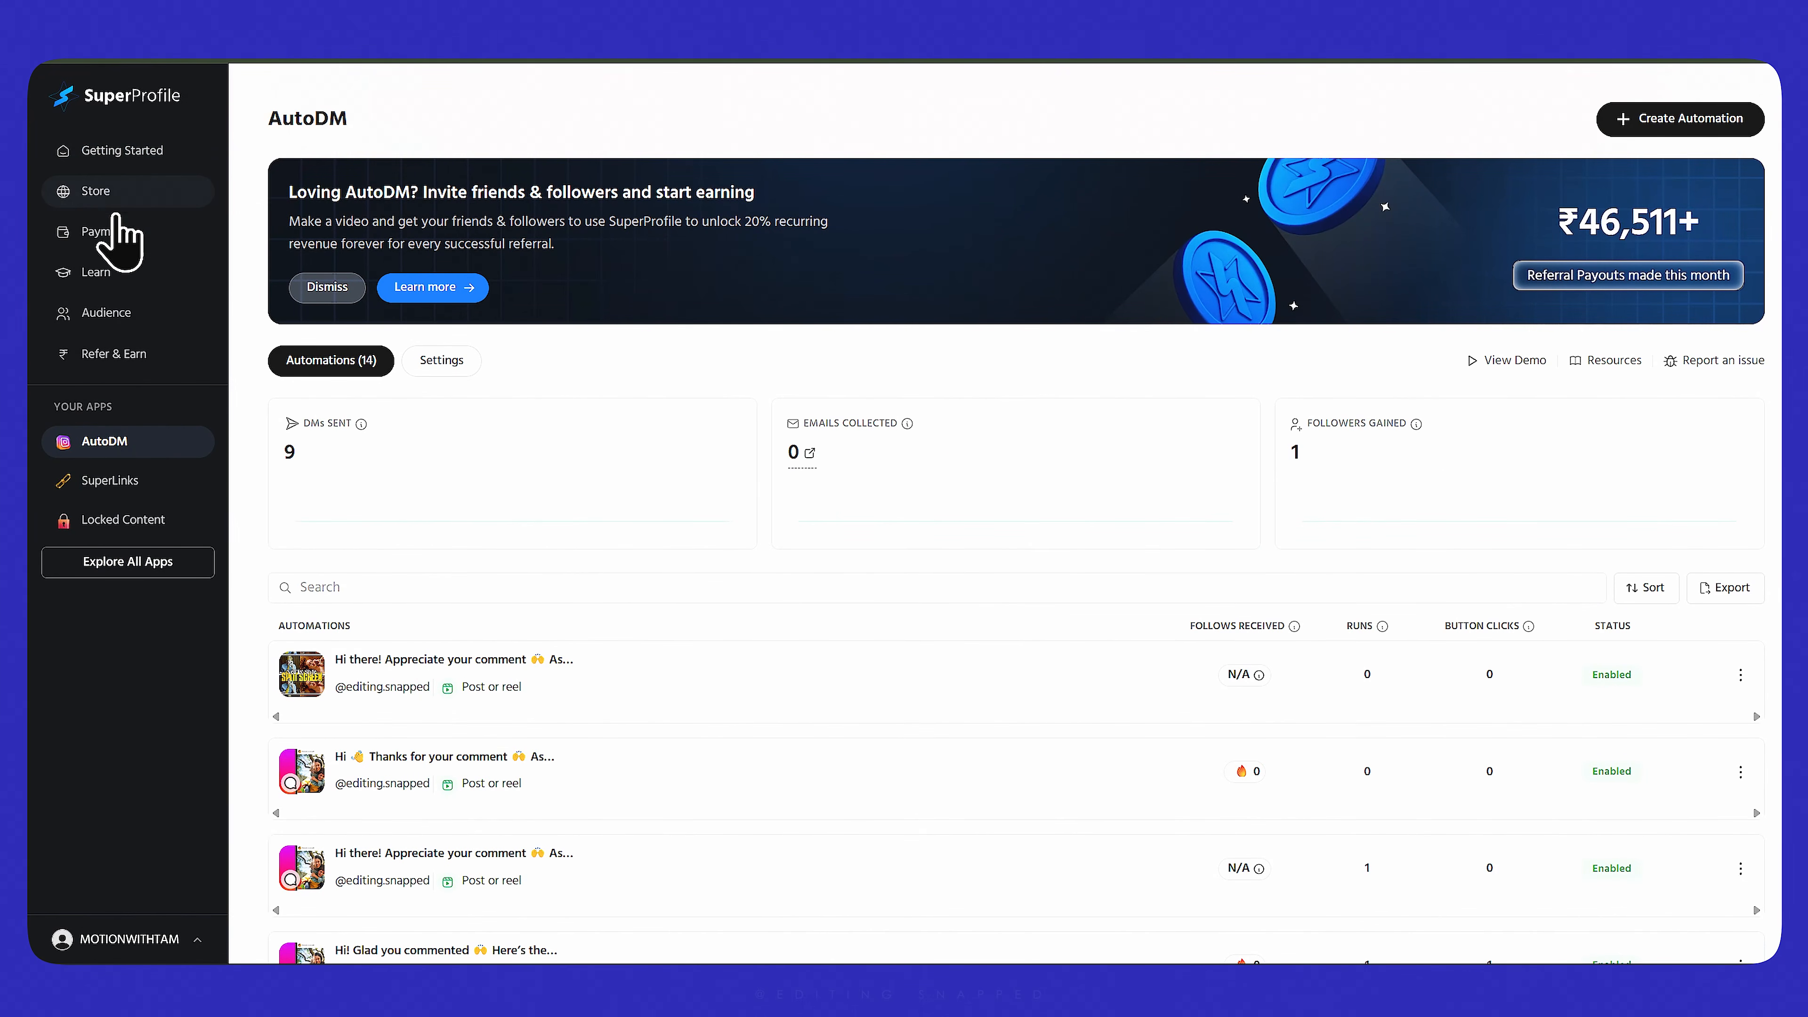
# Browse SuperProfile's full app list and Store, and read through the Plans & Pricing page
pyautogui.click(132, 567)
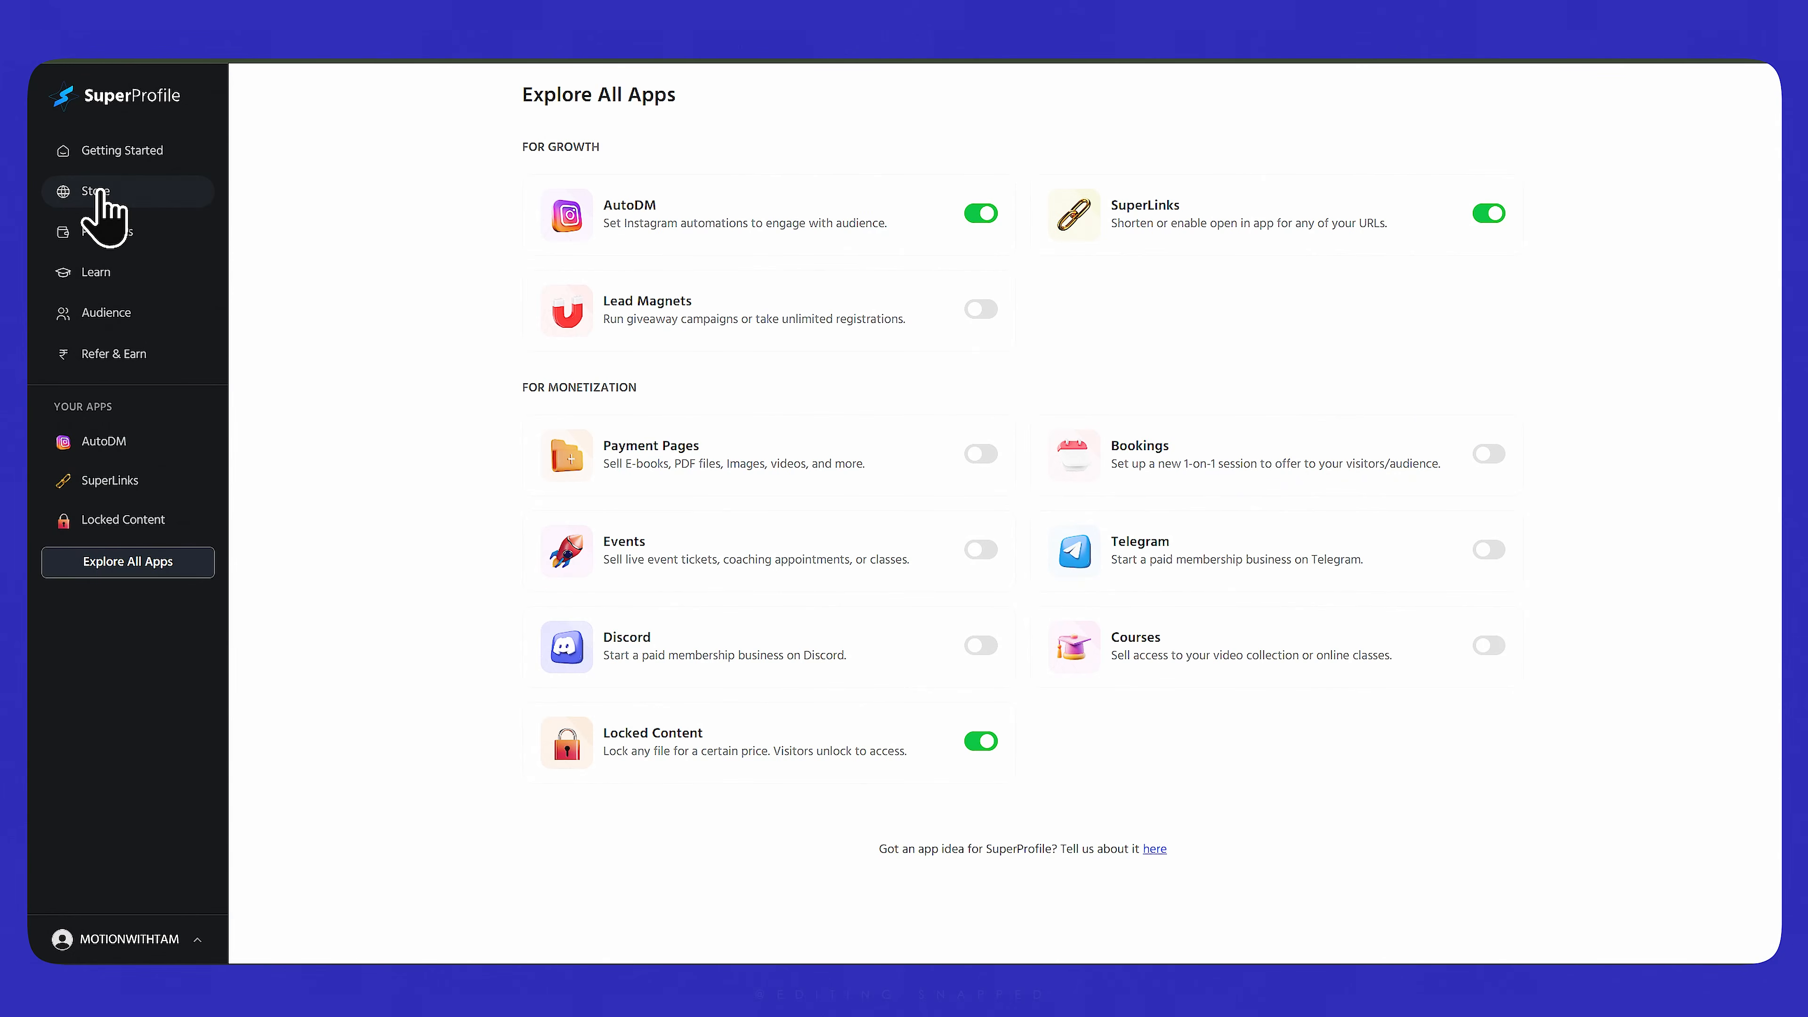
pyautogui.click(100, 194)
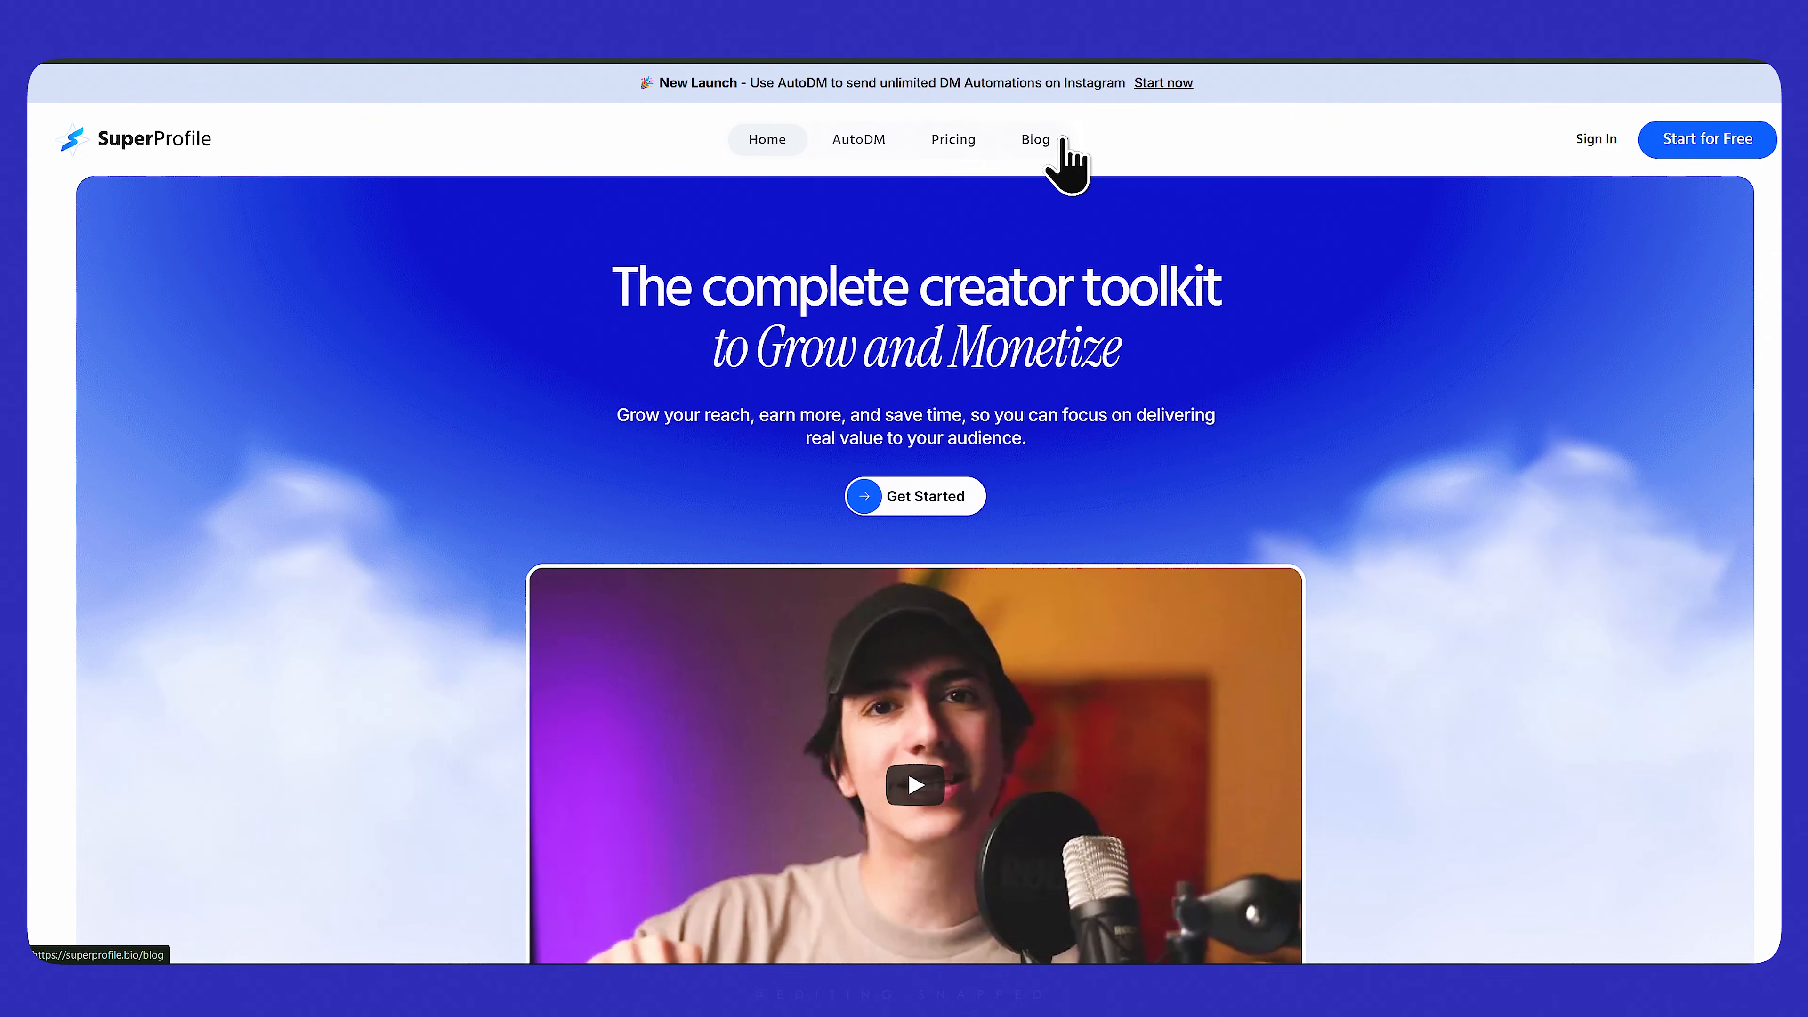
pyautogui.click(954, 138)
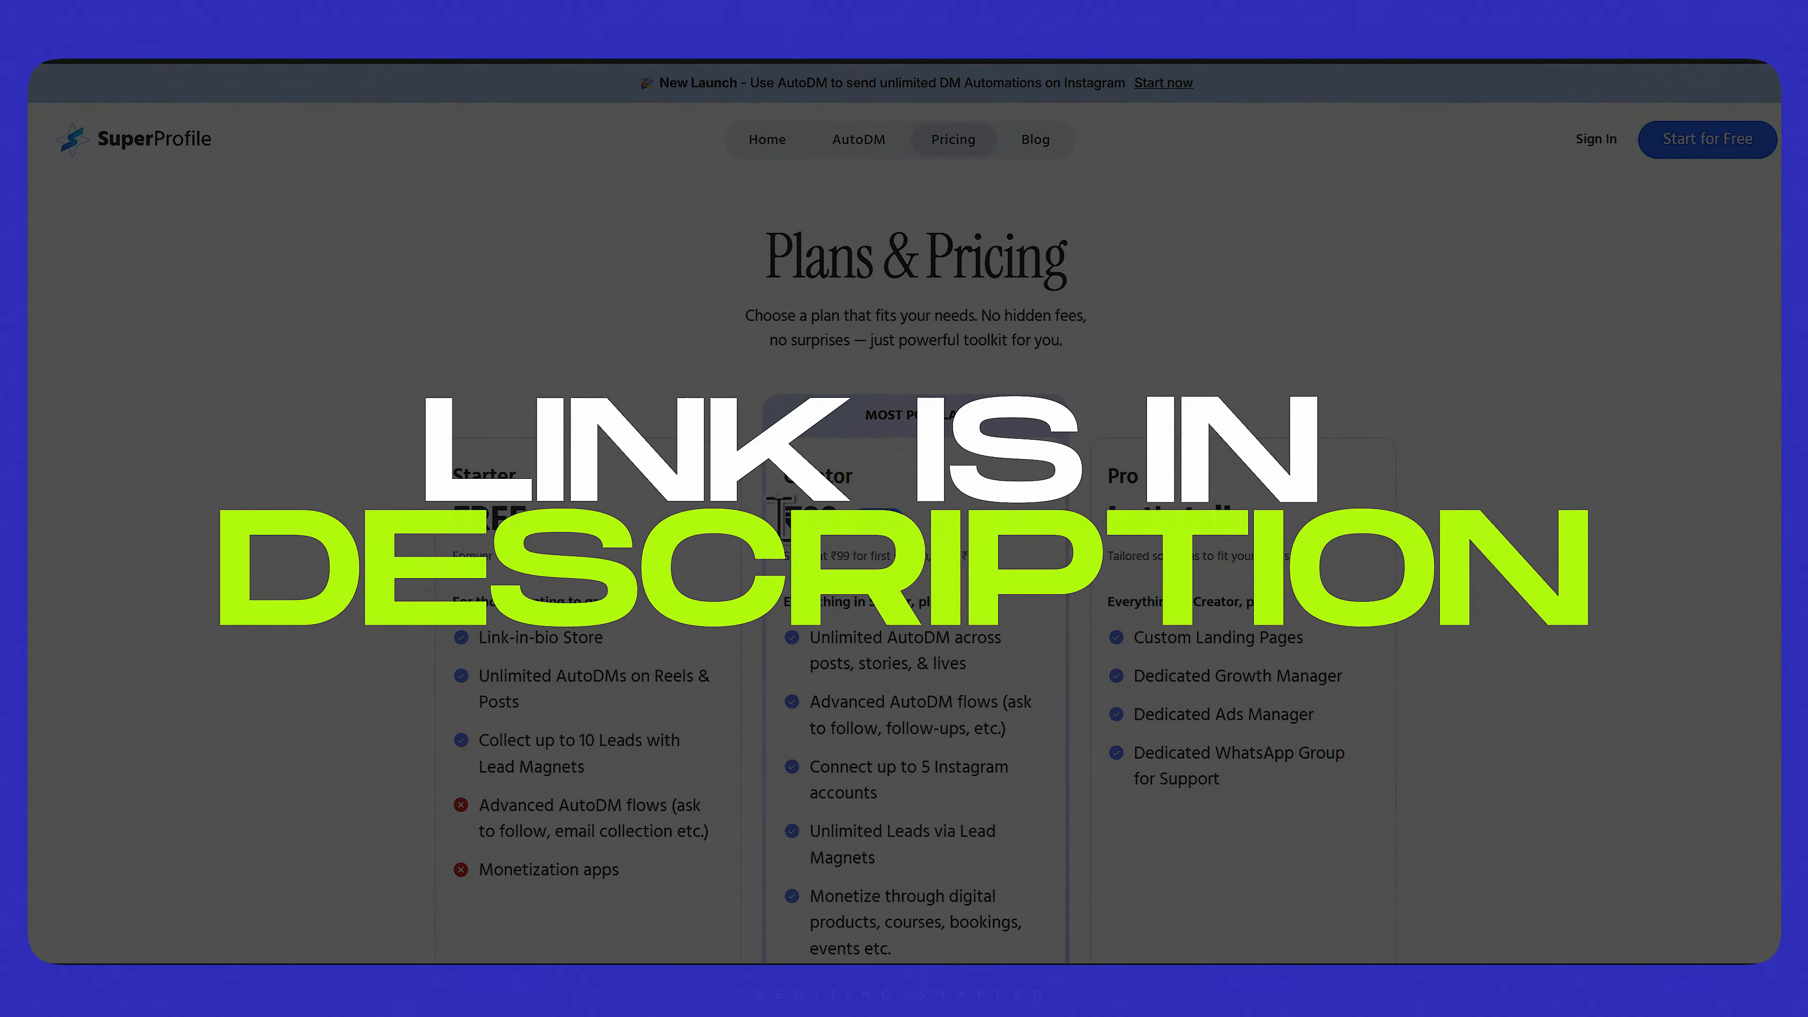
pyautogui.scroll(-5, 904, 513)
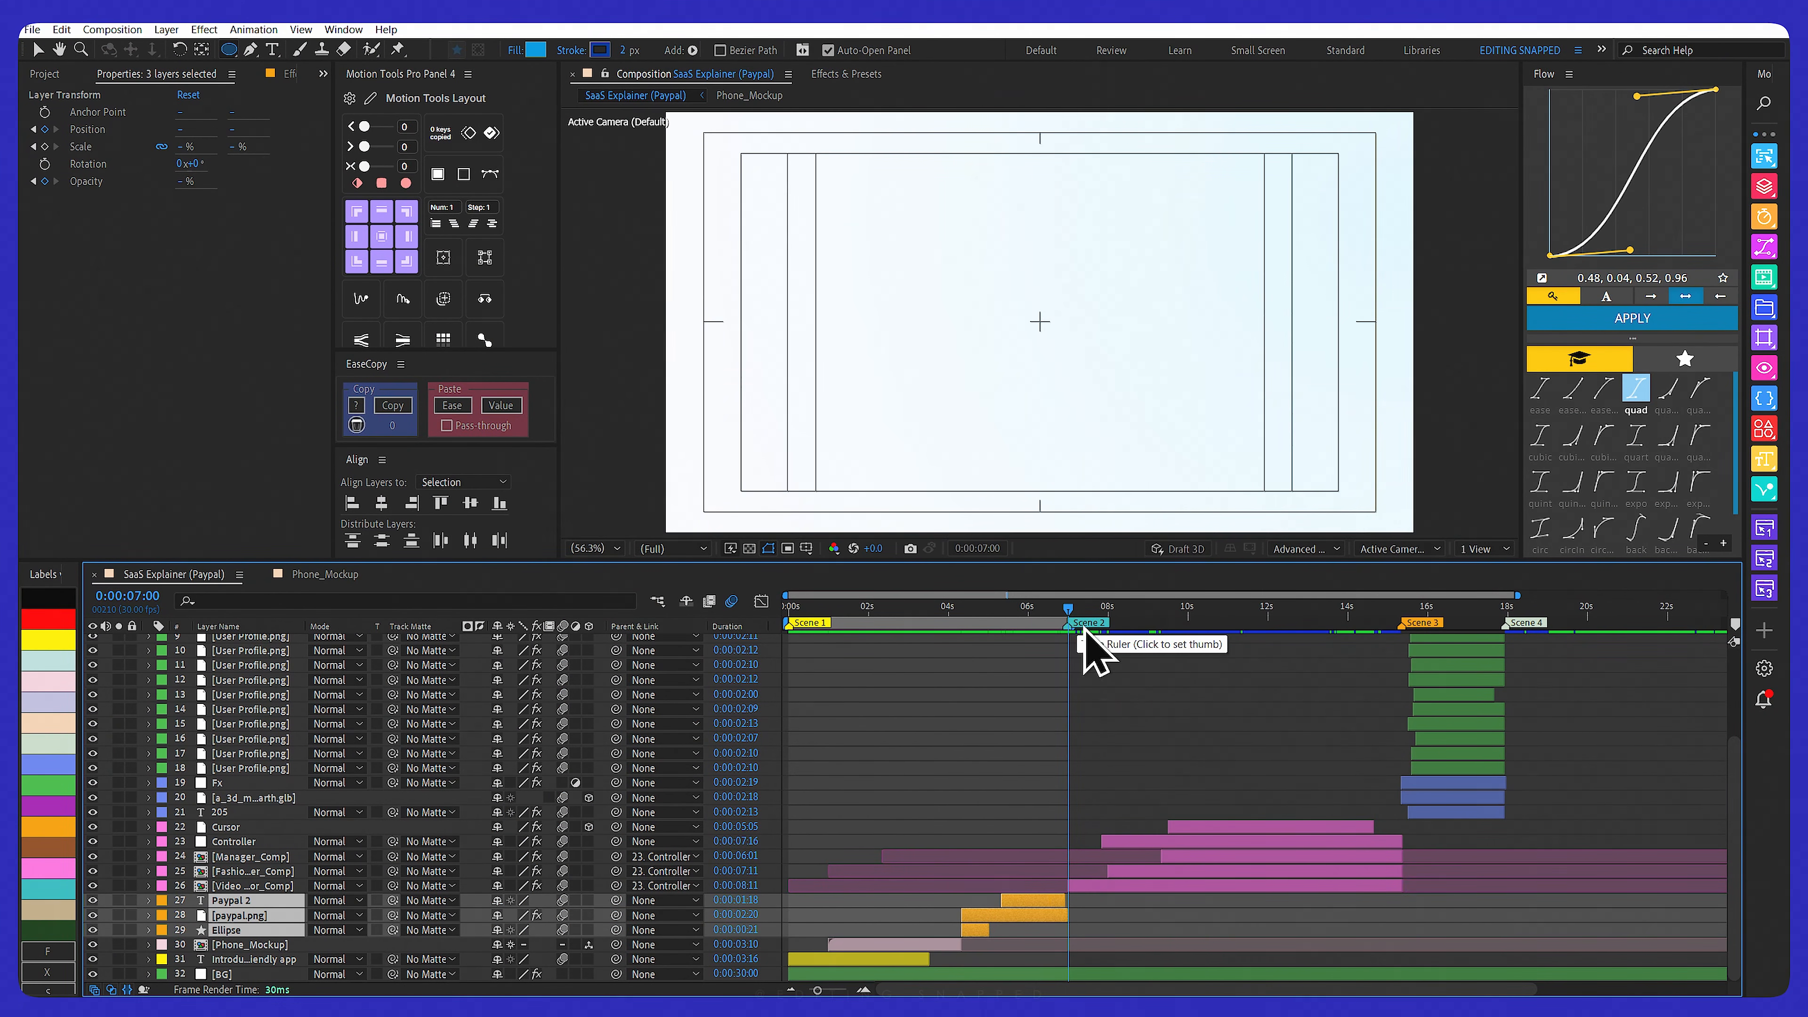
# Return to After Effects, scrub Scene 2 from 0:00:07:00 to 0:00:15:10, and select the Video Editor_Comp layer at 0:00:10:05
pyautogui.moveTo(1074, 612); pyautogui.dragTo(1392, 617)
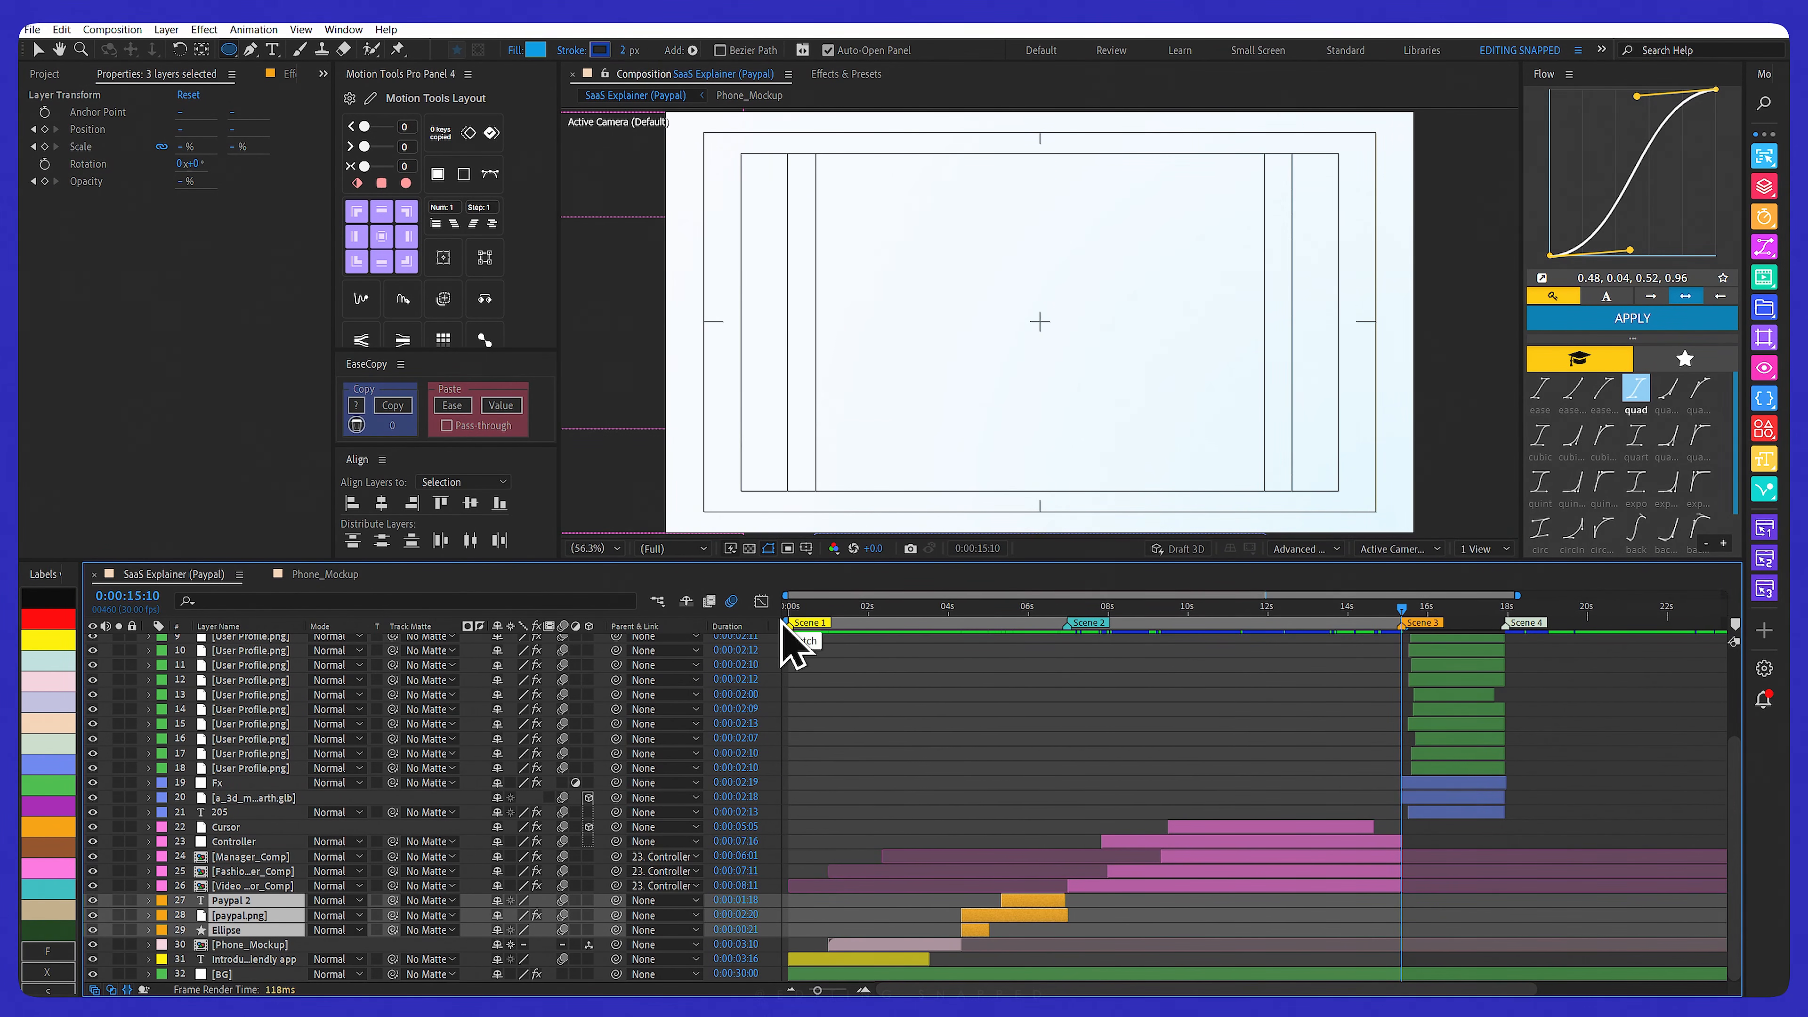
pyautogui.moveTo(1067, 617); pyautogui.dragTo(1193, 611)
pyautogui.click(253, 885)
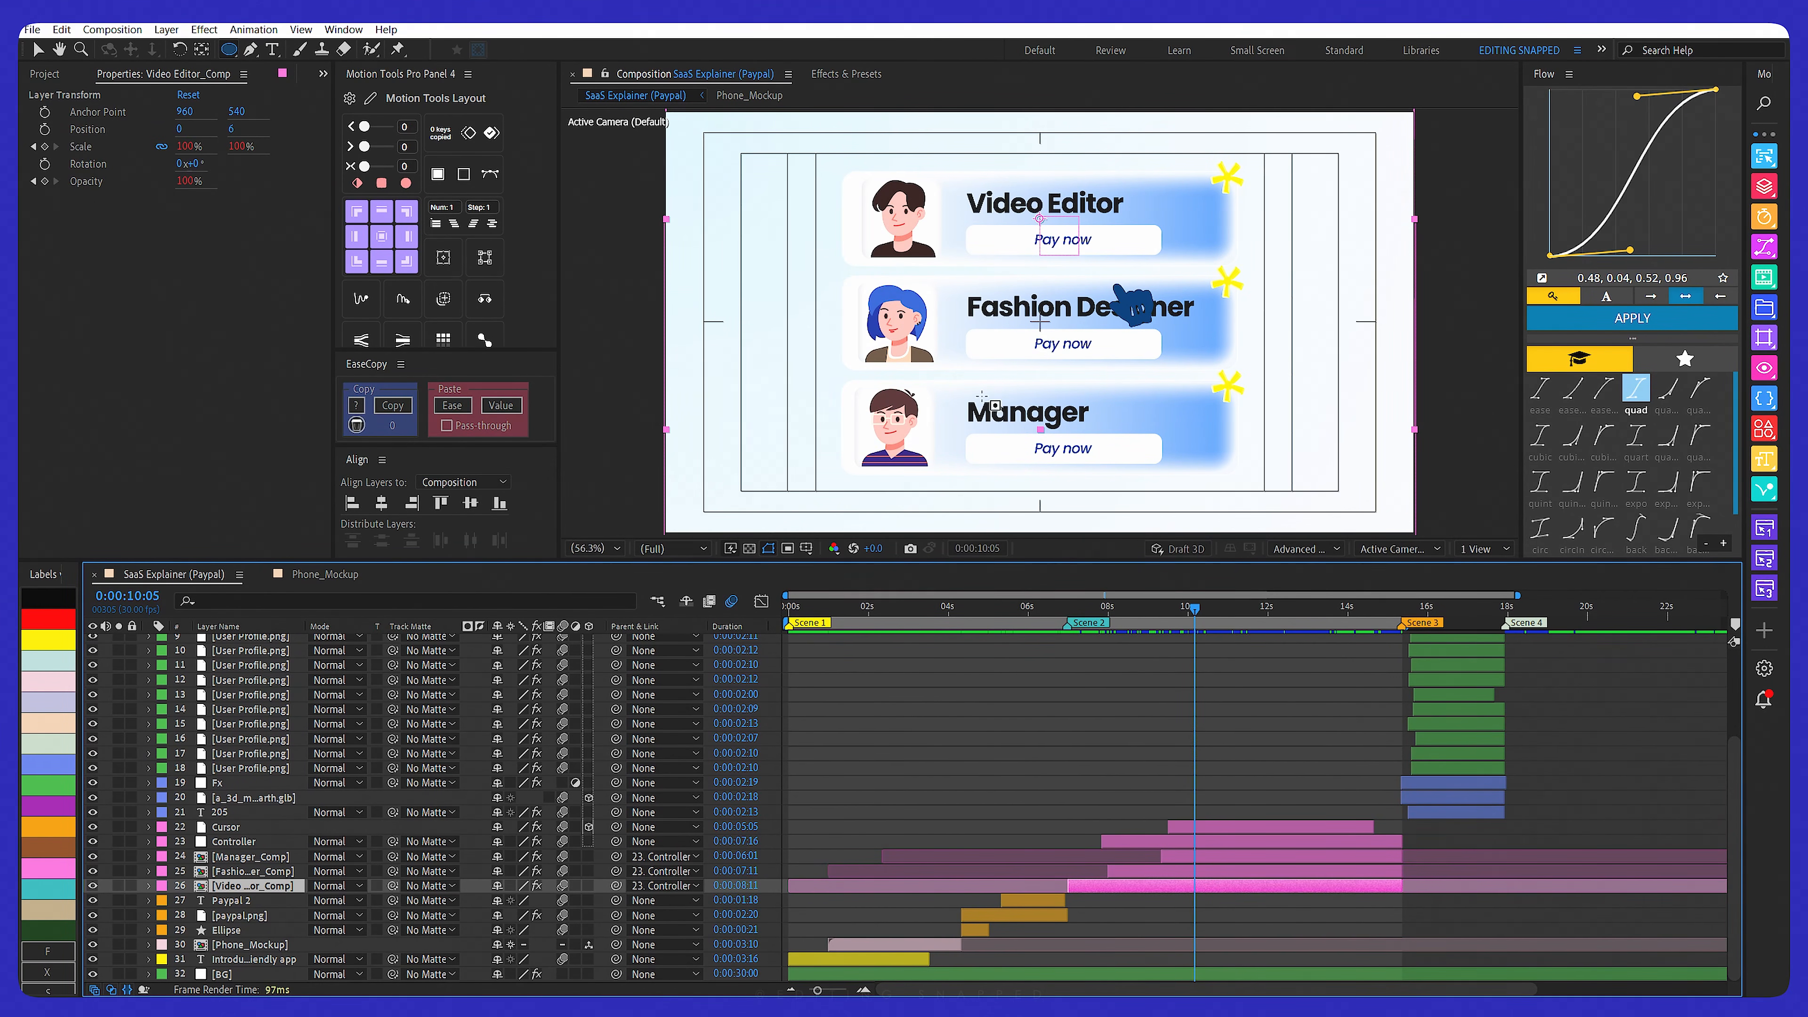
# Activate the Rounded Rectangle Tool, and open Video Editor_Comp with the playhead moved to 0:00:08:24
pyautogui.click(229, 56)
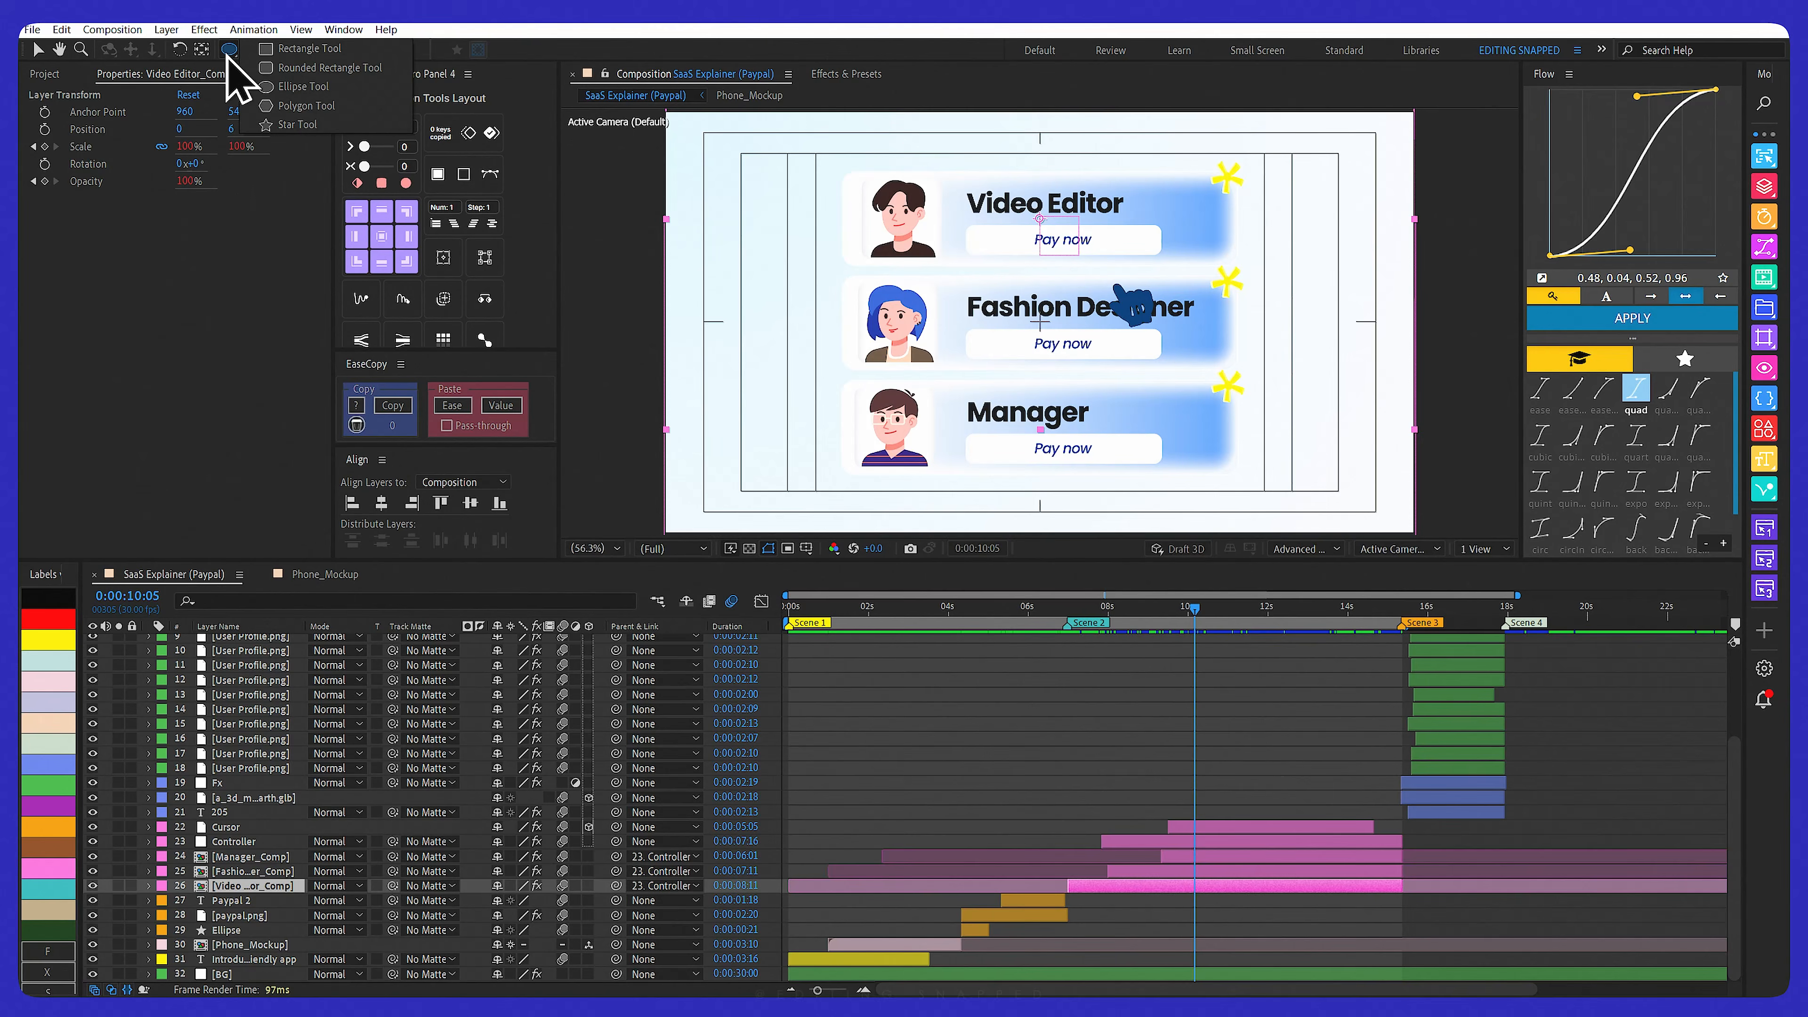
pyautogui.click(318, 72)
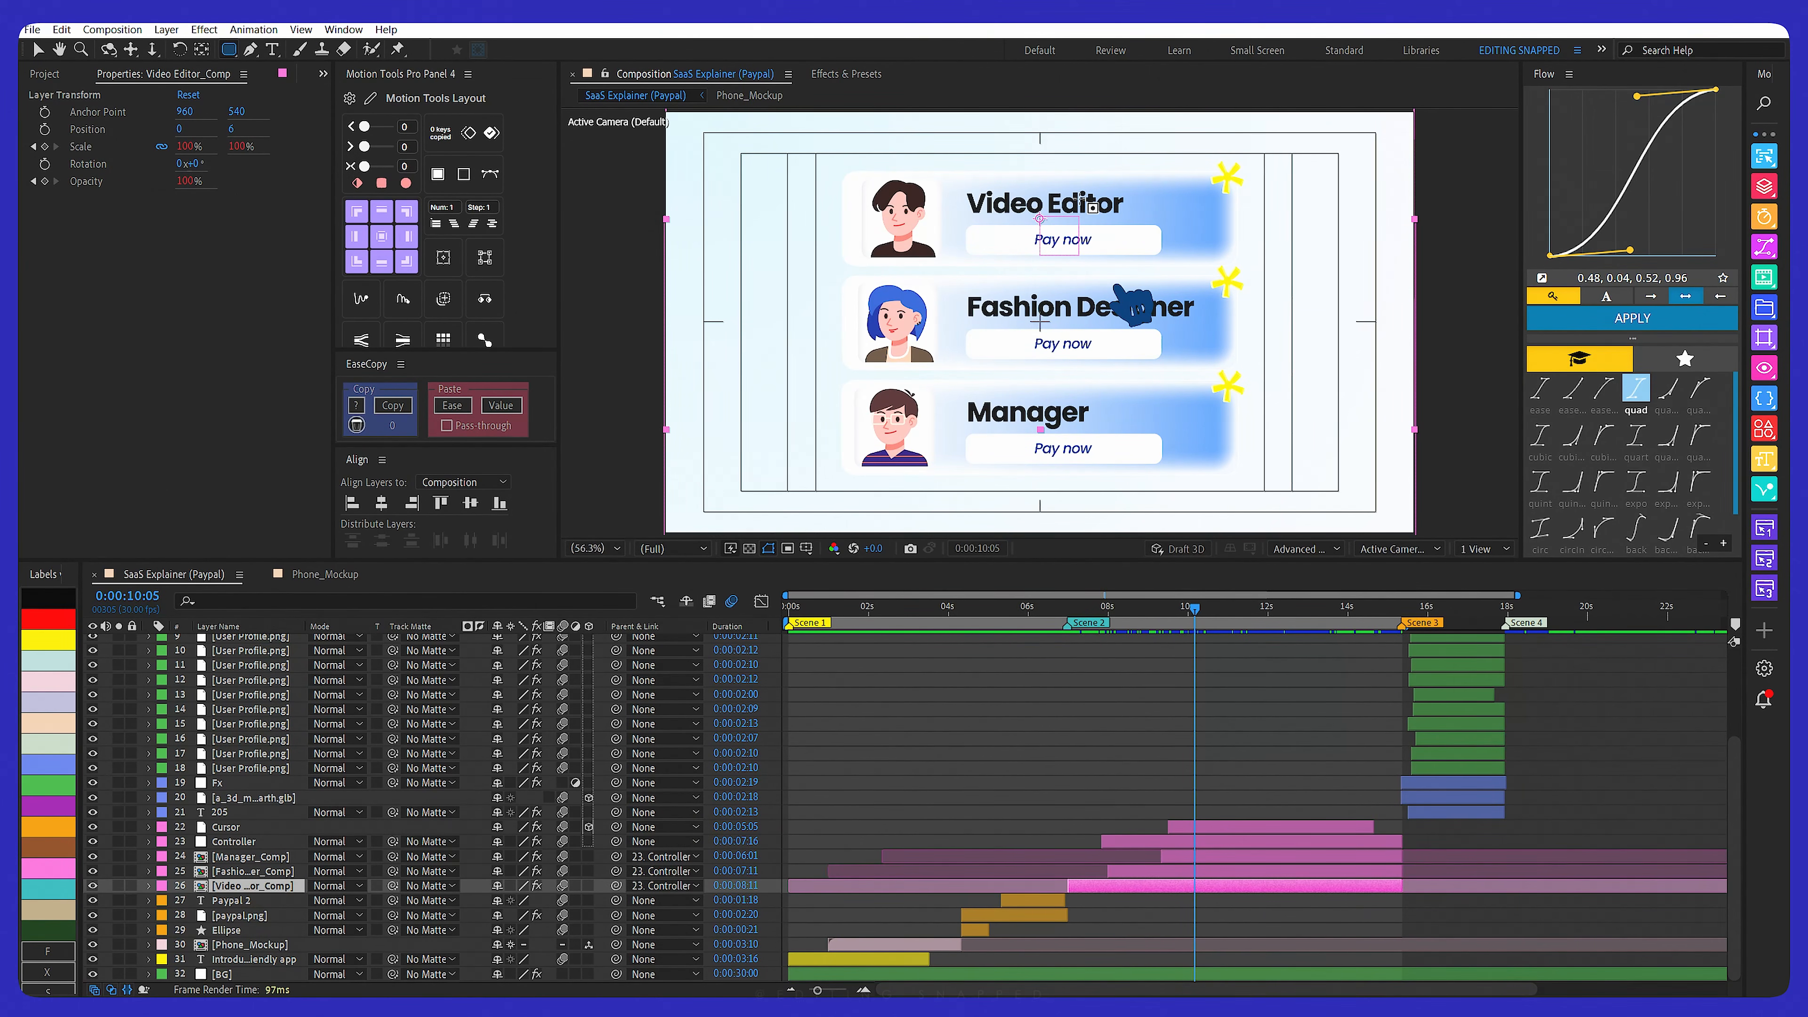
pyautogui.doubleClick(228, 887)
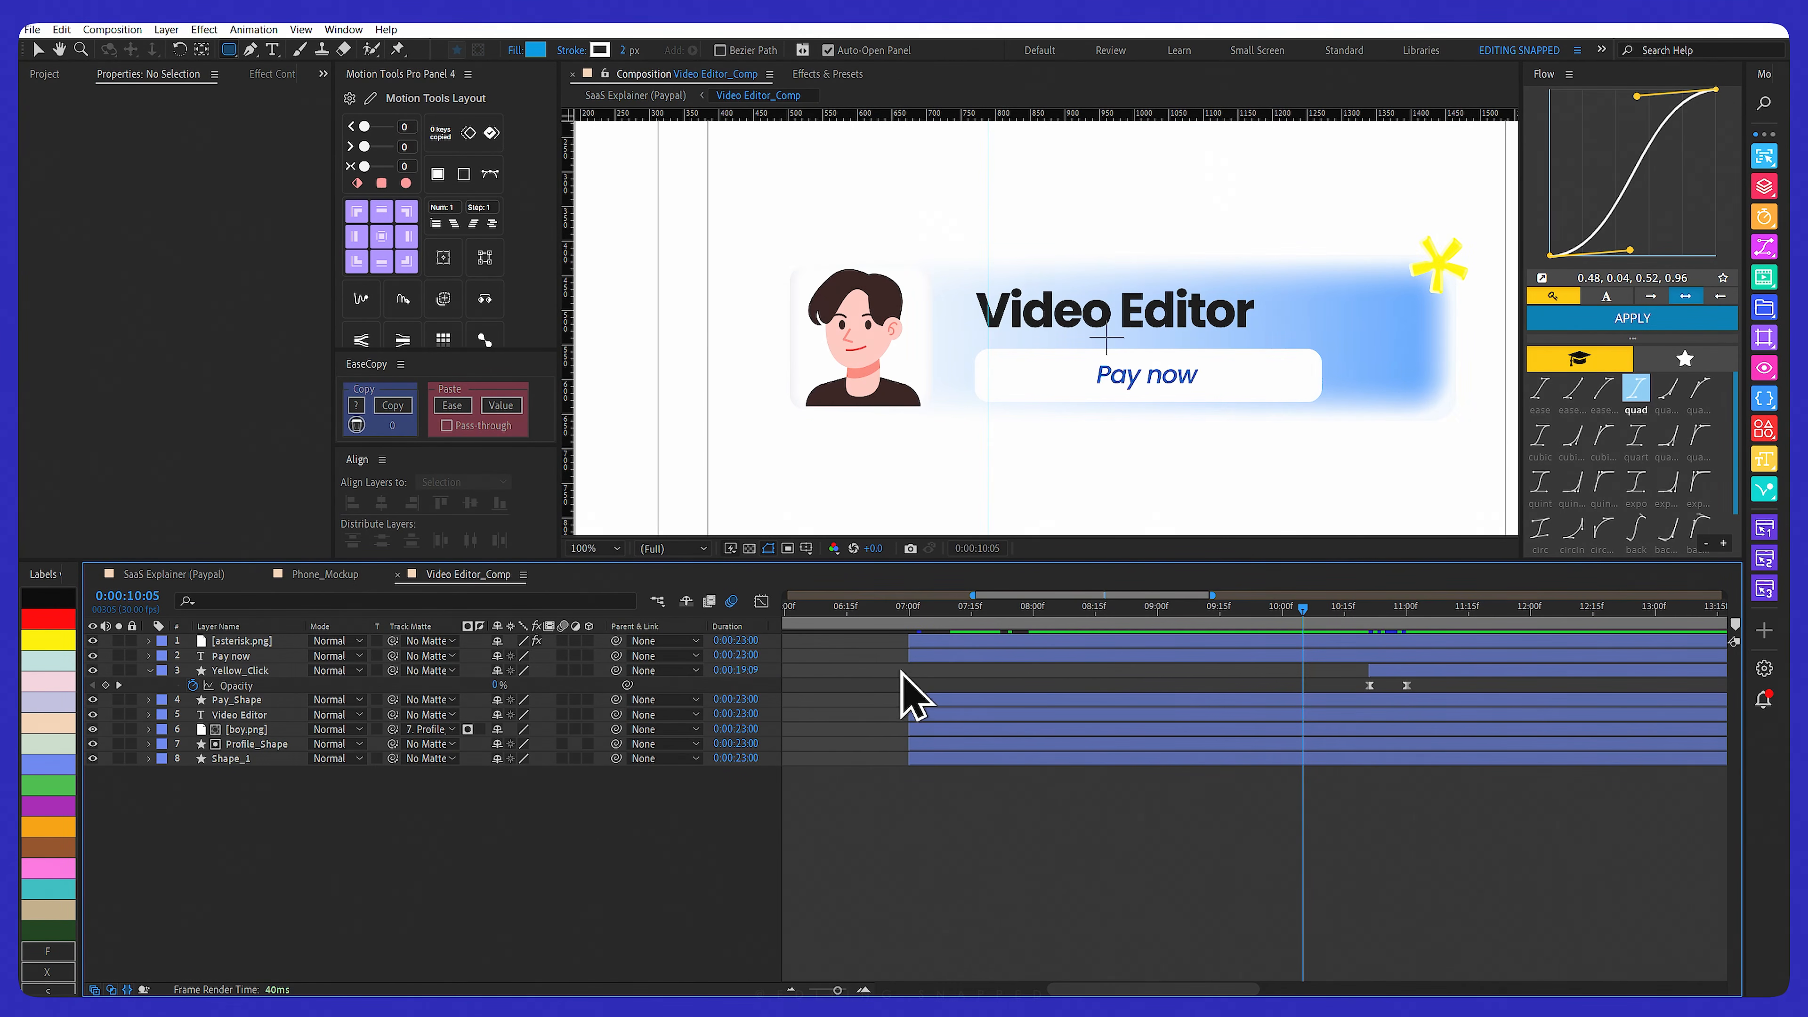
pyautogui.moveTo(914, 609); pyautogui.dragTo(1133, 608)
# Inspect the Profile_Shape and Shape_1 layers, including both color stops of Shape_1's linear gradient fill
pyautogui.click(242, 745)
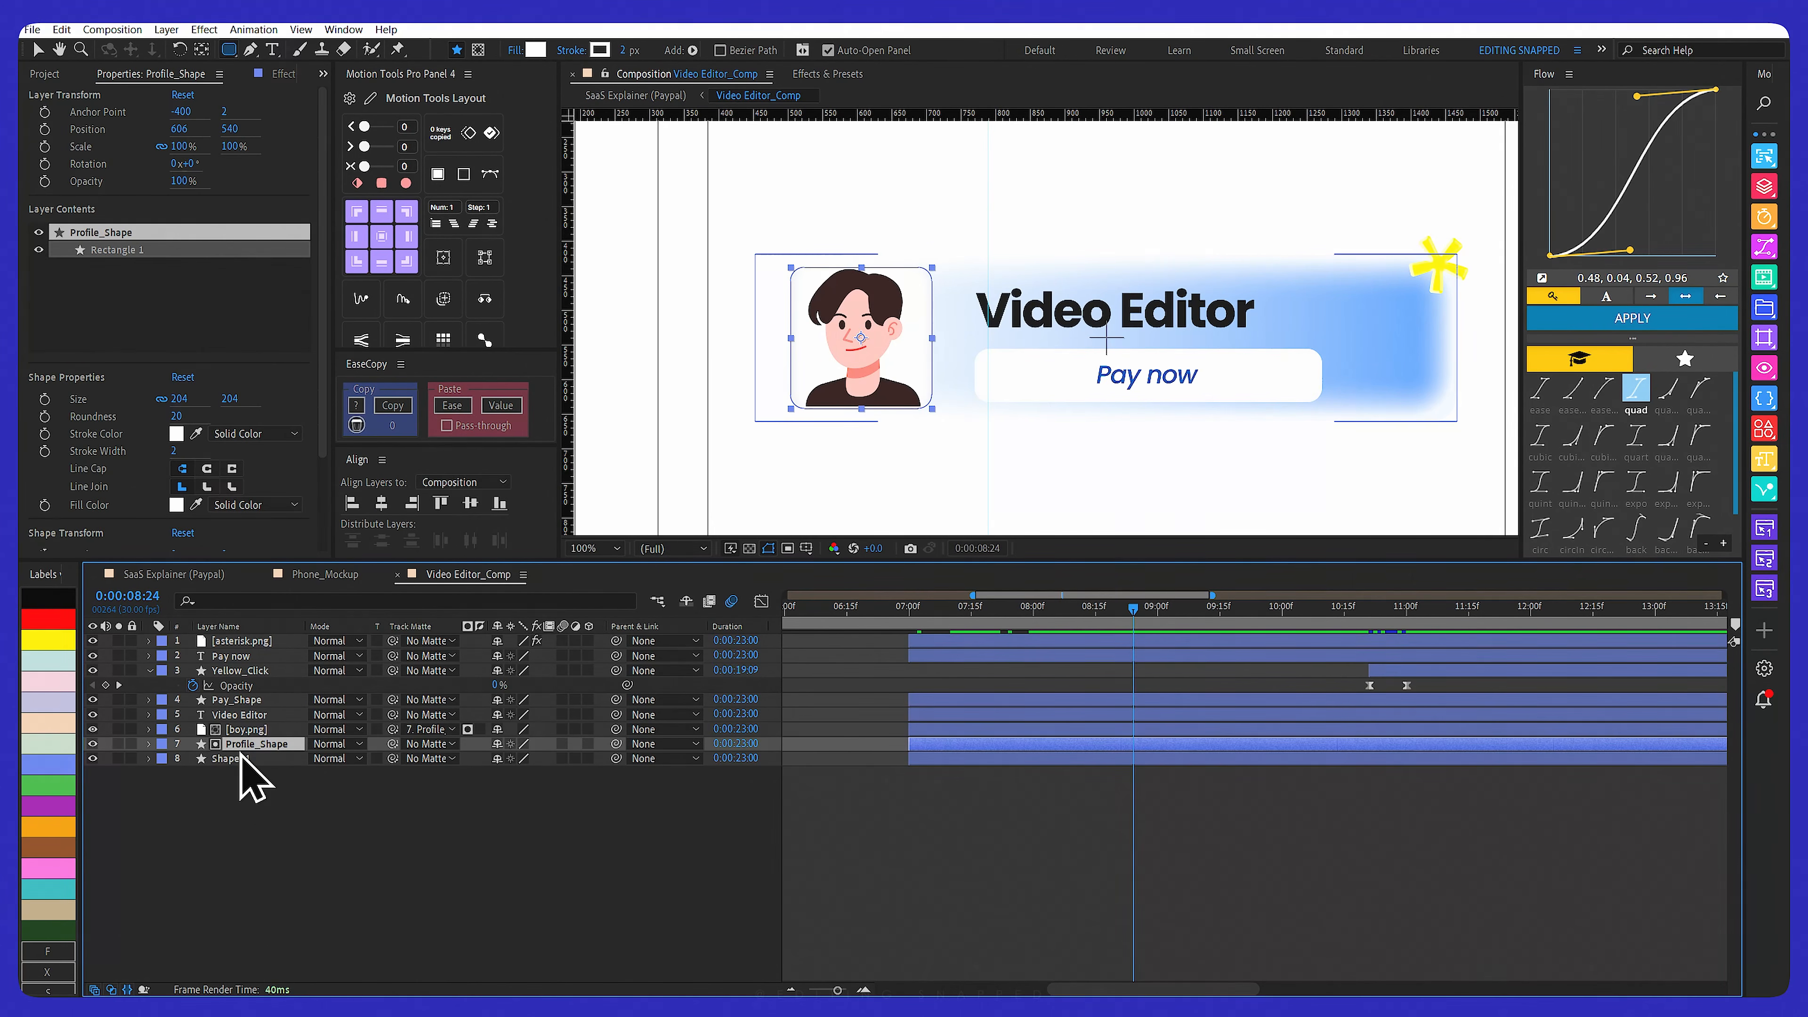
pyautogui.click(240, 758)
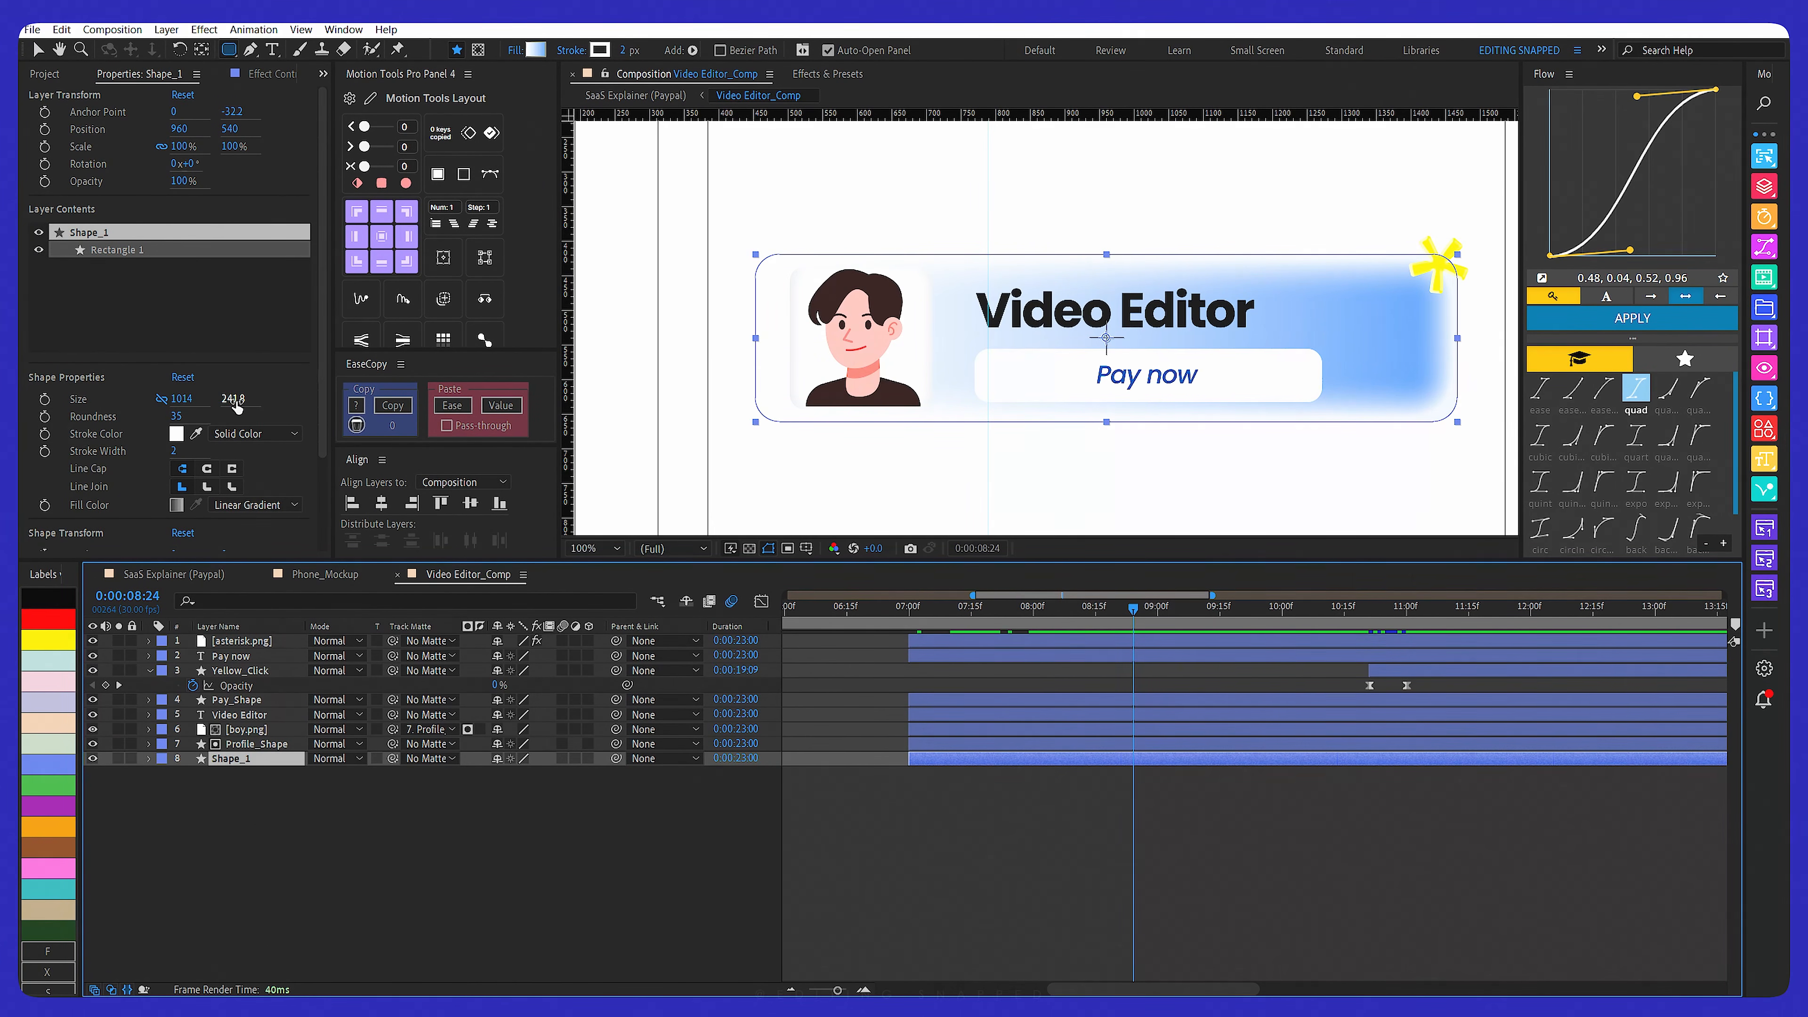
pyautogui.click(535, 49)
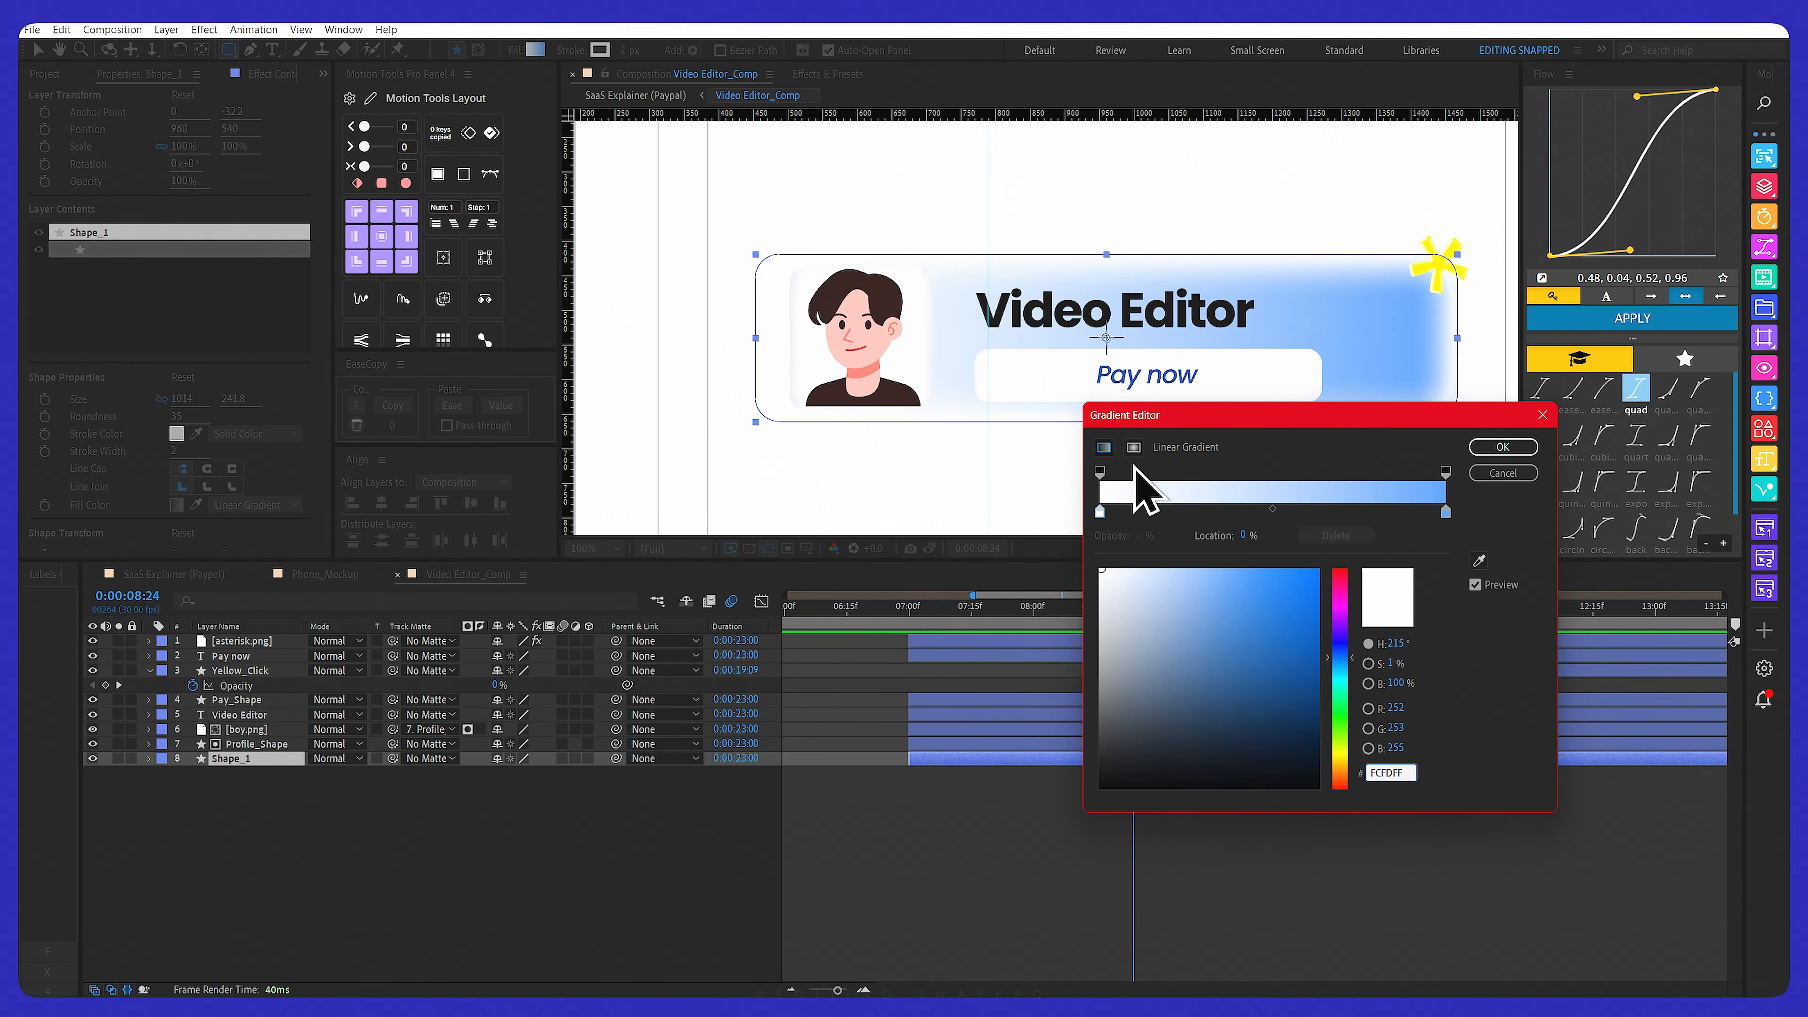
pyautogui.click(1446, 513)
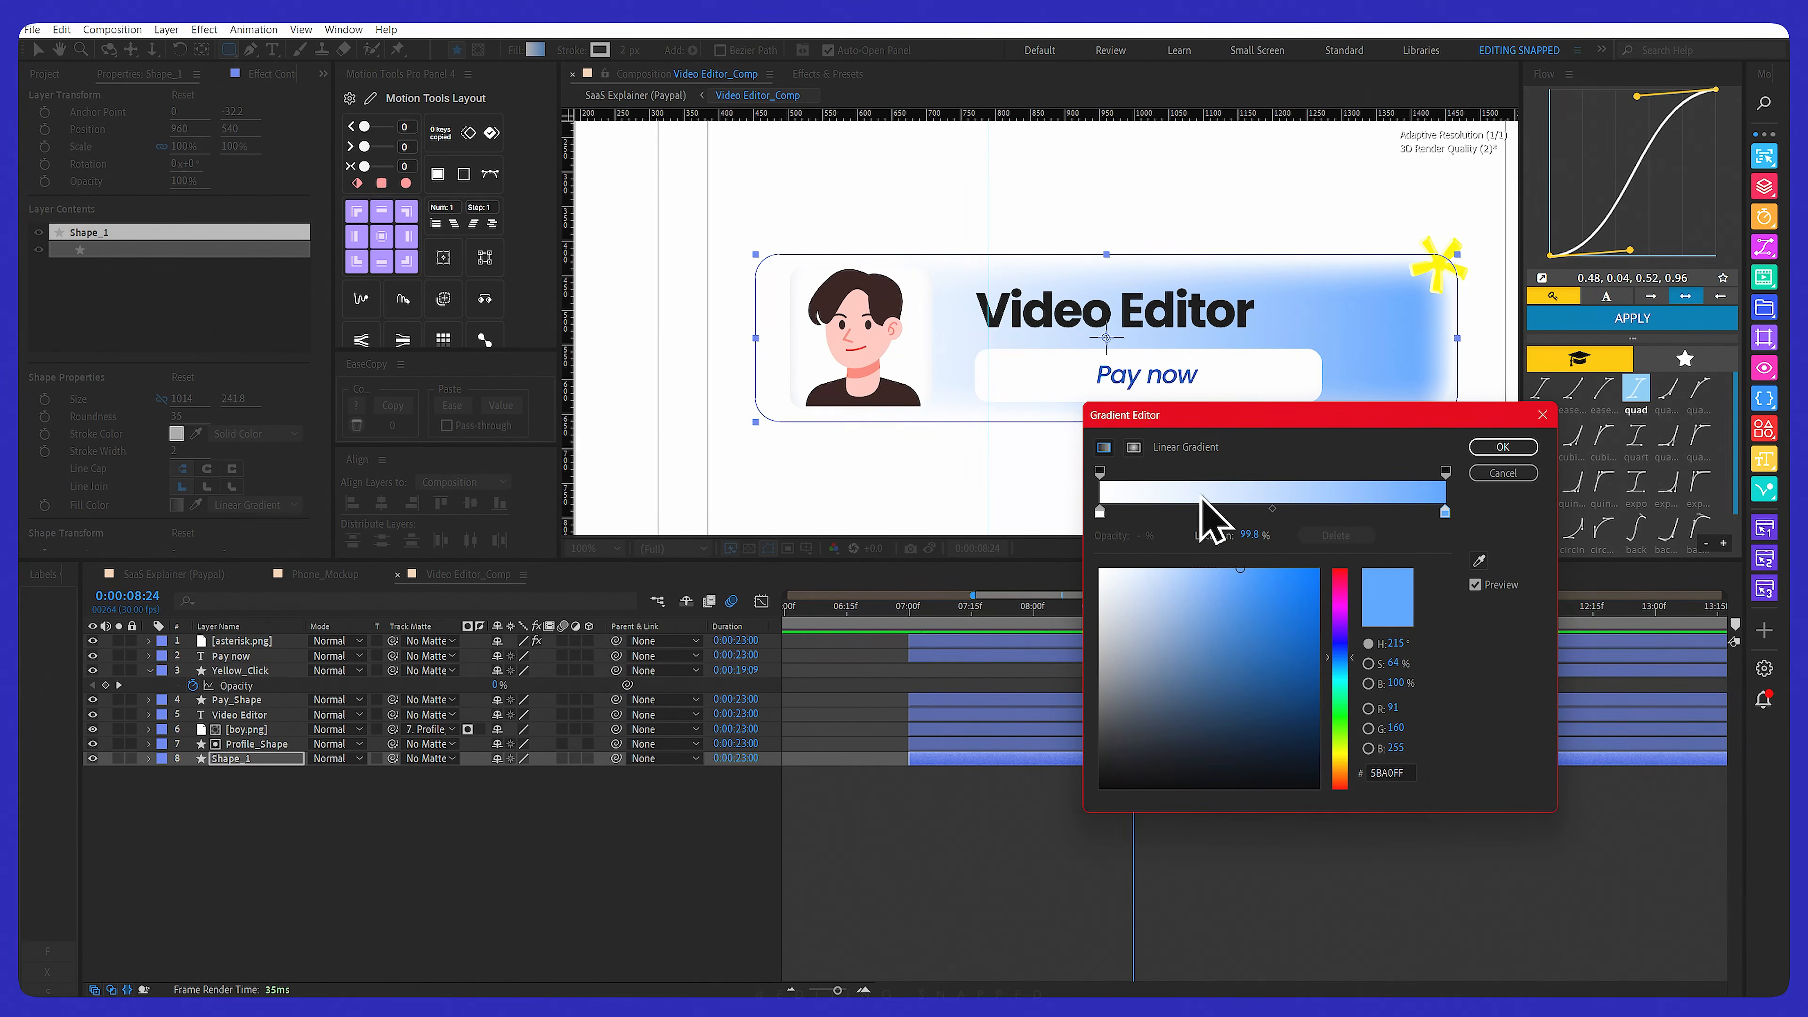
pyautogui.click(1499, 450)
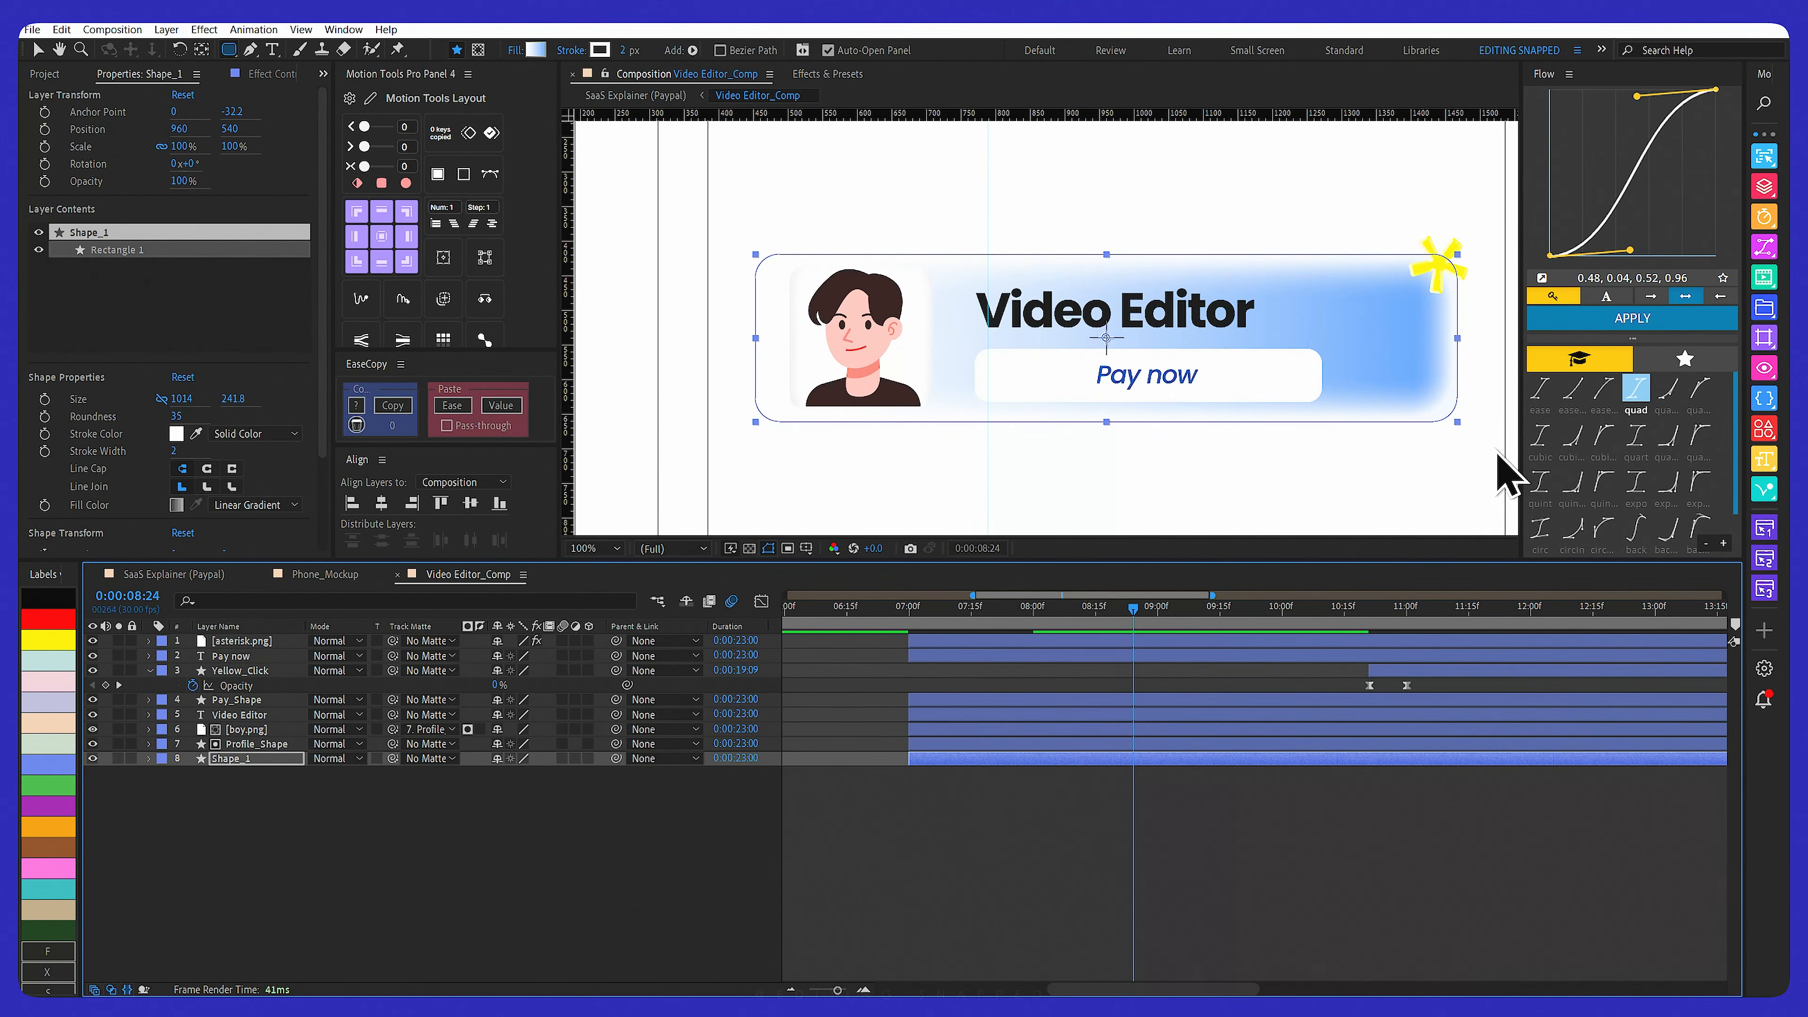
# Inspect the card's Profile_Shape, the matted boy.png portrait and the Video Editor text layer
pyautogui.click(260, 744)
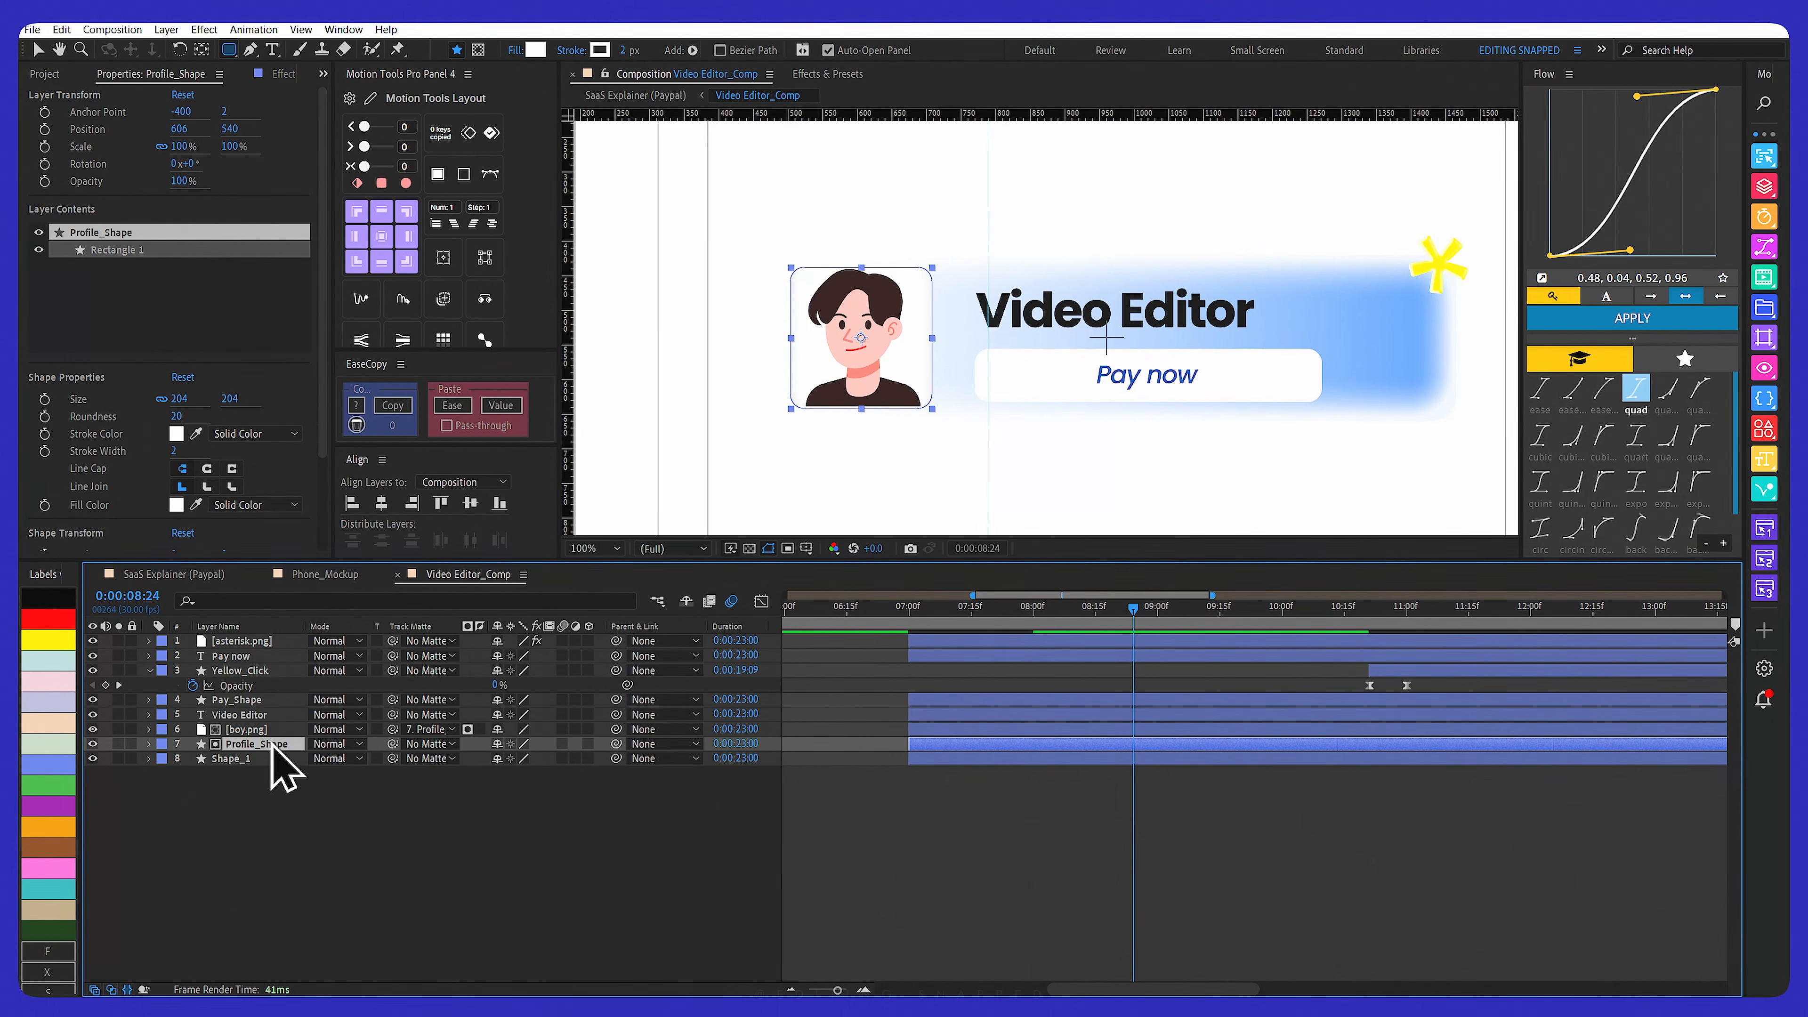
pyautogui.moveTo(229, 52); pyautogui.dragTo(326, 66)
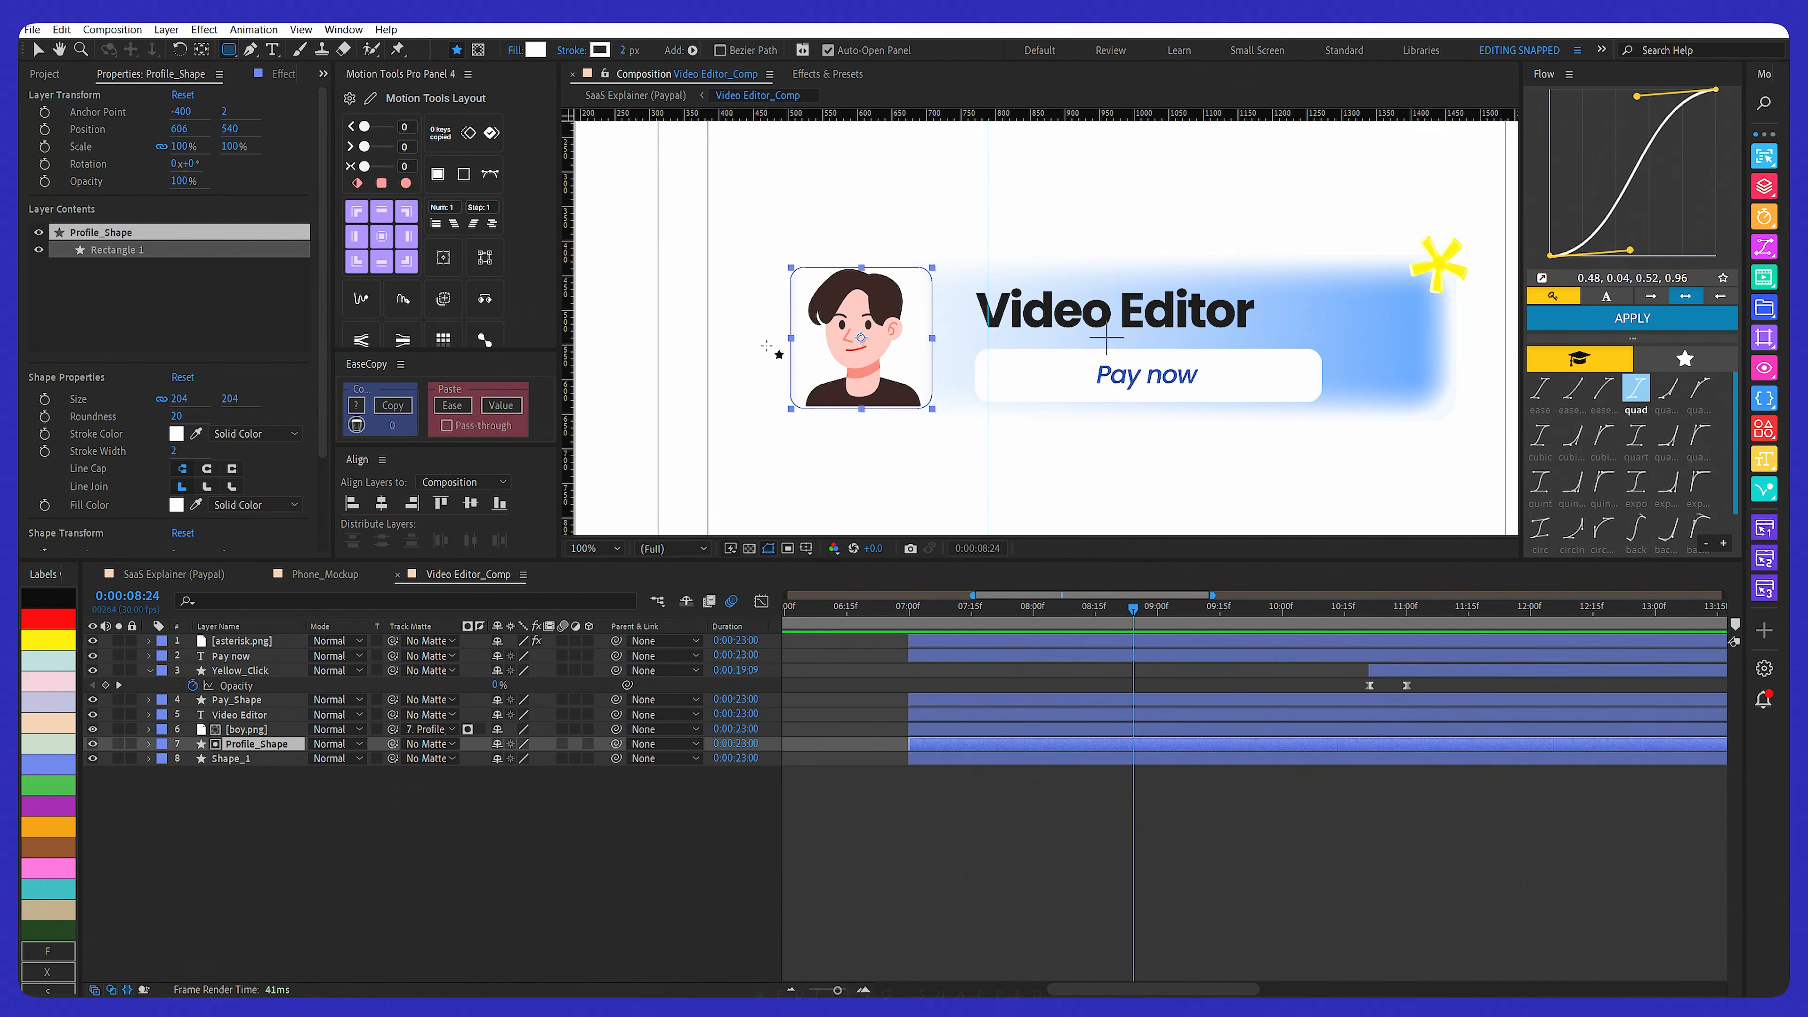
pyautogui.click(239, 732)
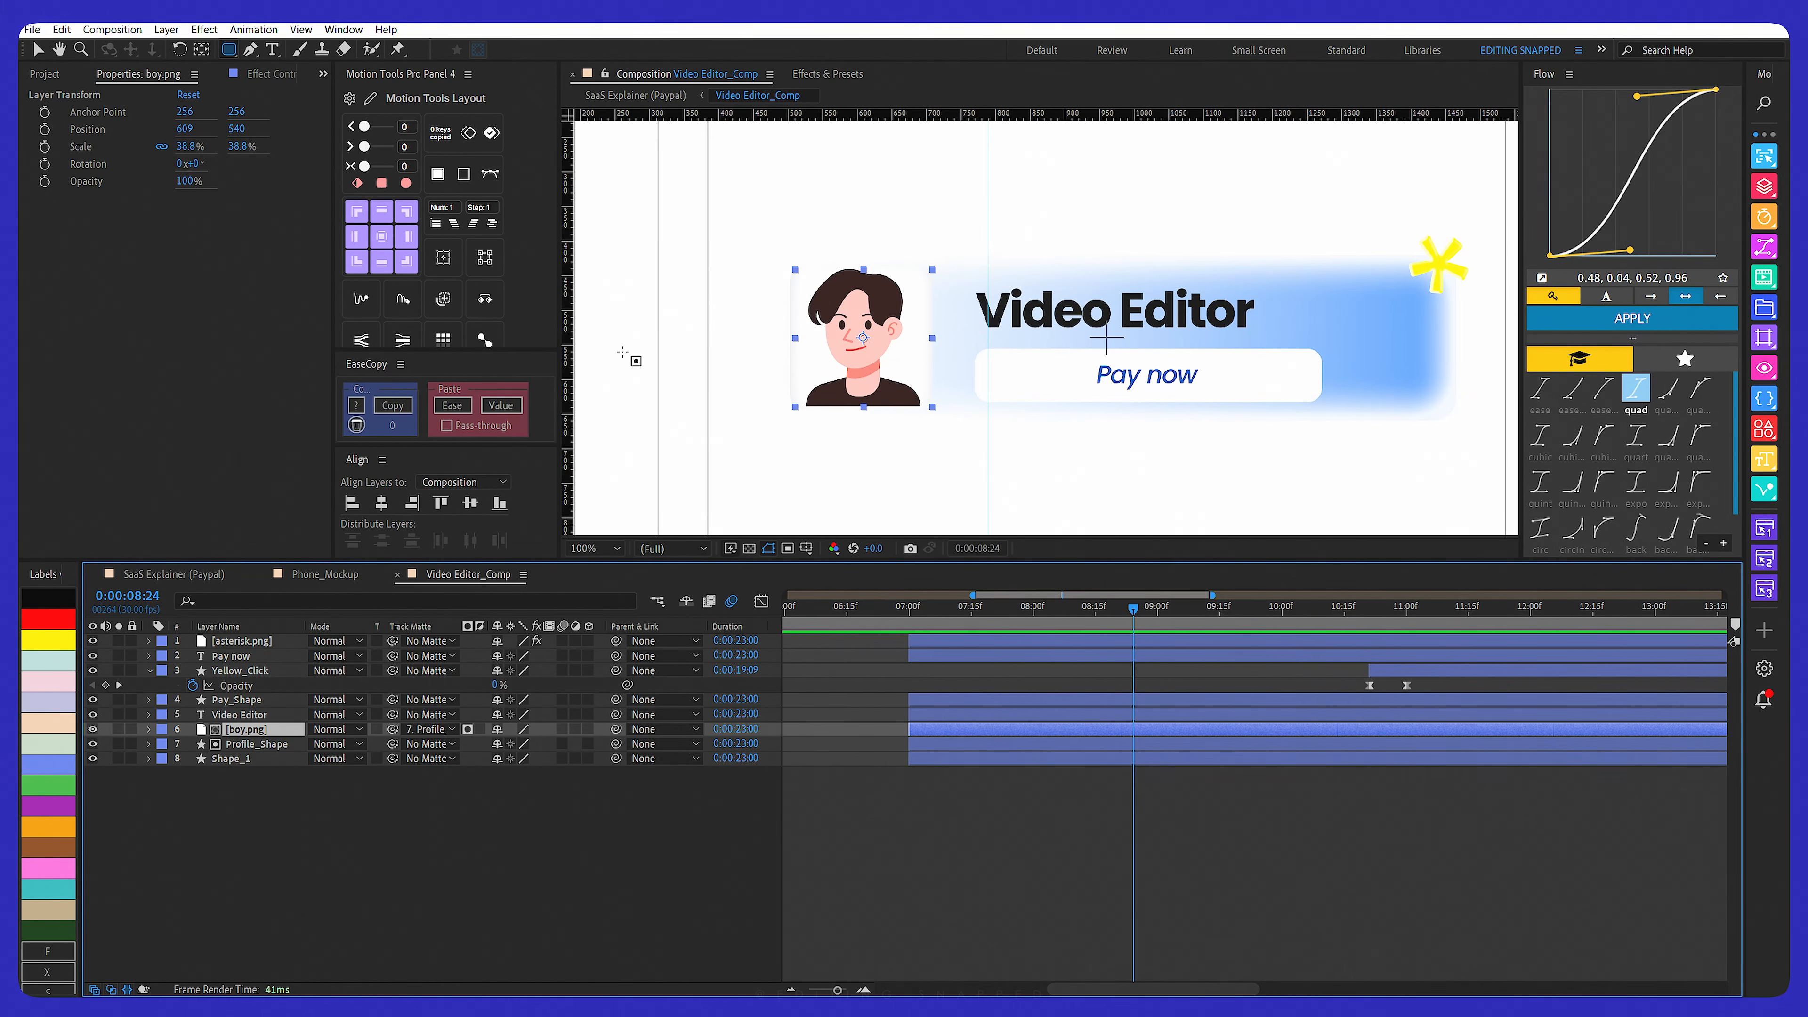
pyautogui.click(239, 715)
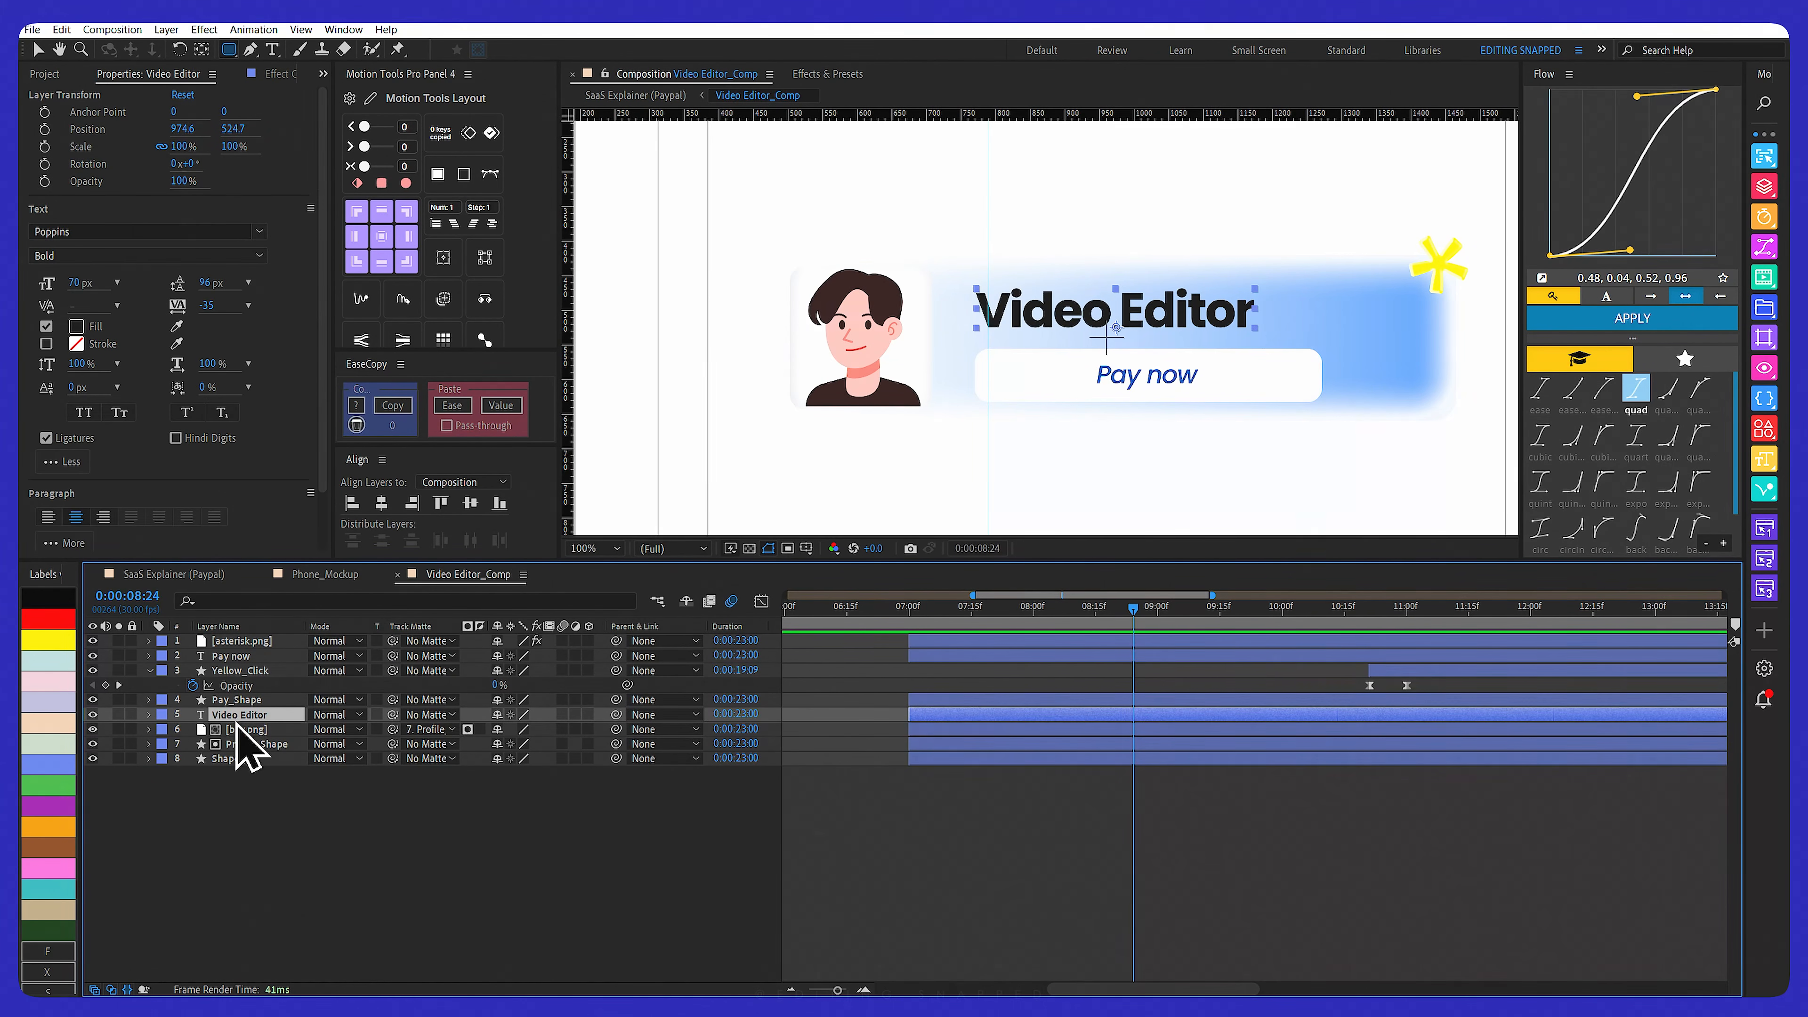
# Inspect the card's Pay_Shape, Pay now text and asterisk.png layers, toggling Pay_Shape's visibility off and back on
pyautogui.click(93, 699)
pyautogui.click(93, 699)
pyautogui.click(236, 699)
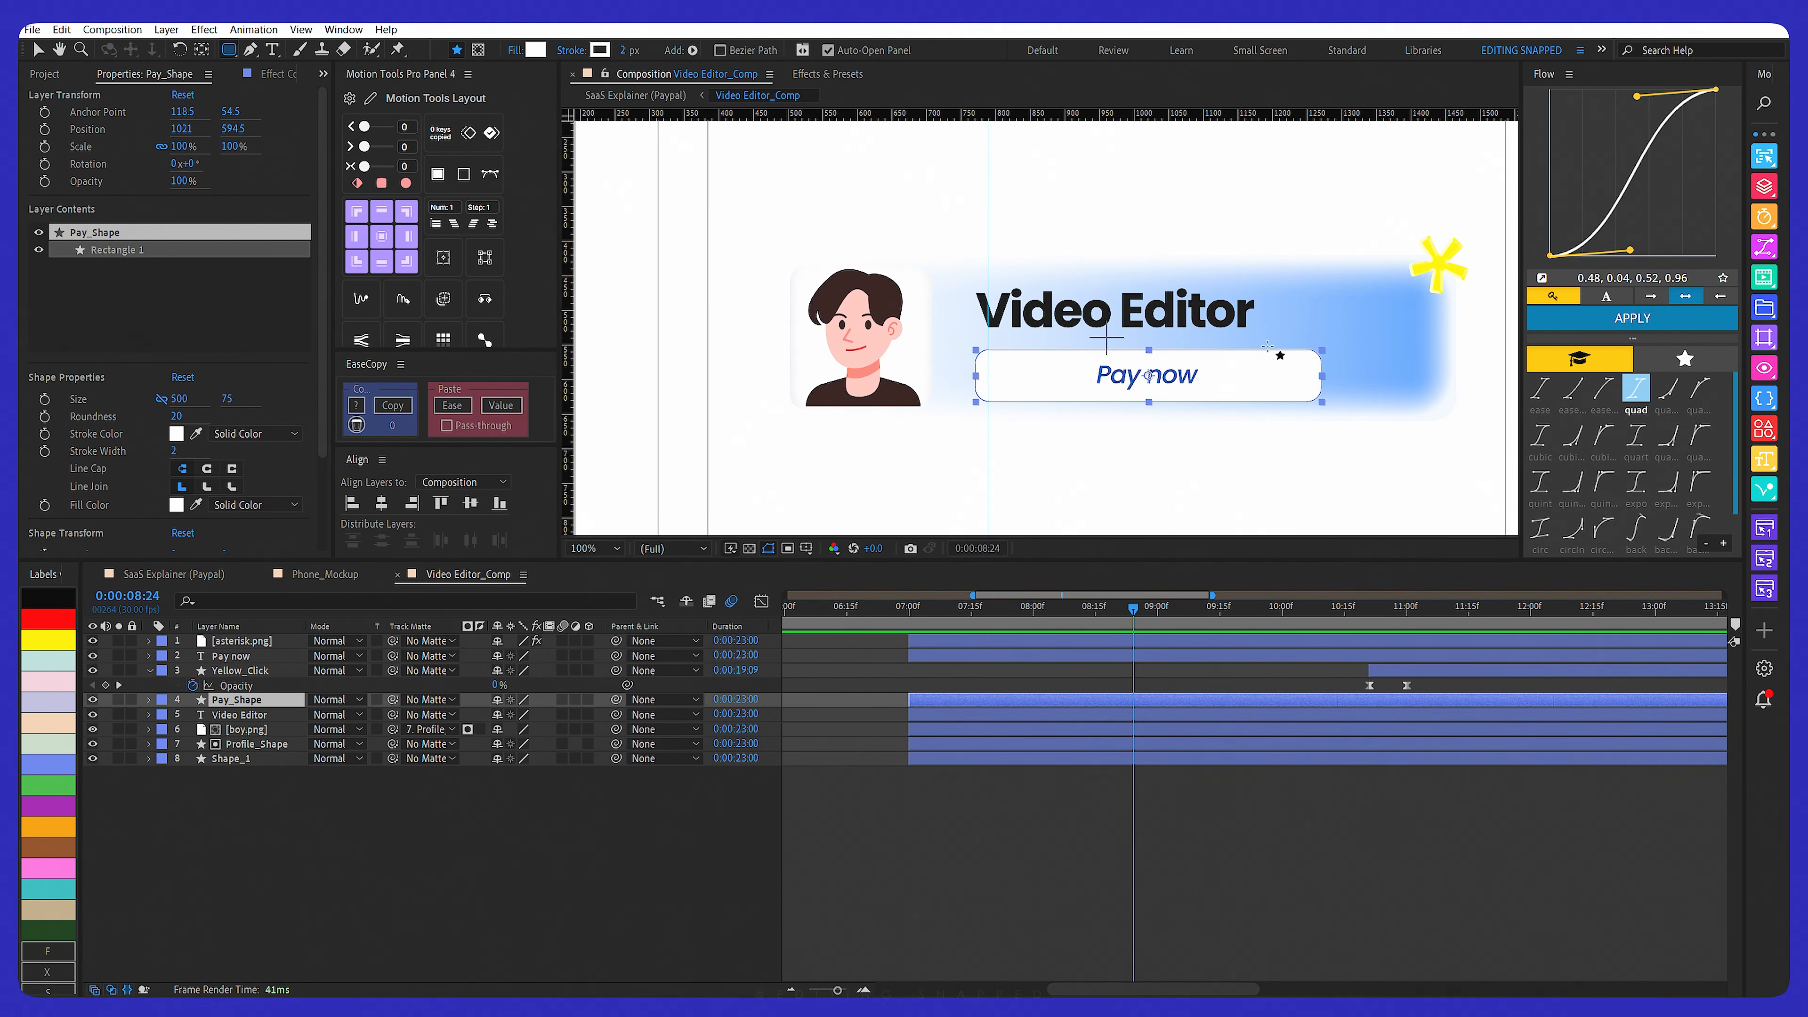
pyautogui.click(232, 655)
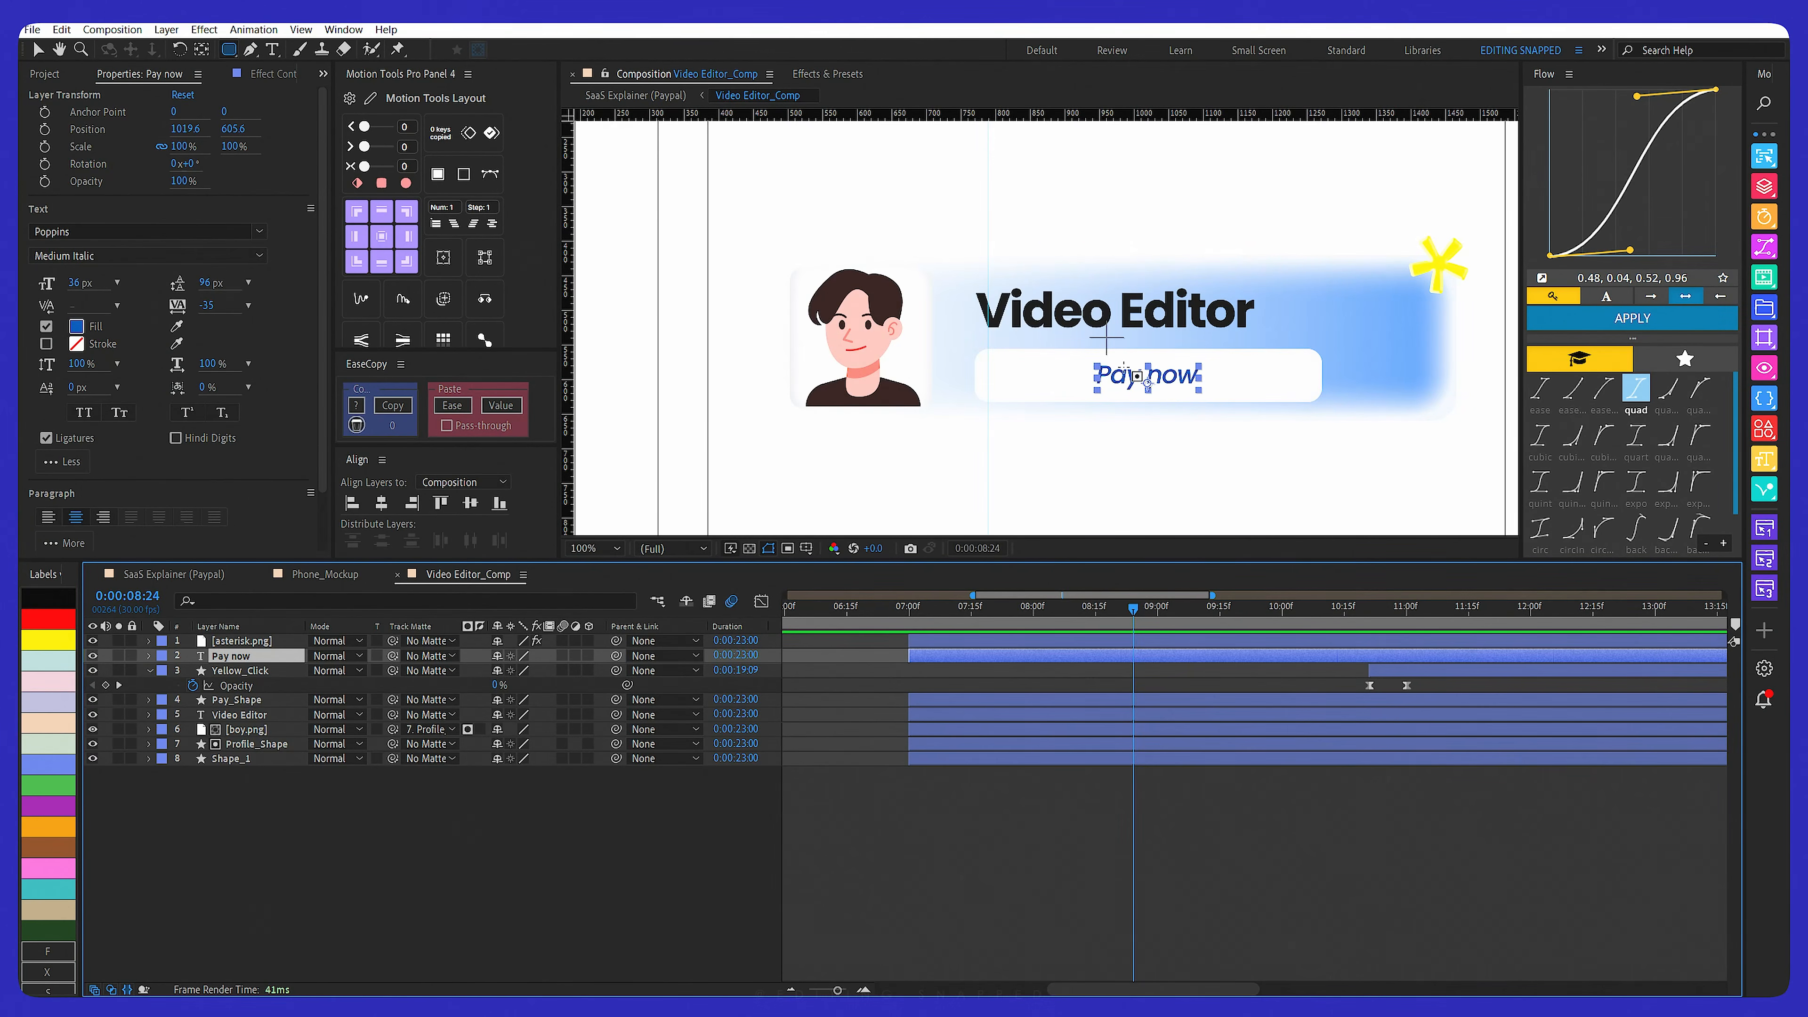
pyautogui.click(246, 641)
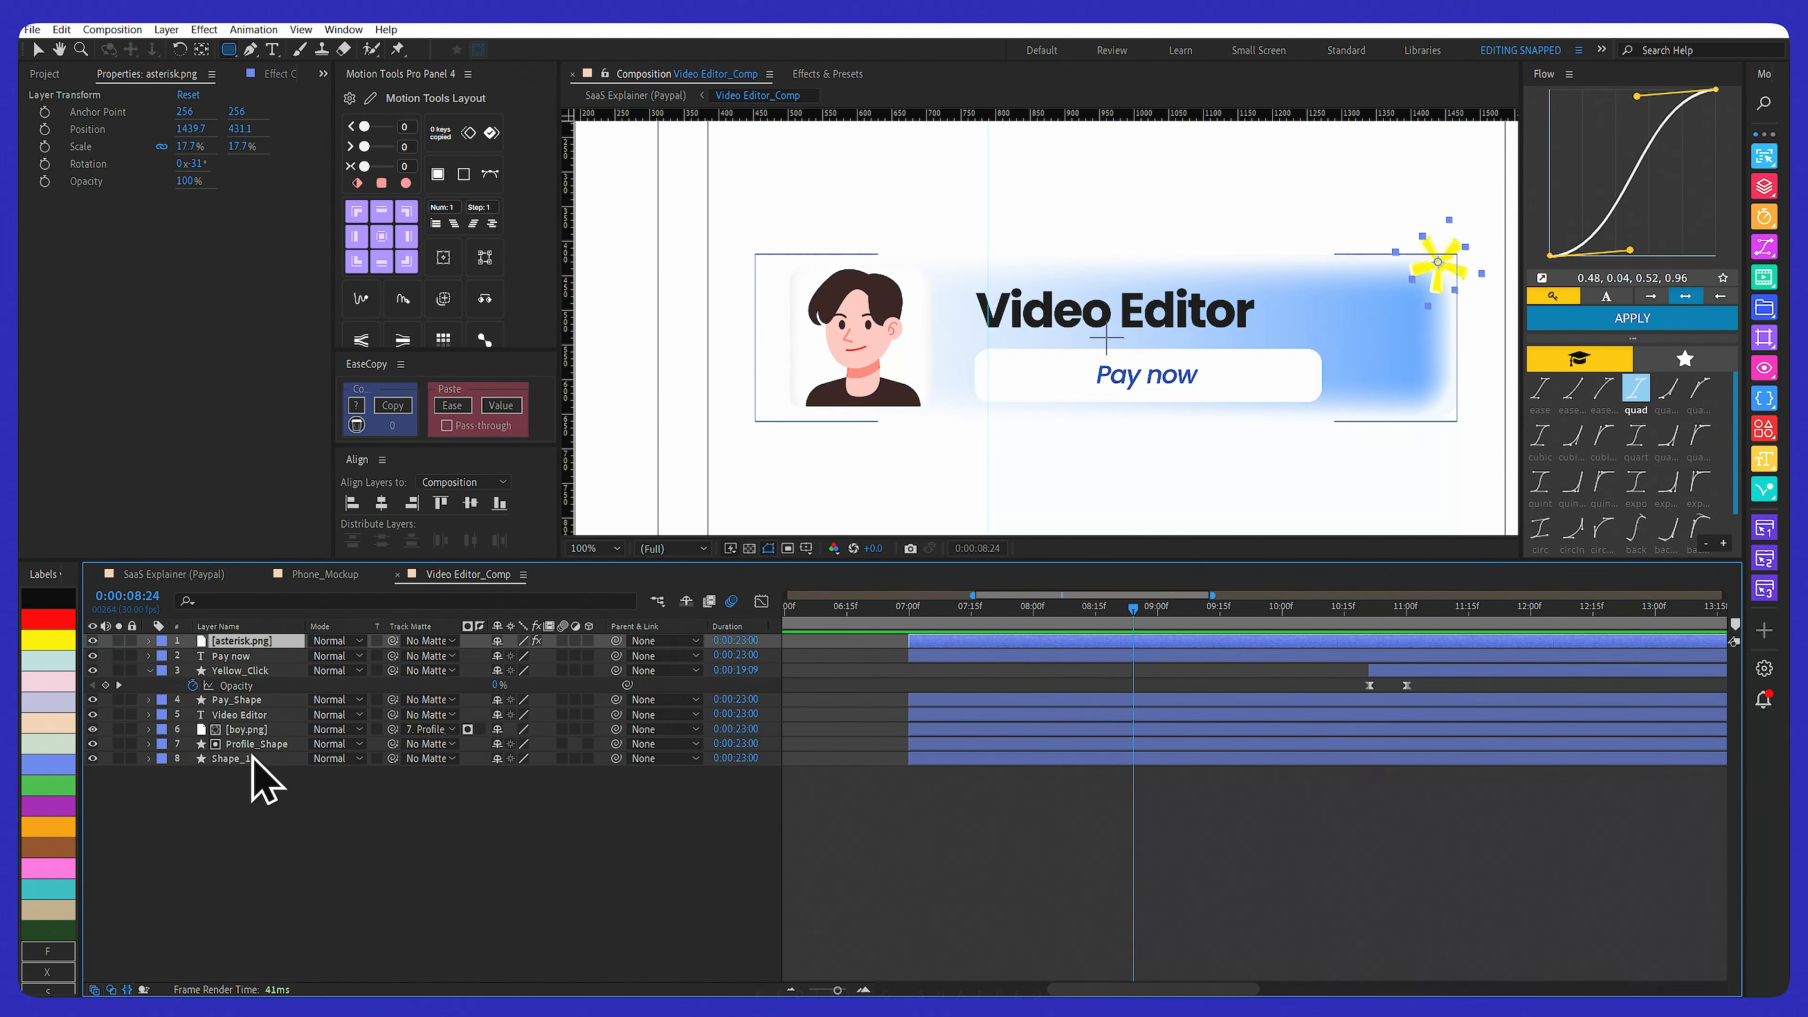
# Expand Shape_1's layer styles to examine its Inner Glow settings, and view the list of layer styles that can be added
pyautogui.click(232, 759)
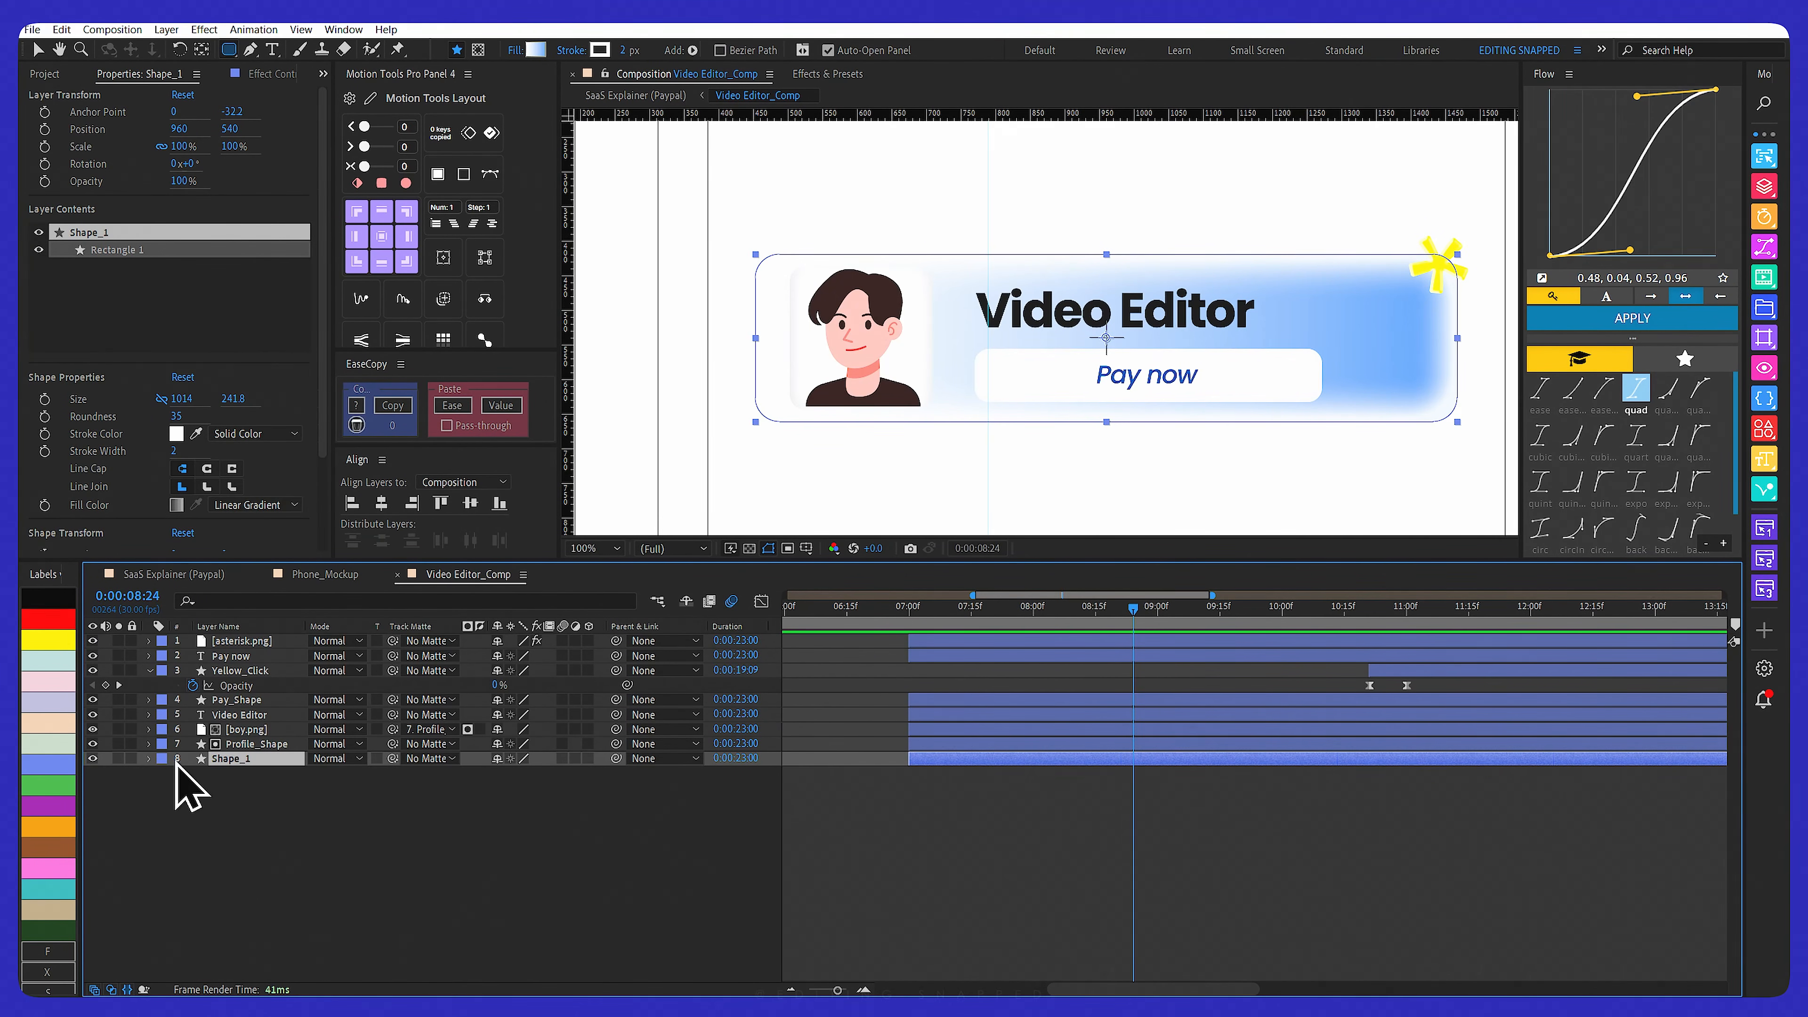
pyautogui.click(150, 758)
pyautogui.click(165, 775)
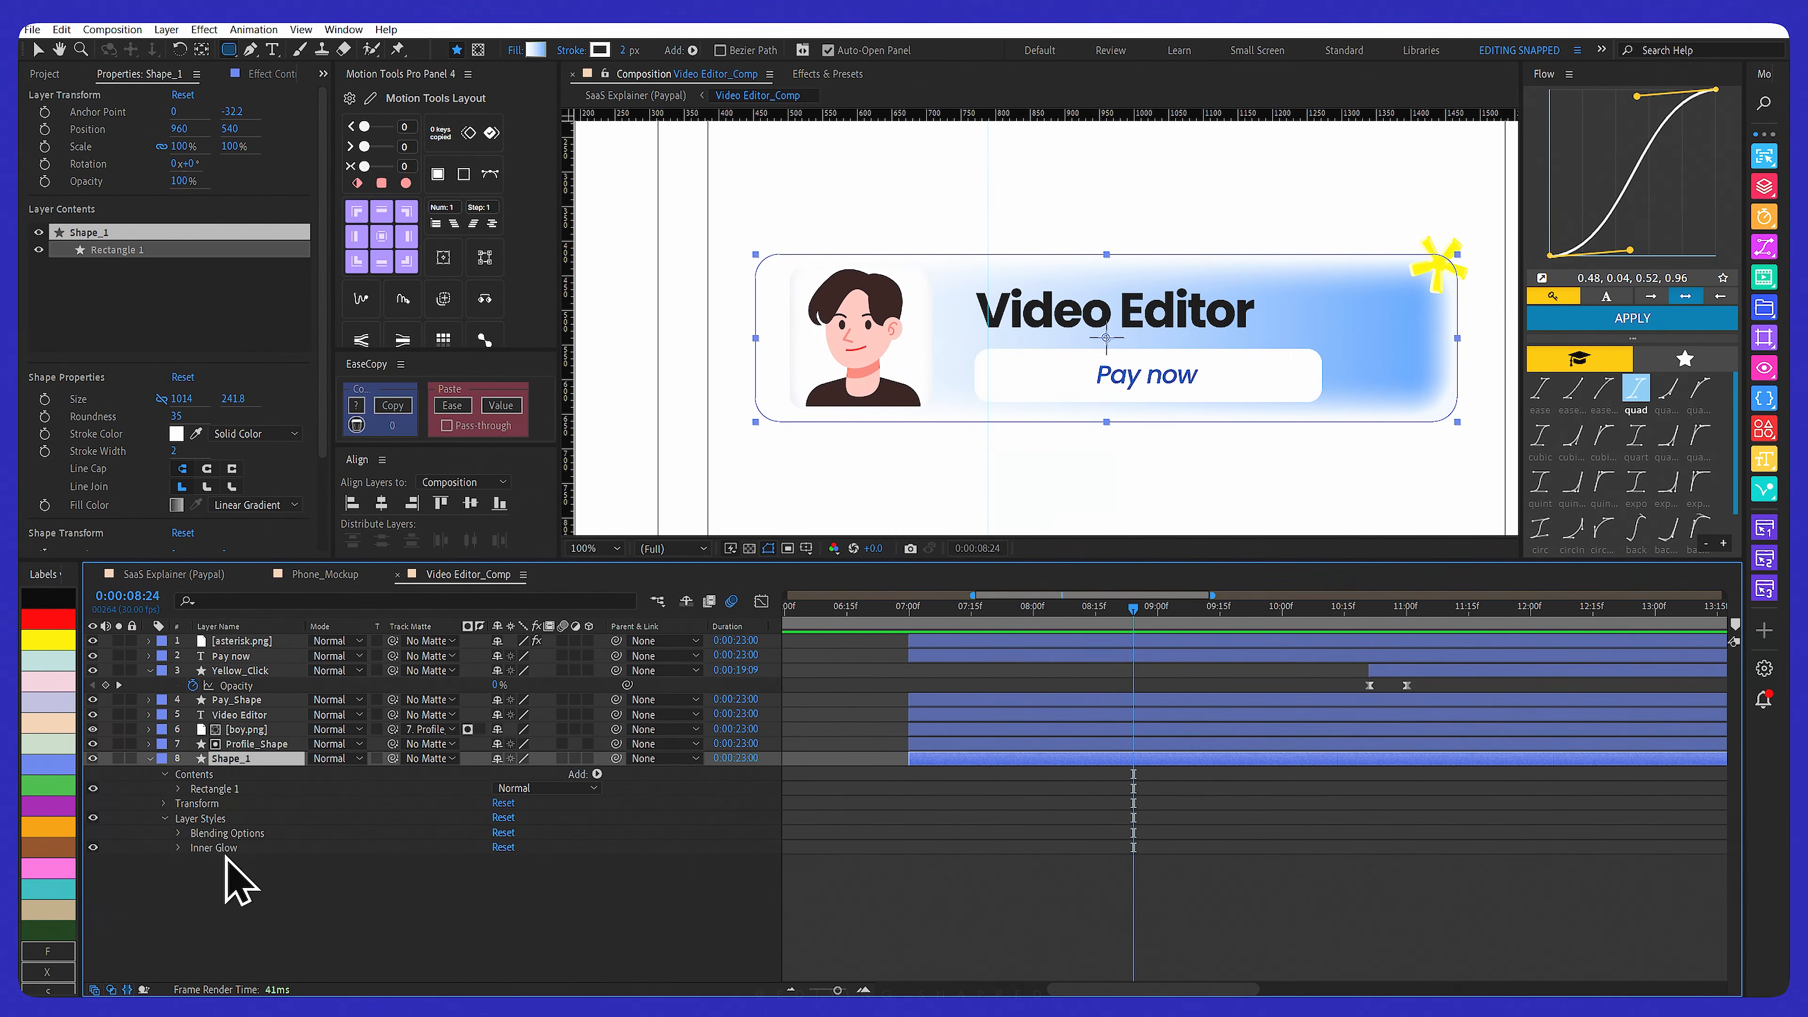
pyautogui.click(178, 848)
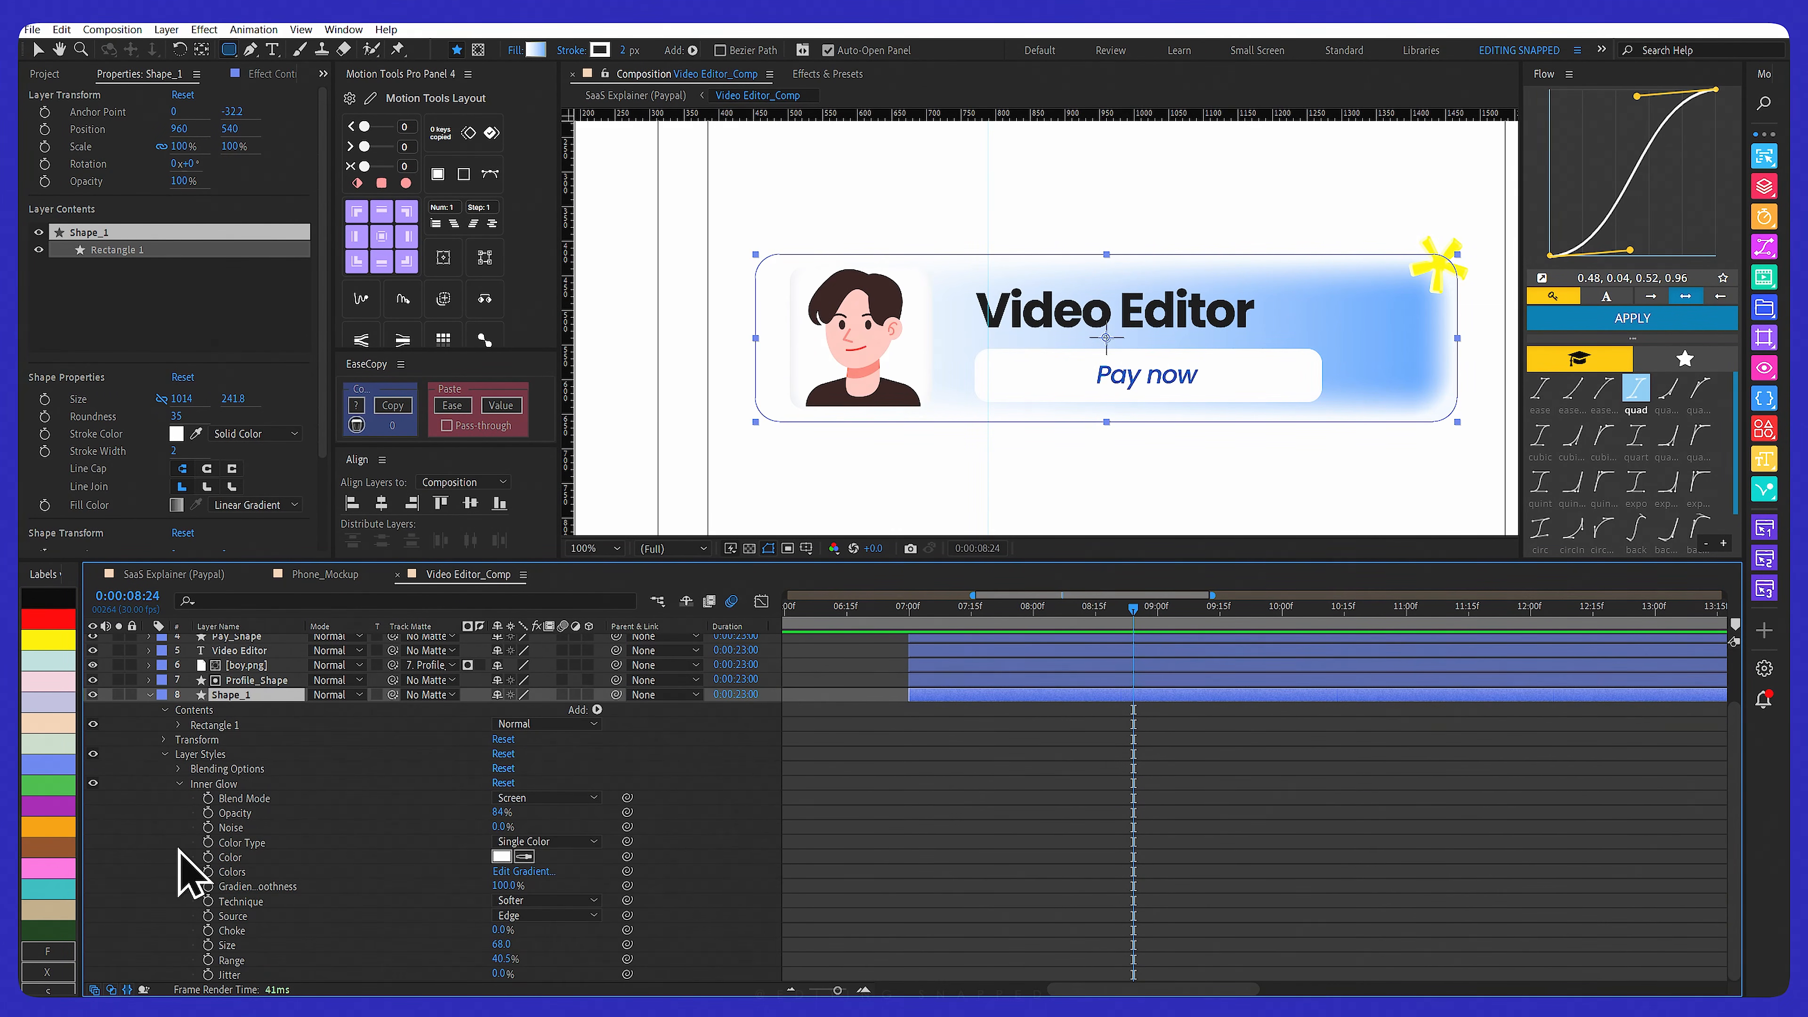
pyautogui.rightClick(236, 701)
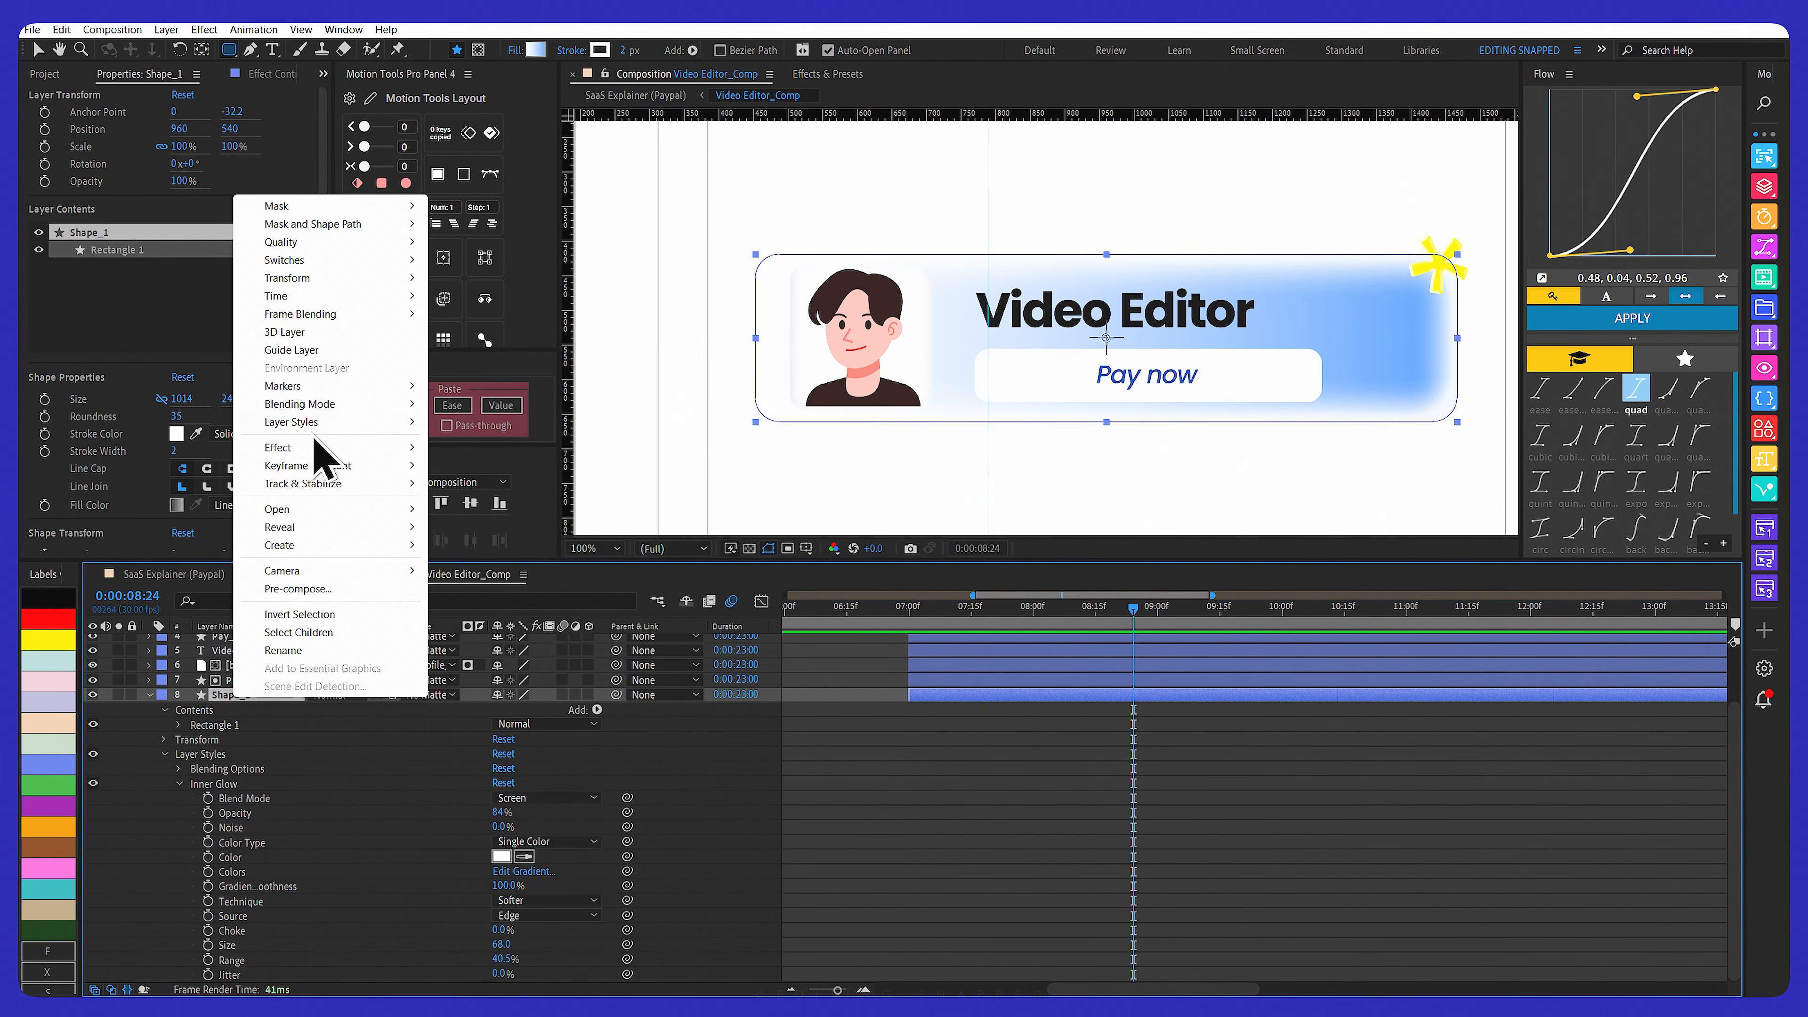
pyautogui.moveTo(313, 426)
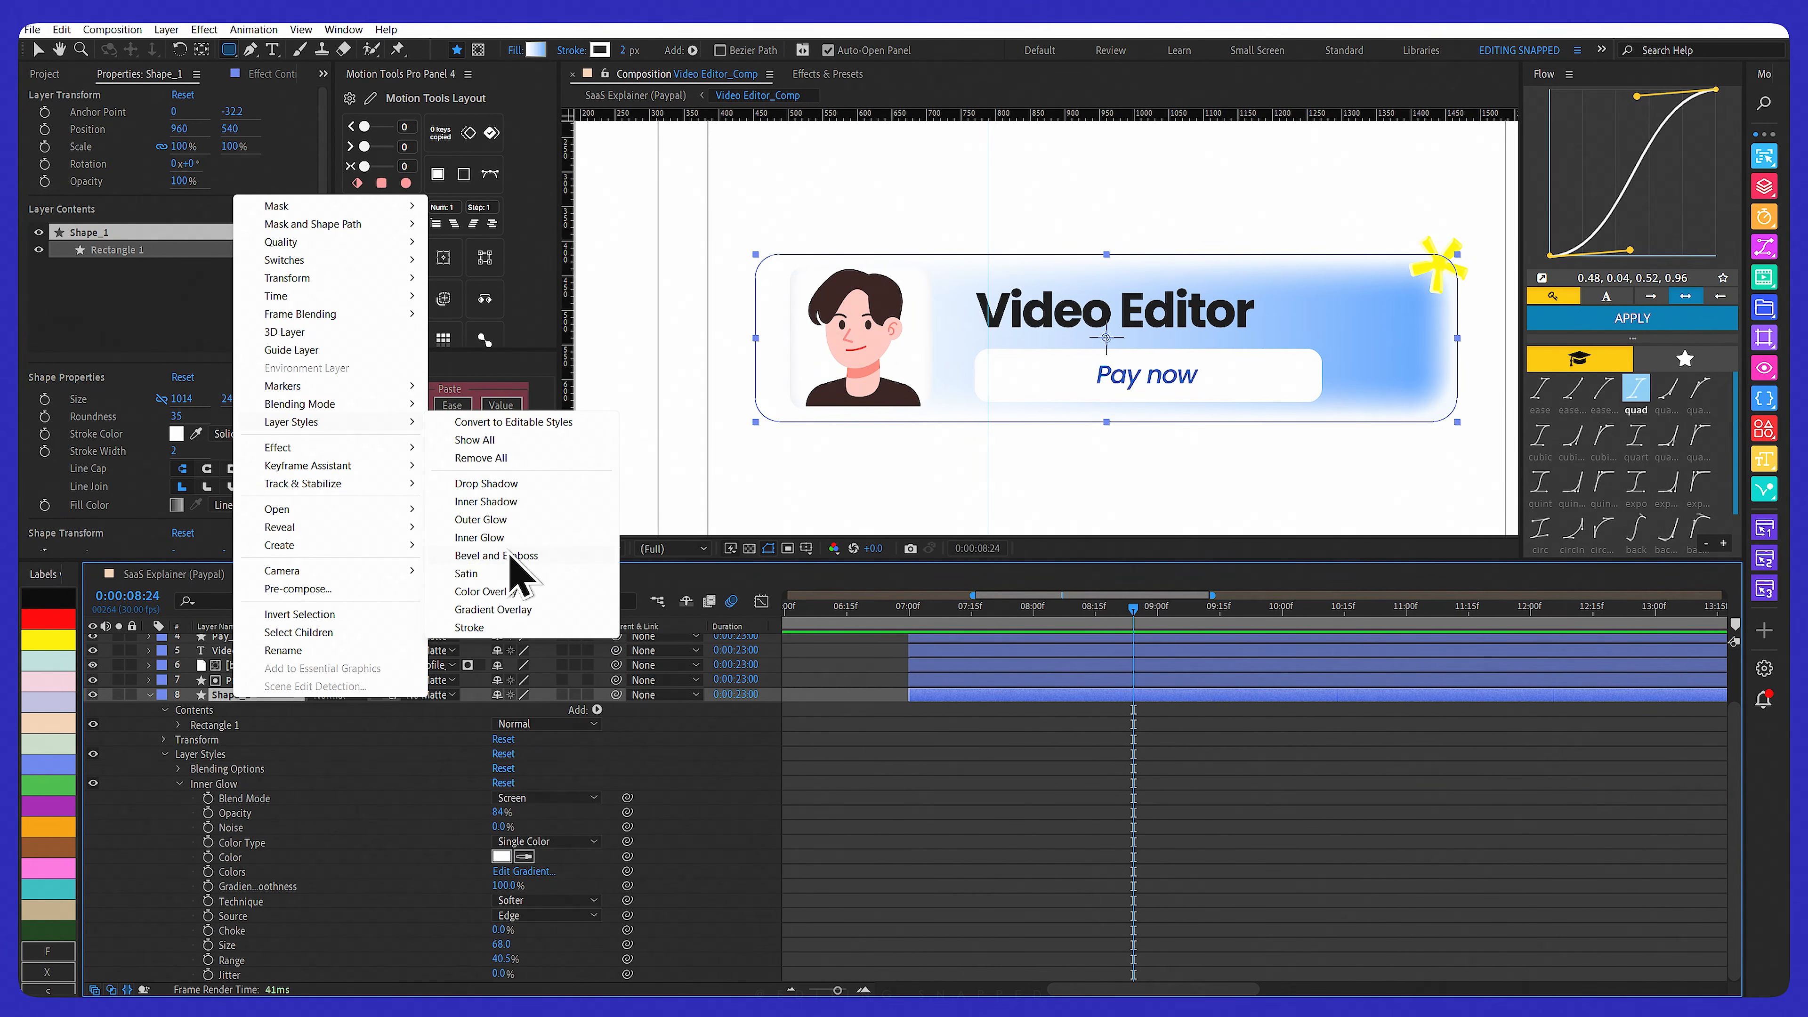
pyautogui.click(390, 710)
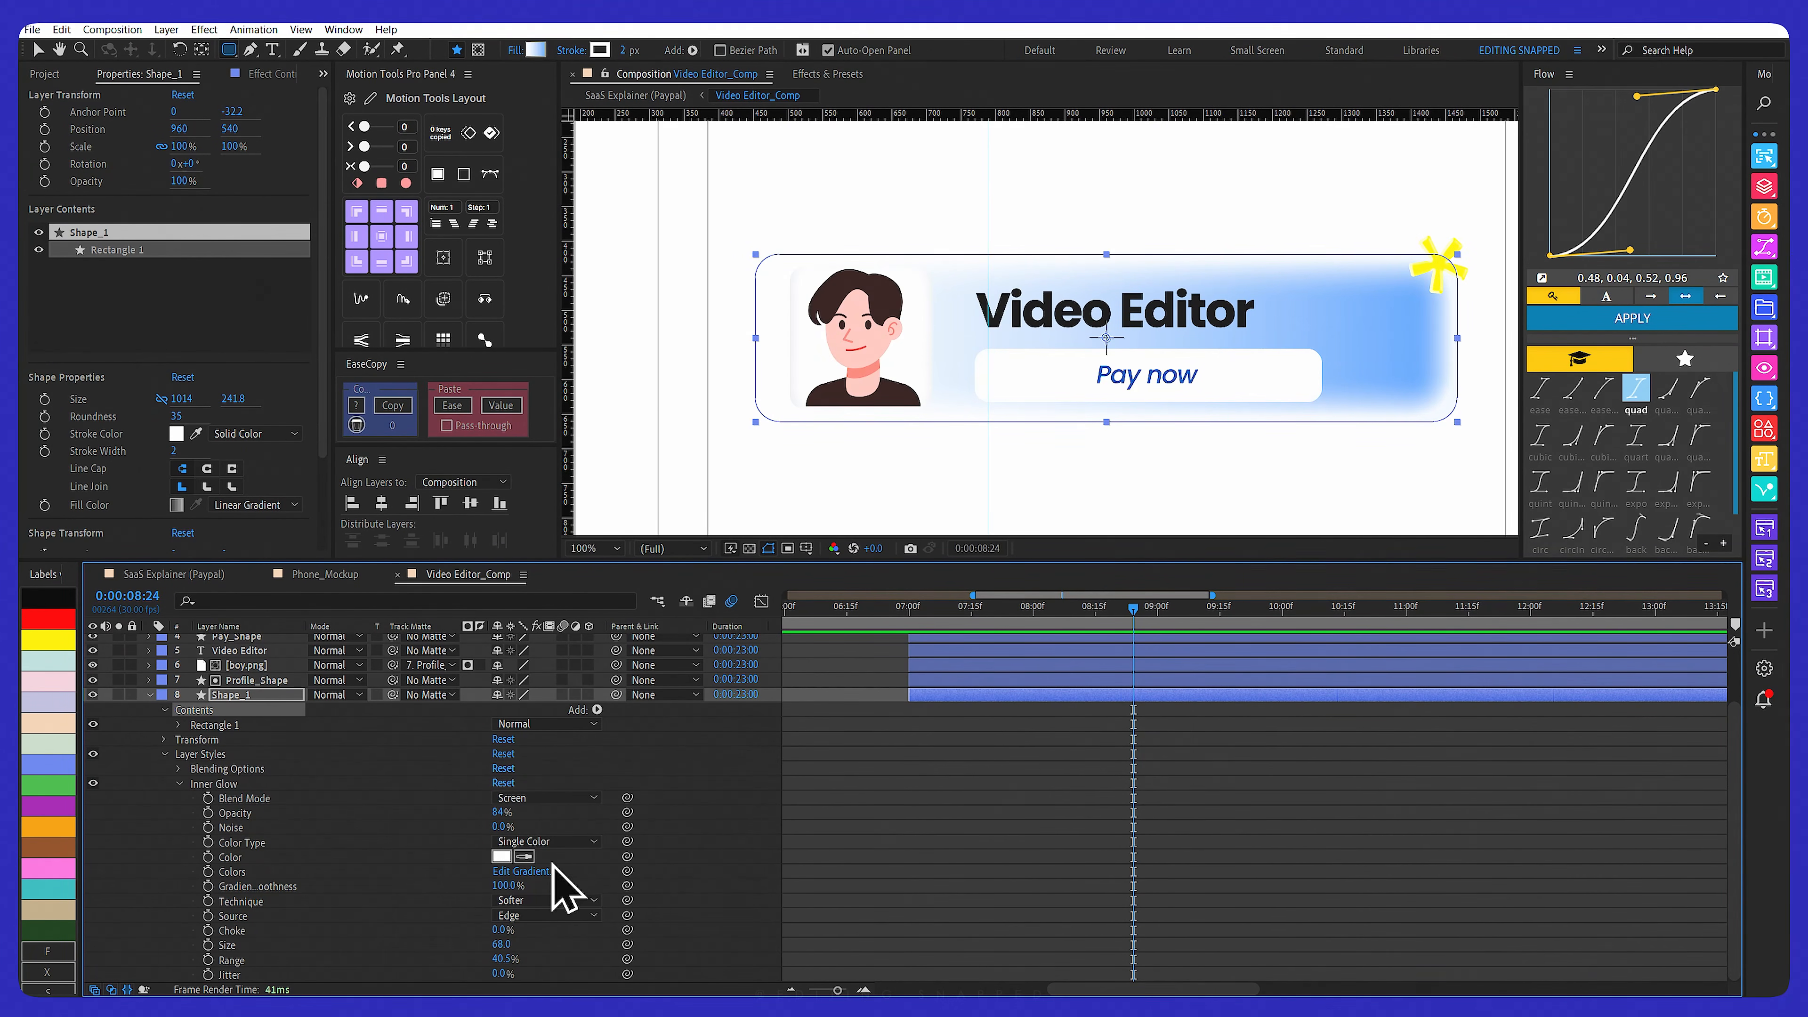
# Check the color of Shape_1's Inner Glow without changing it, and collapse the layer's properties
pyautogui.click(501, 856)
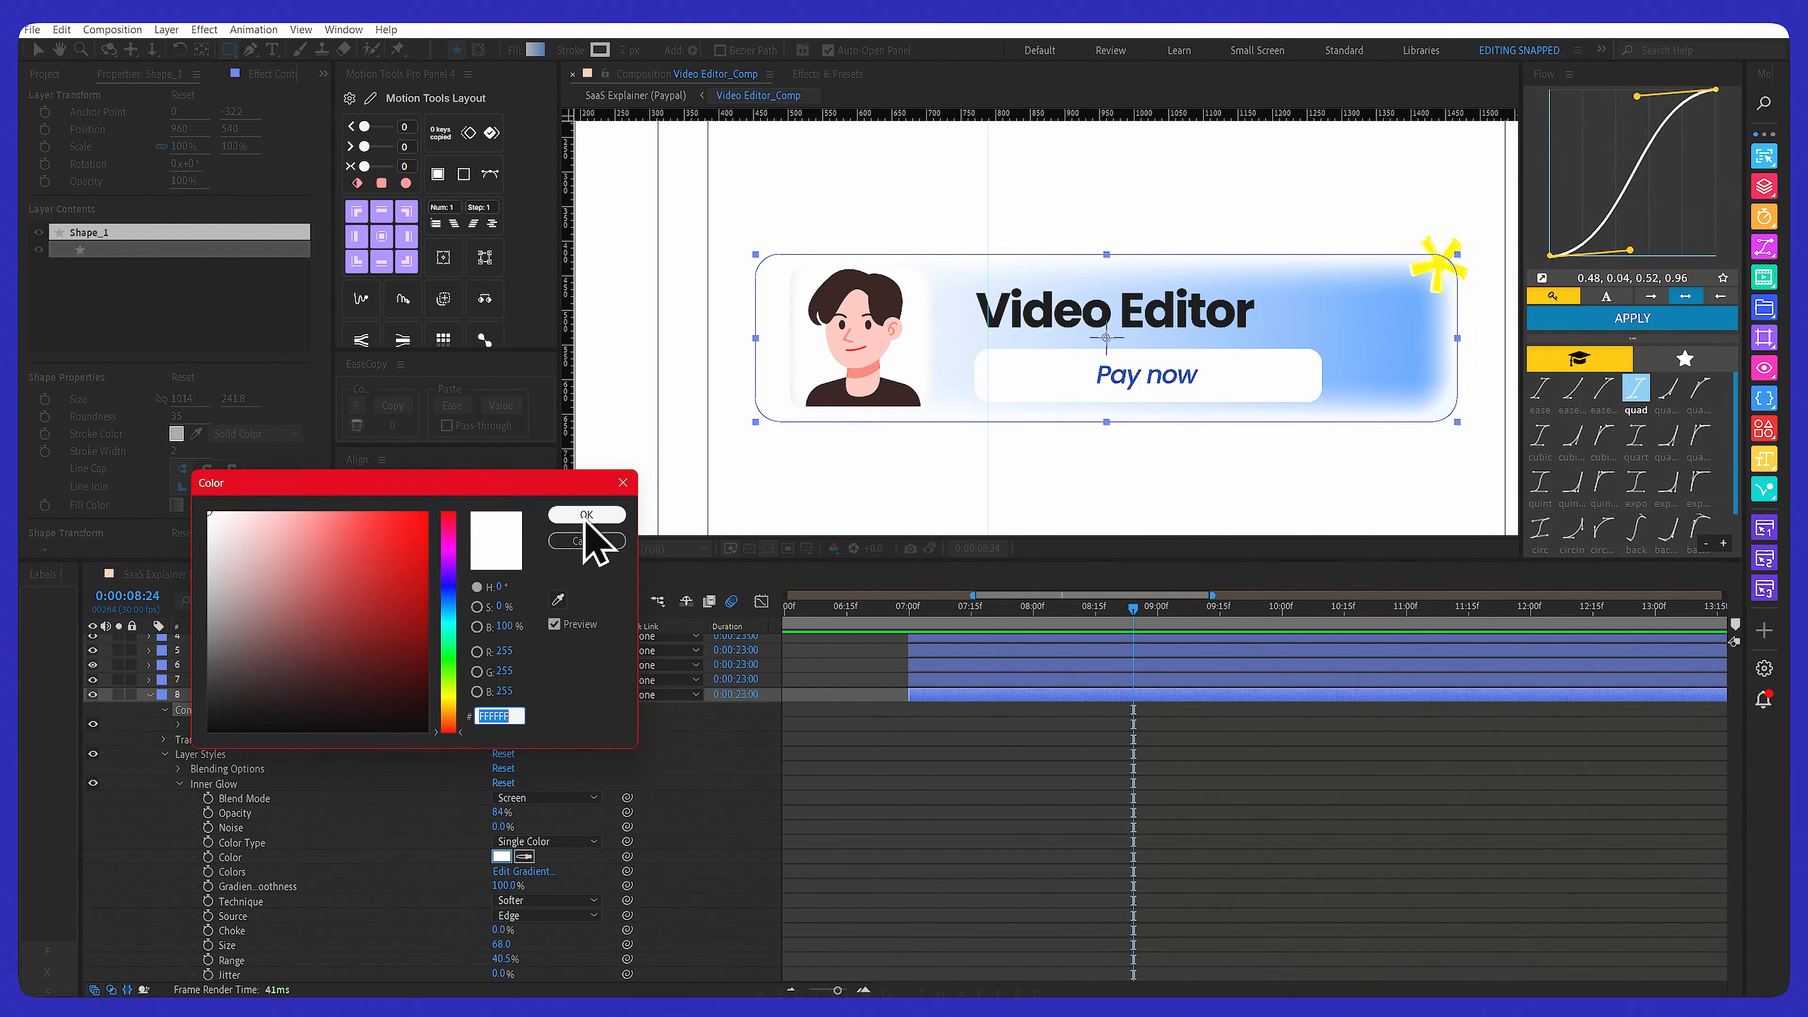
pyautogui.click(597, 541)
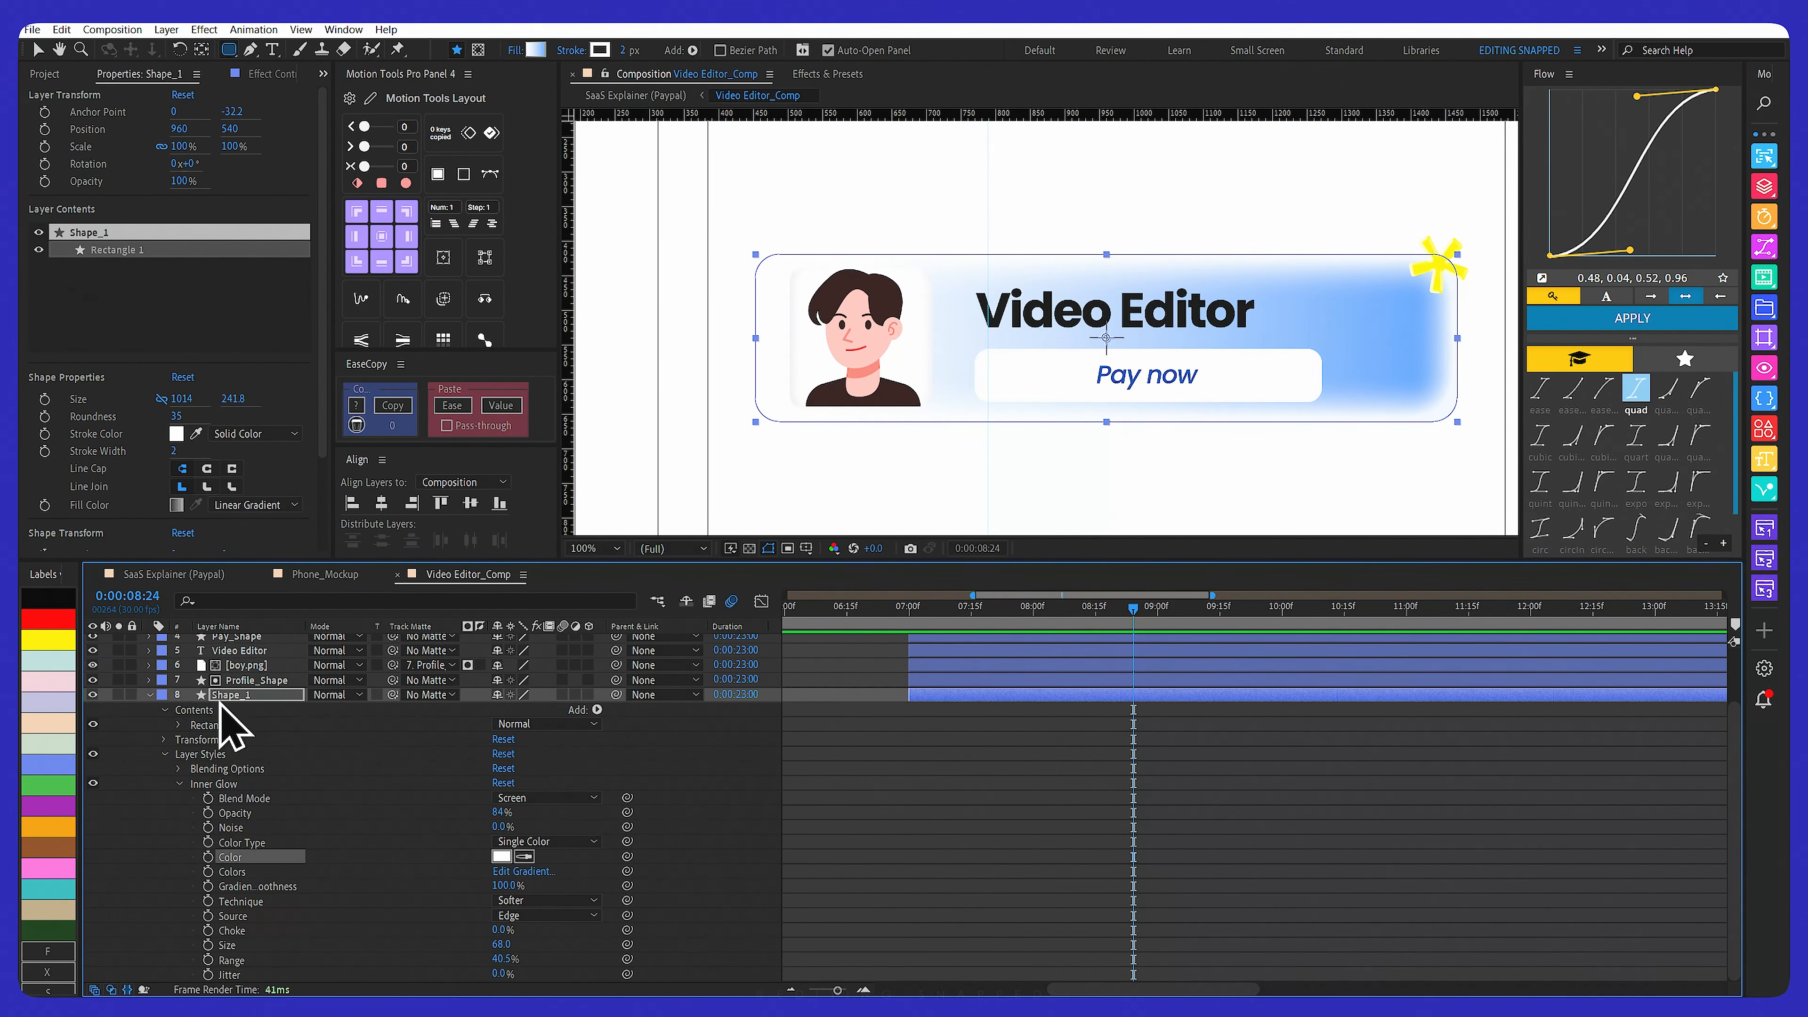
pyautogui.click(232, 695)
pyautogui.press('u')
# Examine the Inner Glow settings in Profile_Shape's layer styles, and collapse the layer
pyautogui.click(255, 745)
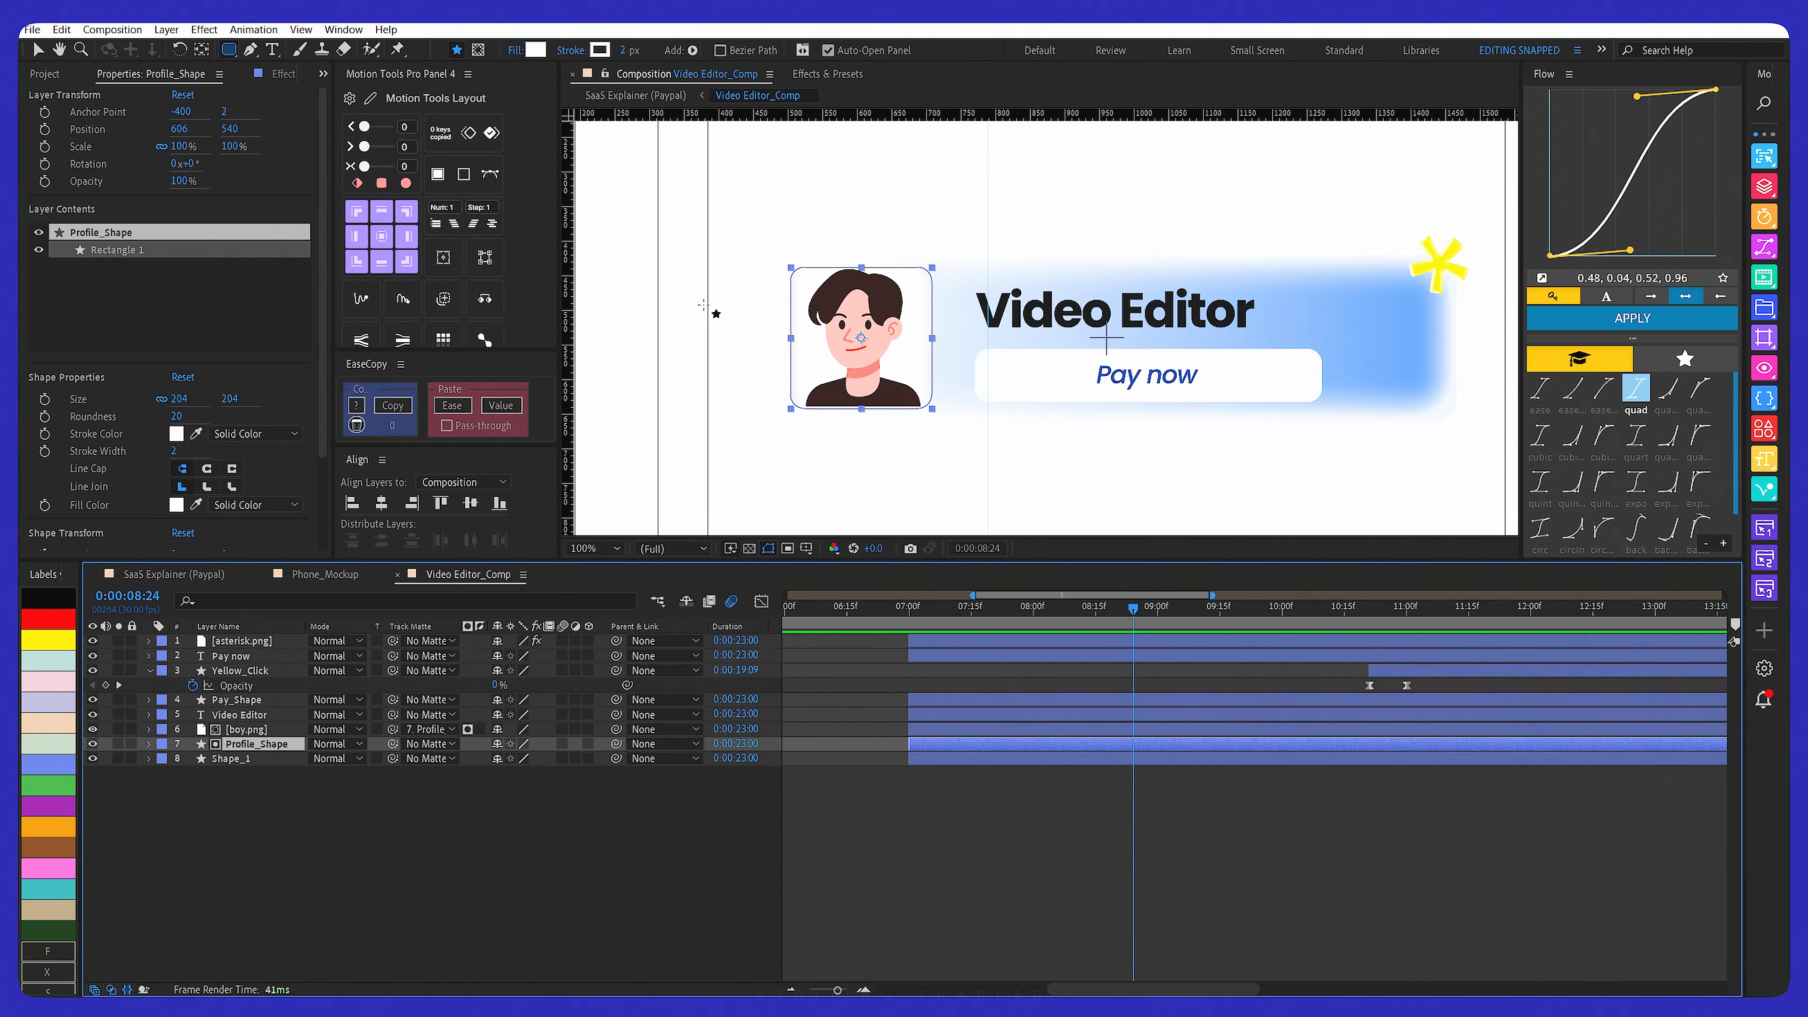
pyautogui.click(149, 744)
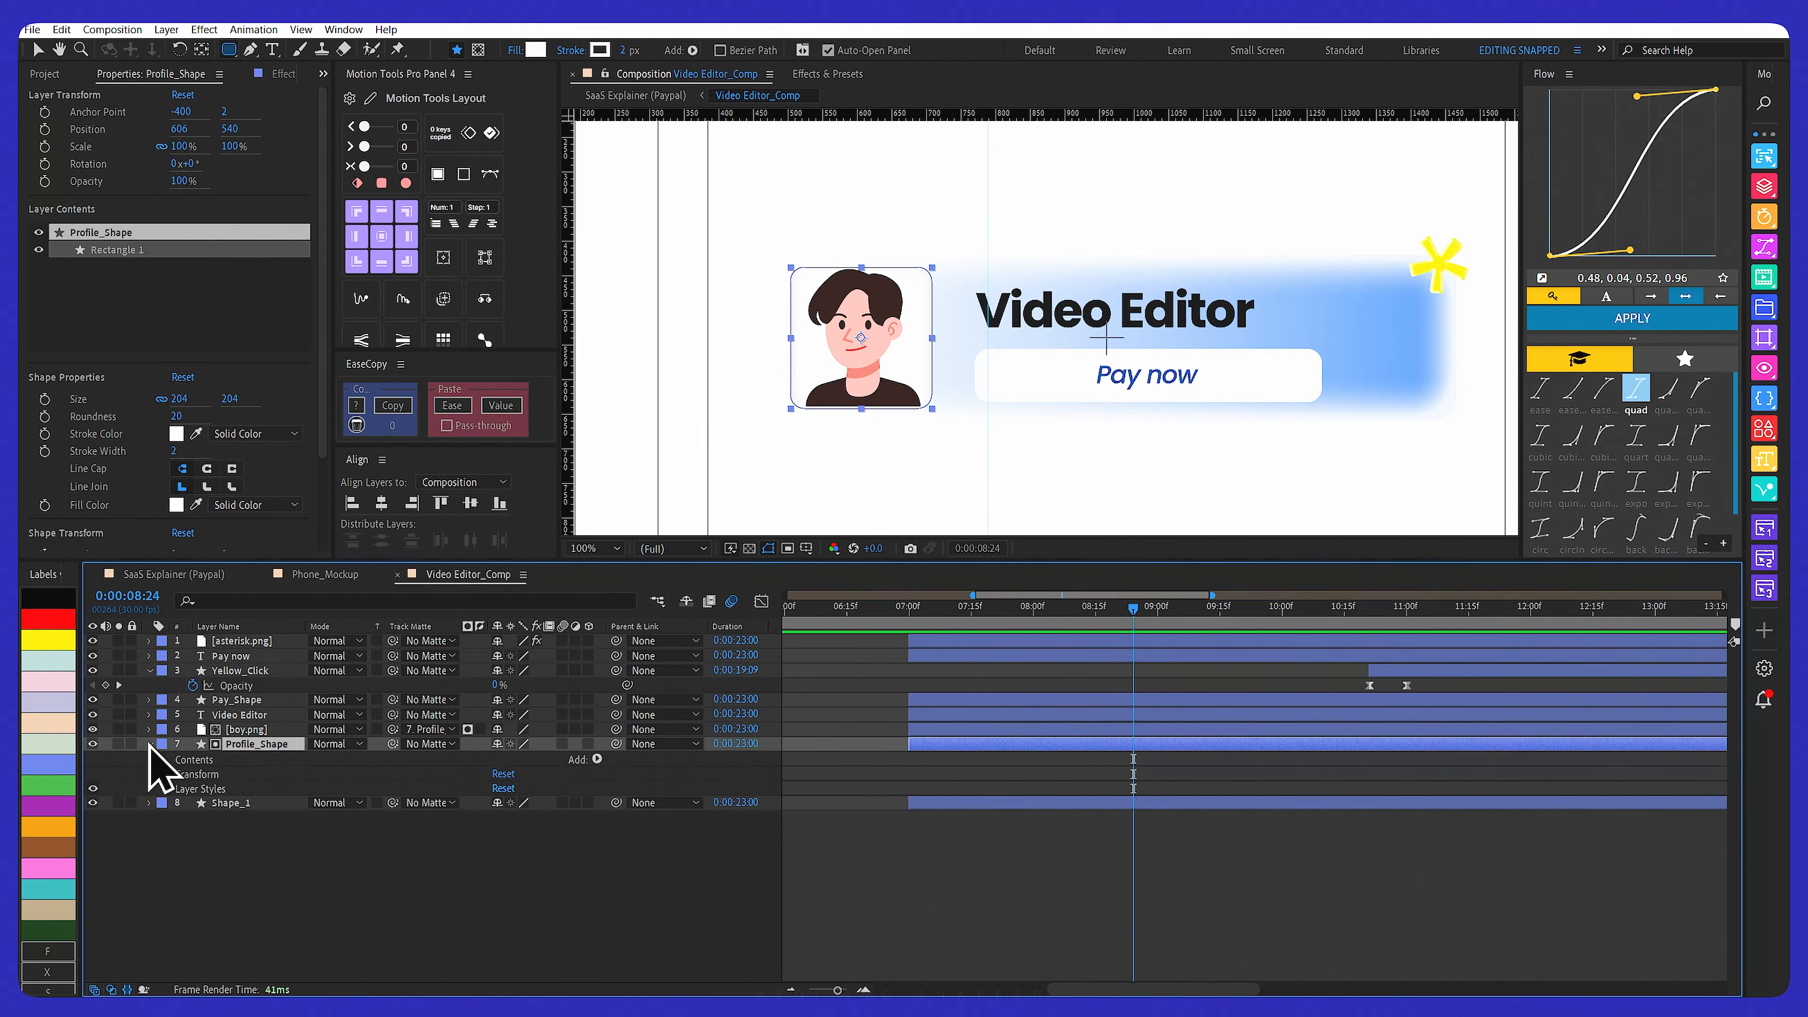
pyautogui.click(165, 788)
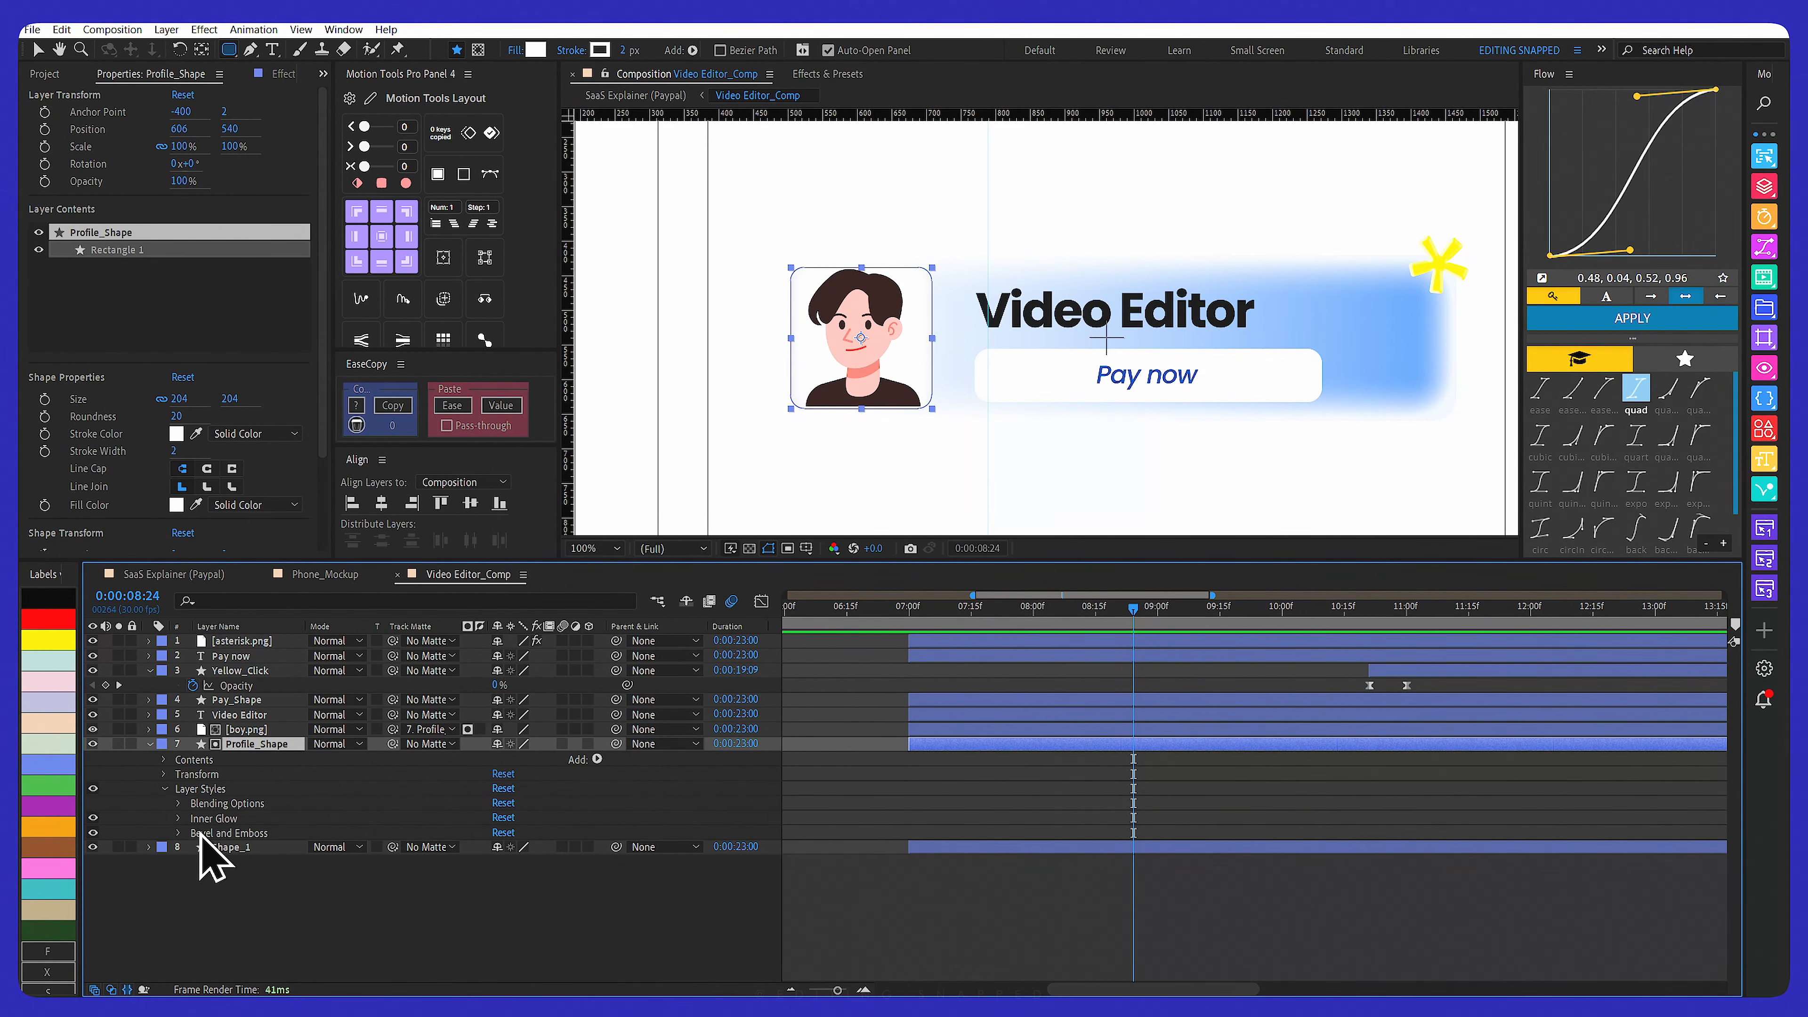
pyautogui.click(180, 818)
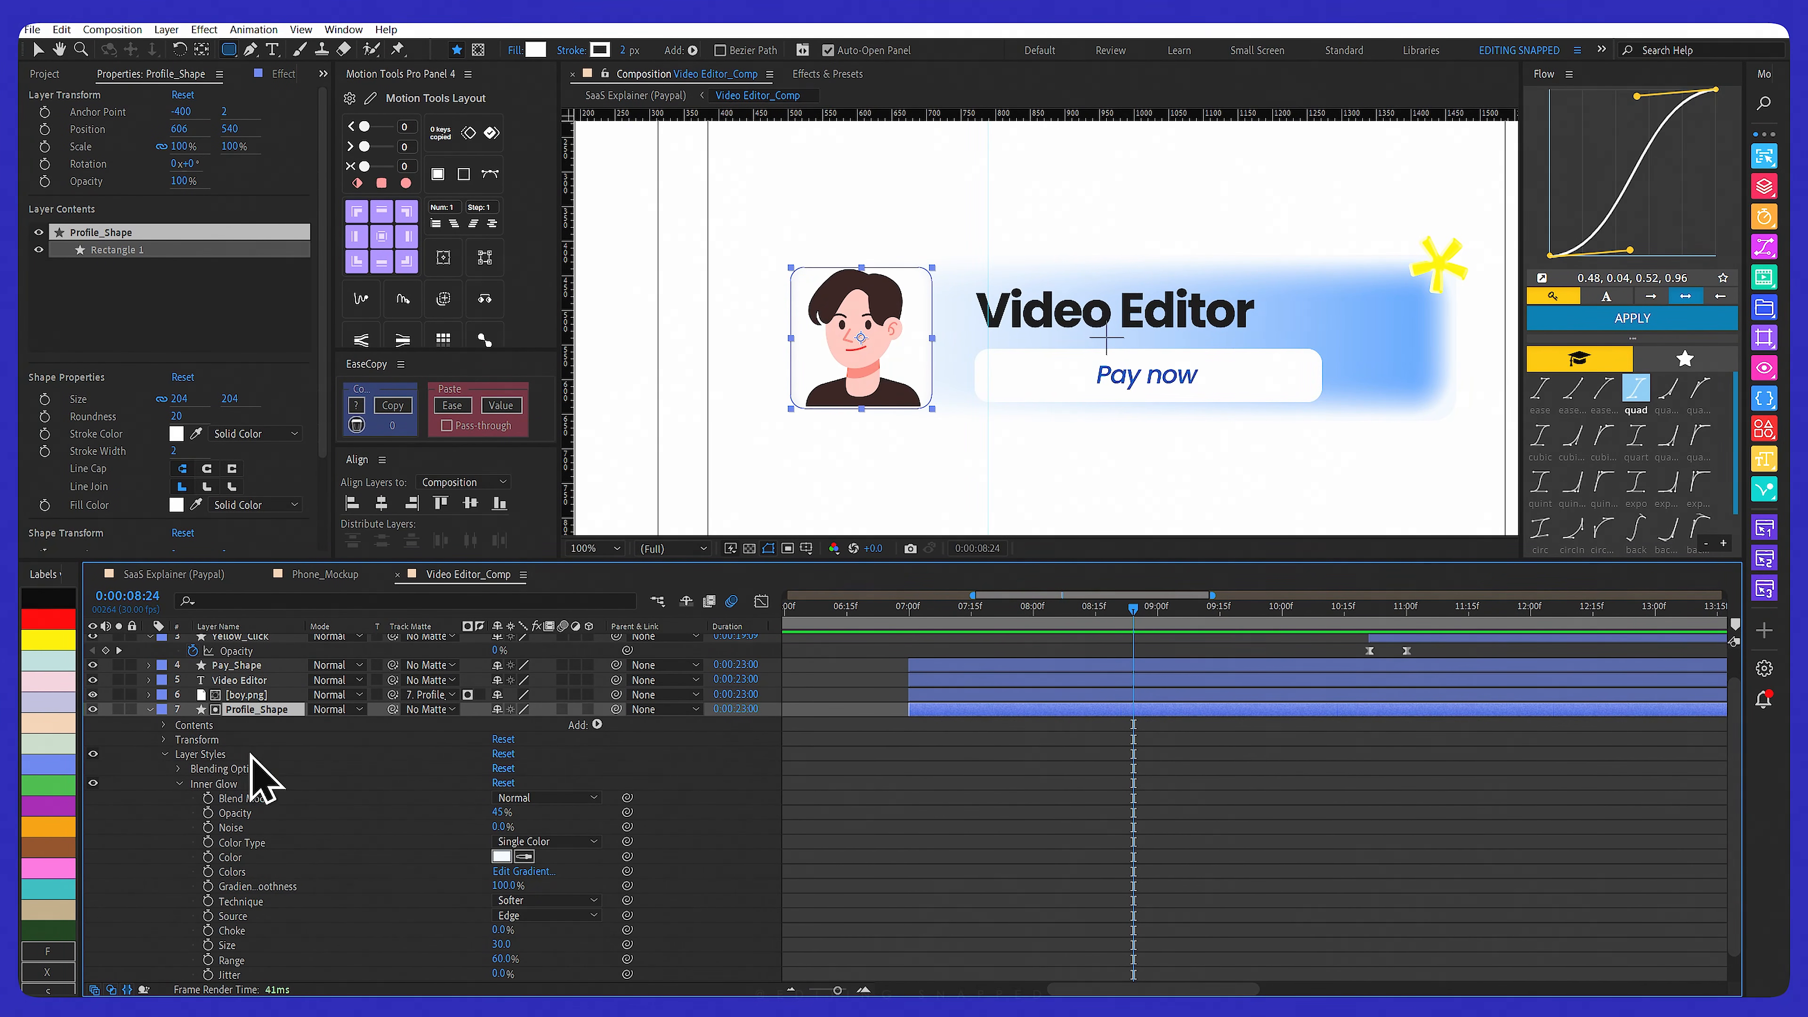
pyautogui.click(149, 710)
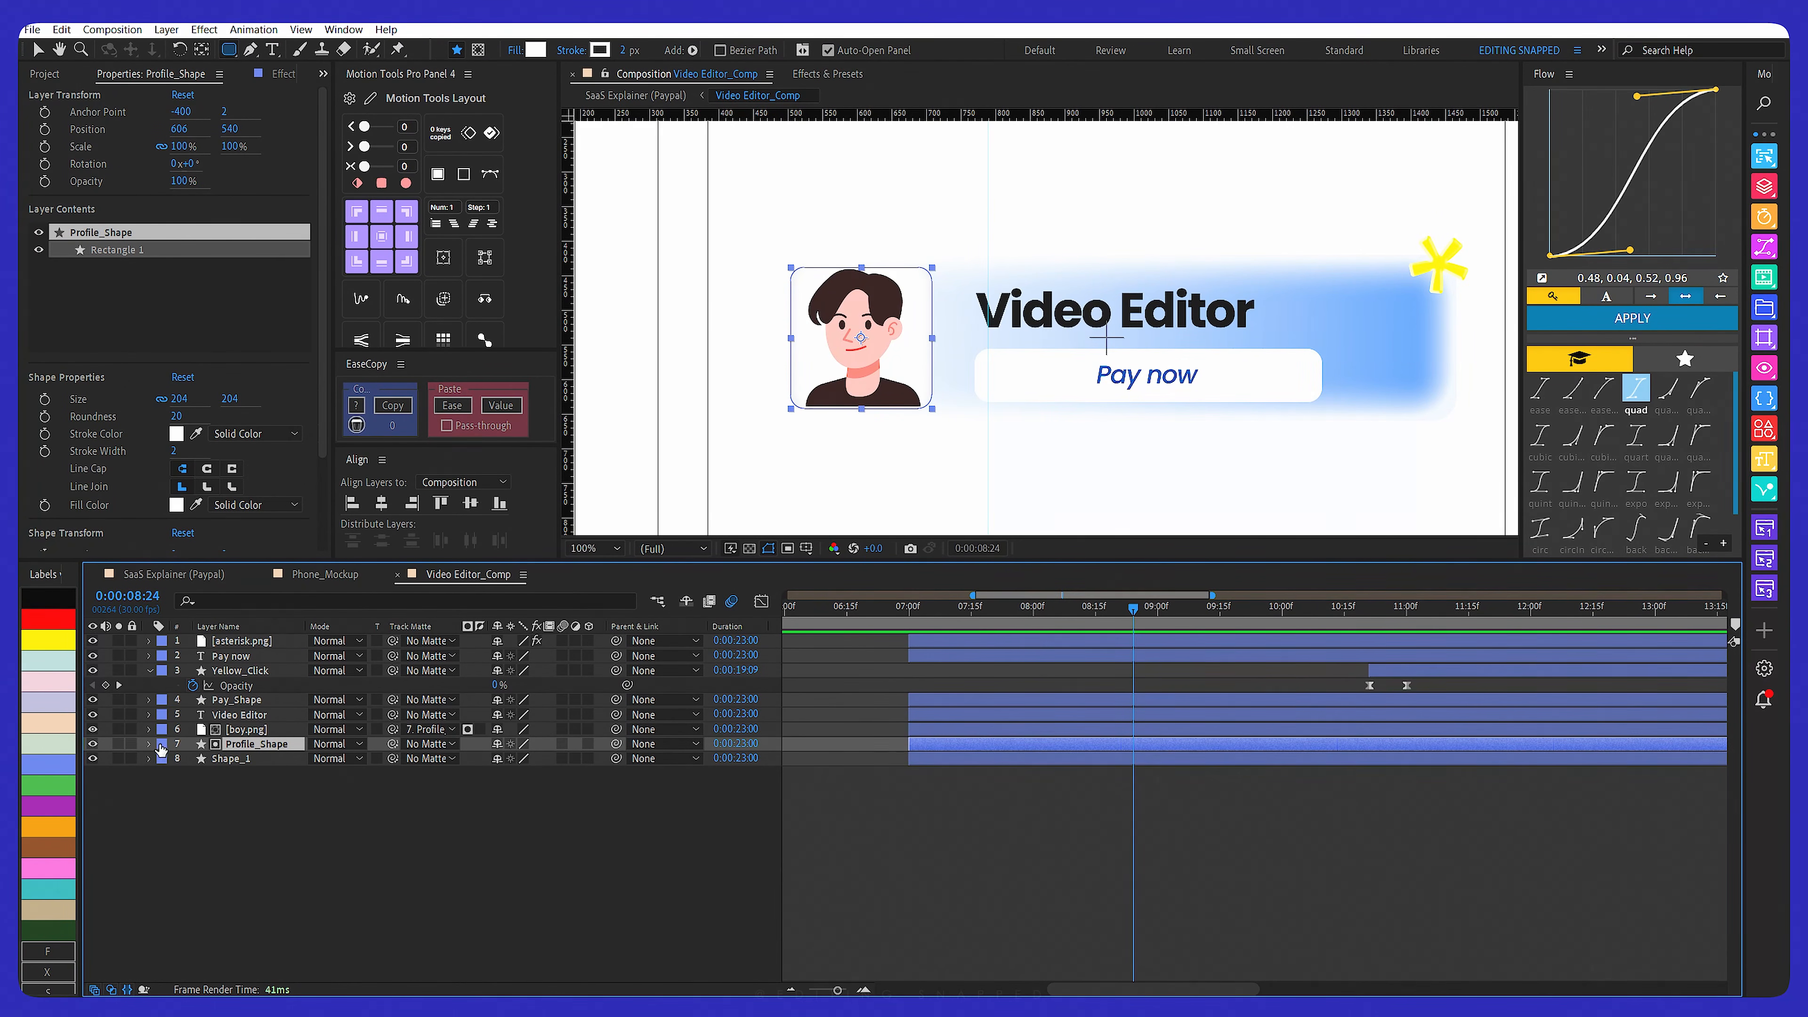
# Examine the Bevel and Emboss settings in Profile_Shape's layer styles, and collapse the layer's properties
pyautogui.click(149, 744)
pyautogui.click(178, 770)
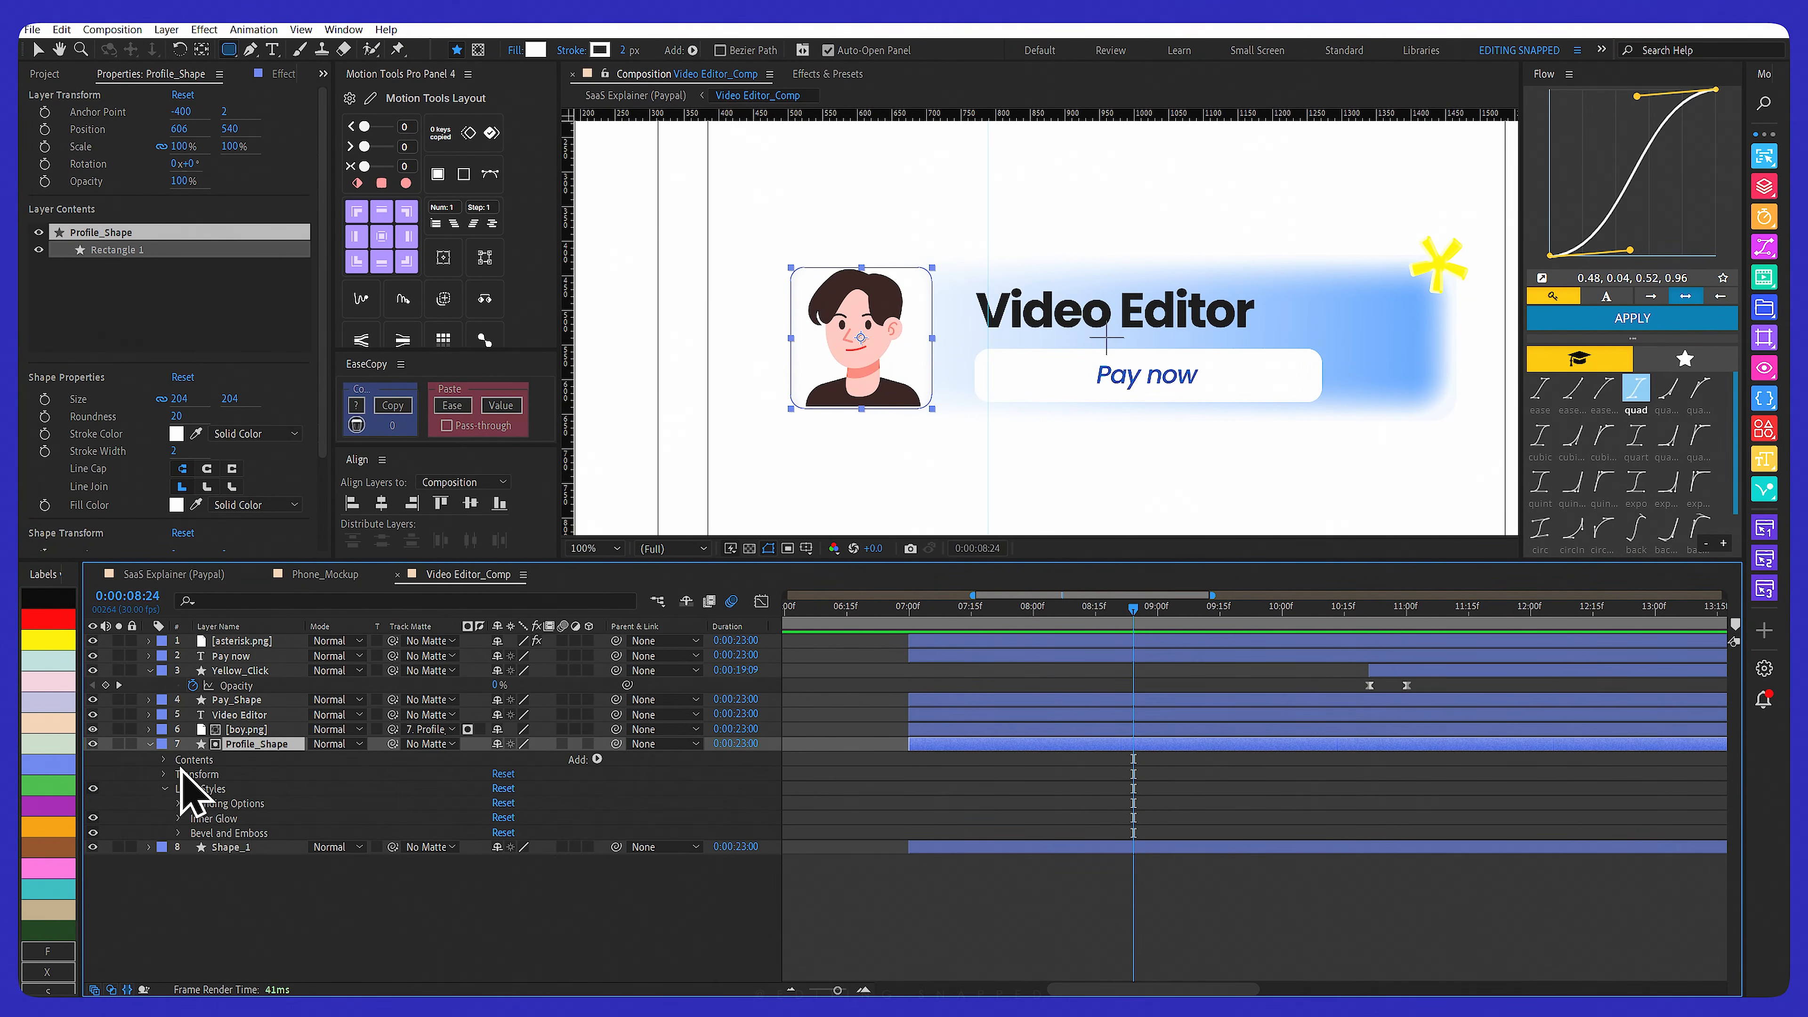
pyautogui.click(178, 834)
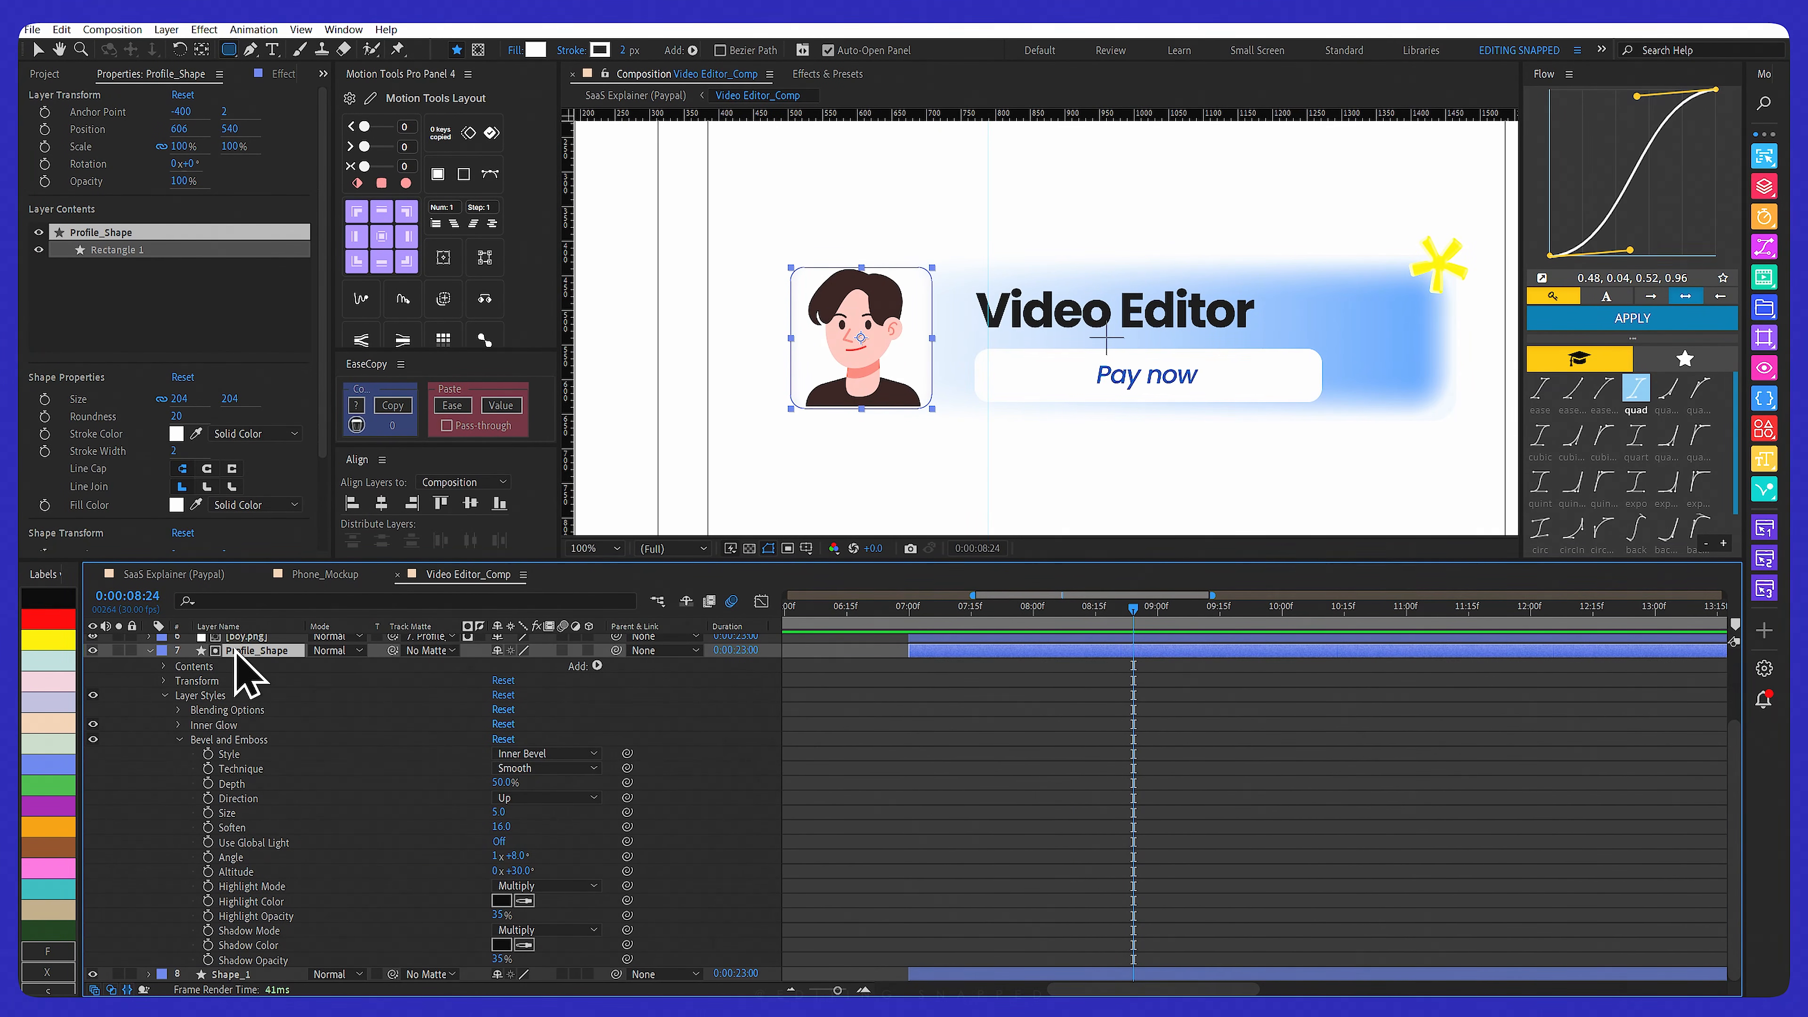
pyautogui.press('u')
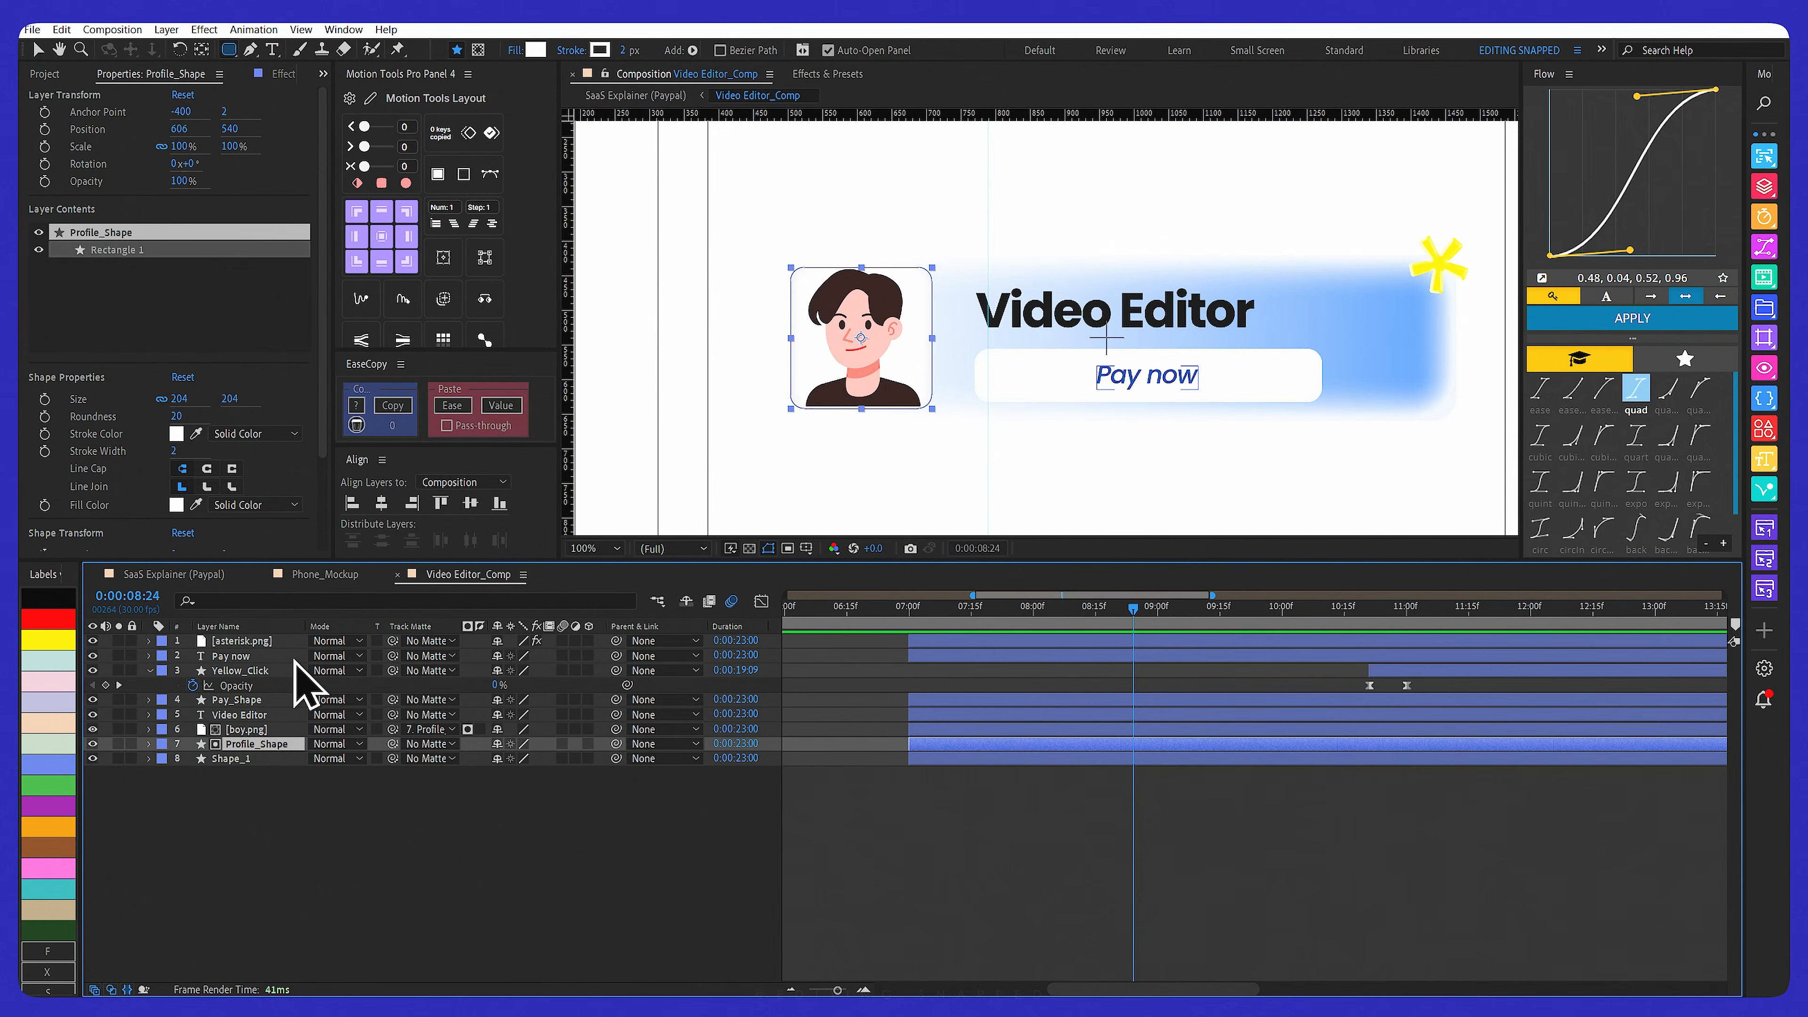
# Select boy.png, review the Video Editor text's Range Selector Offset keyframes, and scrub its animation to 0:00:07:16
pyautogui.click(247, 730)
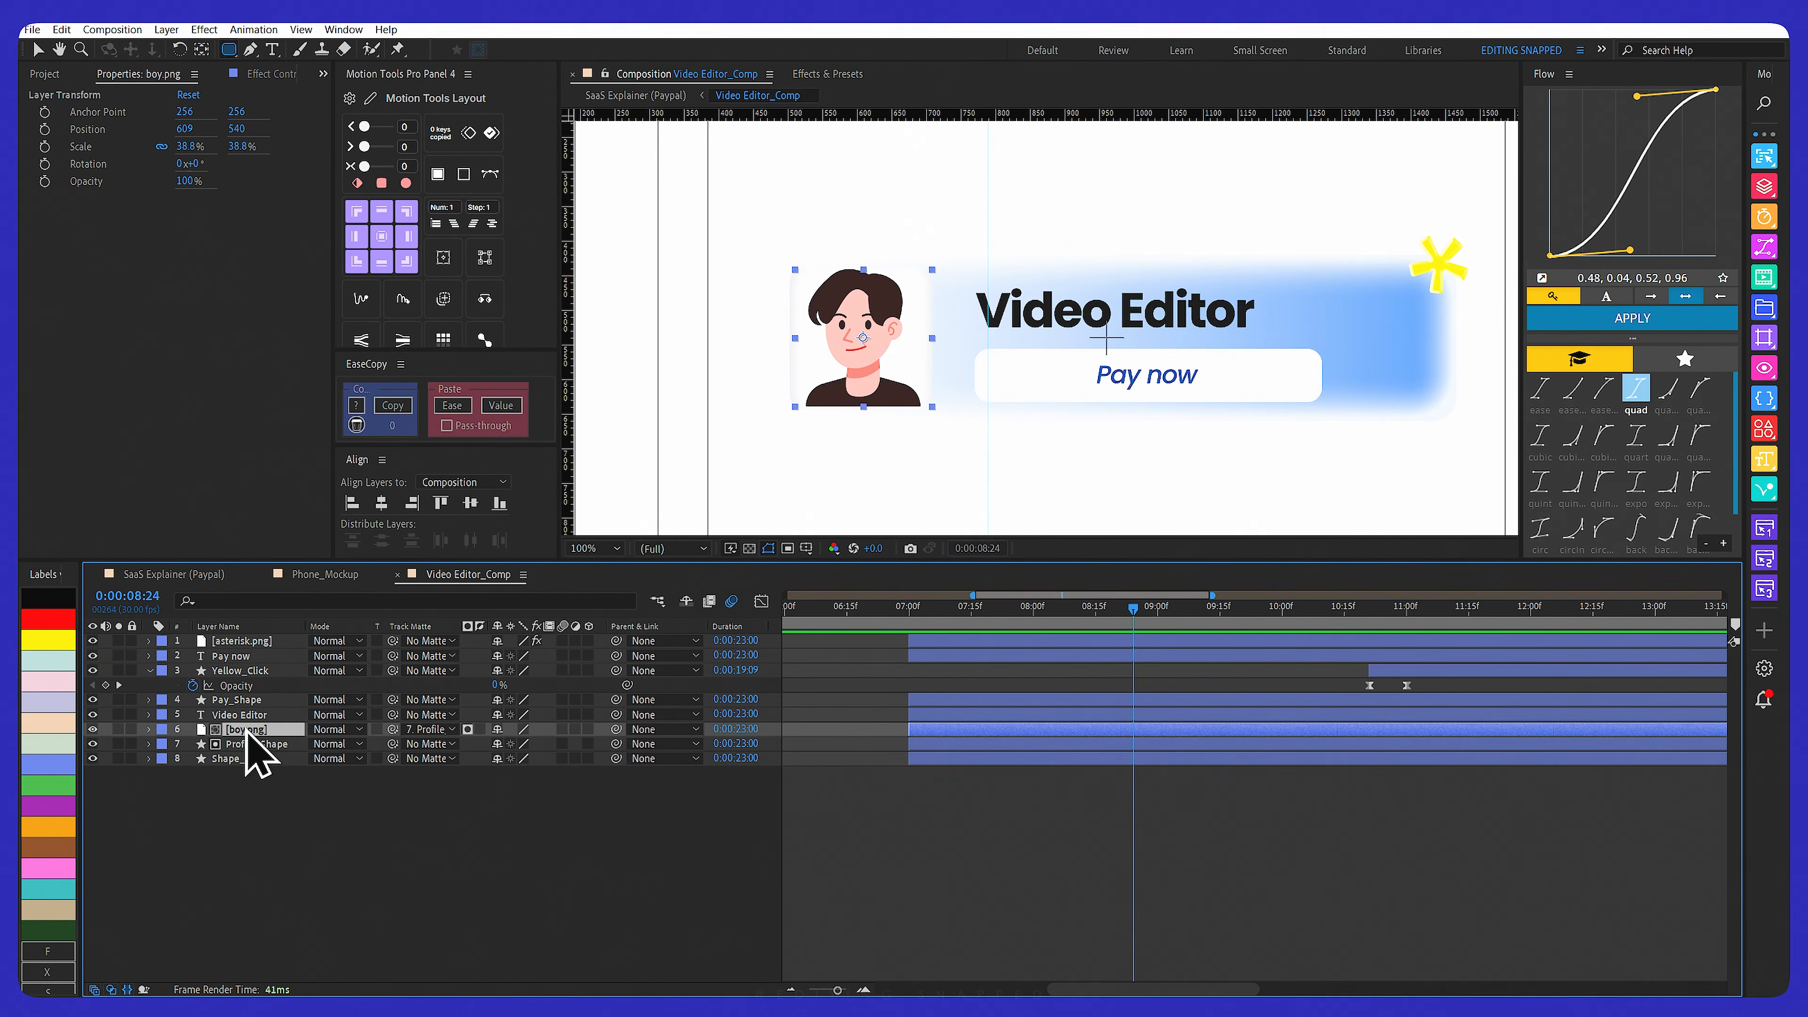
pyautogui.click(213, 715)
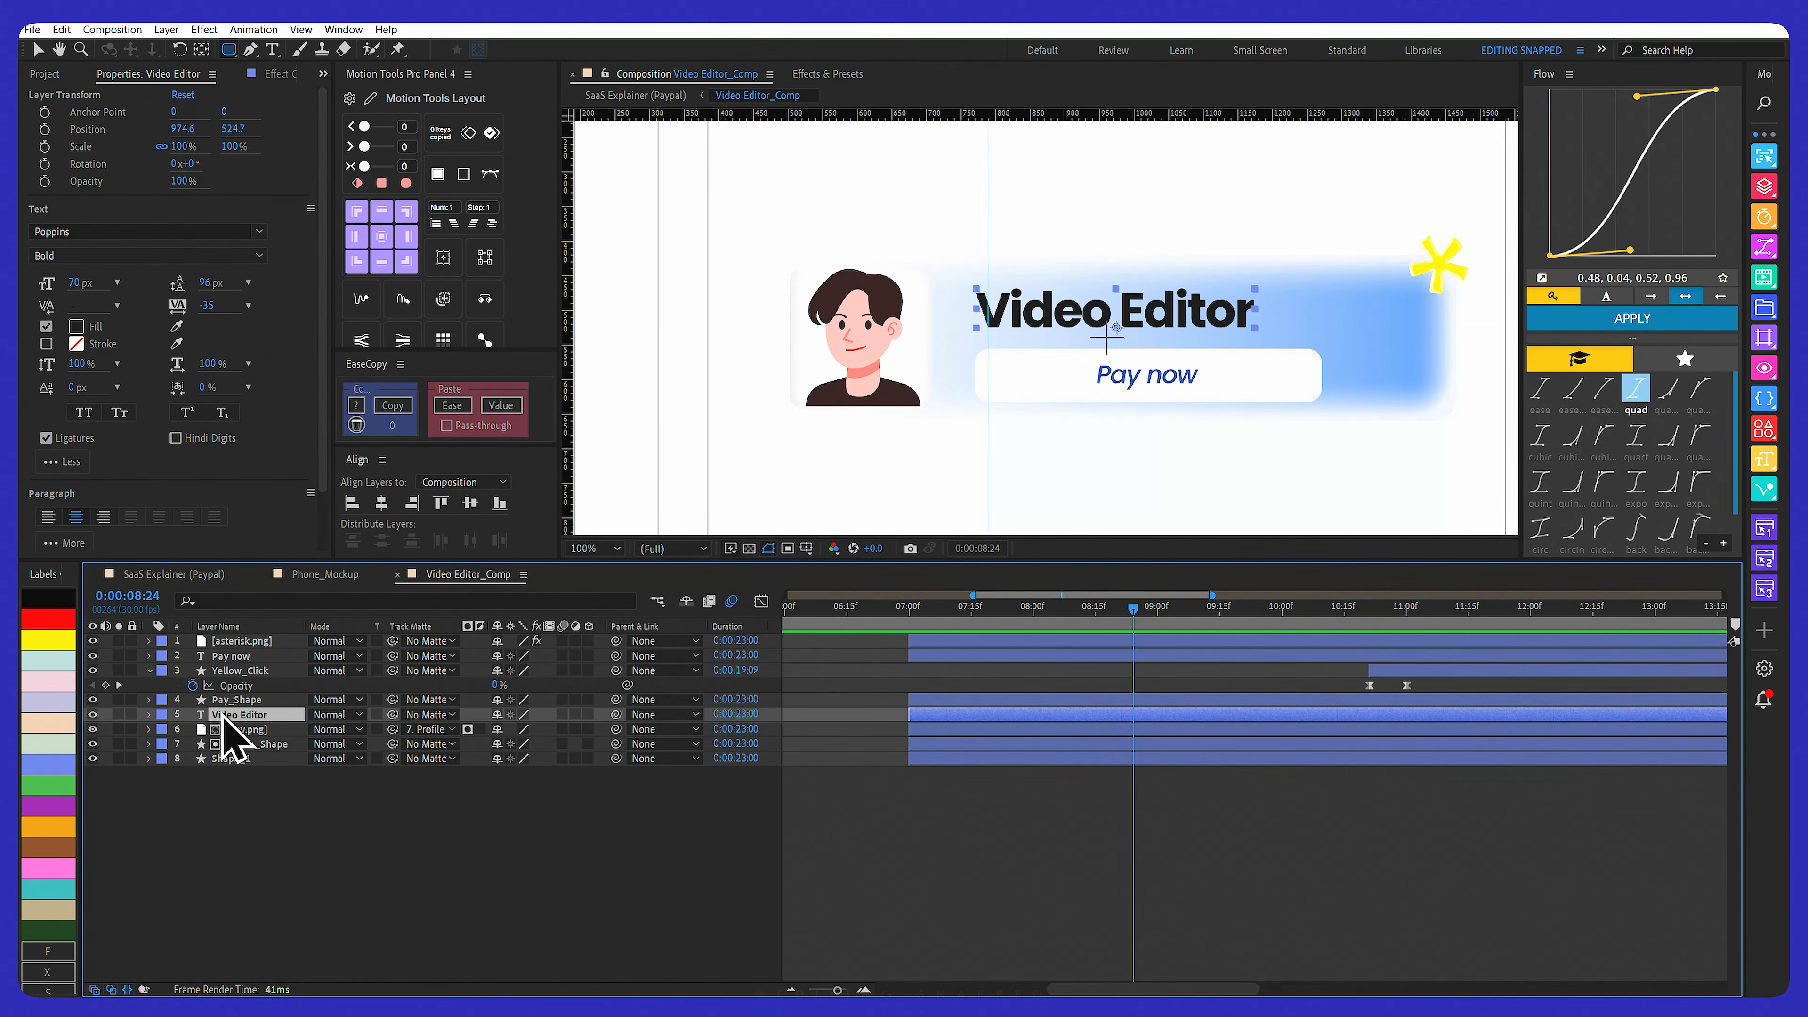
pyautogui.press('u')
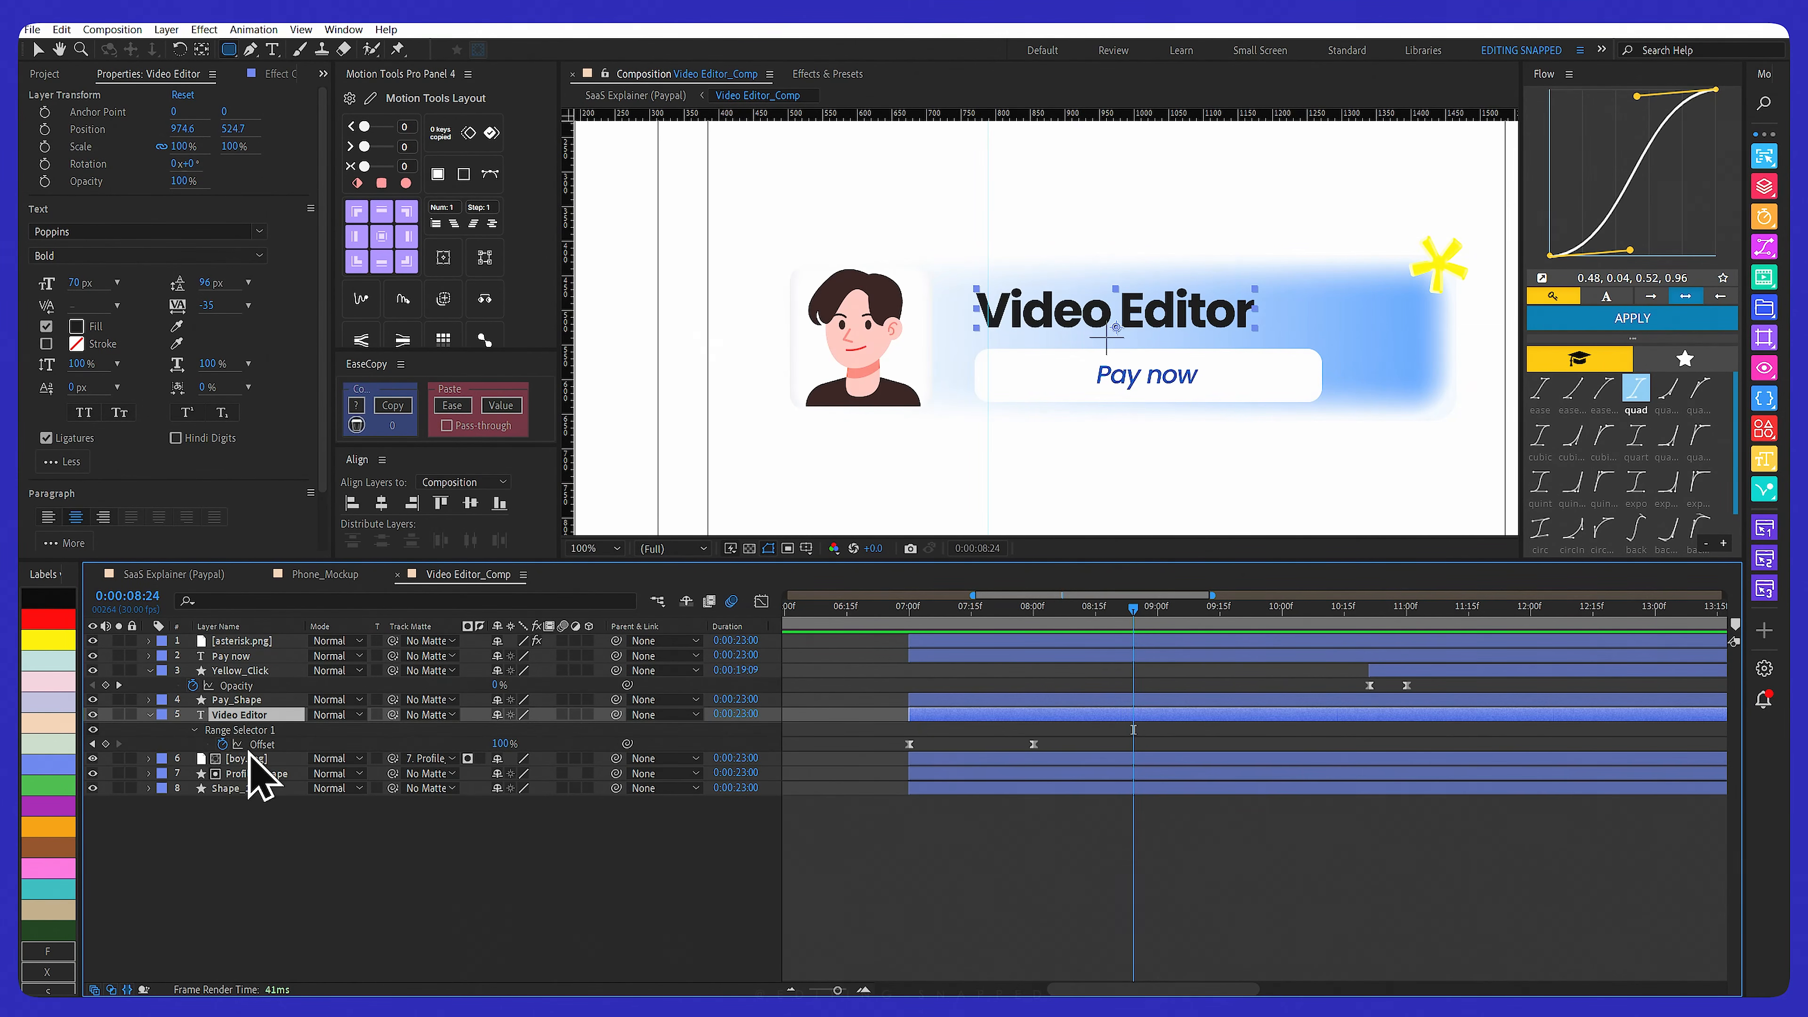
pyautogui.click(150, 715)
pyautogui.moveTo(940, 608)
pyautogui.mouseDown()
pyautogui.moveTo(940, 626)
pyautogui.moveTo(912, 626)
pyautogui.moveTo(1010, 633)
pyautogui.moveTo(940, 626)
pyautogui.moveTo(1033, 614)
pyautogui.moveTo(975, 608)
pyautogui.mouseUp()
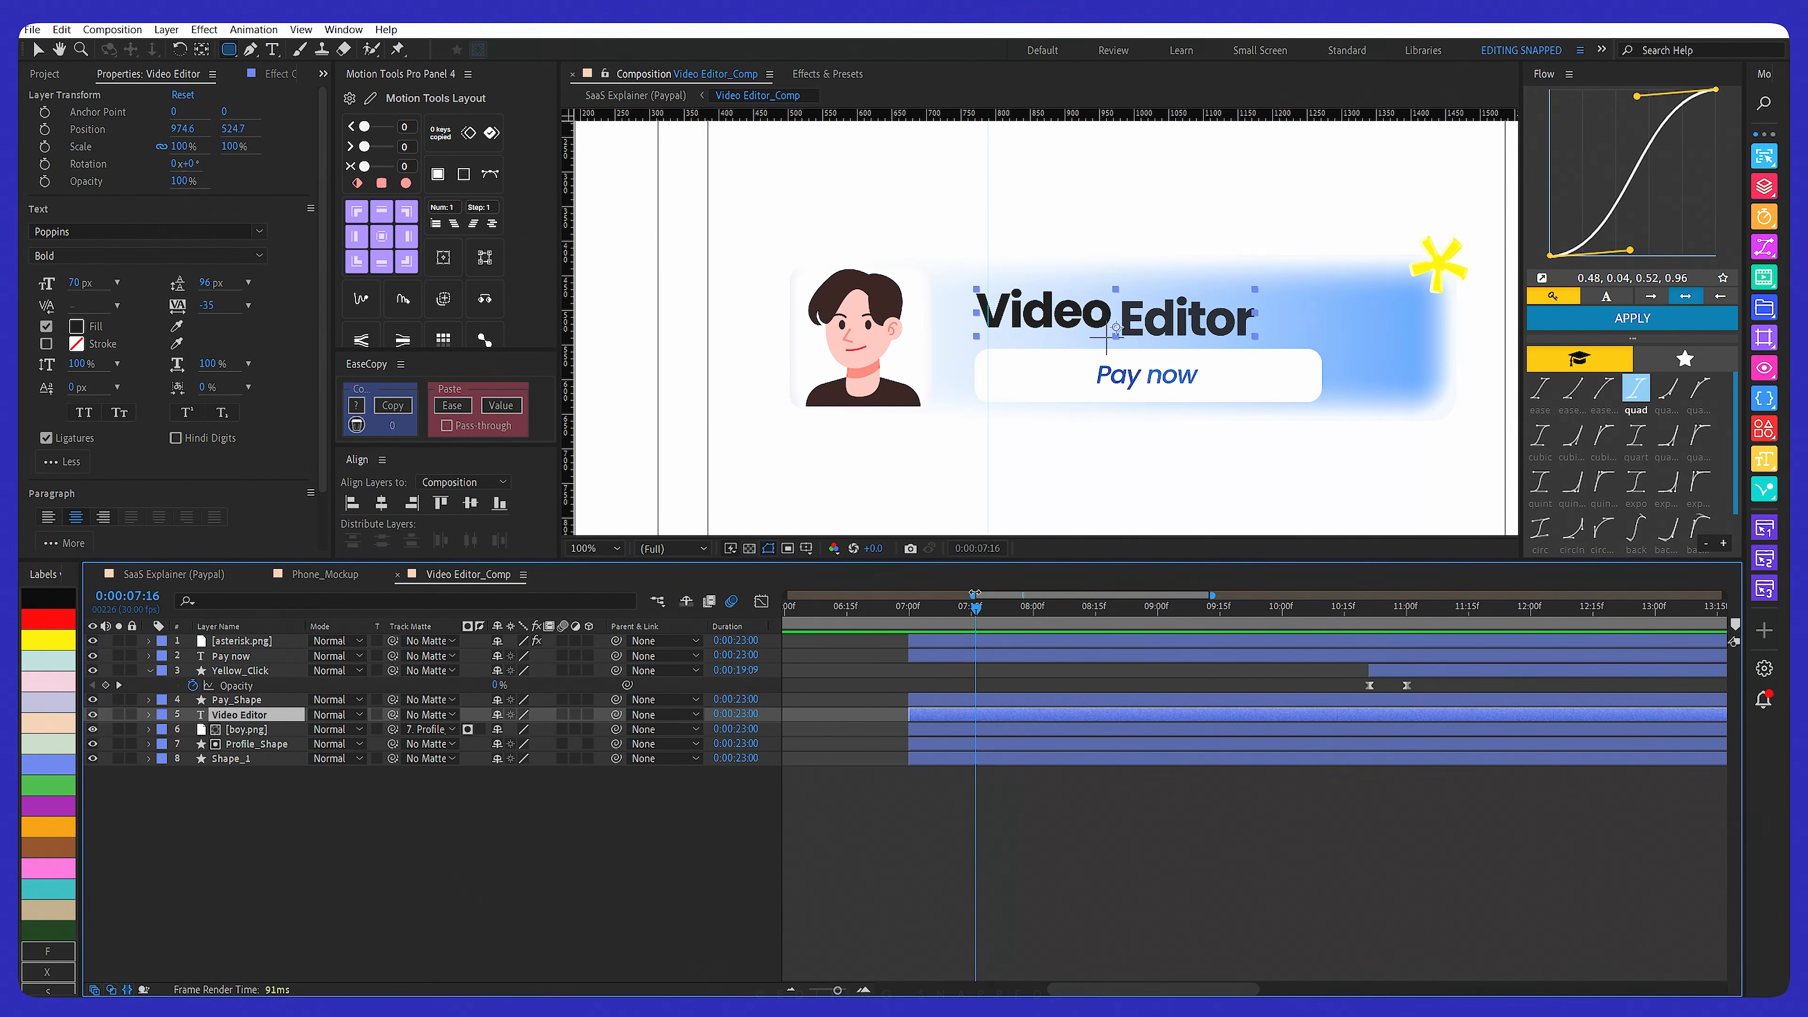
# Examine Pay_Shape's Inner Glow settings, including the glow color, and collapse the layer's properties
pyautogui.click(265, 700)
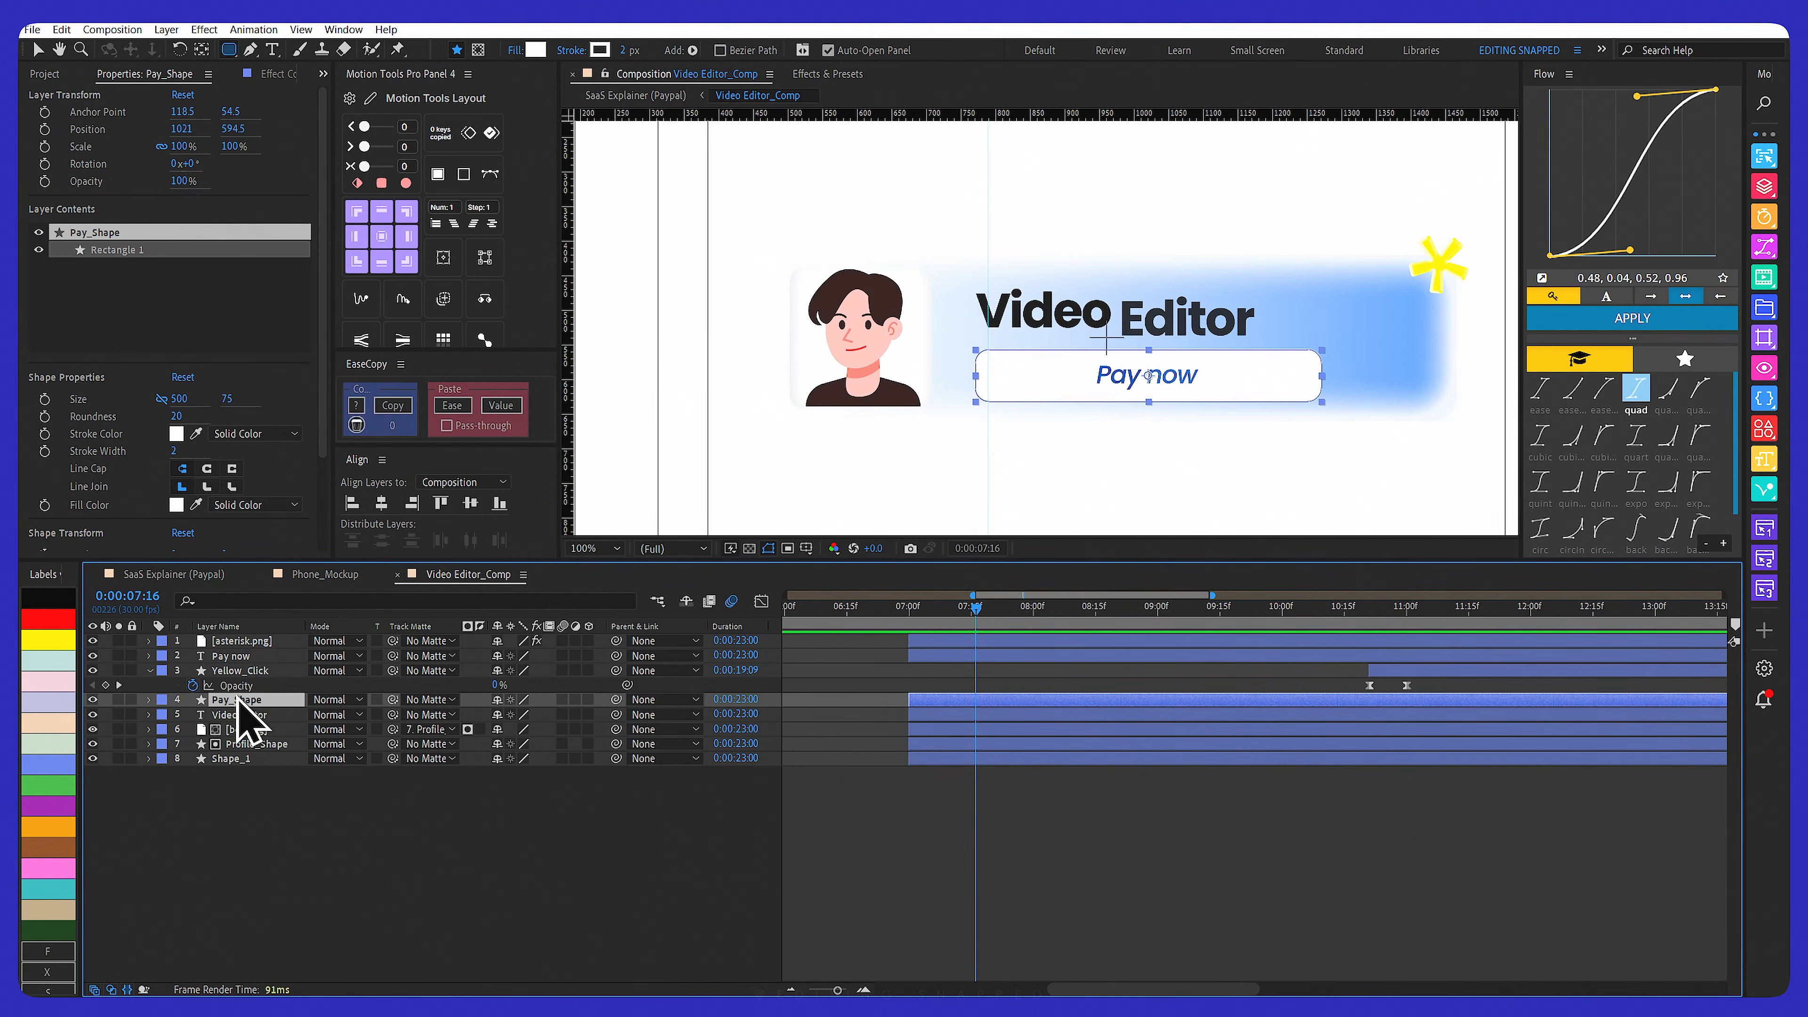
pyautogui.click(150, 700)
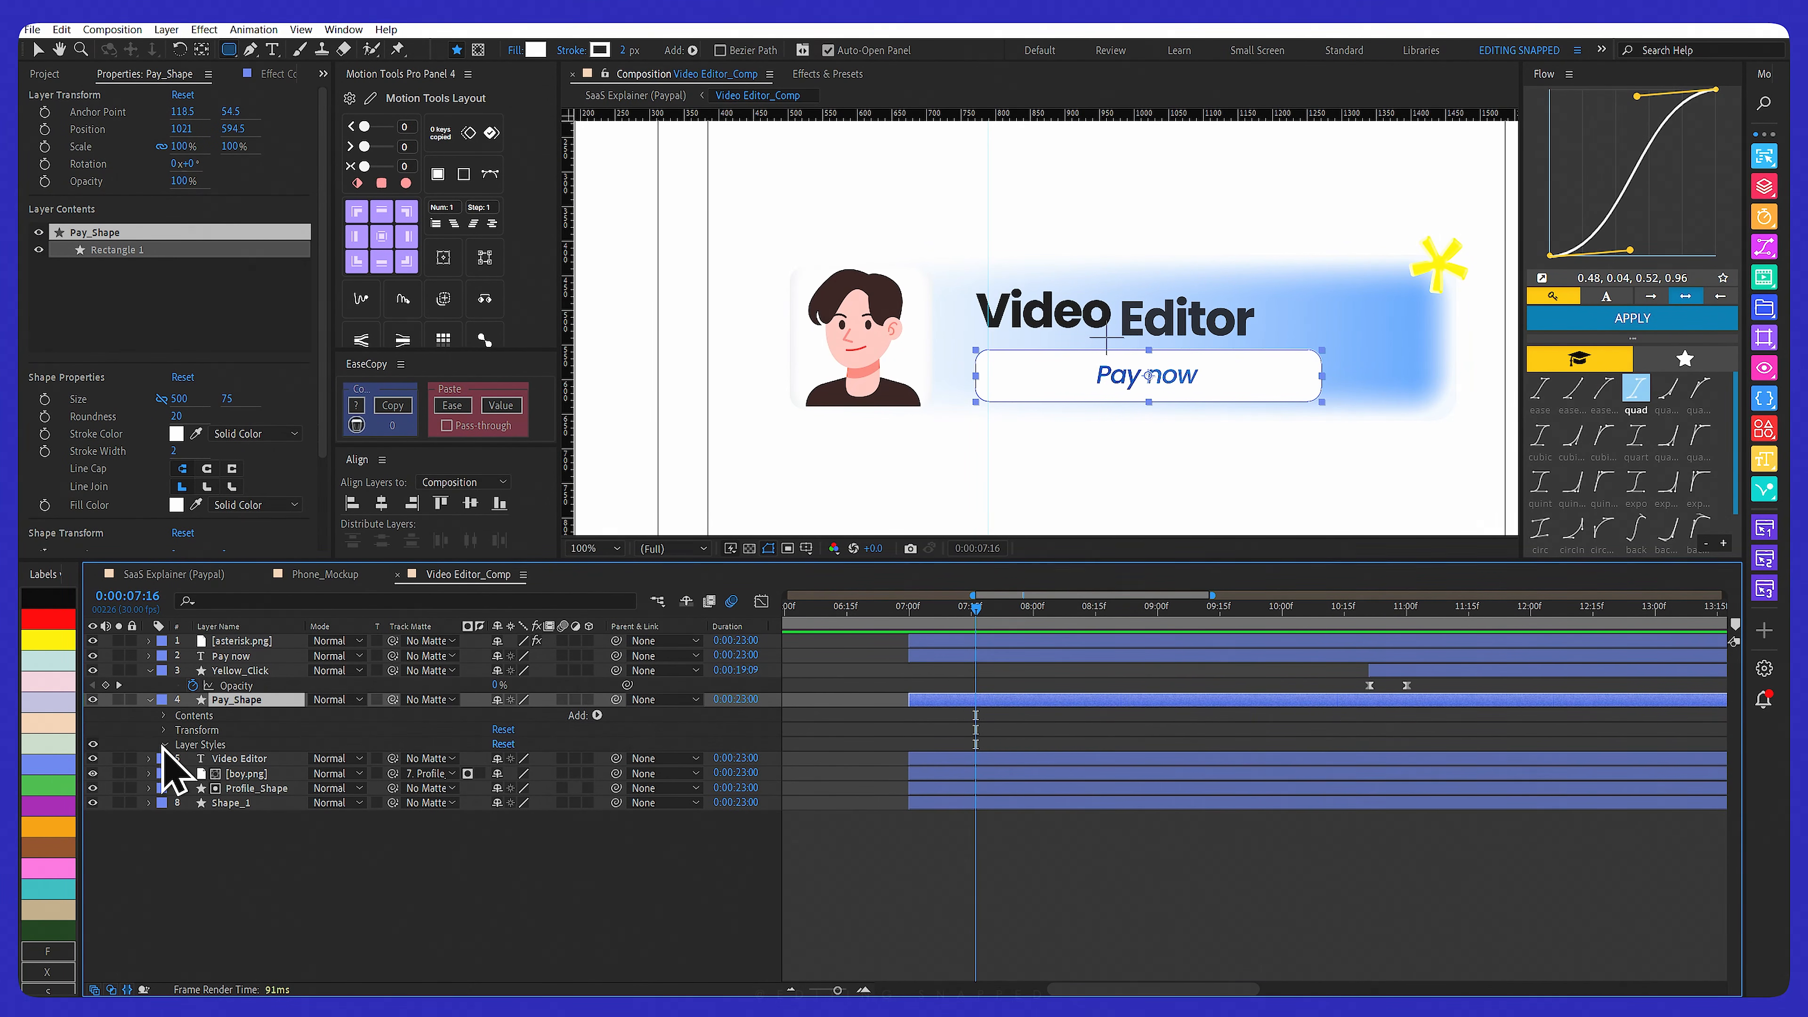
pyautogui.click(166, 745)
pyautogui.click(179, 775)
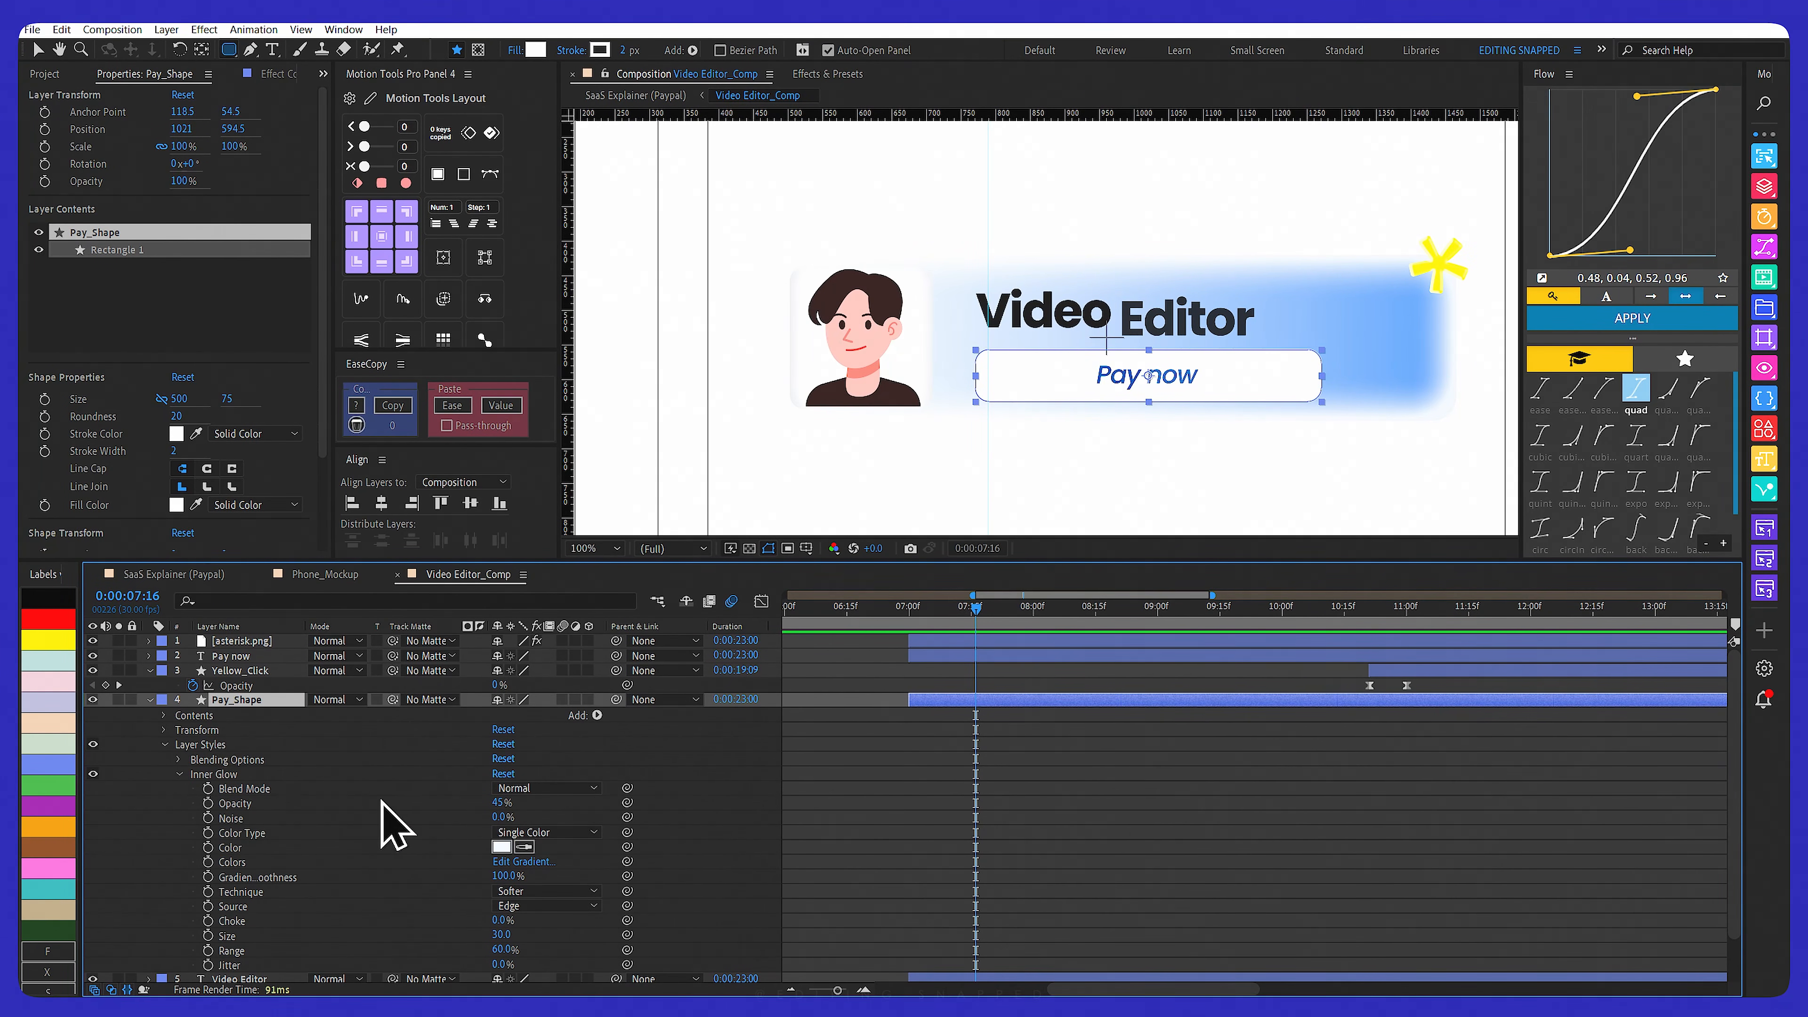
pyautogui.click(493, 846)
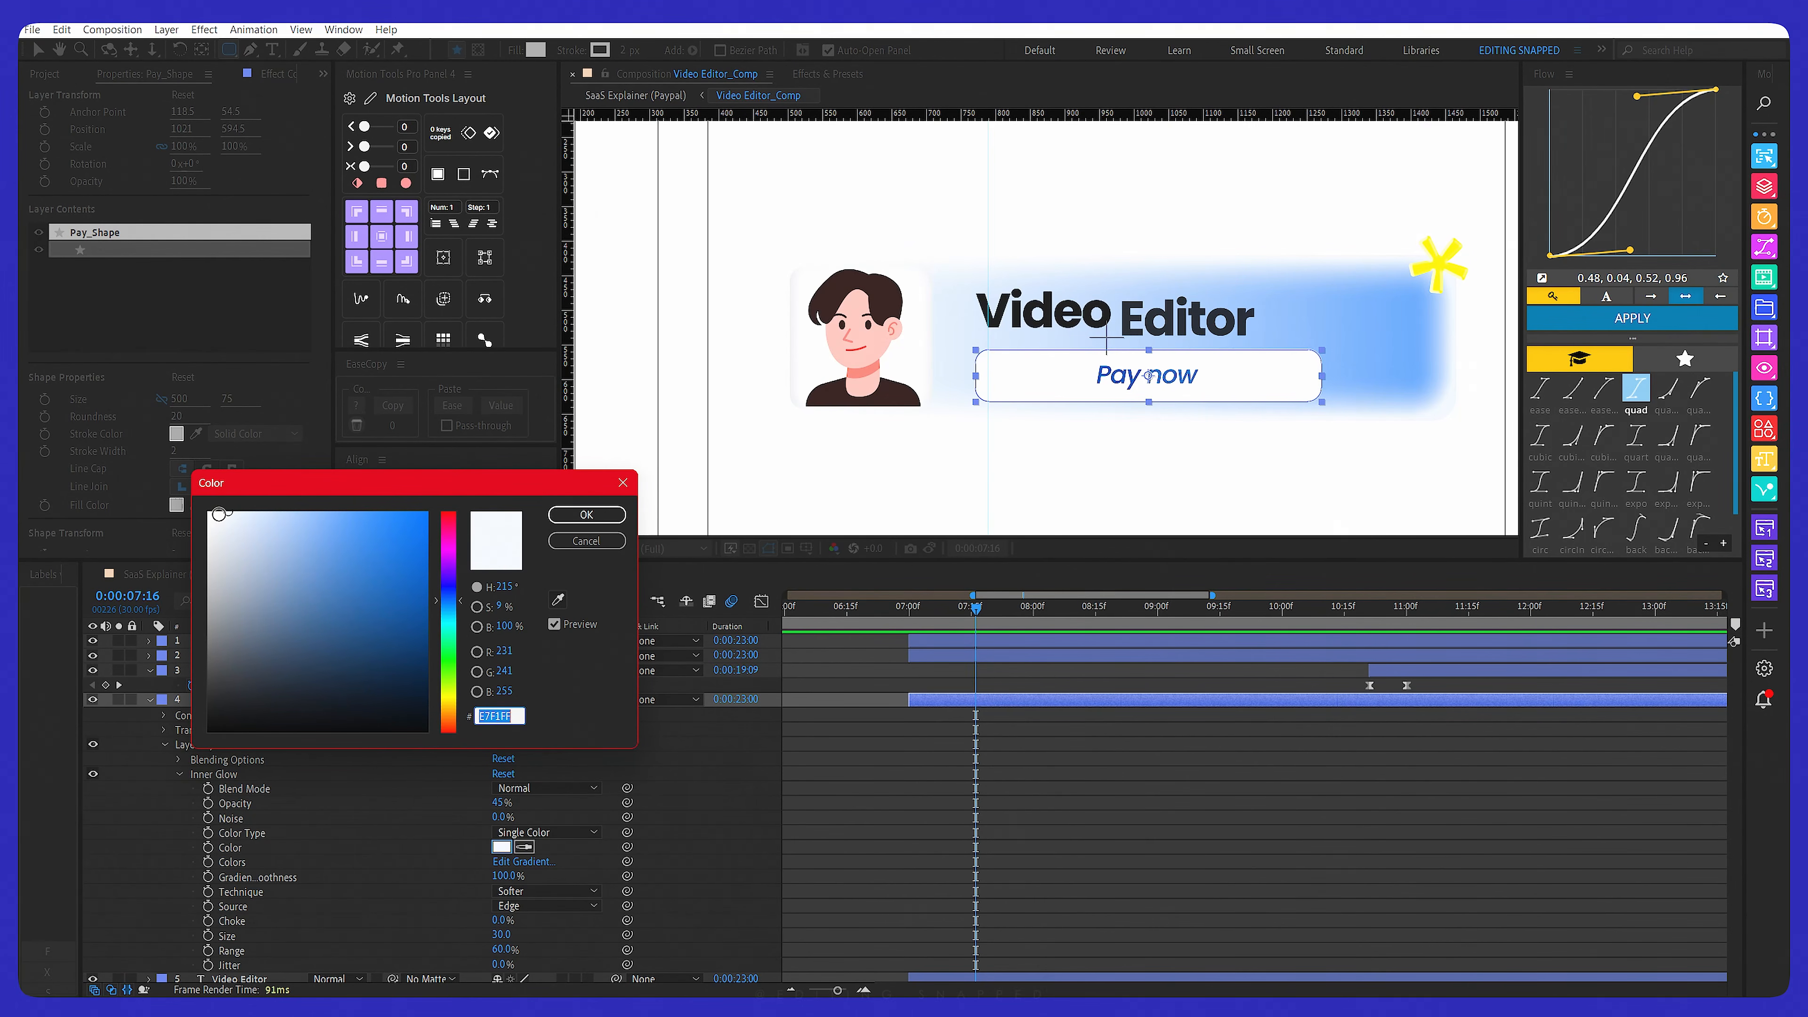
pyautogui.click(586, 514)
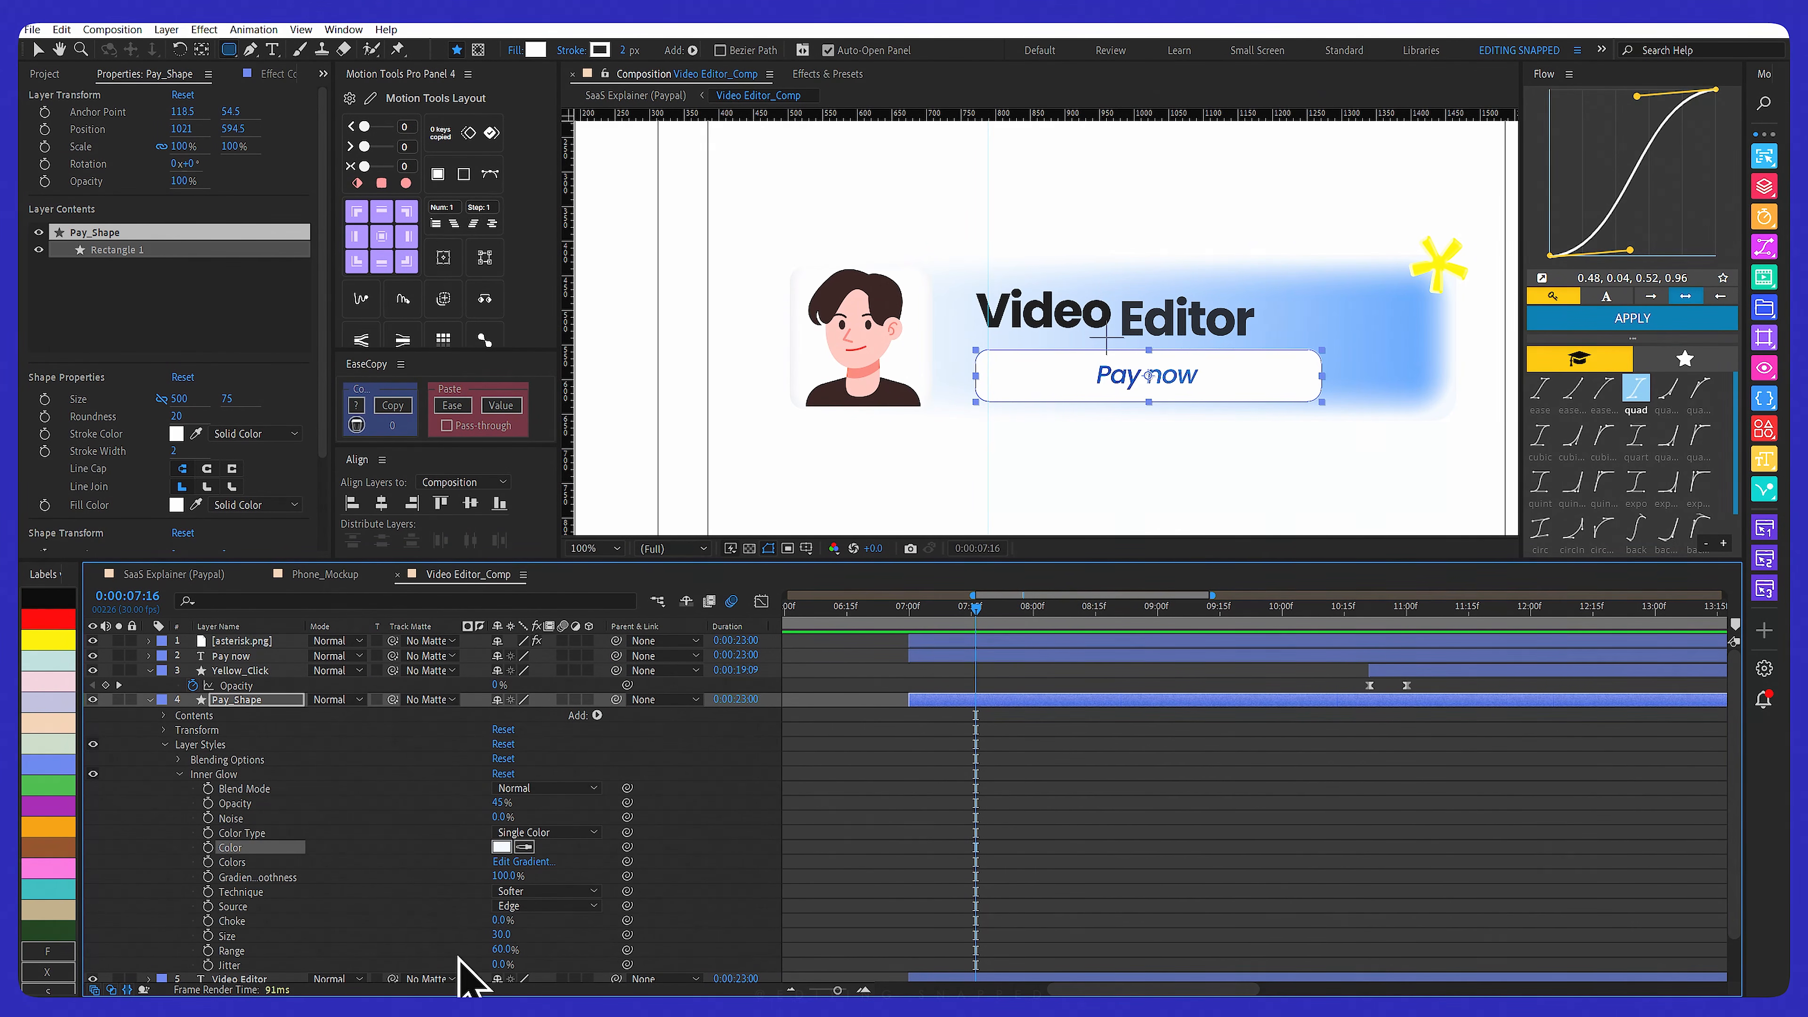
pyautogui.click(239, 699)
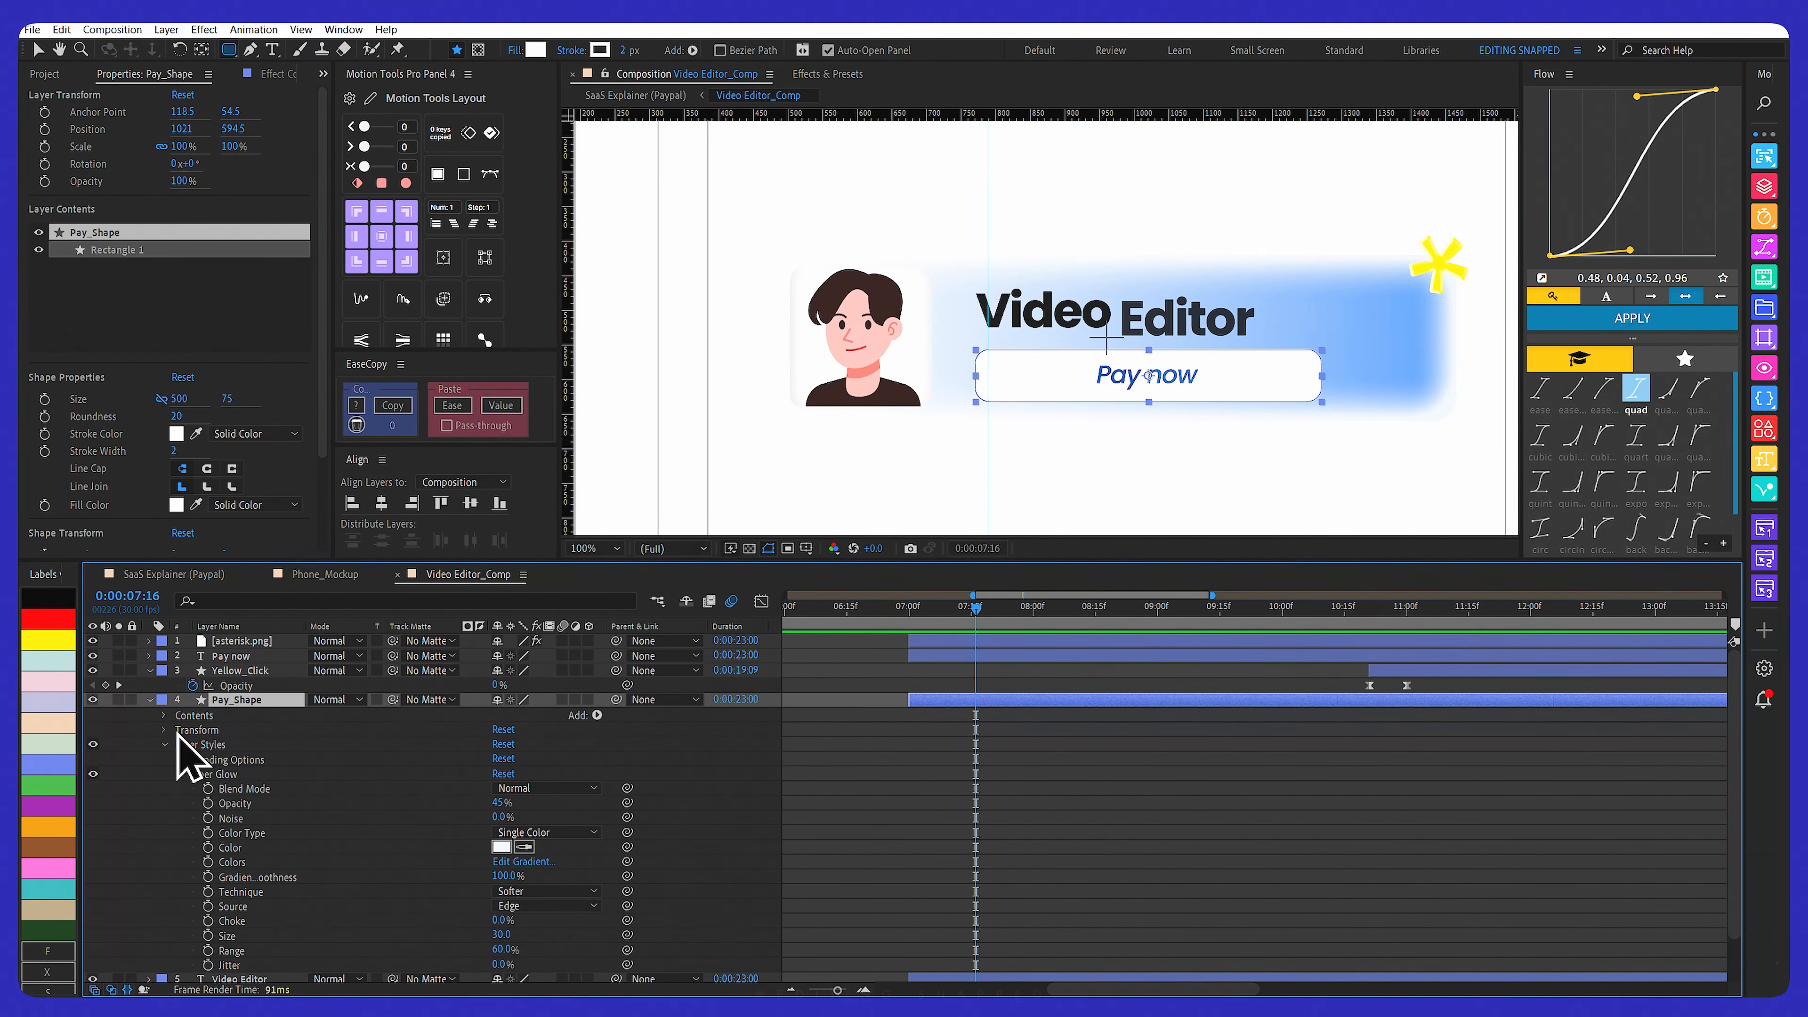
pyautogui.press('u')
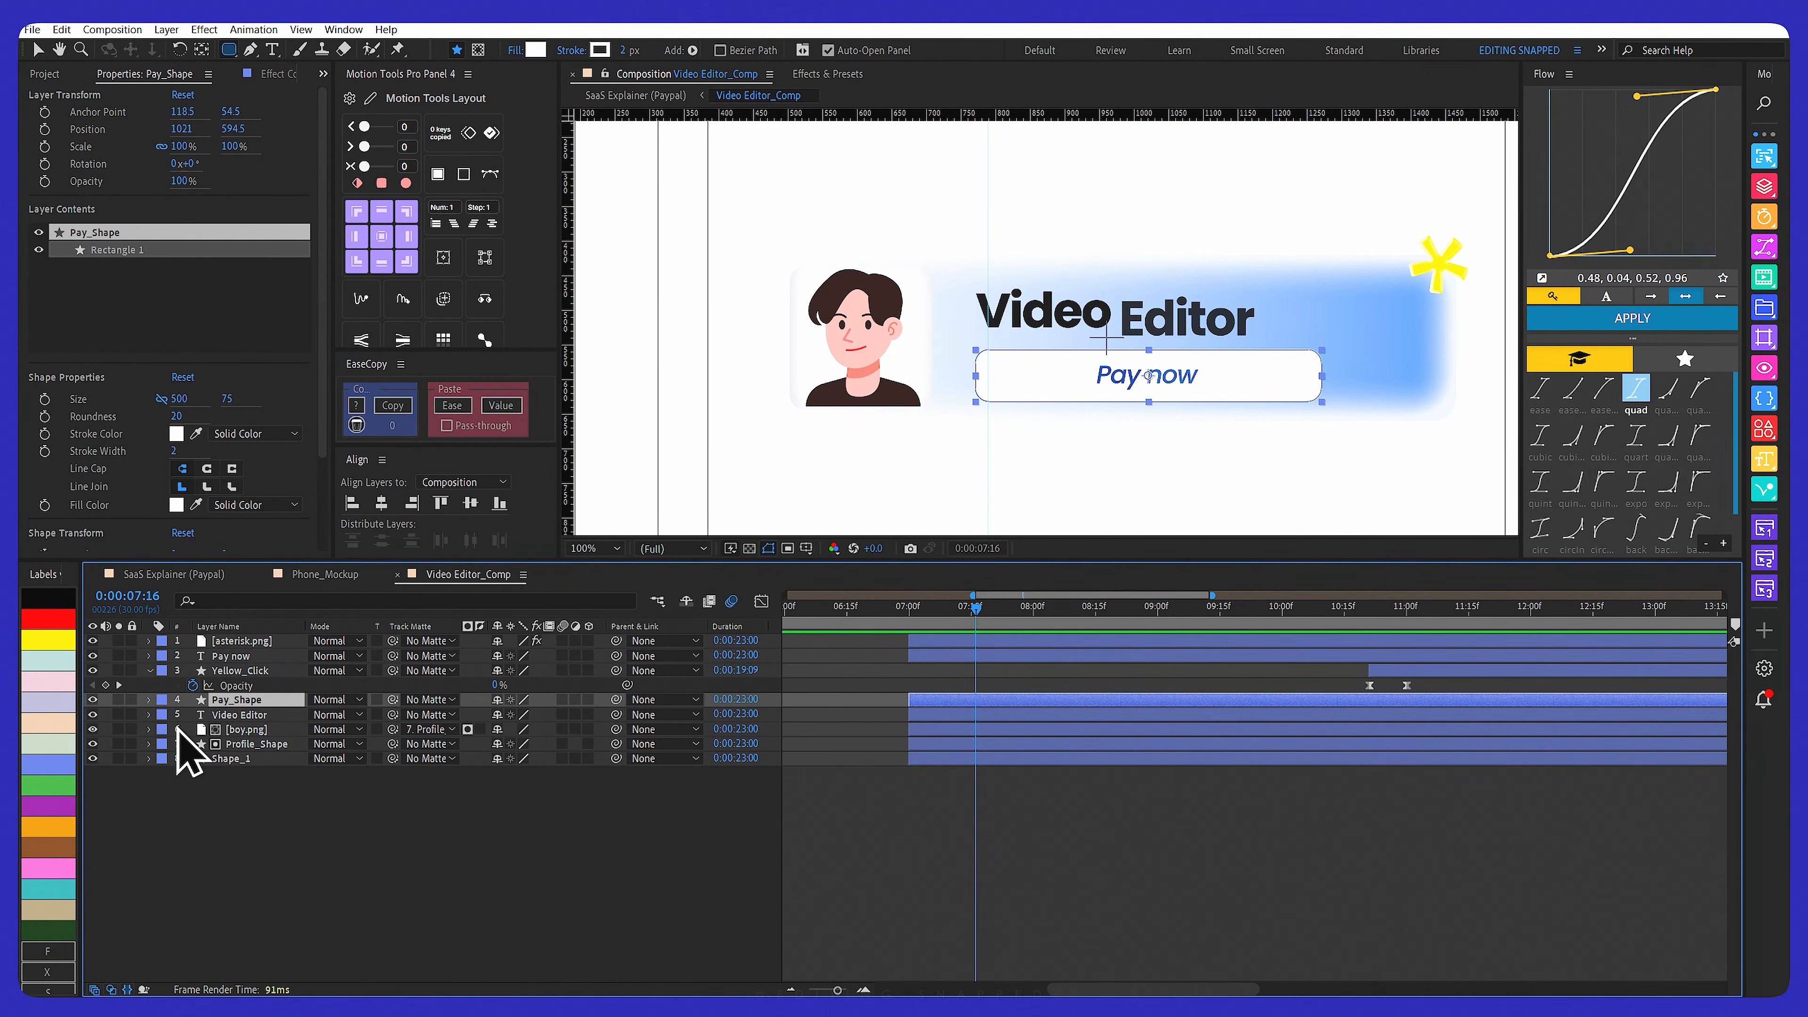
# Select the Yellow_Click layer, and preview the button's click highlight in SaaS Explainer (Paypal) by scrubbing to 0:00:14:19
pyautogui.click(278, 714)
pyautogui.click(247, 699)
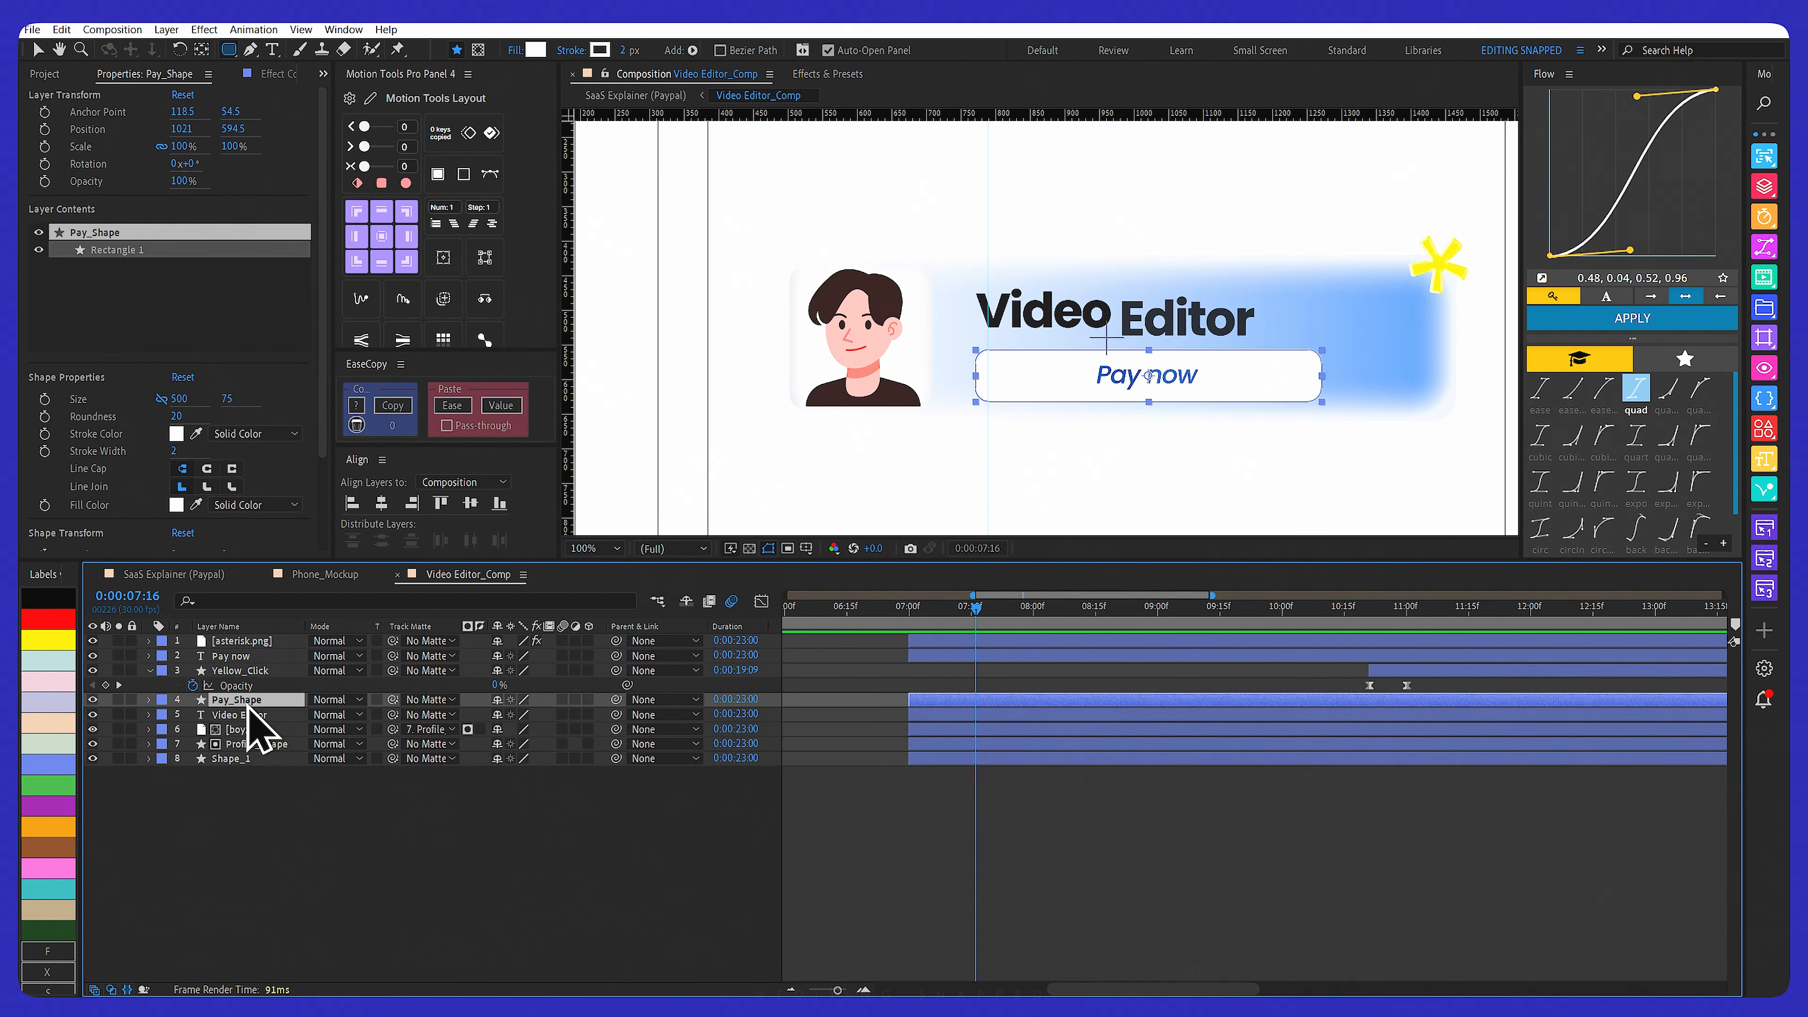
pyautogui.click(256, 670)
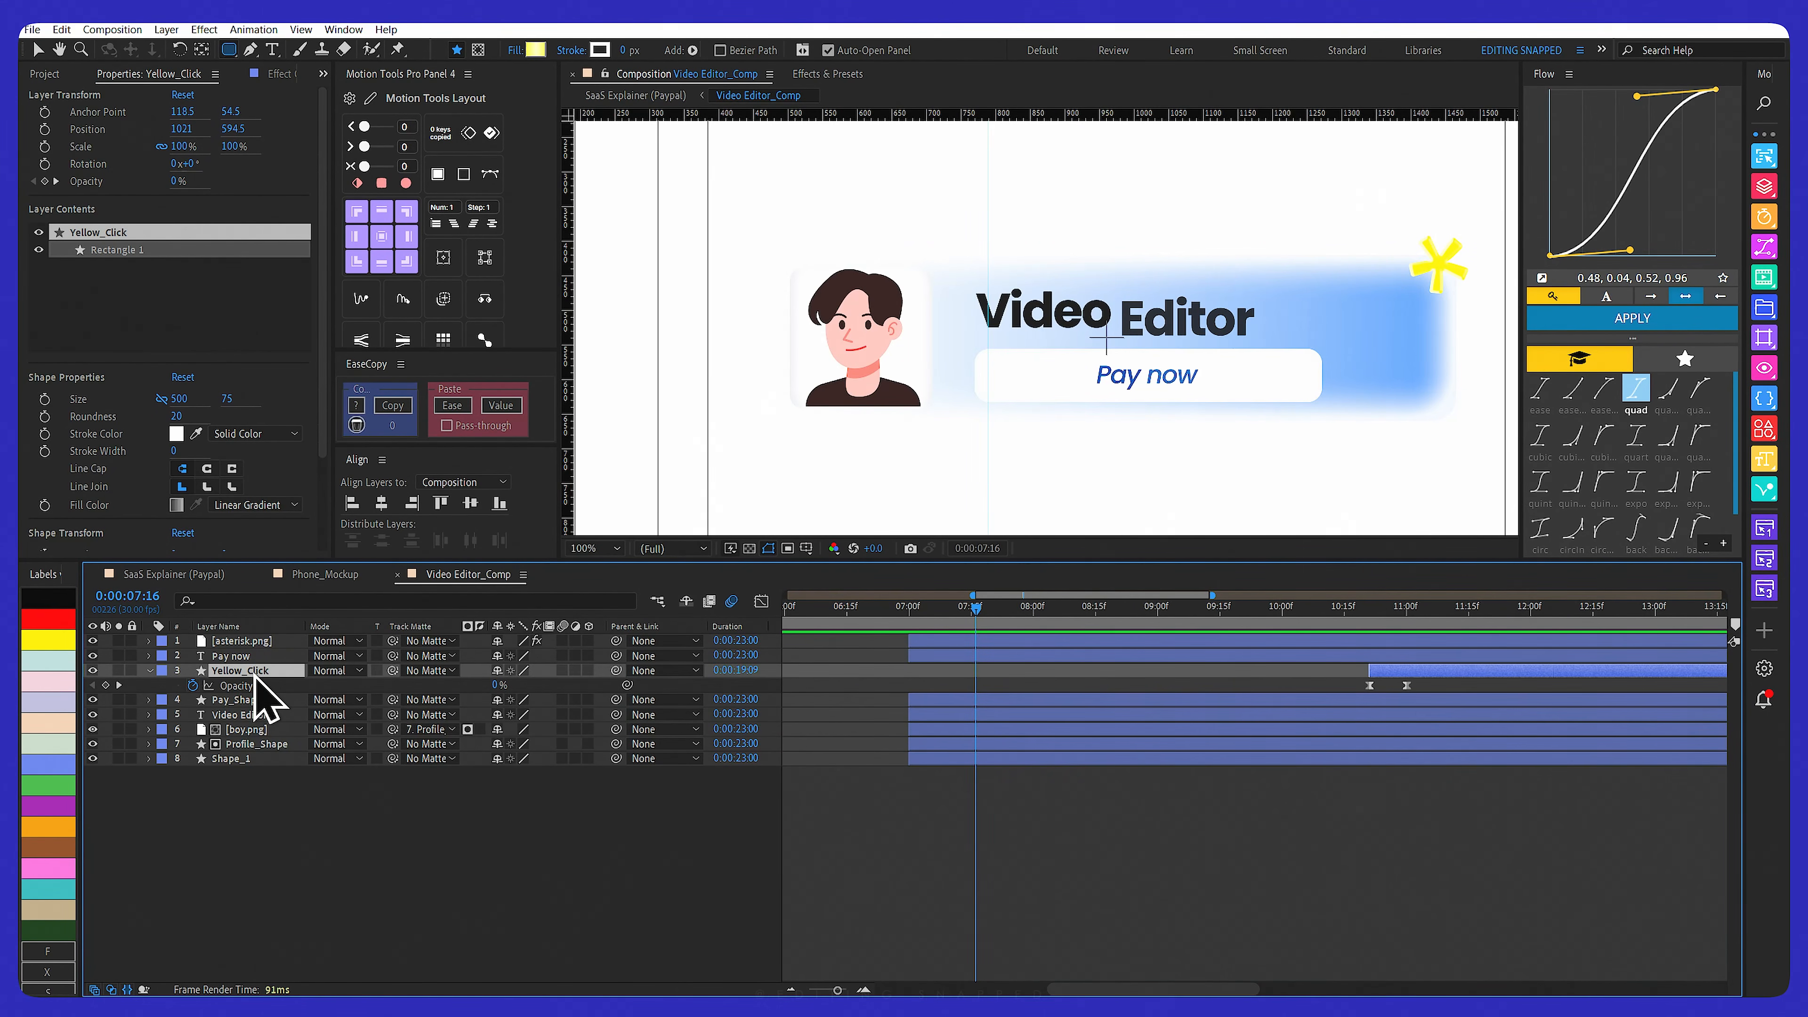
pyautogui.click(174, 574)
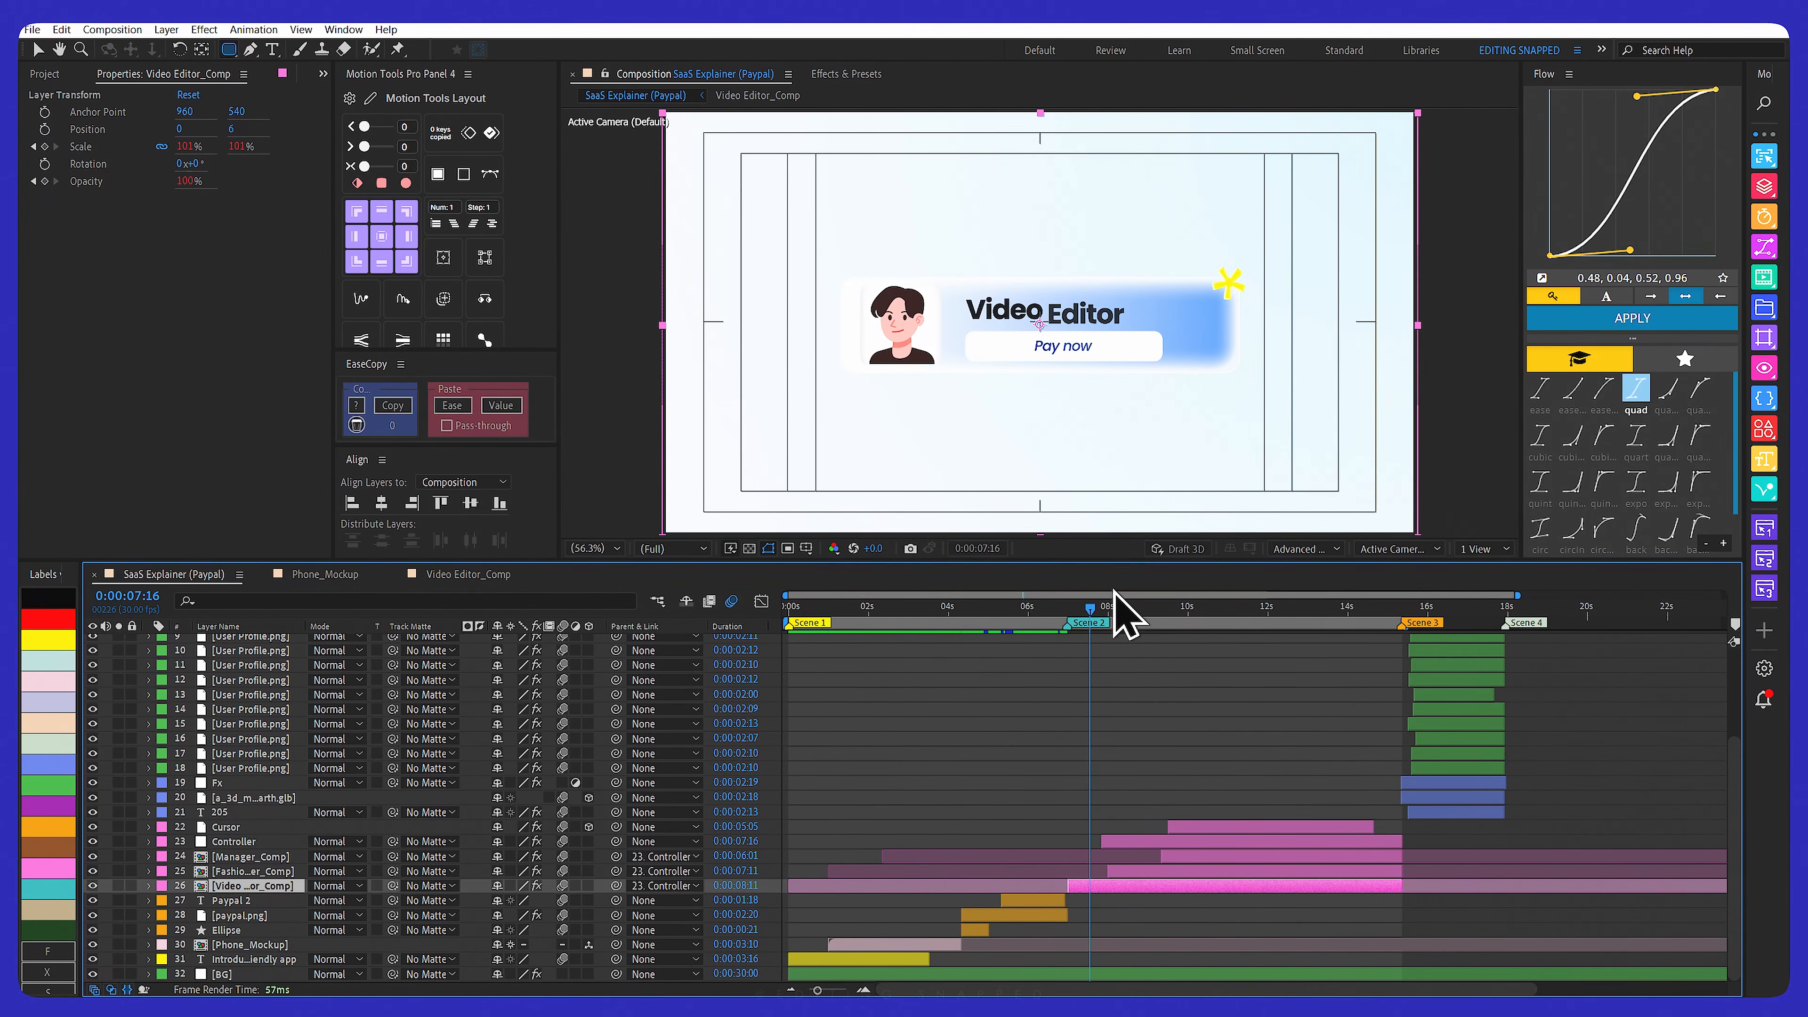
pyautogui.click(1151, 608)
pyautogui.moveTo(1174, 613); pyautogui.dragTo(1375, 614)
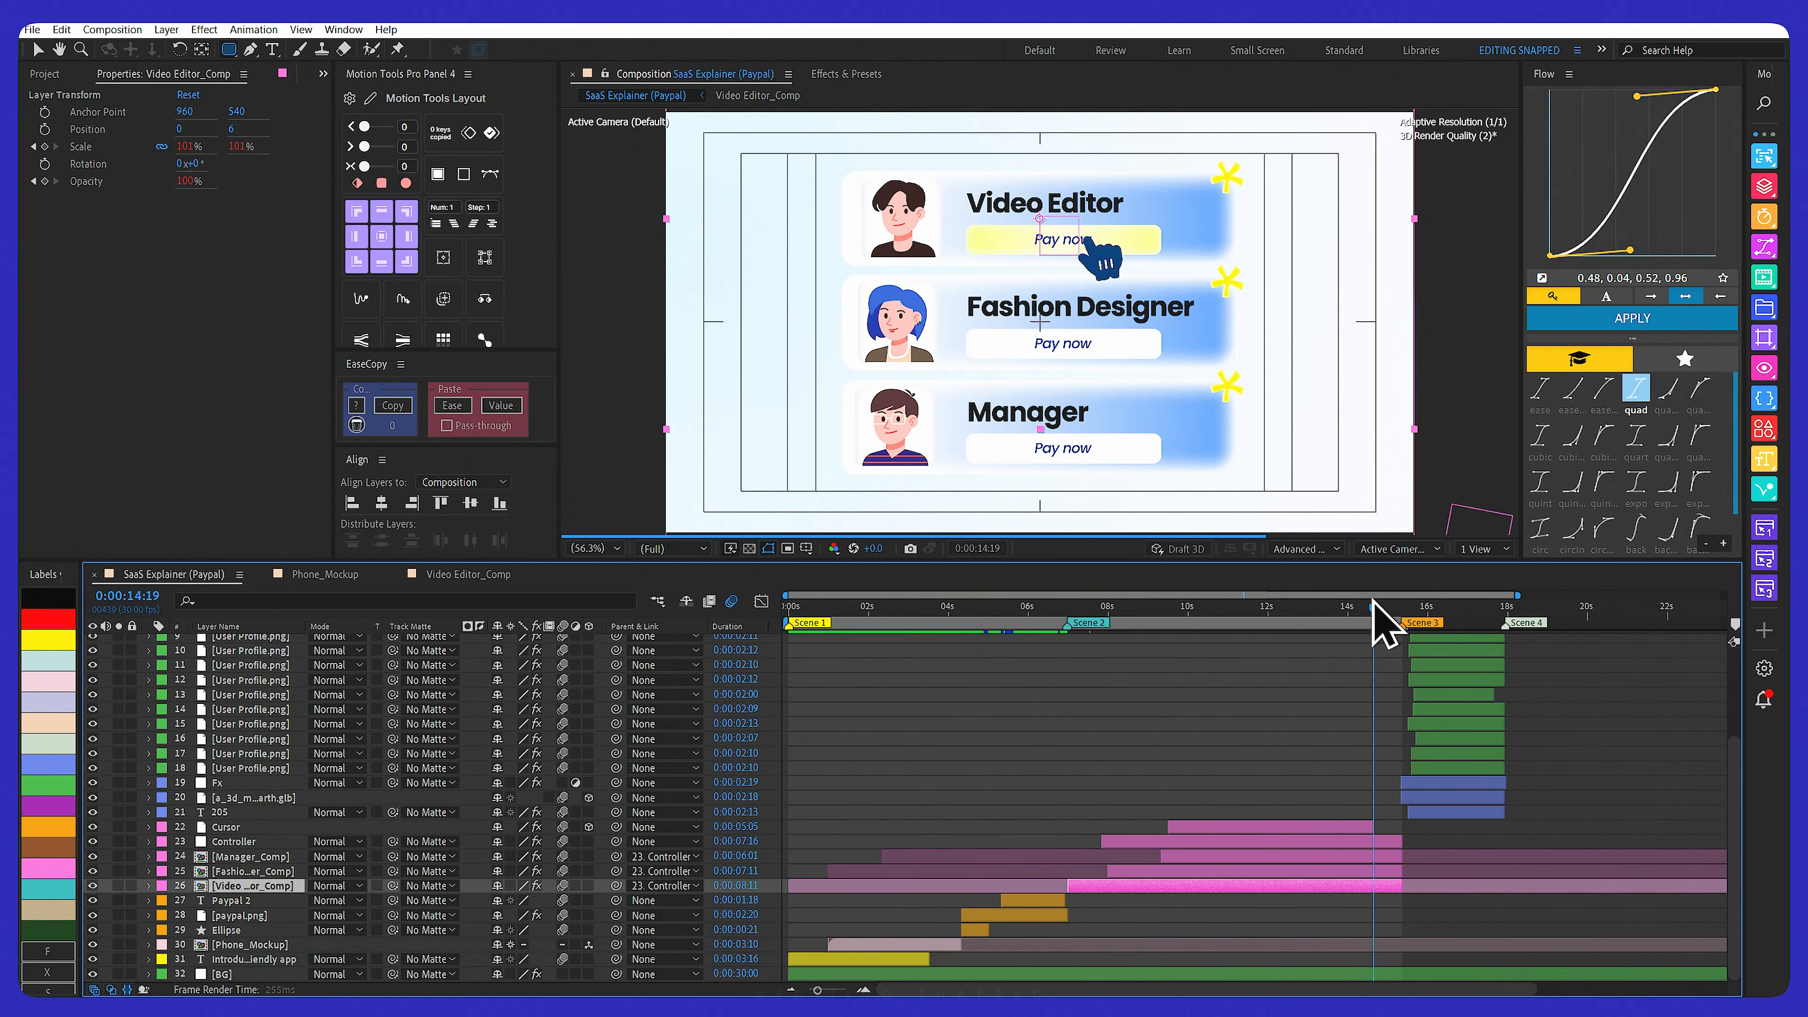
# Return to Video Editor_Comp and close the Phone_Mockup composition's timeline
pyautogui.click(437, 579)
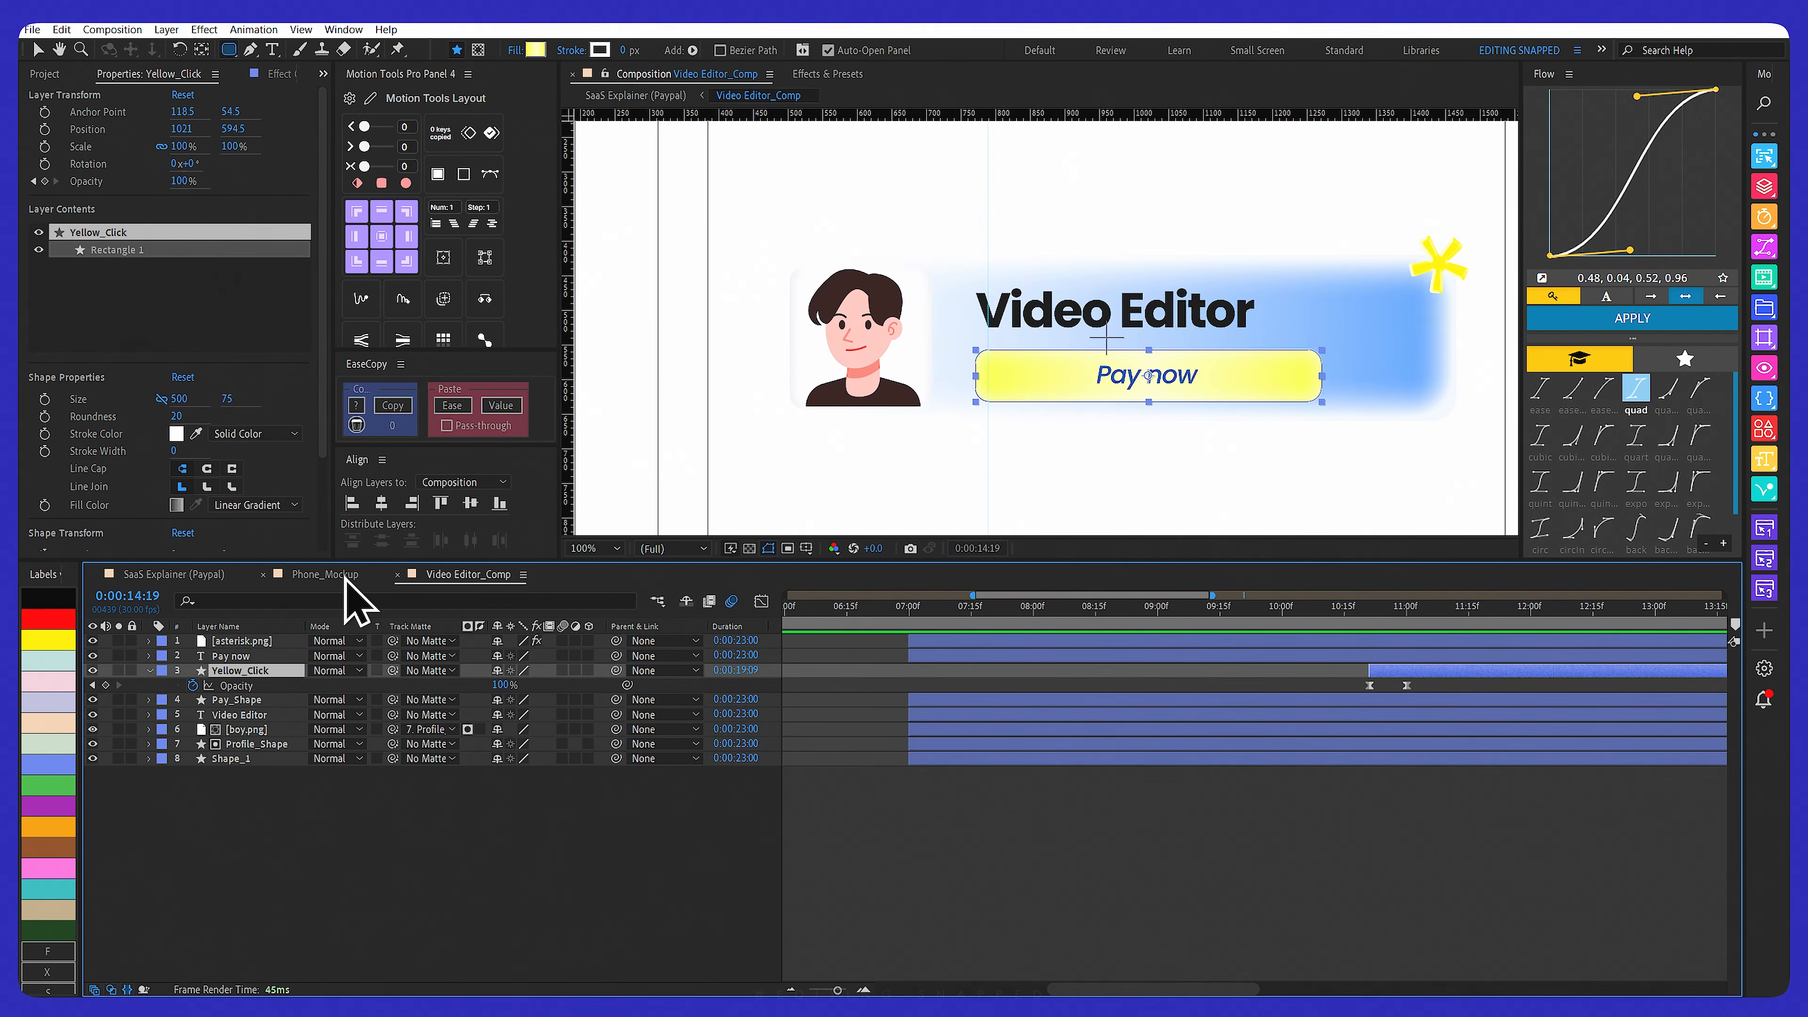
pyautogui.click(344, 576)
pyautogui.click(436, 575)
pyautogui.click(263, 574)
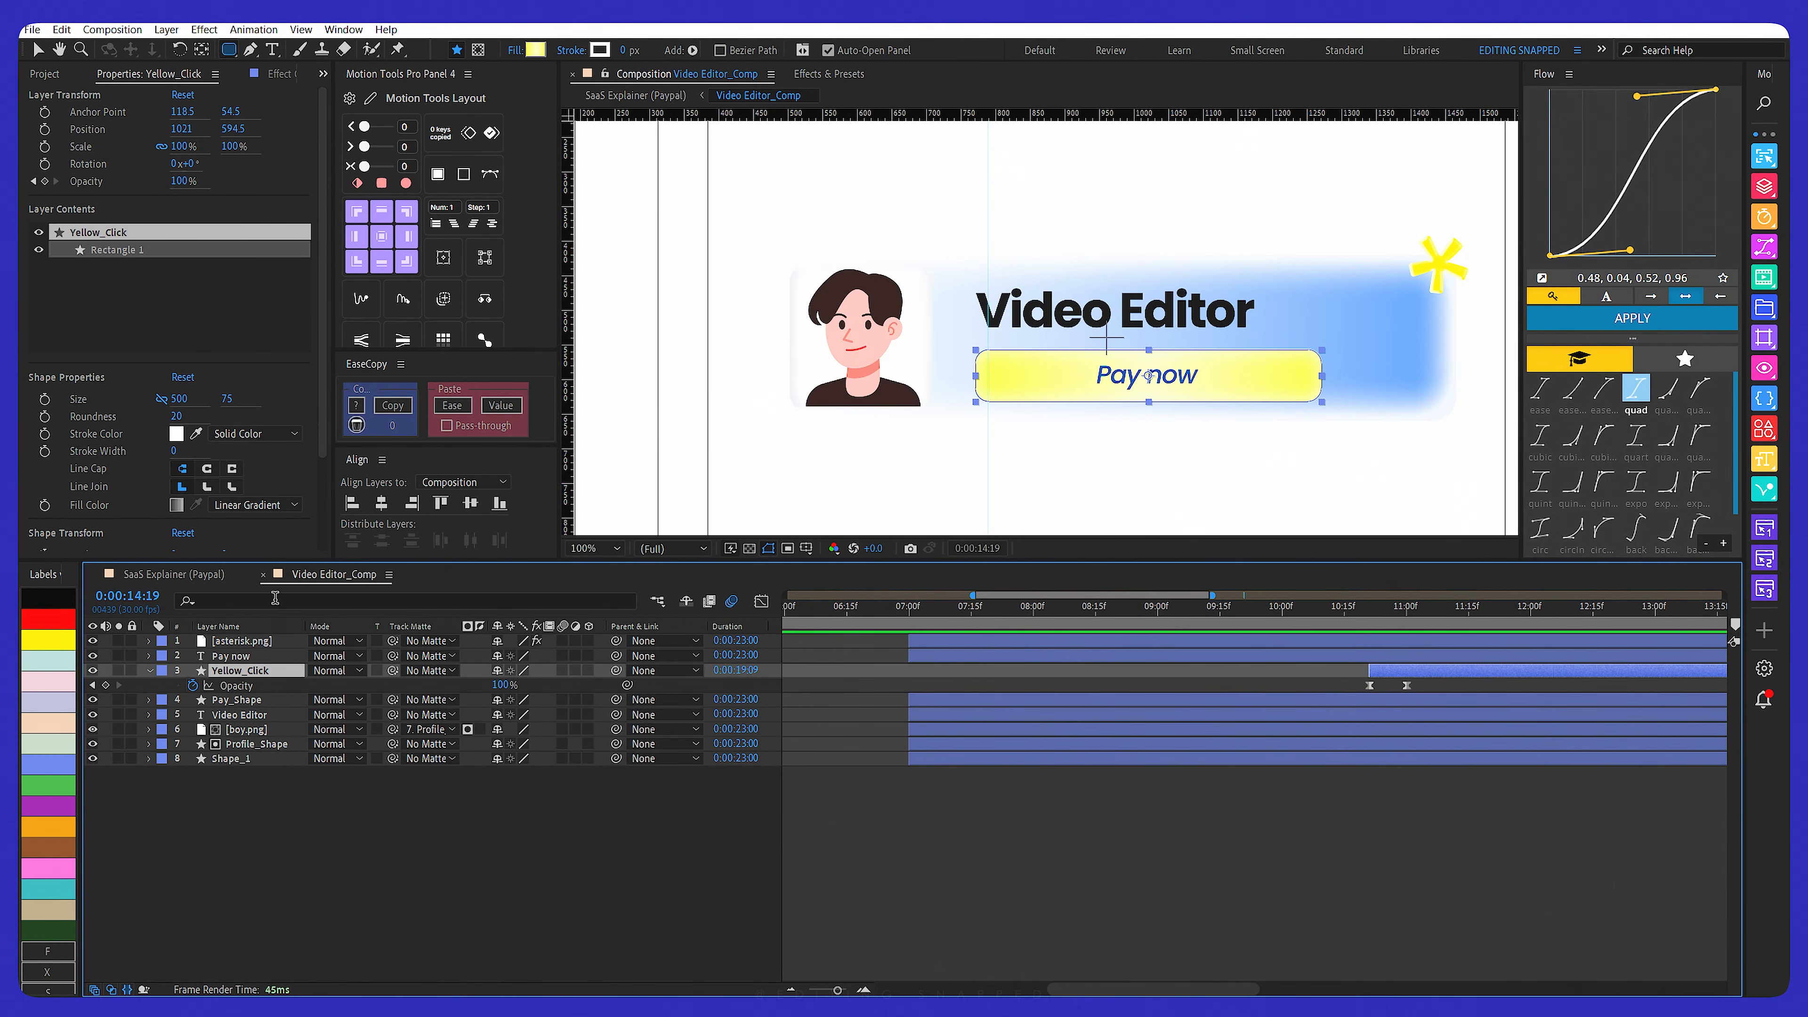
# Inspect Yellow_Click's linear gradient fill, and select the Pay now text layer with the playhead moved to 0:00:08:02
pyautogui.click(538, 50)
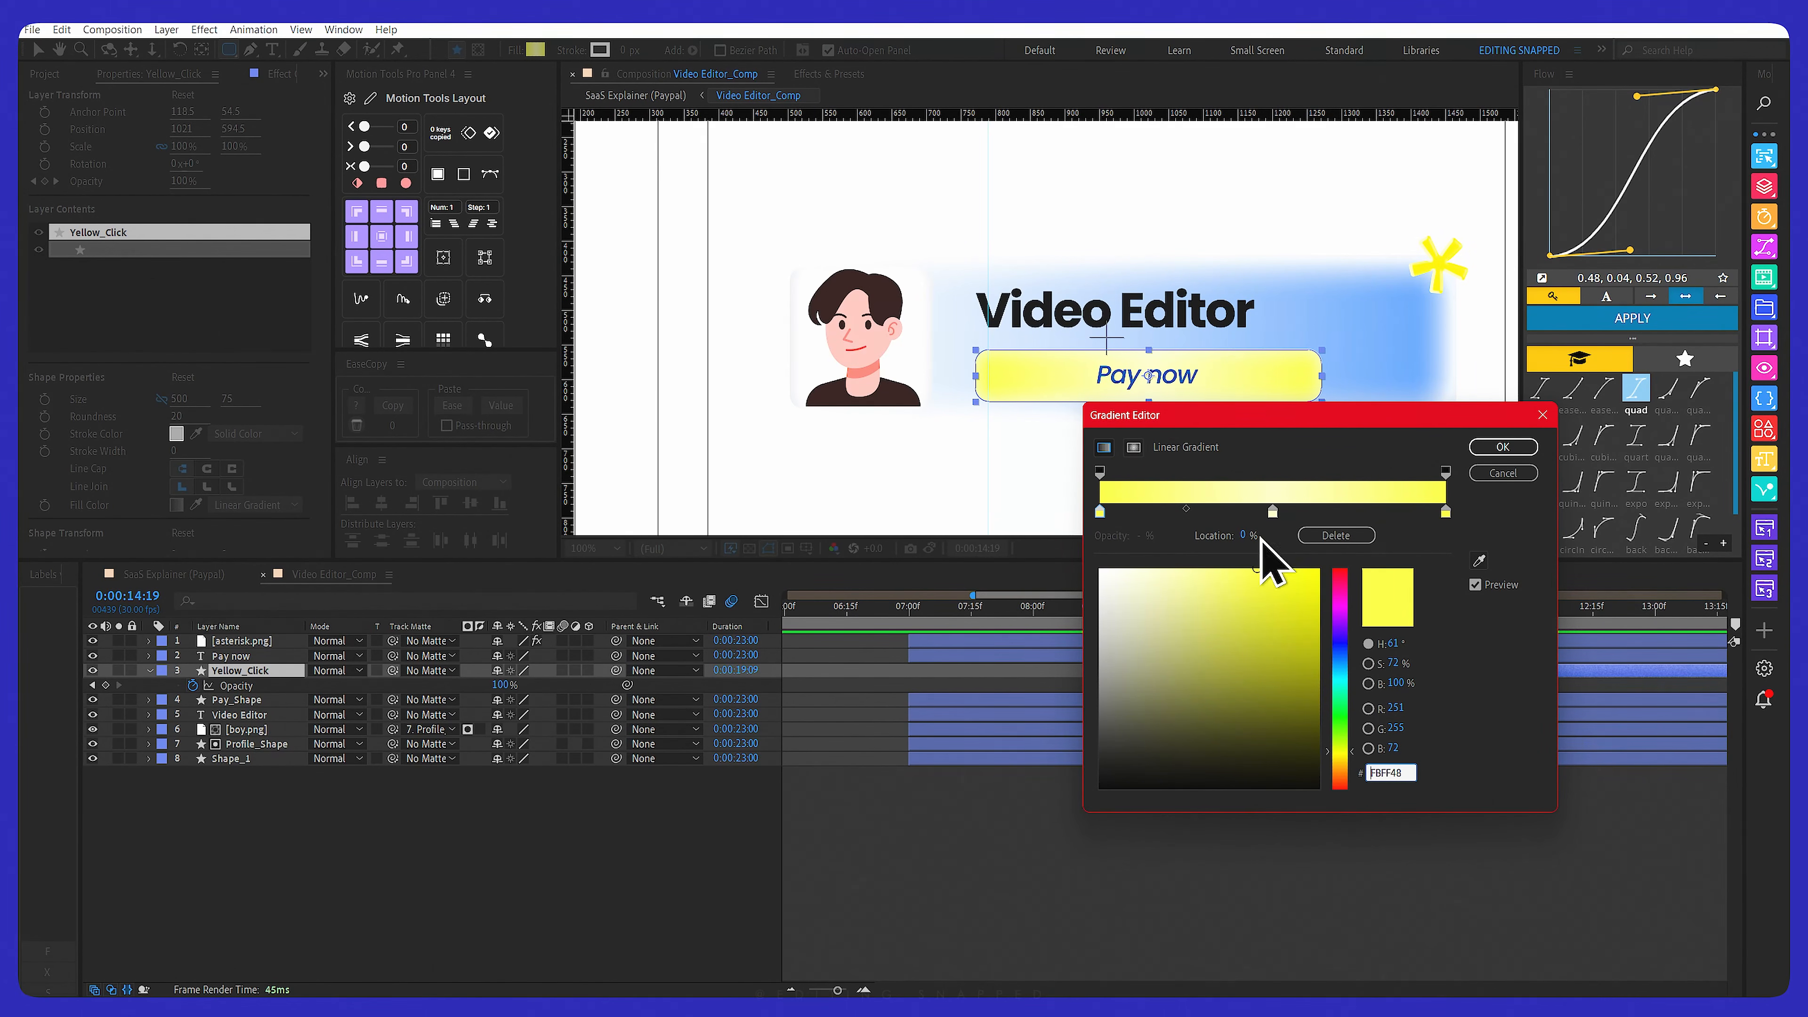
pyautogui.click(1502, 446)
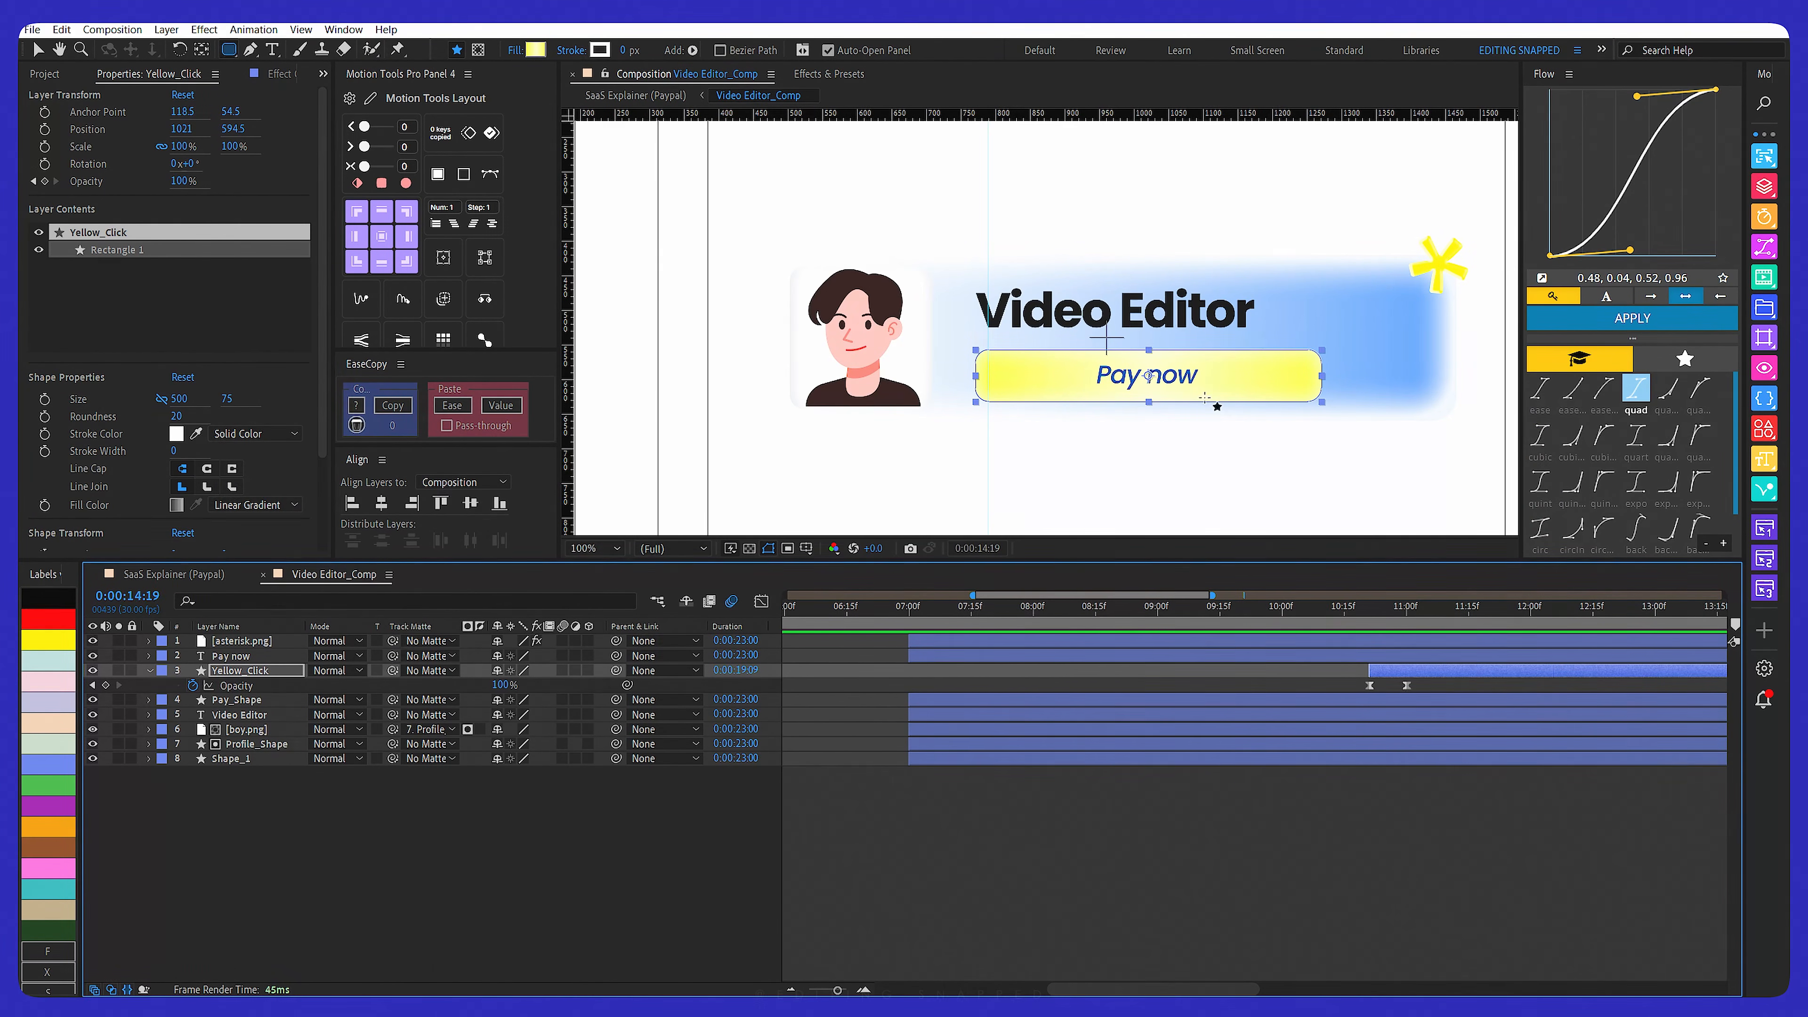
pyautogui.click(231, 655)
pyautogui.moveTo(1030, 609)
pyautogui.mouseDown()
pyautogui.moveTo(1090, 610)
pyautogui.moveTo(916, 610)
pyautogui.moveTo(1042, 607)
pyautogui.mouseUp()
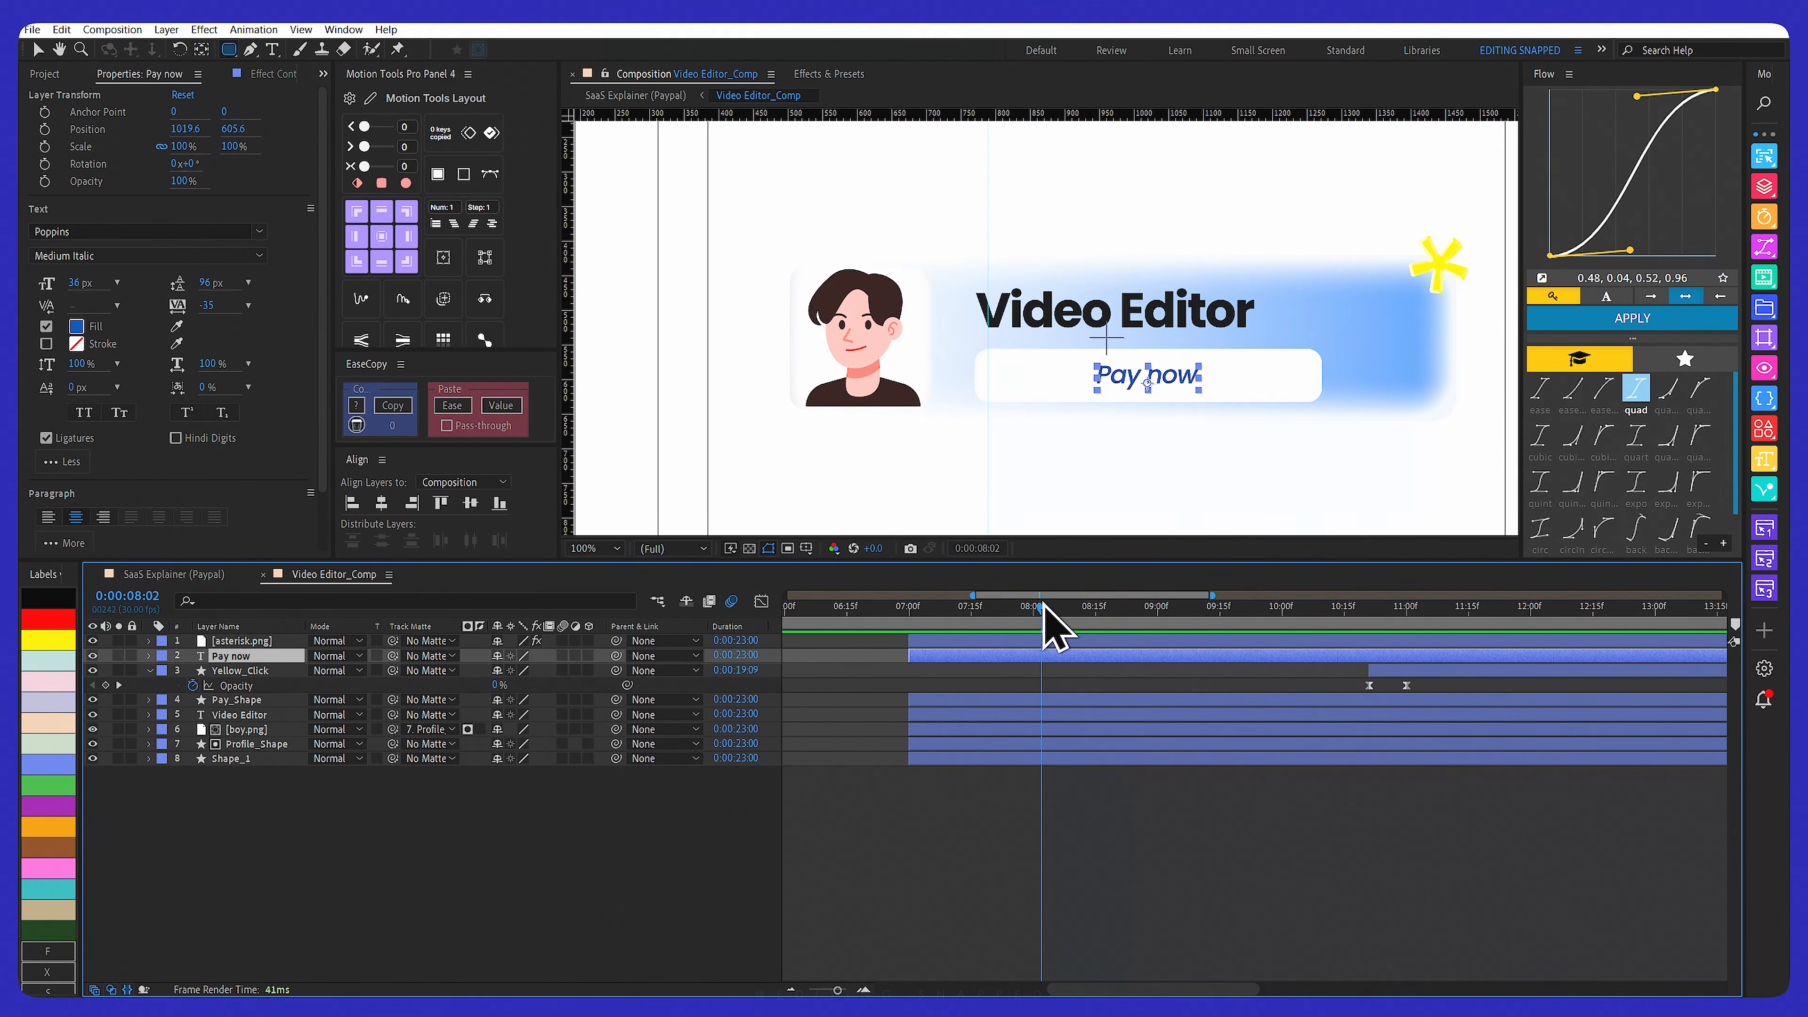
# Select the asterisk.png layer and expand its properties to examine its effects and layer styles
pyautogui.click(227, 642)
pyautogui.click(150, 642)
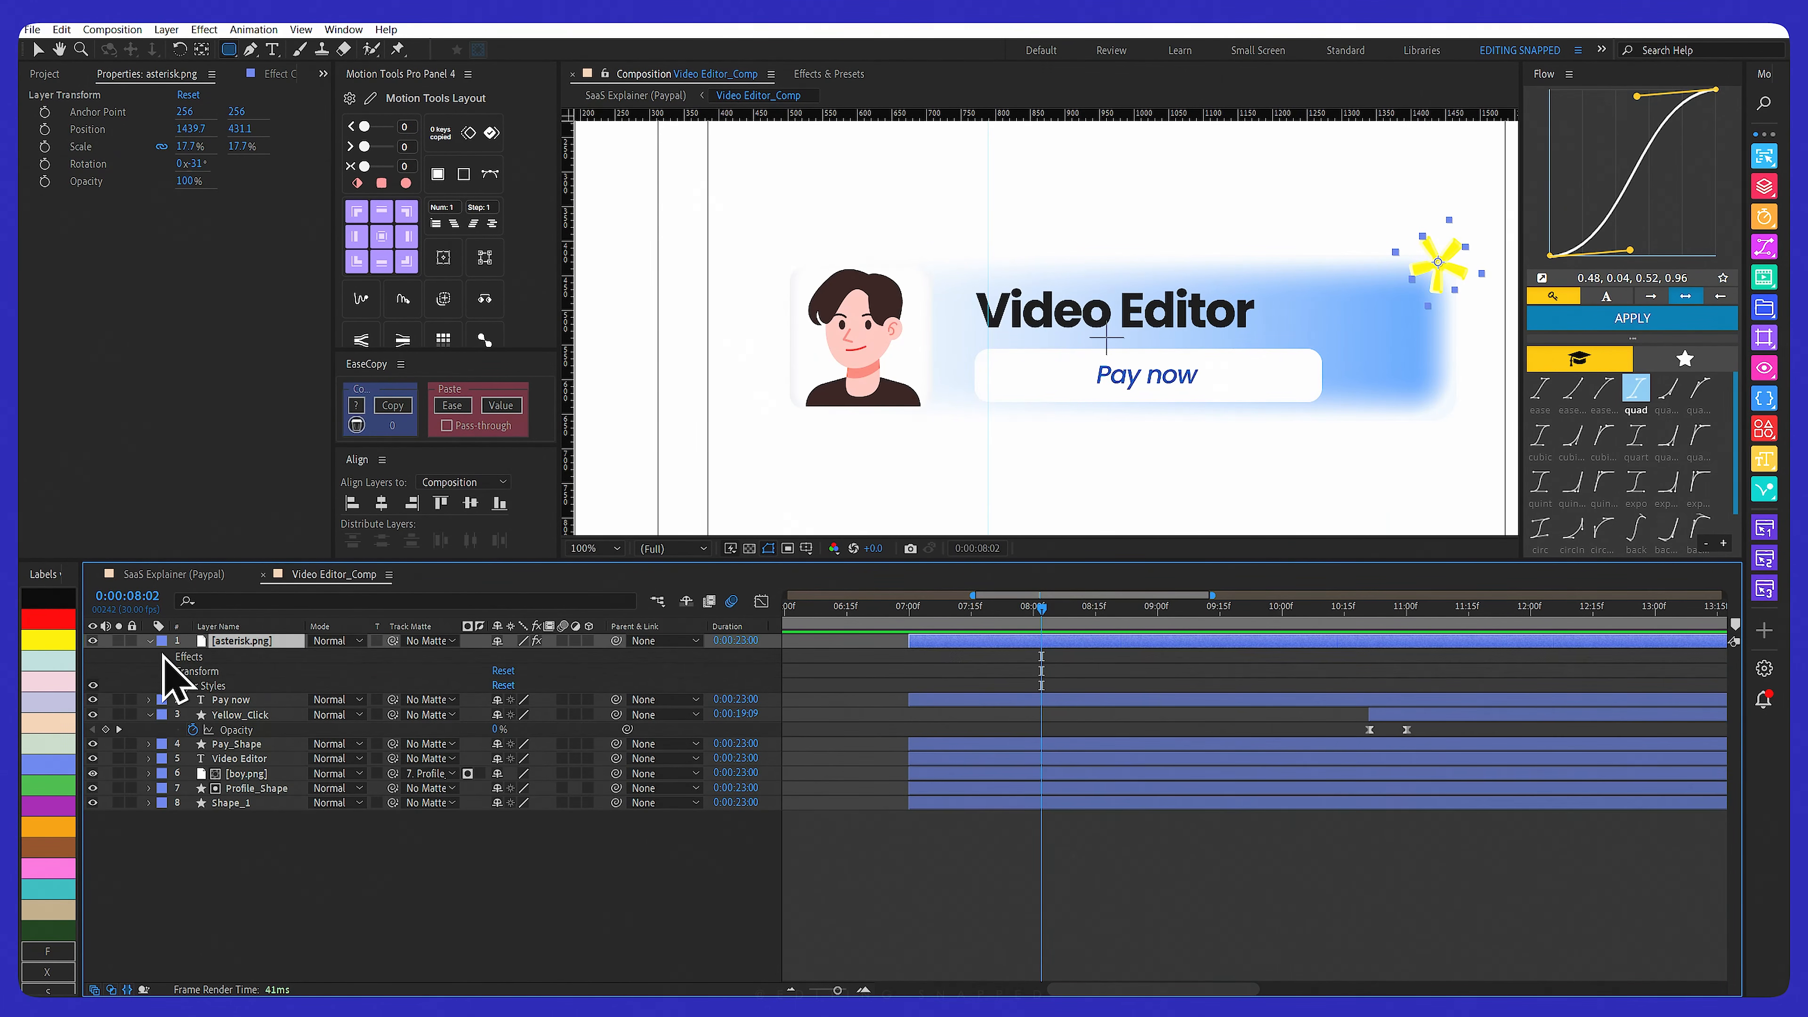
# Review the asterisk.png layer's Bevel and Emboss settings, including the highlight colour, and collapse the layer's properties
pyautogui.click(164, 686)
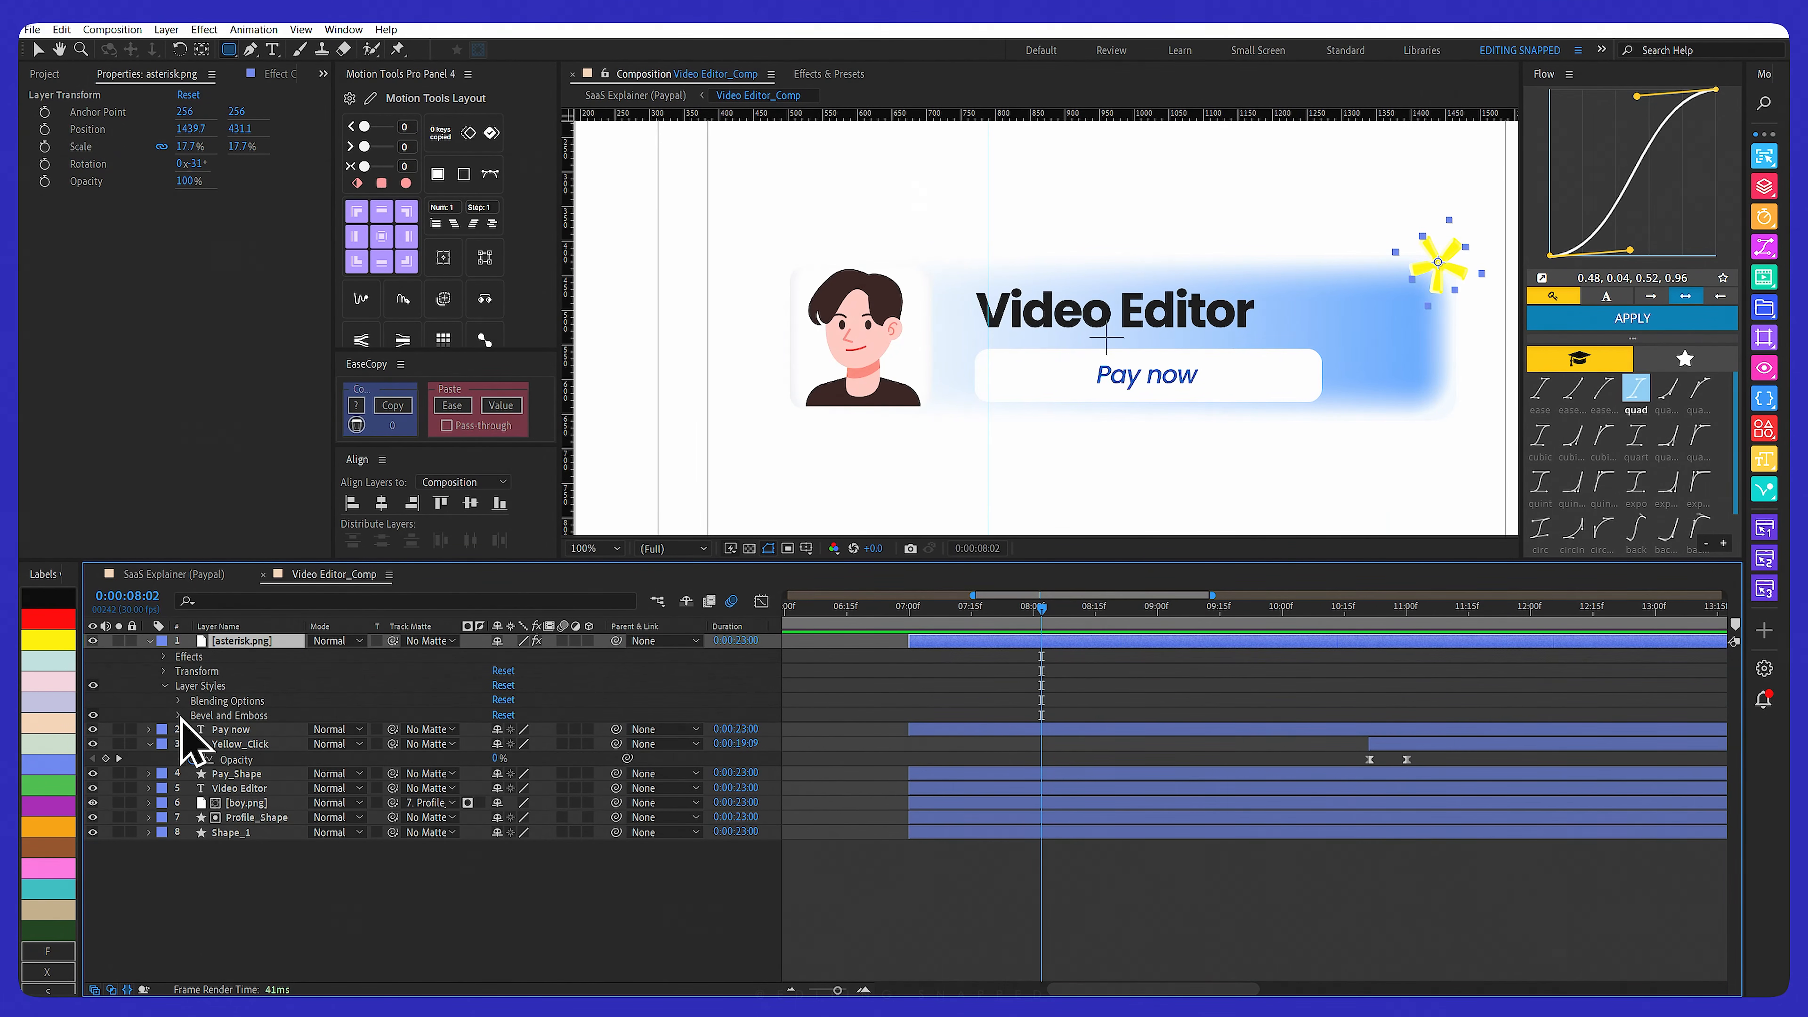
pyautogui.click(179, 715)
pyautogui.click(501, 876)
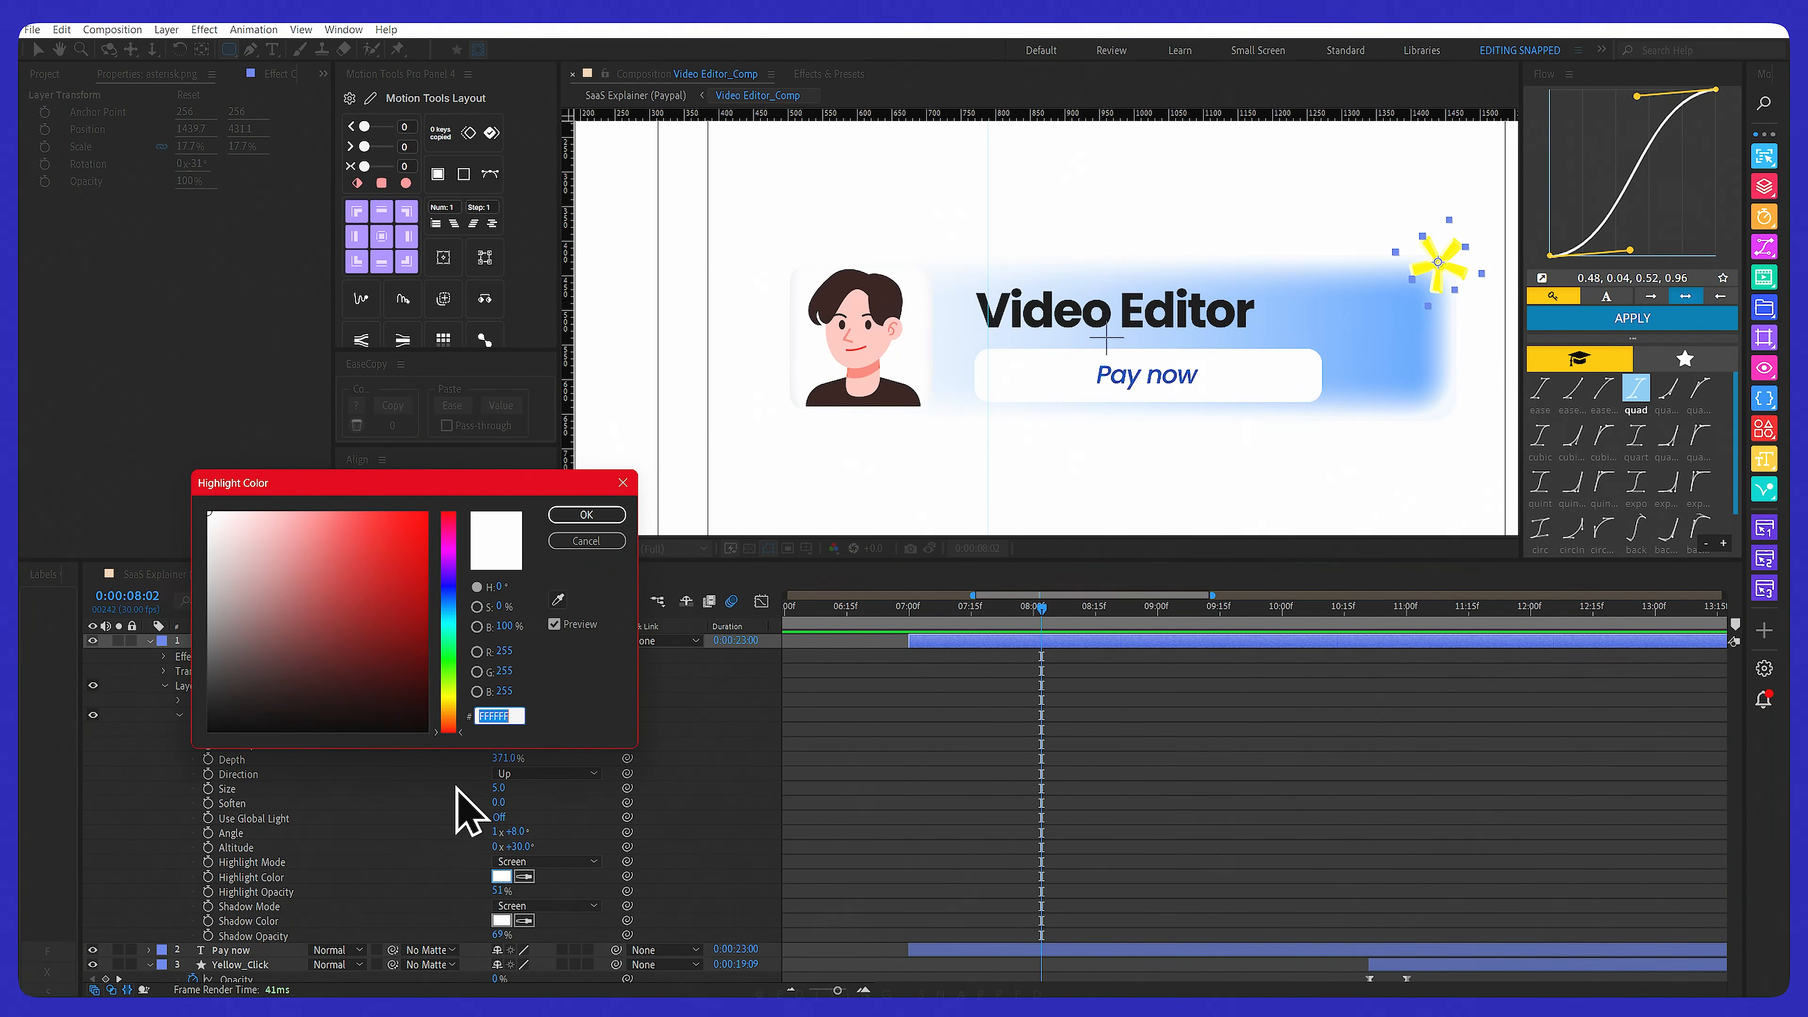
pyautogui.click(585, 514)
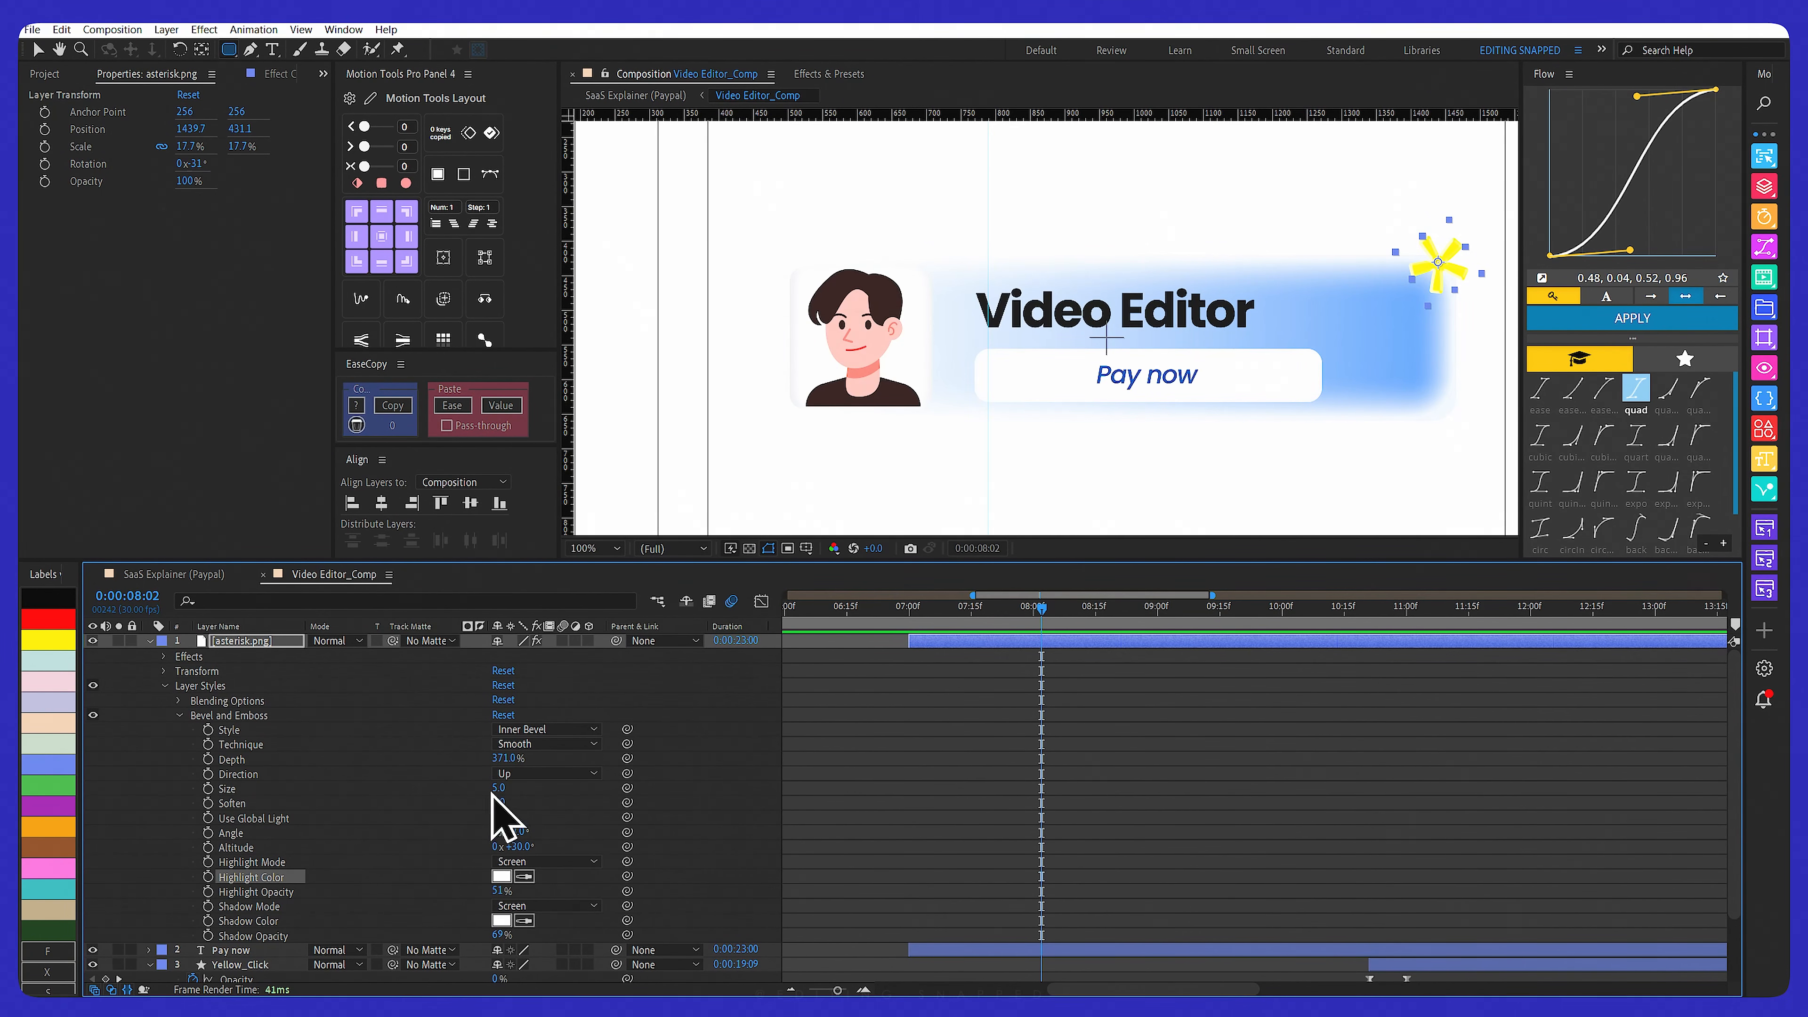
pyautogui.click(221, 642)
pyautogui.press('u')
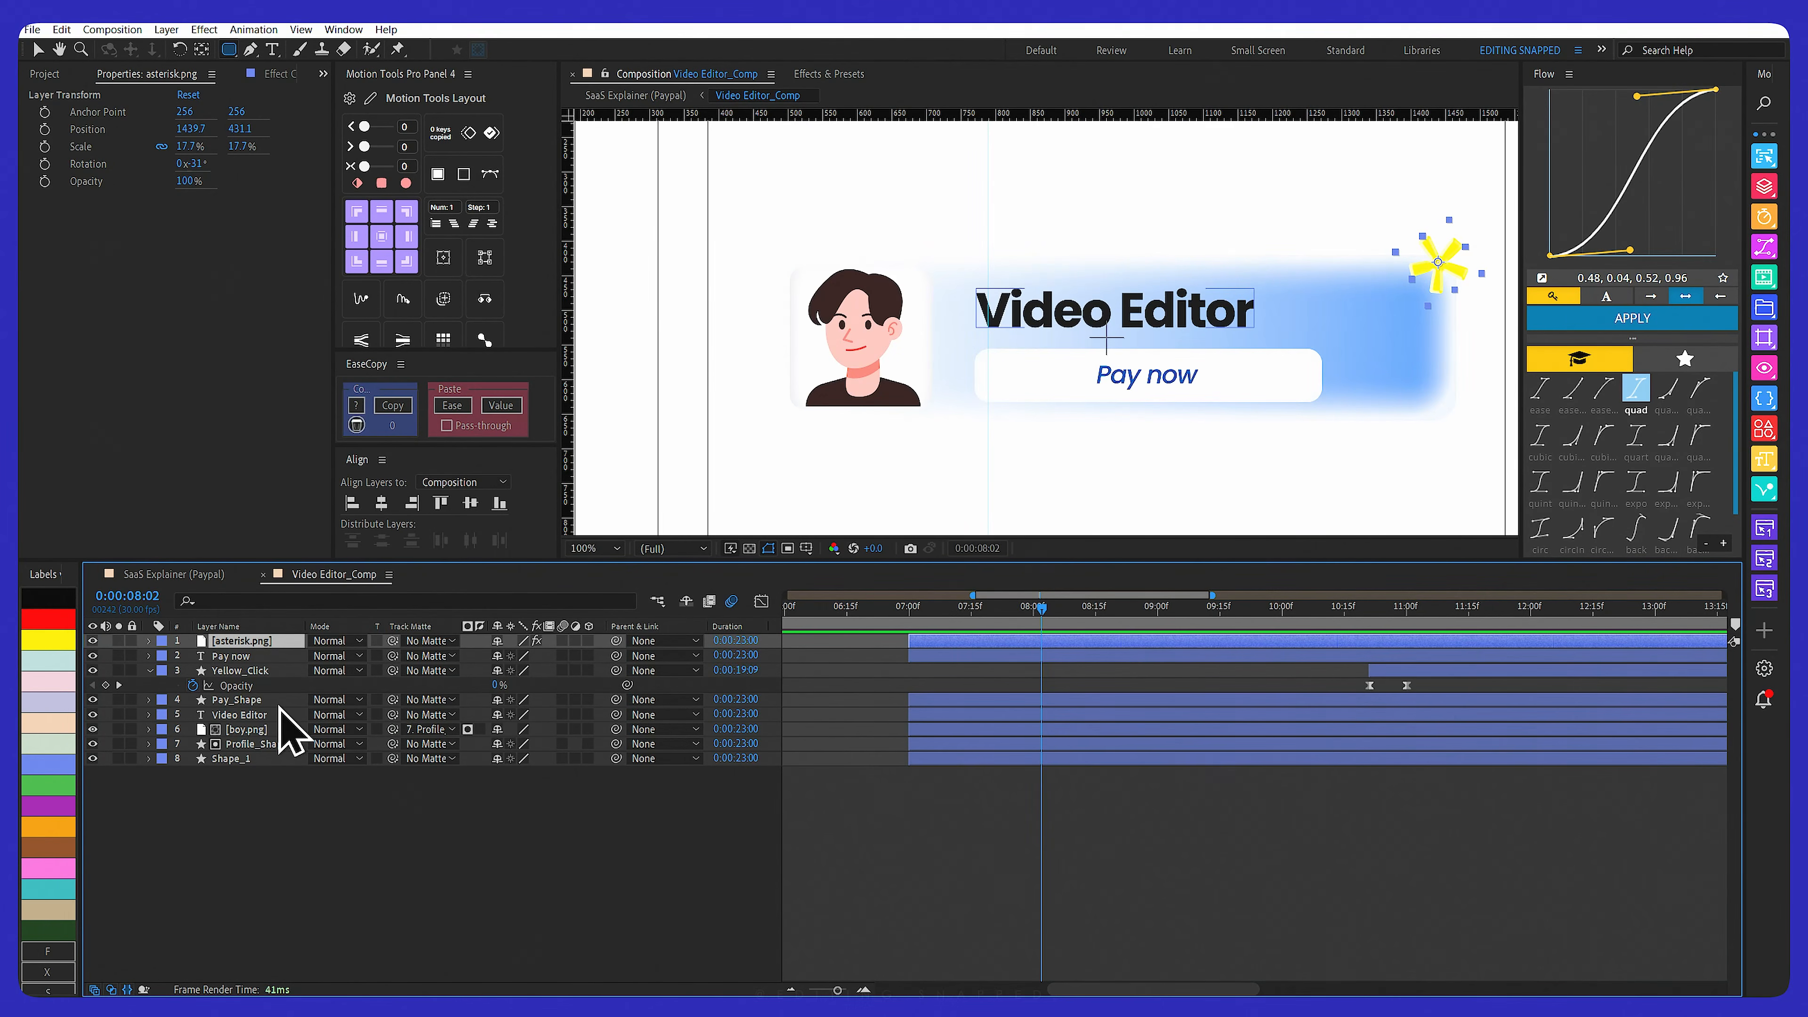
# Check the Yellow_Click layer's first opacity keyframe, and preview the SaaS Explainer (Paypal) composition at 0:00:09:22
pyautogui.click(233, 671)
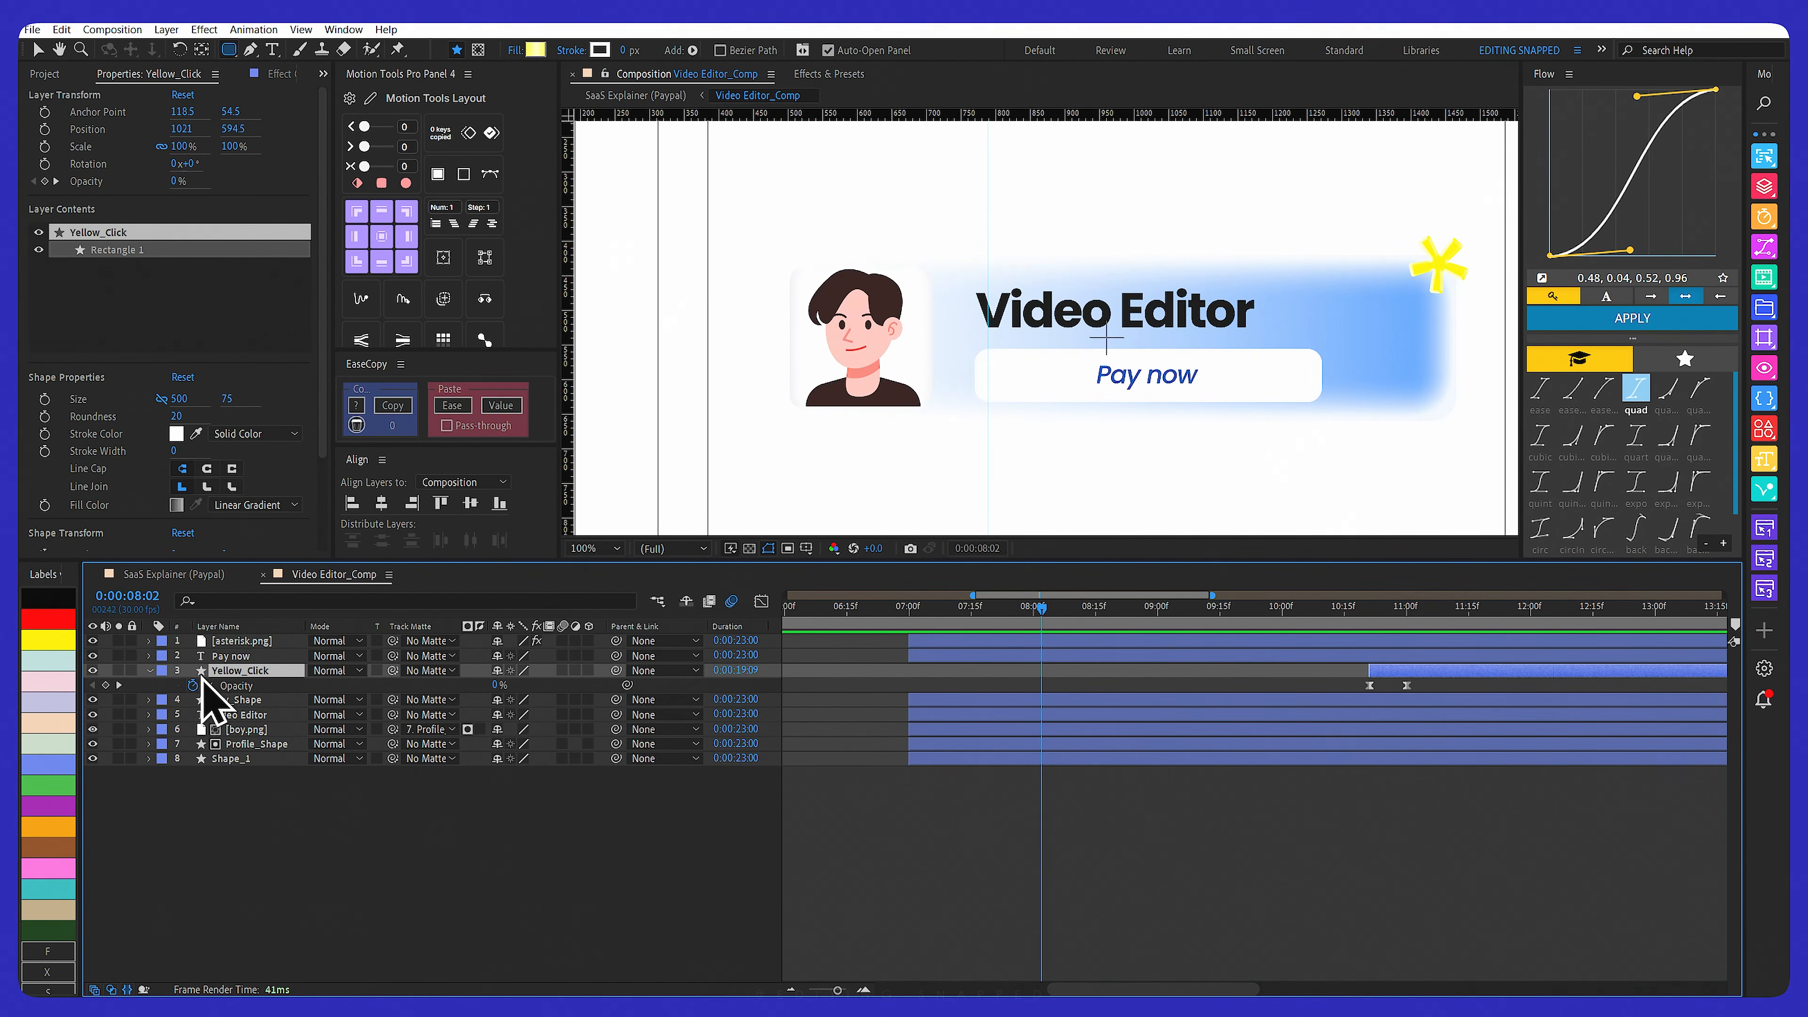
pyautogui.press('k')
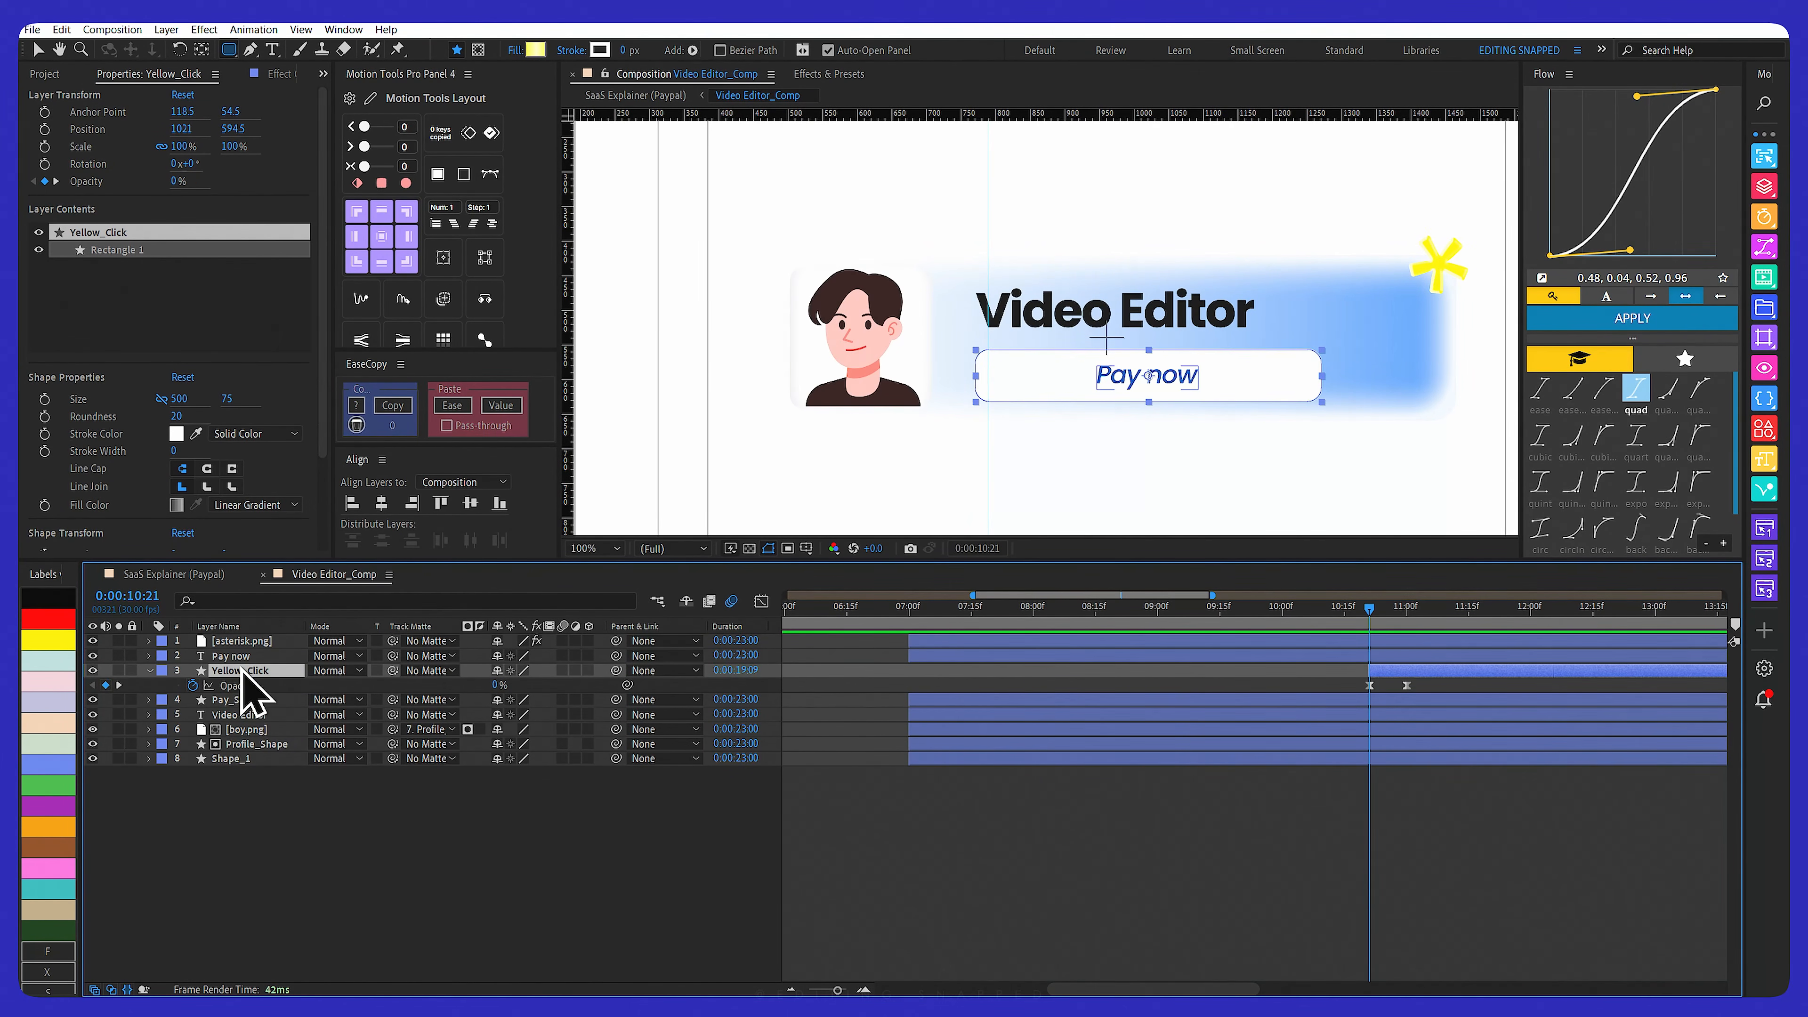
pyautogui.click(190, 575)
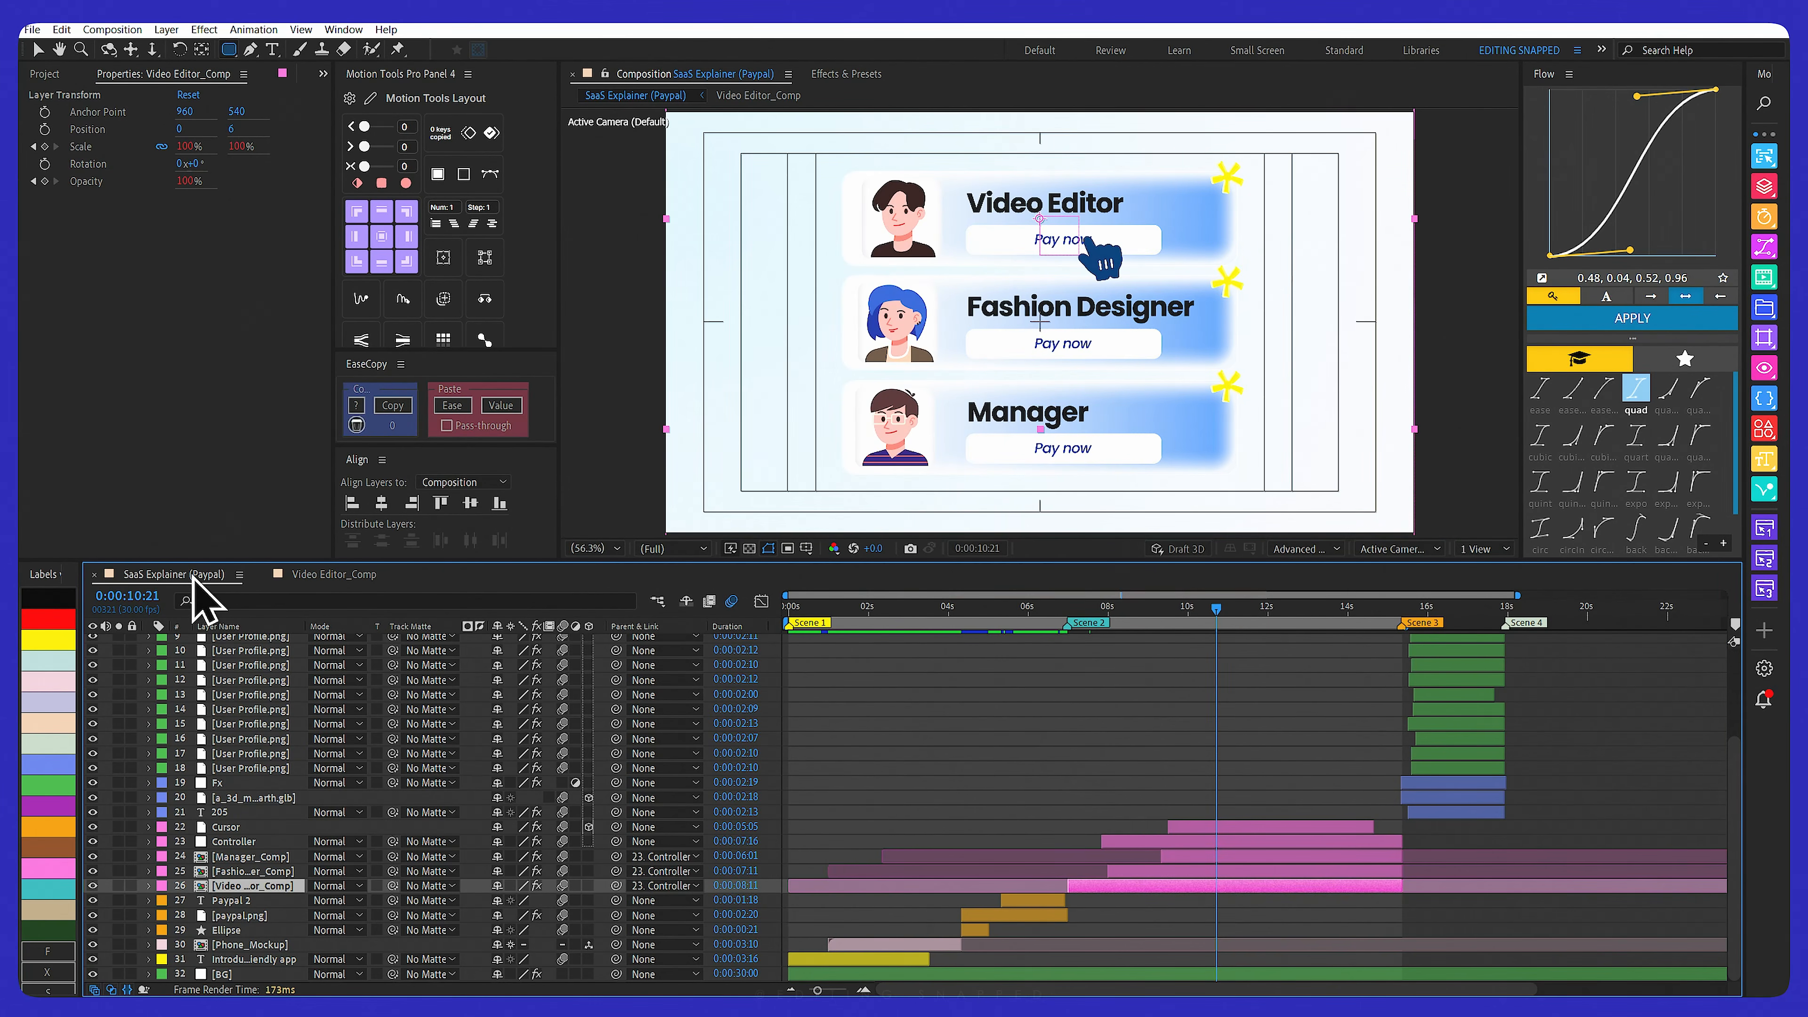
pyautogui.moveTo(1061, 607); pyautogui.dragTo(1177, 608)
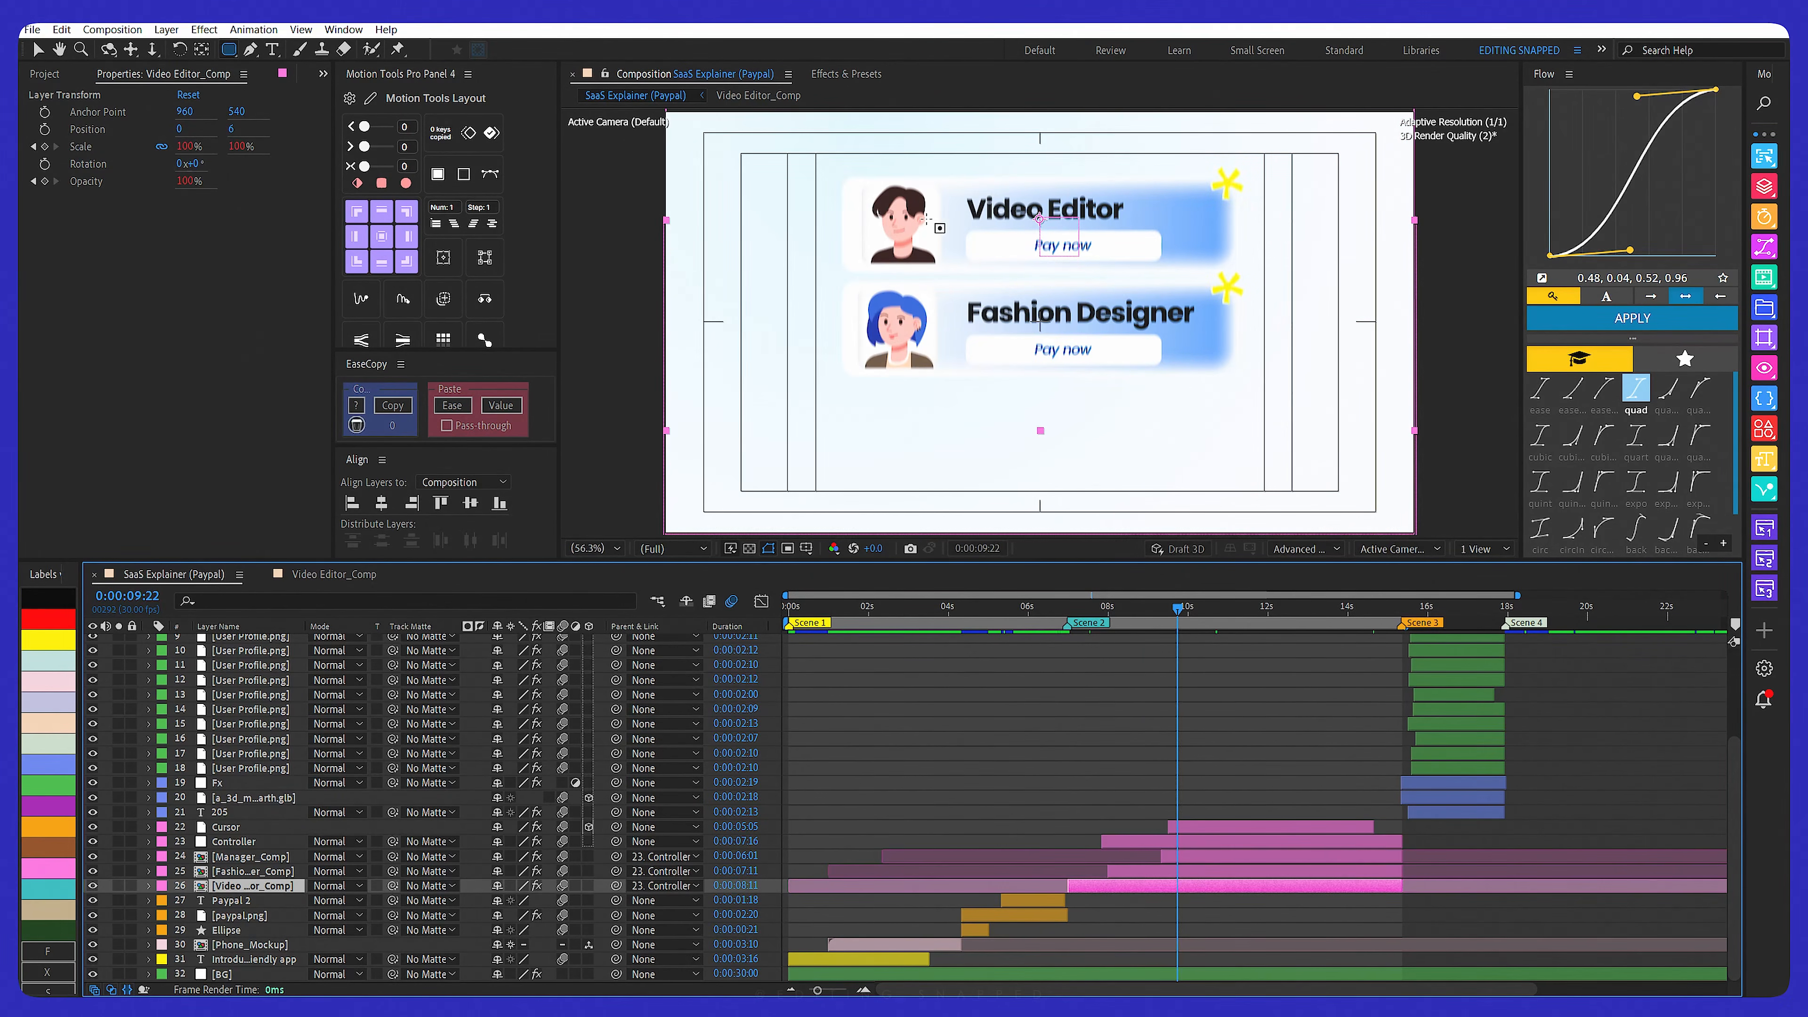
# Expand the project's Comps and Precomps folders, and go to 0:00:07:00 with the Manager, Fashion Designer and Video Editor comp layers selected
pyautogui.click(43, 75)
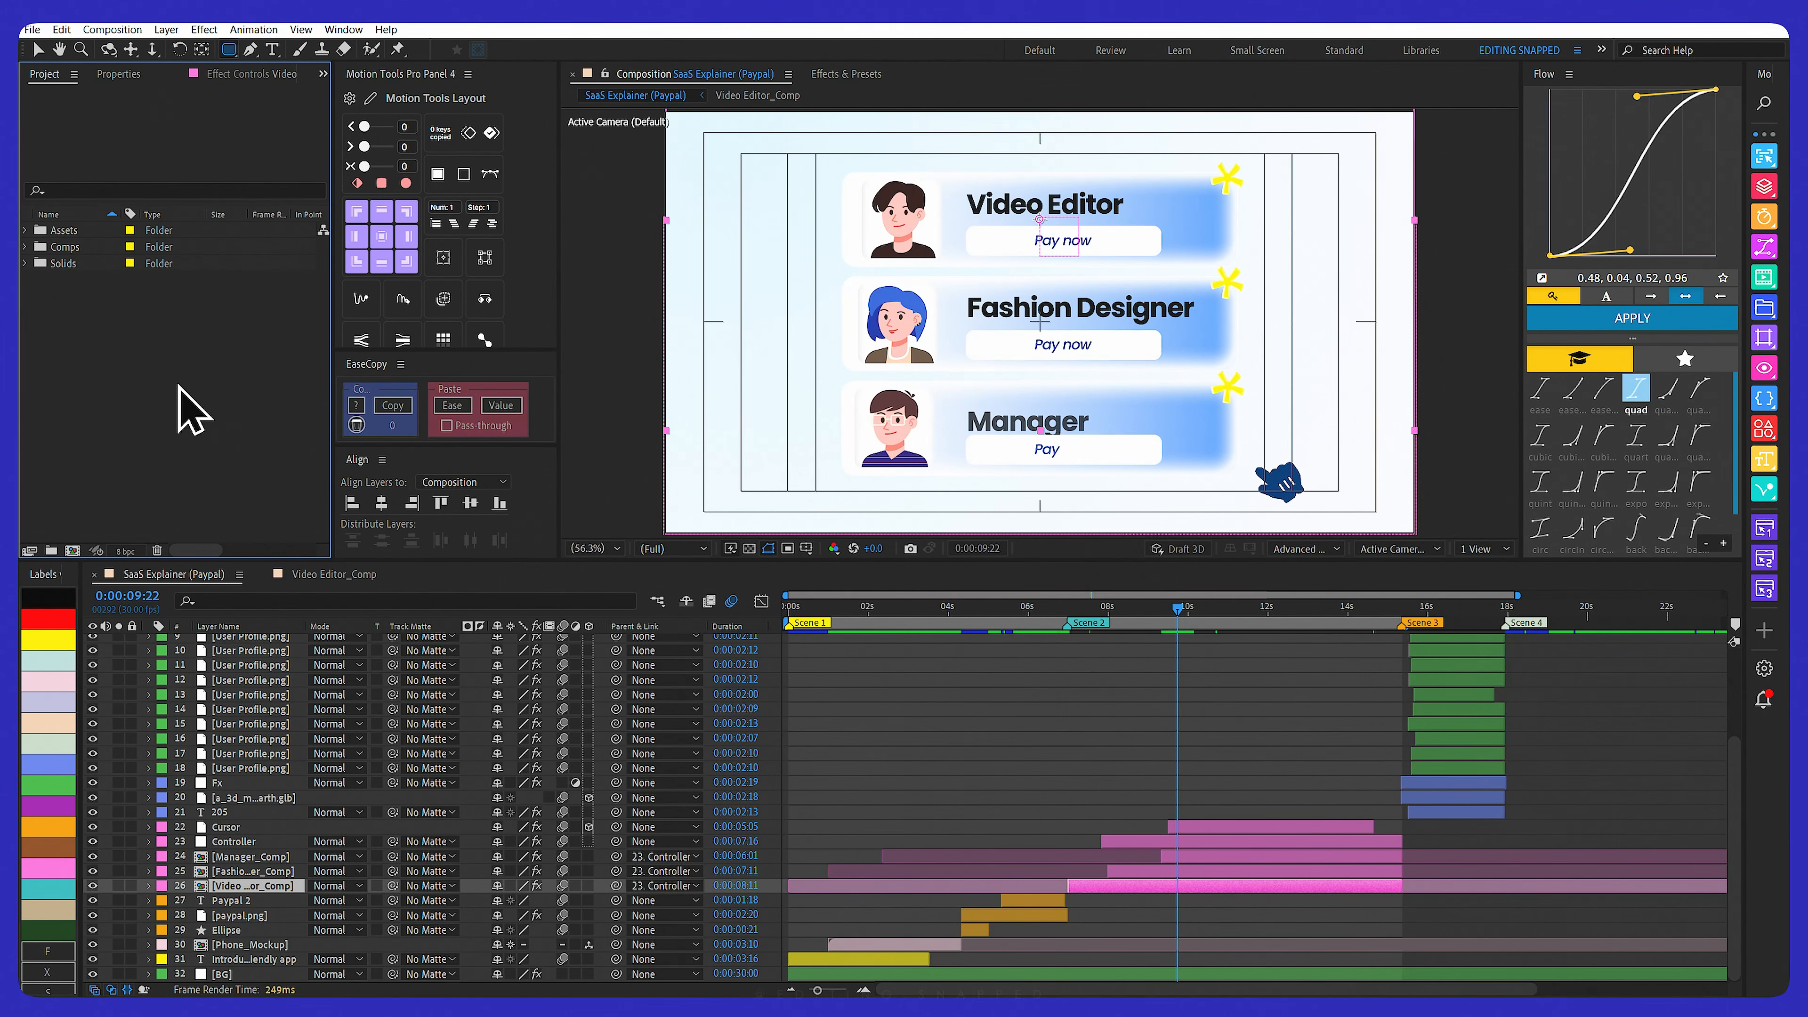
pyautogui.click(26, 246)
pyautogui.click(42, 264)
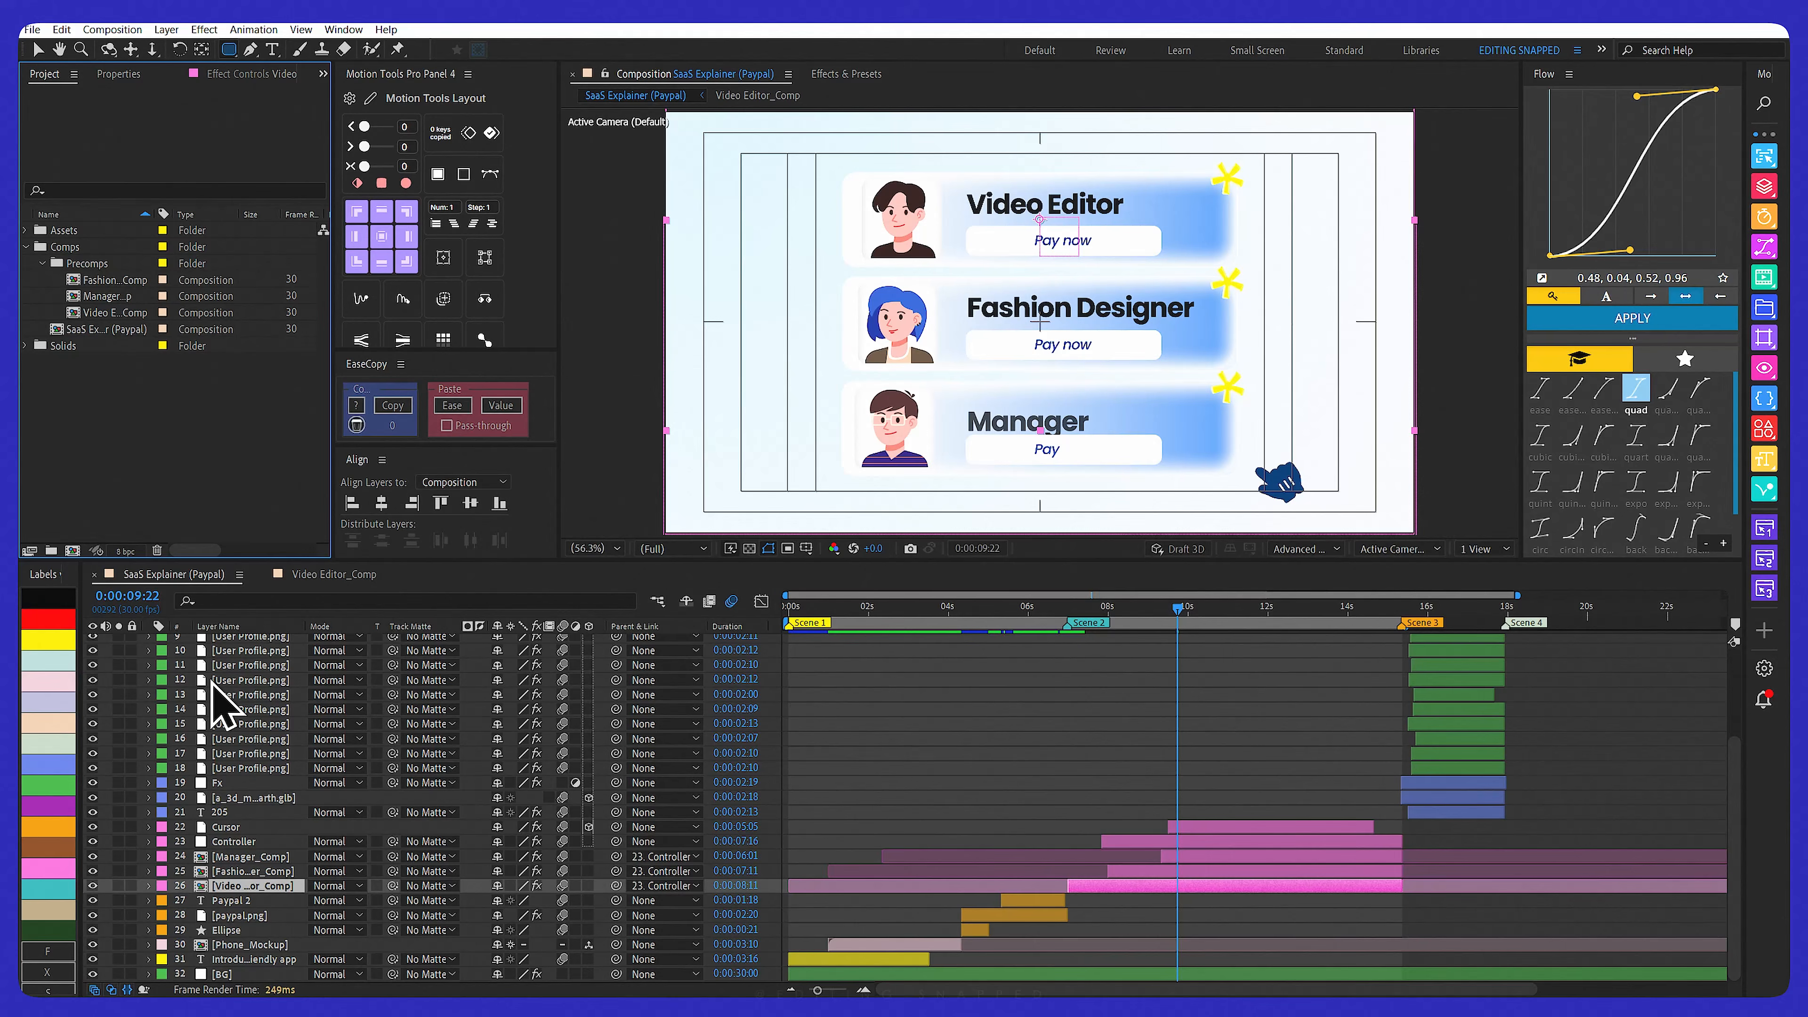
pyautogui.click(244, 872)
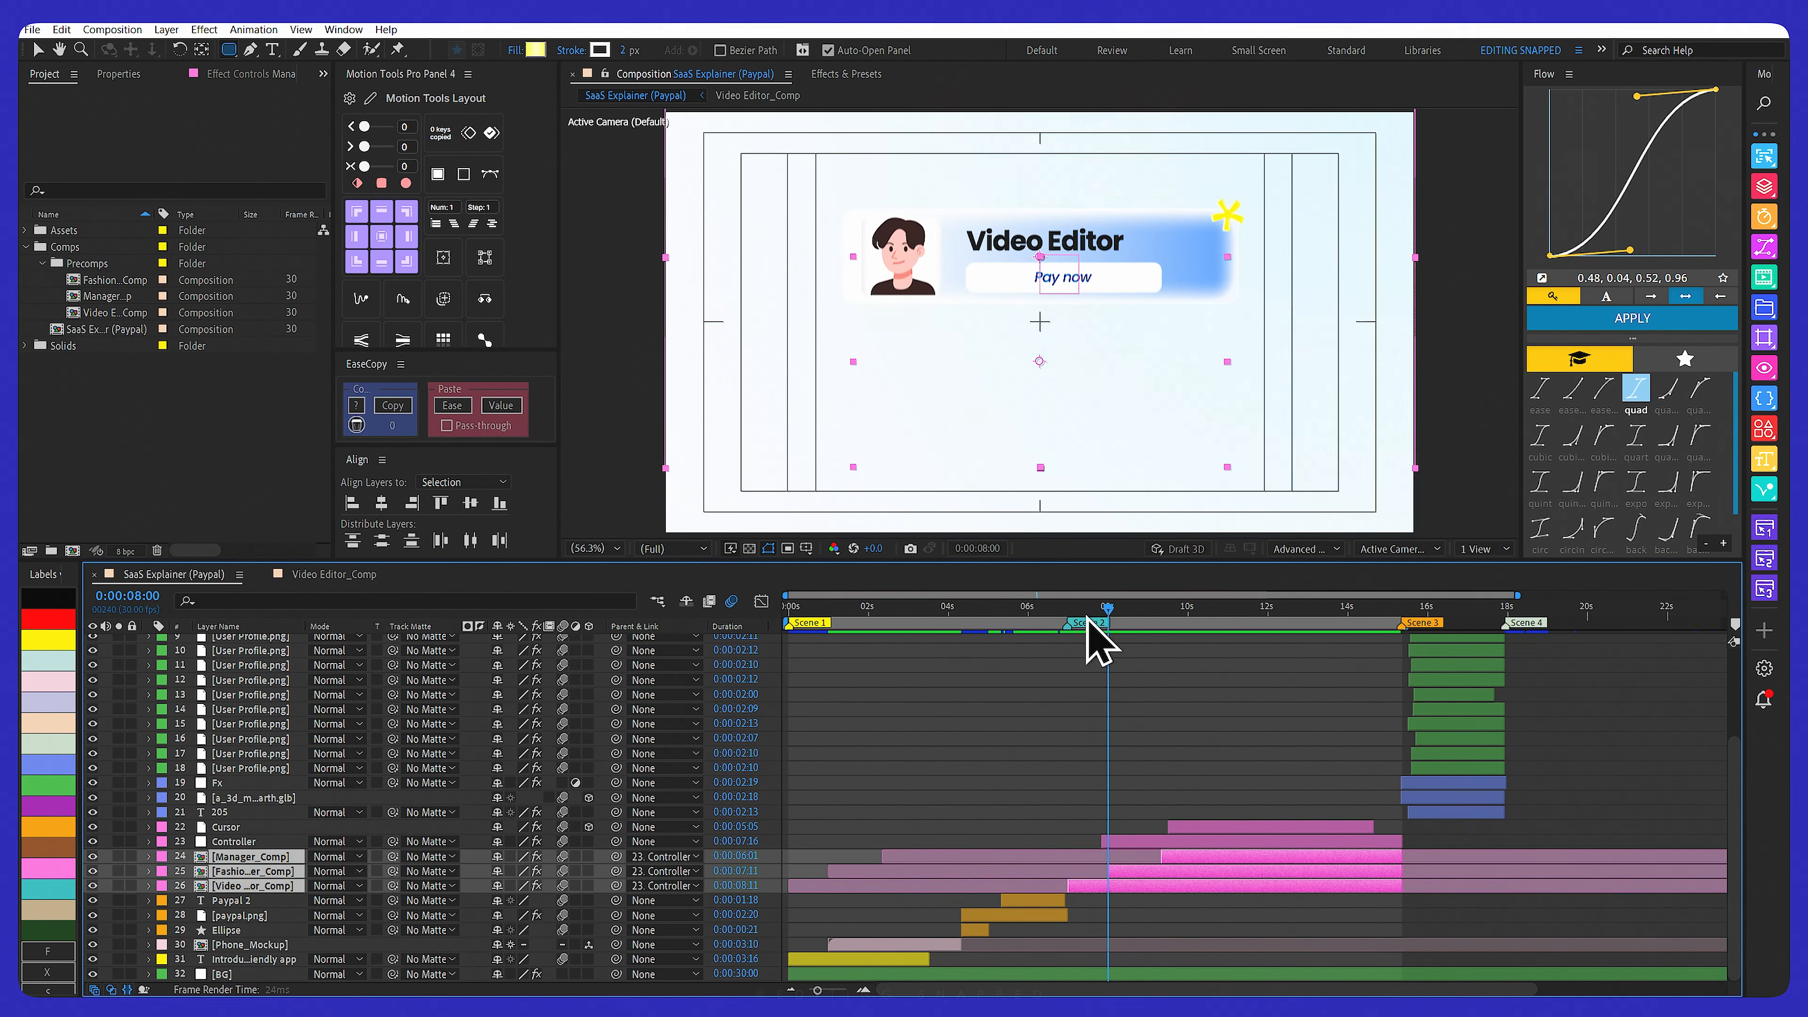
pyautogui.moveTo(1087, 620)
pyautogui.mouseDown()
pyautogui.moveTo(1053, 618)
pyautogui.moveTo(1105, 618)
pyautogui.moveTo(1033, 615)
pyautogui.moveTo(1082, 621)
pyautogui.mouseUp()
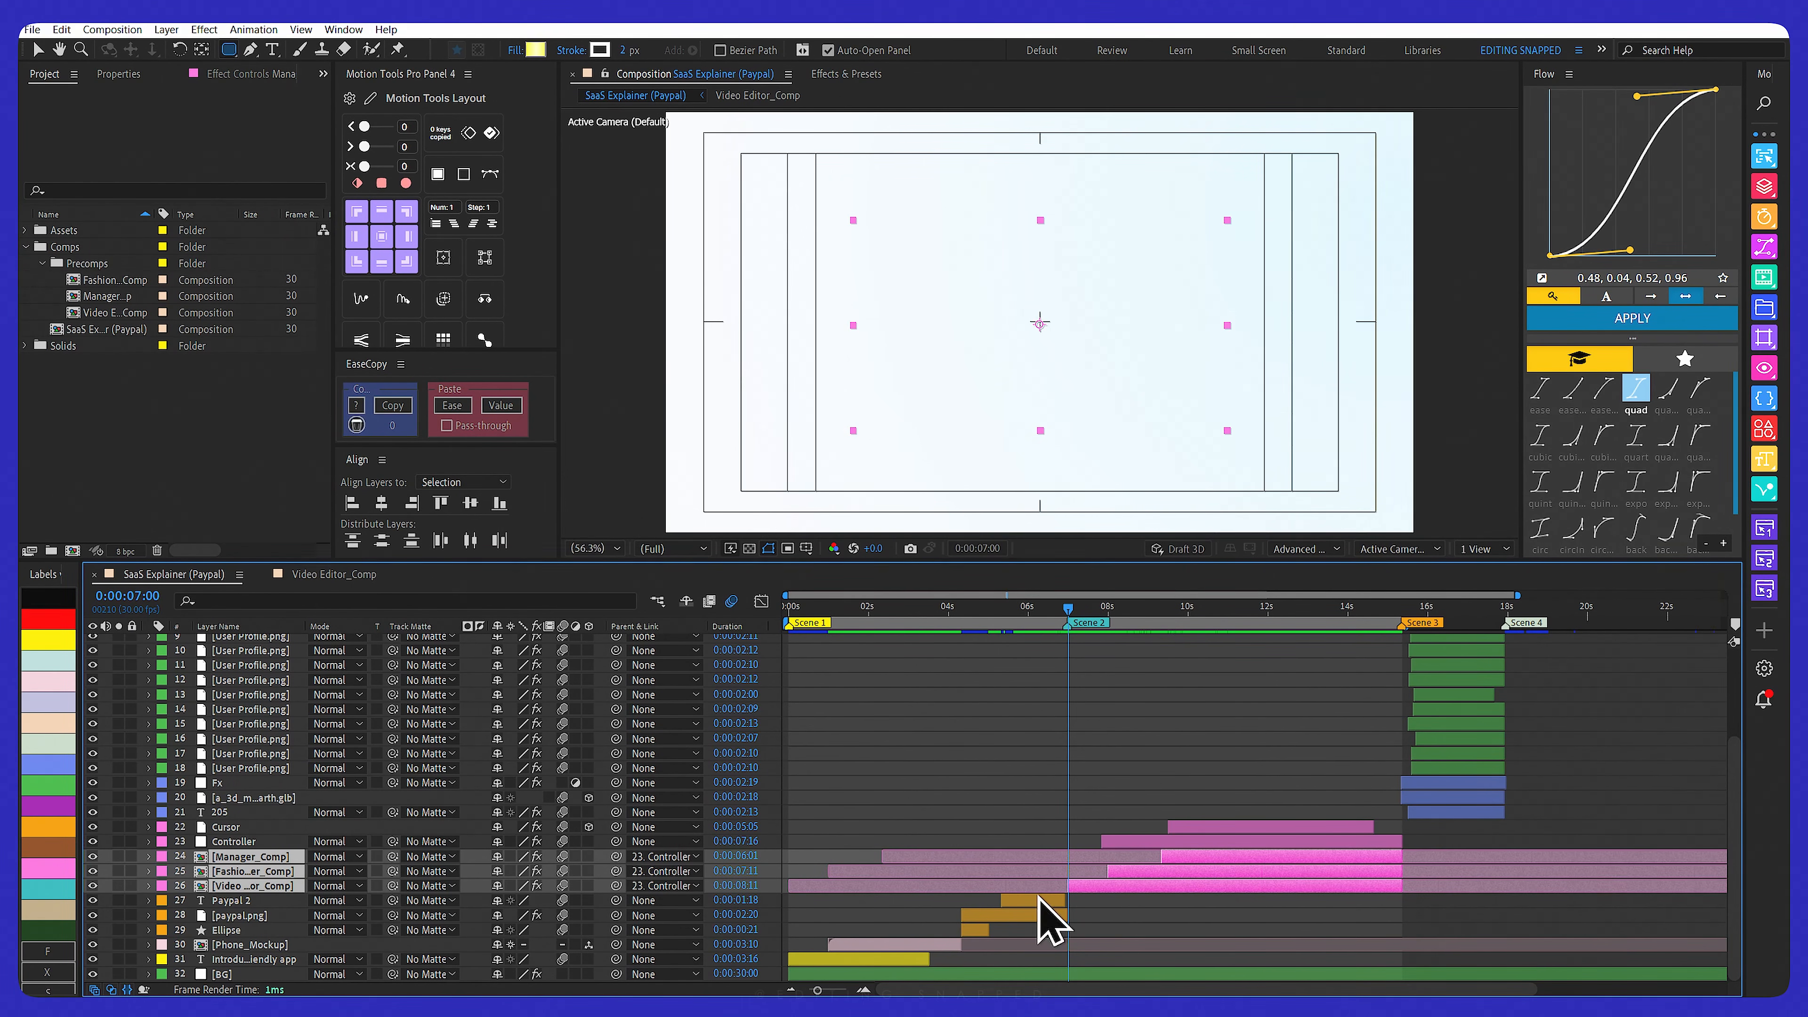
# Examine the Controller layer, the option for creating a null object, and the three comp layers parented to the Controller
pyautogui.click(246, 844)
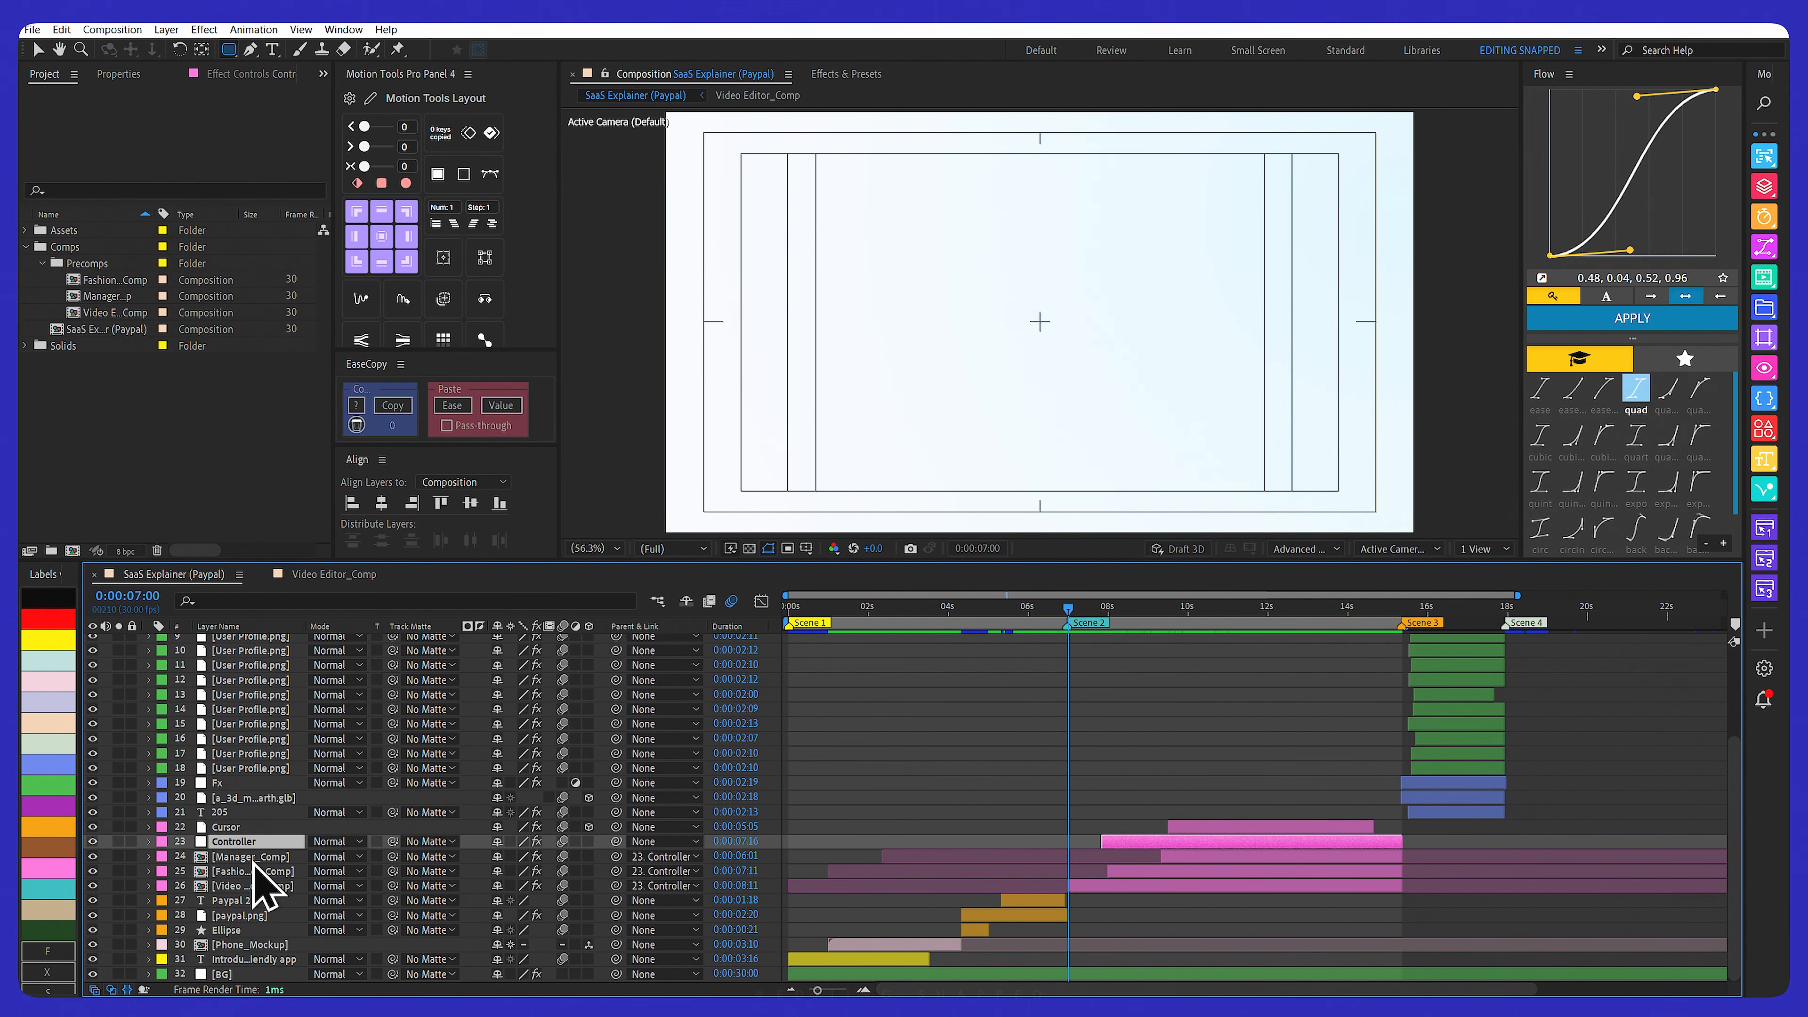
pyautogui.click(165, 29)
pyautogui.moveTo(186, 50)
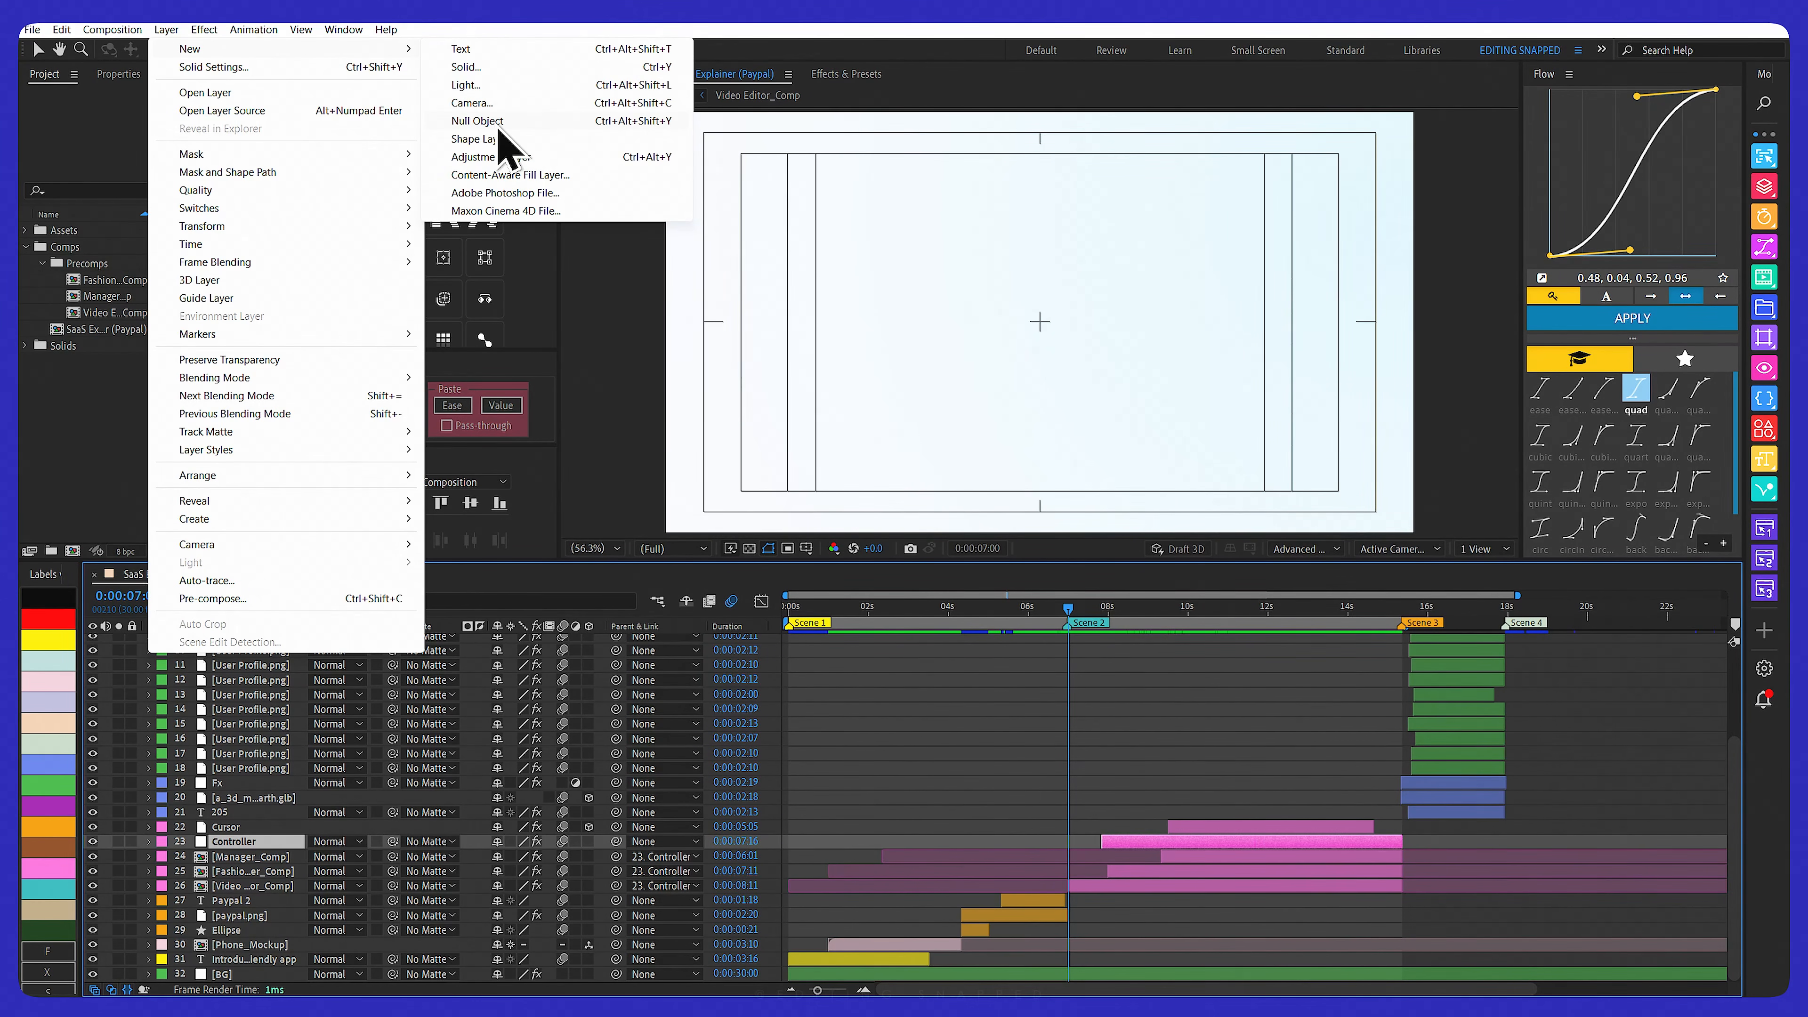
pyautogui.click(243, 845)
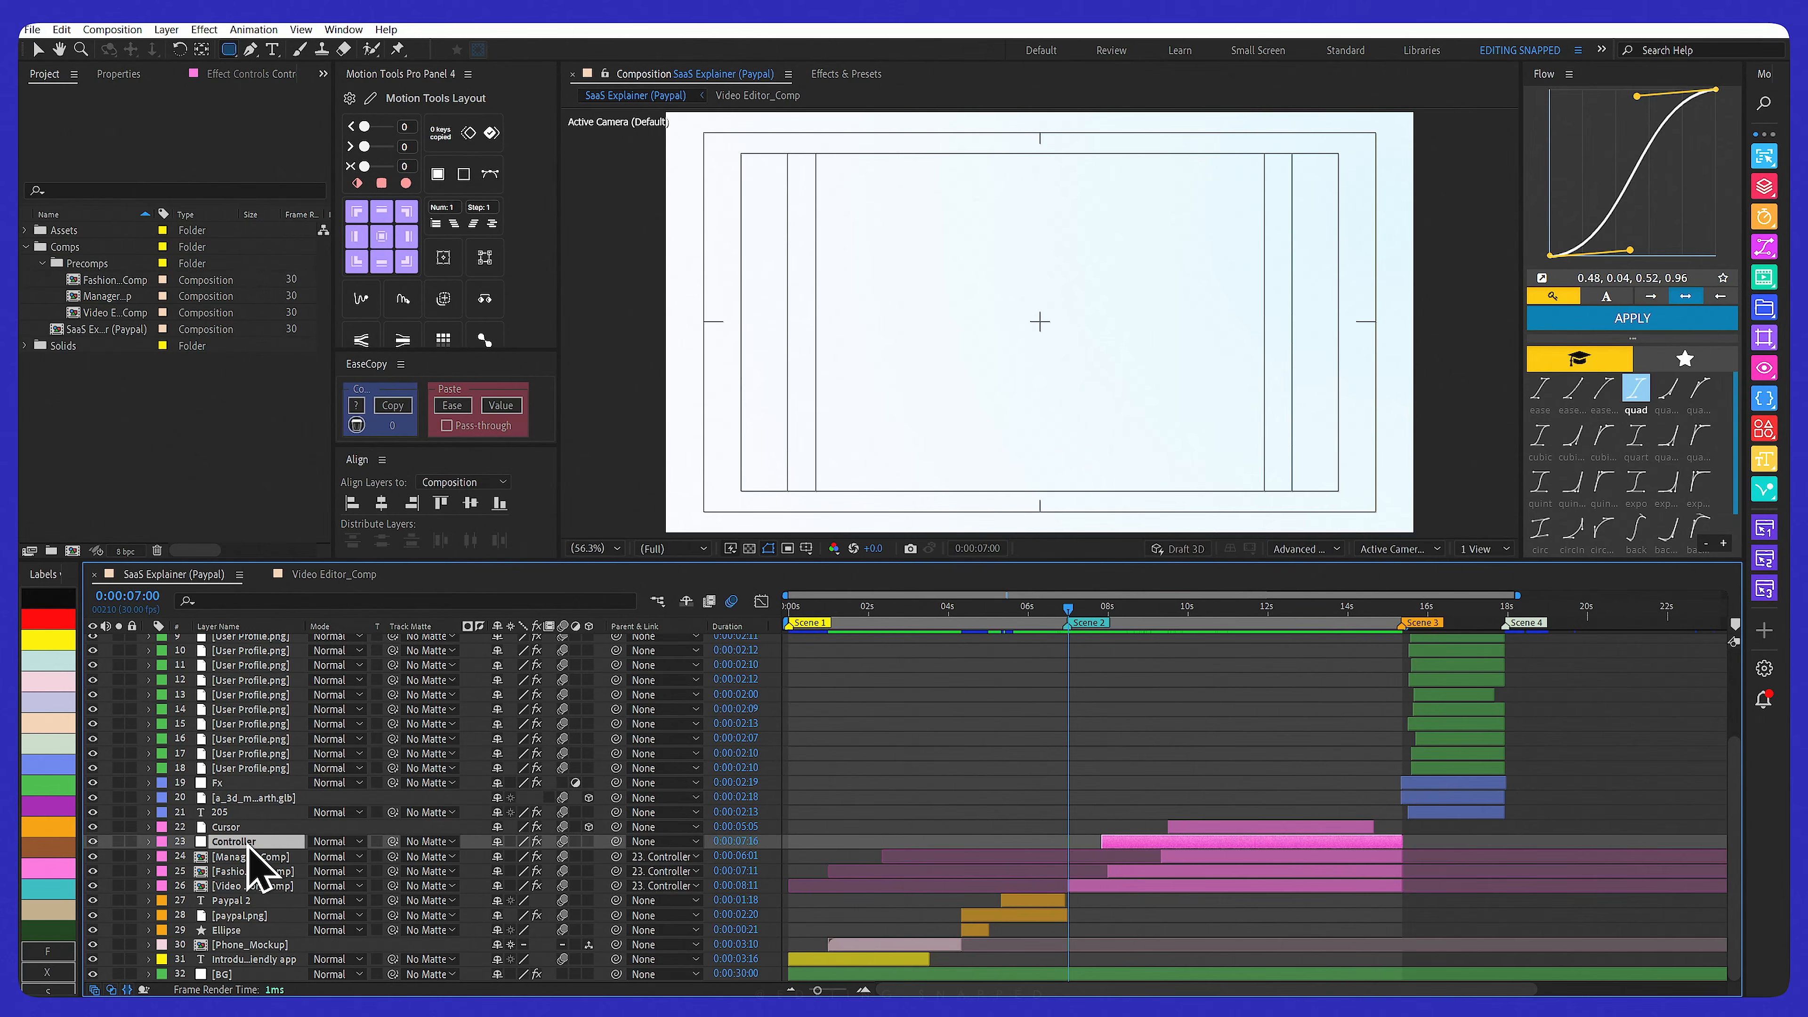
pyautogui.click(250, 856)
pyautogui.keyDown('shift'); pyautogui.click(249, 886); pyautogui.keyUp('shift')
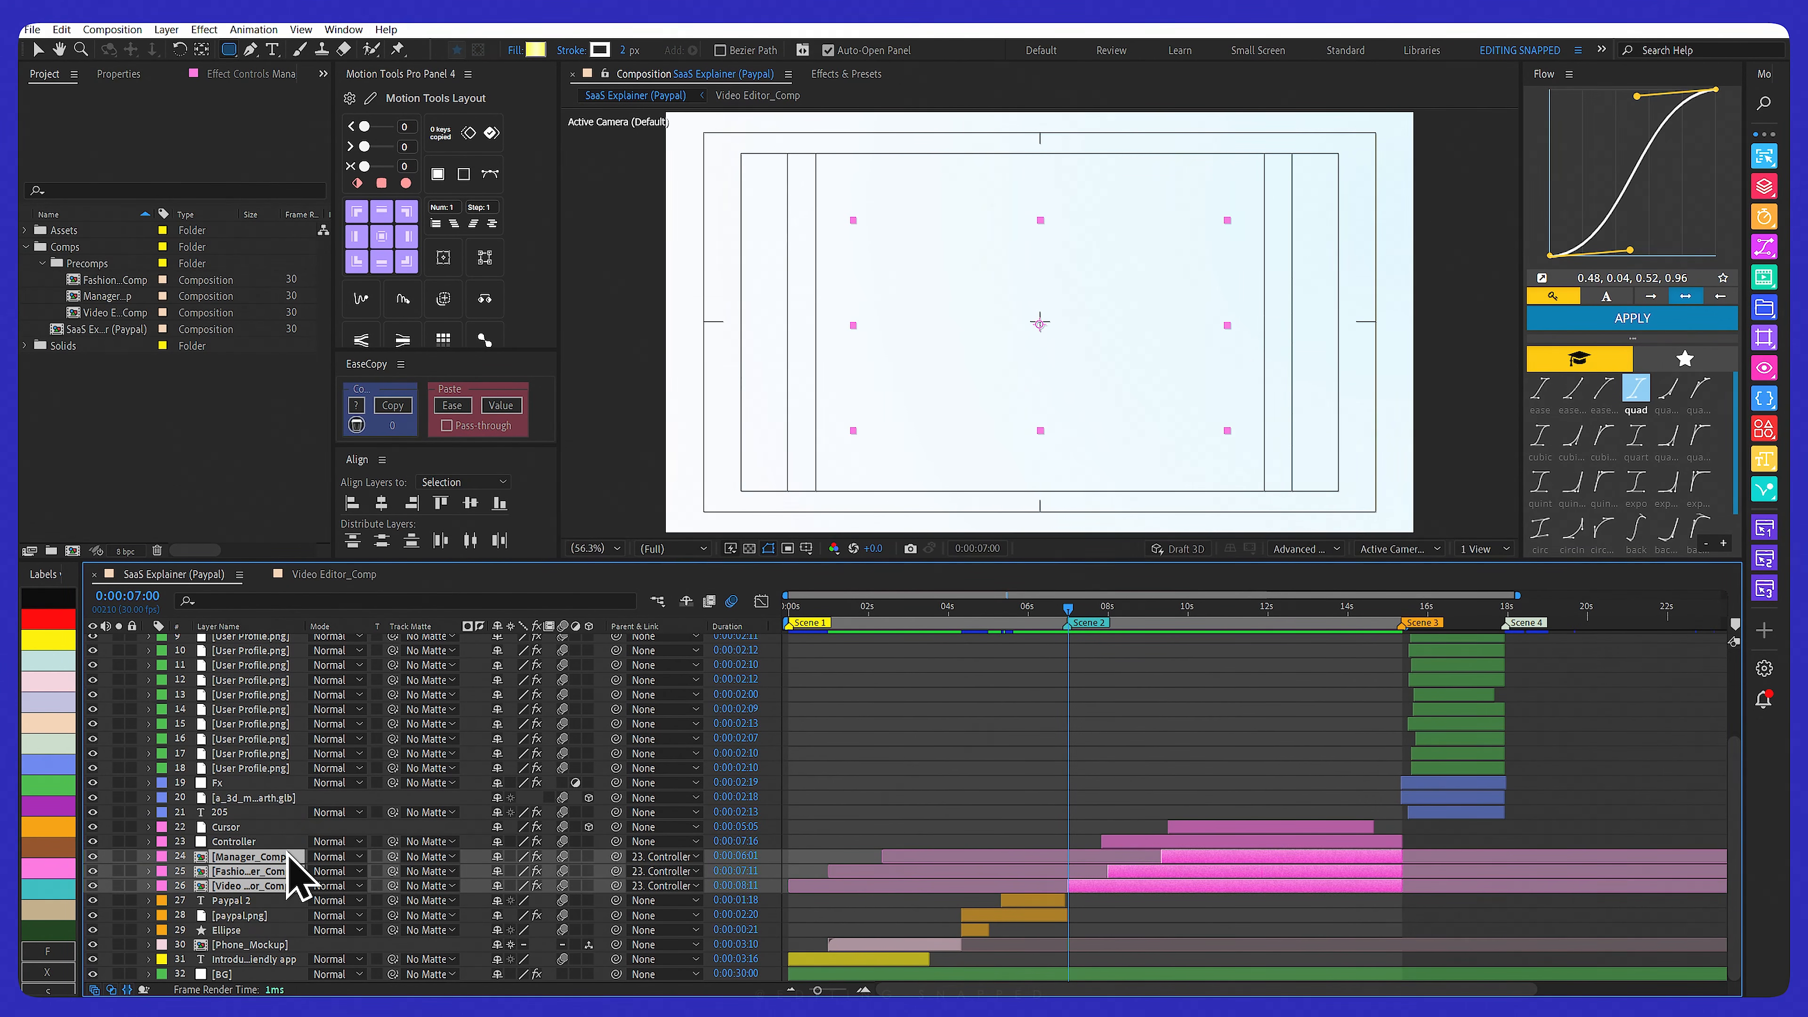
pyautogui.click(230, 842)
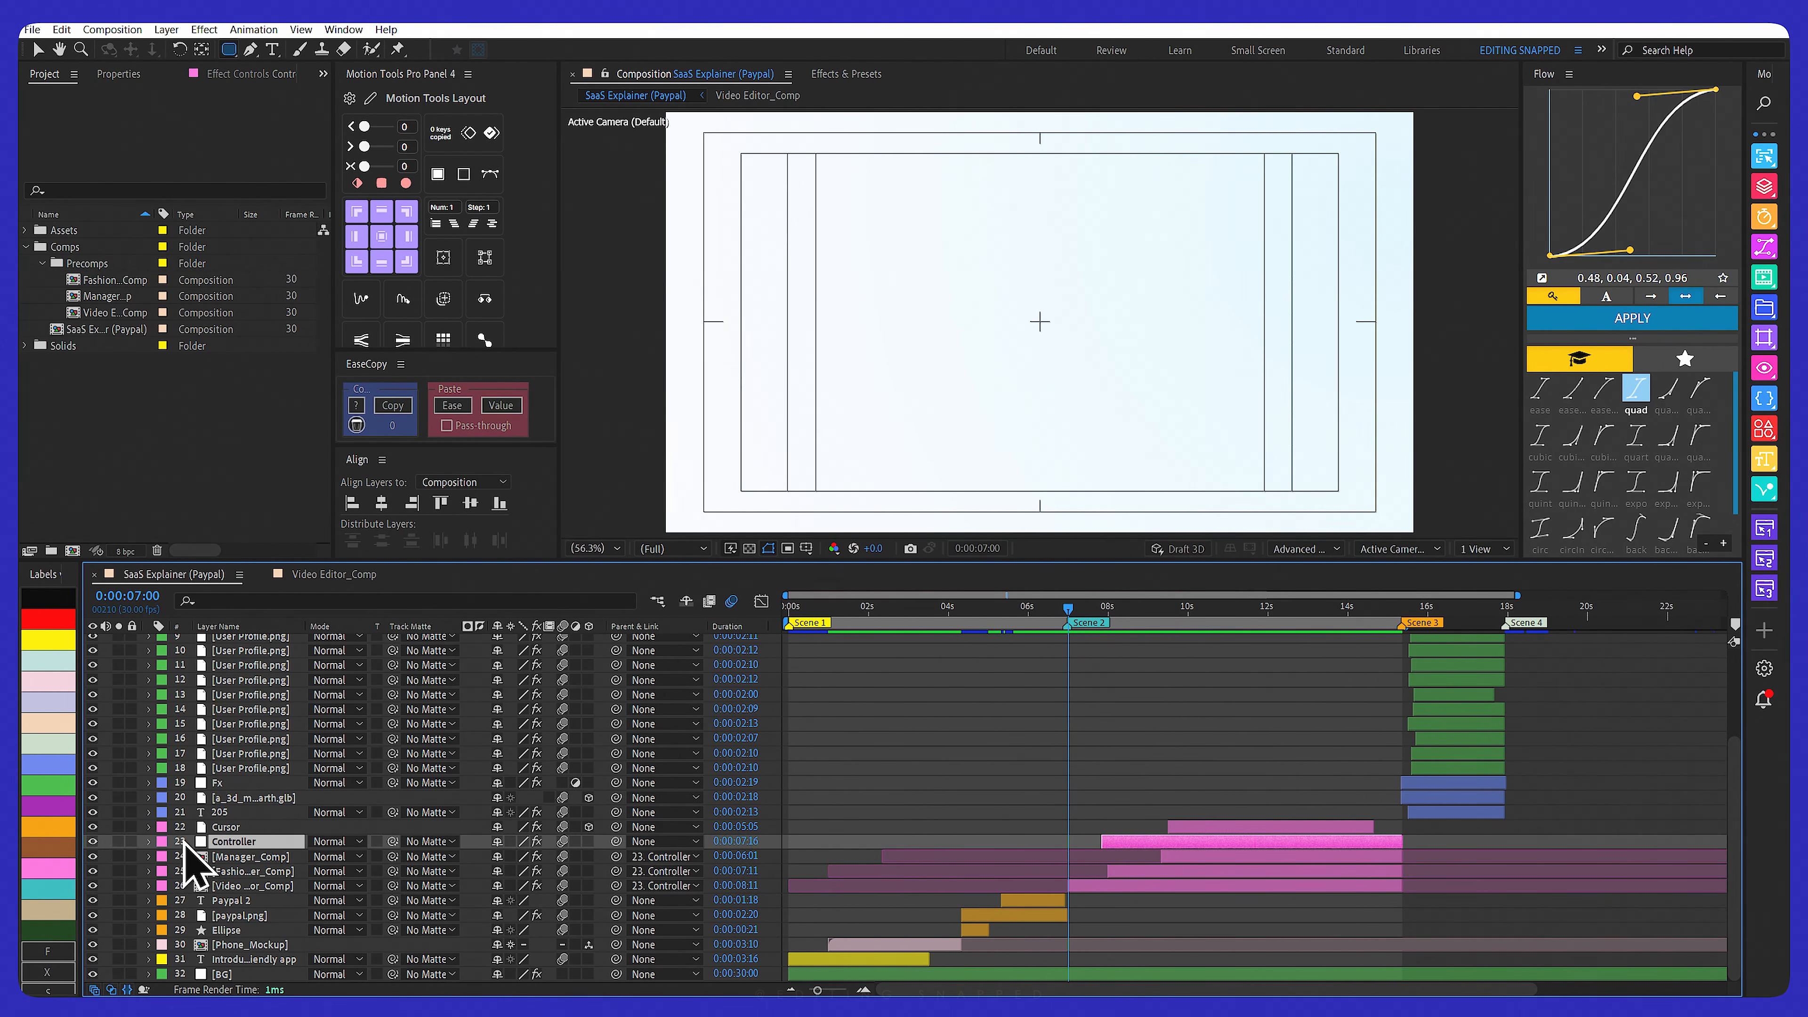
# Reveal the Controller layer's Position keyframes and scrub around the start of its movement at 0:00:07:25
pyautogui.click(1100, 611)
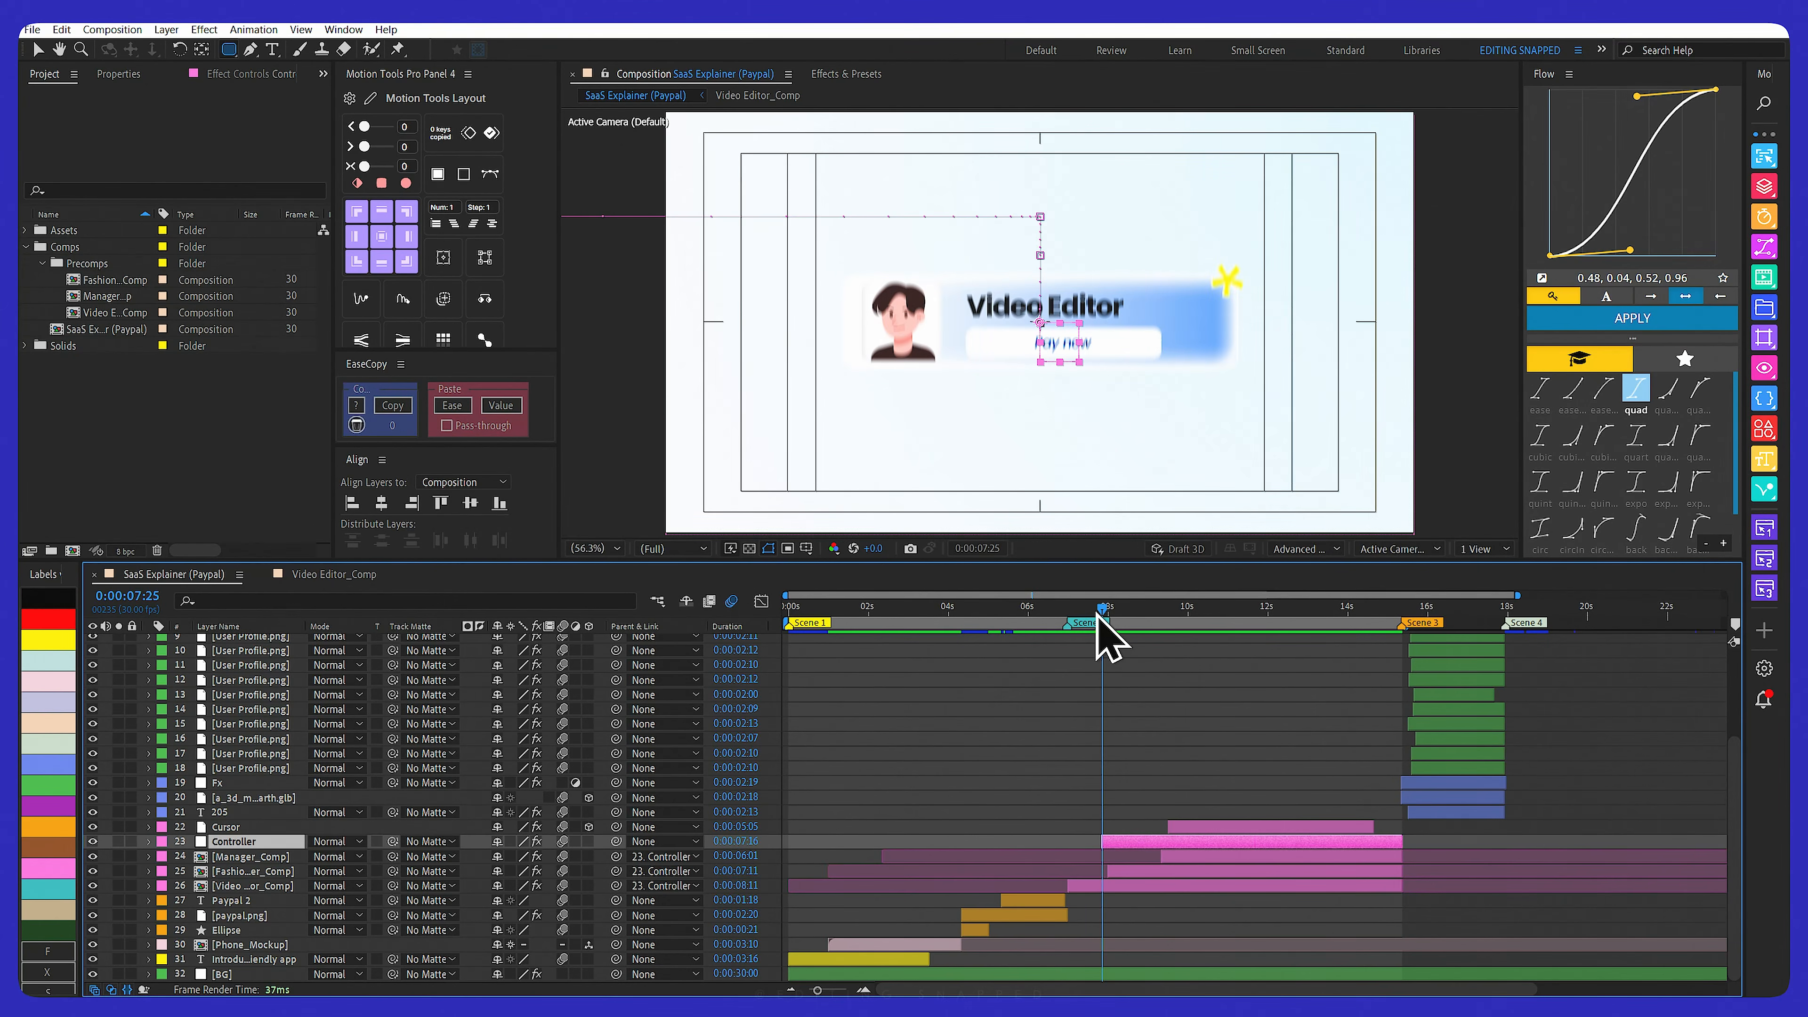
pyautogui.press('p')
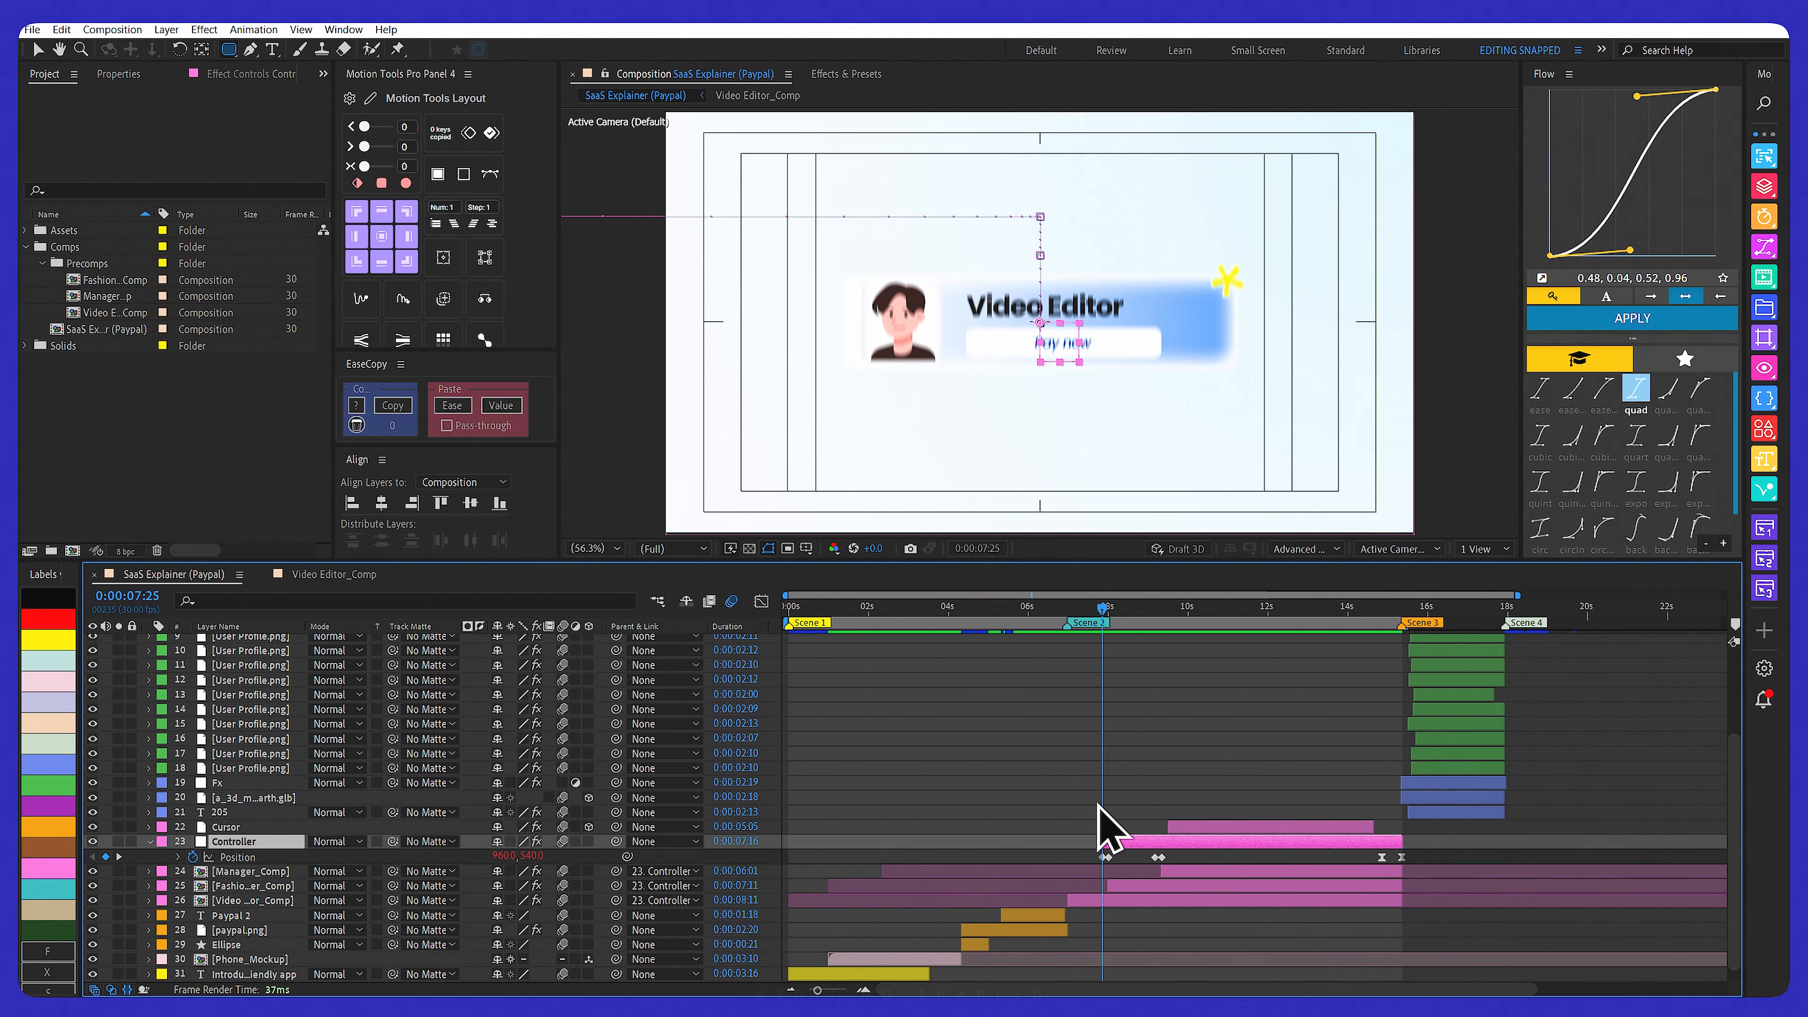
pyautogui.moveTo(1102, 618)
pyautogui.mouseDown()
pyautogui.moveTo(1058, 629)
pyautogui.moveTo(1090, 633)
pyautogui.moveTo(989, 626)
pyautogui.moveTo(1100, 627)
pyautogui.mouseUp()
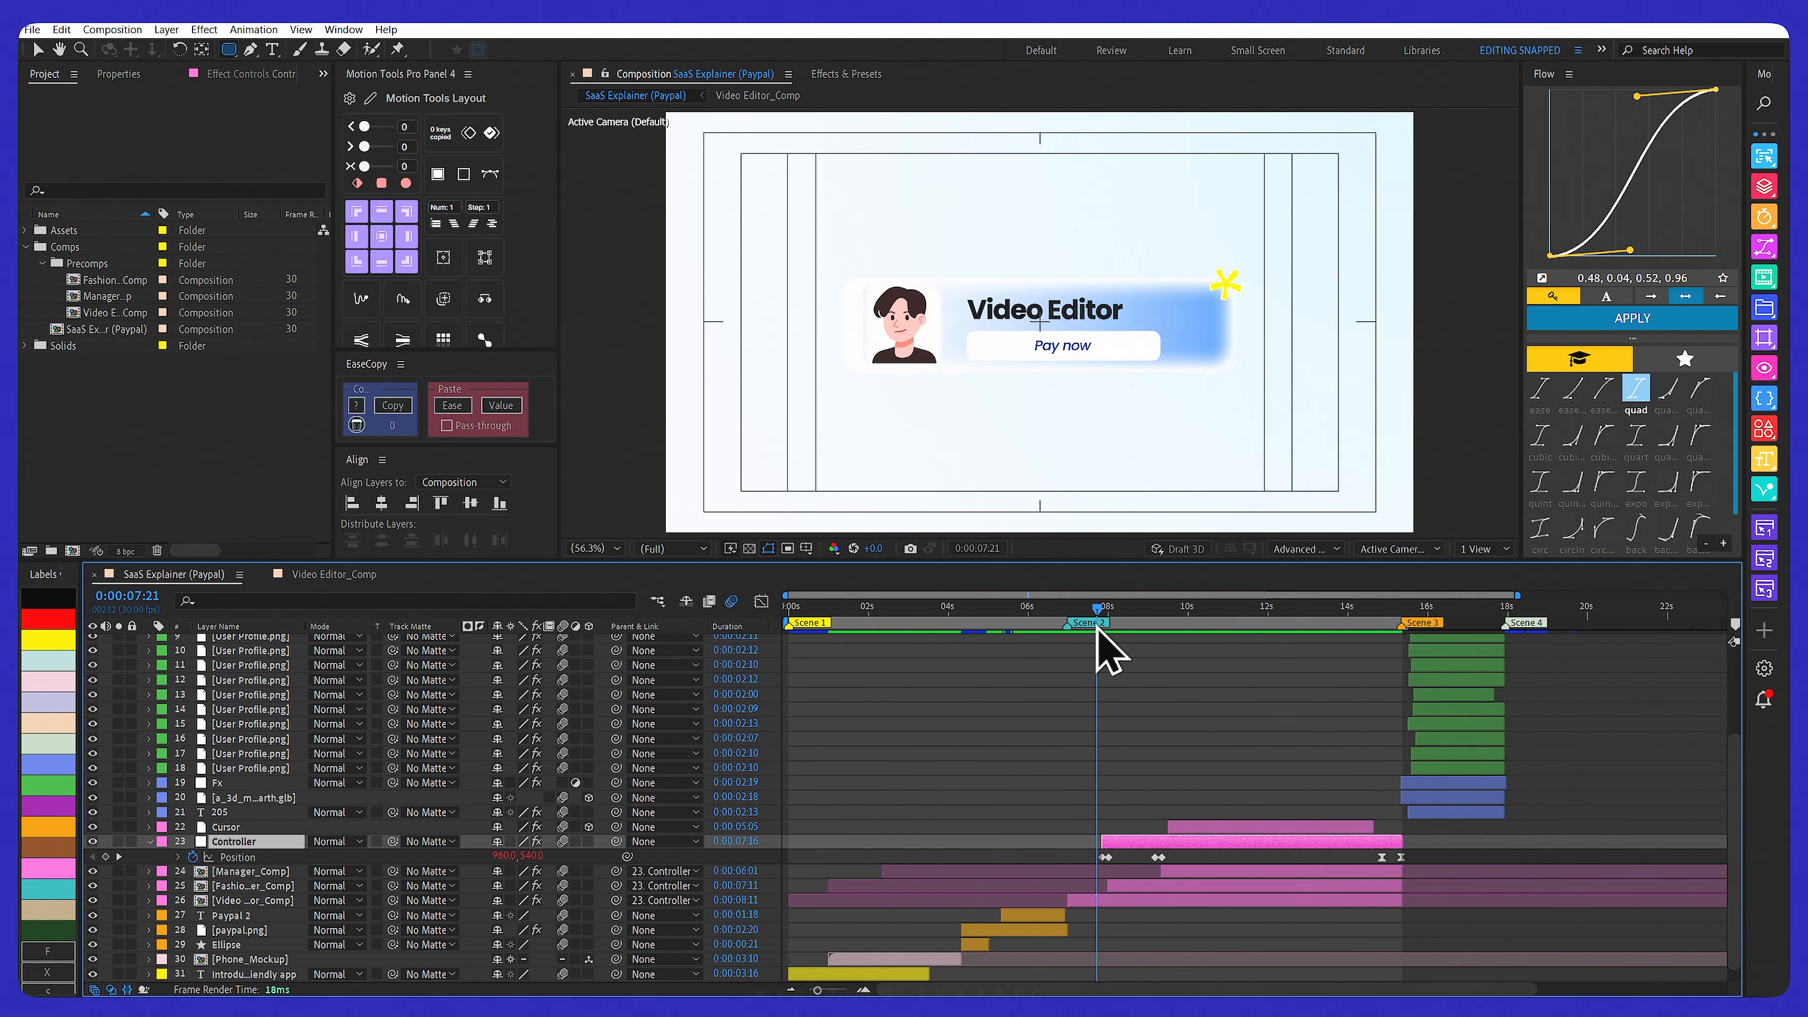
# Reveal the Video Editor comp layer's Scale and Opacity keyframes and inspect their values at the start and at 0:00:07:10
pyautogui.click(1084, 901)
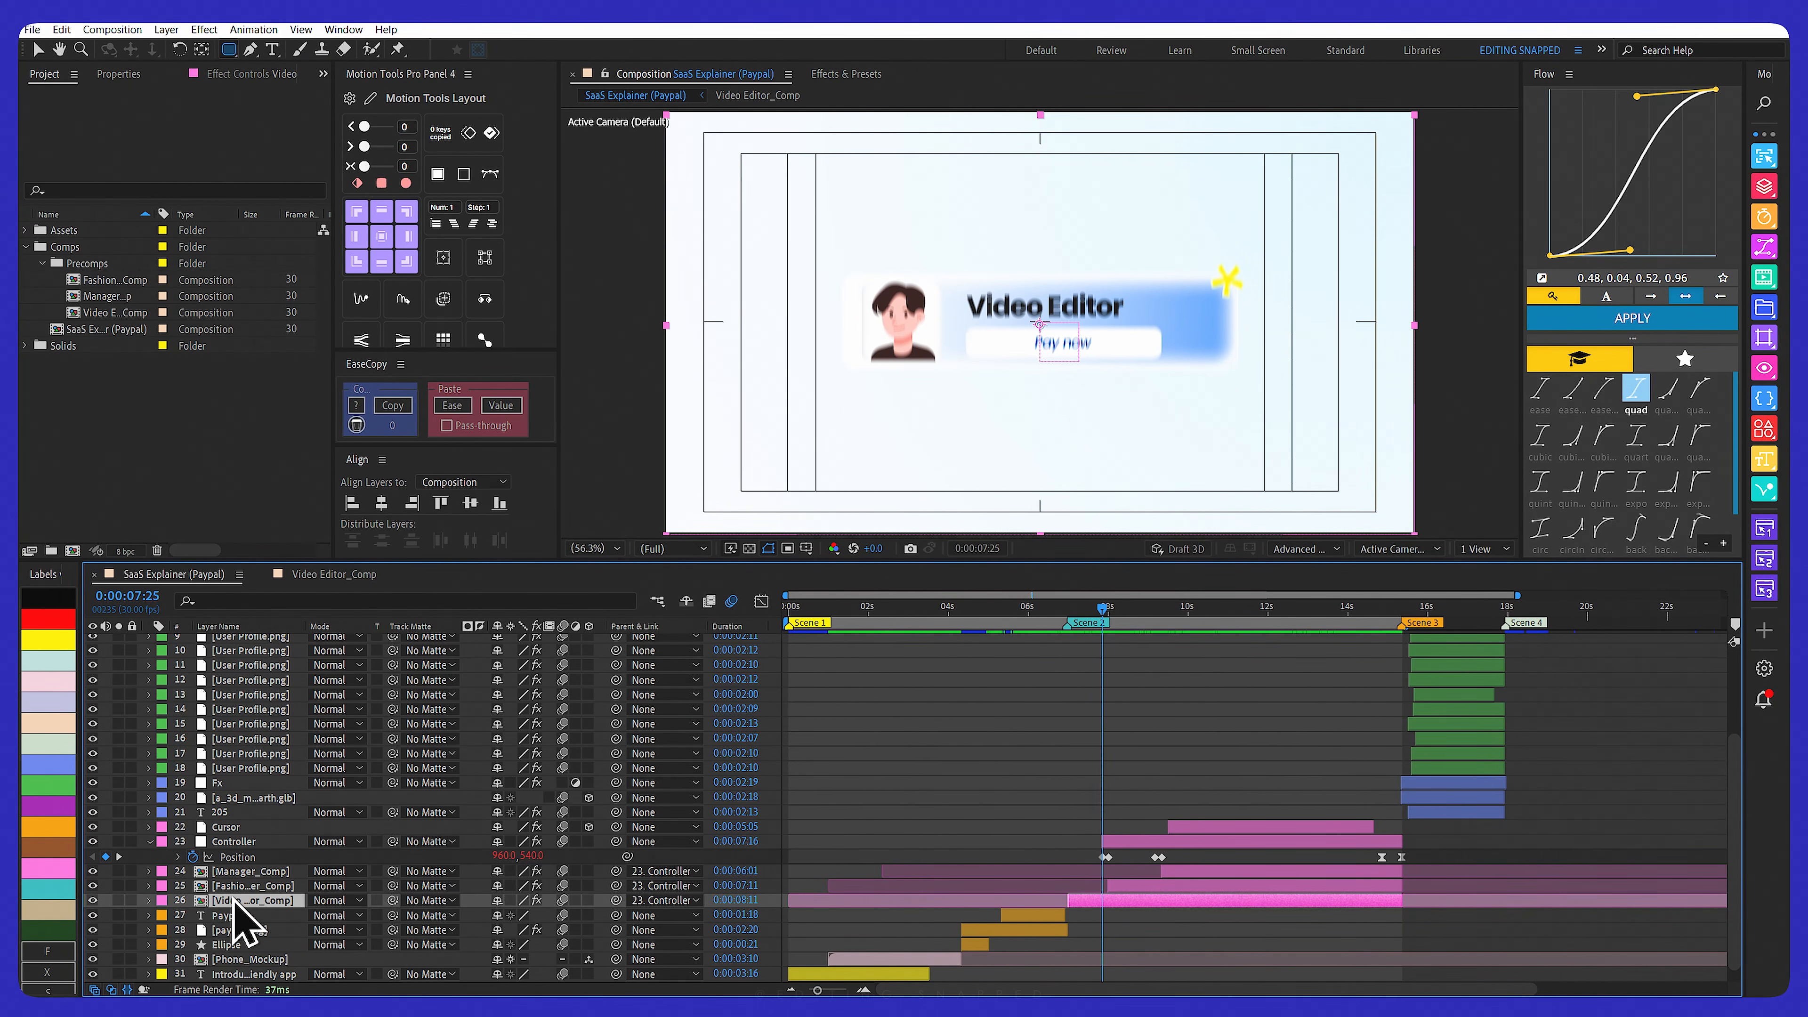
pyautogui.press('u')
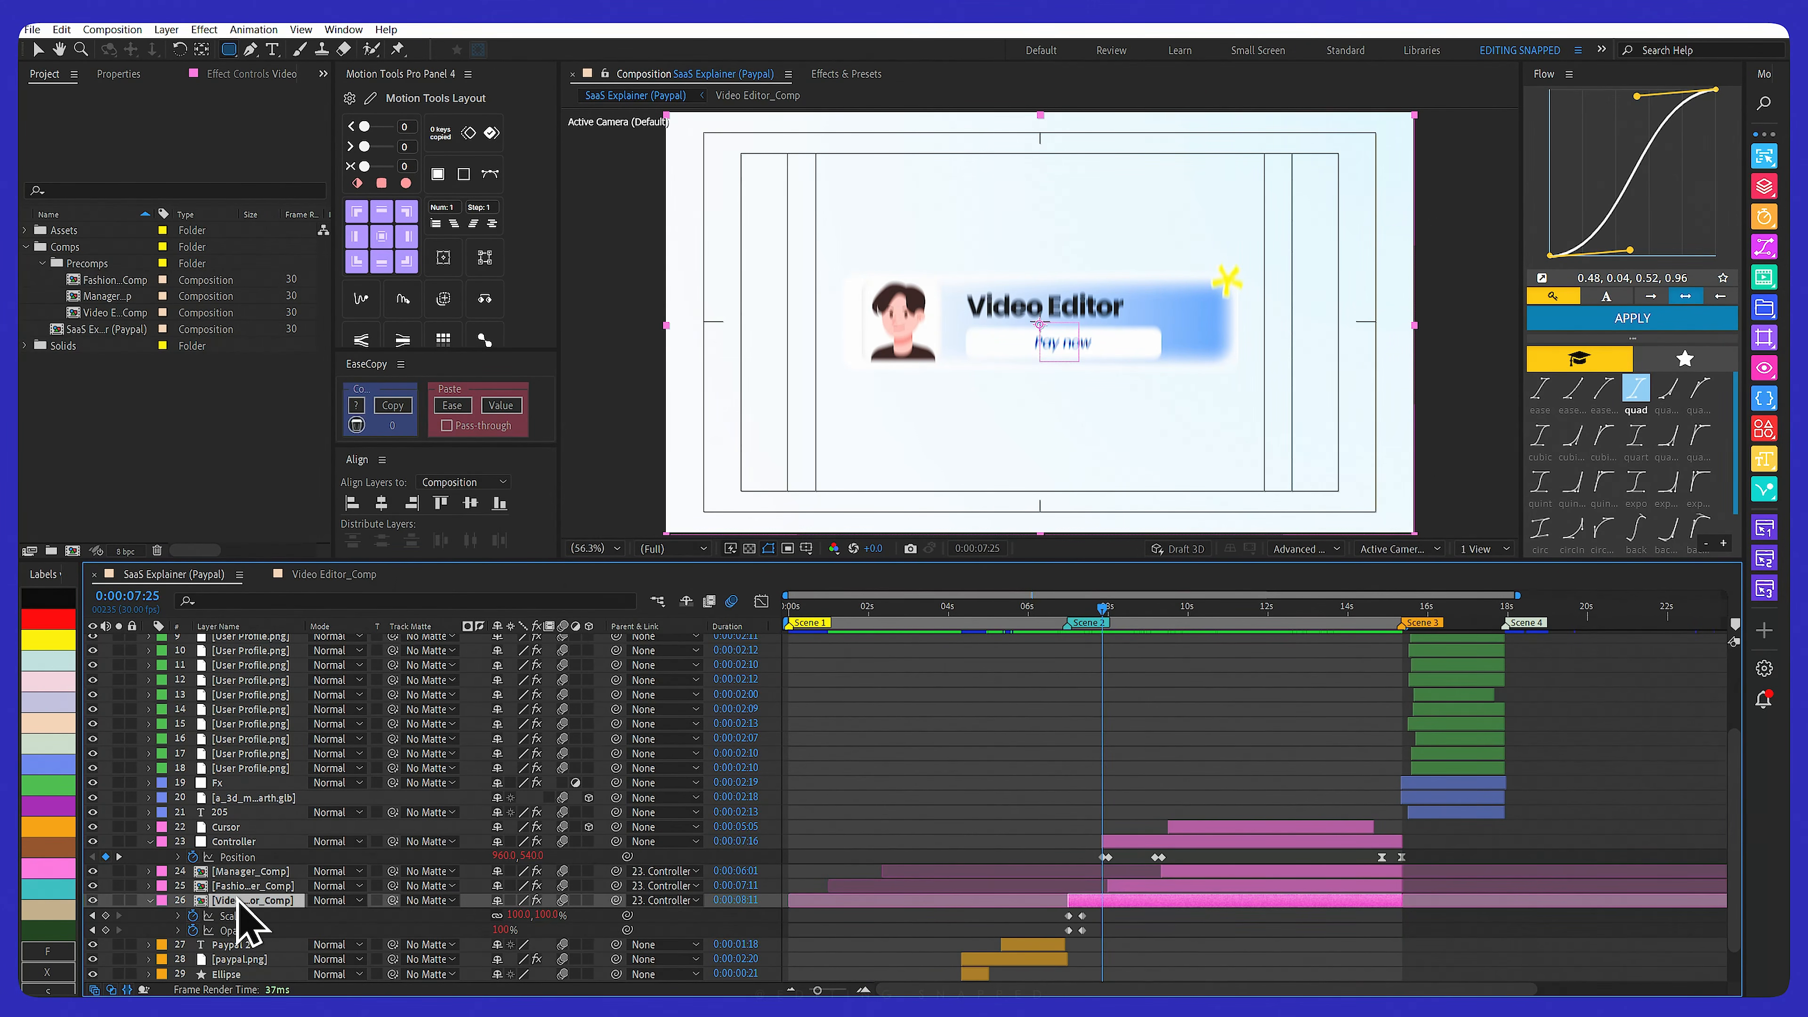
pyautogui.scroll(-1, 940, 885)
pyautogui.click(1068, 607)
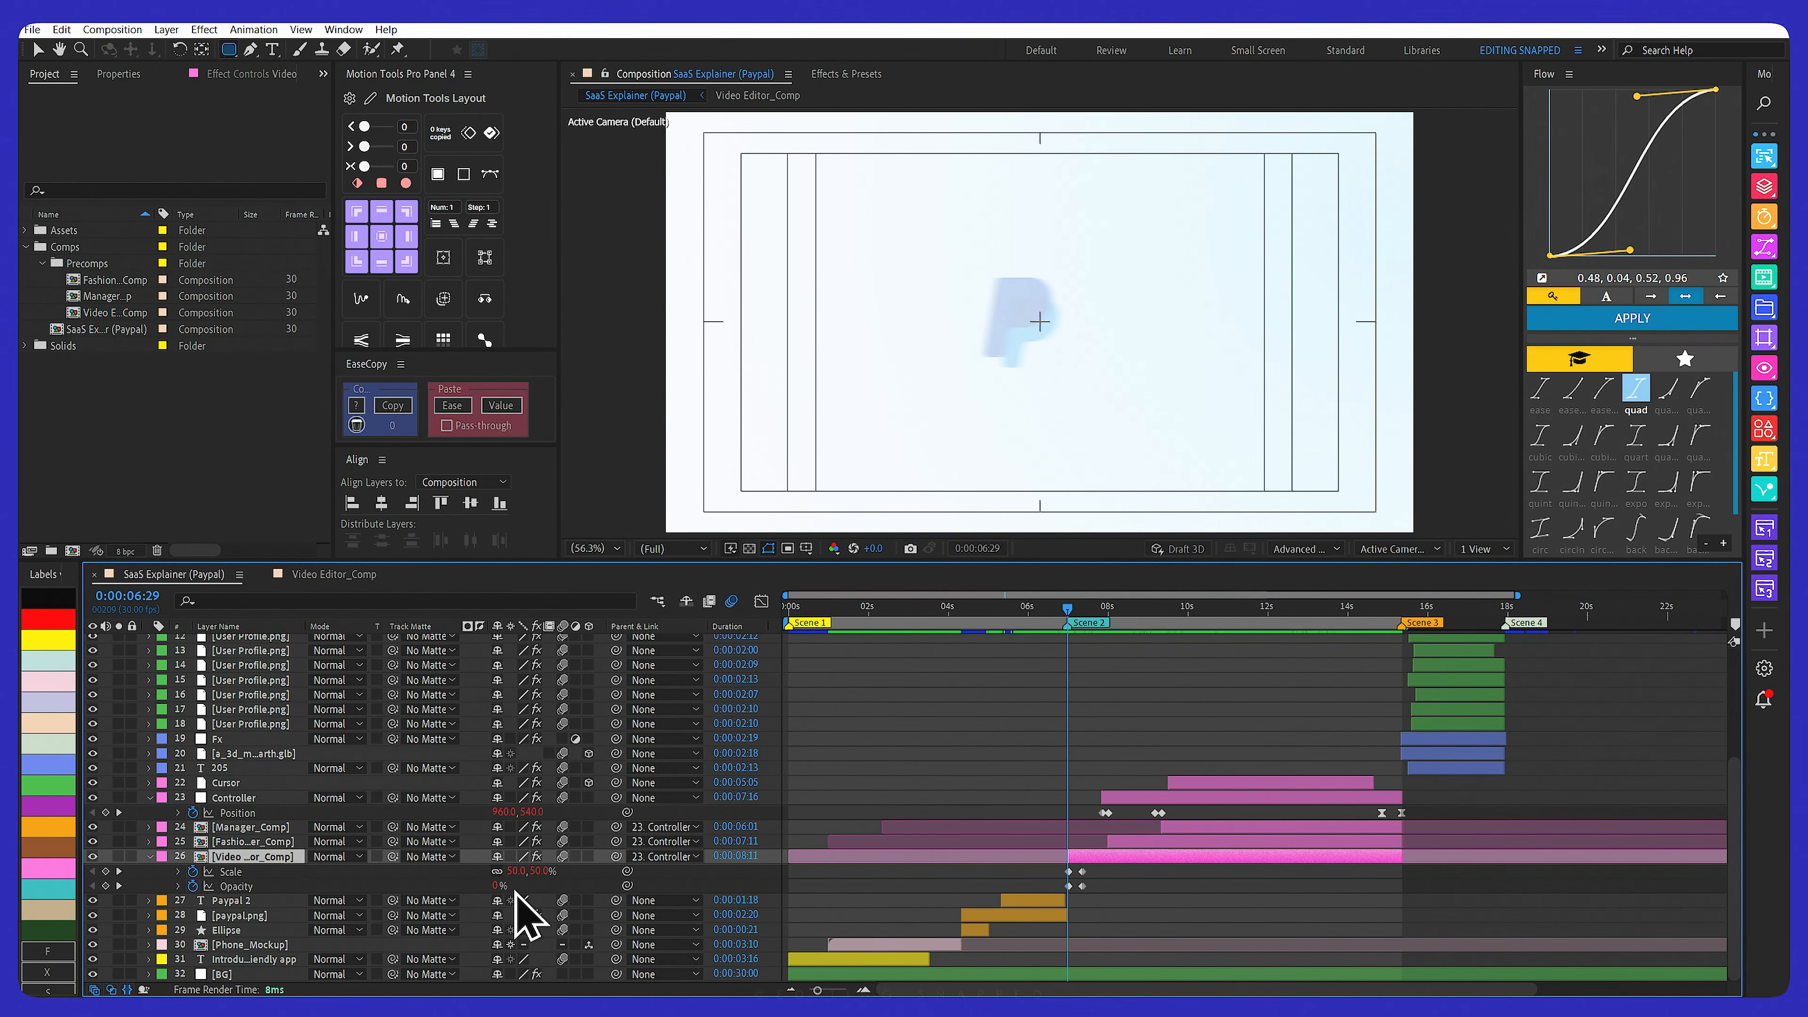
pyautogui.click(1082, 625)
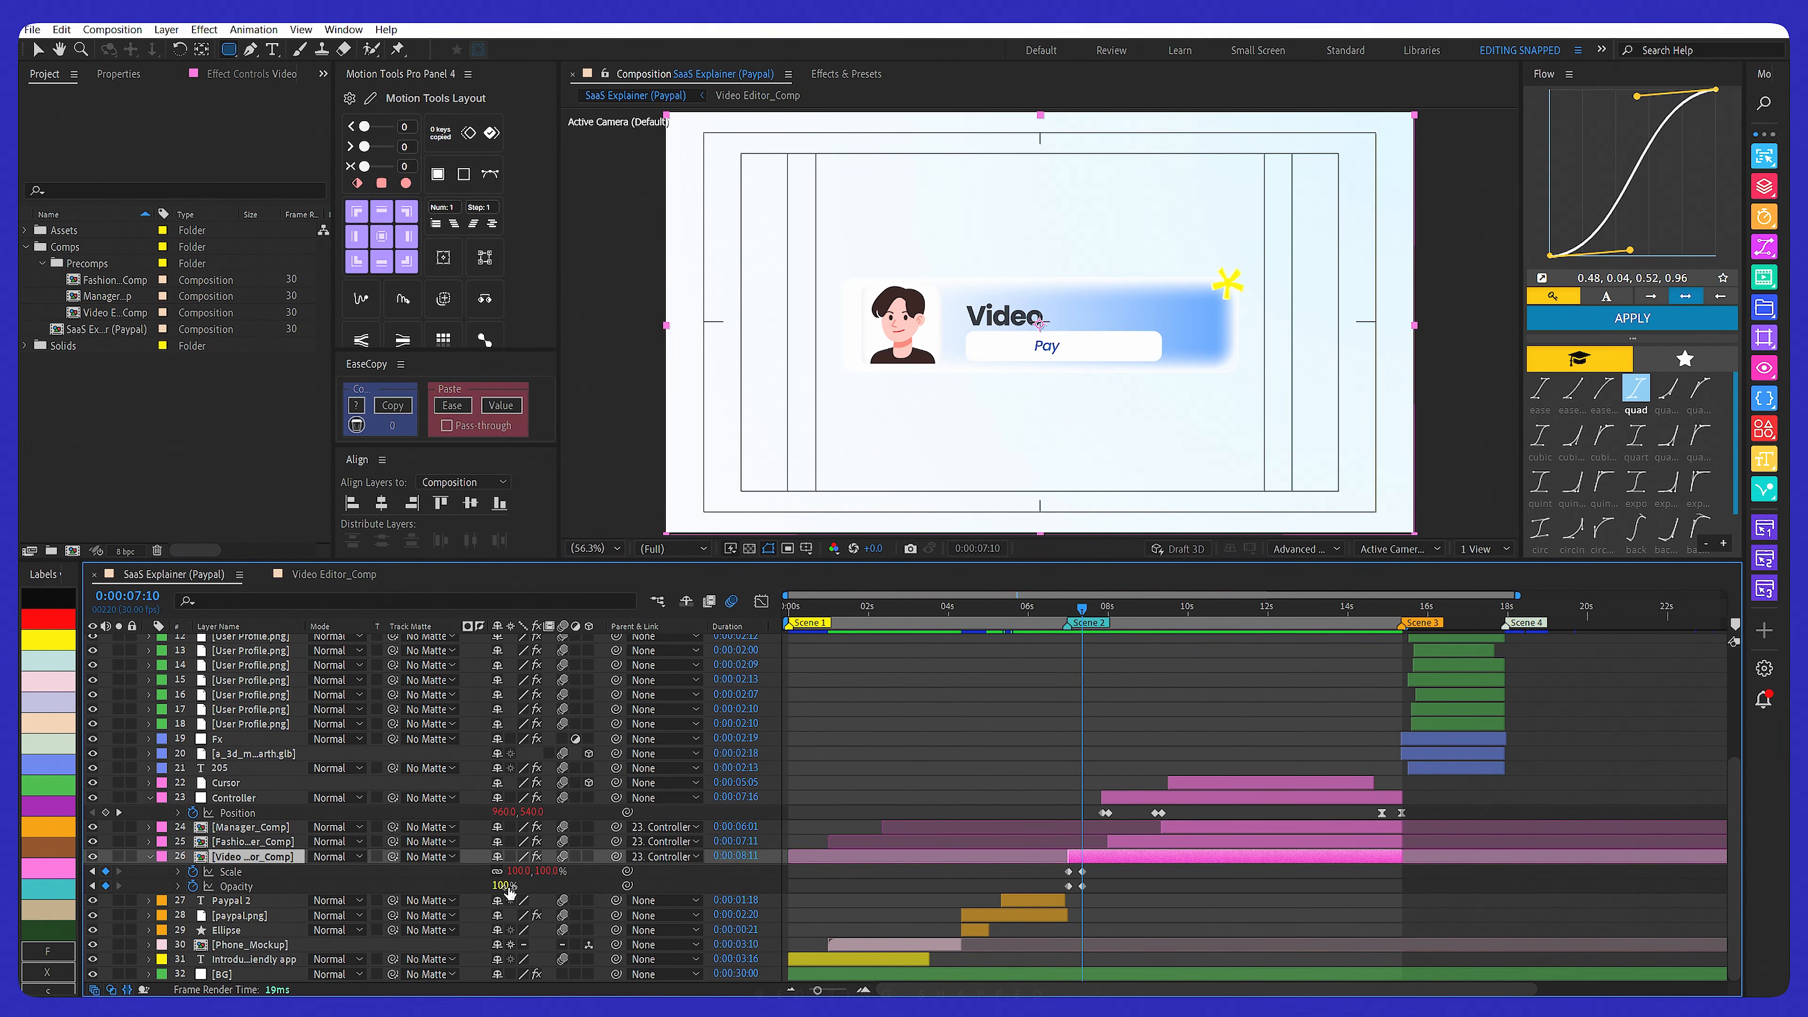
# Select all Scale and Opacity keyframes of the Video Editor comp layer and return the playhead to 0:00:07:00
pyautogui.moveTo(1075, 607); pyautogui.dragTo(1071, 607)
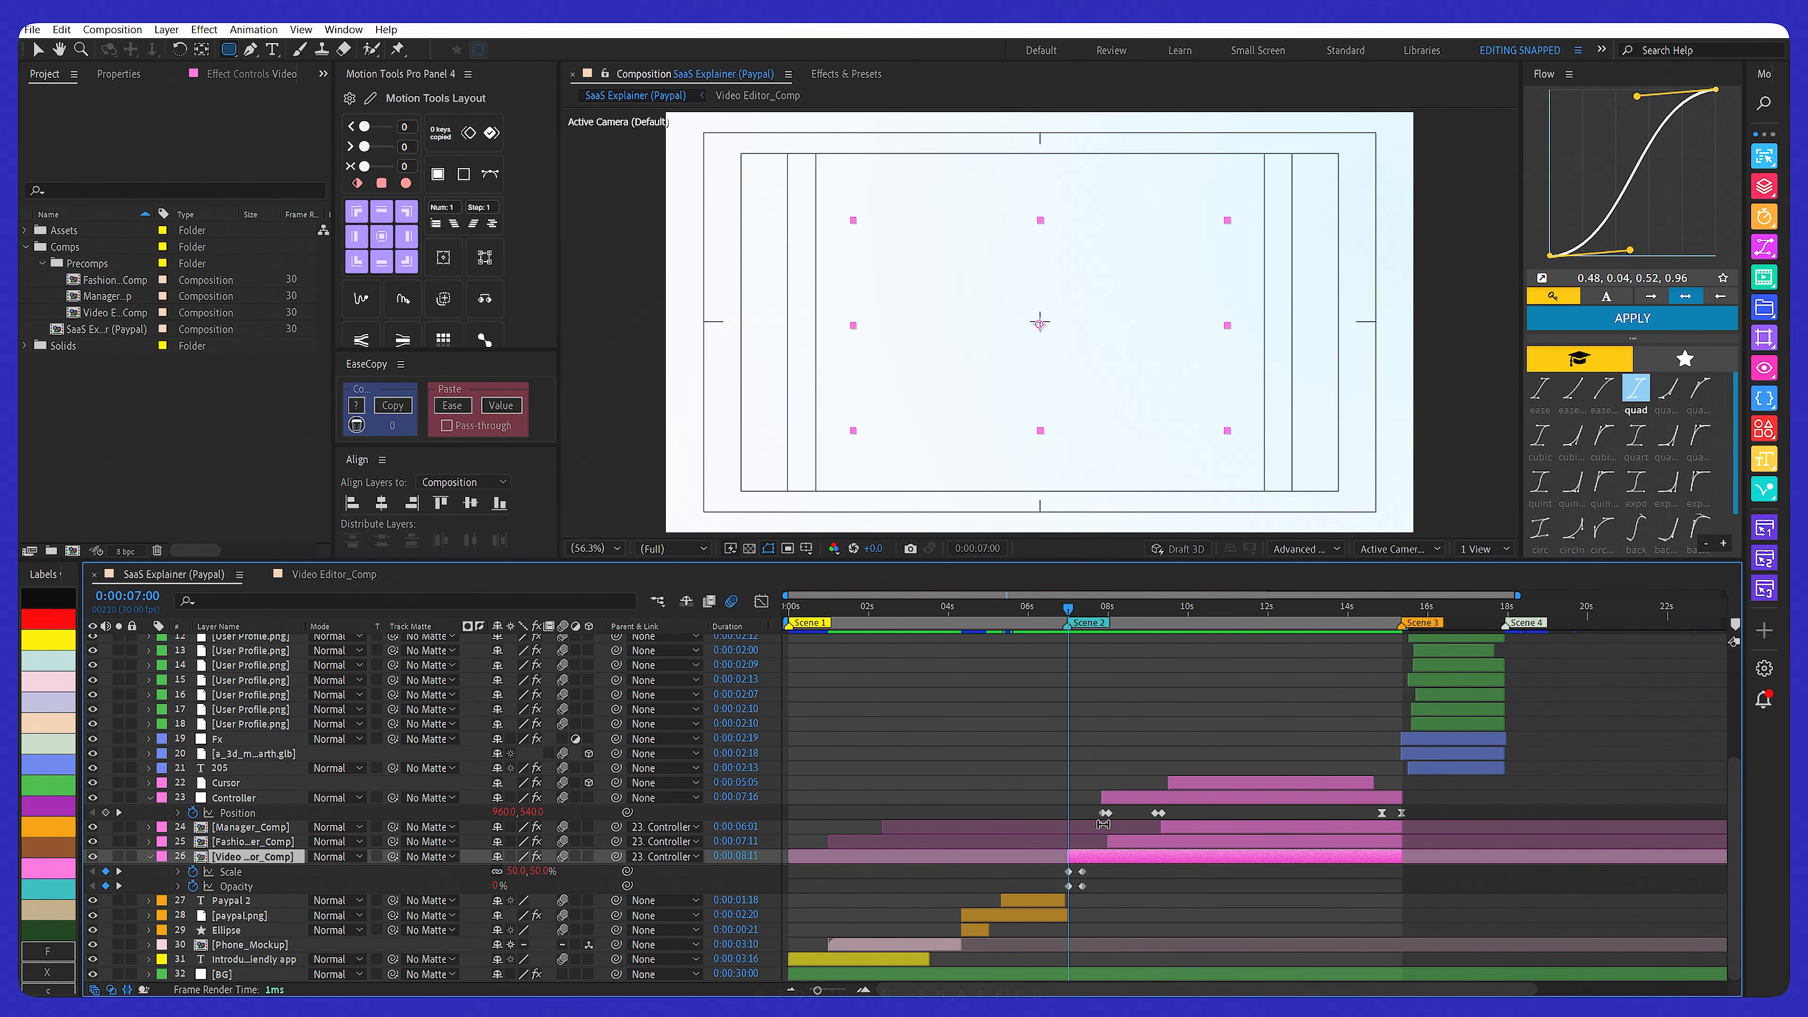
pyautogui.moveTo(1116, 863); pyautogui.dragTo(1043, 893)
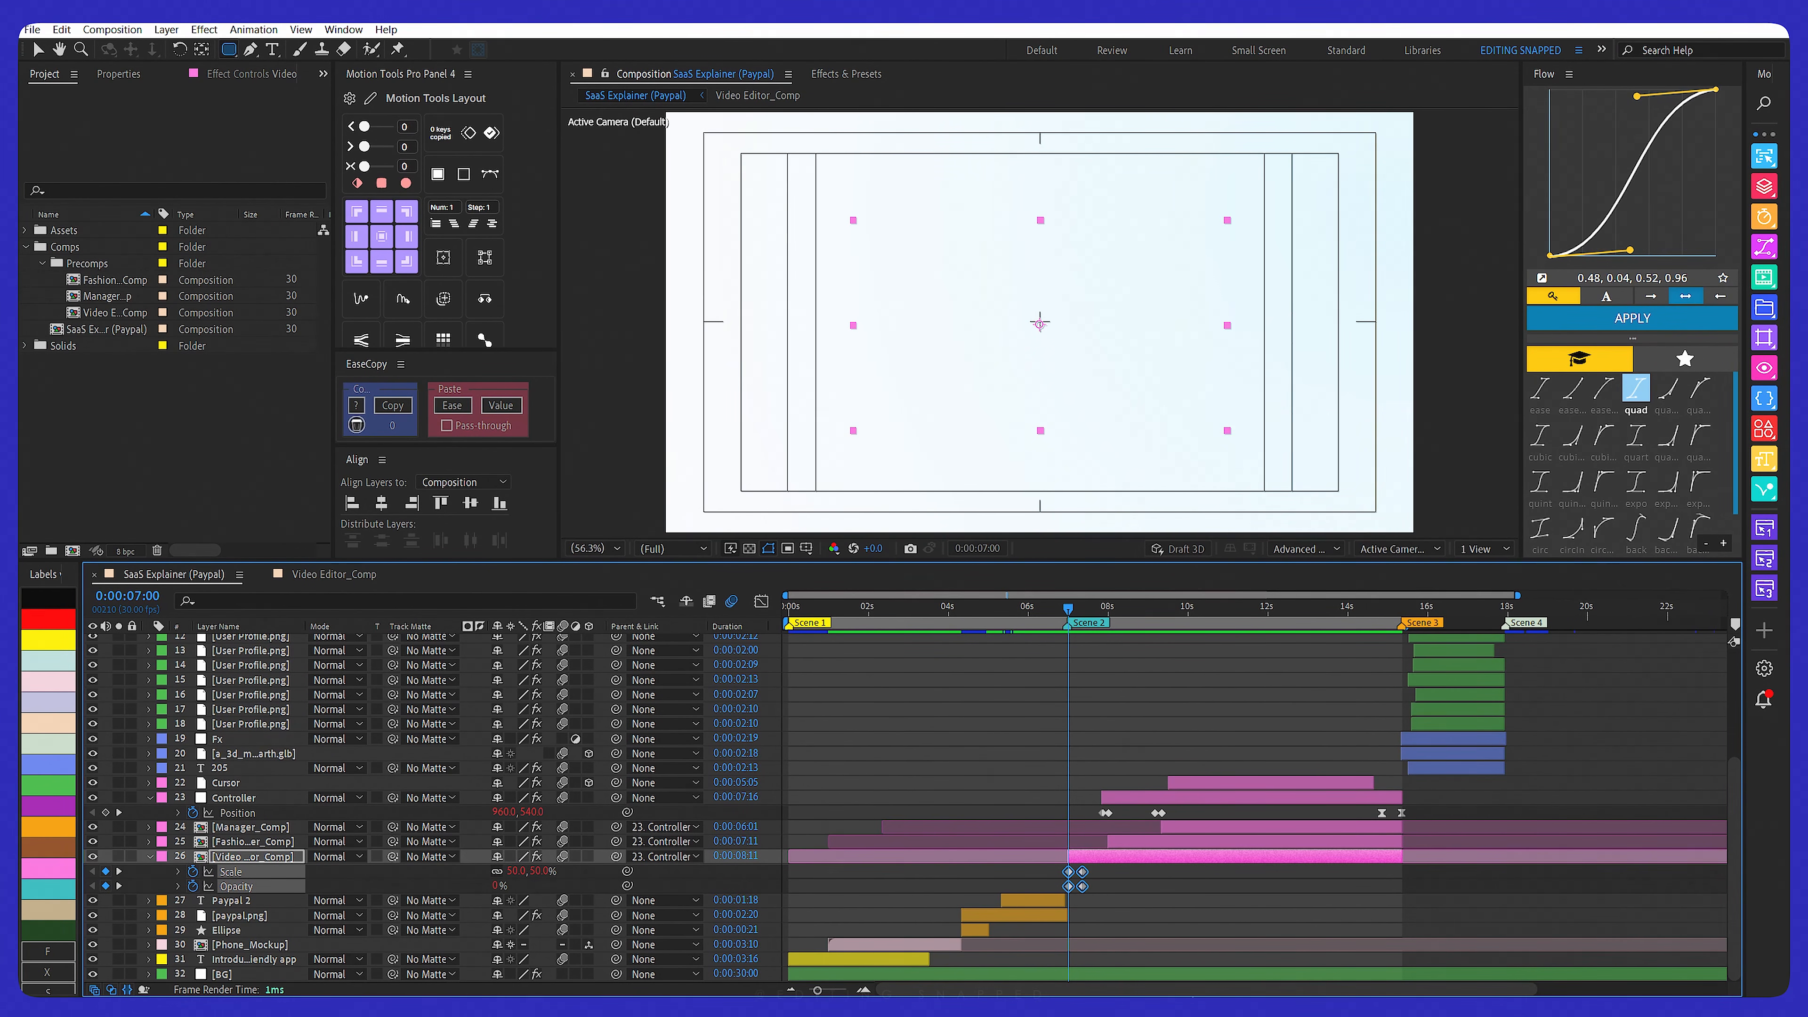
pyautogui.click(1065, 608)
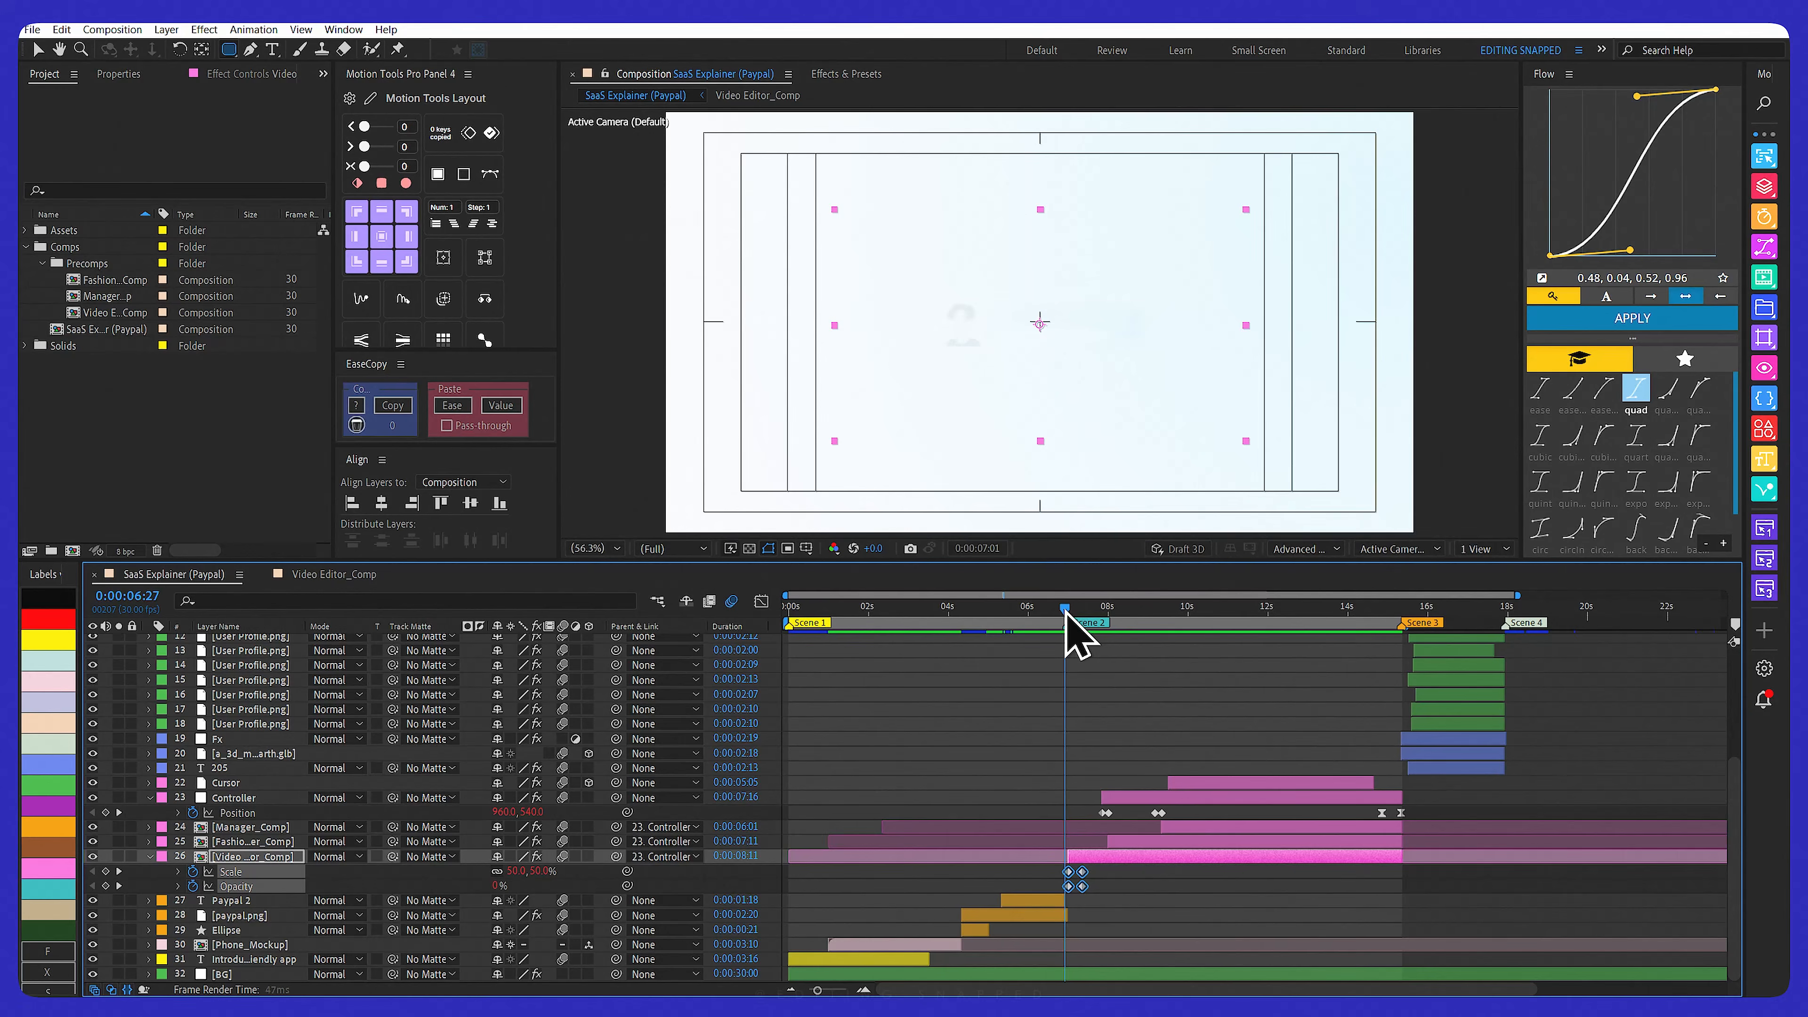
pyautogui.moveTo(1065, 610); pyautogui.dragTo(1070, 610)
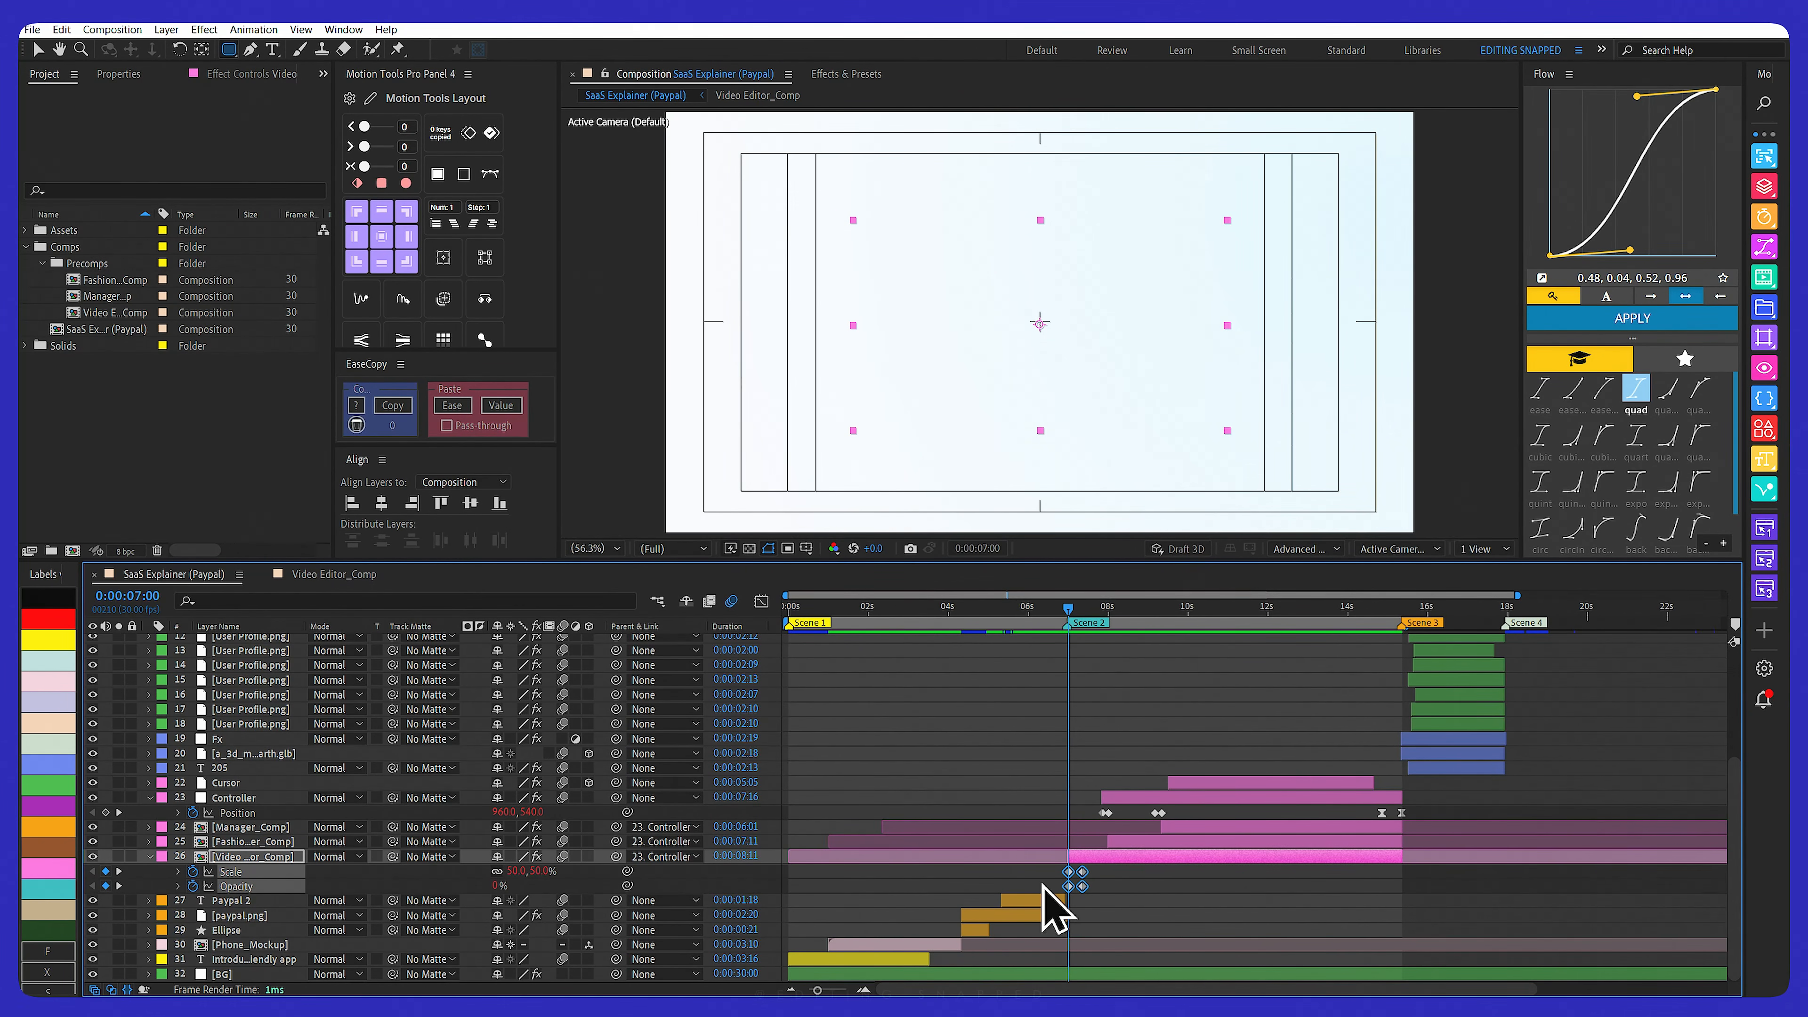
# Open the BOUNCr-1.1 script to view its property and expression options, and close it
pyautogui.moveTo(333, 65); pyautogui.dragTo(300, 66)
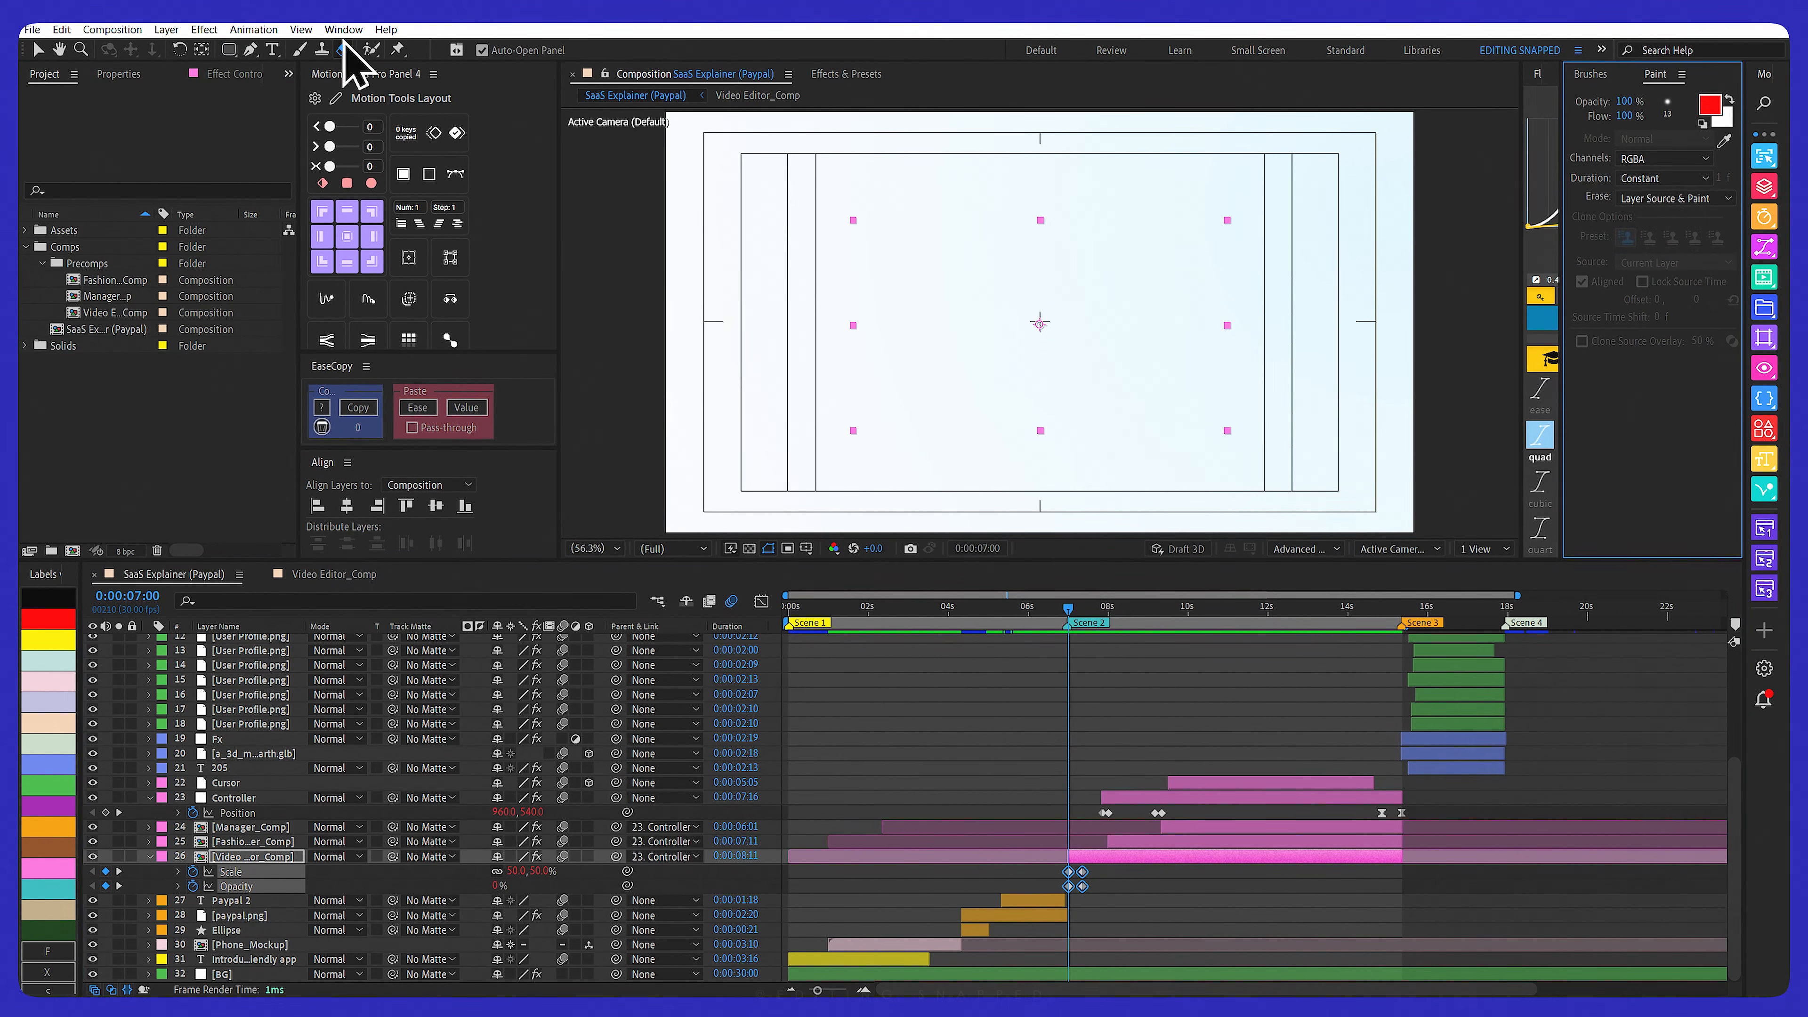
pyautogui.click(344, 29)
pyautogui.moveTo(391, 988)
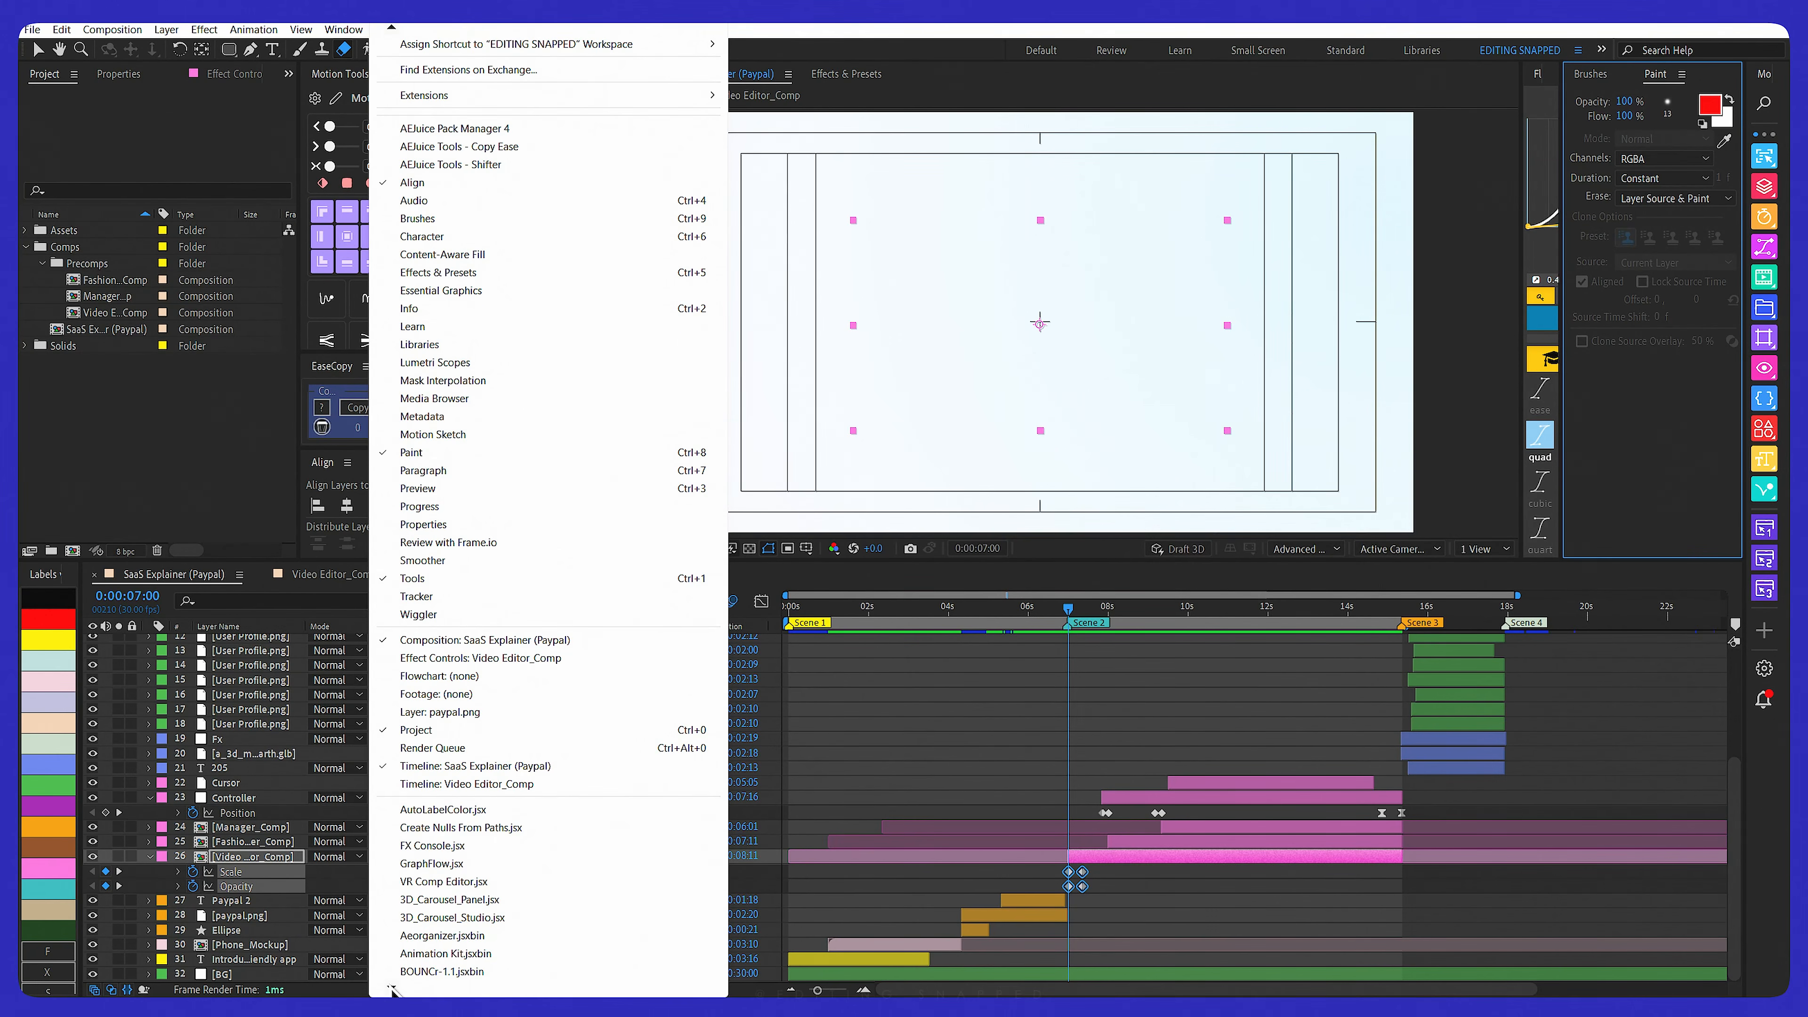
pyautogui.click(415, 895)
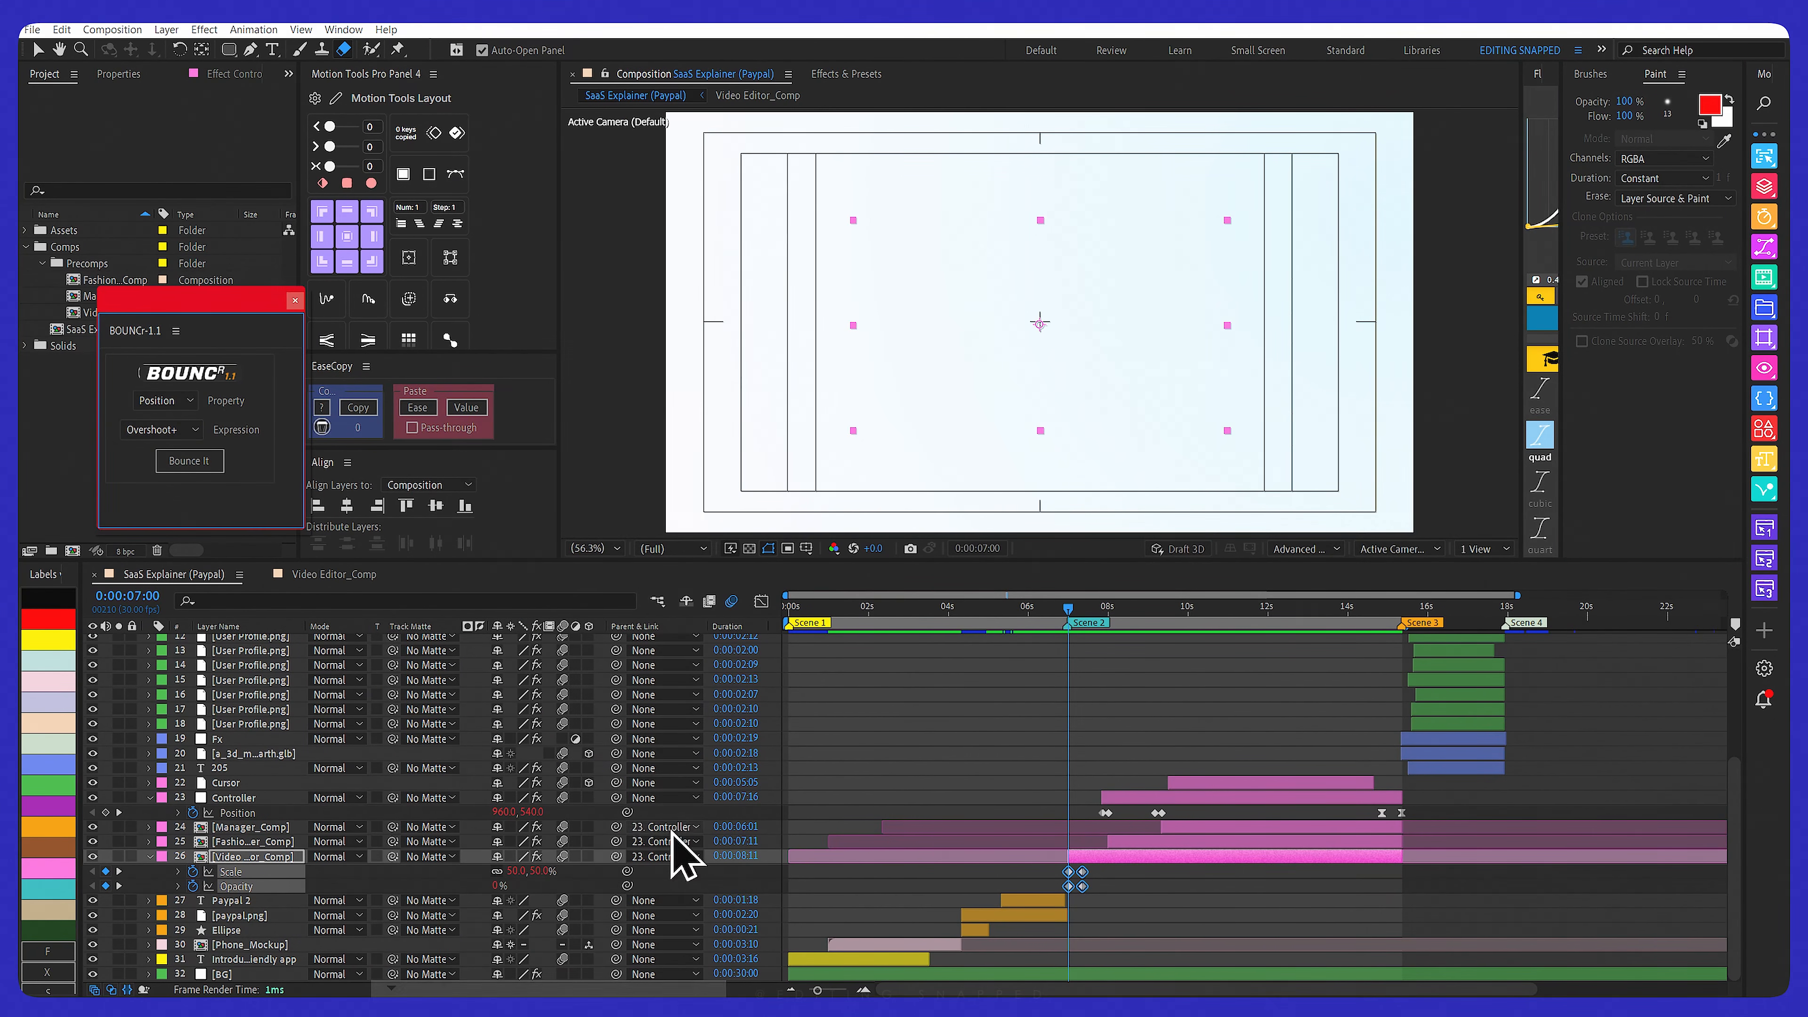
pyautogui.moveTo(196, 303); pyautogui.dragTo(670, 261)
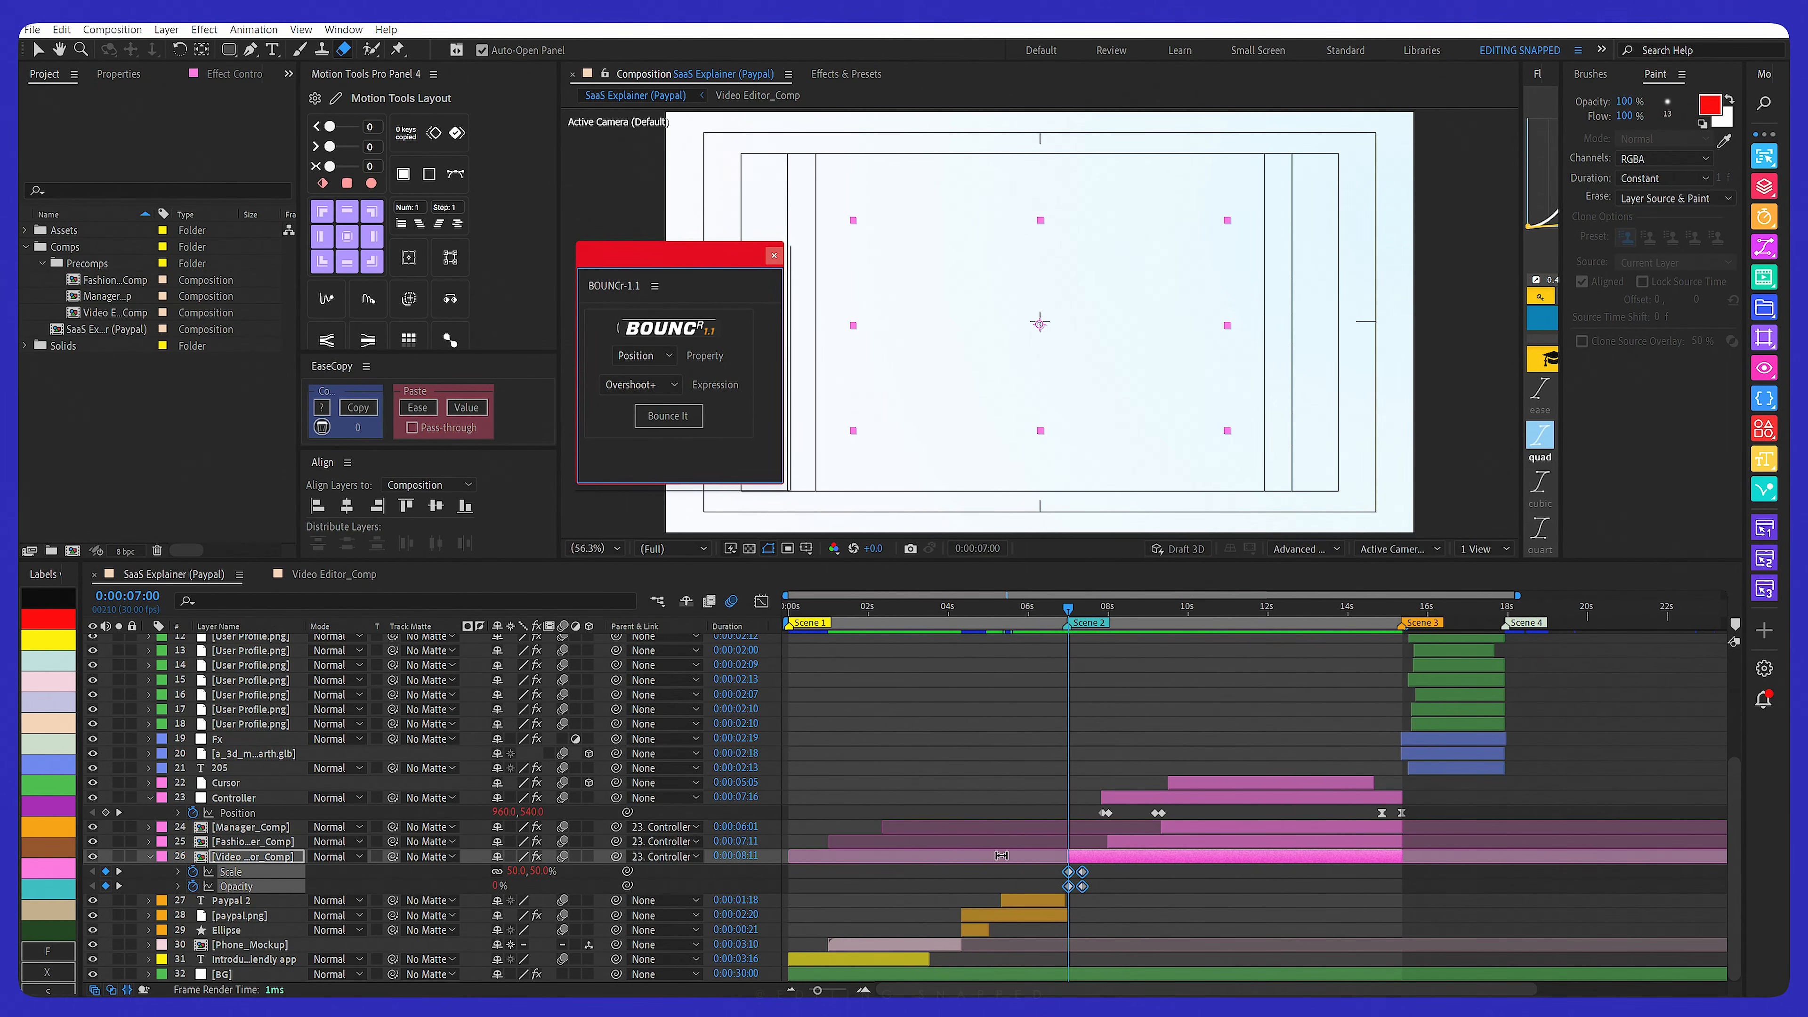
pyautogui.click(774, 256)
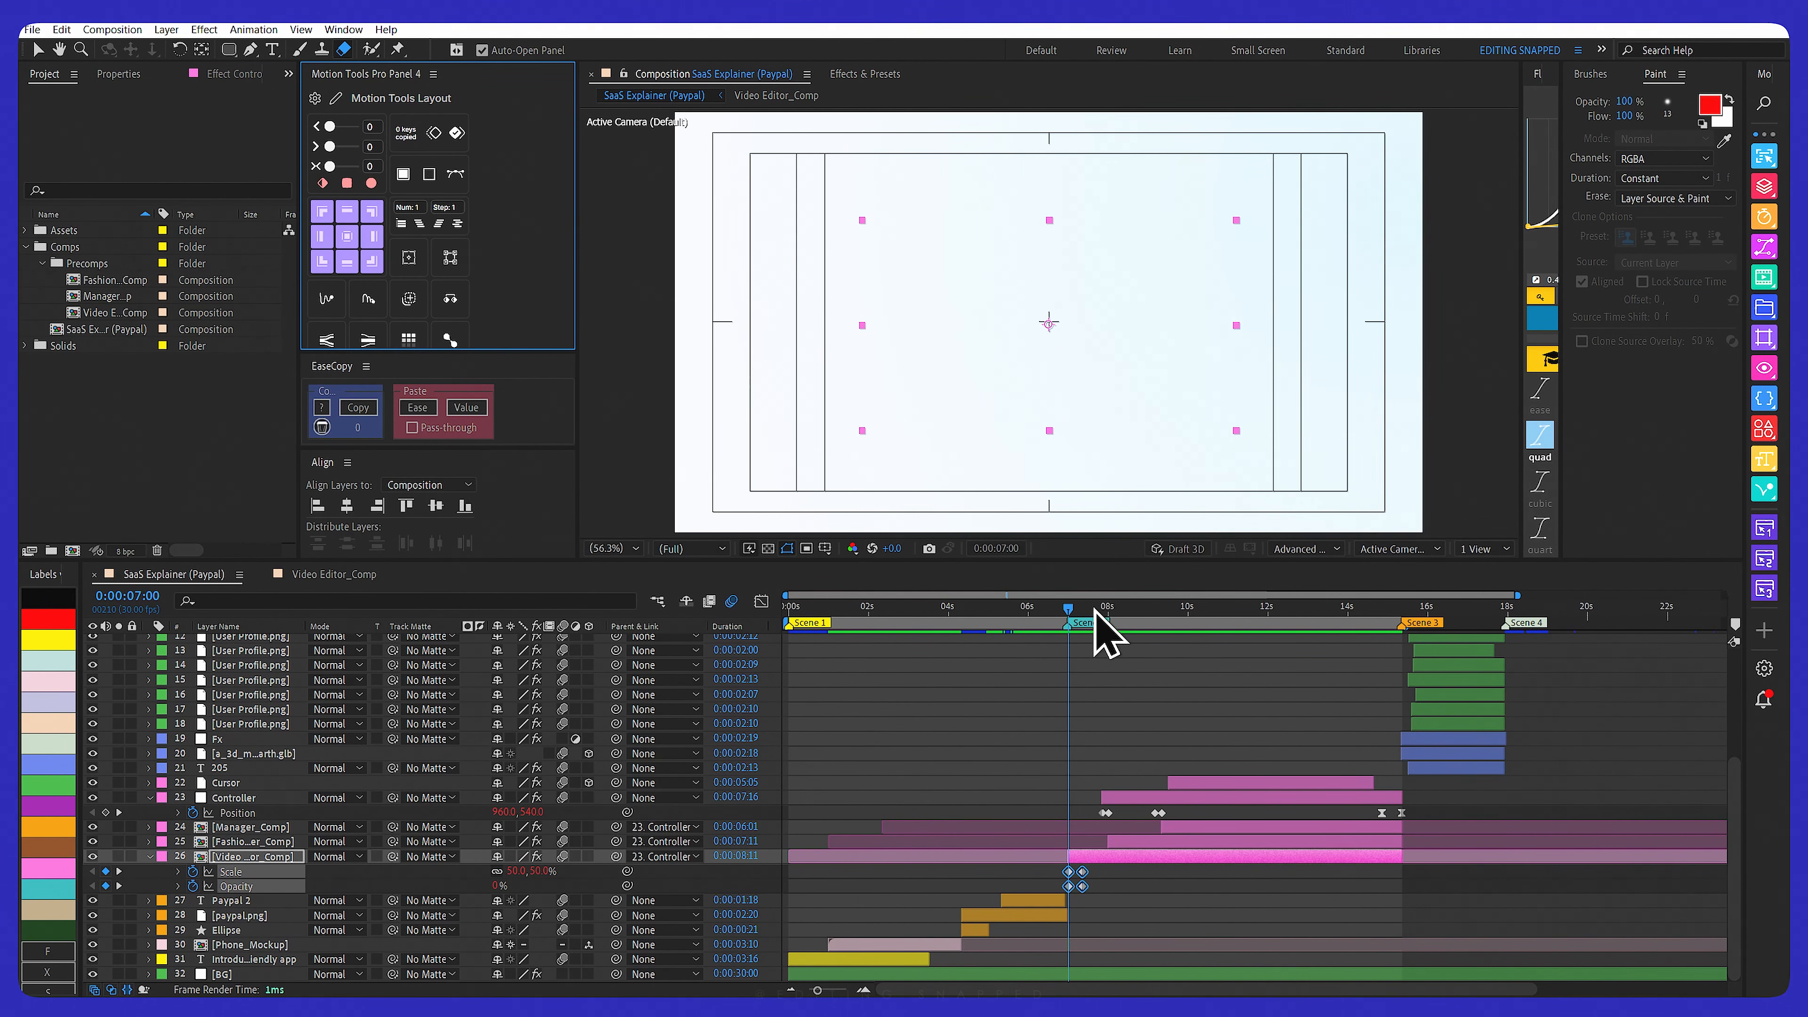
# Preview the Video Editor card's entrance up to 0:00:07:10 and display the comp layer's BOUNCr overshoot effect settings
pyautogui.click(1053, 611)
pyautogui.moveTo(1074, 610)
pyautogui.mouseDown()
pyautogui.moveTo(1008, 610)
pyautogui.moveTo(1082, 610)
pyautogui.mouseUp()
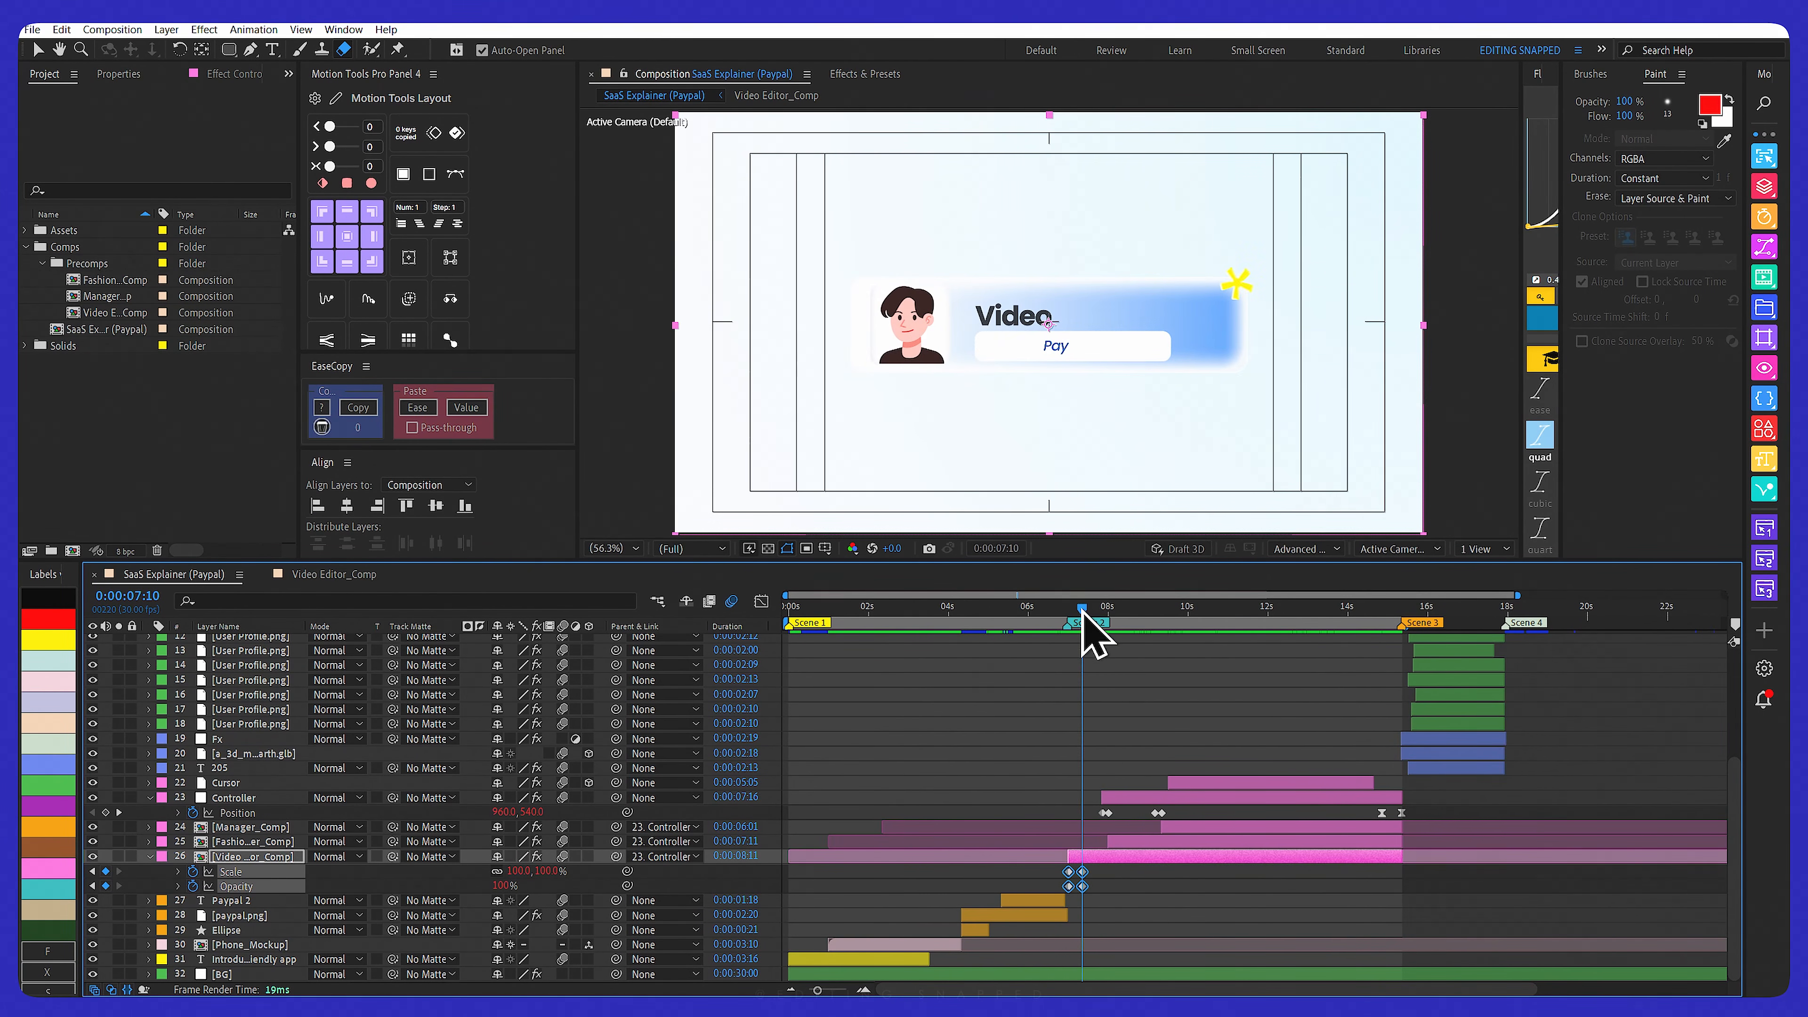
pyautogui.click(238, 77)
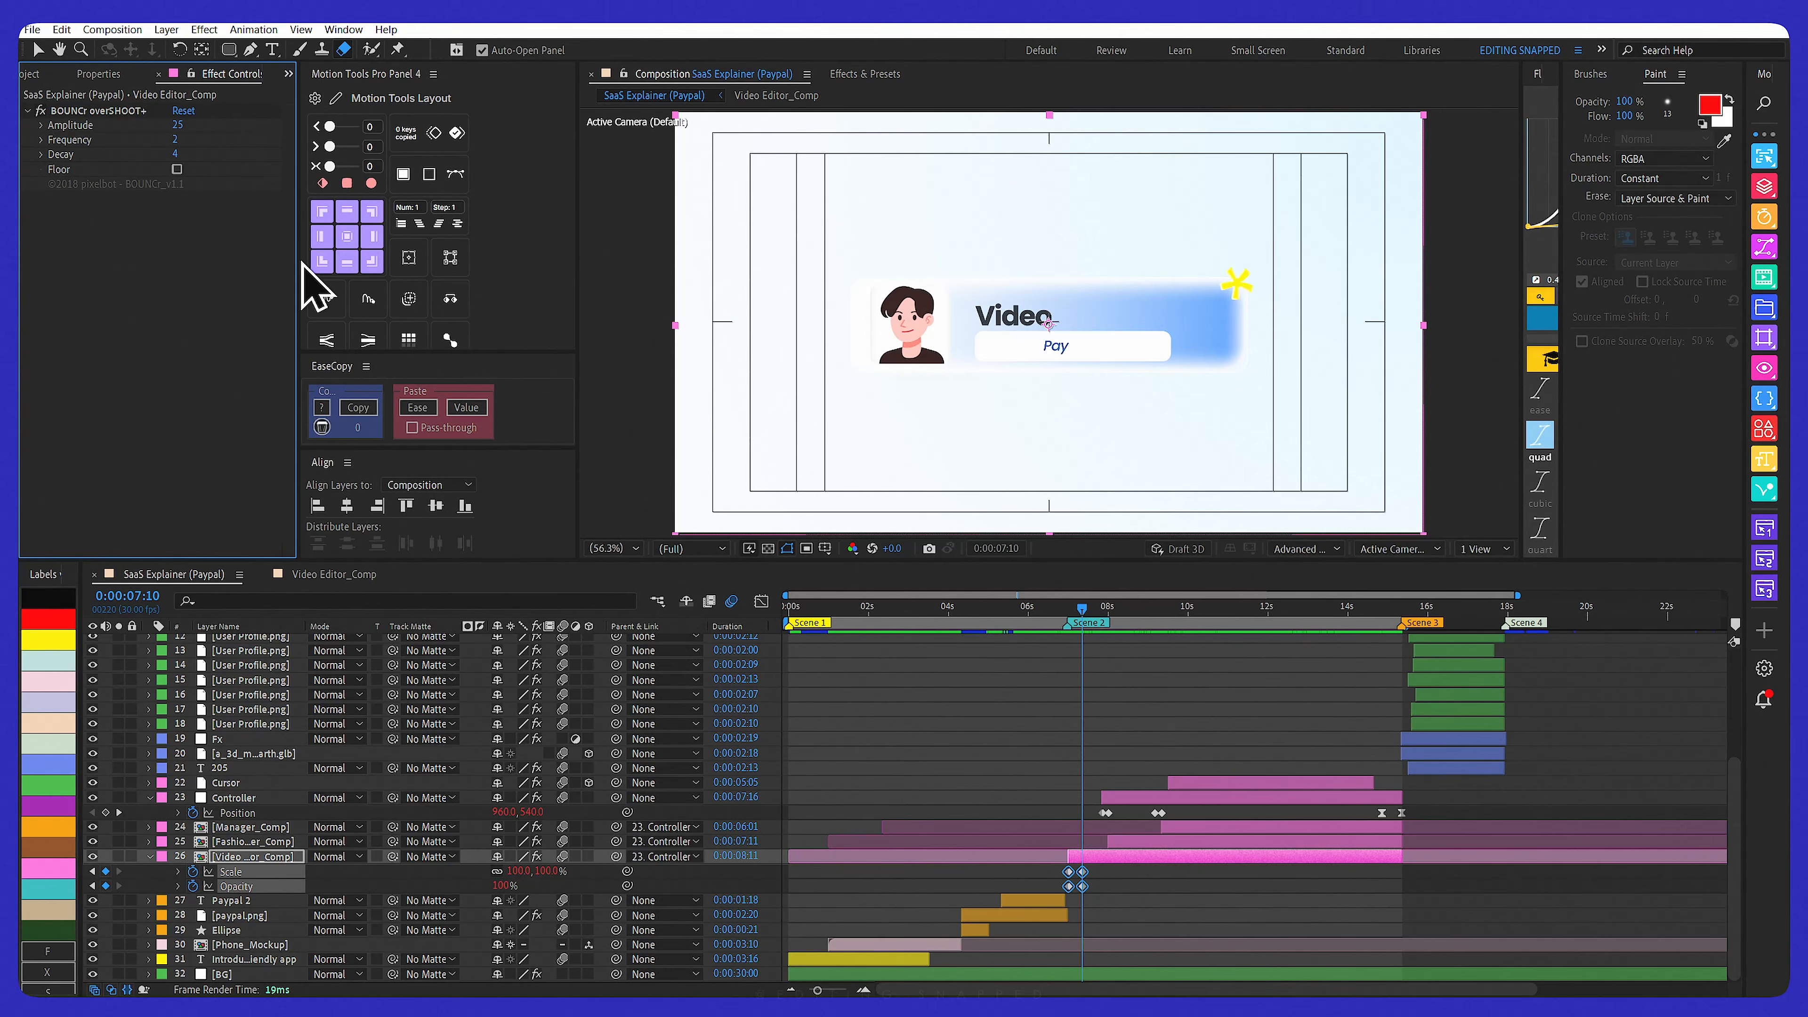
# Preview the transition from the PayPal logo into the Video Editor card, playing from 0:00:06:07
pyautogui.click(1054, 608)
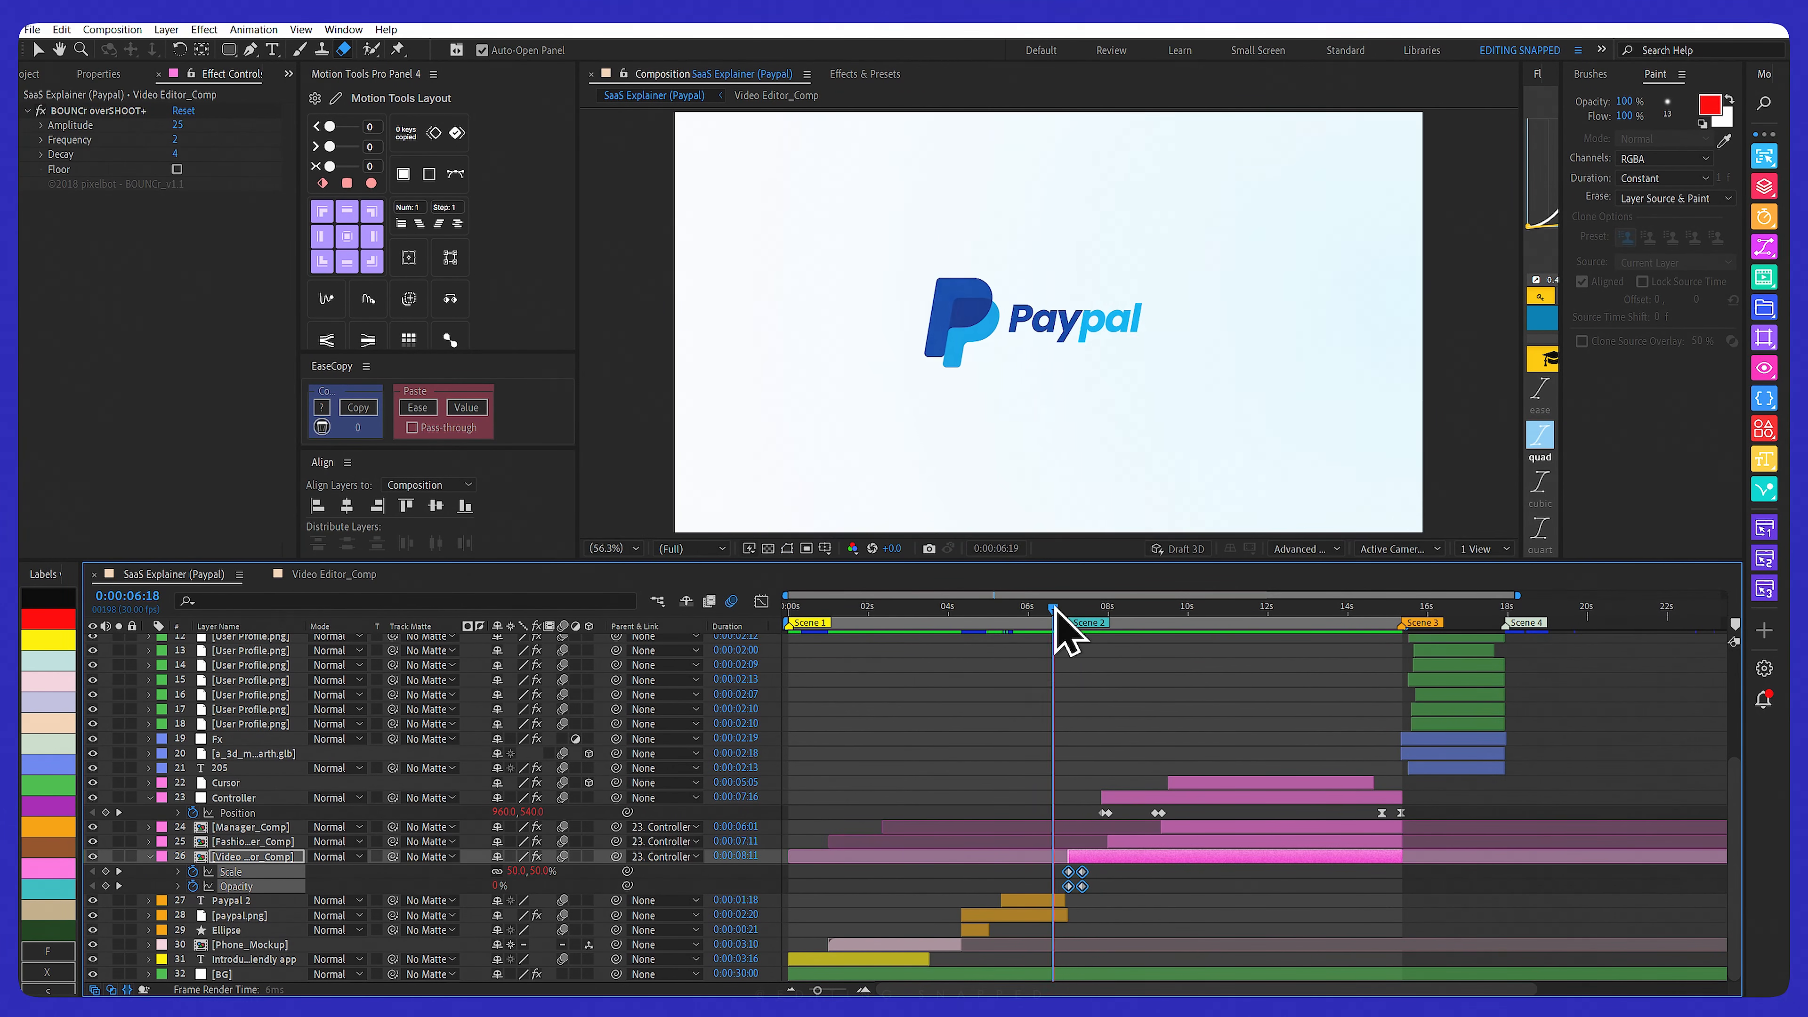
pyautogui.moveTo(1053, 607); pyautogui.dragTo(1043, 609)
pyautogui.press('space')
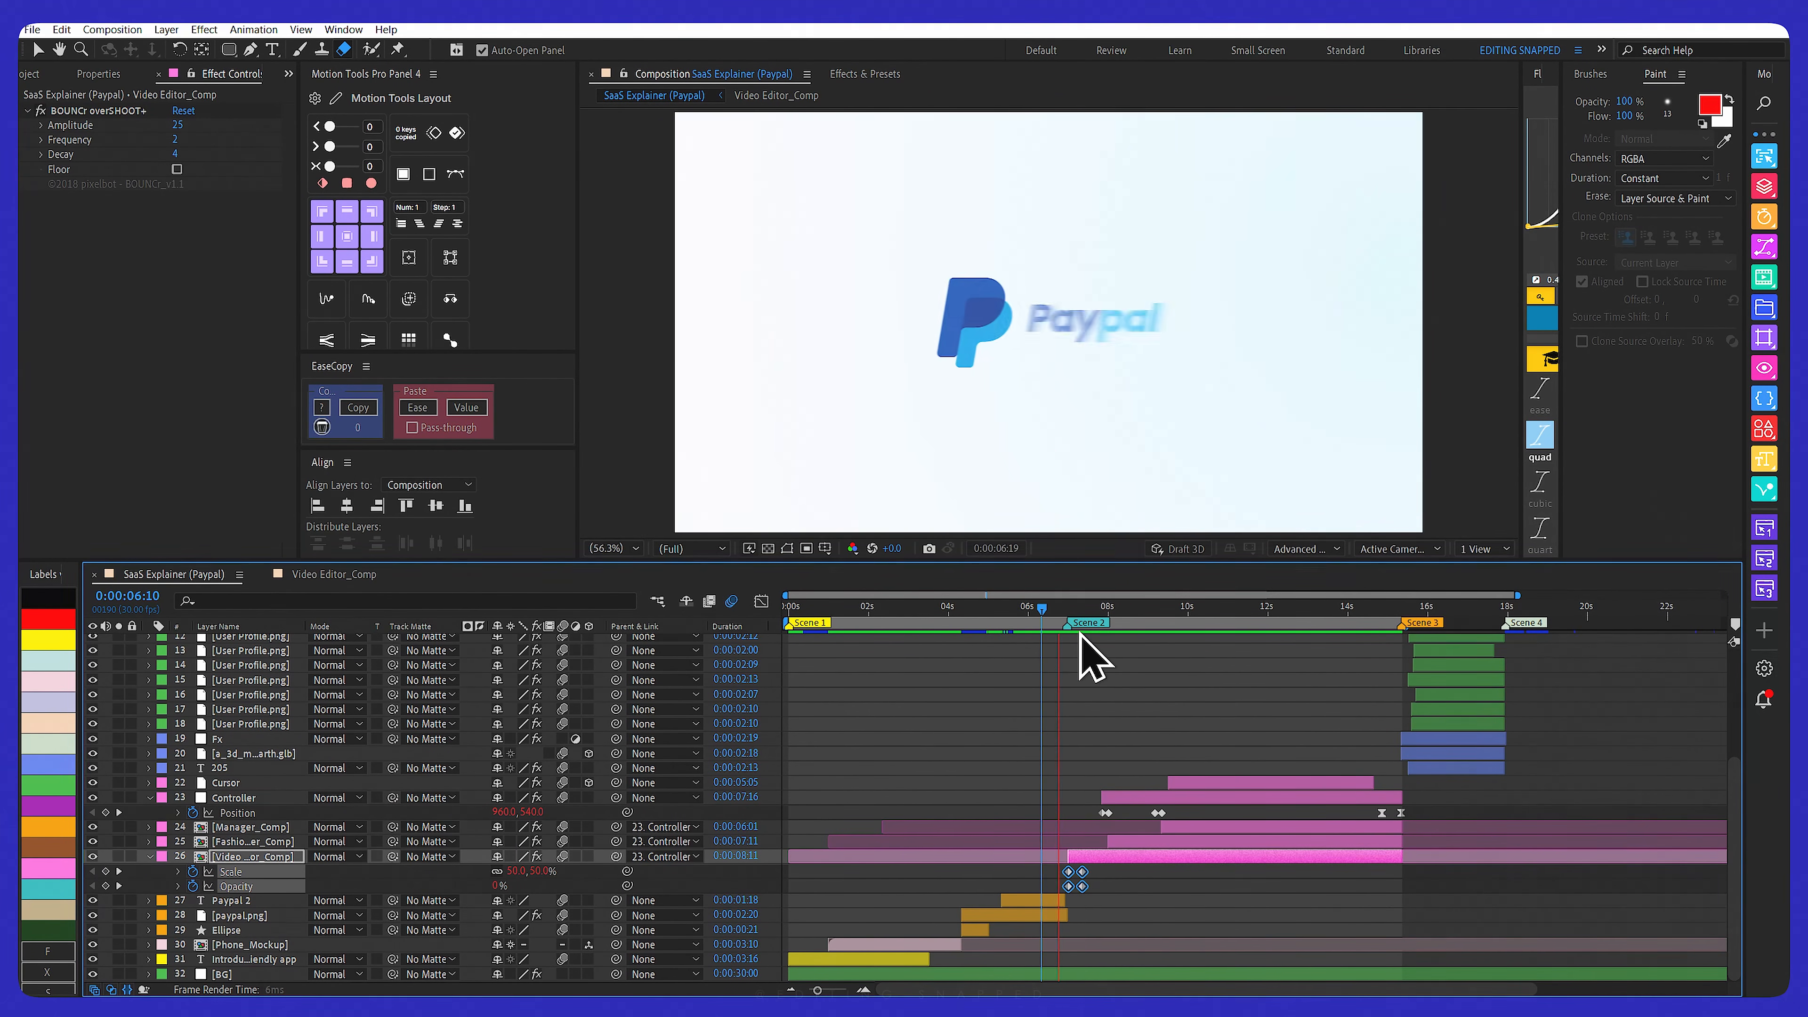
pyautogui.click(1048, 611)
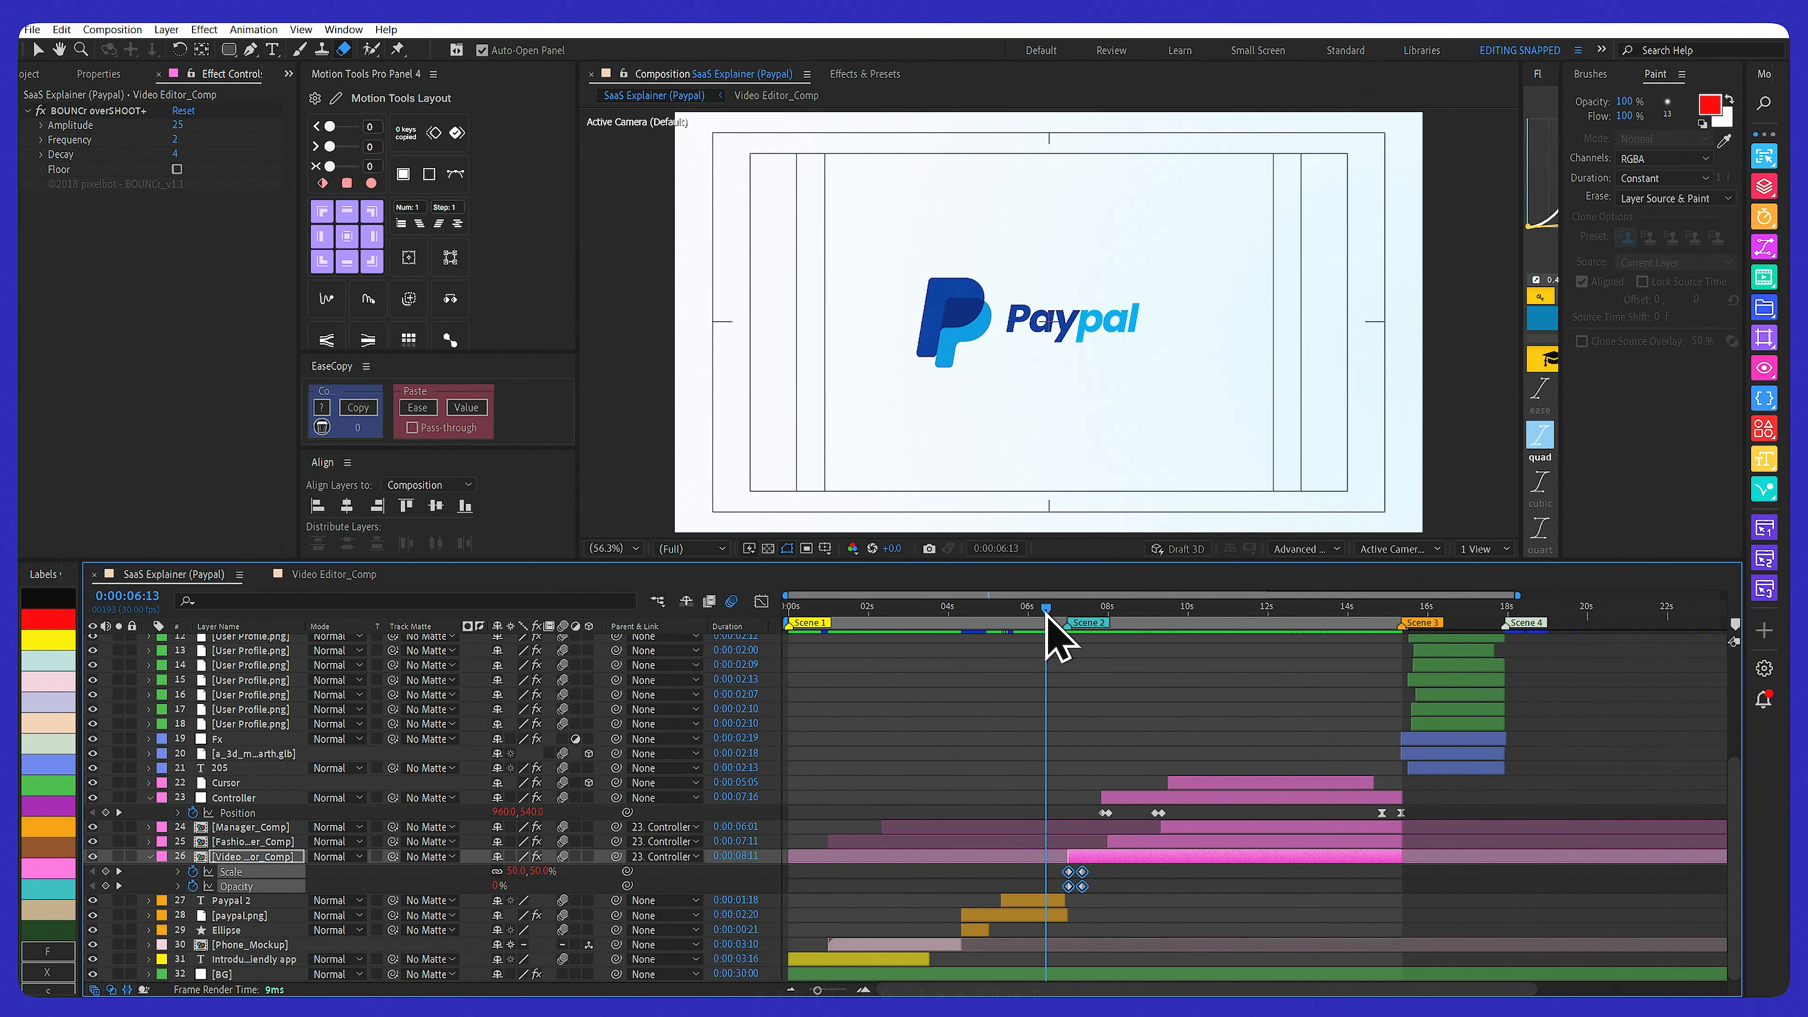
pyautogui.moveTo(1046, 614)
pyautogui.mouseDown()
pyautogui.moveTo(1109, 615)
pyautogui.moveTo(1039, 617)
pyautogui.mouseUp()
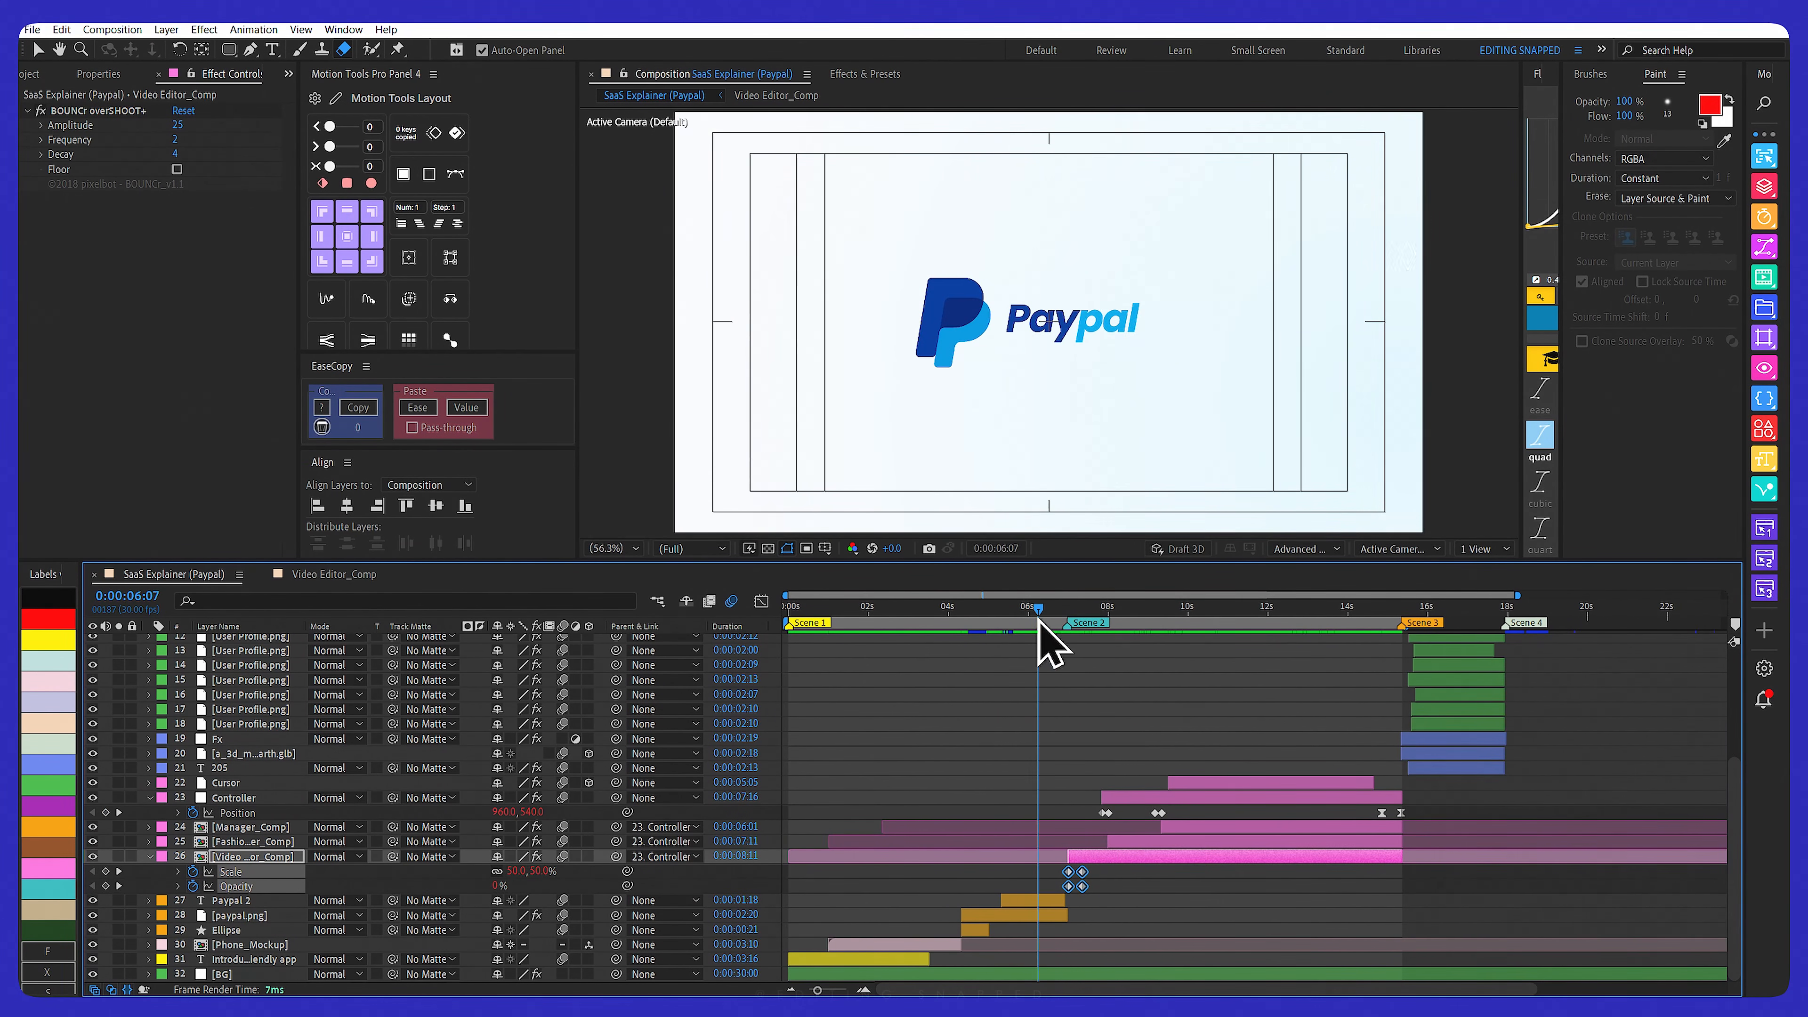
pyautogui.press('space')
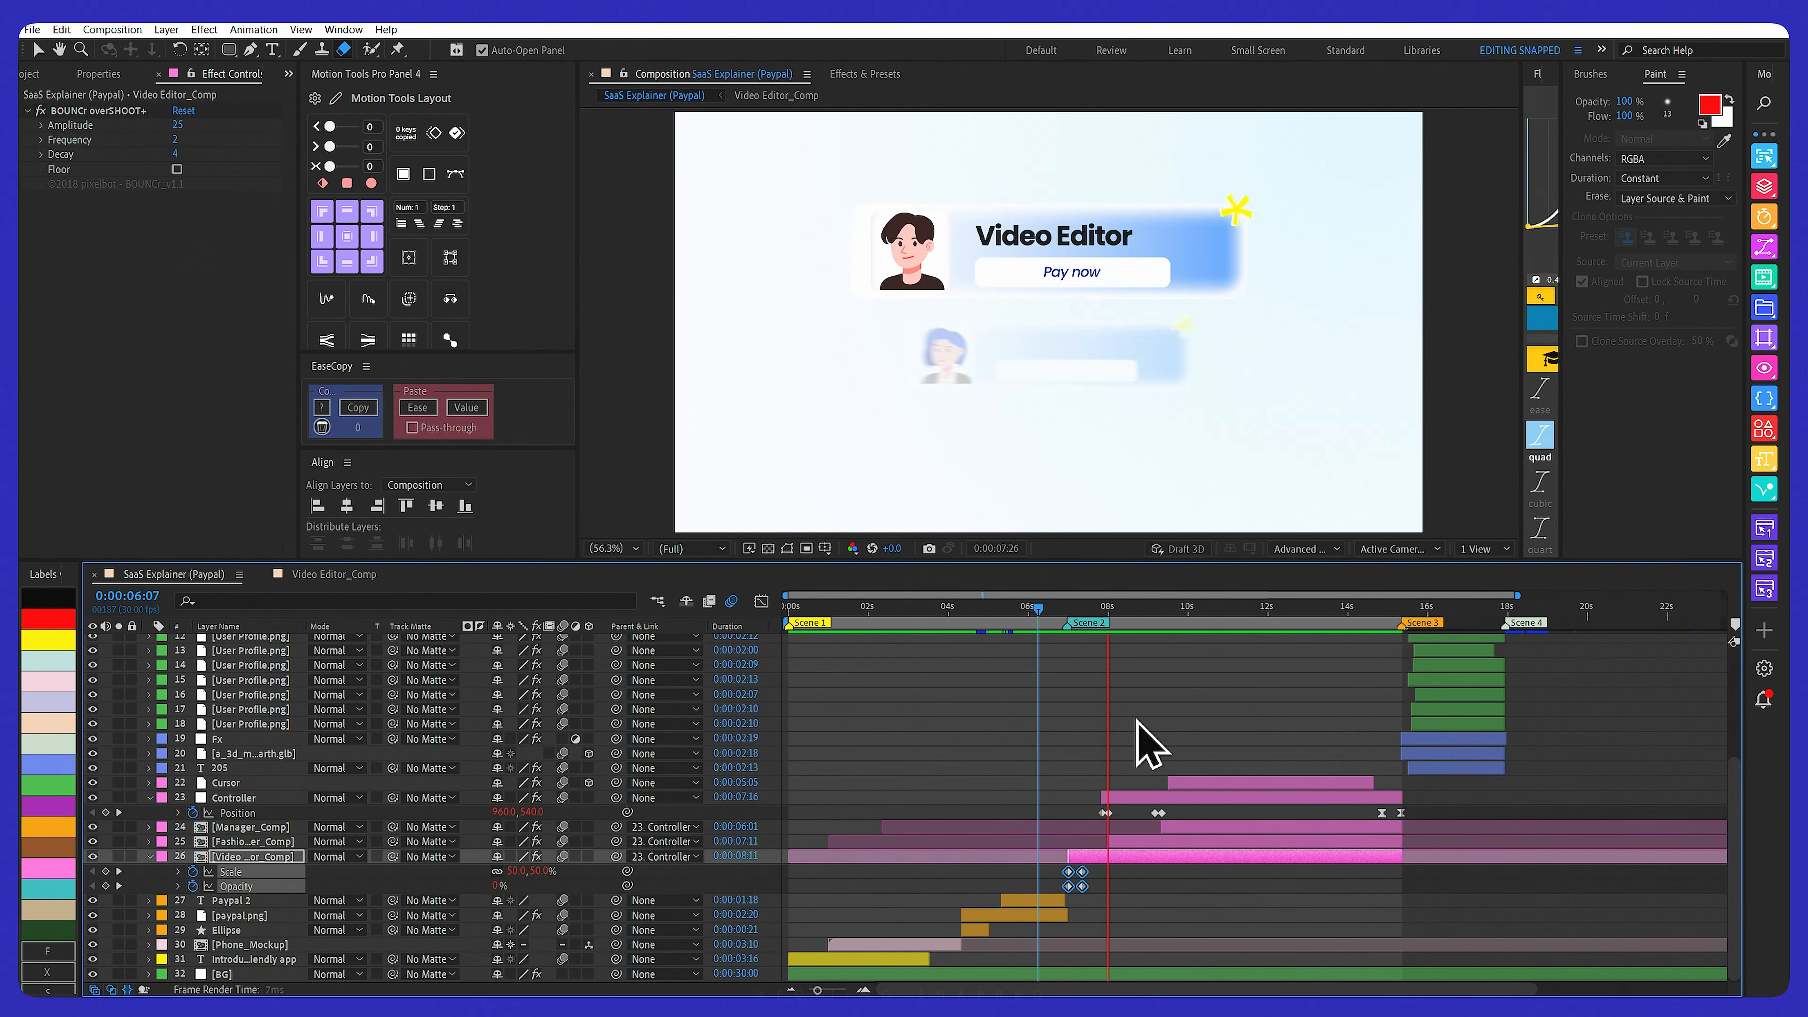
# Inspect the Controller layer's first two Position keyframes at 0:00:07:25 and 0:00:08:00
pyautogui.moveTo(1064, 614)
pyautogui.mouseDown()
pyautogui.moveTo(1046, 614)
pyautogui.moveTo(1111, 613)
pyautogui.moveTo(1049, 614)
pyautogui.moveTo(1082, 614)
pyautogui.mouseUp()
pyautogui.click(1109, 797)
pyautogui.click(1103, 617)
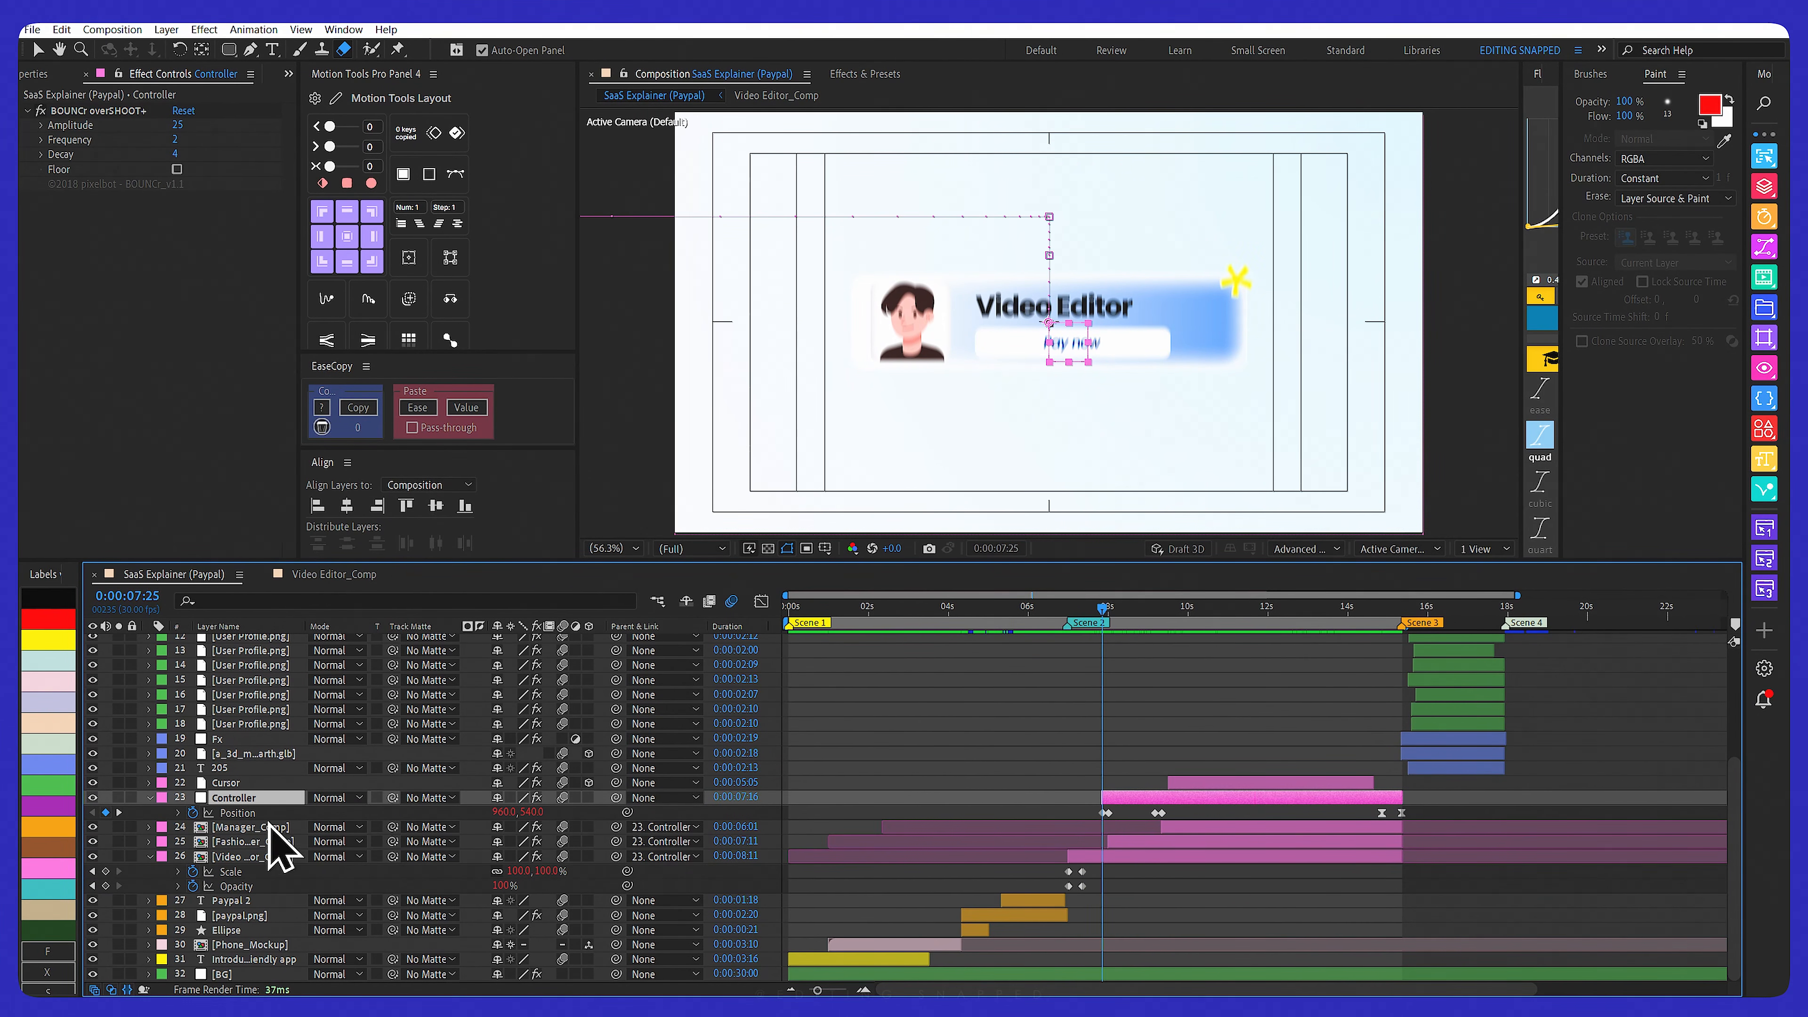
pyautogui.press('=')
pyautogui.click(1094, 615)
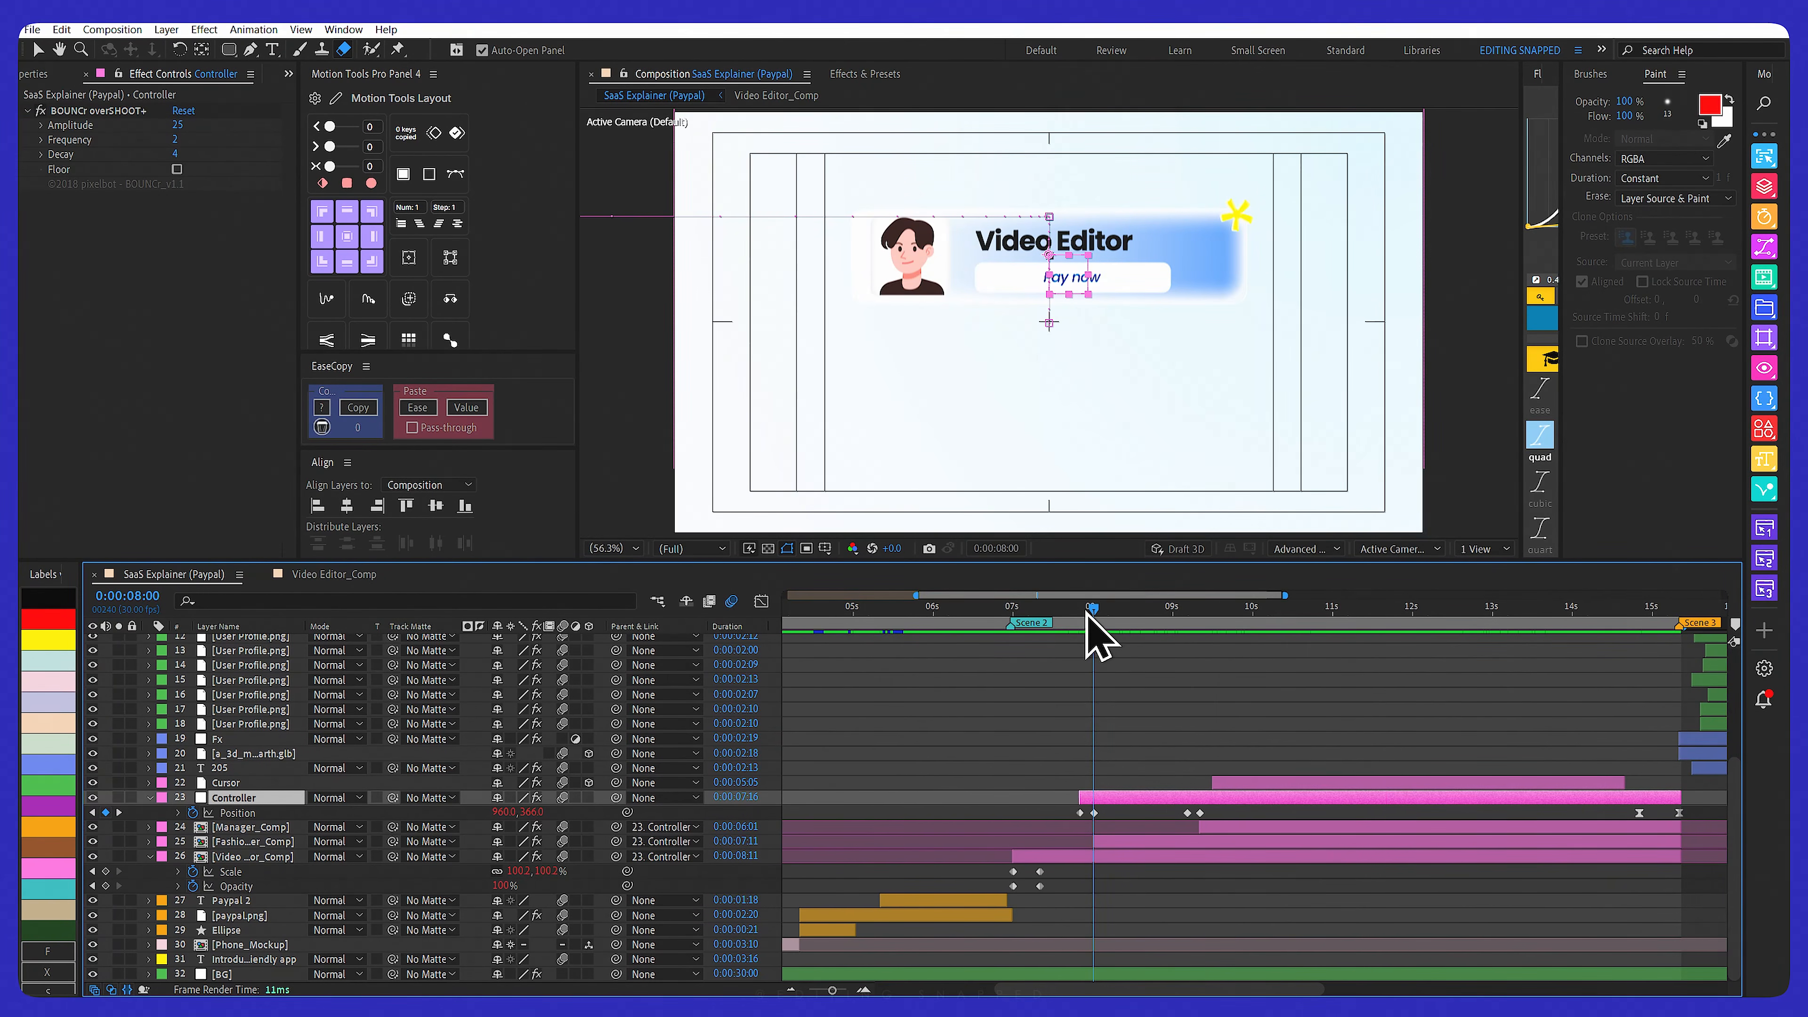
pyautogui.moveTo(1087, 613); pyautogui.dragTo(1094, 611)
# Reveal the Fashion Designer comp layer's Scale and Opacity keyframes and check the Controller's movement from 0:00:09:05 to 0:00:09:10
pyautogui.click(231, 842)
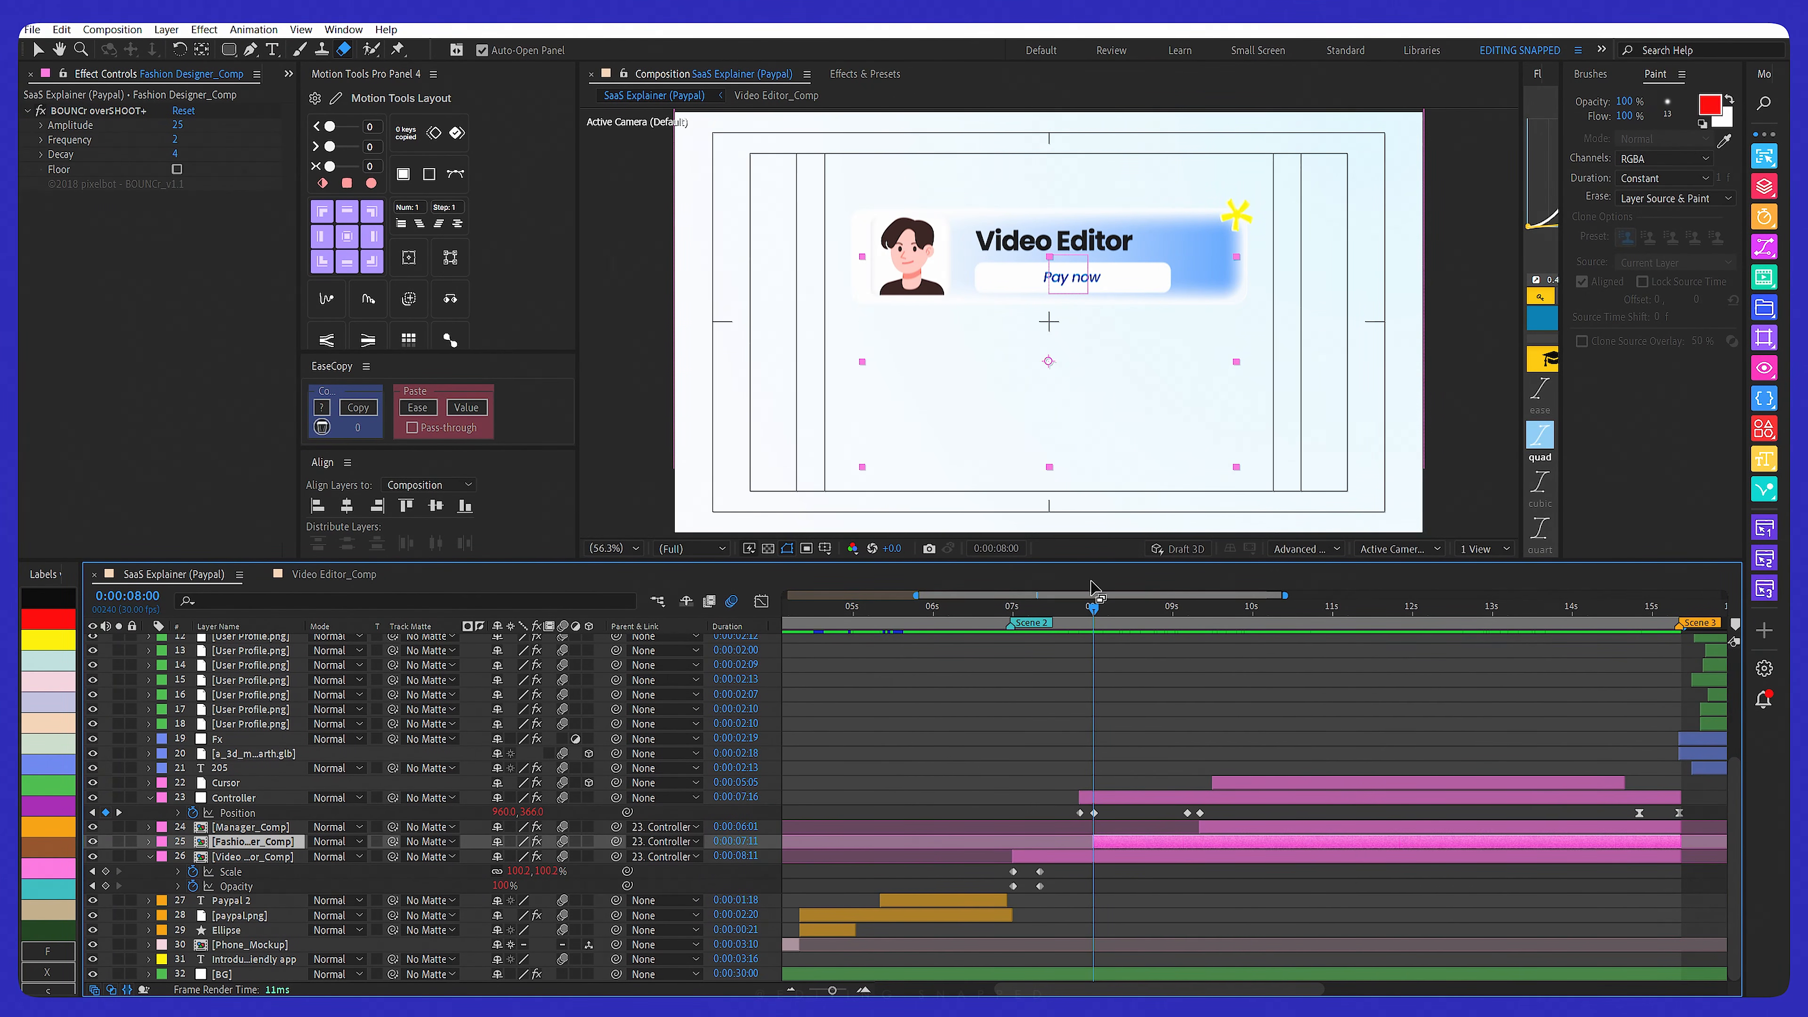
pyautogui.hotkey('ctrl', 'v')
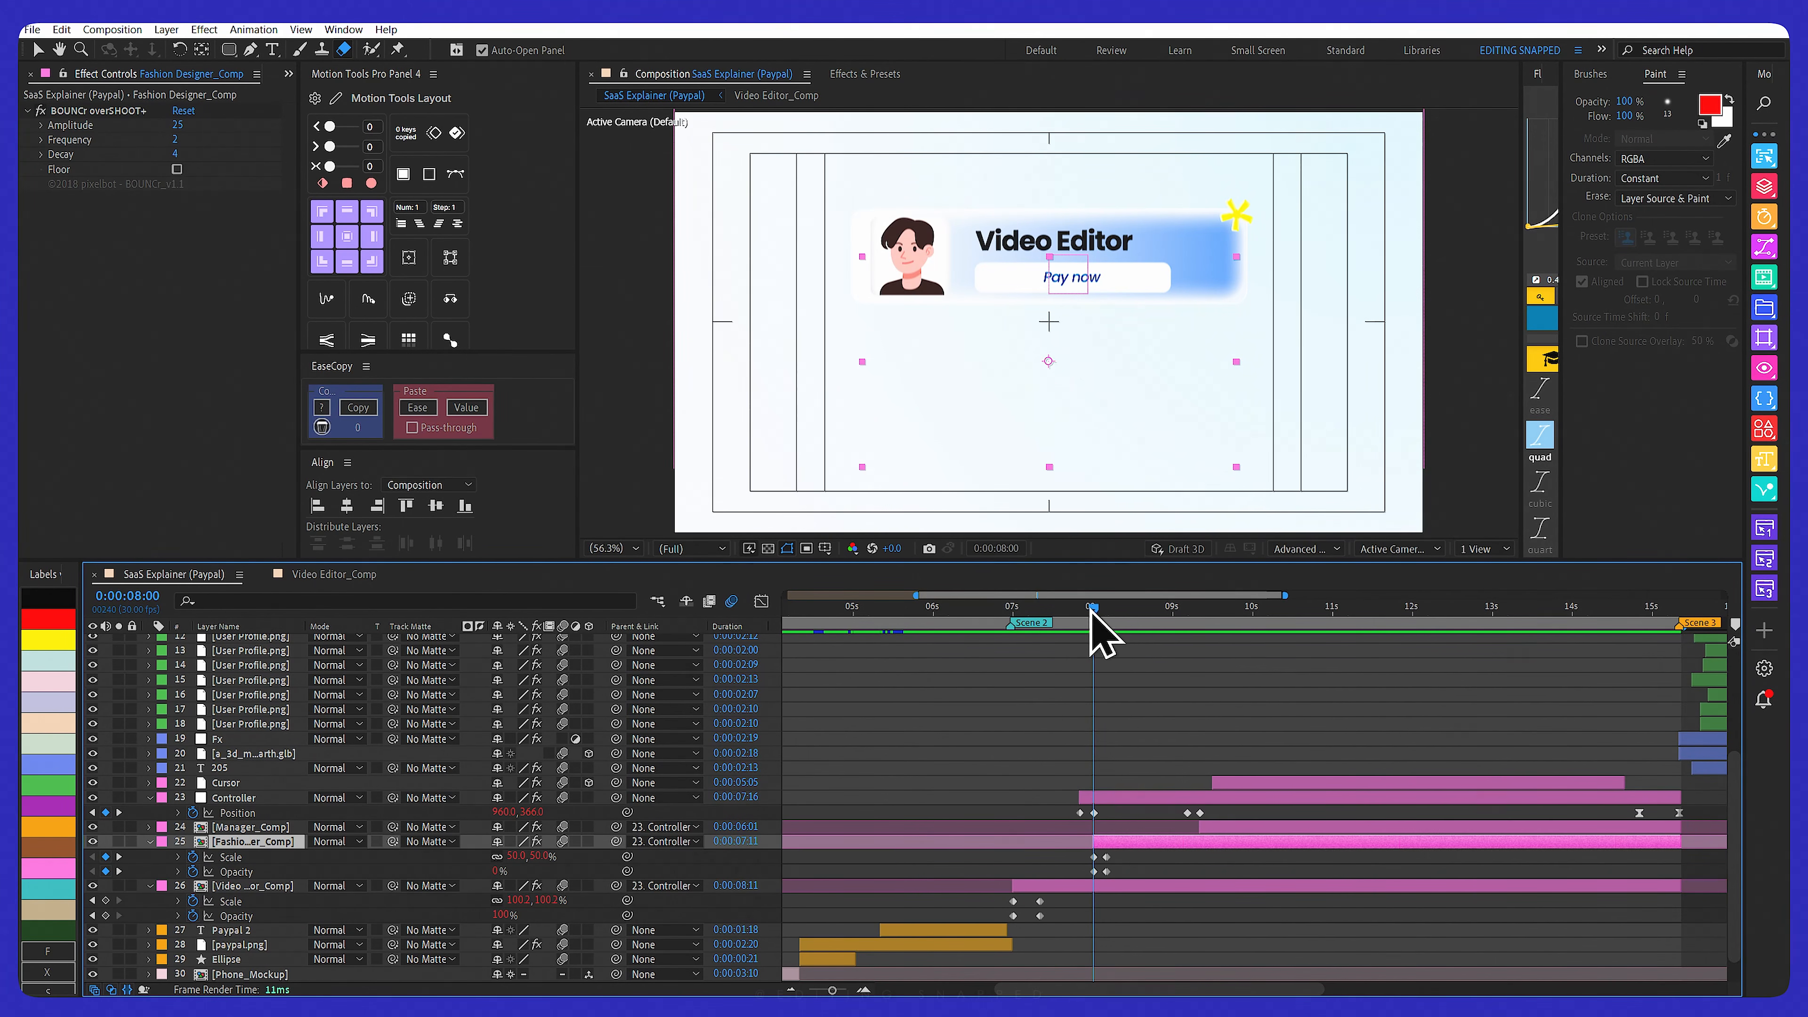
pyautogui.moveTo(1091, 611); pyautogui.dragTo(1187, 616)
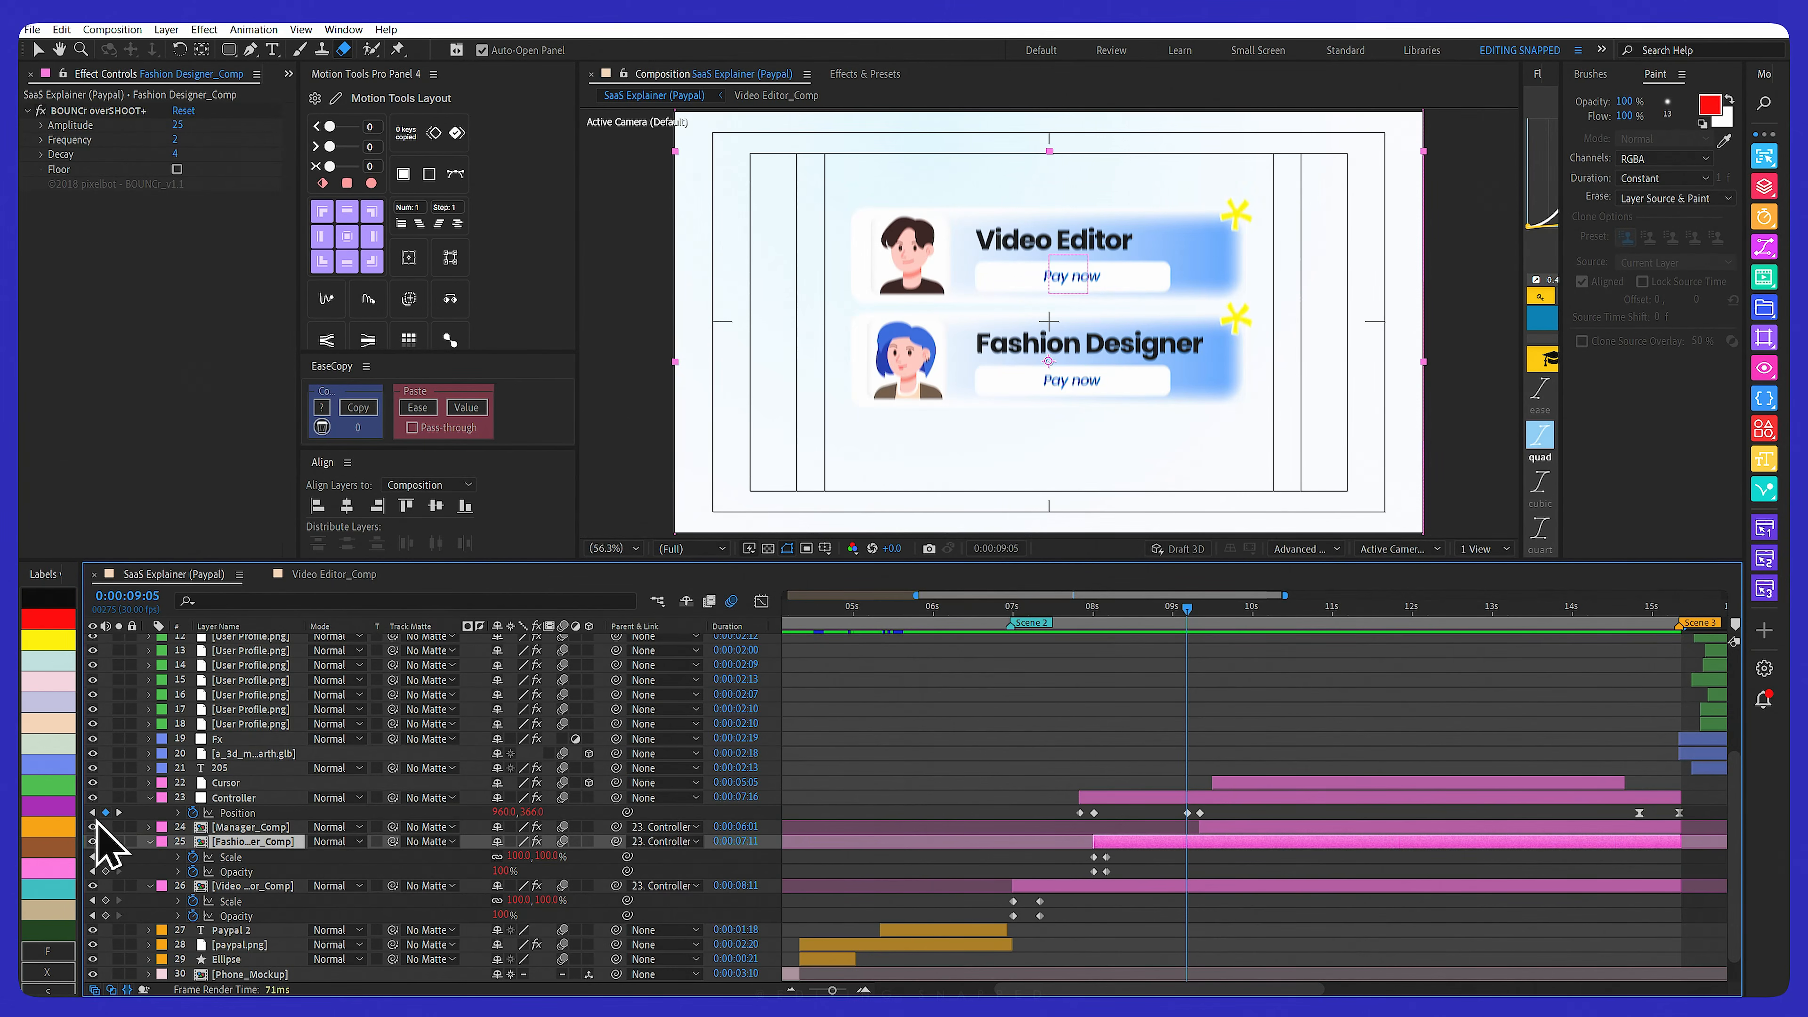
pyautogui.click(1198, 609)
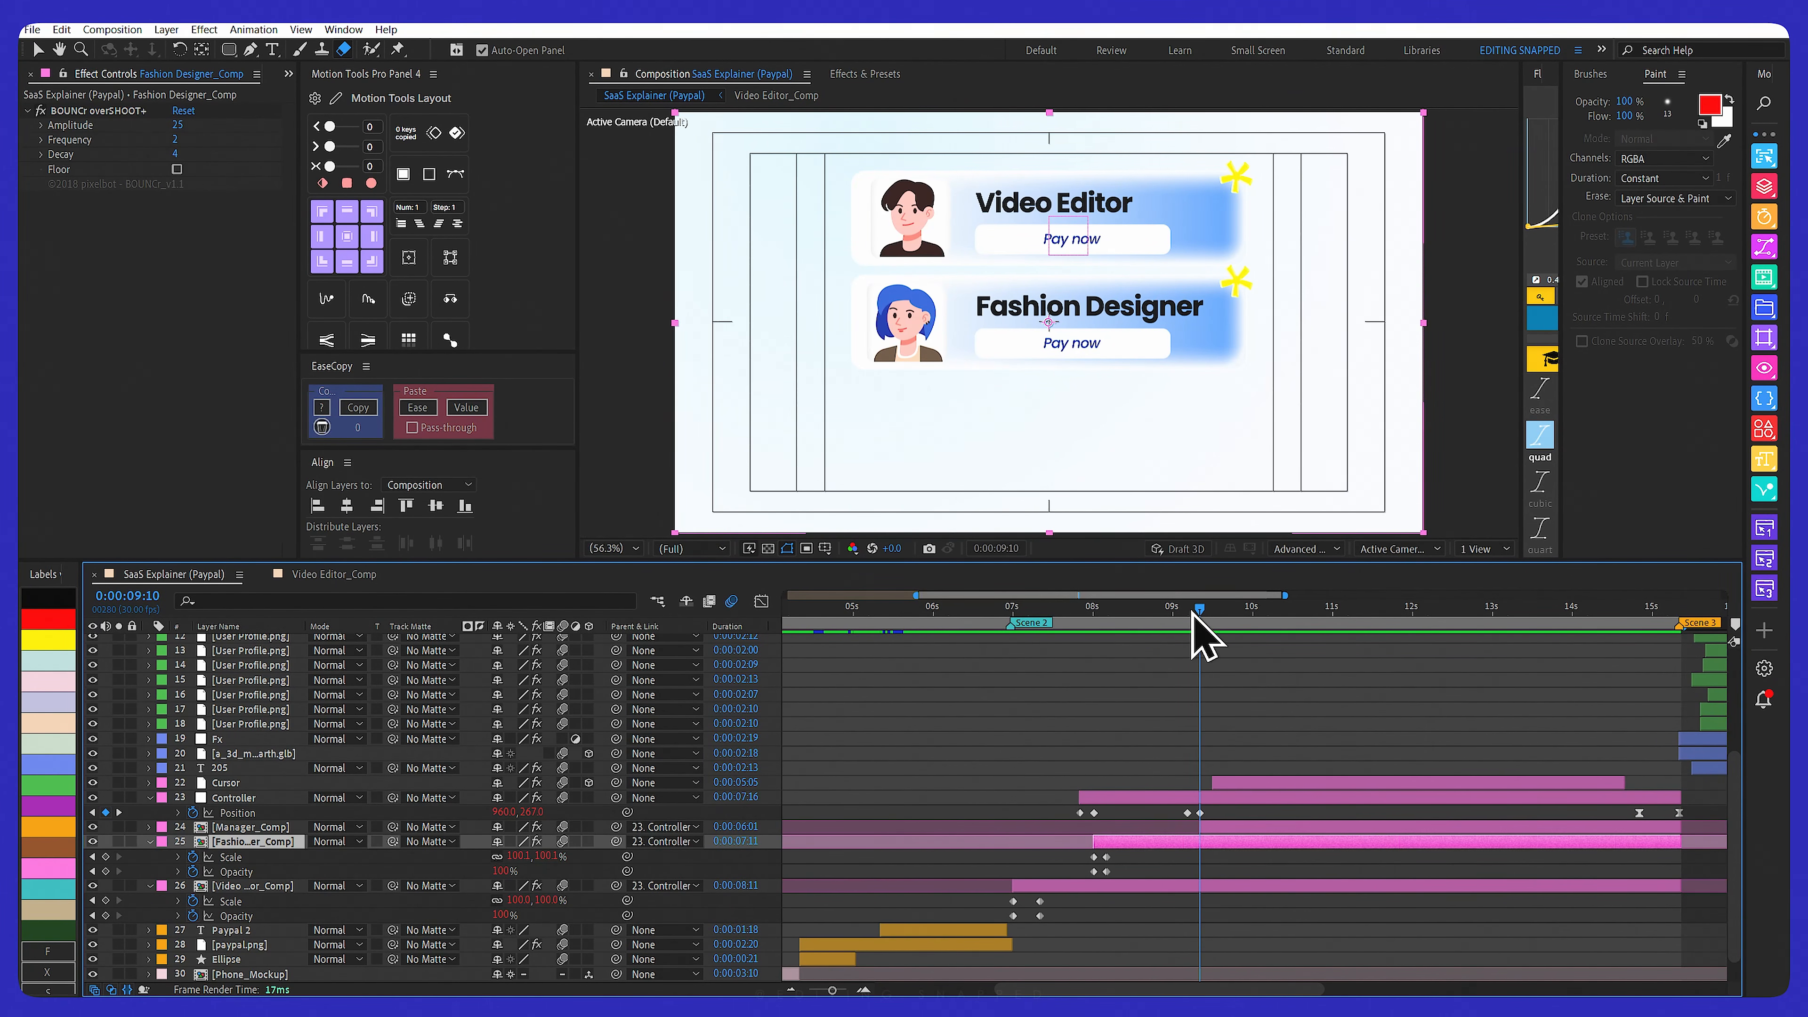
# Reveal the Manager comp layer's Scale and Opacity keyframes and scrub its entrance between 0:00:09:15 and 0:00:09:11
pyautogui.moveTo(1202, 613); pyautogui.dragTo(1215, 614)
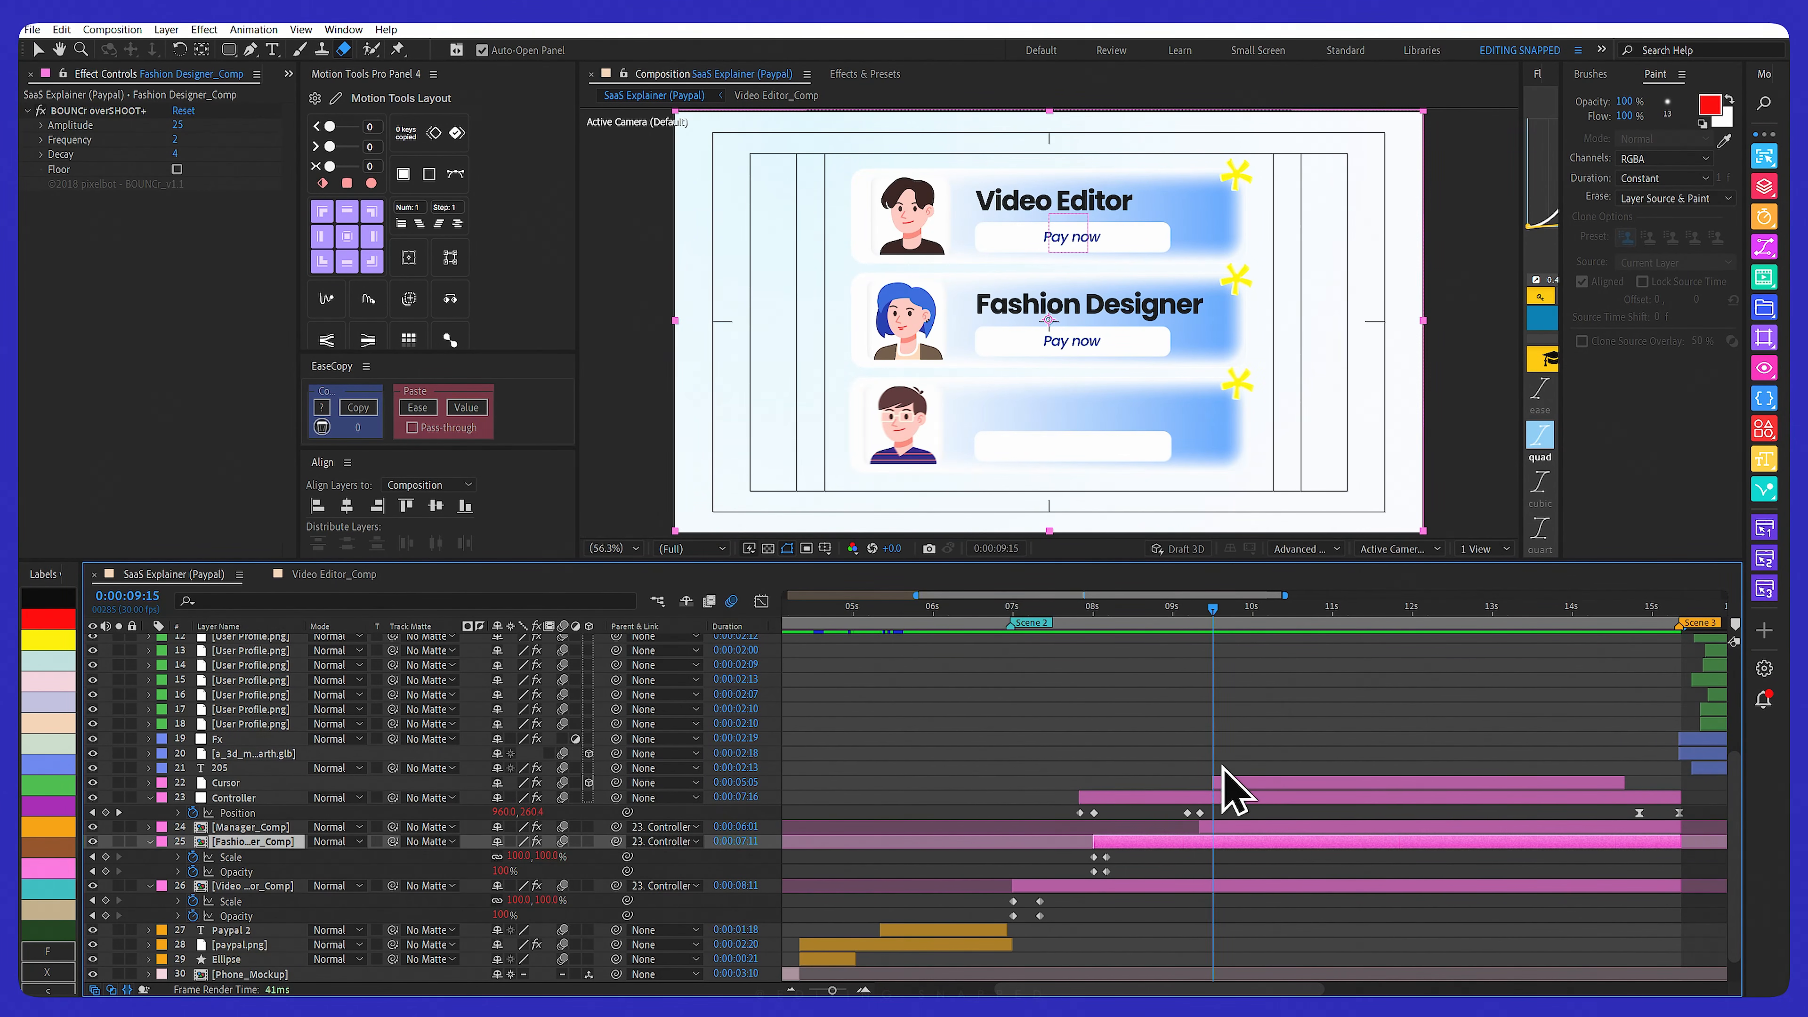
pyautogui.click(1228, 785)
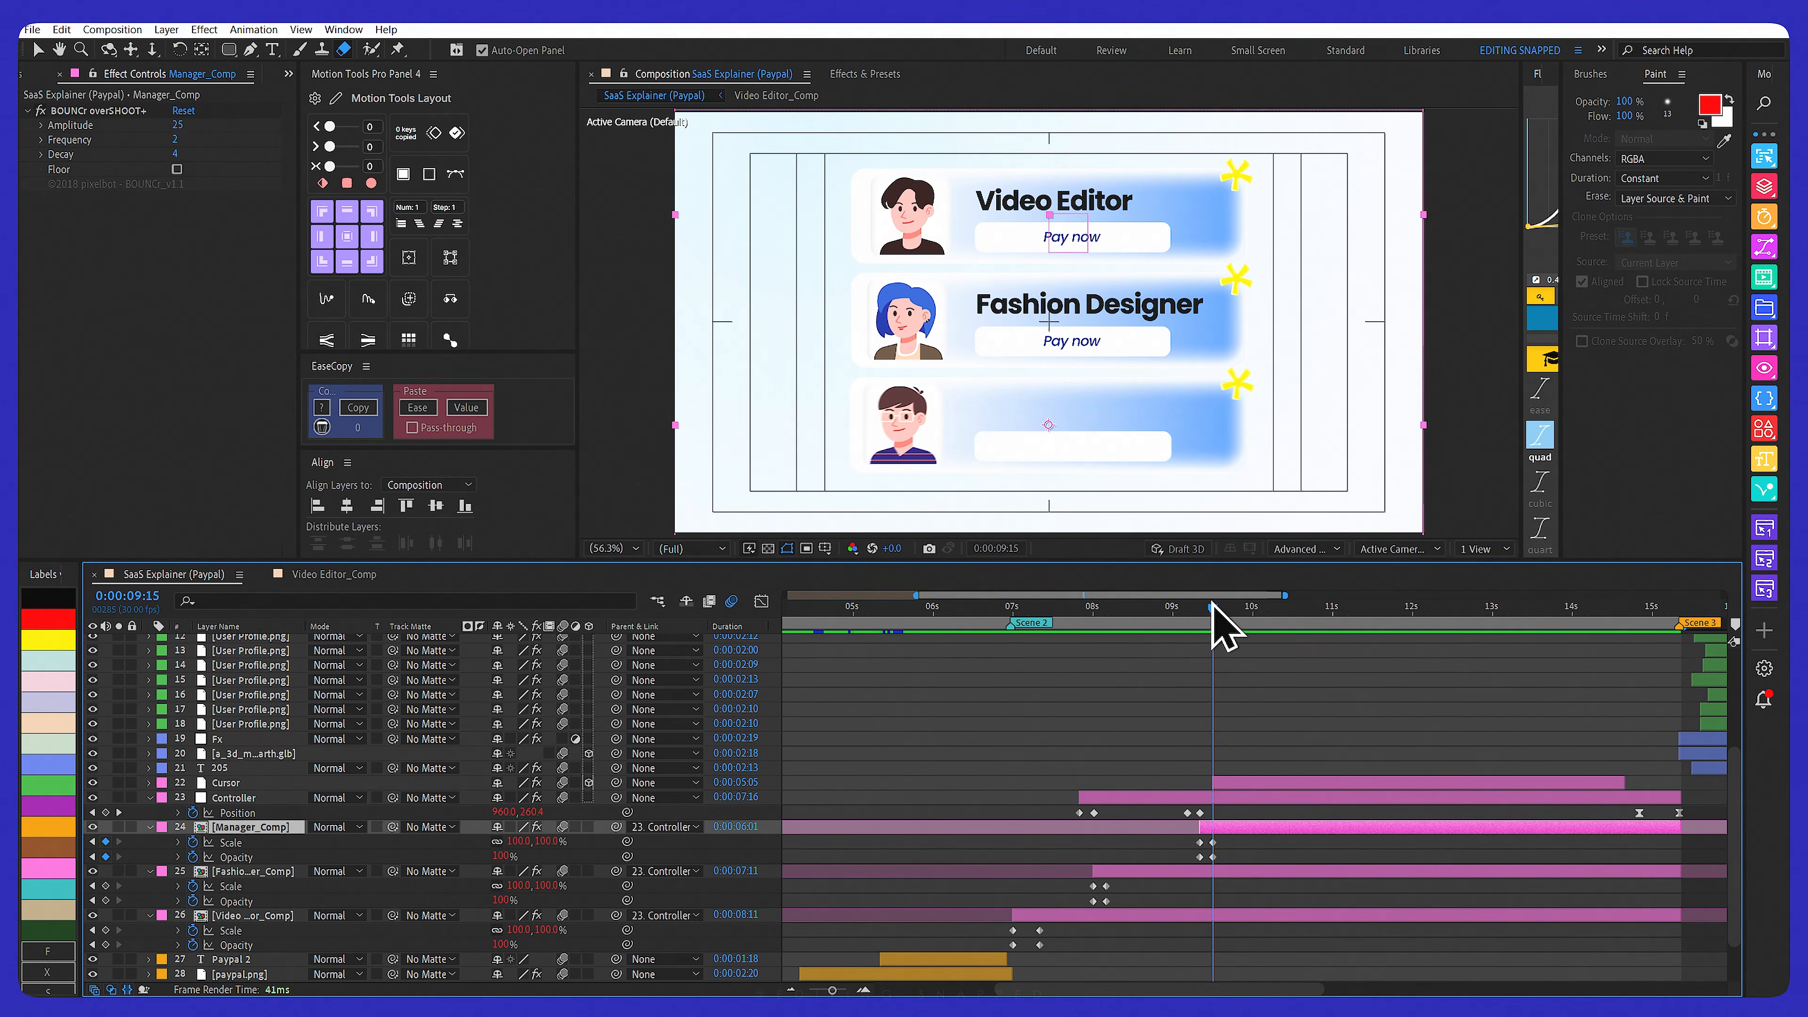
pyautogui.moveTo(1214, 607); pyautogui.dragTo(1202, 607)
pyautogui.moveTo(1214, 604); pyautogui.dragTo(1203, 611)
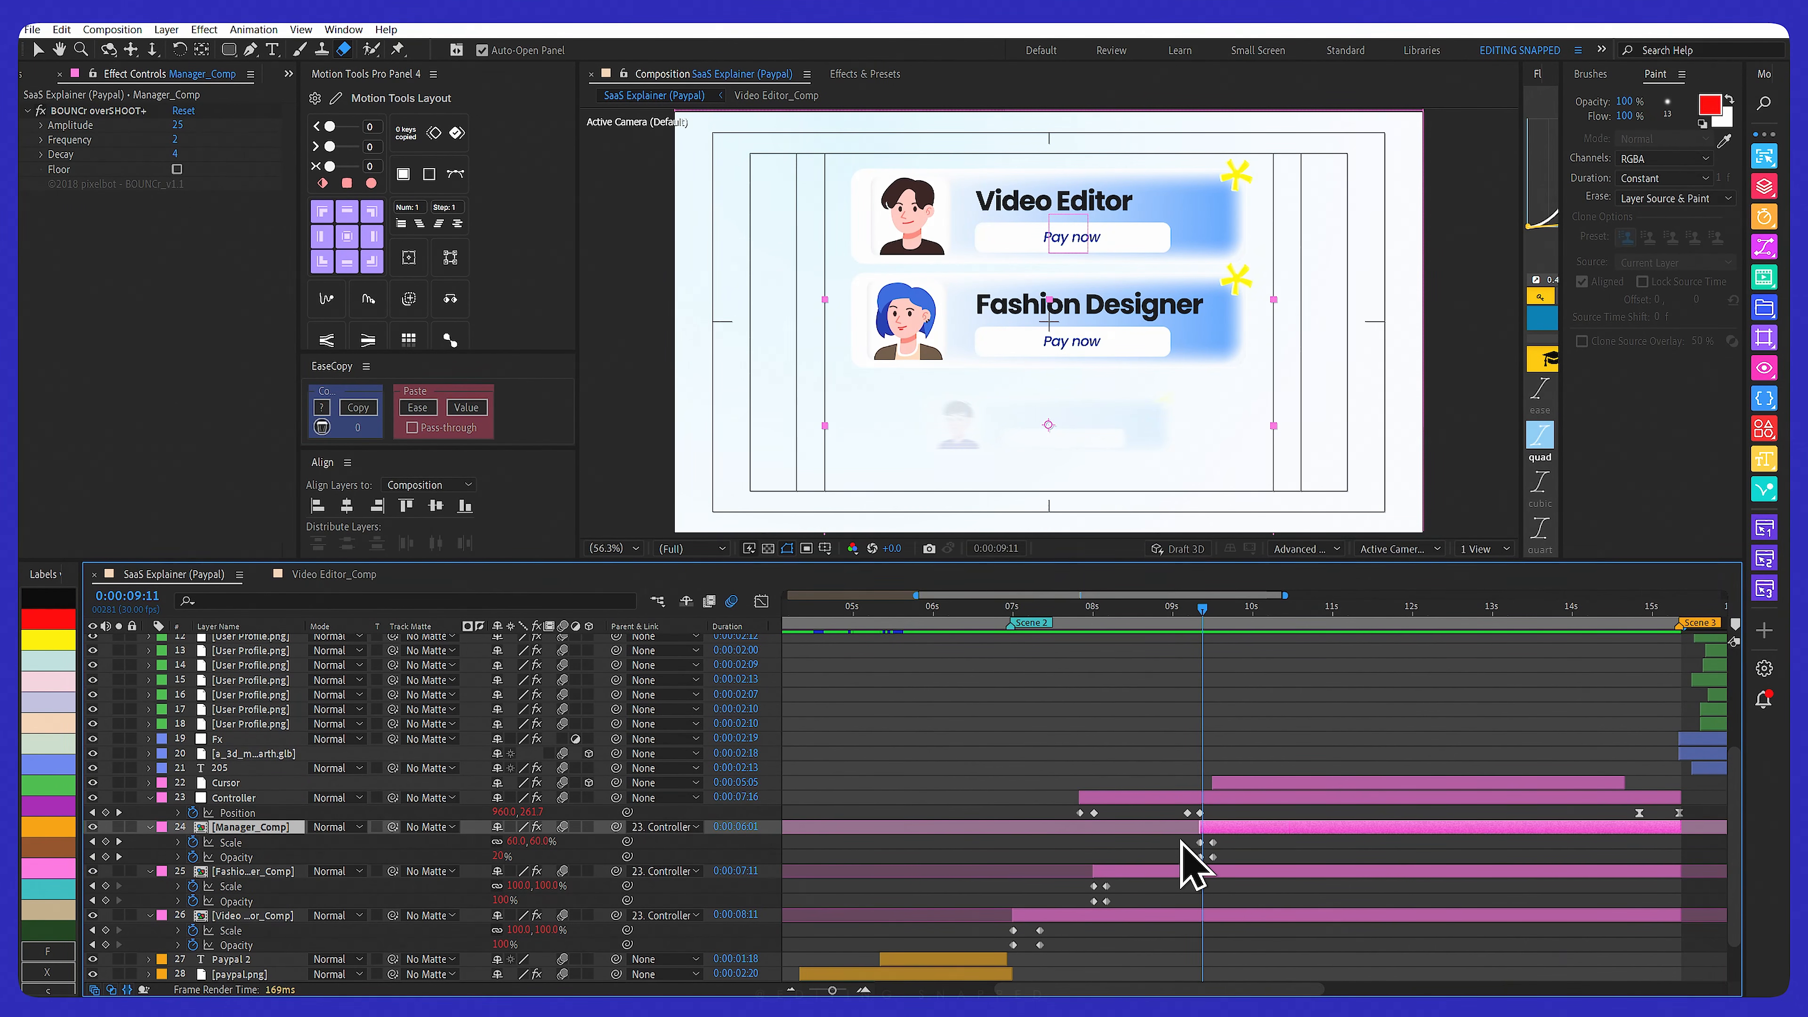
# Play Scene 2 from 0:00:06:26 and scrub through all three card entrances up to 0:00:10:06
pyautogui.click(1002, 607)
pyautogui.press('space')
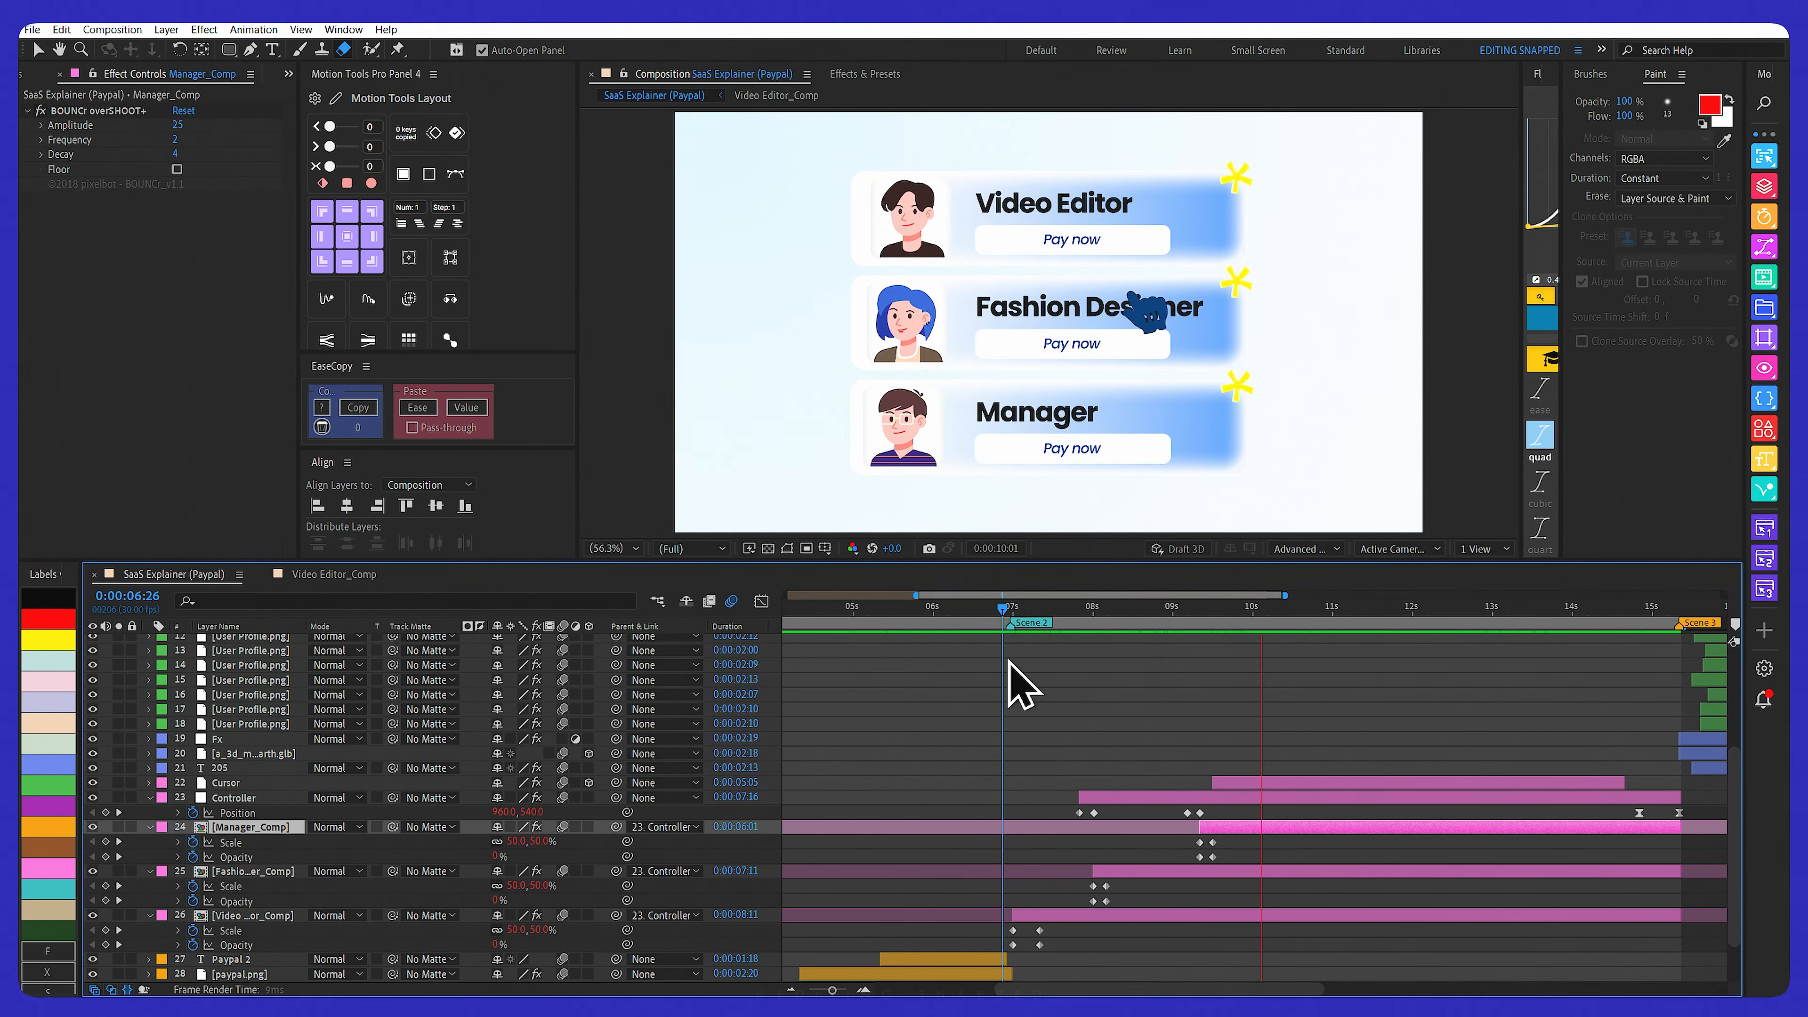
pyautogui.click(1050, 607)
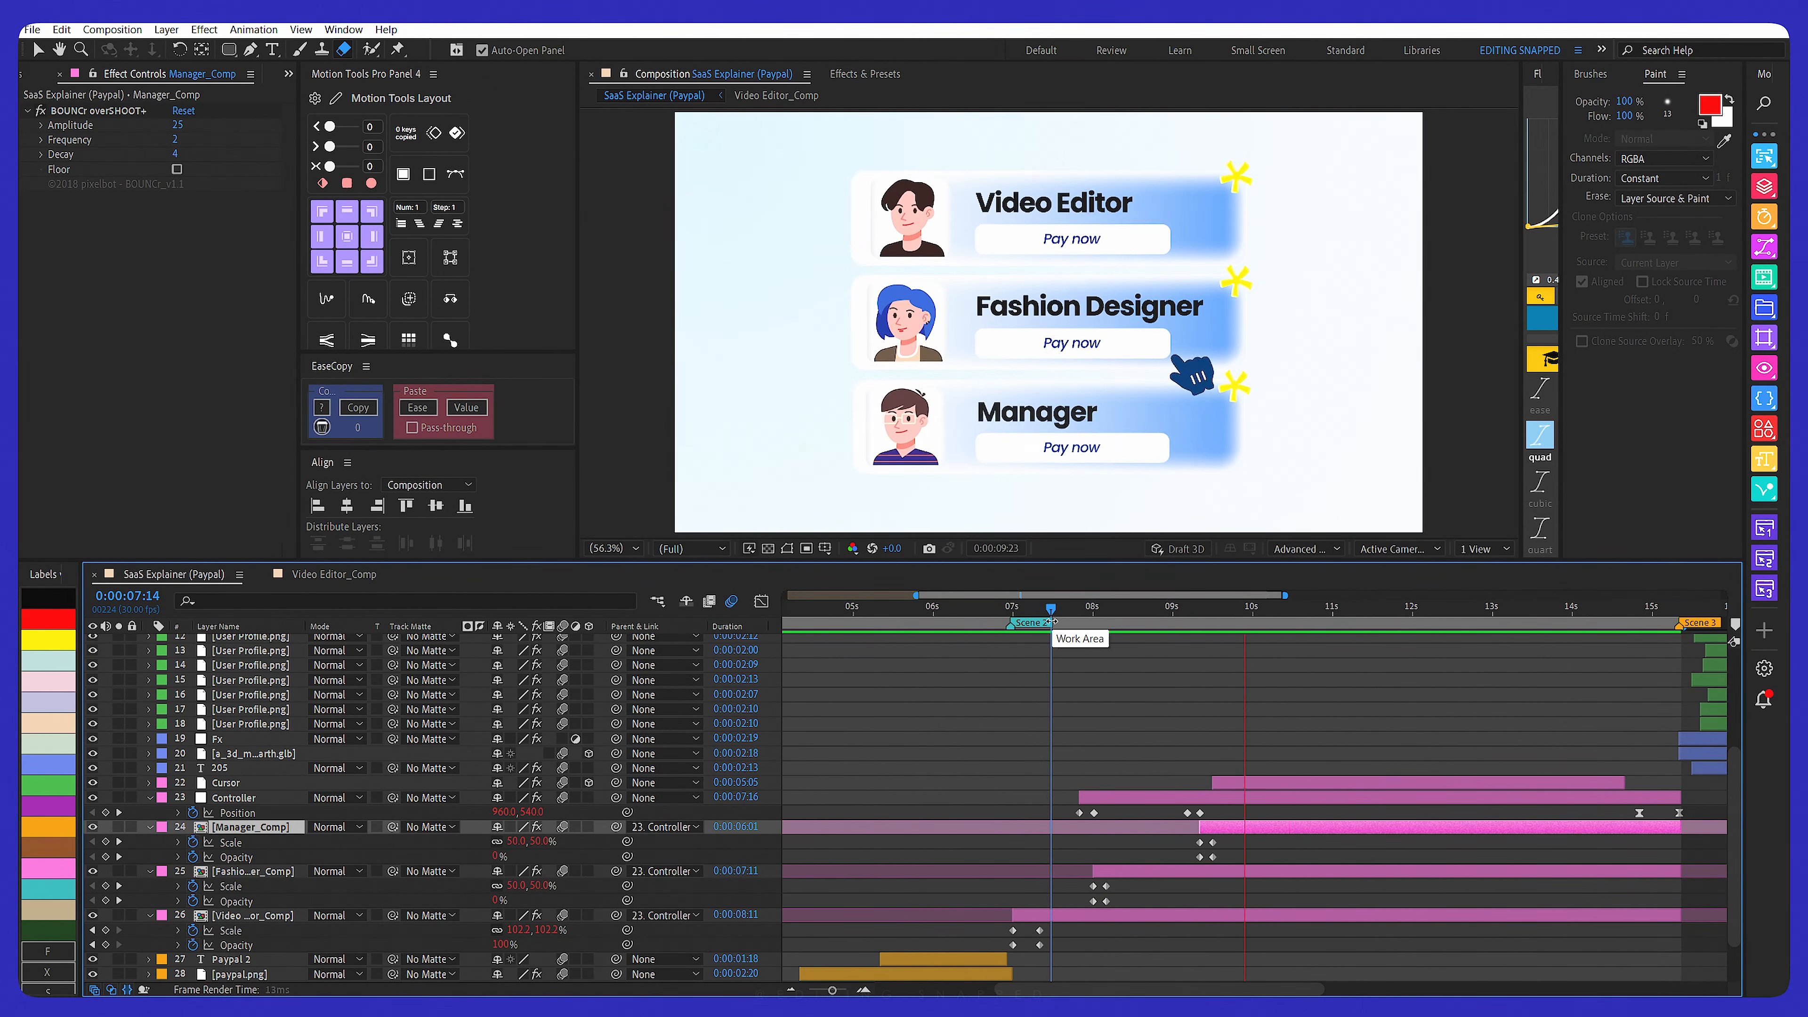
pyautogui.click(1039, 609)
pyautogui.moveTo(1036, 610); pyautogui.dragTo(1214, 611)
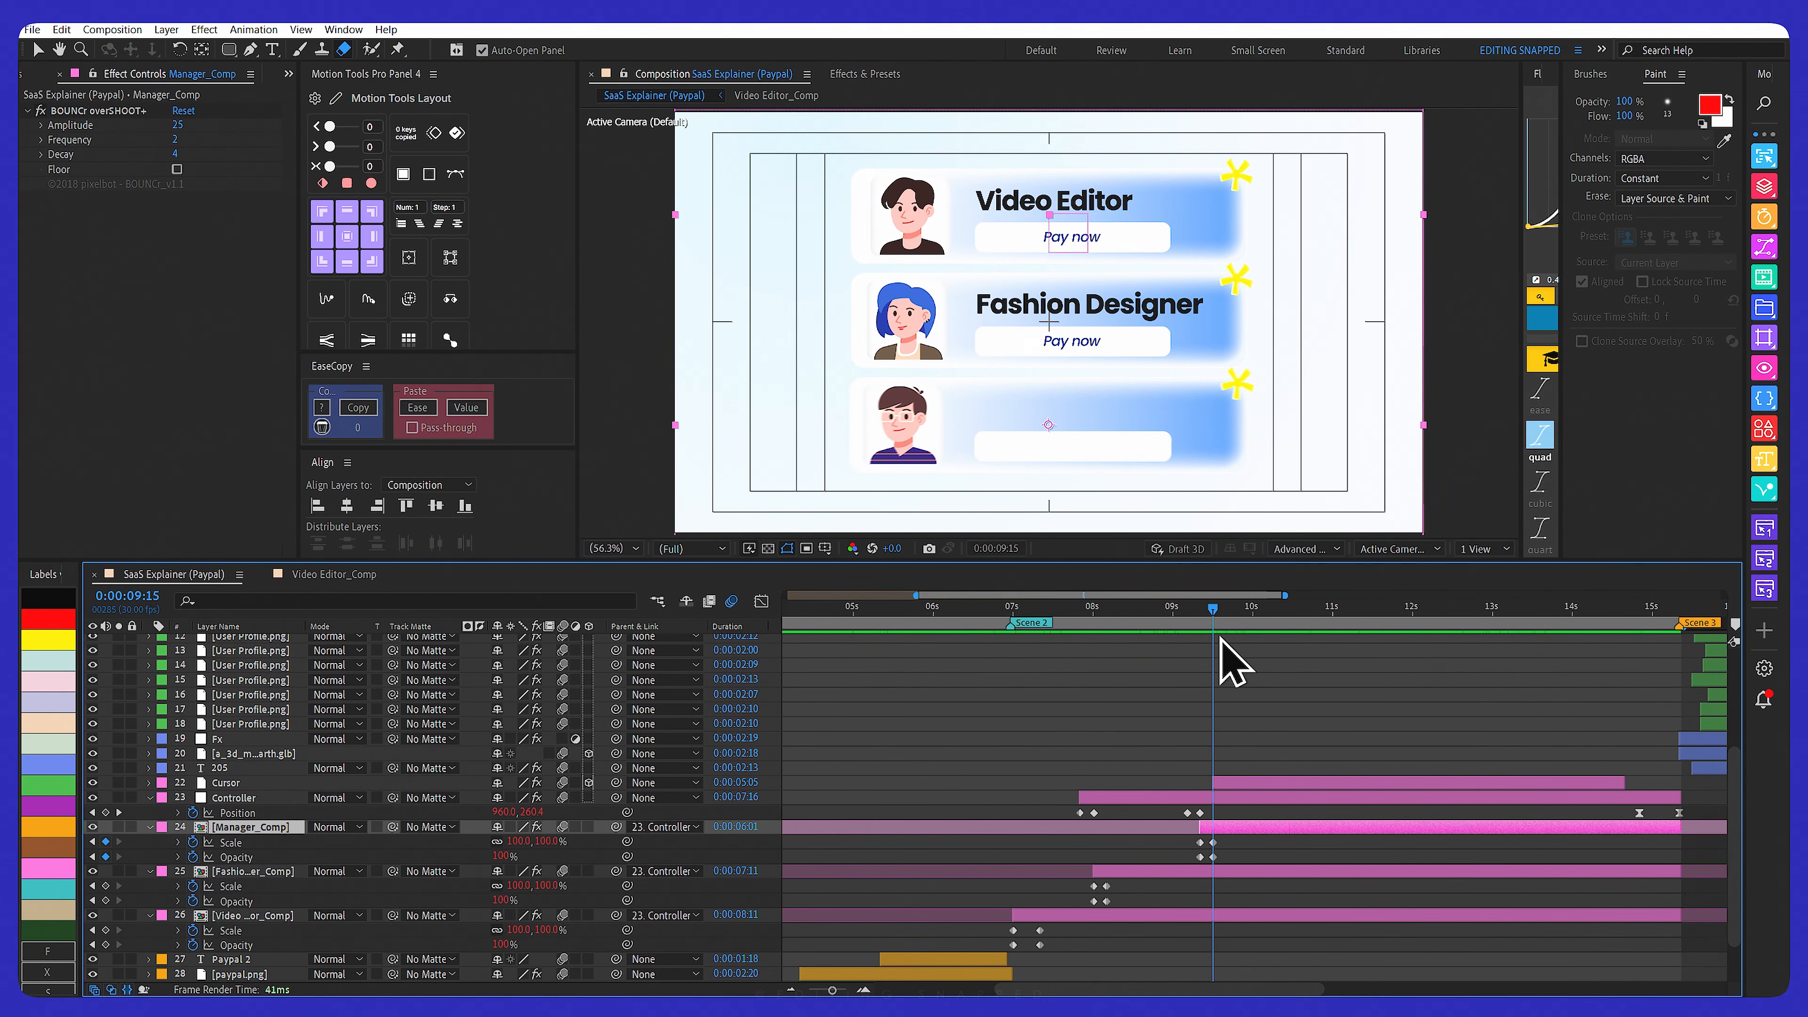
pyautogui.moveTo(1214, 612); pyautogui.dragTo(1269, 648)
# Collapse the keyframe properties of the Manager, Fashion Designer and Video Editor comp layers and of the Controller
pyautogui.click(237, 798)
pyautogui.click(233, 829)
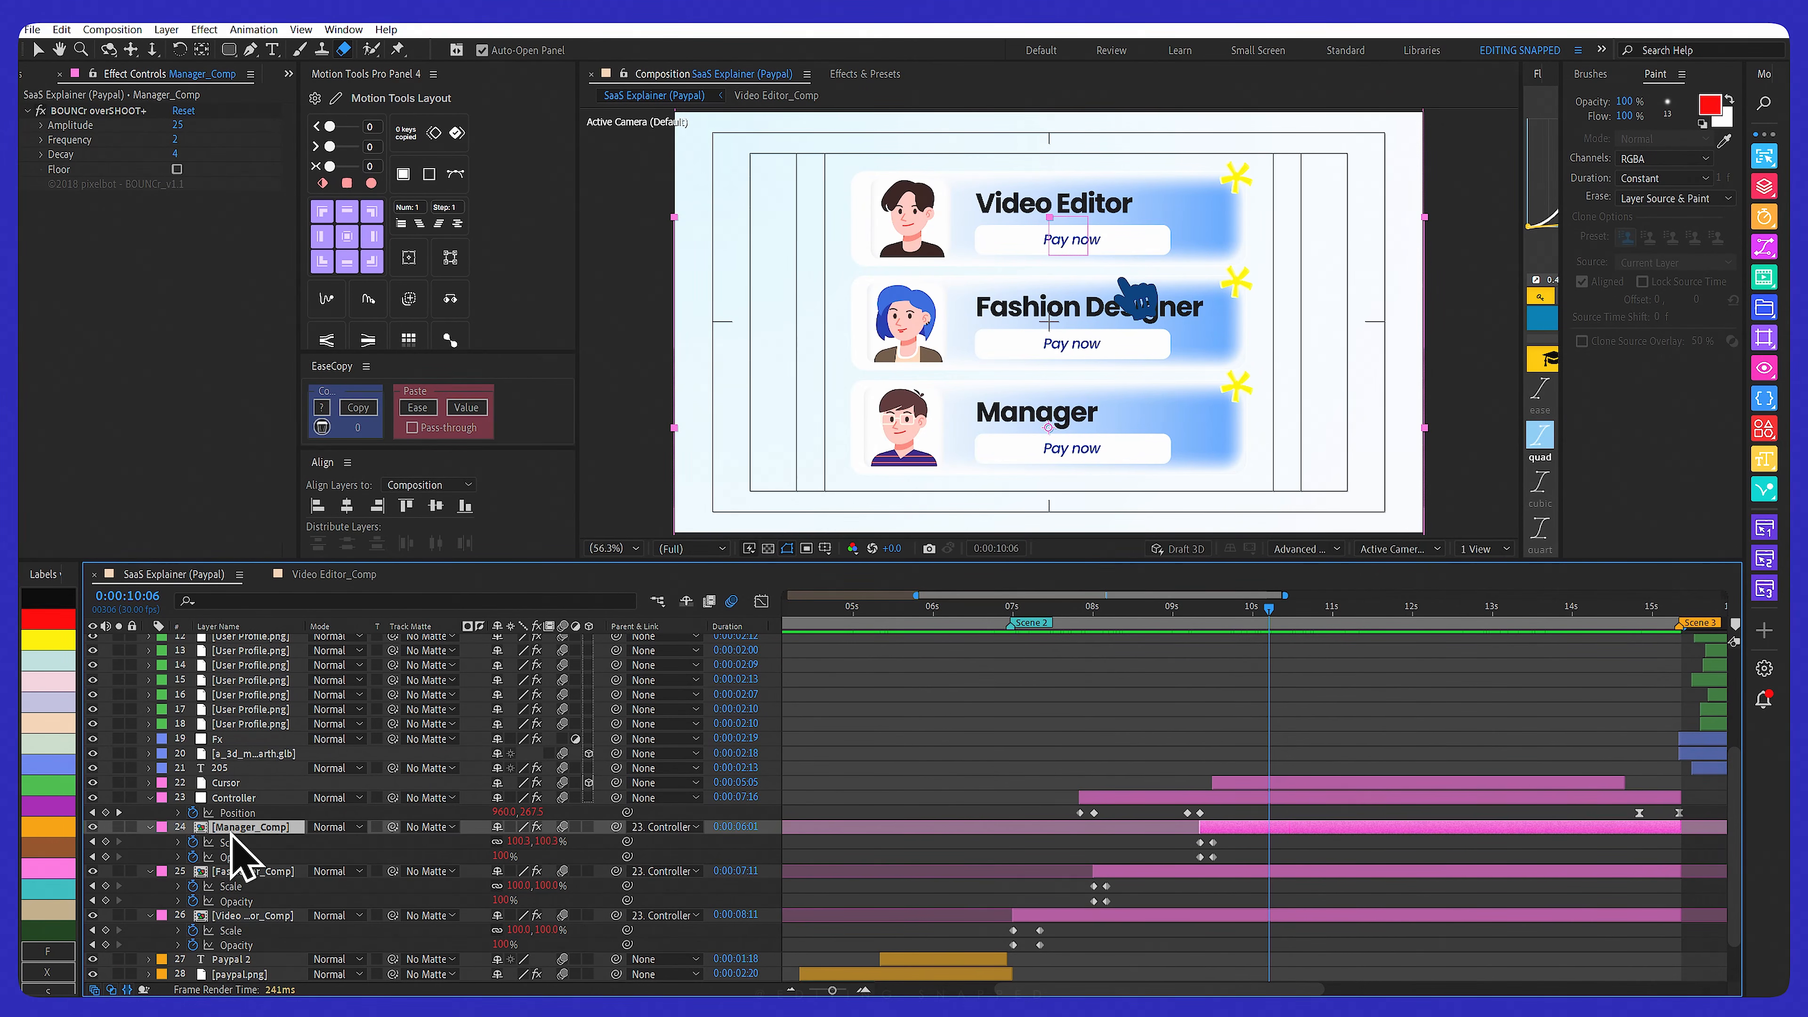
pyautogui.keyDown('shift'); pyautogui.click(246, 915); pyautogui.keyUp('shift')
pyautogui.press('u')
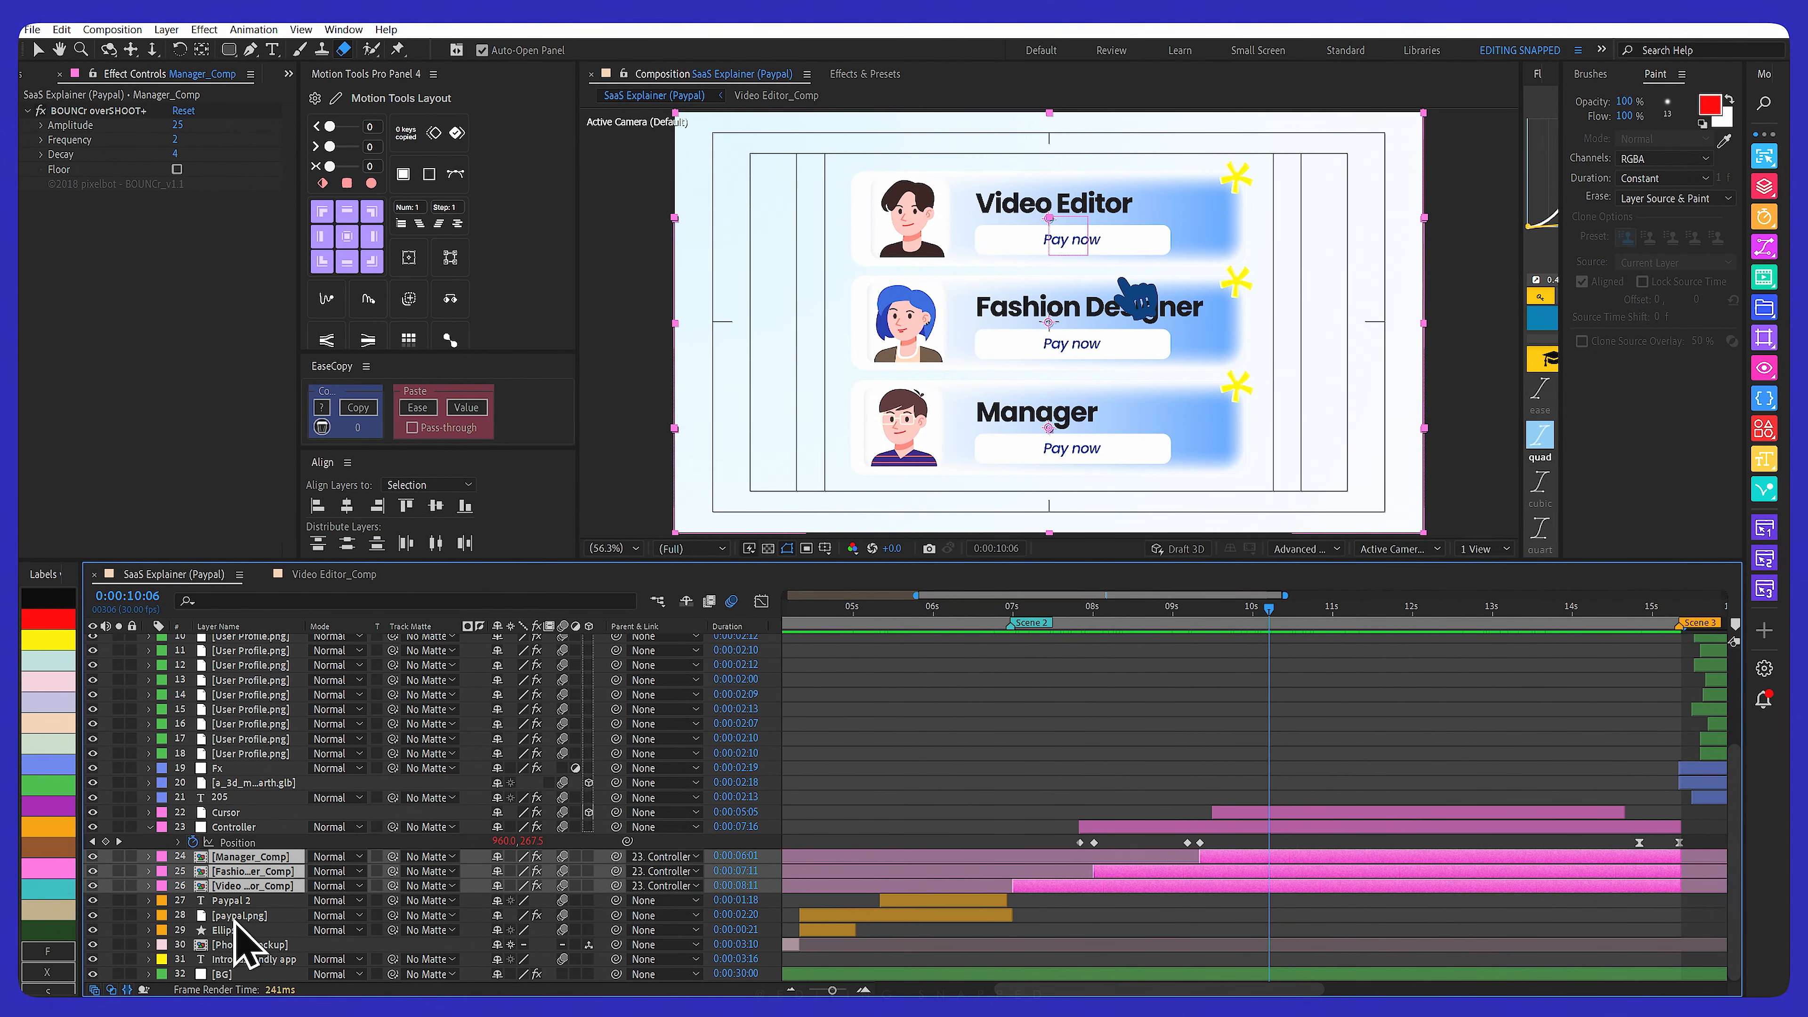
pyautogui.click(715, 827)
pyautogui.press('u')
pyautogui.moveTo(1183, 617); pyautogui.dragTo(1271, 612)
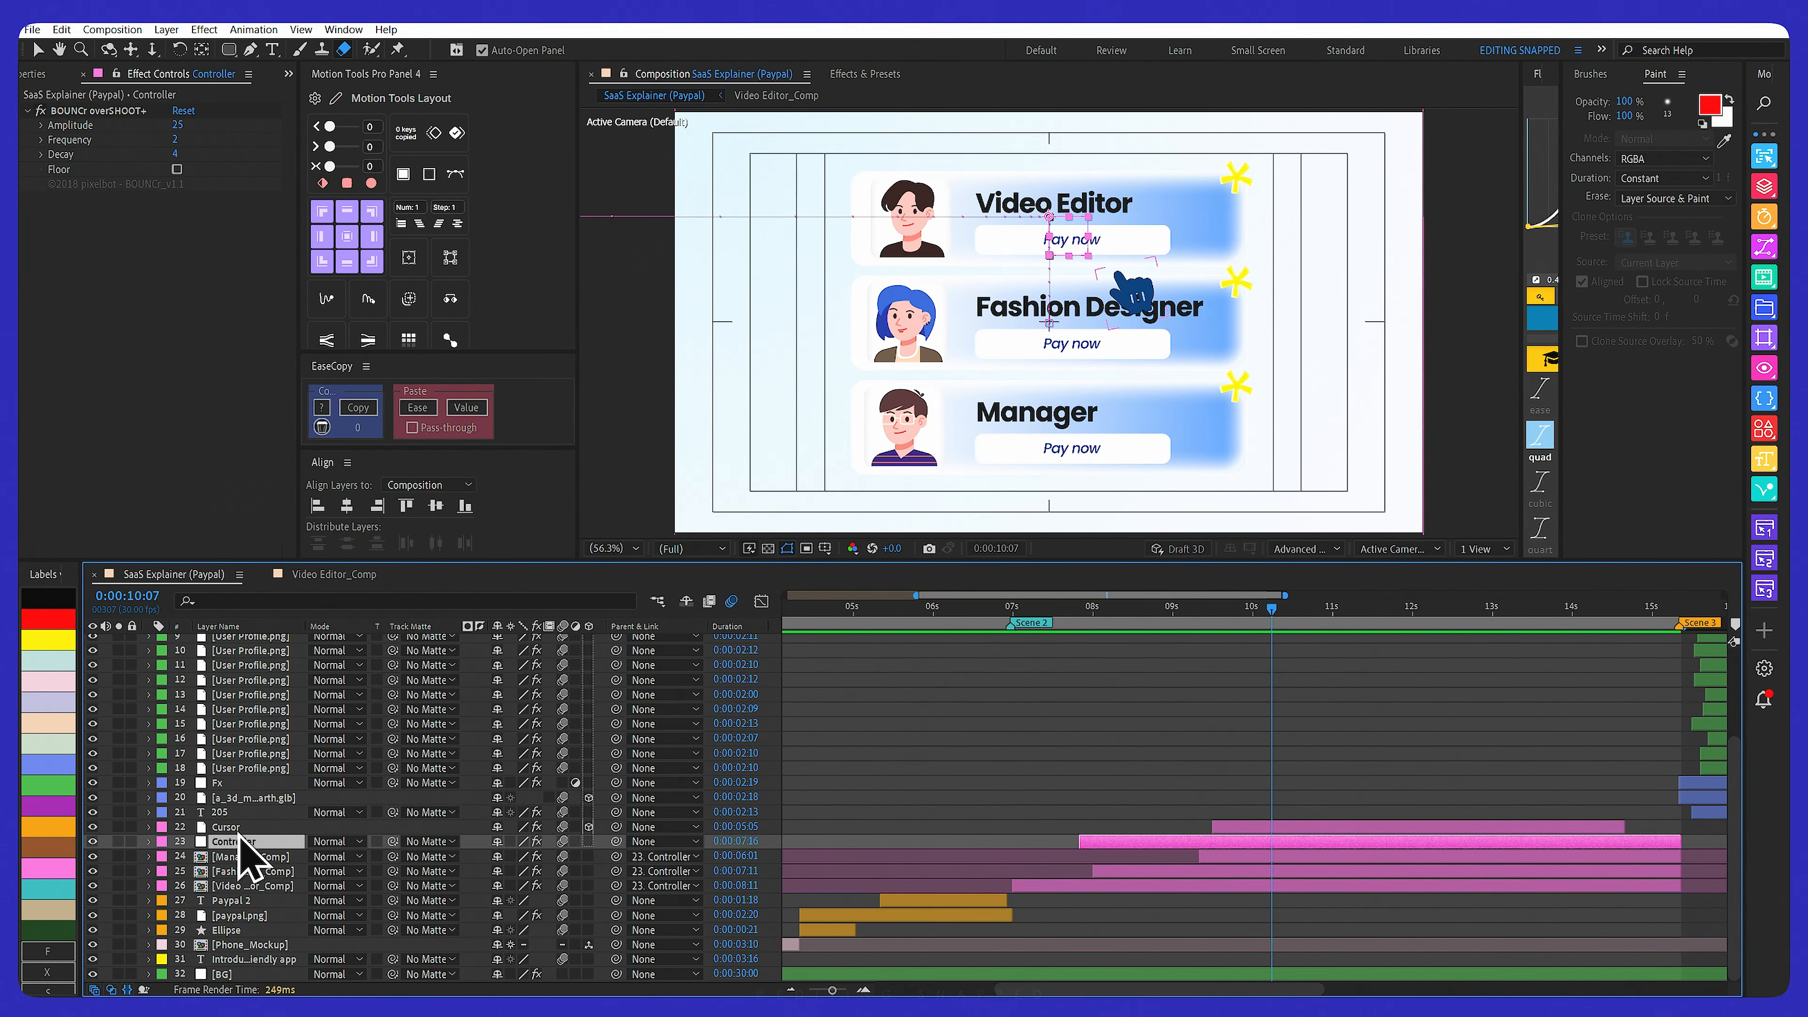
# Reveal the Cursor layer's Position and Z Rotation keyframes and inspect its motion path from 0:00:09:15 to 0:00:10:21
pyautogui.click(228, 828)
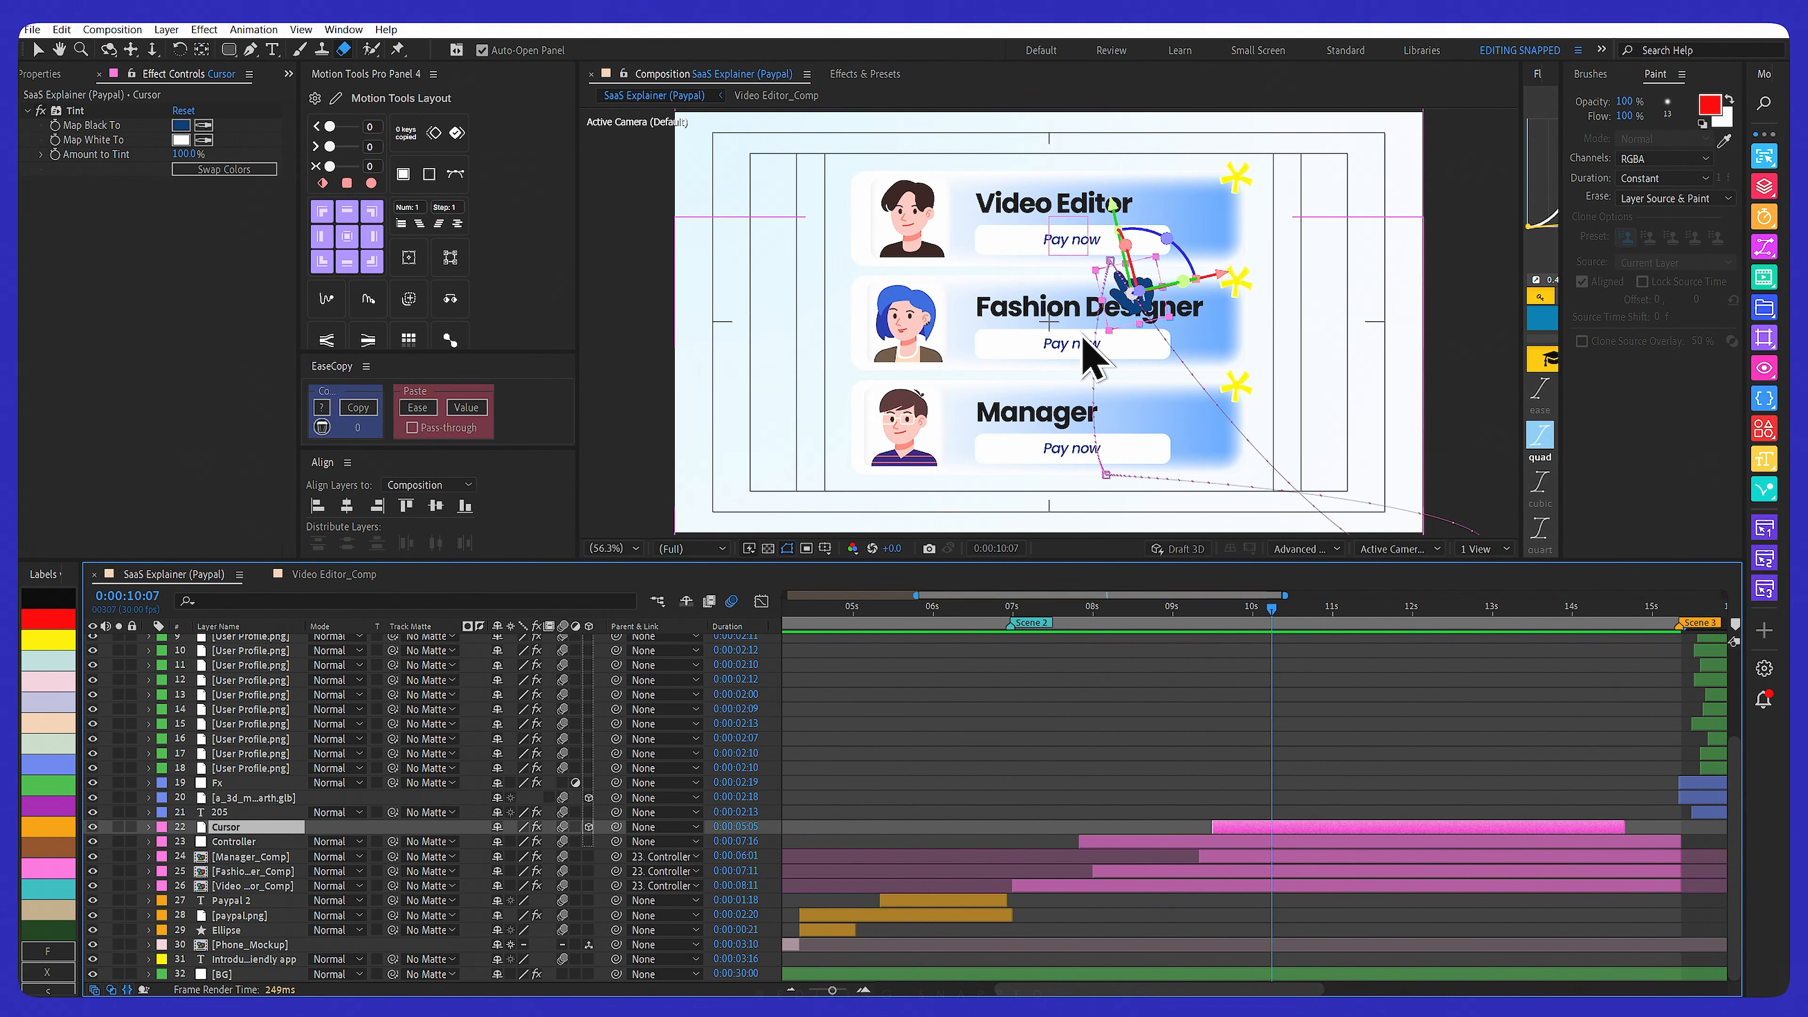
pyautogui.press('u')
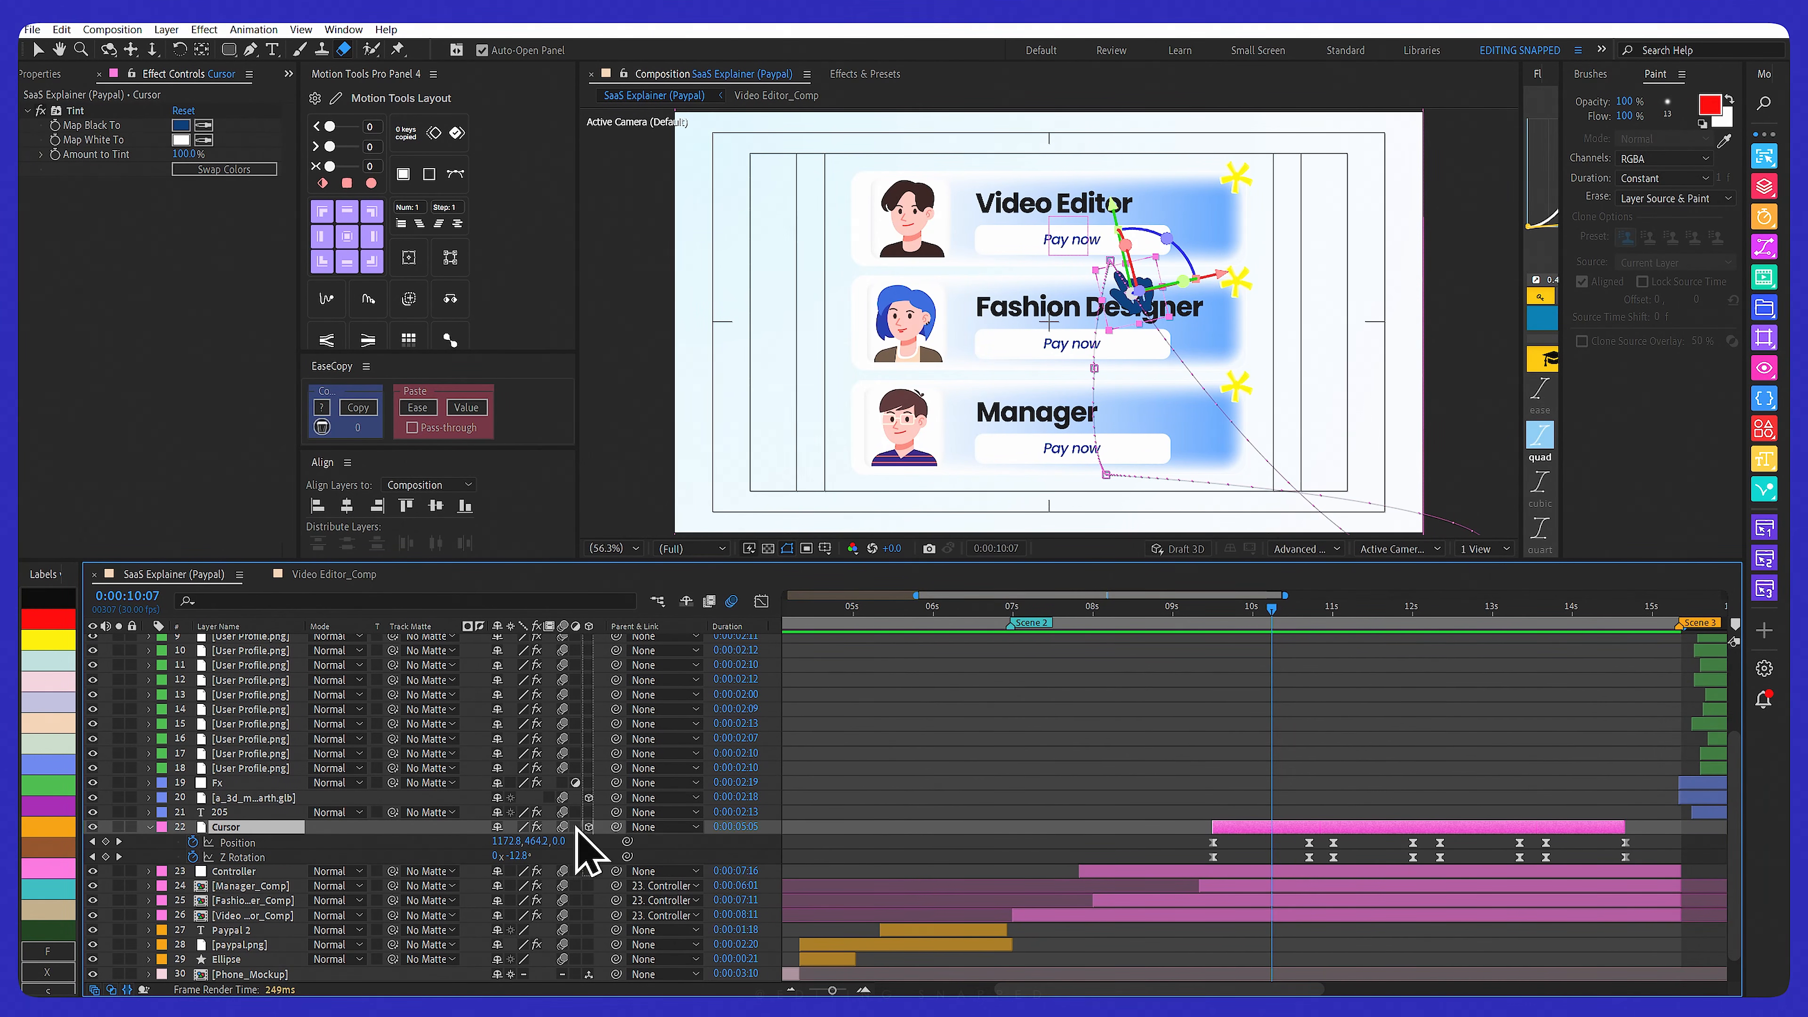
pyautogui.click(1215, 617)
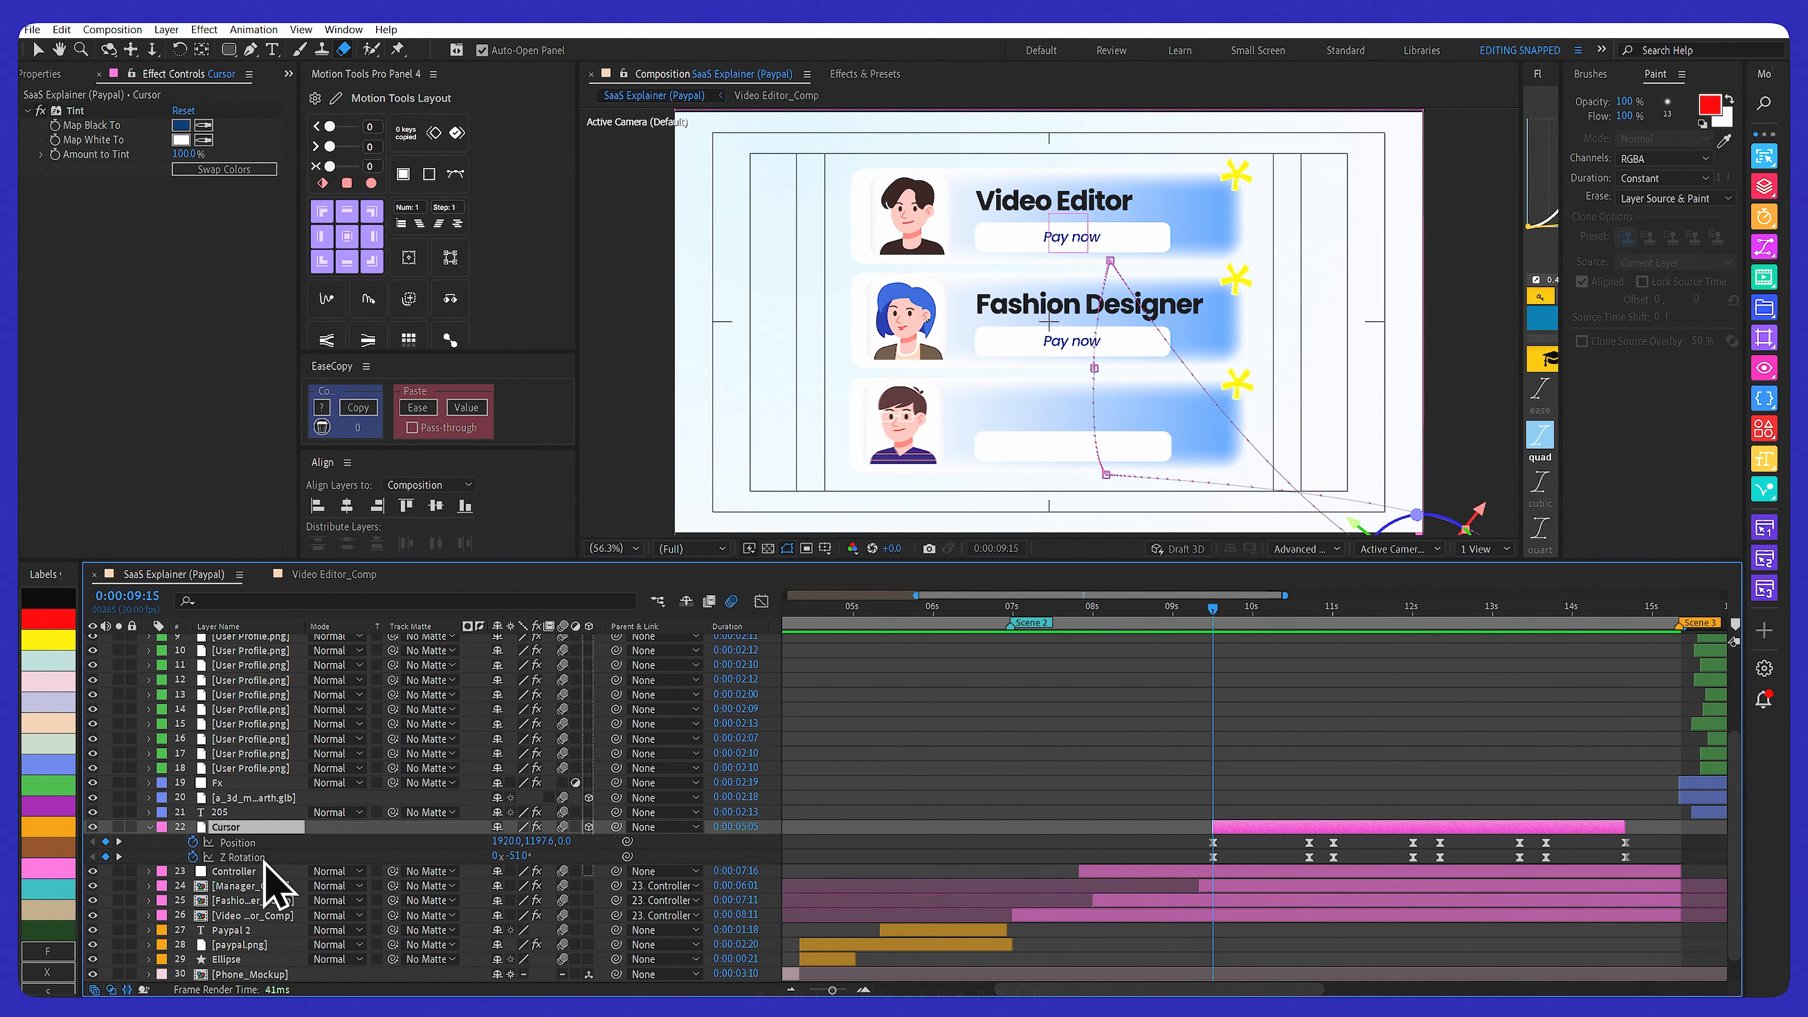
pyautogui.scroll(-3, 1384, 428)
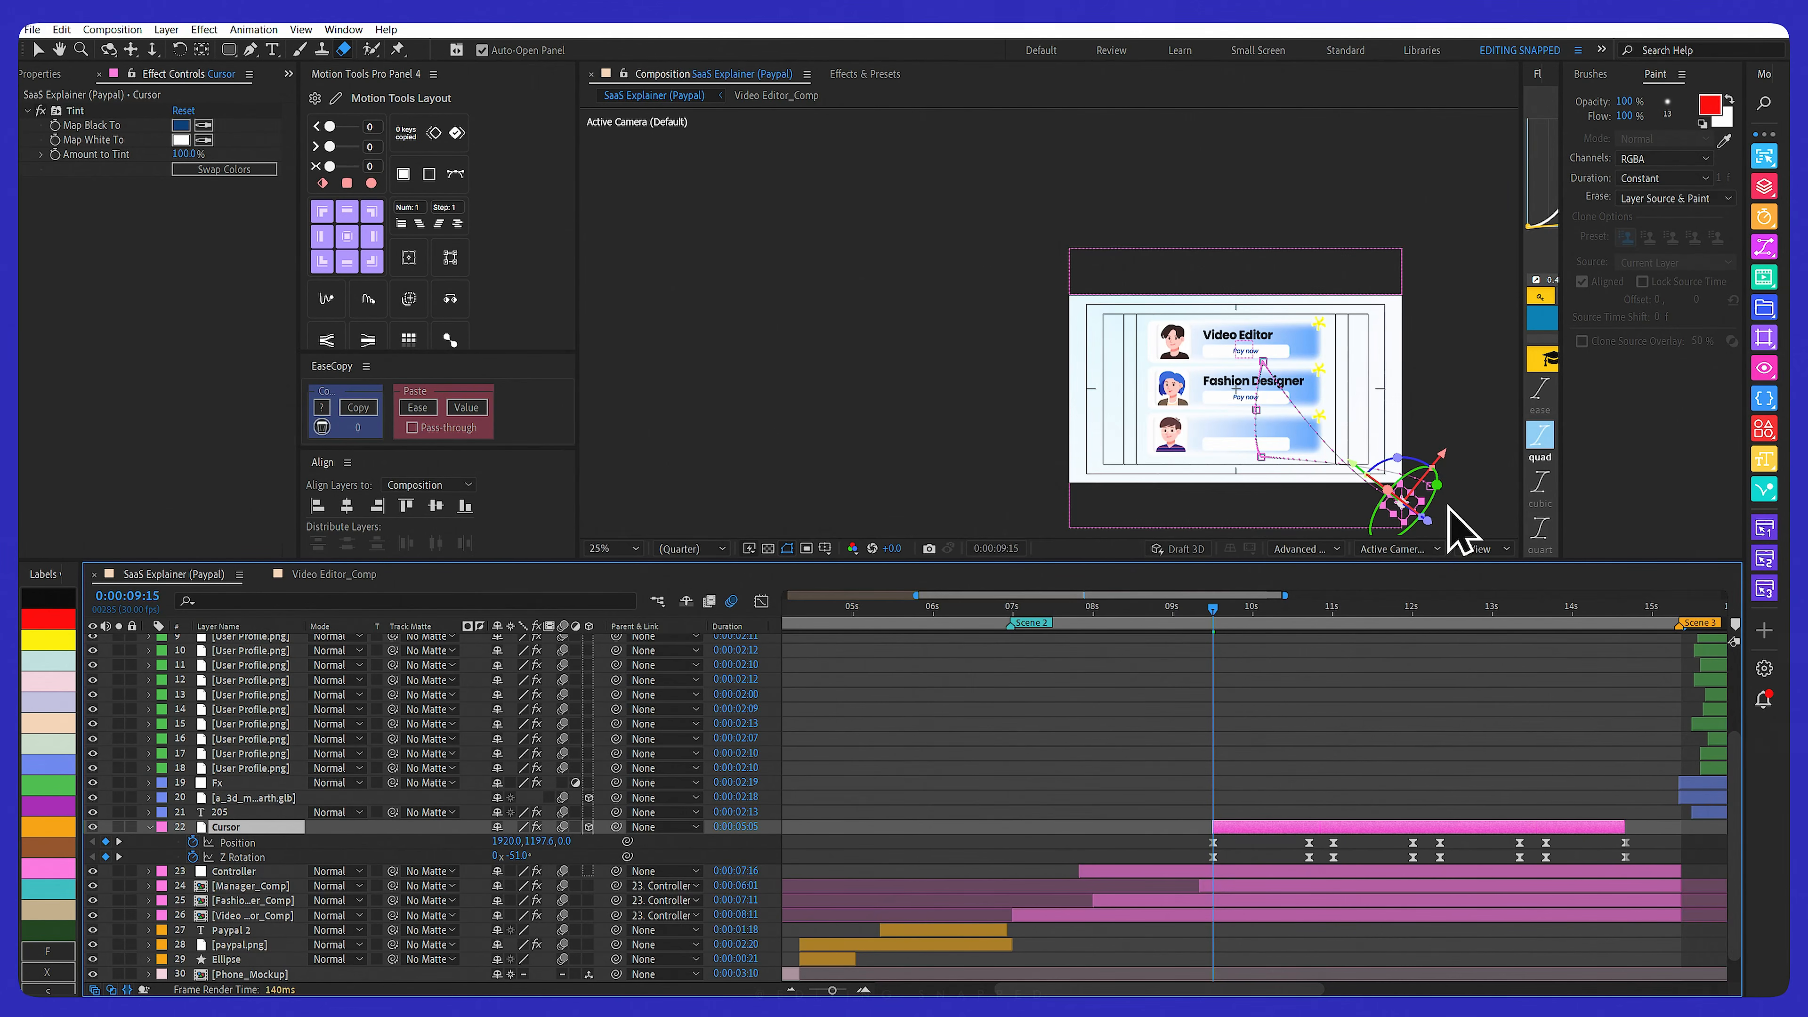
pyautogui.moveTo(1267, 611); pyautogui.dragTo(1308, 611)
pyautogui.scroll(2, 1263, 486)
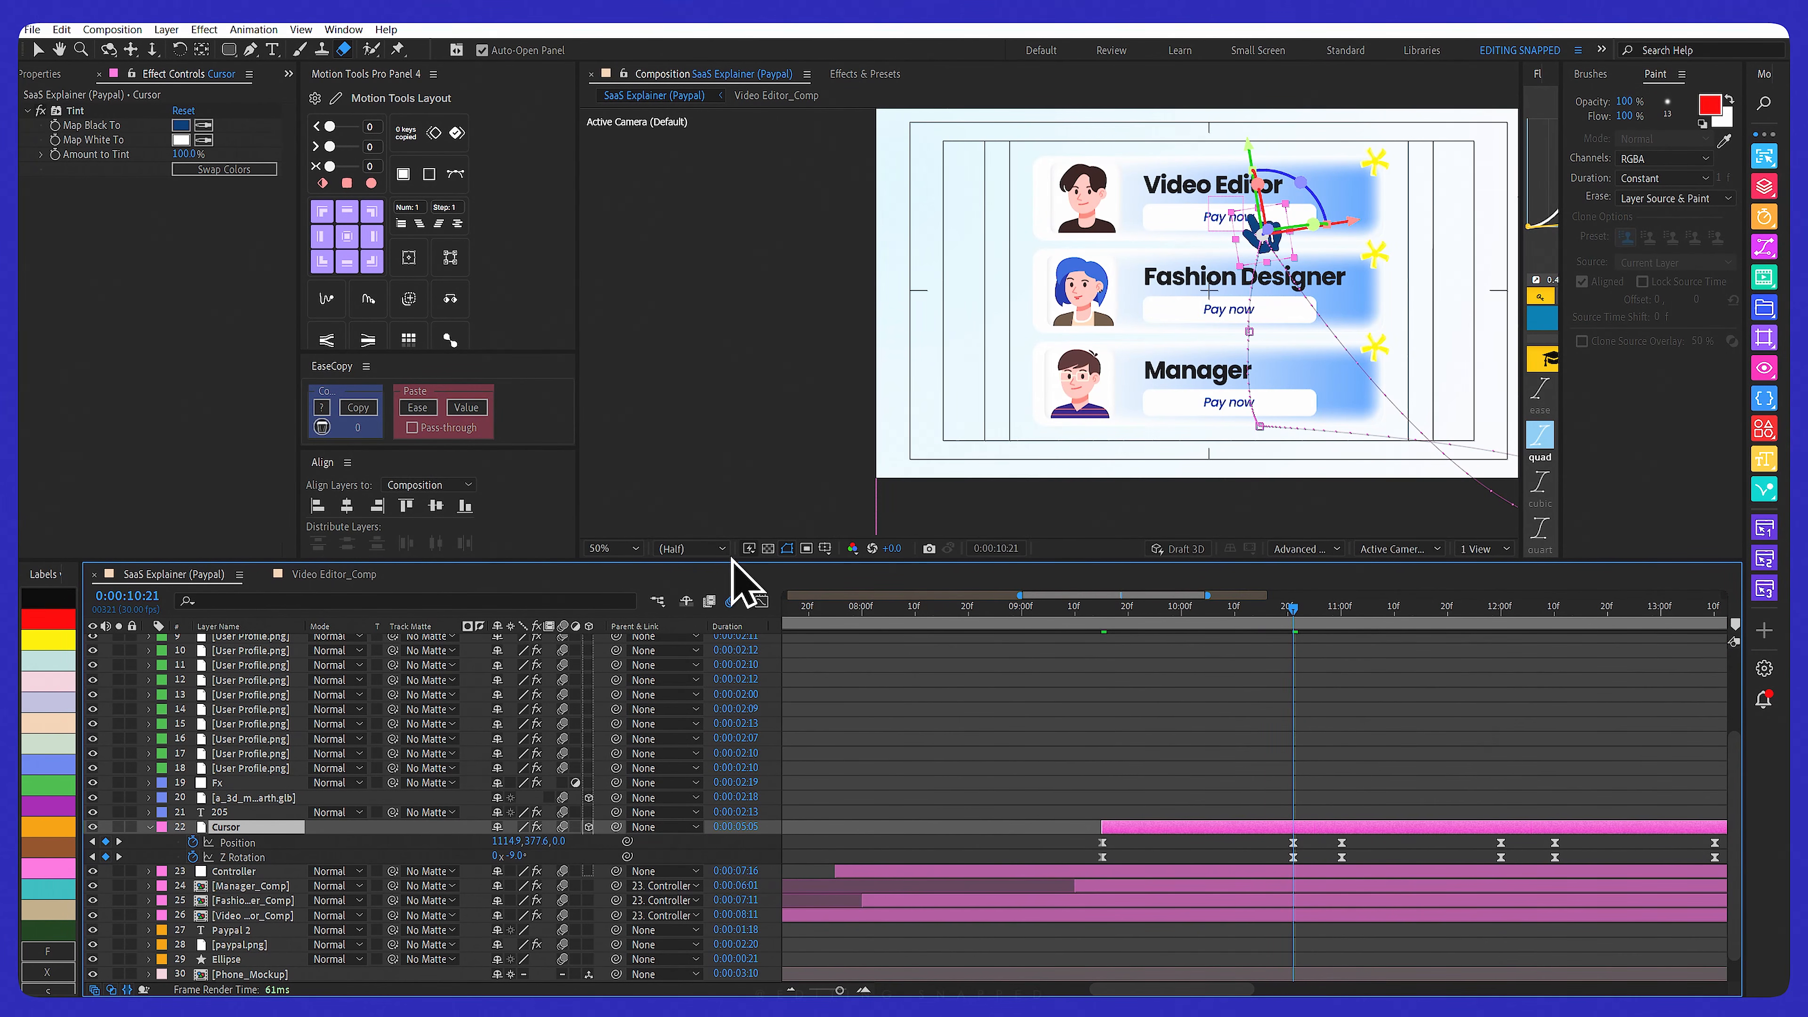
pyautogui.hotkey('shift', '/')
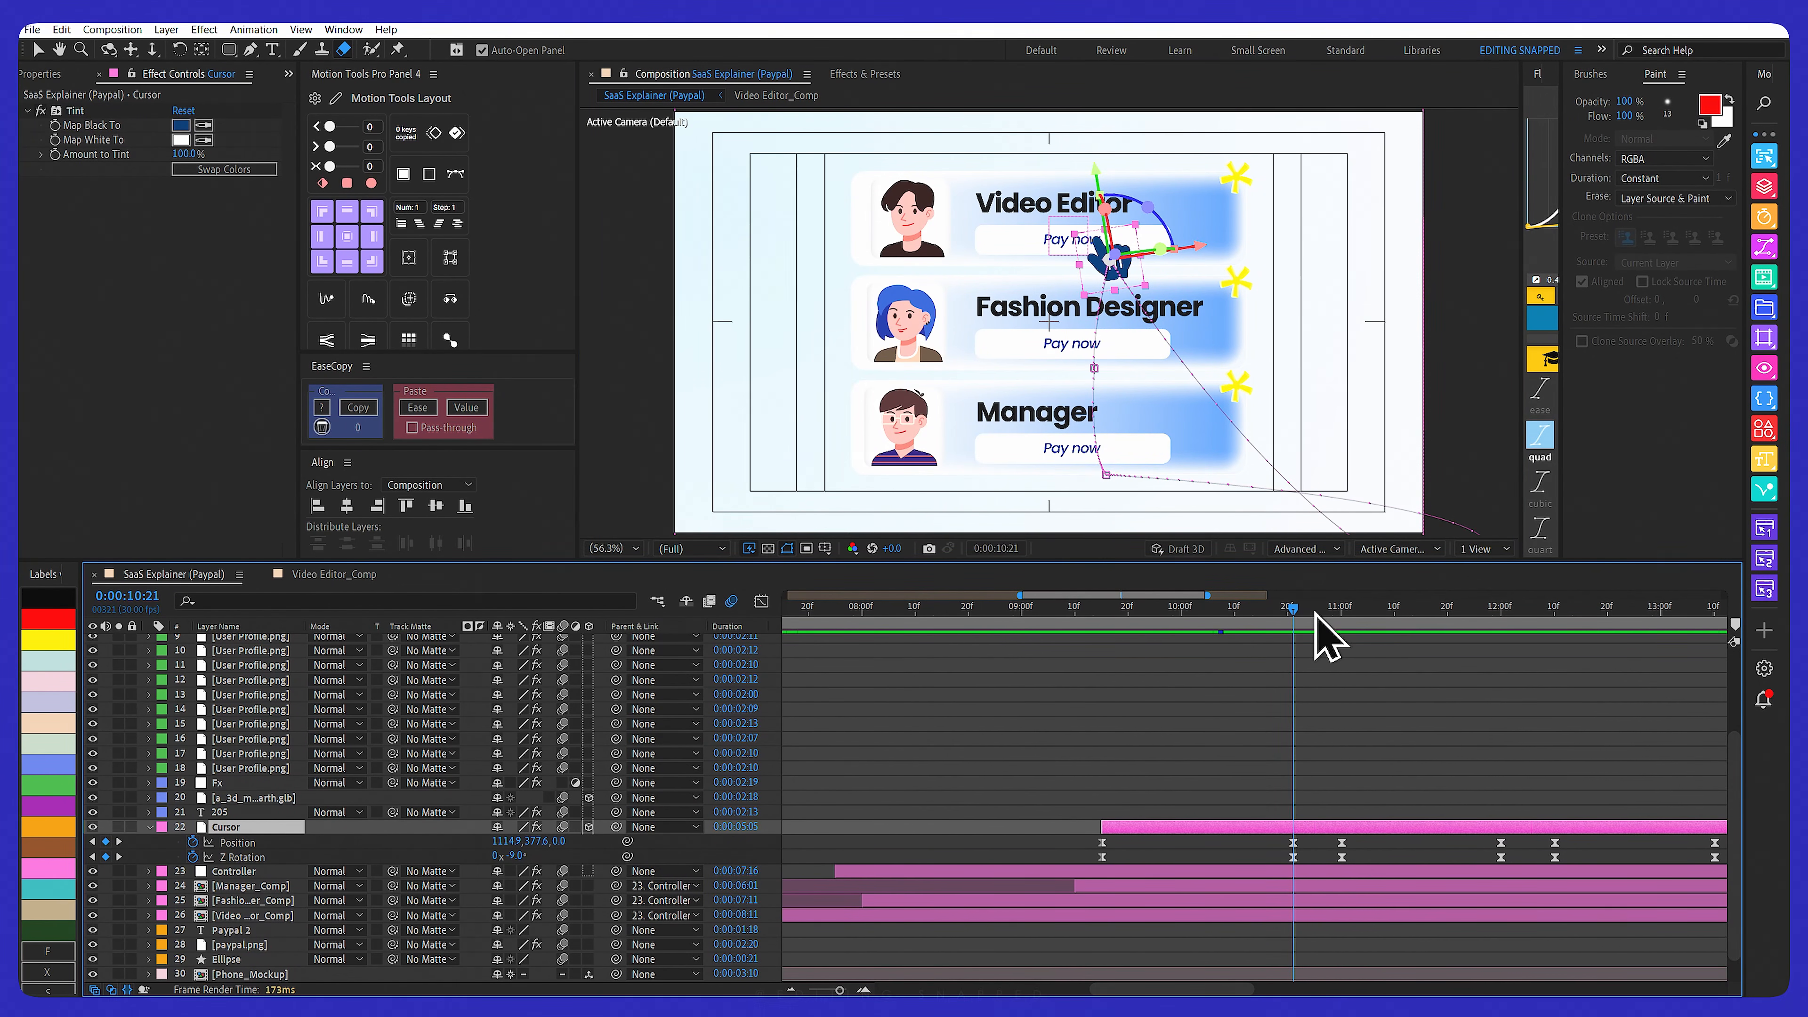
# Check the first Pay now button's highlight between 0:00:10:21 and 0:00:11:00, and open the Video Editor comp to select its Yellow_Click layer
pyautogui.click(1343, 611)
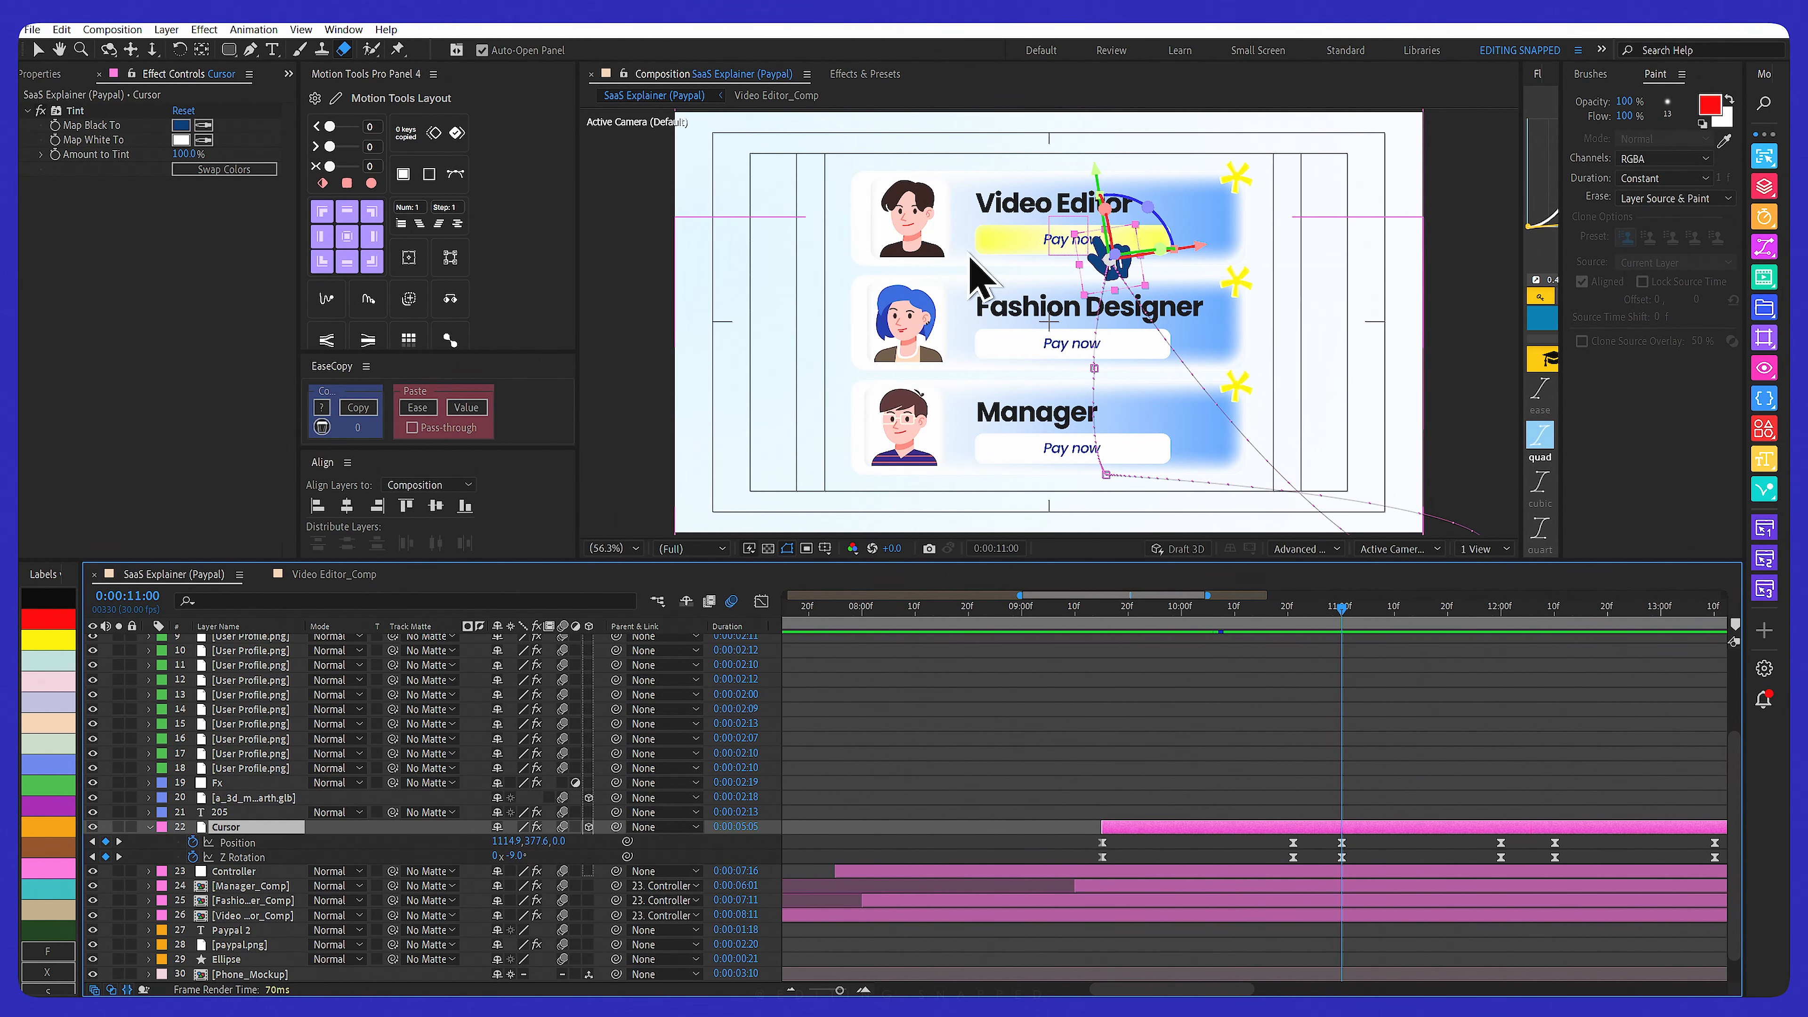
pyautogui.moveTo(1338, 609); pyautogui.dragTo(1307, 614)
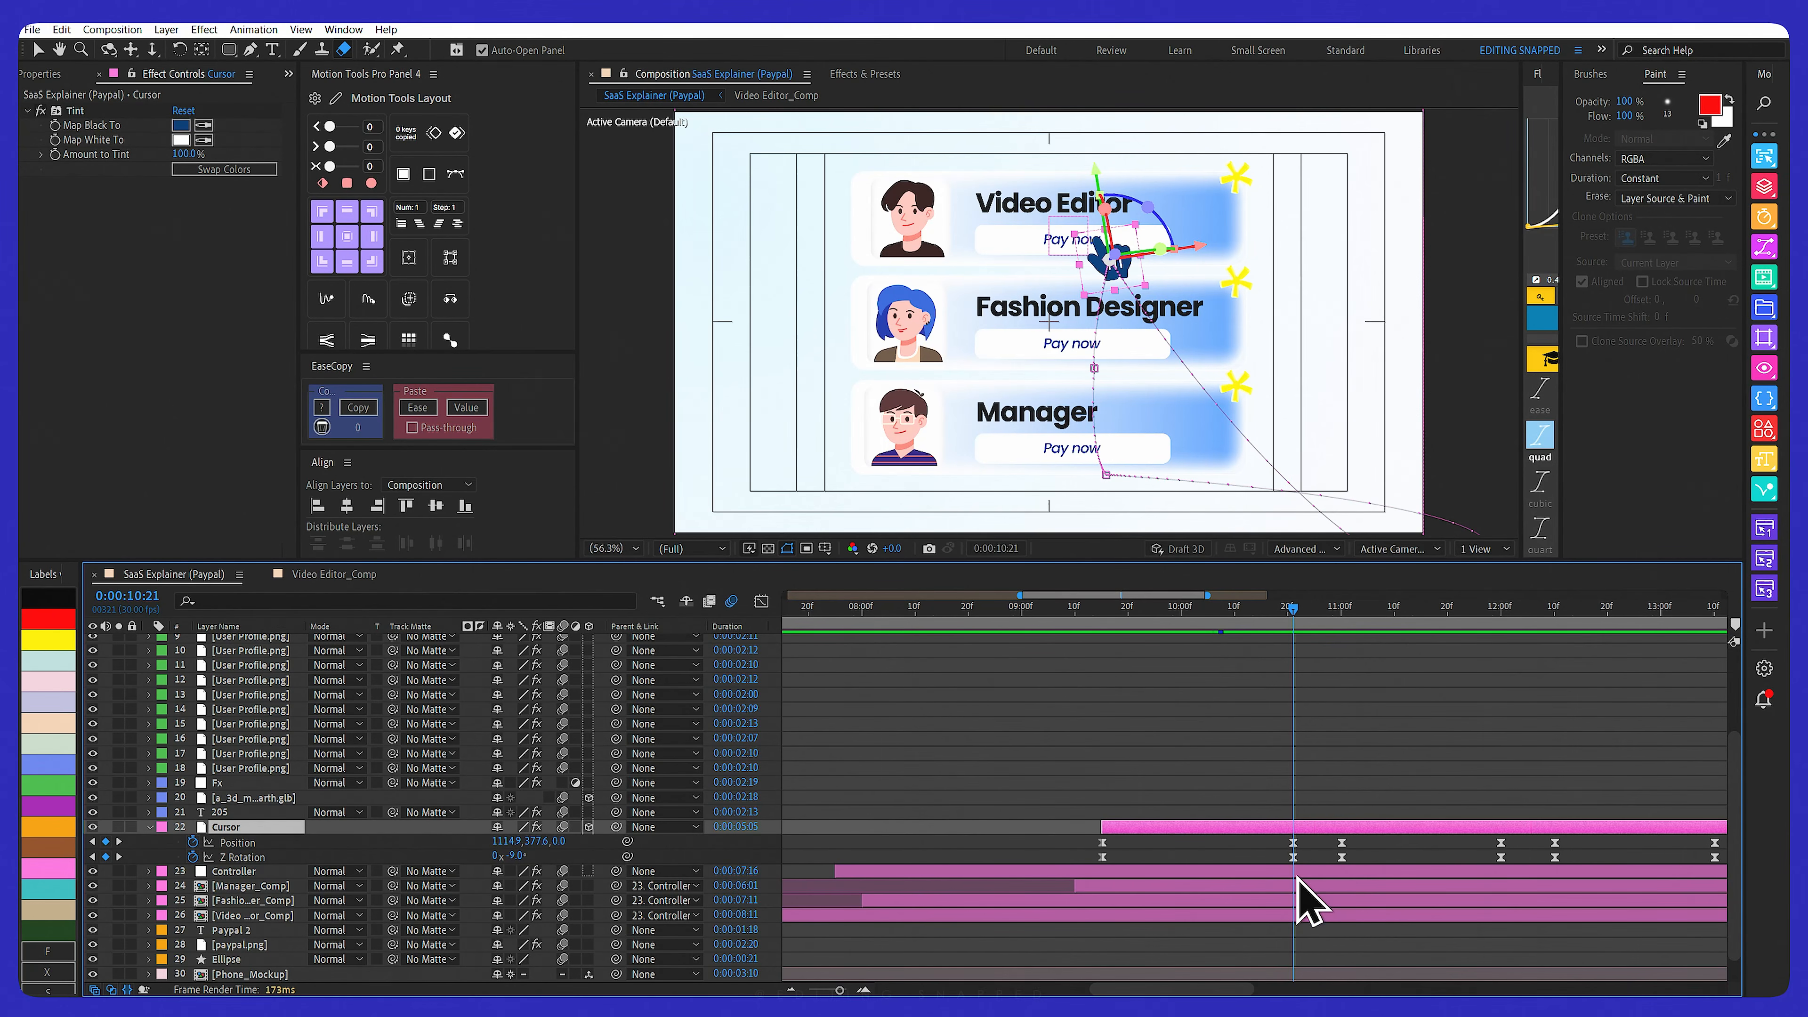
pyautogui.keyDown('alt'); pyautogui.doubleClick(246, 915); pyautogui.keyUp('alt')
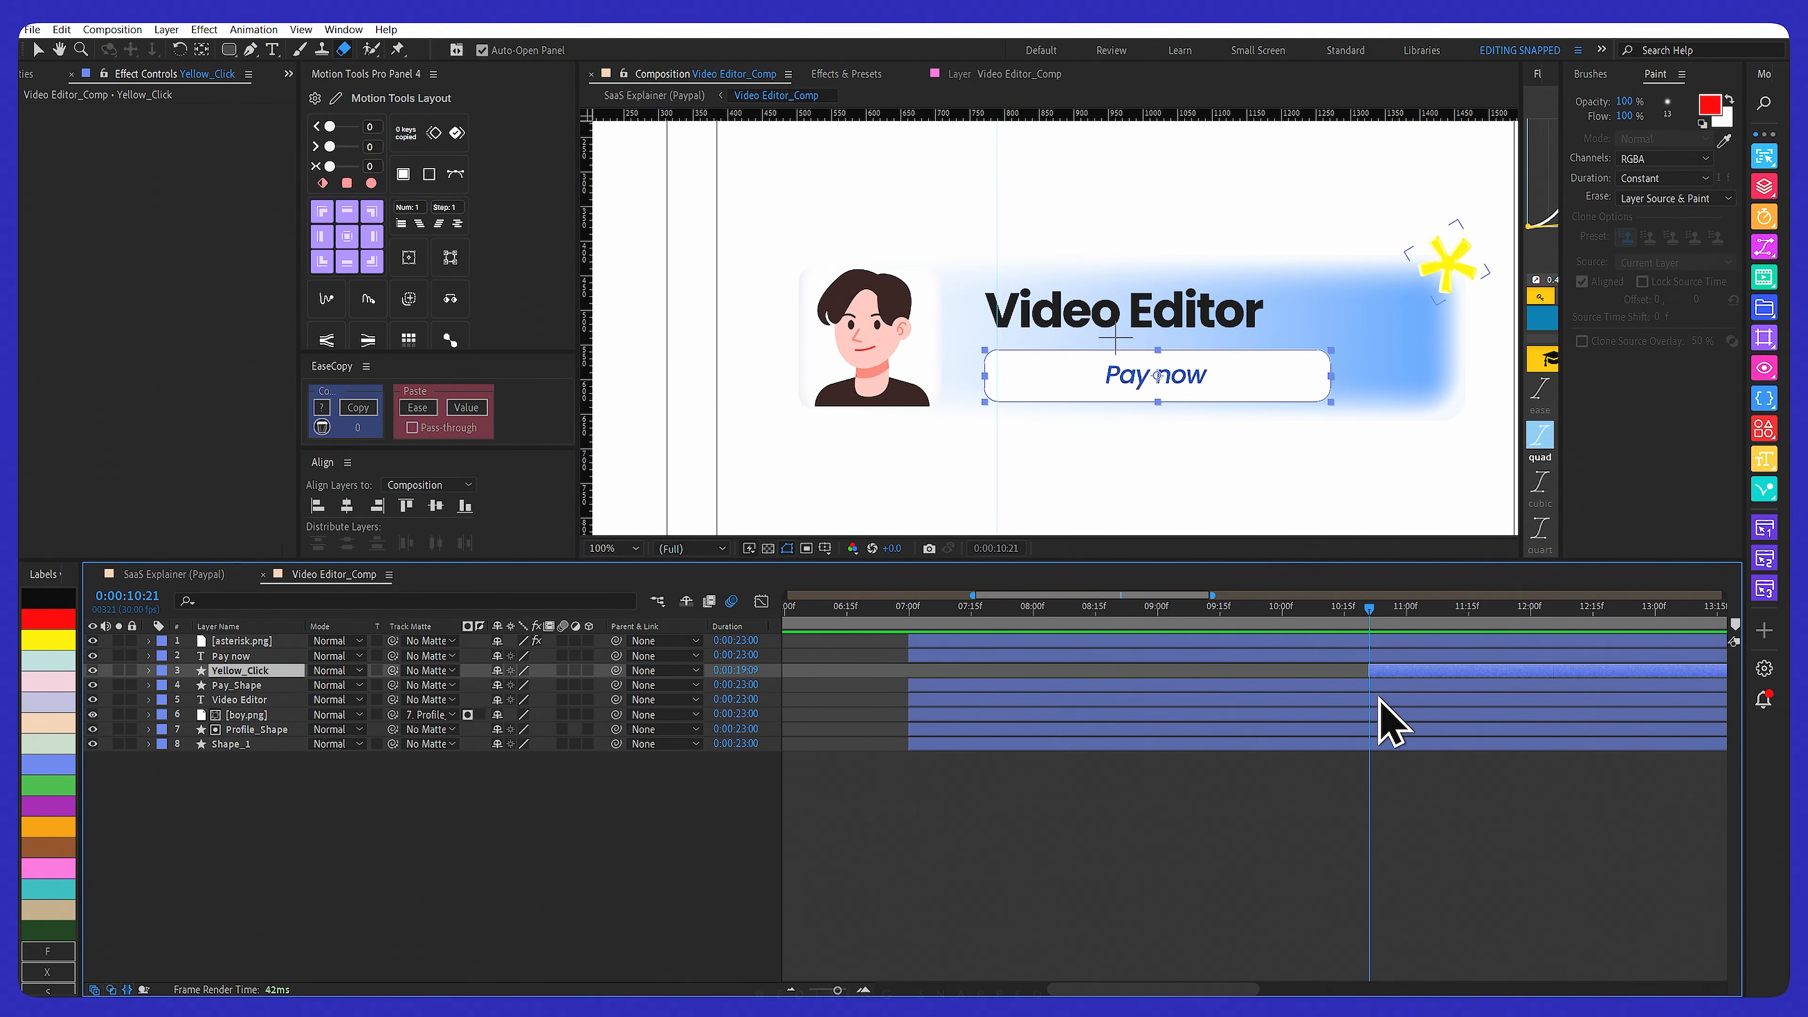
pyautogui.click(214, 686)
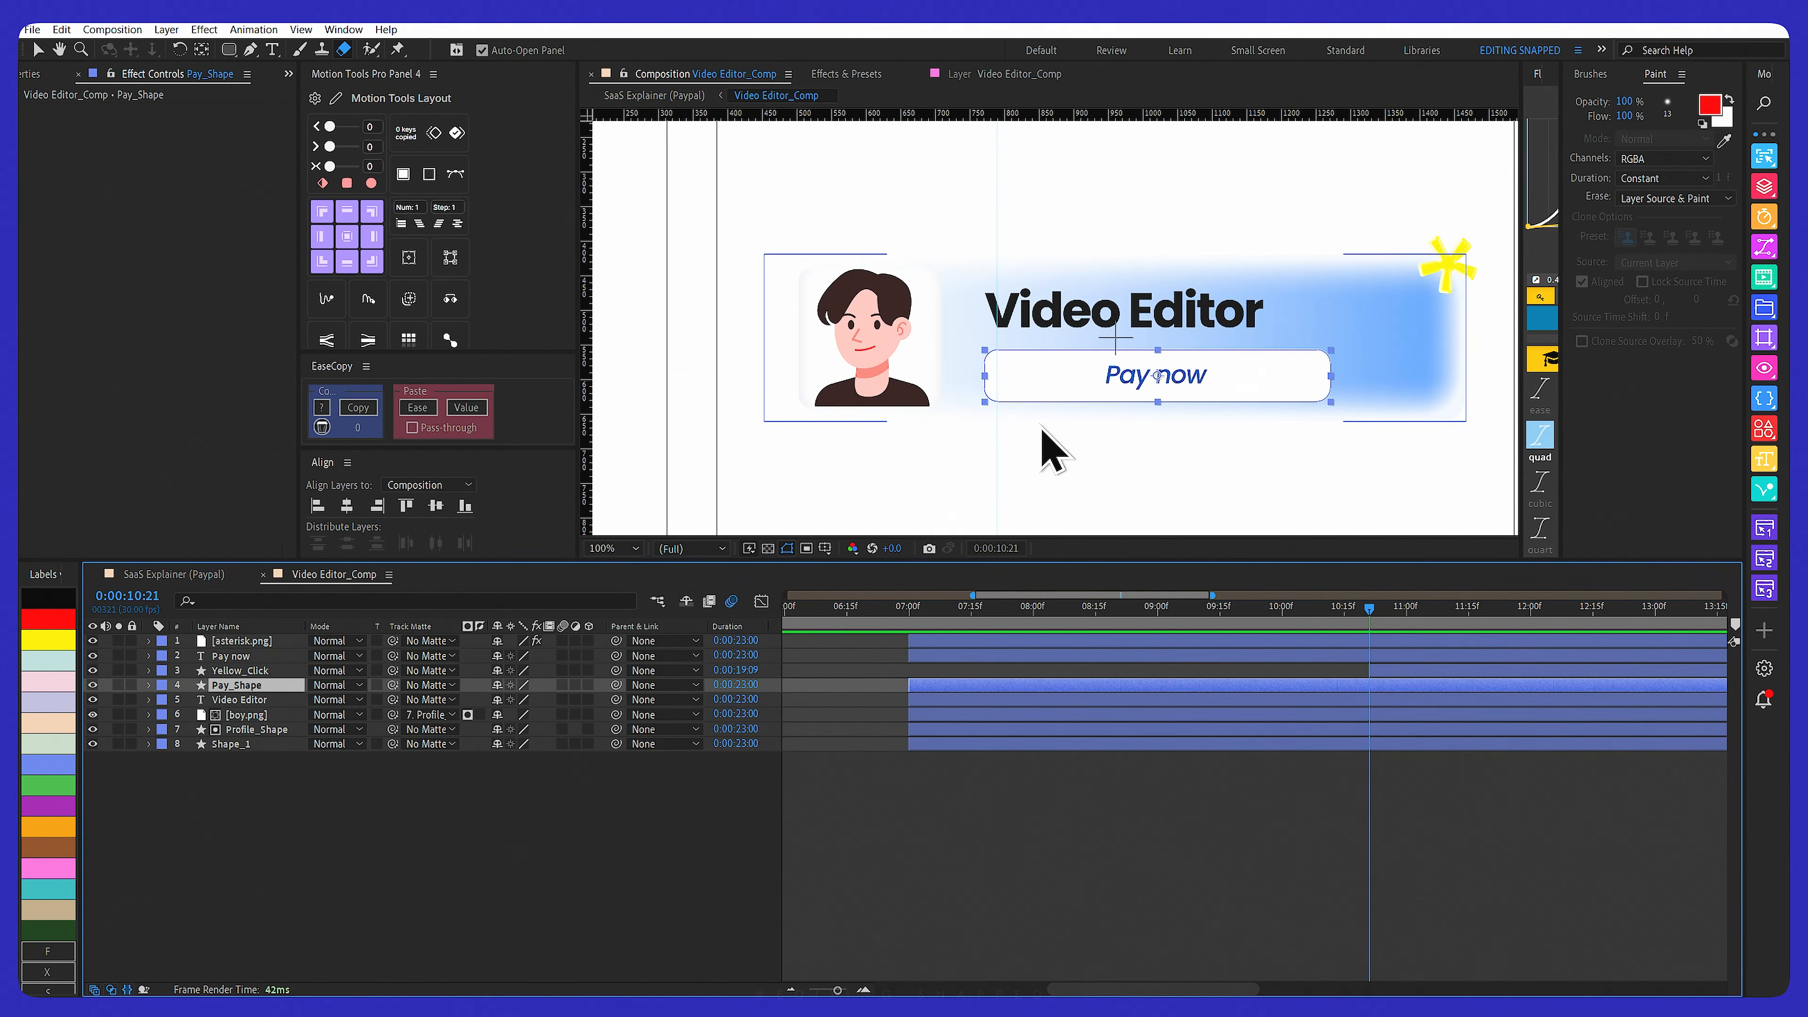
pyautogui.click(241, 671)
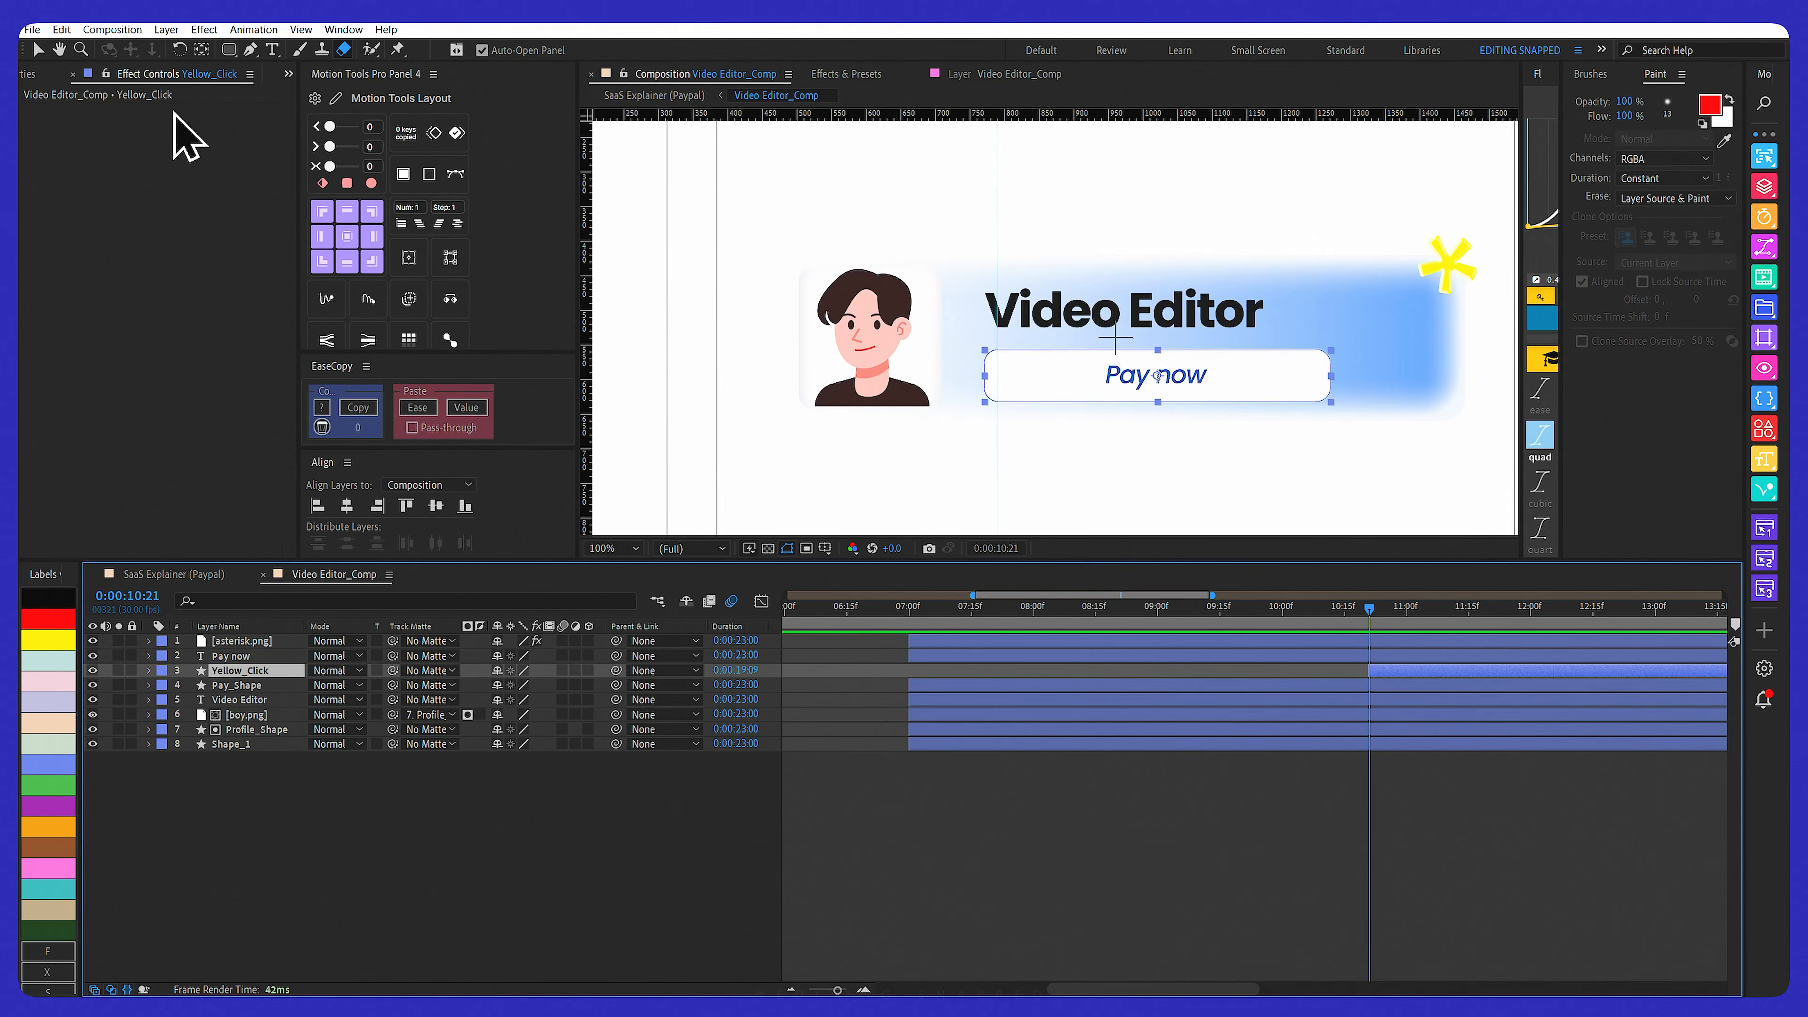
# View the Yellow_Click shape's yellow linear gradient fill in the Gradient Editor and close it
pyautogui.click(229, 49)
pyautogui.click(536, 49)
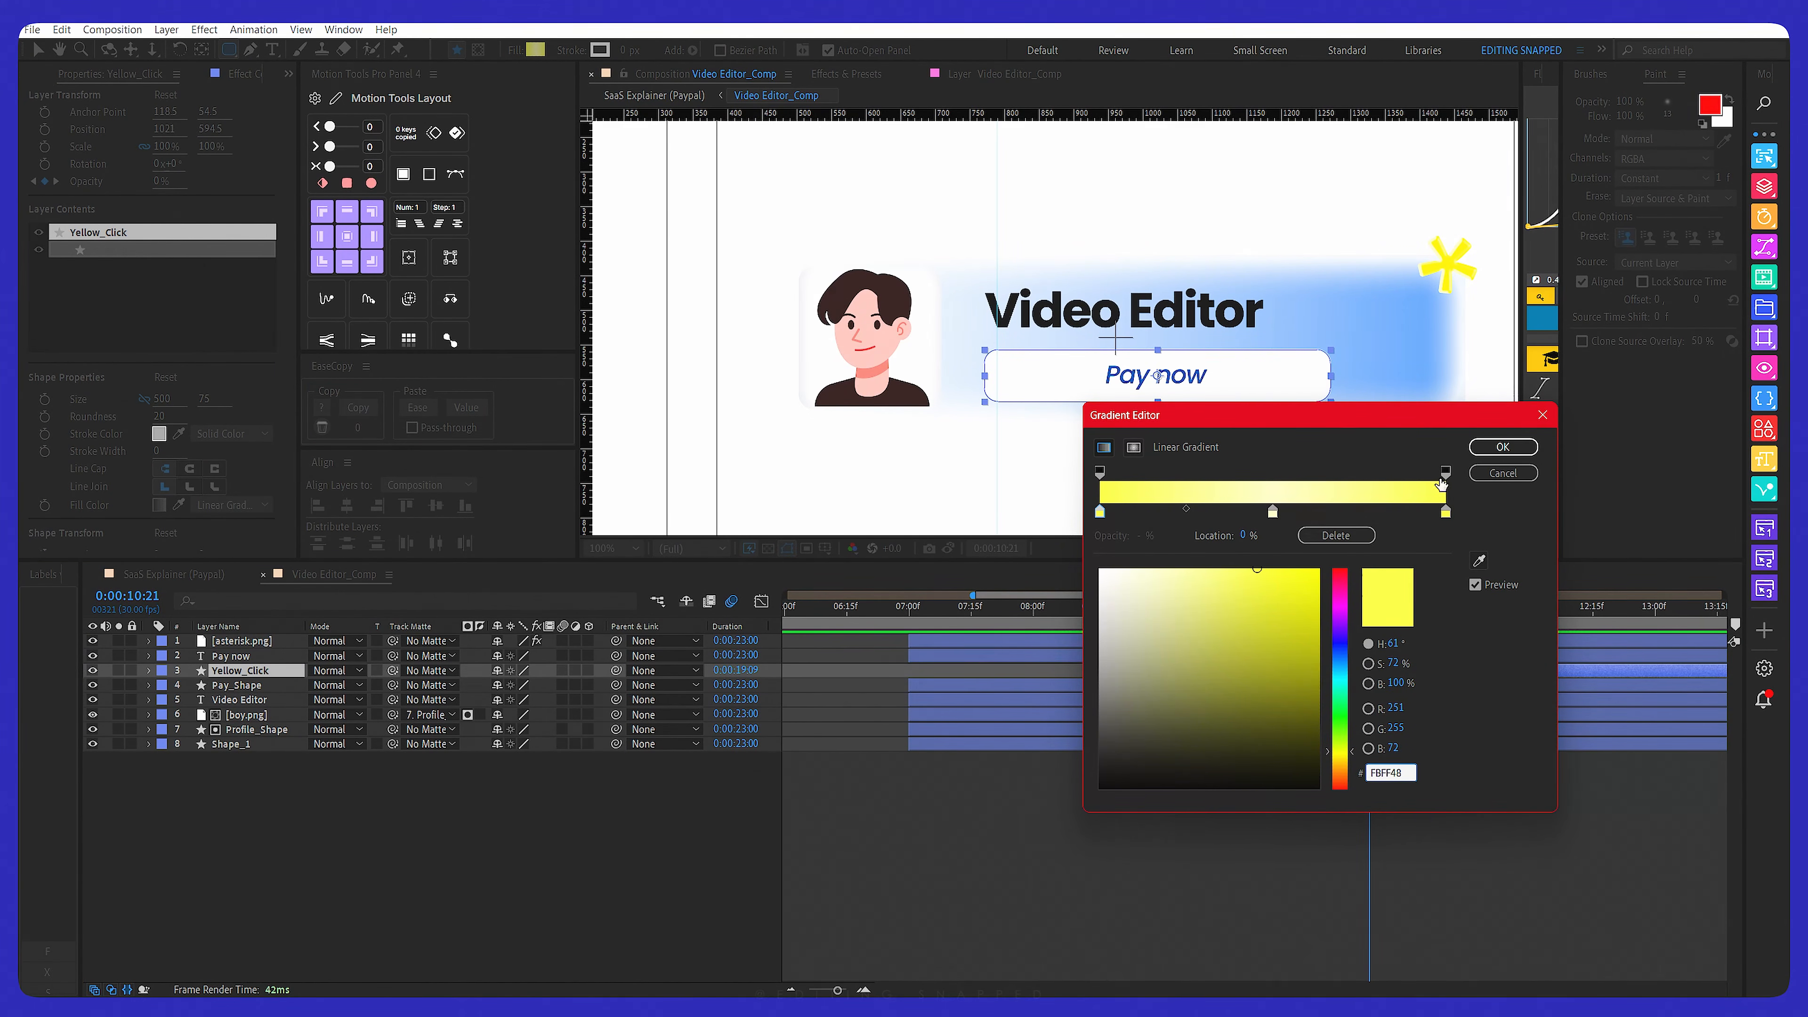
pyautogui.click(1507, 447)
# Reveal the Yellow_Click layer's Opacity keyframes, inspect the value at 0:00:11:00 and select both keyframes
pyautogui.press('u')
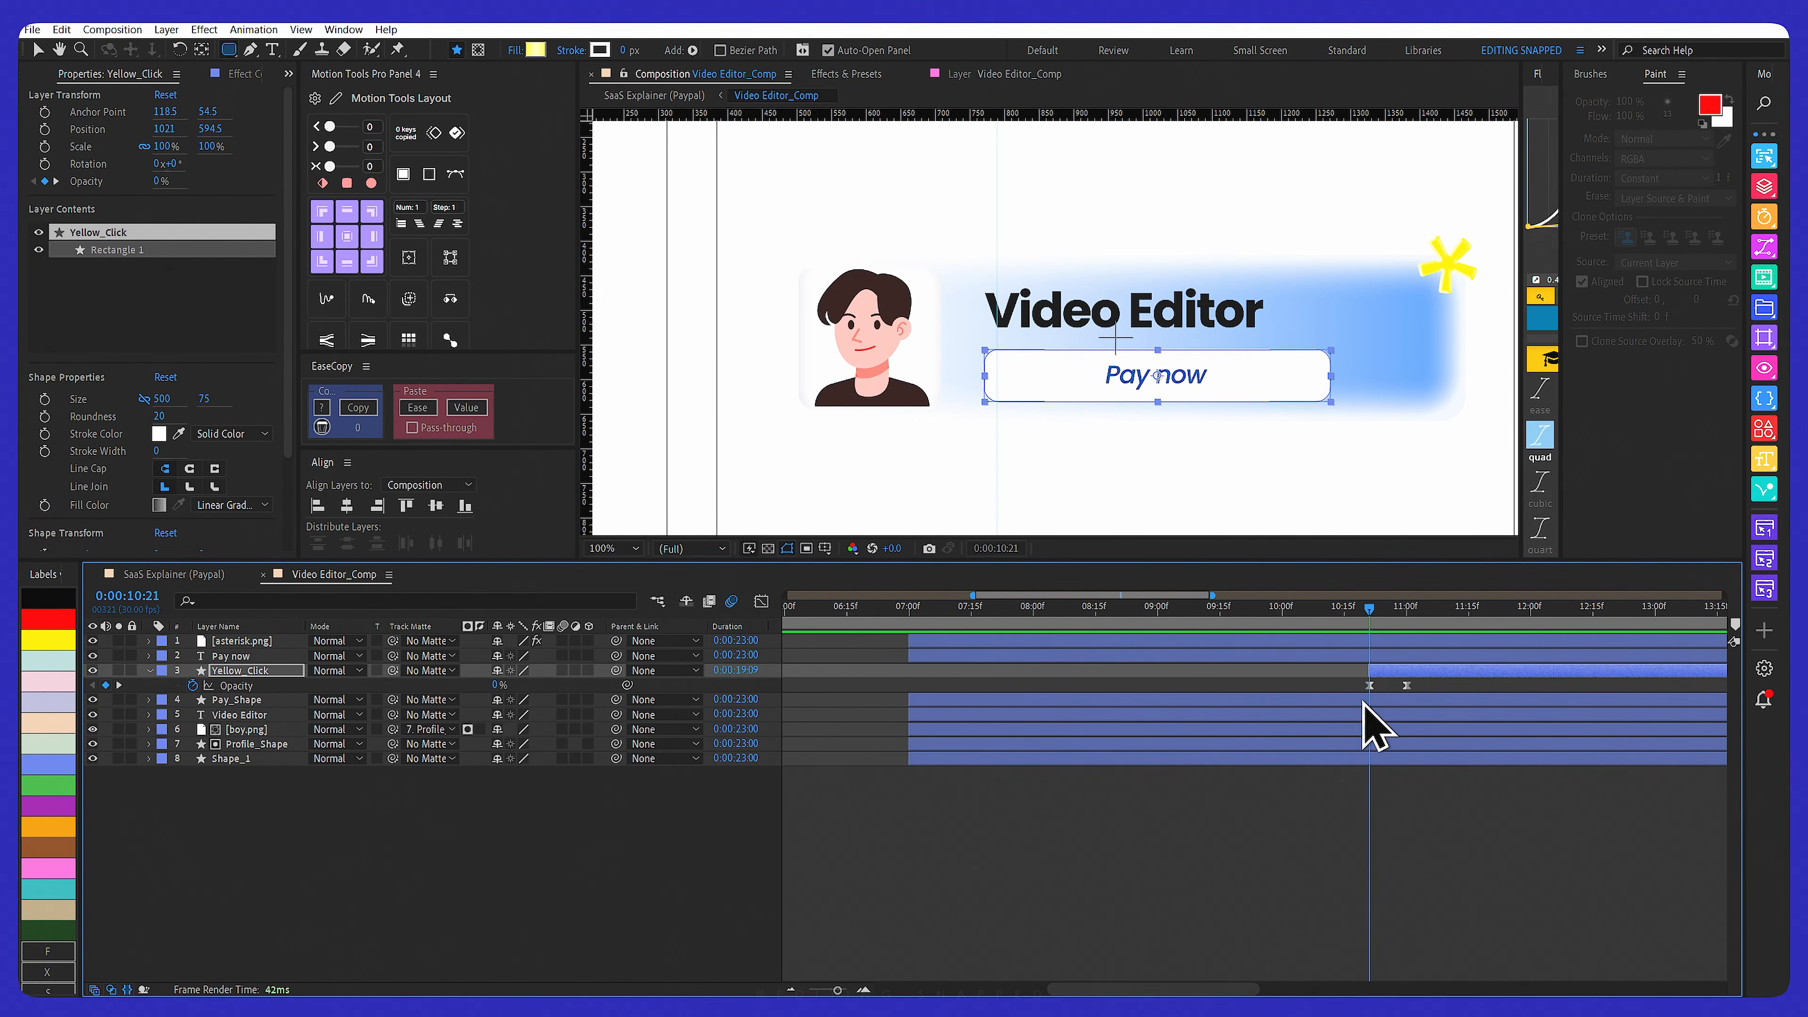
pyautogui.click(1405, 610)
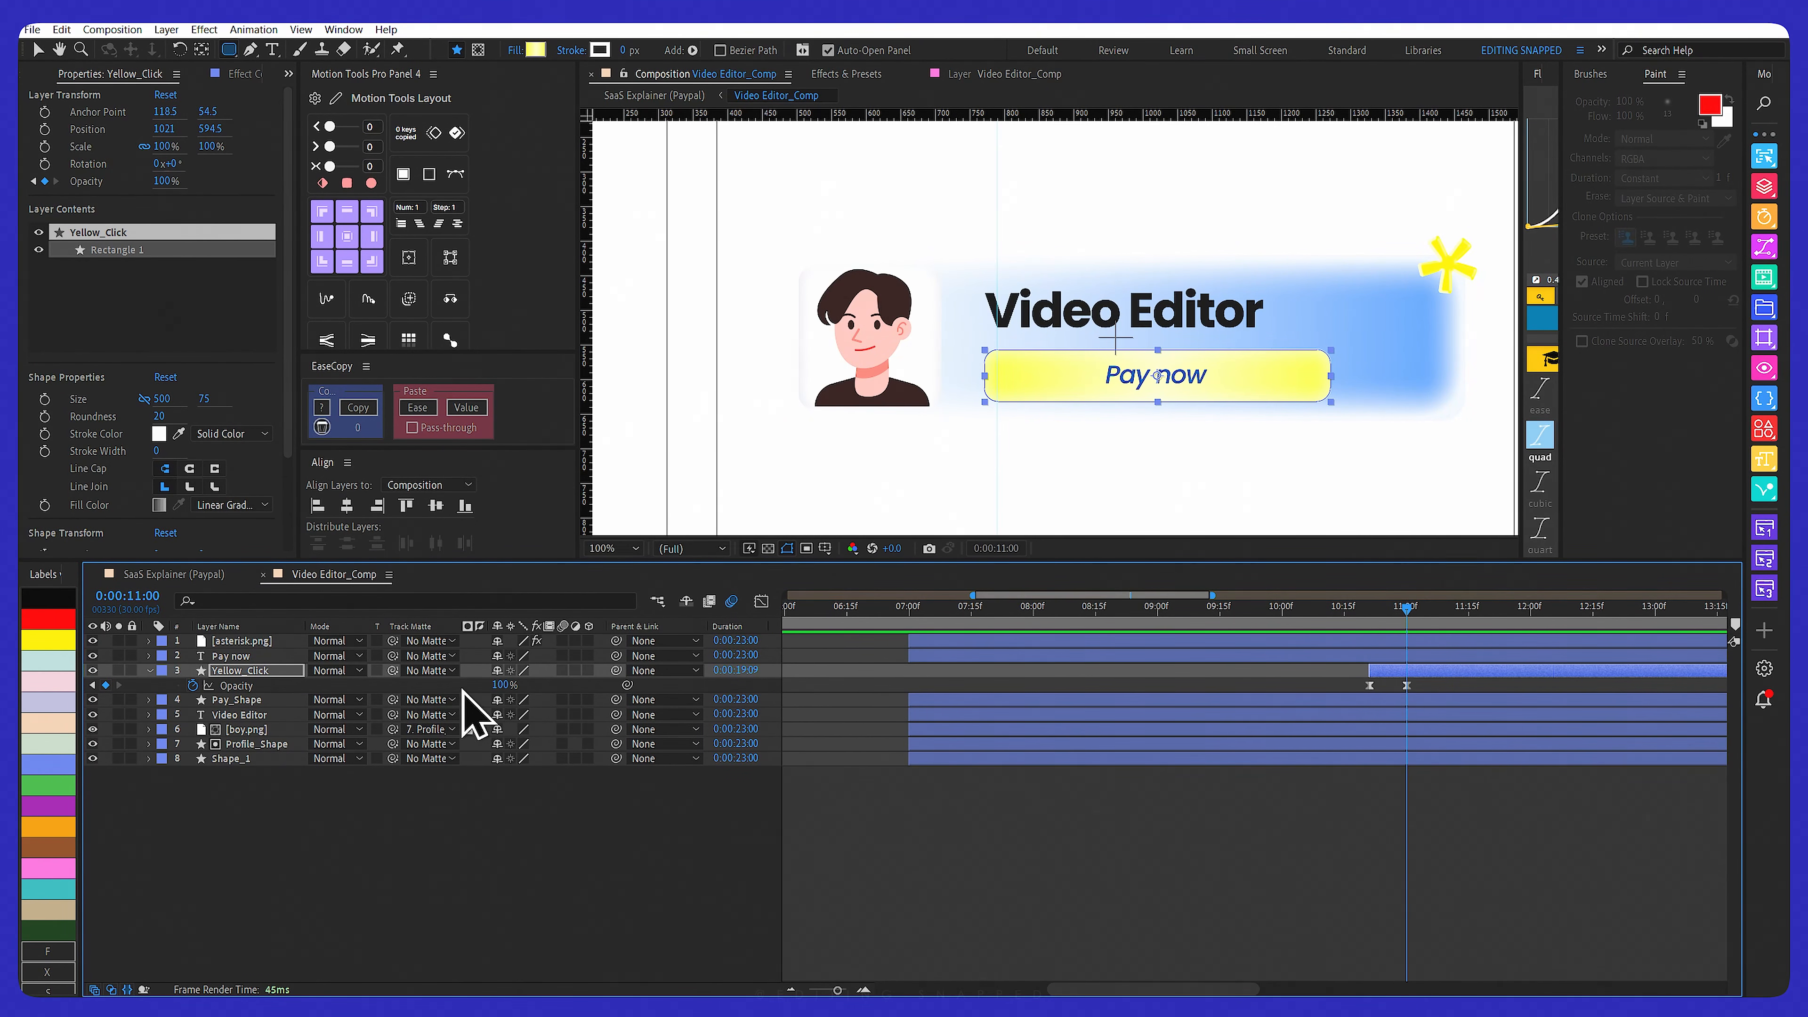
pyautogui.moveTo(1427, 685); pyautogui.dragTo(1343, 707)
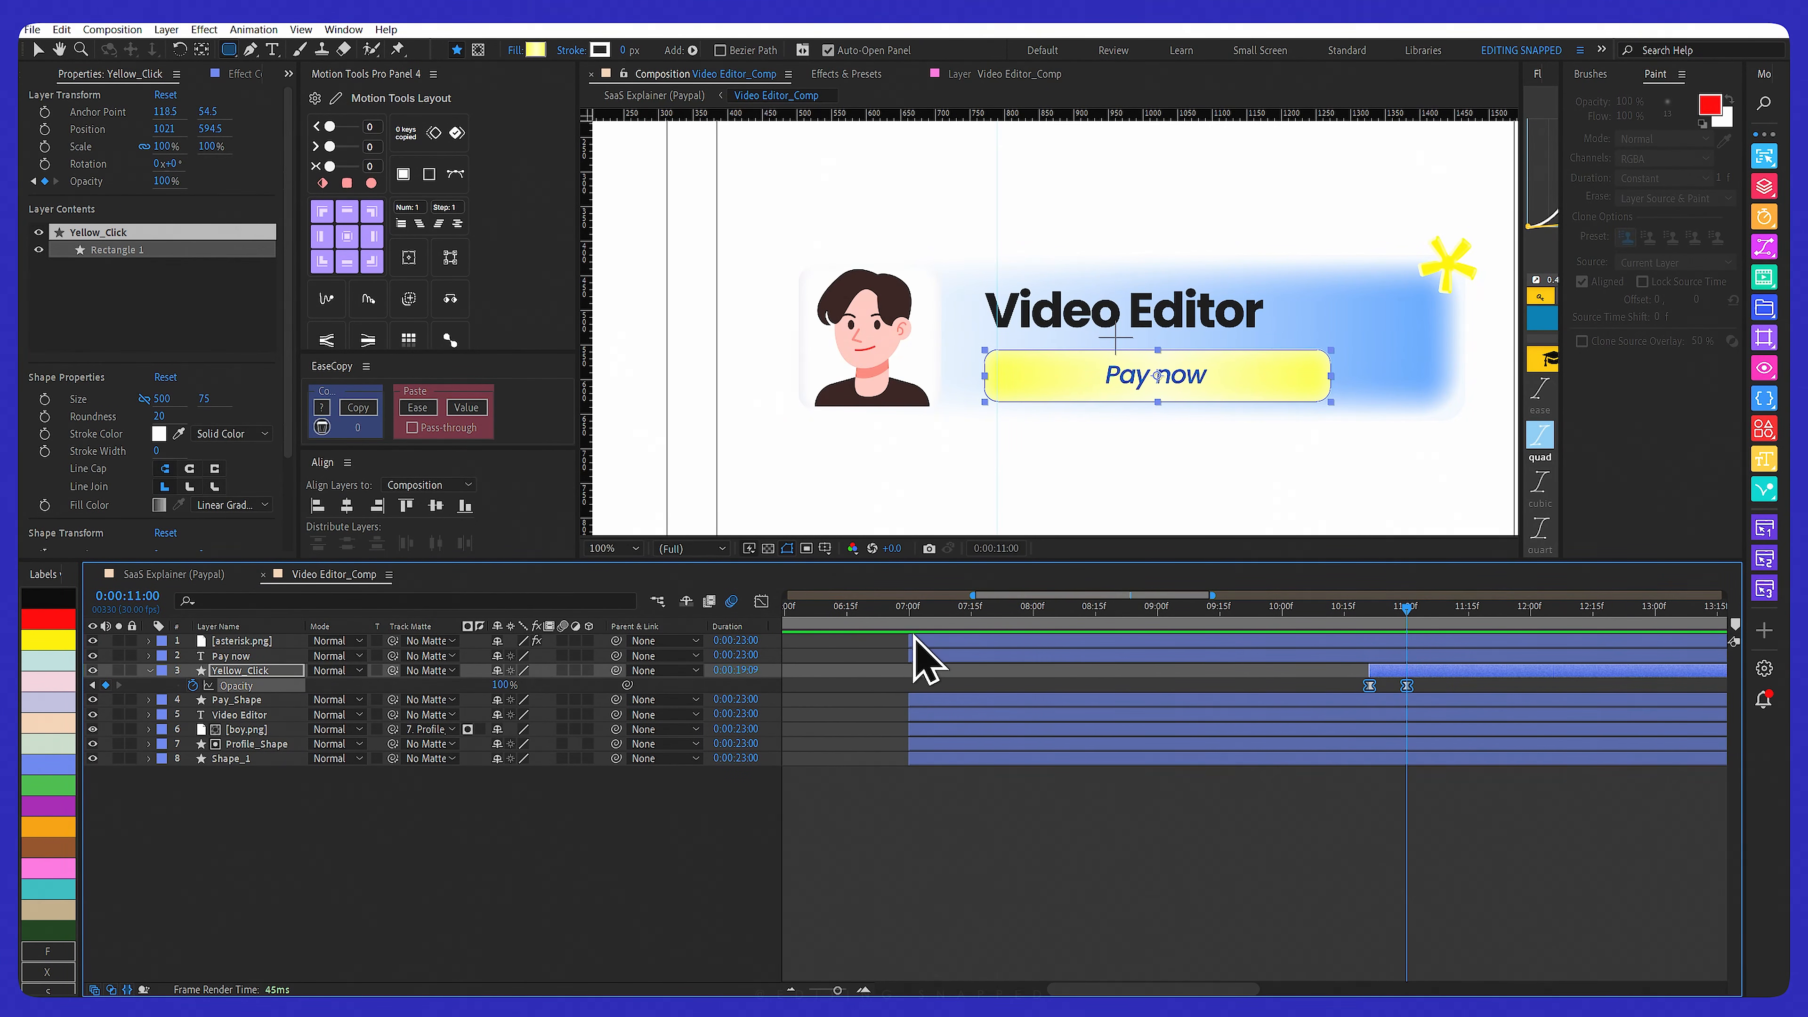
# View the speed graph of the Yellow_Click opacity keyframes, close it and return to the SaaS Explainer (Paypal) comp
pyautogui.click(761, 601)
pyautogui.click(761, 601)
pyautogui.click(200, 574)
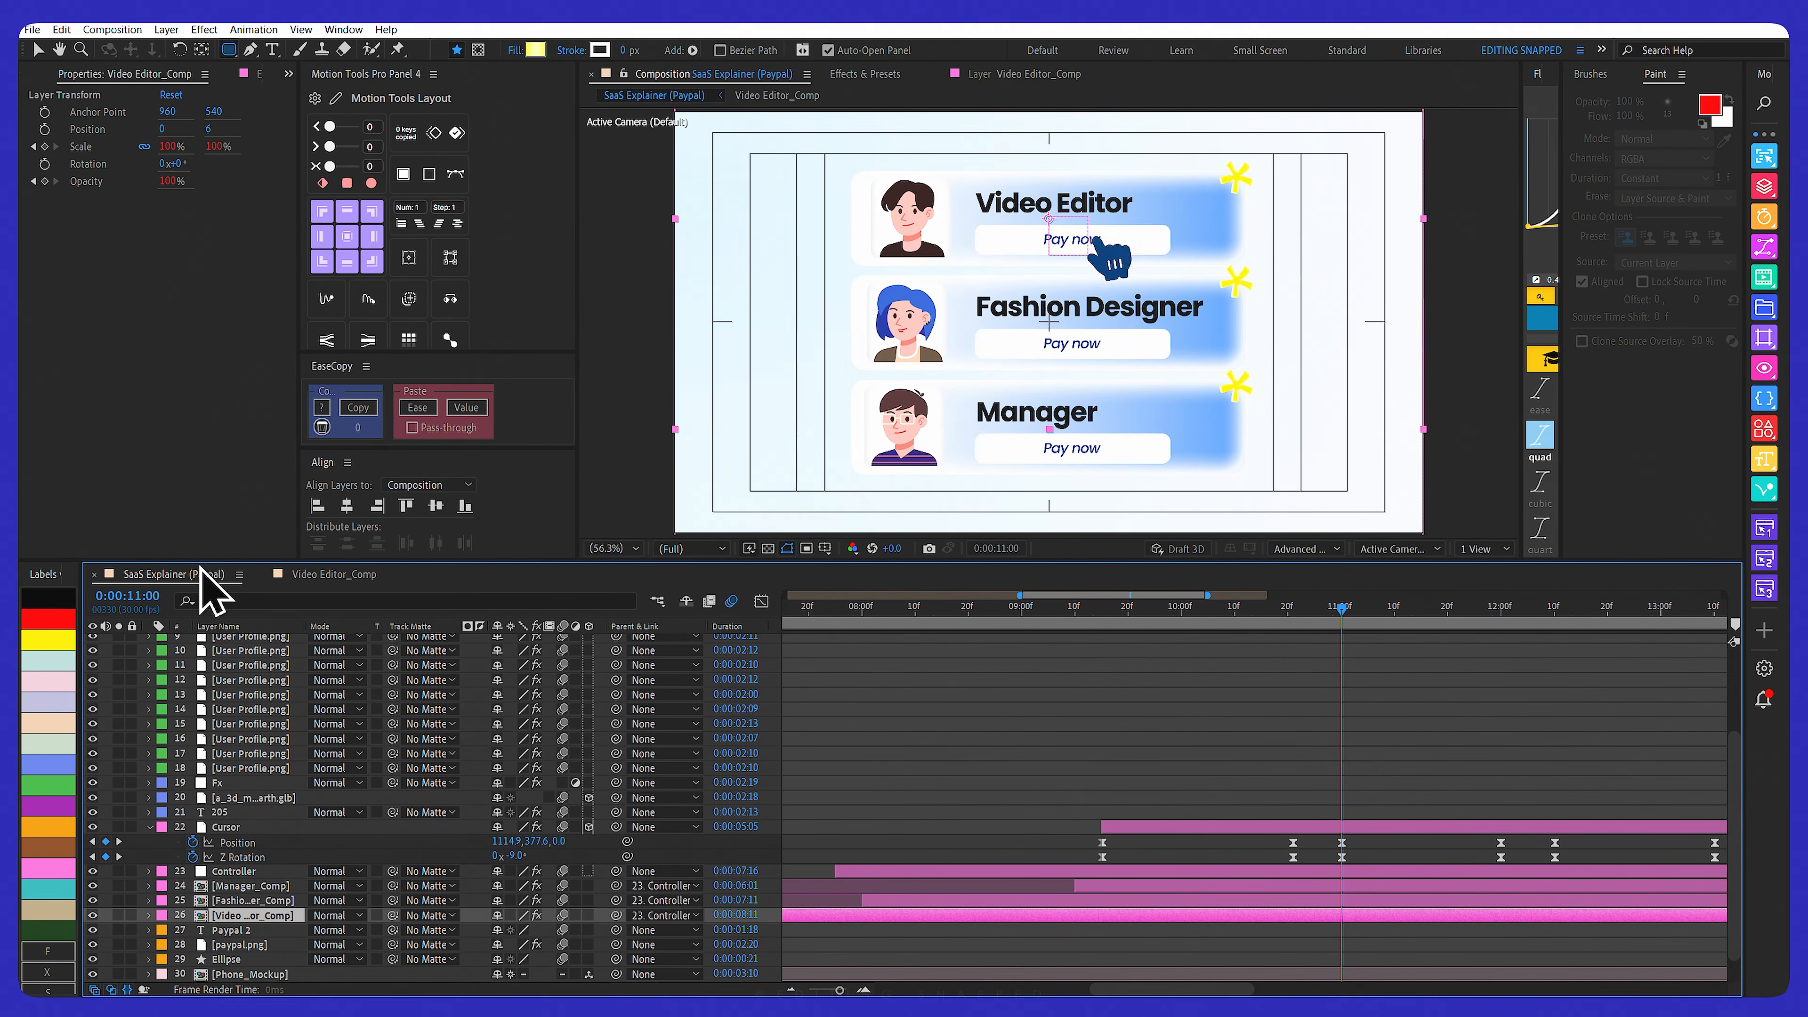
# Inspect the Cursor layer's position on its motion path and the second Pay now button between 0:00:12:00 and 0:00:12:10
pyautogui.moveTo(1260, 606); pyautogui.dragTo(1518, 615)
pyautogui.click(241, 825)
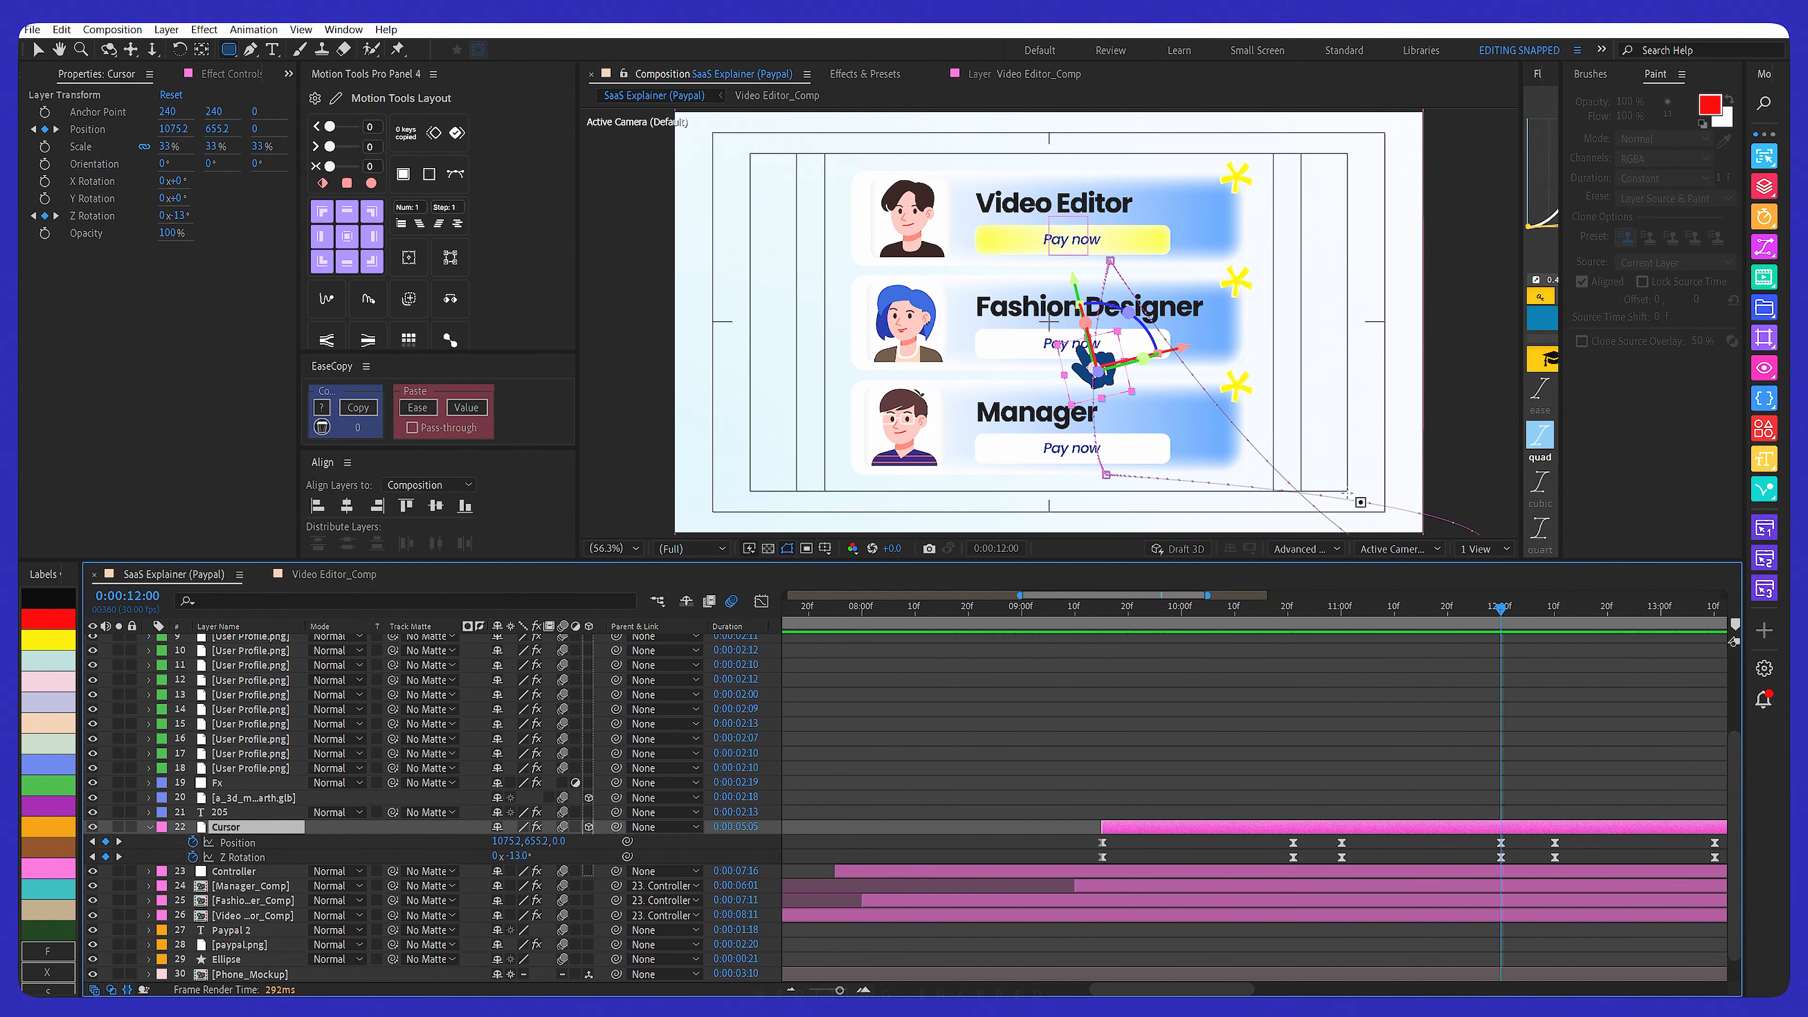
pyautogui.press('v')
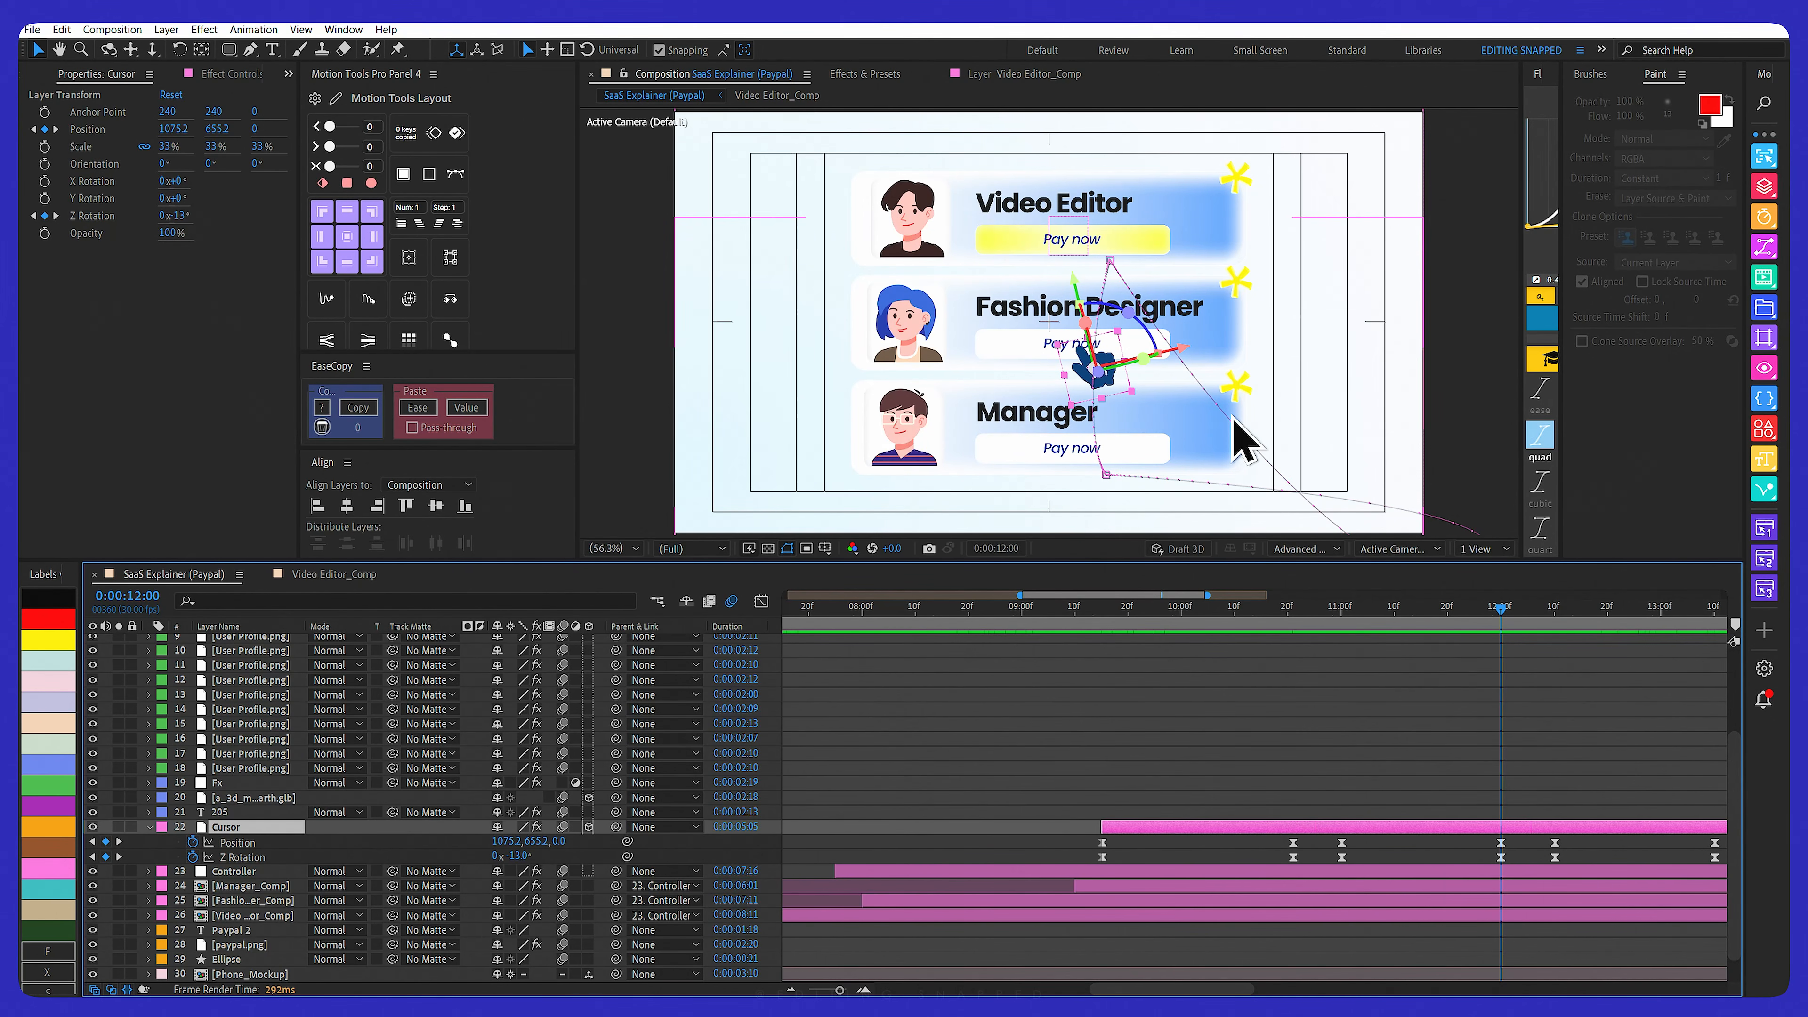
pyautogui.moveTo(1502, 611); pyautogui.dragTo(1554, 611)
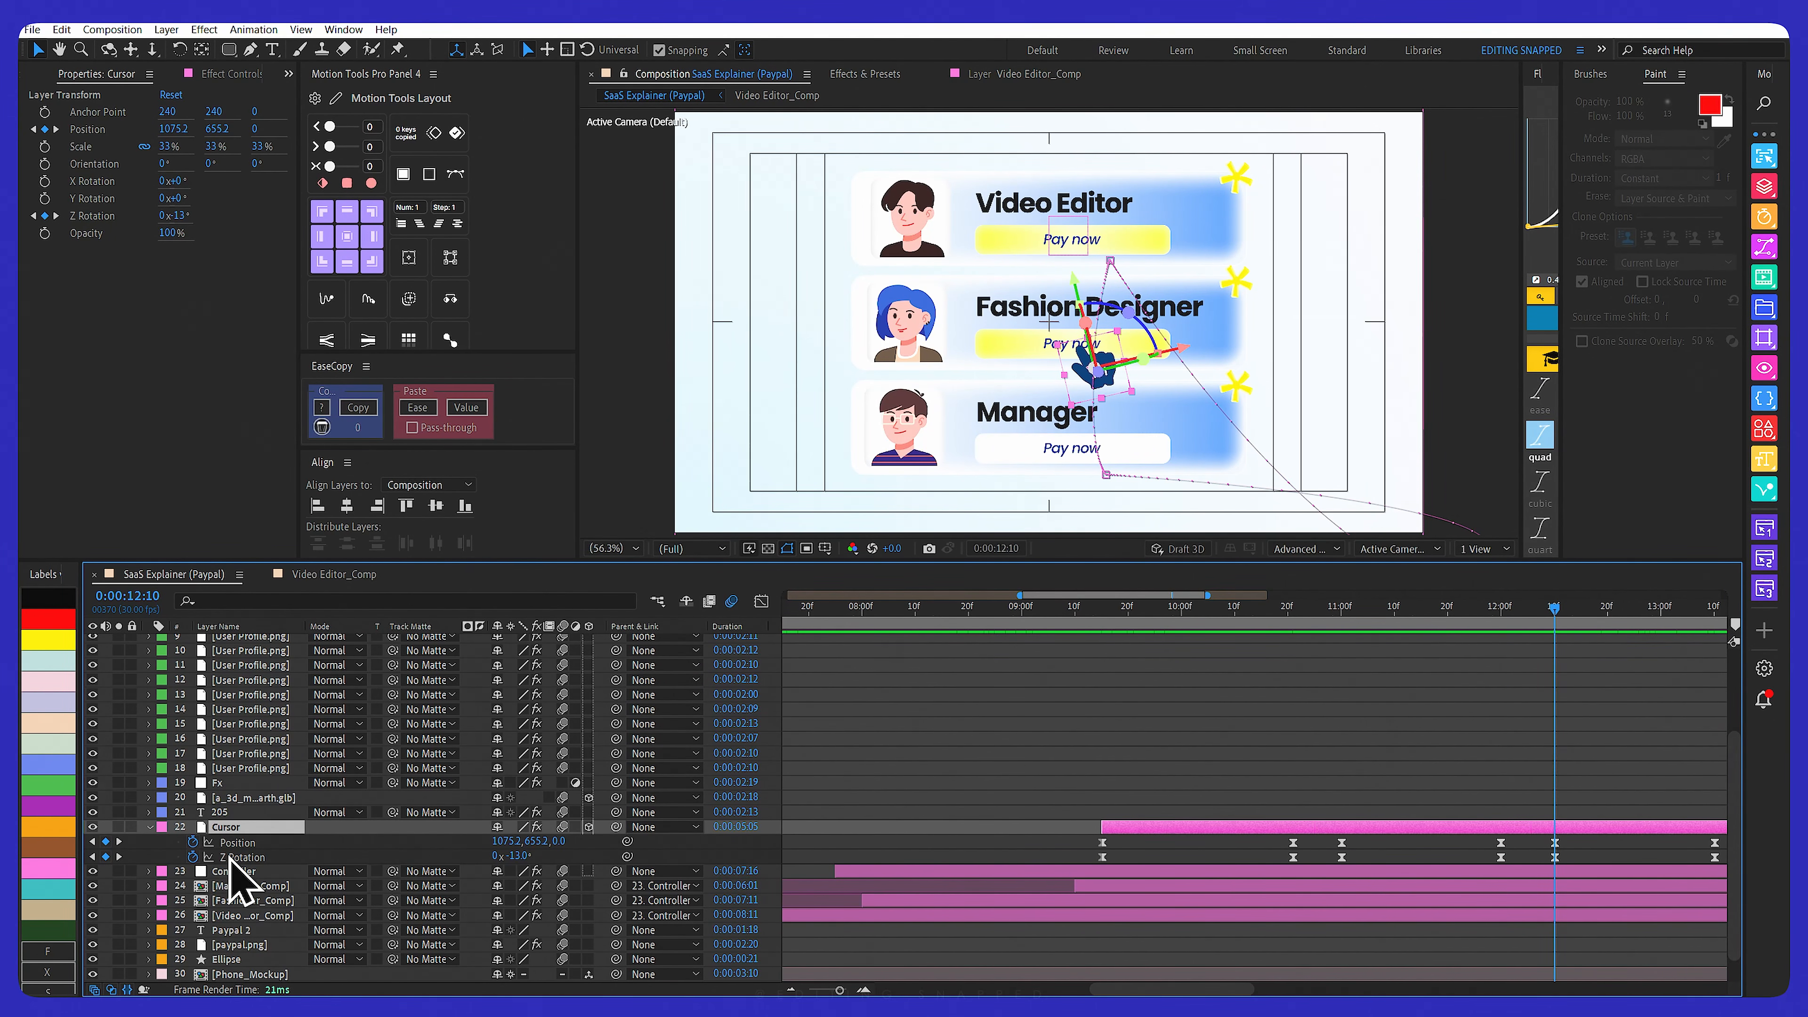
# Open the Fashion Designer comp and check the fill of its Yellow_Click shape layer
pyautogui.doubleClick(239, 900)
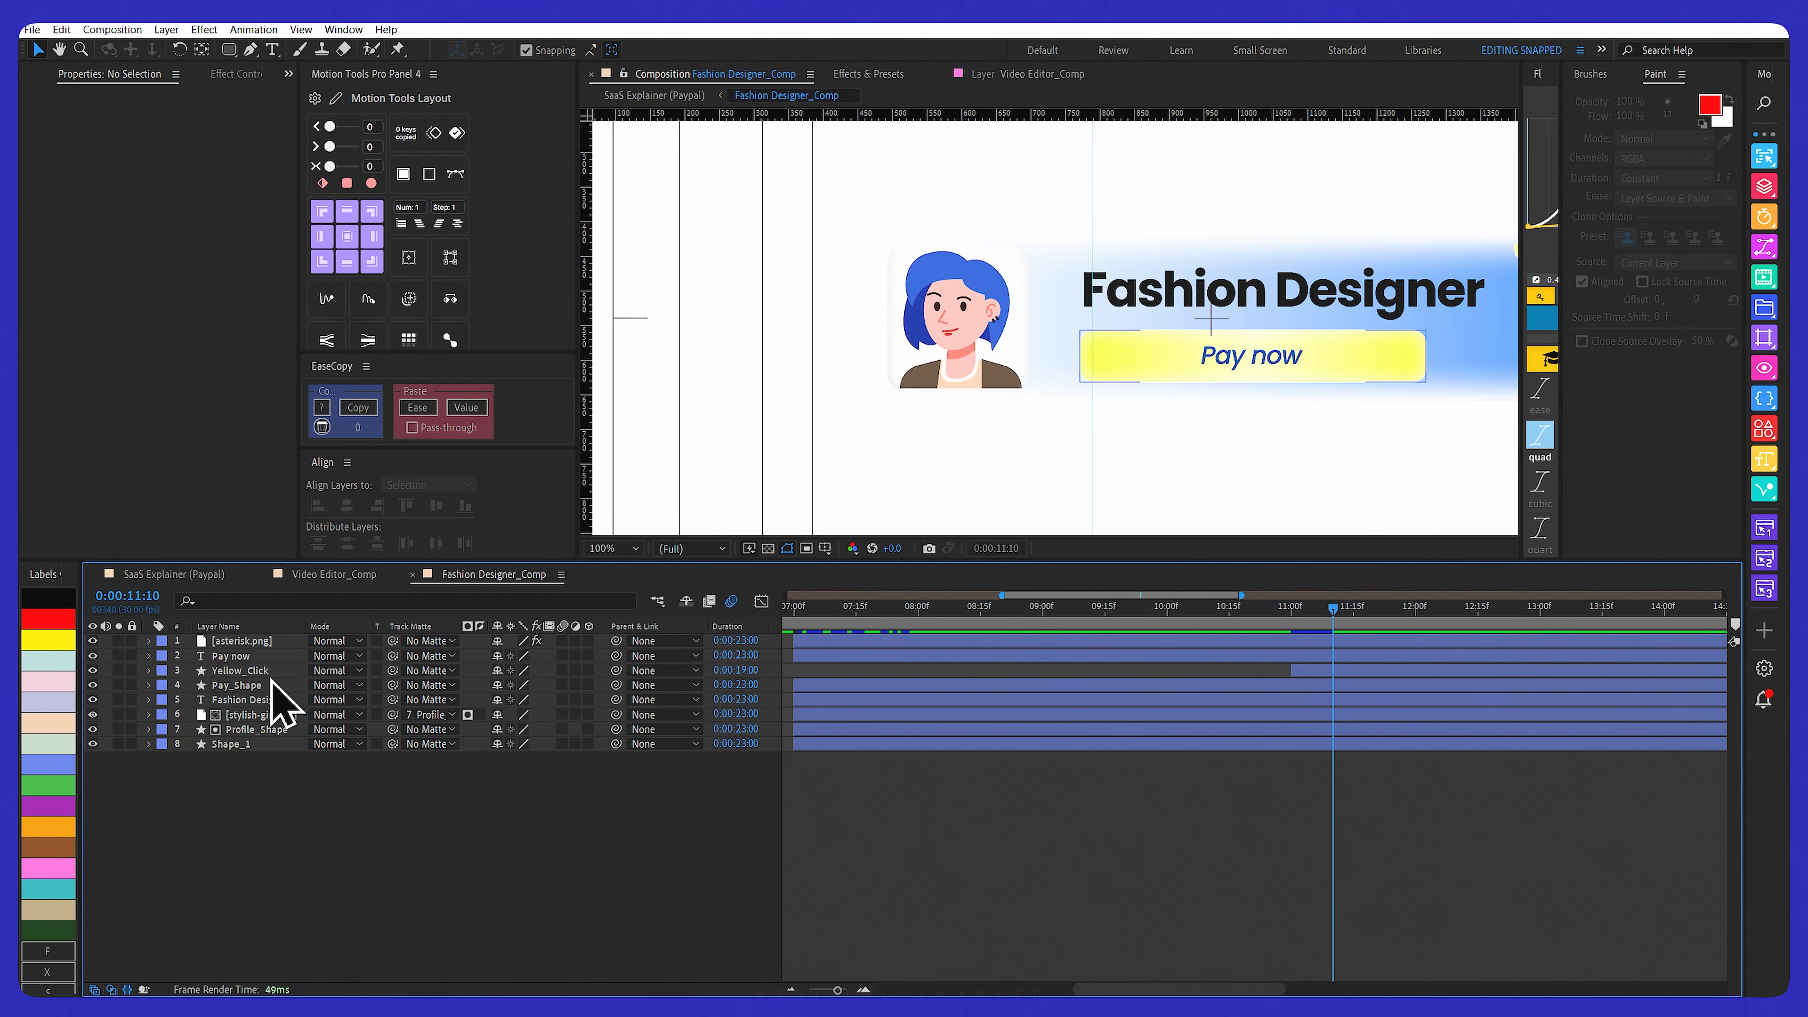
pyautogui.click(239, 685)
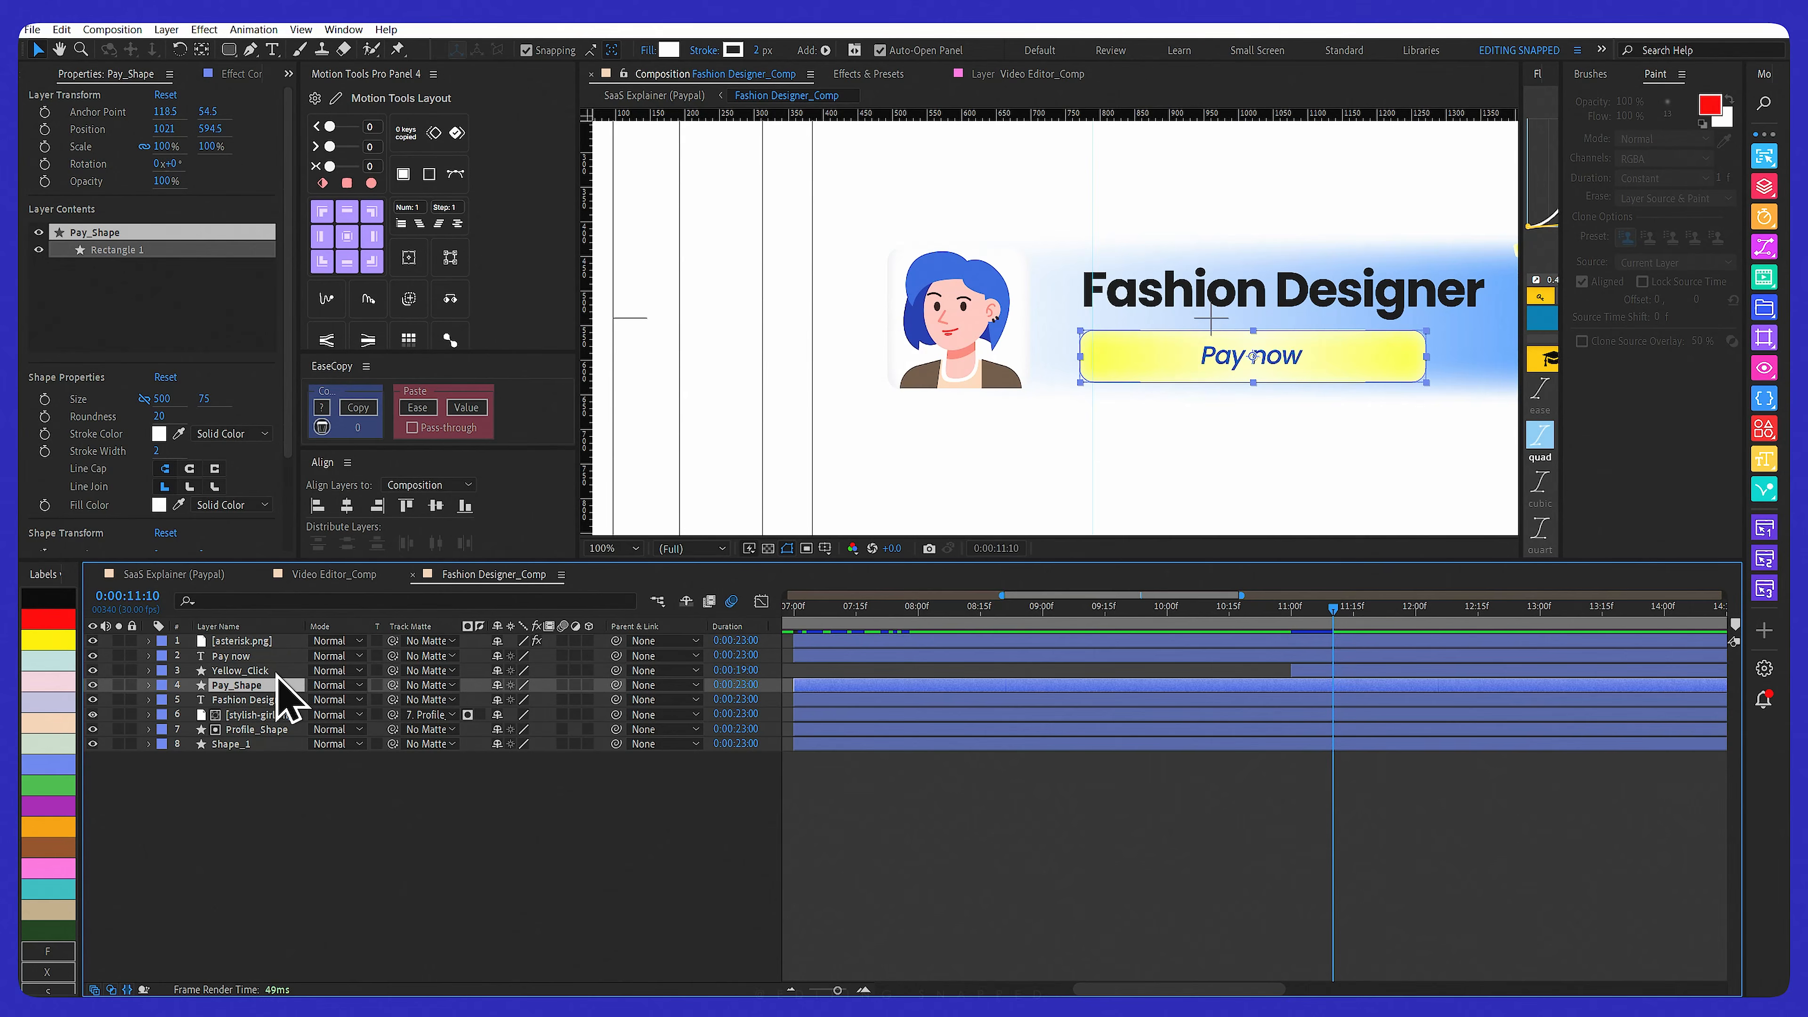
pyautogui.click(254, 671)
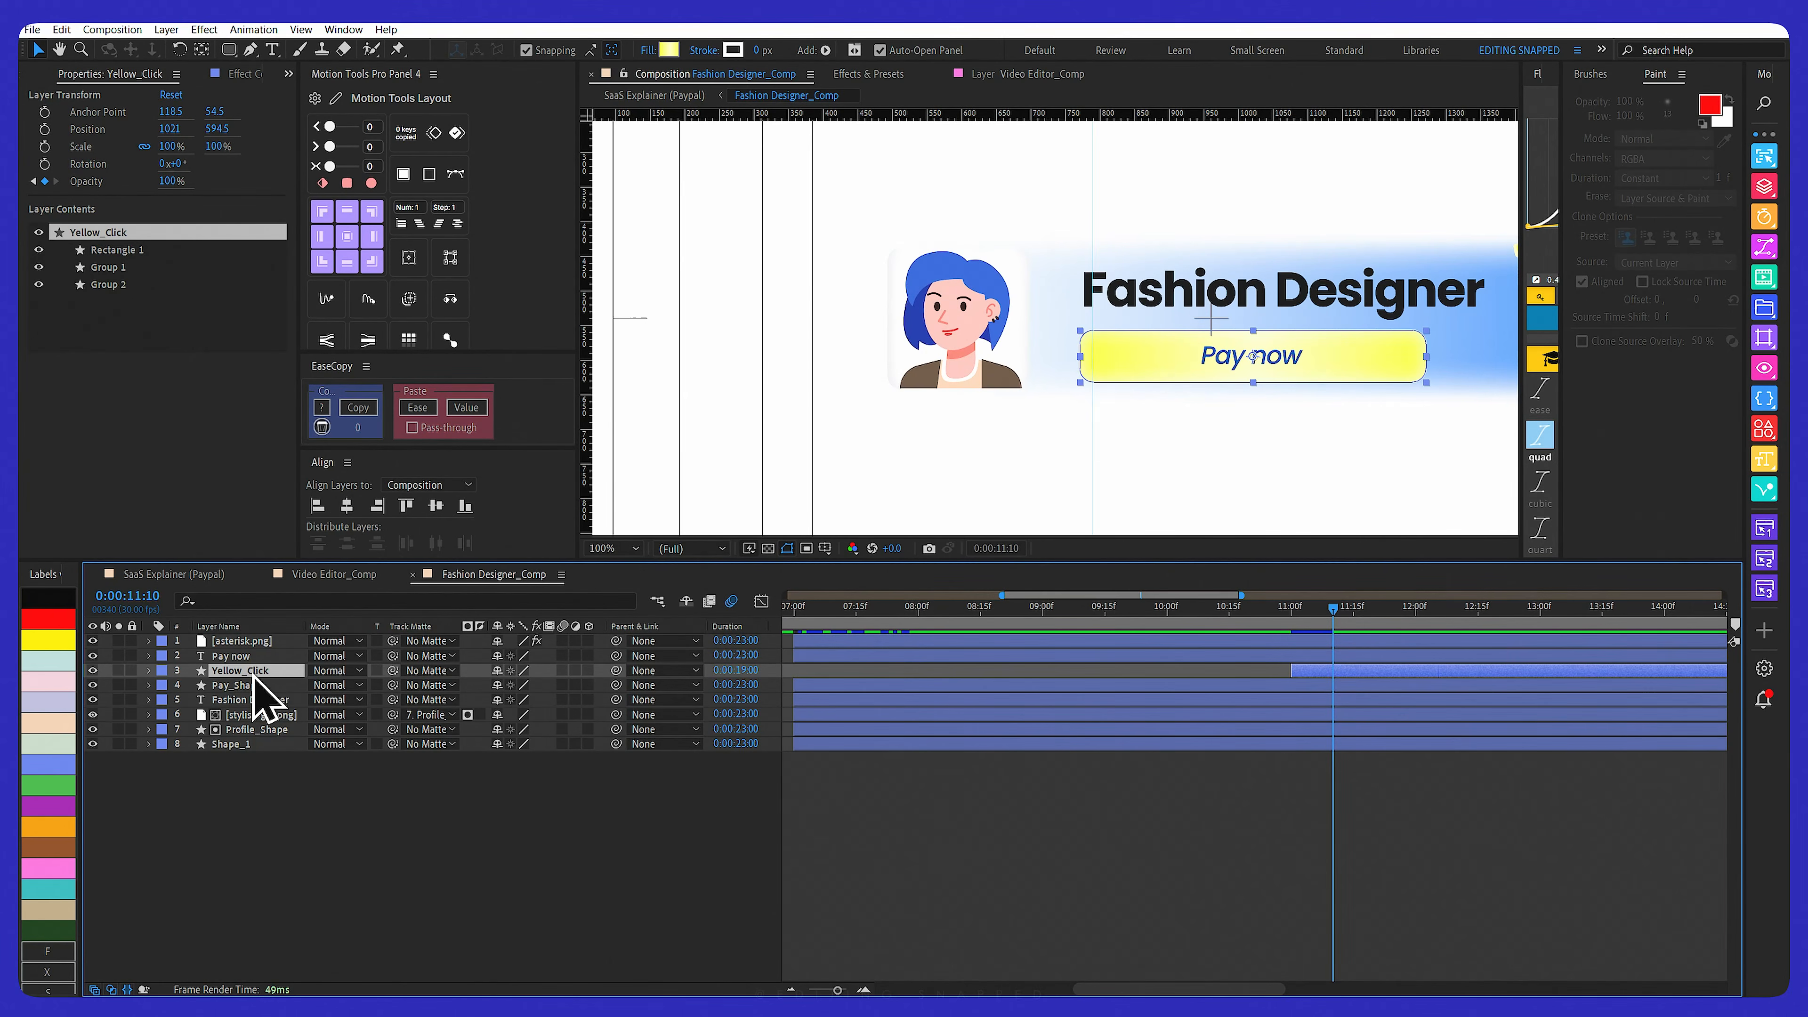
pyautogui.click(668, 50)
pyautogui.click(1508, 455)
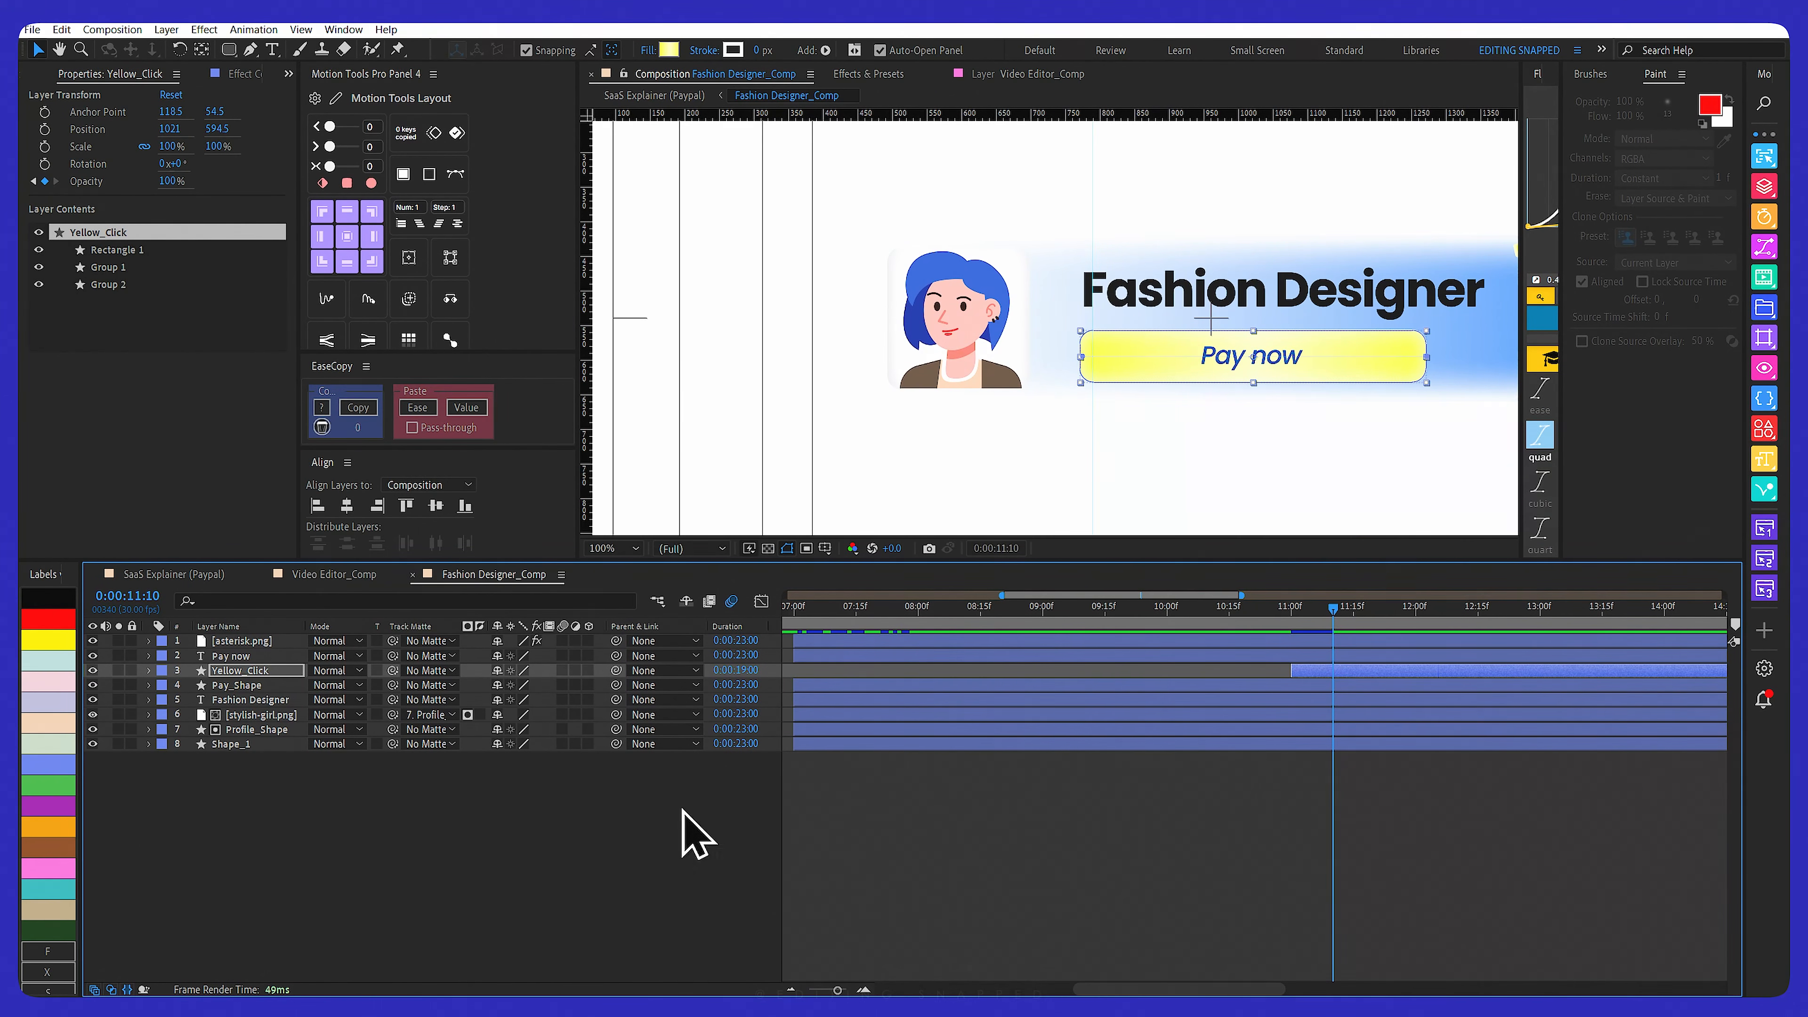
# Reveal the Yellow_Click layer's Opacity keyframes, check the value at 0:00:11:00 and return to the SaaS Explainer (Paypal) comp
pyautogui.press('t')
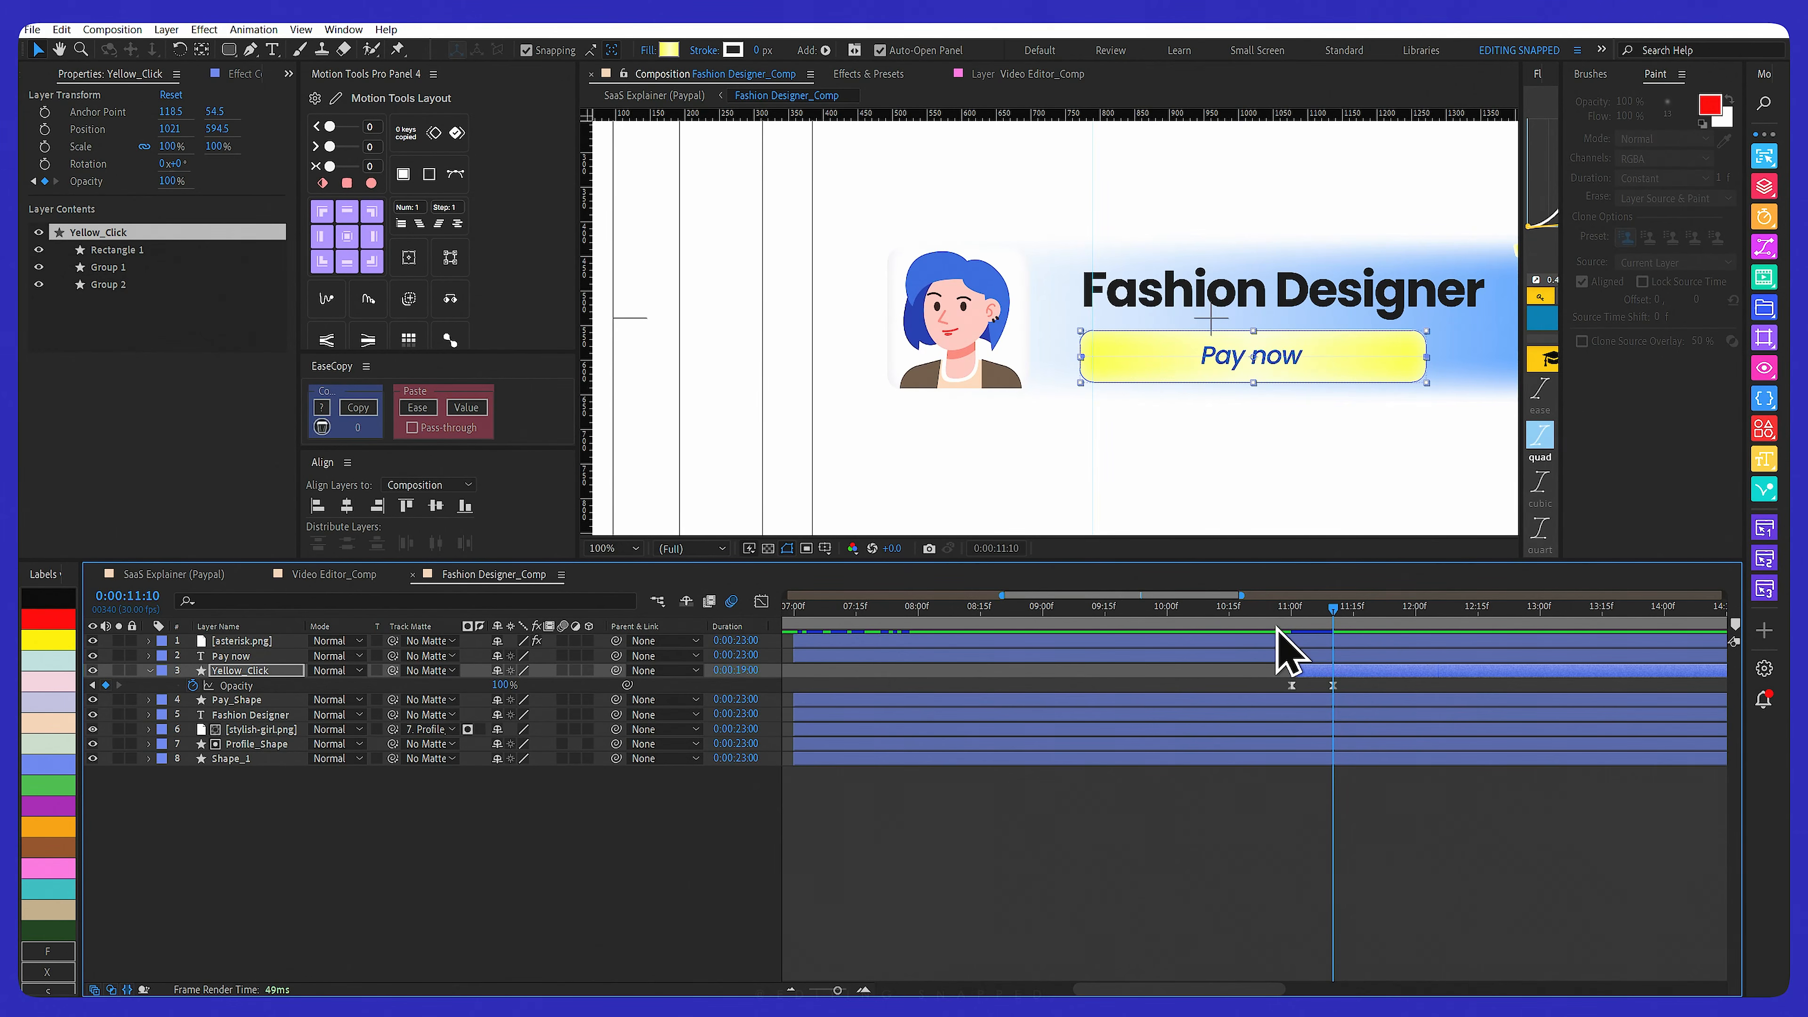
pyautogui.click(1292, 607)
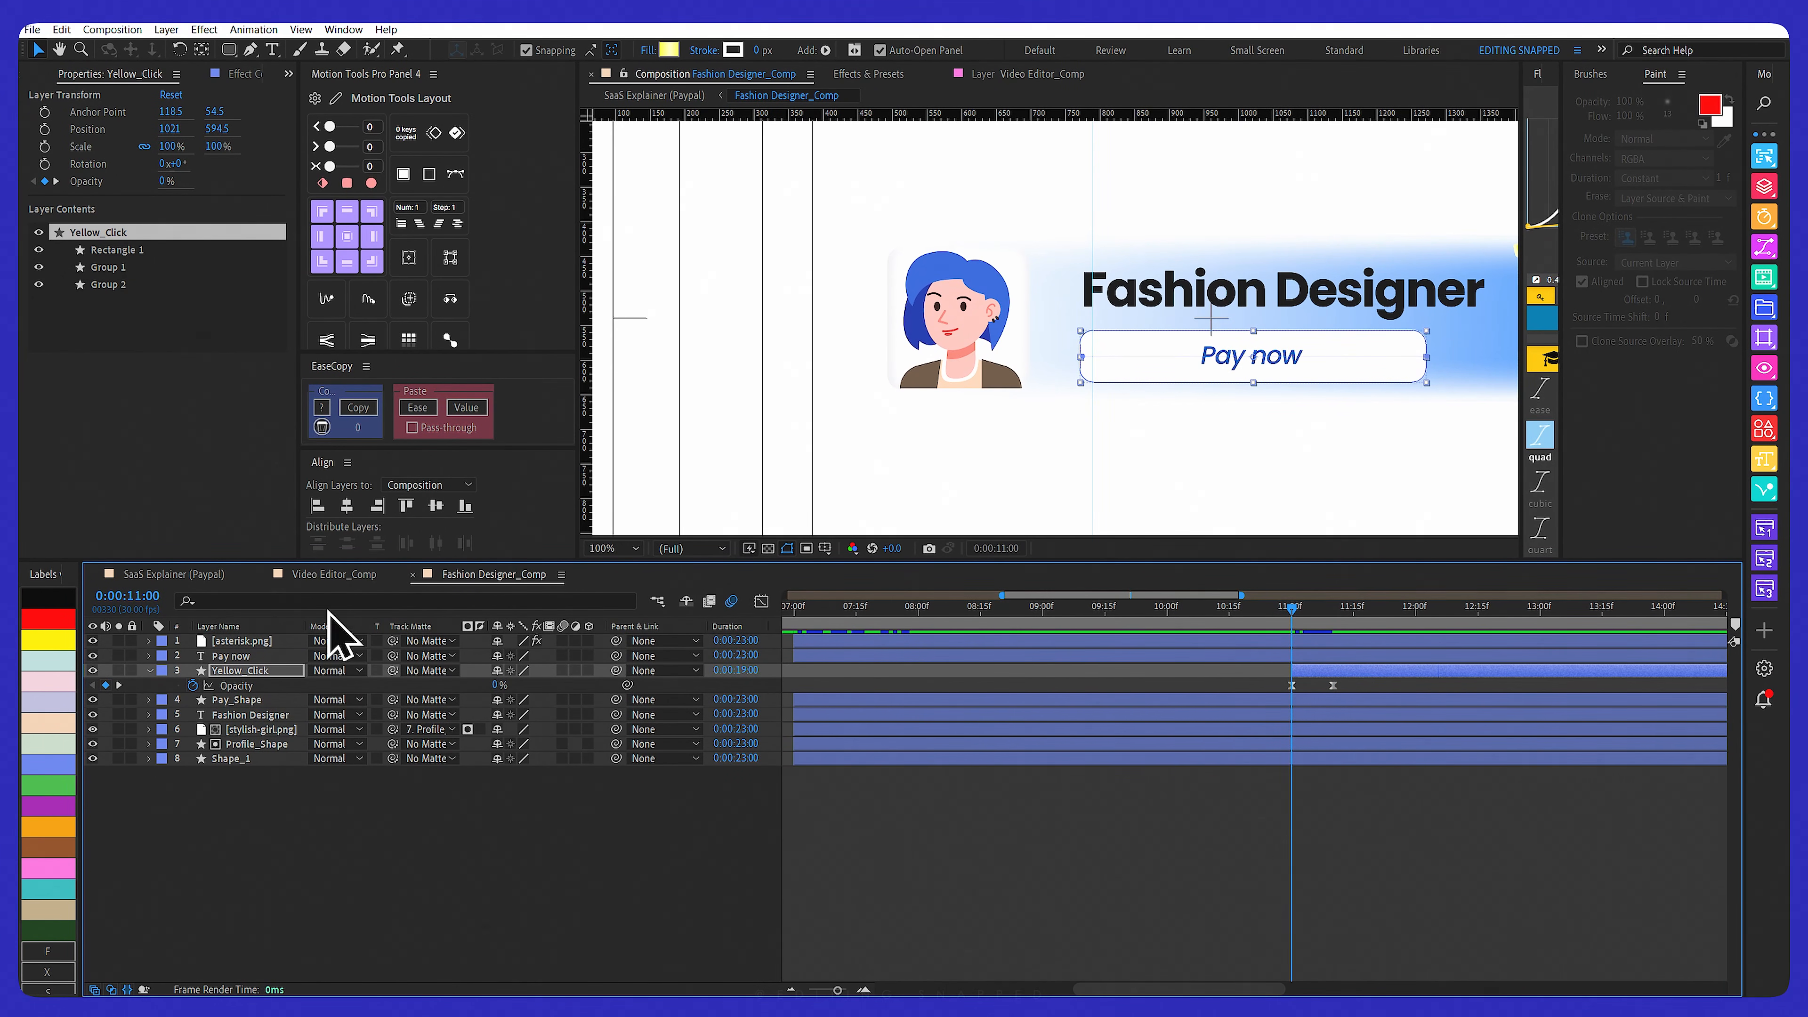
pyautogui.click(196, 575)
# Inspect the Cursor layer's movement over the Manager card's Pay now button and out of frame, up to 0:00:14:20
pyautogui.moveTo(1428, 604); pyautogui.dragTo(1630, 622)
pyautogui.press(';')
pyautogui.click(236, 827)
pyautogui.press('-')
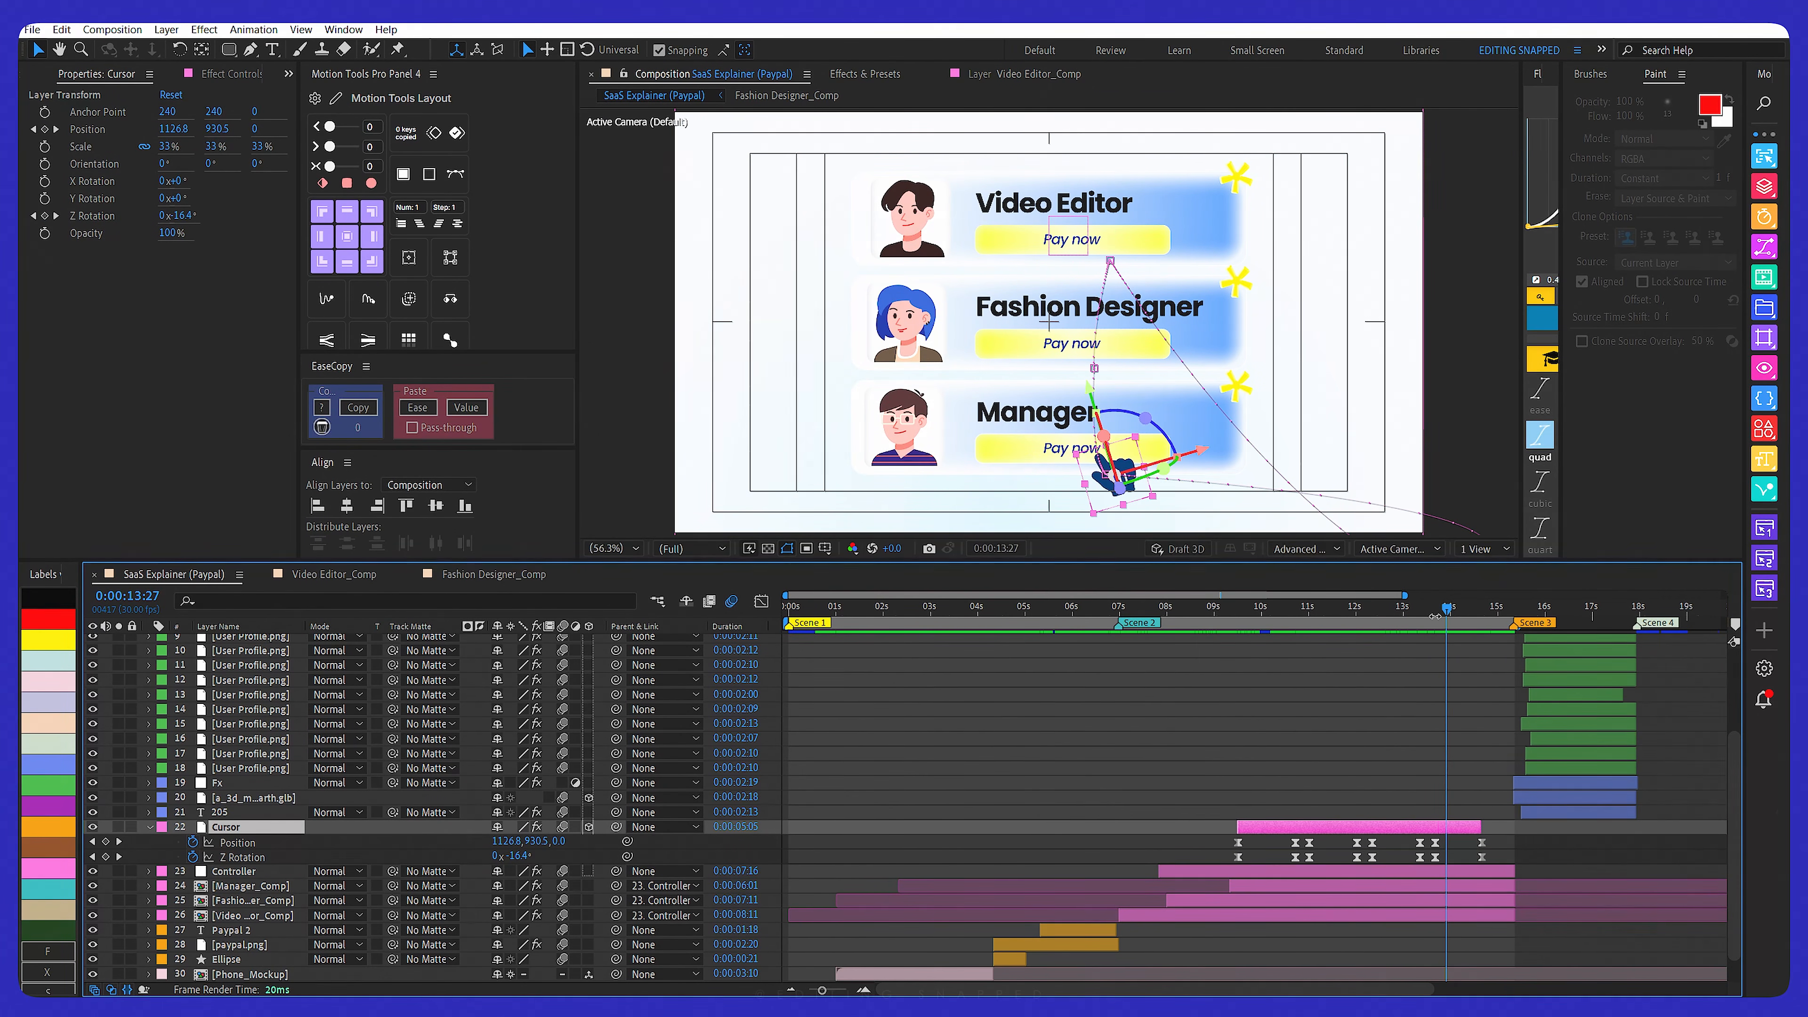
pyautogui.moveTo(1434, 616); pyautogui.dragTo(1485, 630)
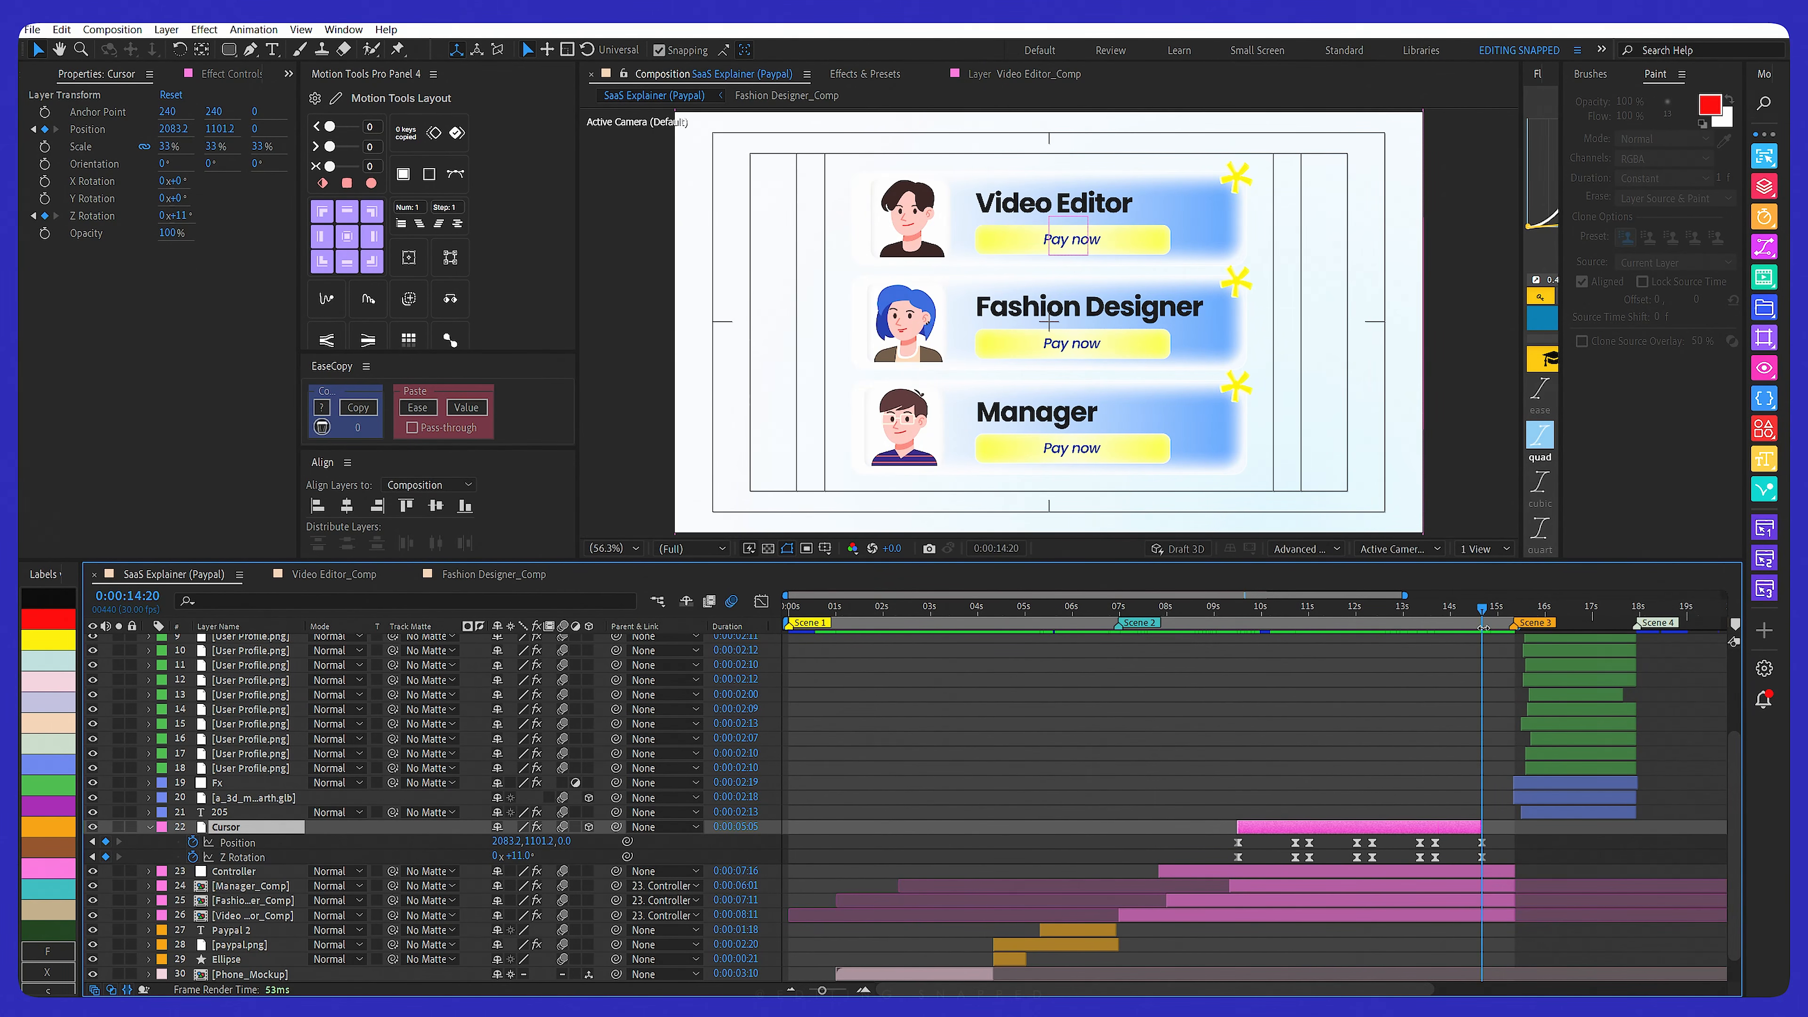
# Reveal the Controller layer's Position keyframes and inspect the cards' exit movement from 0:00:14:25 to 0:00:15:10
pyautogui.click(260, 872)
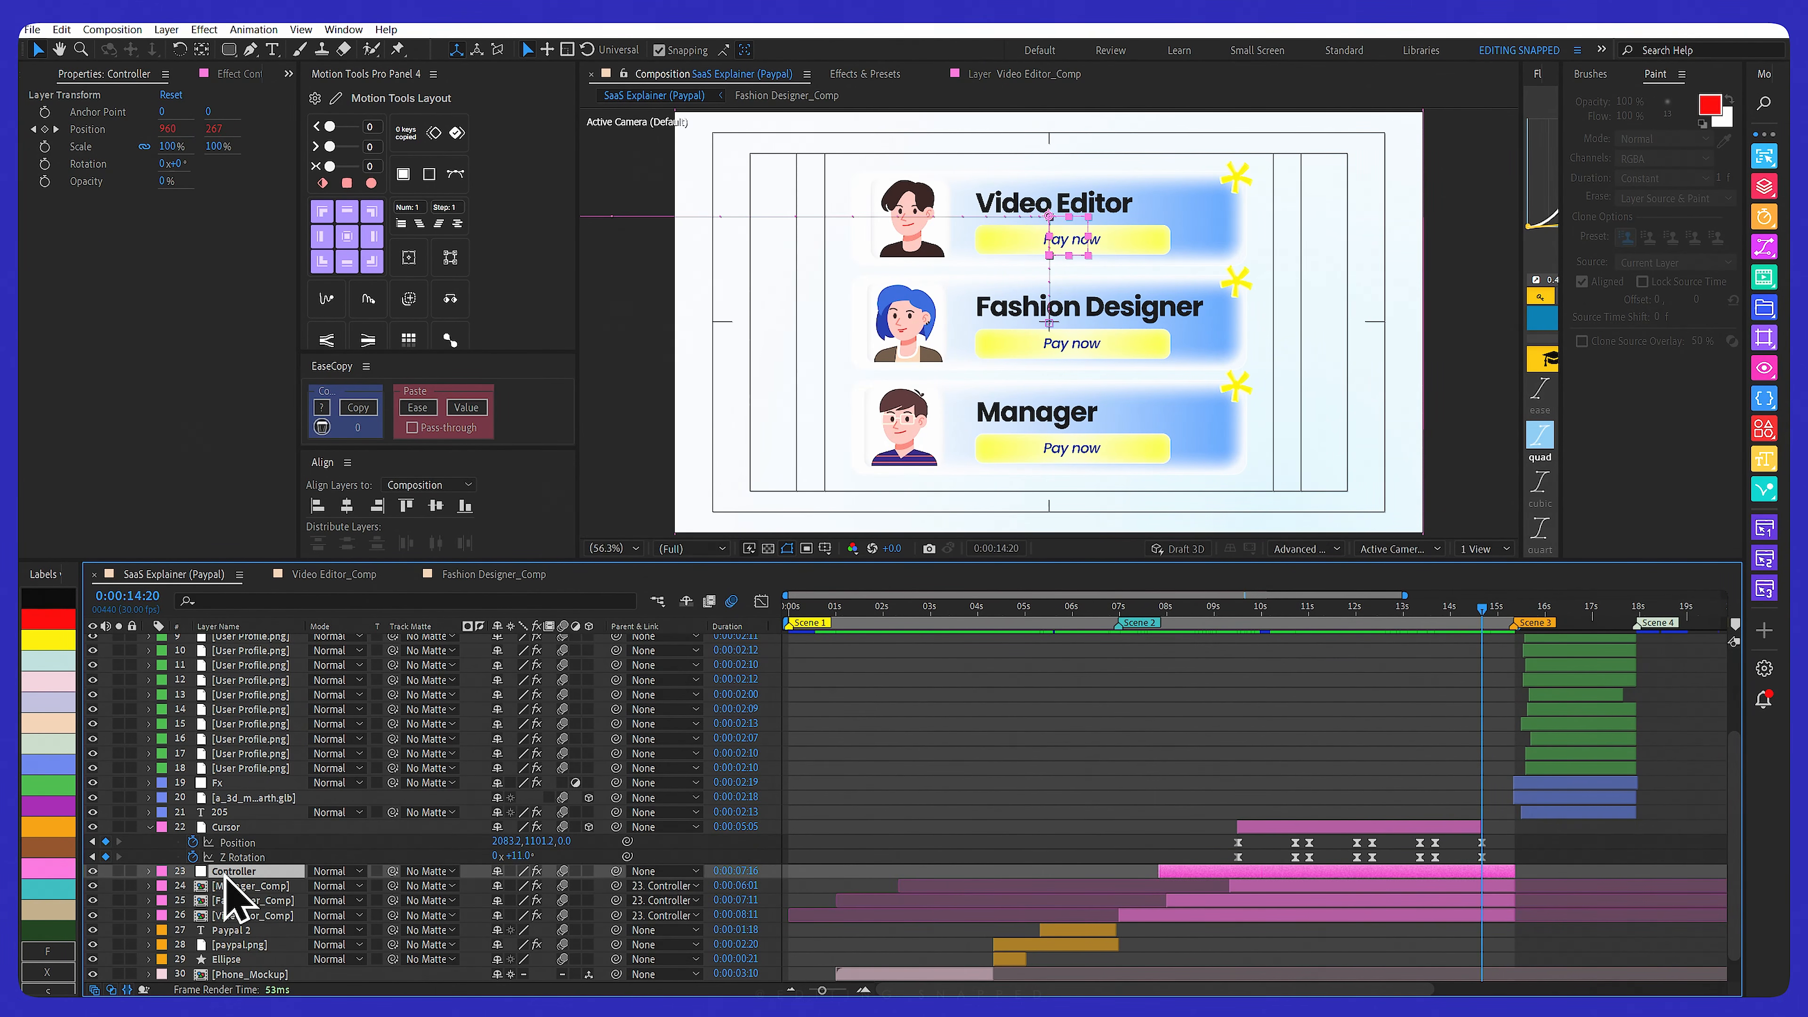
pyautogui.press('u')
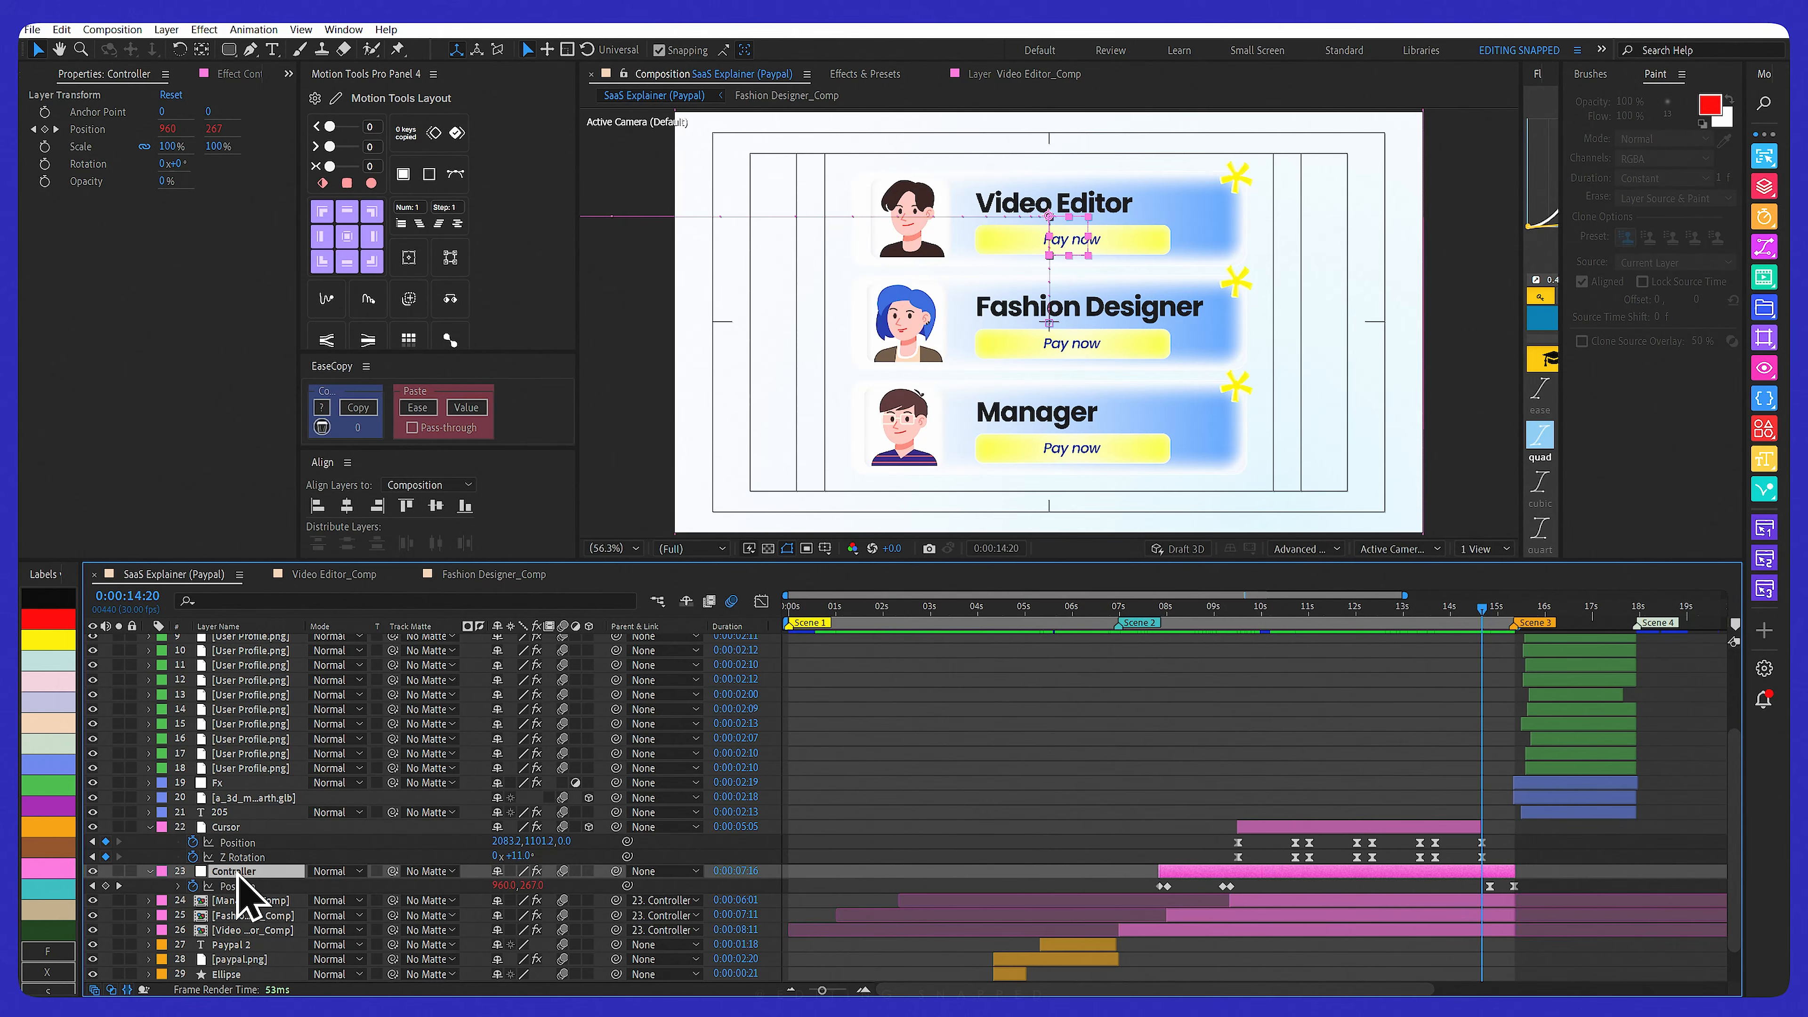
pyautogui.moveTo(1480, 609); pyautogui.dragTo(1487, 614)
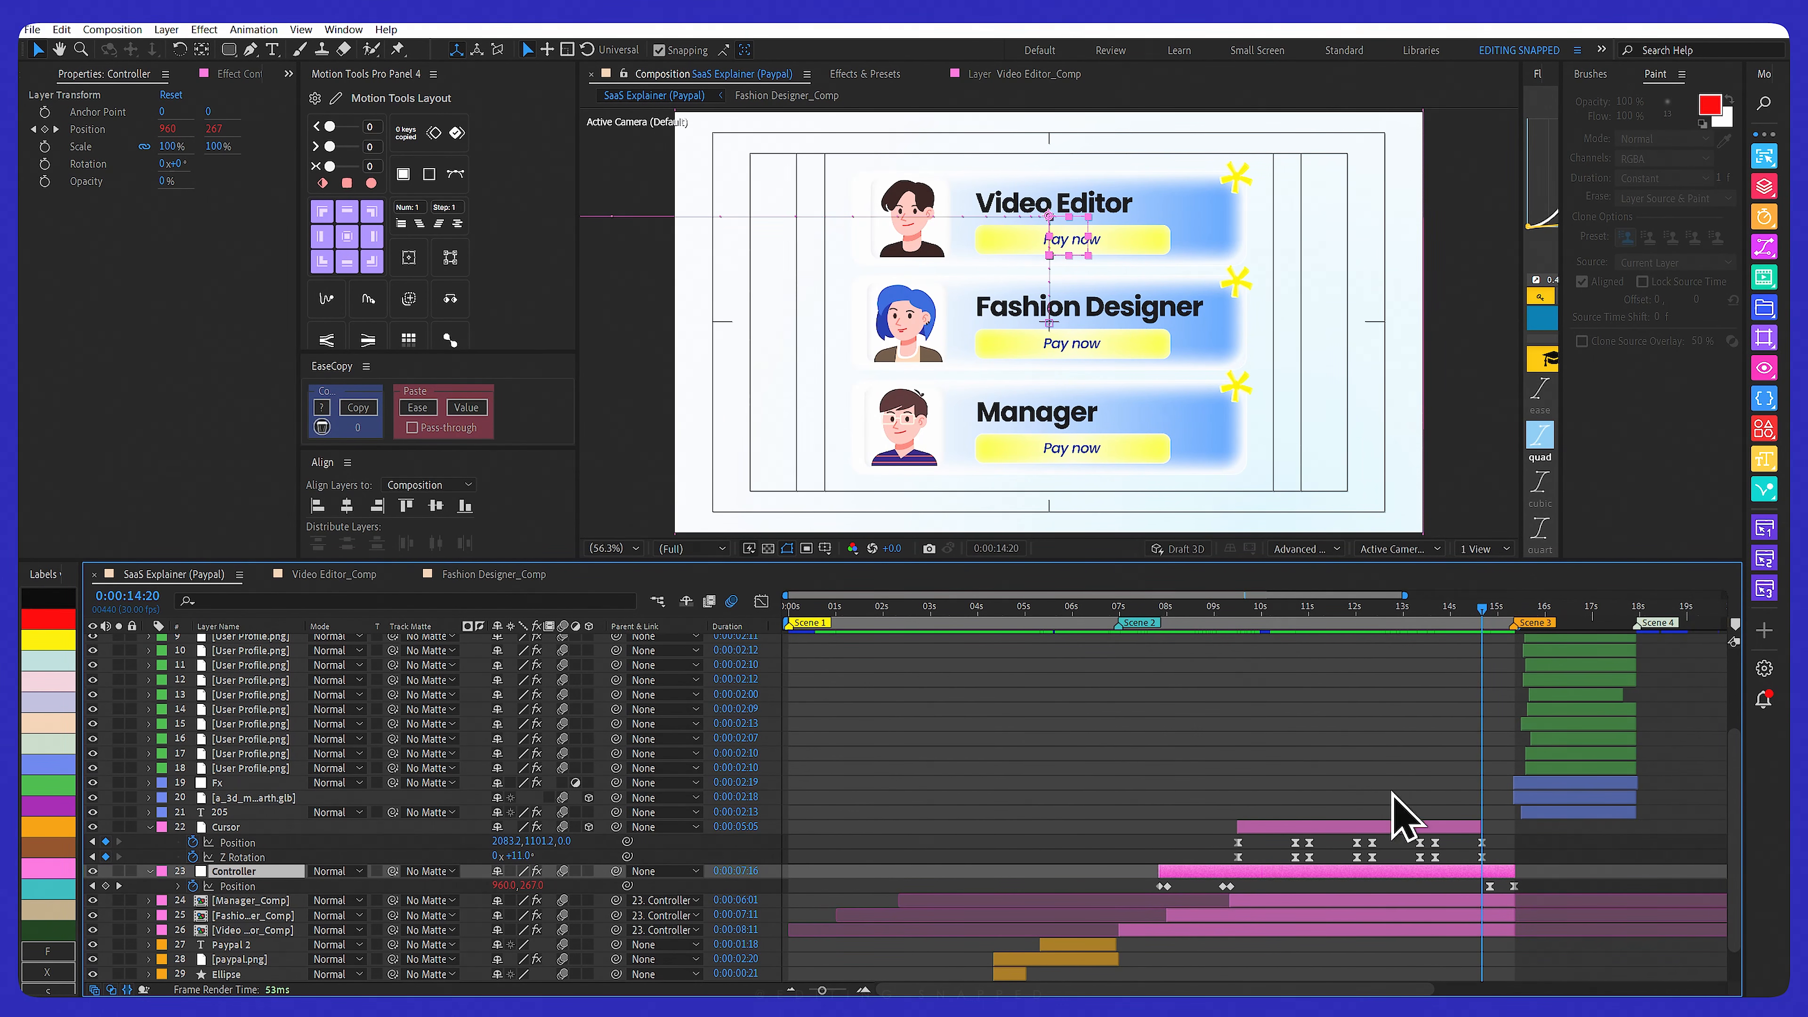
pyautogui.moveTo(1483, 609); pyautogui.dragTo(1489, 608)
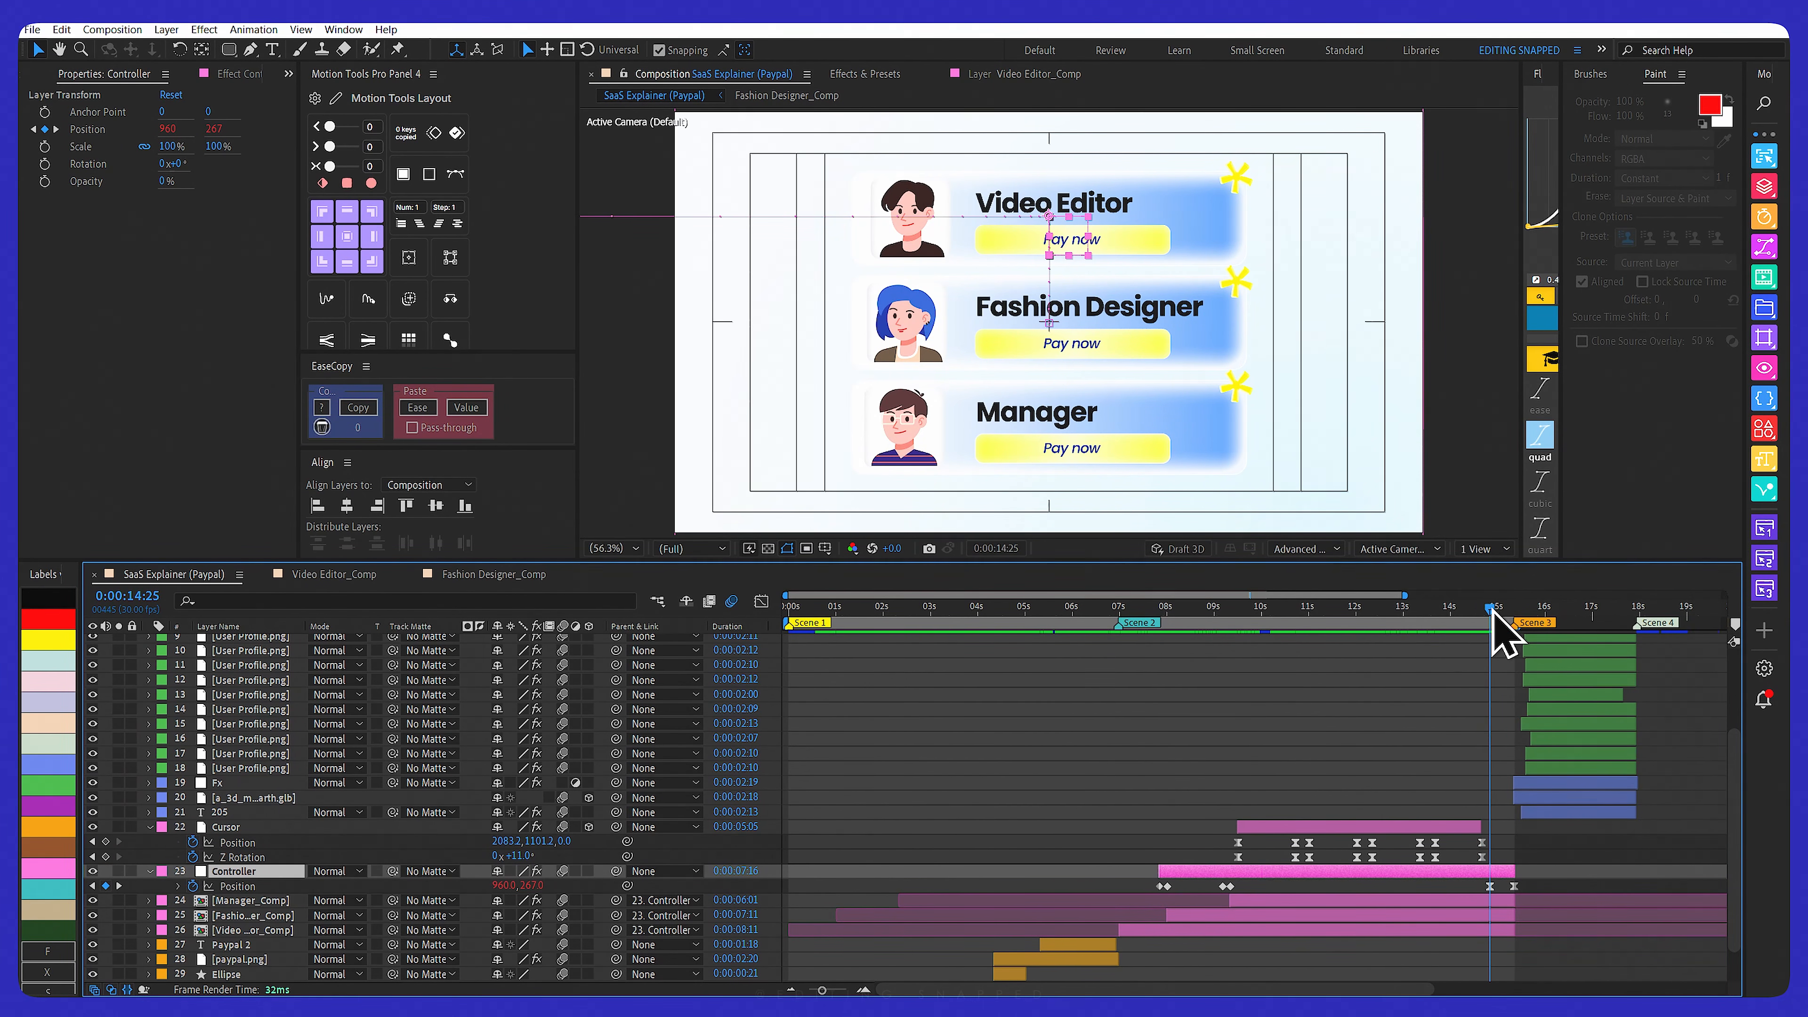
pyautogui.scroll(1, 1501, 811)
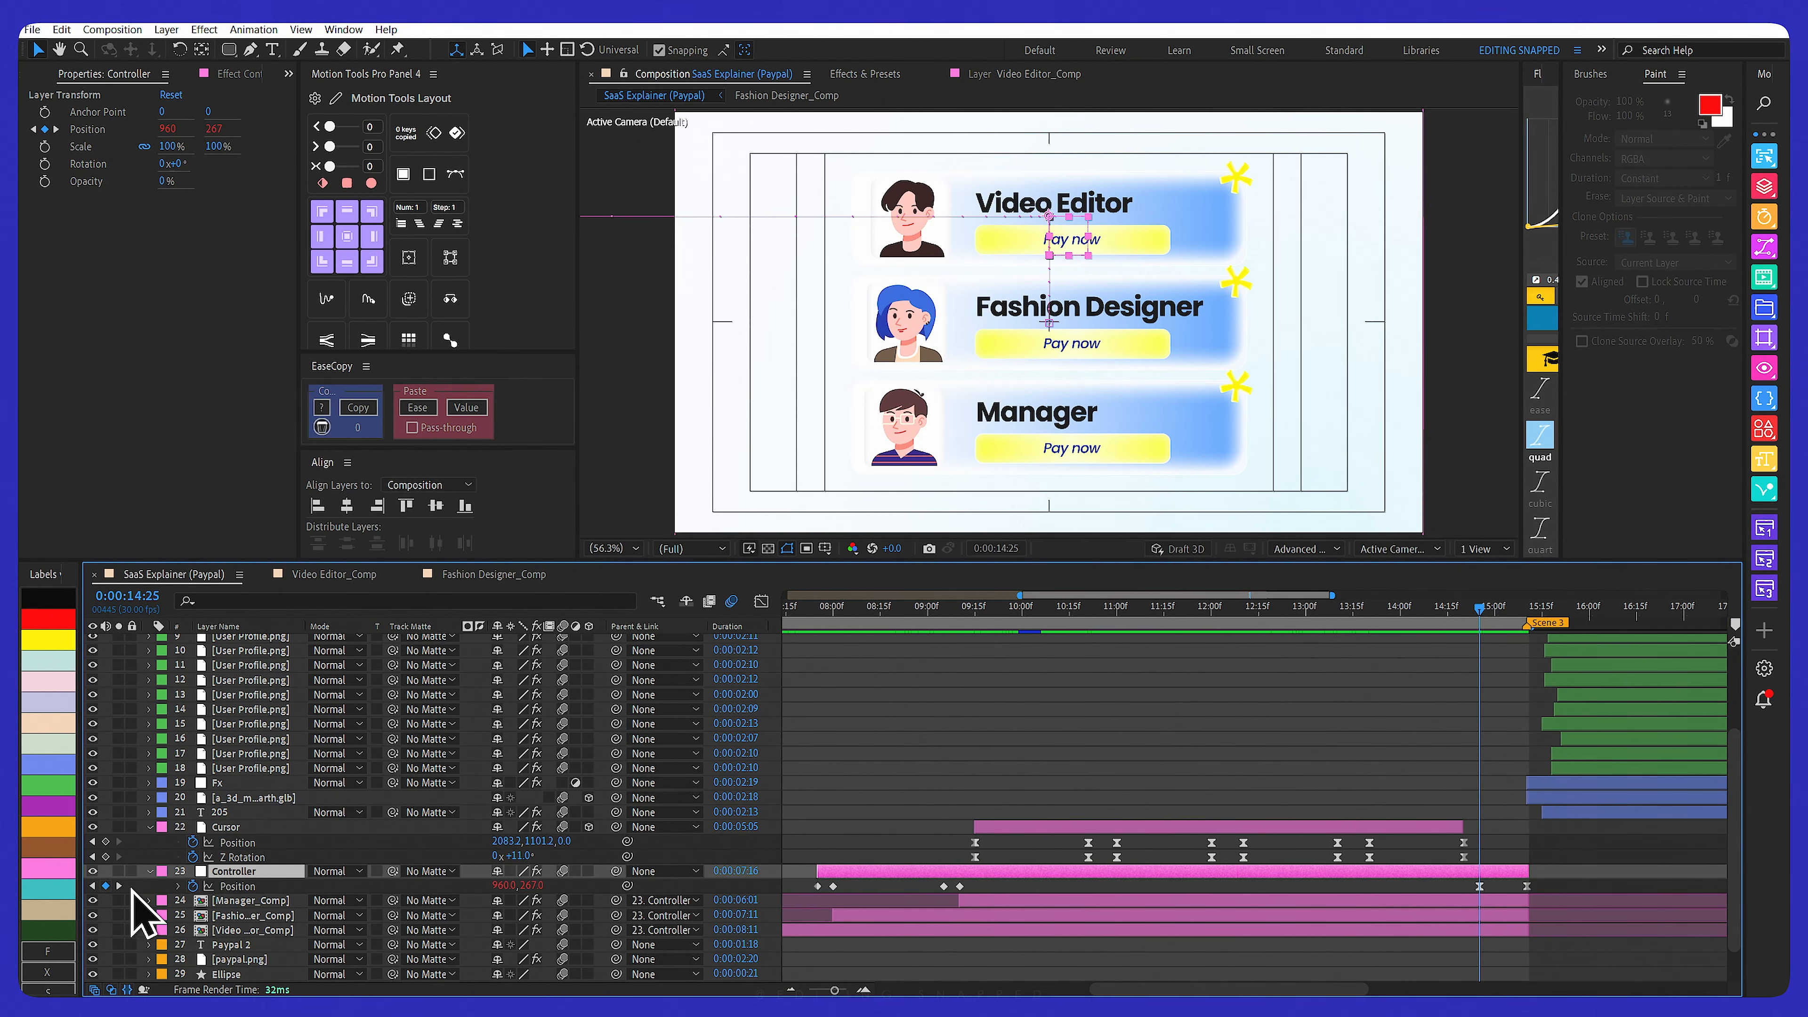
pyautogui.moveTo(1494, 608); pyautogui.dragTo(1534, 613)
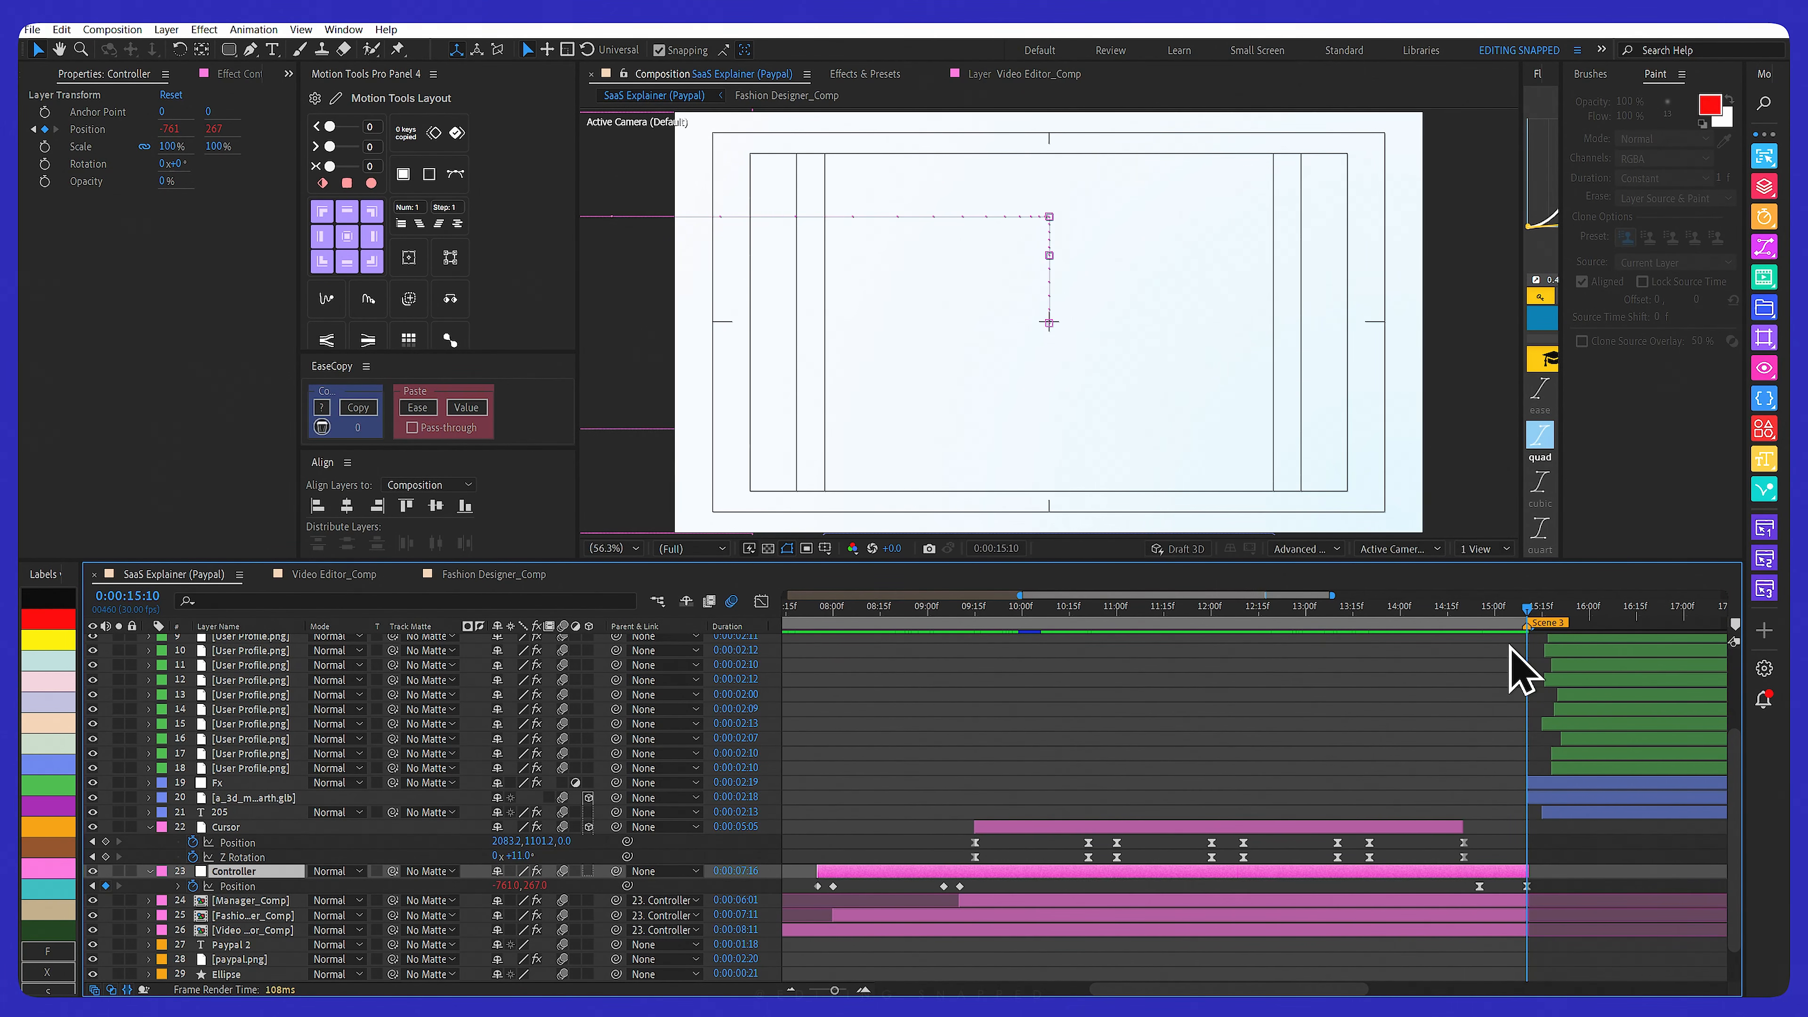
# Select the Controller's last two Position keyframes, view their curve in the Graph Editor and close it
pyautogui.moveTo(1587, 906); pyautogui.dragTo(1588, 907)
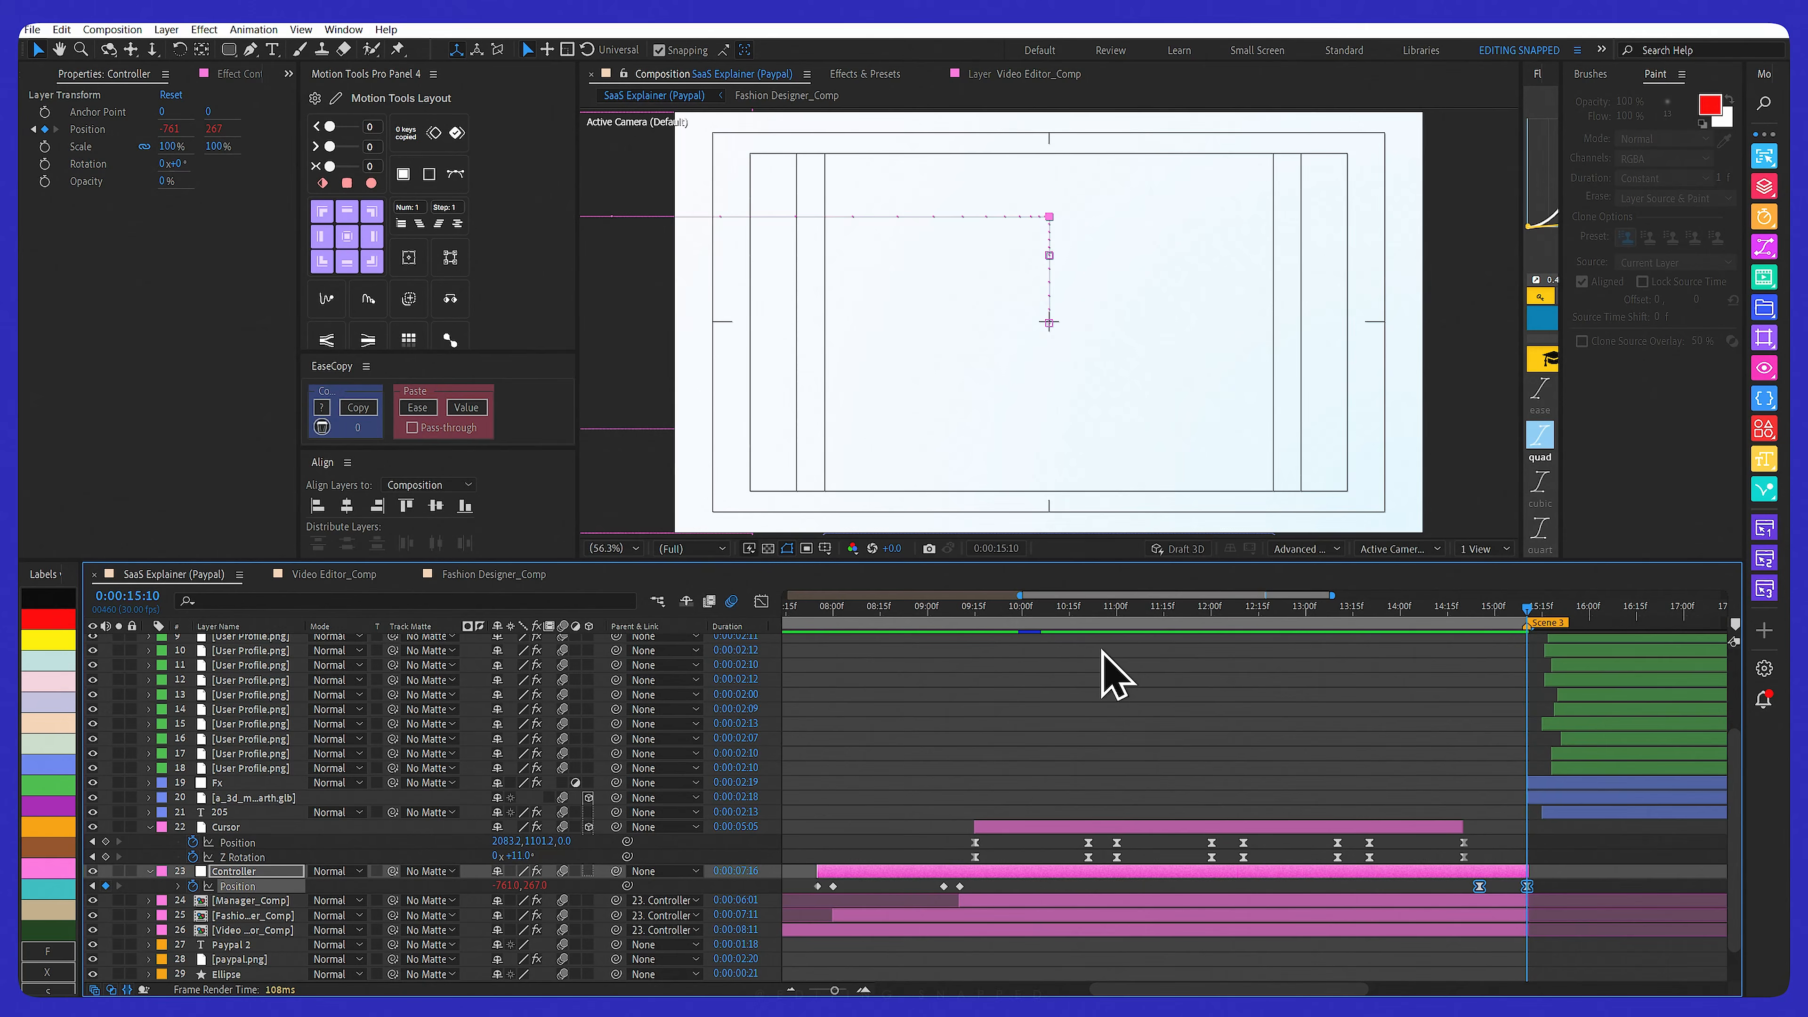
pyautogui.click(761, 601)
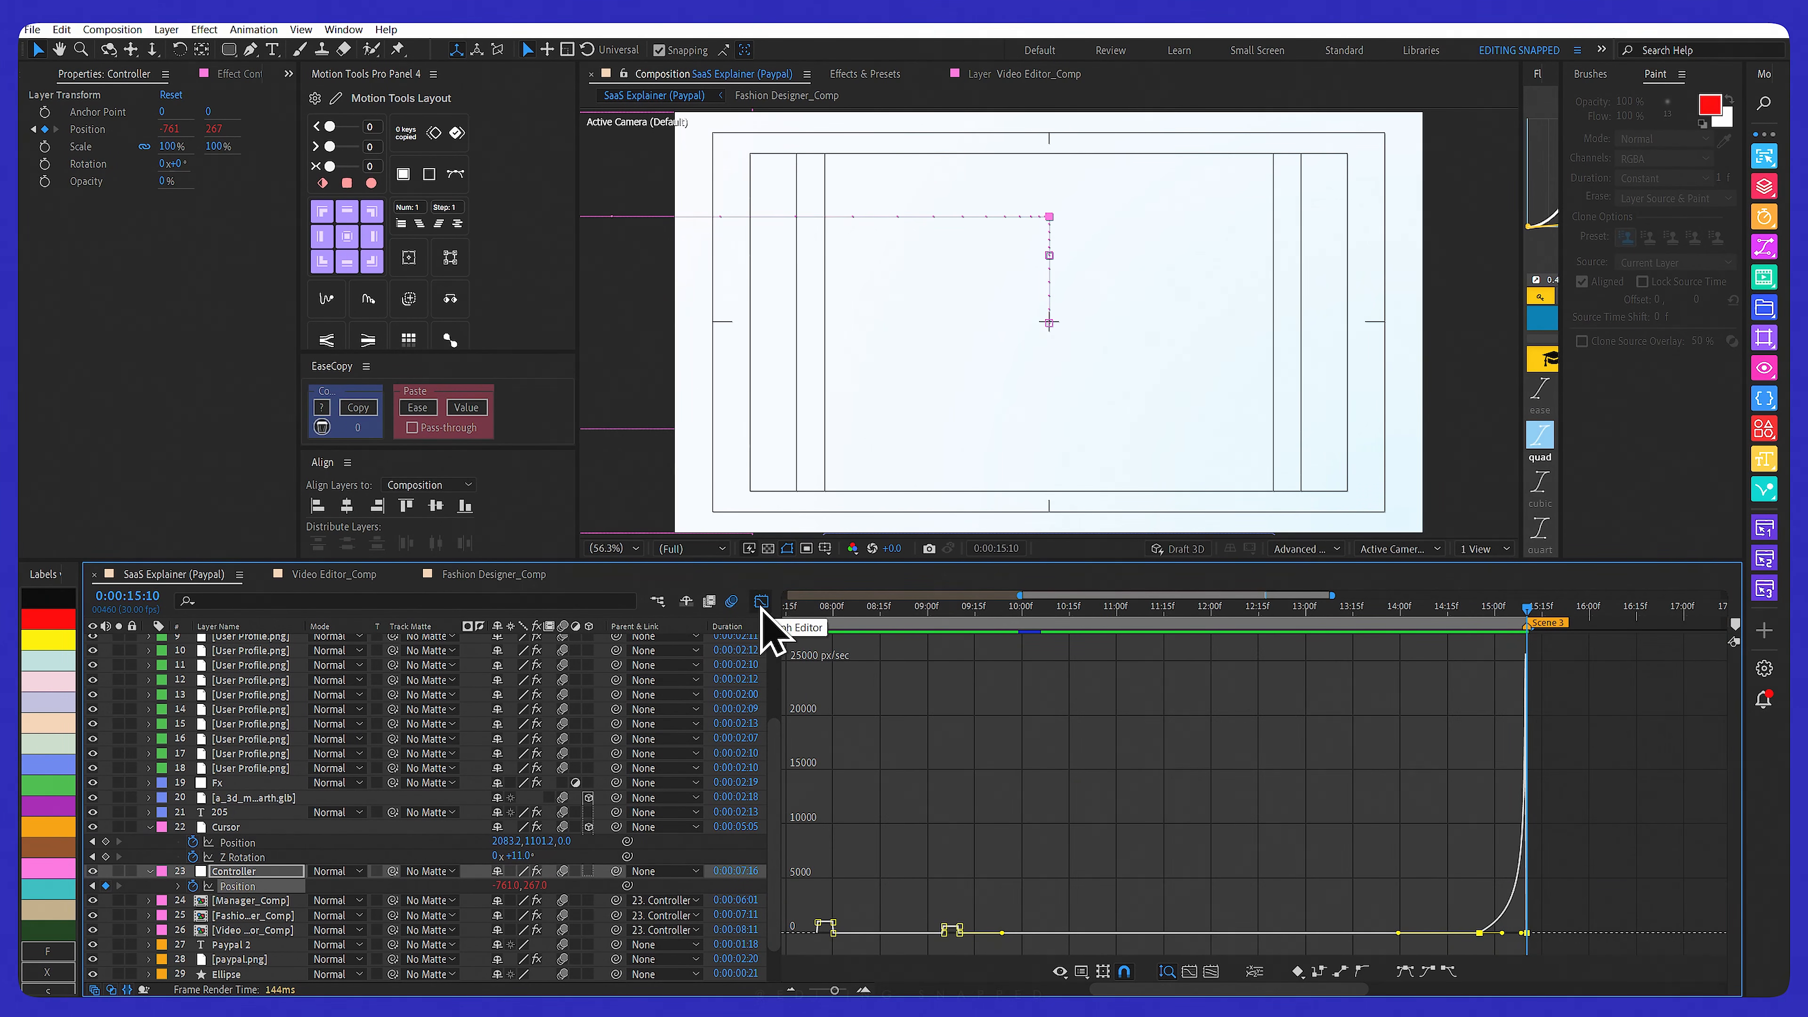
pyautogui.moveTo(1445, 893); pyautogui.dragTo(1583, 961)
pyautogui.scroll(2, 1581, 950)
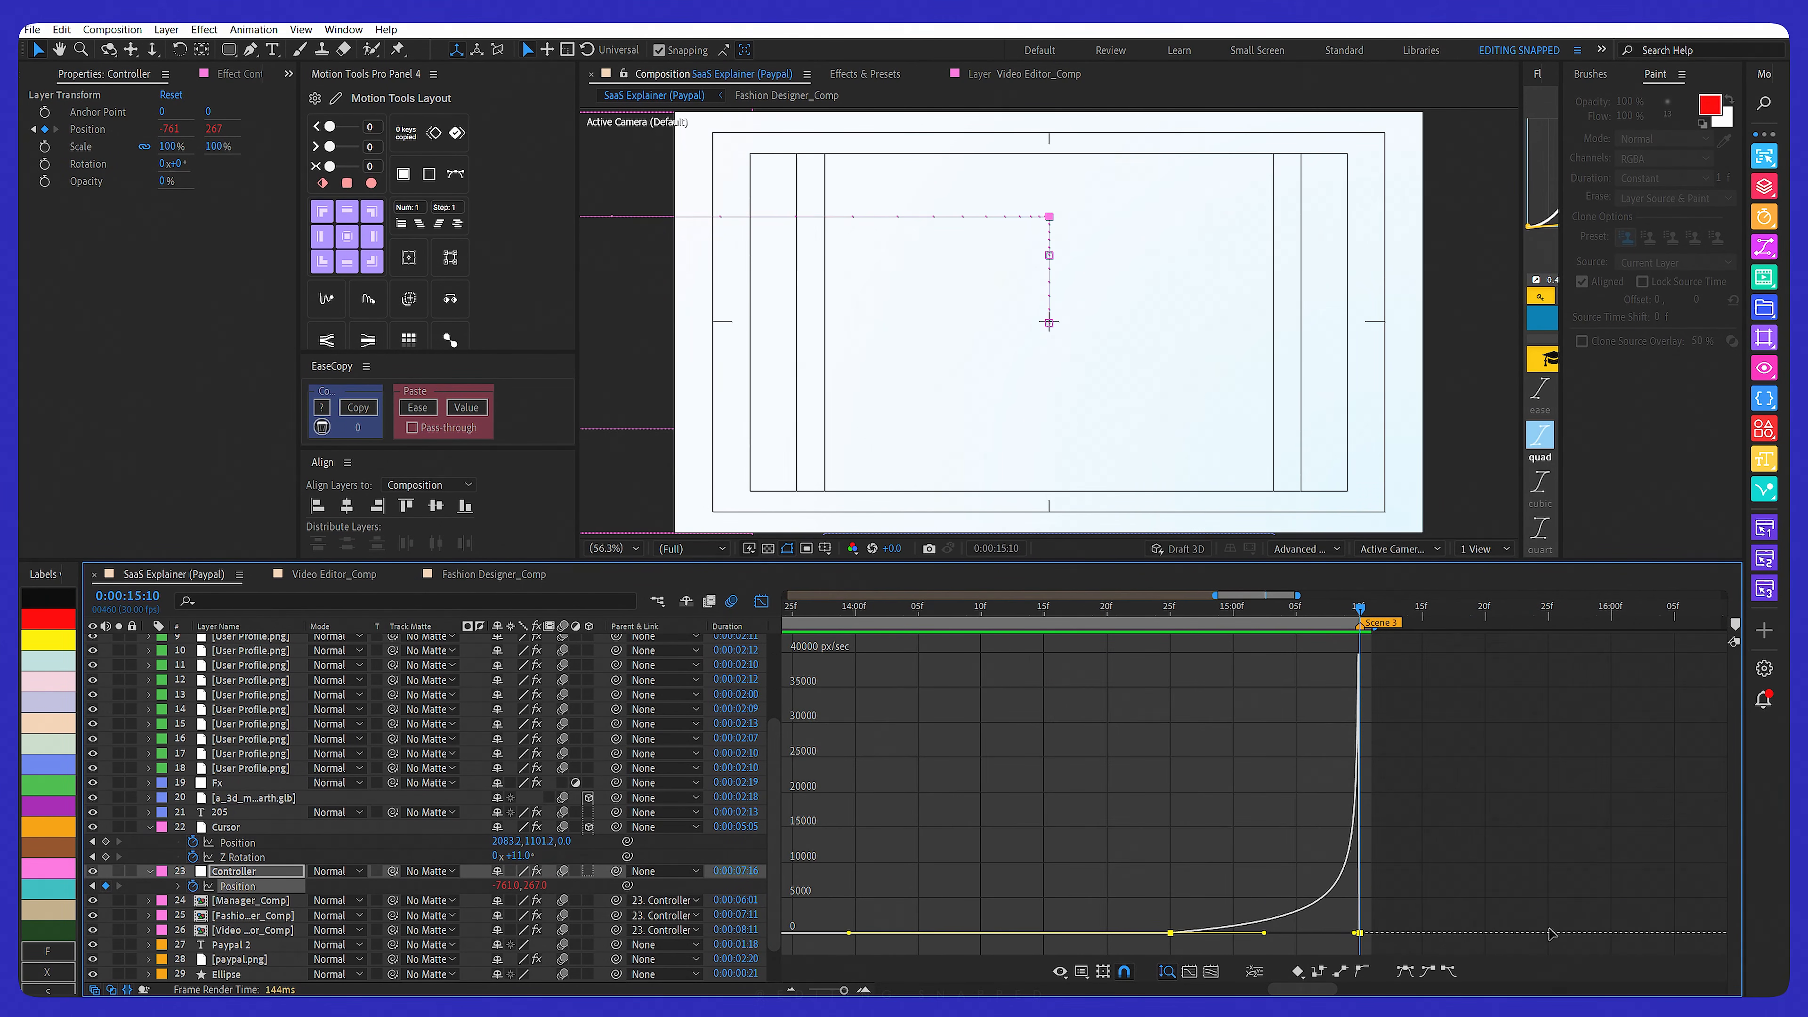
pyautogui.scroll(1, 1551, 933)
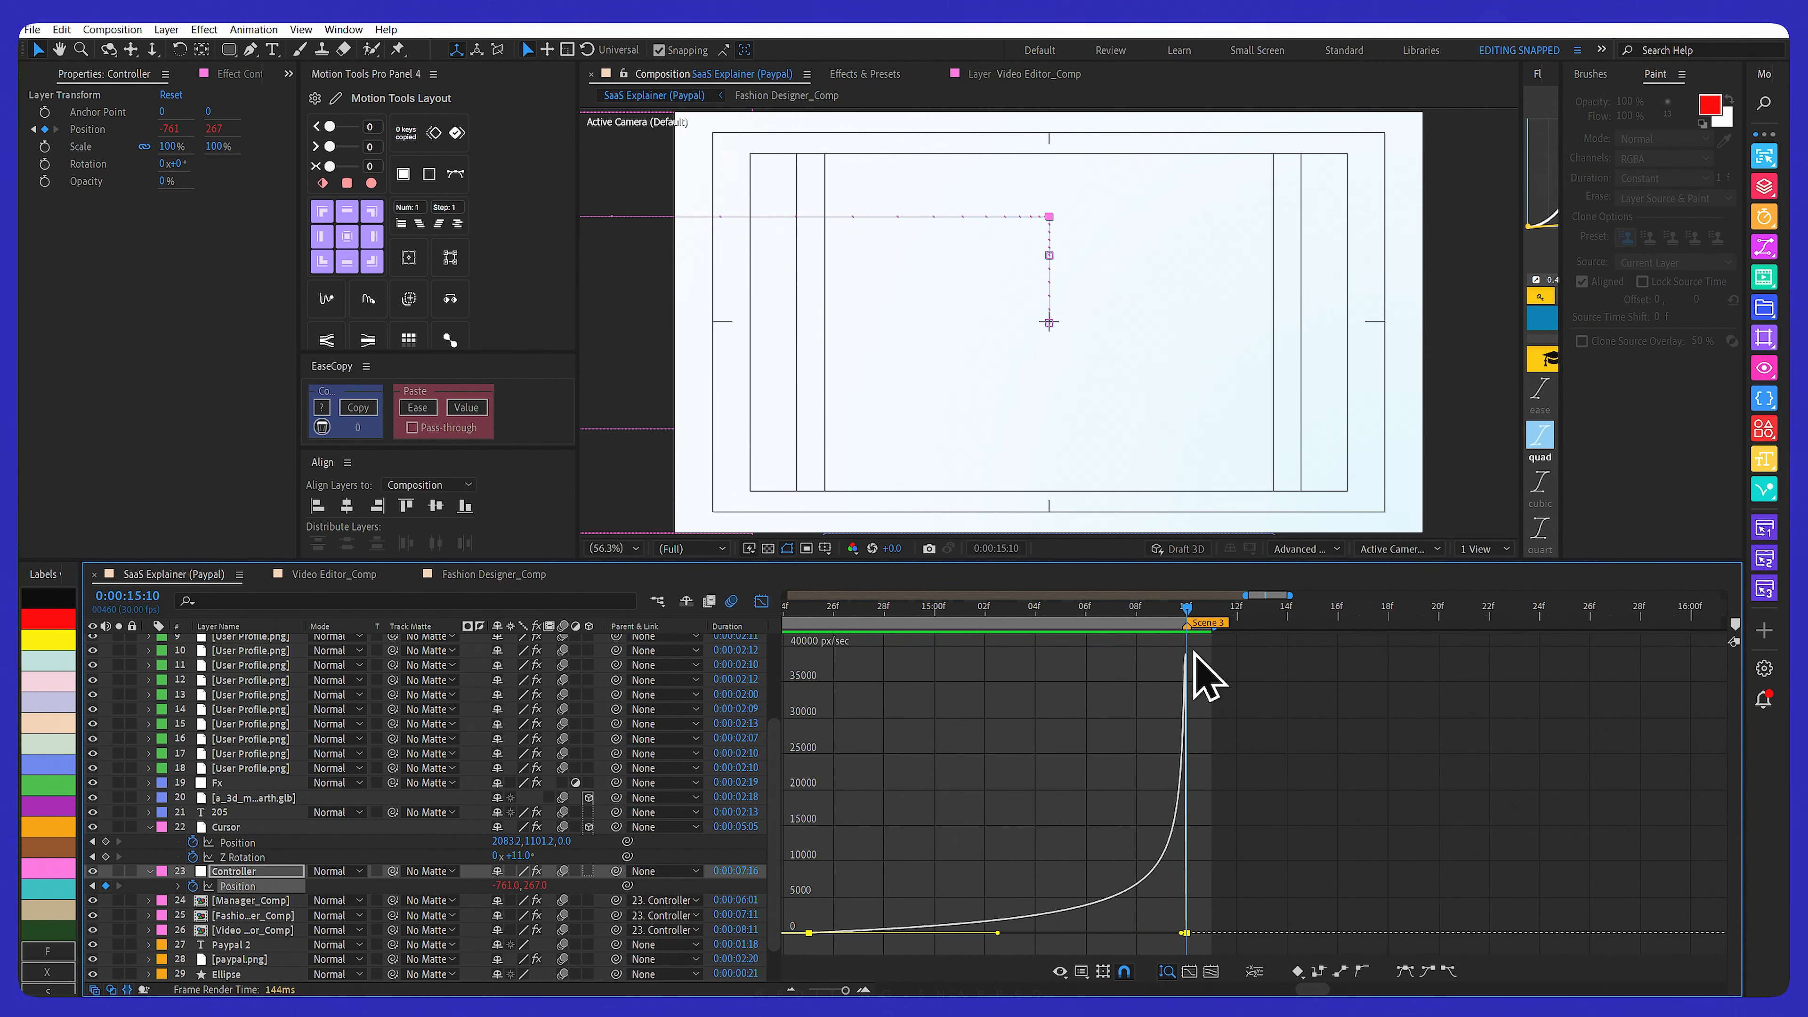
pyautogui.click(761, 601)
# Check the cursor over the third Pay now button at 0:00:13:12, and collapse the Cursor and Controller keyframe properties
pyautogui.scroll(-3, 1239, 791)
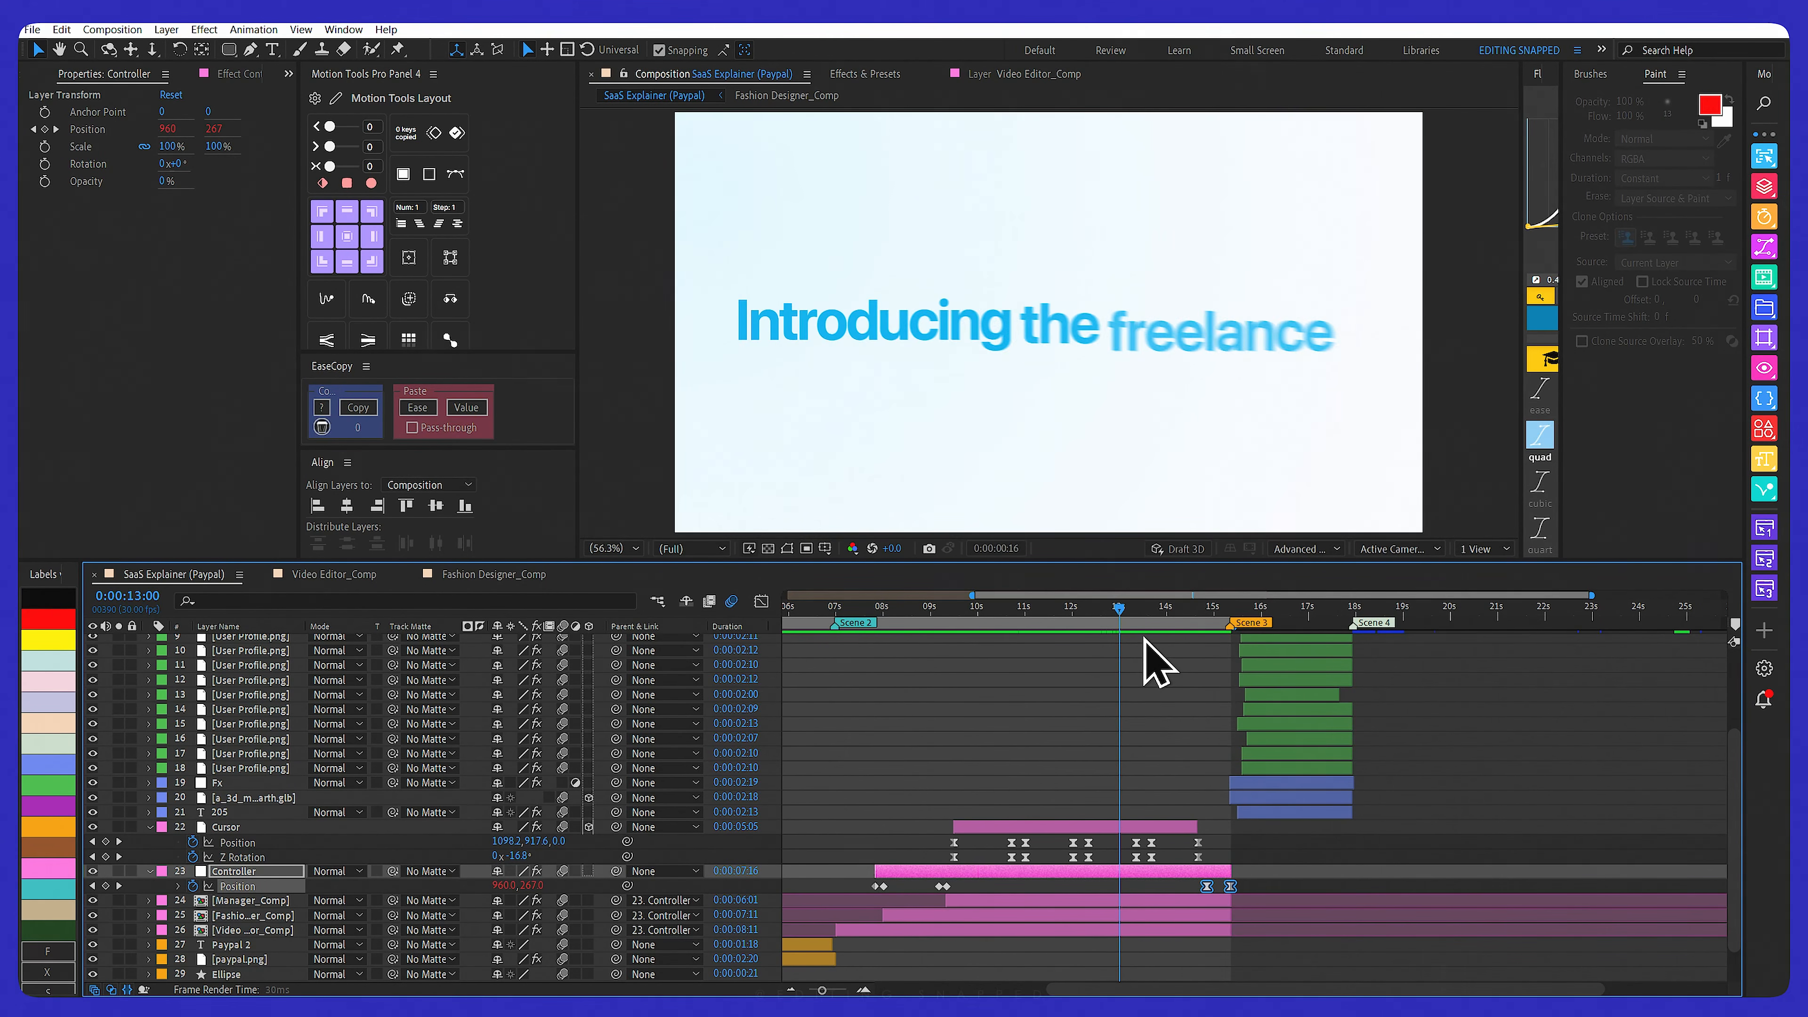
pyautogui.moveTo(1170, 626)
pyautogui.mouseDown()
pyautogui.moveTo(1326, 612)
pyautogui.moveTo(1228, 612)
pyautogui.moveTo(1350, 628)
pyautogui.moveTo(1139, 613)
pyautogui.mouseUp()
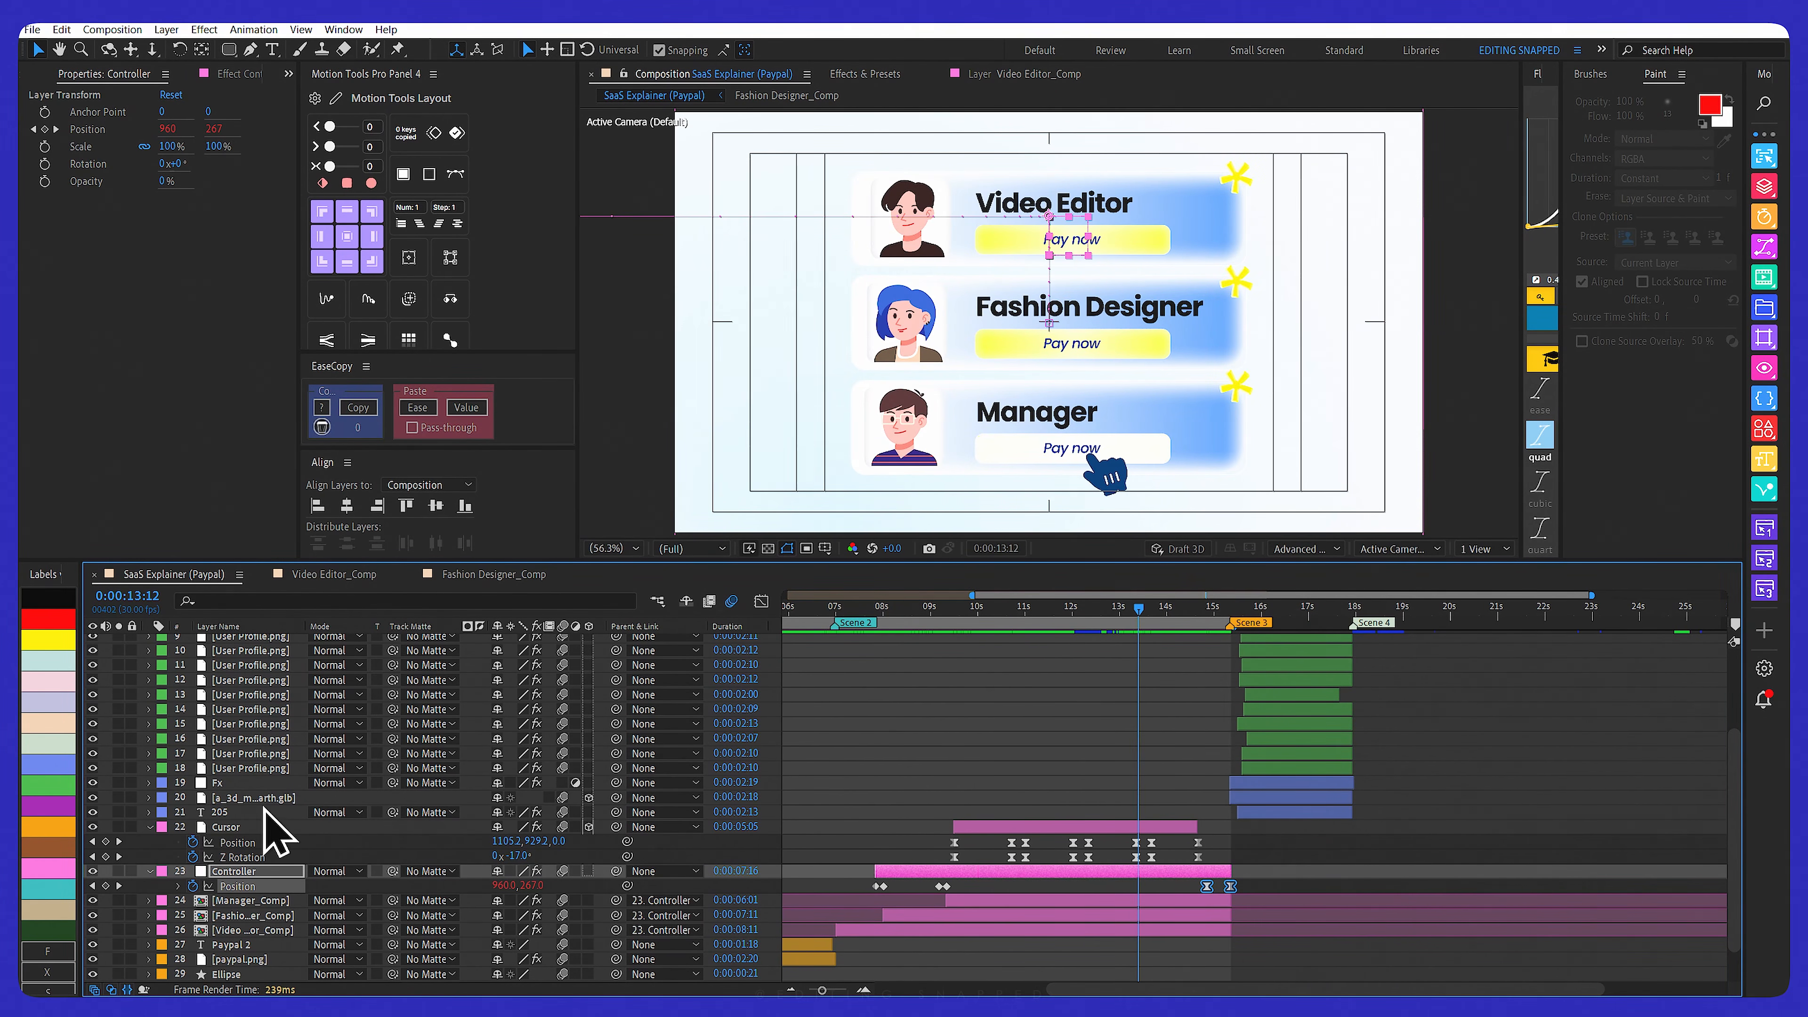
pyautogui.click(229, 828)
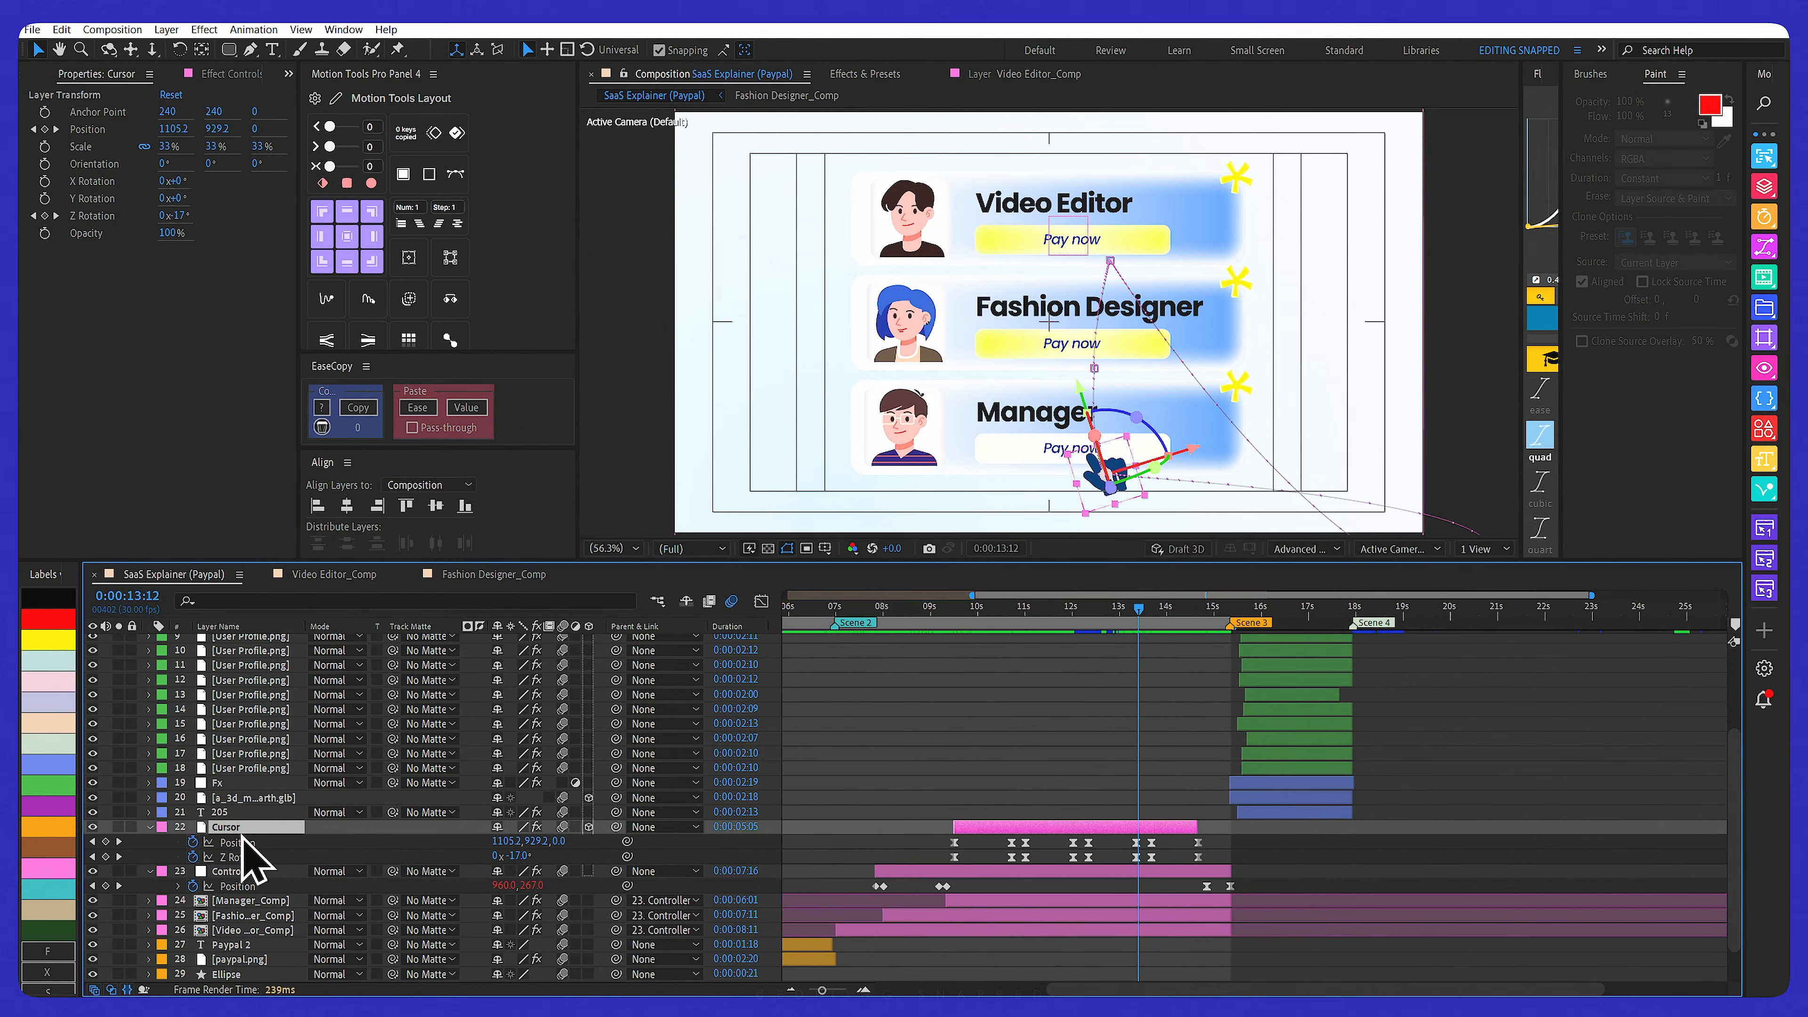
pyautogui.press('u')
pyautogui.click(245, 845)
pyautogui.press('u')
# Show the whole animation from Scene 1 in the timeline and preview it from 0:00:00:00
pyautogui.click(863, 609)
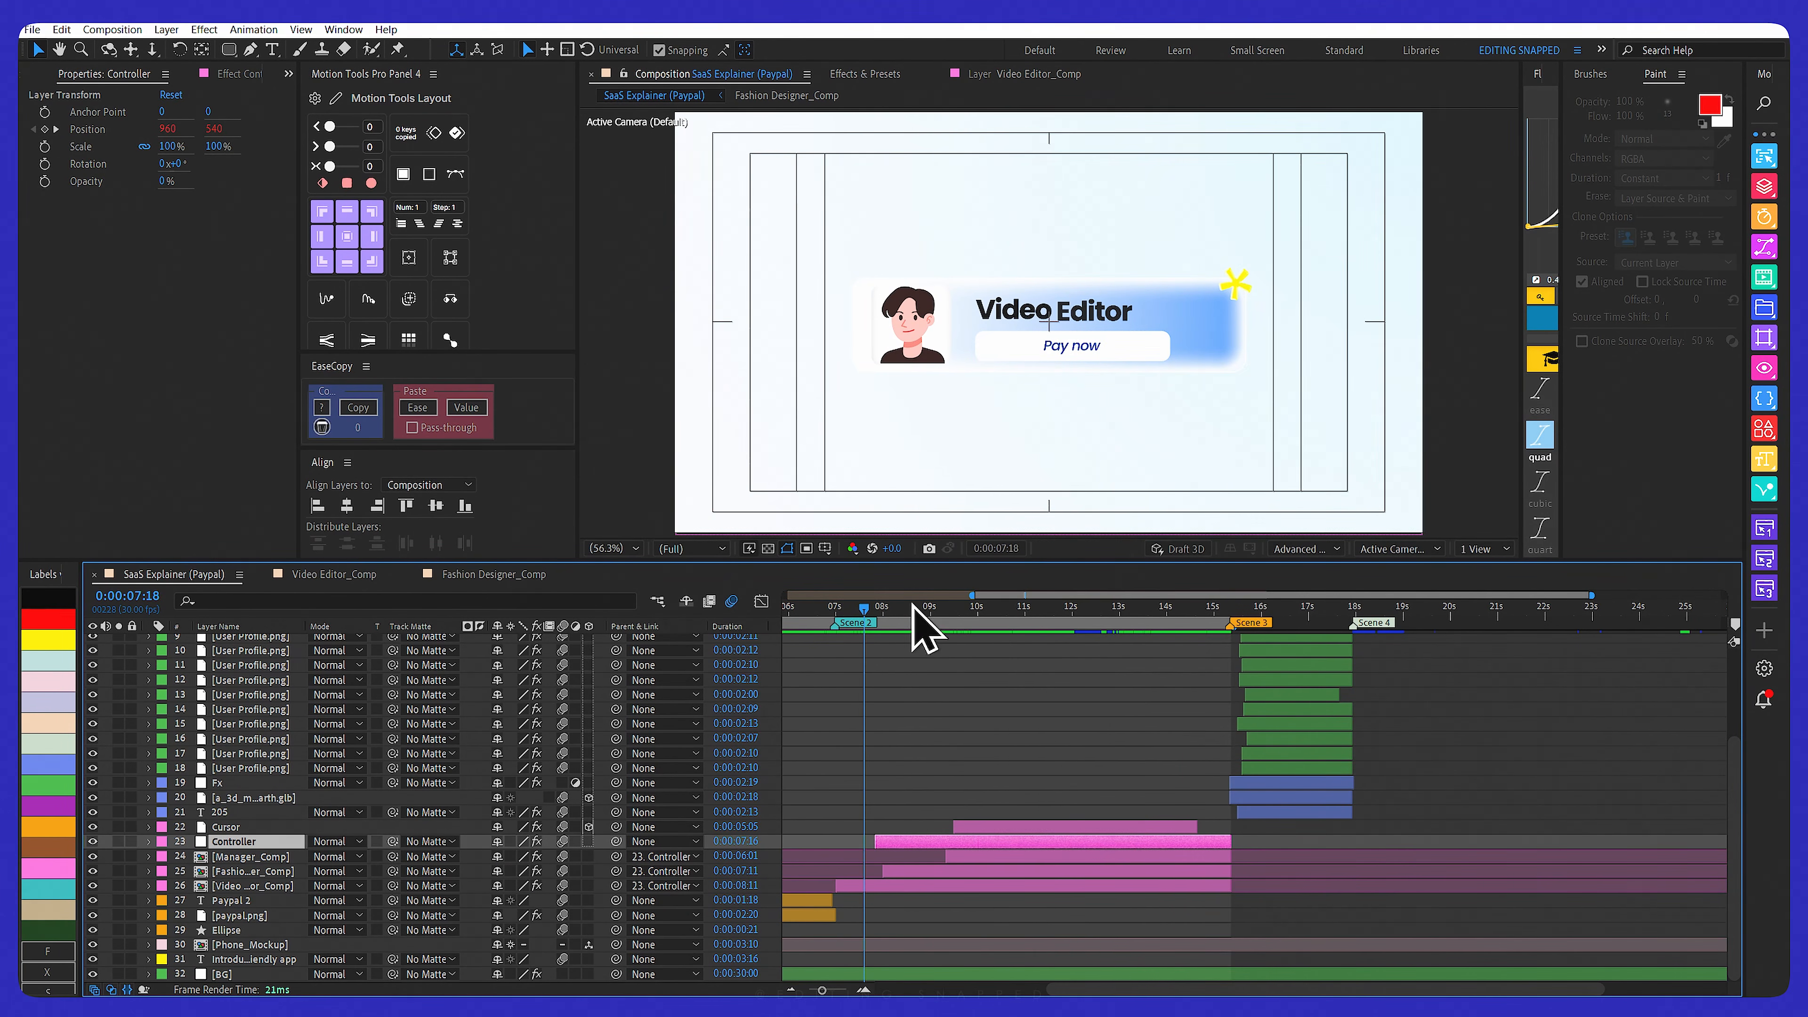
pyautogui.moveTo(972, 595); pyautogui.dragTo(745, 595)
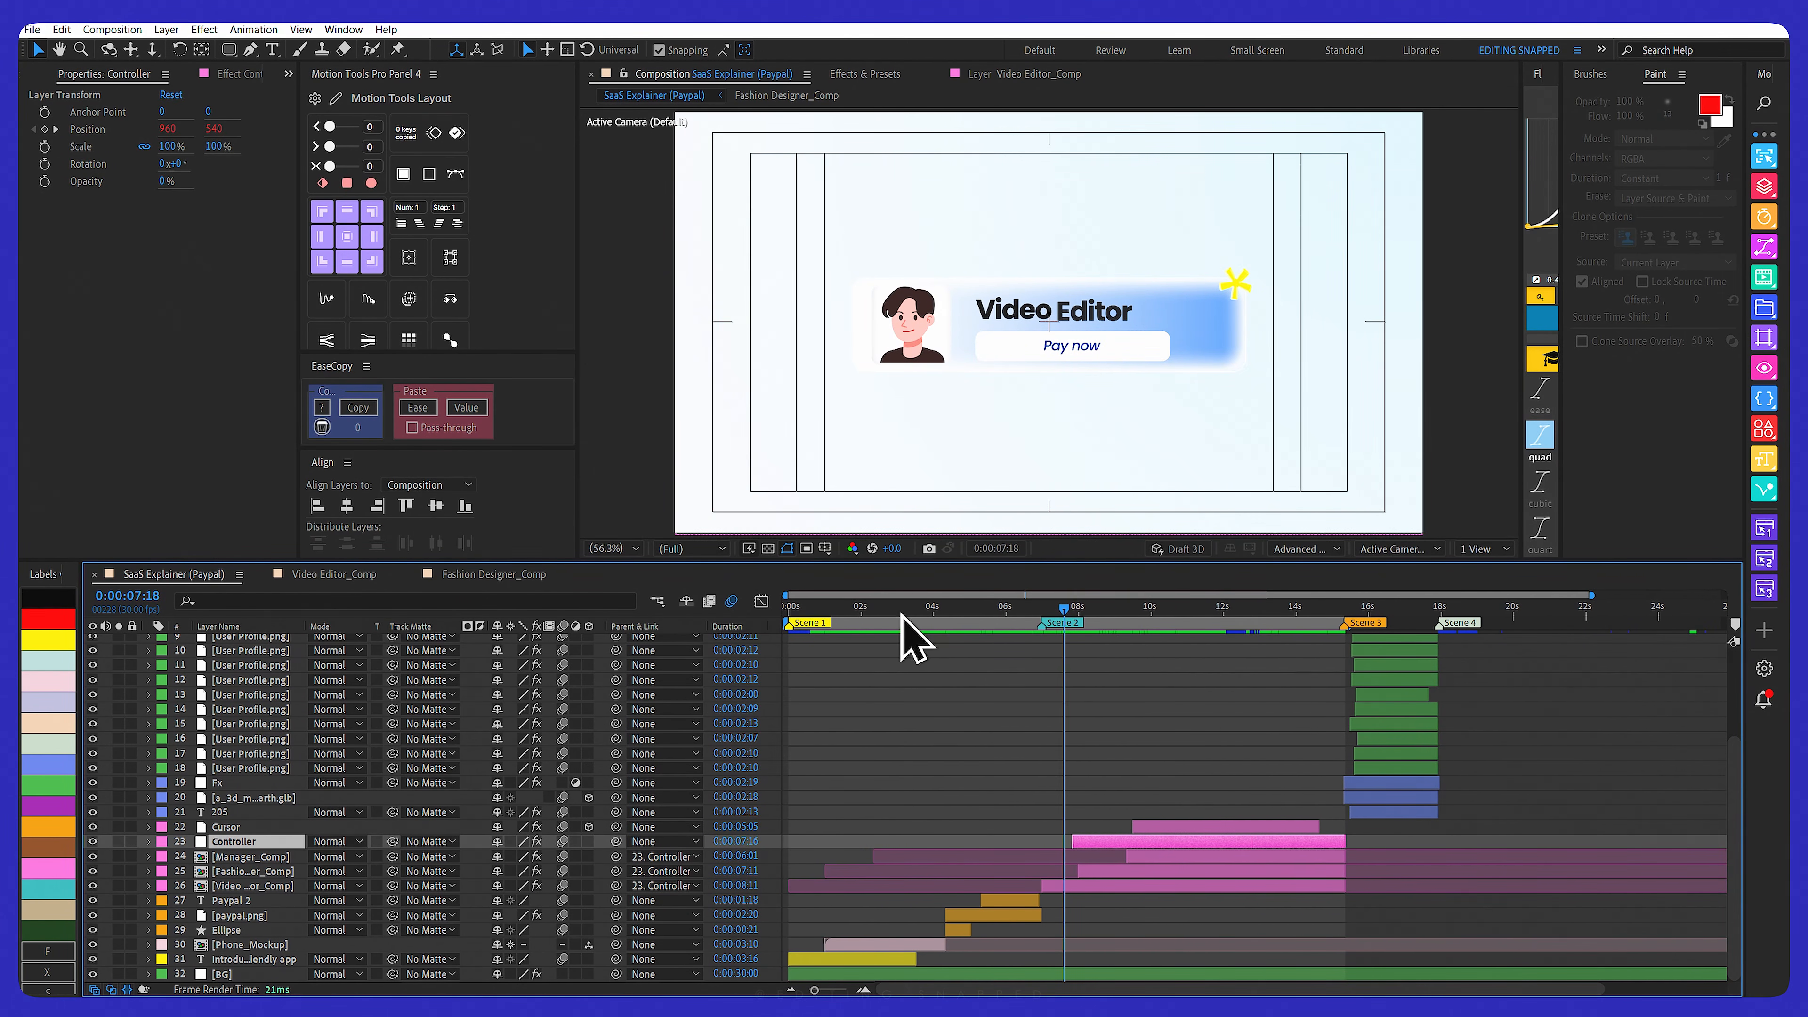
pyautogui.press('Home')
pyautogui.press('space')
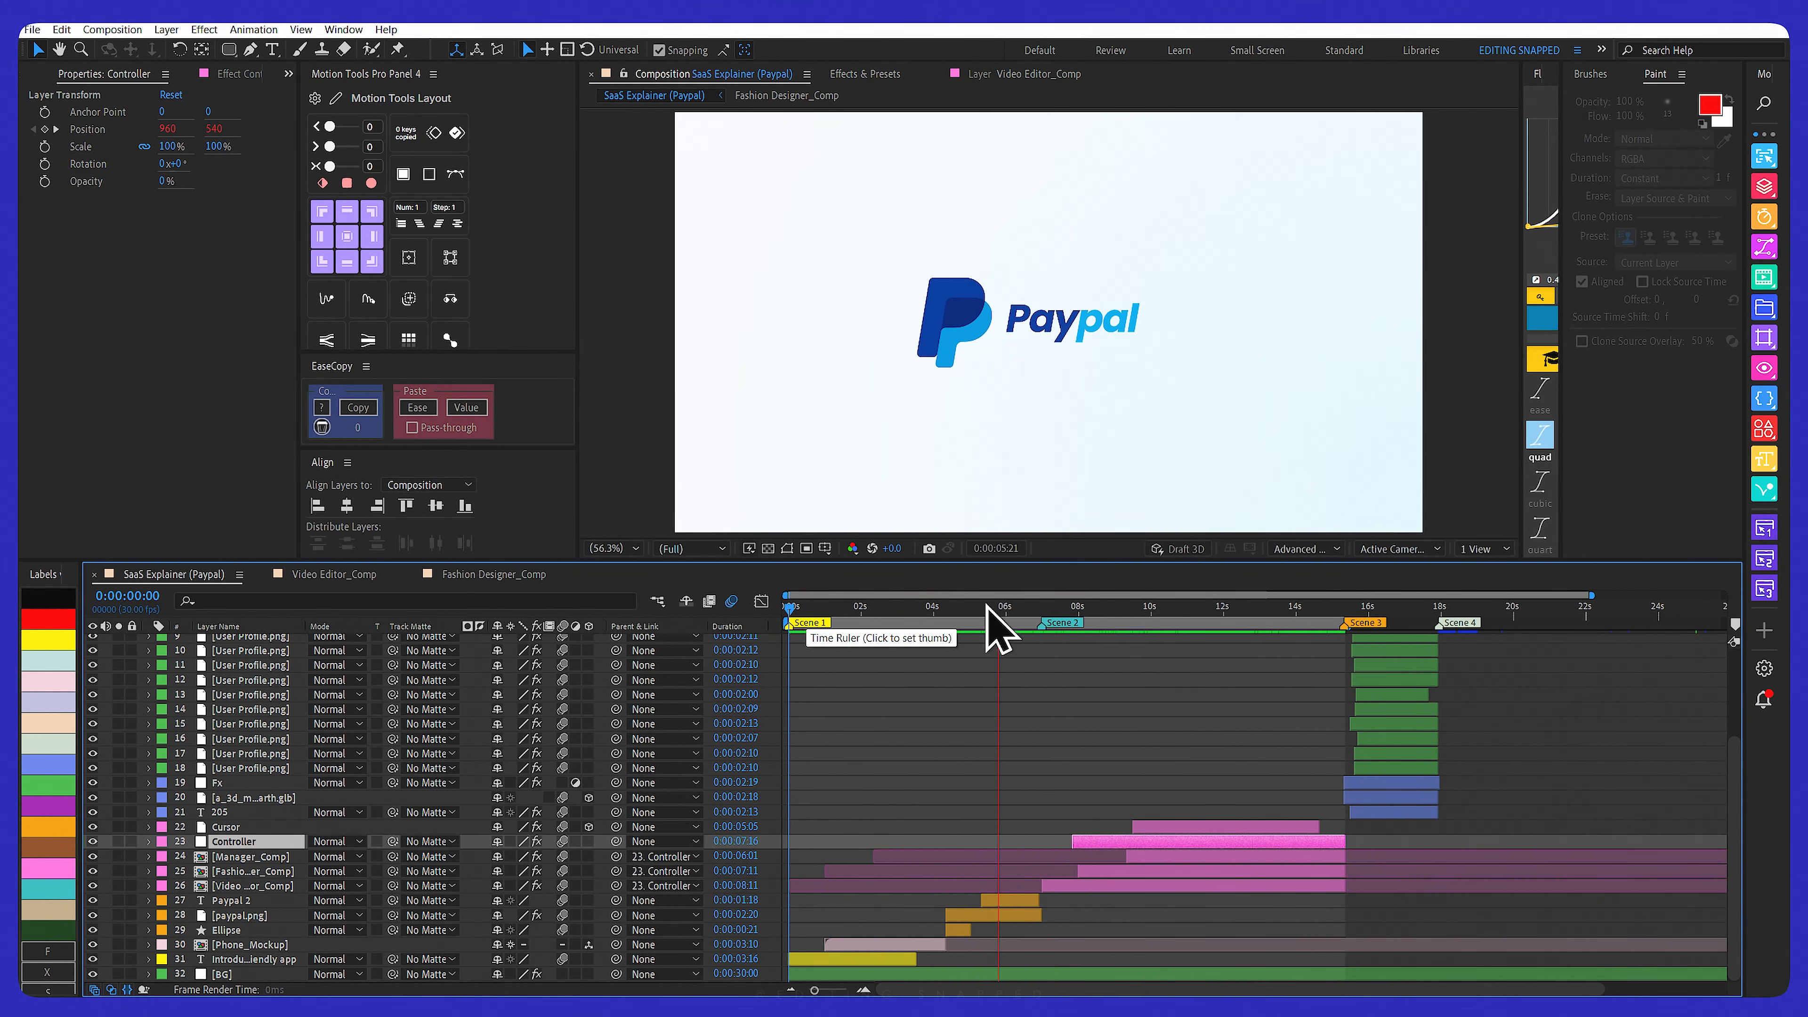
pyautogui.moveTo(982, 606); pyautogui.dragTo(772, 607)
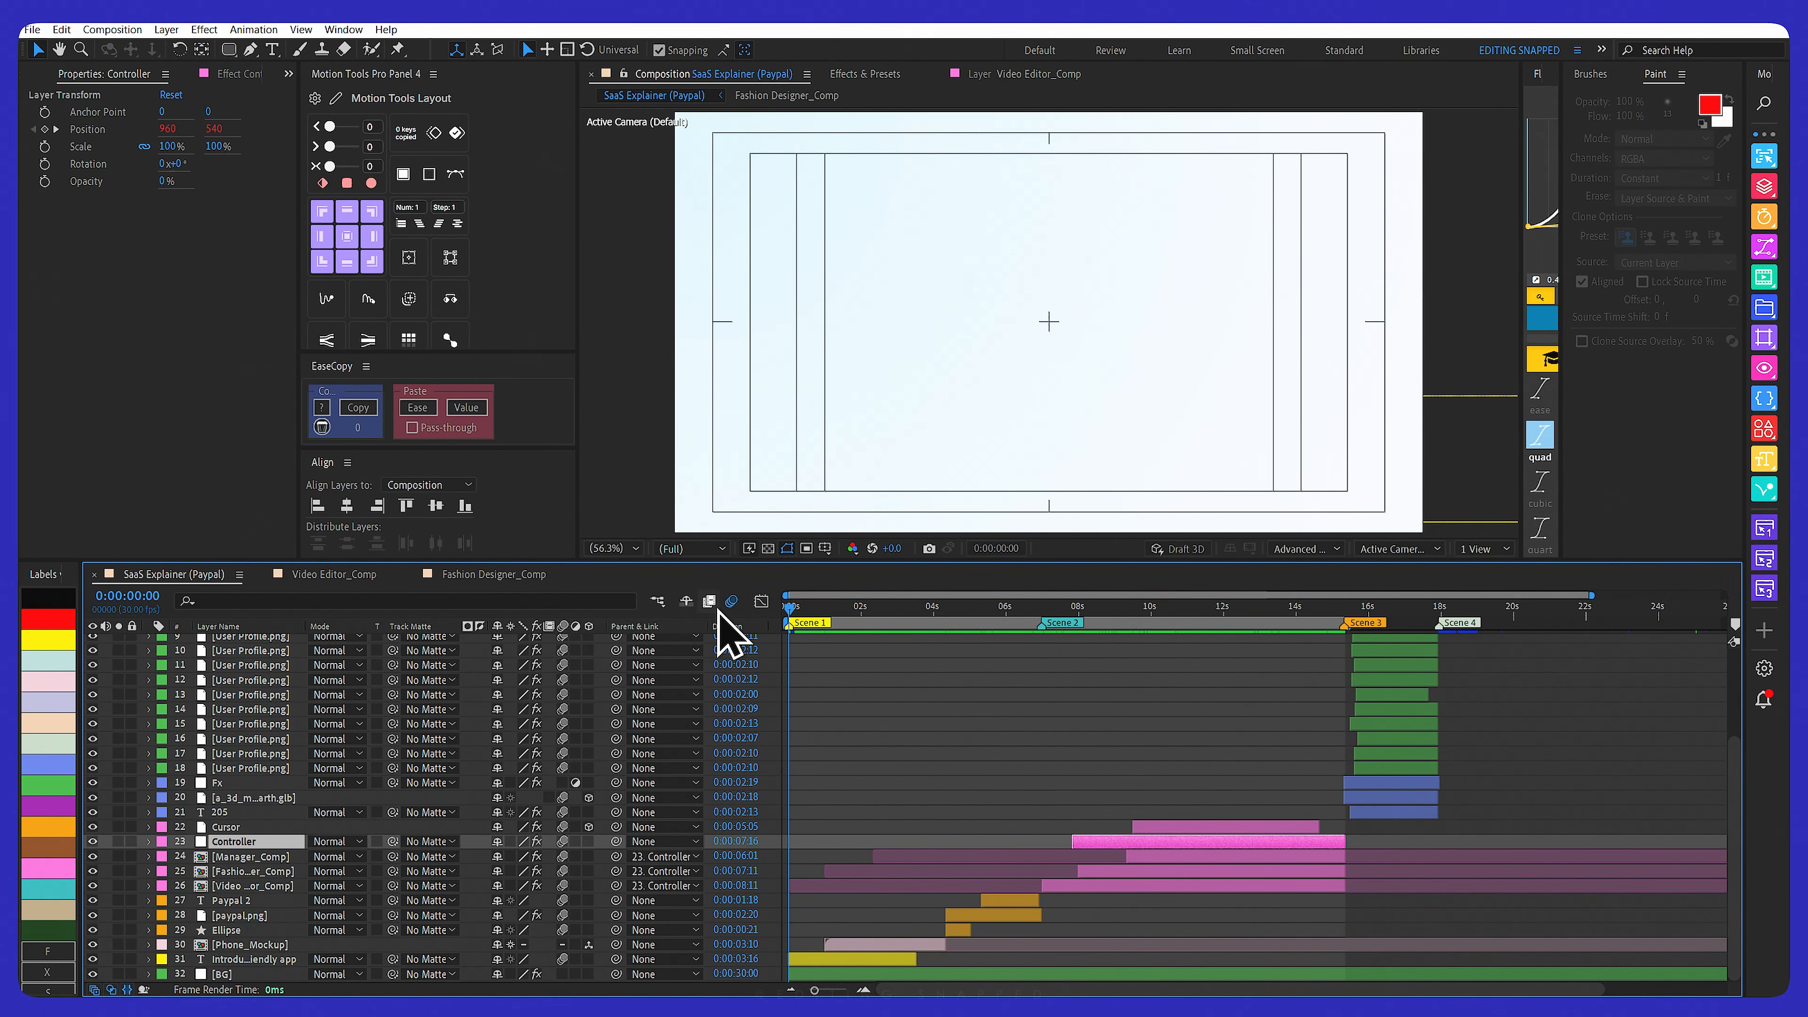
pyautogui.press('space')
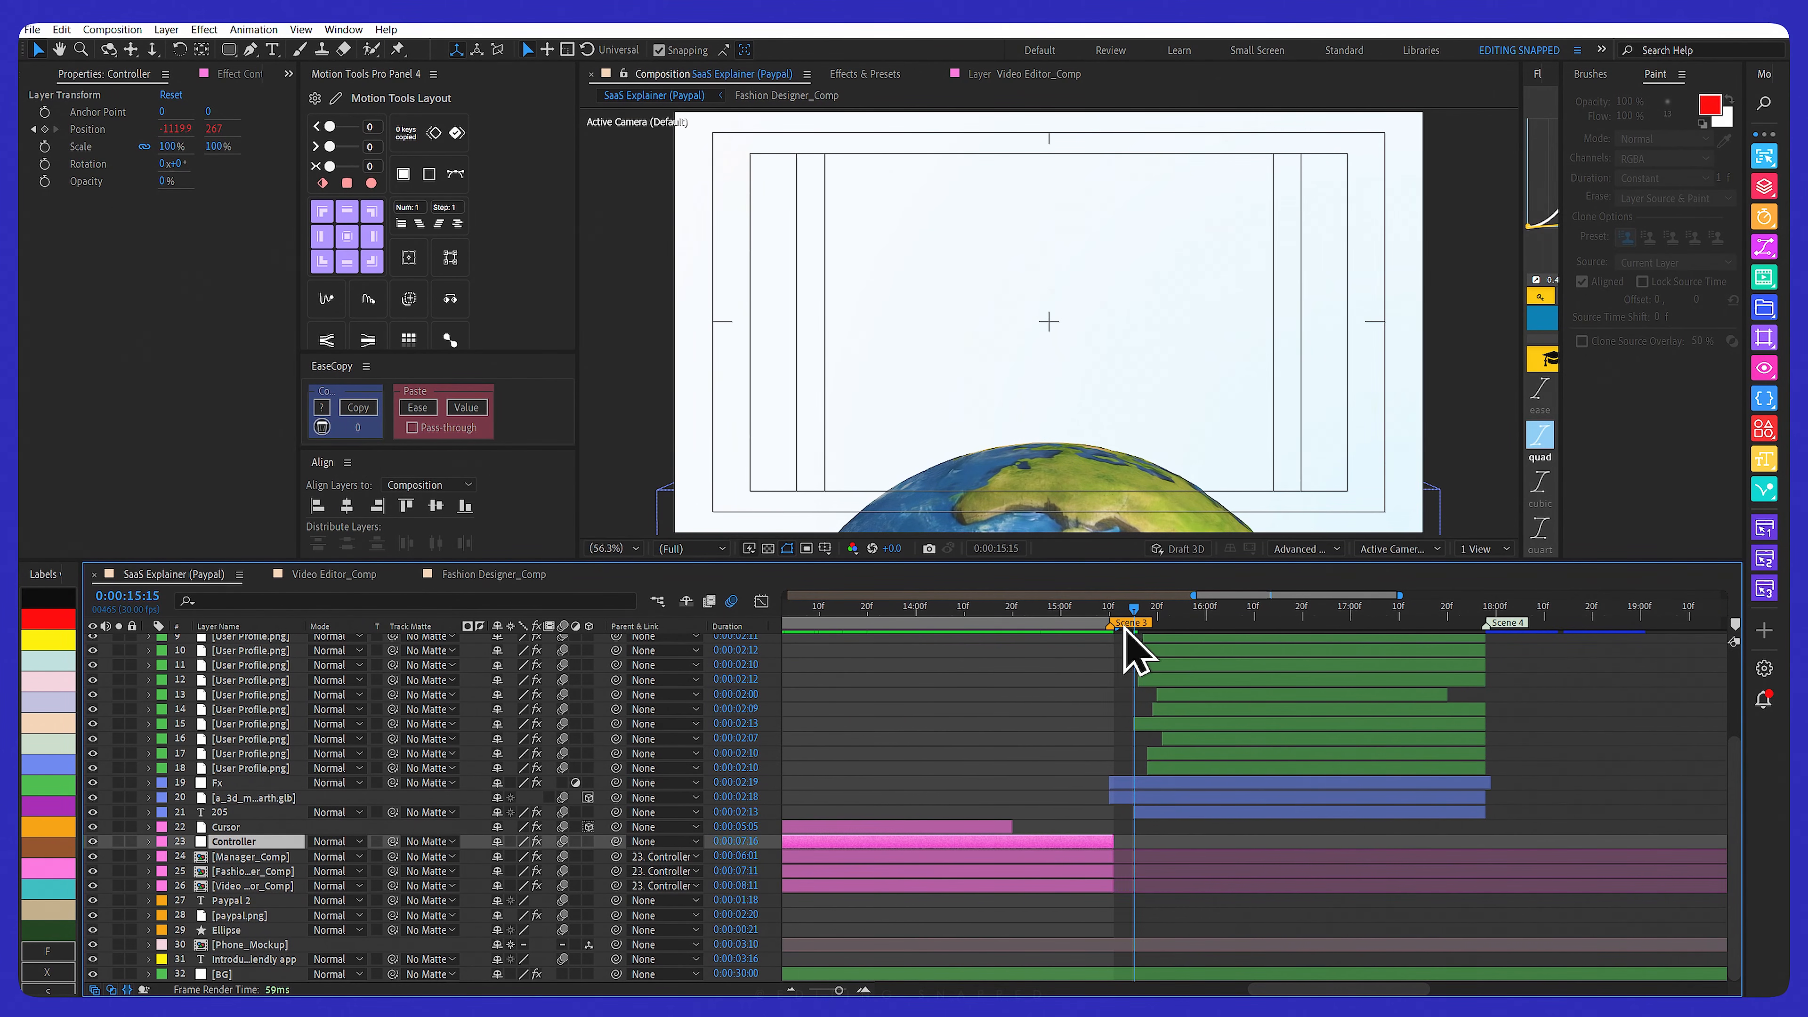
# Examine the Scene 3 layers up to 0:00:17:28 and place the current time at the scene's start, 0:00:15:10
pyautogui.moveTo(1194, 596); pyautogui.dragTo(1107, 596)
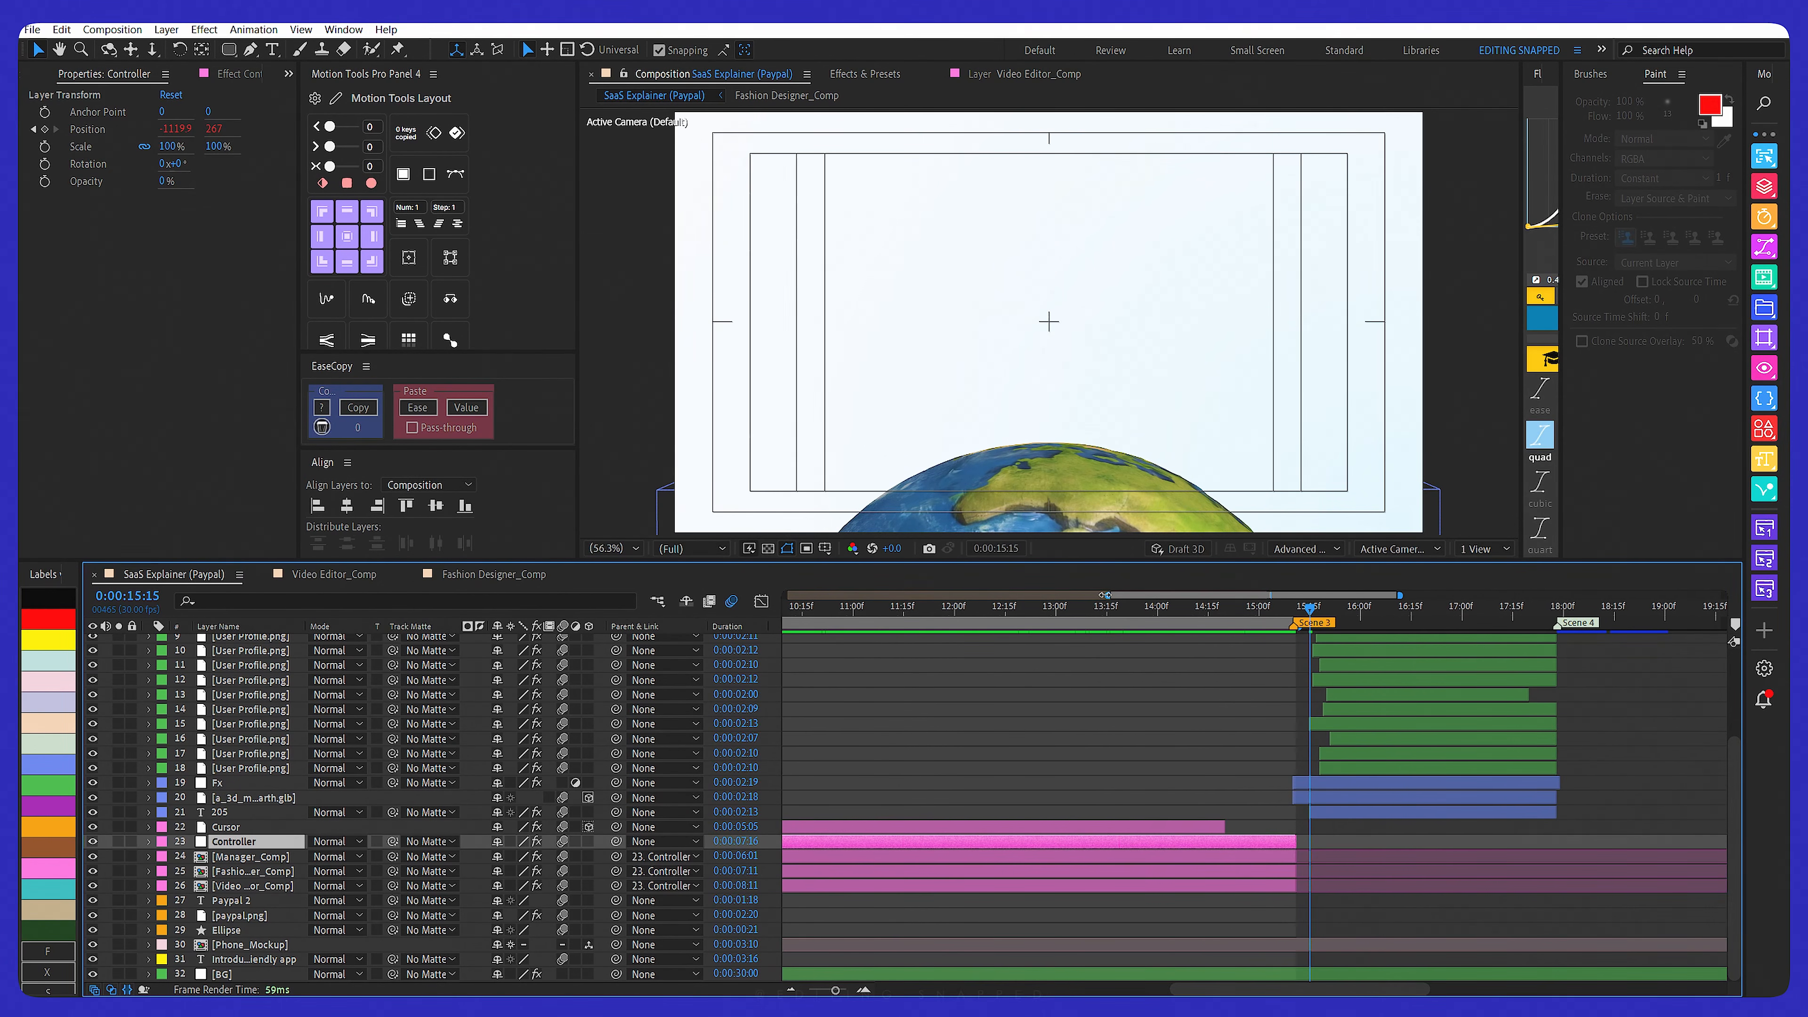
pyautogui.click(1523, 609)
pyautogui.click(1558, 613)
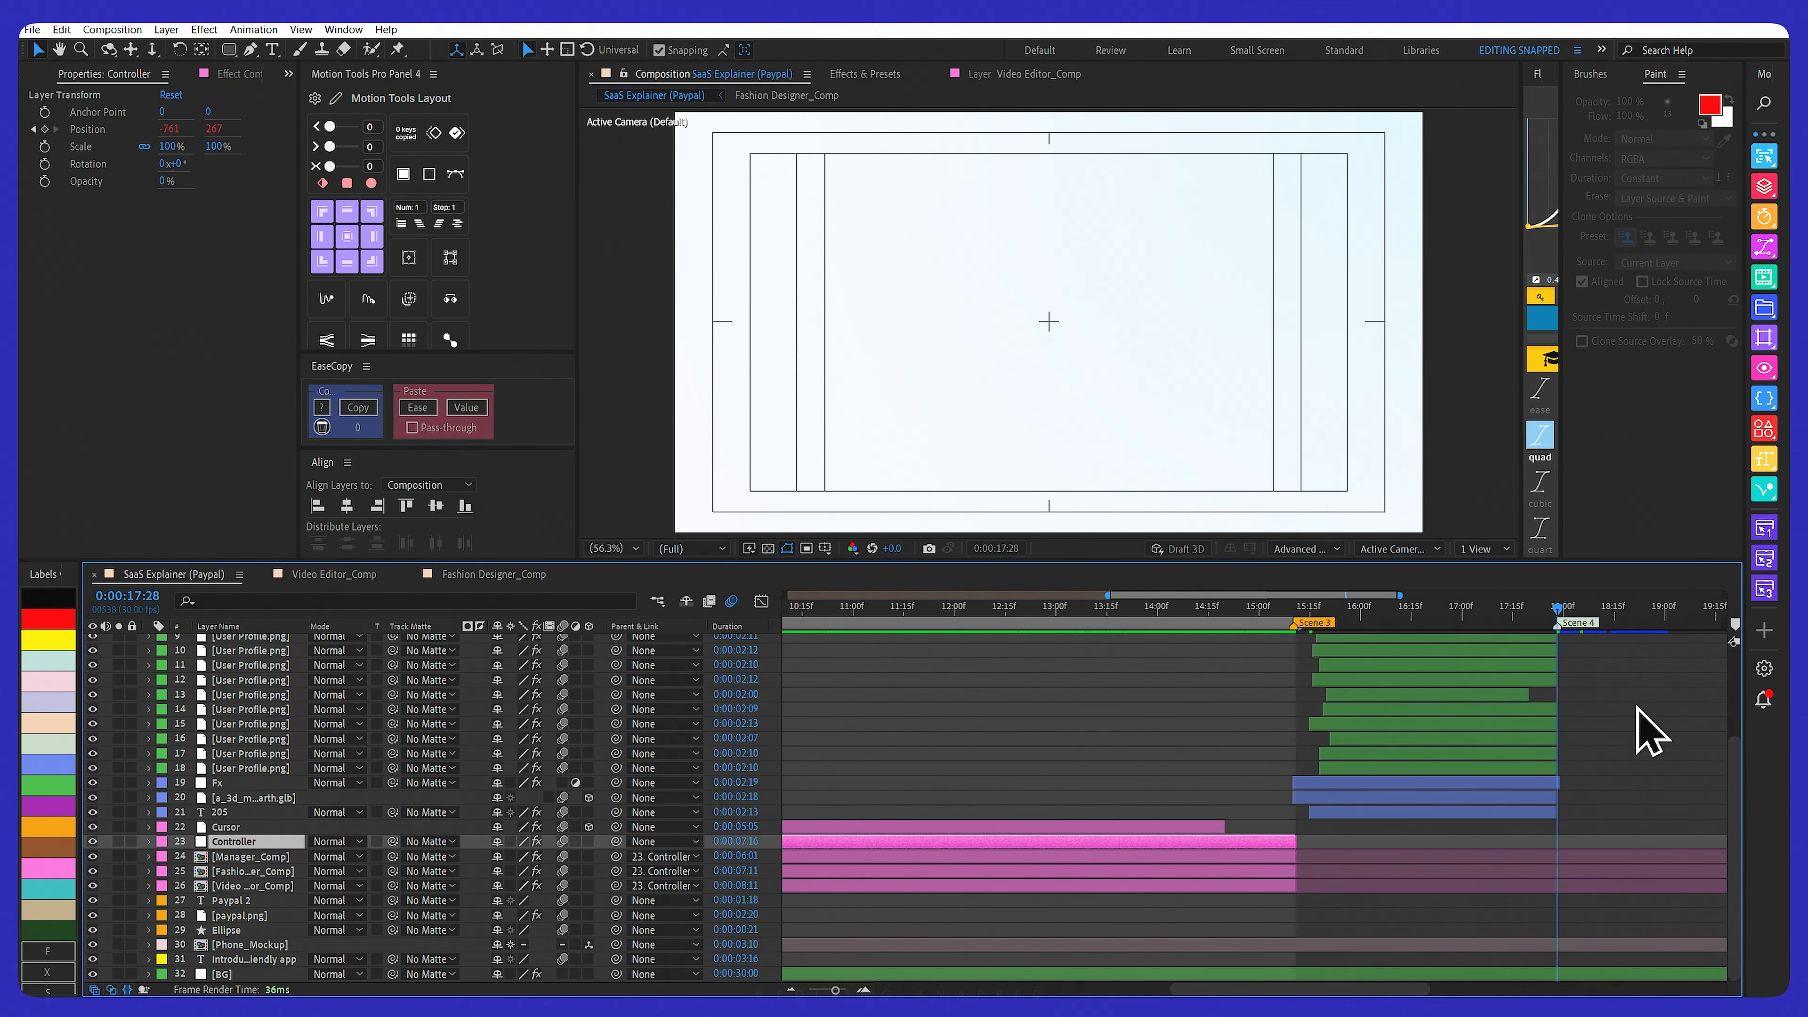
pyautogui.scroll(3, 1623, 717)
pyautogui.hscroll(5, 1313, 627)
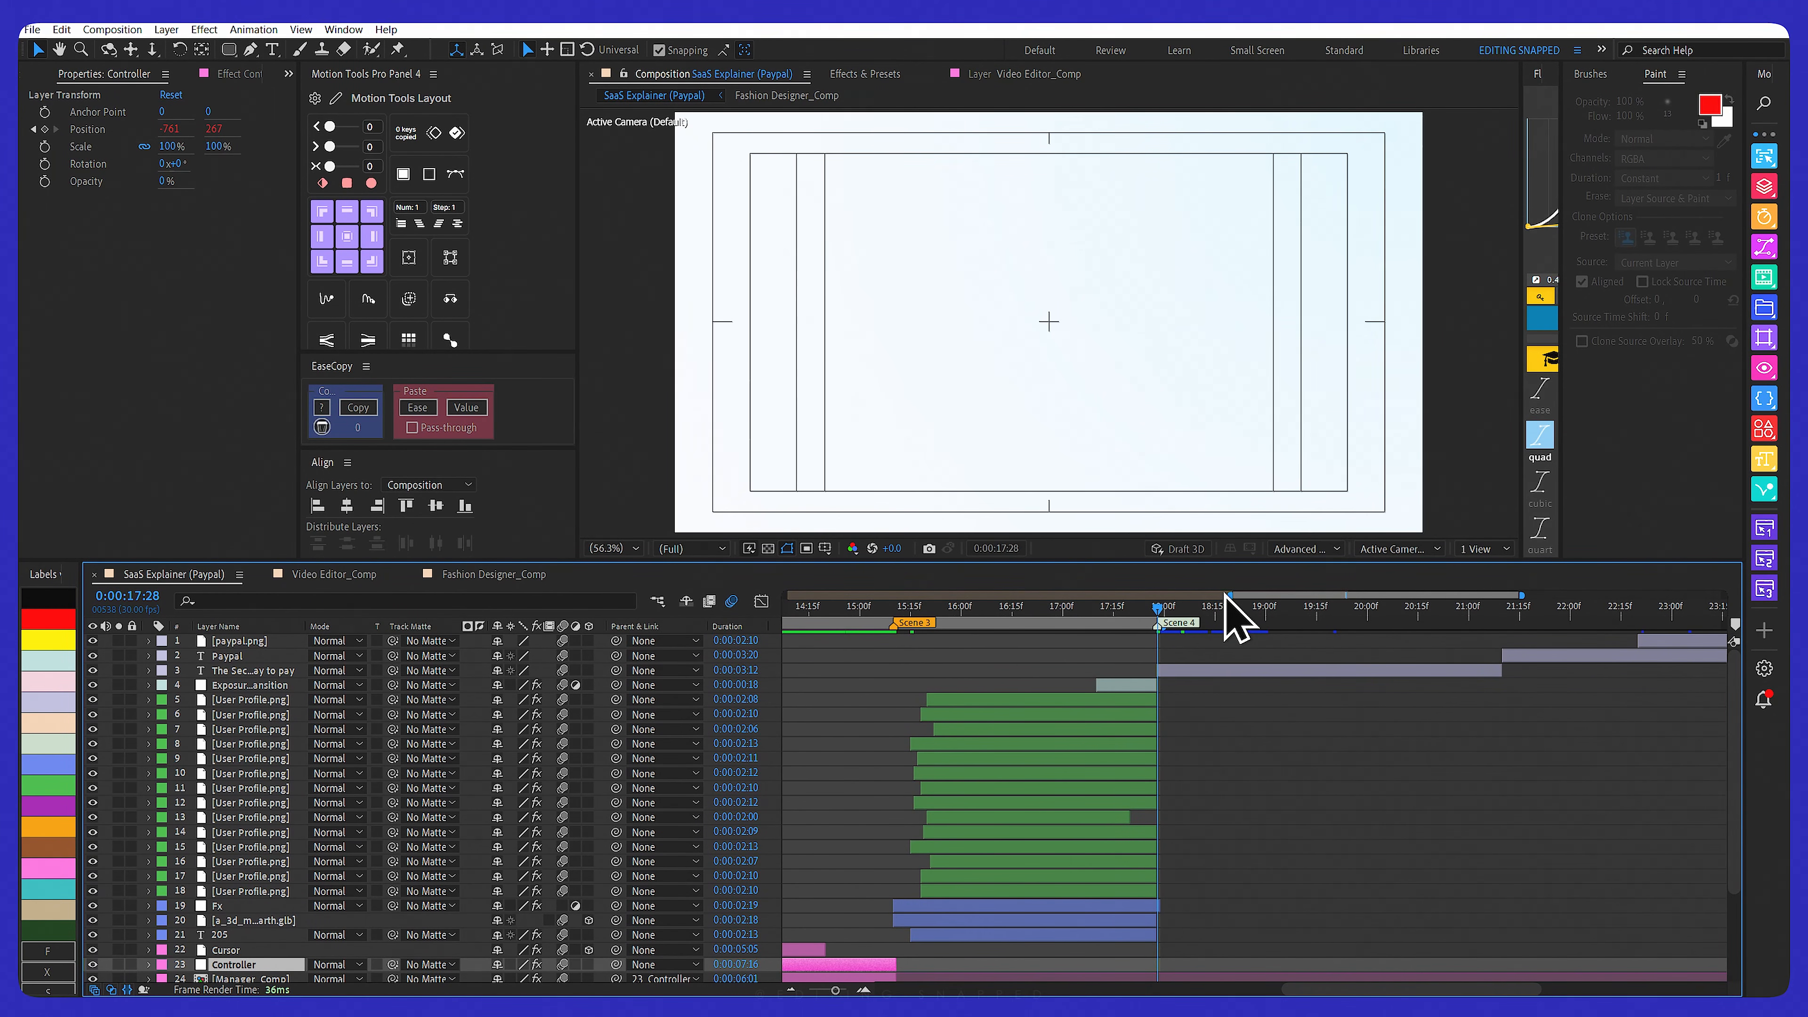
pyautogui.moveTo(1229, 594); pyautogui.dragTo(914, 594)
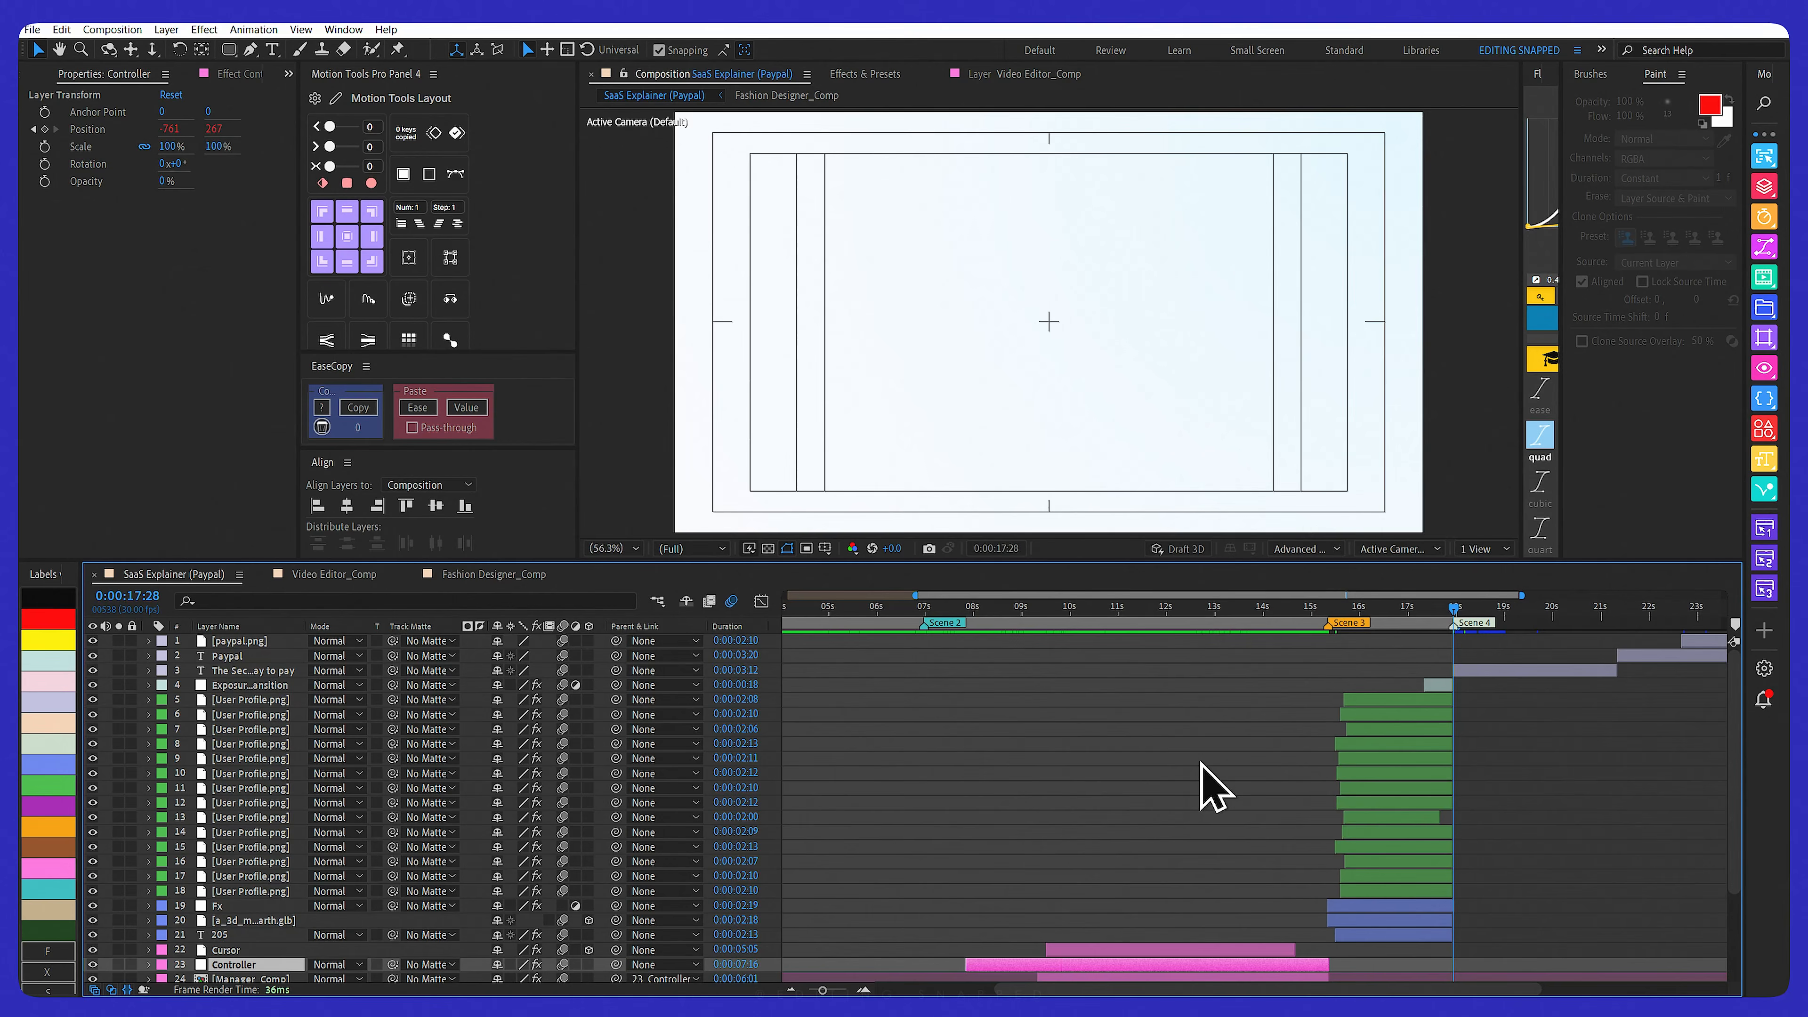
pyautogui.moveTo(1331, 611)
pyautogui.mouseDown()
pyautogui.moveTo(1408, 612)
pyautogui.moveTo(1330, 611)
pyautogui.mouseUp()
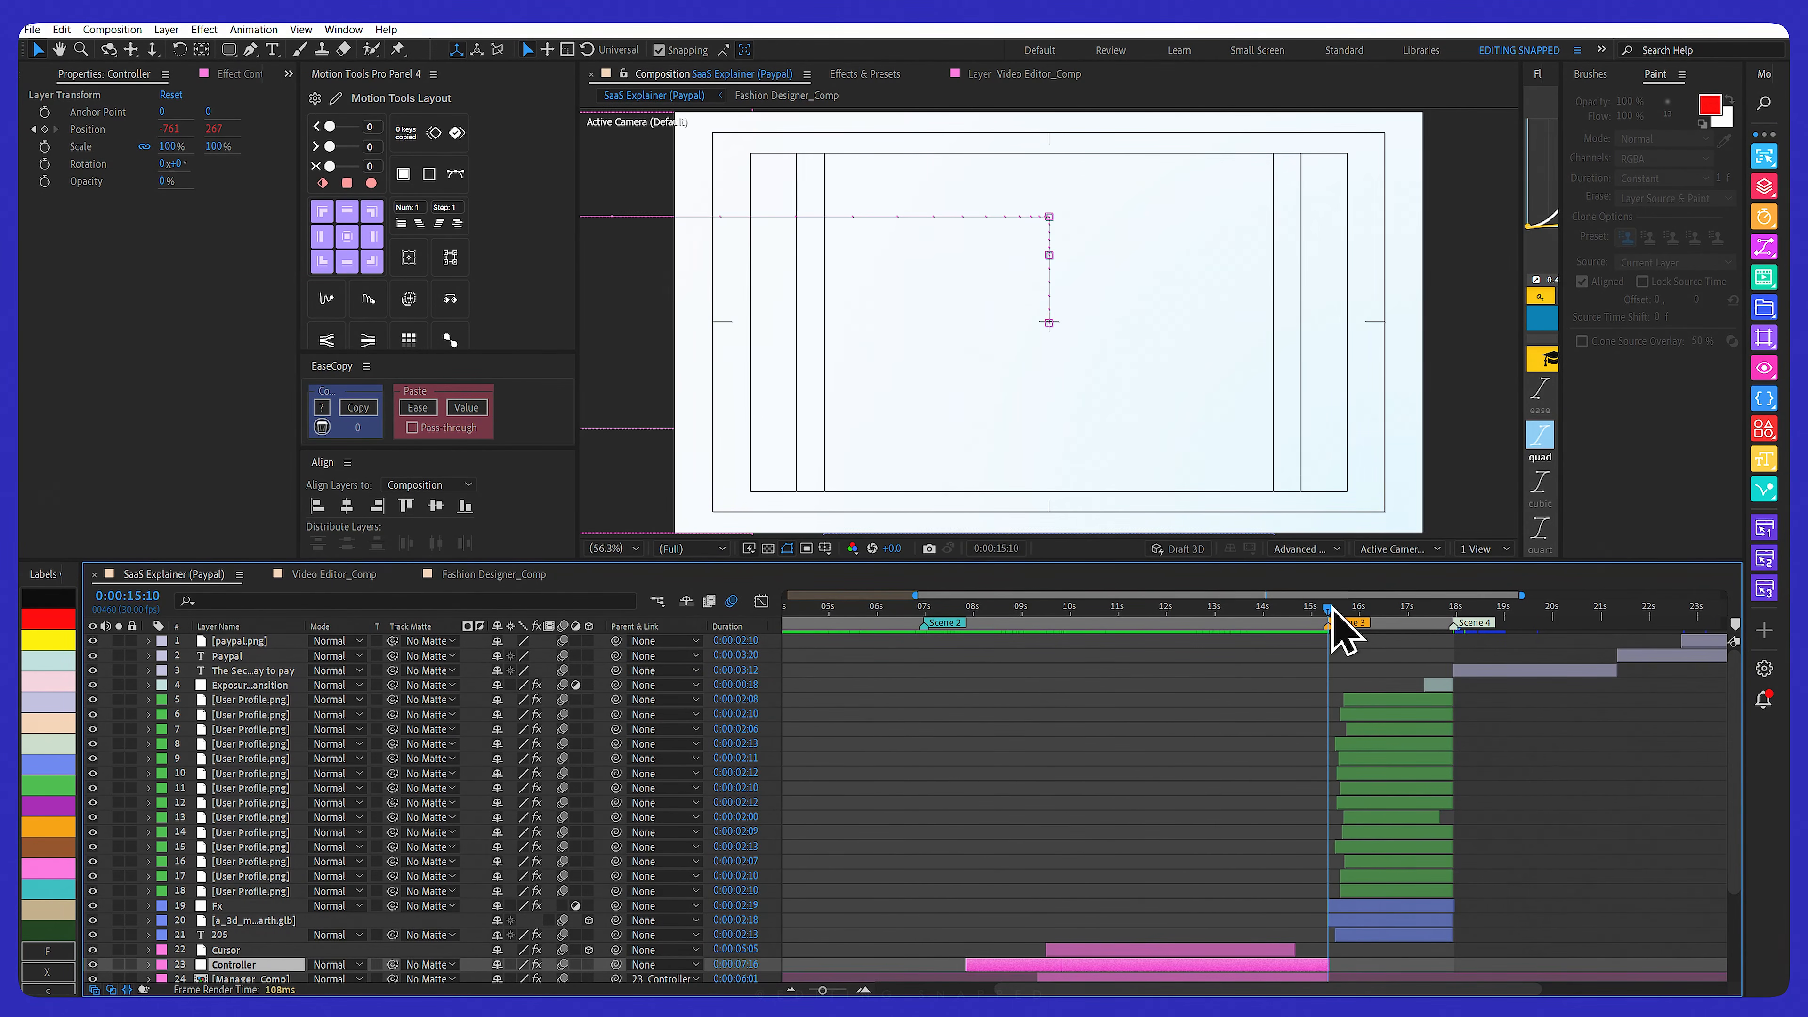
# Reveal the keyframes of the 3D Earth model layer and place the current time at its first keyframes, 0:00:15:10
pyautogui.scroll(-3, 1328, 739)
pyautogui.click(232, 816)
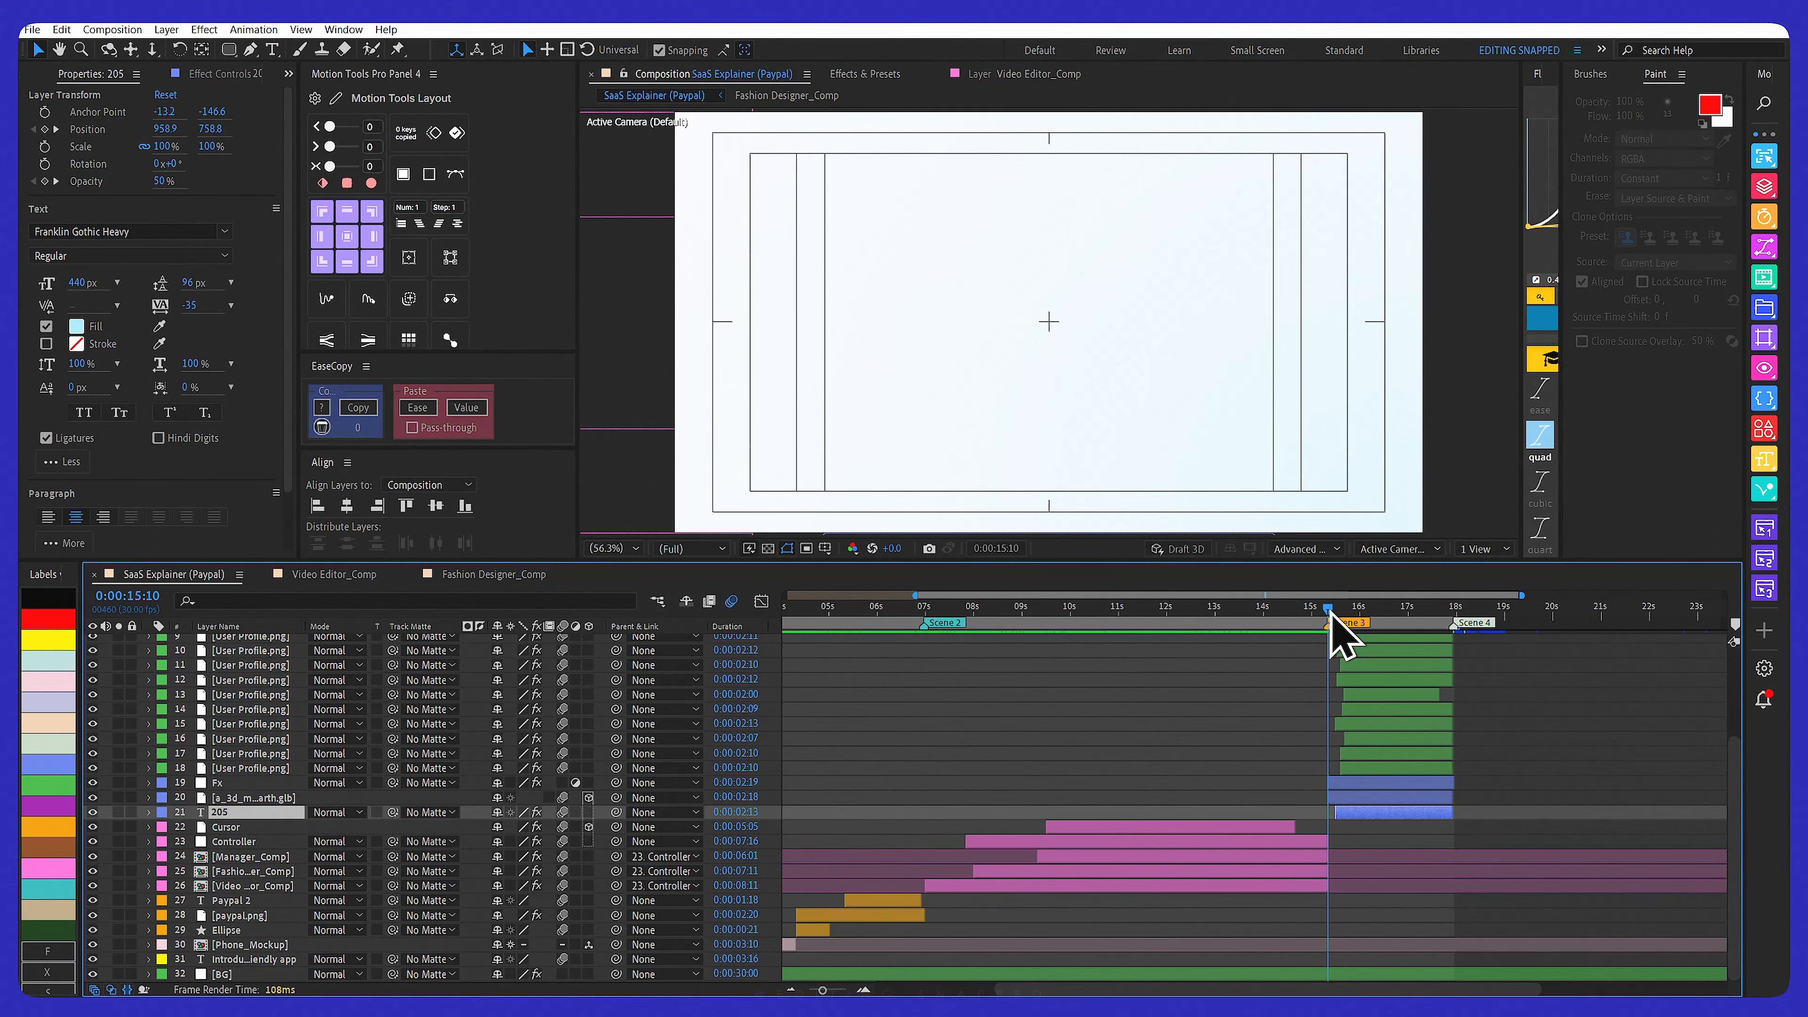
pyautogui.moveTo(1331, 612); pyautogui.dragTo(1408, 613)
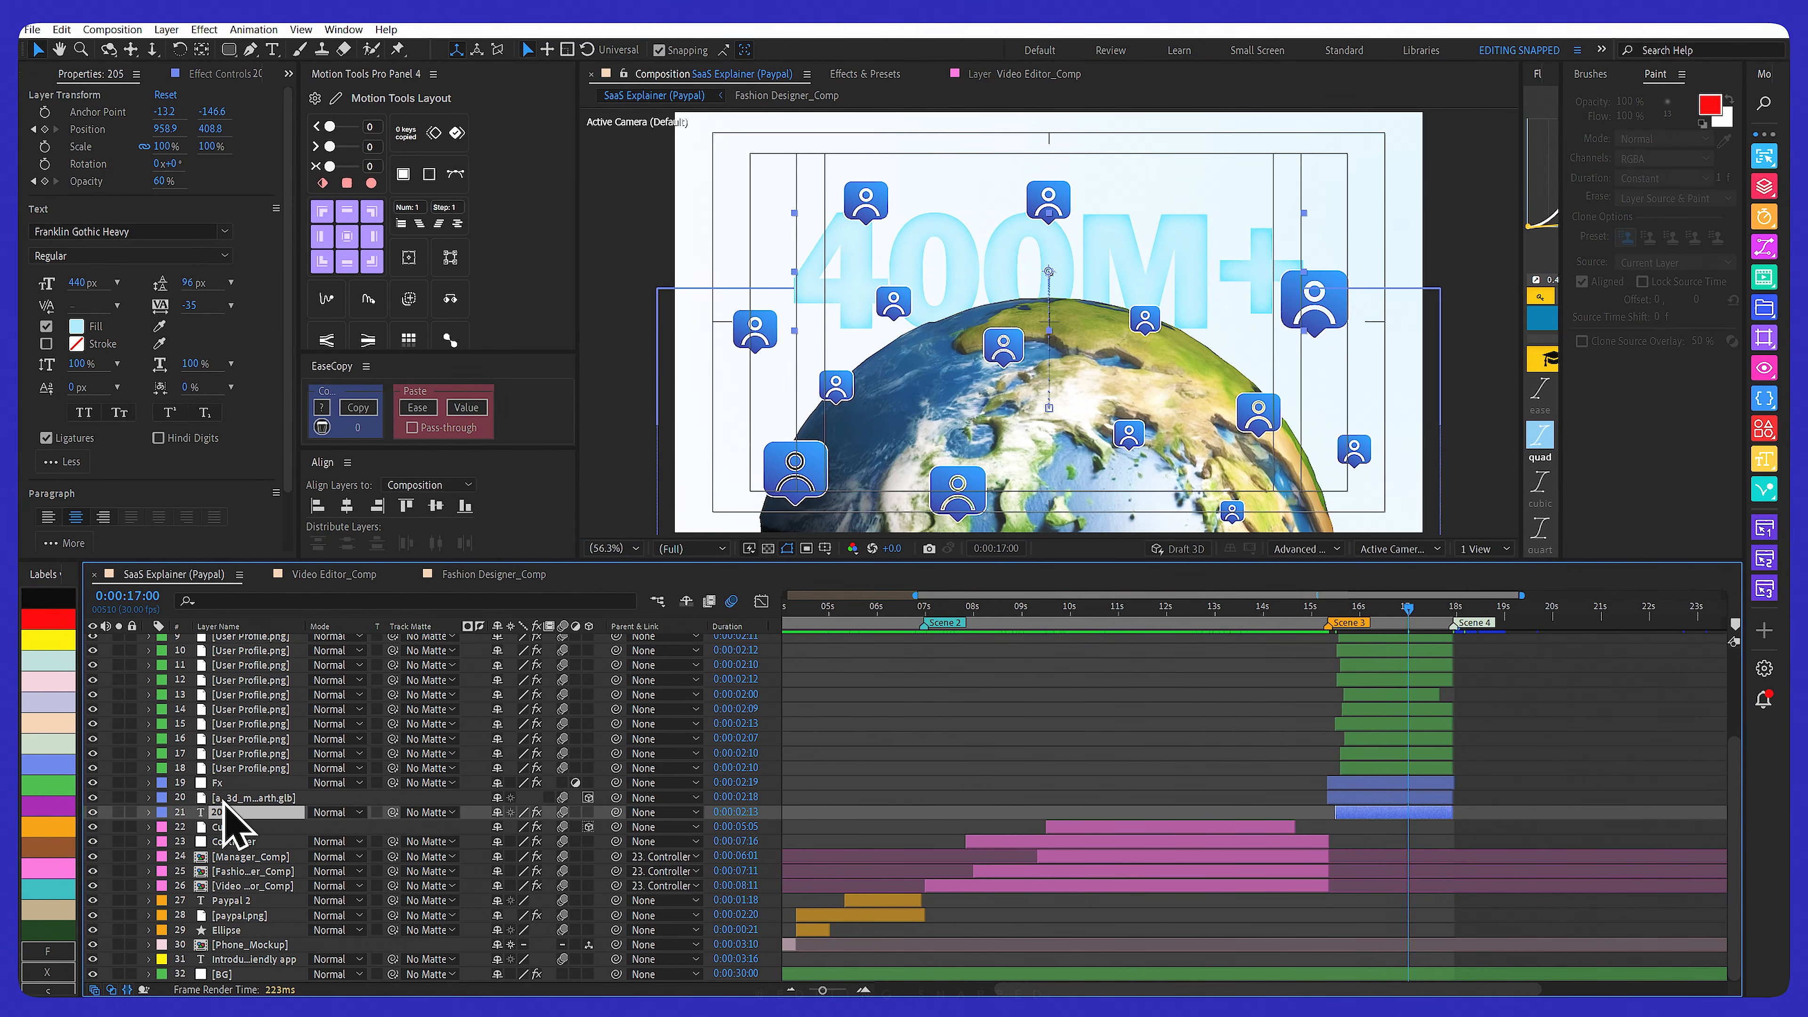
pyautogui.click(242, 797)
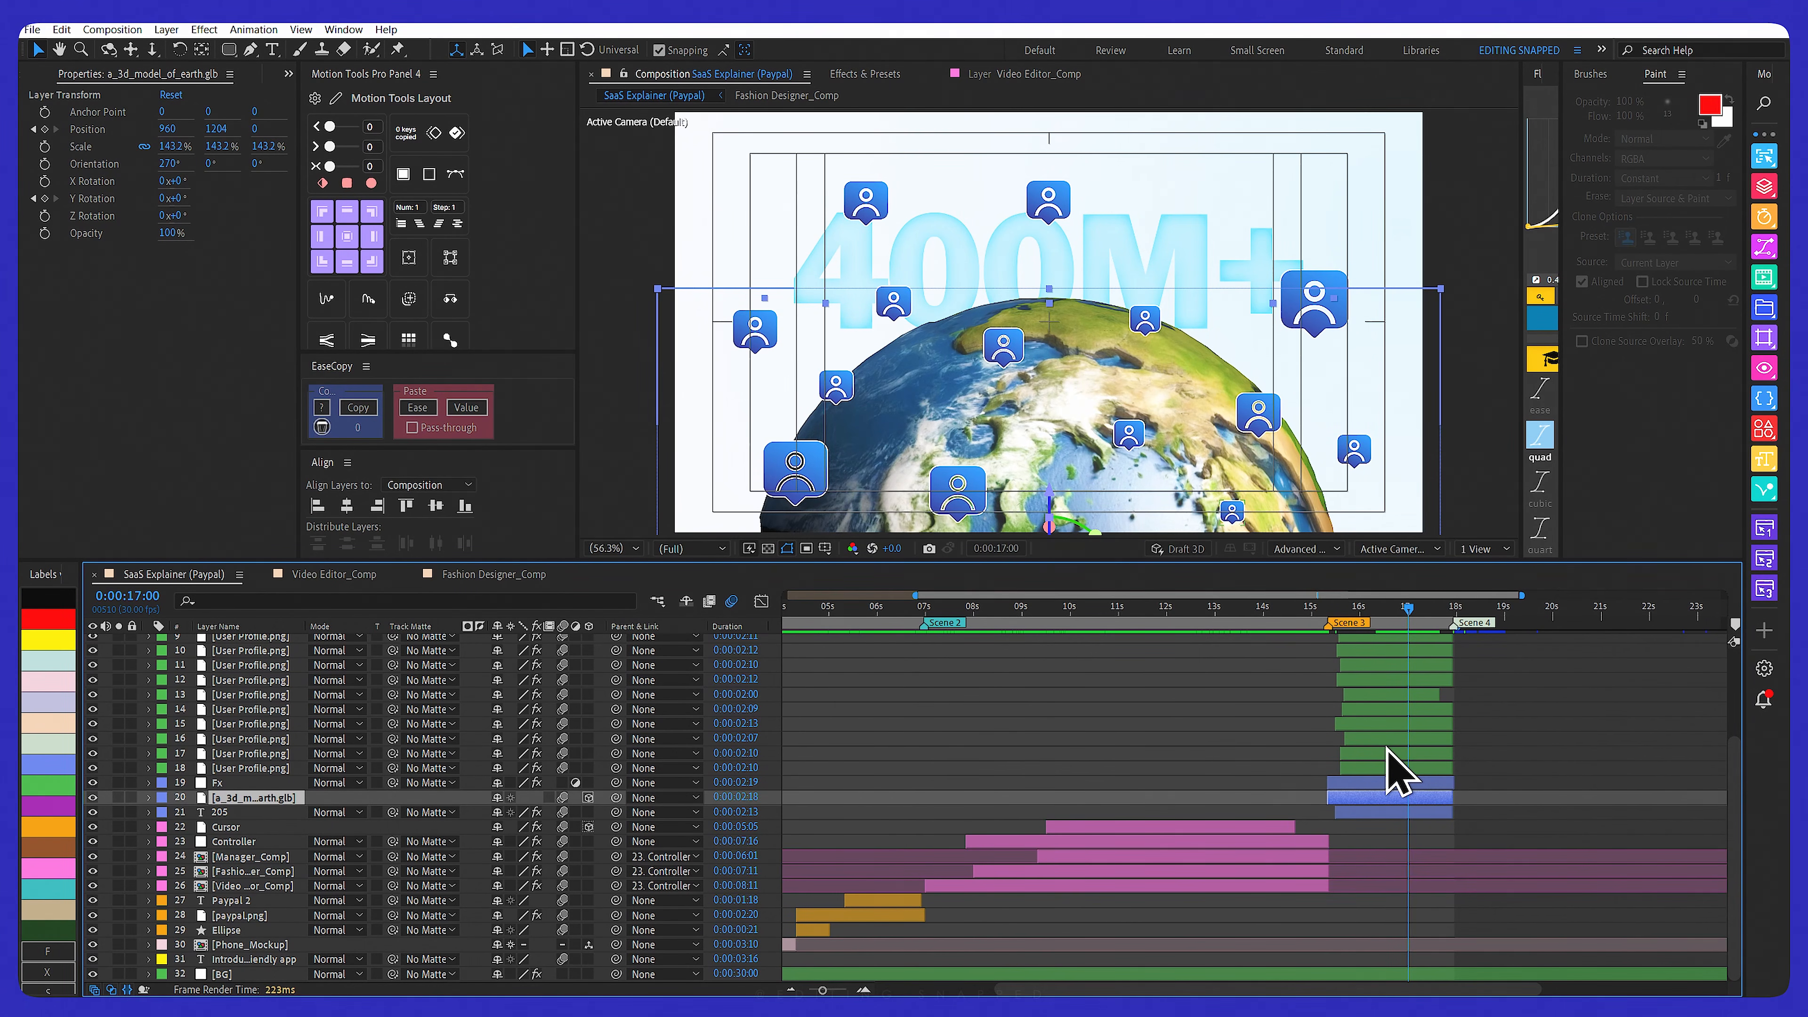
pyautogui.press('u')
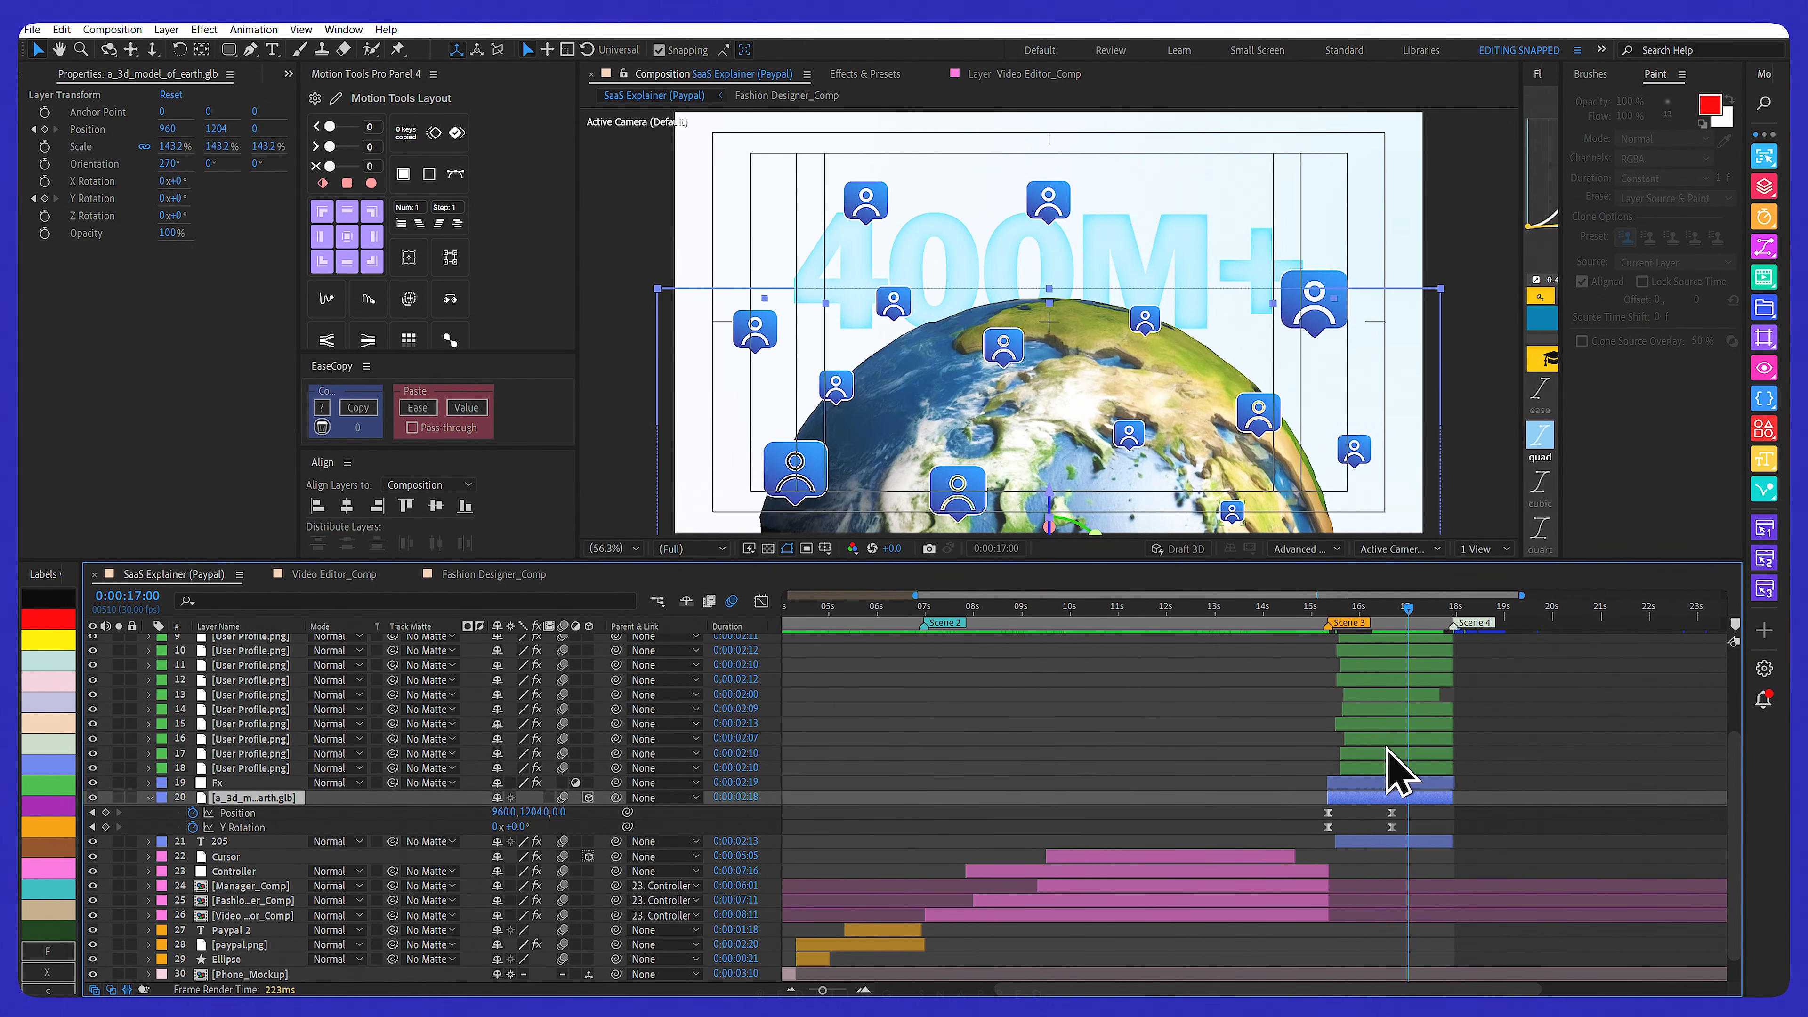
pyautogui.moveTo(1398, 608); pyautogui.dragTo(1328, 610)
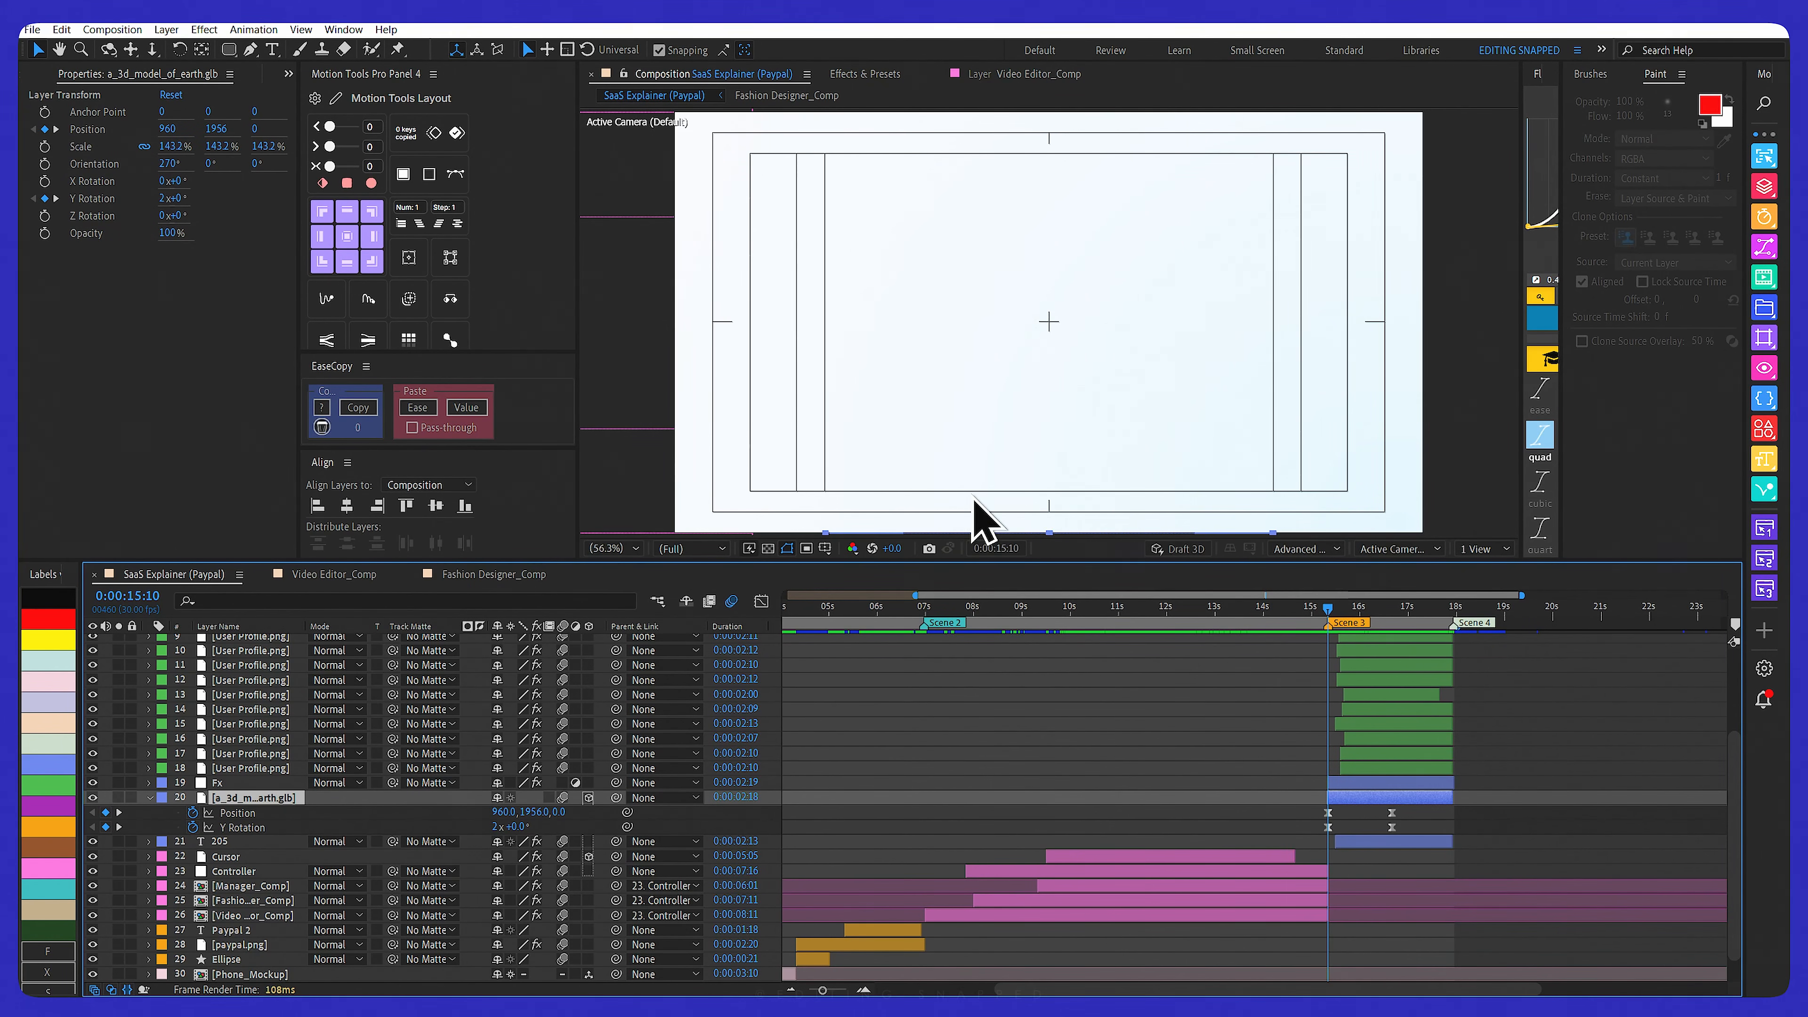
# Check the Earth model's starting placement outside the frame, fit the composition view again and scrub to its end keyframes at 0:00:16:20
pyautogui.scroll(-5, 1083, 502)
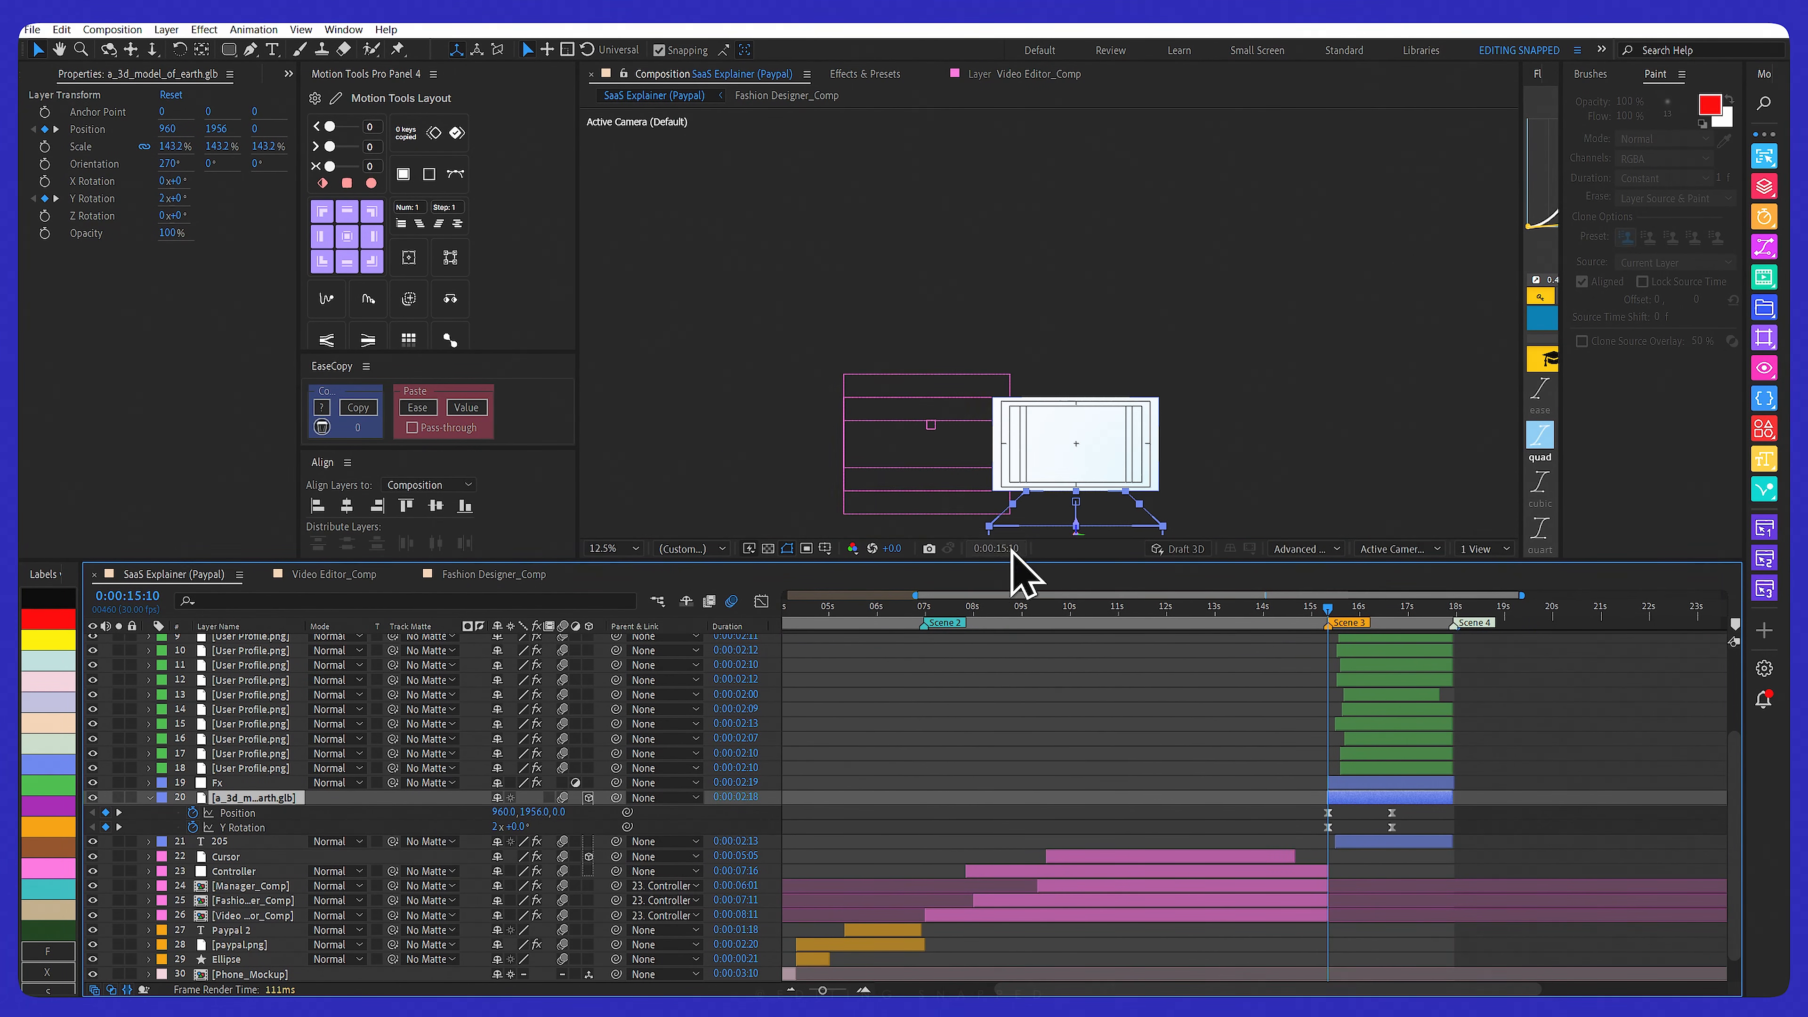
pyautogui.scroll(1, 1136, 466)
pyautogui.click(634, 549)
pyautogui.click(611, 568)
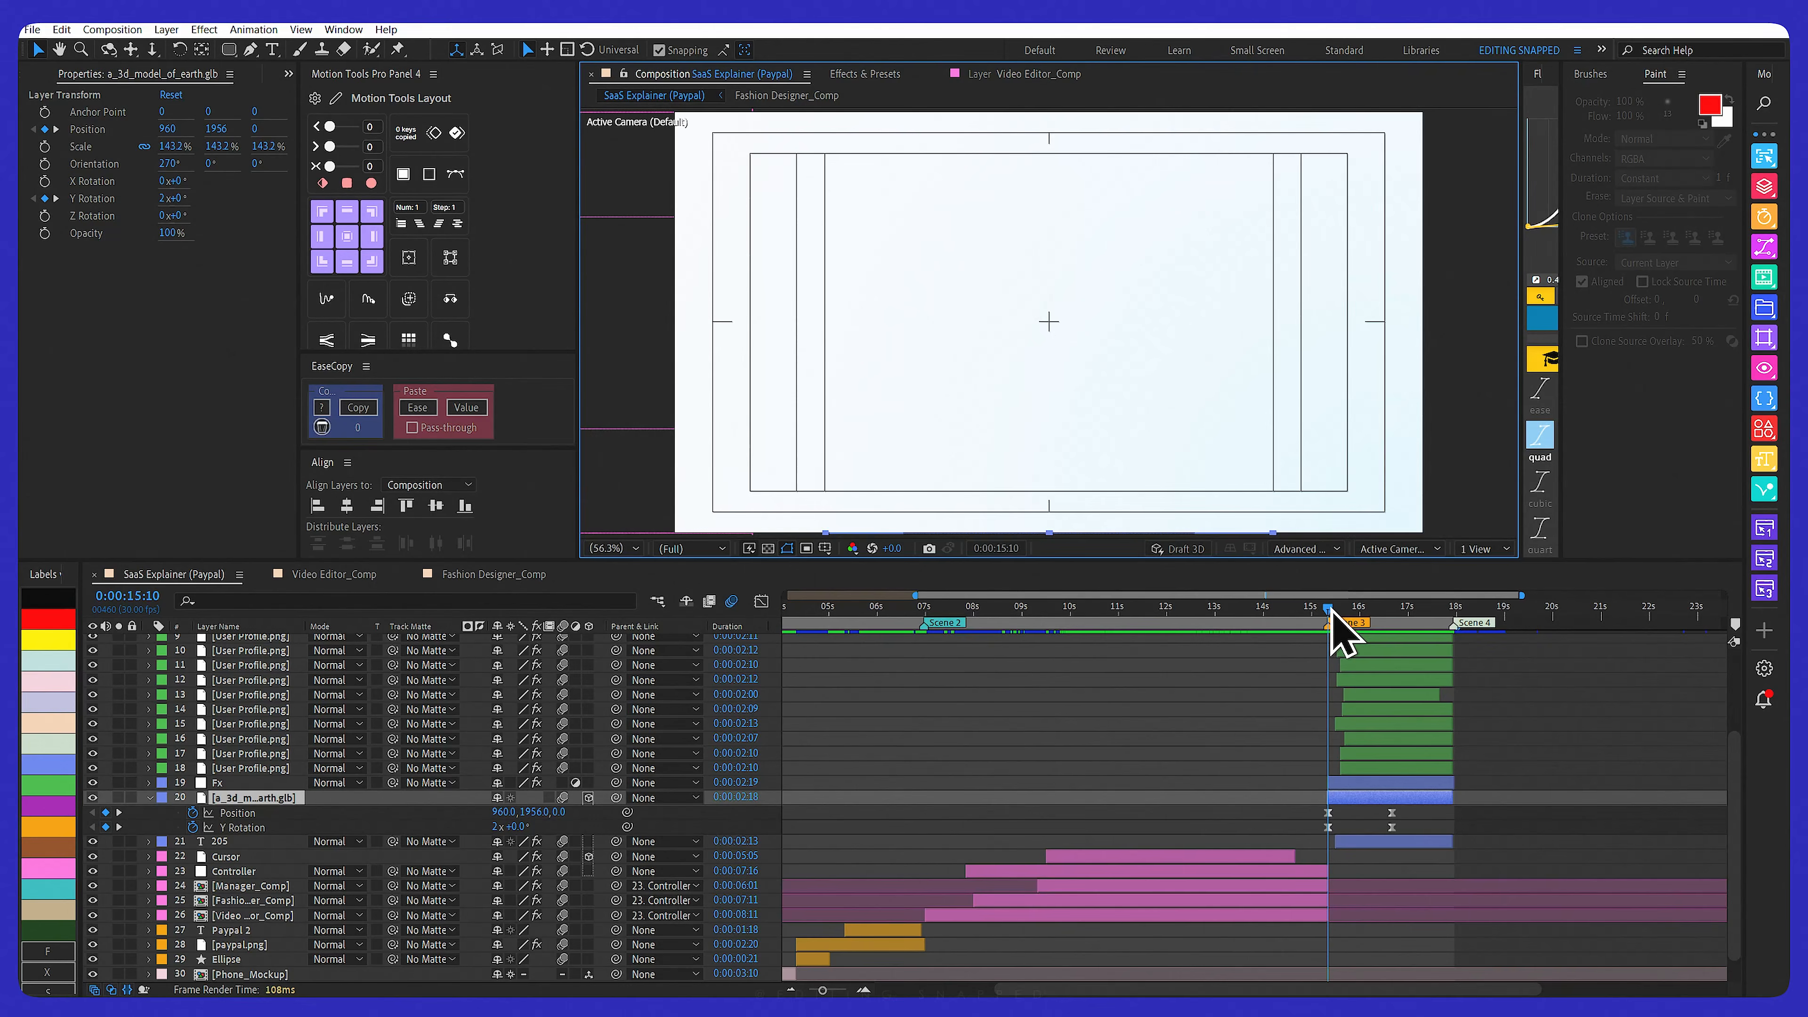
pyautogui.moveTo(1330, 610); pyautogui.dragTo(1384, 614)
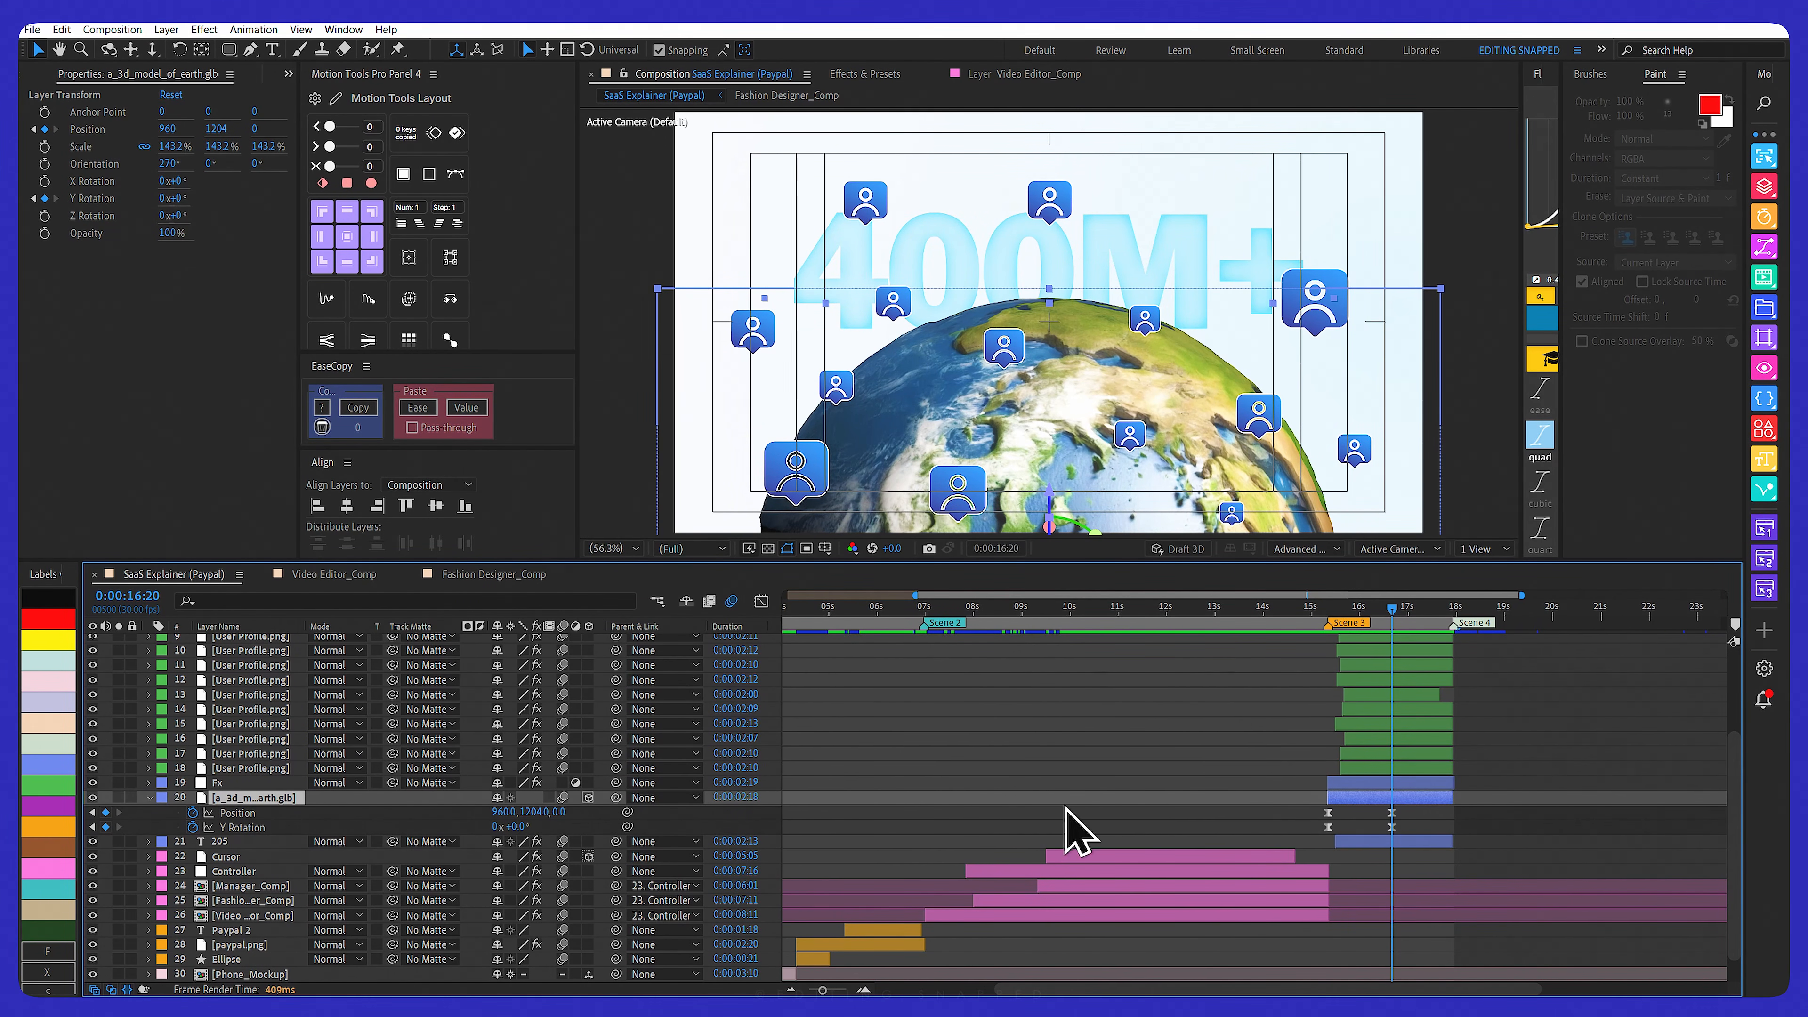
pyautogui.moveTo(1324, 617); pyautogui.dragTo(1395, 618)
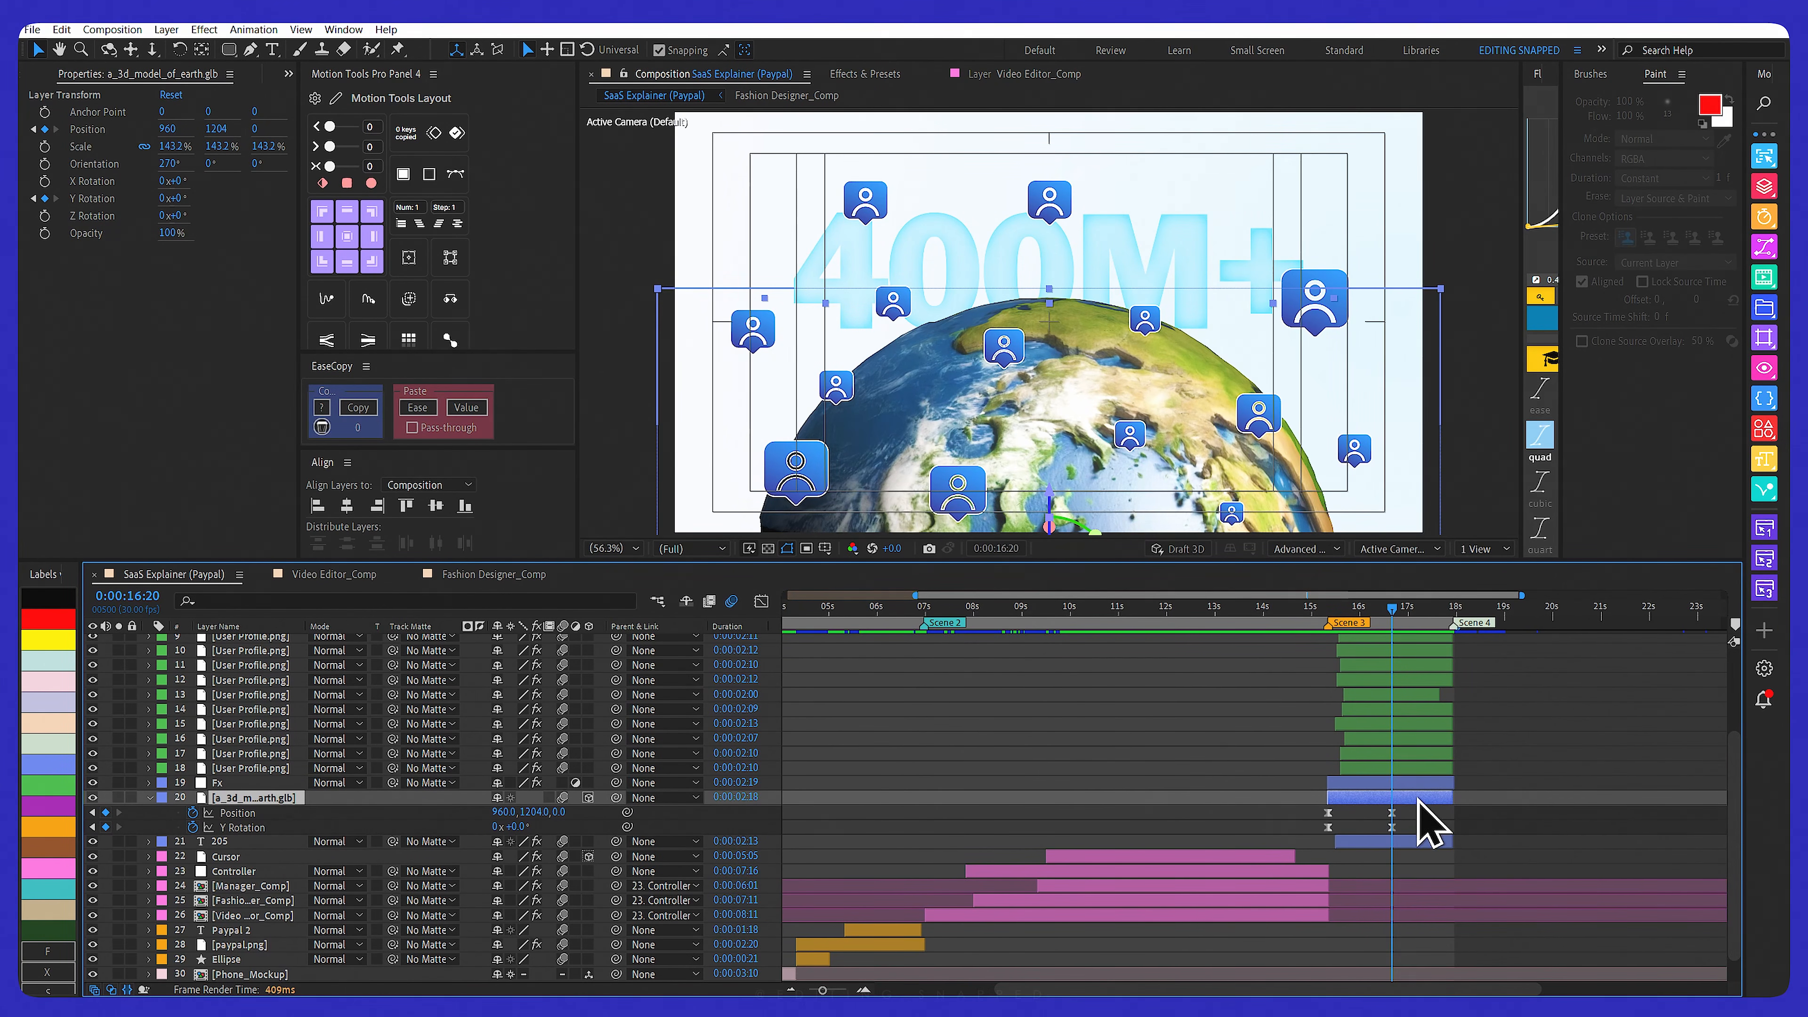
# View the curves of the Earth's Position and Y Rotation keyframes in the Graph Editor, and preview the motion from 0:00:14:27 up to 0:00:16:20
pyautogui.moveTo(1424, 826); pyautogui.dragTo(1259, 860)
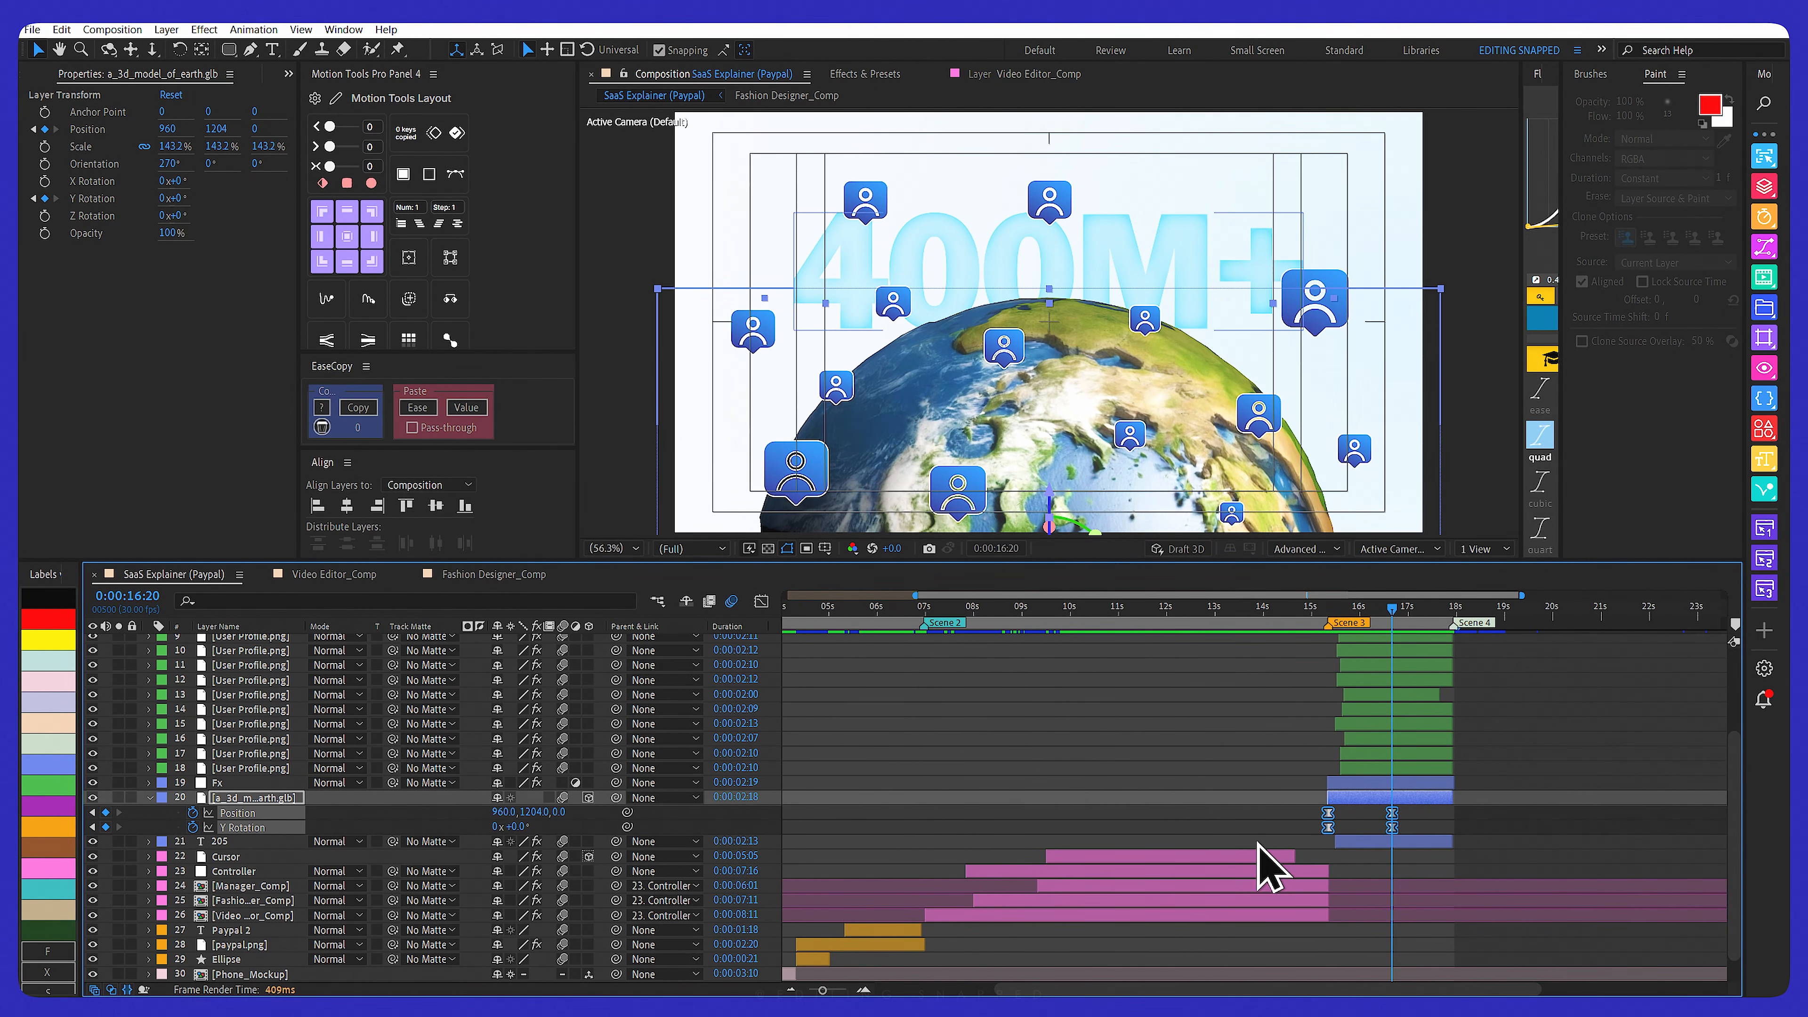
pyautogui.click(760, 604)
pyautogui.moveTo(1445, 759); pyautogui.dragTo(1292, 858)
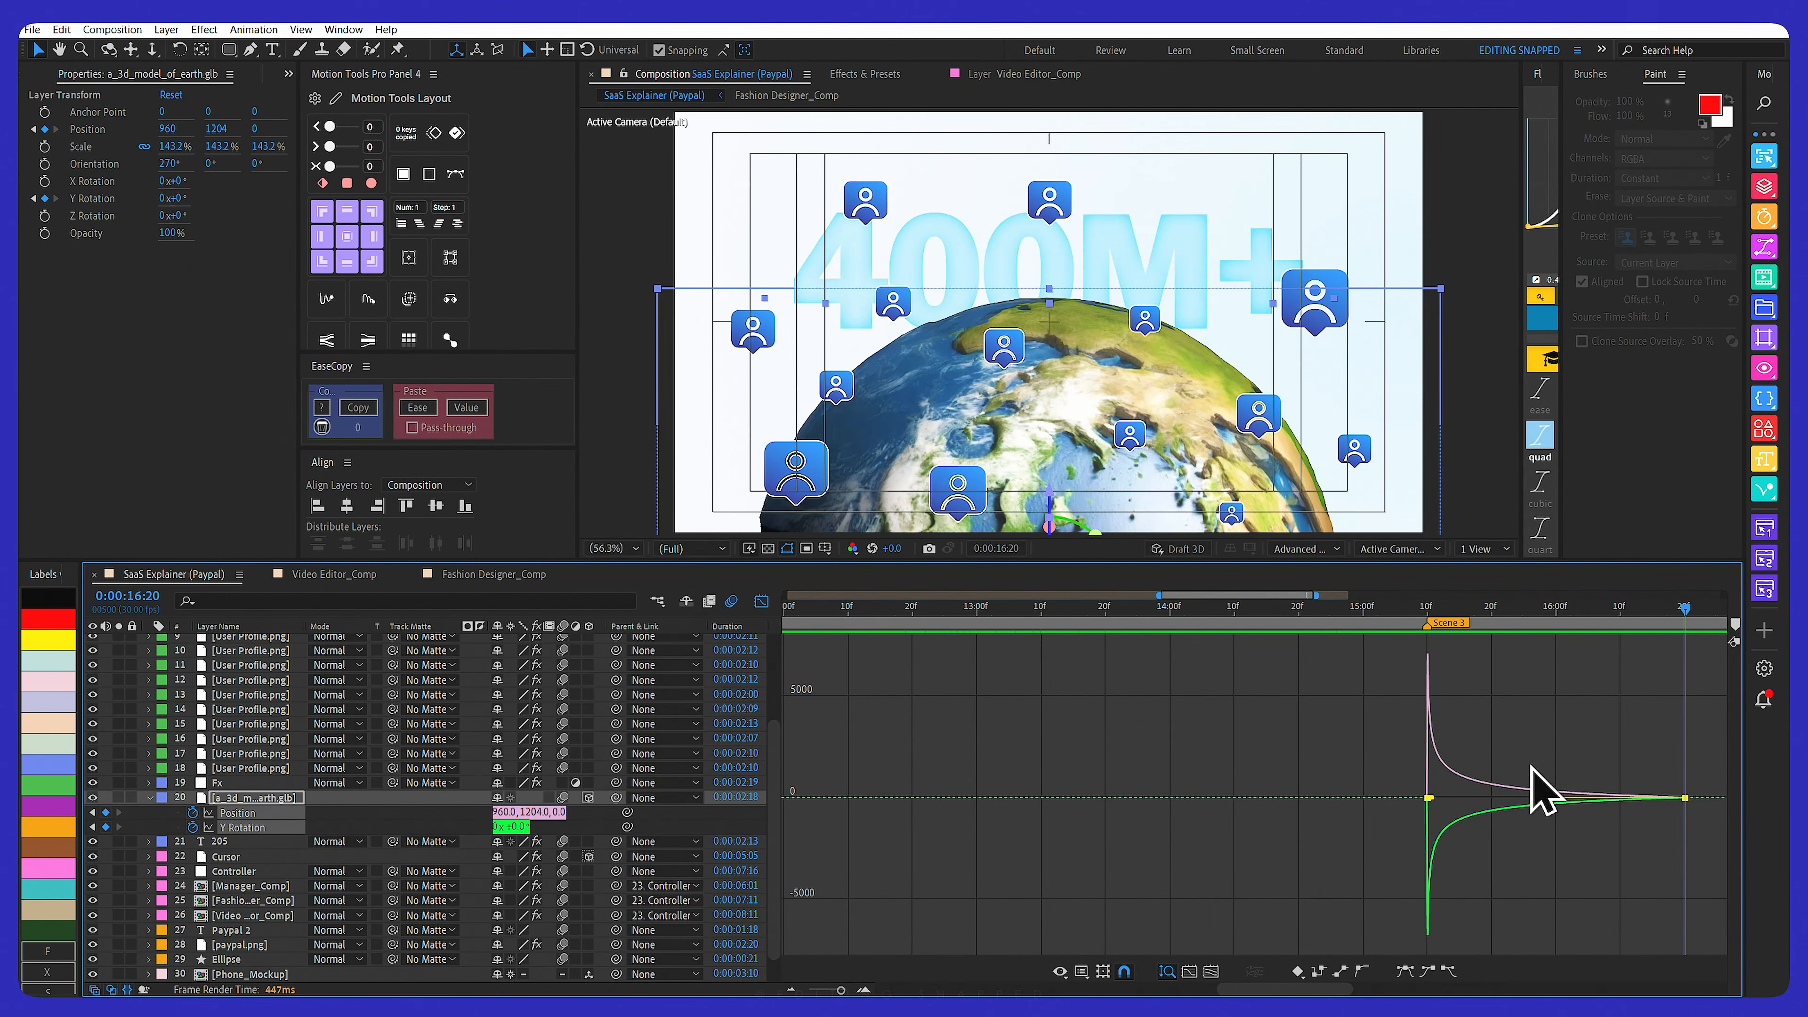
pyautogui.hotkey('shift', 'F3')
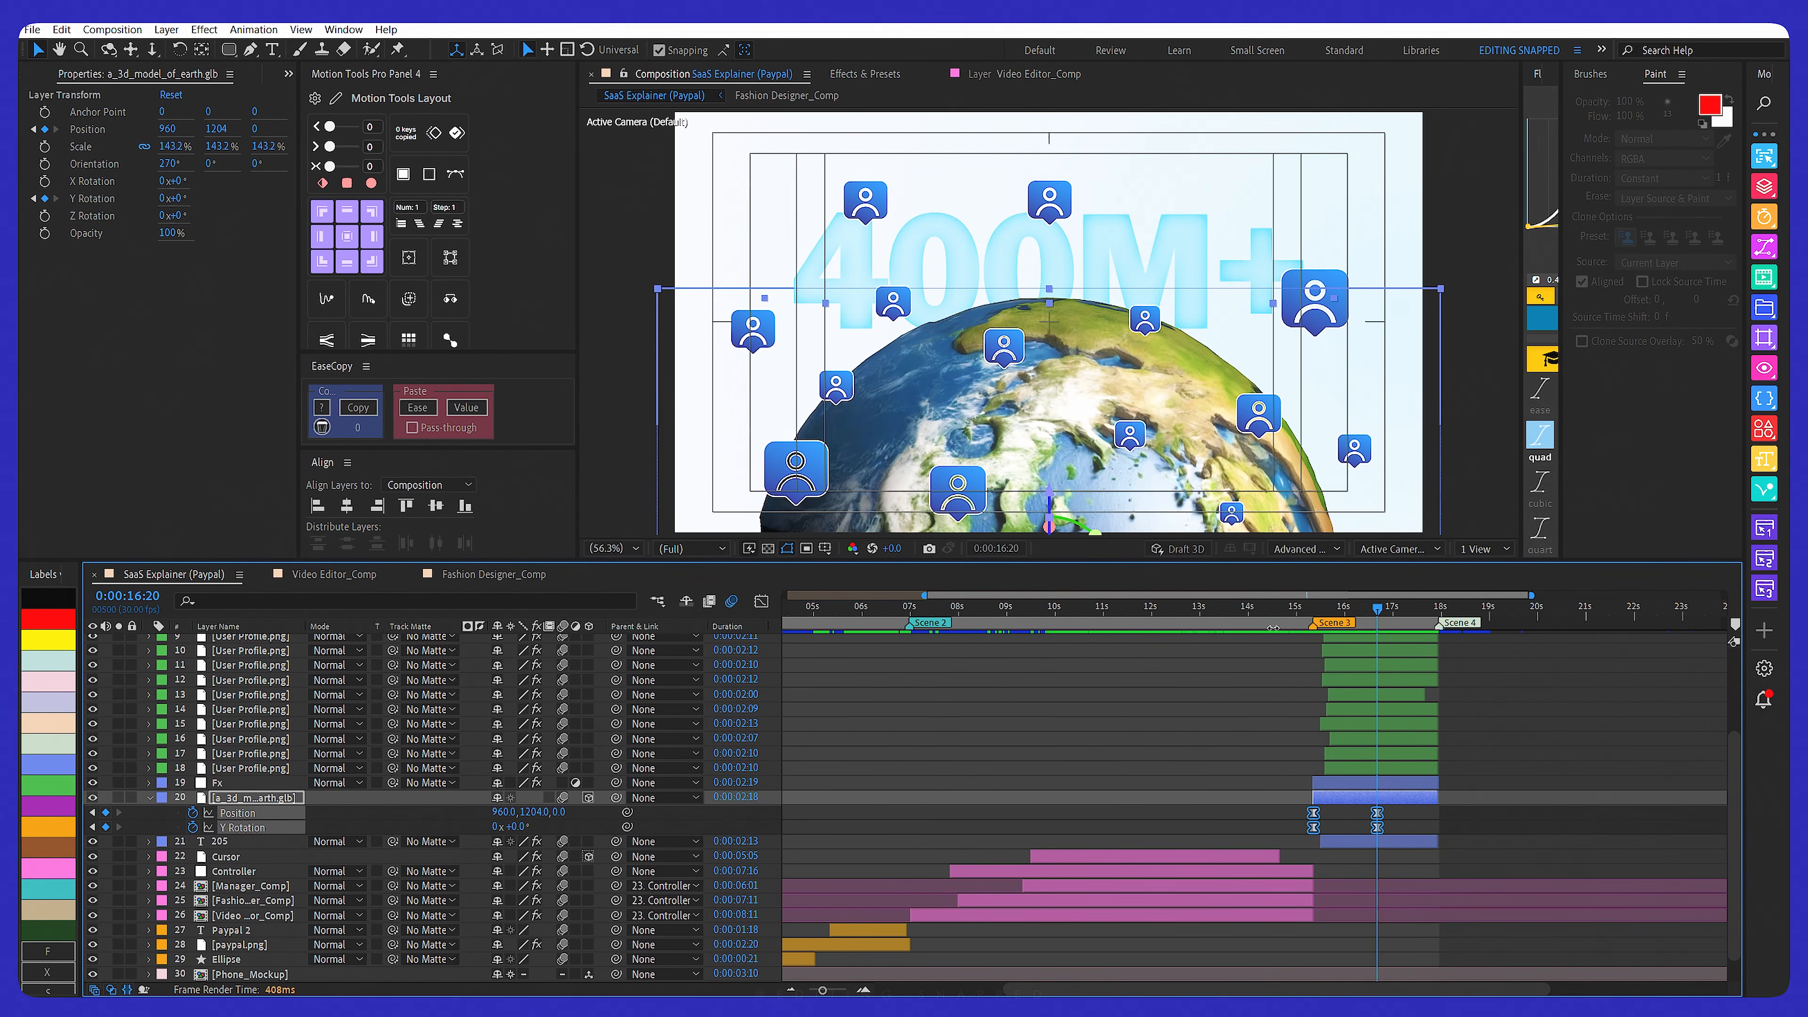
pyautogui.click(1292, 611)
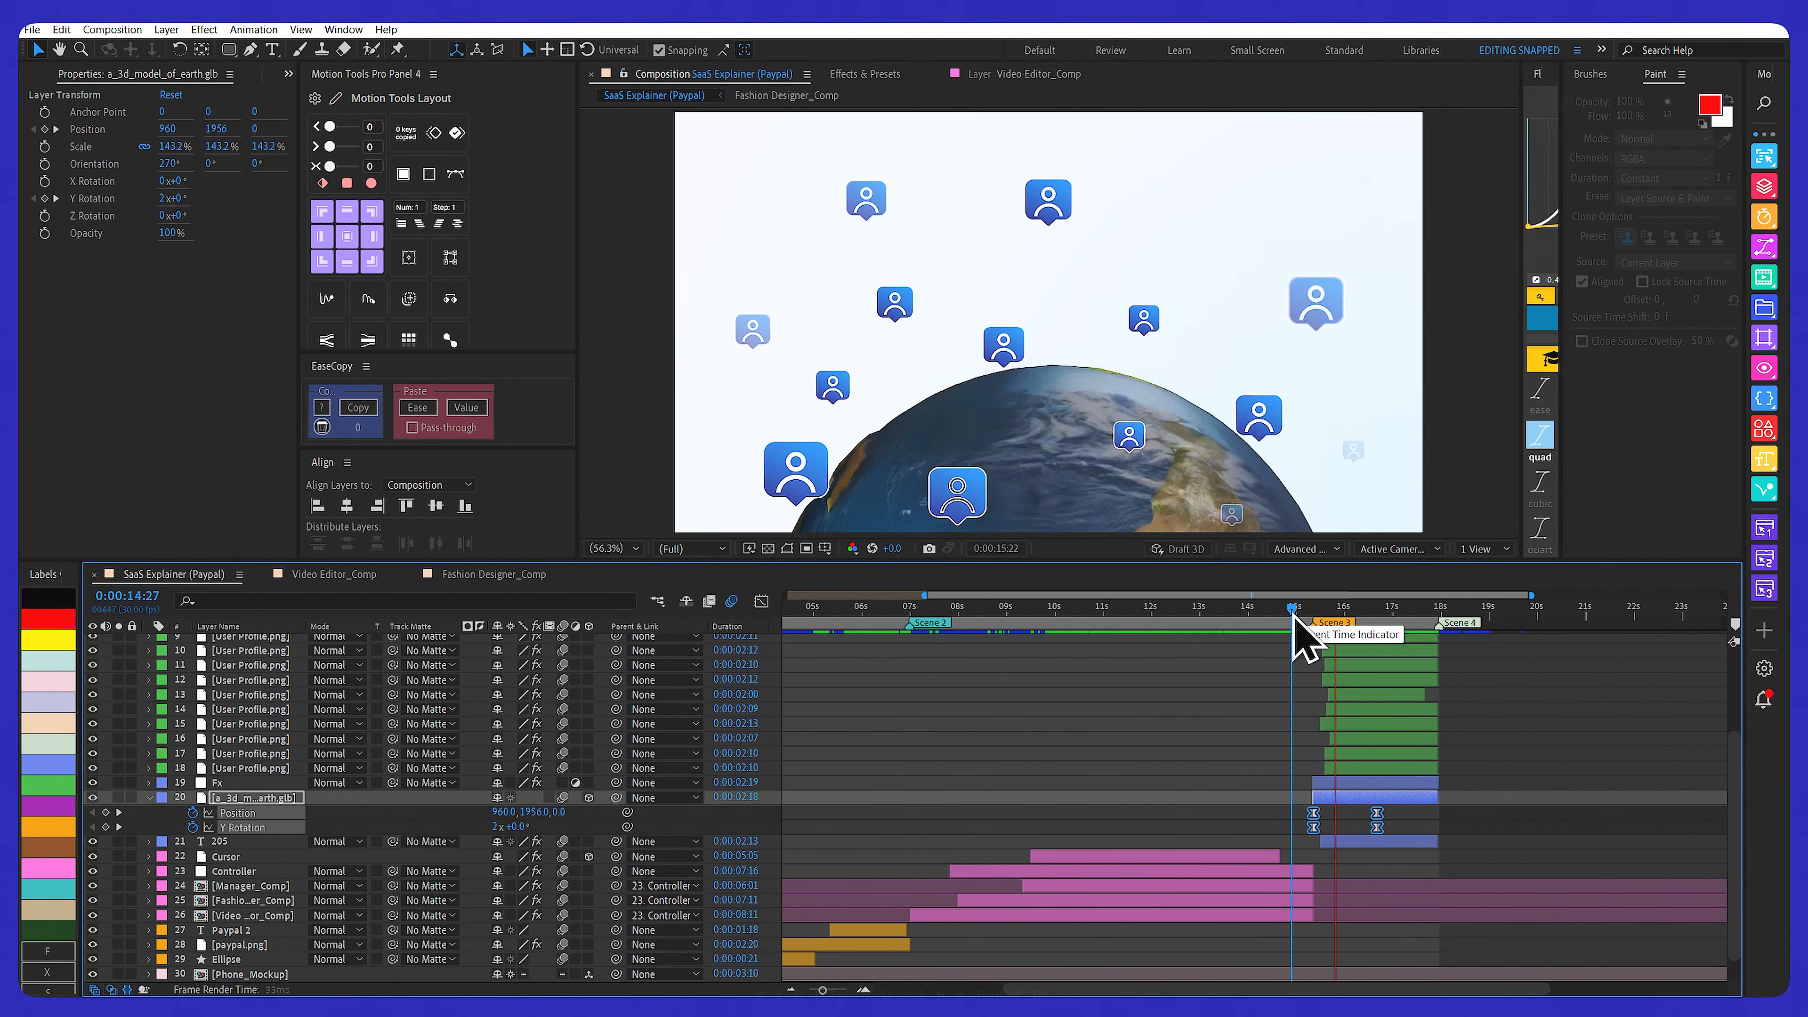
pyautogui.moveTo(1349, 610)
pyautogui.mouseDown()
pyautogui.moveTo(1329, 610)
pyautogui.moveTo(1381, 610)
pyautogui.mouseUp()
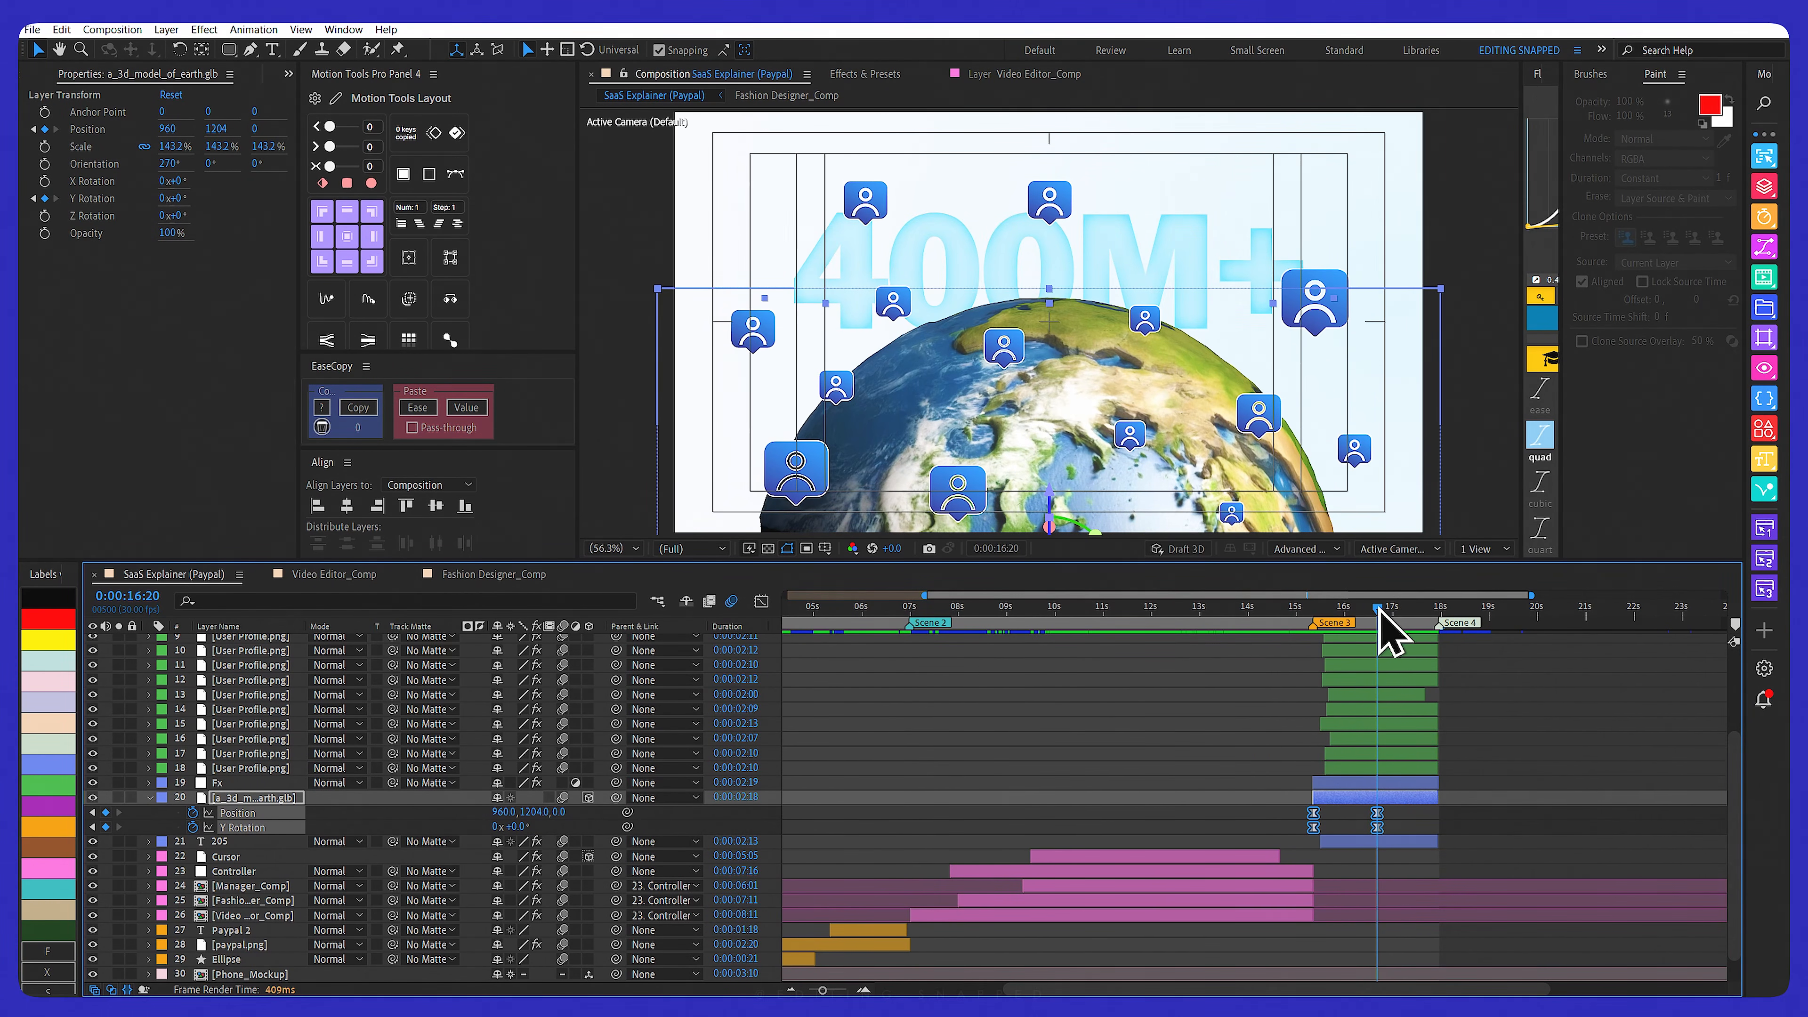
# Select the 205 text layer and the Type tool, and show the layer's Counter effect controls
pyautogui.click(221, 841)
pyautogui.click(270, 49)
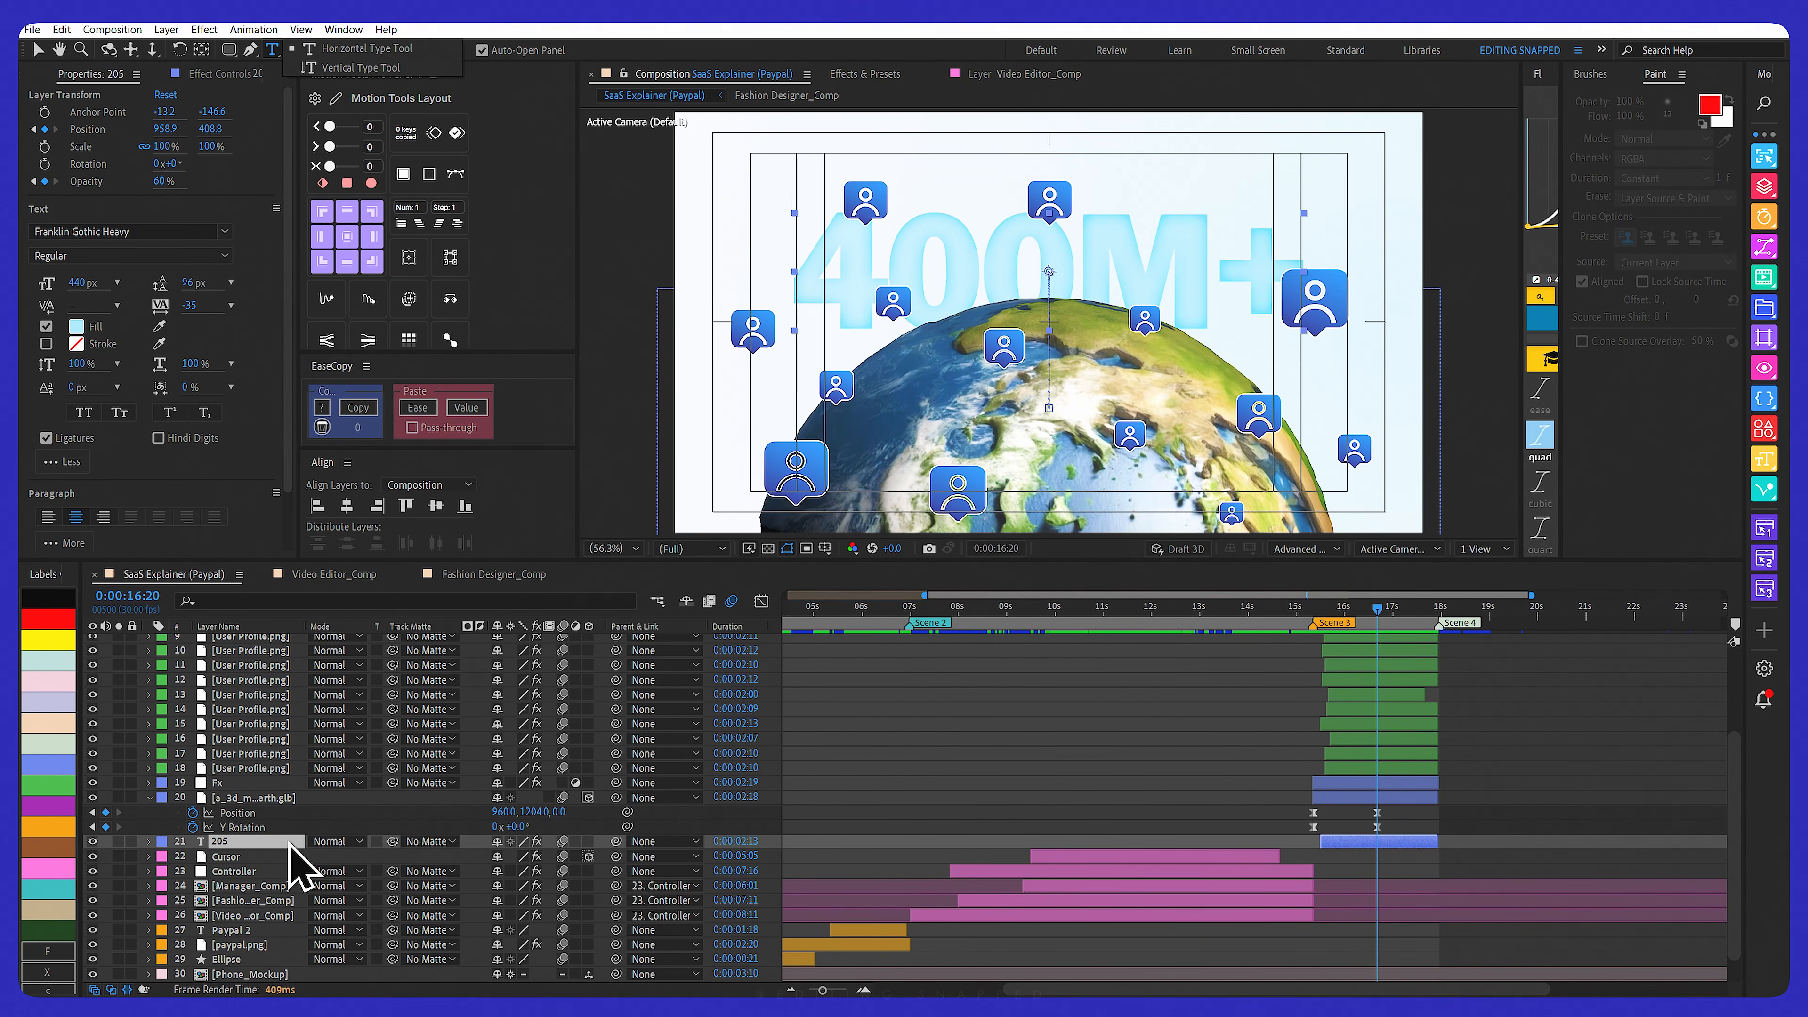
pyautogui.click(214, 74)
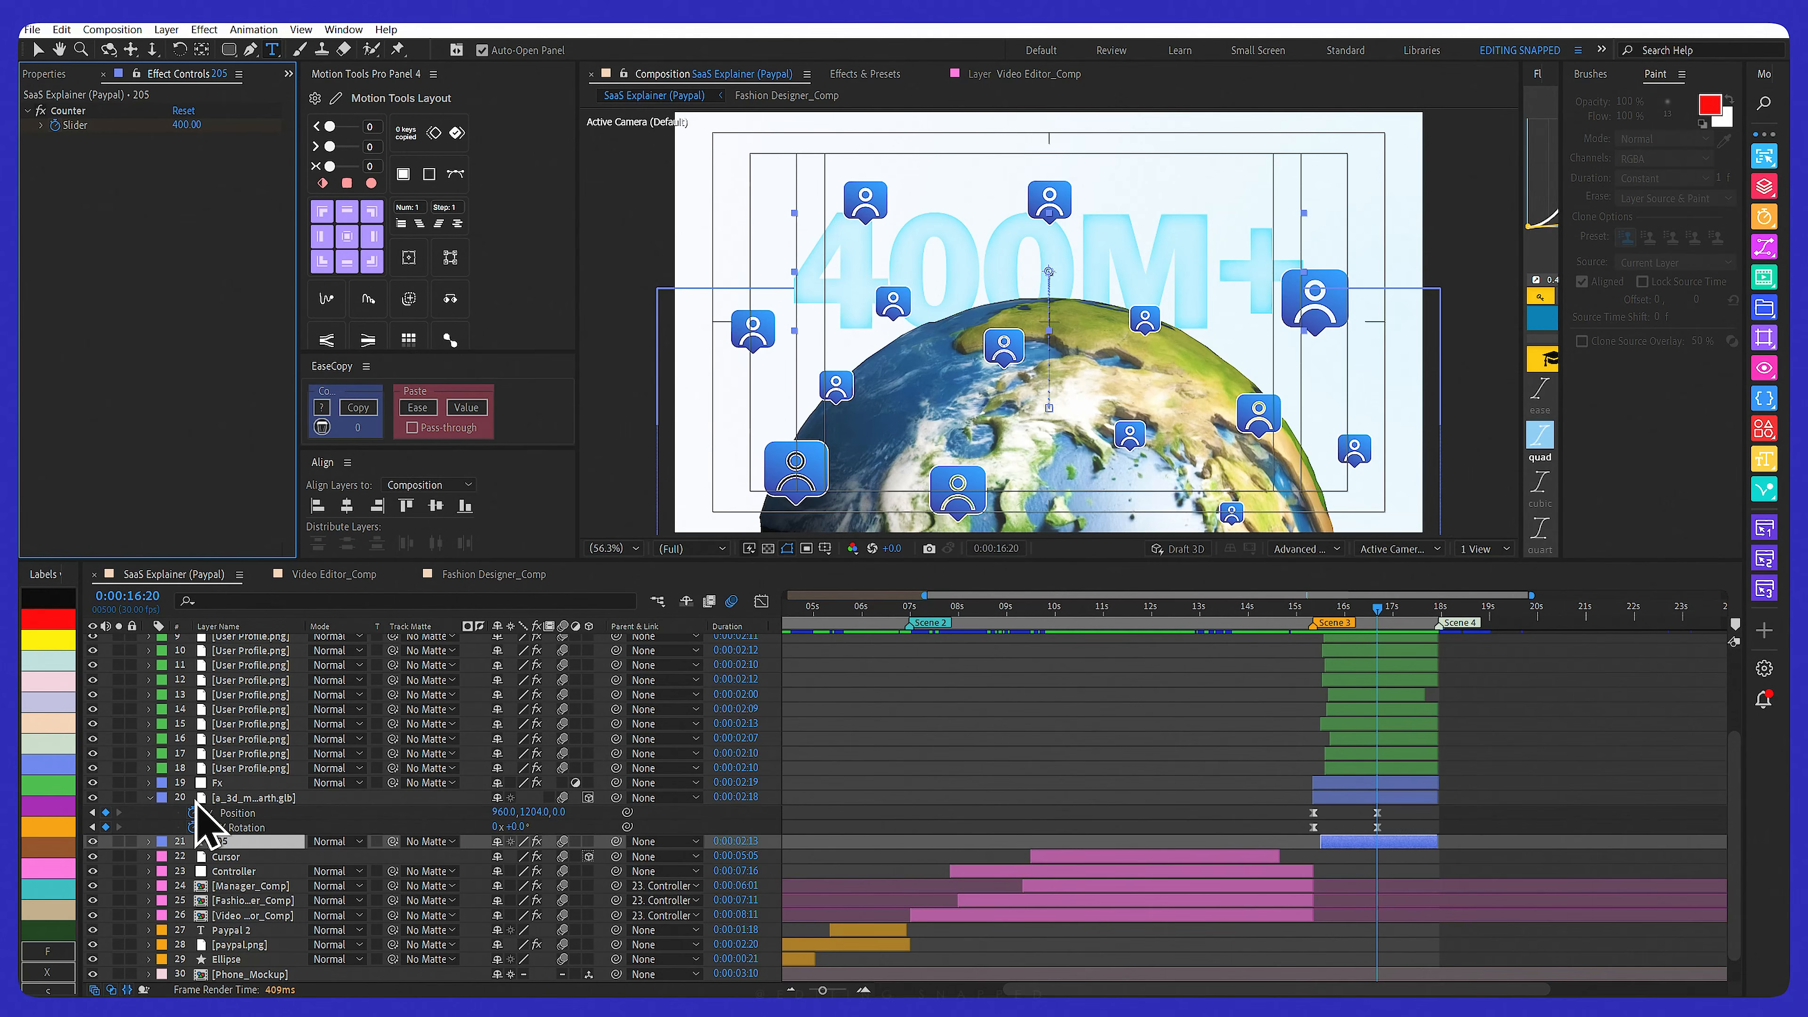
# Search the effects for "slider" without applying one, and reselect the 205 text layer
pyautogui.hotkey('ctrl', 'space')
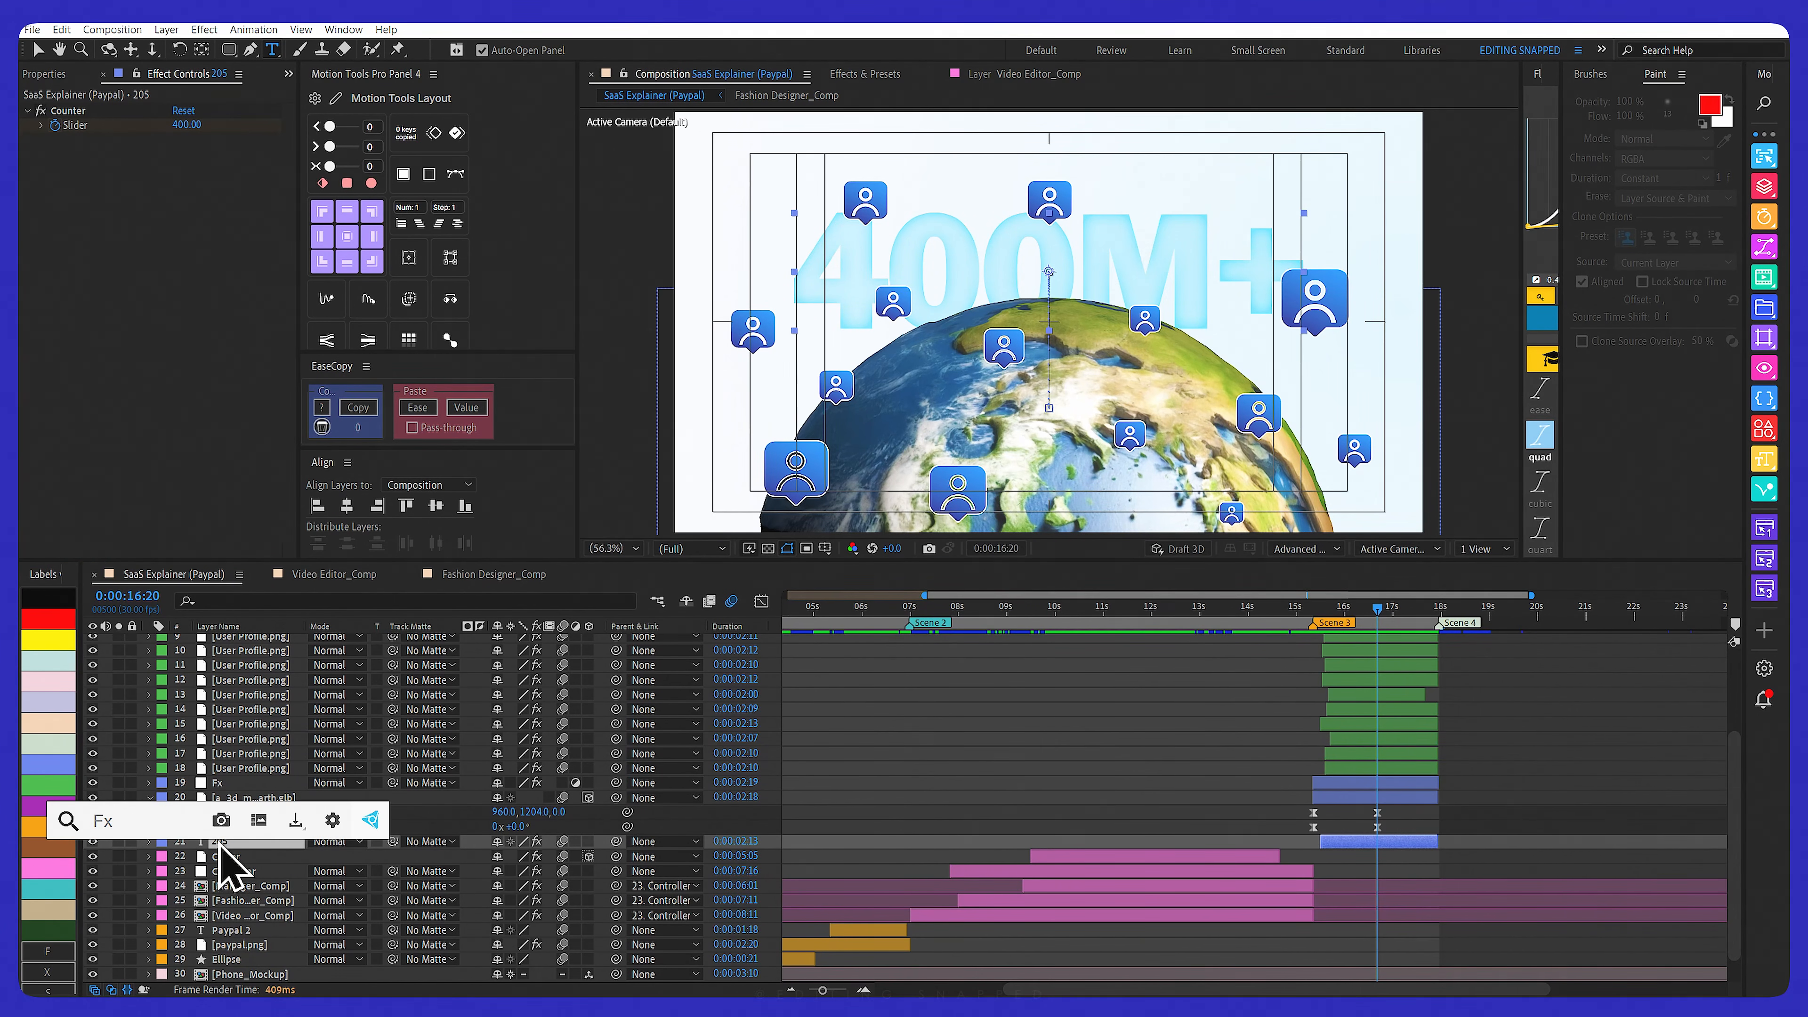
pyautogui.write('slid')
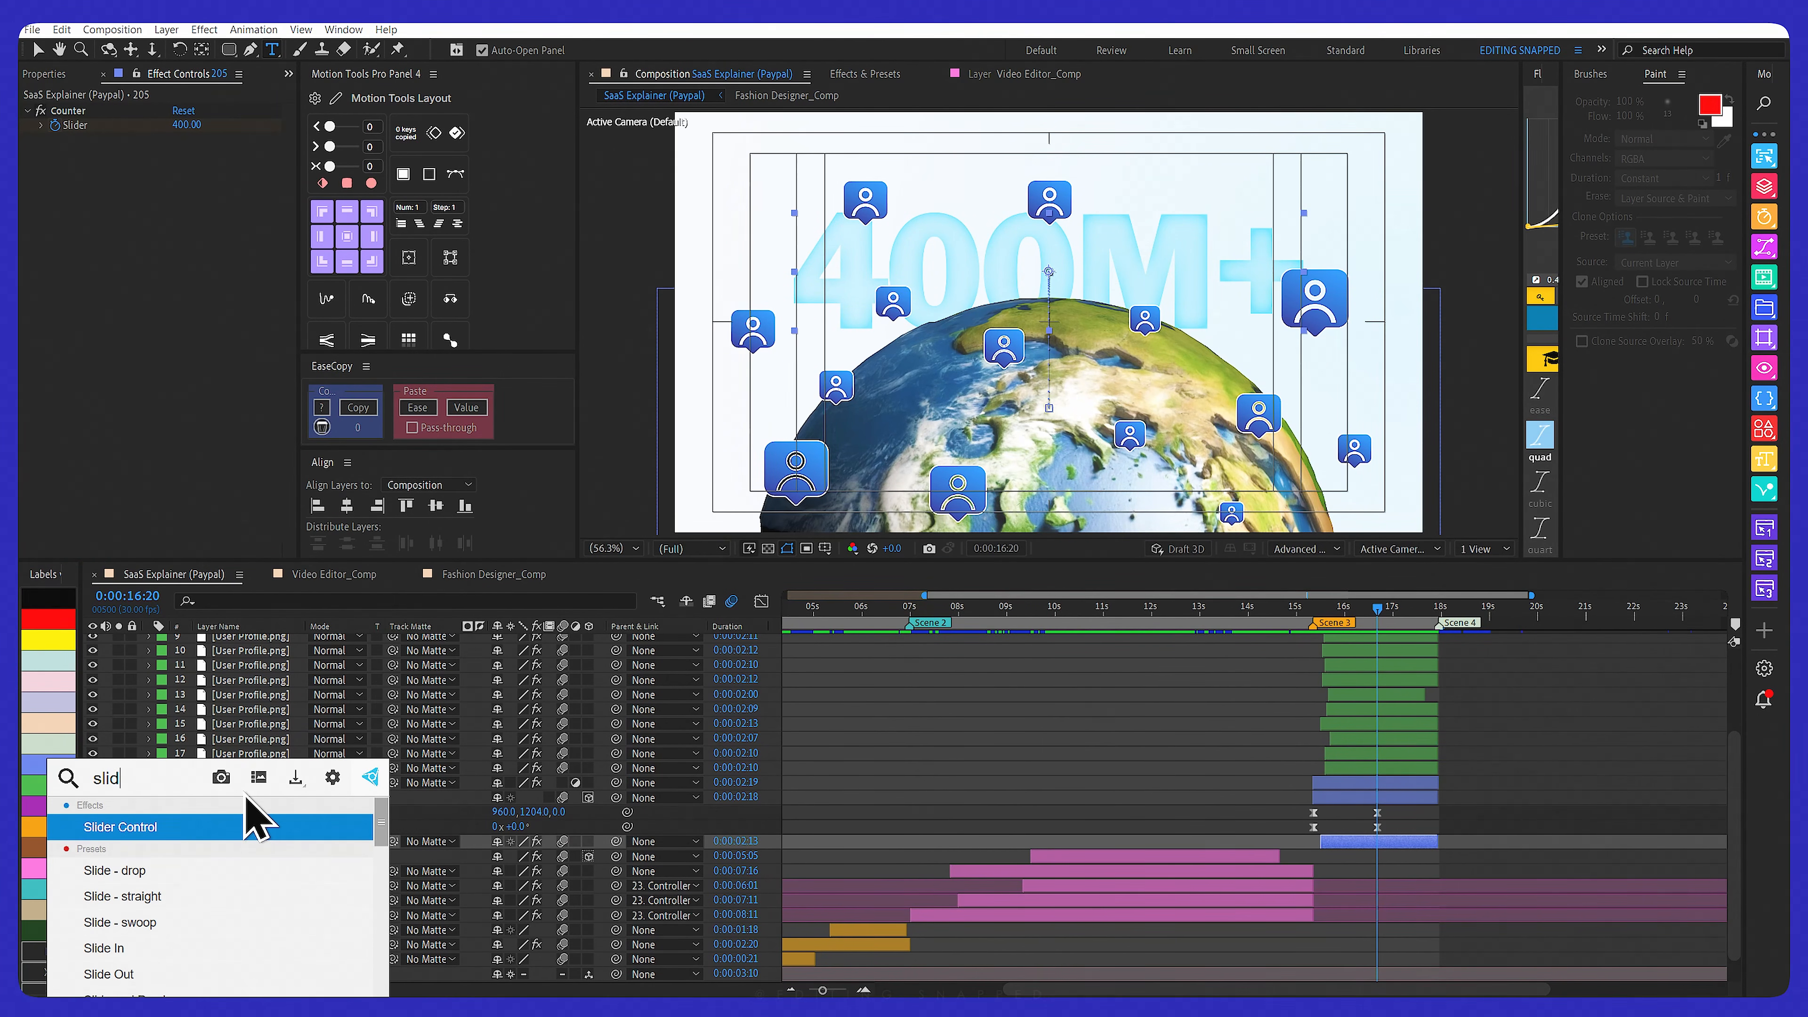
pyautogui.write('er')
pyautogui.click(422, 828)
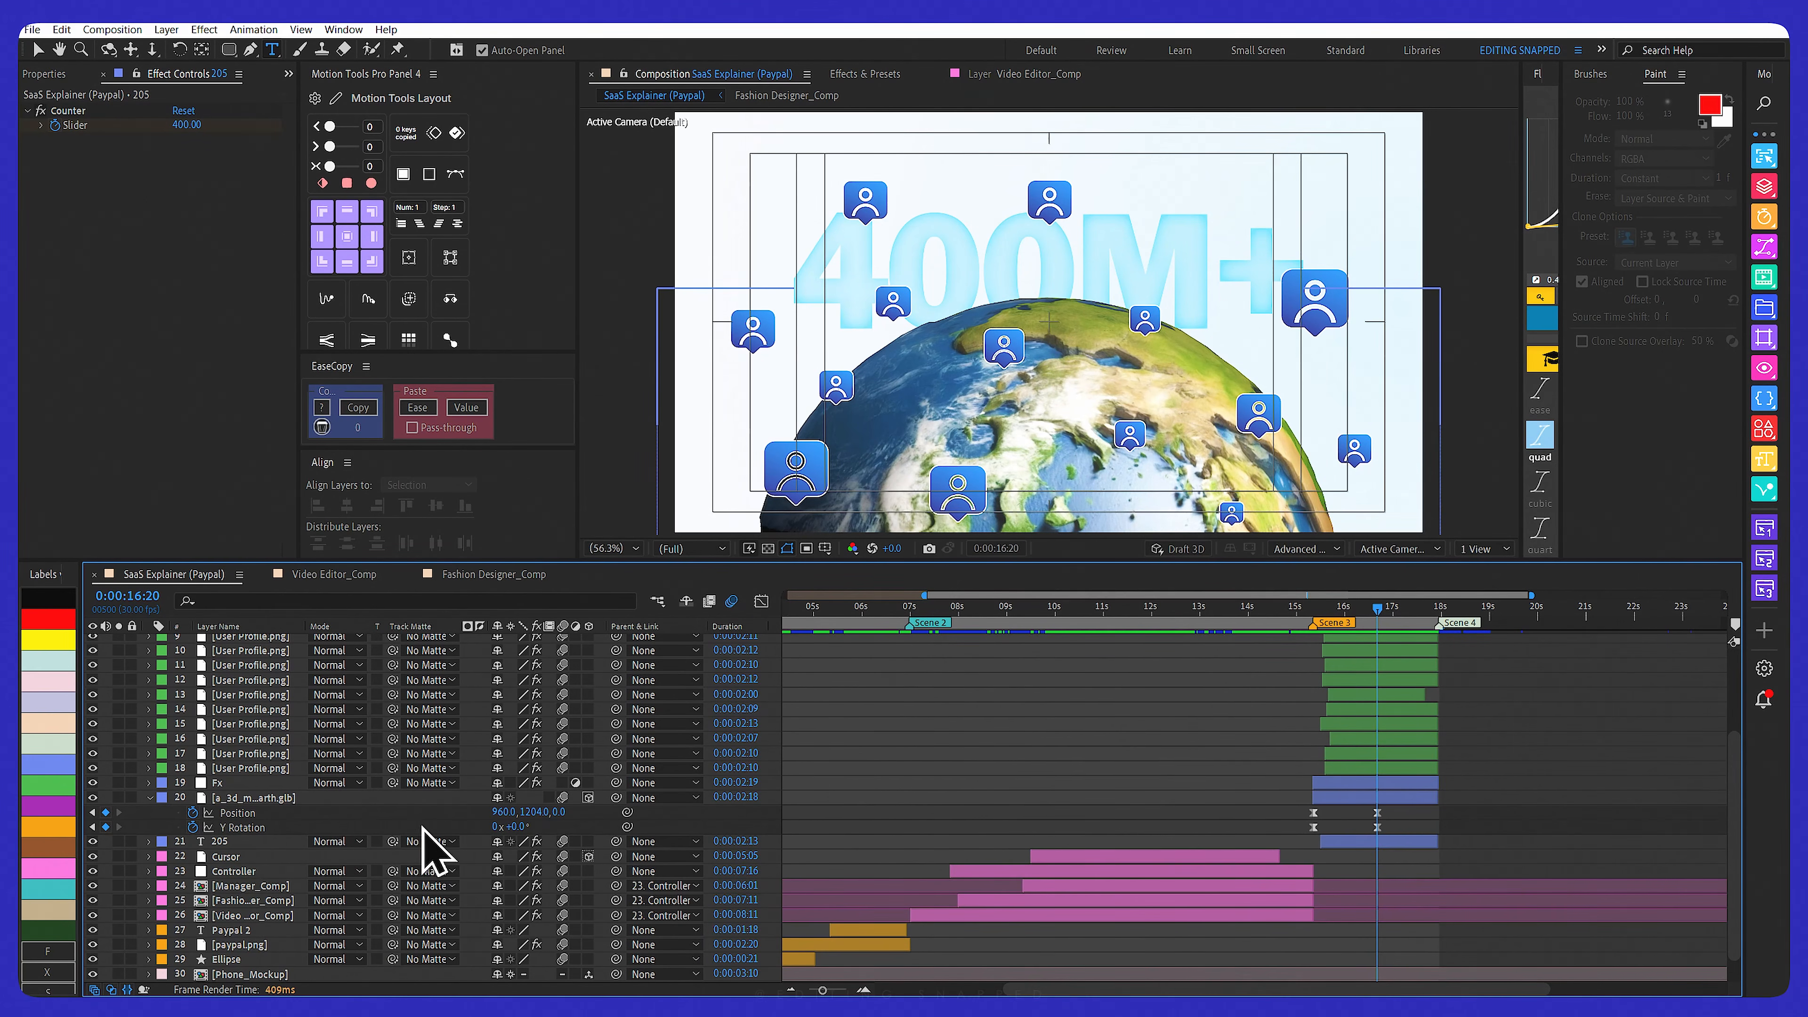
pyautogui.click(242, 842)
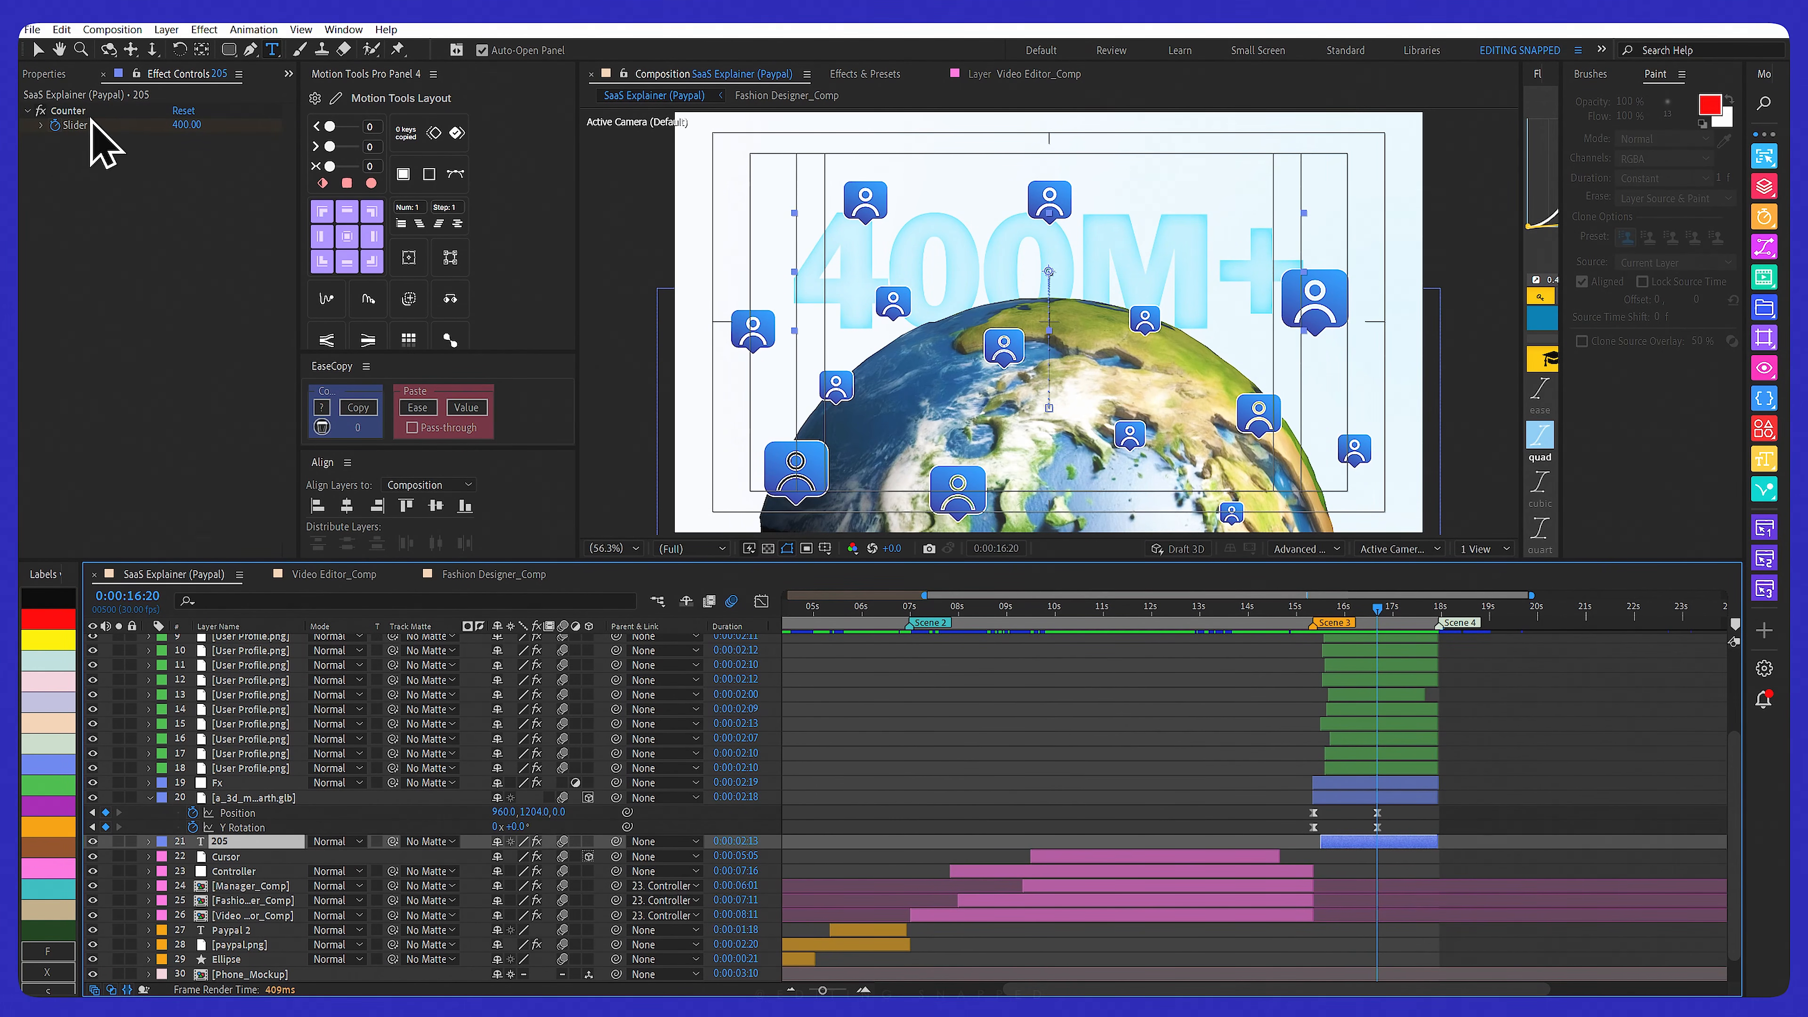
# Expand the 205 layer's text properties to show the Source Text expression that refers to the Counter slider
pyautogui.click(150, 842)
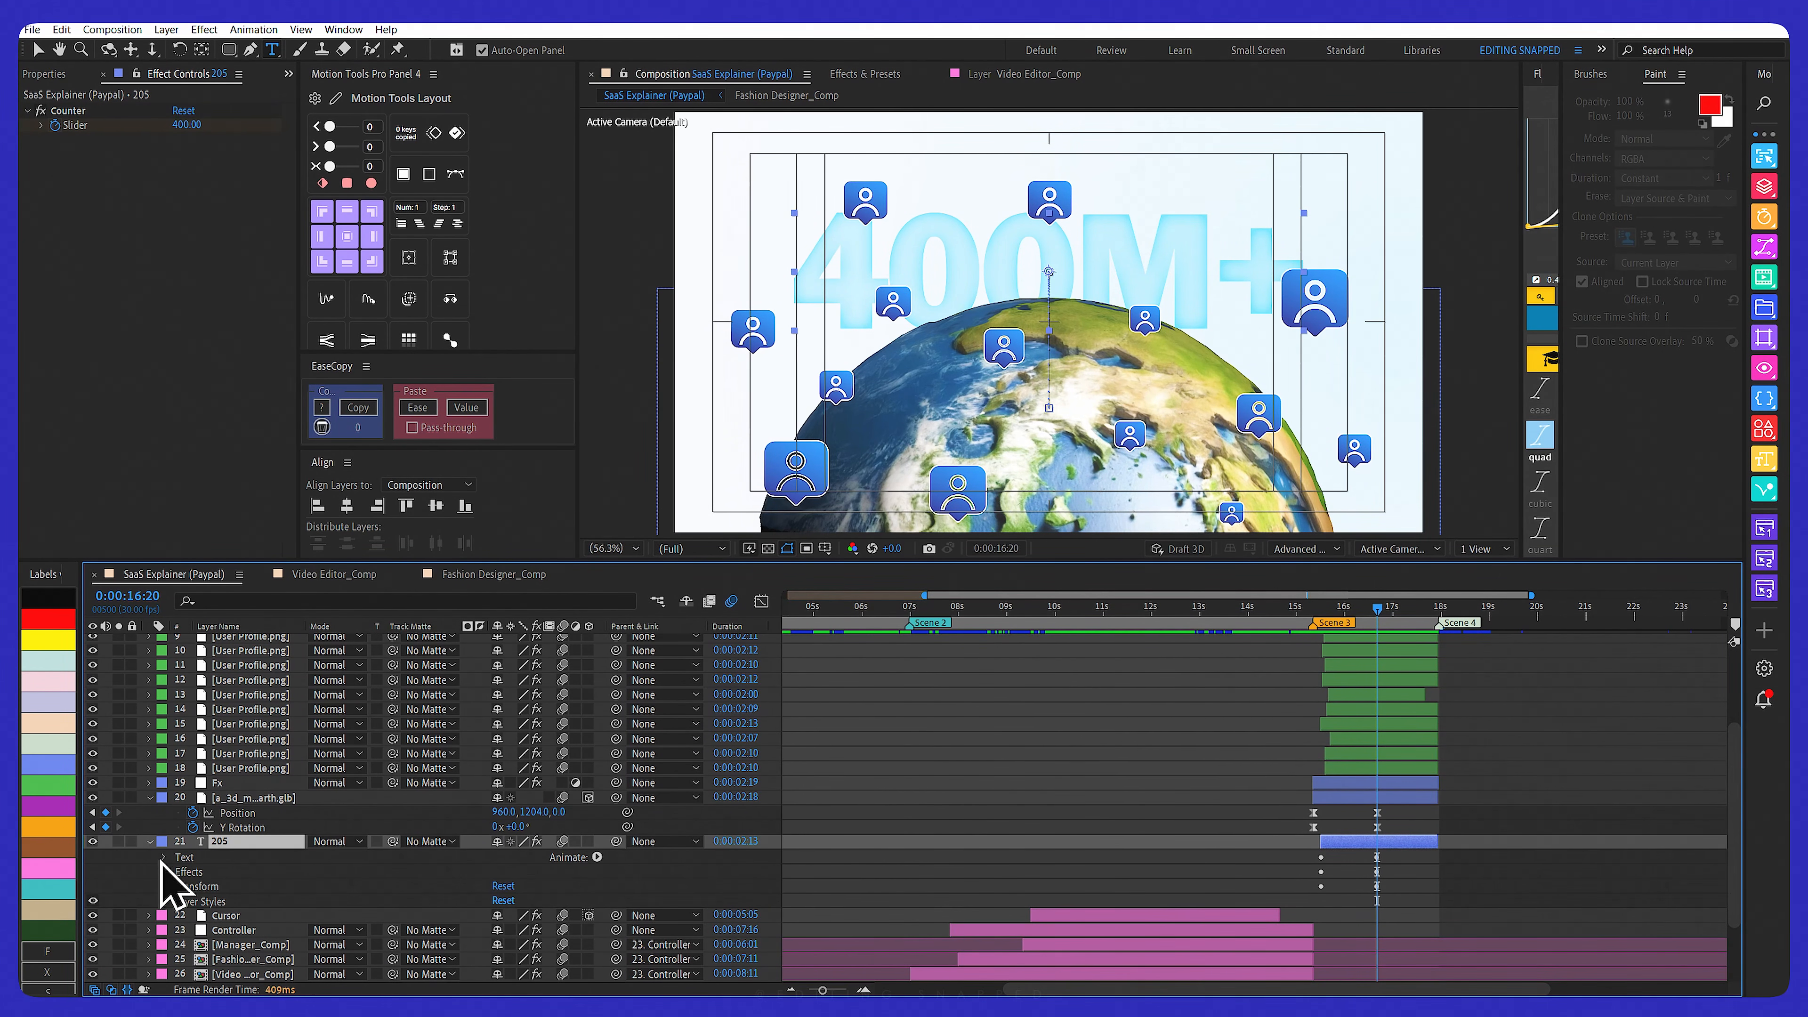
pyautogui.press('e')
pyautogui.press('e')
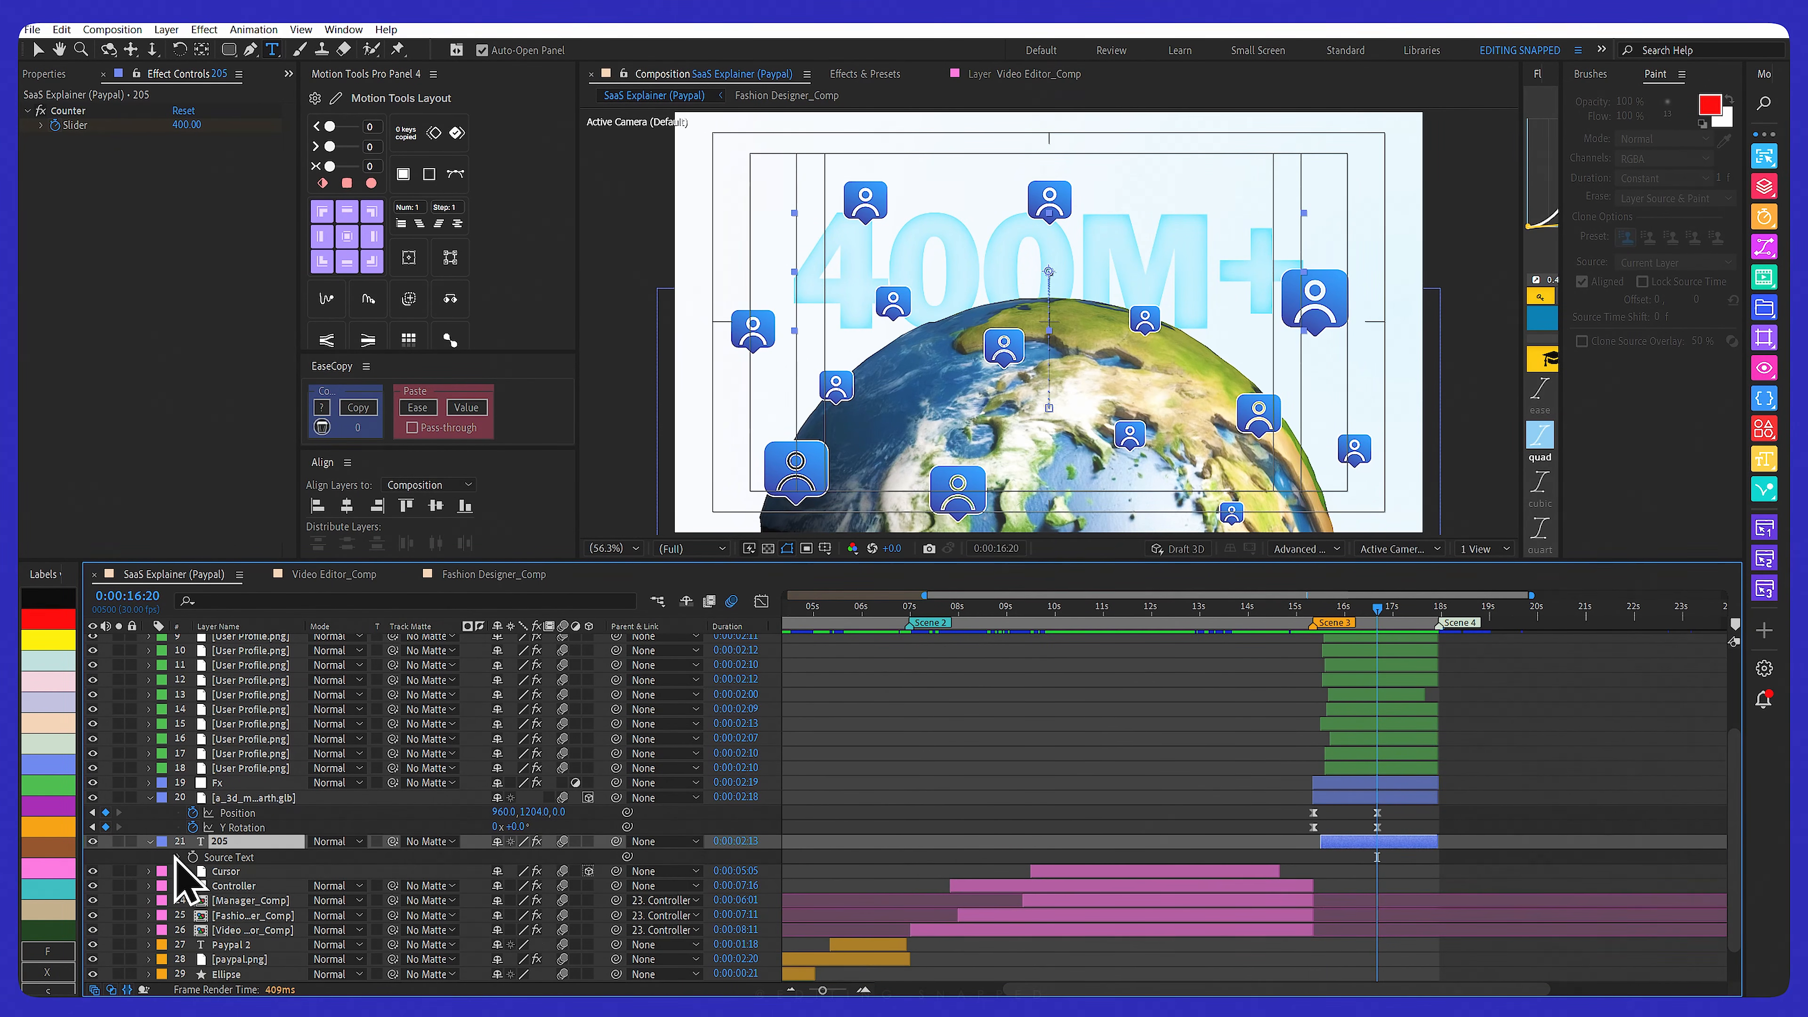
pyautogui.click(150, 842)
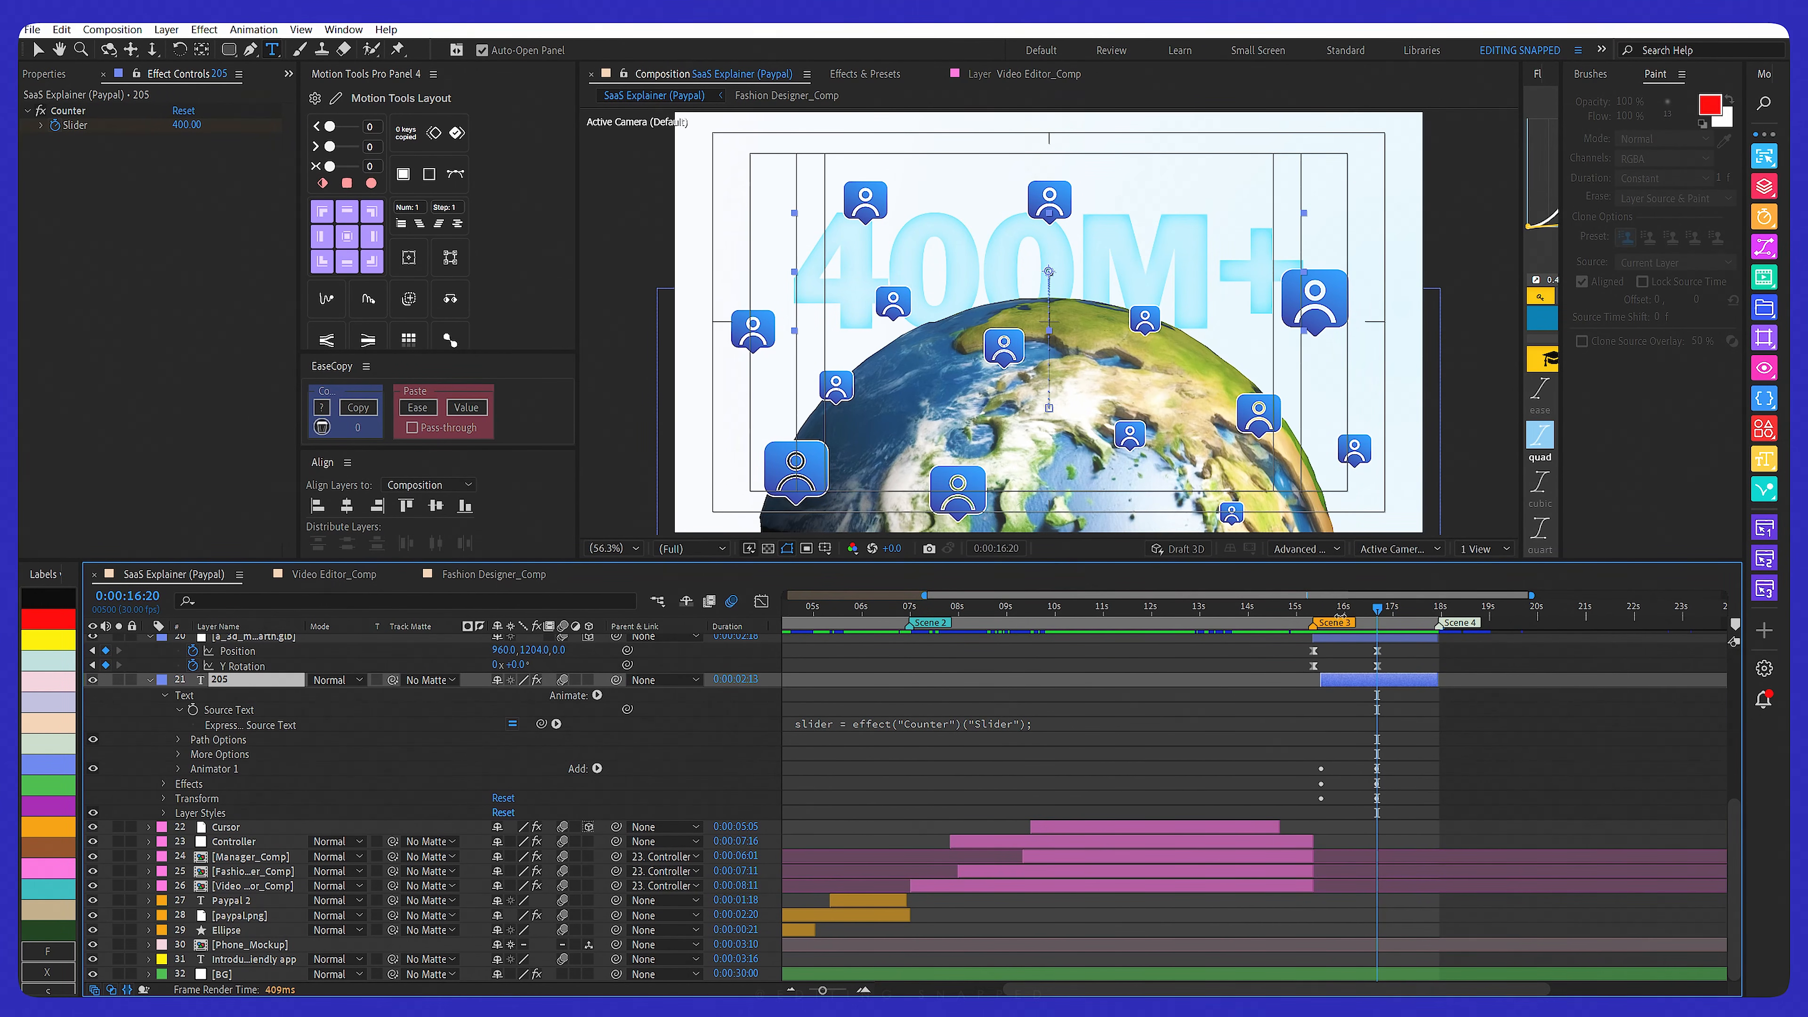
# Reveal the 205 layer's Offset, Slider, Position and Opacity keyframes and check them at 0:00:15:15 and 0:00:16:20
pyautogui.moveTo(1338, 615); pyautogui.dragTo(1322, 619)
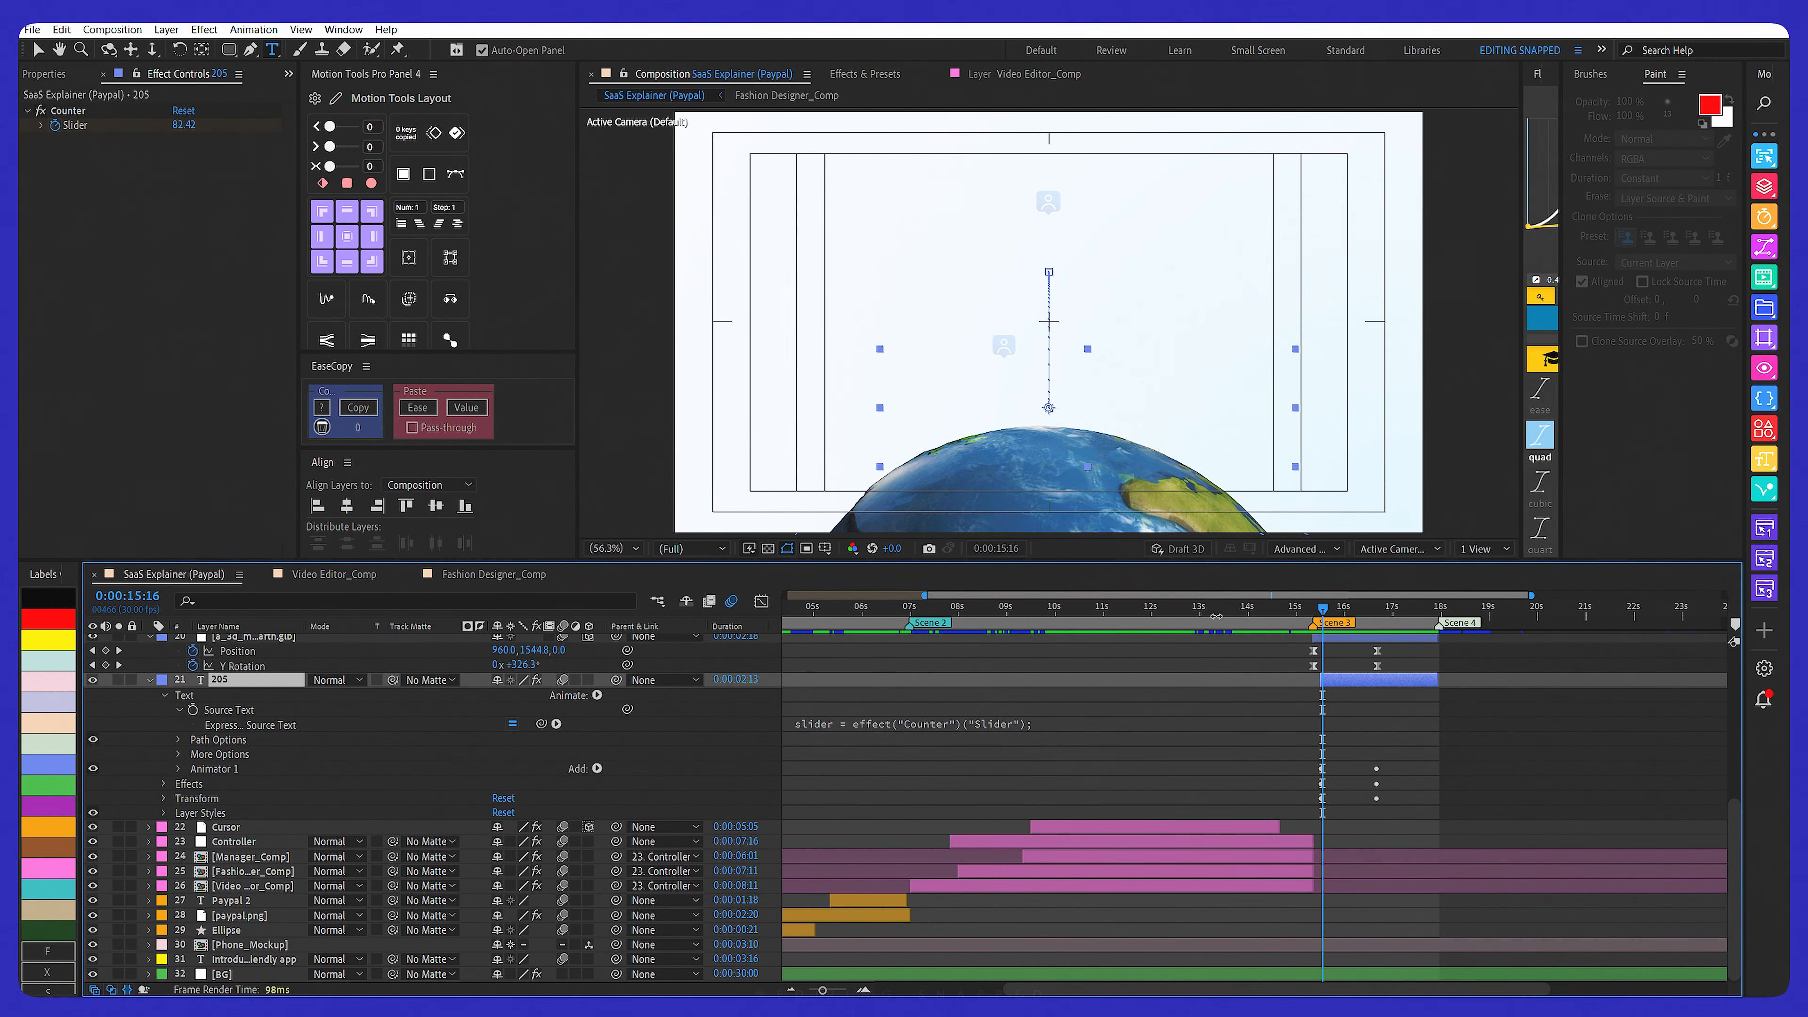
pyautogui.press('u')
pyautogui.press('u')
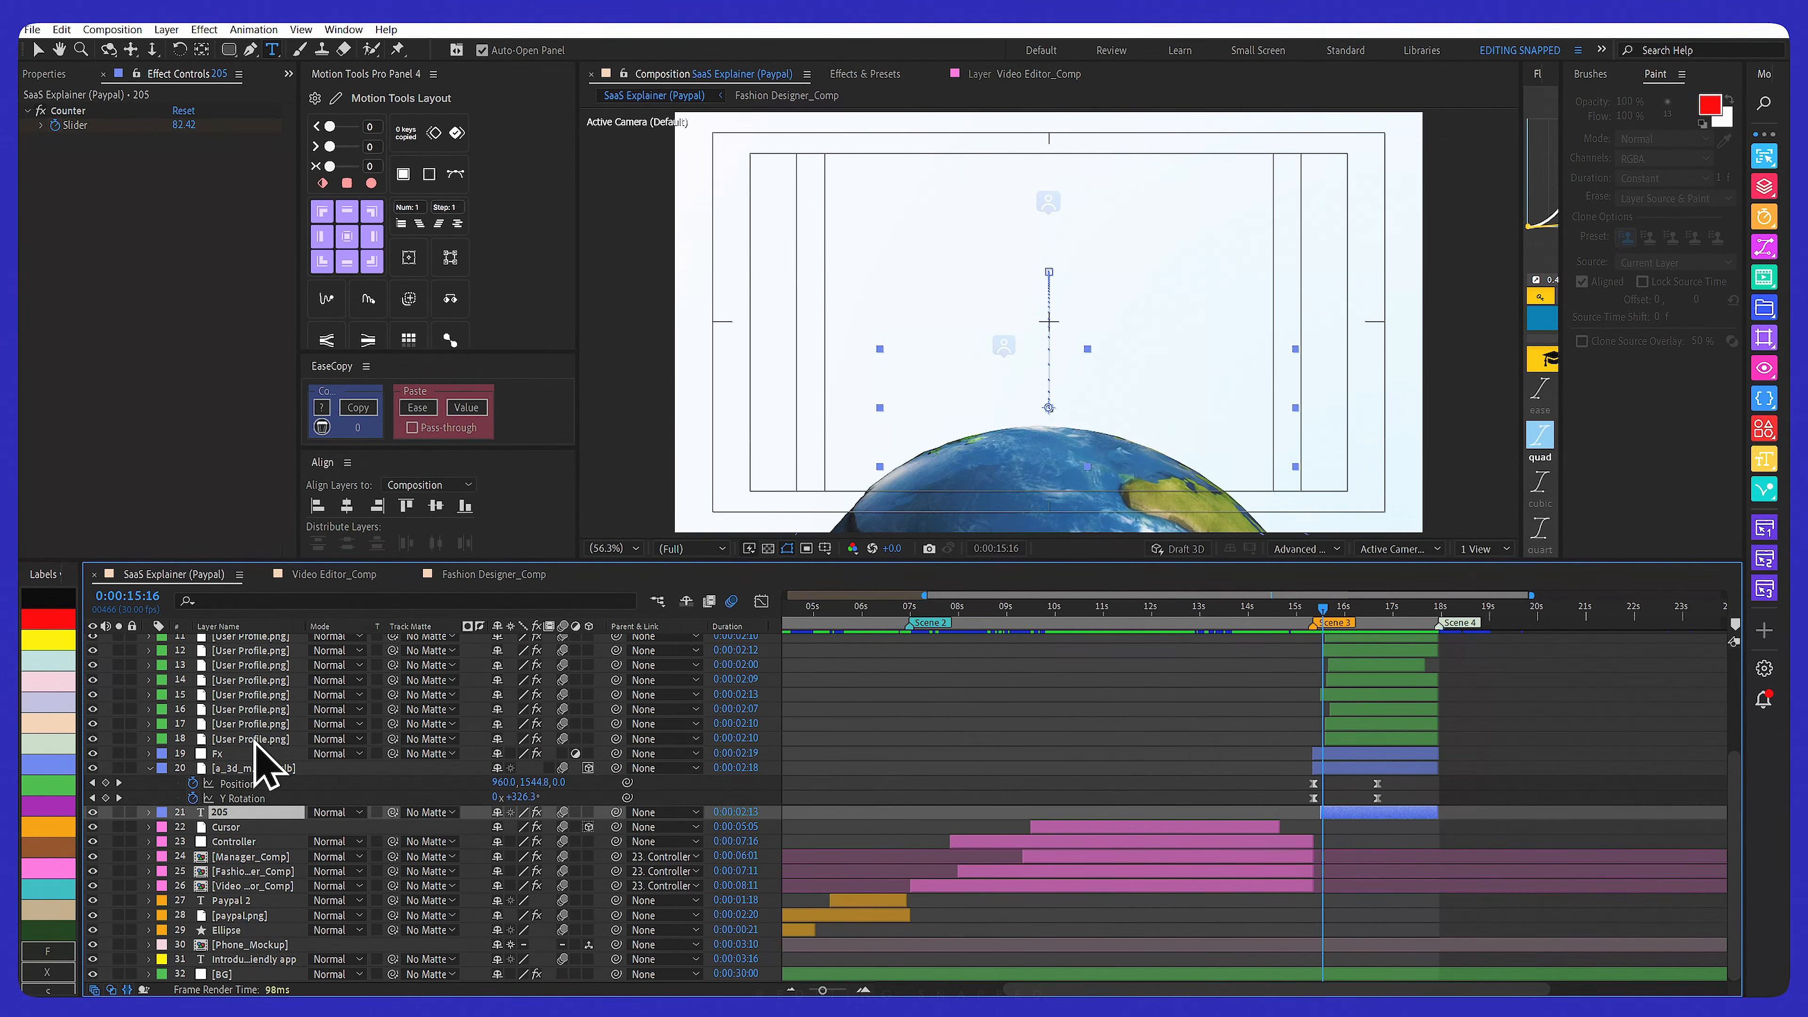
pyautogui.press('u')
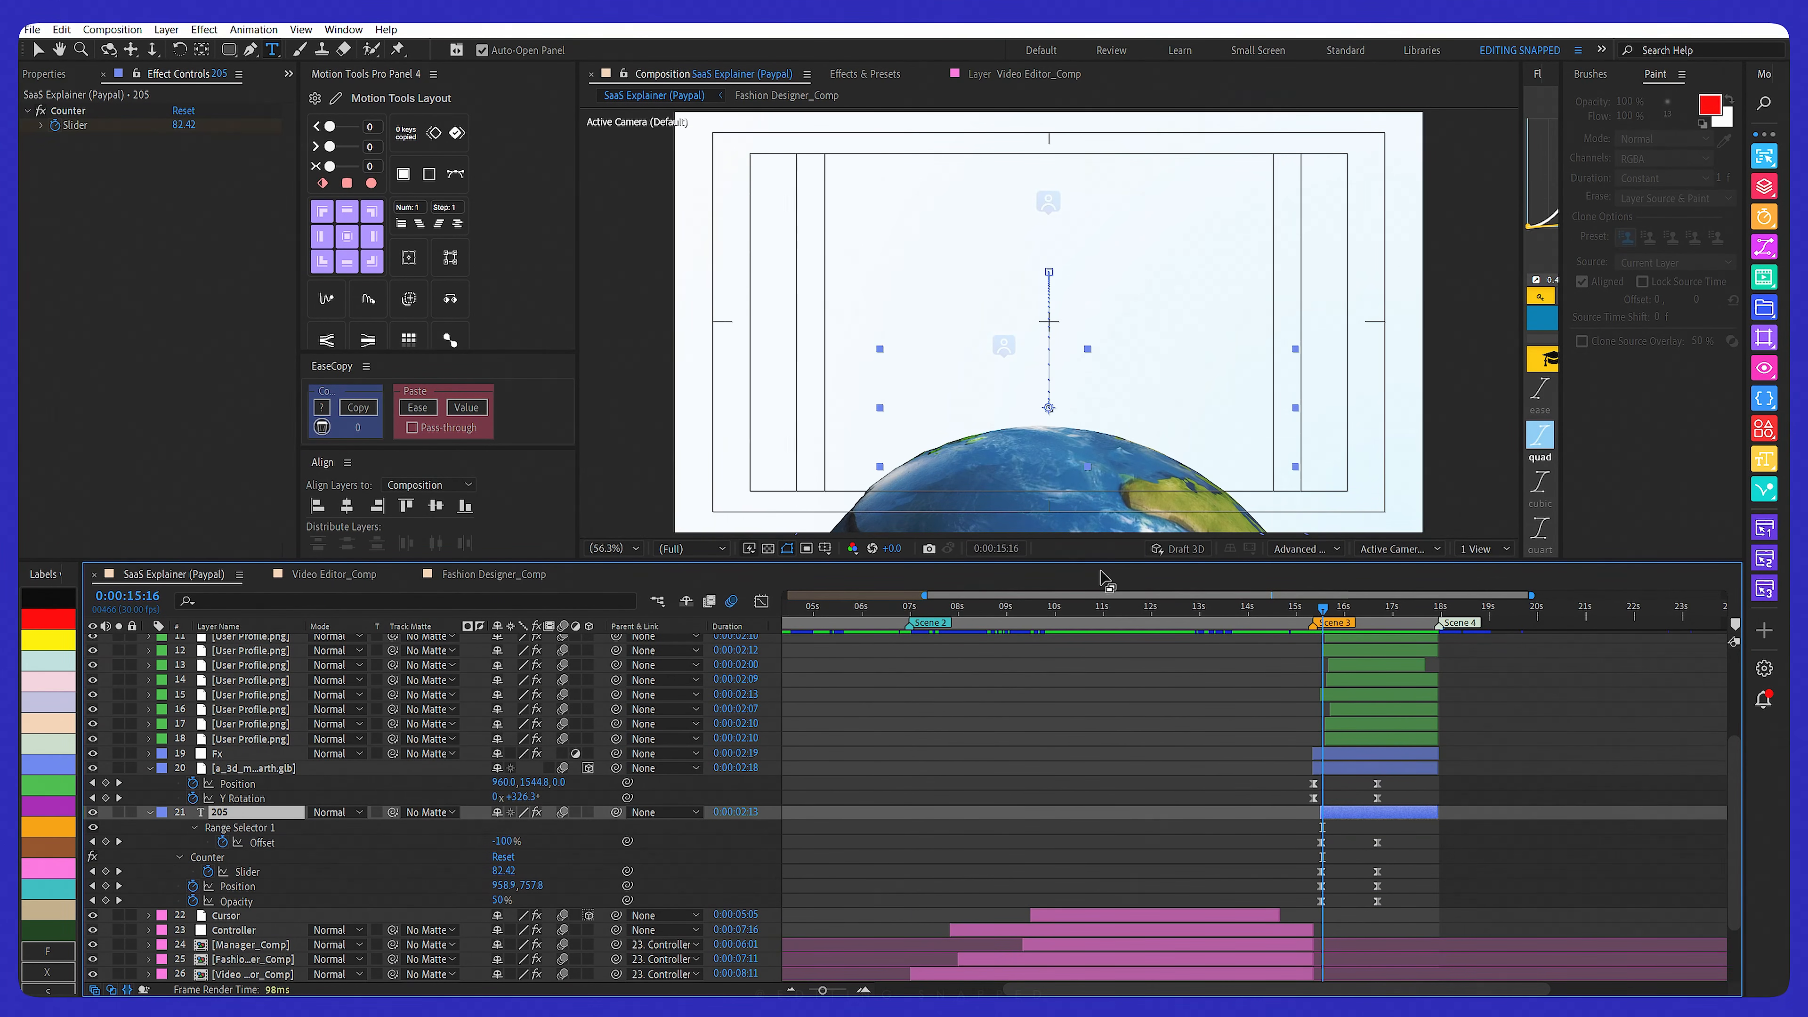
pyautogui.press('j')
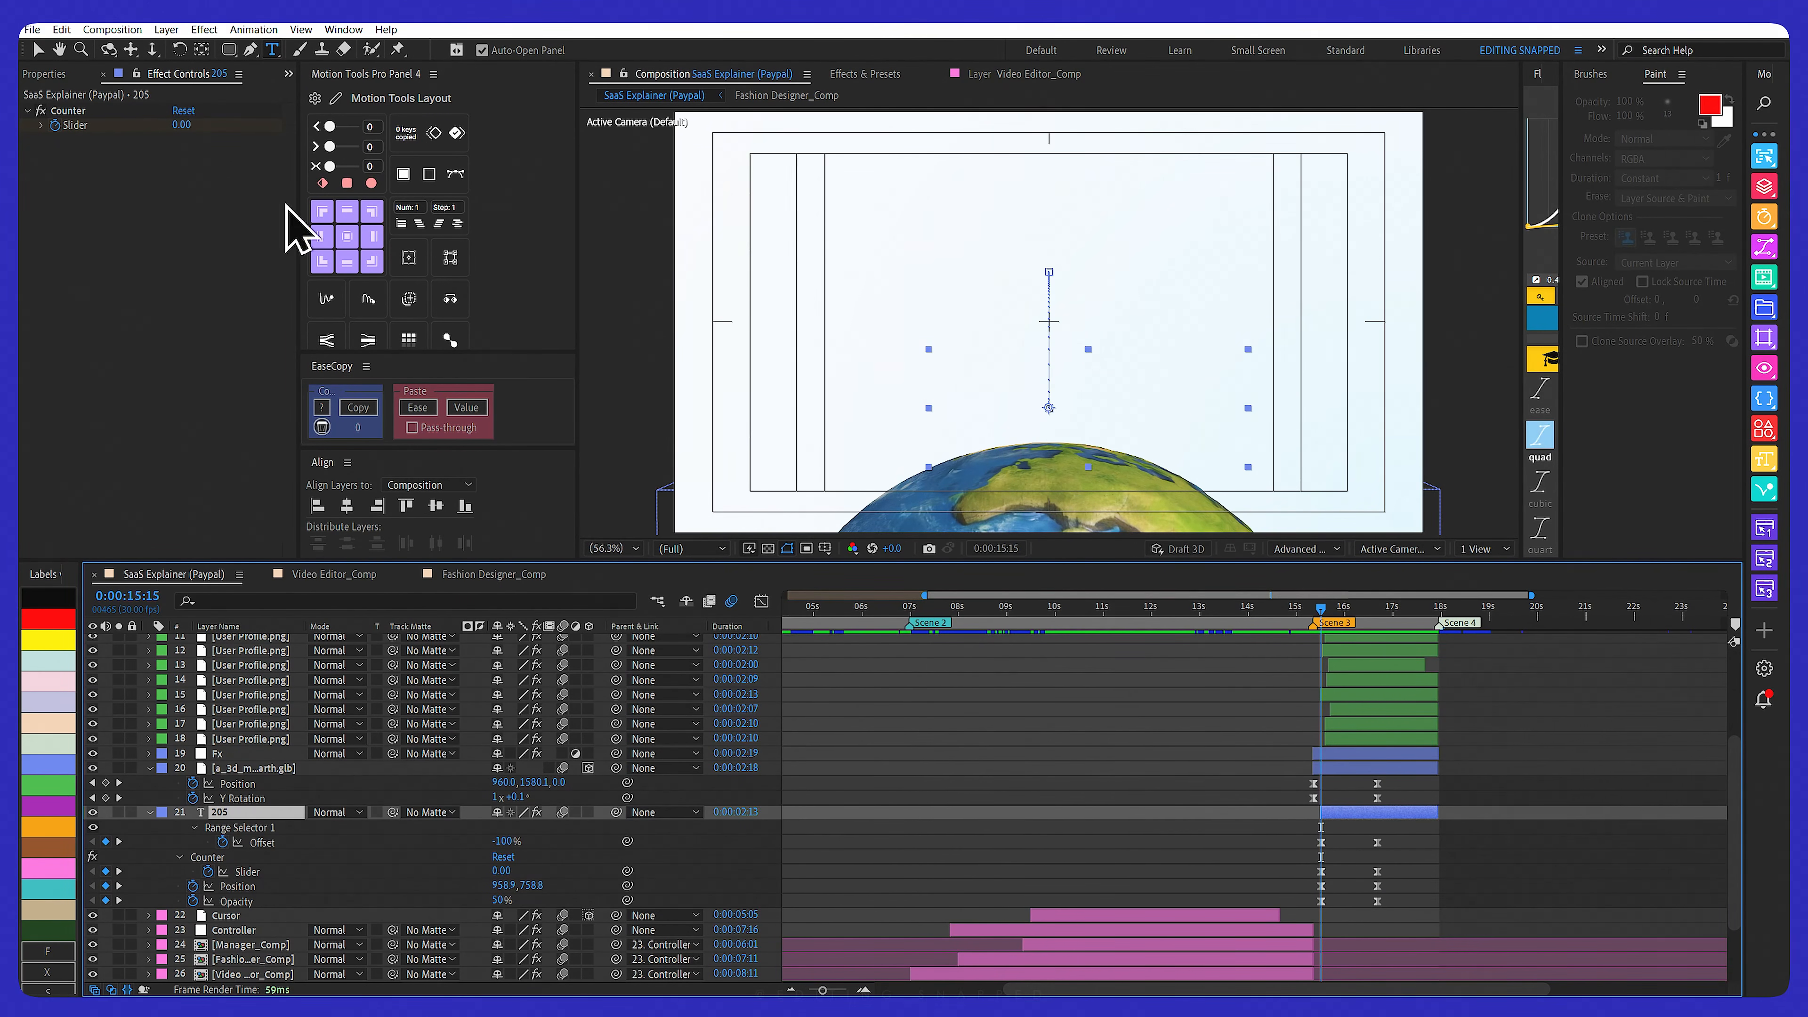
pyautogui.press('k')
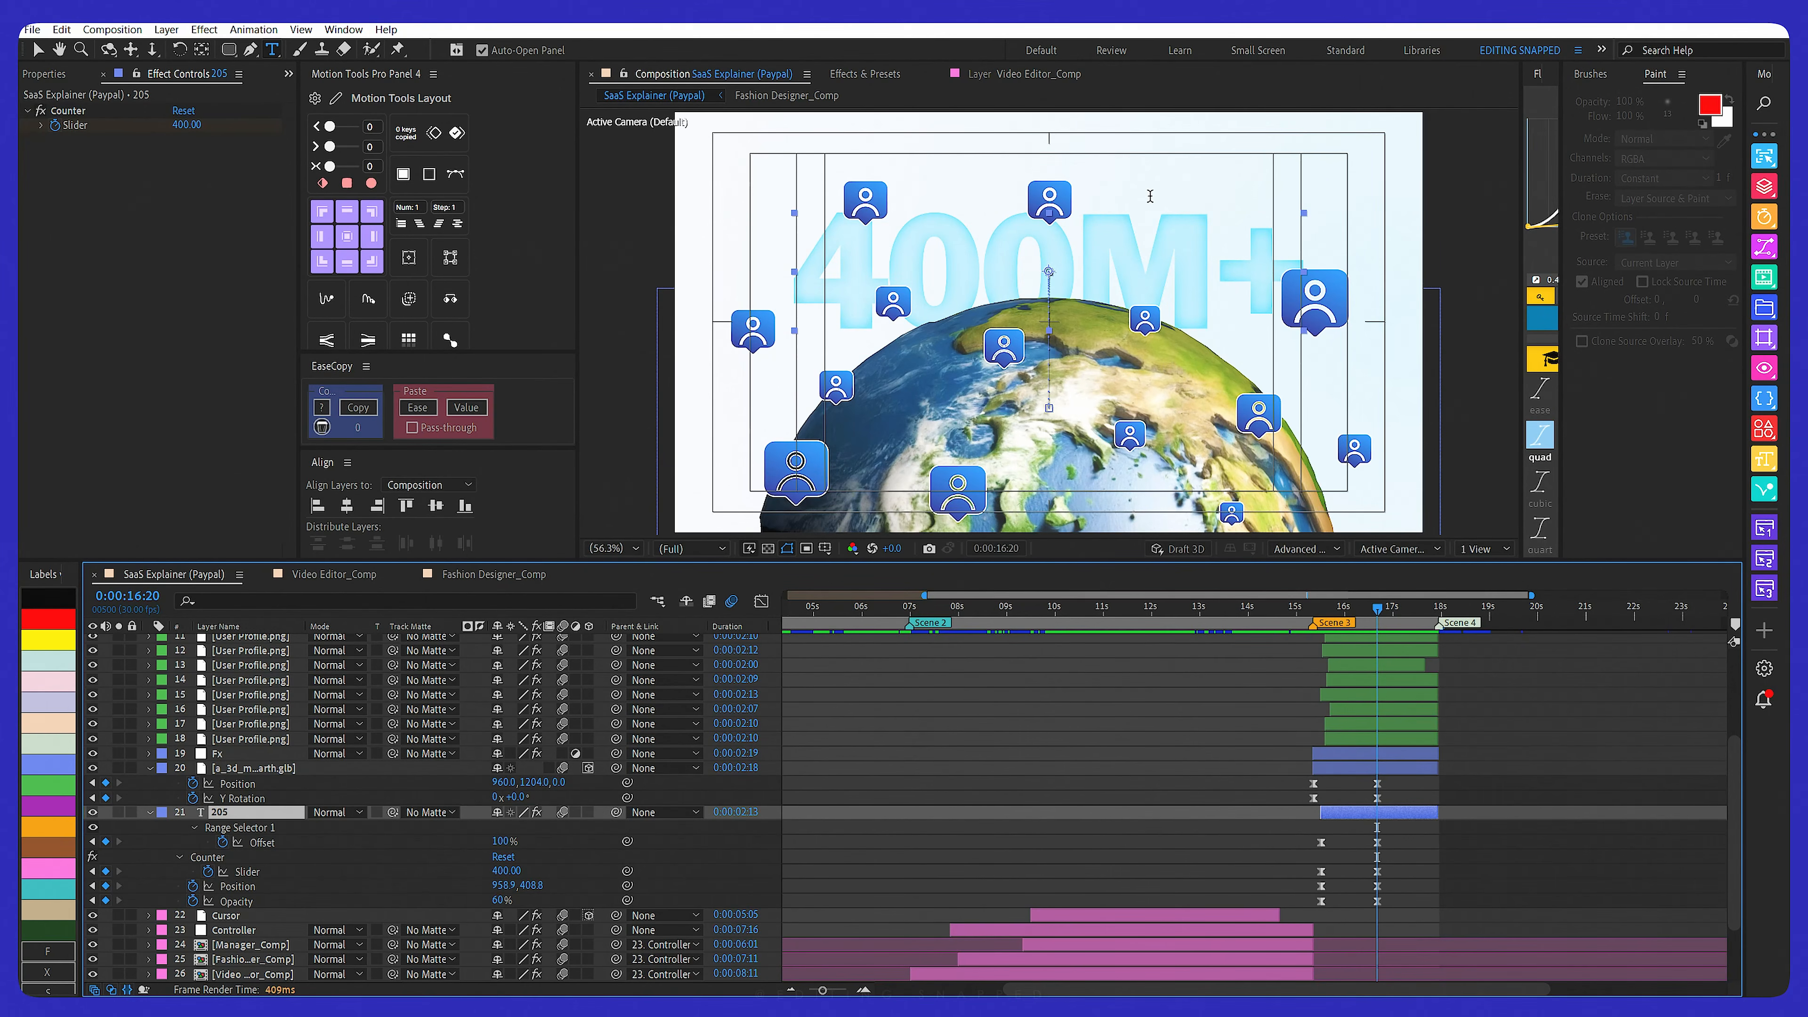
# Scrub through the start of the counter animation around 0:00:15:15 and return to its end keyframes at 0:00:16:20
pyautogui.moveTo(1355, 614)
pyautogui.mouseDown()
pyautogui.moveTo(1337, 610)
pyautogui.moveTo(1380, 611)
pyautogui.moveTo(1322, 613)
pyautogui.mouseUp()
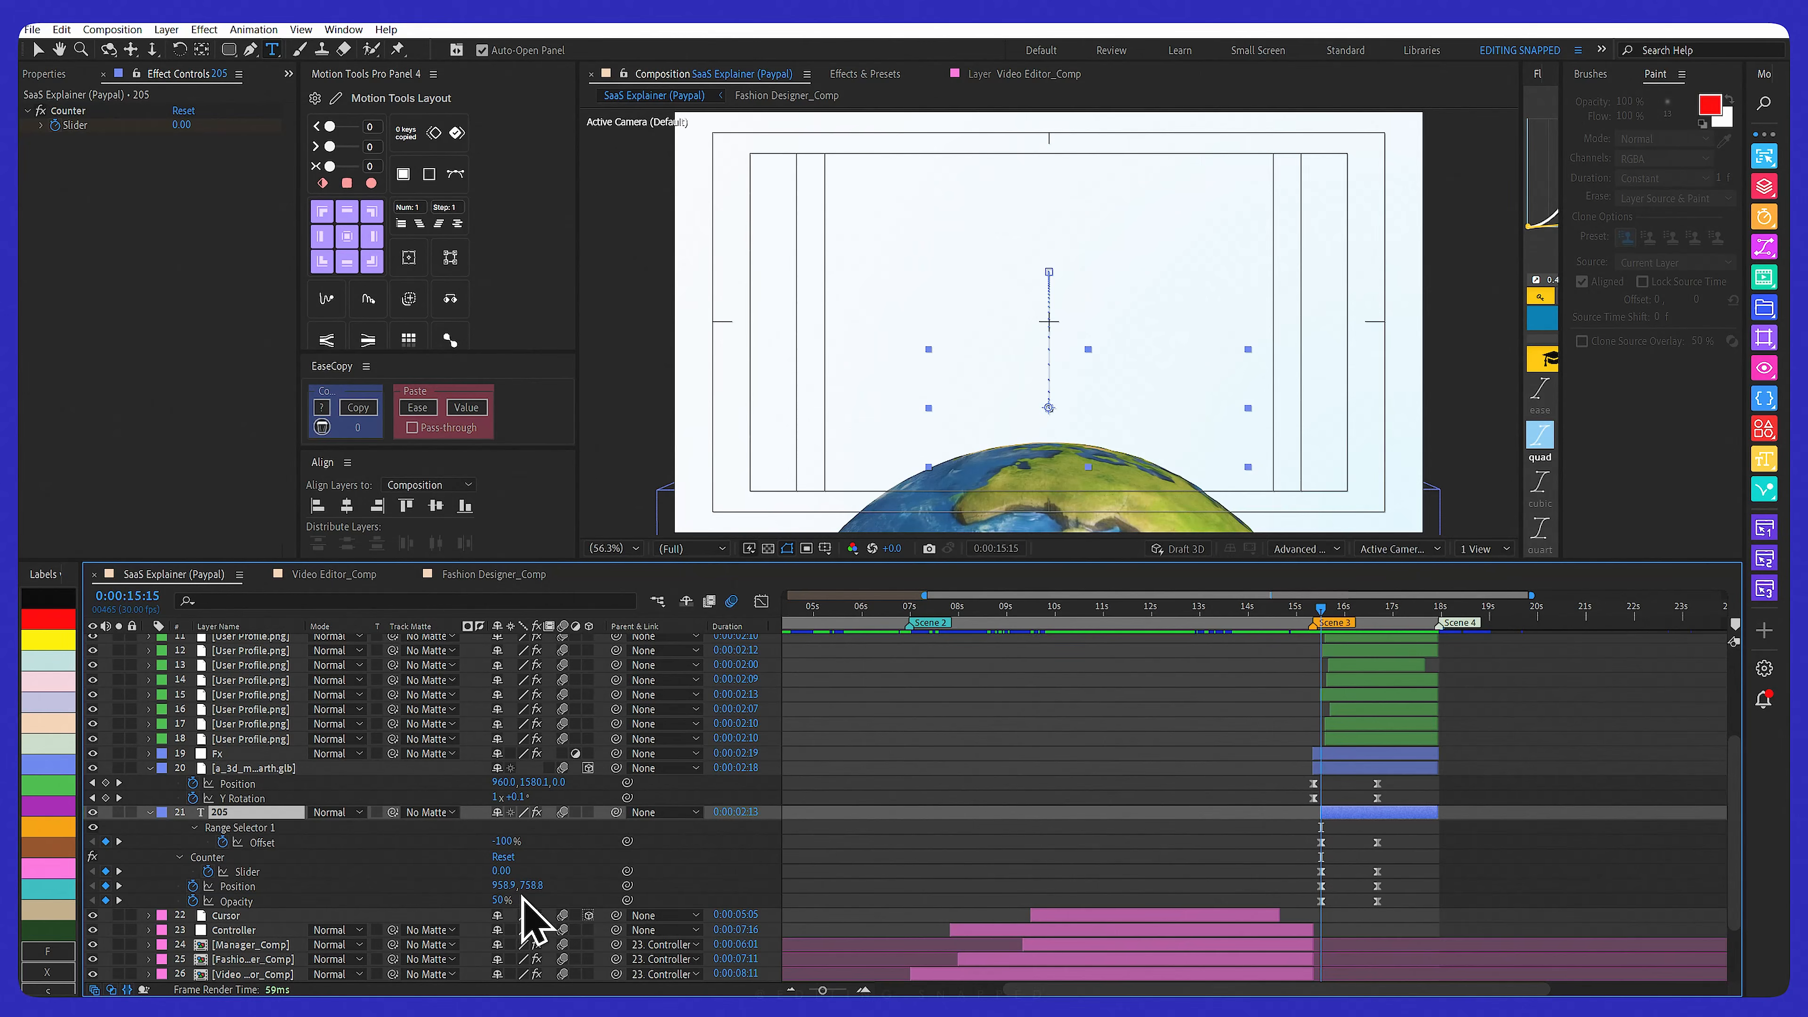
pyautogui.click(1326, 609)
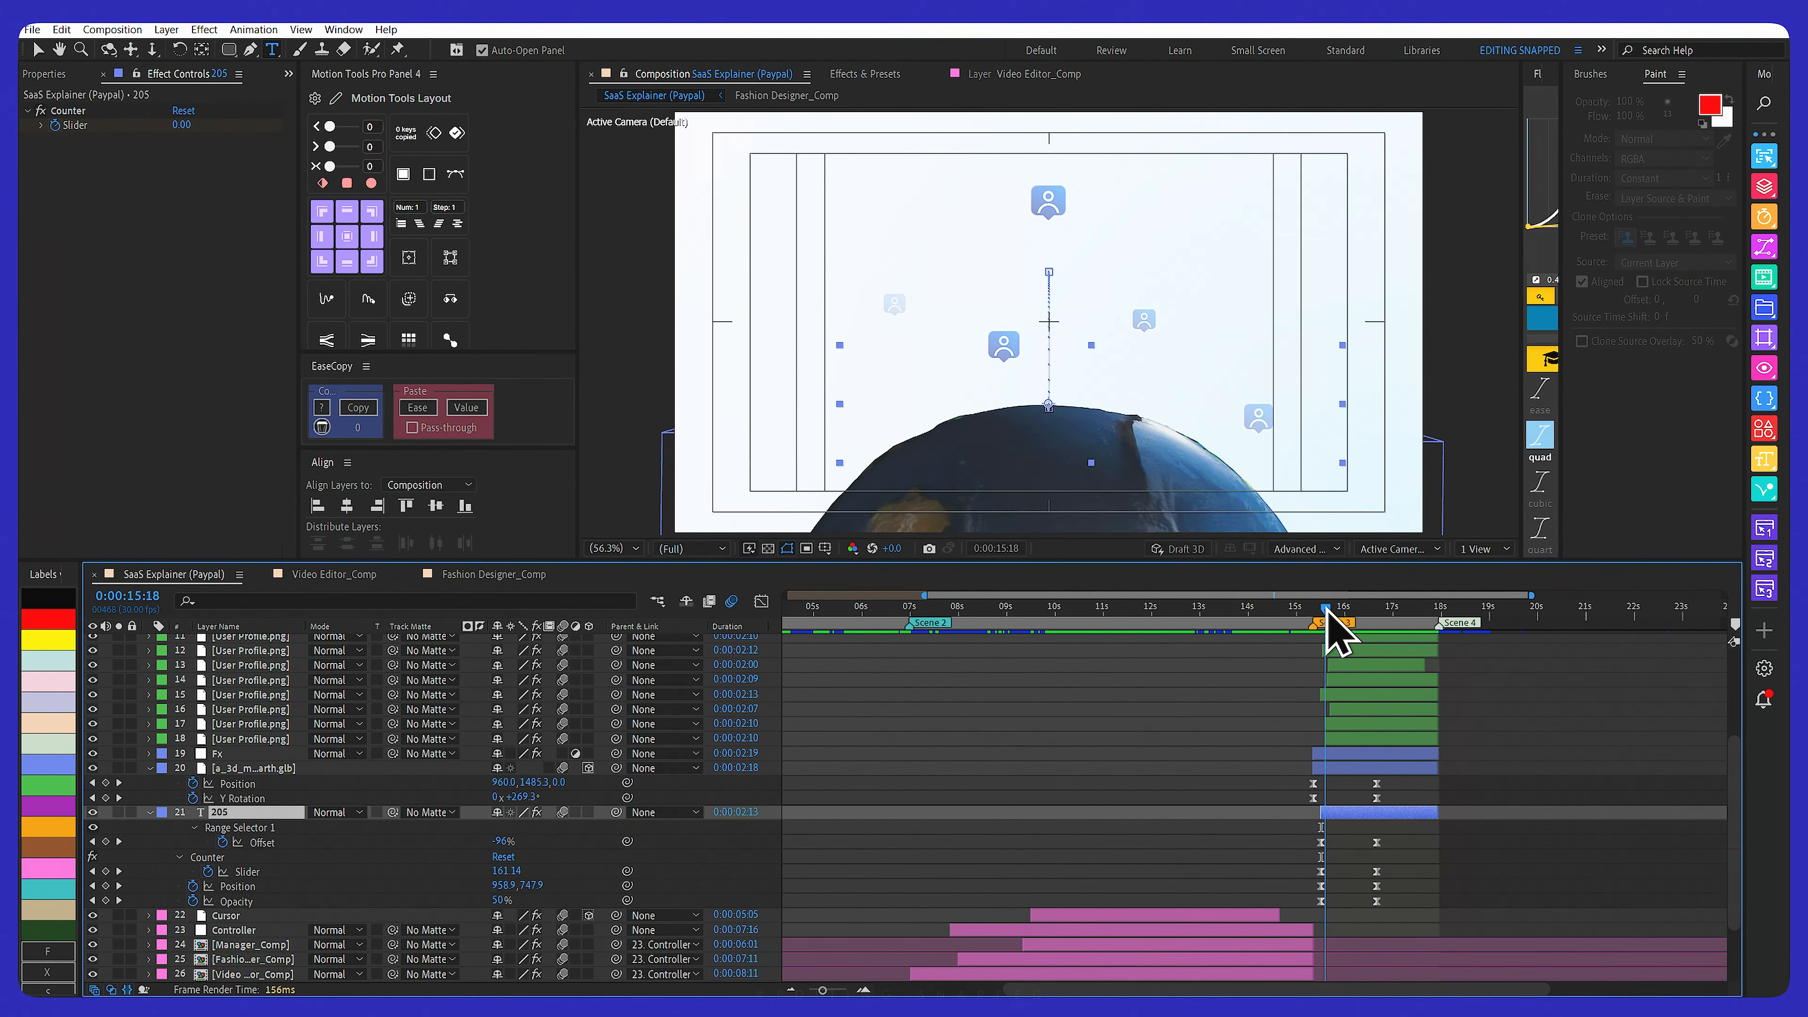
pyautogui.moveTo(1326, 609); pyautogui.dragTo(1317, 608)
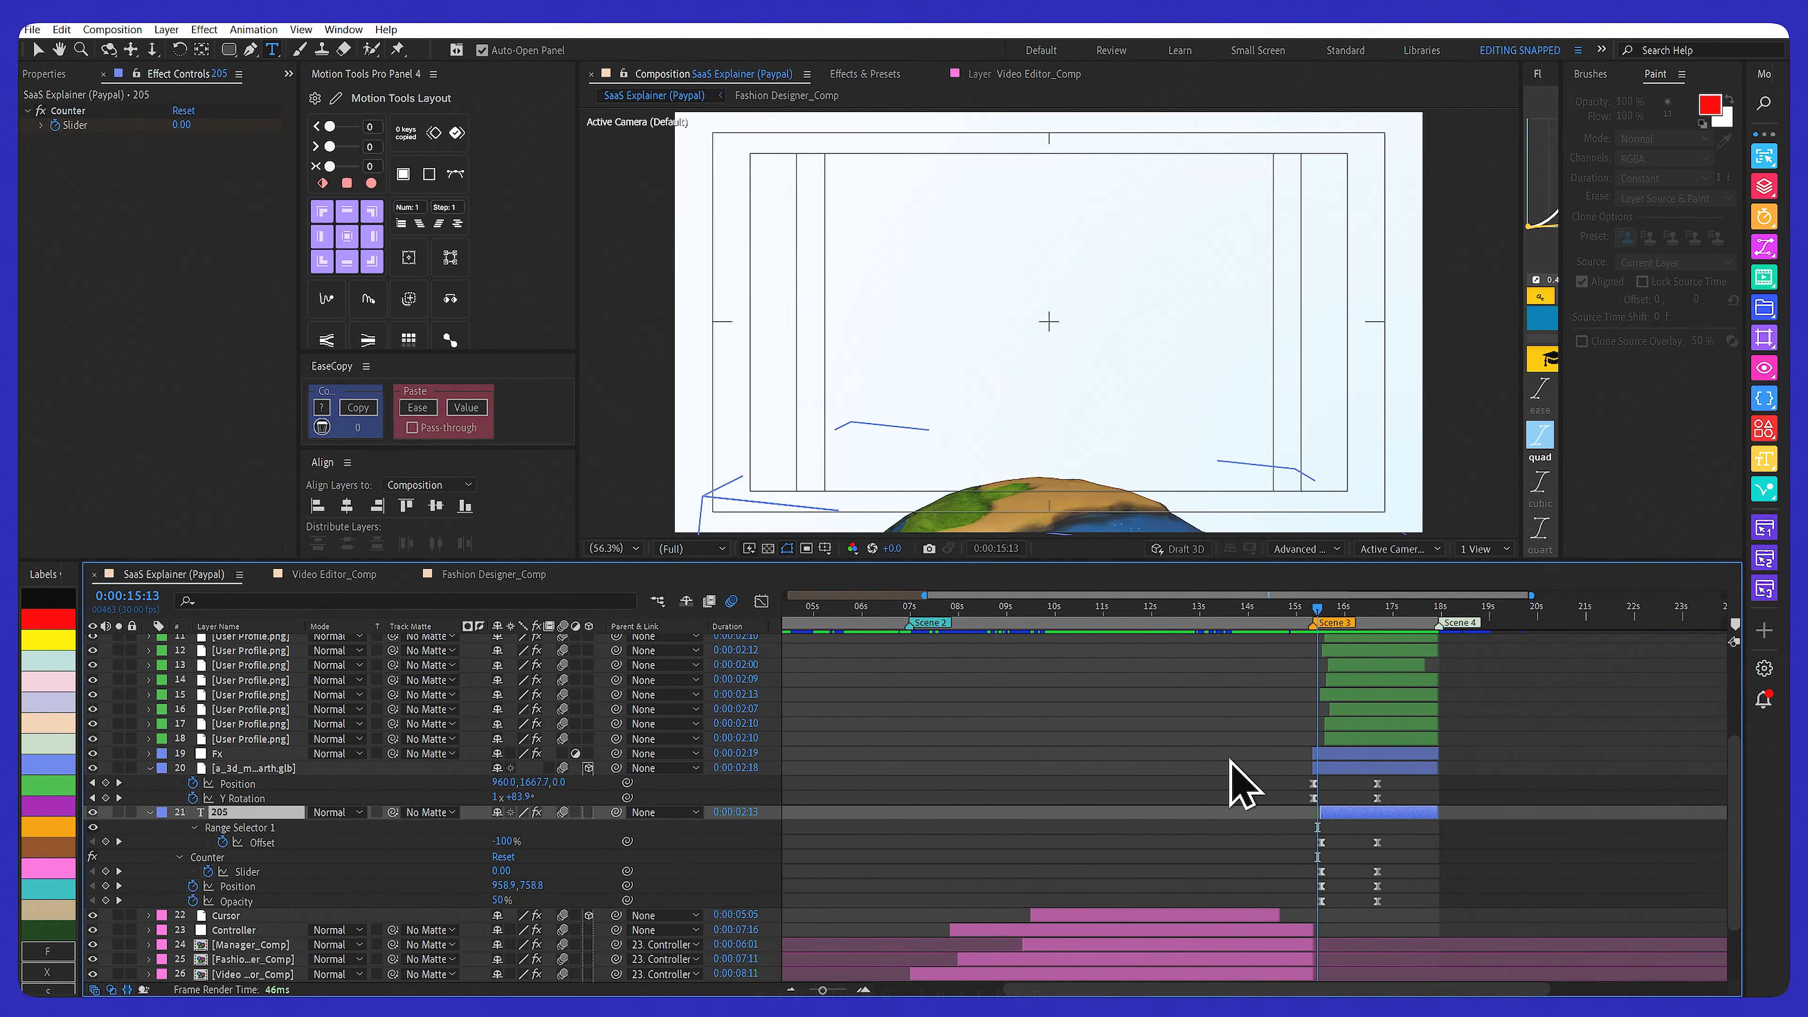
pyautogui.click(1377, 610)
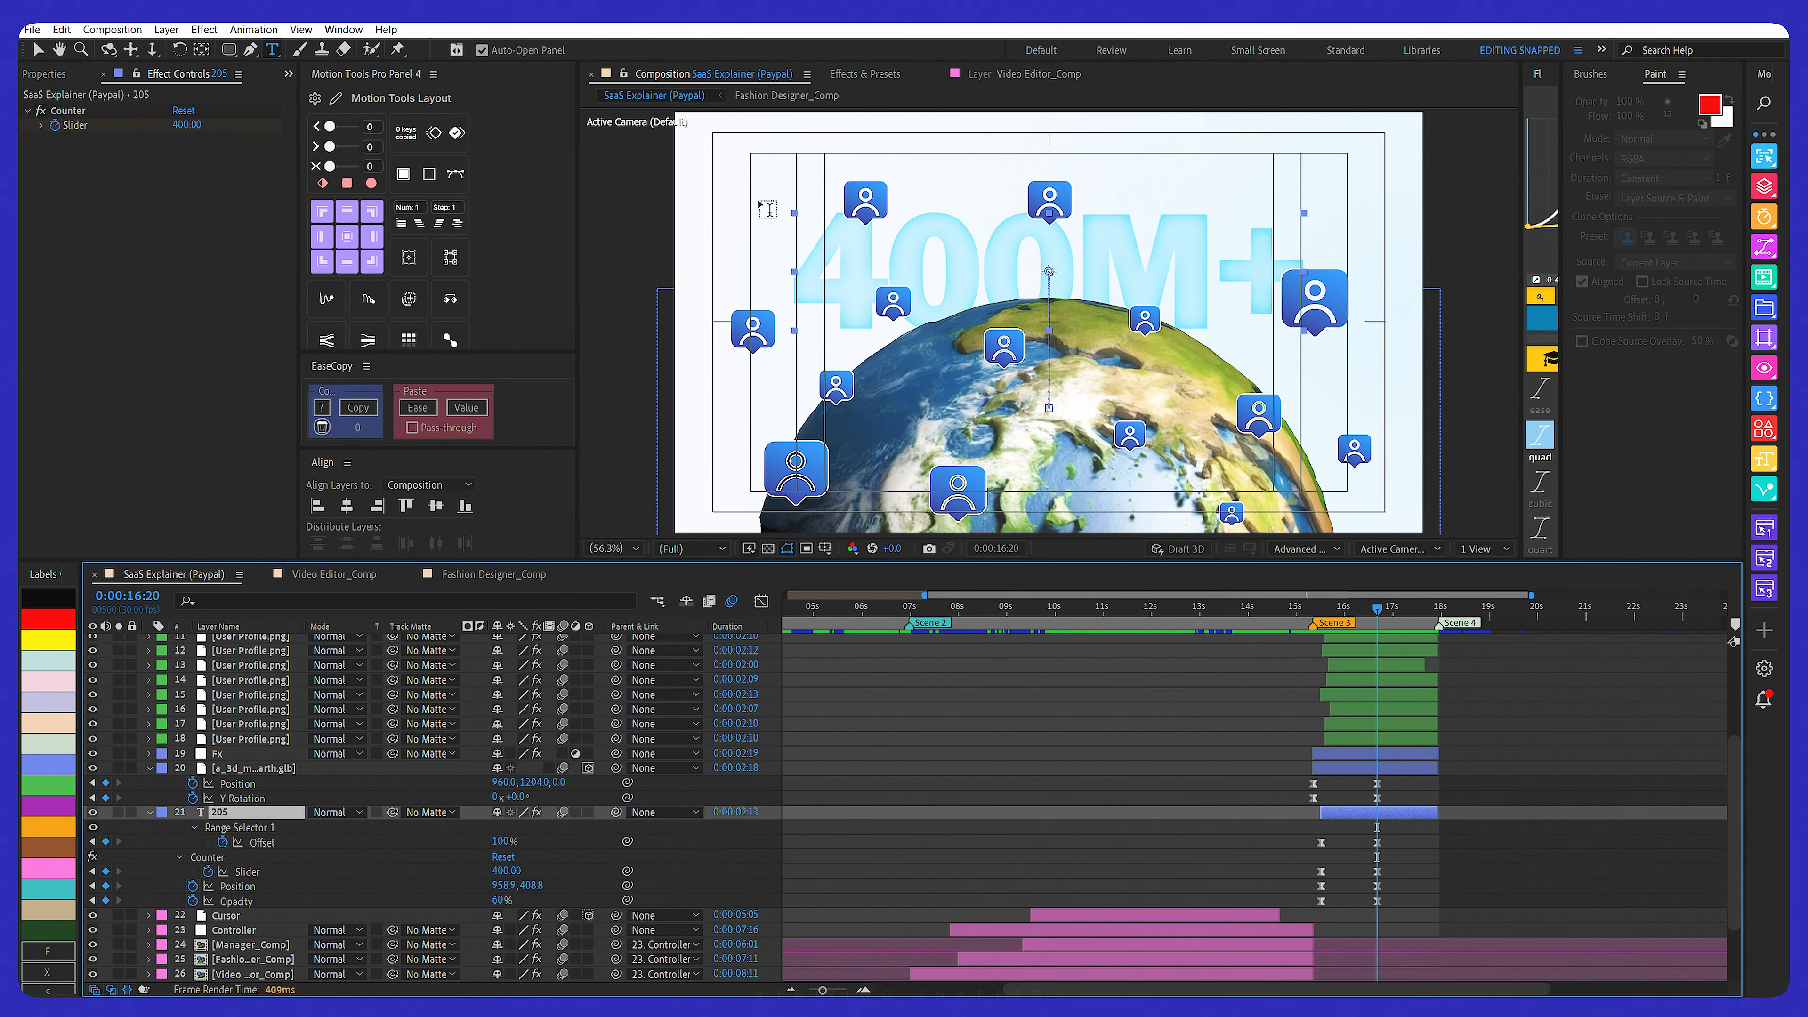
pyautogui.click(823, 551)
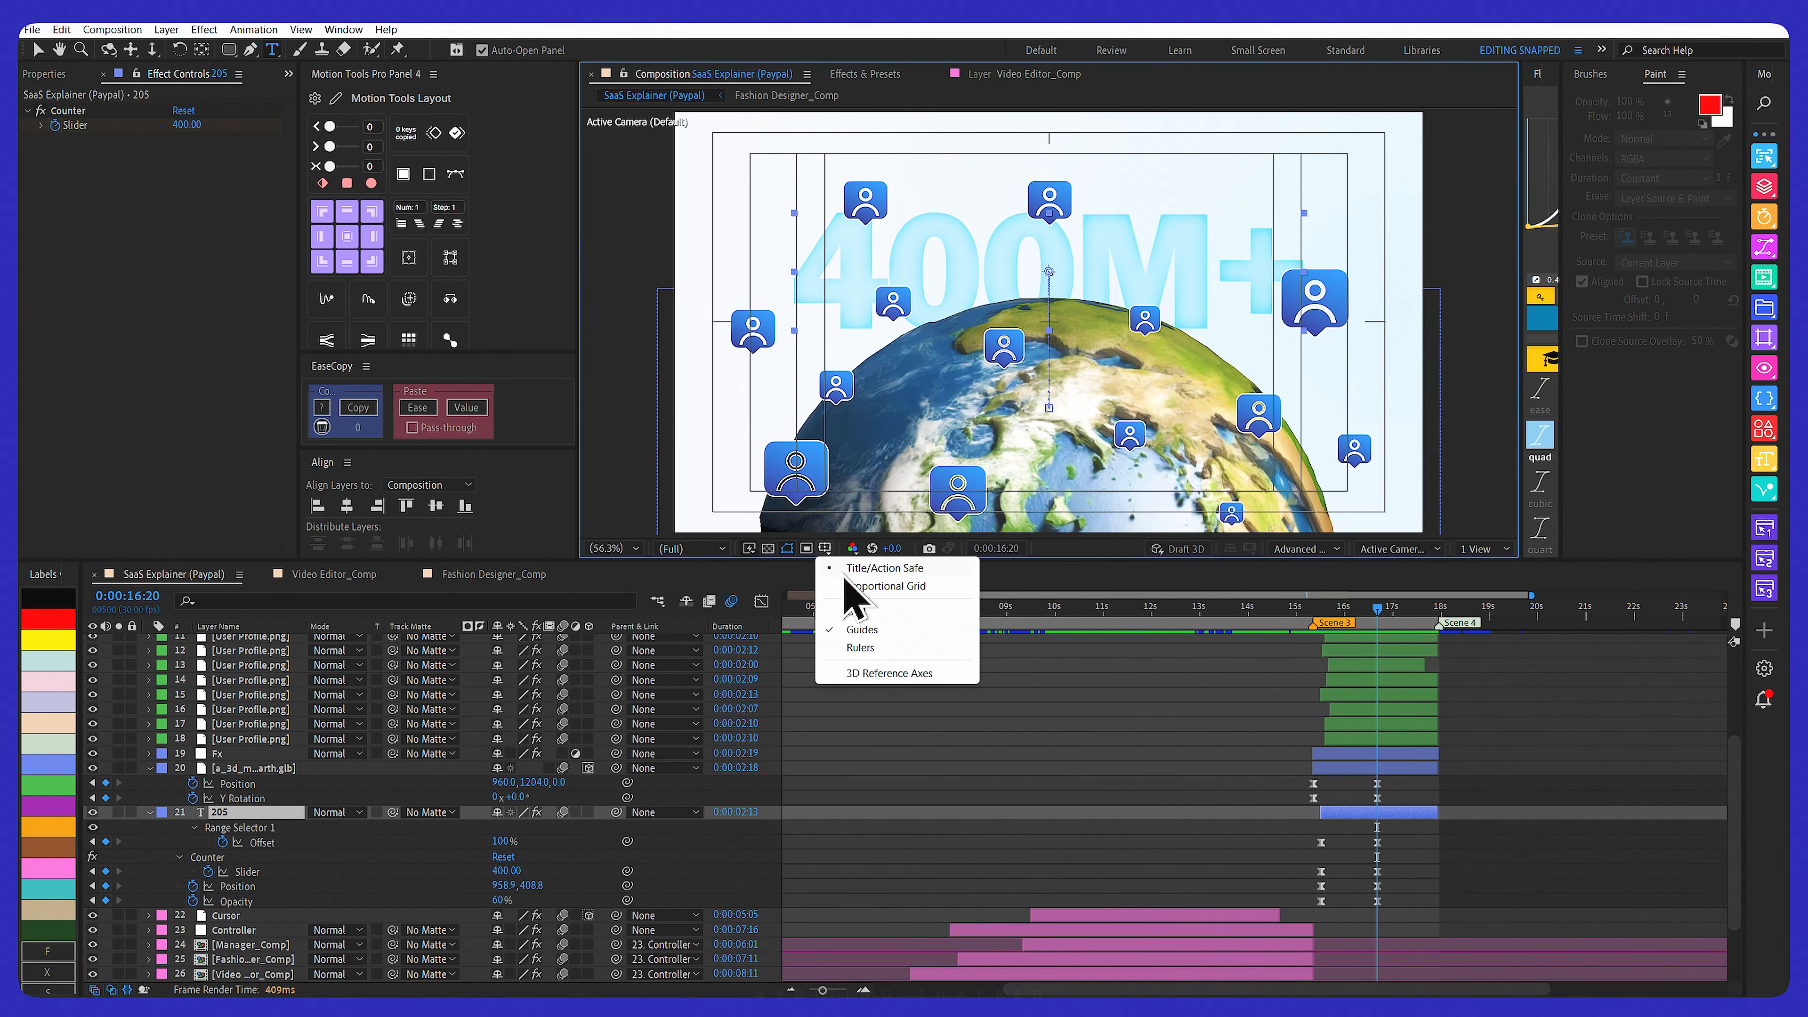
pyautogui.click(830, 553)
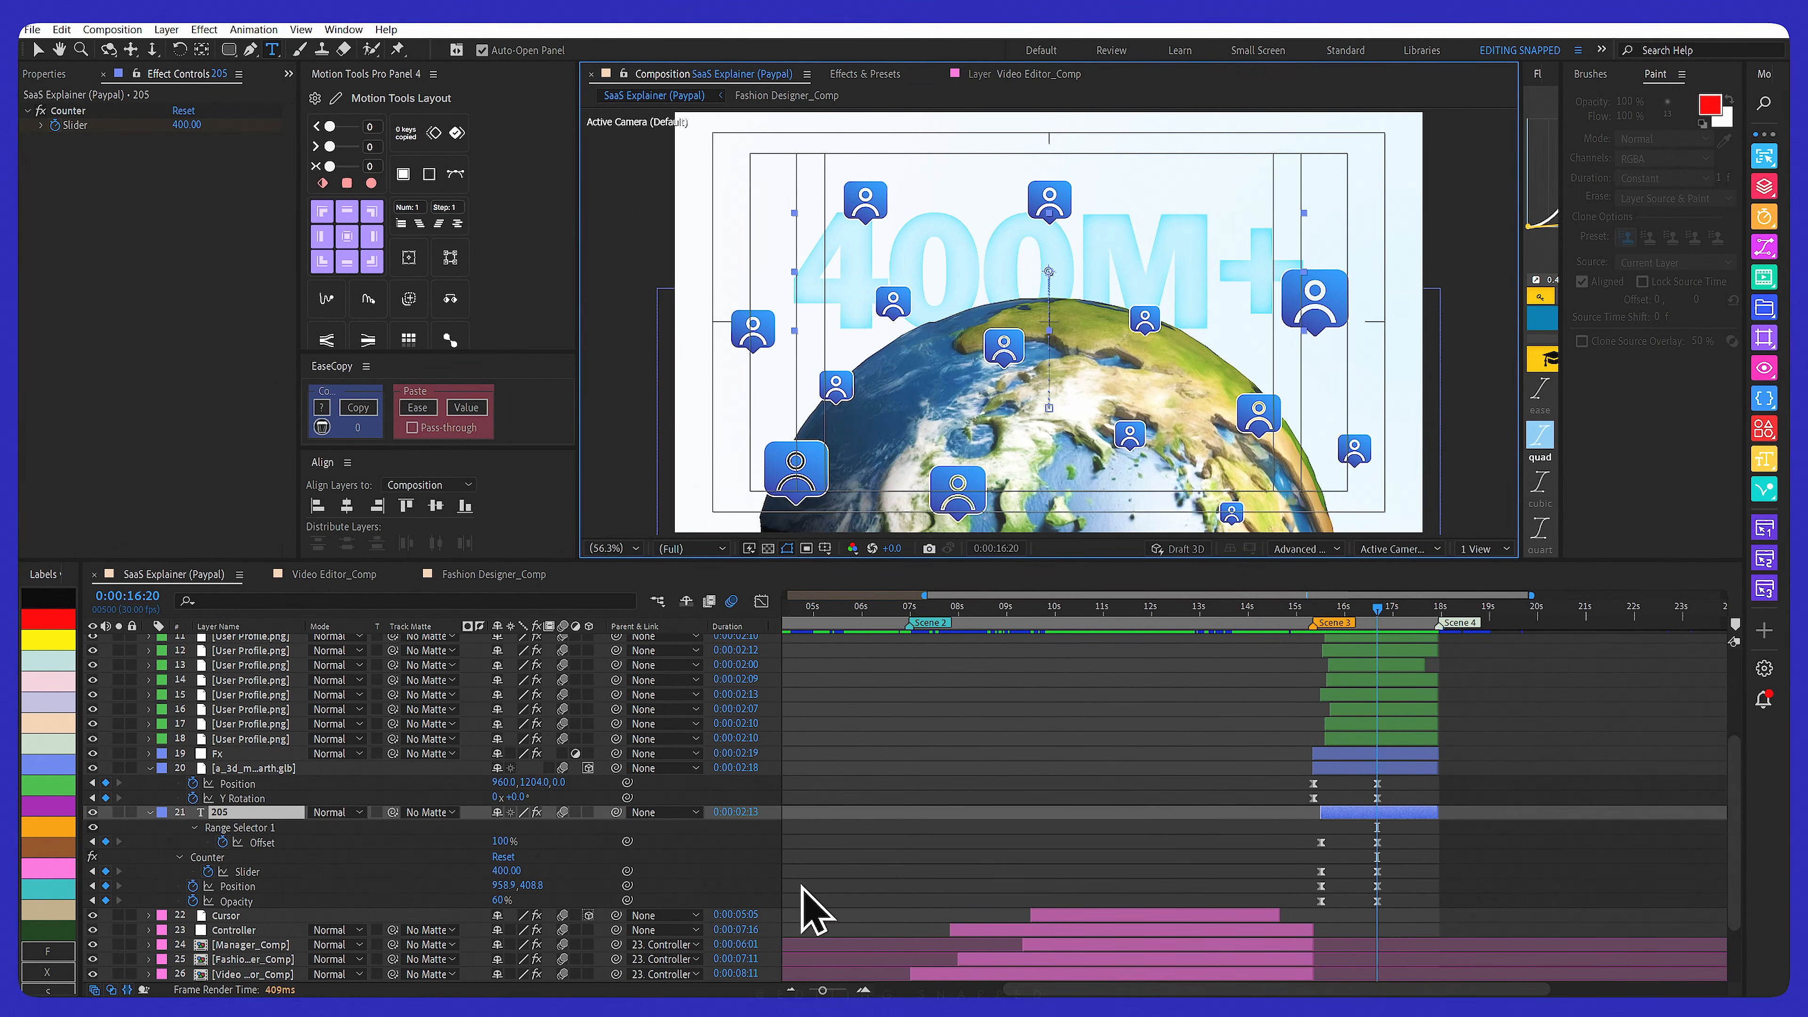
# Collapse the keyframe properties of the 205 text layer
pyautogui.click(220, 812)
pyautogui.click(150, 814)
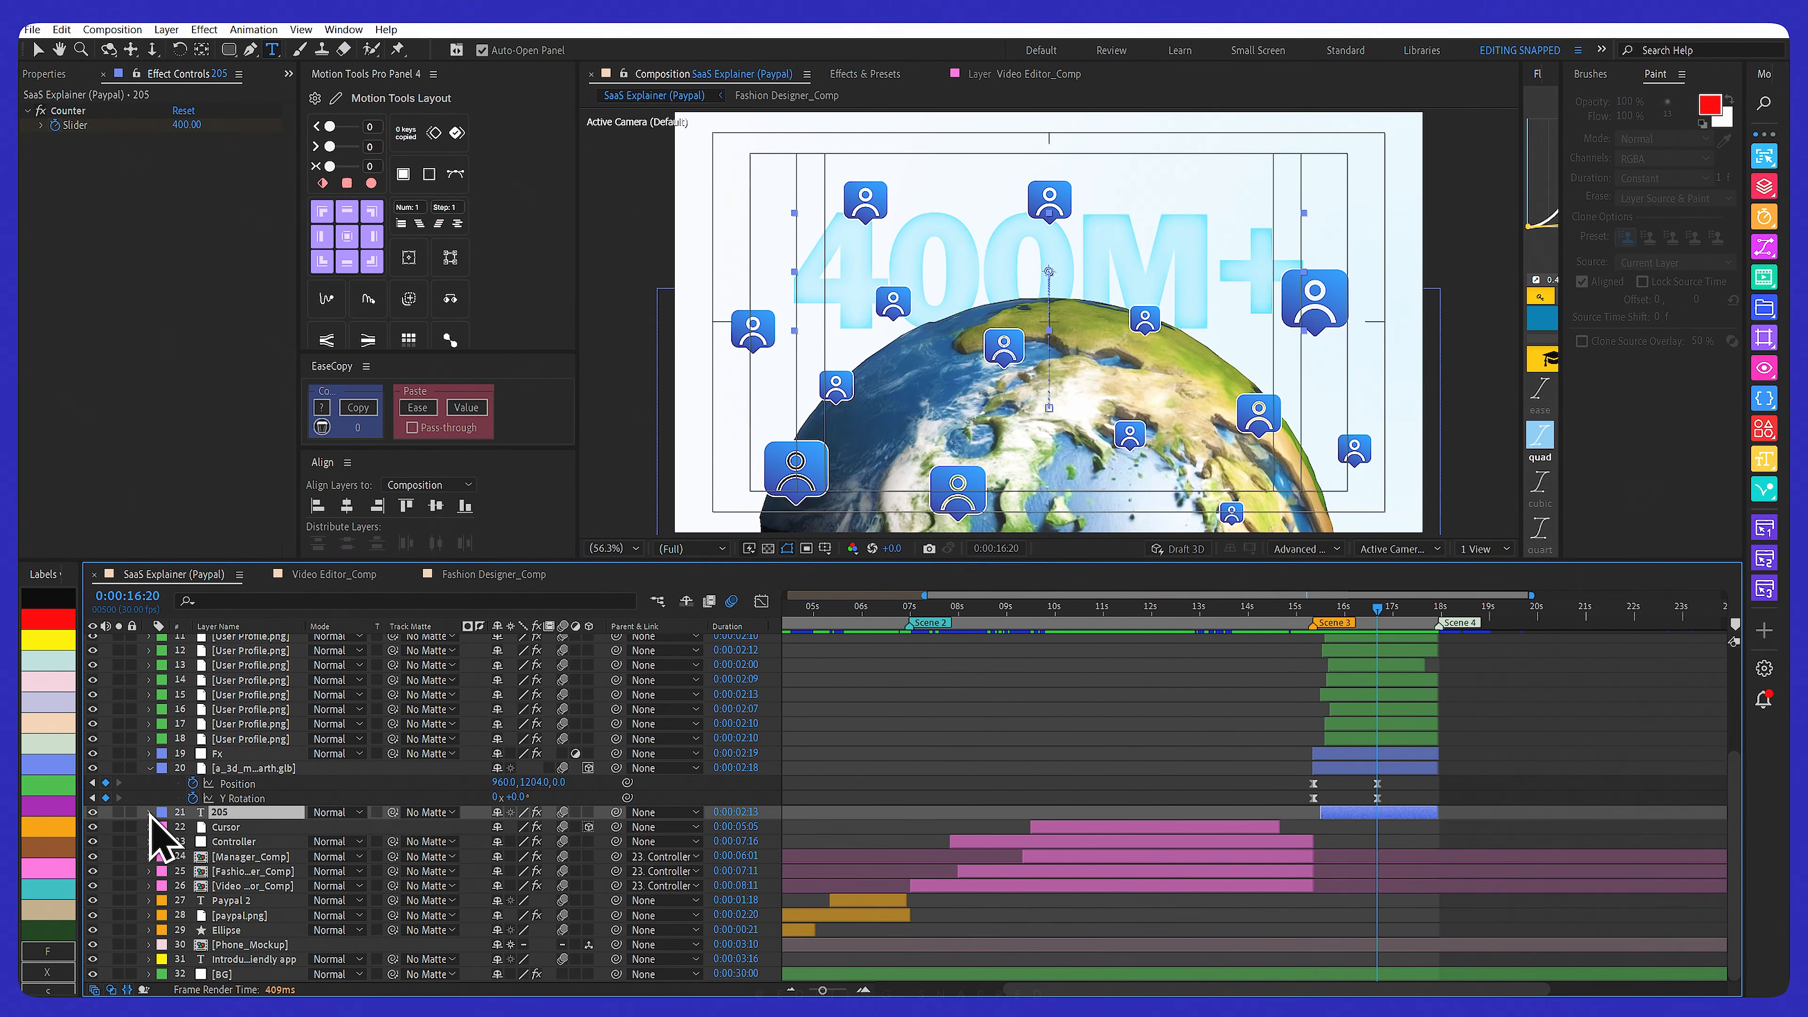
# Expand the 205 text layer's Layer Styles and examine the Inner Glow settings
pyautogui.click(150, 813)
pyautogui.click(165, 769)
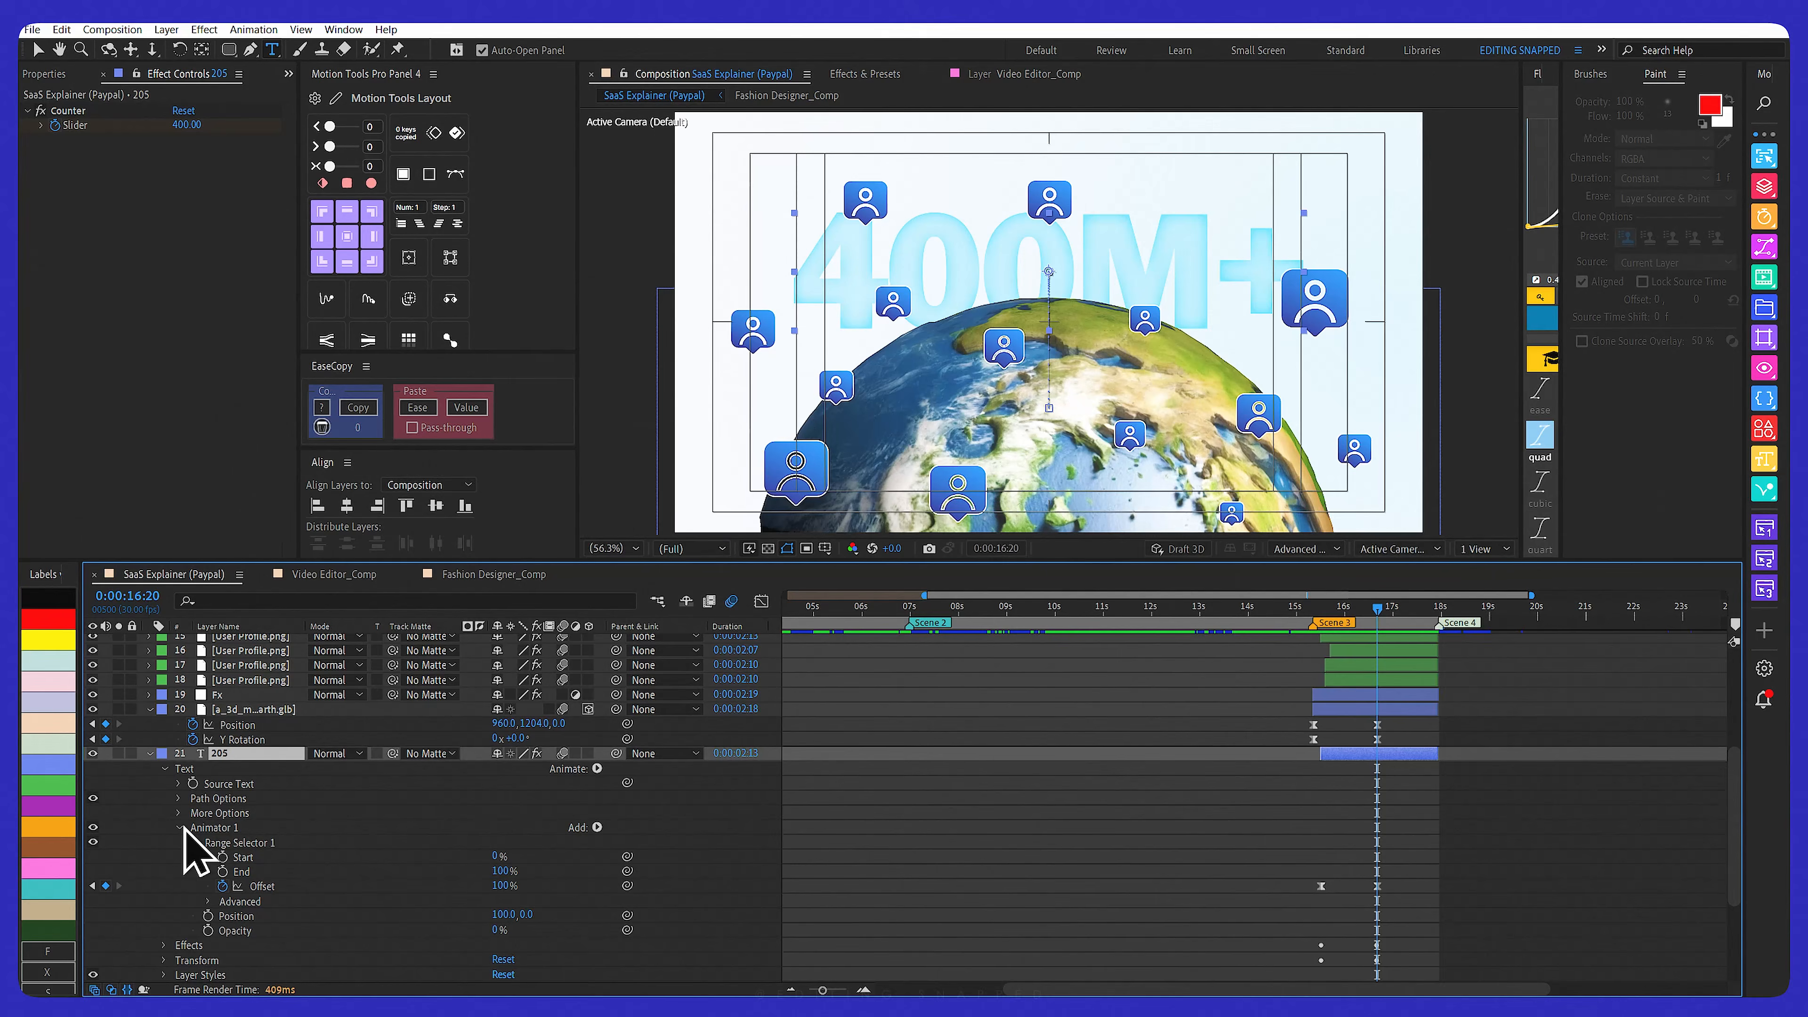
pyautogui.scroll(-3, 185, 840)
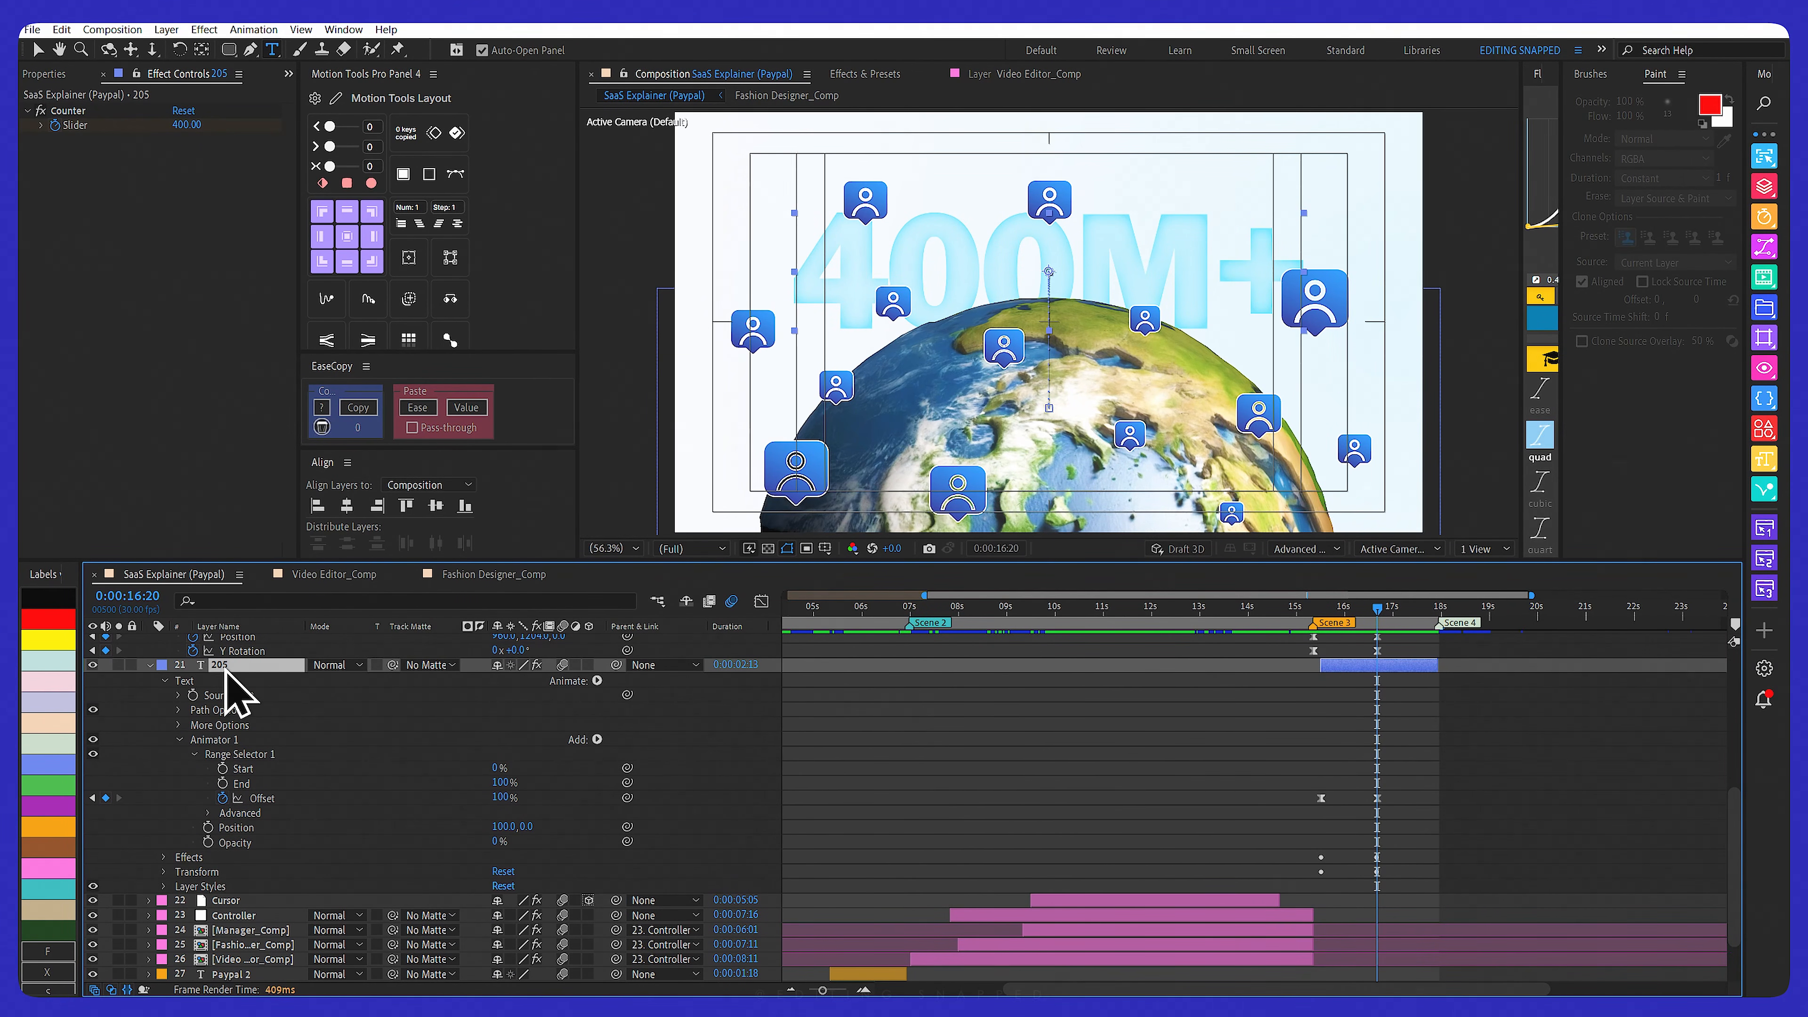
pyautogui.click(164, 886)
pyautogui.scroll(-3, 285, 908)
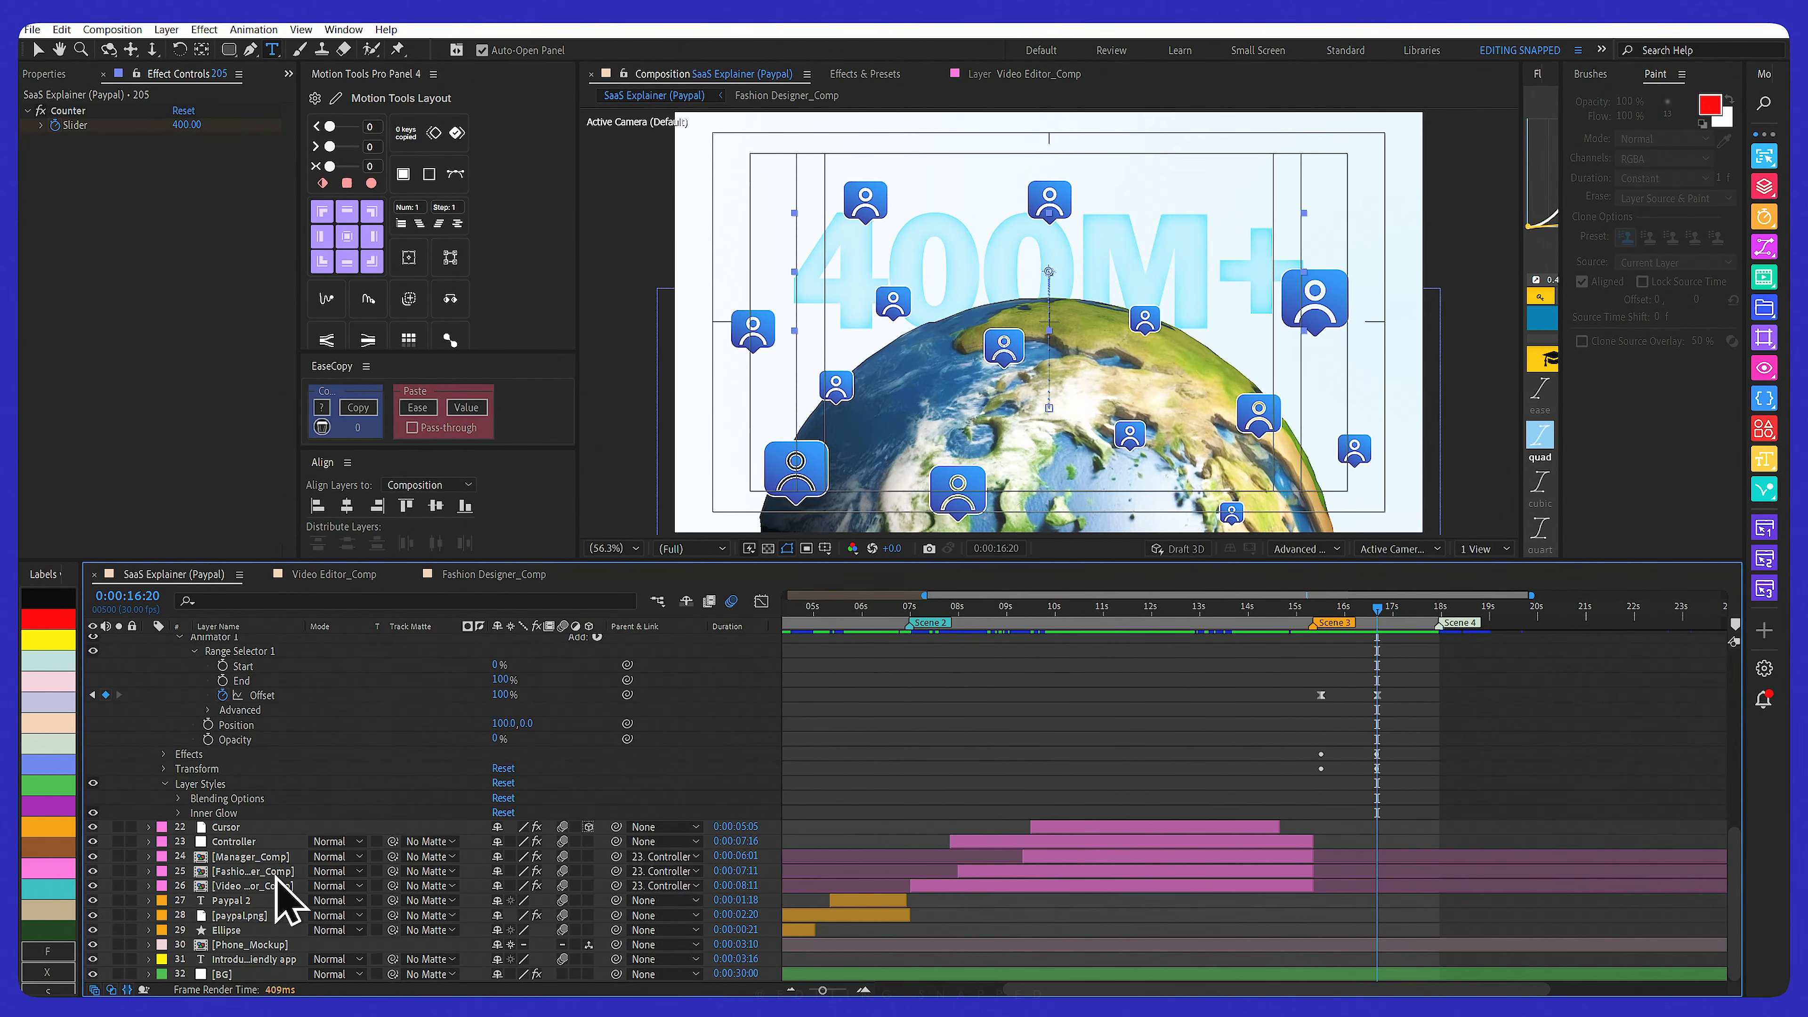
pyautogui.click(178, 814)
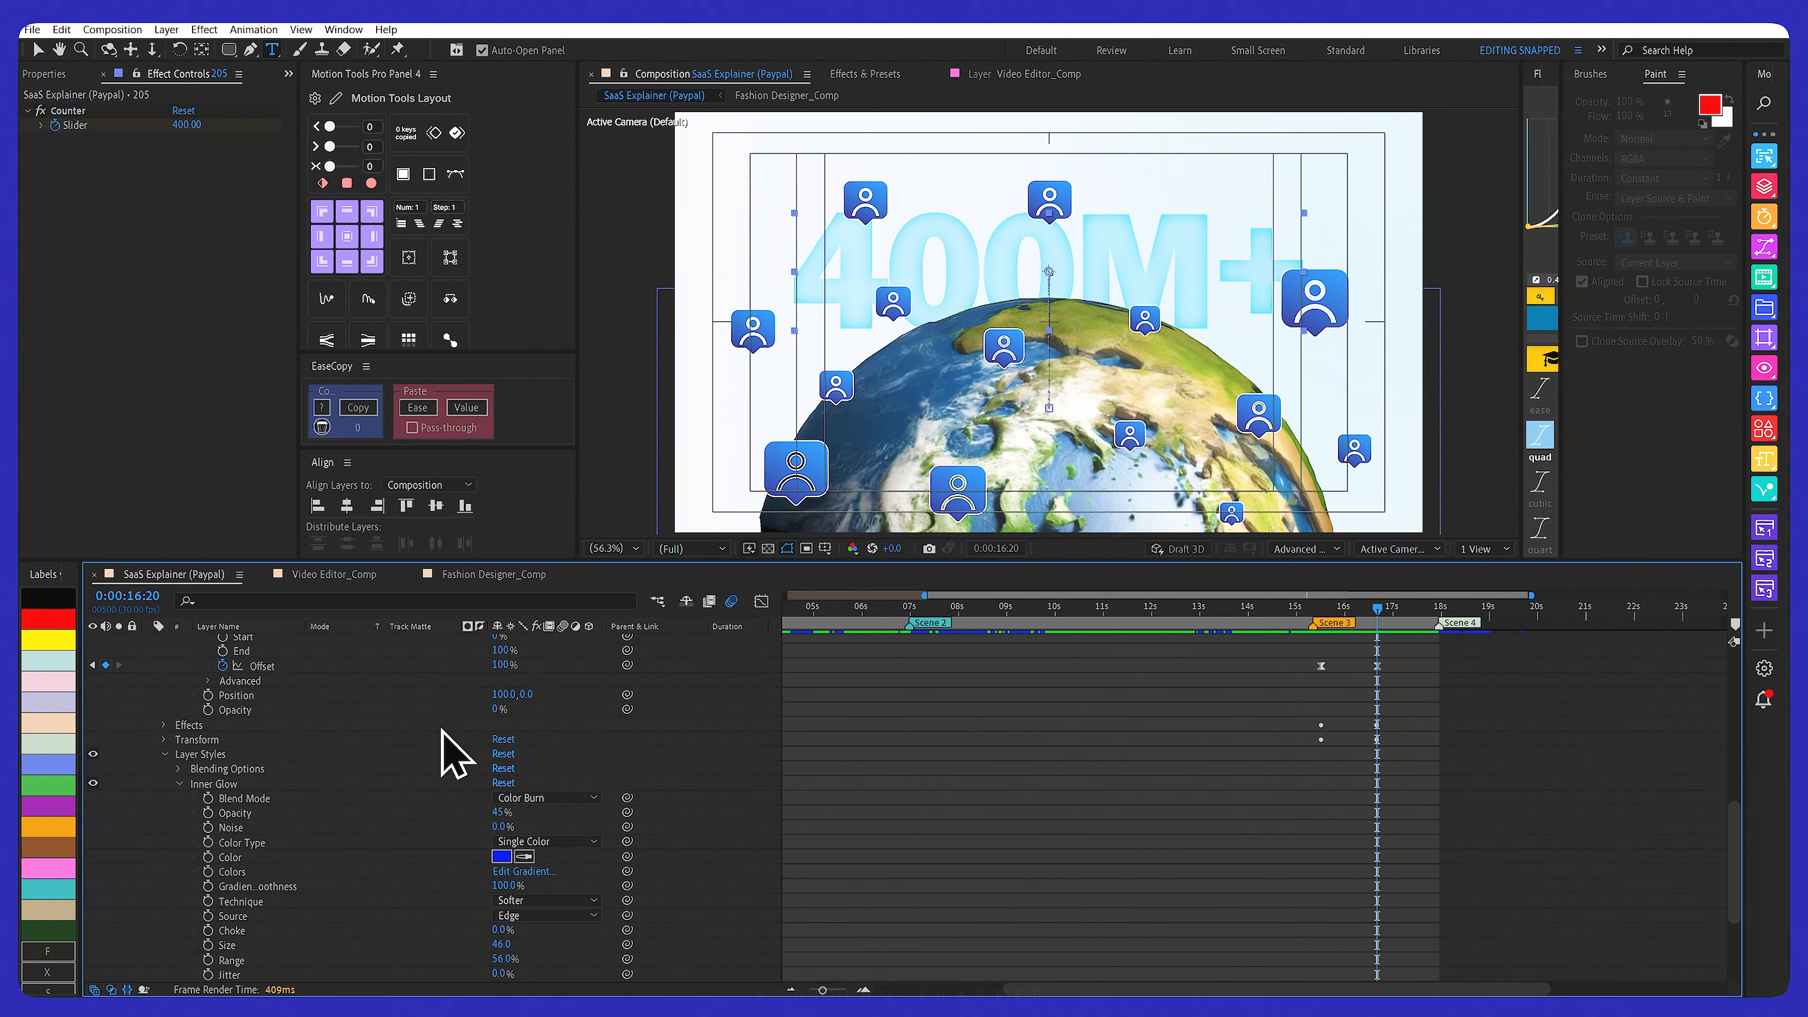
pyautogui.scroll(-3, 441, 812)
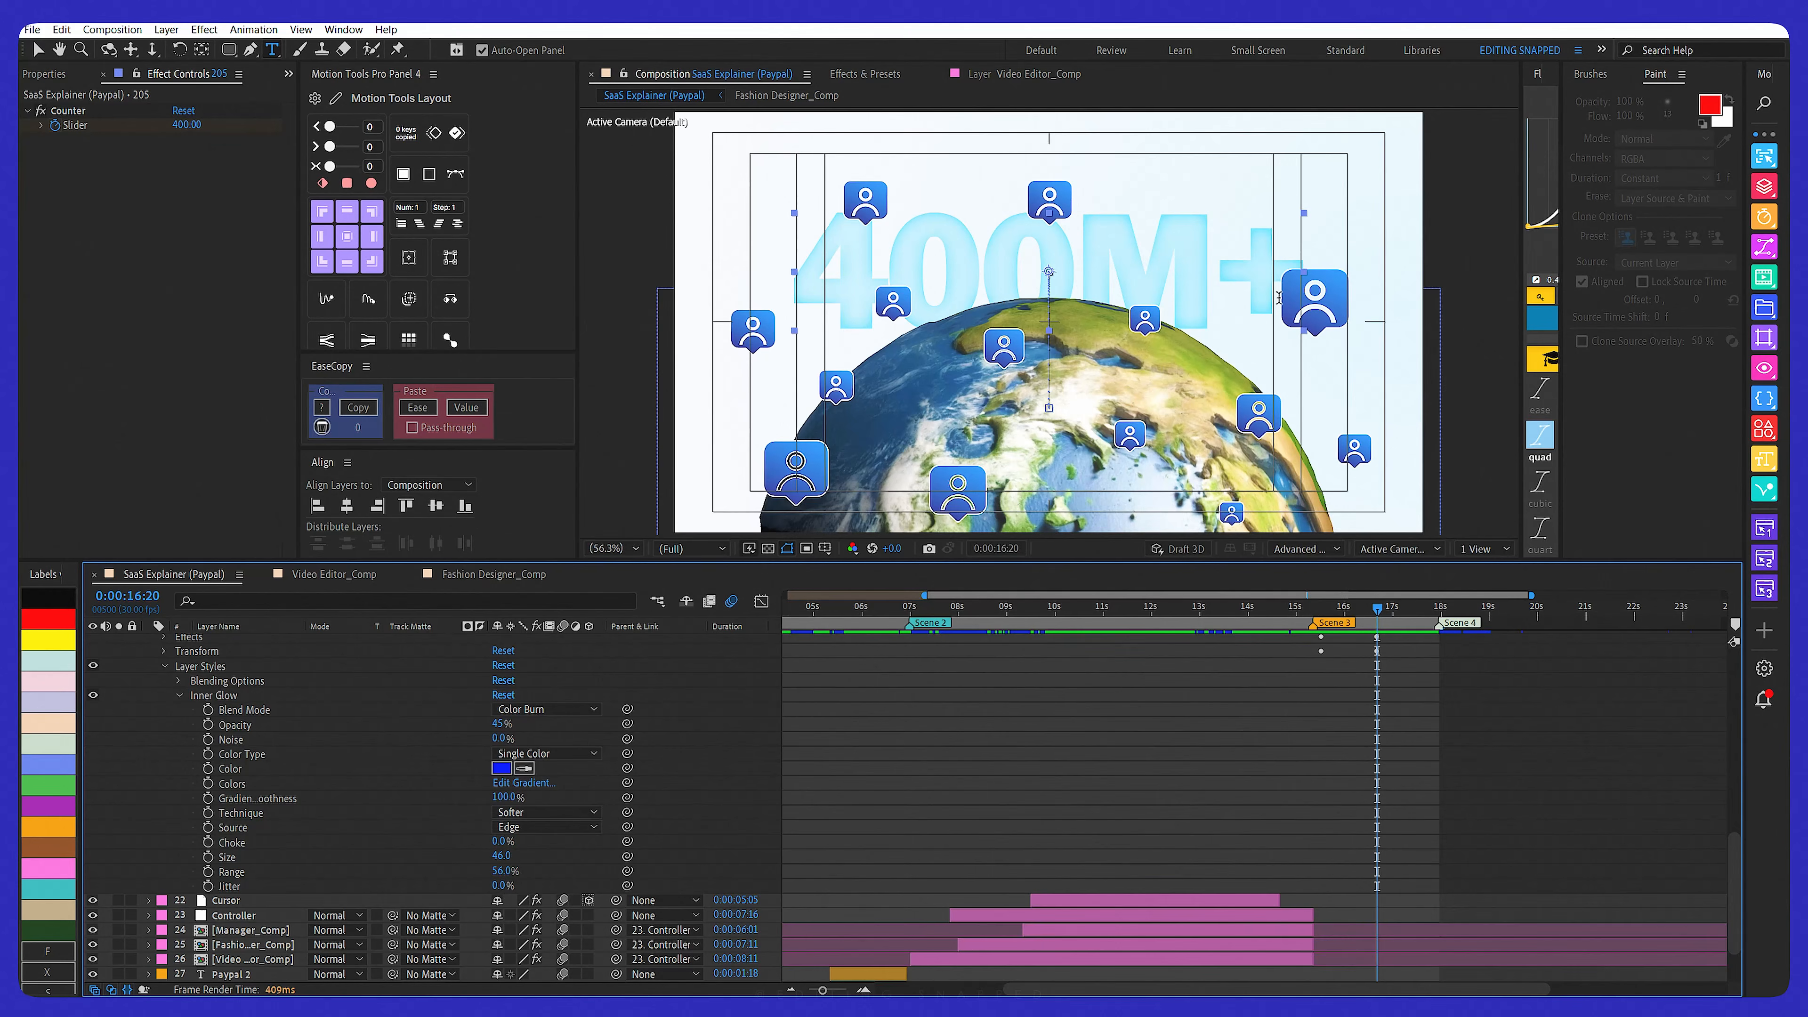
# Show only the 205 layer's keyframed properties, select those keyframes and inspect their speed curves in the Graph Editor before returning to layer bars
pyautogui.scroll(10, 246, 726)
pyautogui.press('u')
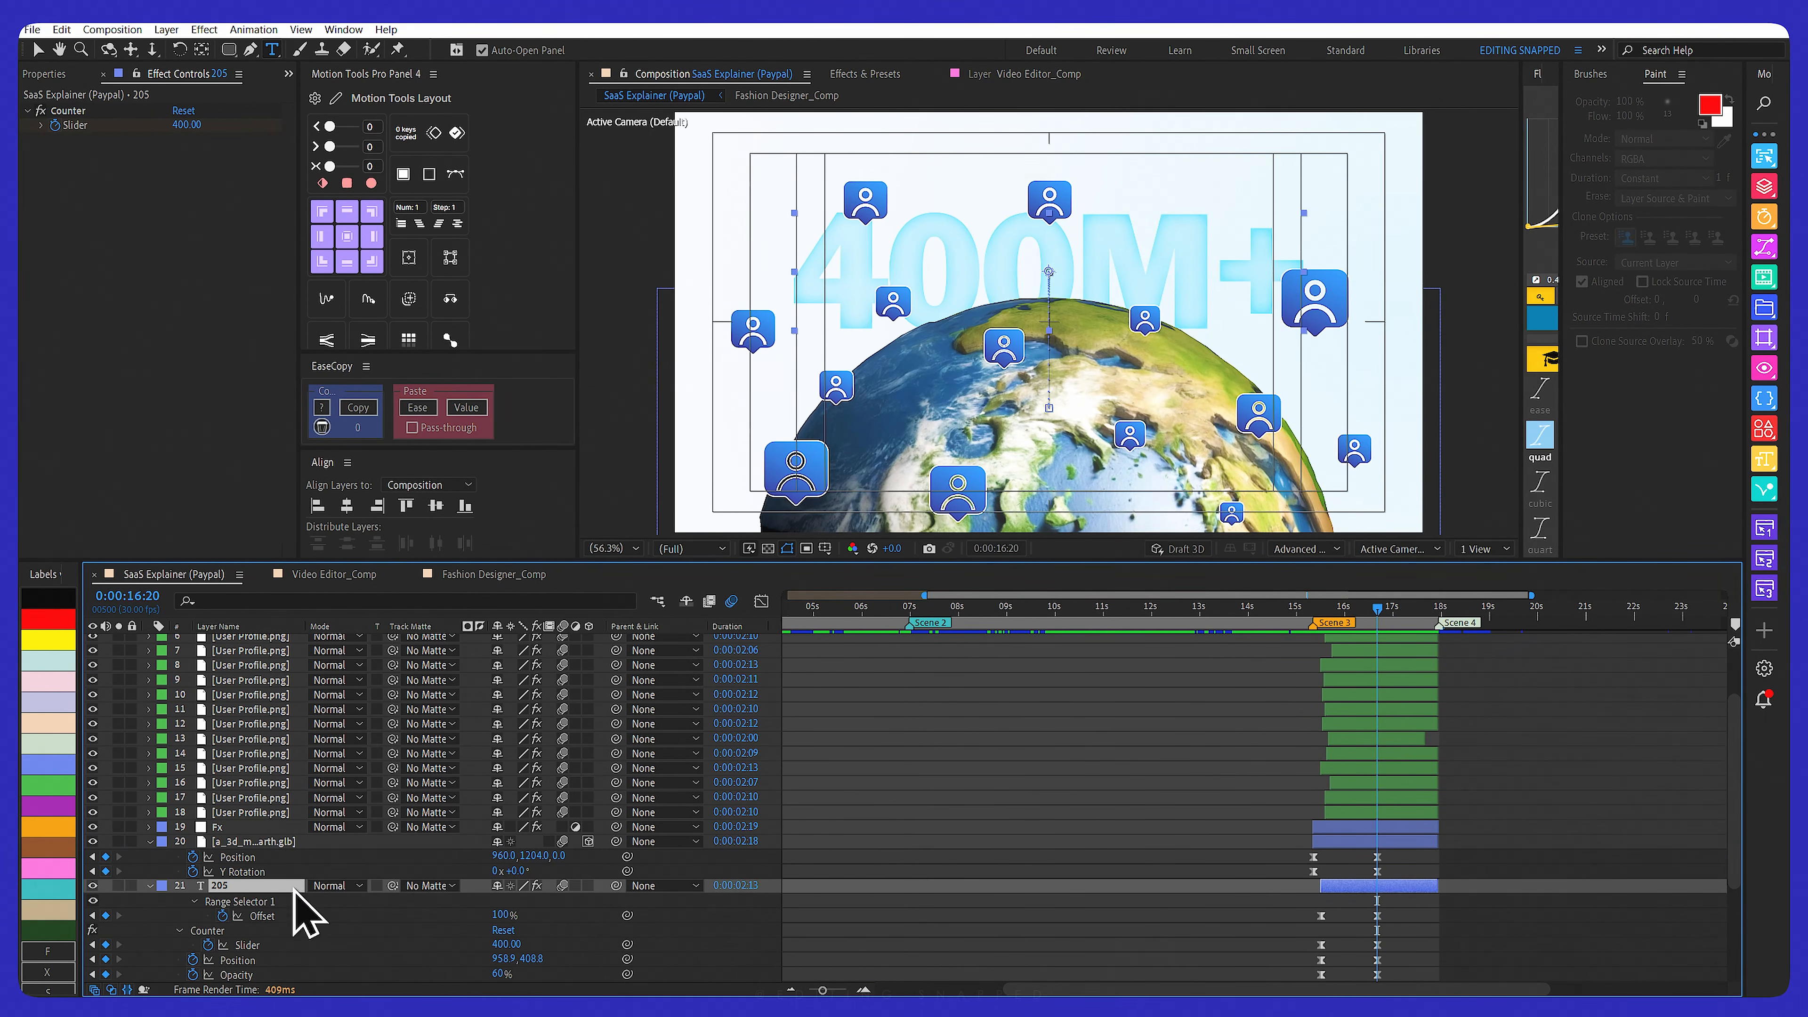
pyautogui.scroll(-2, 1381, 734)
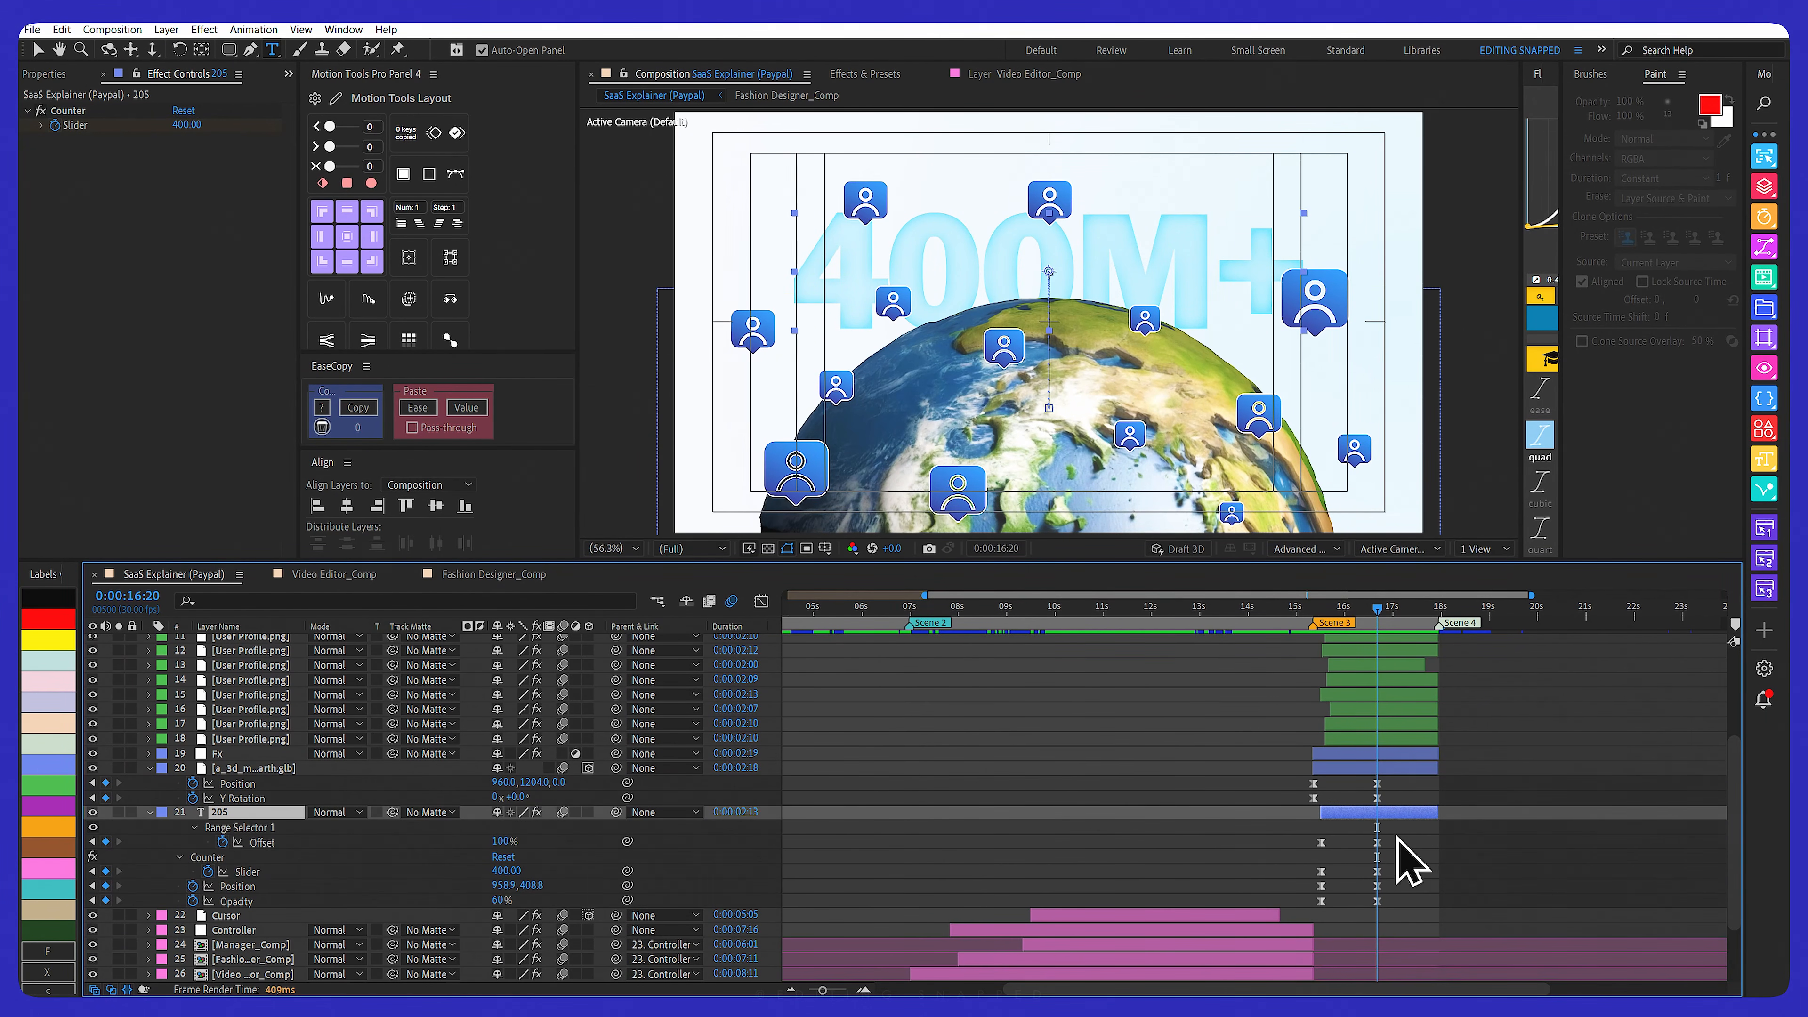
pyautogui.moveTo(1417, 840); pyautogui.dragTo(1263, 961)
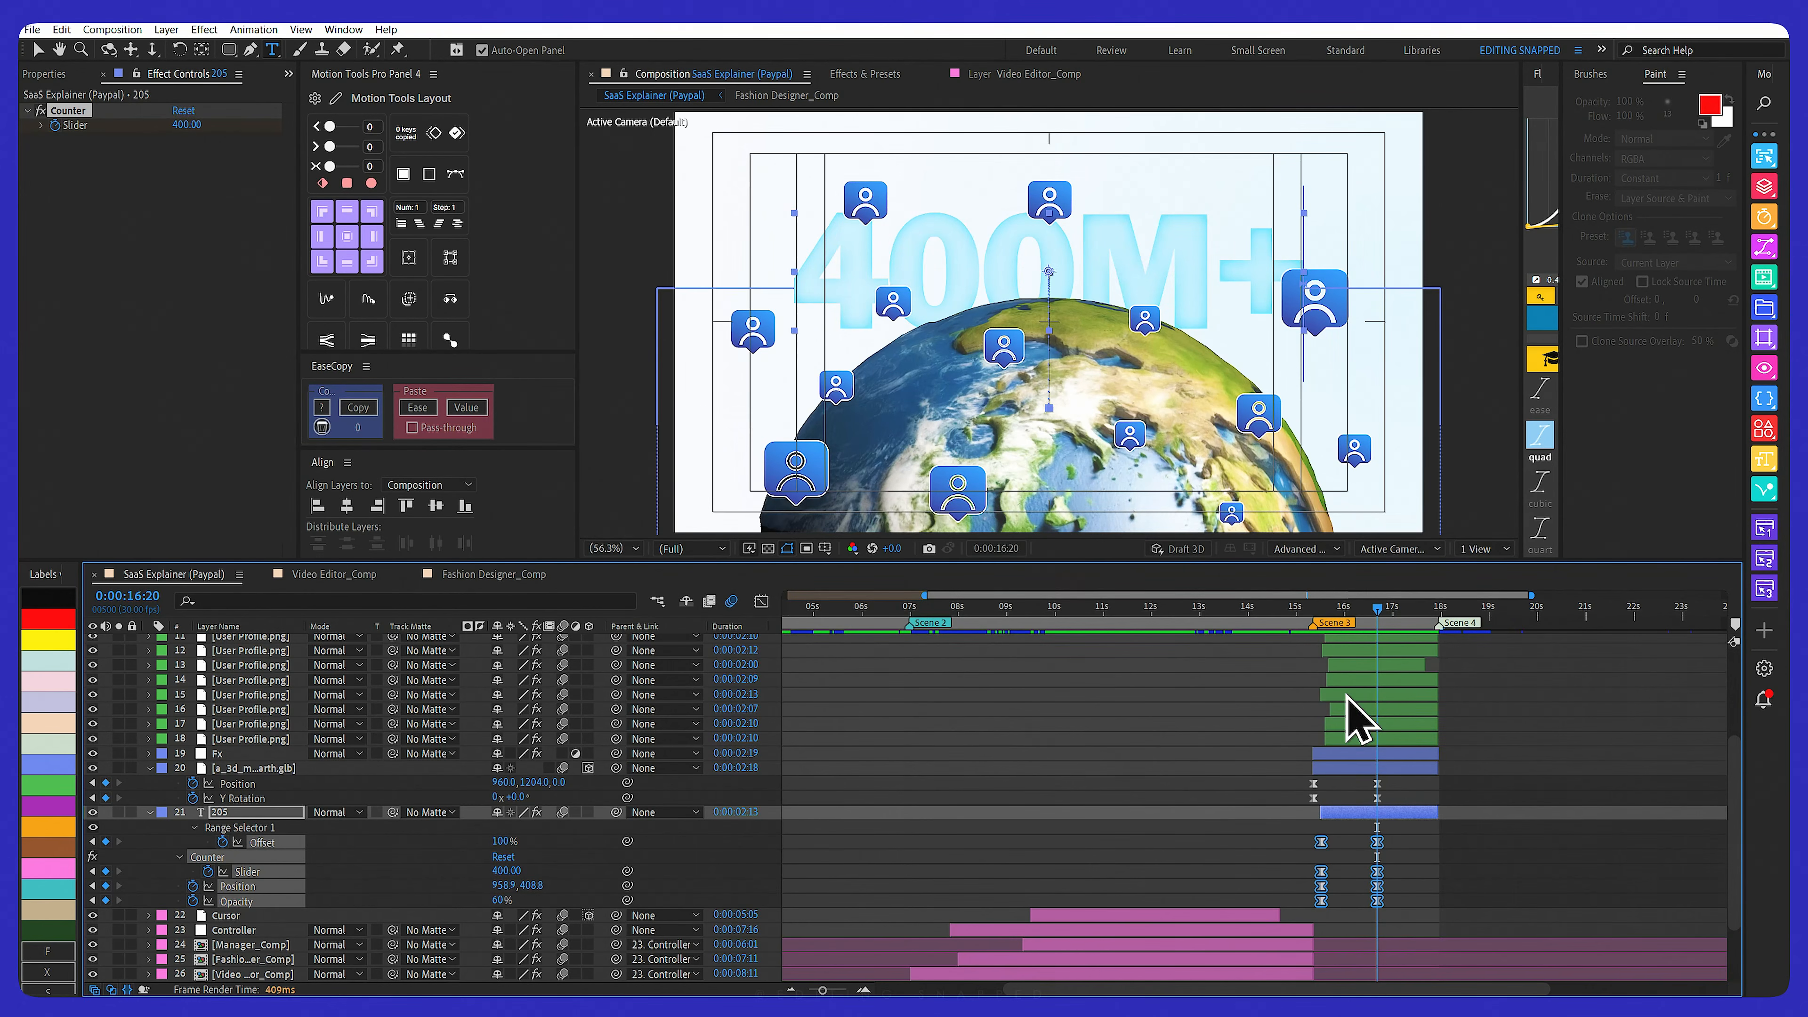
pyautogui.click(760, 602)
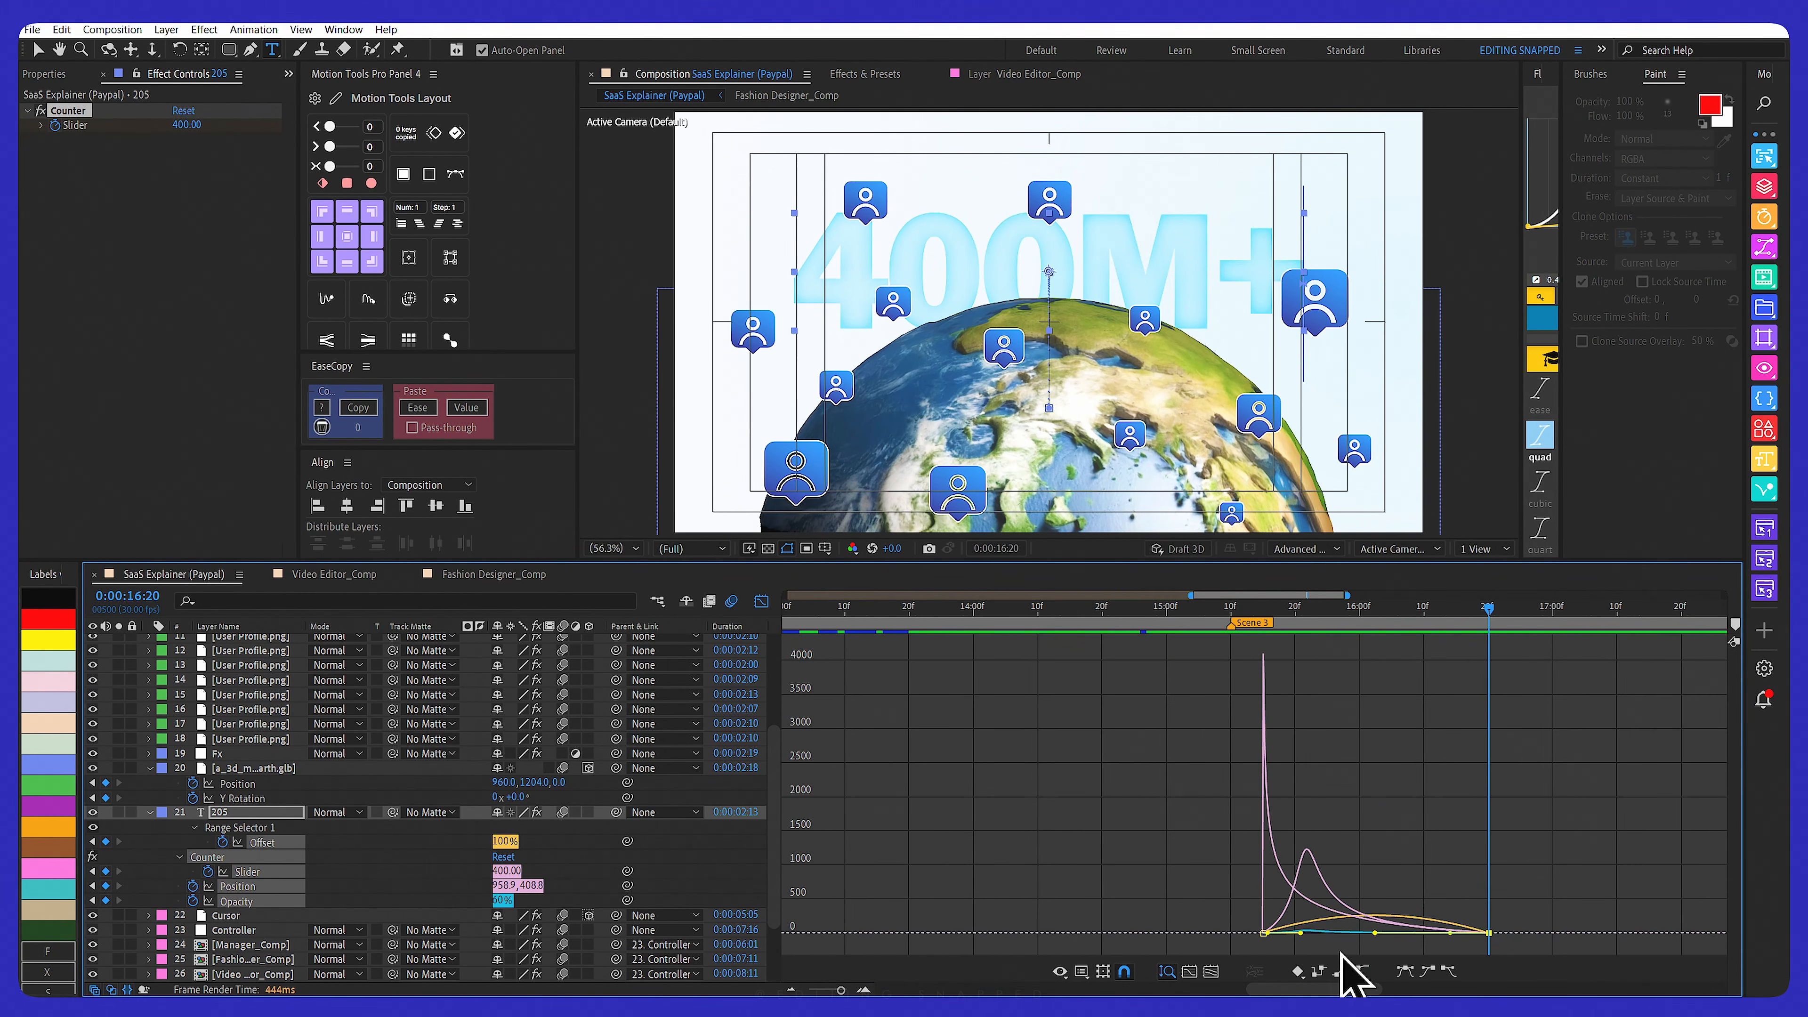
pyautogui.click(761, 602)
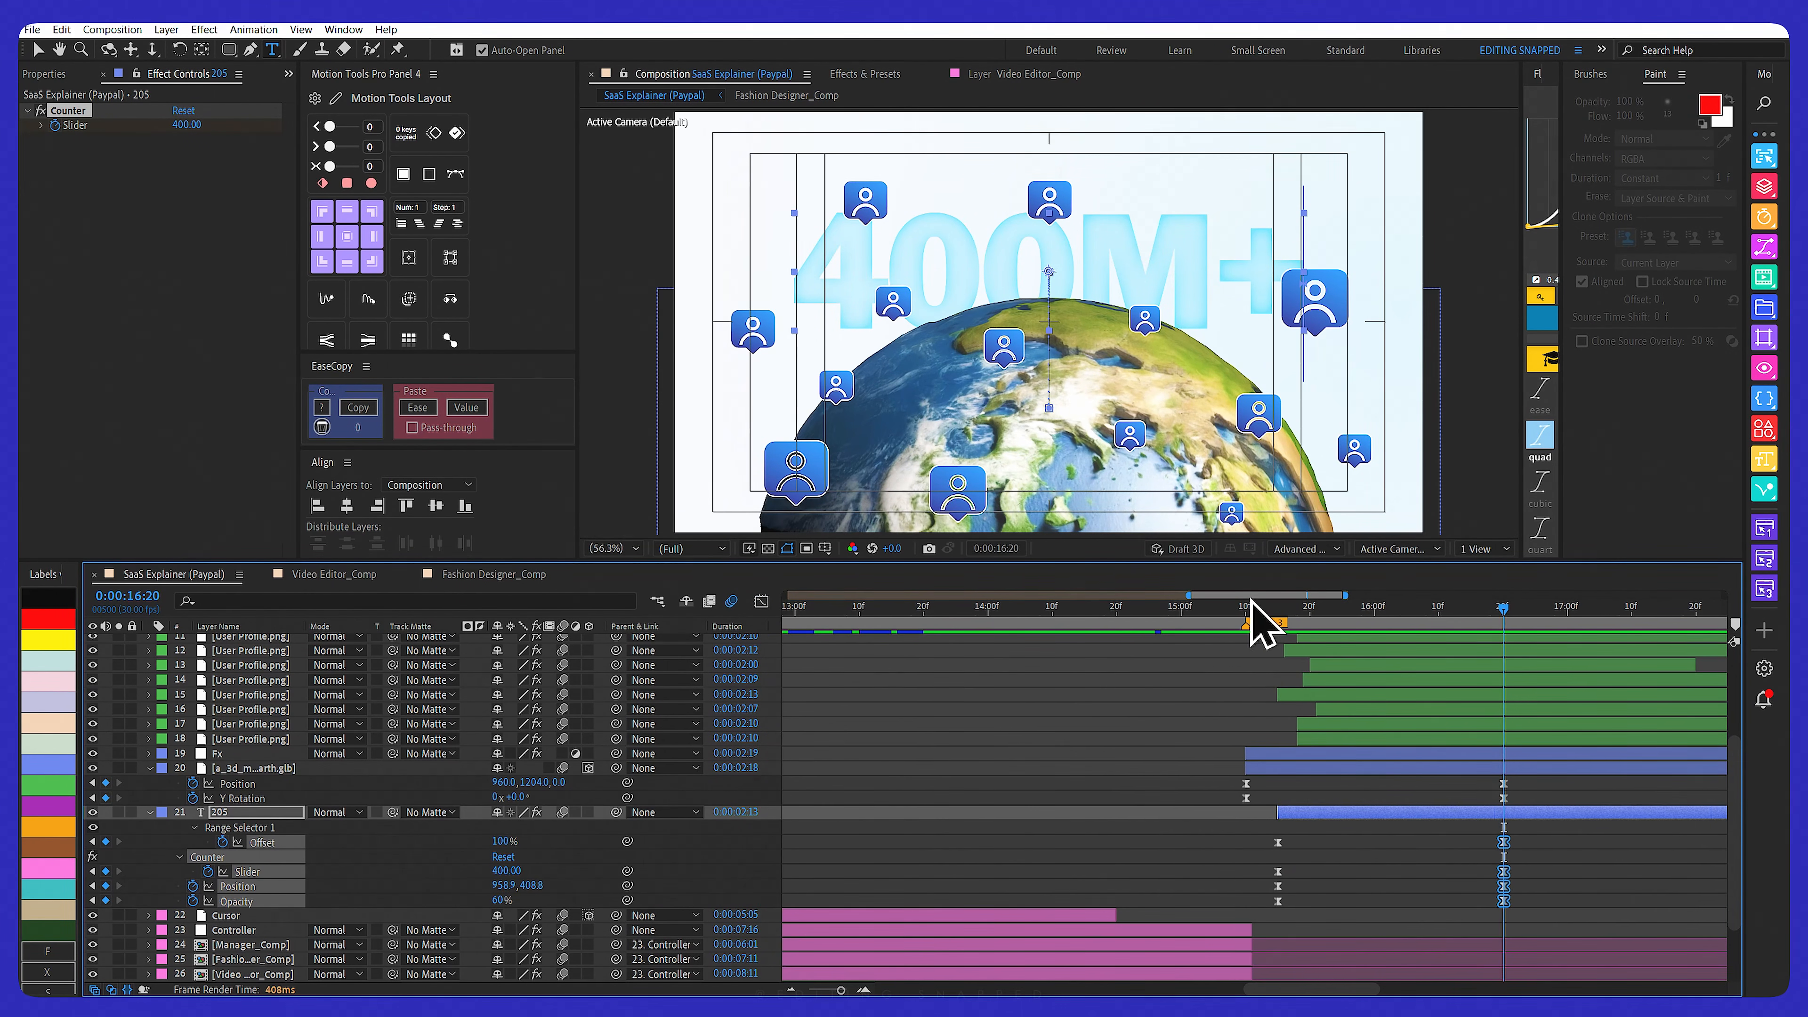
# Preview Scene 3's counter animation from near its start, and scrub back to 0:00:16:07
pyautogui.moveTo(1259, 611)
pyautogui.mouseDown()
pyautogui.moveTo(1226, 611)
pyautogui.moveTo(1267, 608)
pyautogui.mouseUp()
pyautogui.press('space')
pyautogui.press('space')
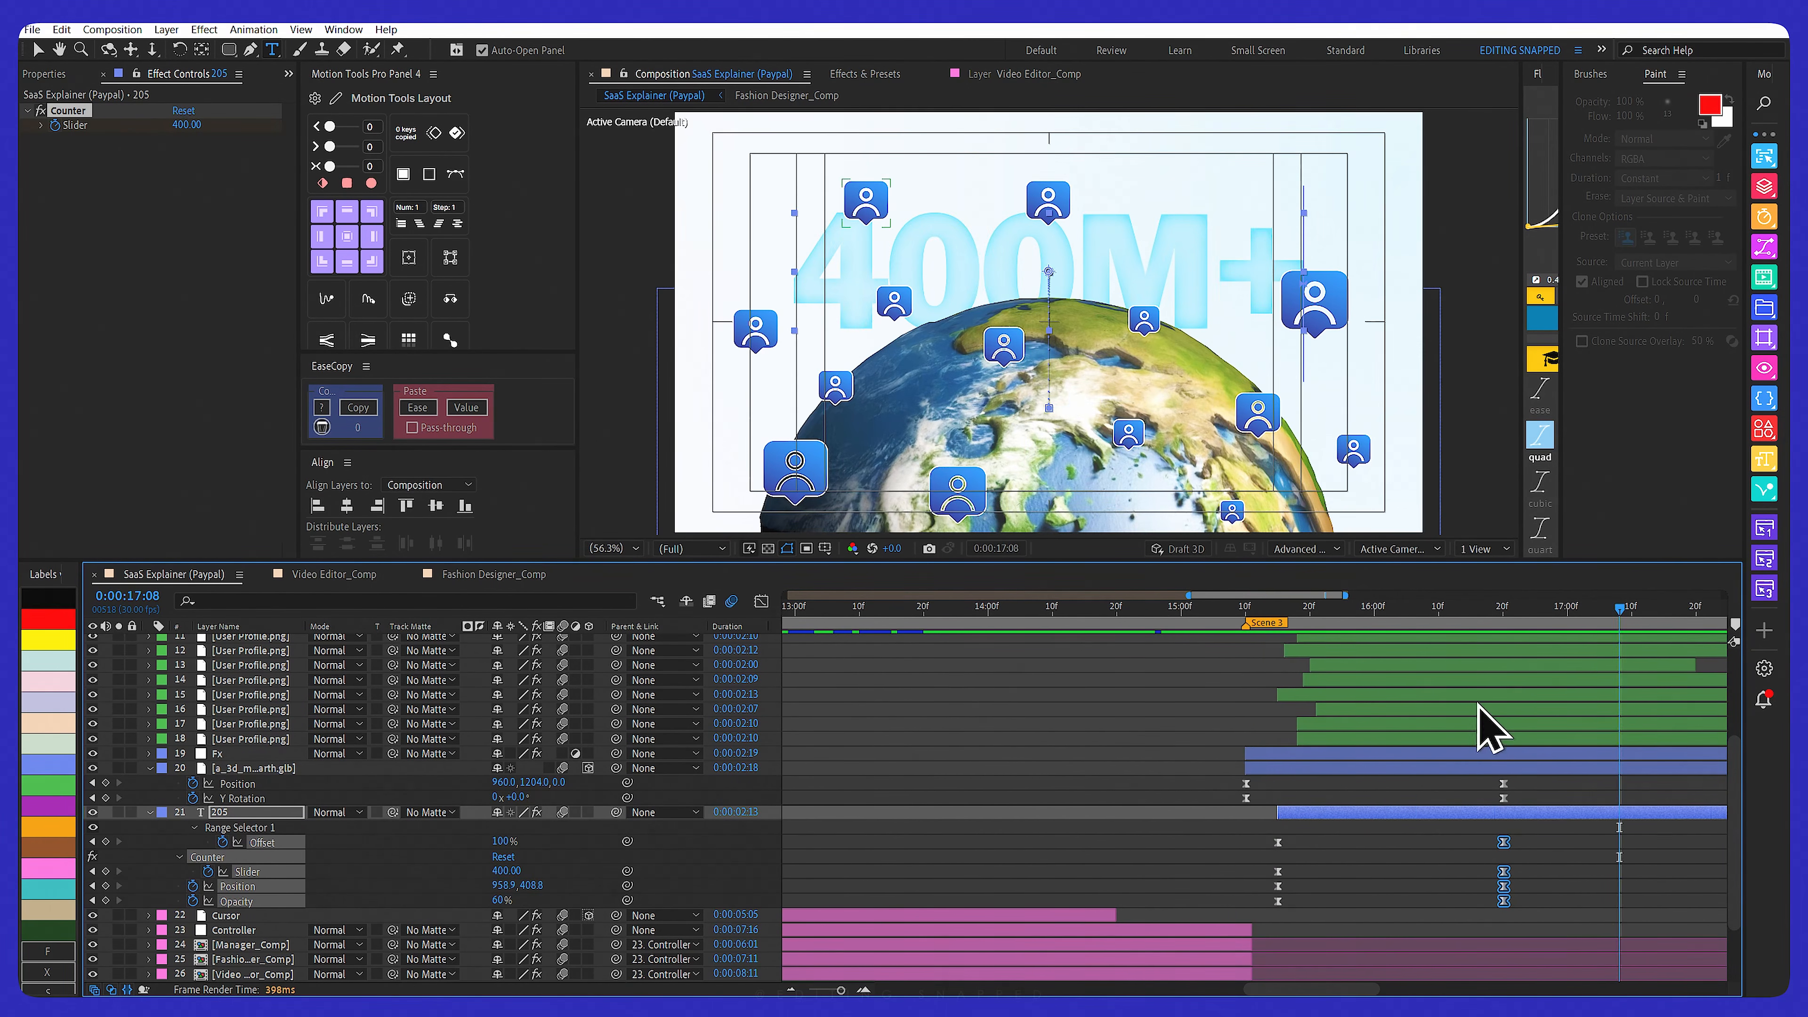
pyautogui.scroll(-2, 1482, 712)
pyautogui.moveTo(1442, 596); pyautogui.dragTo(1619, 597)
pyautogui.scroll(2, 1242, 687)
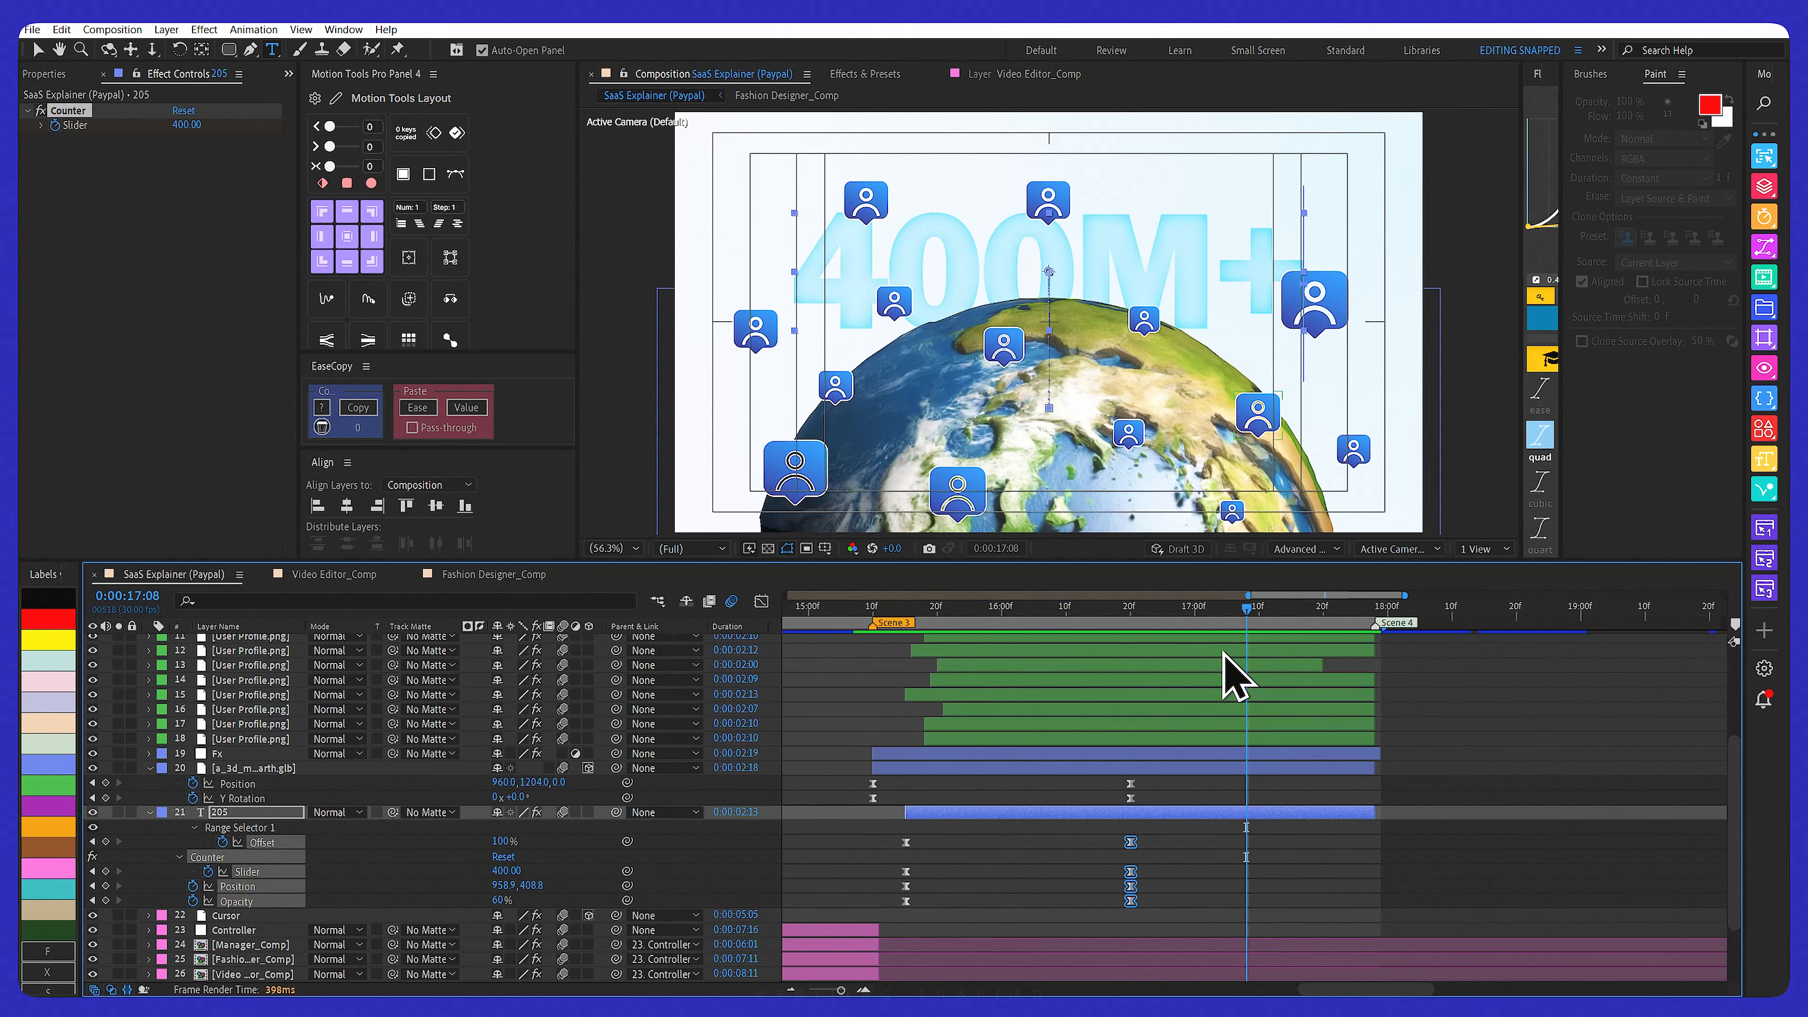
pyautogui.moveTo(1248, 596); pyautogui.dragTo(1185, 596)
pyautogui.moveTo(1182, 609); pyautogui.dragTo(1246, 612)
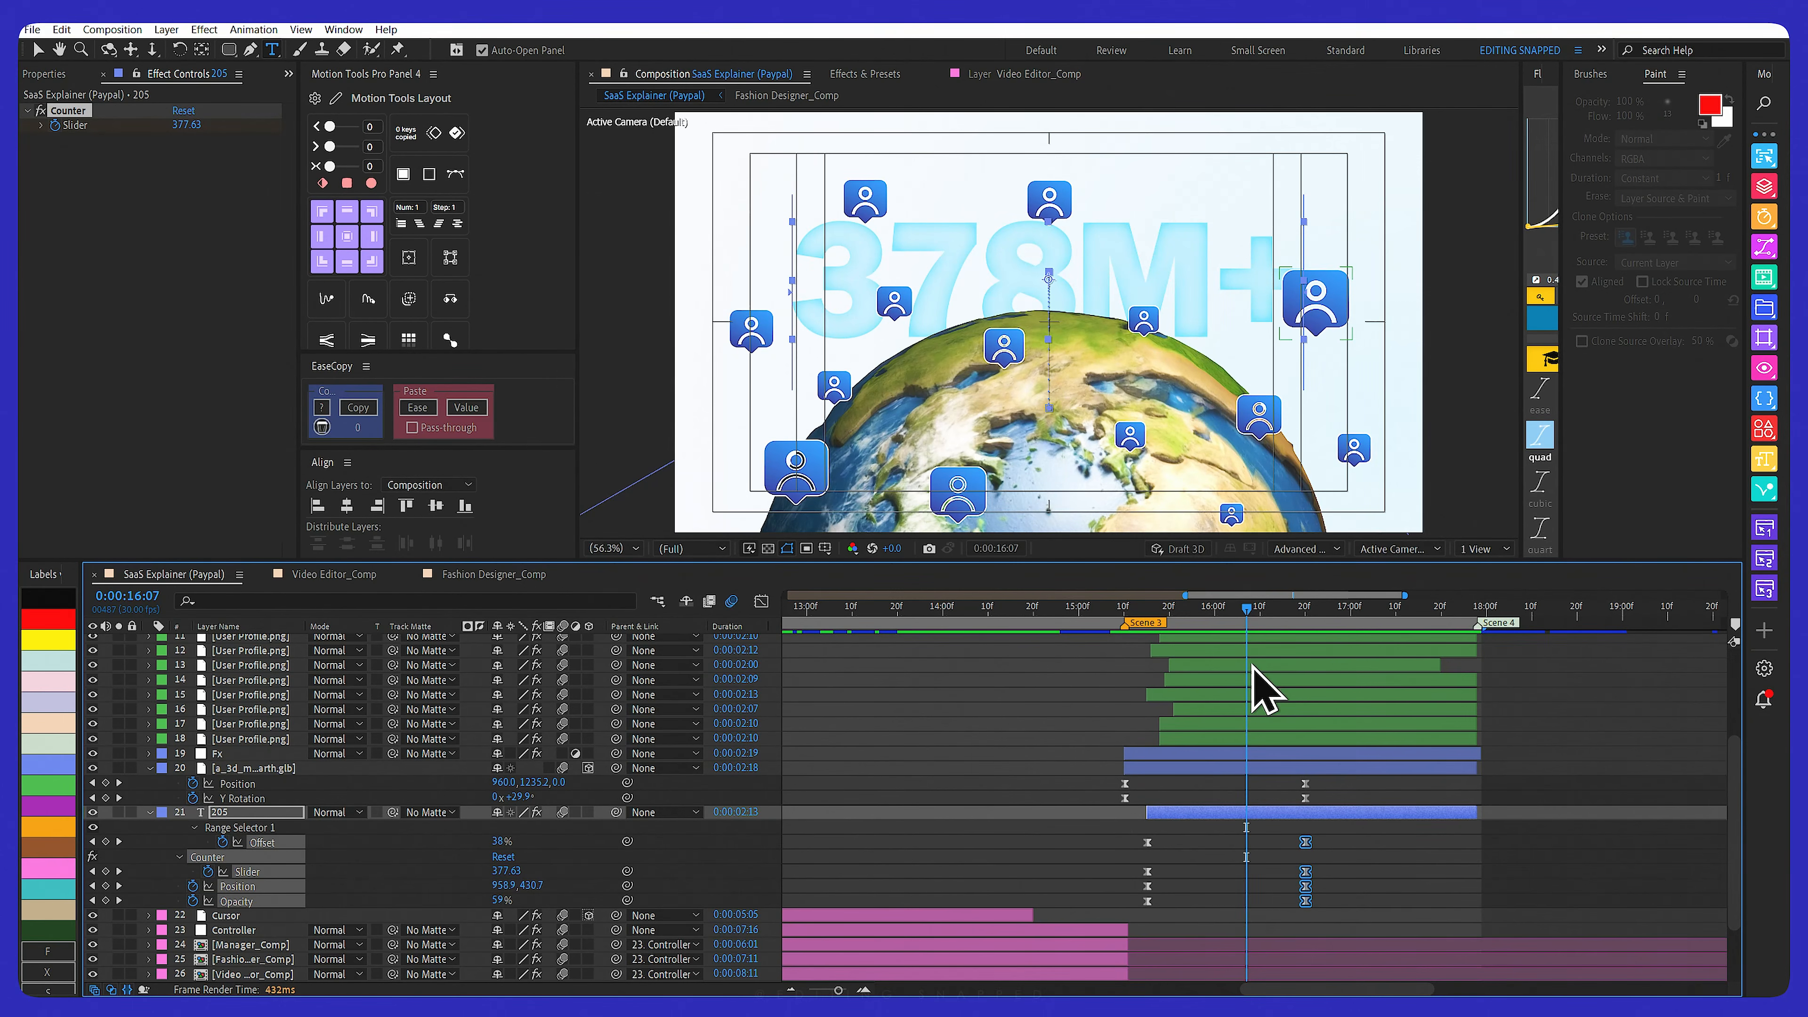
# Reveal the Scale and Opacity keyframes of User Profile layer 18 at 0:00:15:18
pyautogui.click(1178, 740)
pyautogui.press('u')
pyautogui.moveTo(1161, 610); pyautogui.dragTo(1162, 603)
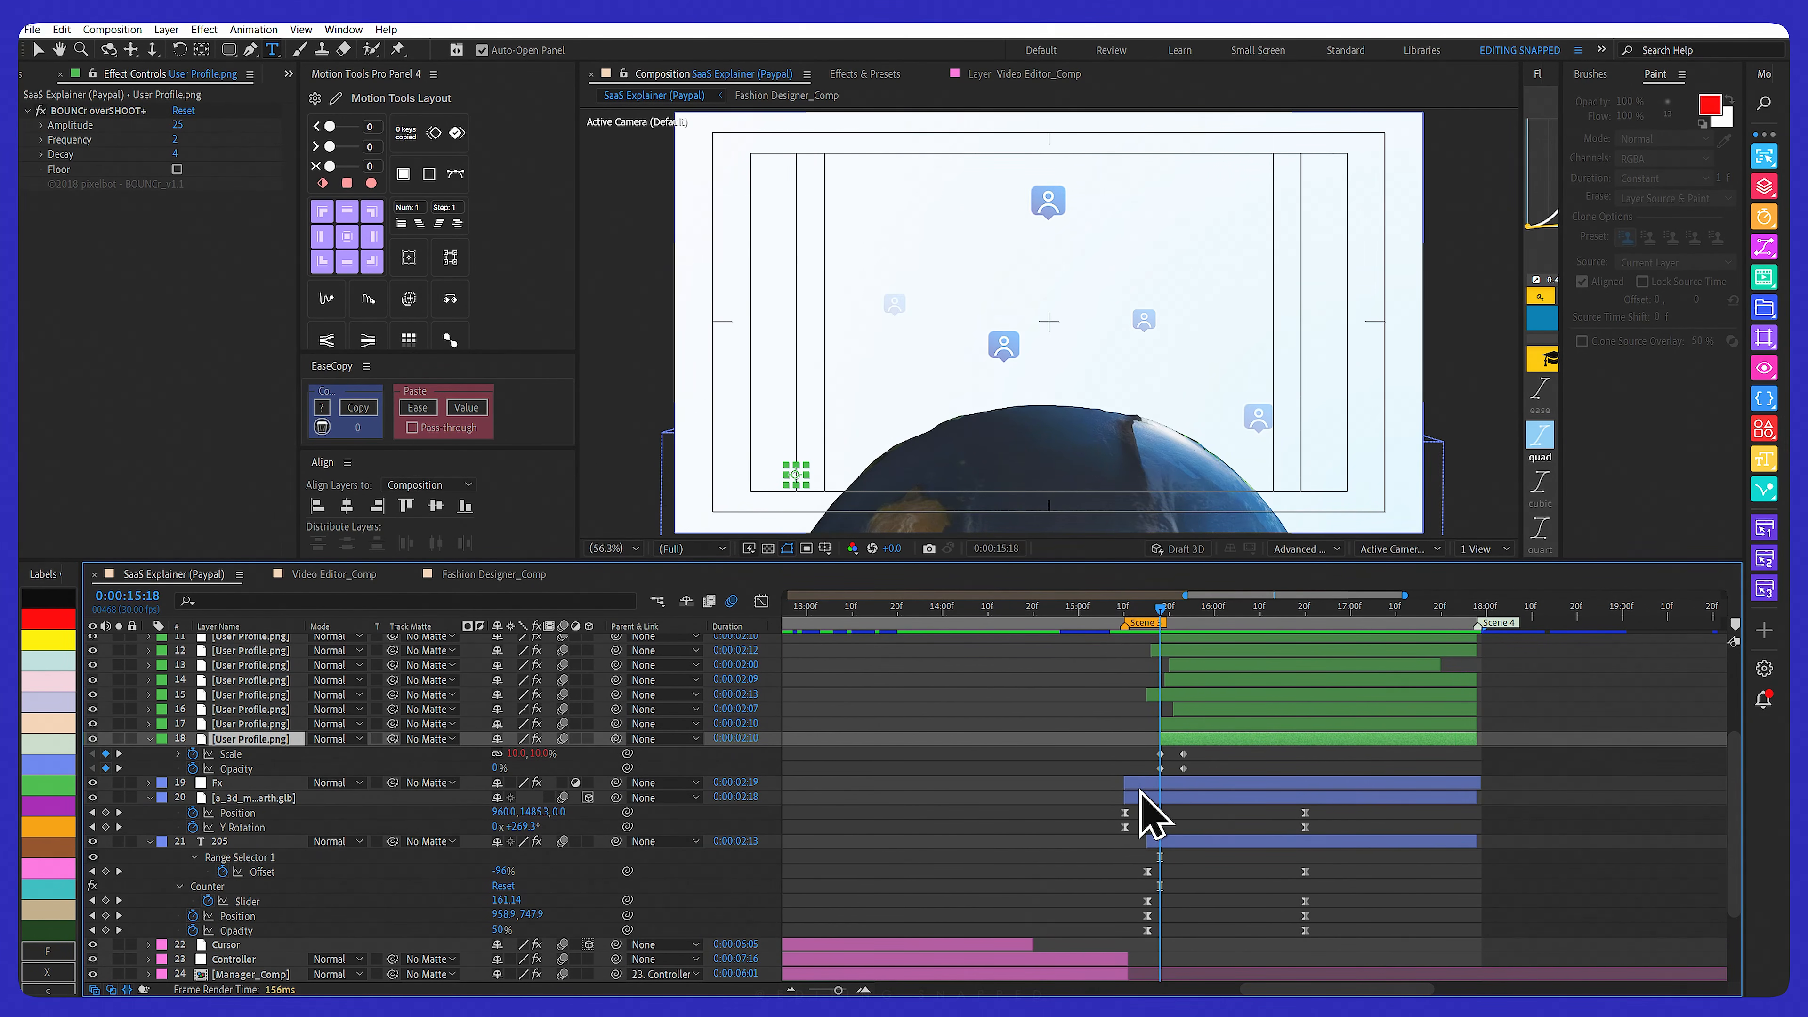
pyautogui.scroll(3, 313, 786)
pyautogui.scroll(2, 263, 802)
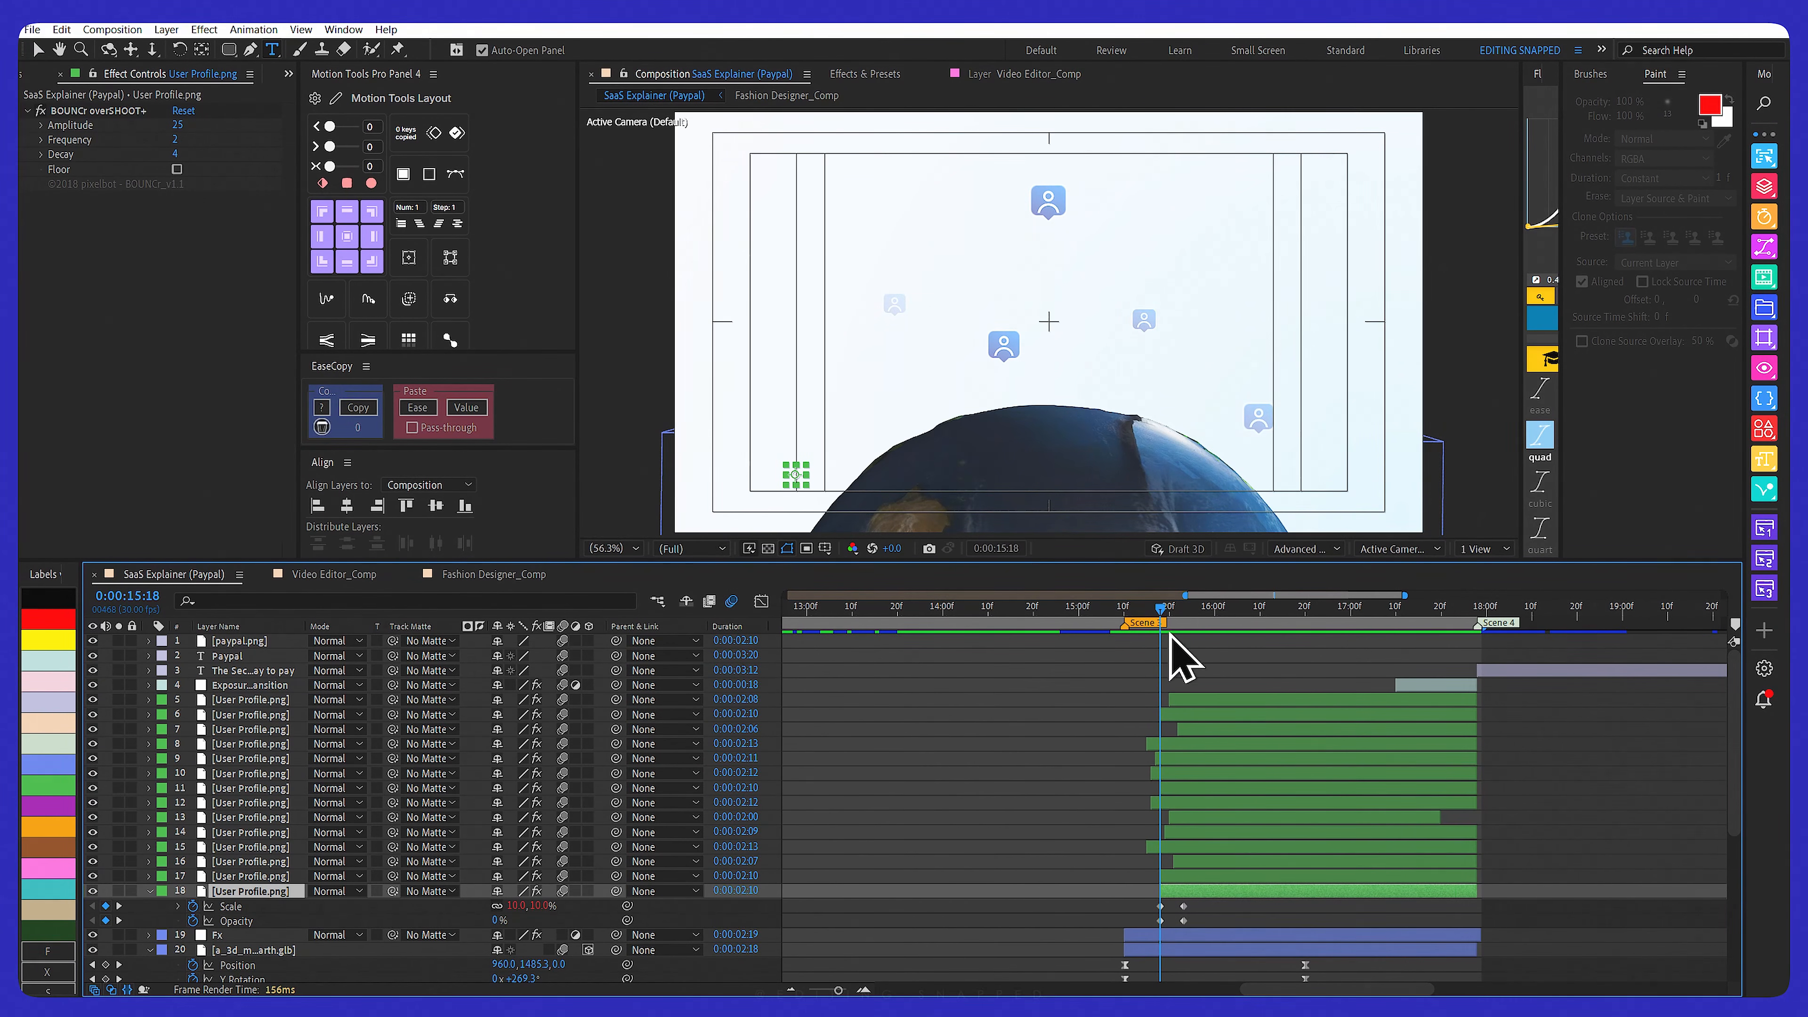
# Compare layer 18's Scale and Opacity keyframes at 0:00:15:18 and 0:00:15:23, and examine its BOUNCr overSHOOT+ effect on Scale
pyautogui.moveTo(1180, 612); pyautogui.dragTo(1206, 609)
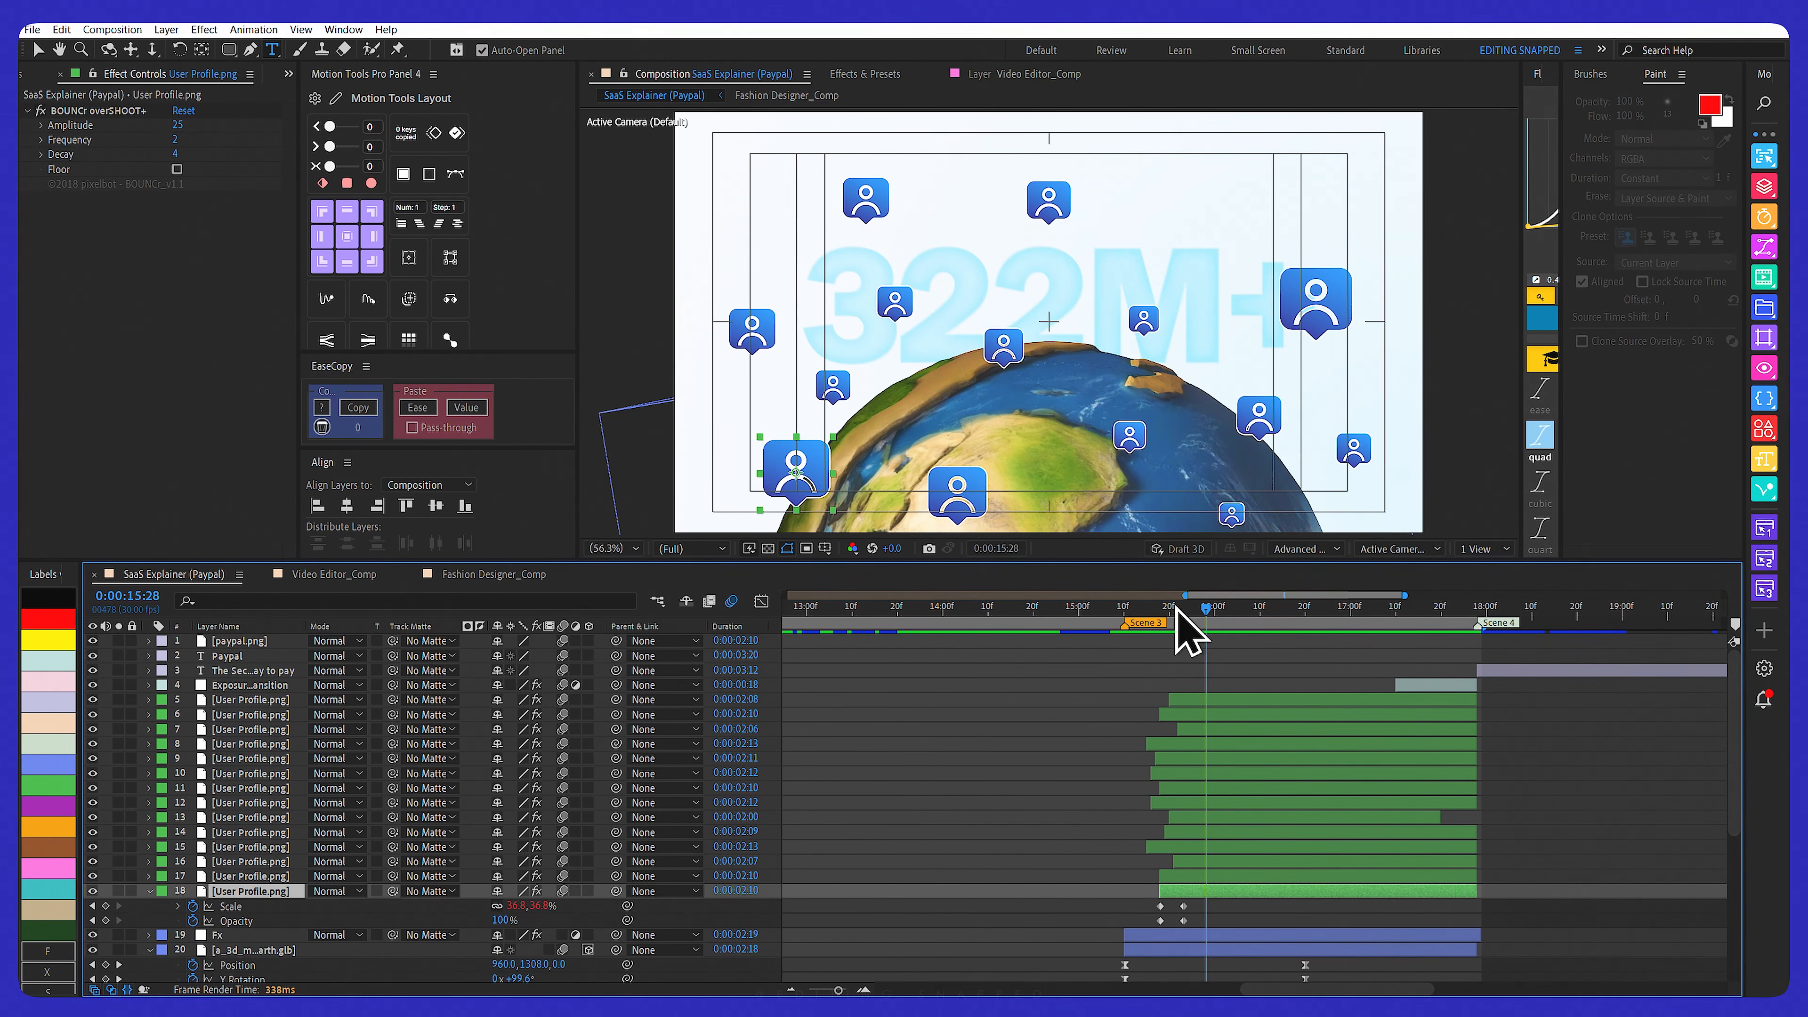
pyautogui.moveTo(1182, 608); pyautogui.dragTo(1162, 612)
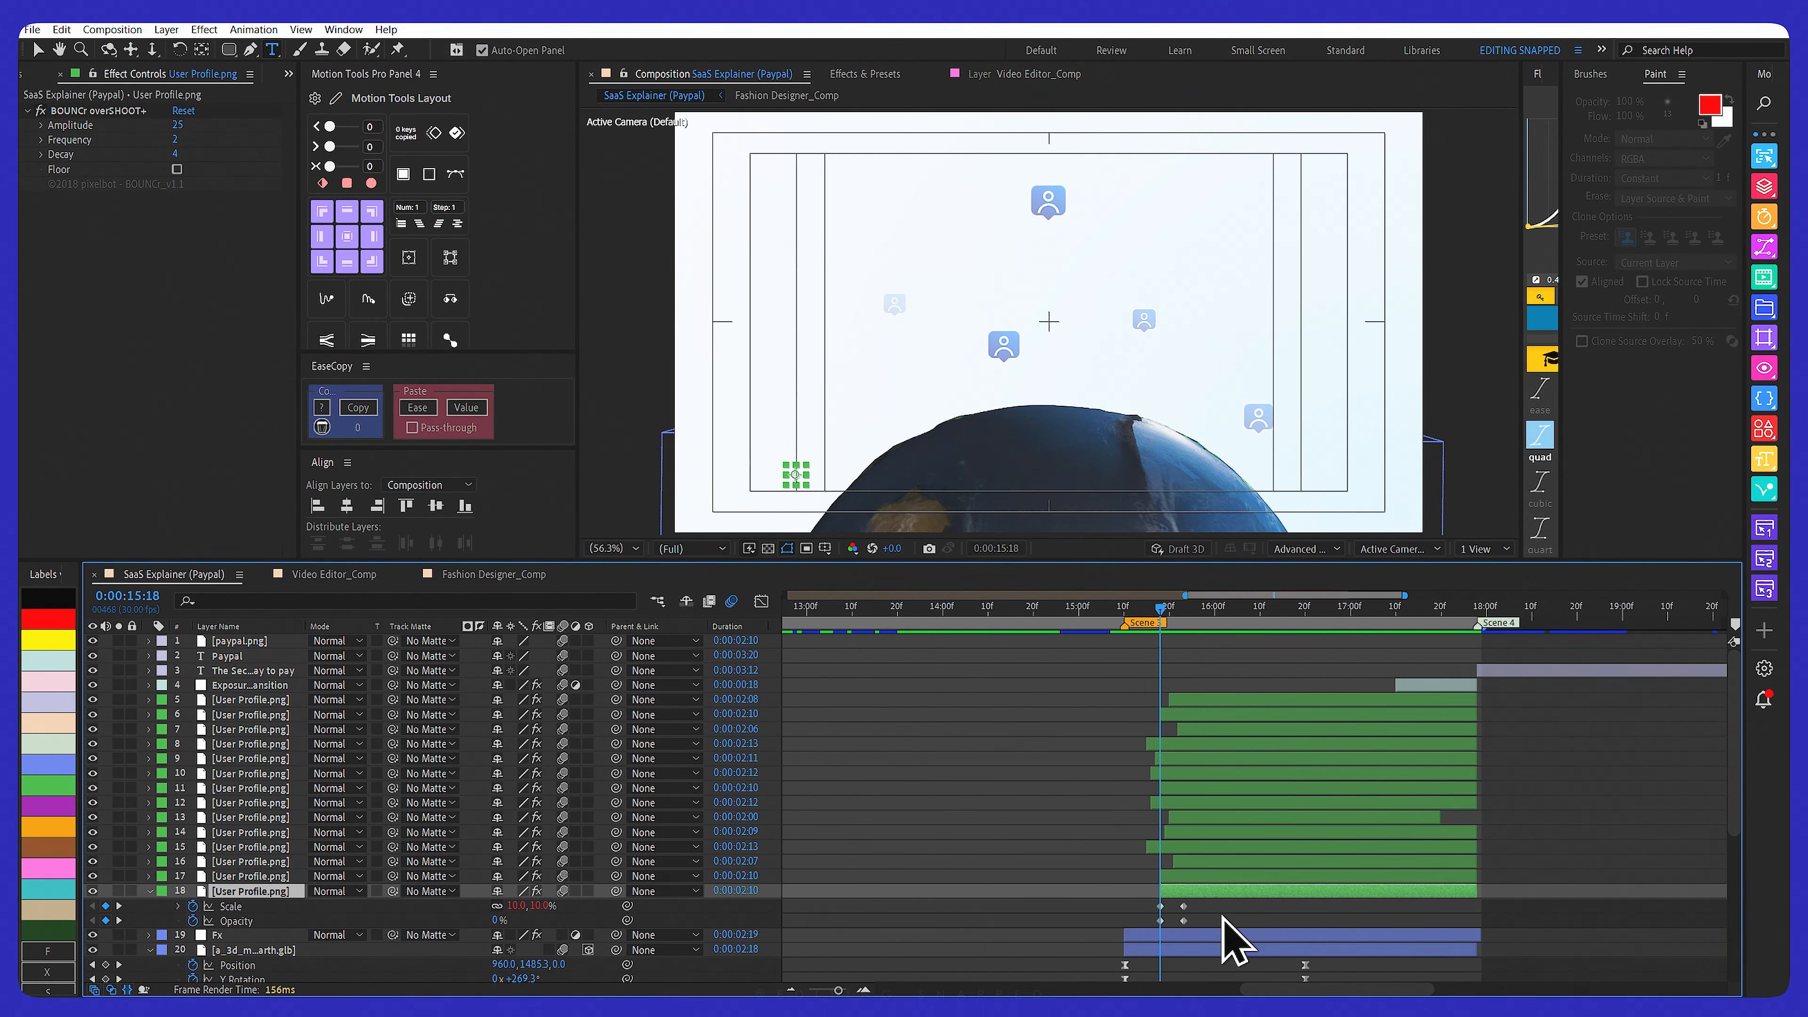
pyautogui.click(1184, 610)
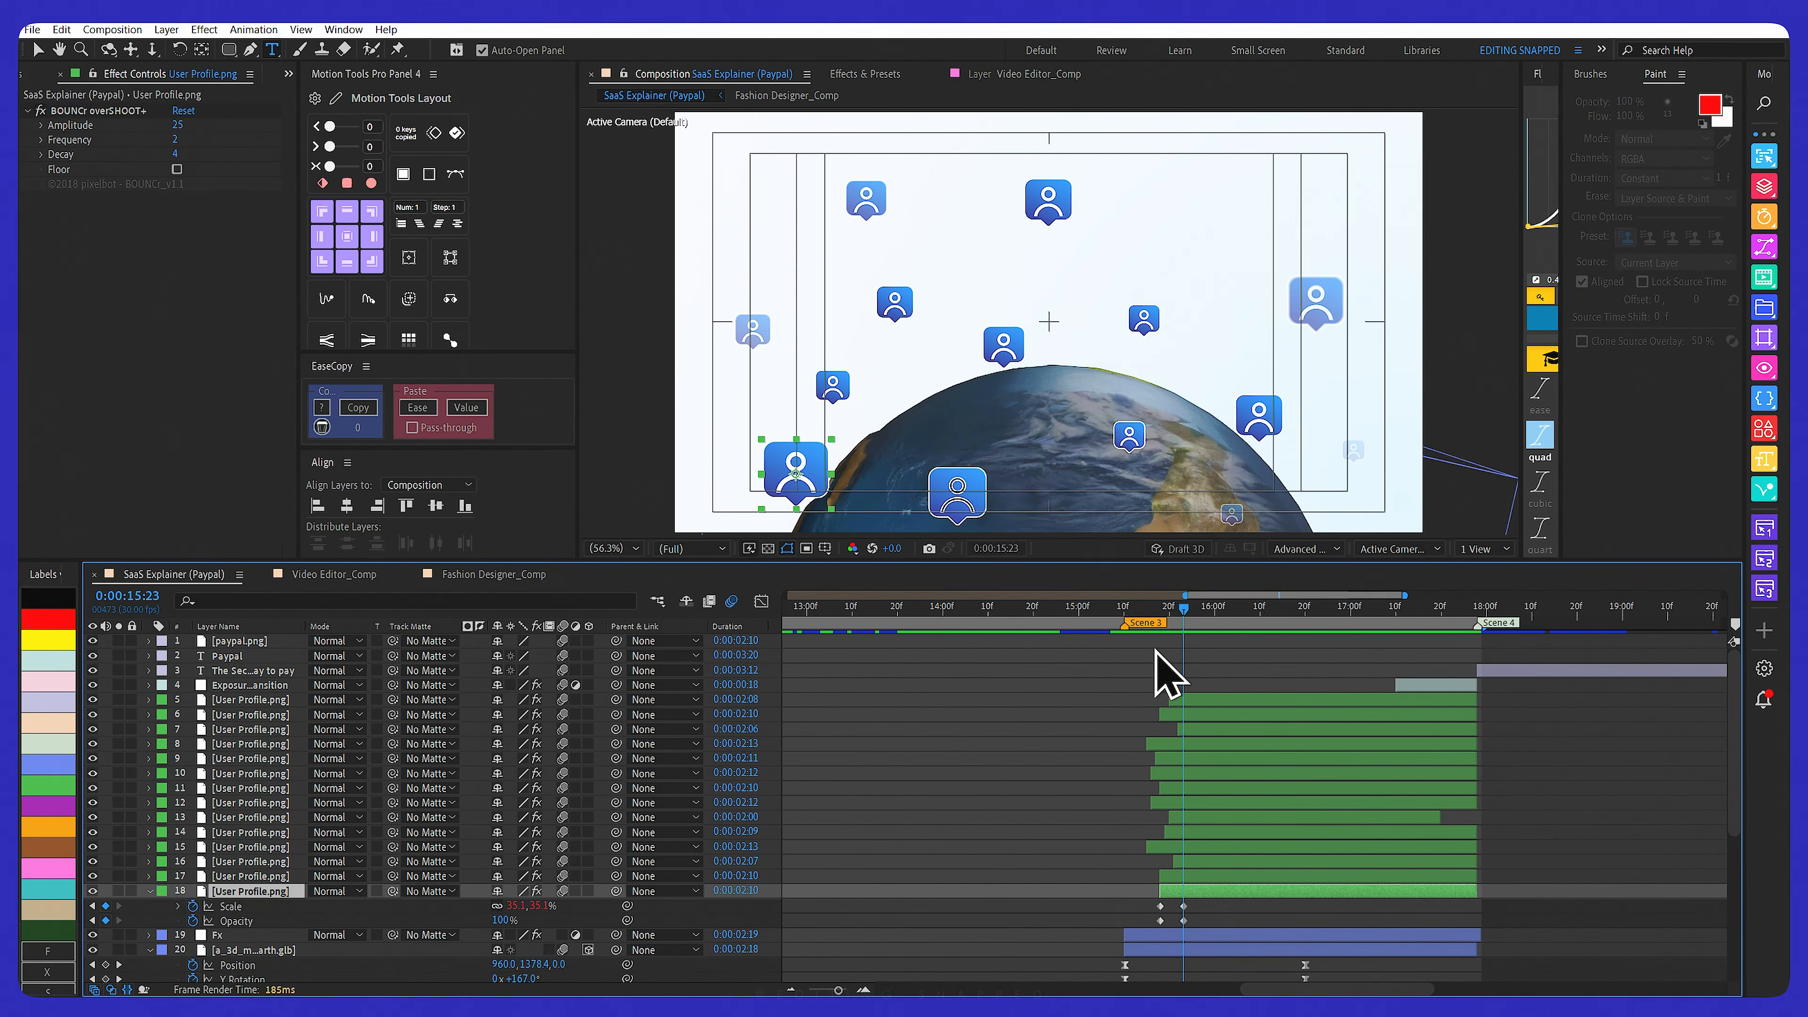
pyautogui.moveTo(1205, 906); pyautogui.dragTo(1124, 894)
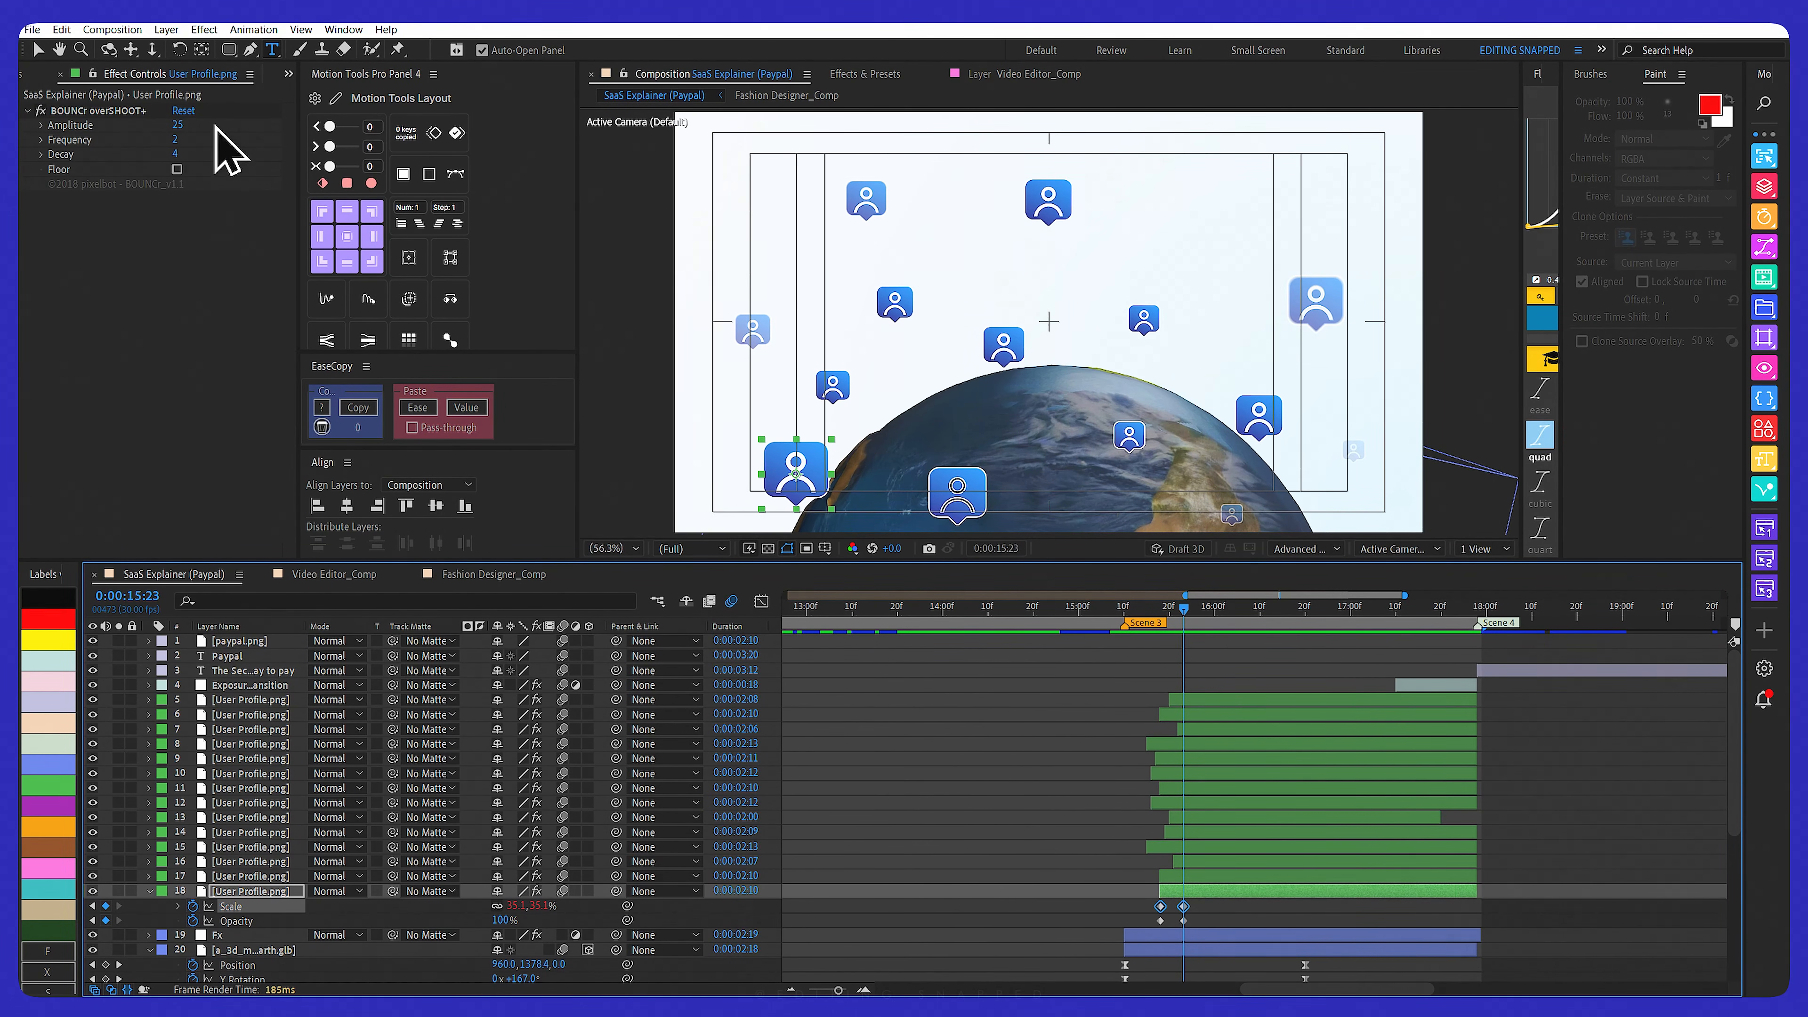
pyautogui.click(289, 74)
pyautogui.click(324, 133)
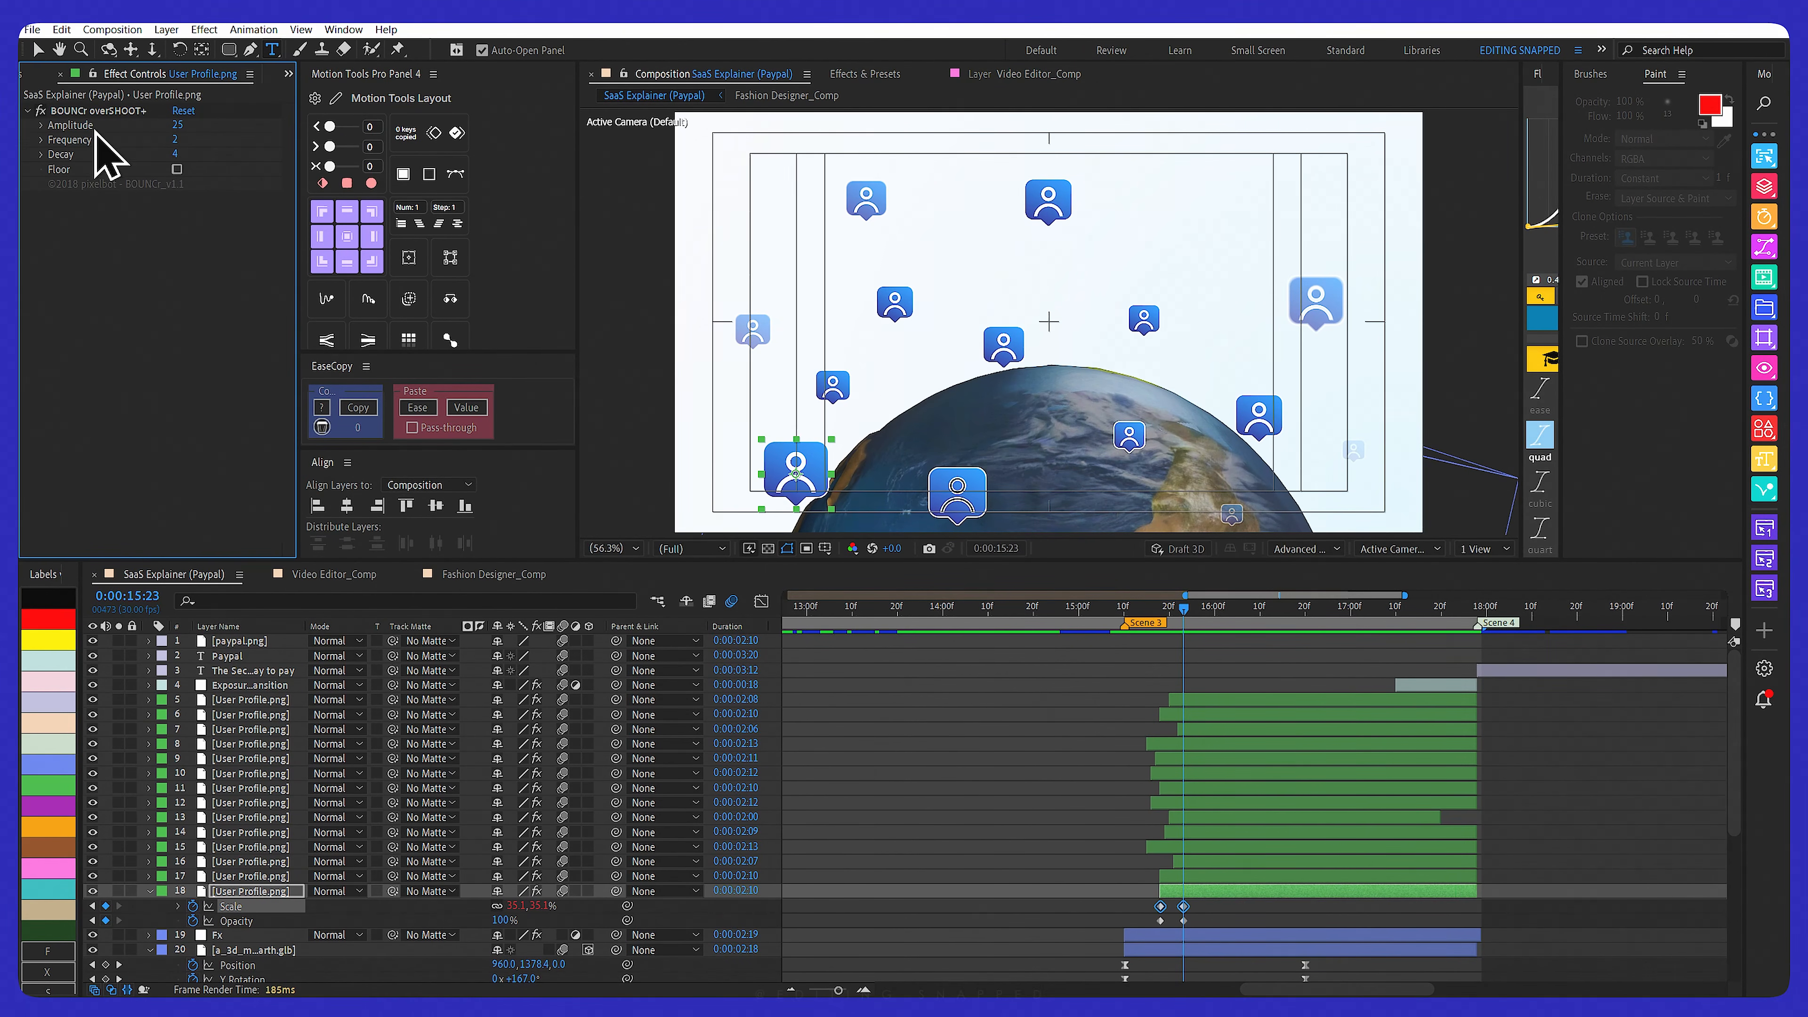
# Play the profile icons' bounce-in animation from 0:00:15:16 and return to 0:00:15:18
pyautogui.click(1151, 608)
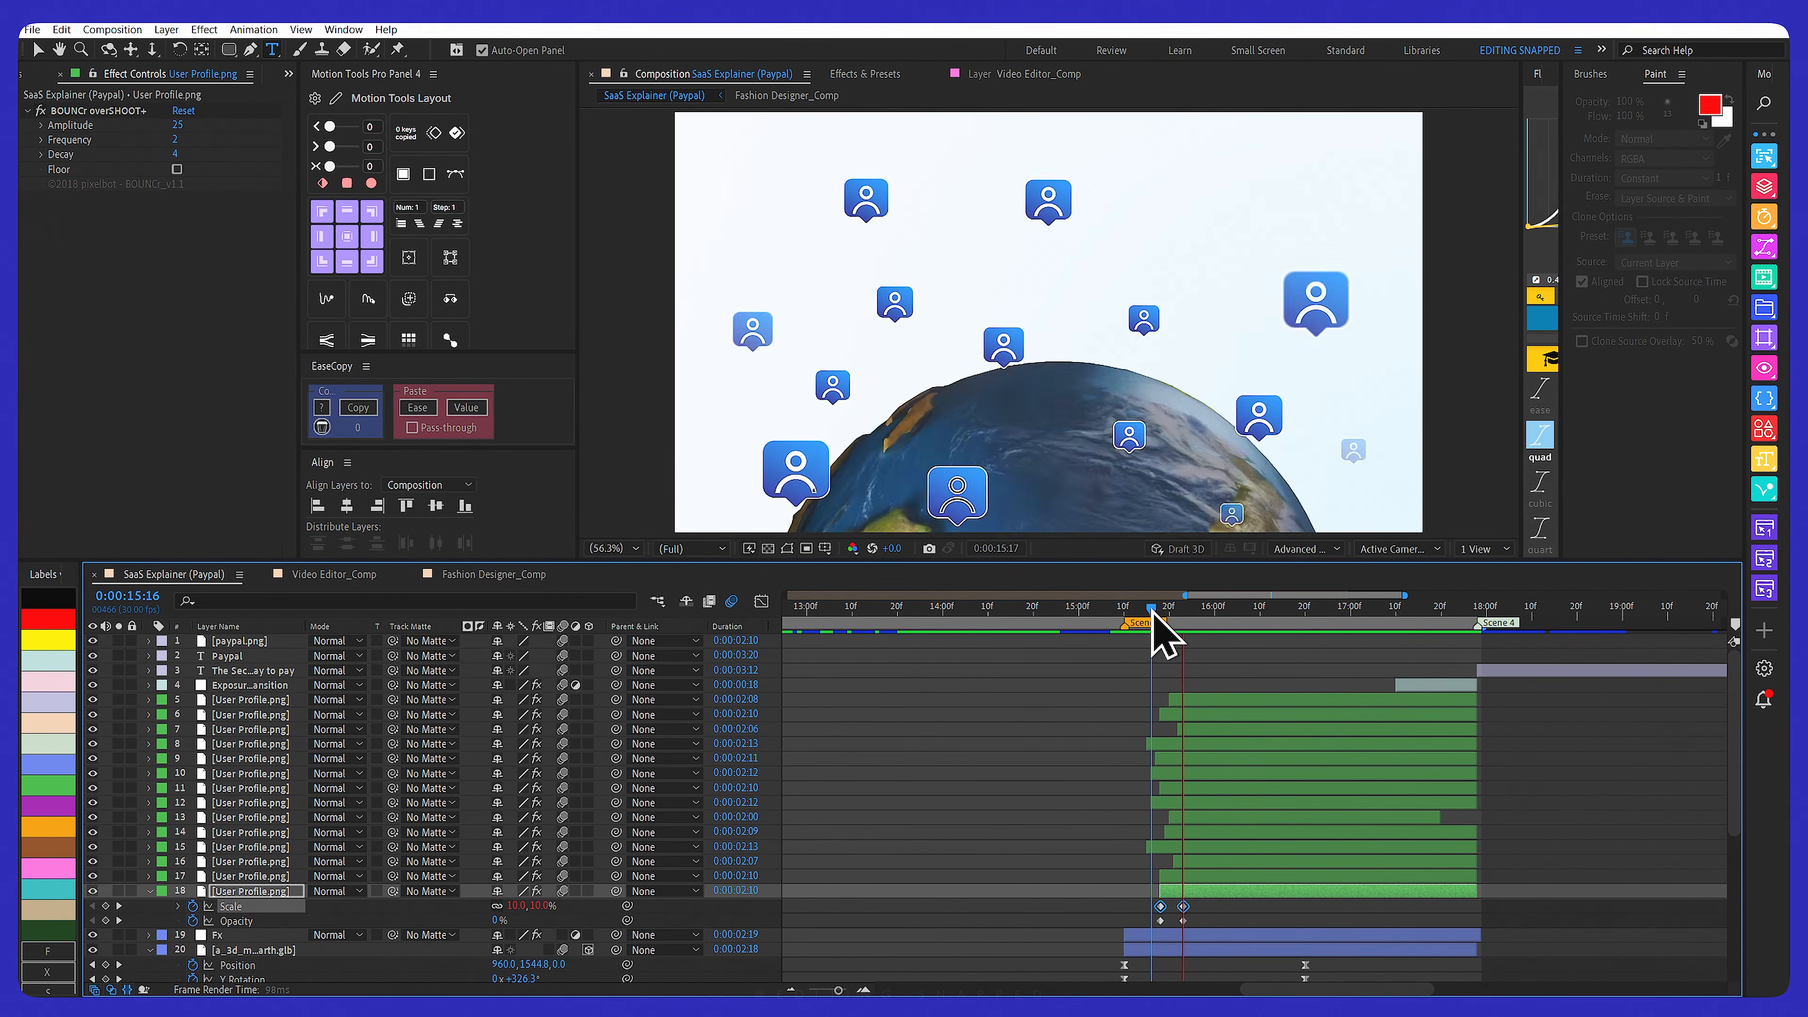
pyautogui.press('space')
pyautogui.press('space')
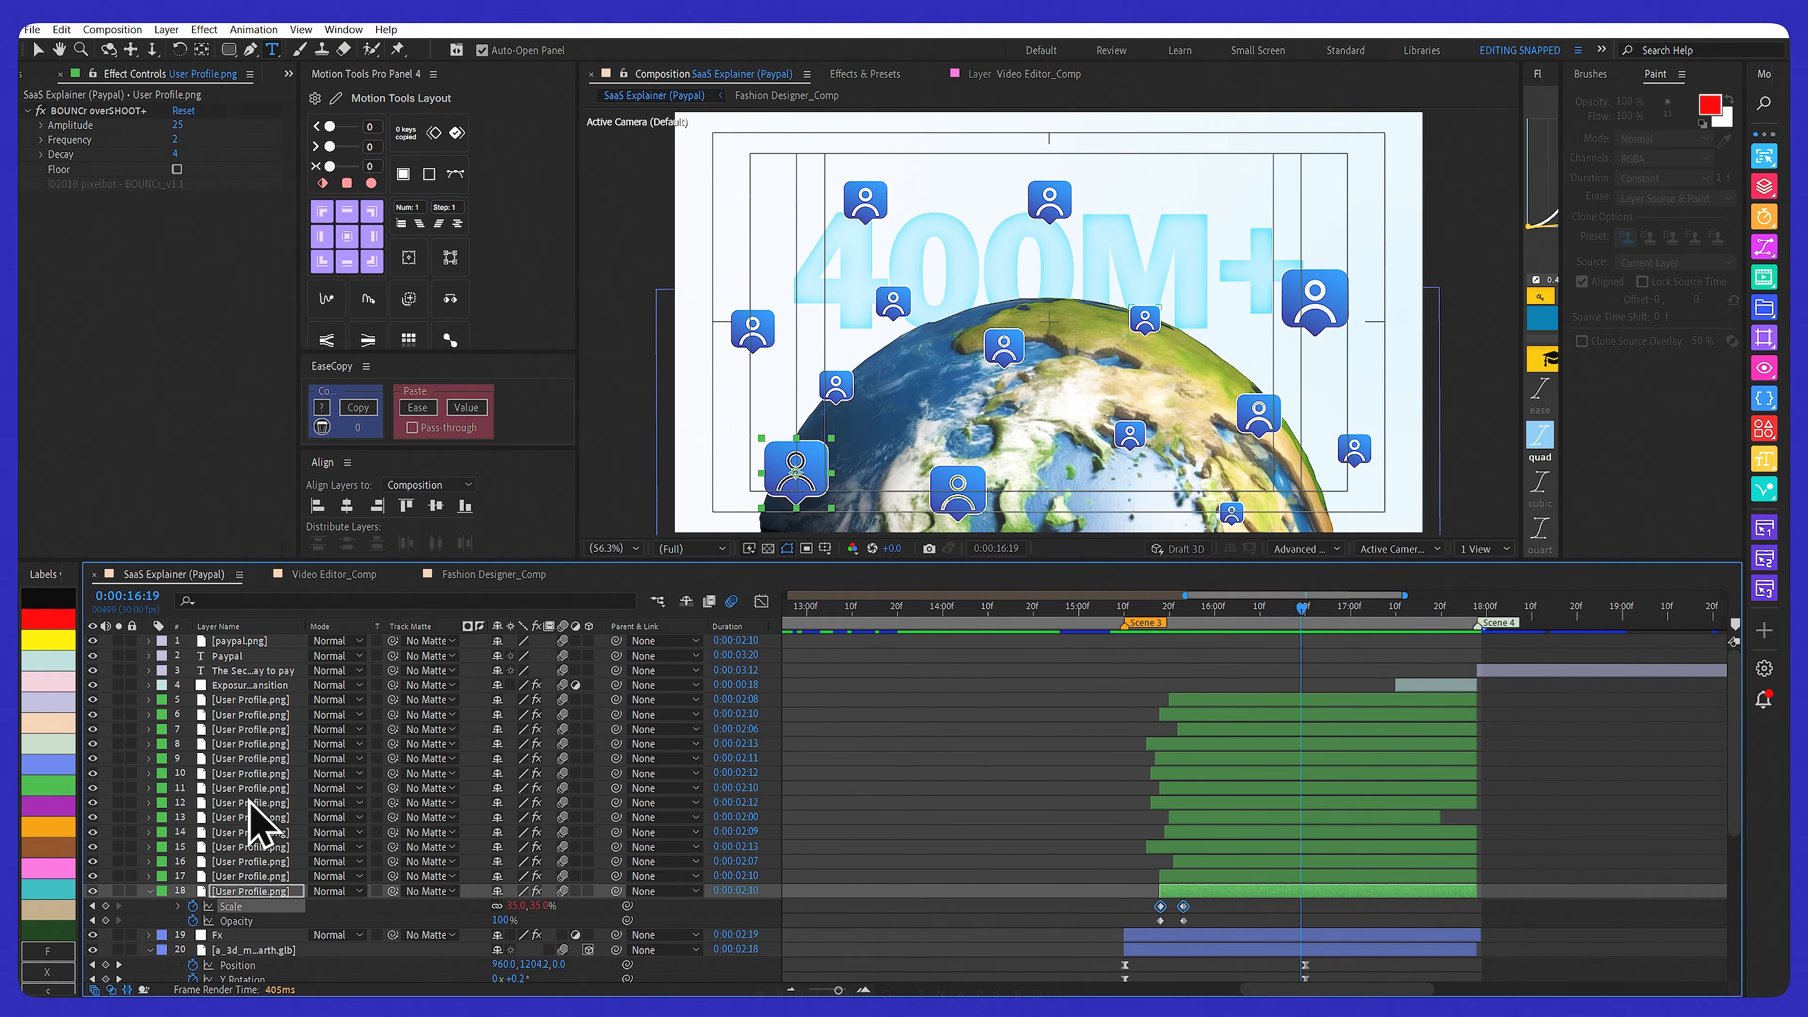
pyautogui.click(1152, 607)
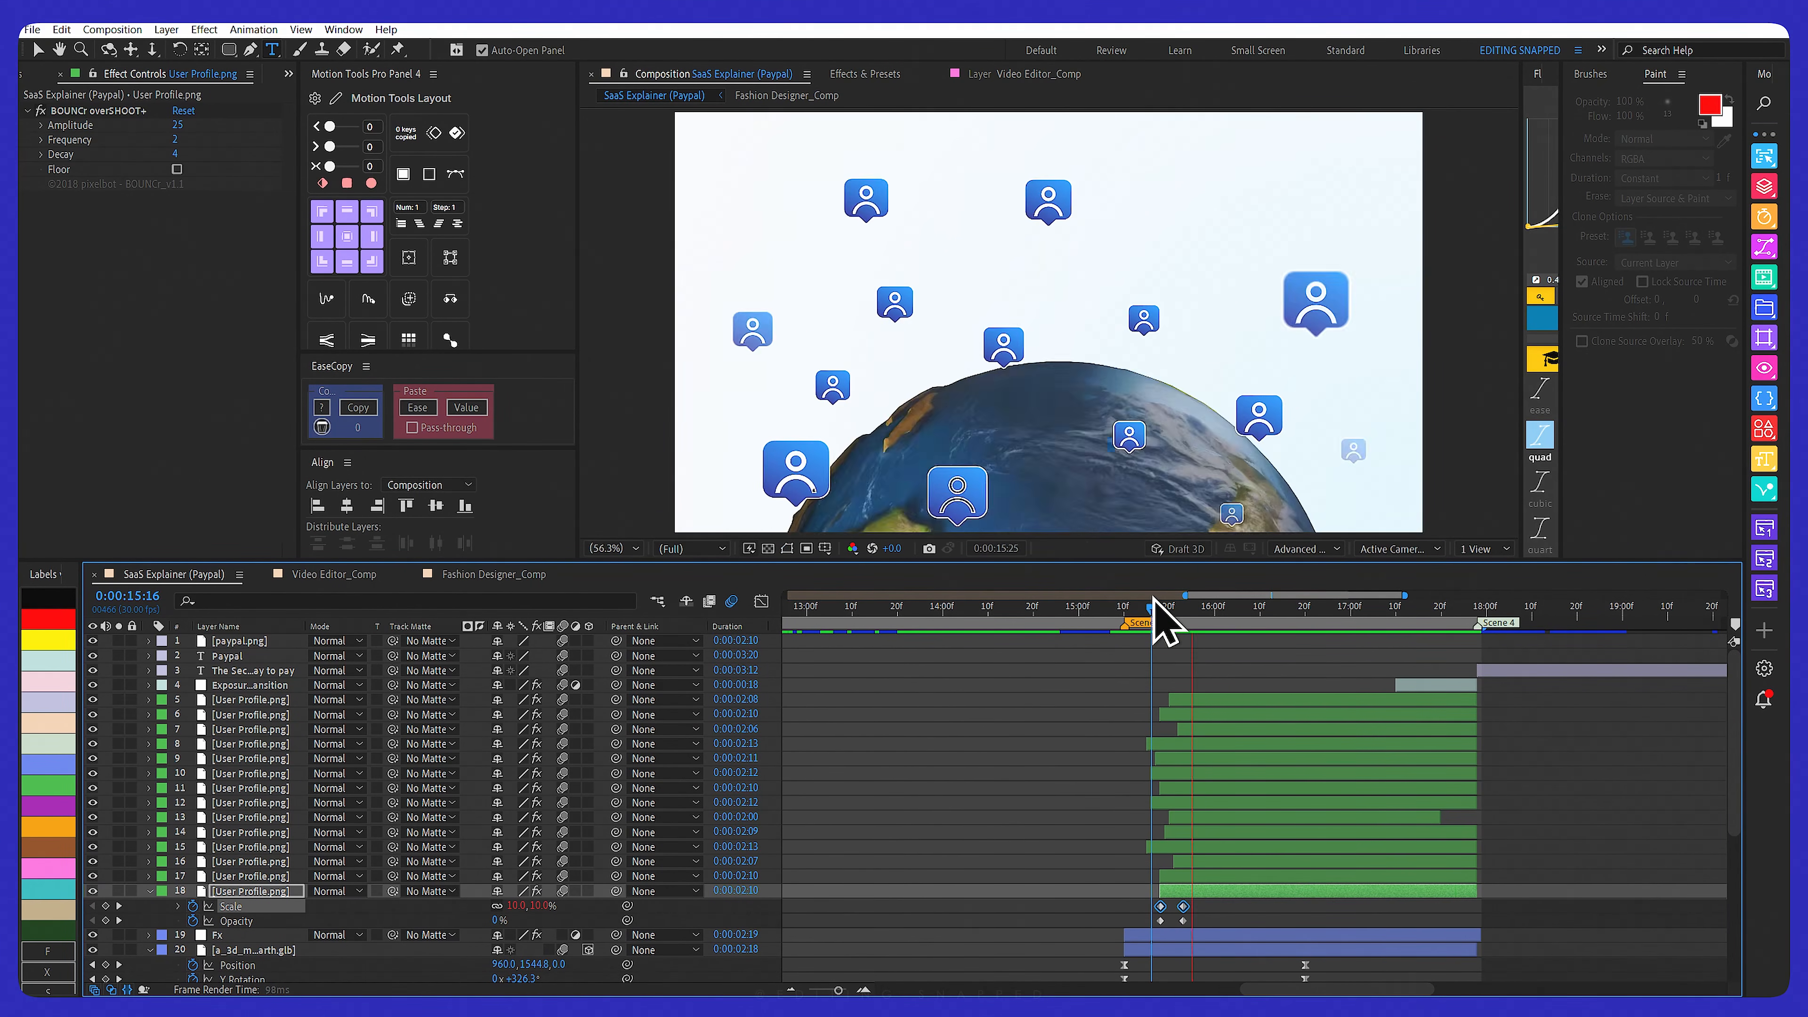
pyautogui.moveTo(1173, 606); pyautogui.dragTo(1160, 606)
# Select User Profile layers 5 to 18 and reveal their Position wiggle and Scale overshoot expressions
pyautogui.click(257, 688)
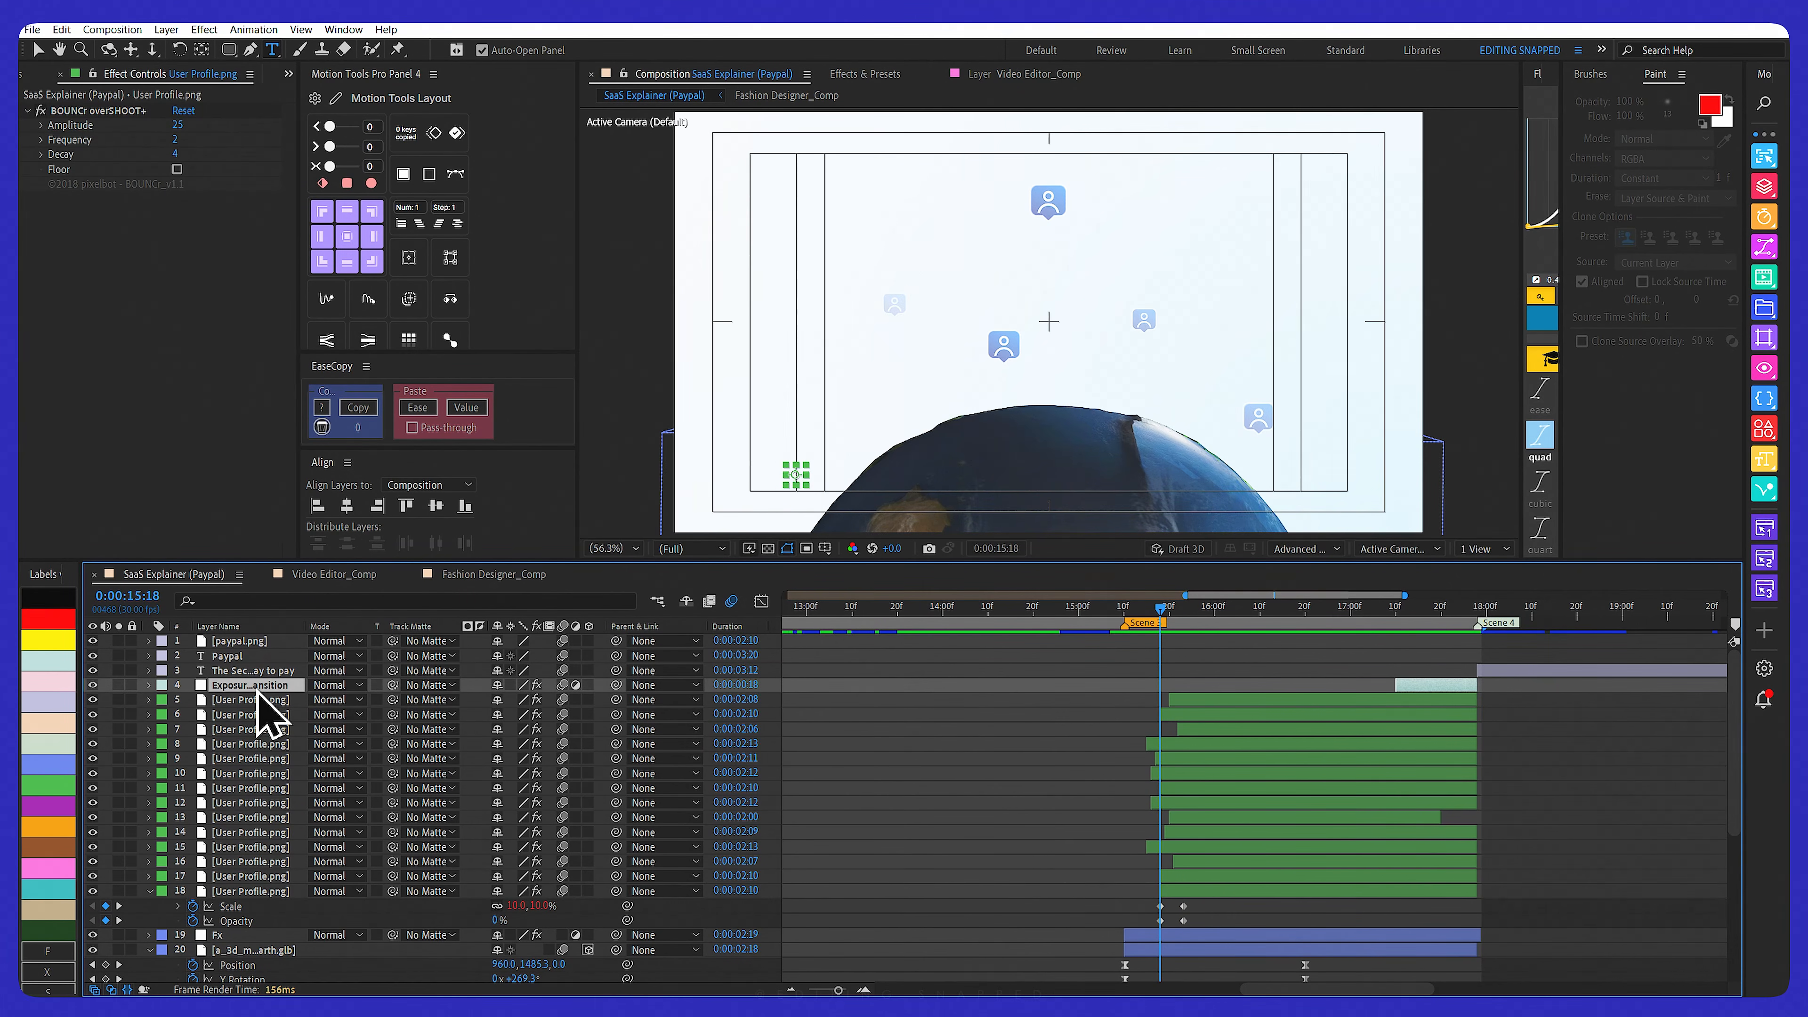
pyautogui.click(227, 701)
pyautogui.keyDown('shift'); pyautogui.click(229, 891); pyautogui.keyUp('shift')
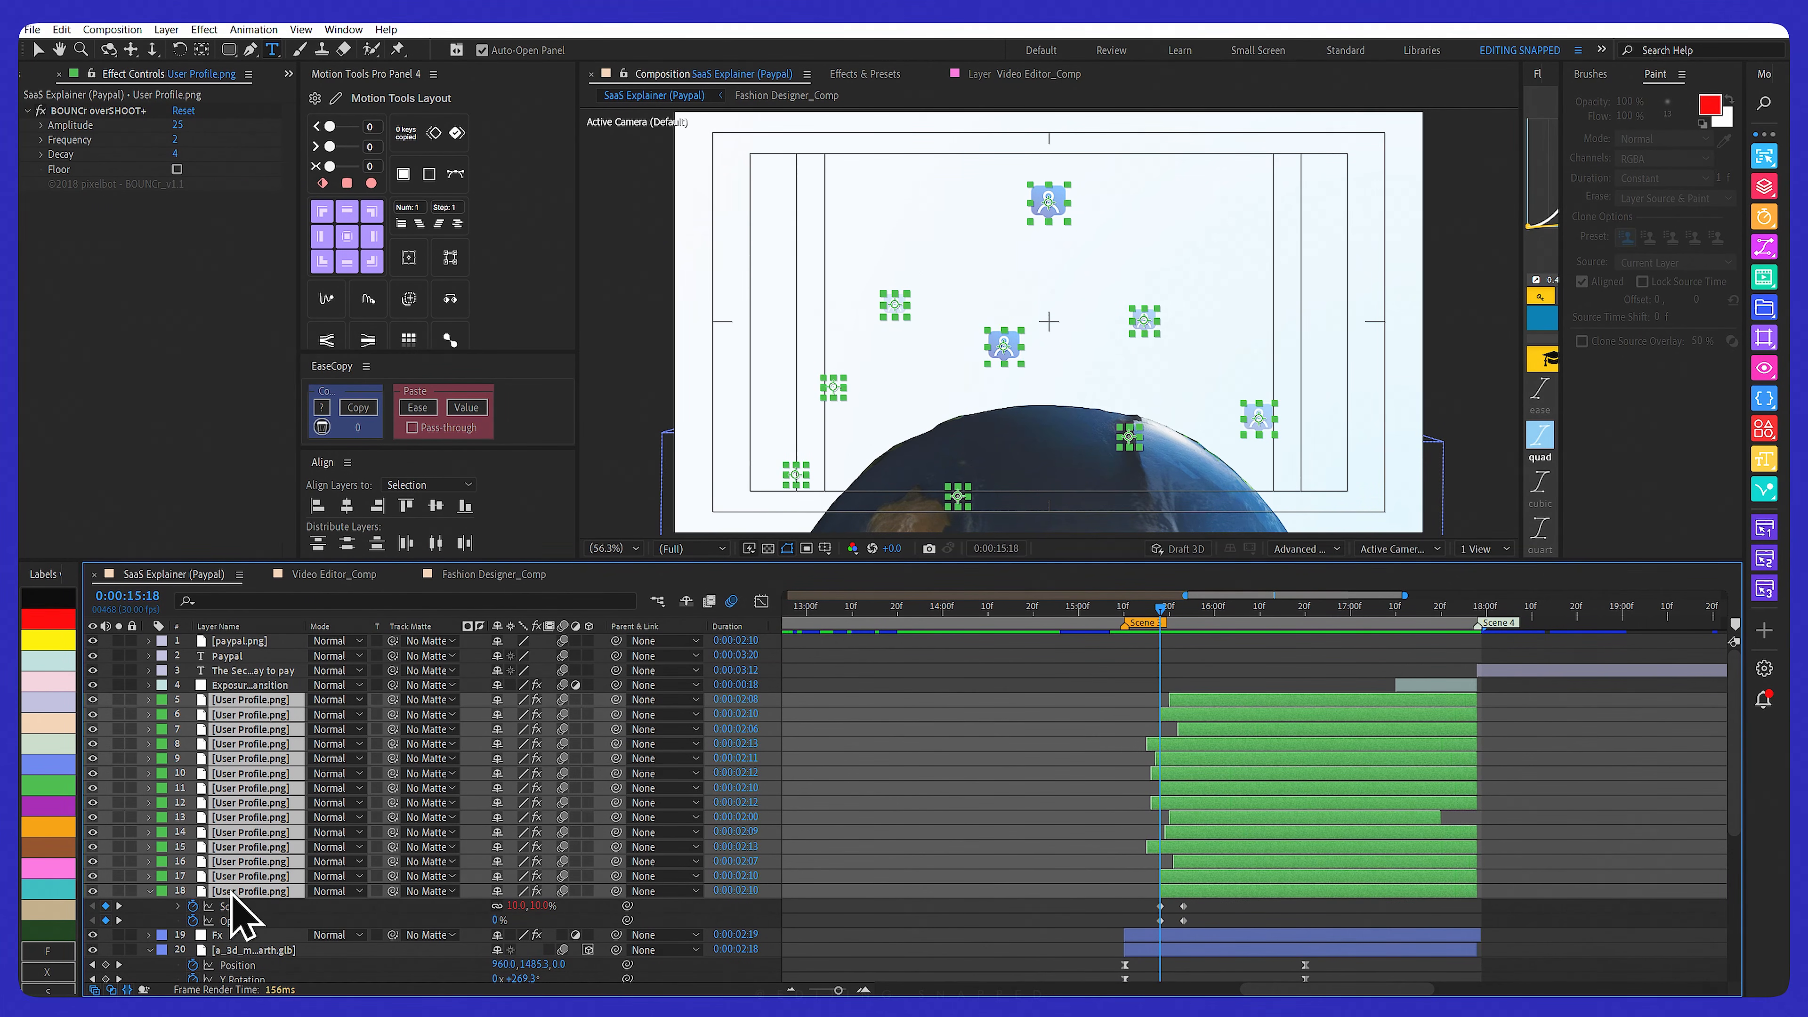
pyautogui.press('u')
pyautogui.scroll(-3, 398, 851)
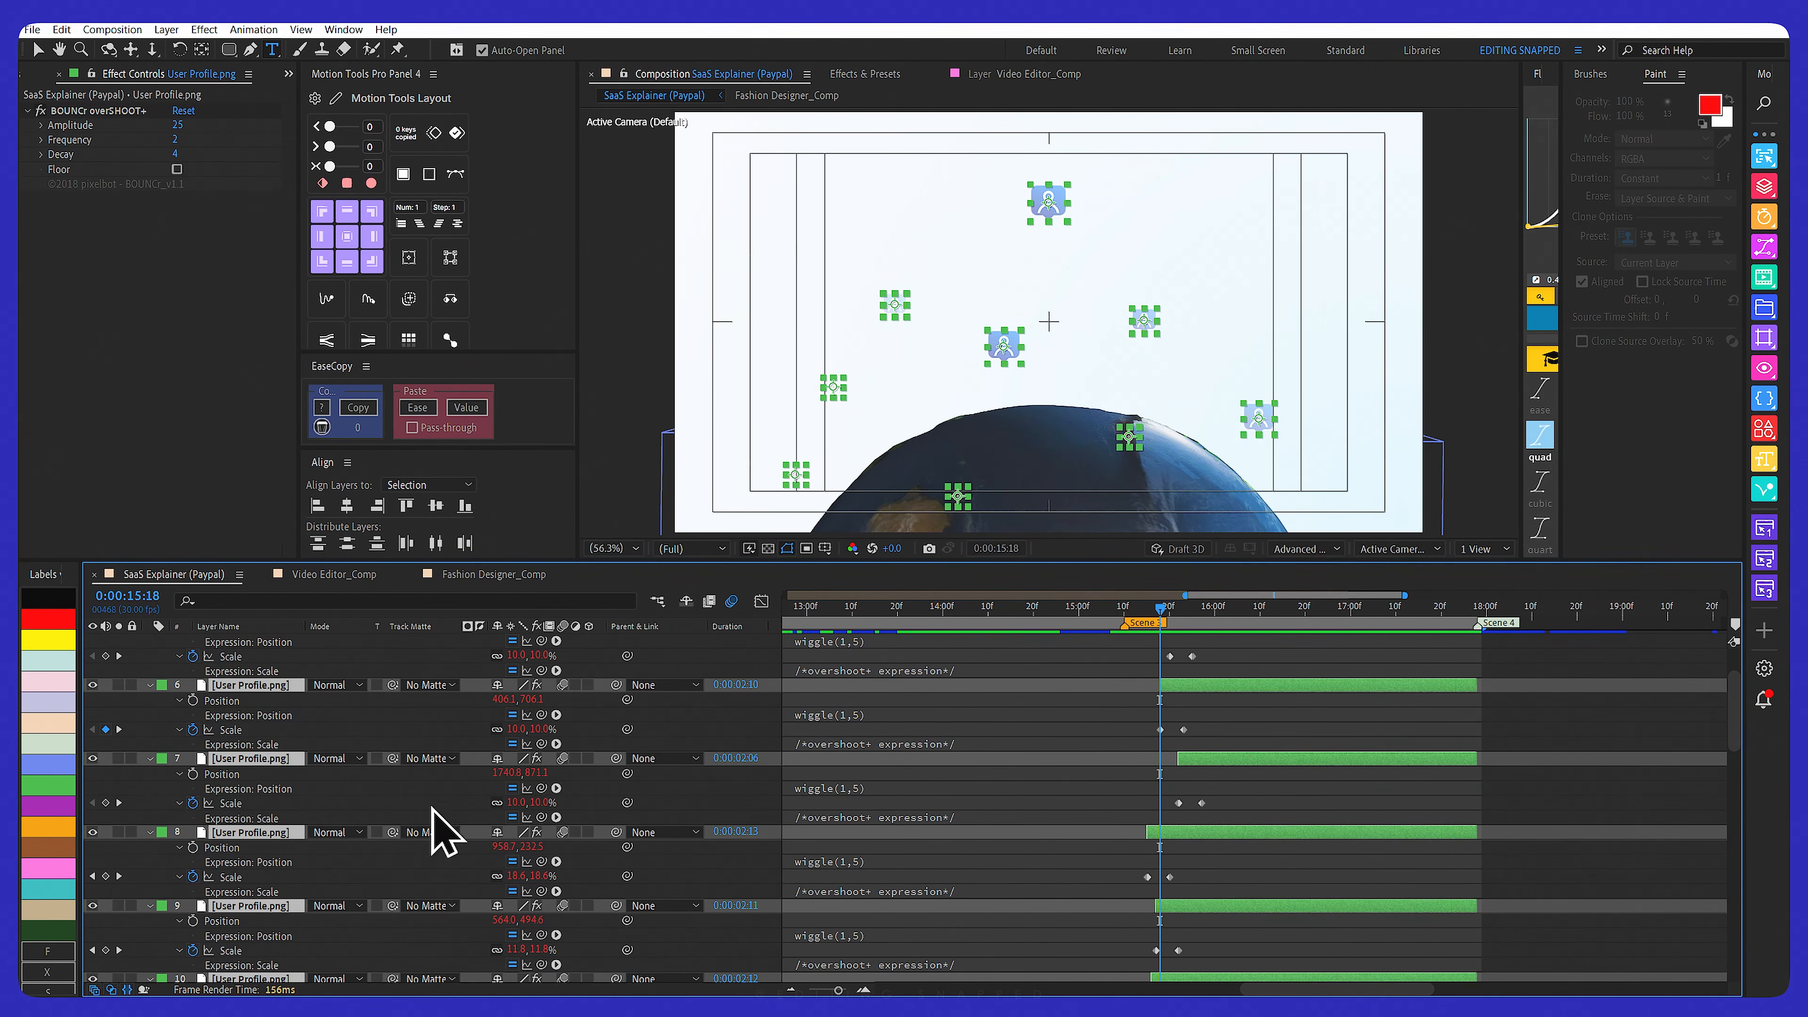
pyautogui.scroll(3, 840, 698)
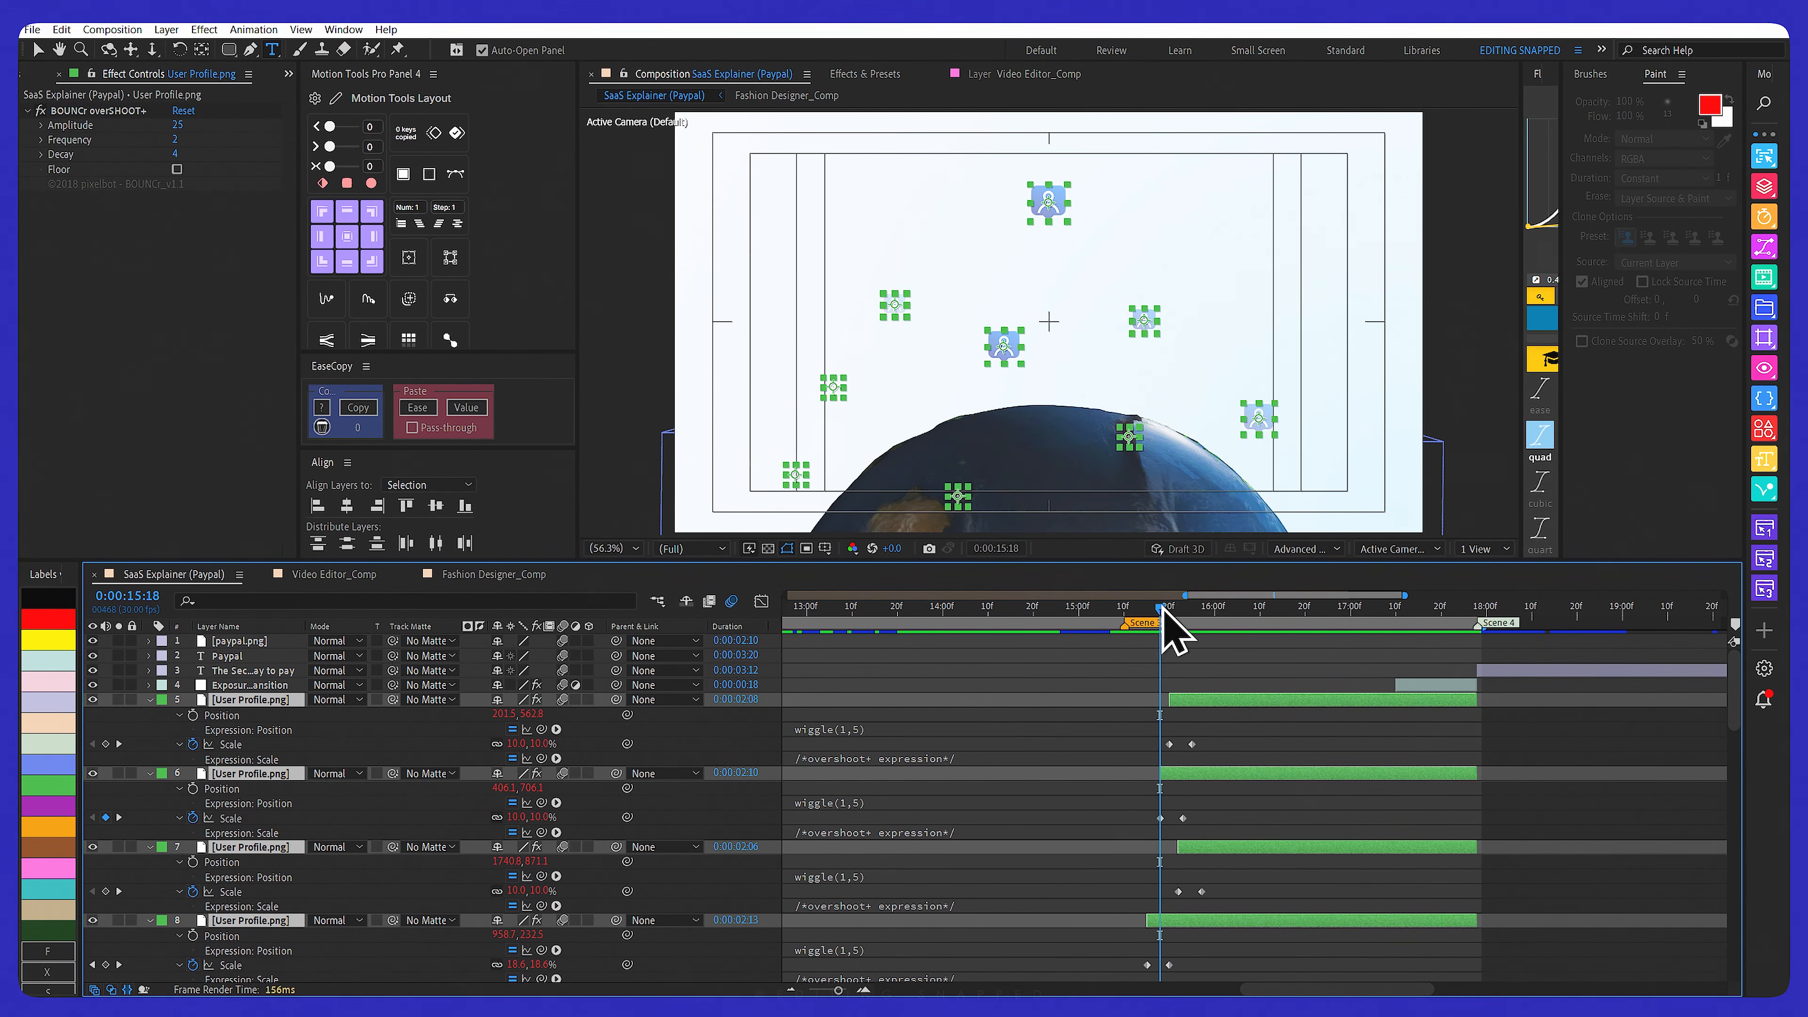
# Collapse and deselect the User Profile layers, and scrub through the icons' entrance to 0:00:16:15
pyautogui.moveTo(1163, 611)
pyautogui.mouseDown()
pyautogui.moveTo(1372, 614)
pyautogui.moveTo(1196, 613)
pyautogui.mouseUp()
pyautogui.press('u')
pyautogui.click(1043, 712)
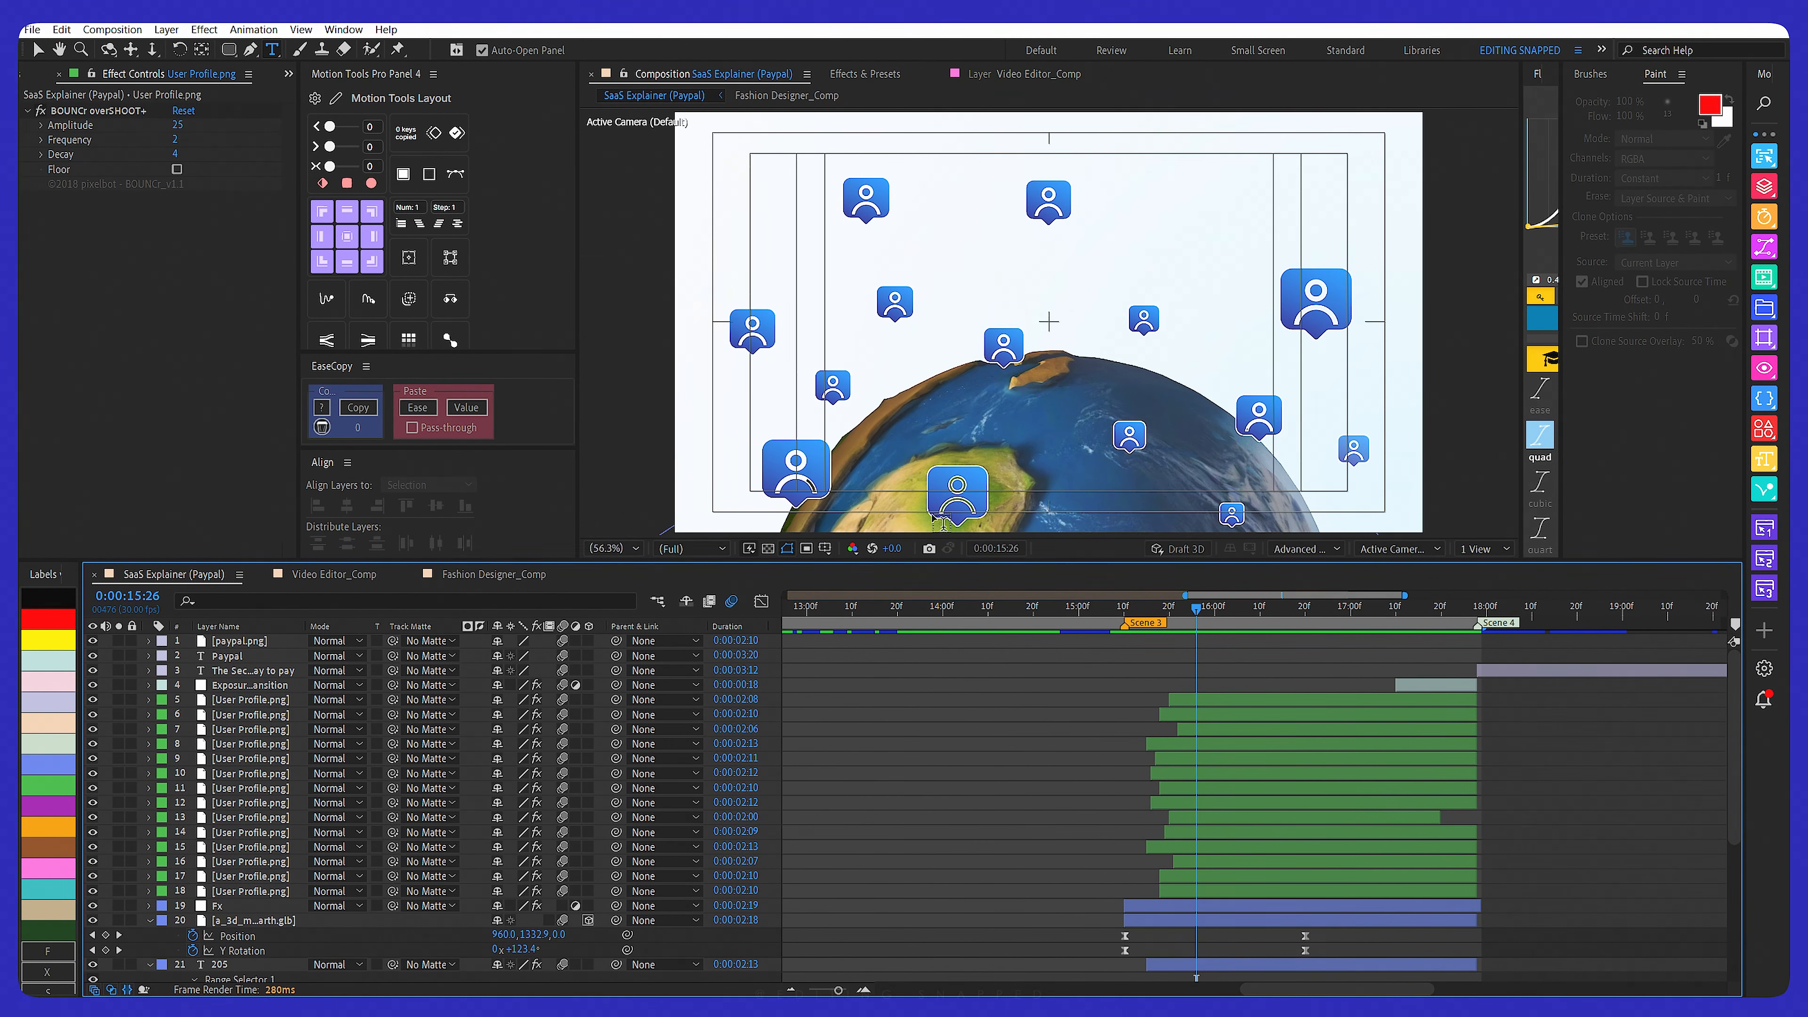
pyautogui.moveTo(1204, 621); pyautogui.dragTo(1281, 619)
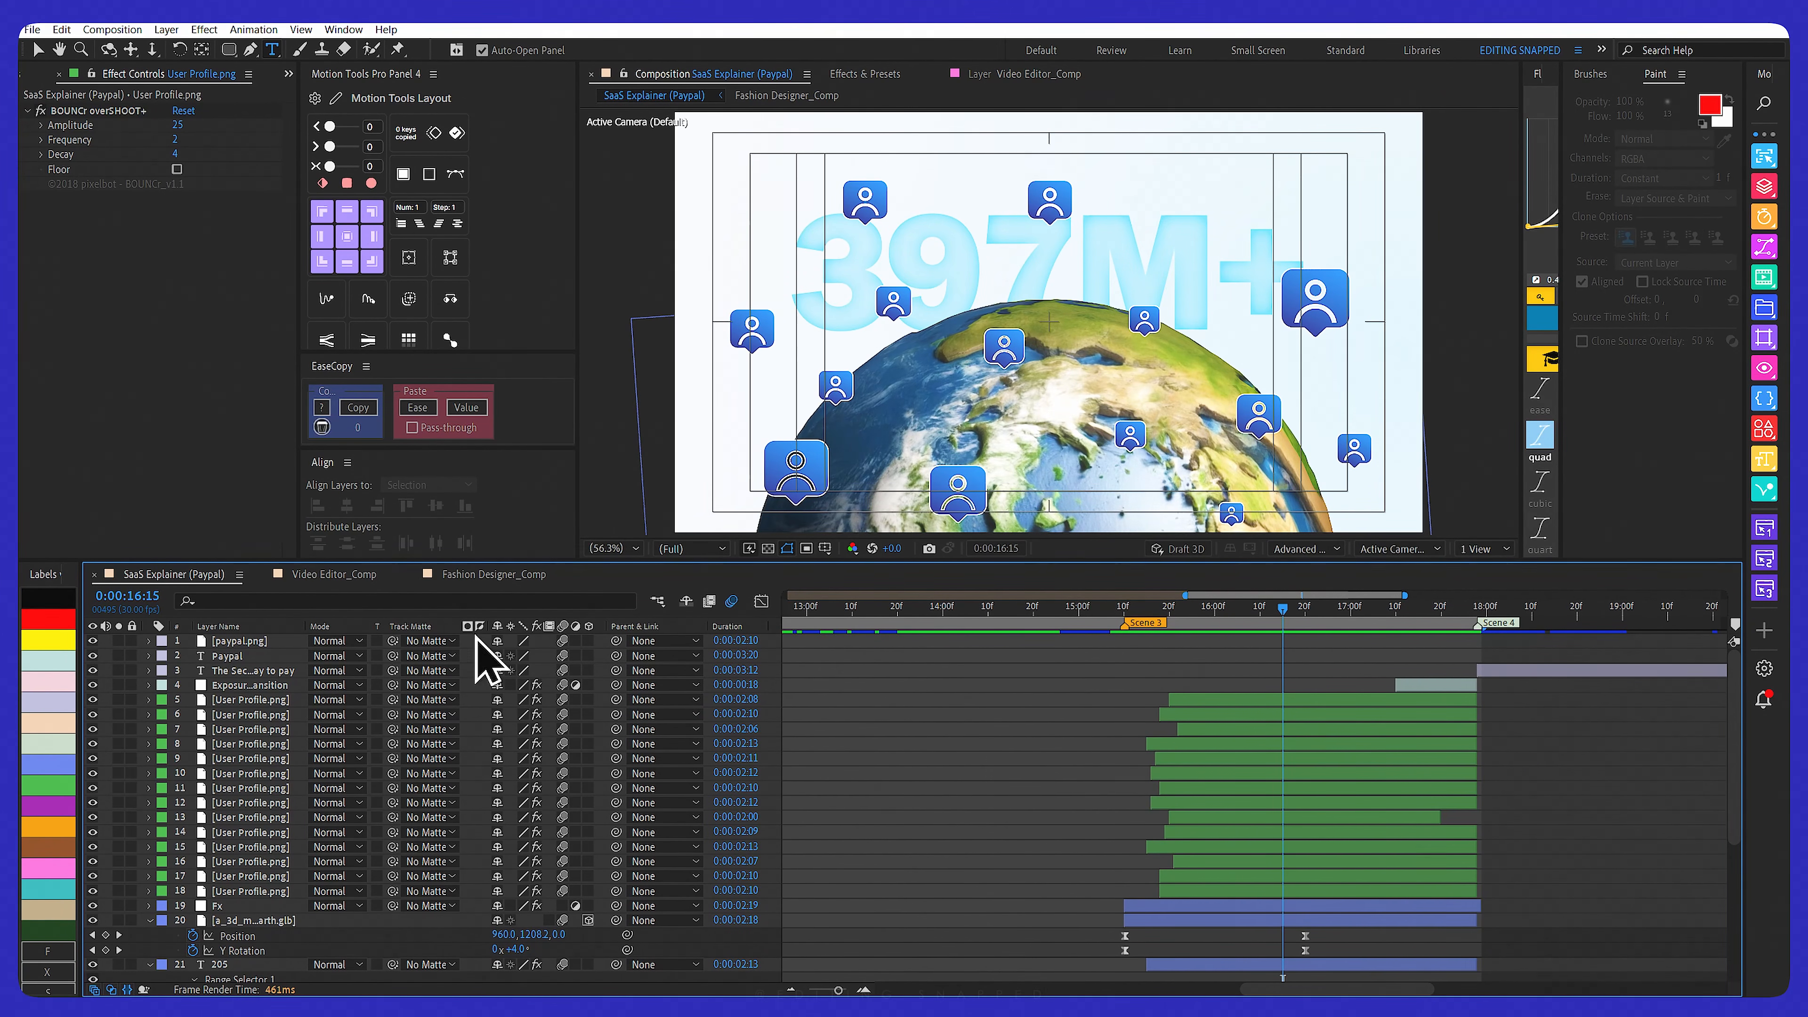
# Select User Profile layers 5 to 18 again and scrub to the exposure transition at 0:00:17:10
pyautogui.click(225, 700)
pyautogui.keyDown('shift'); pyautogui.click(225, 891); pyautogui.keyUp('shift')
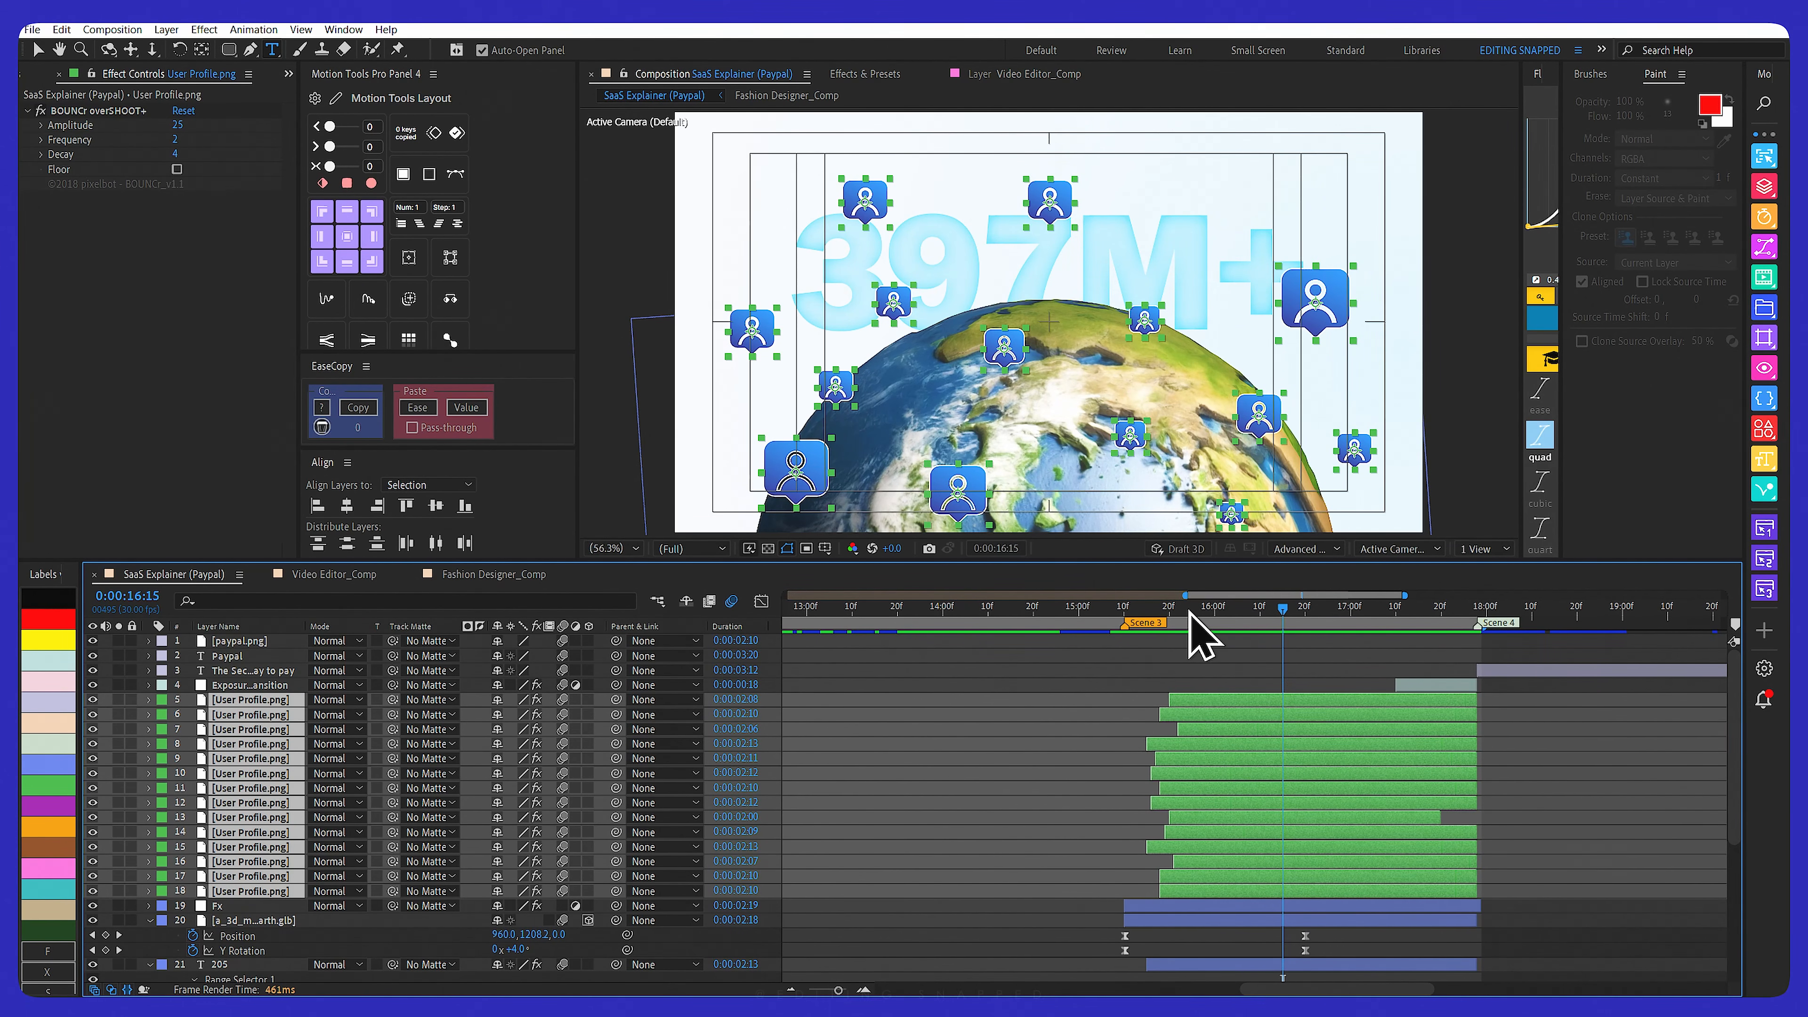
pyautogui.moveTo(1191, 613); pyautogui.dragTo(1394, 630)
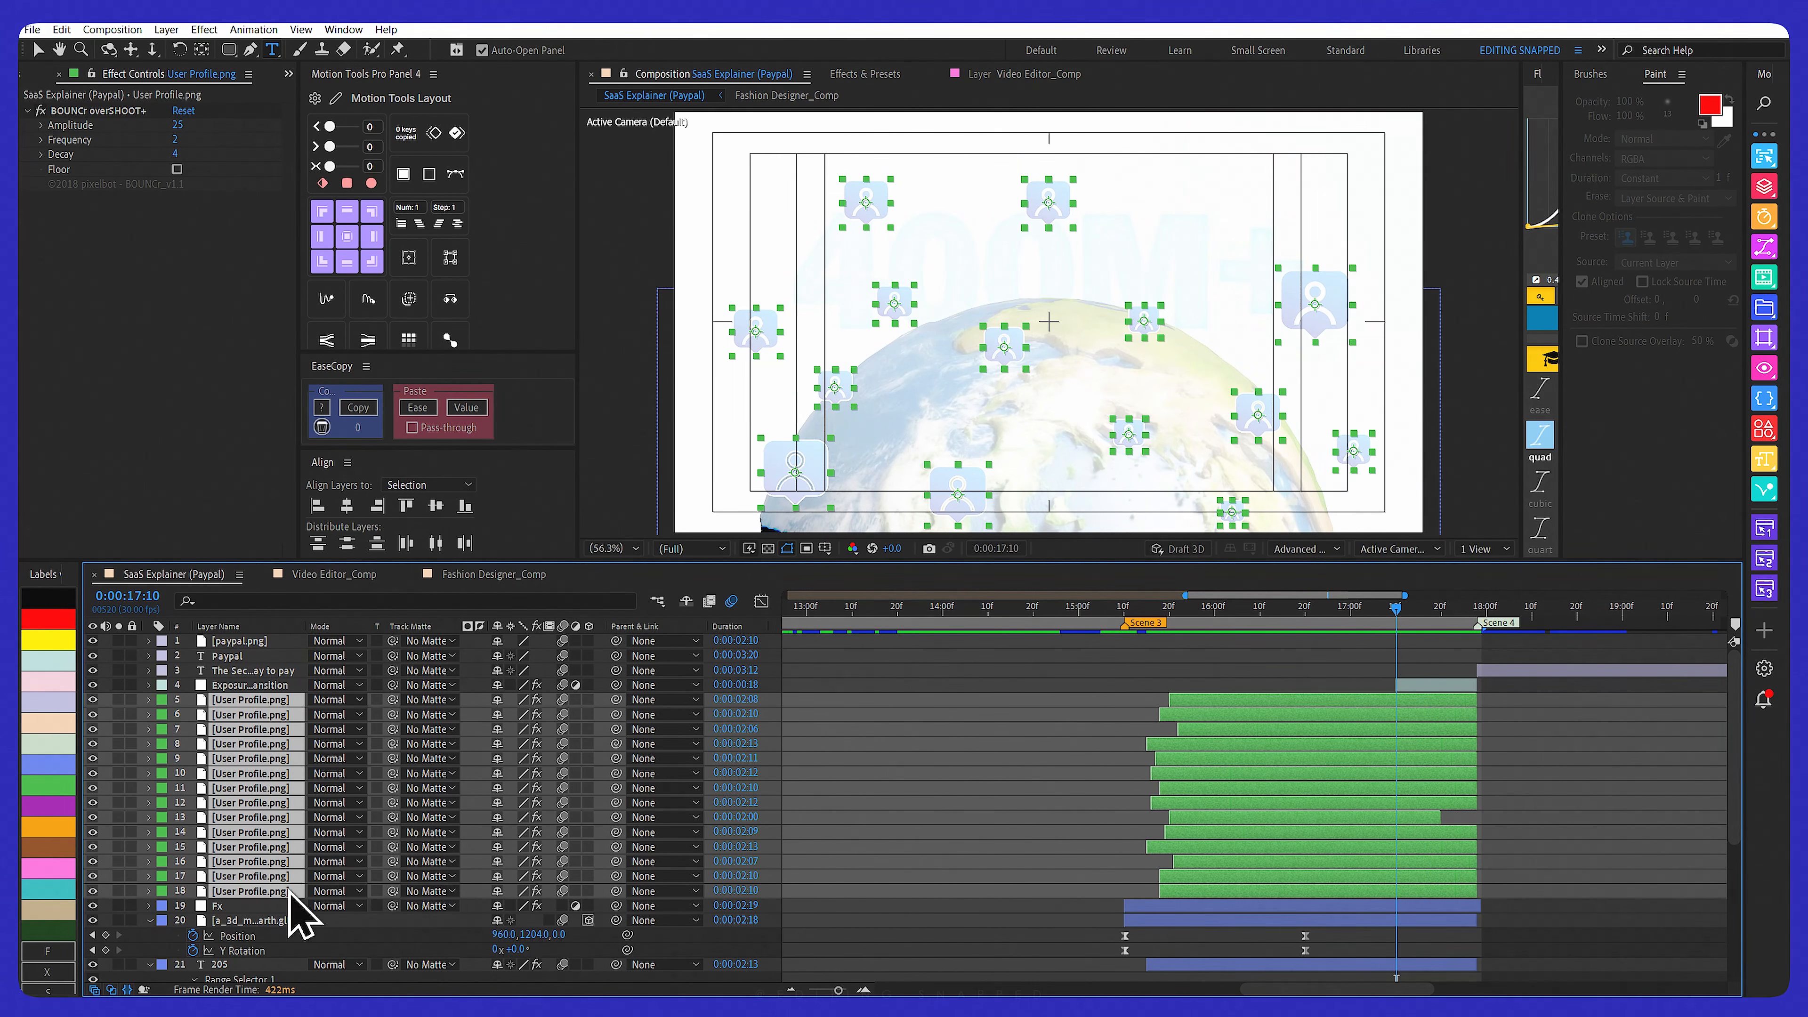
# Collapse the keyframed properties of the 3D Earth layer and the 205 text layer
pyautogui.click(235, 920)
pyautogui.press('u')
pyautogui.click(236, 935)
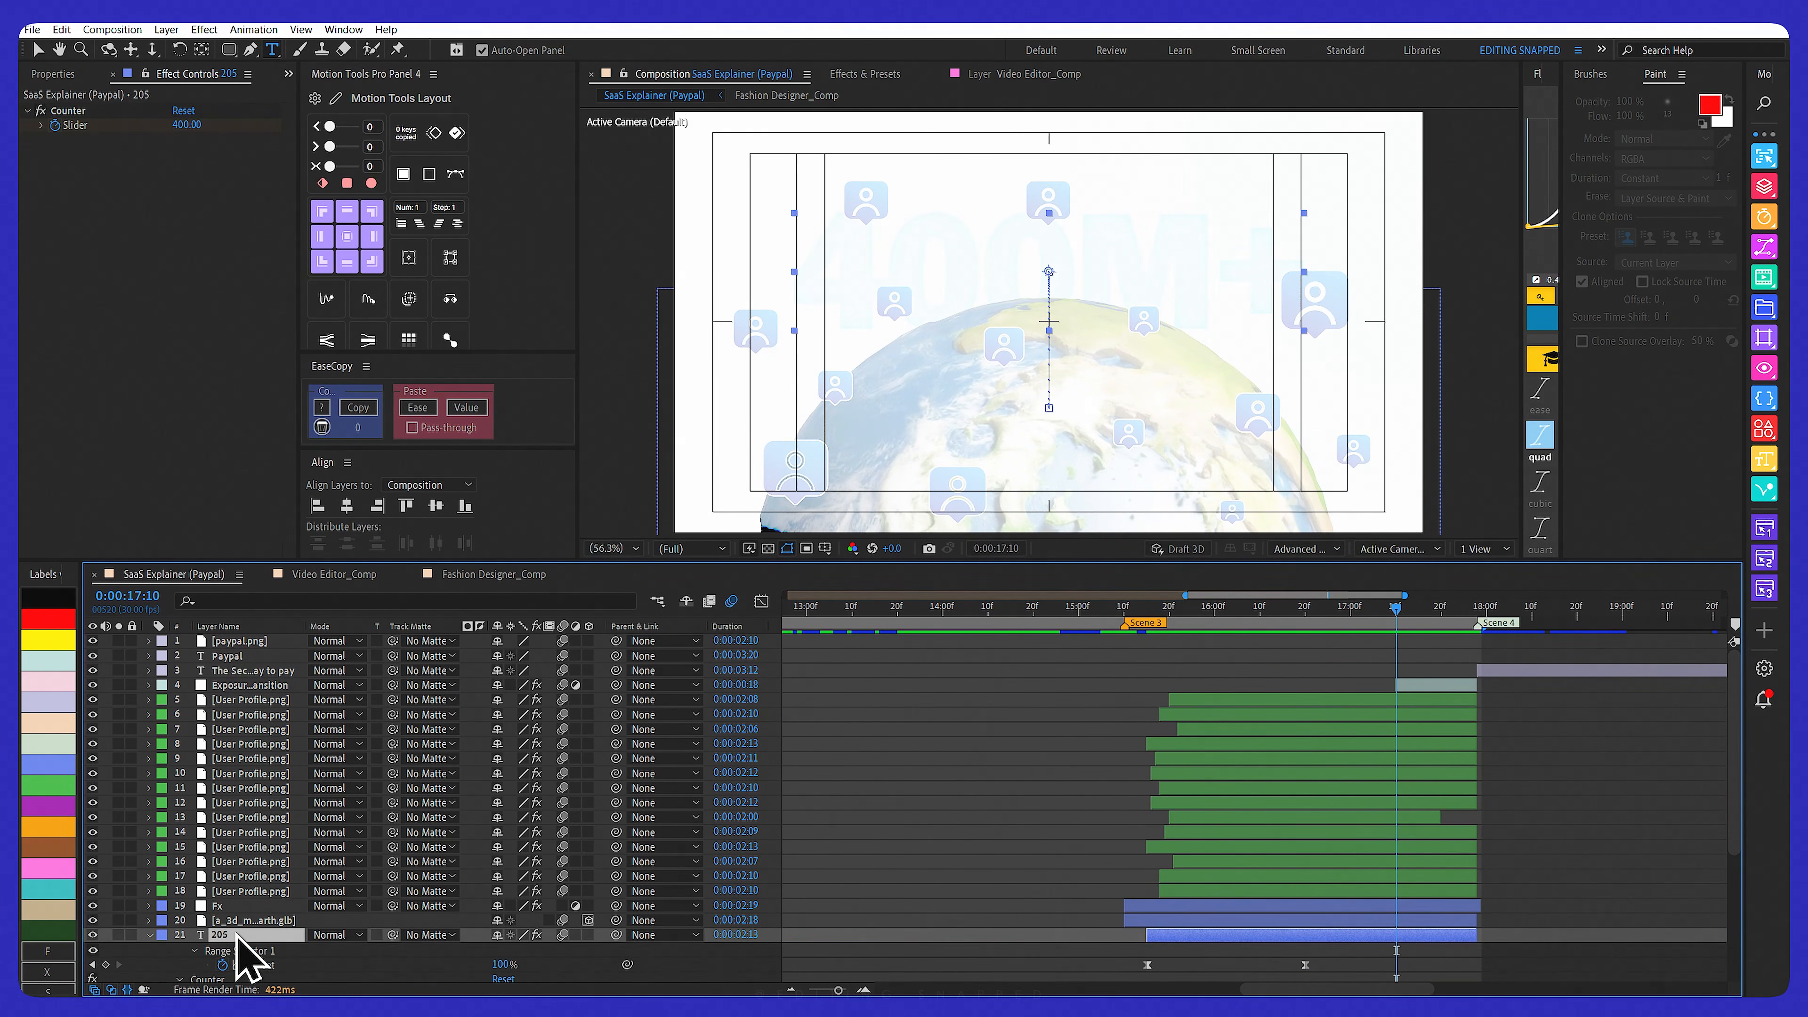
pyautogui.press('u')
pyautogui.scroll(-2, 237, 936)
# Toggle the Fx adjustment layer's visibility off and on at 0:00:16:10 to compare its look, and select that layer
pyautogui.moveTo(1158, 606); pyautogui.dragTo(1260, 613)
pyautogui.click(93, 819)
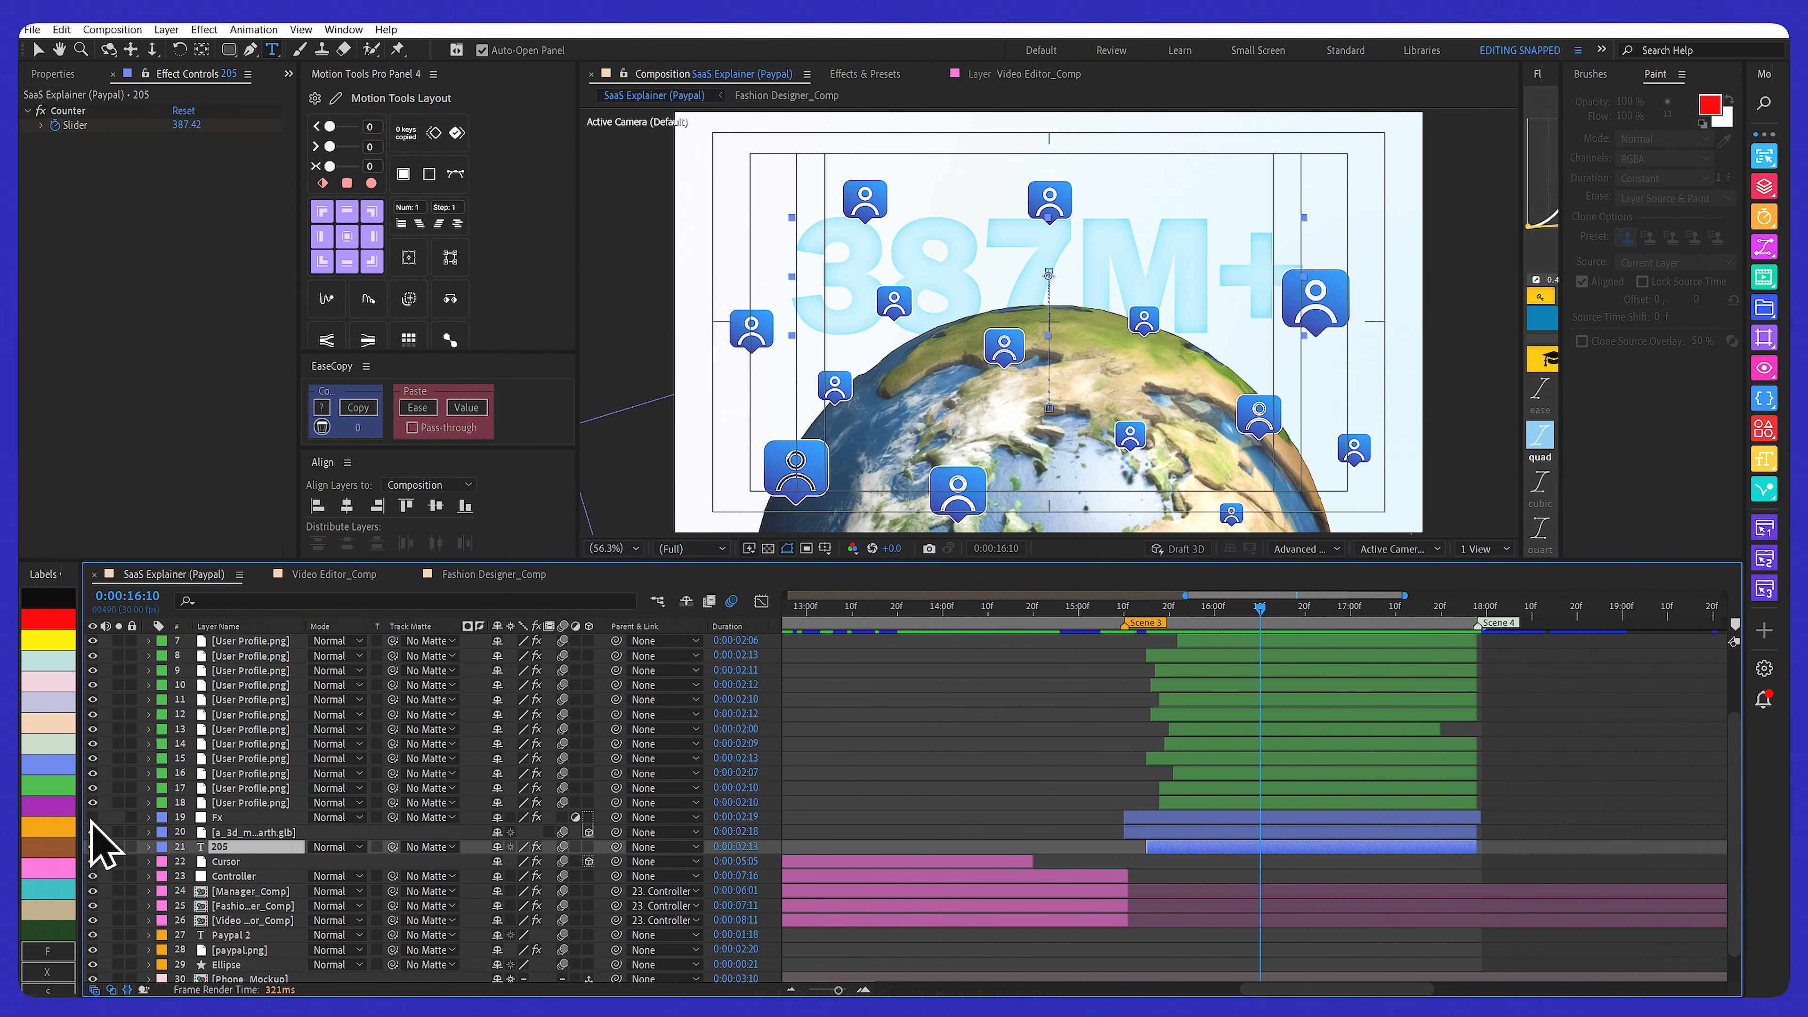
pyautogui.click(93, 817)
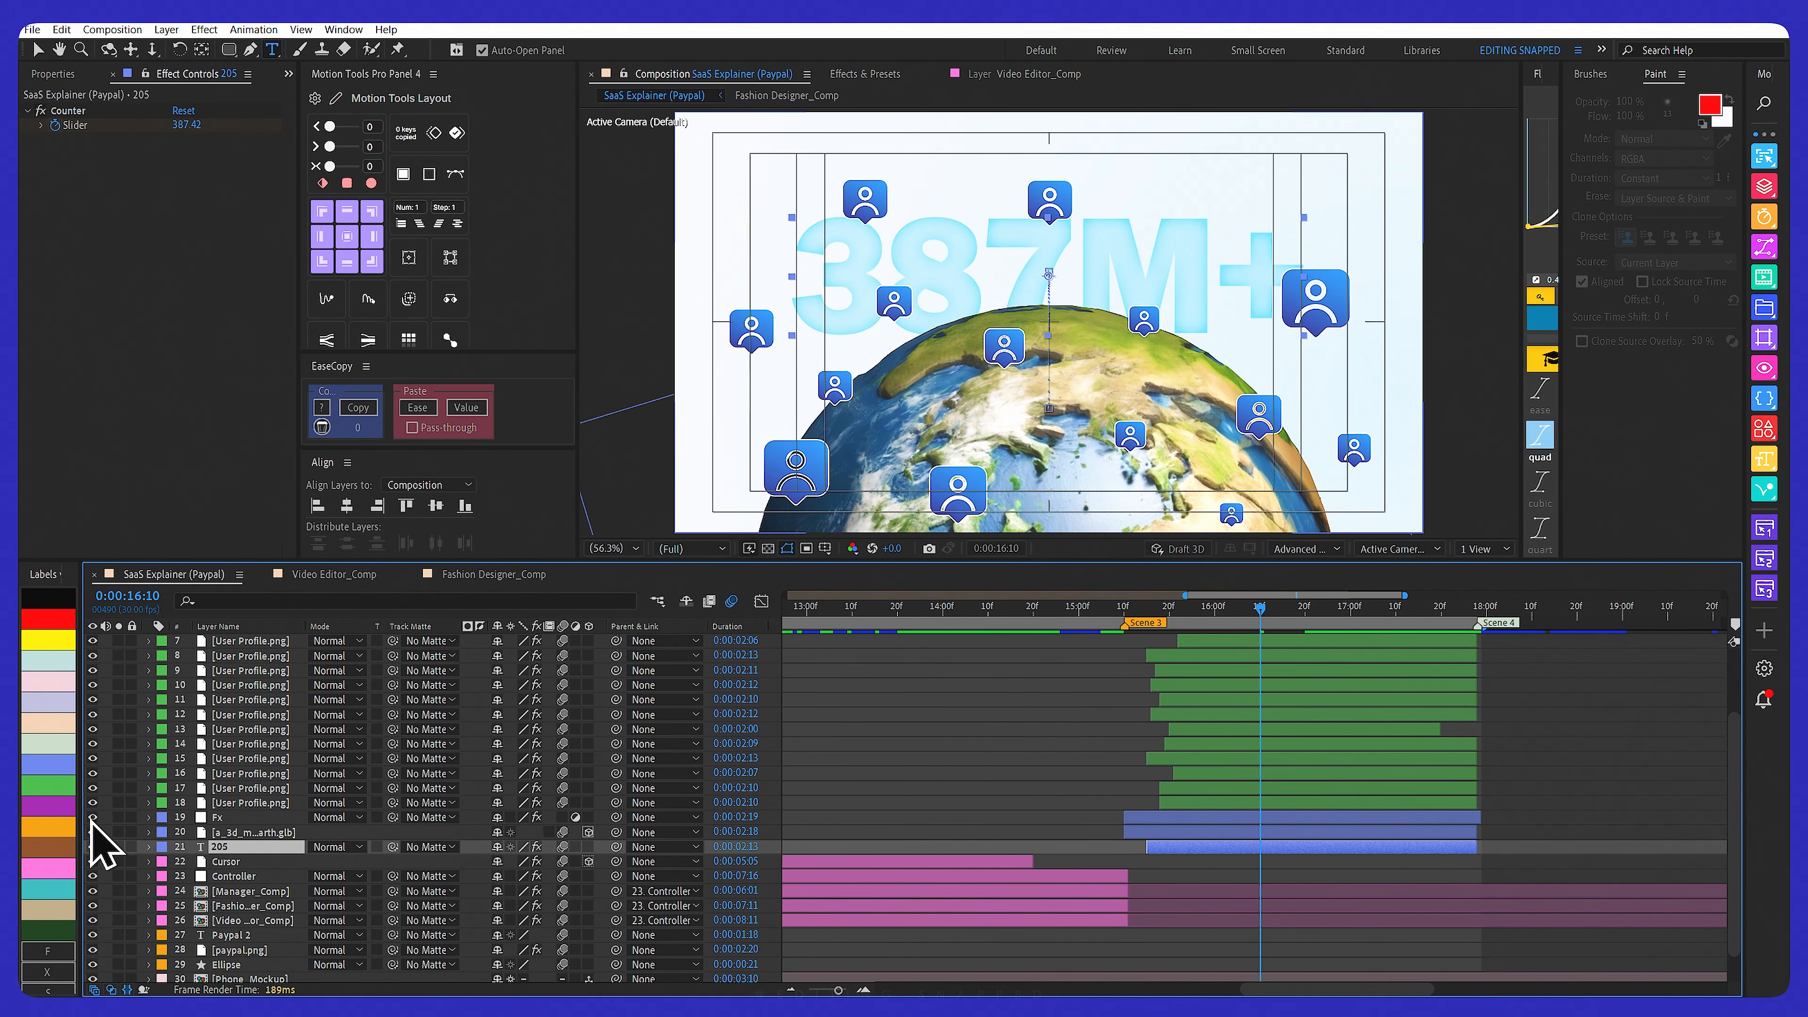
pyautogui.click(220, 817)
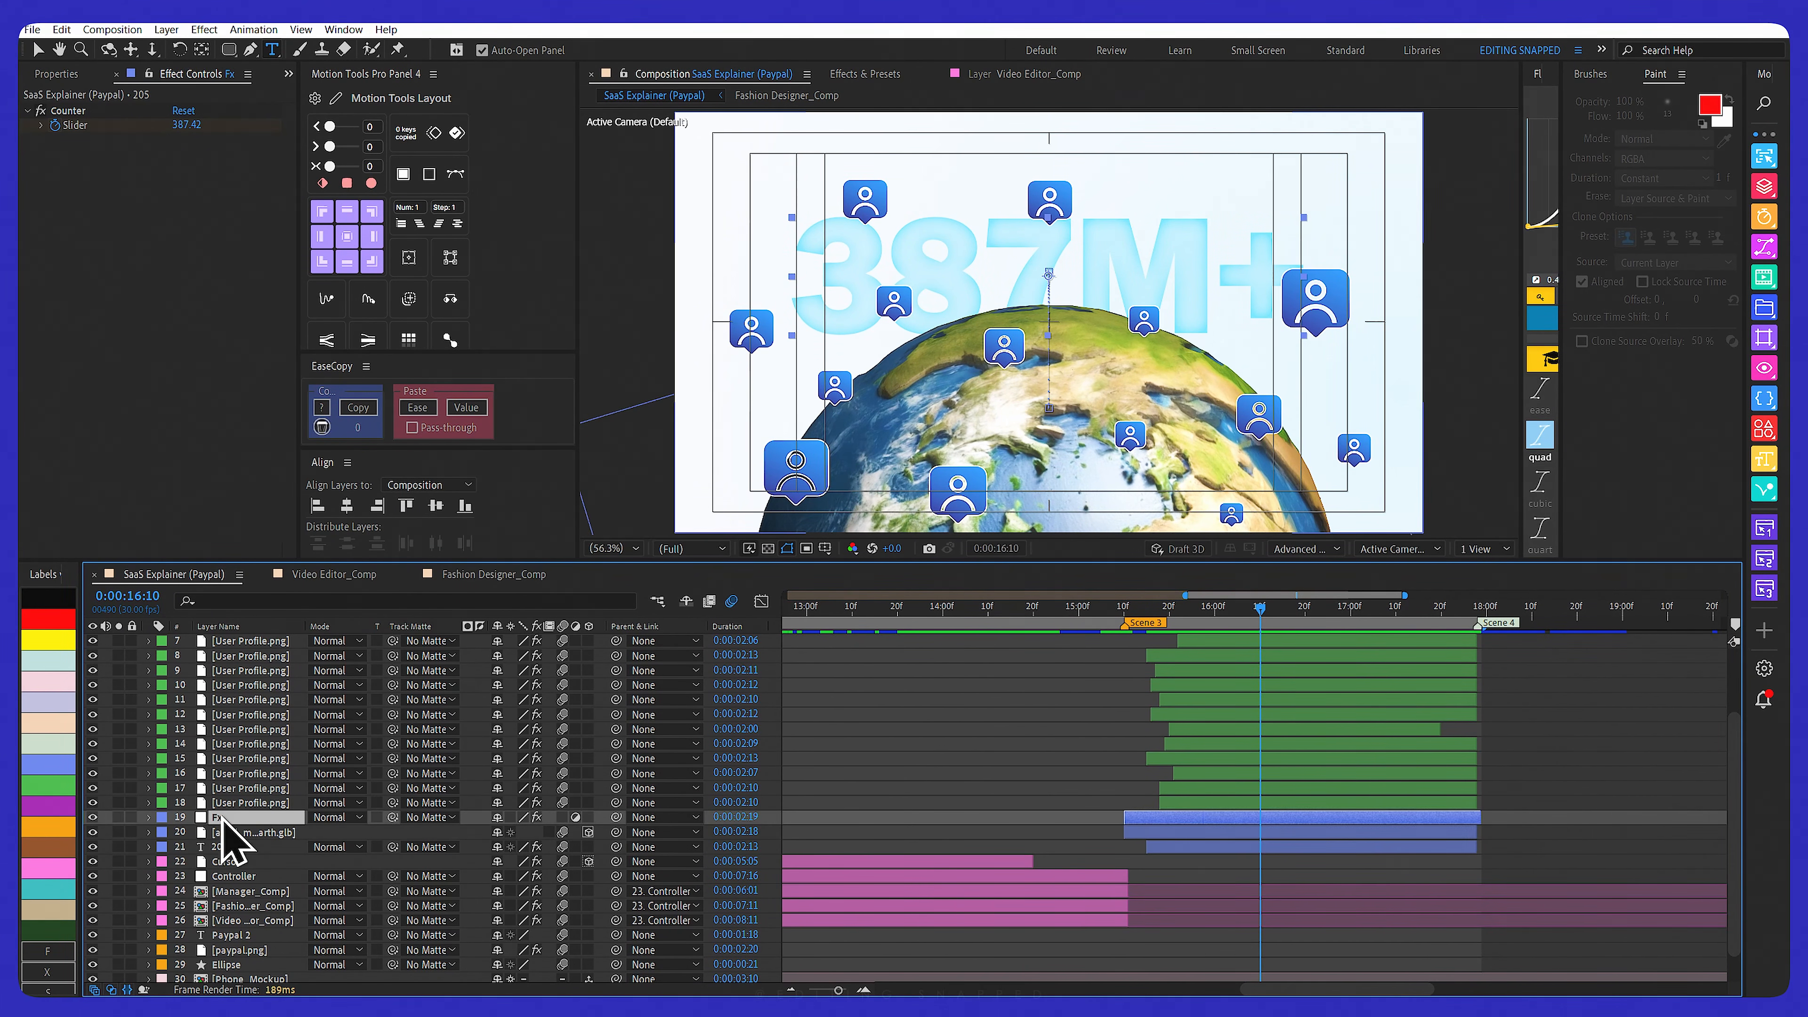
# Locate the command for a new adjustment layer, and select the Curves effect on the Fx layer
pyautogui.click(171, 29)
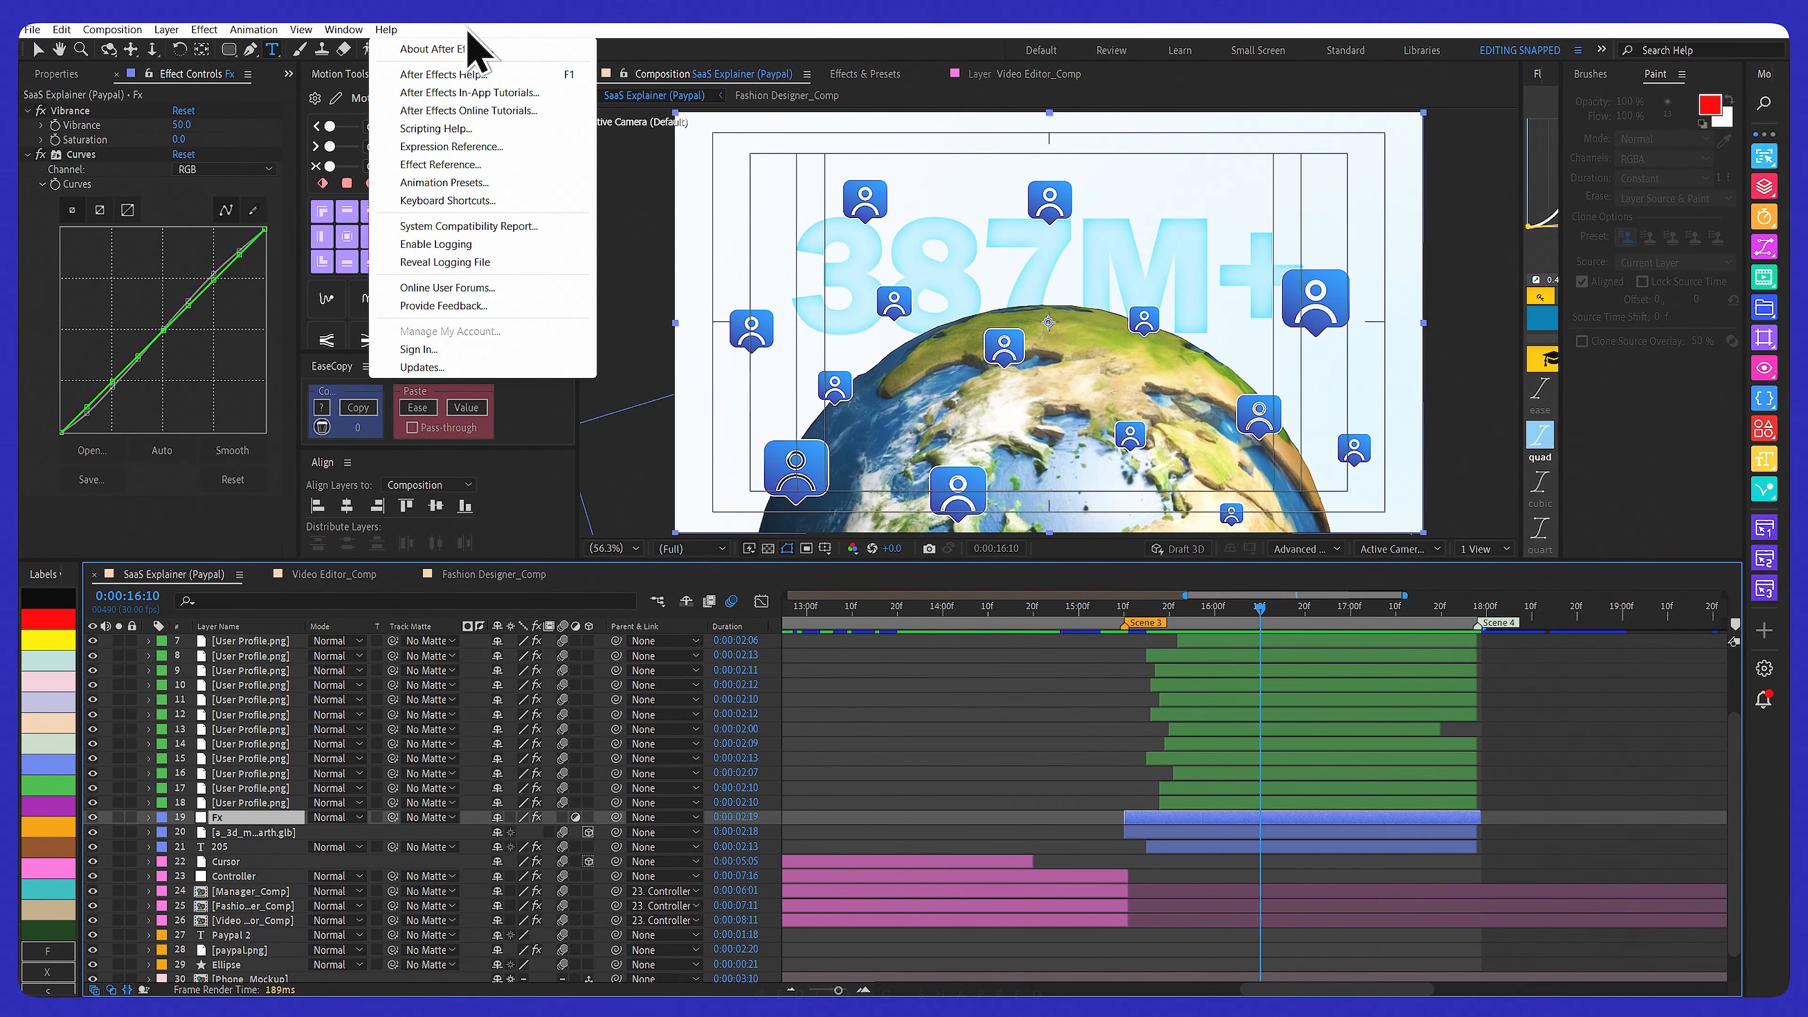
pyautogui.moveTo(206, 50)
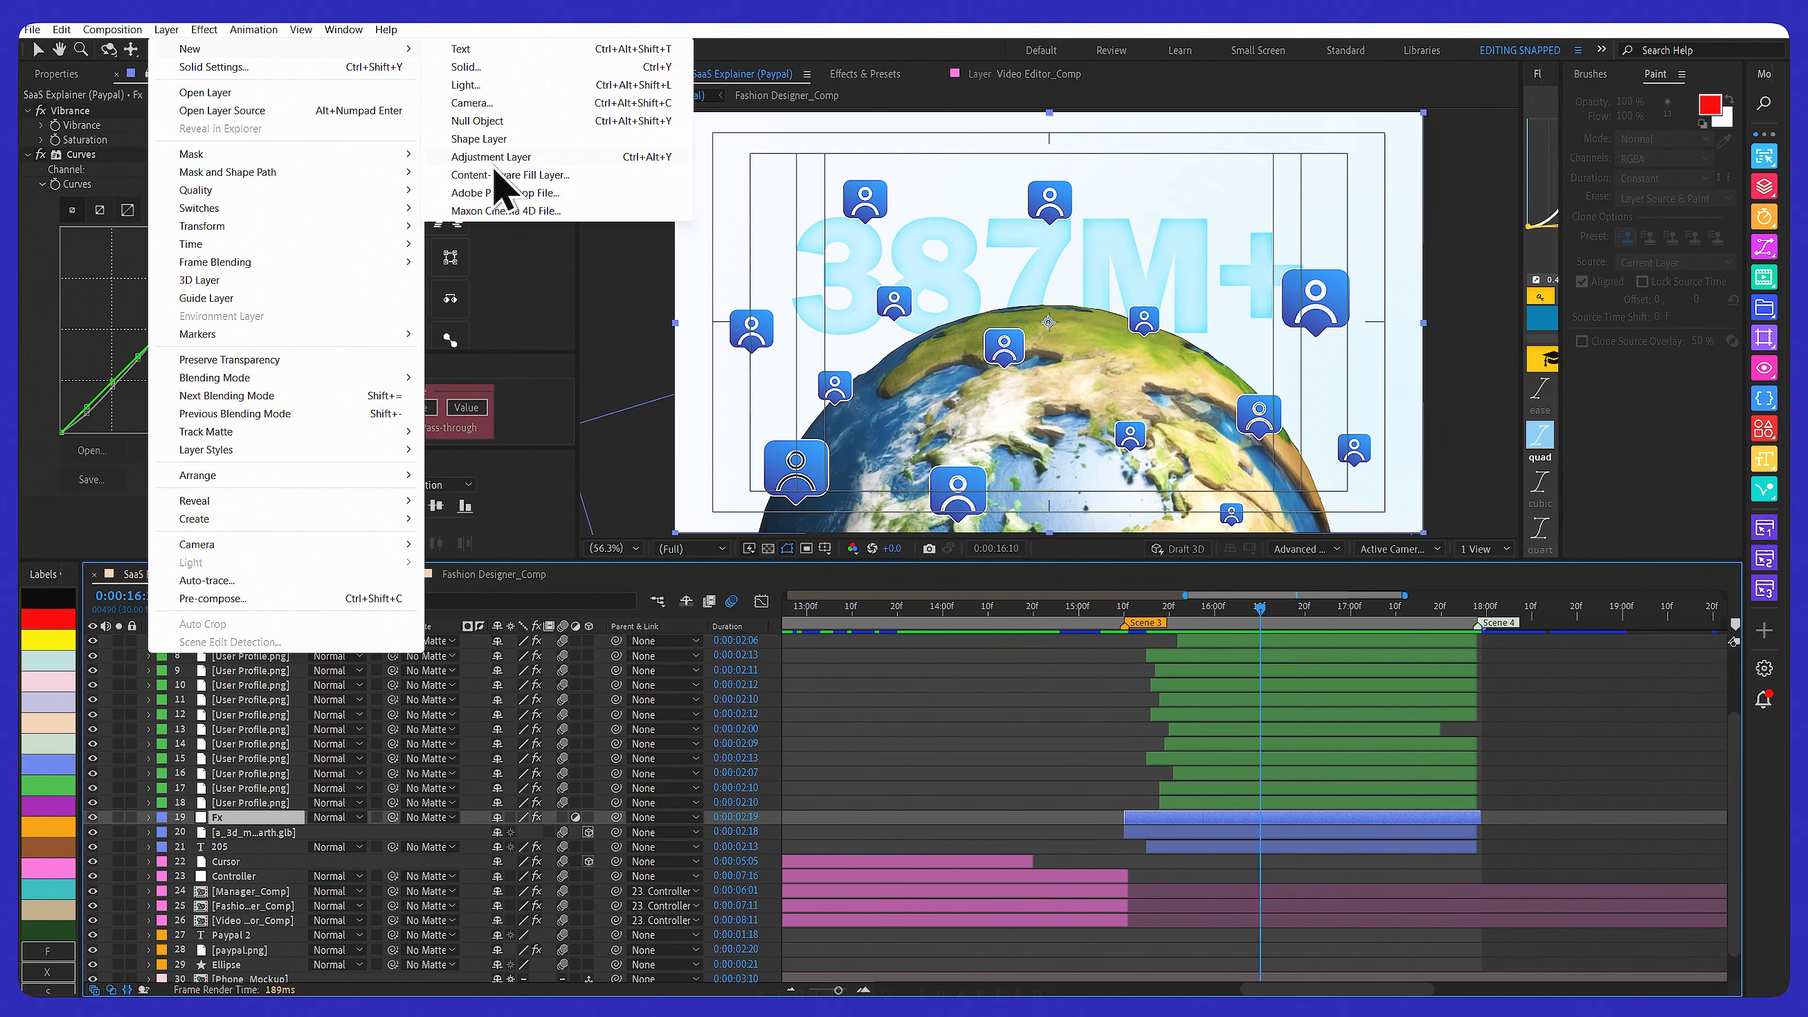
pyautogui.click(227, 824)
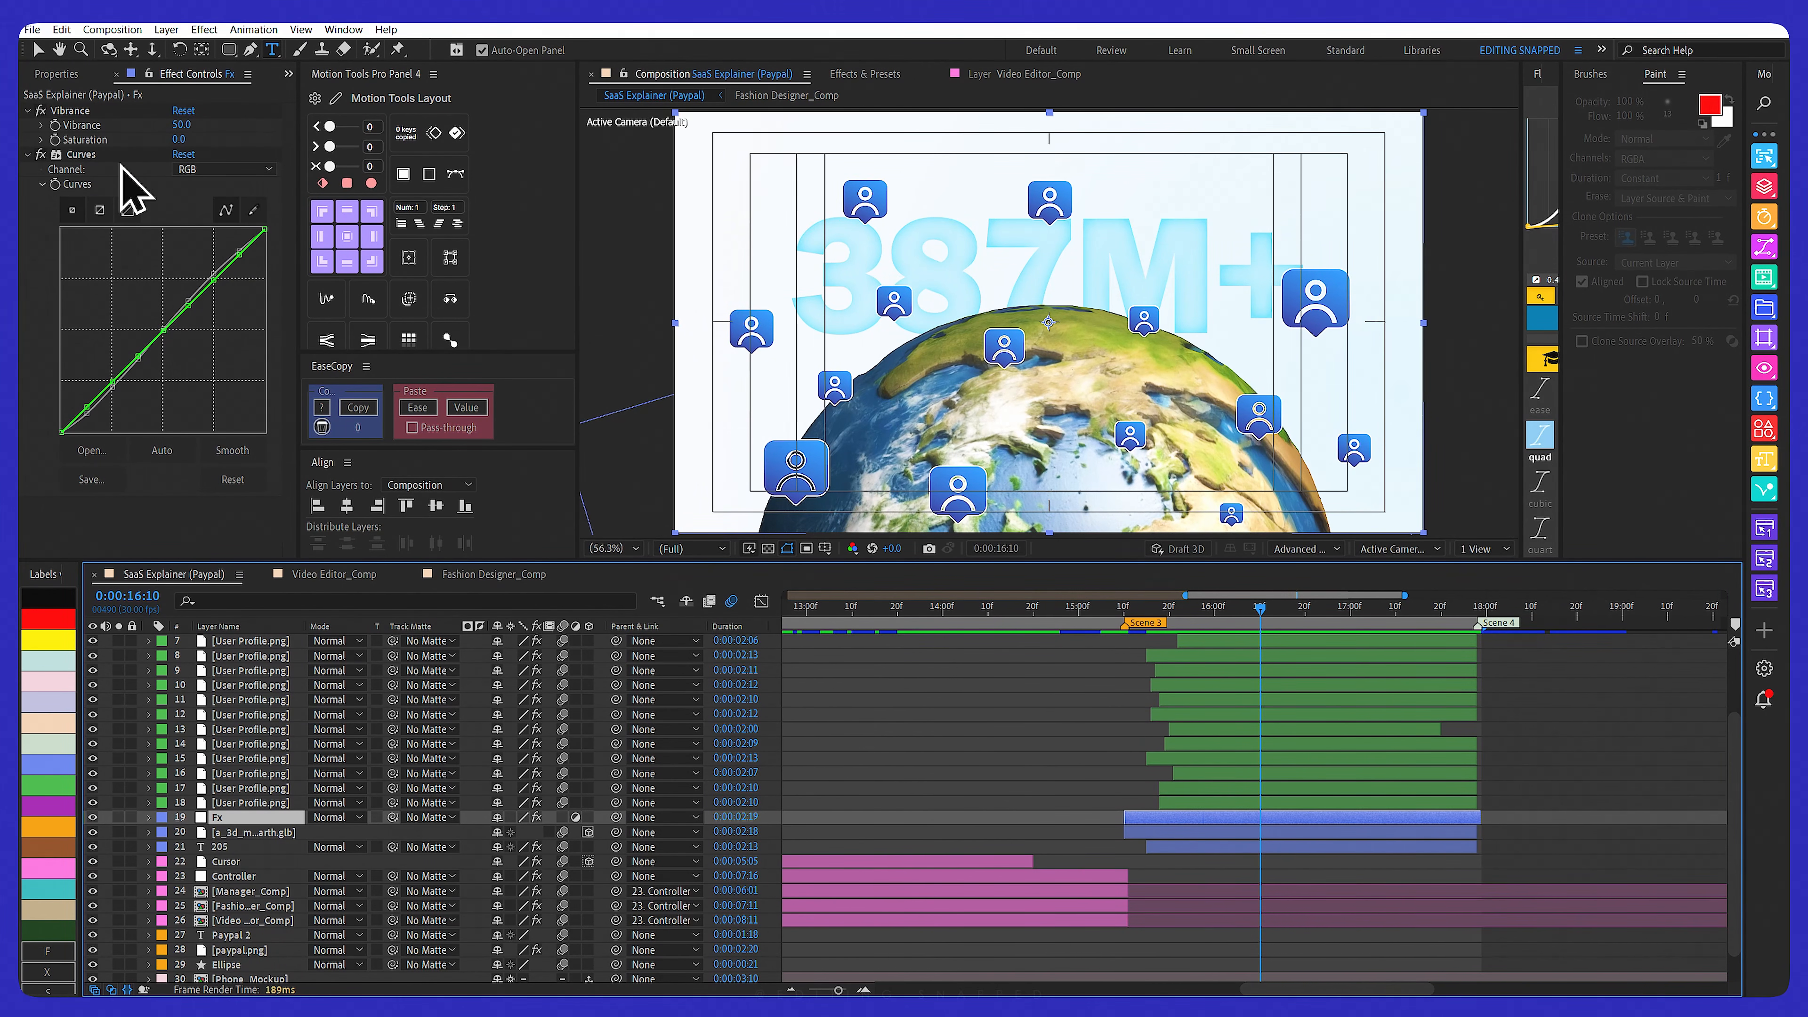
pyautogui.click(82, 155)
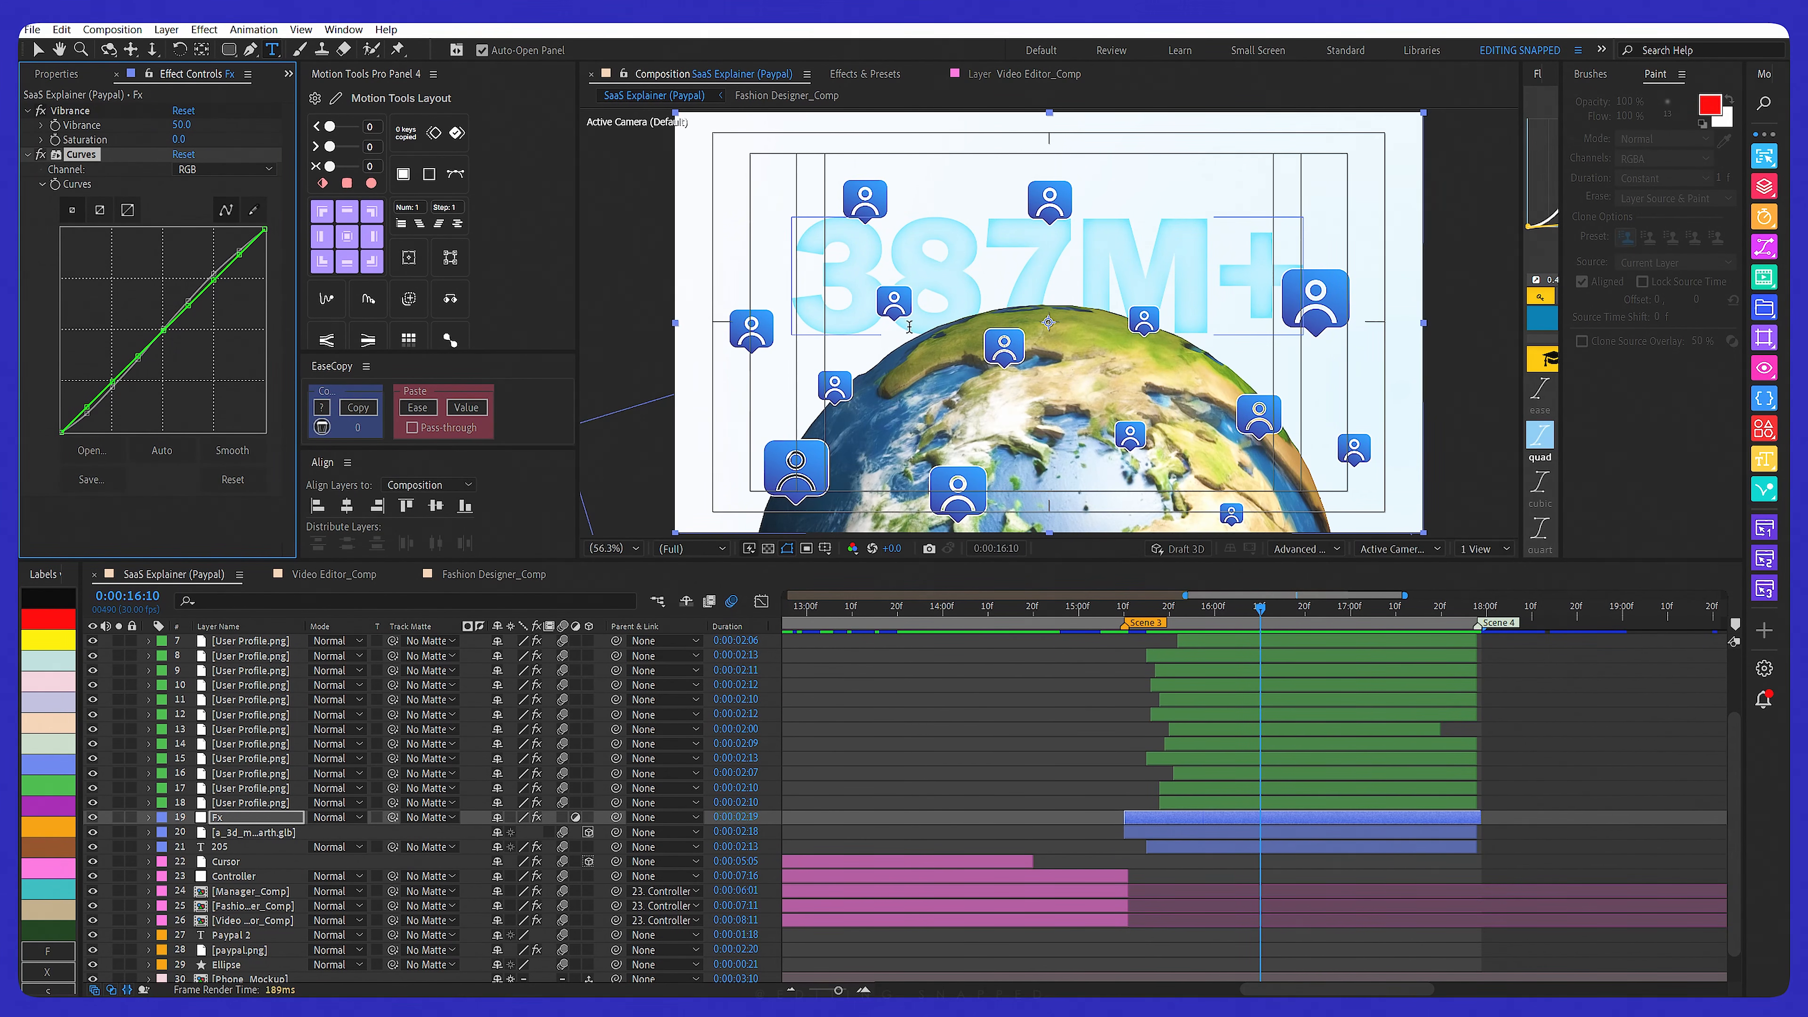
# Move to 0:00:17:10, select the Exposure Transition layer and remove its Brightness & Contrast effect
pyautogui.moveTo(1185, 607); pyautogui.dragTo(1442, 595)
pyautogui.scroll(3, 1385, 733)
pyautogui.moveTo(1026, 607)
pyautogui.mouseDown()
pyautogui.moveTo(1068, 614)
pyautogui.moveTo(1033, 614)
pyautogui.mouseUp()
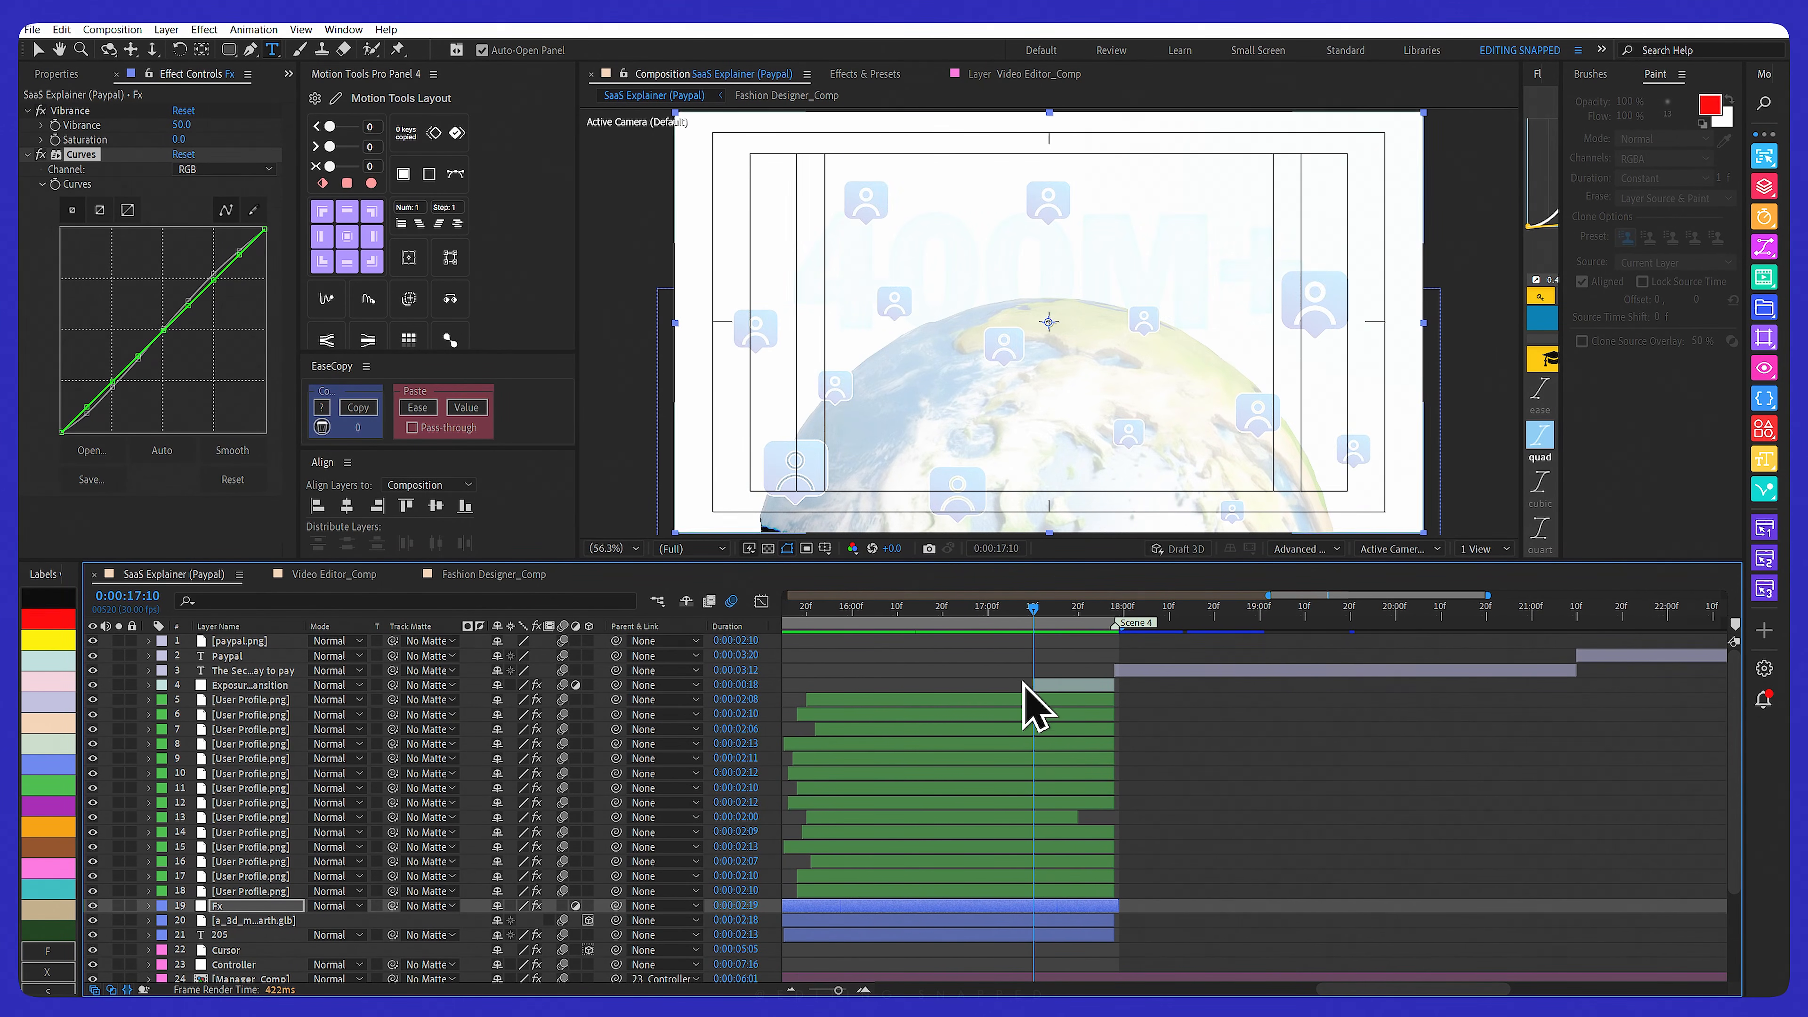
pyautogui.click(244, 686)
pyautogui.click(171, 31)
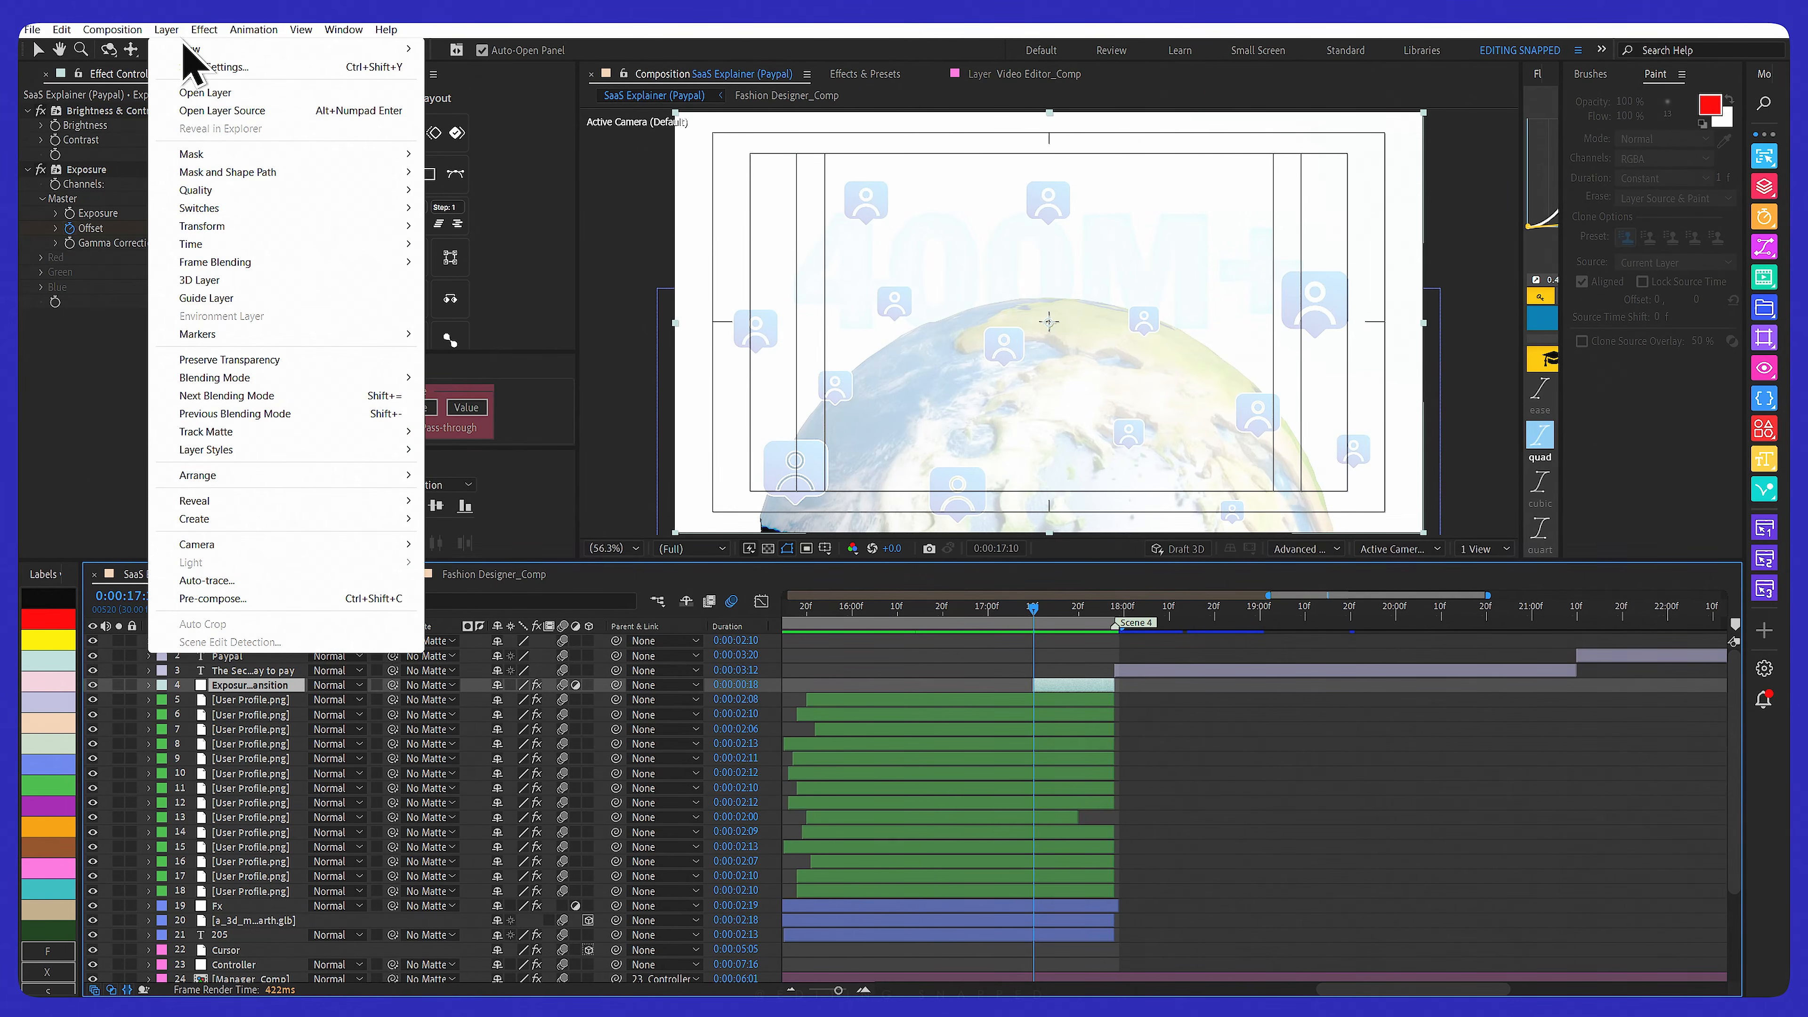
pyautogui.moveTo(187, 50)
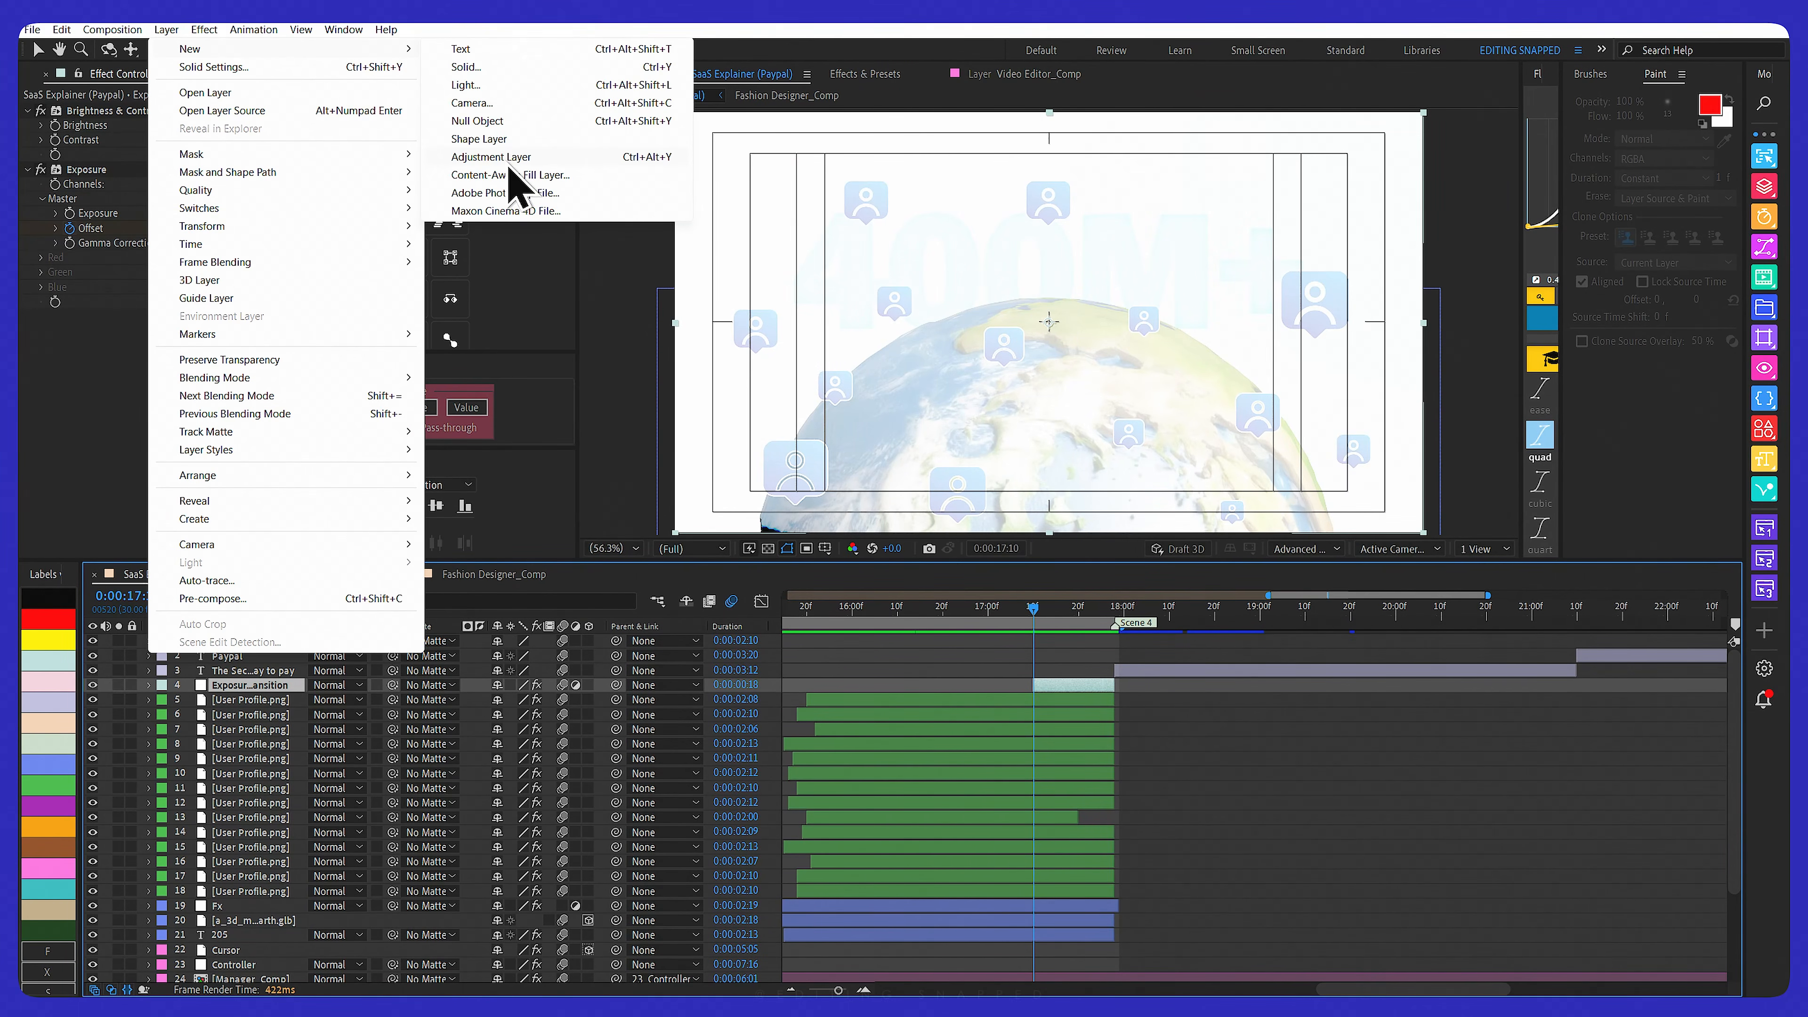
pyautogui.click(232, 699)
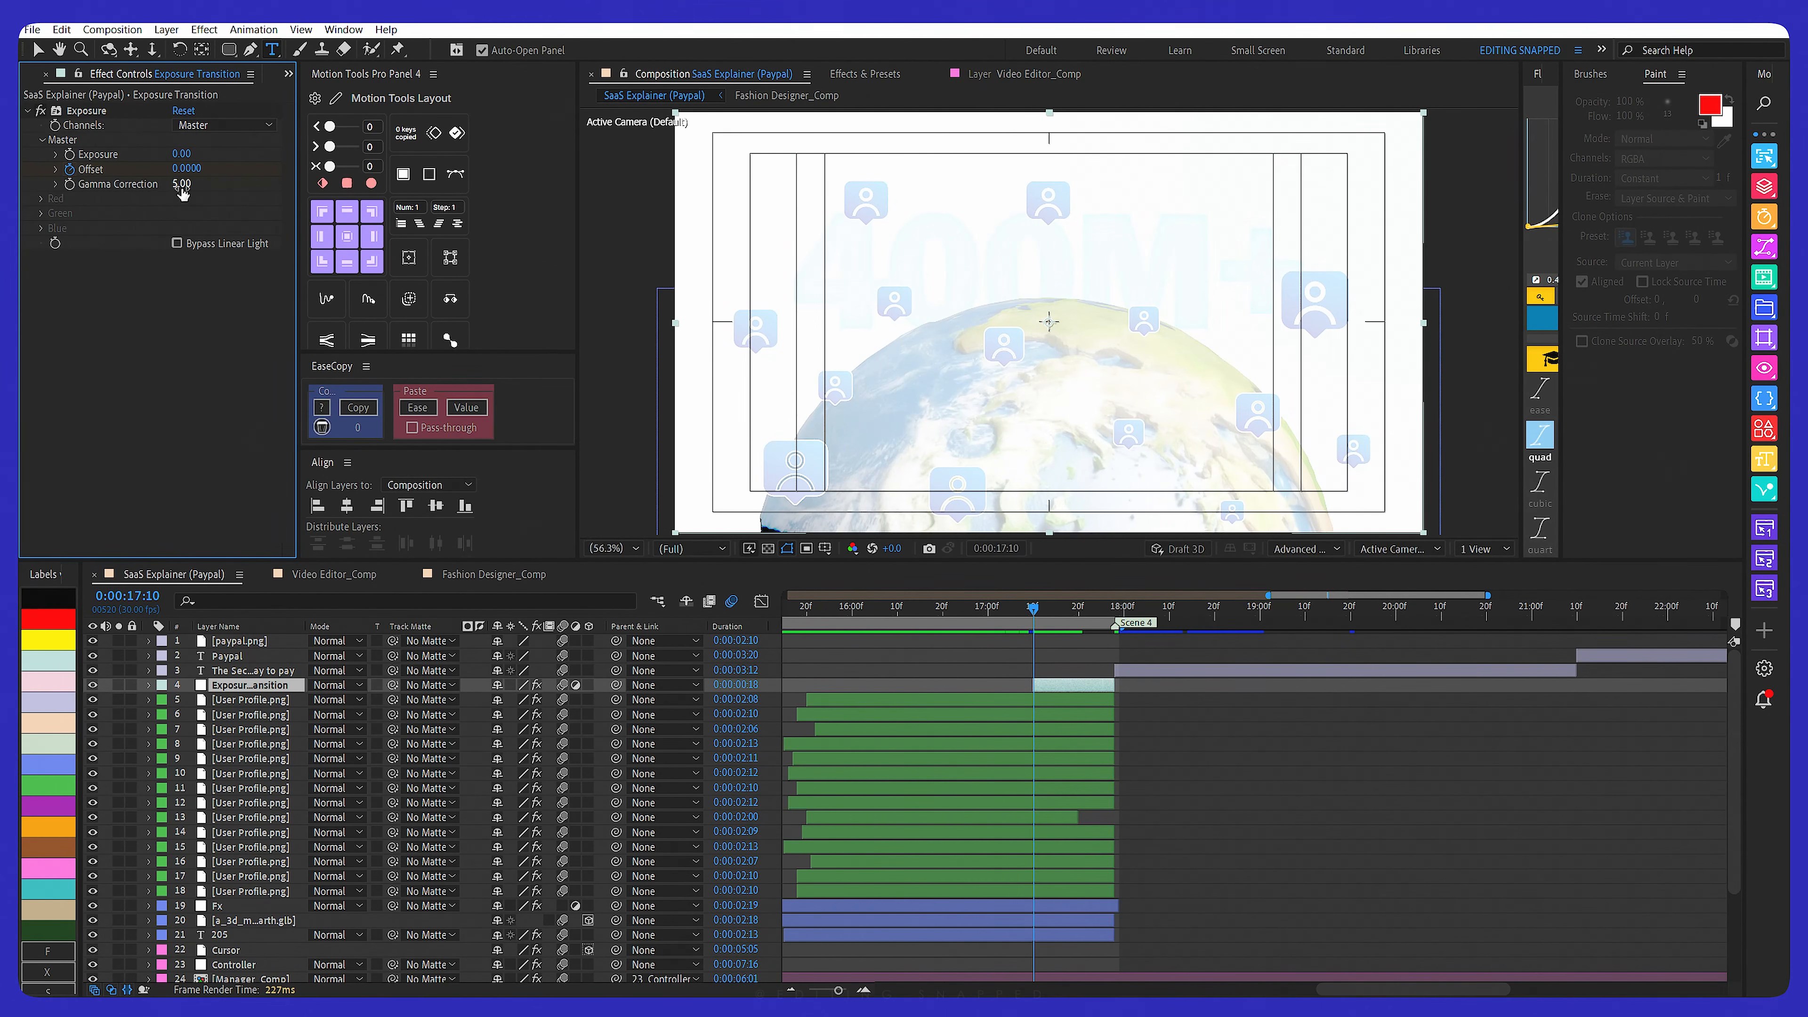
# Keep the Exposure effect's channels on Master and reveal the layer's keyframed Offset property
pyautogui.click(204, 128)
pyautogui.click(204, 143)
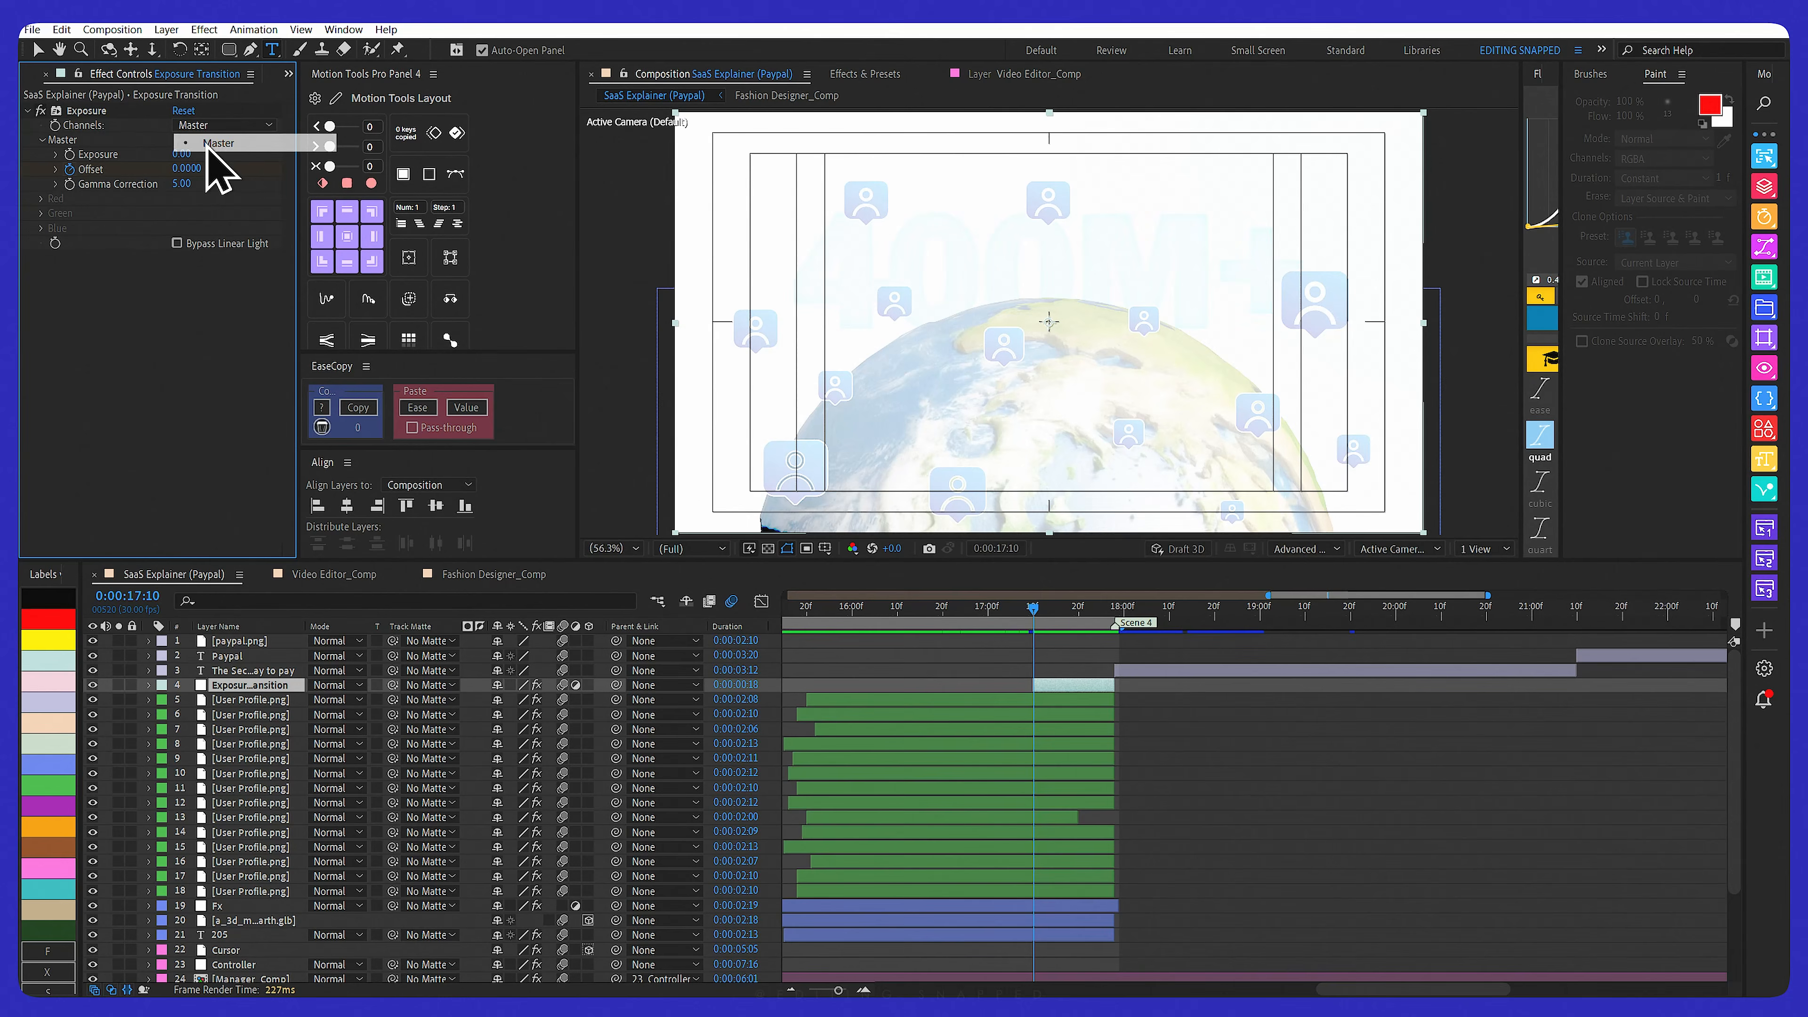
pyautogui.click(1044, 686)
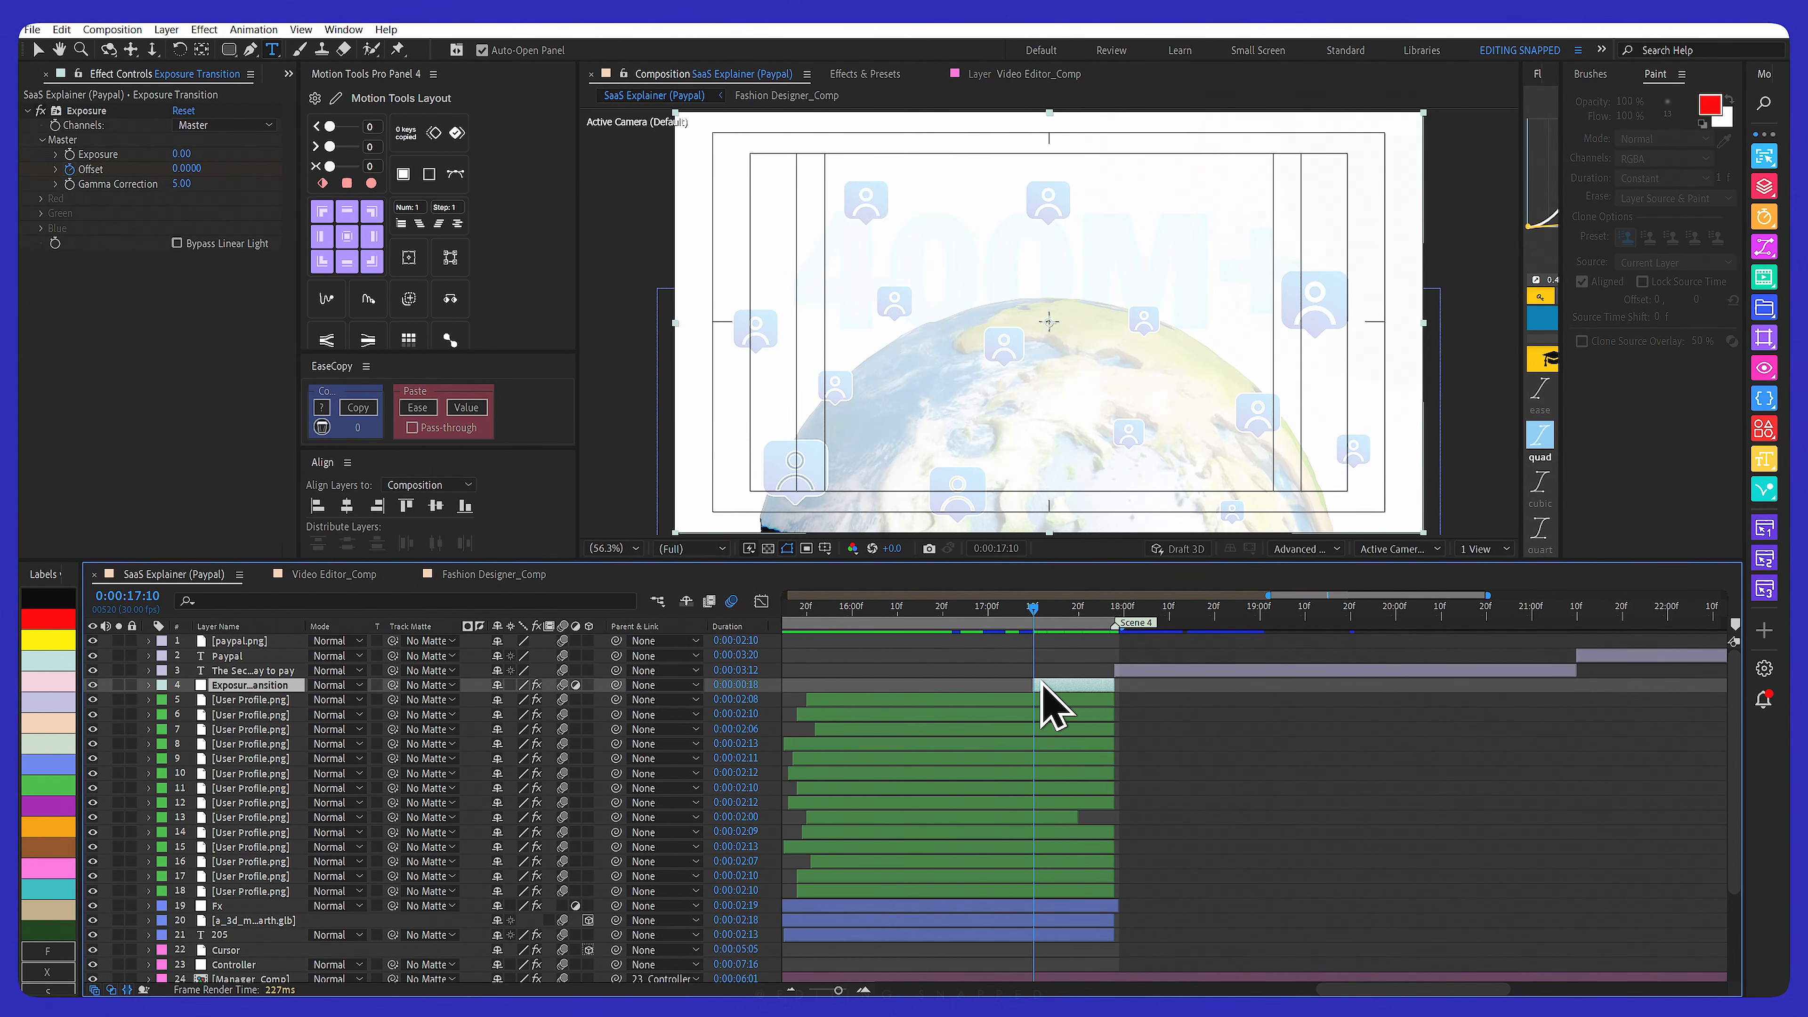
pyautogui.press('u')
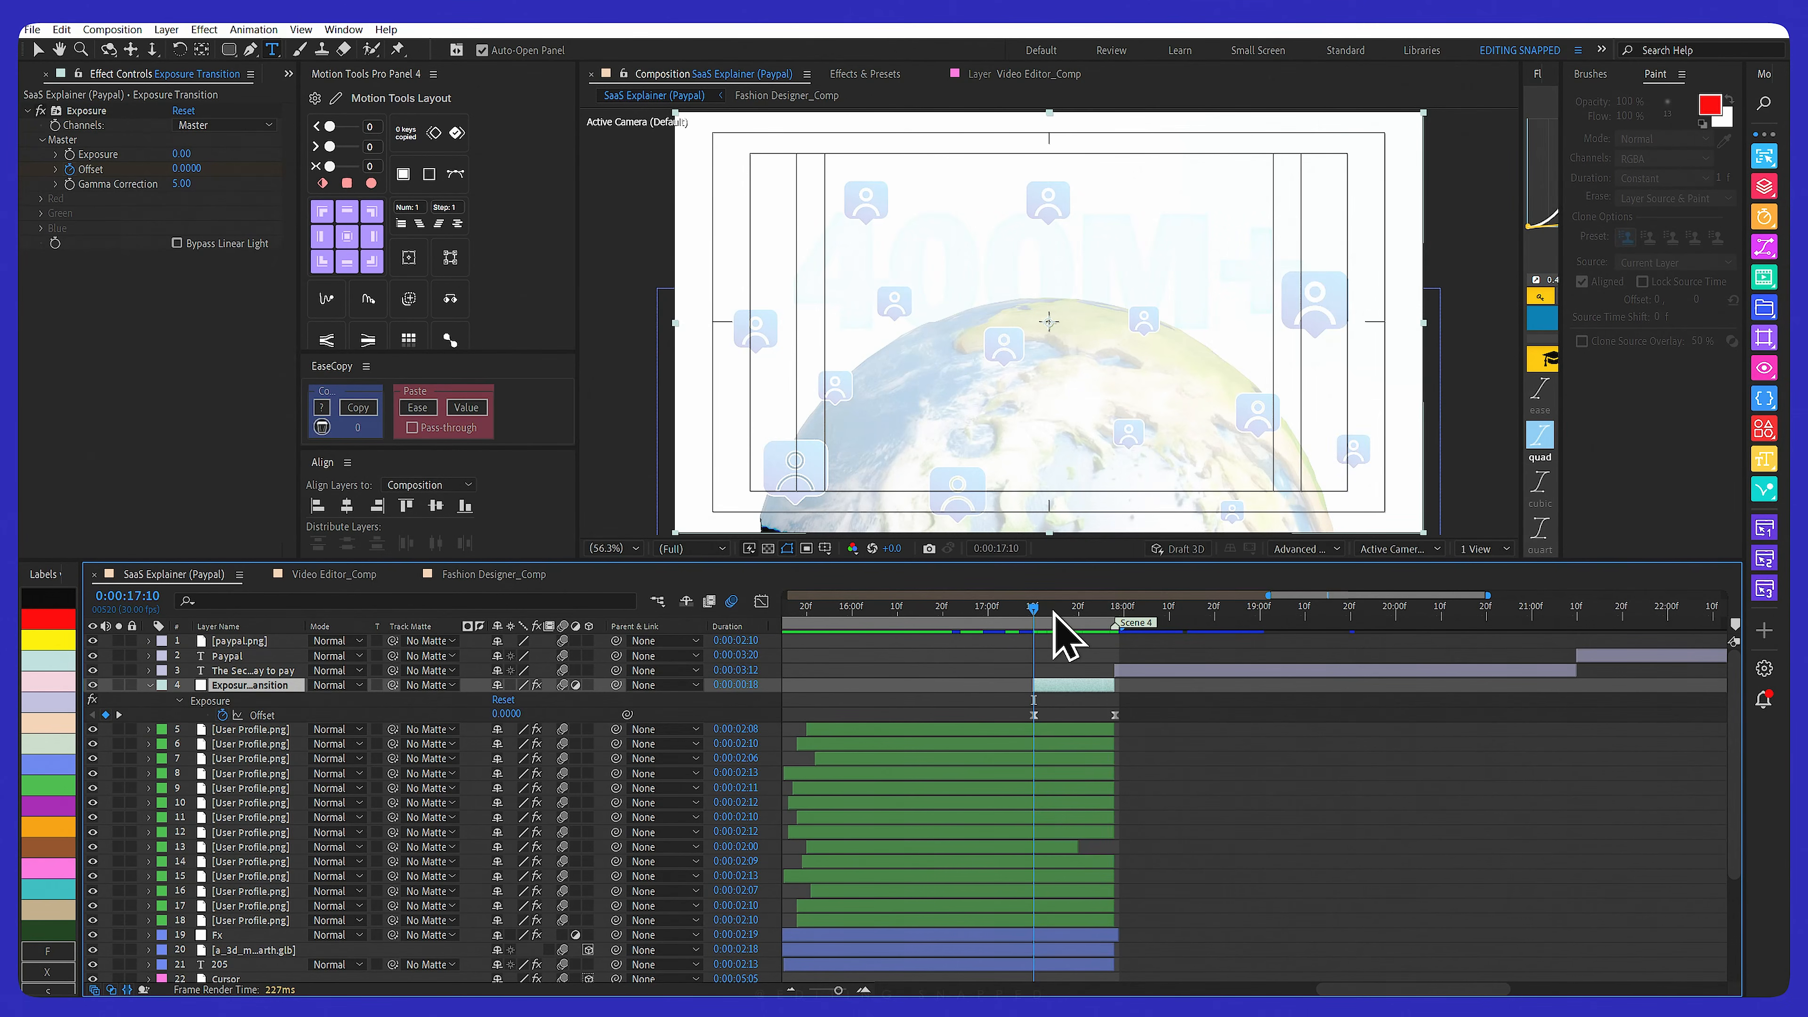
# Compare the Exposure Offset keyframes at 0:00:17:28 and 0:00:17:10, and select both
pyautogui.moveTo(1053, 613); pyautogui.dragTo(1116, 612)
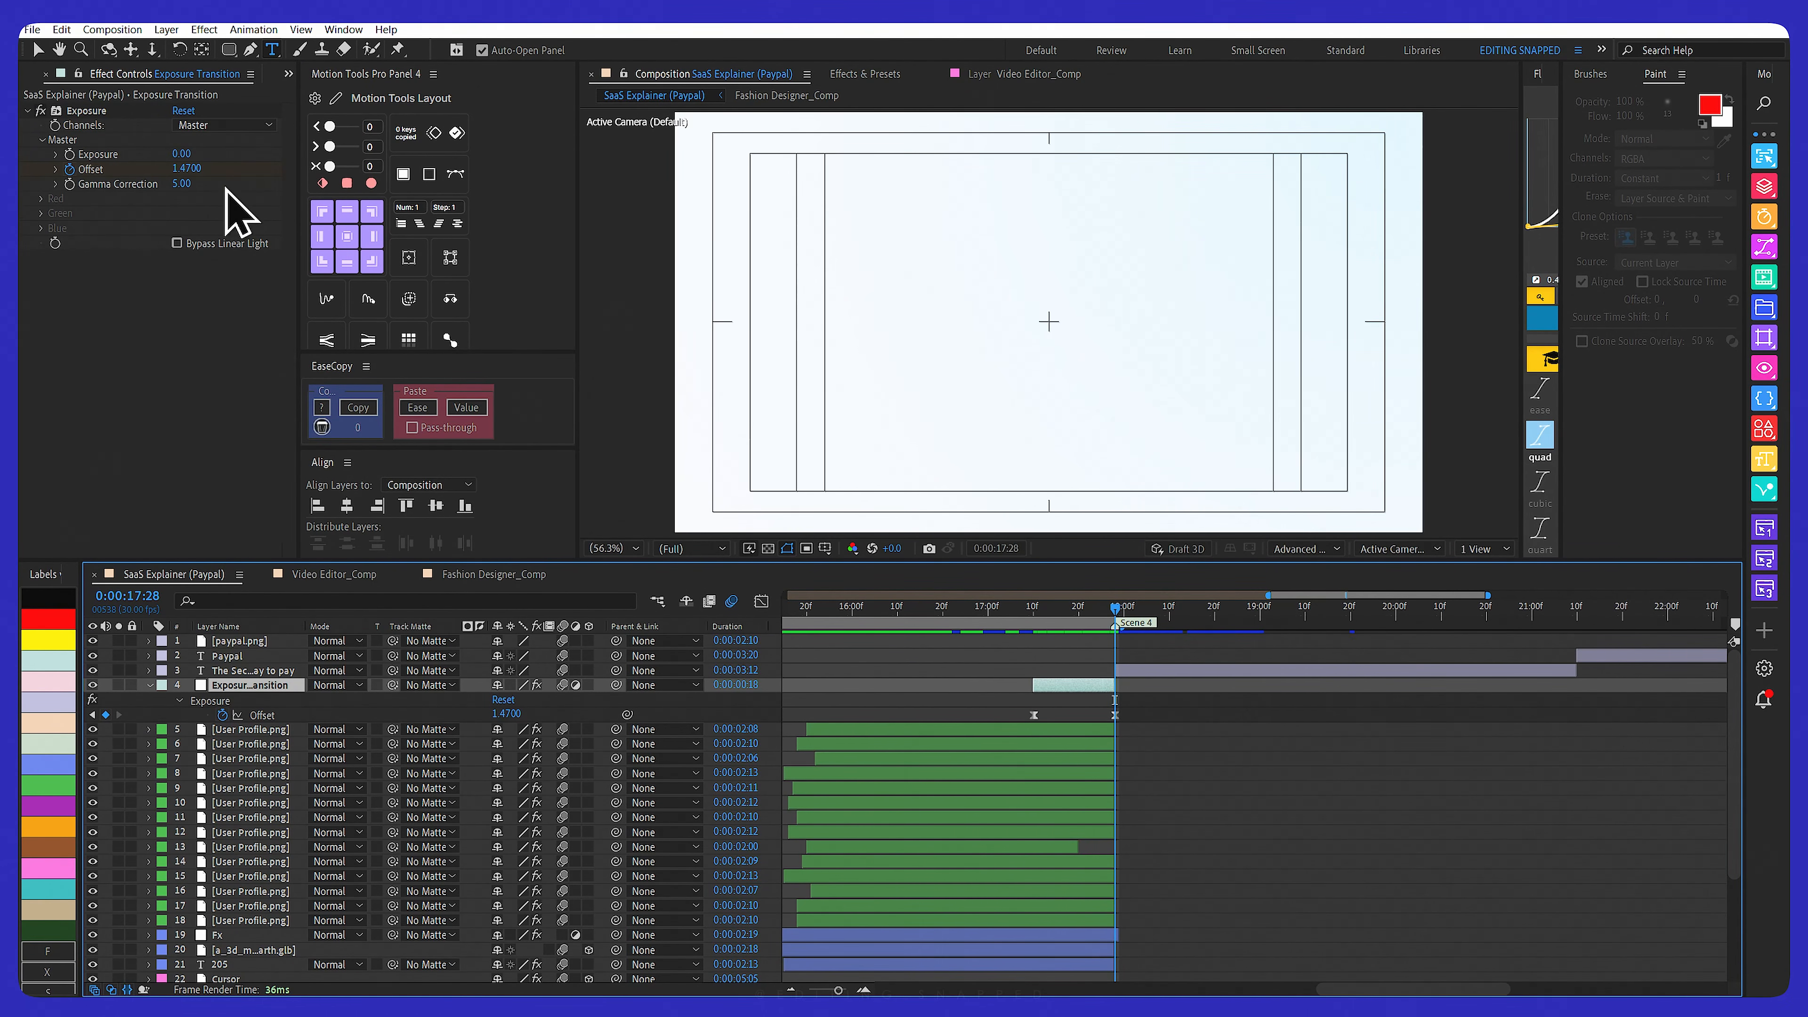
pyautogui.moveTo(1047, 613); pyautogui.dragTo(1123, 613)
pyautogui.press('j')
pyautogui.press('j')
pyautogui.moveTo(1155, 712); pyautogui.dragTo(1010, 717)
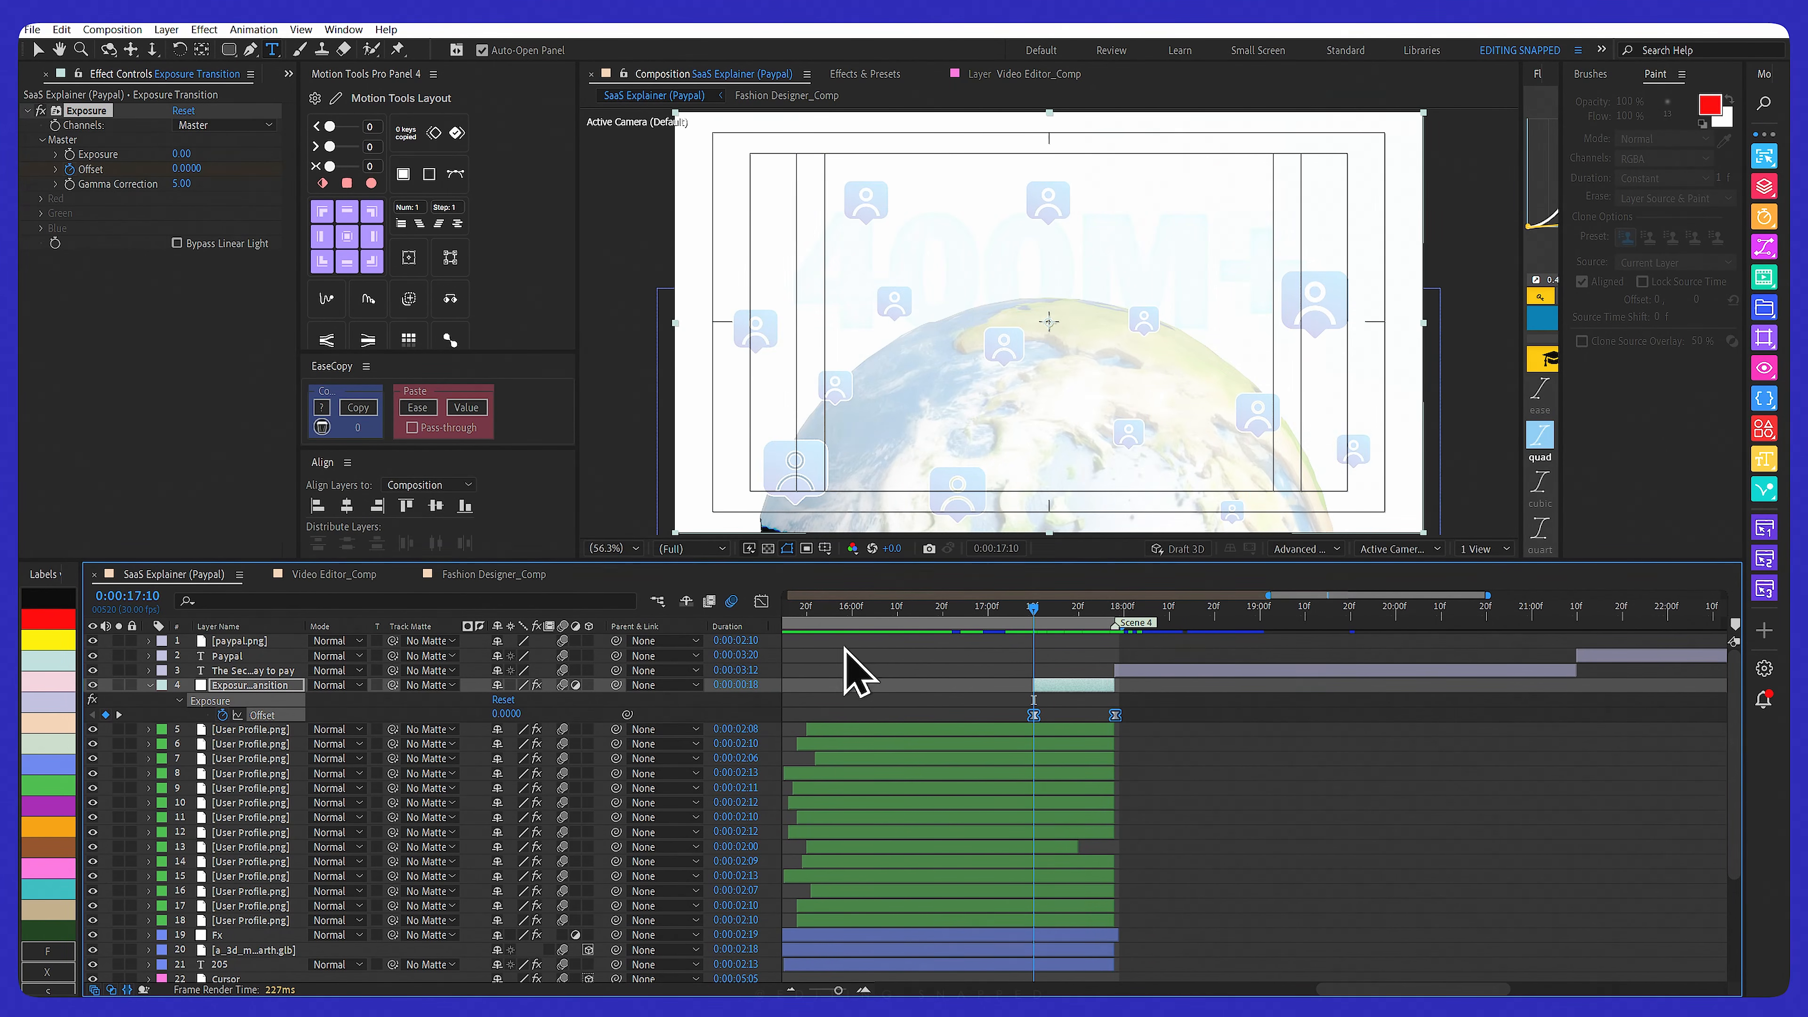
# Scrub back to 0:00:16:13 and briefly play a preview of the composition
pyautogui.moveTo(1047, 611); pyautogui.dragTo(911, 609)
pyautogui.press('space')
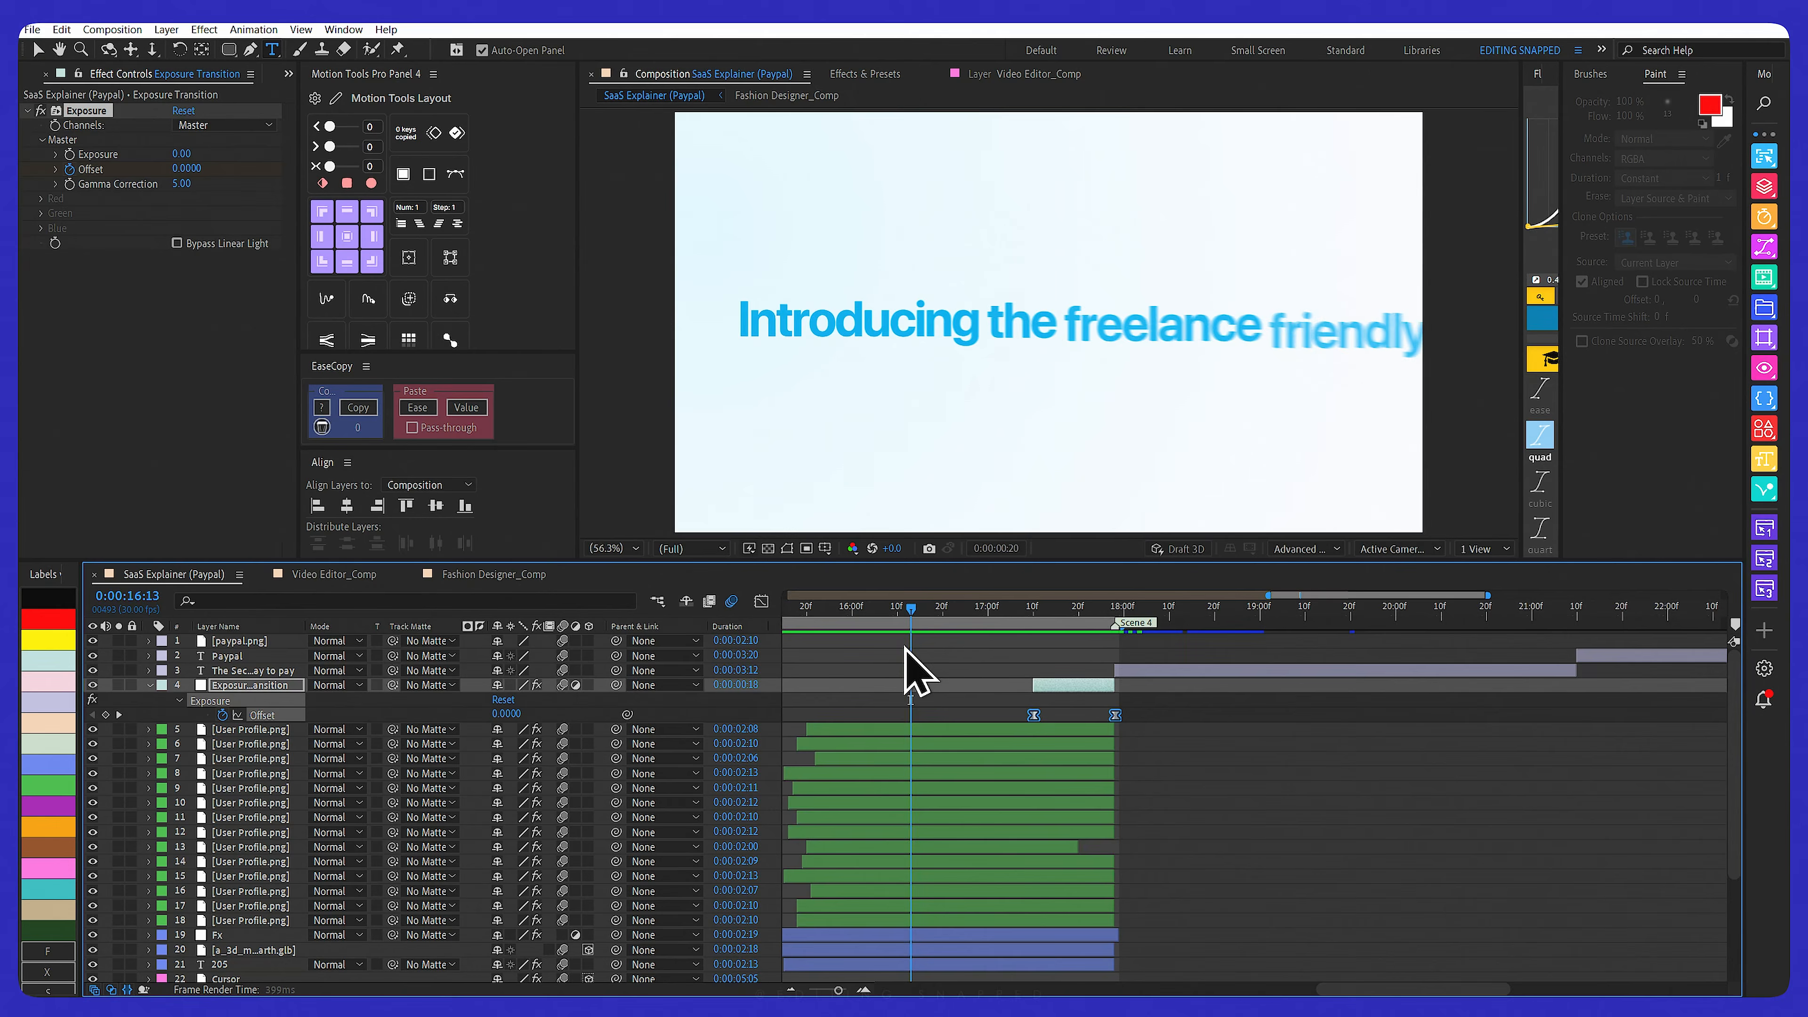
pyautogui.press('space')
# Extend the work area's end to 0:00:24:29 and move to the Scene 4 marker at 0:00:17:28
pyautogui.moveTo(1078, 609); pyautogui.dragTo(1725, 604)
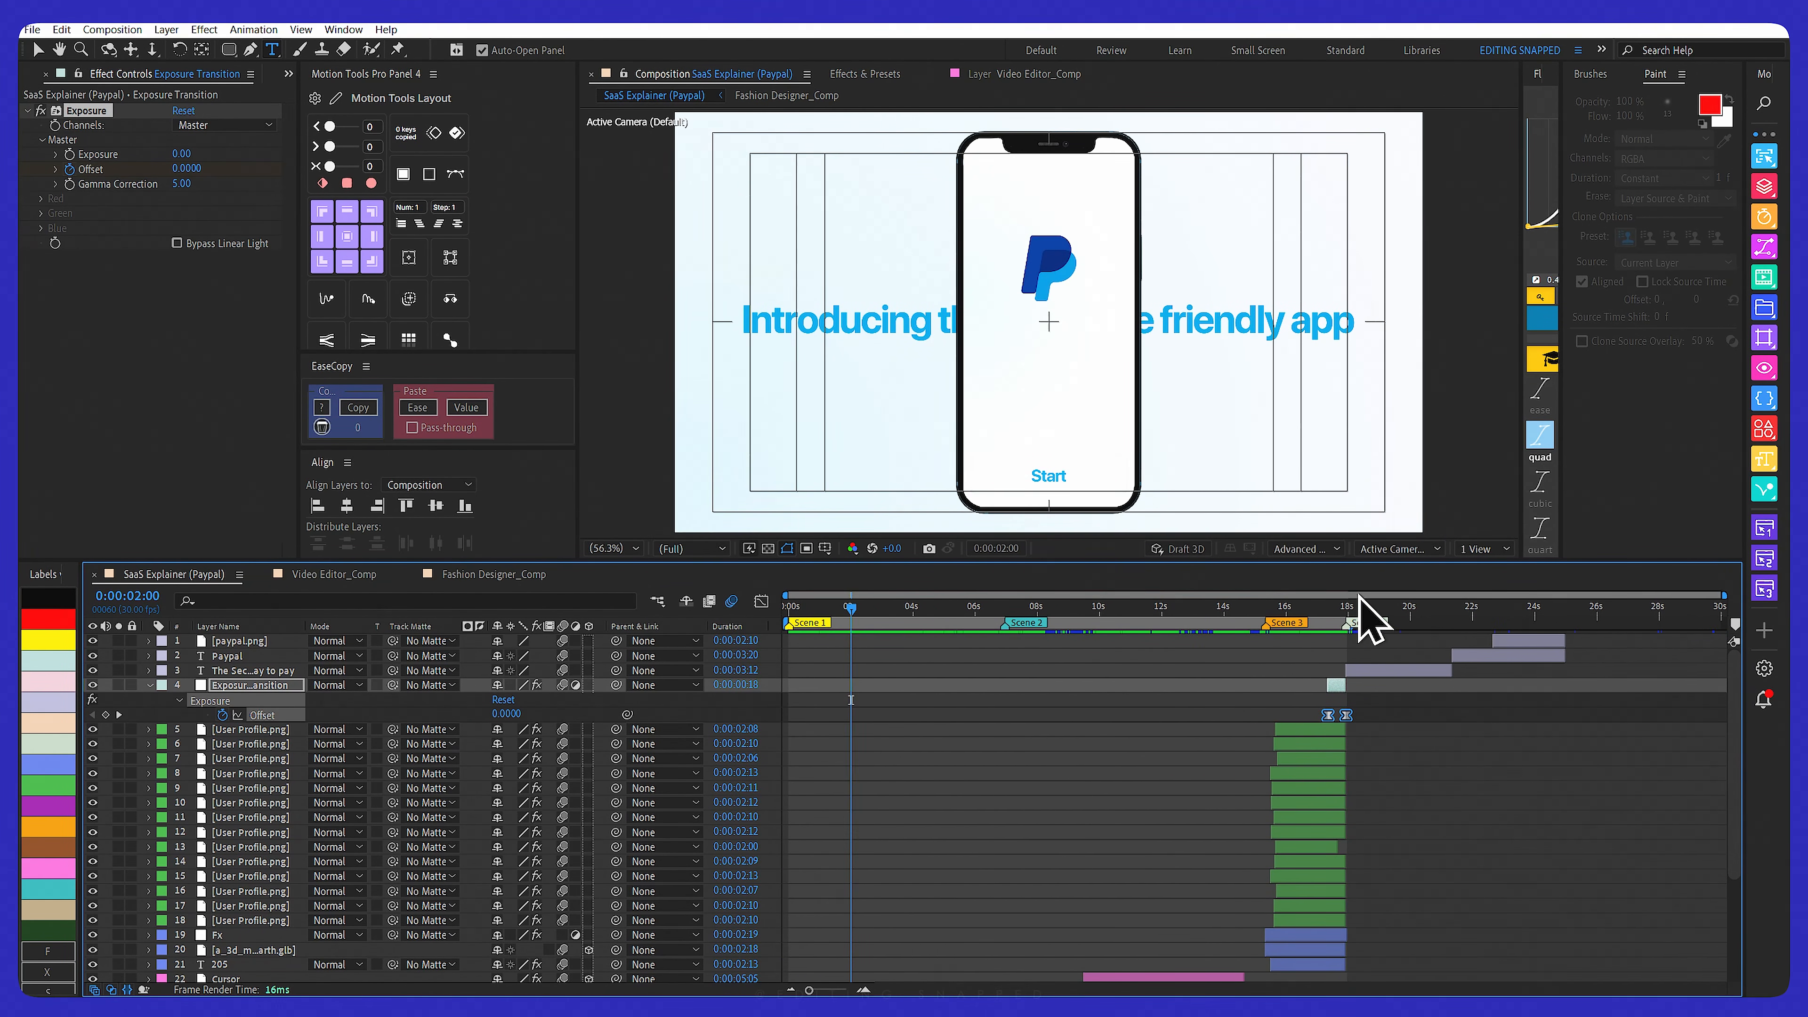
pyautogui.press('u')
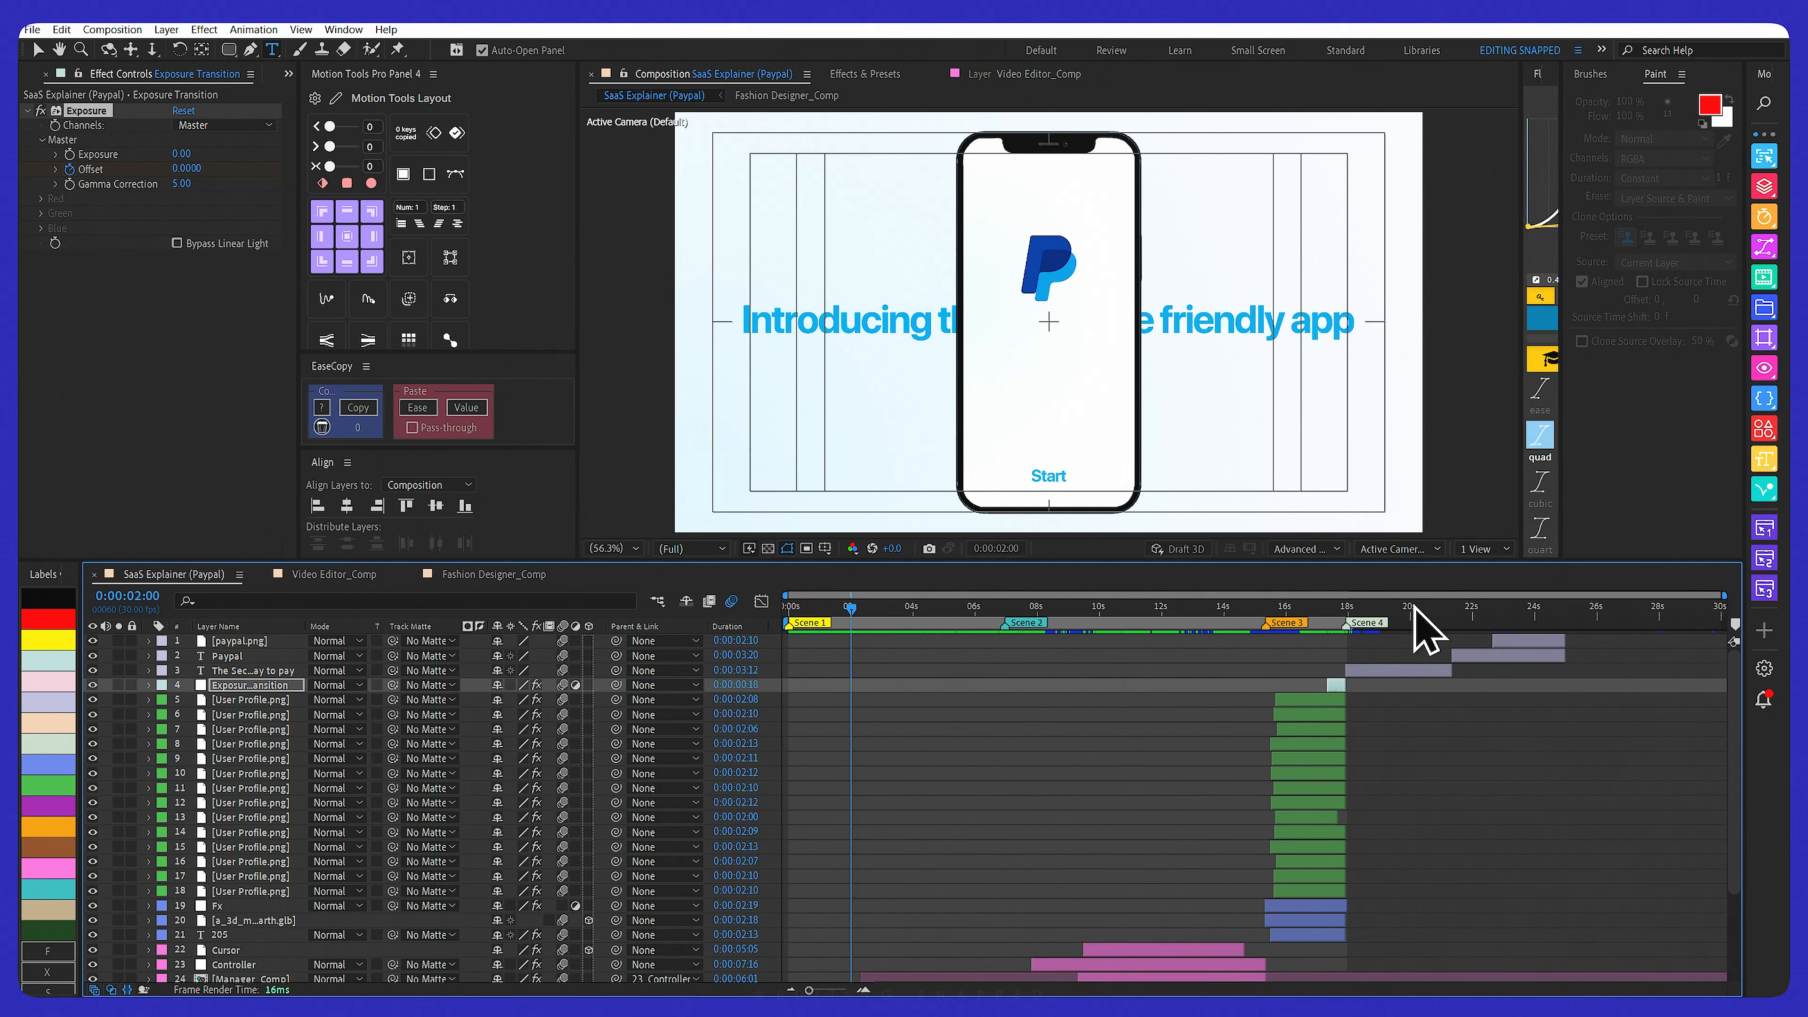
pyautogui.moveTo(1592, 612); pyautogui.dragTo(1570, 617)
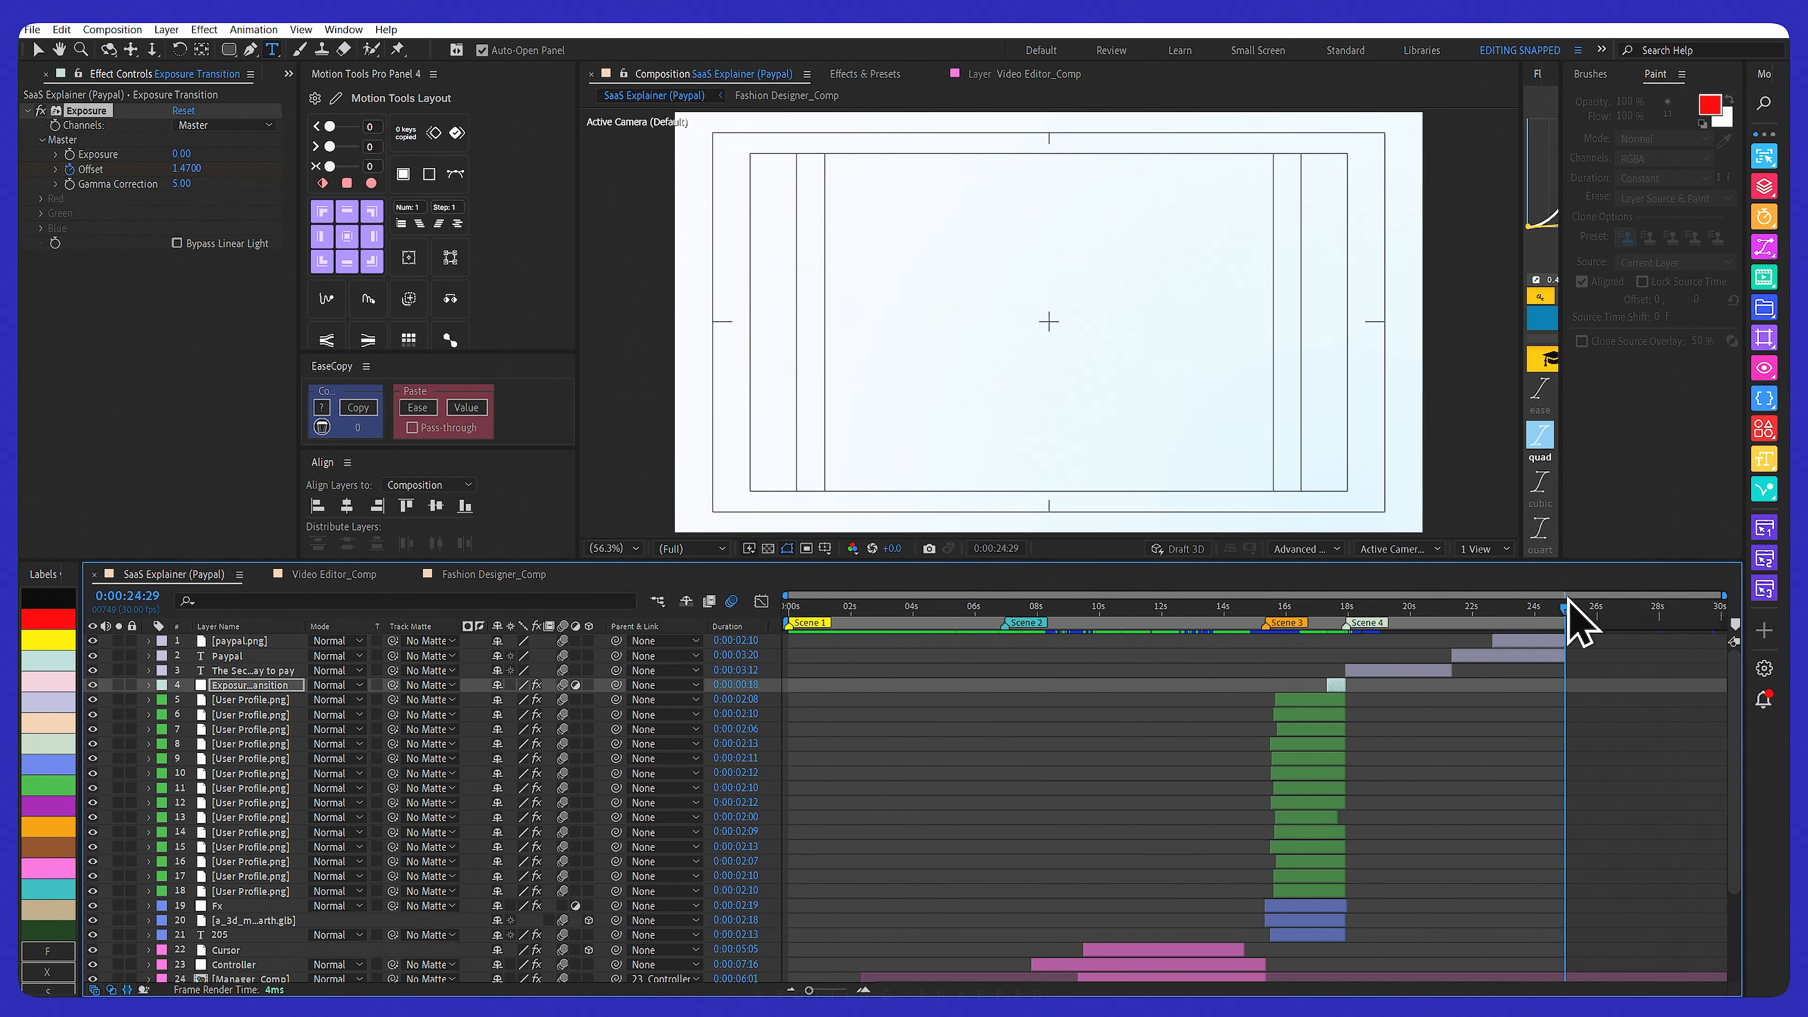
pyautogui.click(1346, 602)
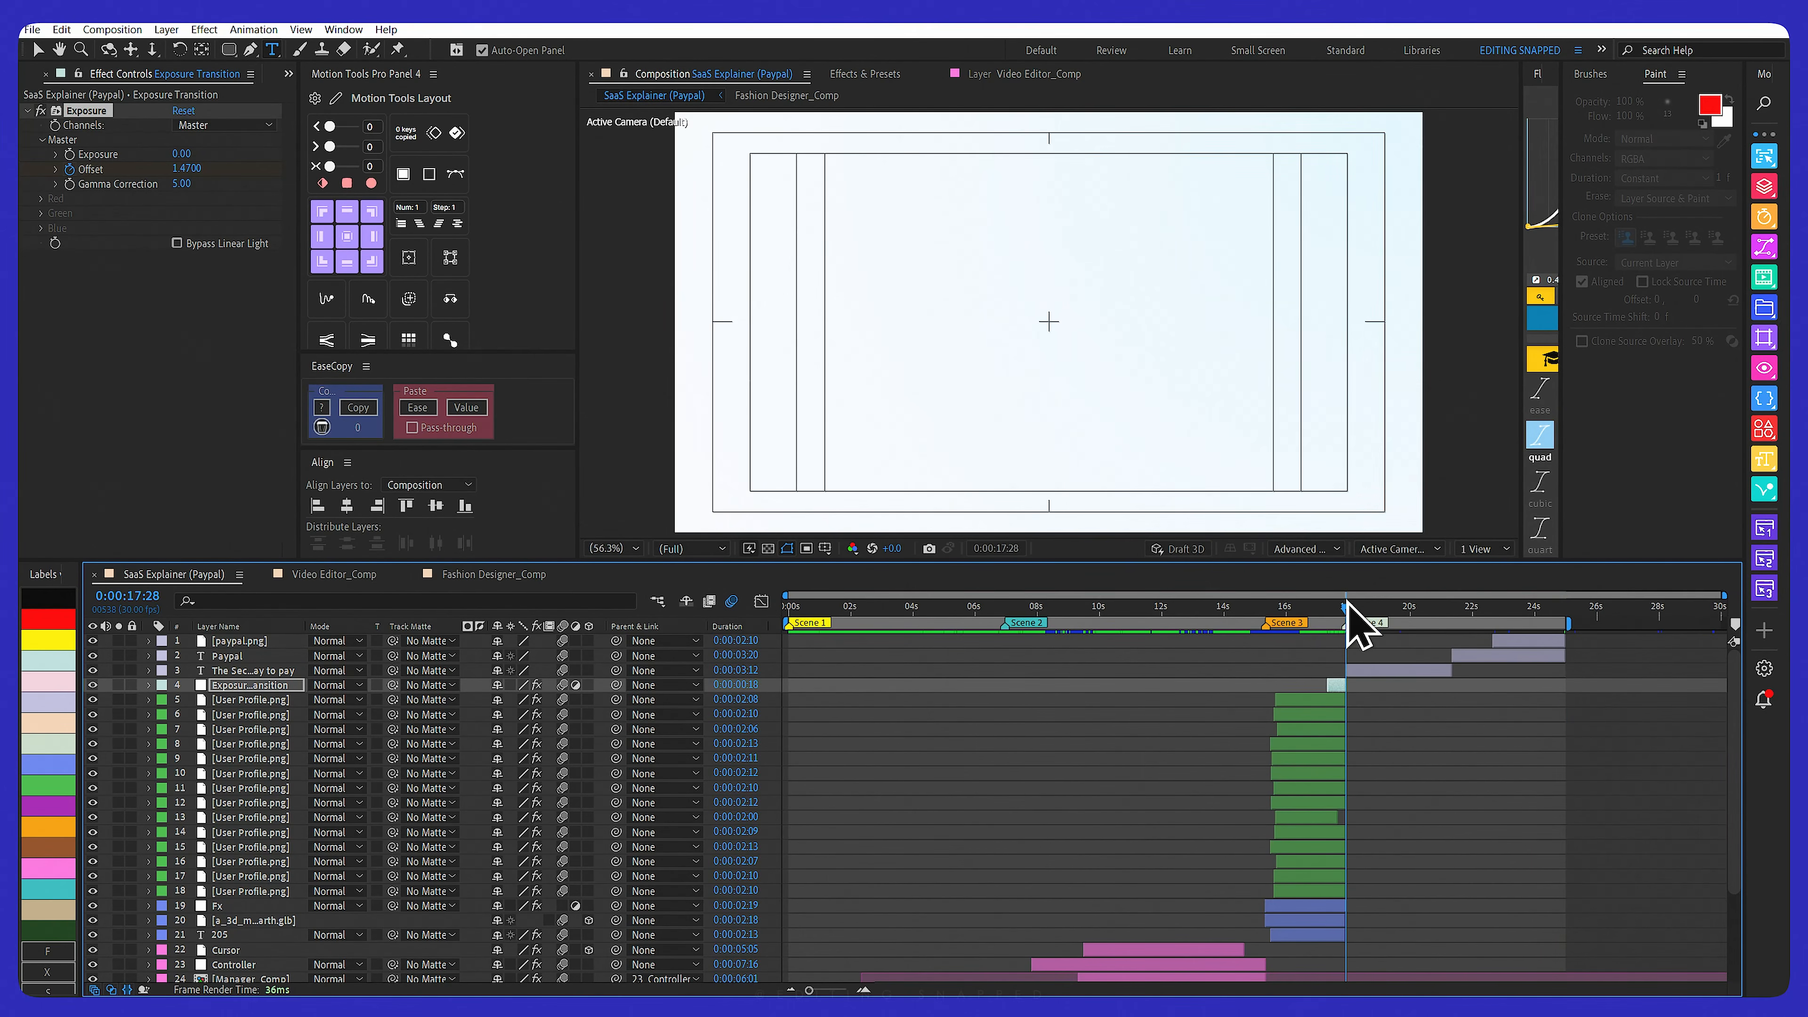
pyautogui.moveTo(1347, 605)
pyautogui.mouseDown()
pyautogui.moveTo(1427, 613)
pyautogui.moveTo(1350, 611)
pyautogui.mouseUp()
pyautogui.scroll(1, 1398, 730)
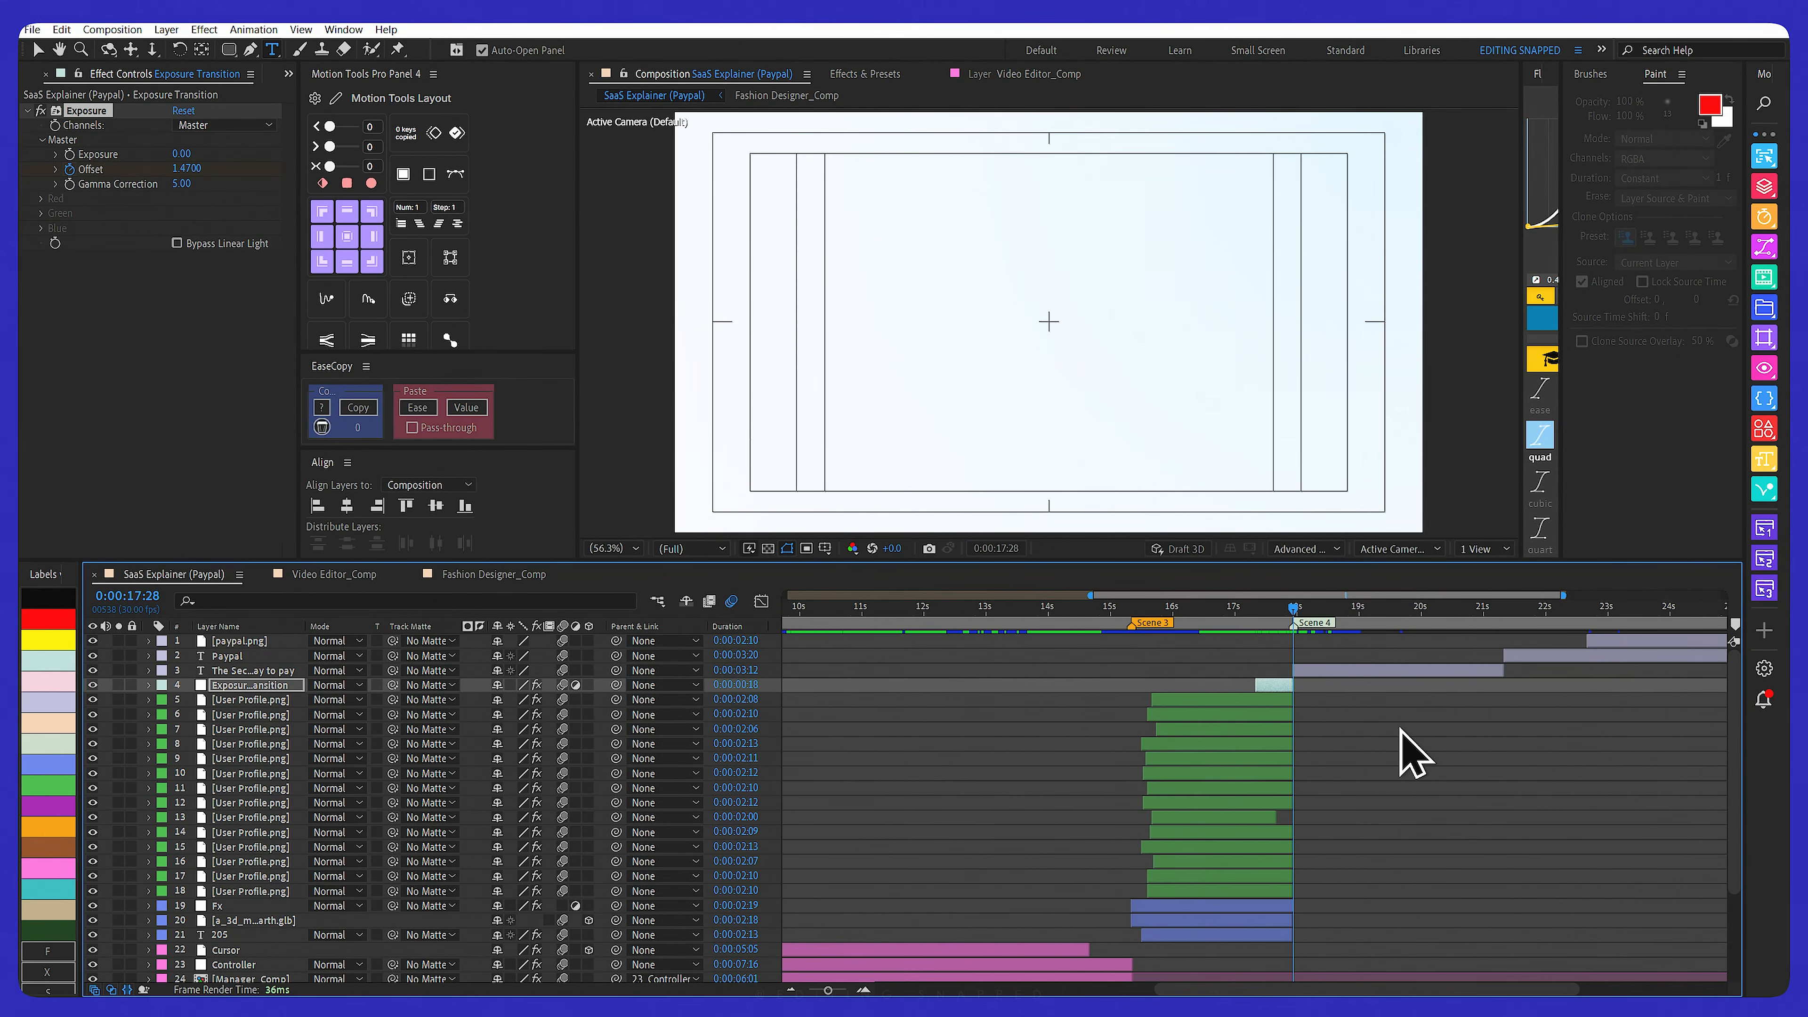
# Select the "The Secure way to pay" text layer, show its text properties and scrub to 0:00:18:23
pyautogui.click(231, 684)
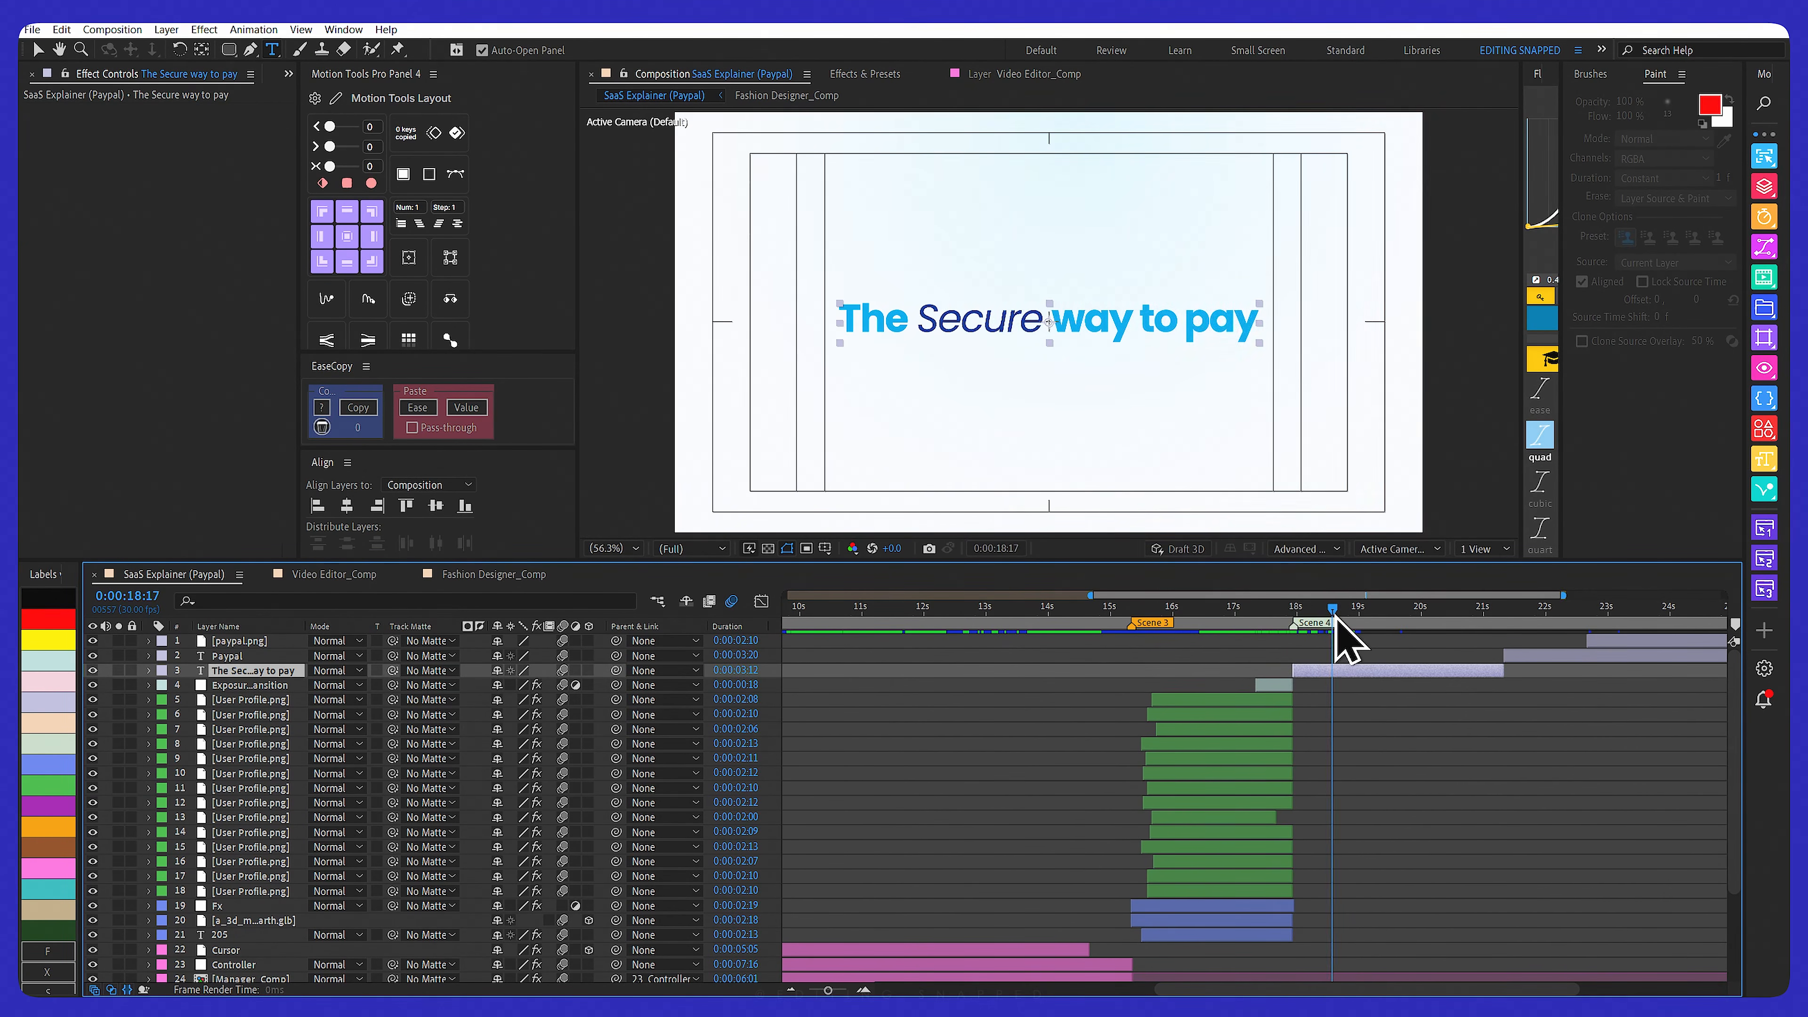
pyautogui.moveTo(1336, 618); pyautogui.dragTo(1328, 621)
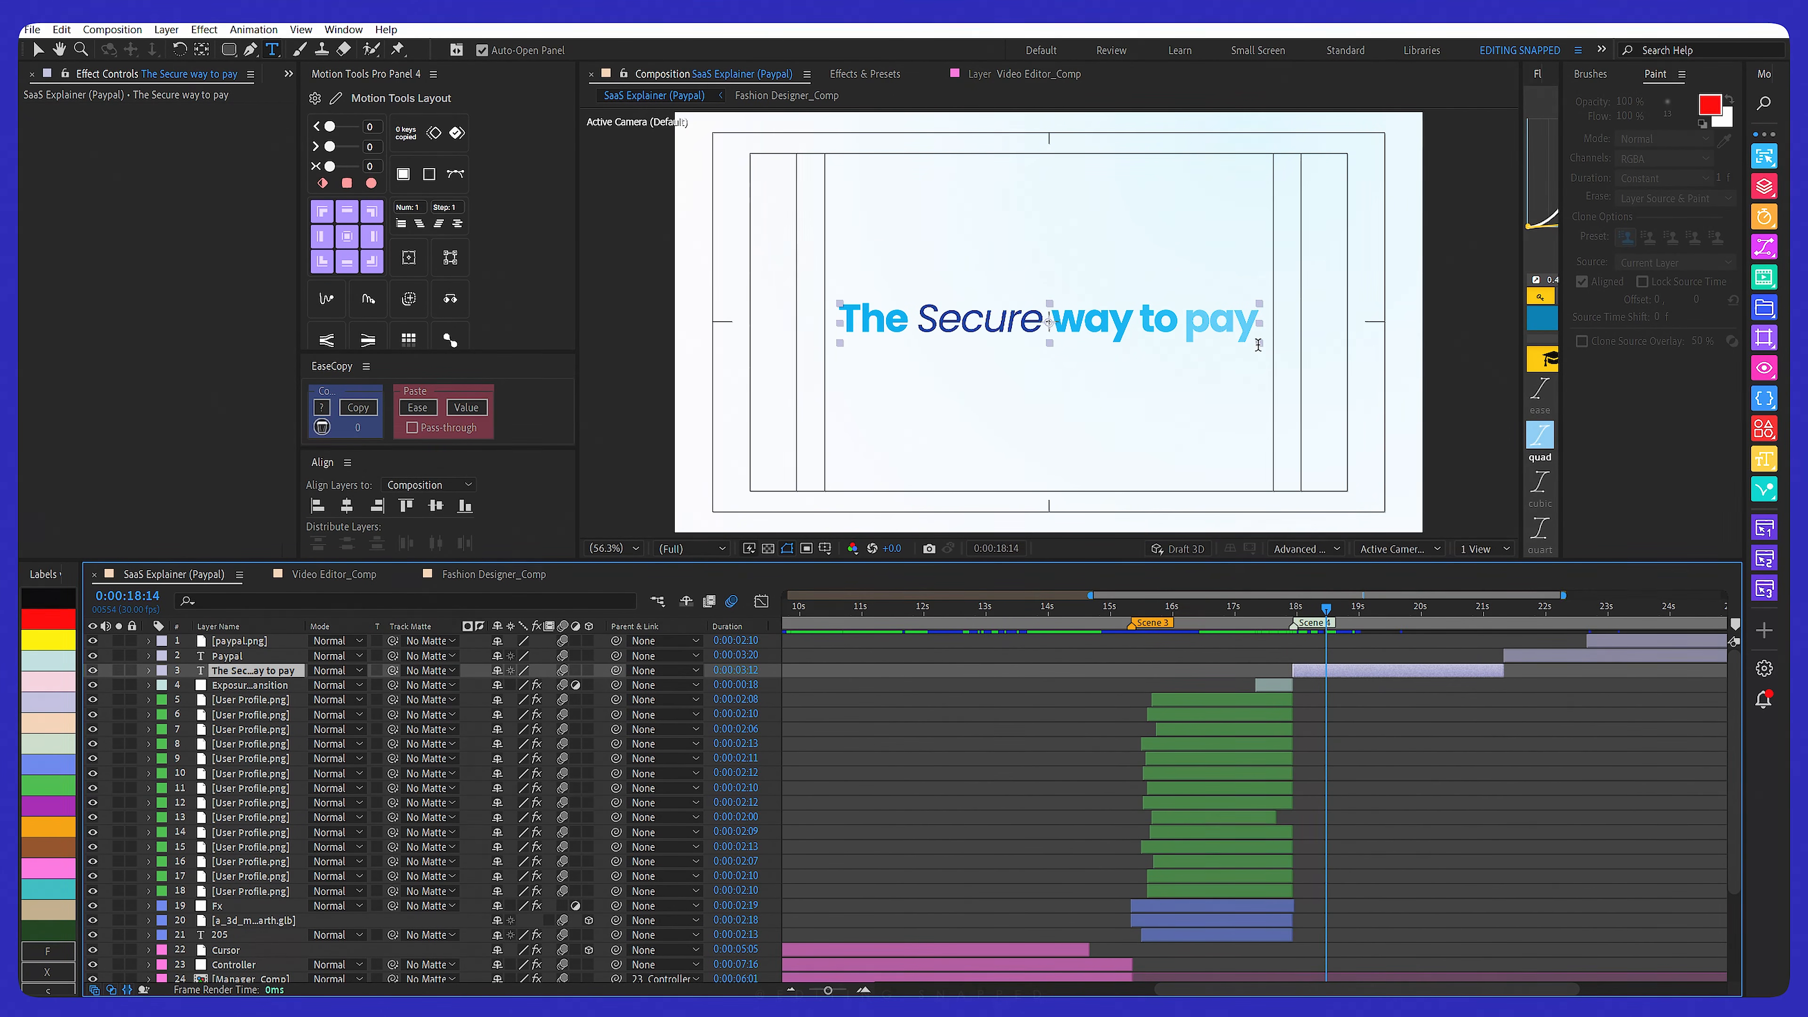
pyautogui.click(288, 74)
pyautogui.click(323, 139)
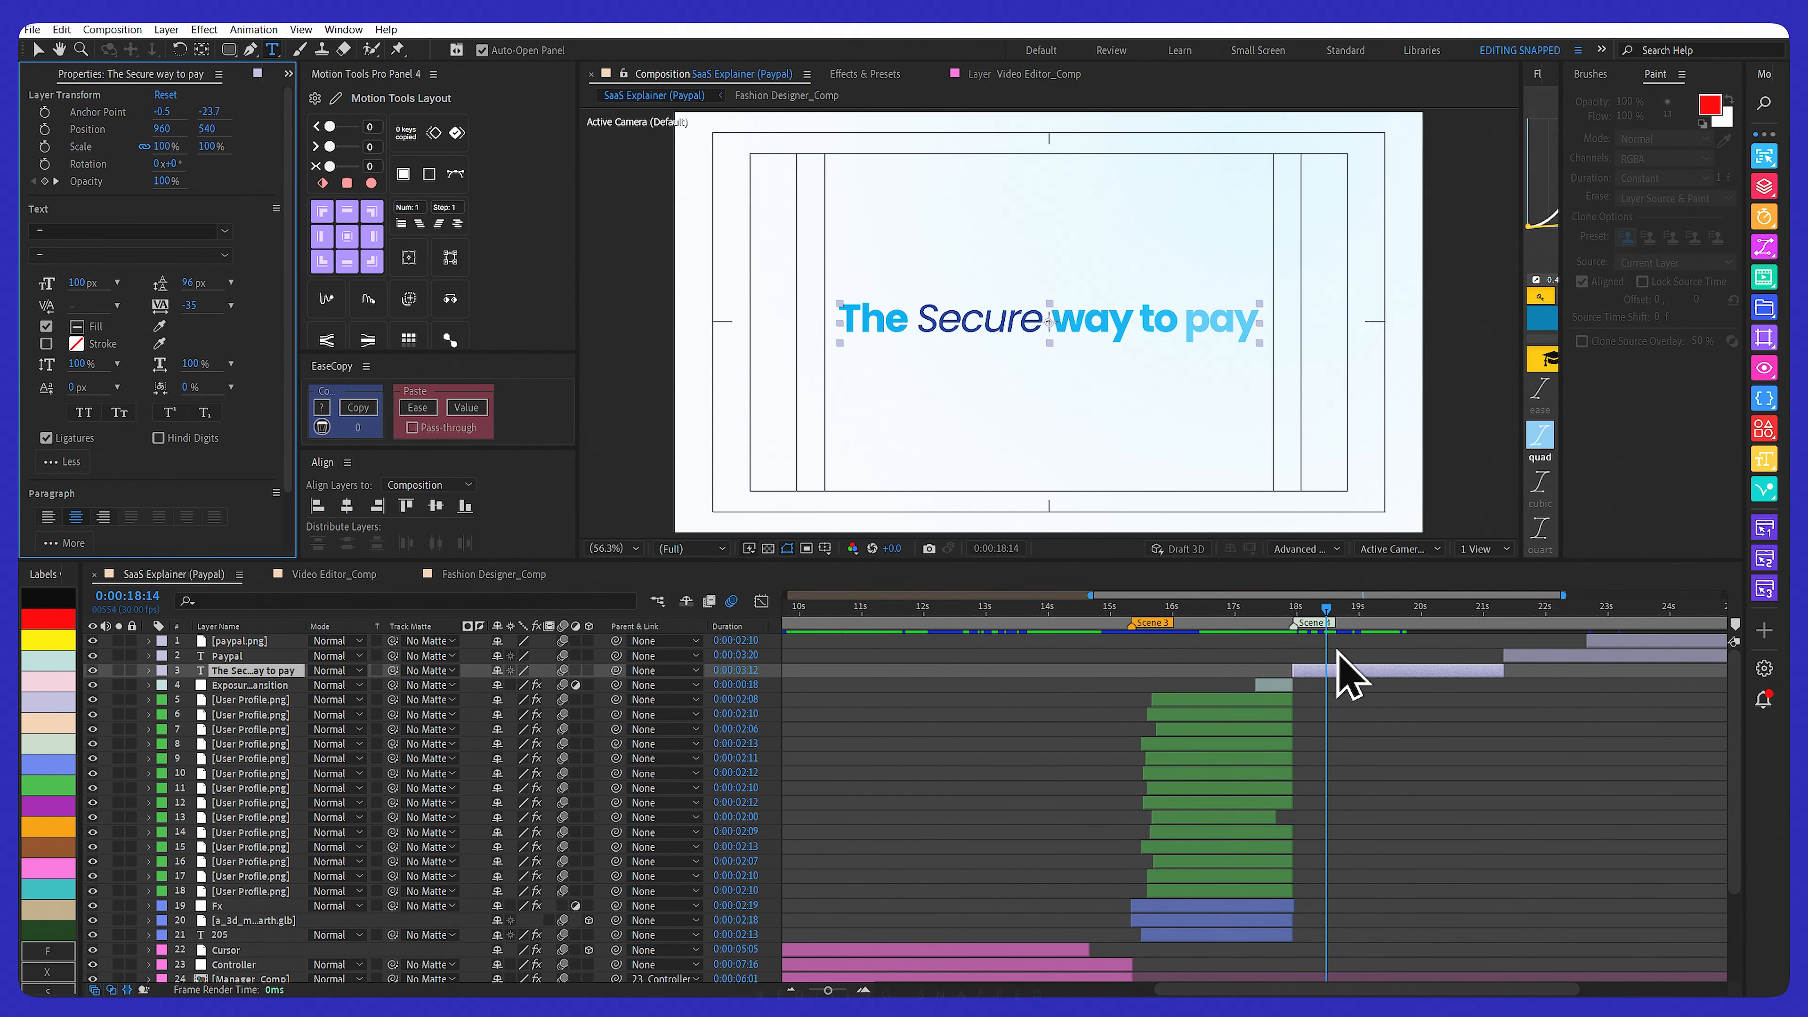
pyautogui.moveTo(1328, 614)
pyautogui.mouseDown()
pyautogui.moveTo(1370, 620)
pyautogui.moveTo(1345, 619)
pyautogui.mouseUp()
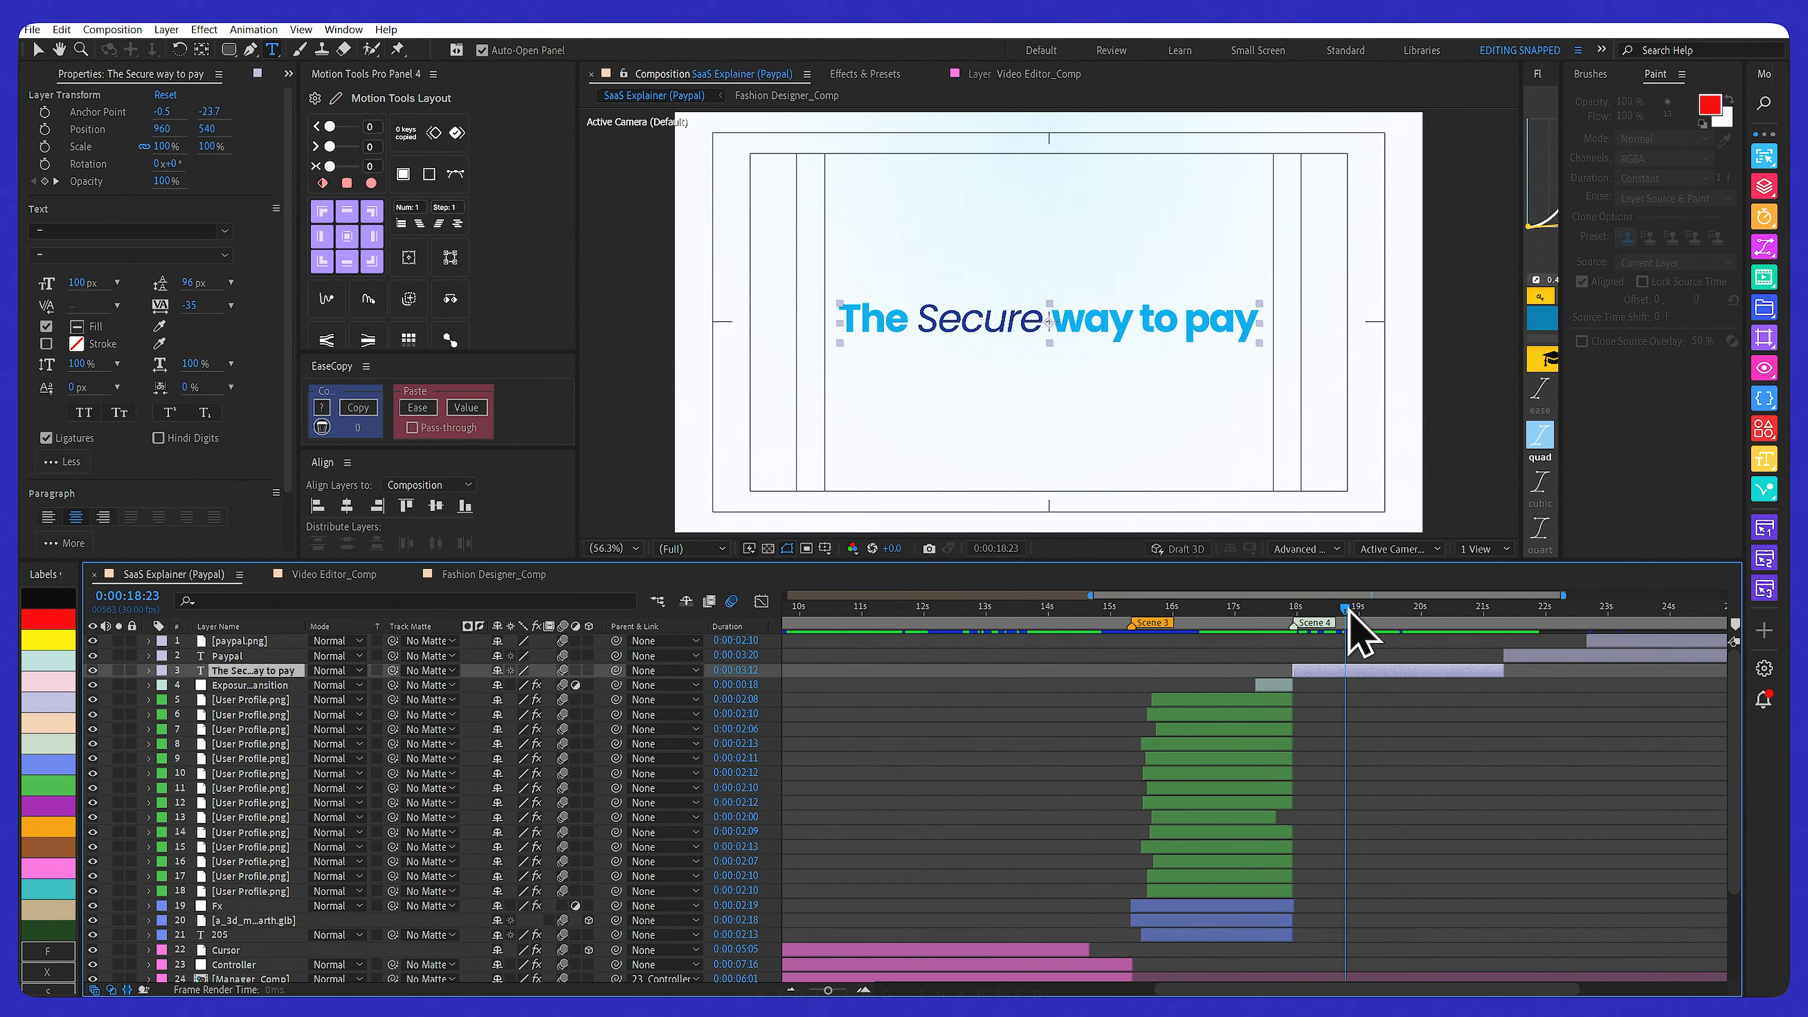
# Highlight "The" and then "way to pay" in the text to examine their font, weight and size
pyautogui.click(1369, 743)
pyautogui.click(228, 672)
pyautogui.moveTo(911, 320); pyautogui.dragTo(842, 318)
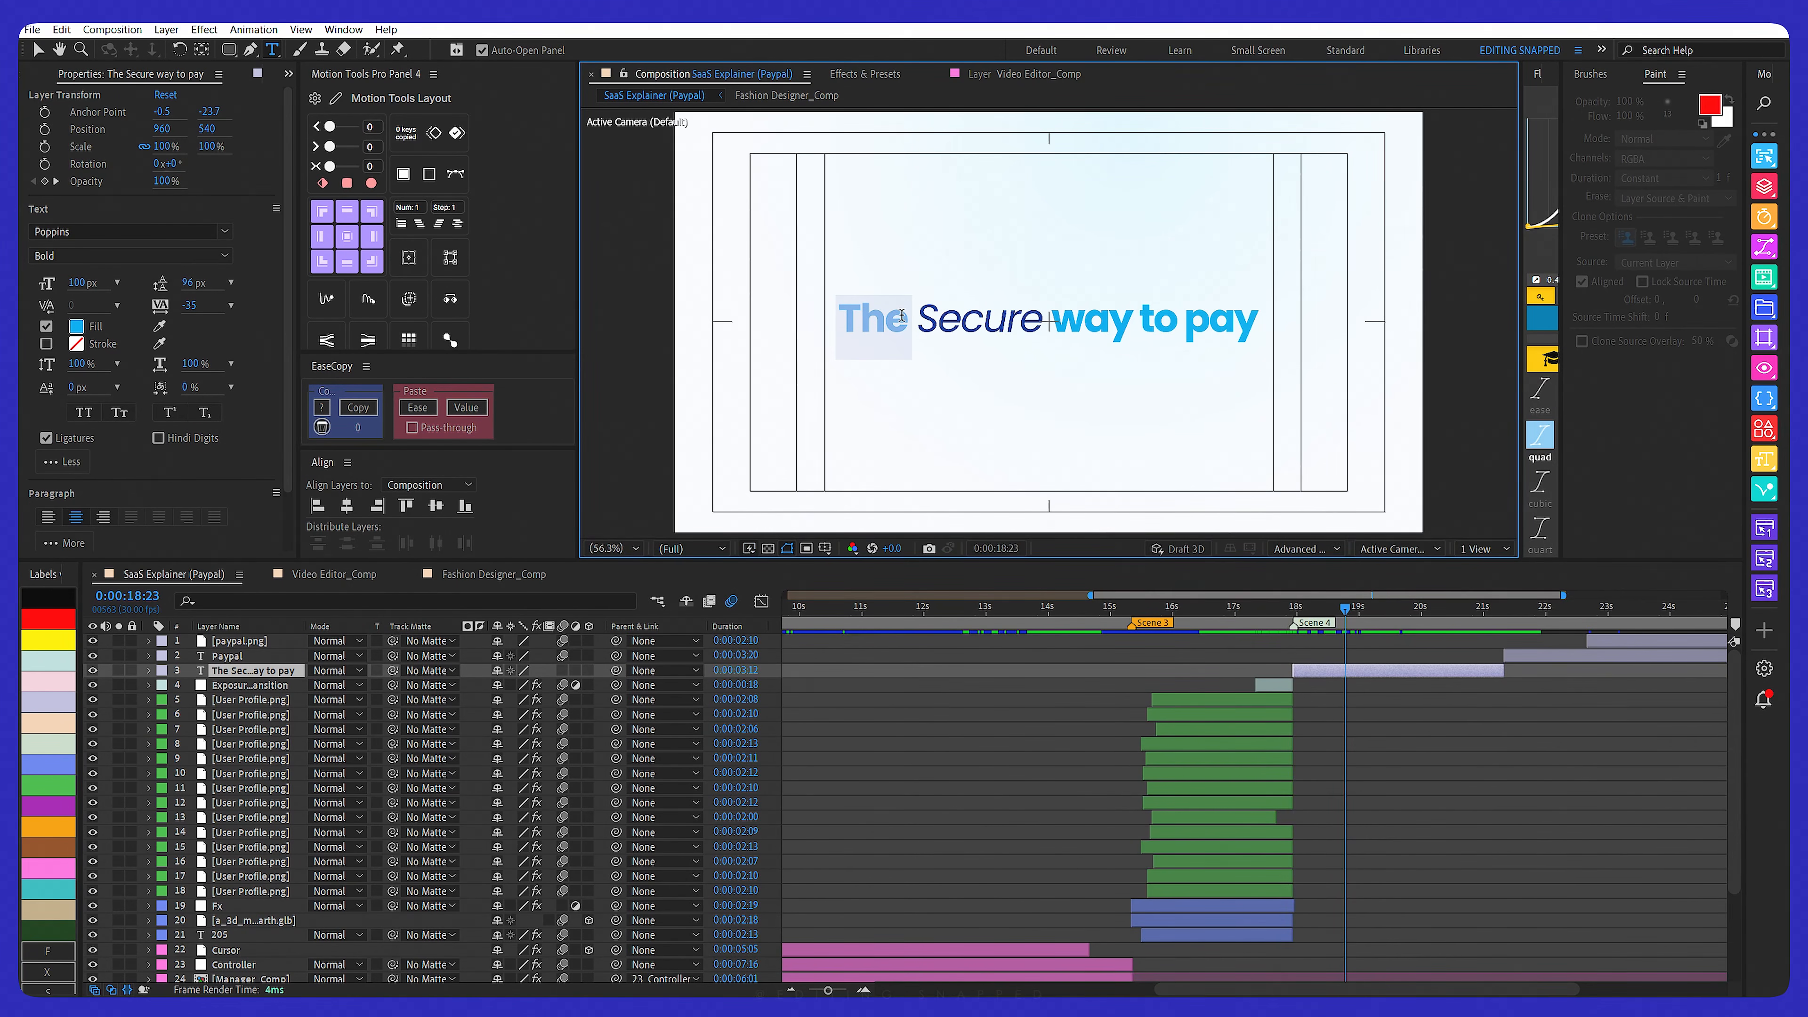
pyautogui.click(121, 256)
pyautogui.moveTo(1260, 319); pyautogui.dragTo(1050, 319)
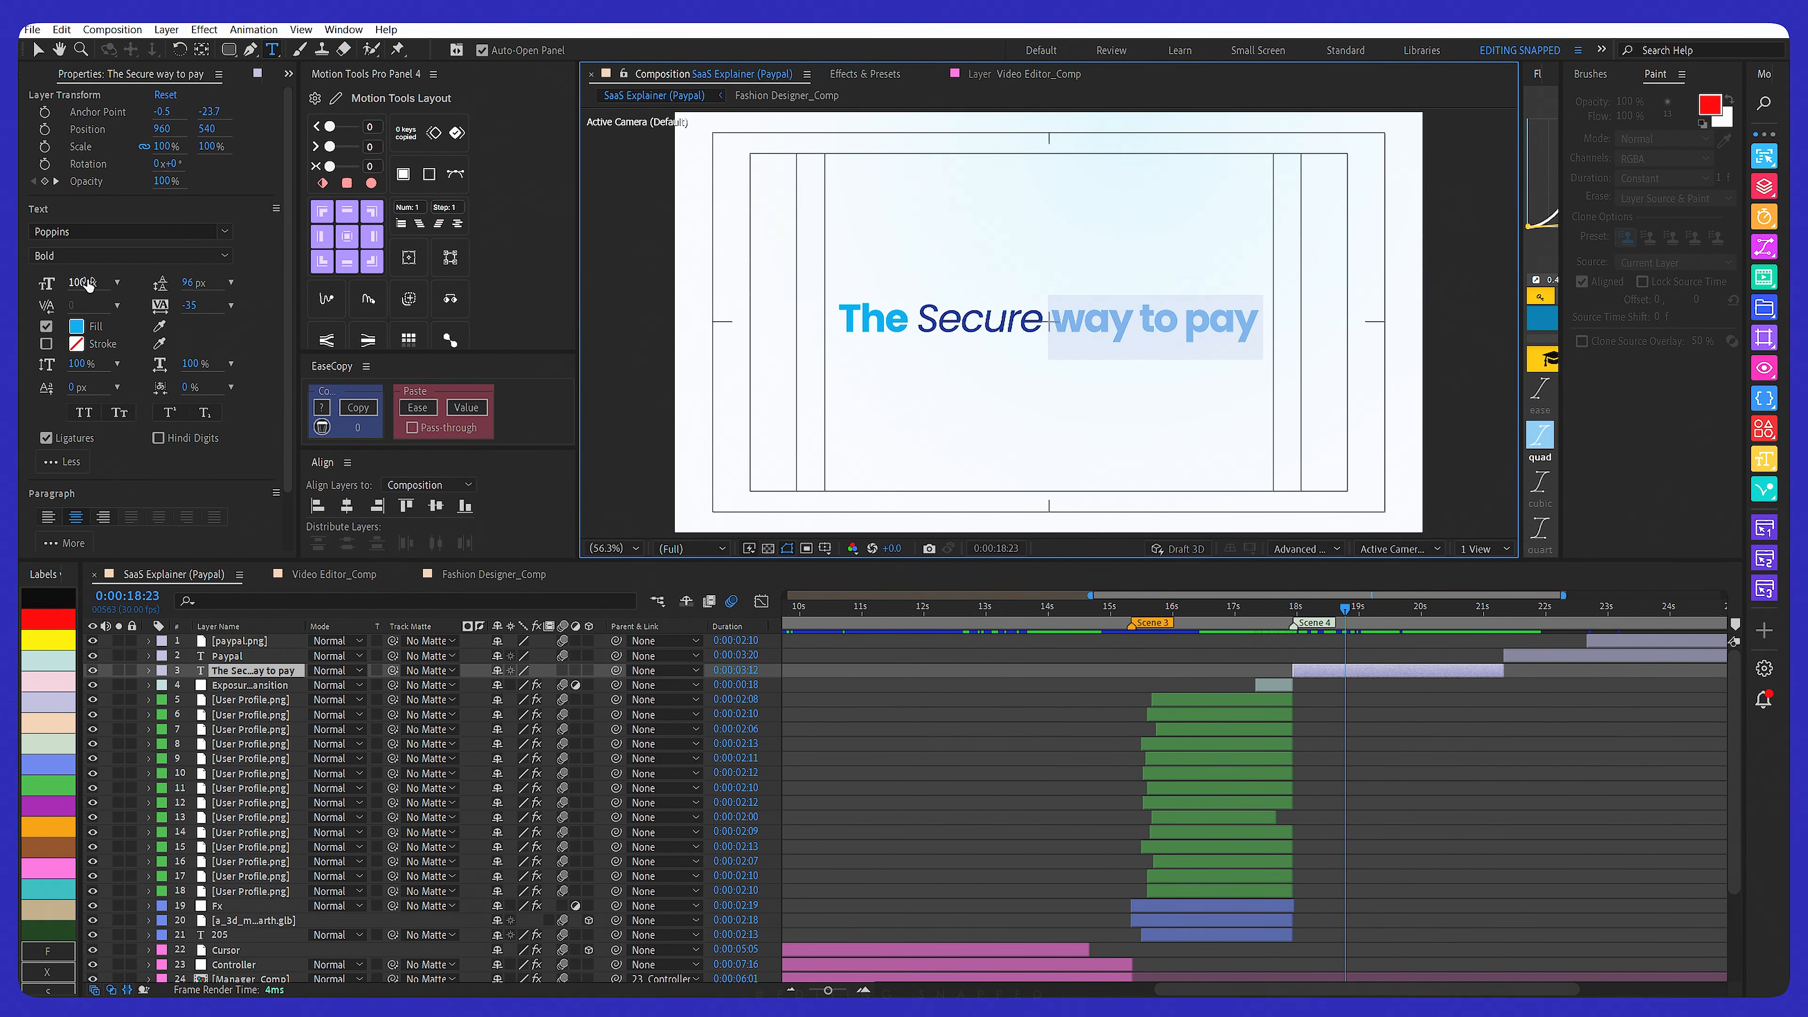
# Style the word "Secure" in Poppins Italic with the dark blue fill 022B88
pyautogui.moveTo(918, 321); pyautogui.dragTo(1053, 319)
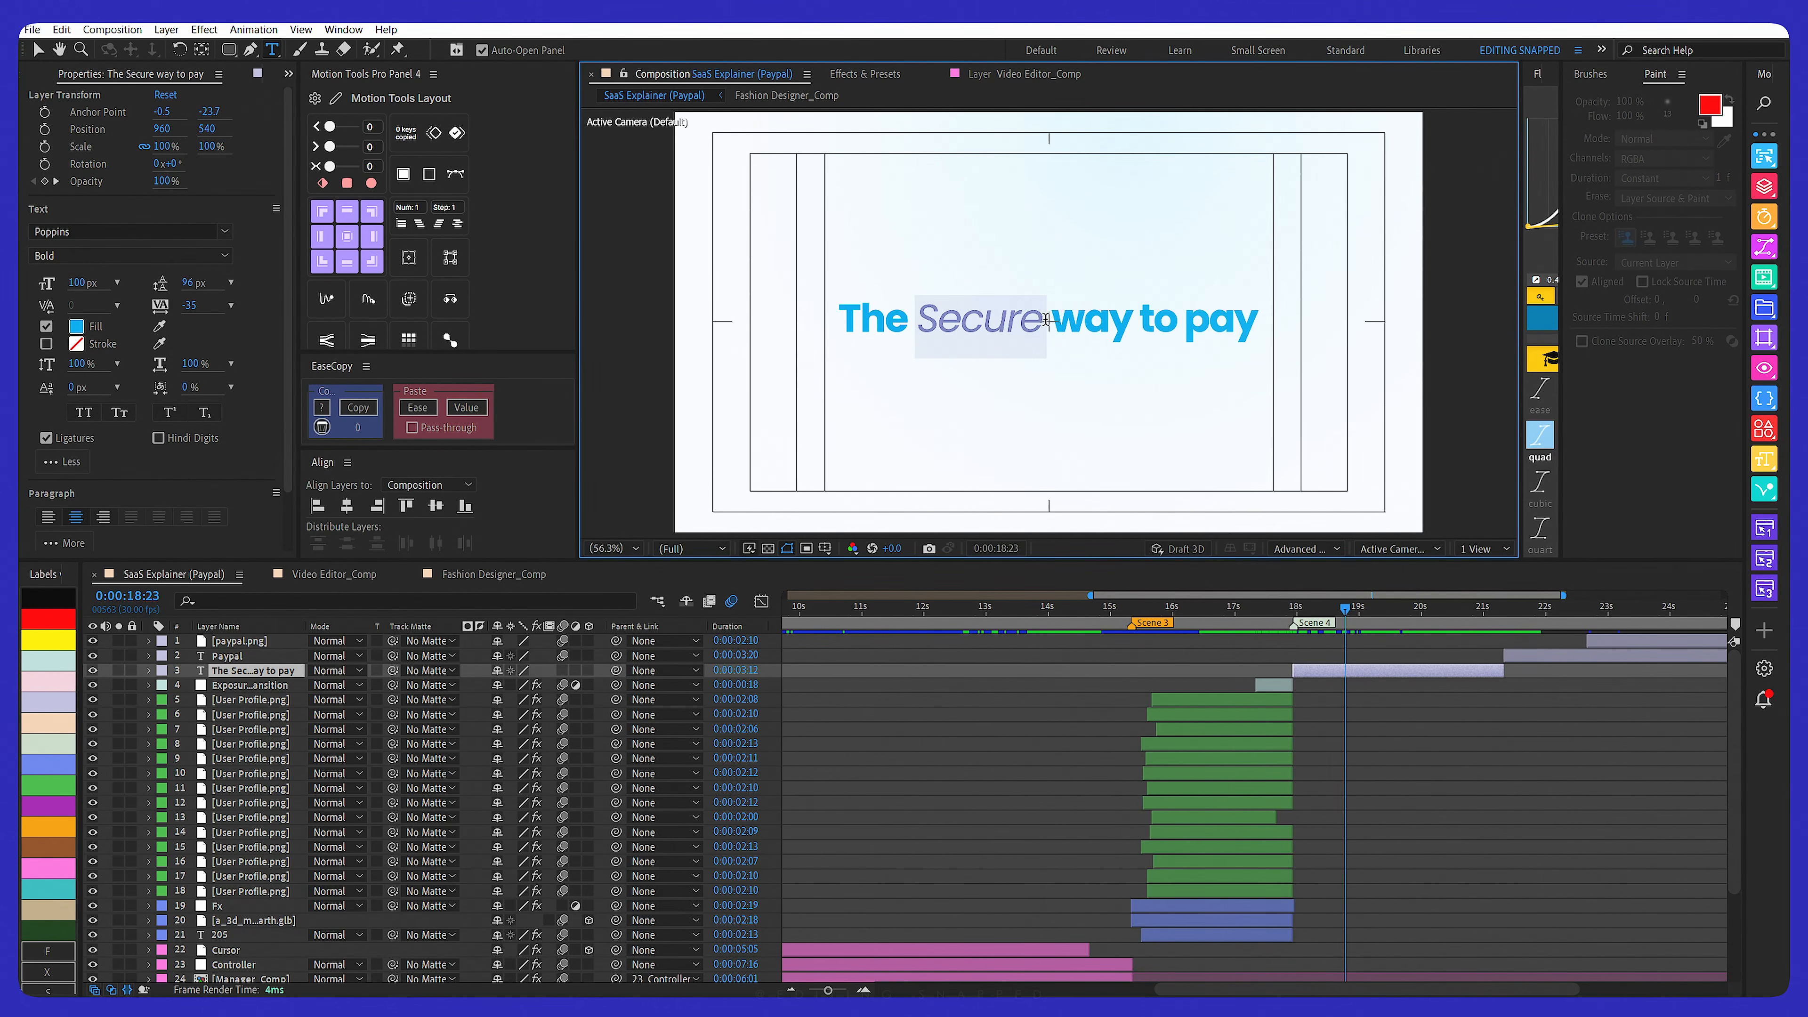
pyautogui.click(142, 256)
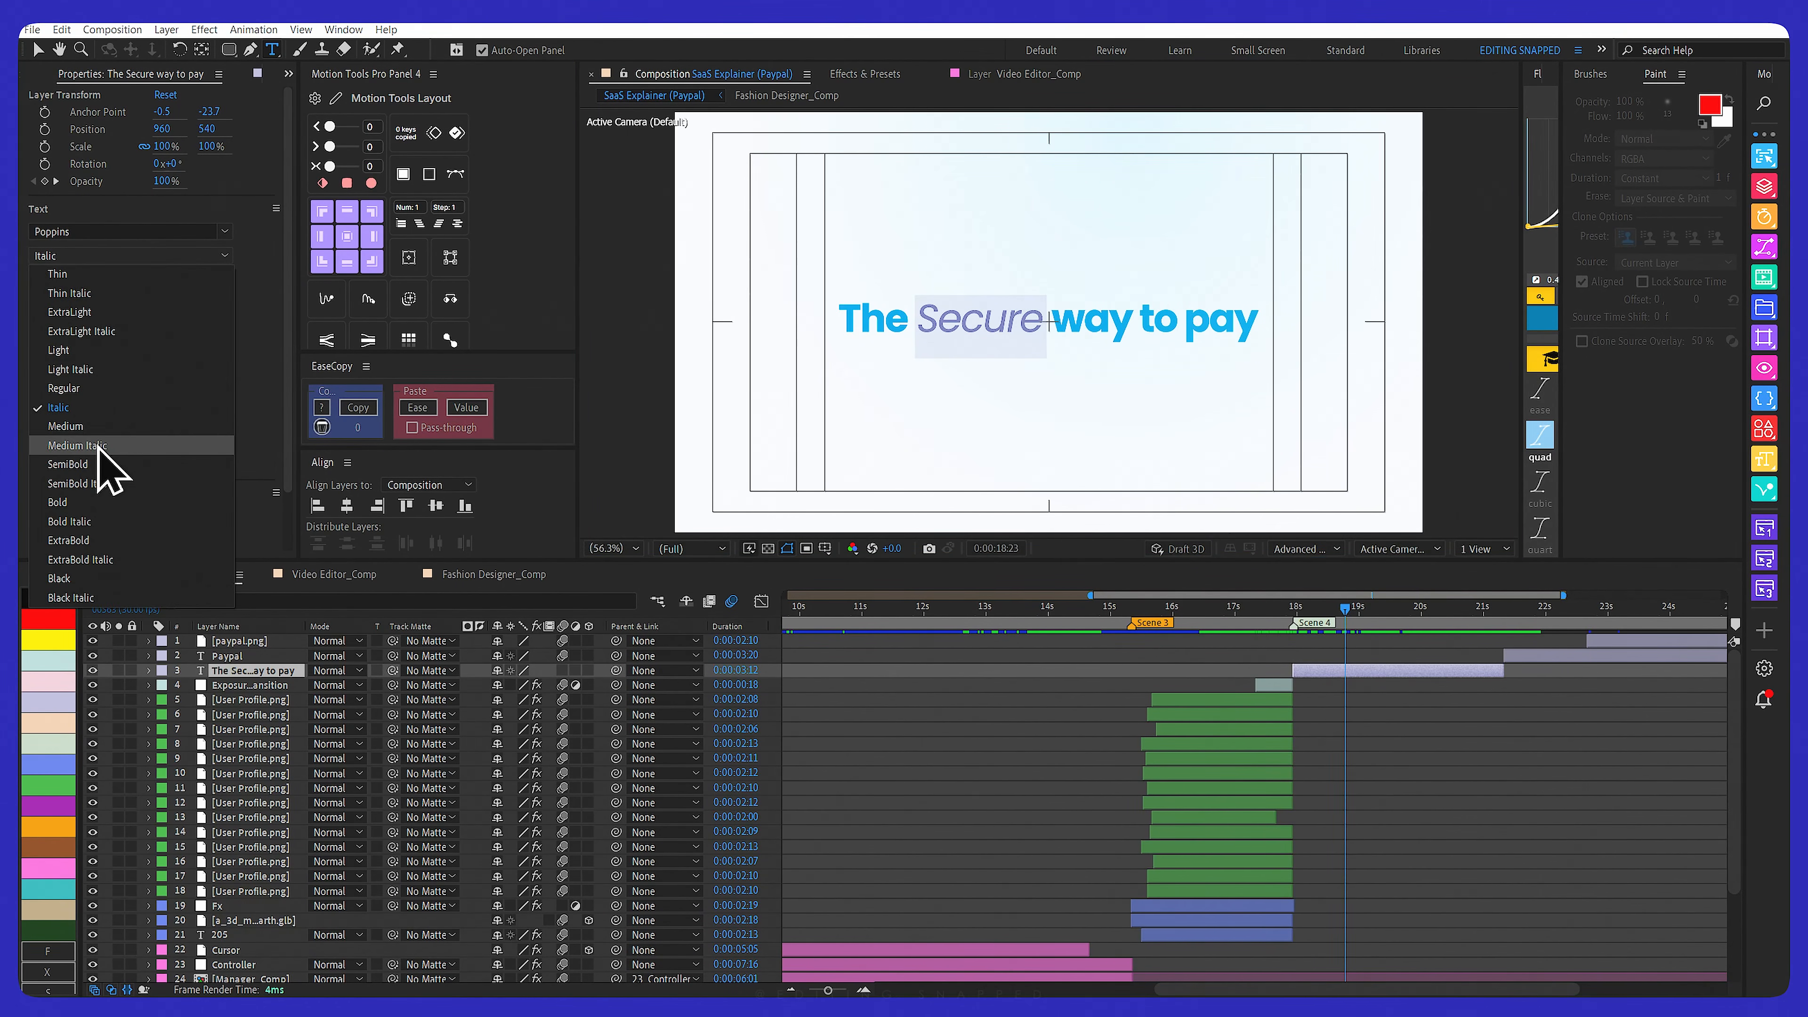
pyautogui.click(63, 411)
pyautogui.click(76, 328)
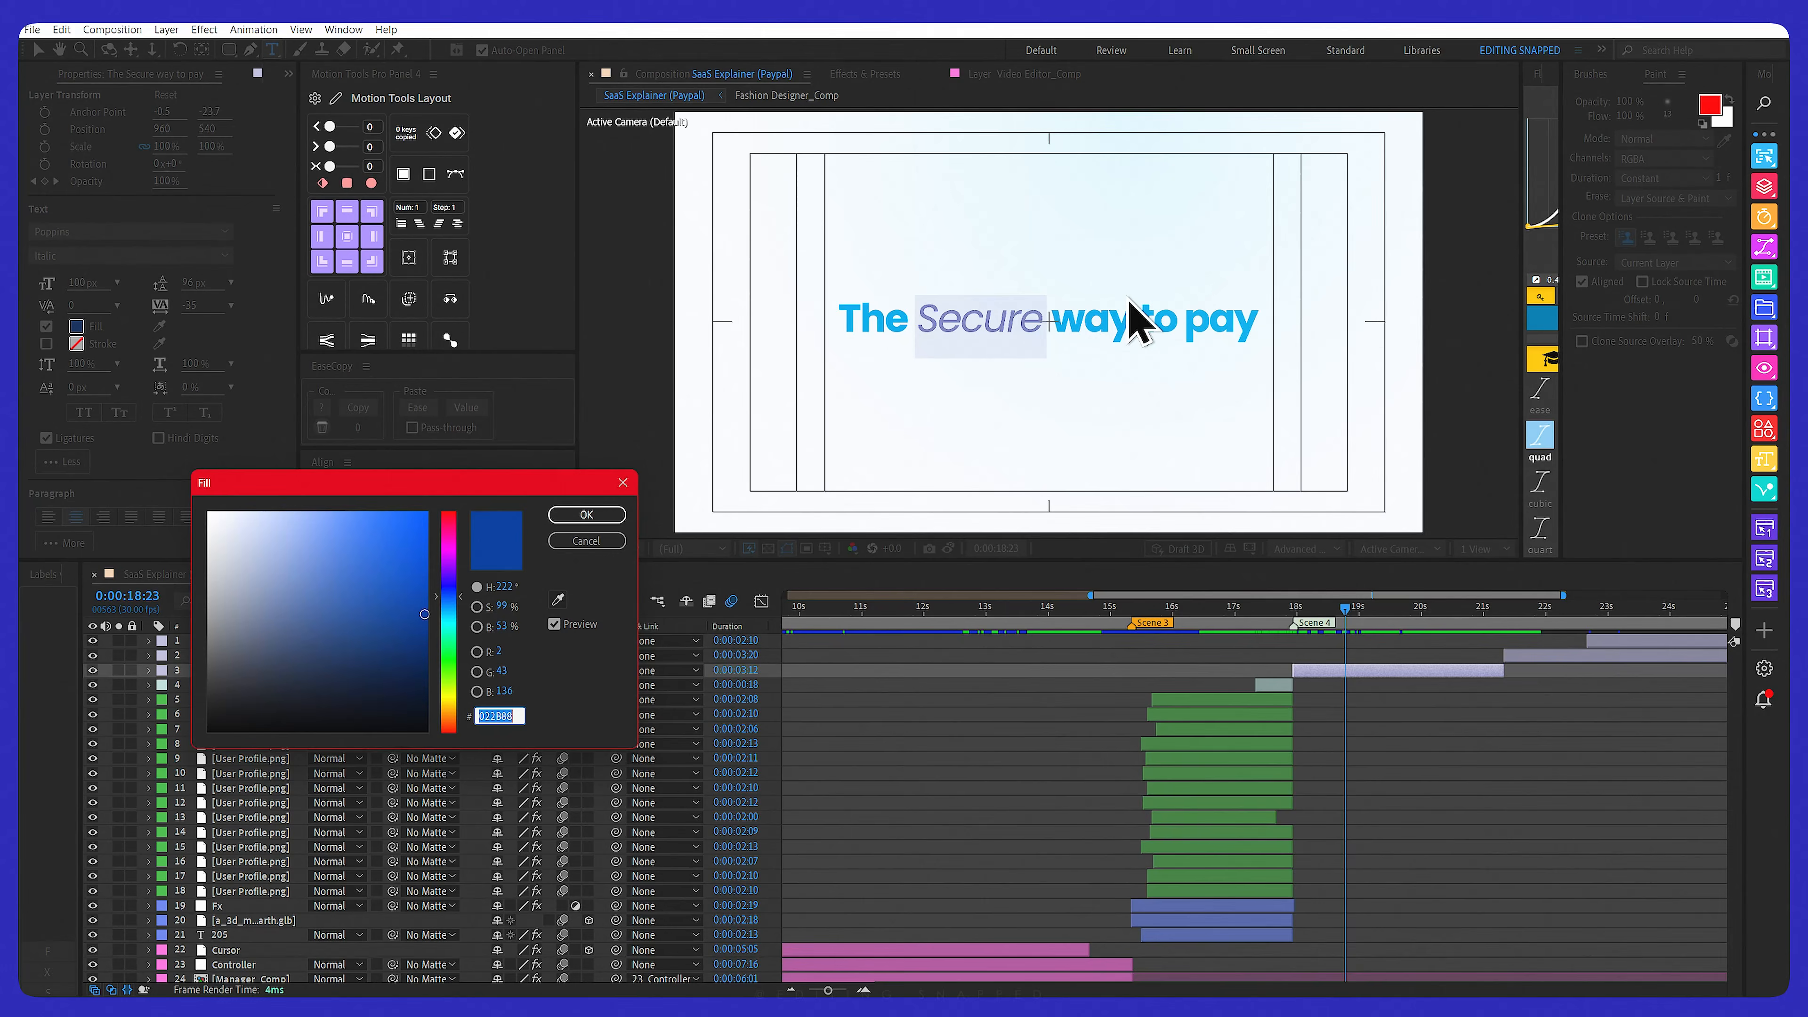
pyautogui.click(586, 514)
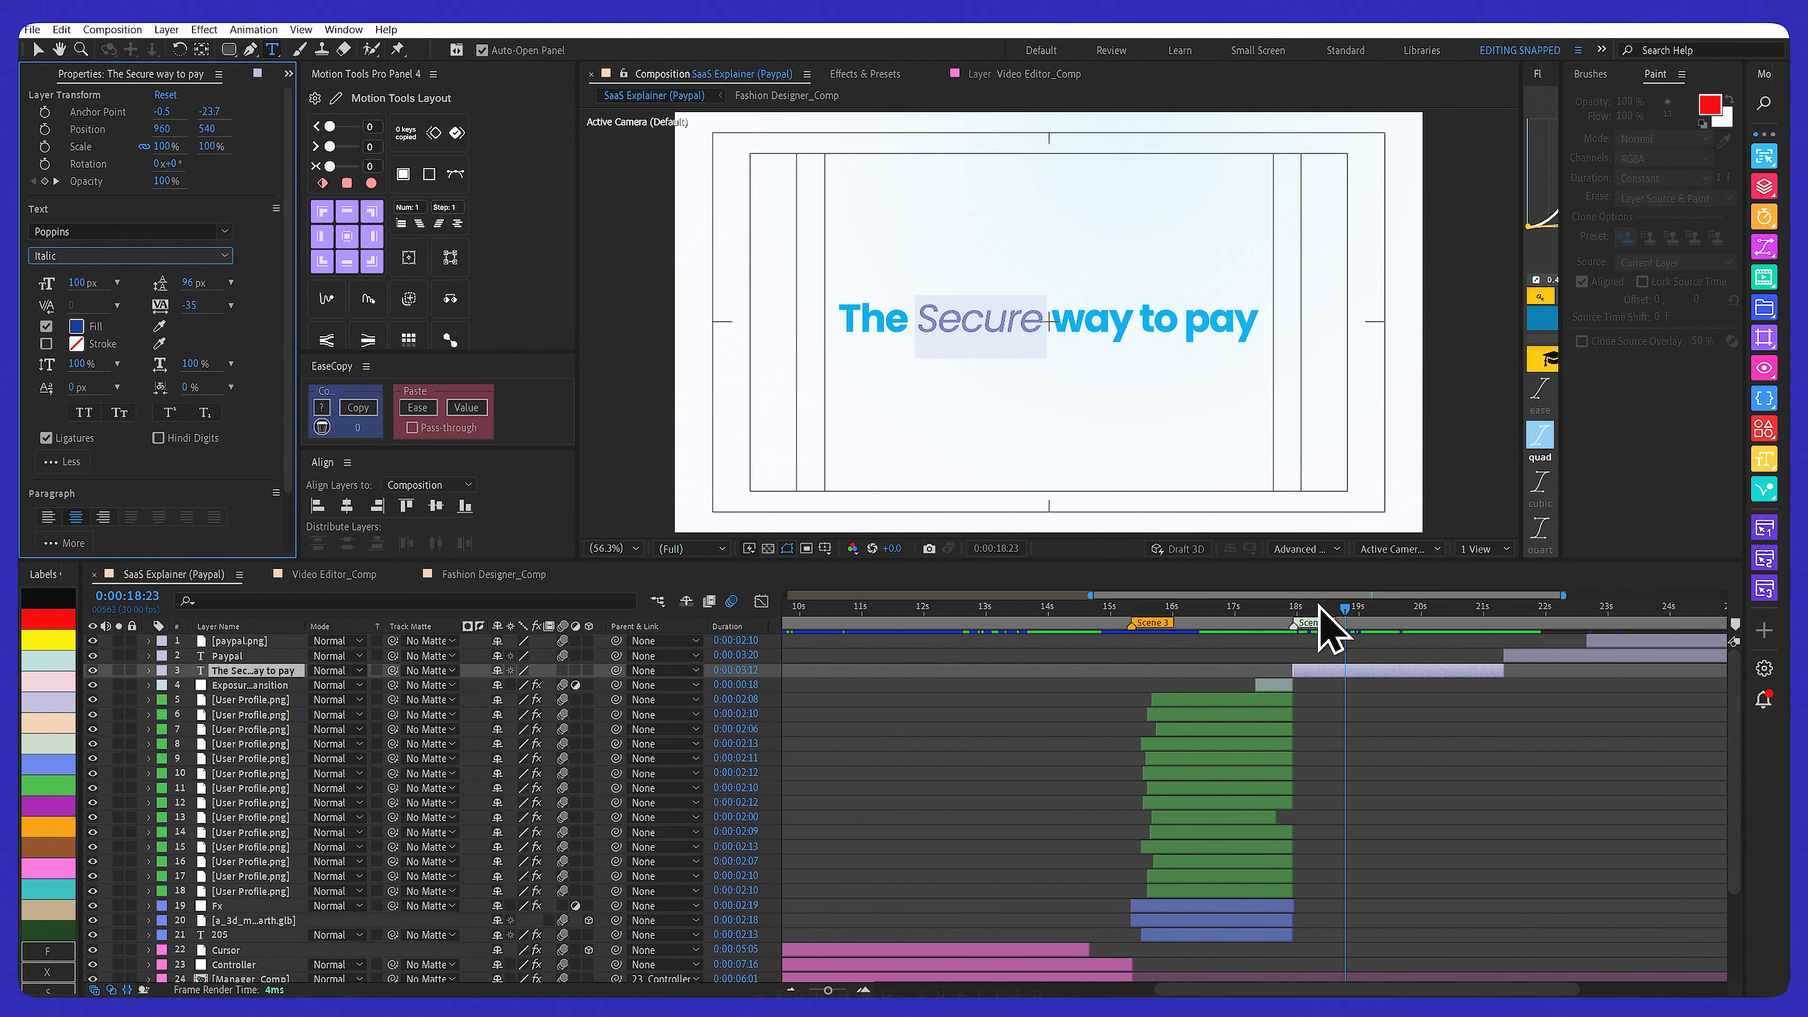
# Reveal the text layer's keyframed properties and move to the first keyframes at 0:00:17:28
pyautogui.moveTo(1319, 605)
pyautogui.mouseDown()
pyautogui.moveTo(1377, 609)
pyautogui.moveTo(1293, 608)
pyautogui.moveTo(1411, 615)
pyautogui.moveTo(1215, 624)
pyautogui.moveTo(1320, 624)
pyautogui.moveTo(1292, 627)
pyautogui.mouseUp()
pyautogui.press('u')
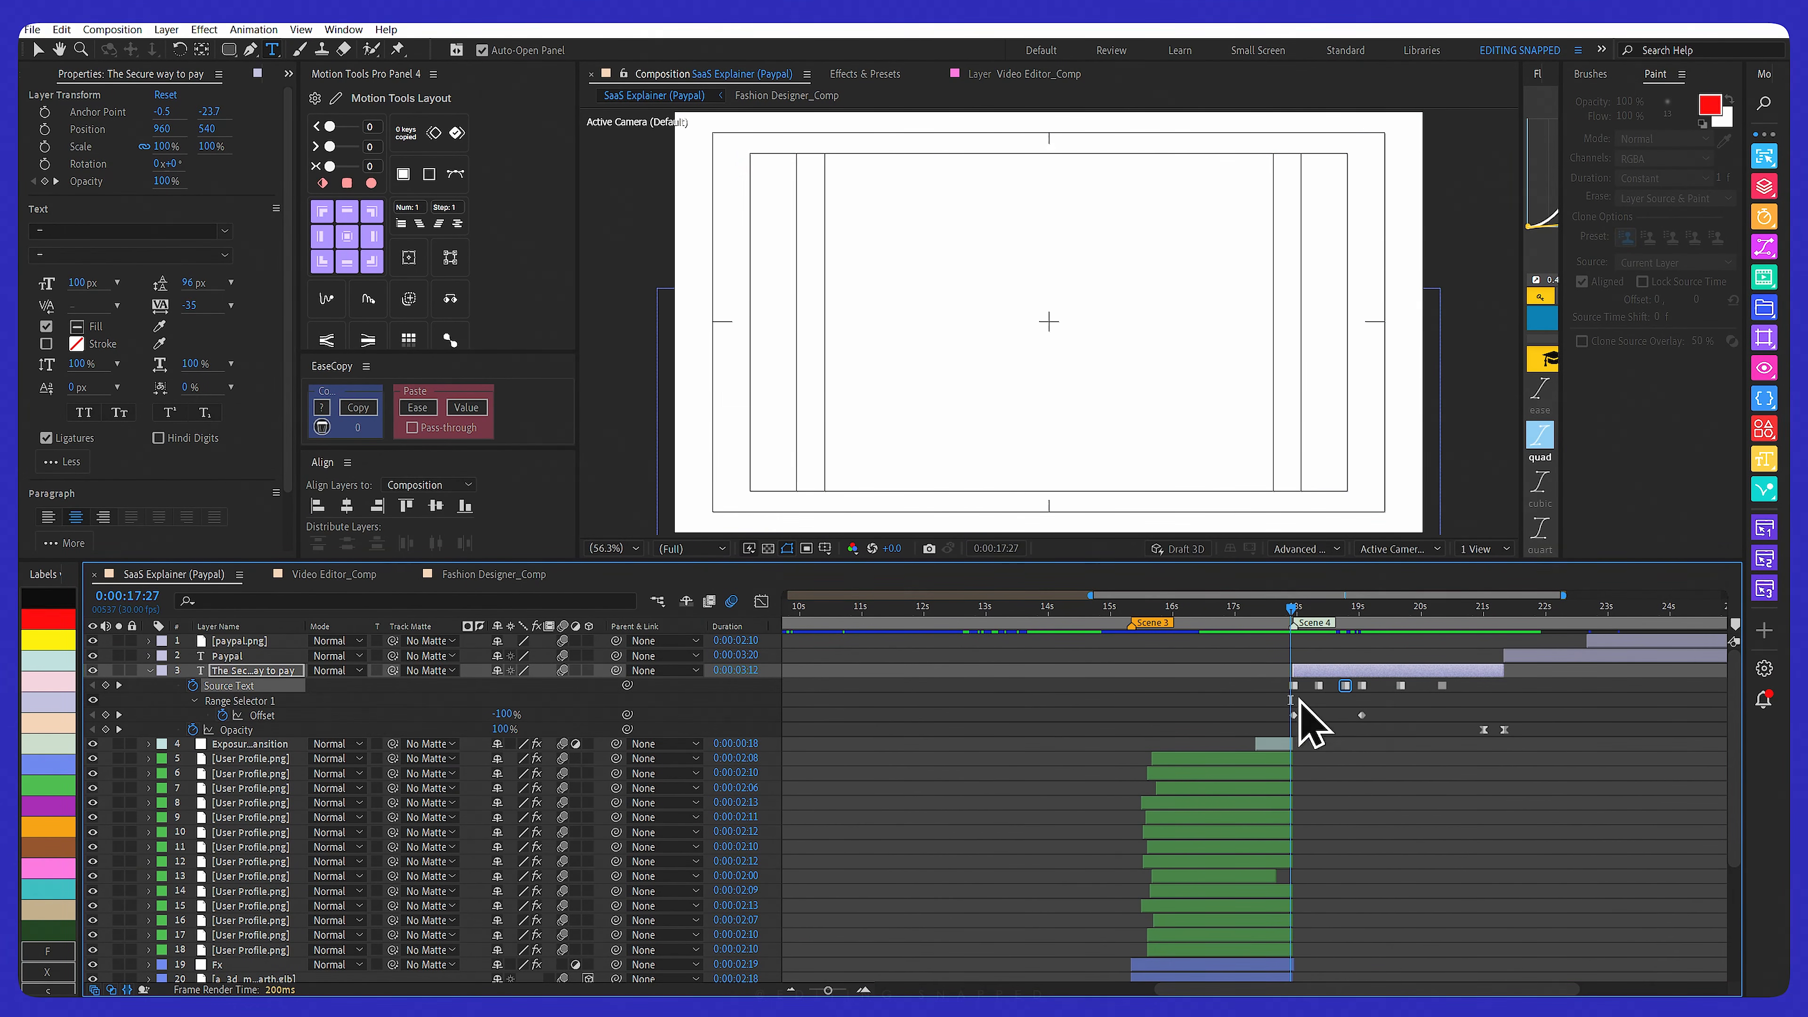
pyautogui.moveTo(975, 613); pyautogui.dragTo(925, 611)
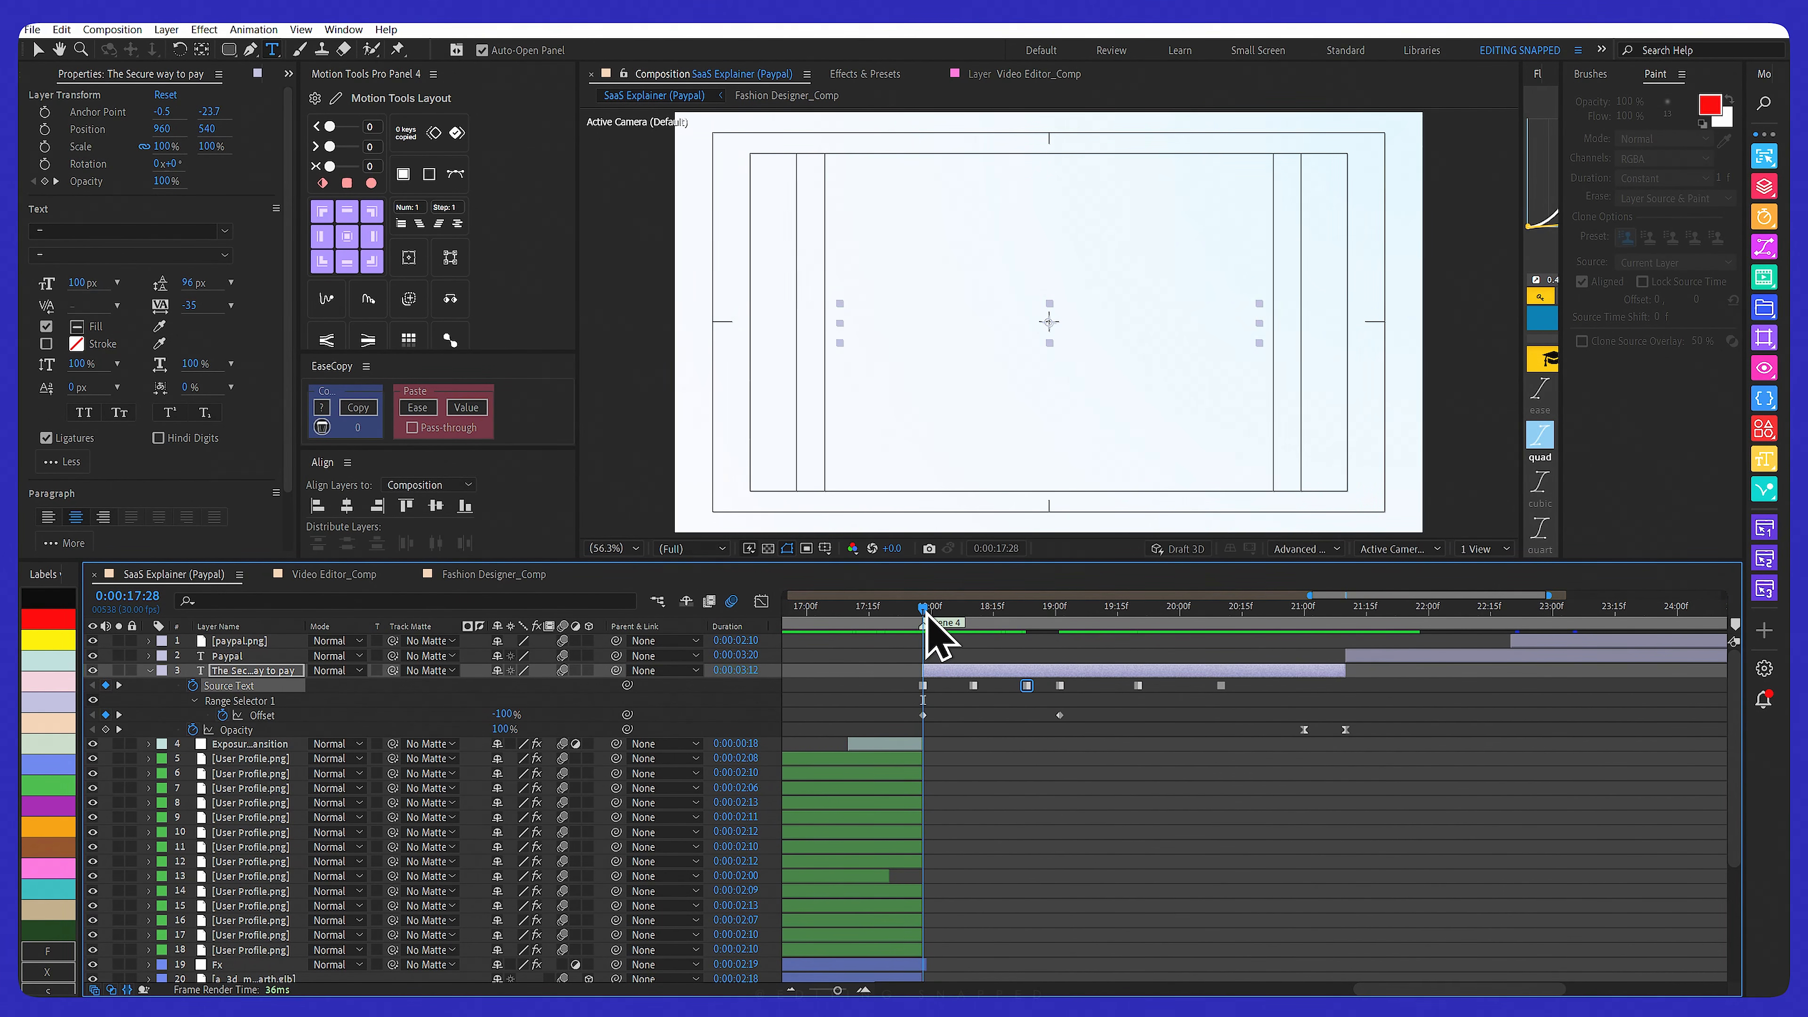
# Expand the text layer's full Text and Transform properties and check the Source Text keyframes at 0:00:18:10 and 0:00:18:23
pyautogui.click(150, 670)
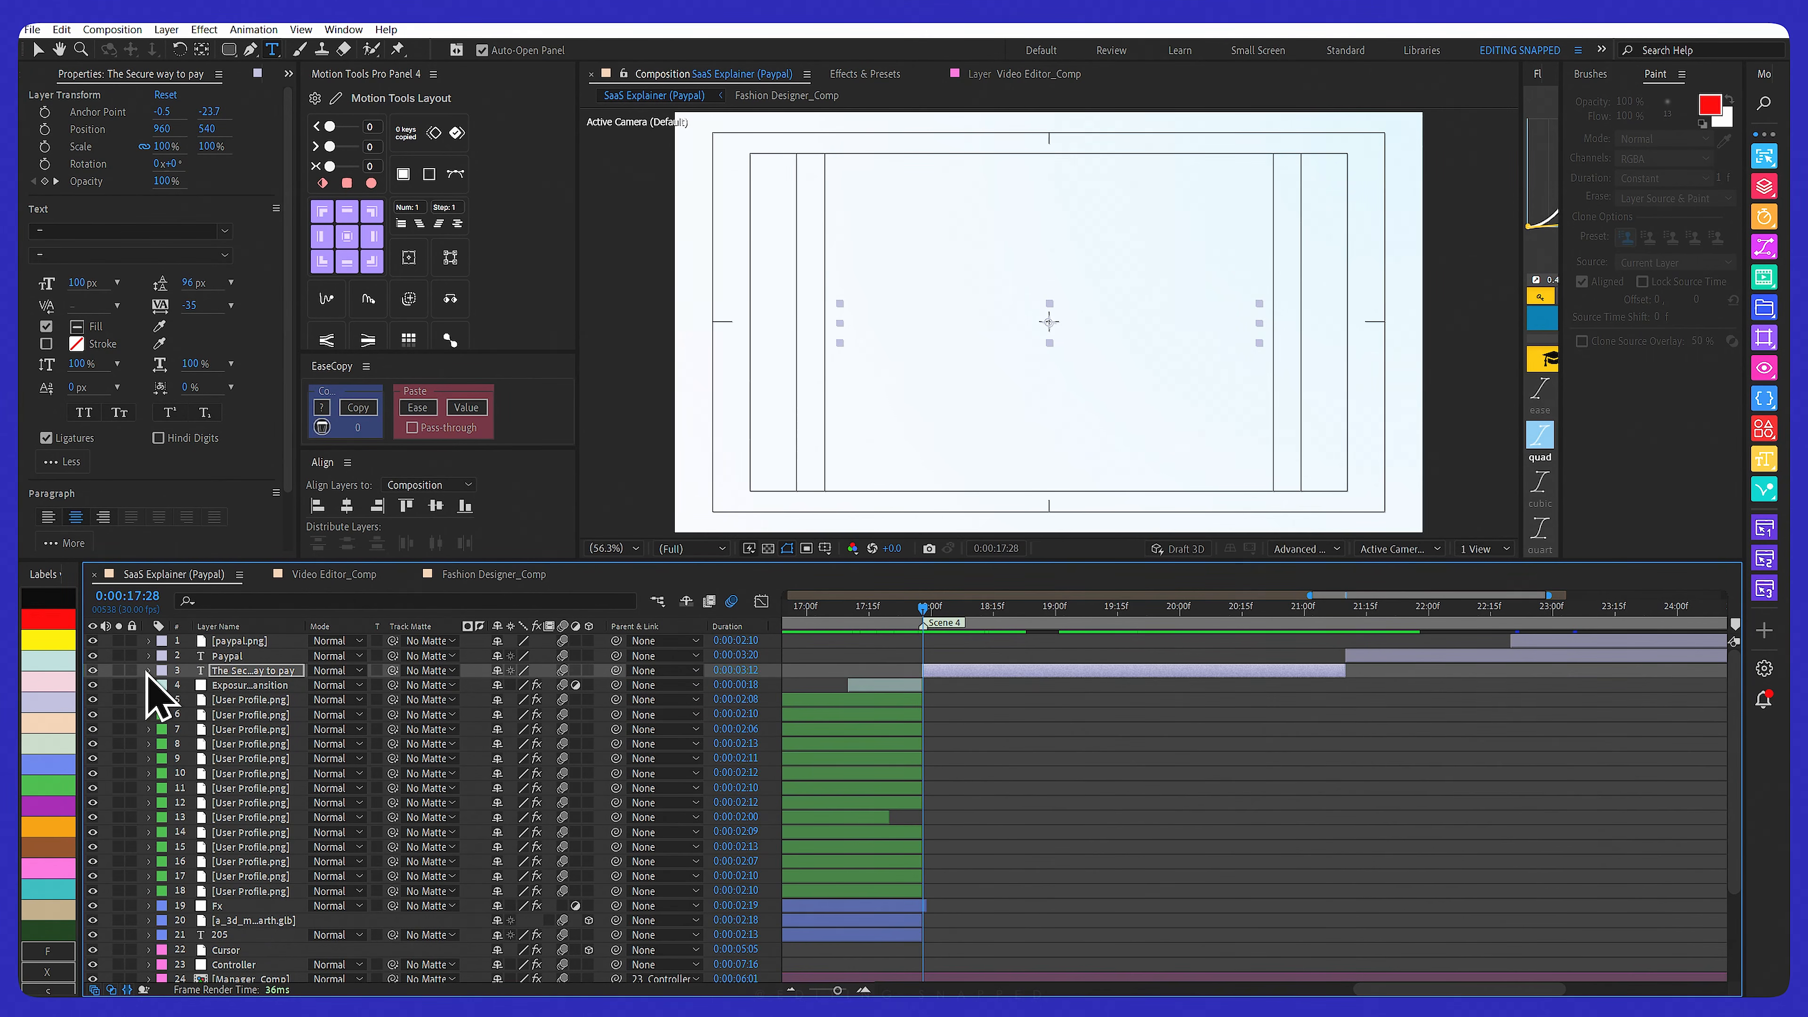
pyautogui.click(149, 670)
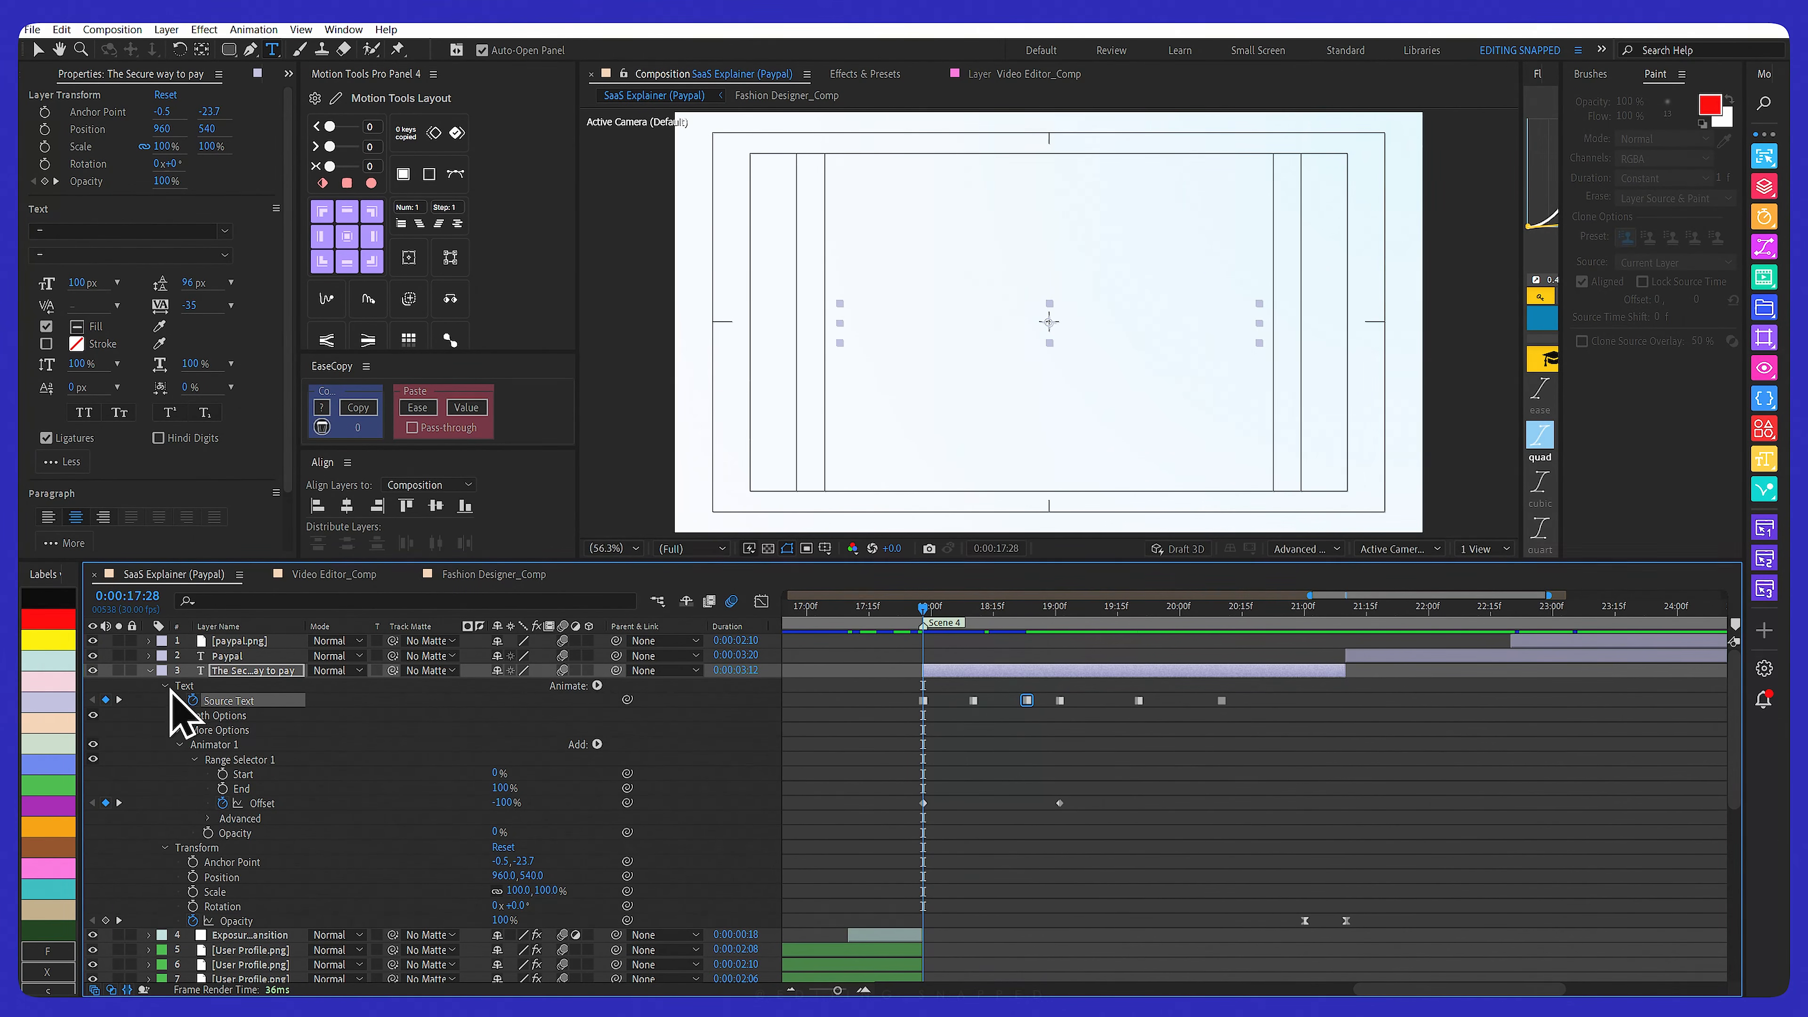
pyautogui.click(974, 614)
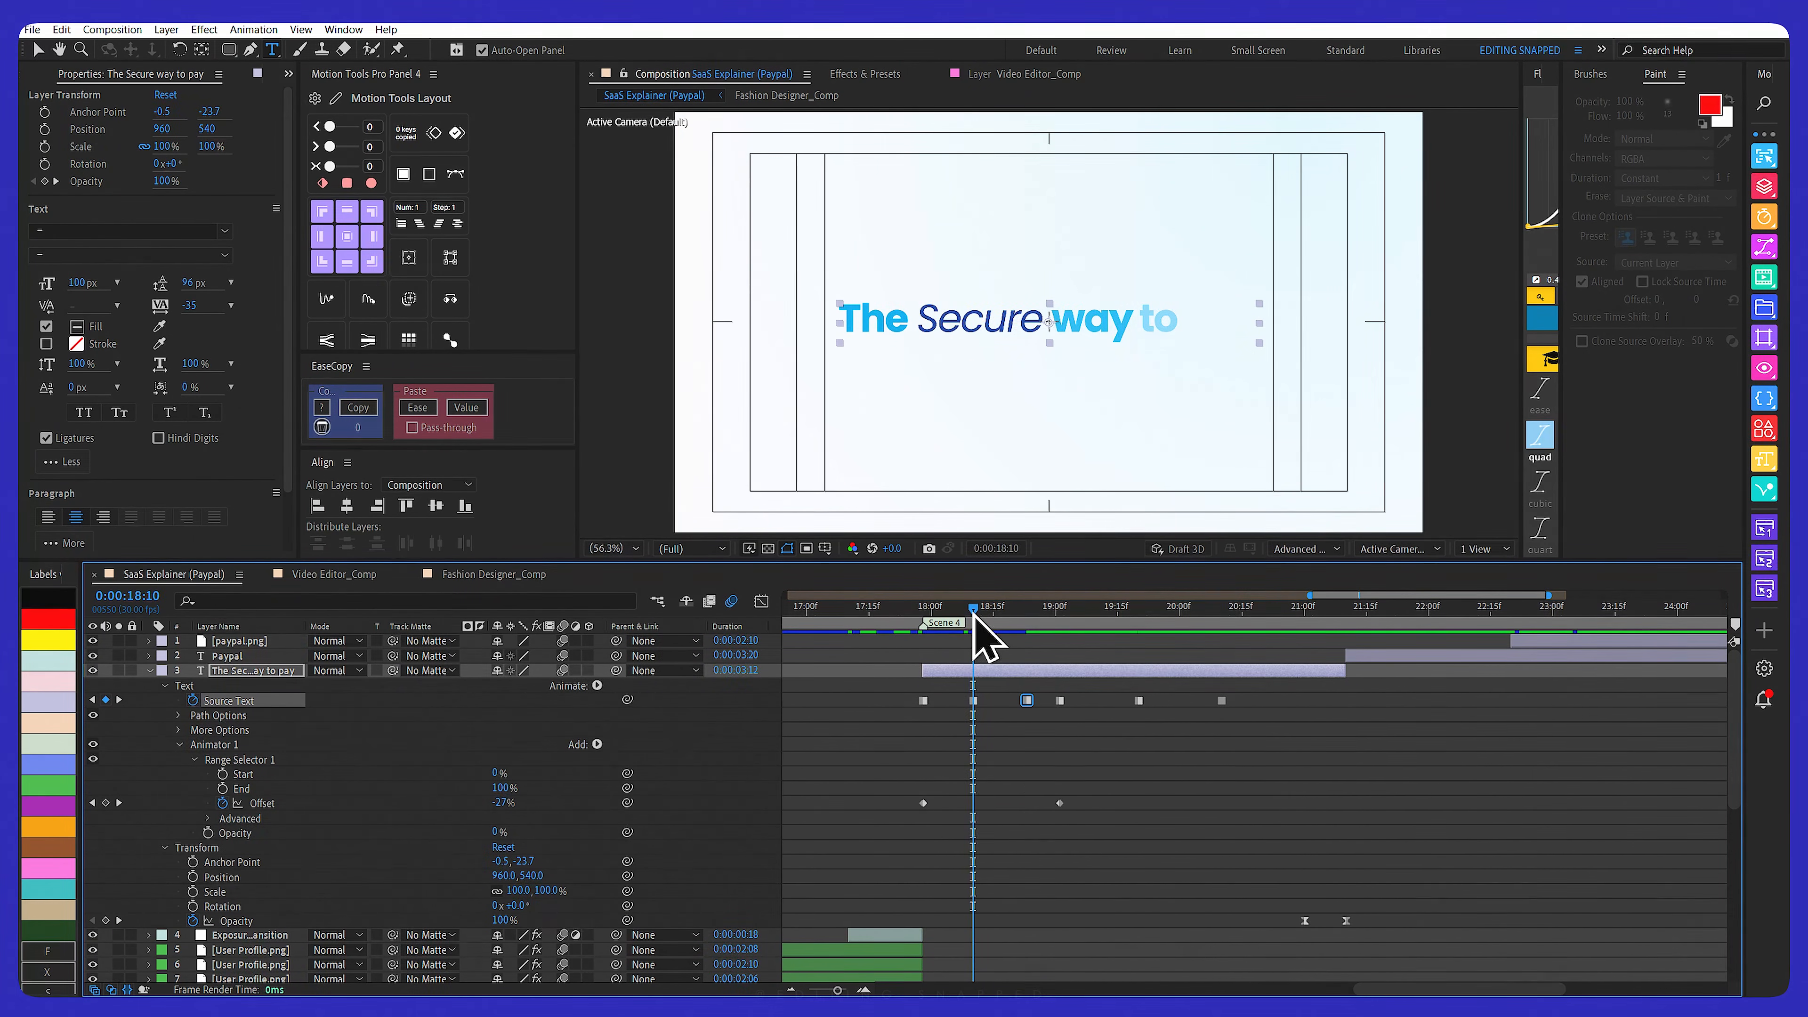
pyautogui.press('k')
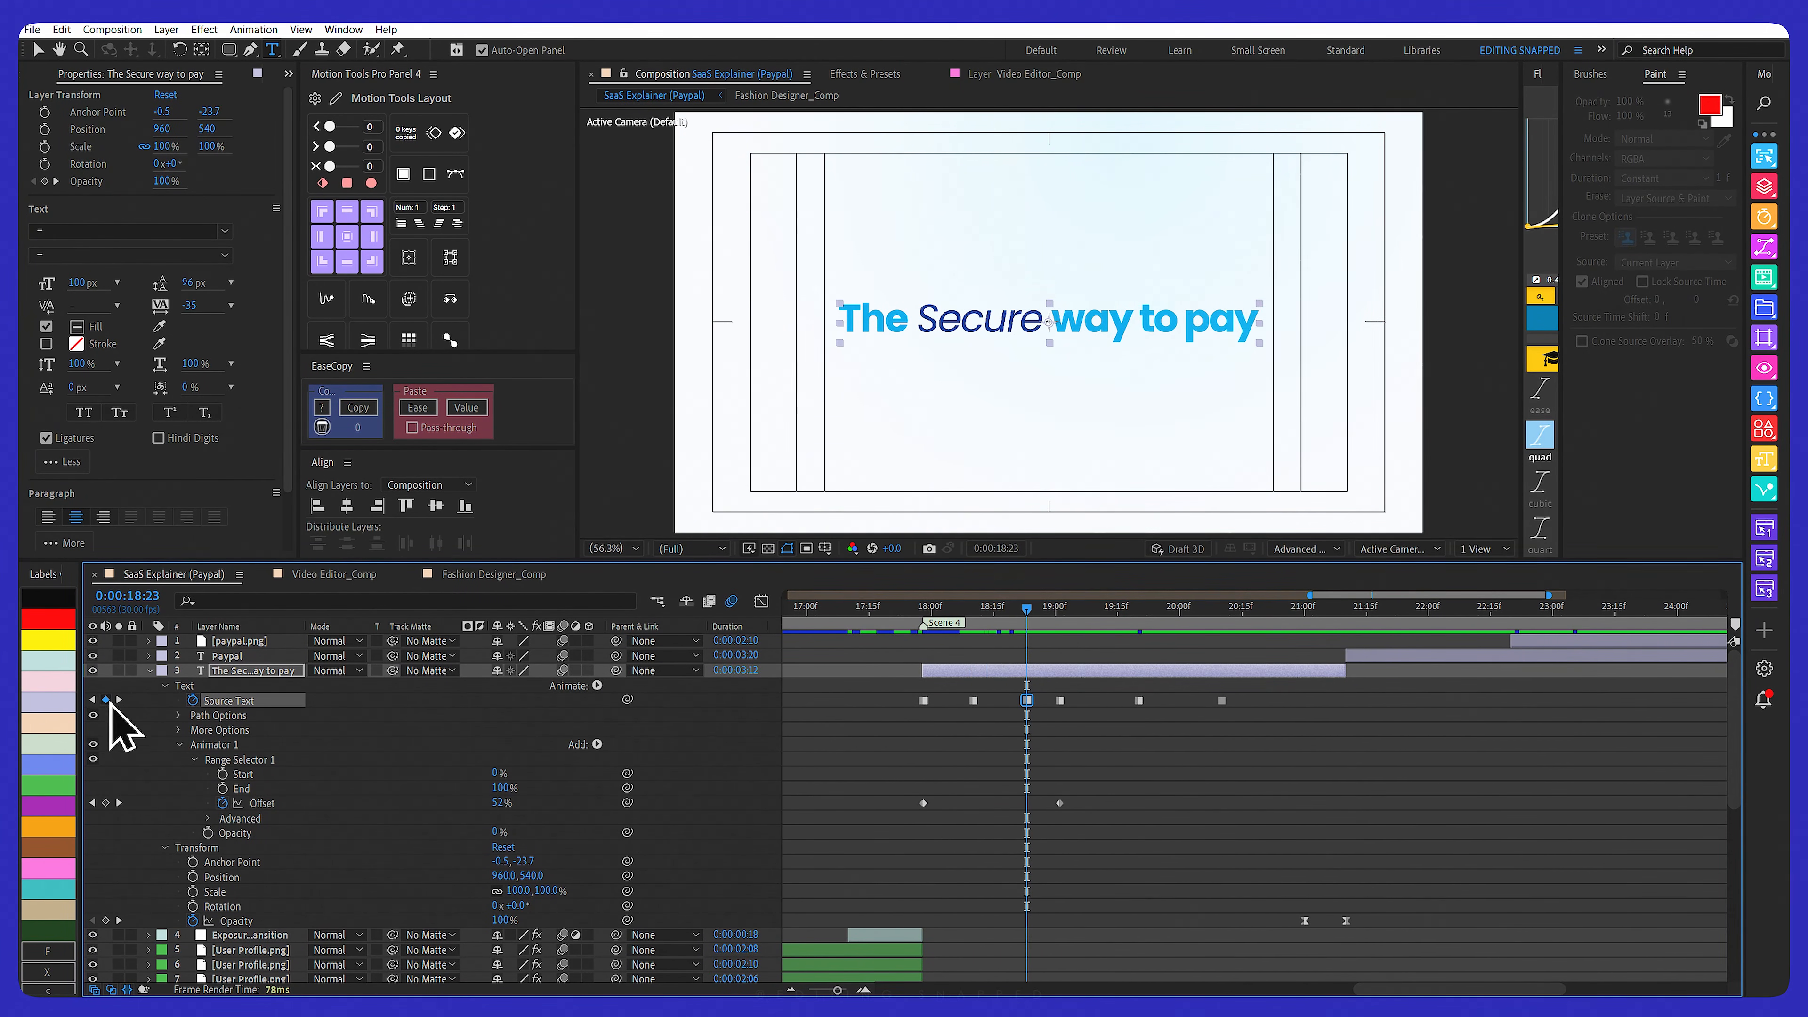
# Check the text layer's Source Text keyframes at 0:00:19:01, 0:00:19:20 and 0:00:20:10, highlighting "Fastest" to examine its font style
pyautogui.moveTo(1027, 612); pyautogui.dragTo(1075, 619)
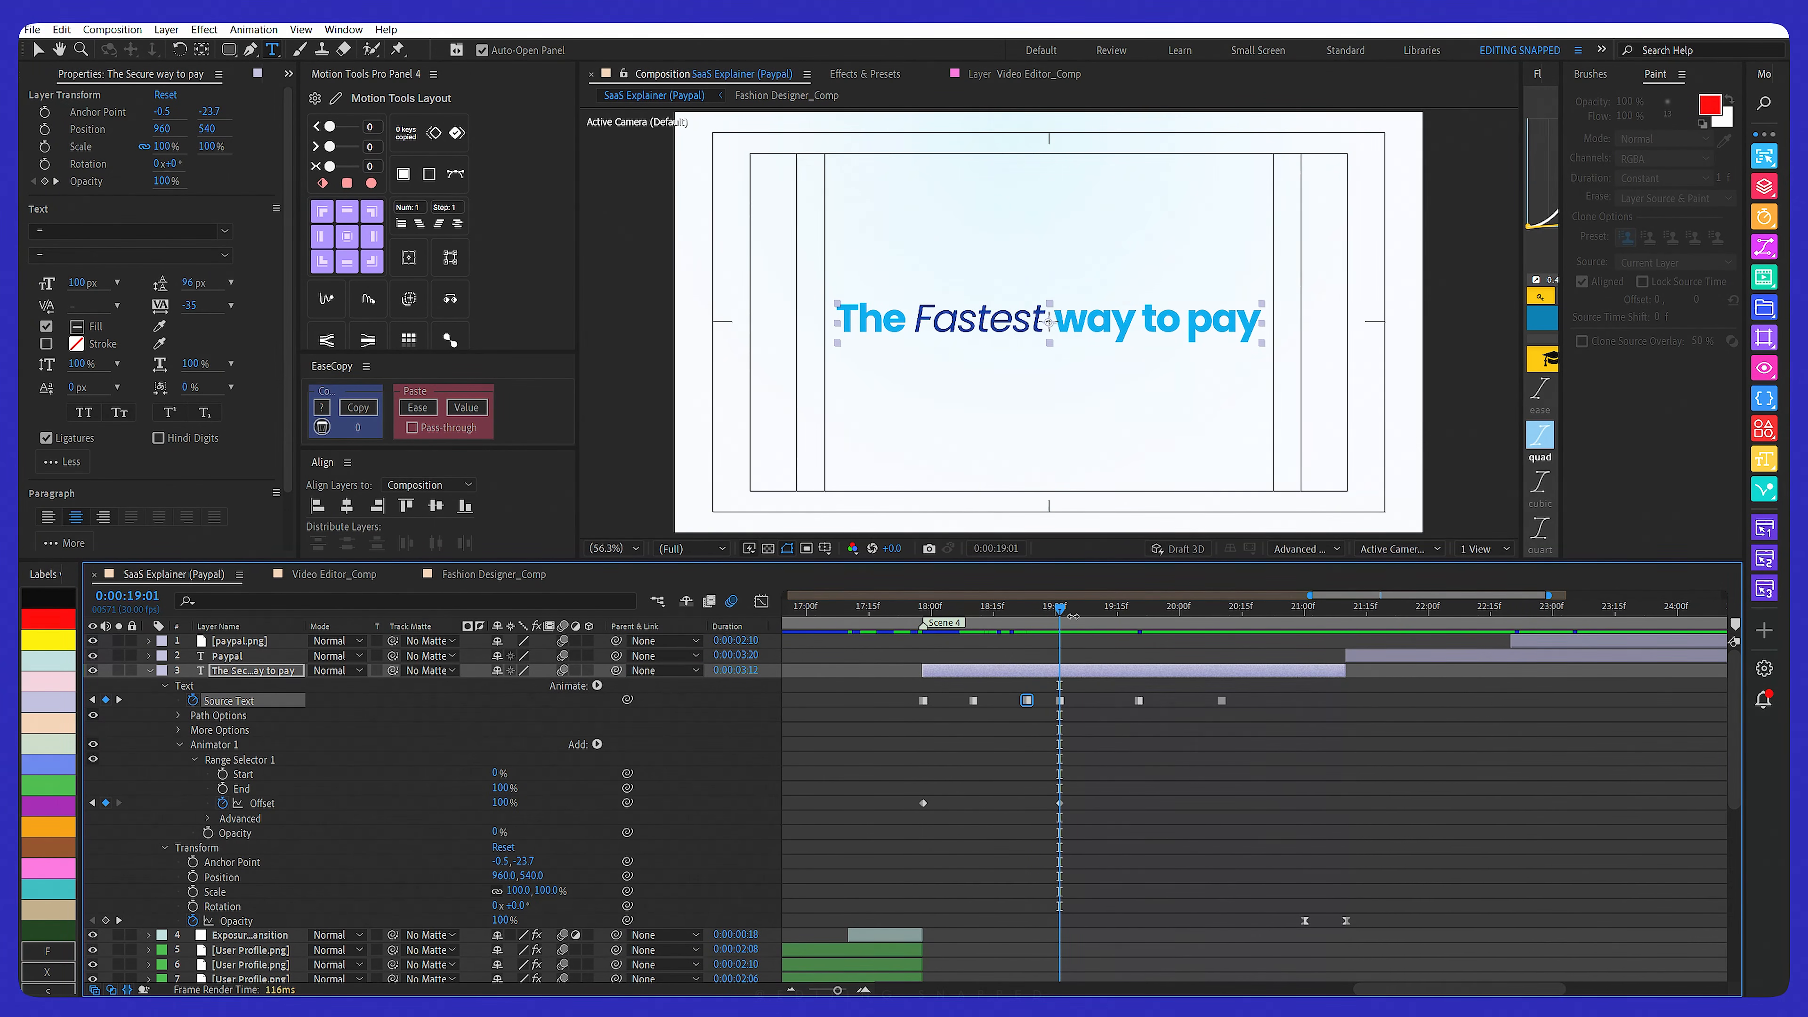
pyautogui.moveTo(920, 312); pyautogui.dragTo(1033, 321)
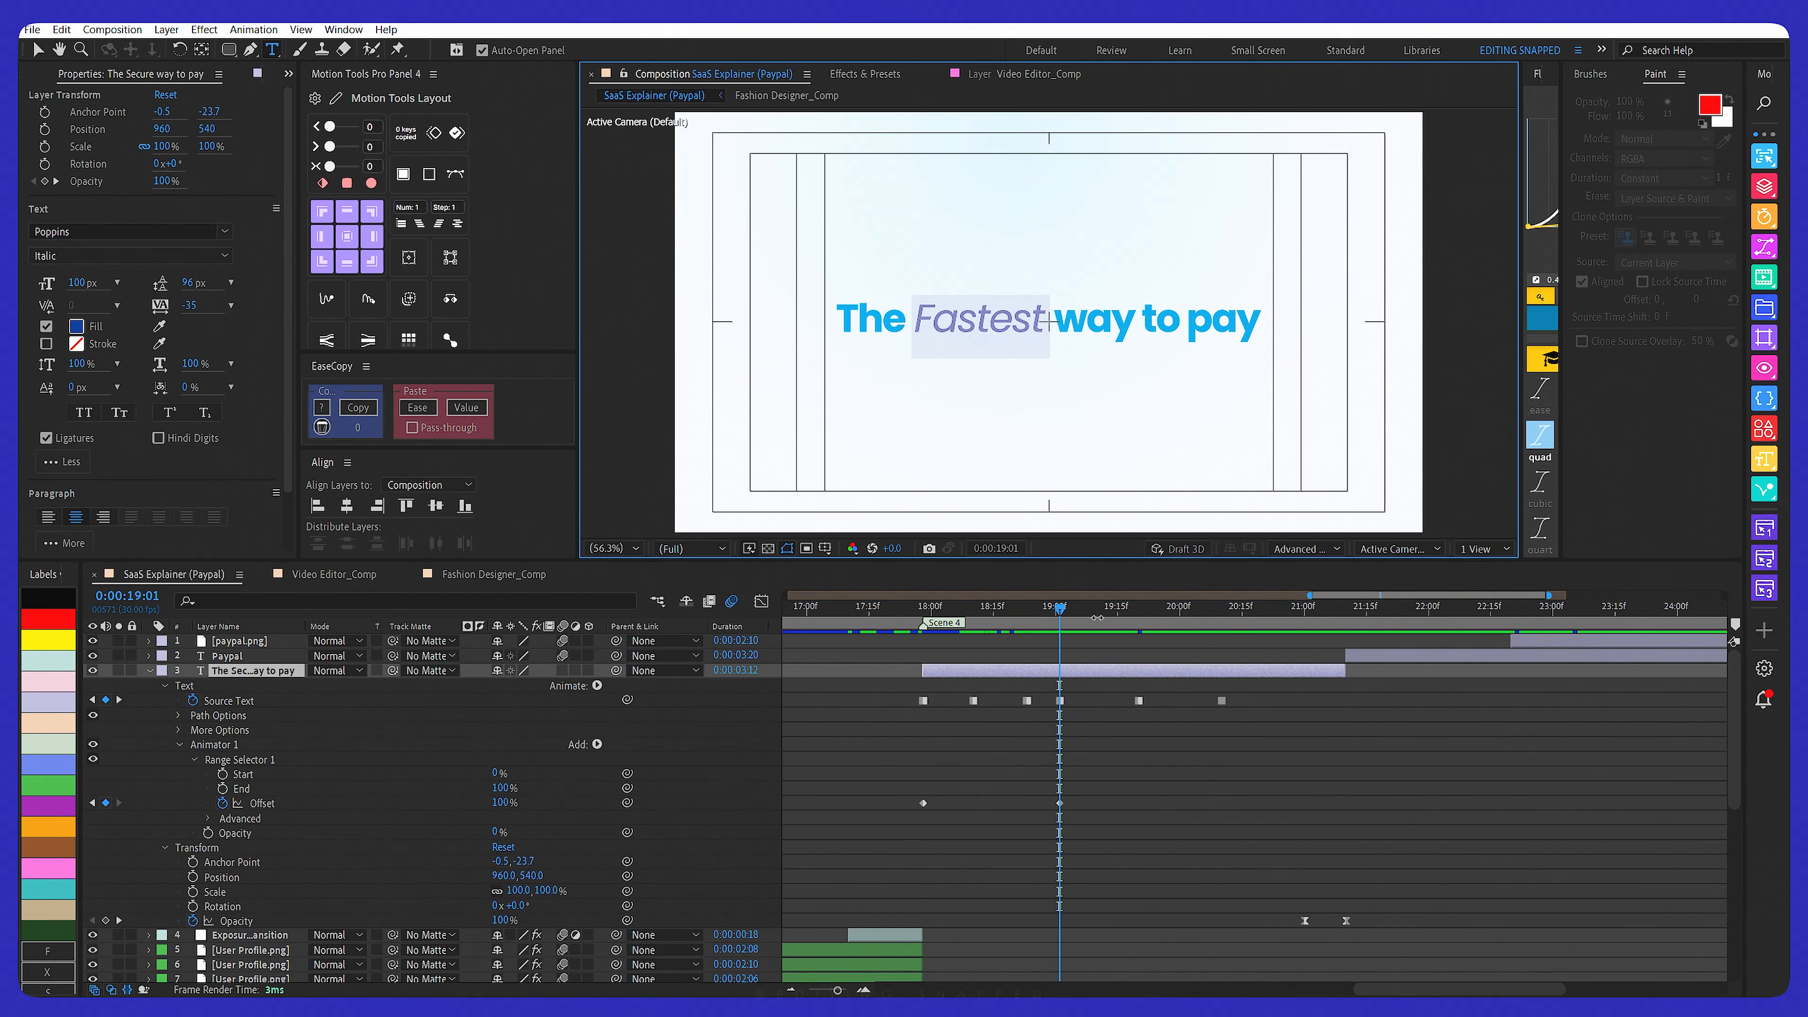
pyautogui.click(1139, 610)
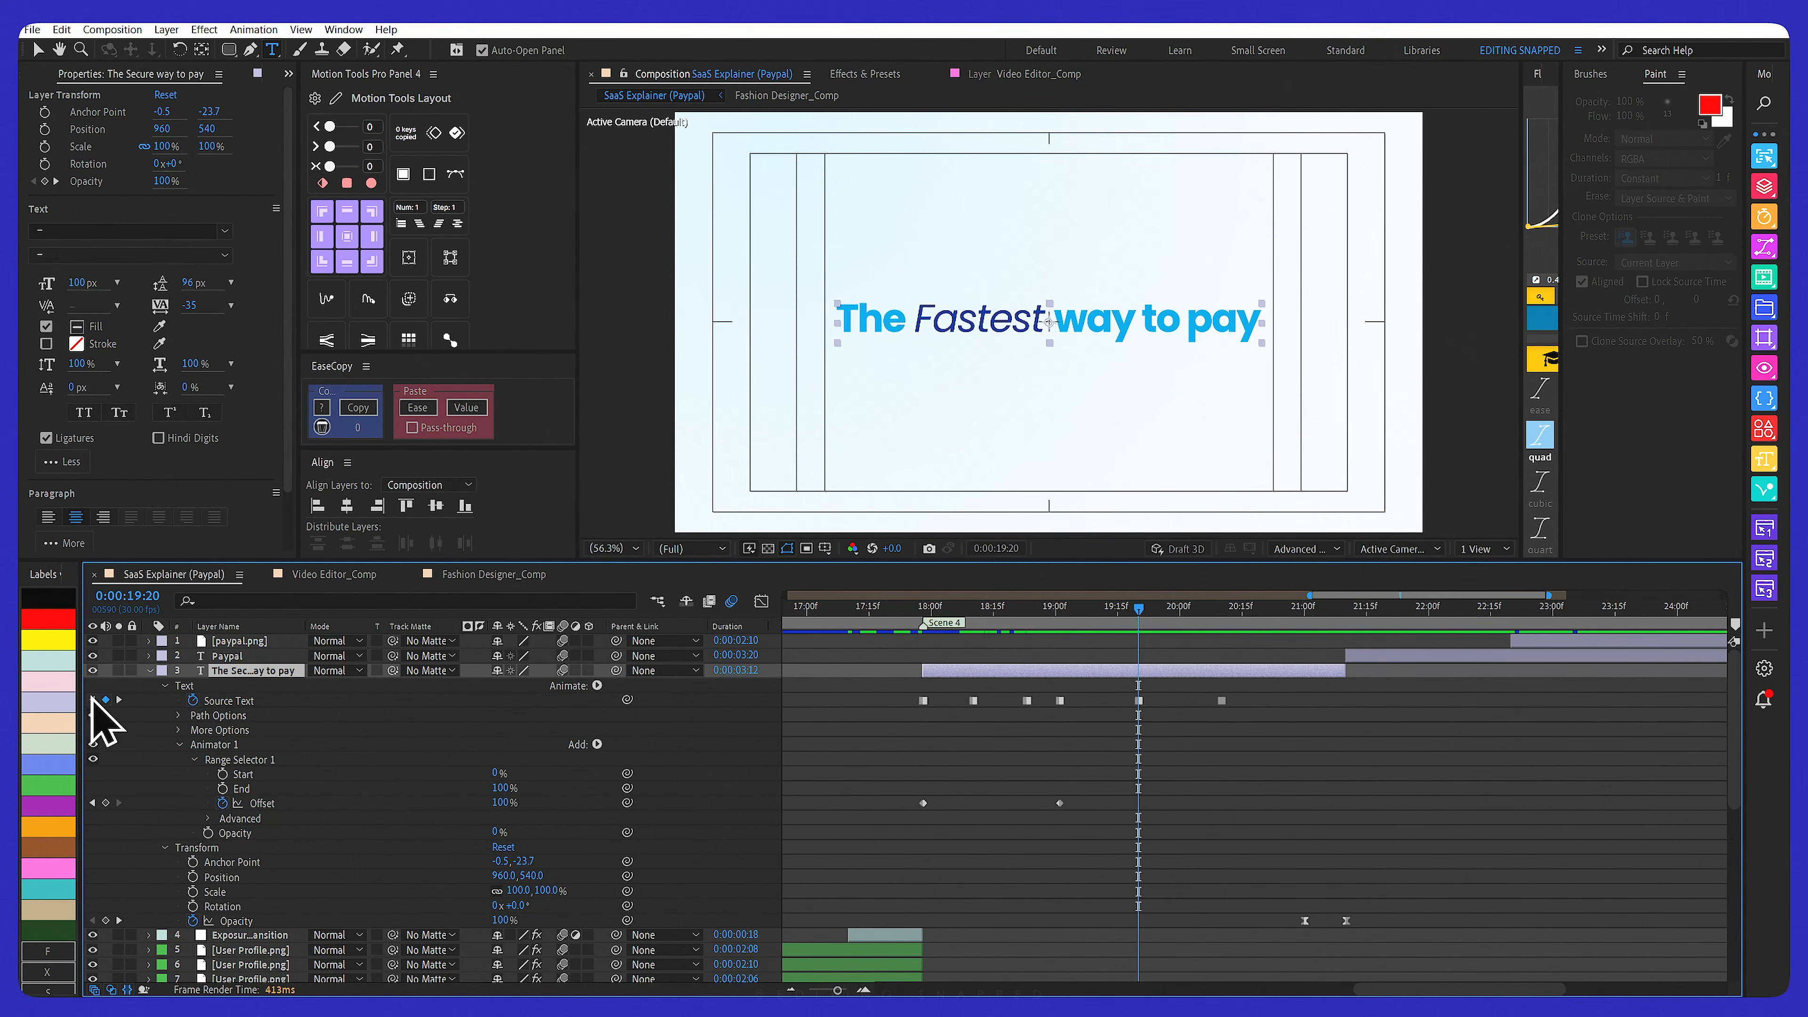
pyautogui.moveTo(1139, 616); pyautogui.dragTo(1229, 619)
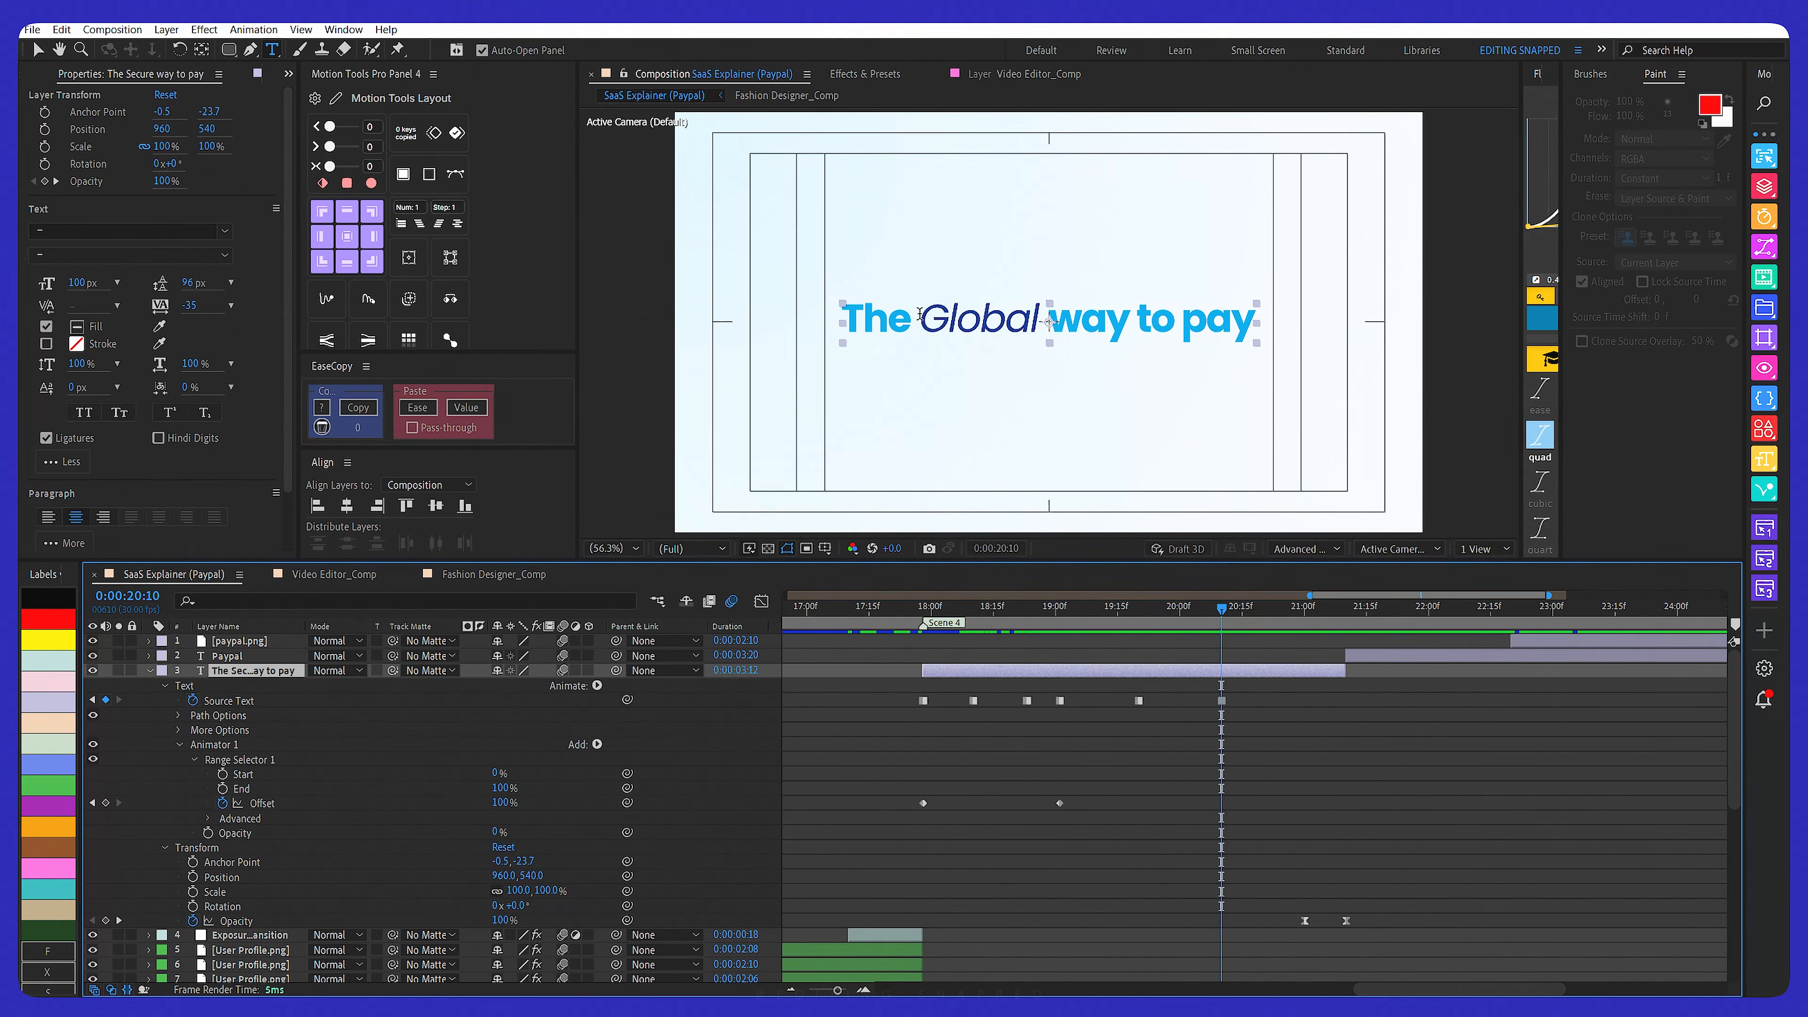
# Show only the text layer's keyframed properties and examine its Opacity fade-out keyframes at 0:00:21:00 and 0:00:21:10
pyautogui.moveTo(1167, 597); pyautogui.dragTo(1306, 630)
pyautogui.press('u')
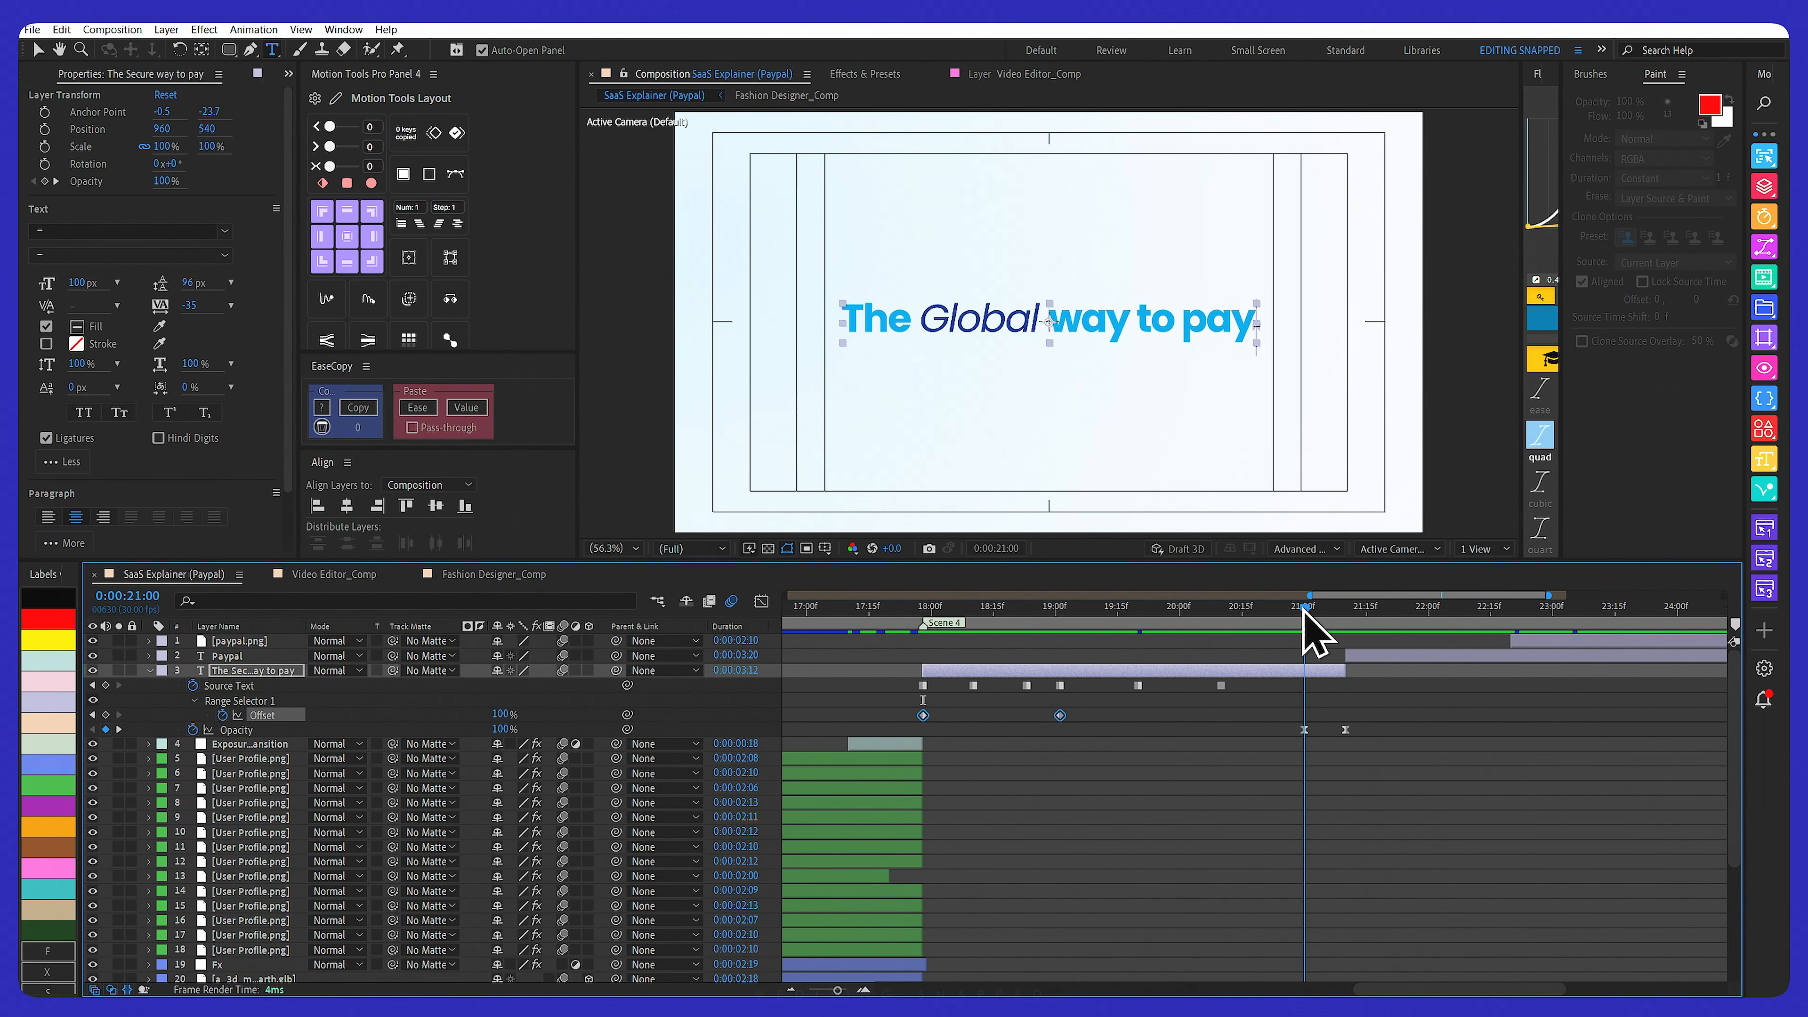
pyautogui.press('-')
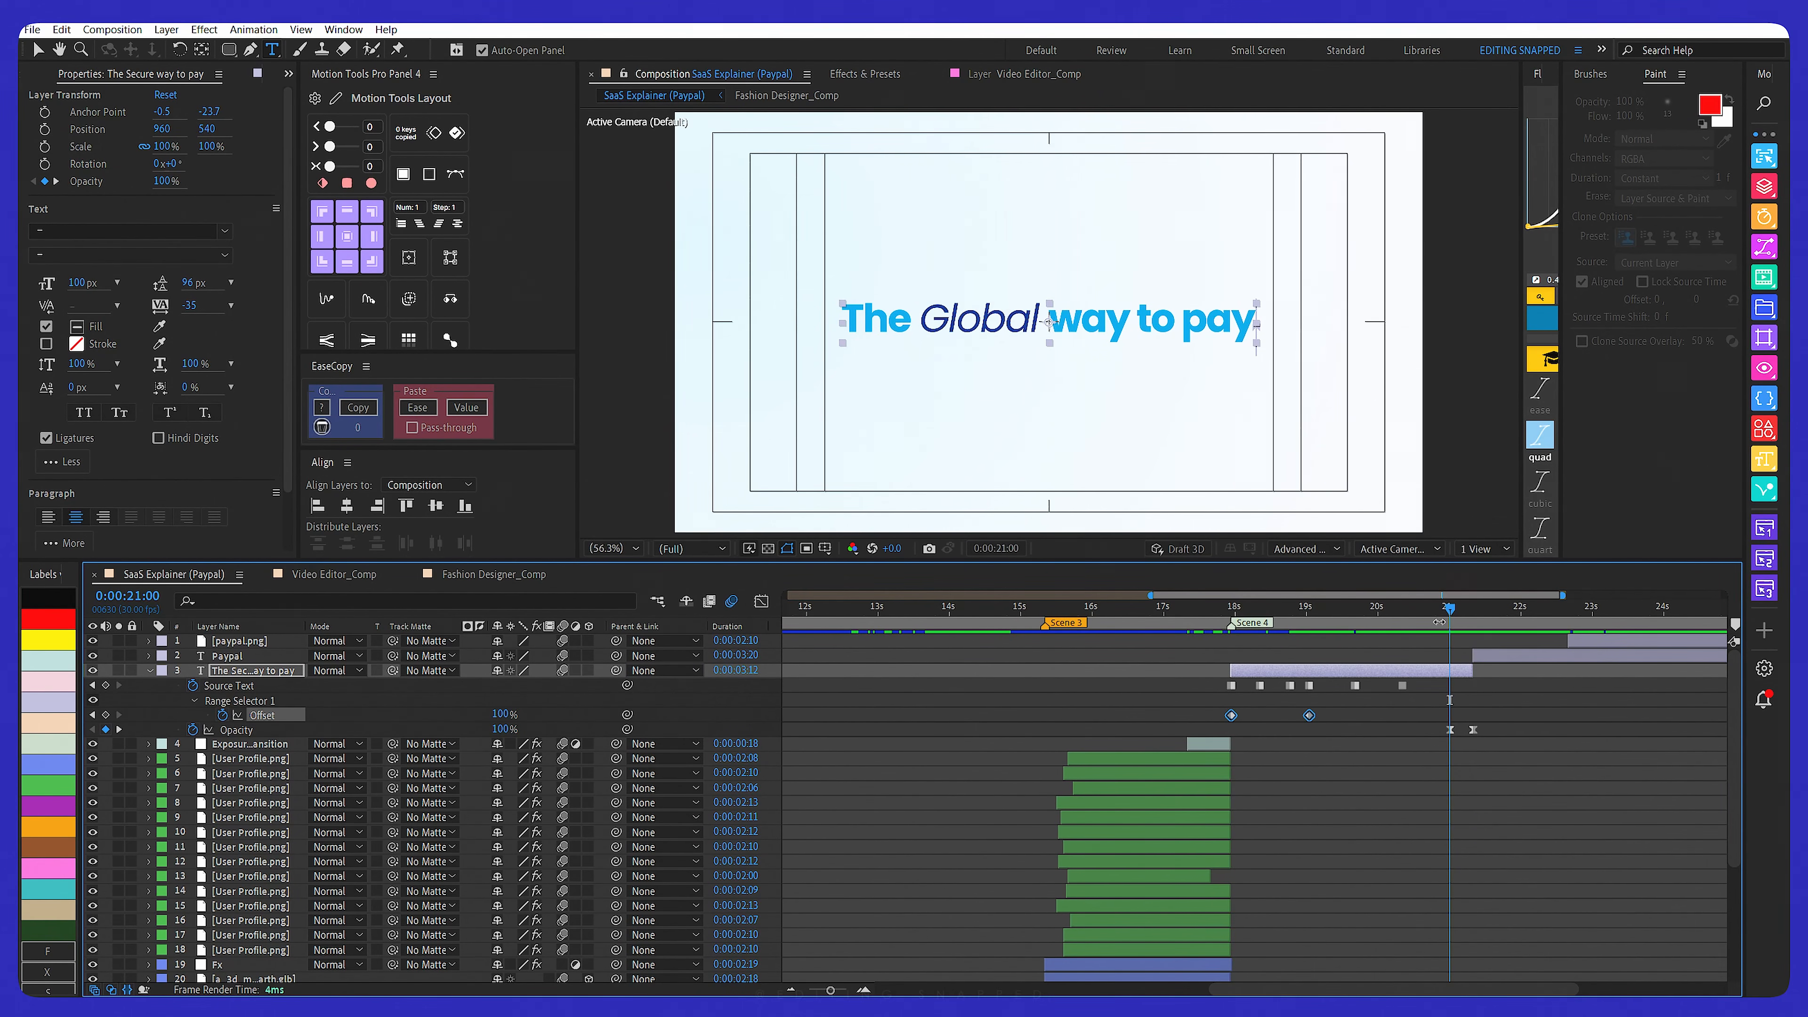
pyautogui.click(1471, 614)
pyautogui.press('pagedown')
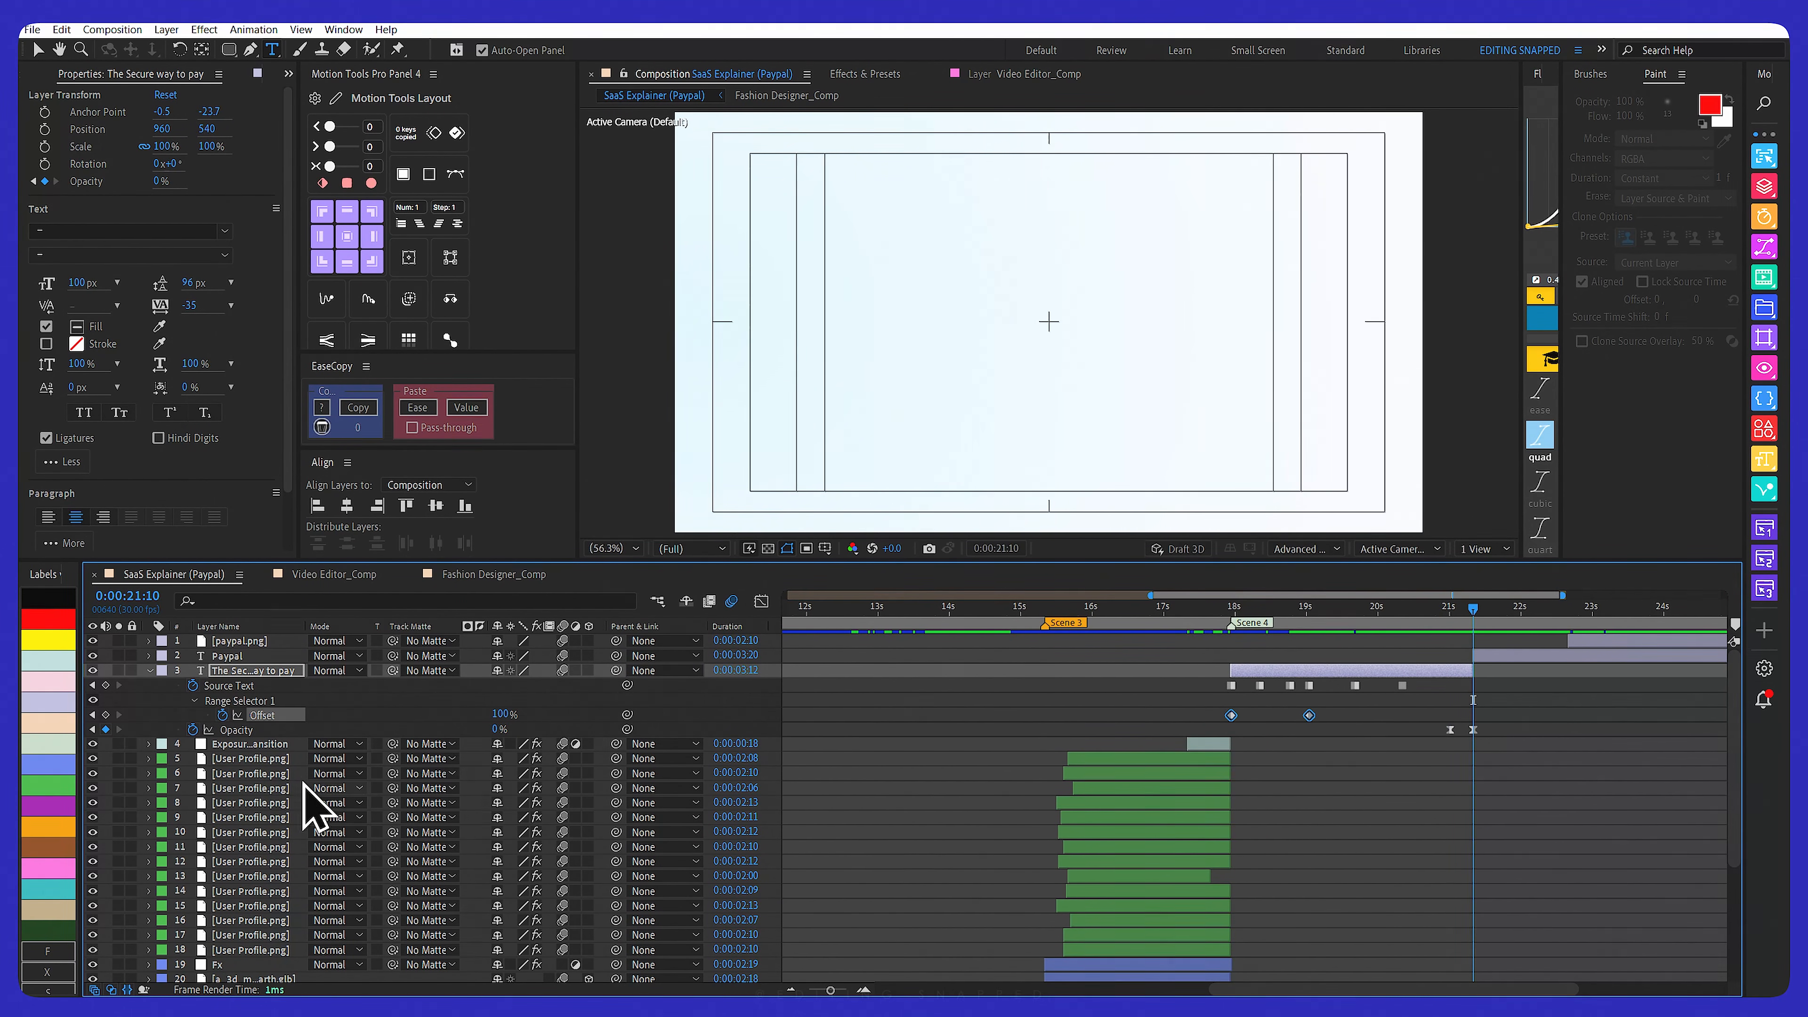
pyautogui.moveTo(1535, 718); pyautogui.dragTo(1393, 752)
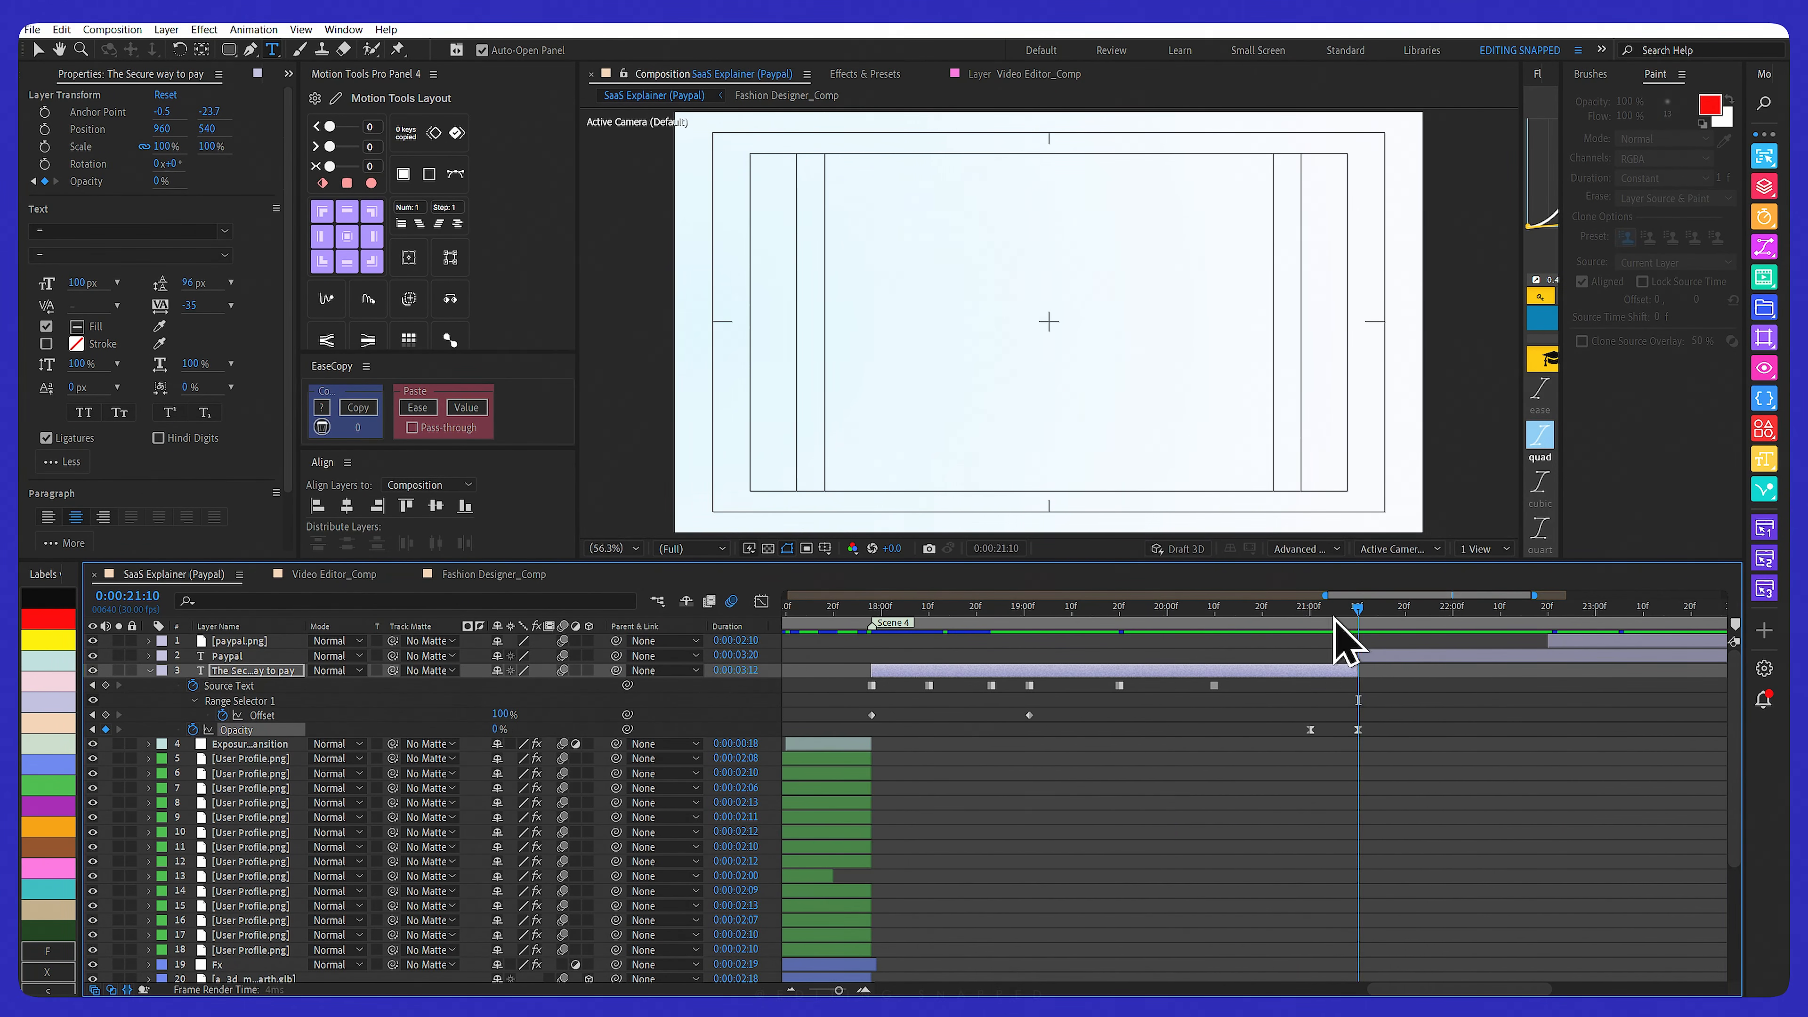
# Reveal the Paypal text layer's keyframes and compare its Position and Opacity at 0:00:21:10 and 0:00:22:10
pyautogui.click(1231, 615)
pyautogui.moveTo(1234, 620); pyautogui.dragTo(1453, 622)
pyautogui.click(1219, 659)
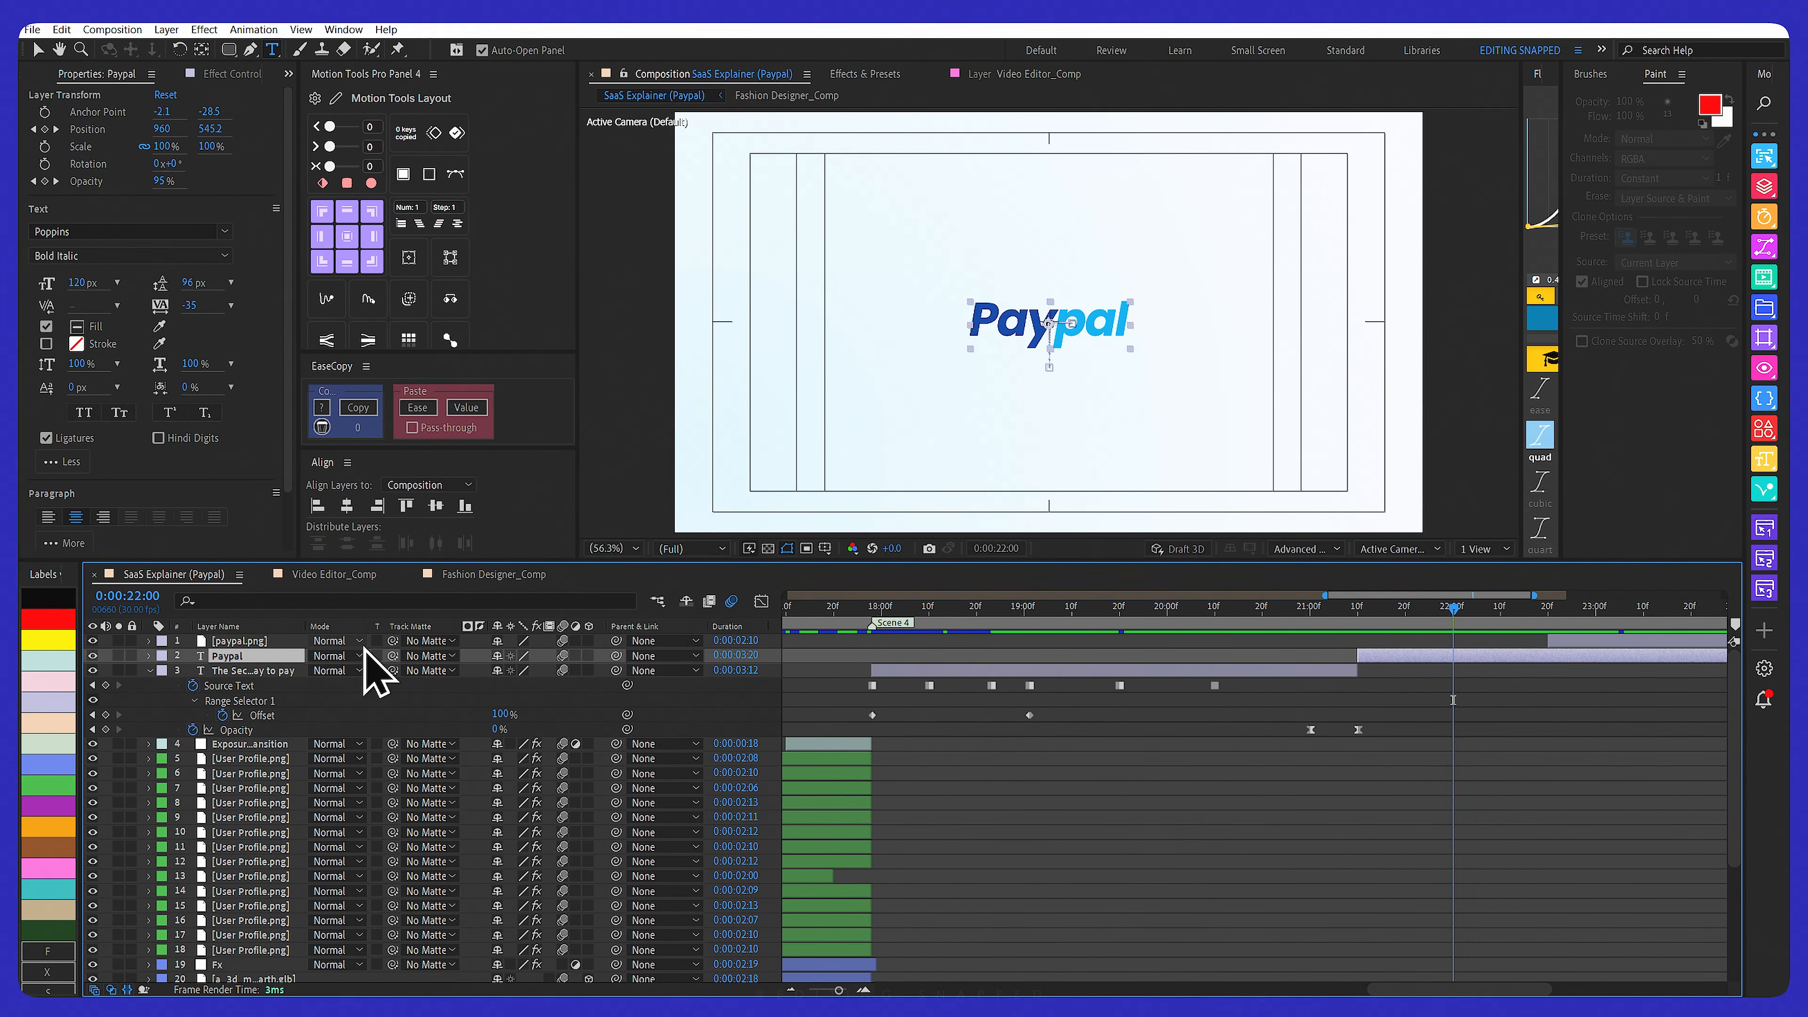
pyautogui.press('u')
pyautogui.click(1357, 622)
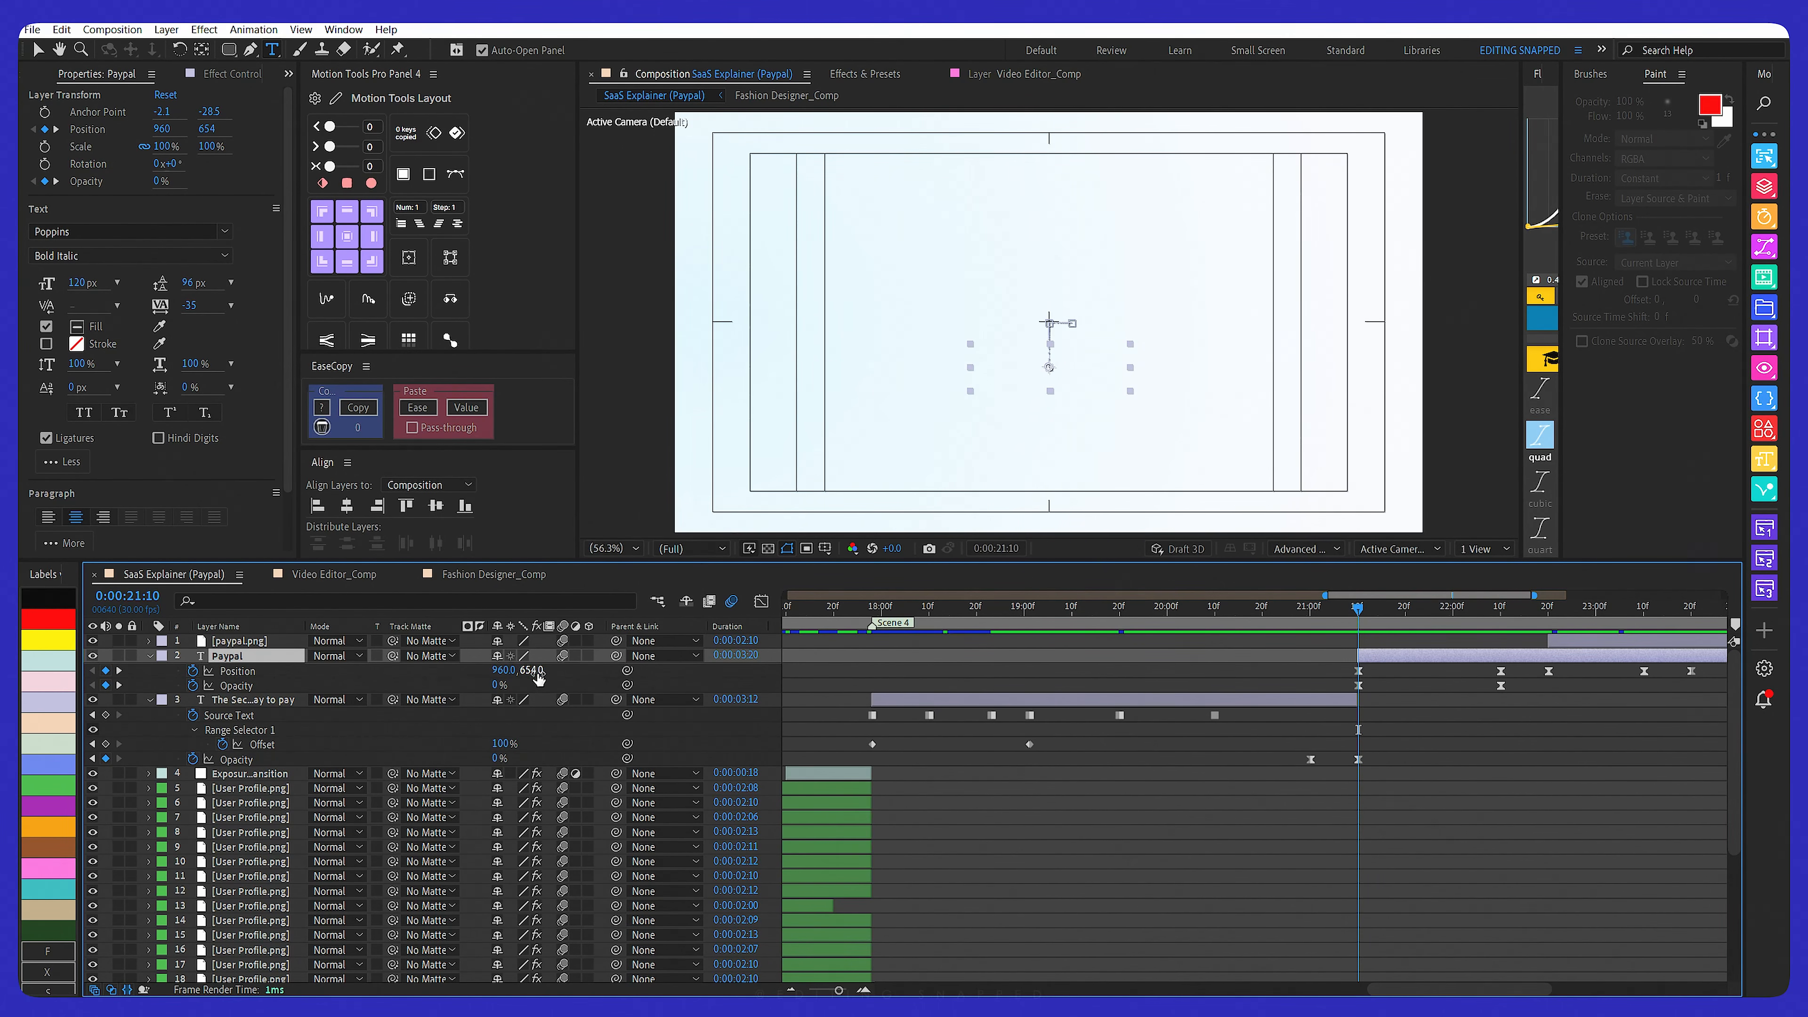
pyautogui.moveTo(1359, 619); pyautogui.dragTo(1495, 619)
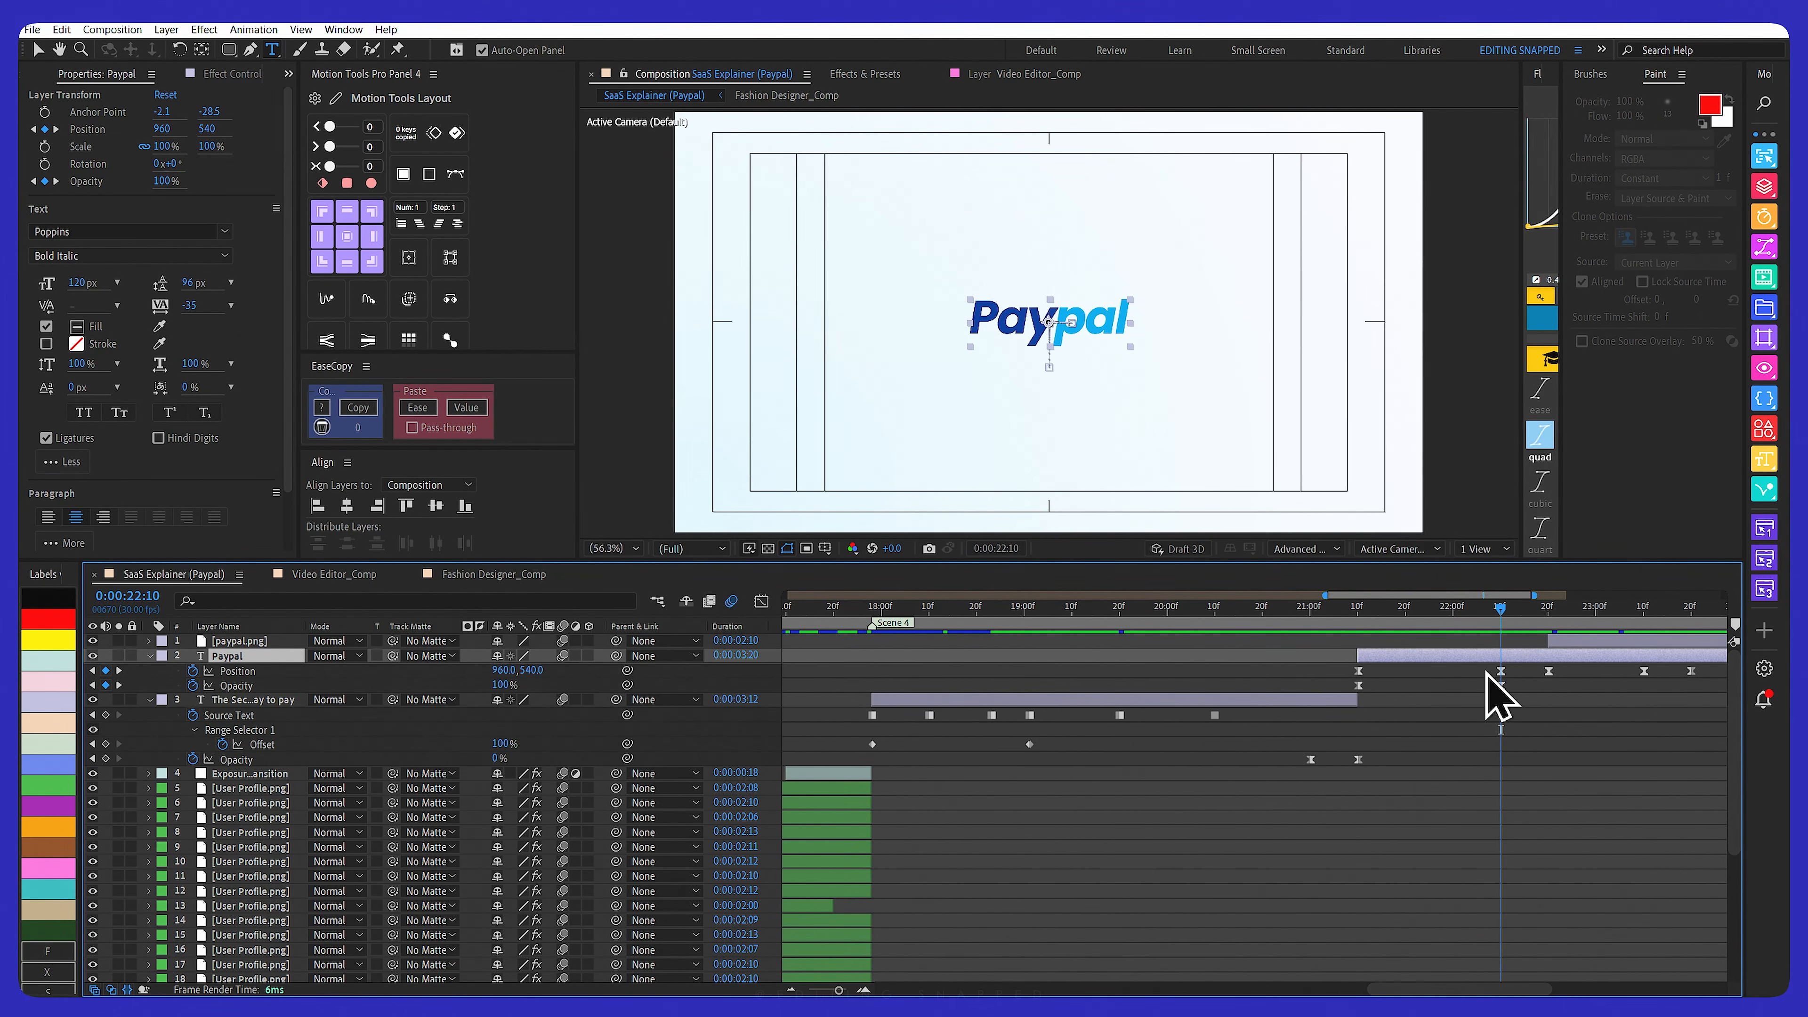
# Inspect the speed graph of the Paypal layer's opening Position and Opacity keyframes, and return to the layer bars
pyautogui.moveTo(1518, 665); pyautogui.dragTo(1322, 724)
pyautogui.click(759, 602)
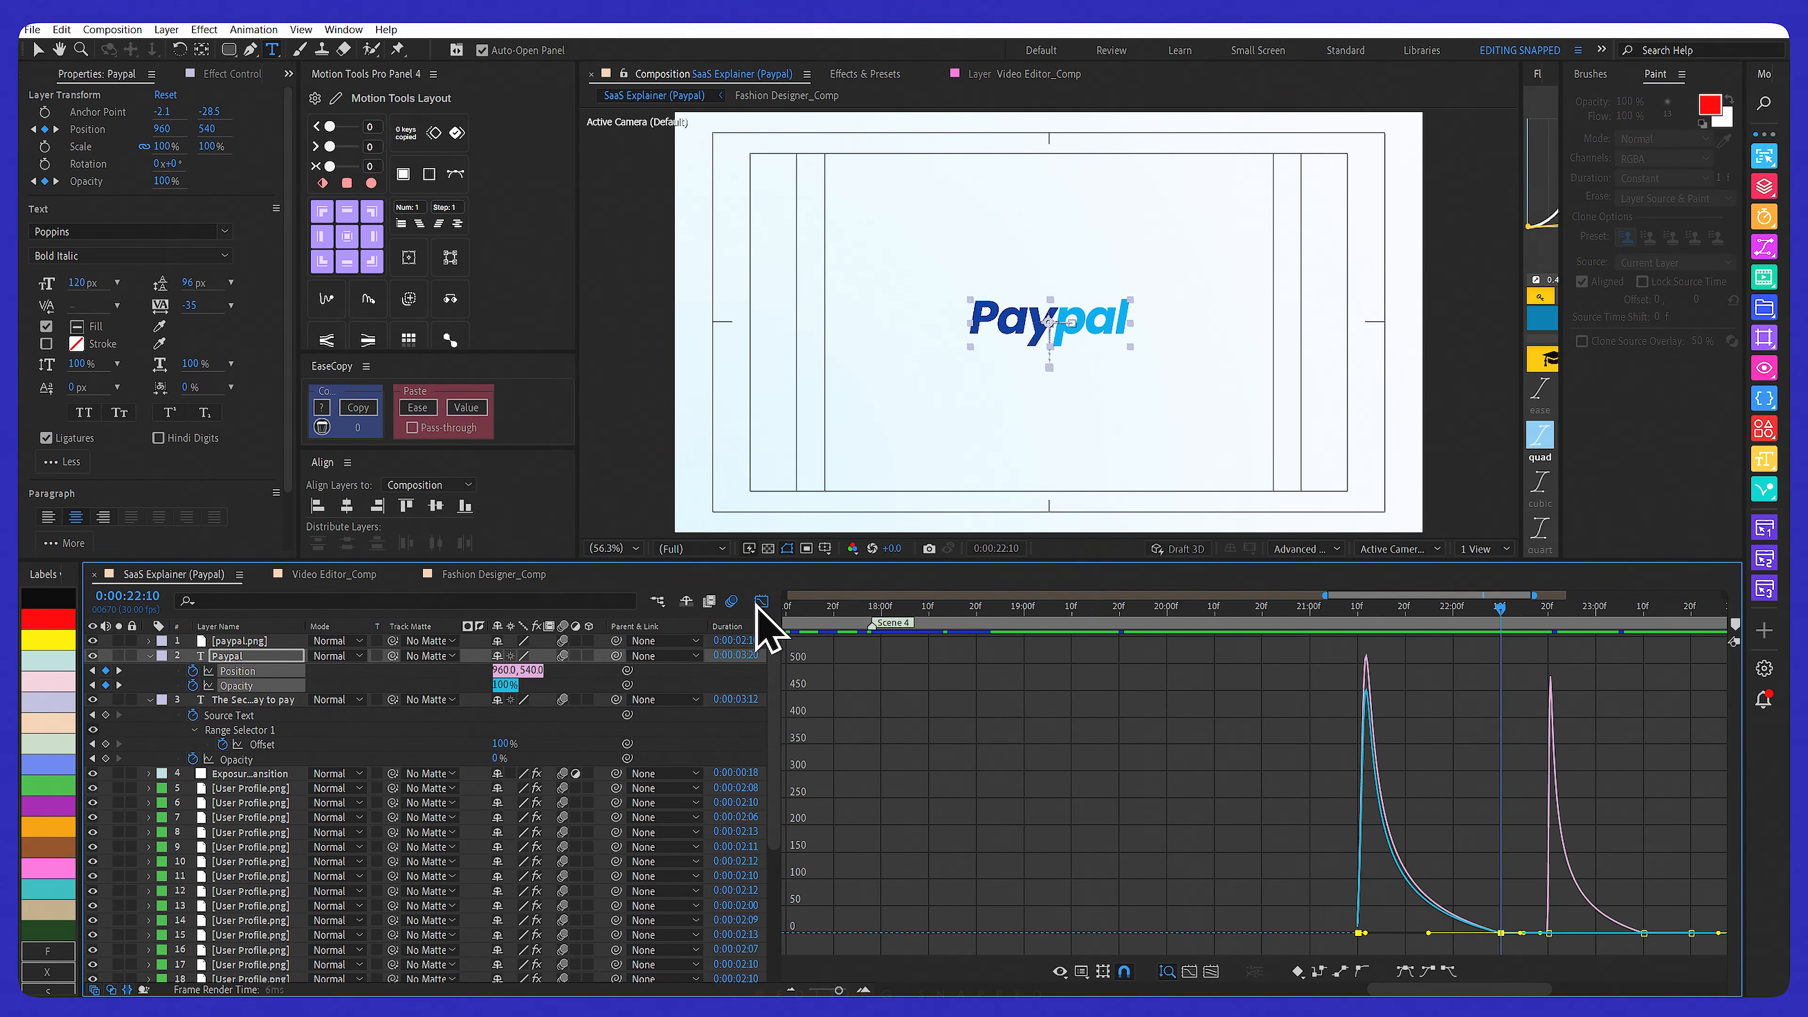
pyautogui.click(761, 602)
pyautogui.click(761, 602)
pyautogui.moveTo(1518, 870); pyautogui.dragTo(1242, 962)
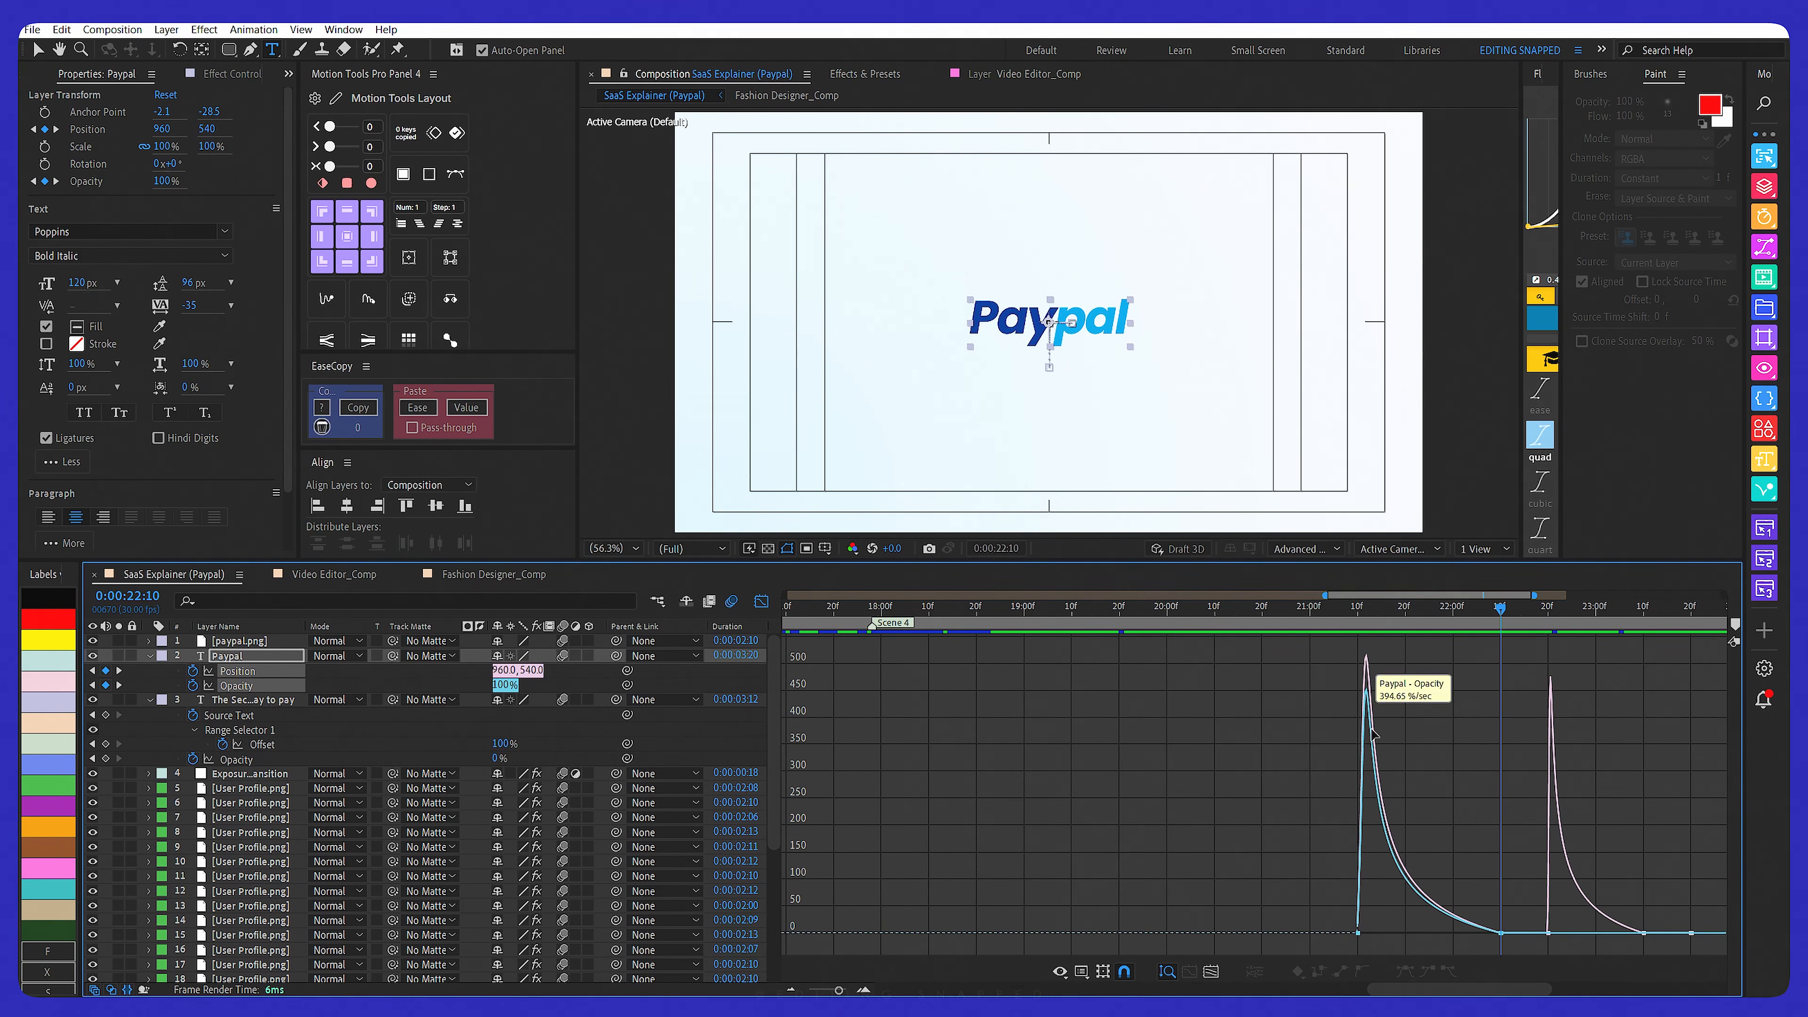
pyautogui.moveTo(1610, 993)
pyautogui.hotkey('shift', 'F3')
# Check the Paypal layer's sideways Position move between its keyframes at 0:00:22:20 and 0:00:23:10
pyautogui.moveTo(1505, 596); pyautogui.dragTo(1610, 599)
pyautogui.click(1054, 625)
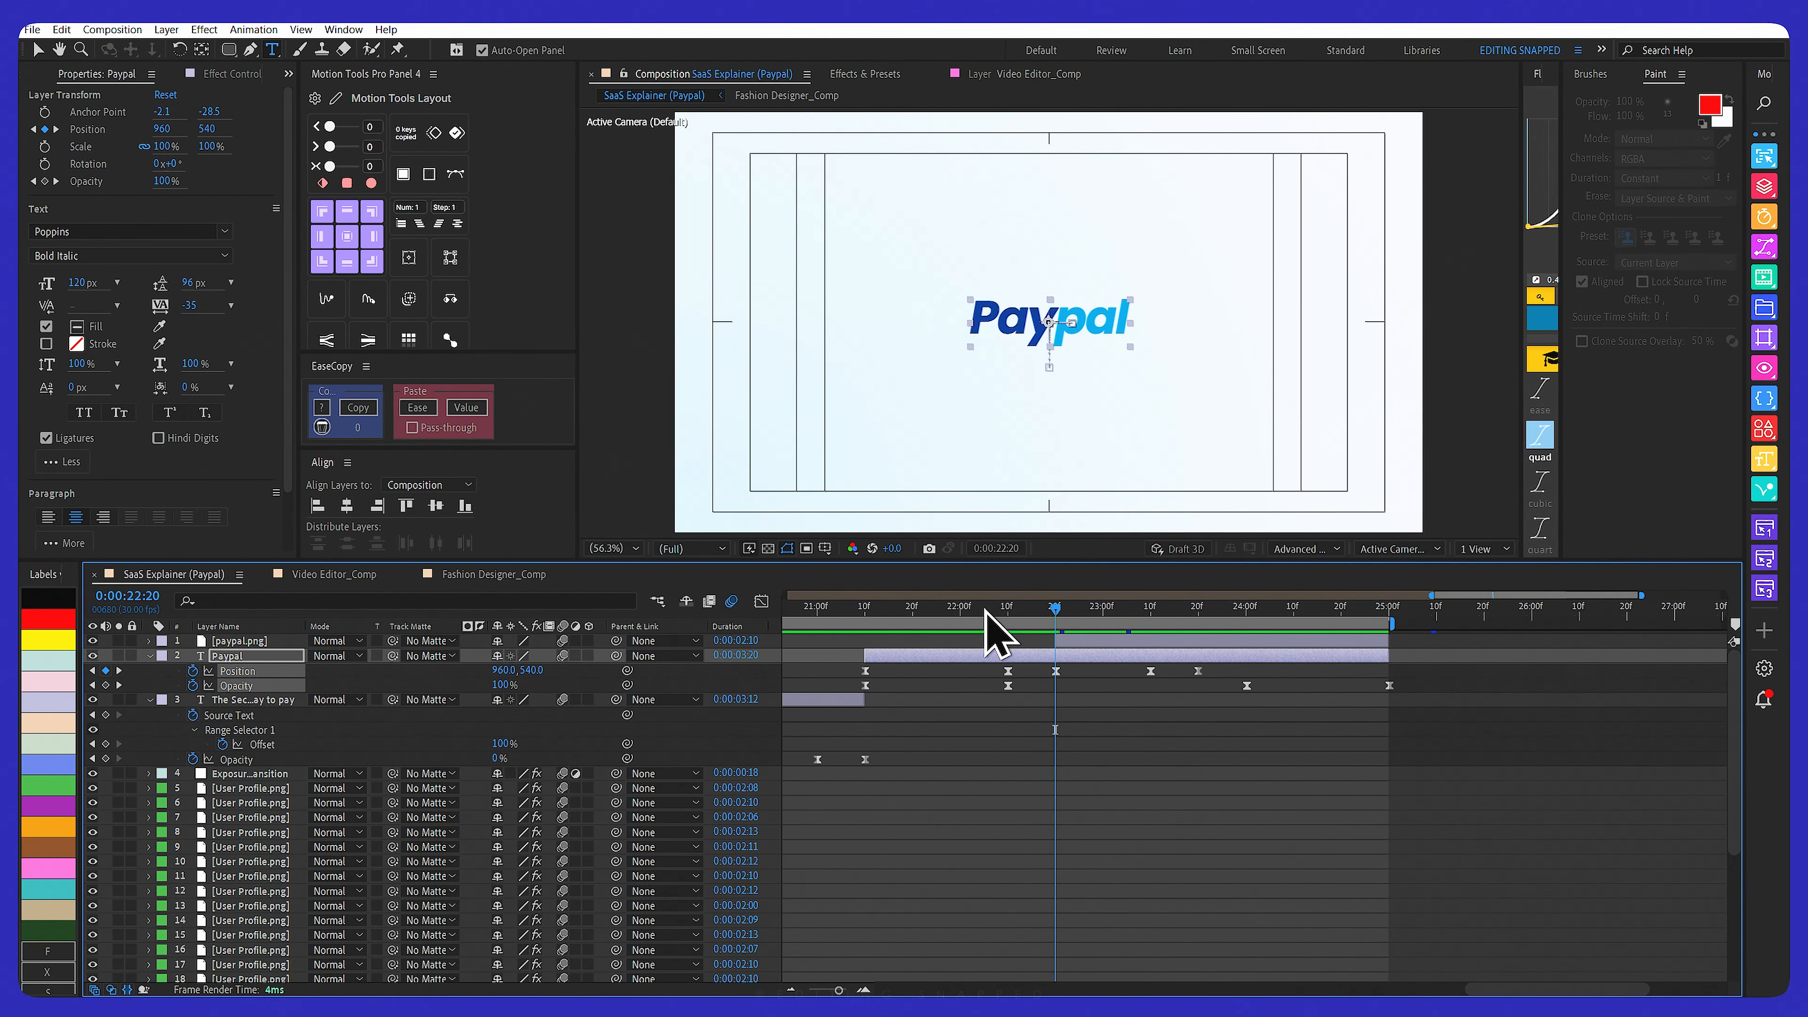
pyautogui.click(1151, 624)
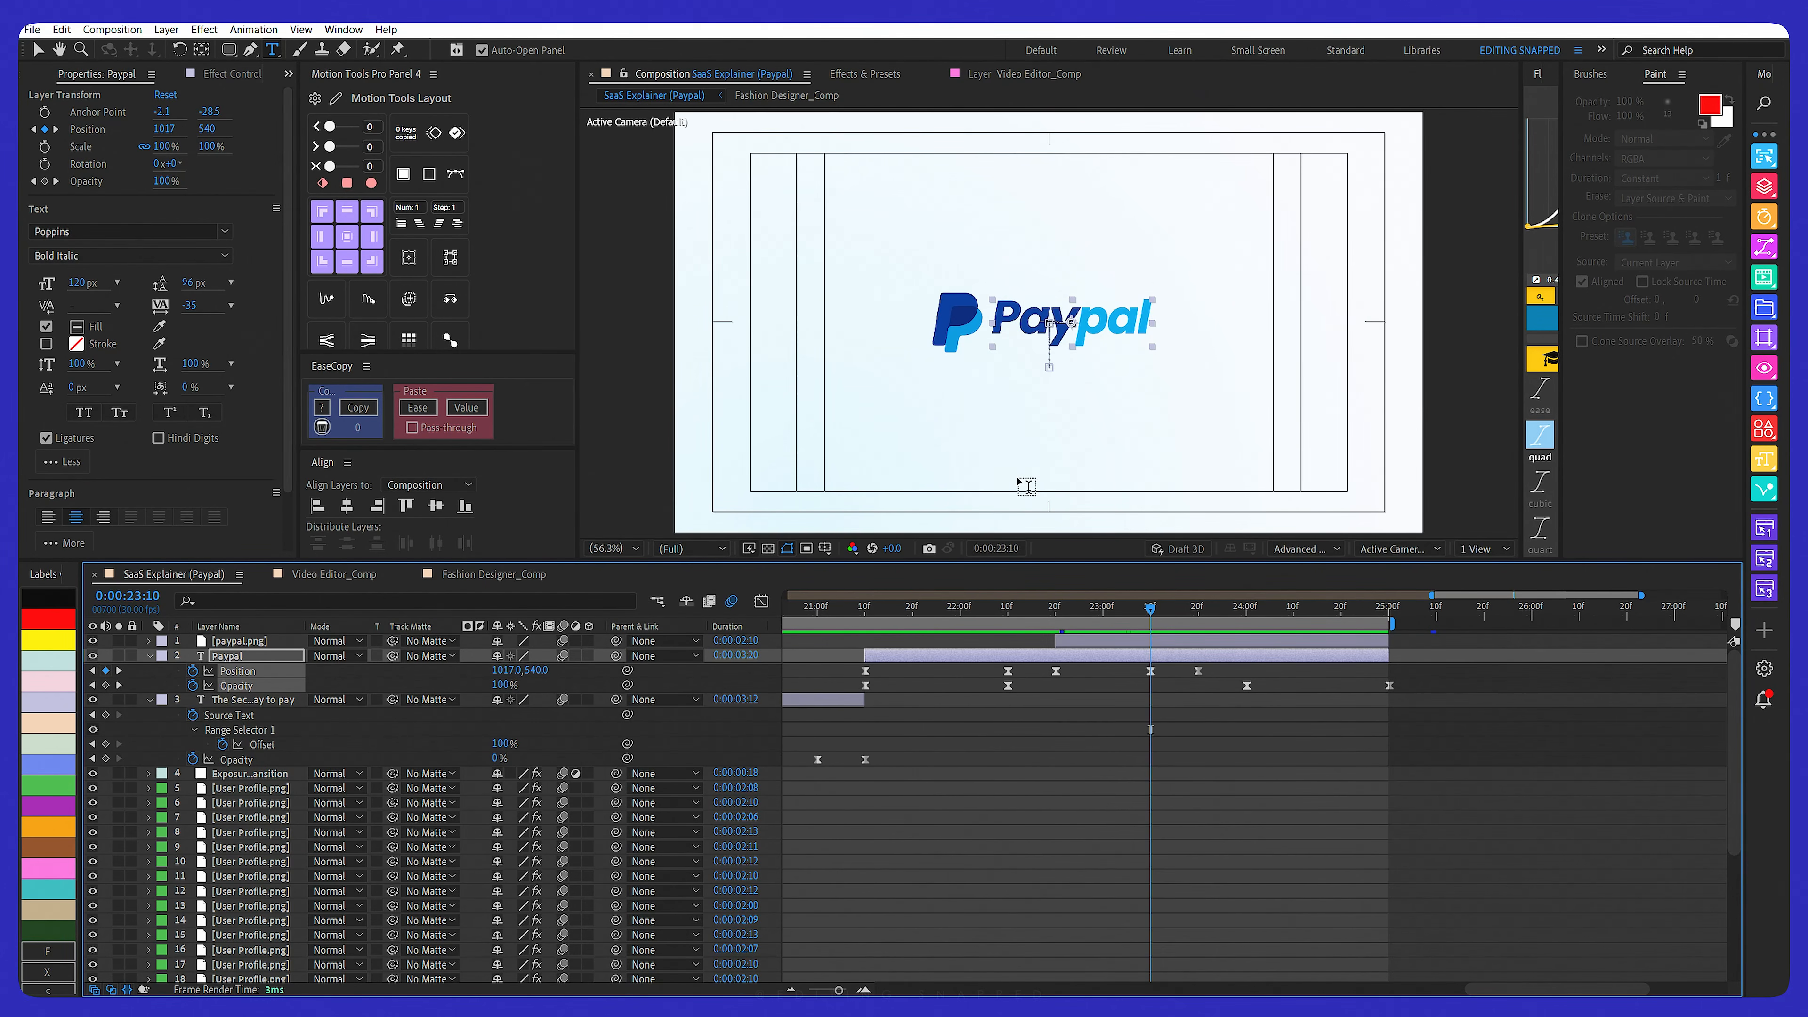
pyautogui.moveTo(1158, 621)
pyautogui.mouseDown()
pyautogui.moveTo(1199, 621)
pyautogui.moveTo(1059, 618)
pyautogui.moveTo(1150, 621)
pyautogui.mouseUp()
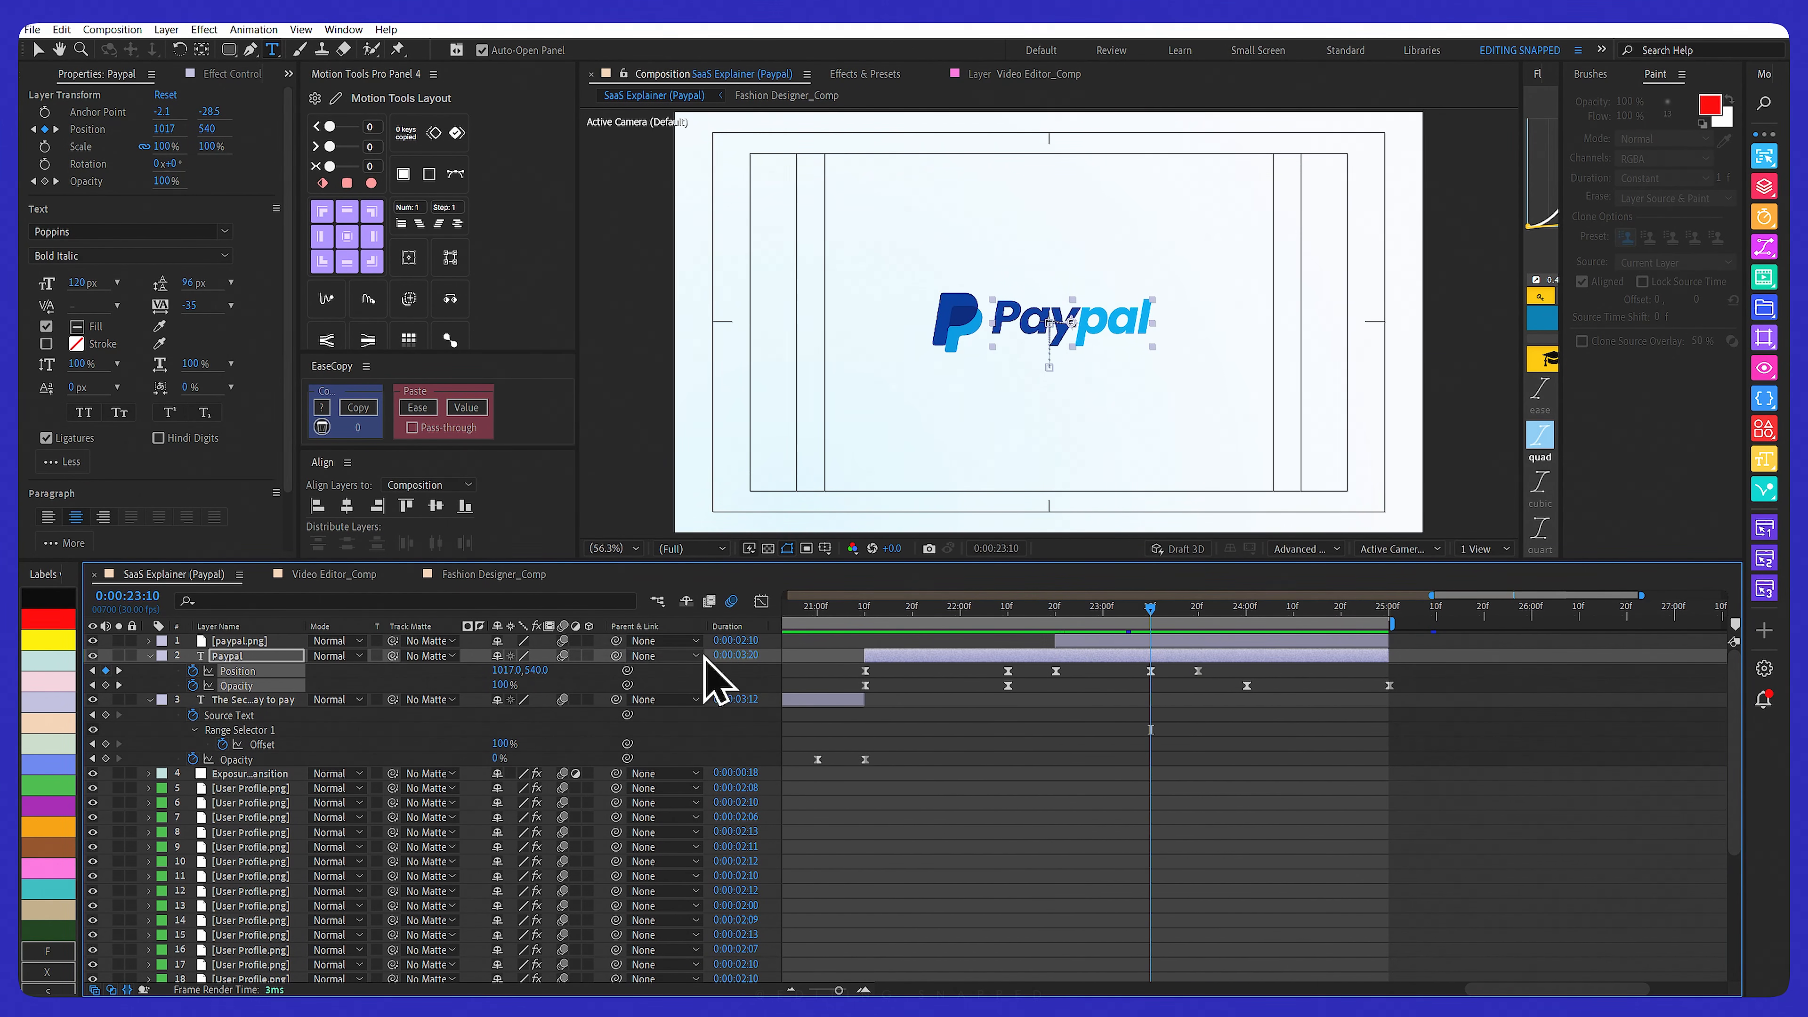
# Reveal the paypal.png logo layer's keyframes and compare its Position and Opacity at 0:00:22:20 and 0:00:23:10
pyautogui.click(202, 641)
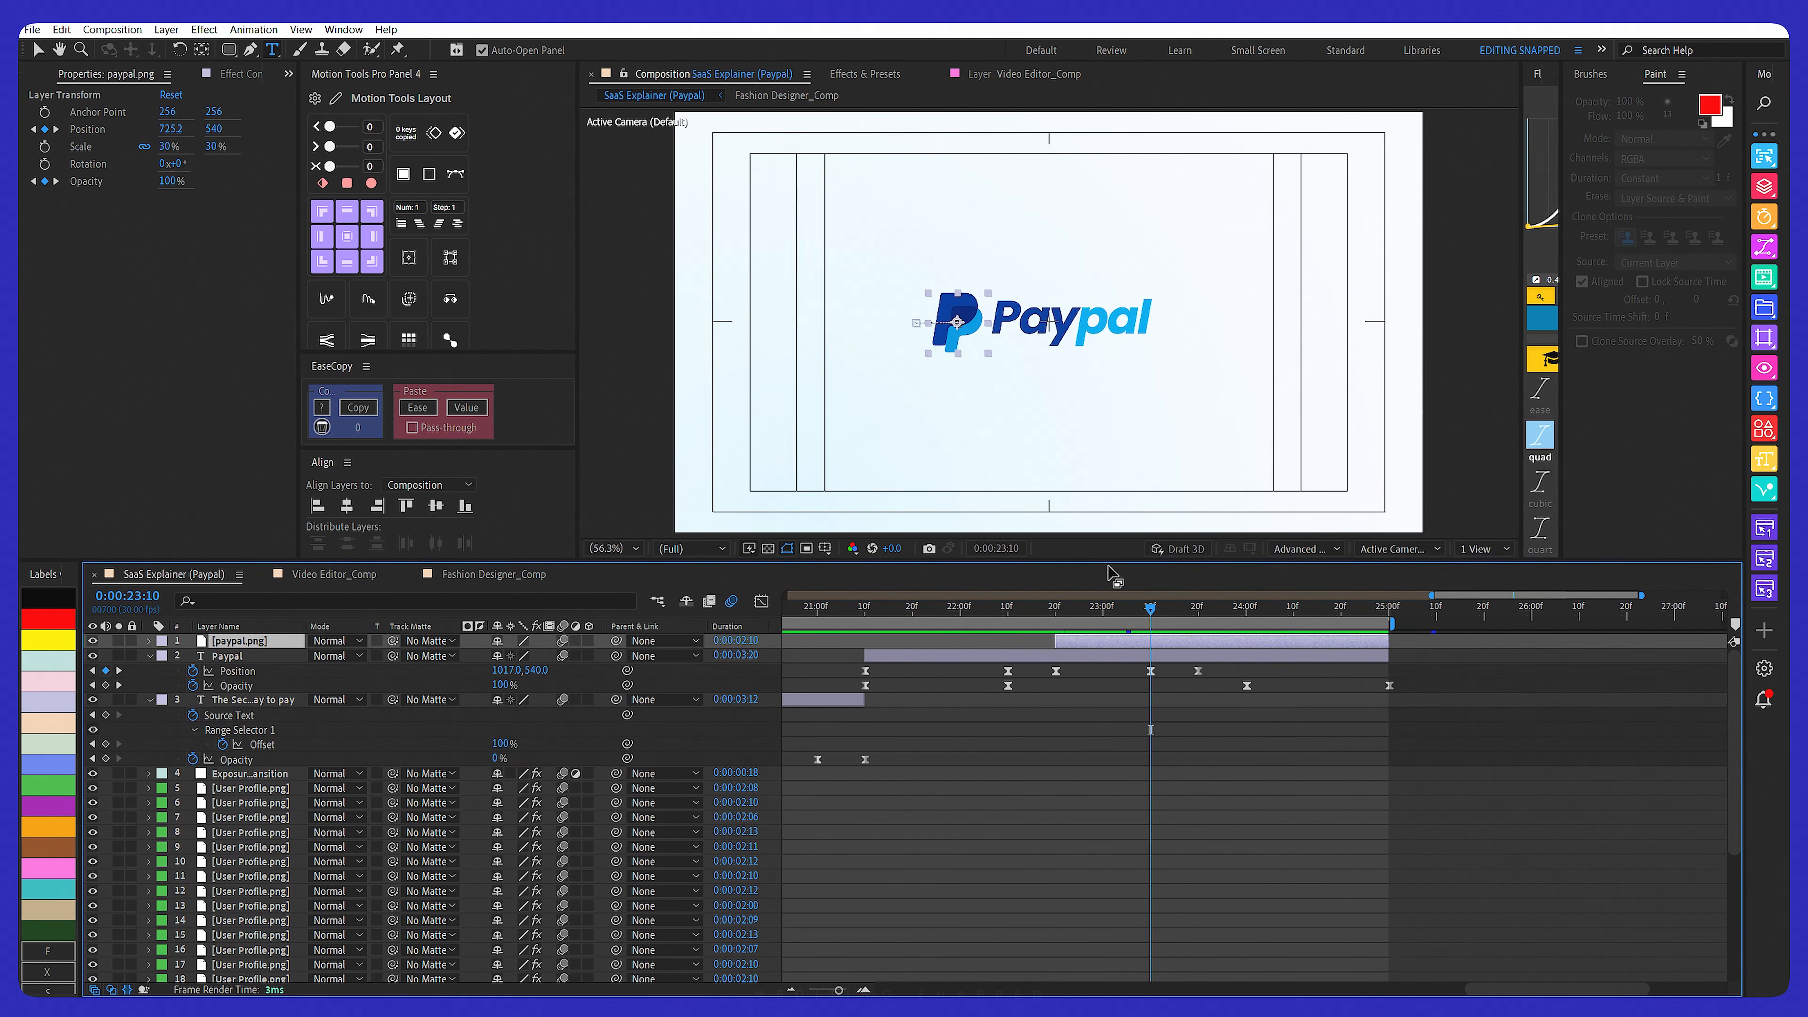
pyautogui.click(1057, 616)
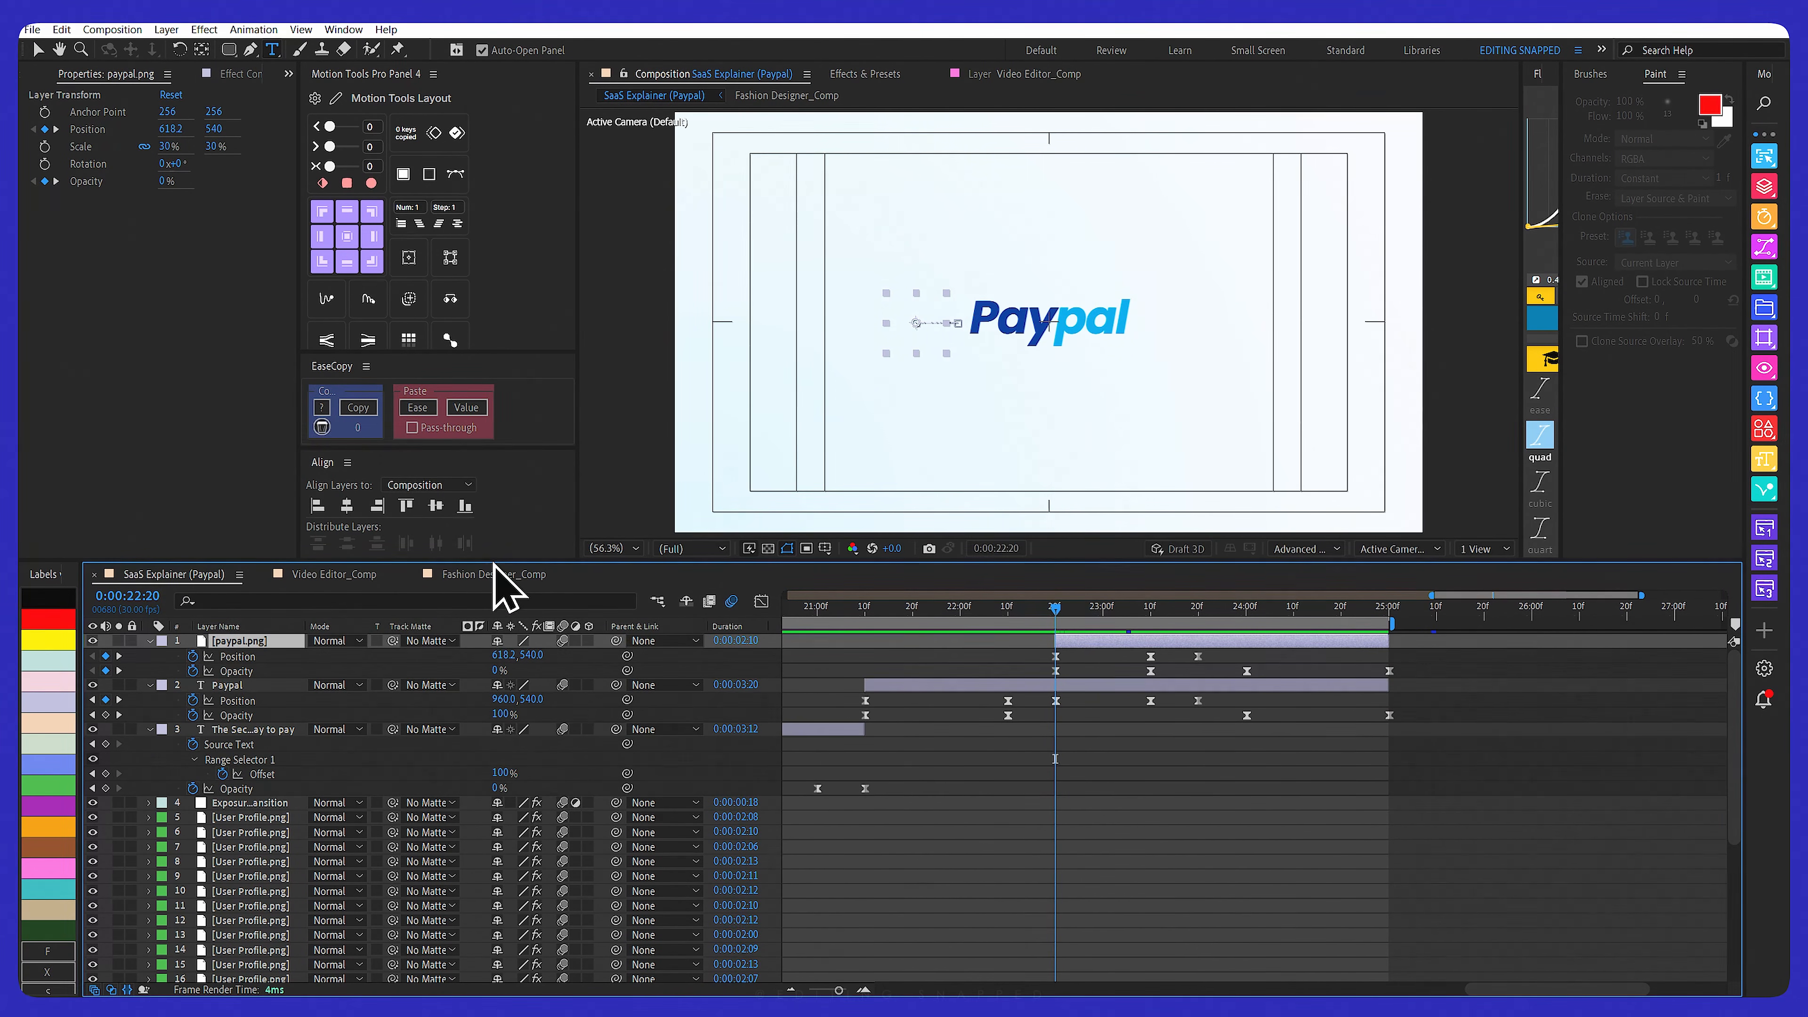
pyautogui.press('u')
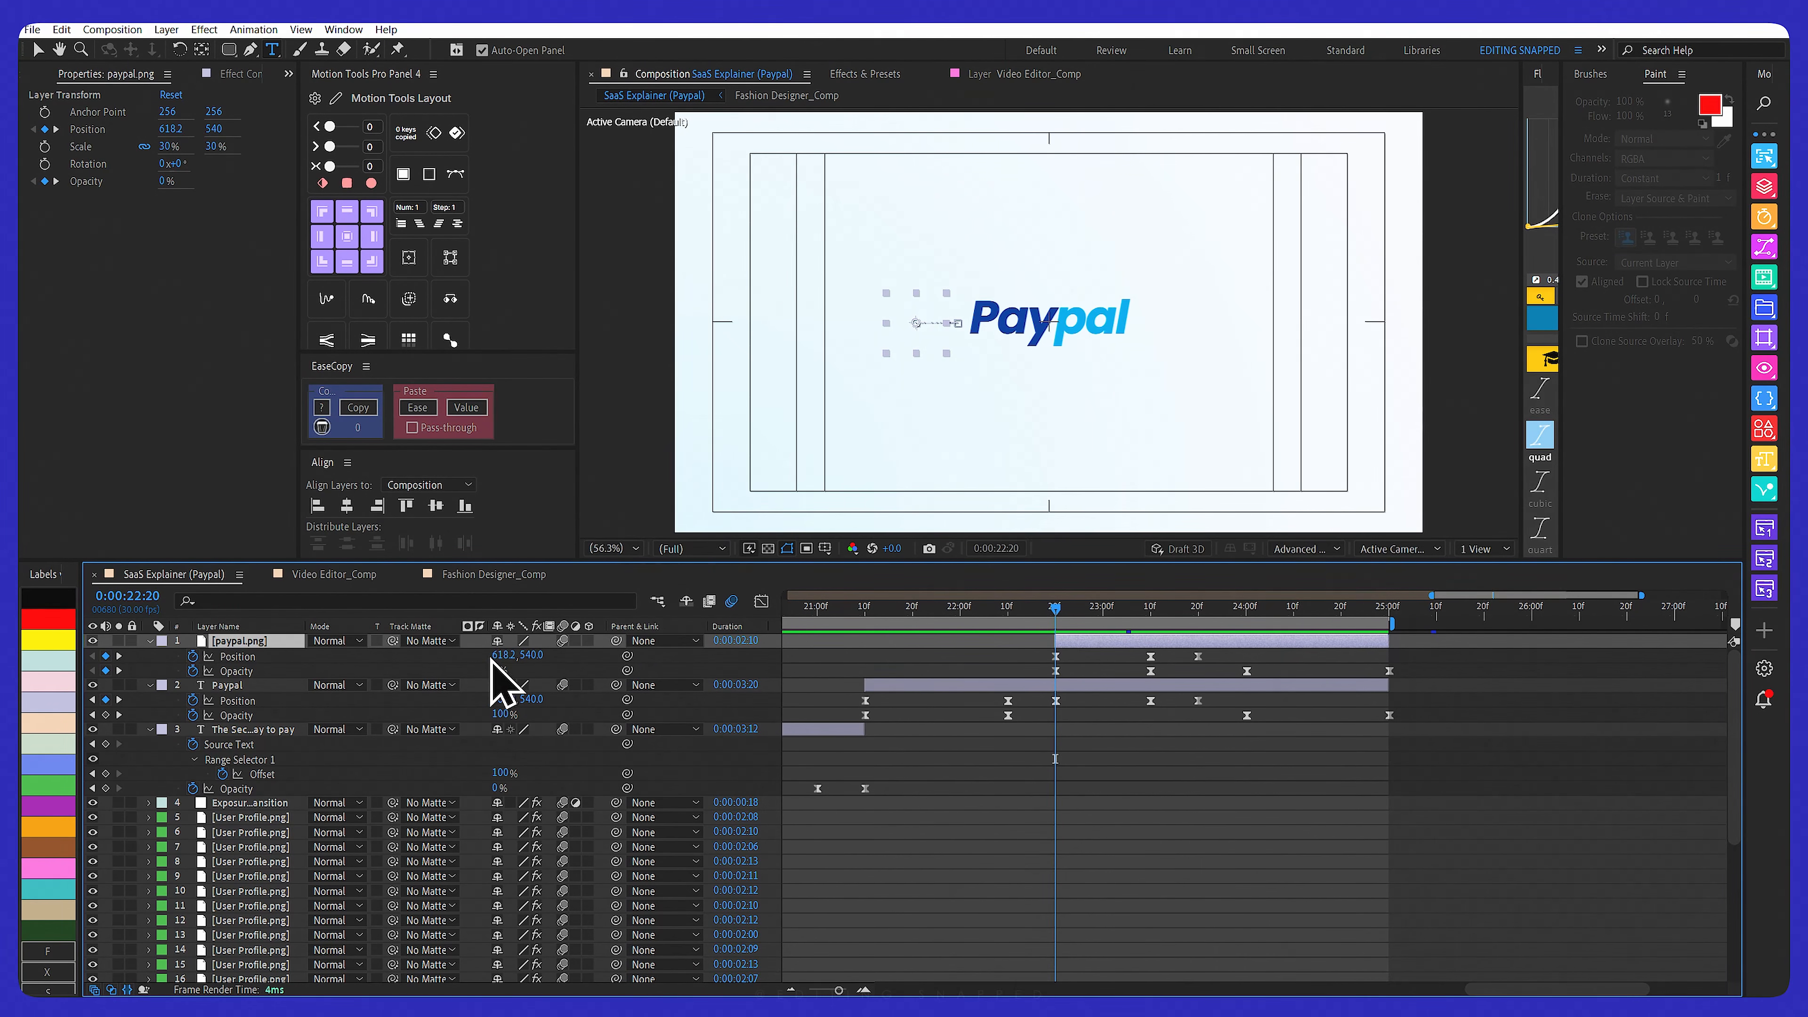
pyautogui.moveTo(1096, 609); pyautogui.dragTo(1150, 614)
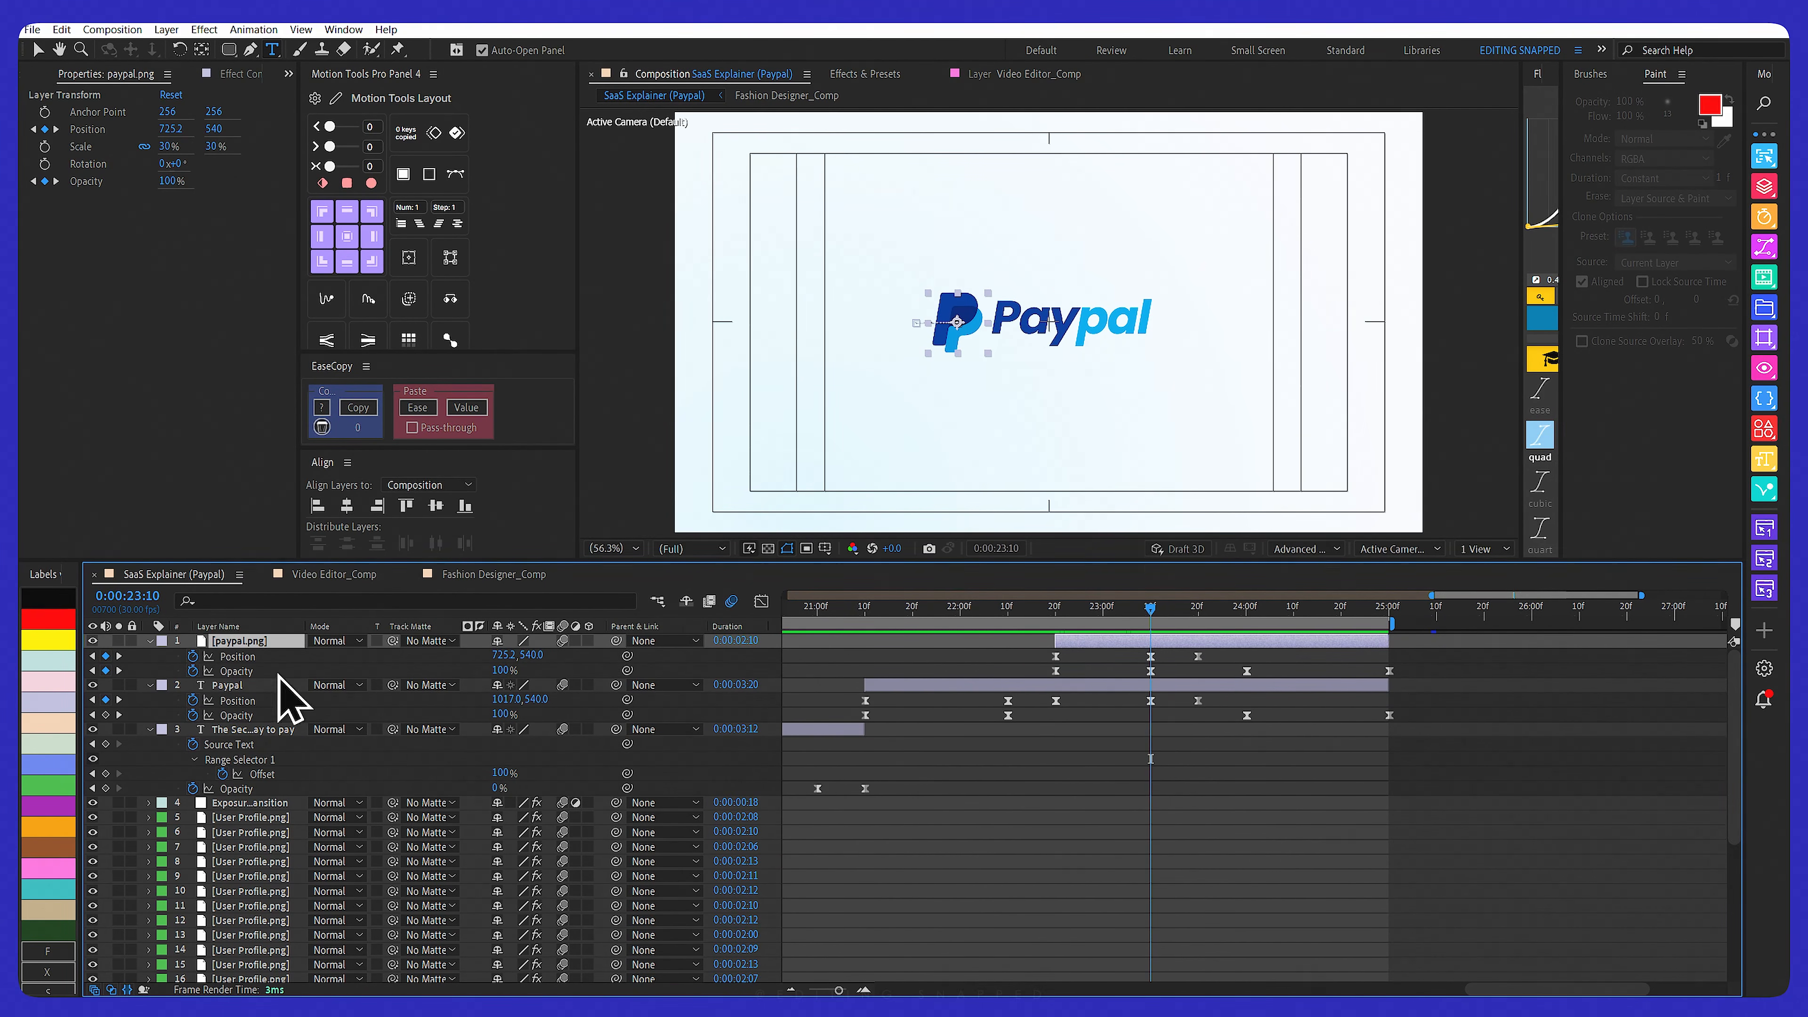
# Inspect the speed graph of the paypal.png layer's first two Position and Opacity keyframe pairs, and return to the layer bars
pyautogui.moveTo(1008, 645); pyautogui.dragTo(1167, 689)
pyautogui.click(761, 602)
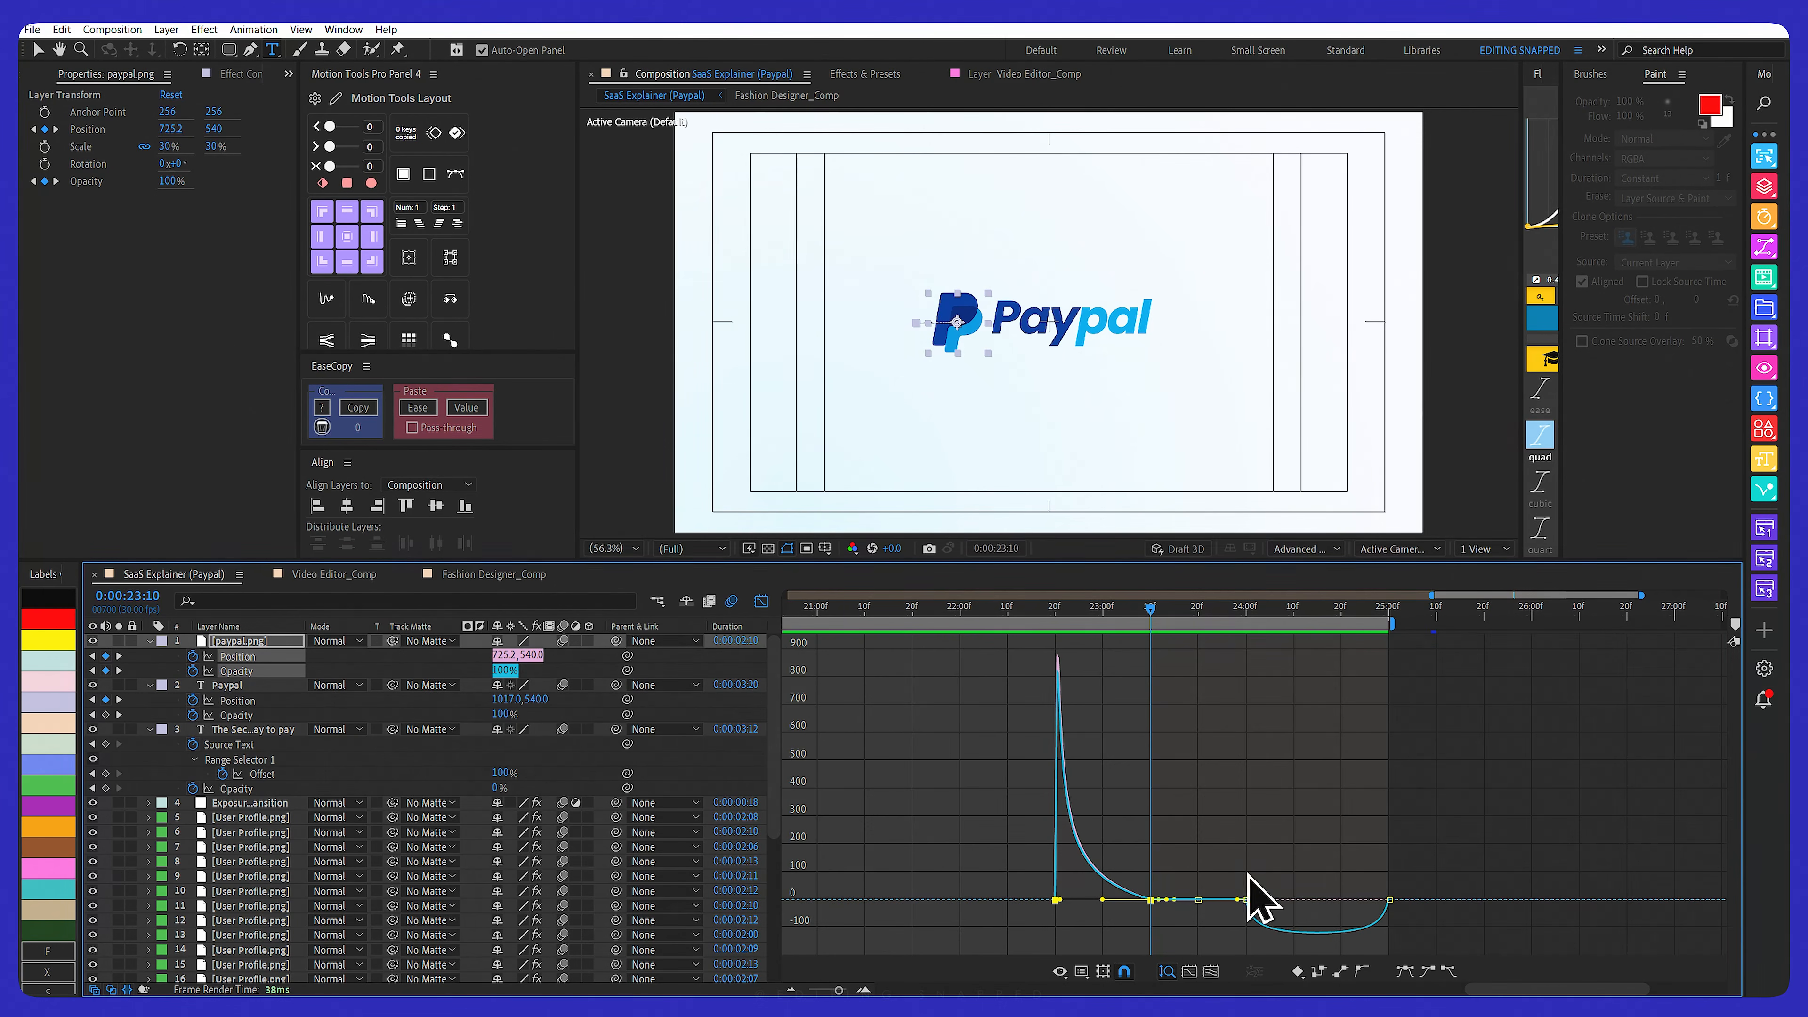
pyautogui.moveTo(1210, 847); pyautogui.dragTo(1046, 933)
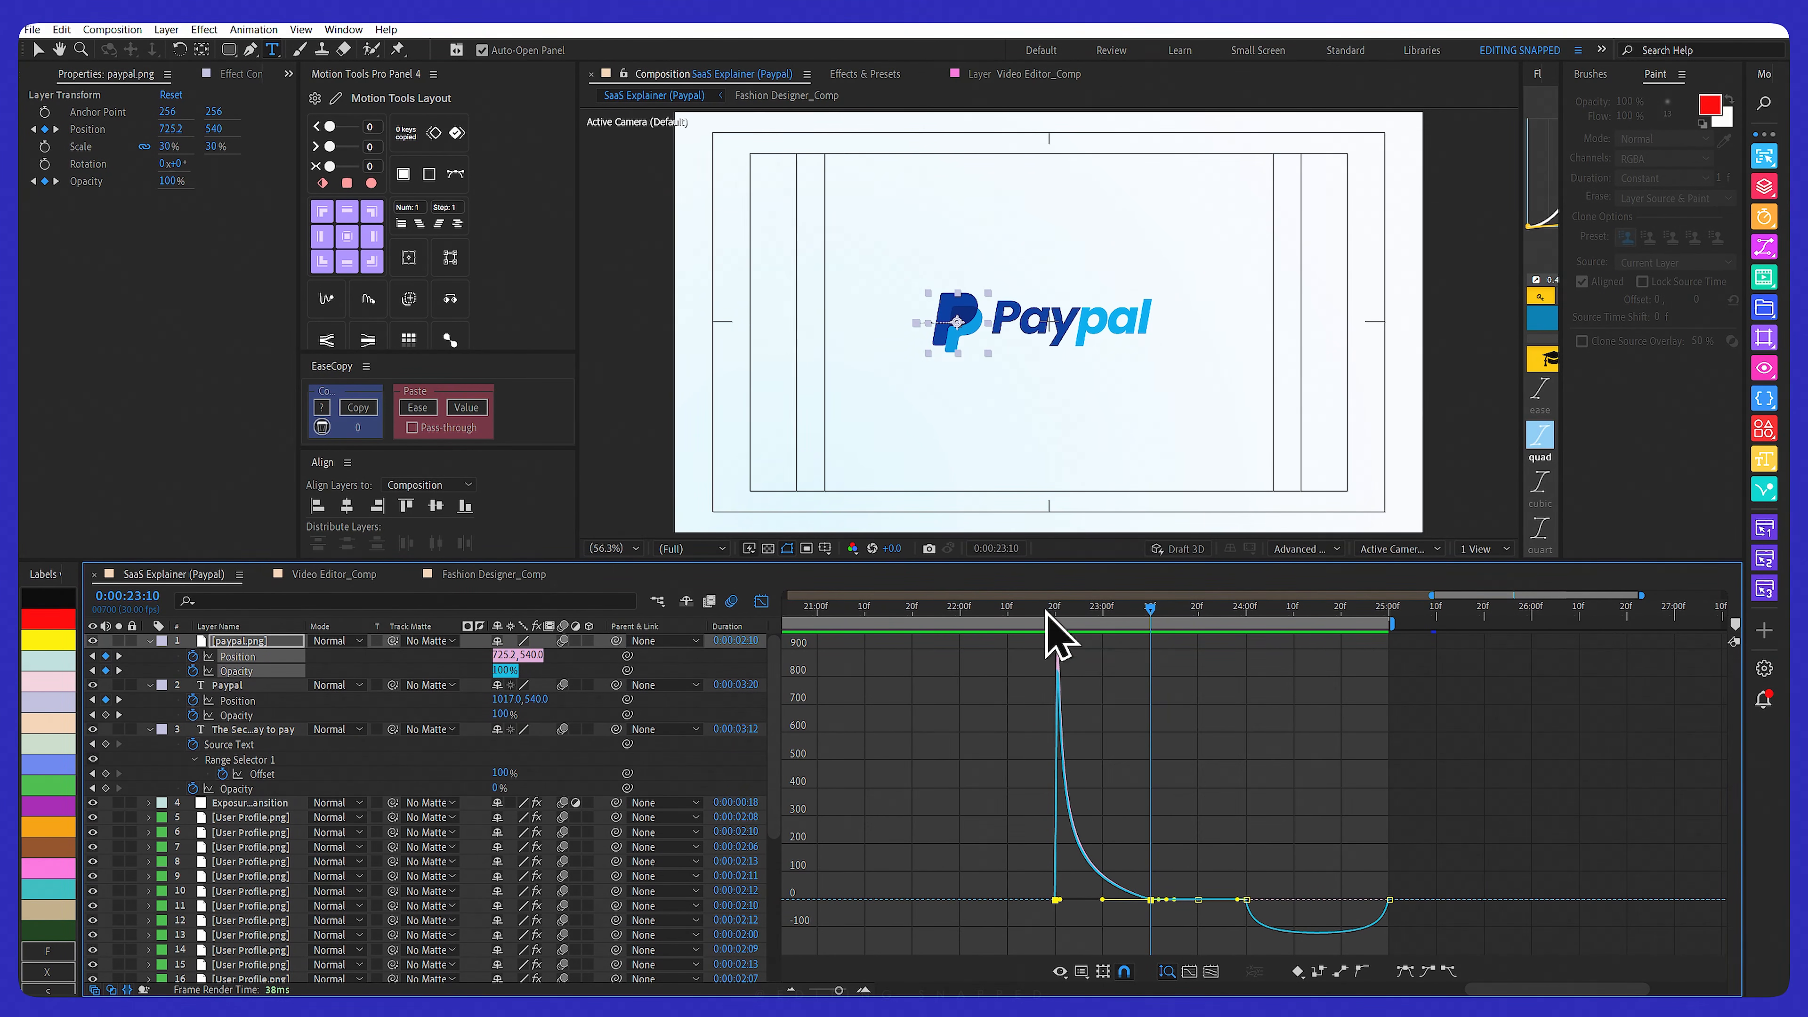
pyautogui.click(761, 601)
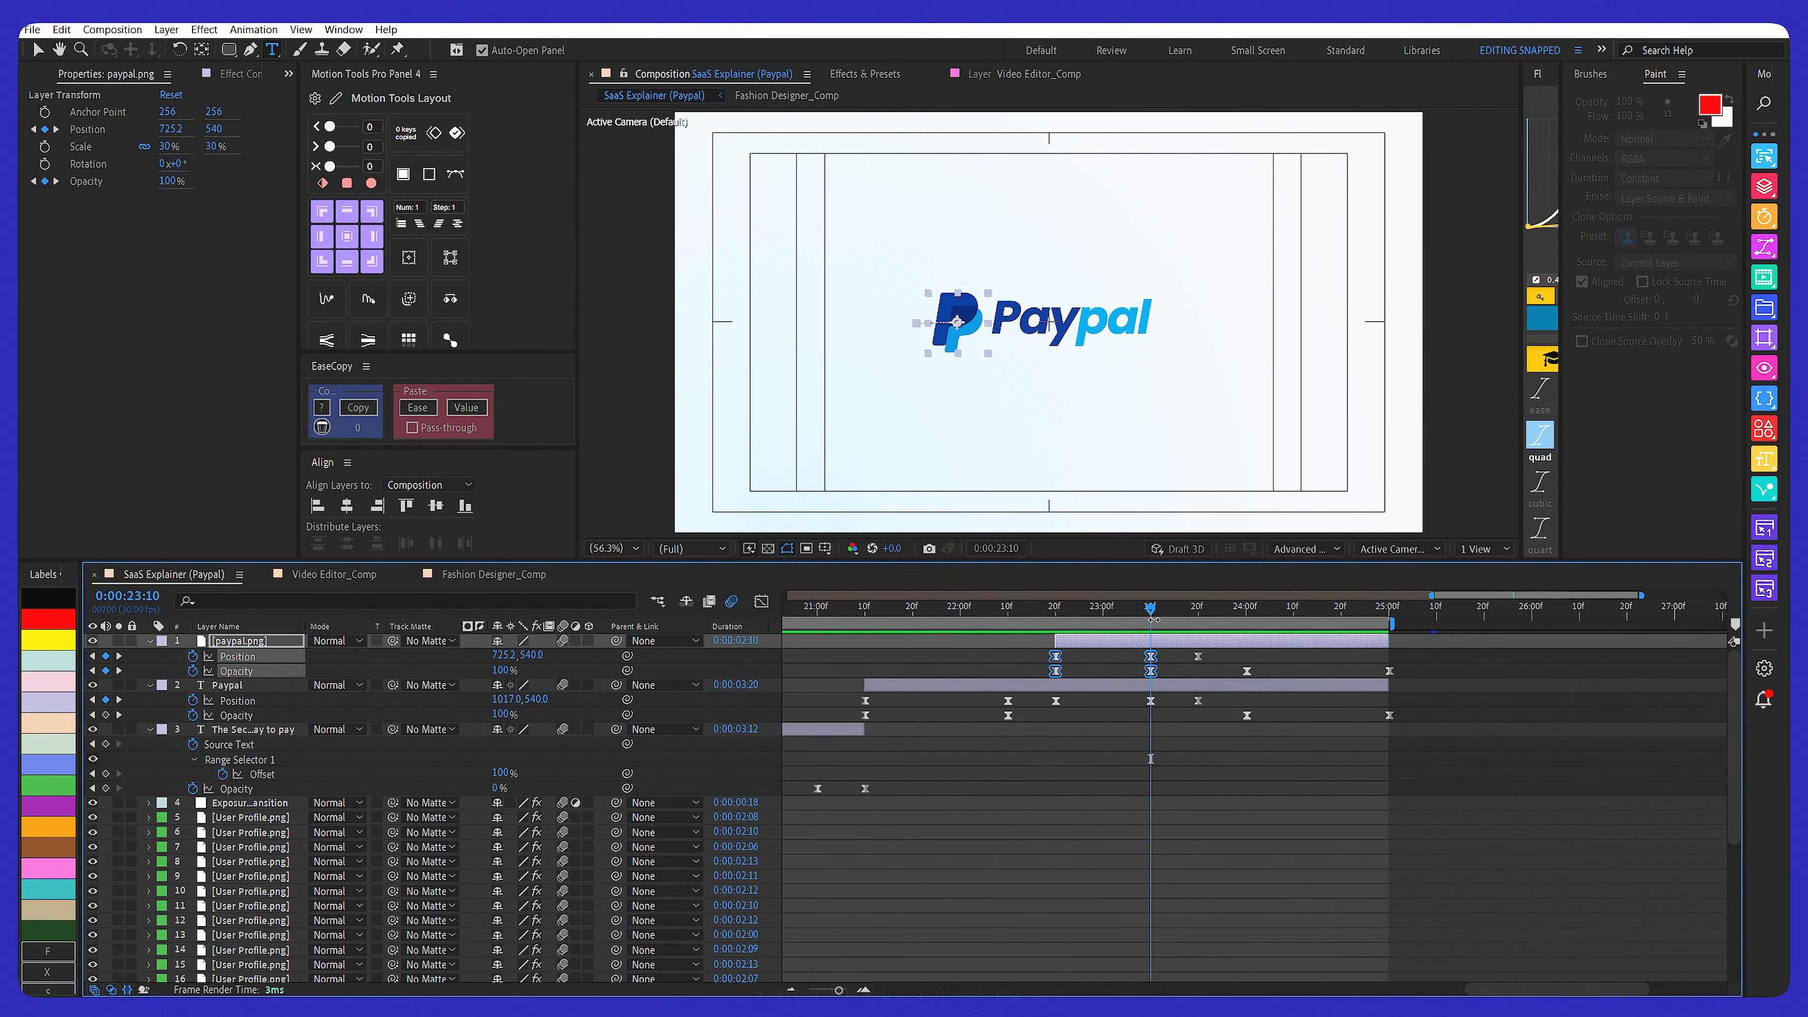
# Check the Position keyframes at 0:00:23:20 and both logo layers' Opacity fade-out keyframes from 0:00:24:00 to 0:00:25:00
pyautogui.moveTo(1161, 610); pyautogui.dragTo(1198, 611)
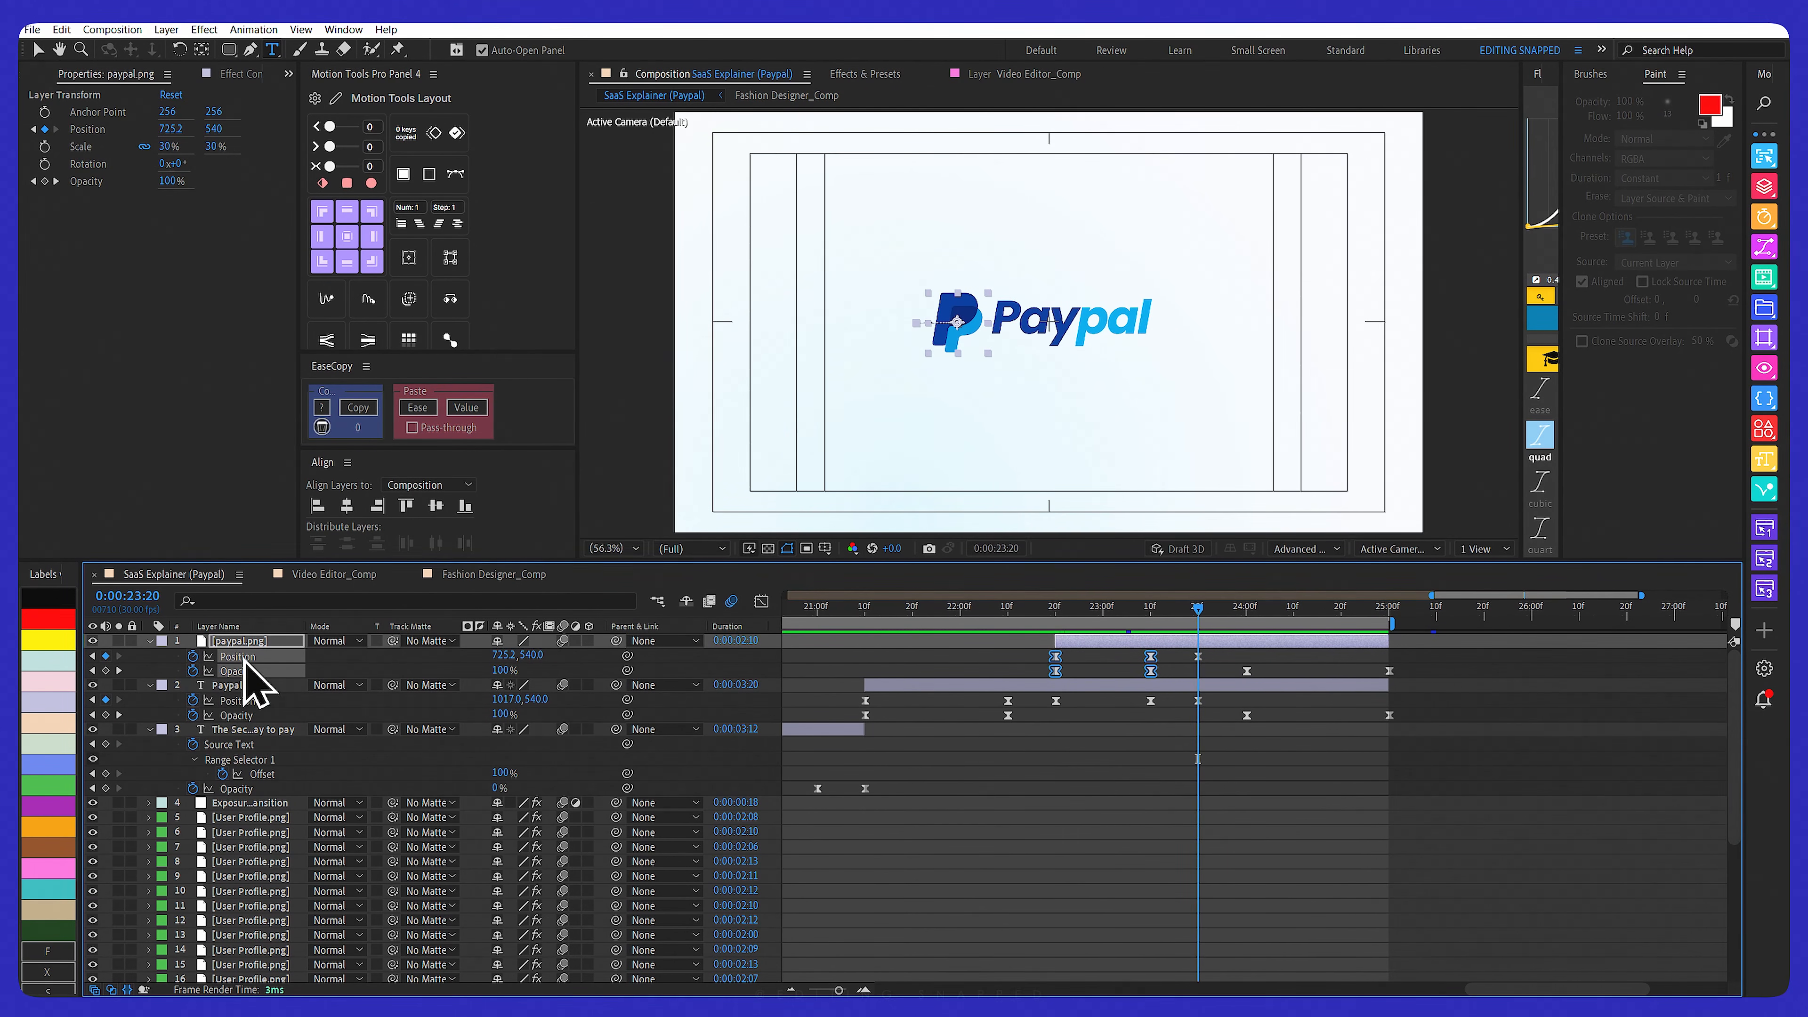
pyautogui.moveTo(1219, 622); pyautogui.dragTo(1253, 624)
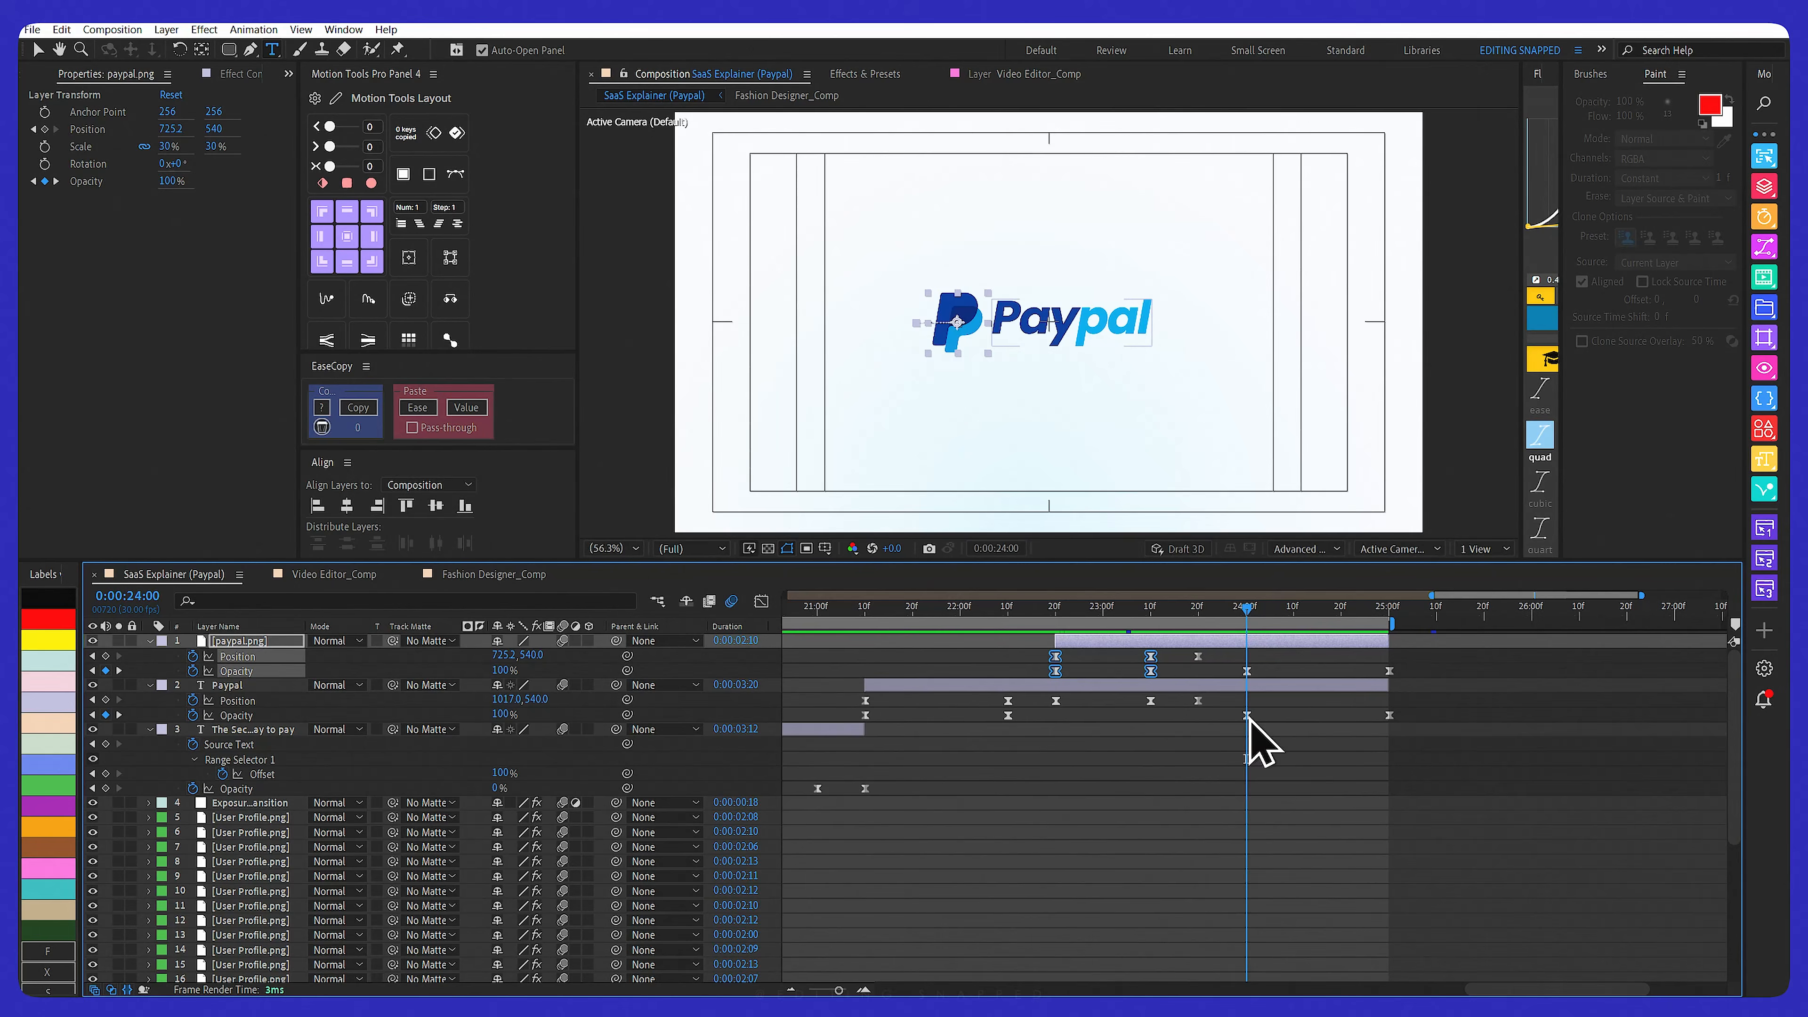
pyautogui.moveTo(1246, 624); pyautogui.dragTo(1399, 618)
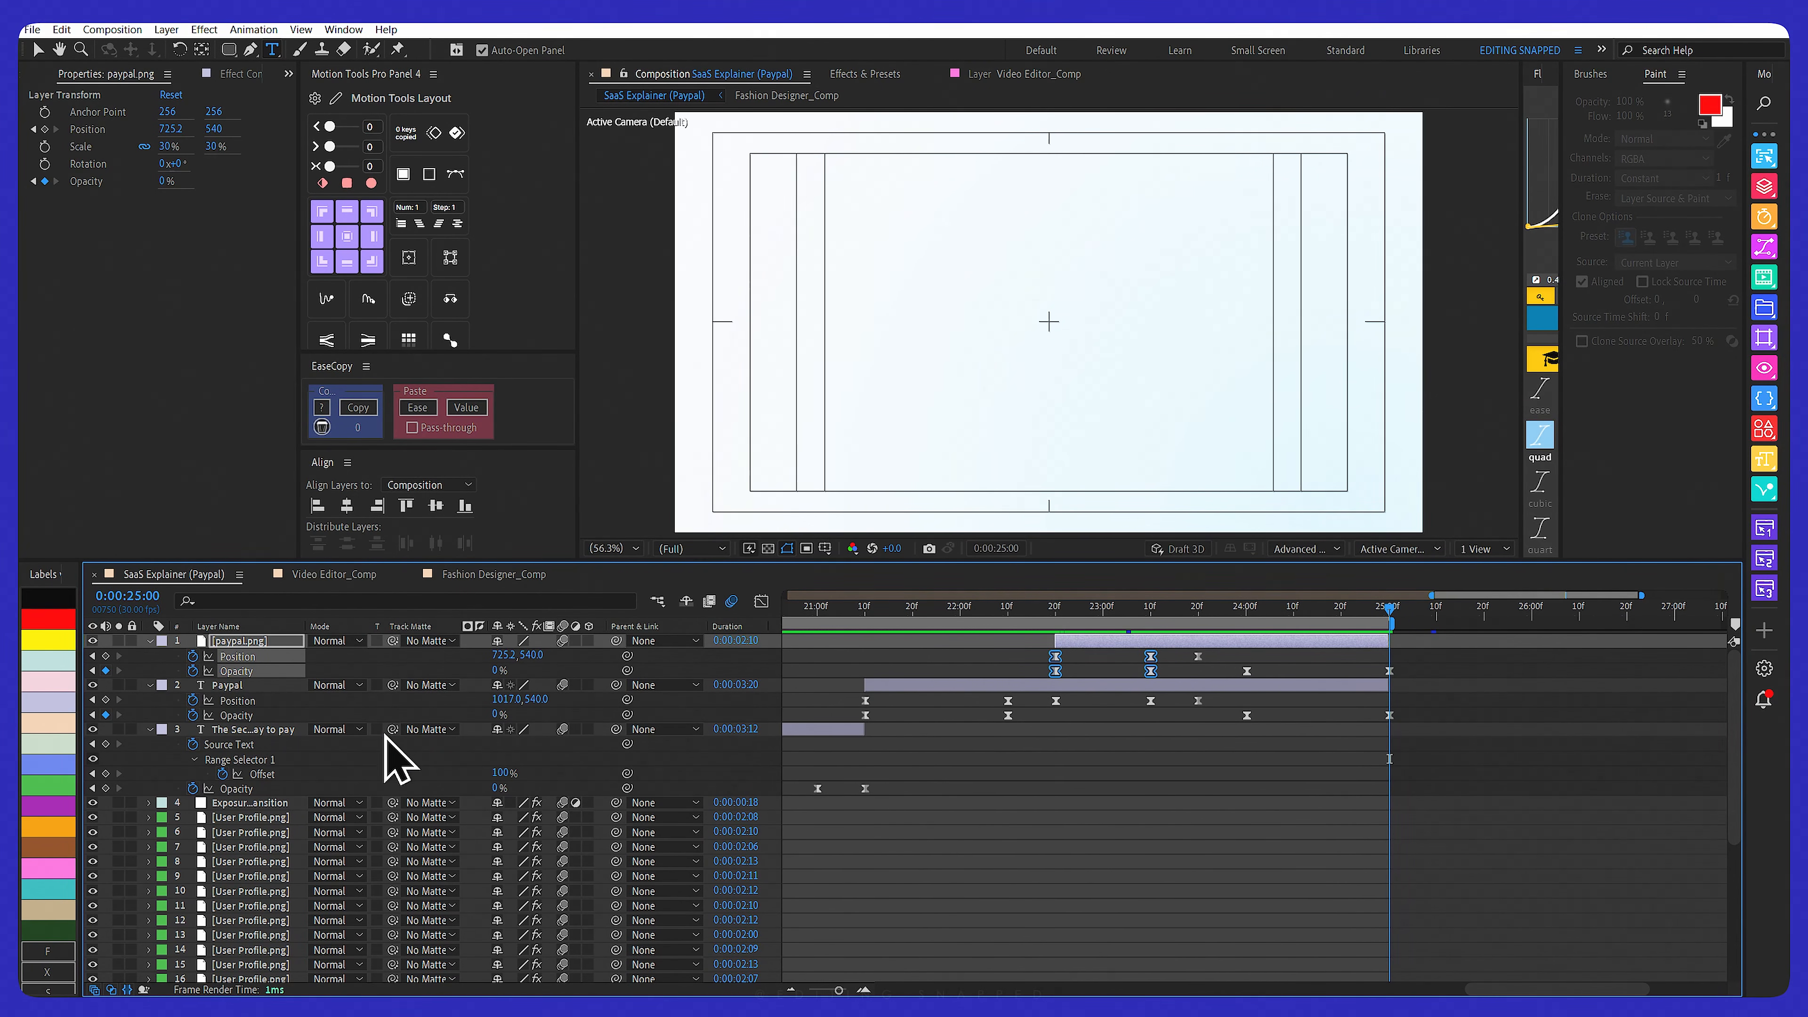
pyautogui.click(226, 686)
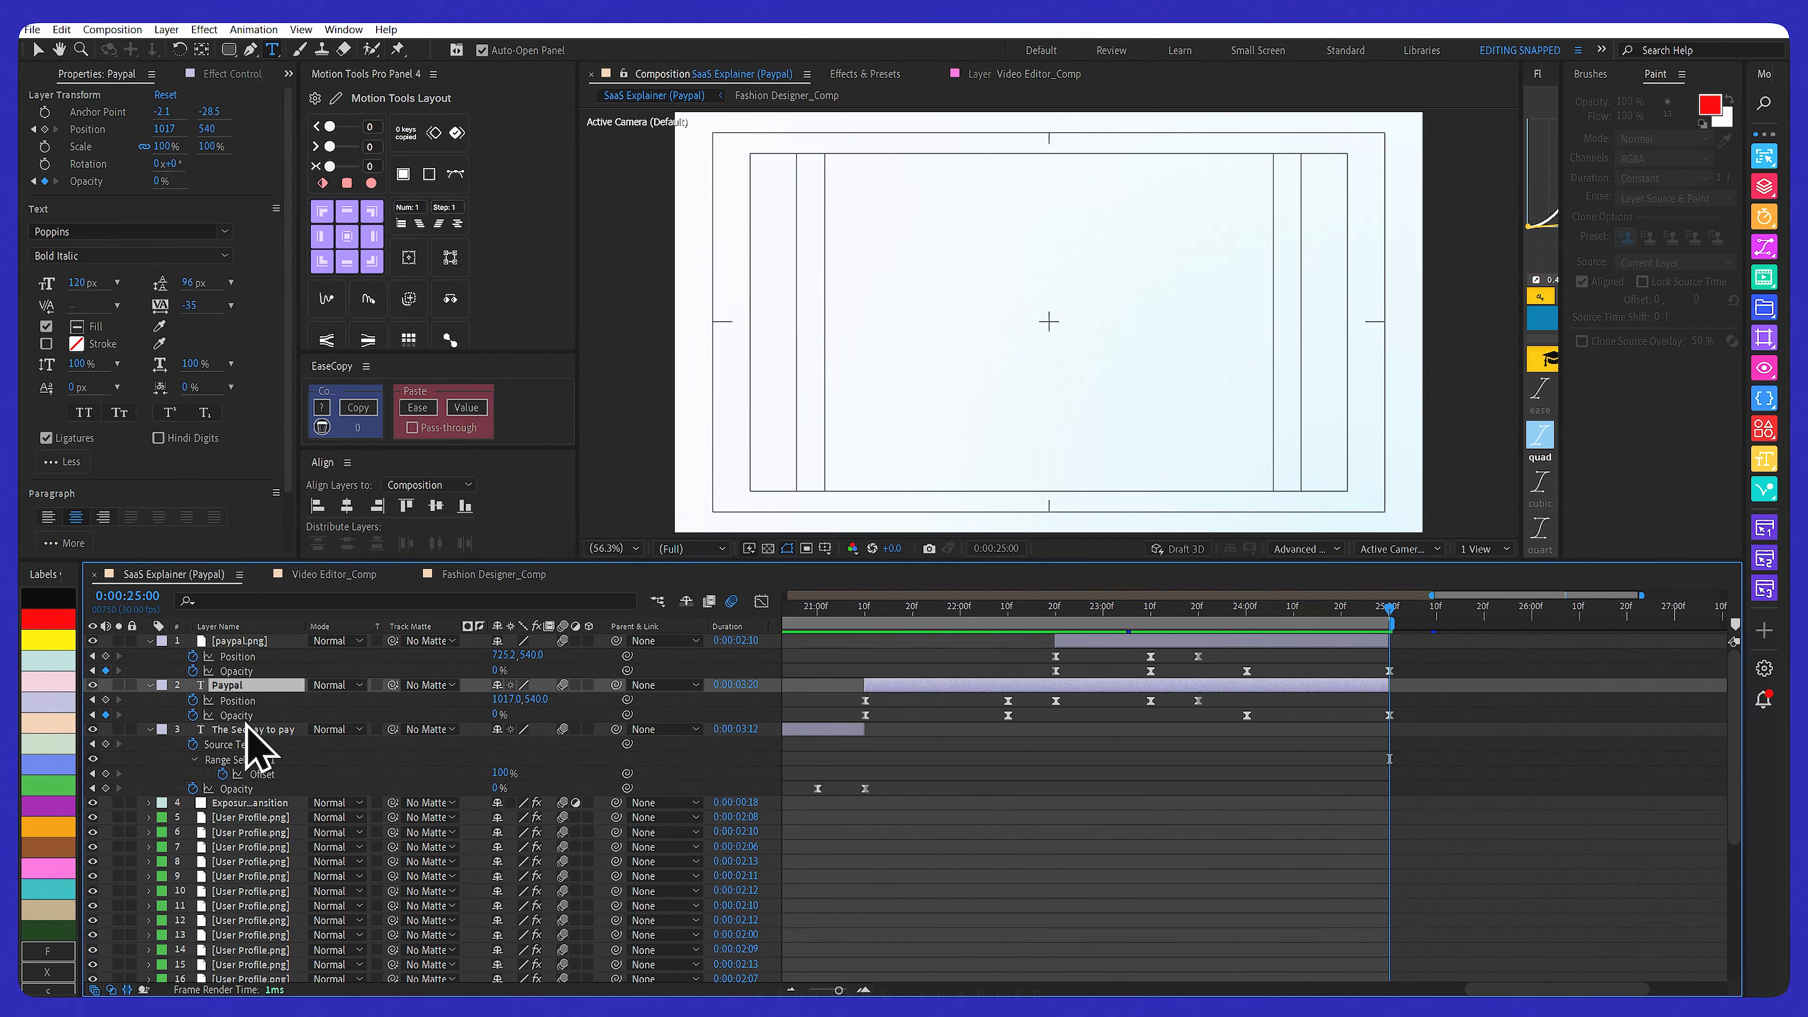
pyautogui.moveTo(1414, 664); pyautogui.dragTo(1208, 732)
# Move to the start of Scene 4, preview the composition briefly, and scrub to 0:00:15:25 in Scene 3
pyautogui.press('-')
pyautogui.press('-')
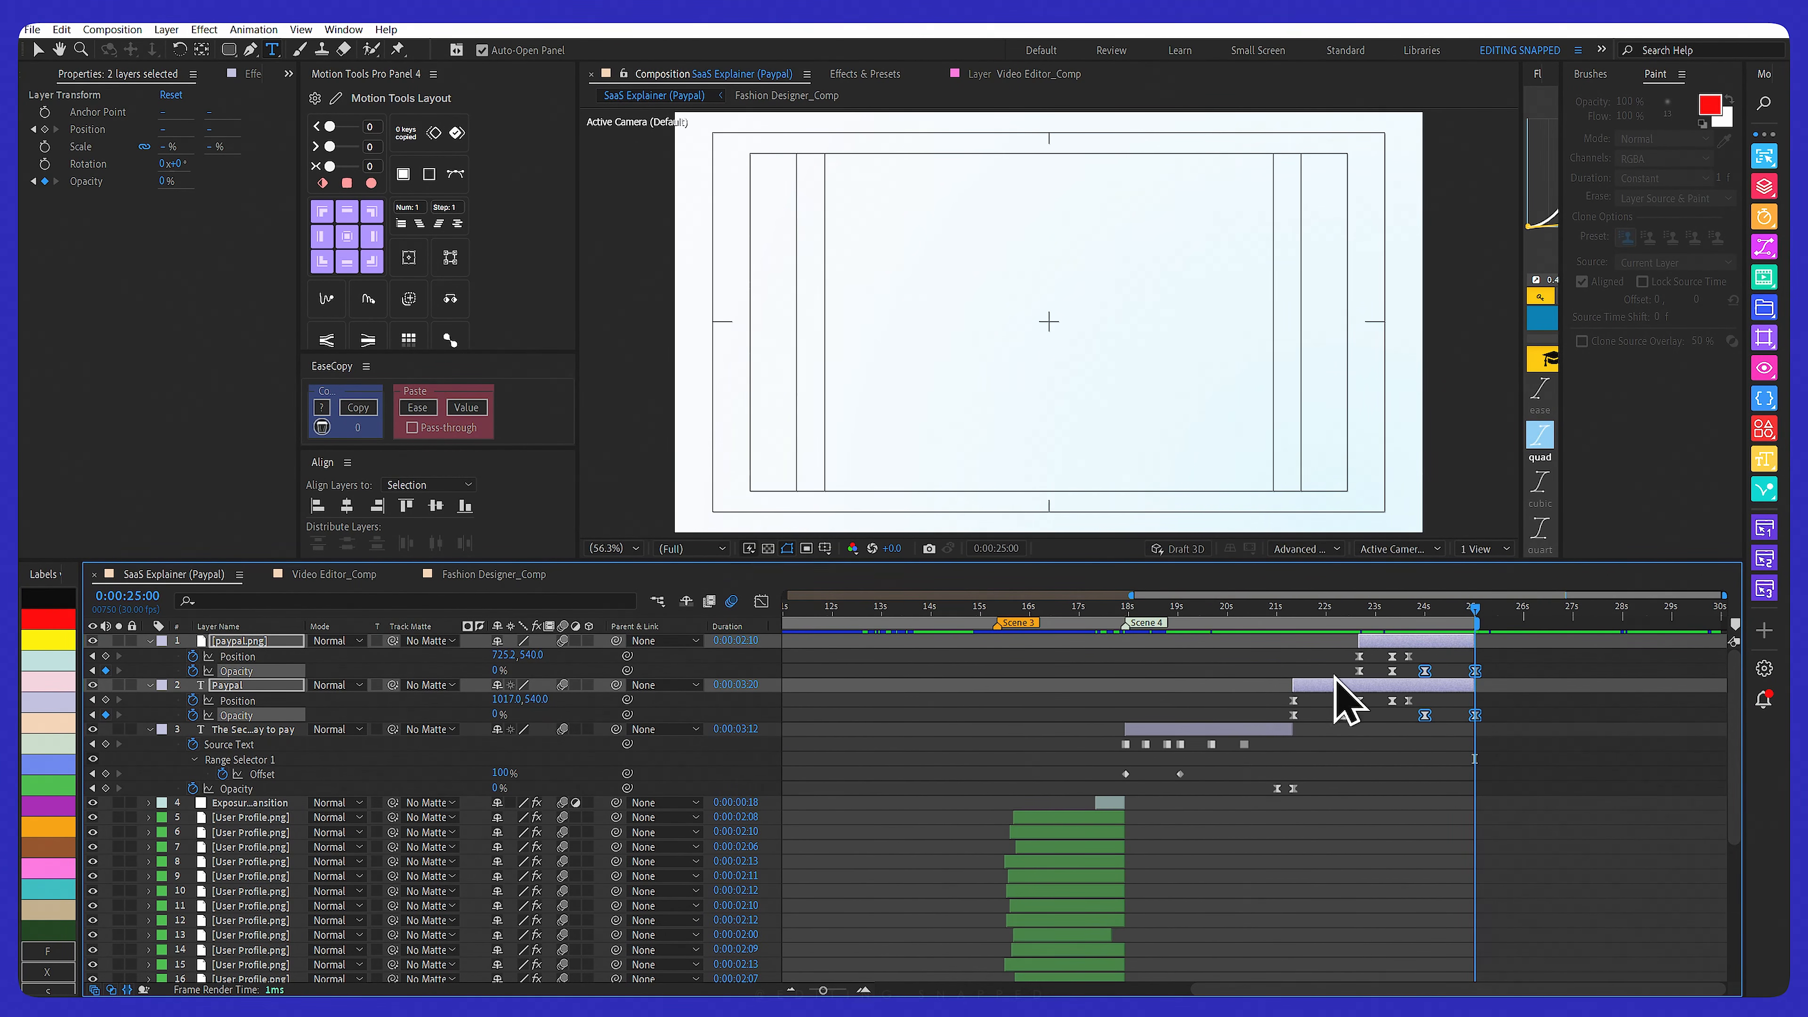
pyautogui.moveTo(1147, 614); pyautogui.dragTo(1125, 627)
pyautogui.press('space')
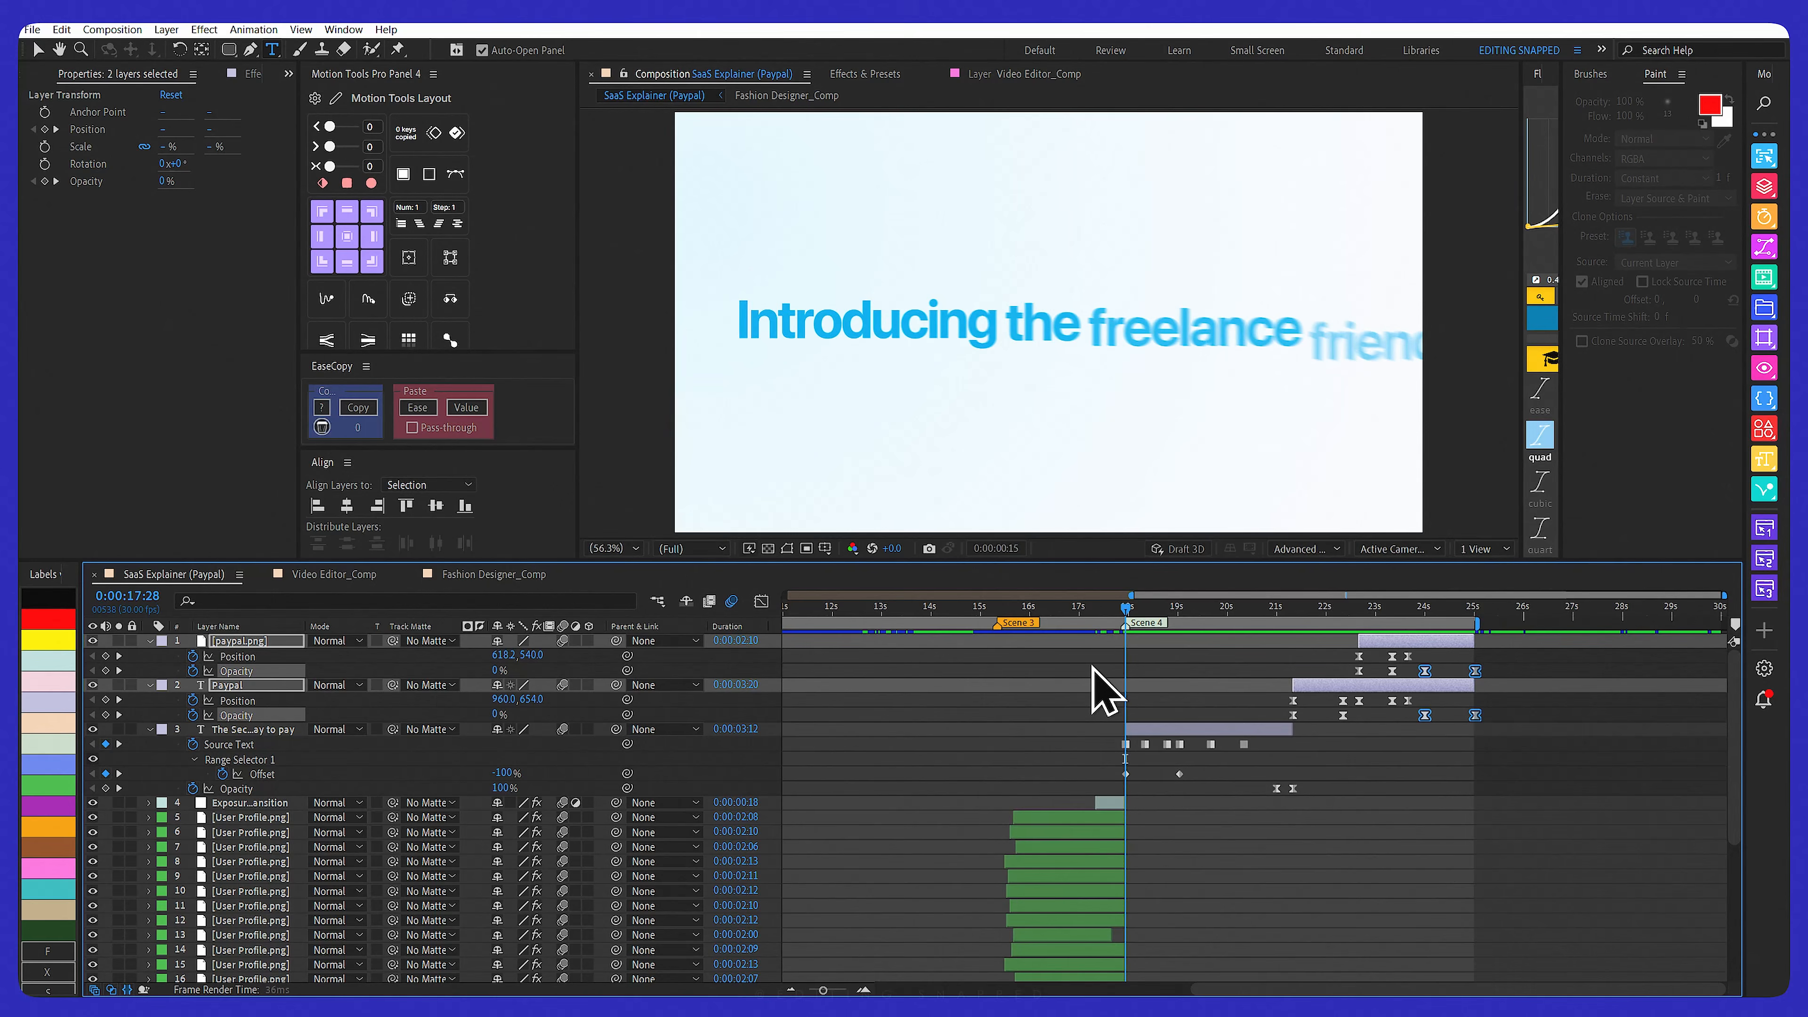
pyautogui.press('space')
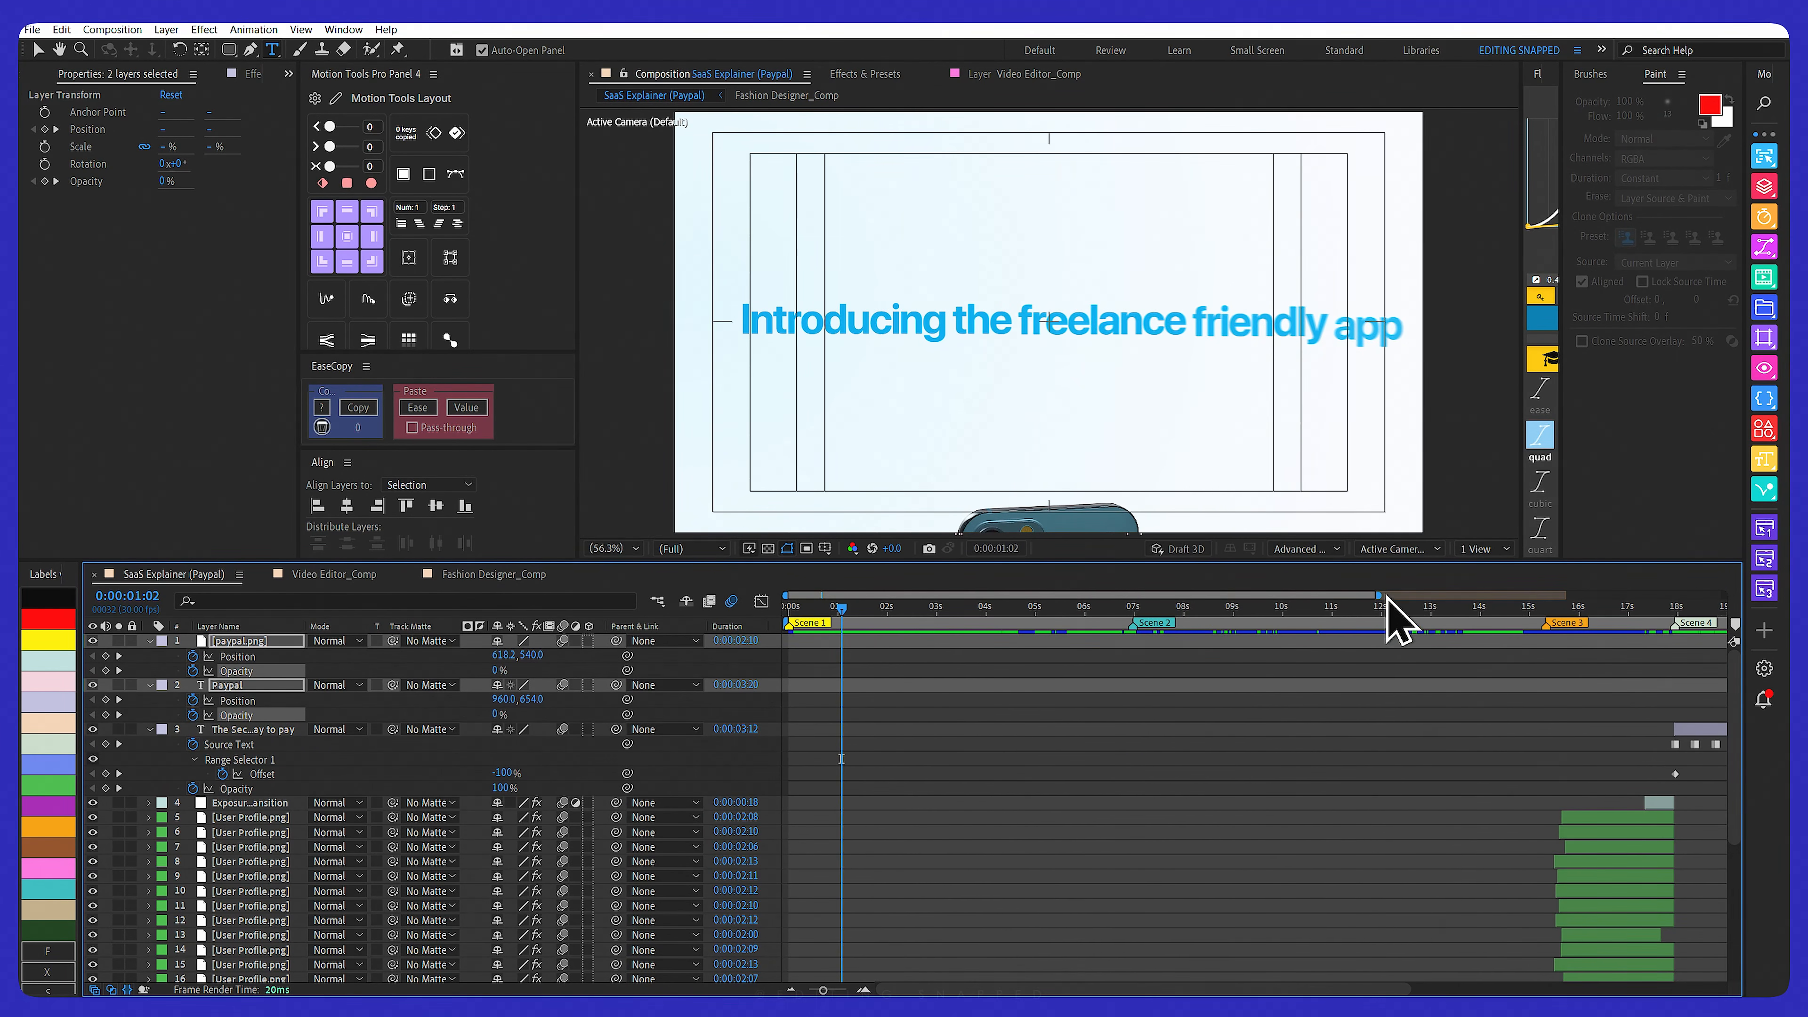
pyautogui.moveTo(1380, 596); pyautogui.dragTo(1281, 607)
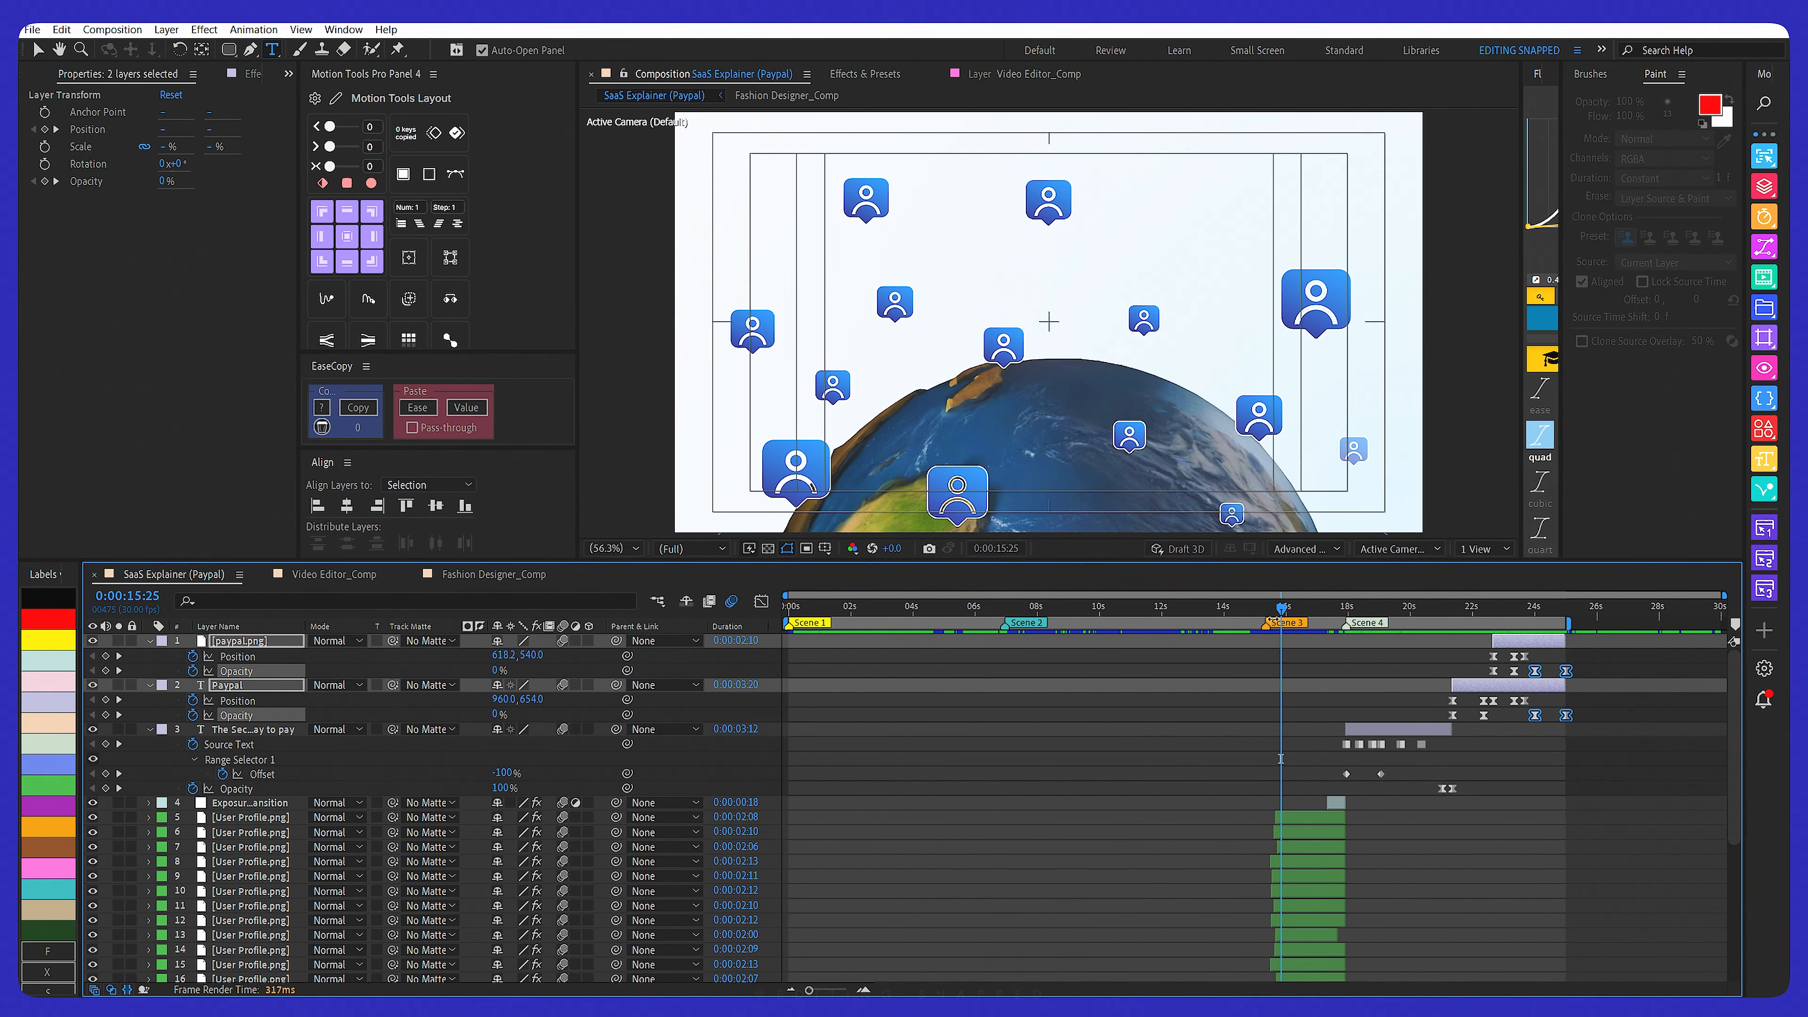
# Collapse the revealed properties of the paypal.png, Paypal and "The Secure way to pay" layers
pyautogui.press('u')
pyautogui.click(249, 670)
pyautogui.press('u')
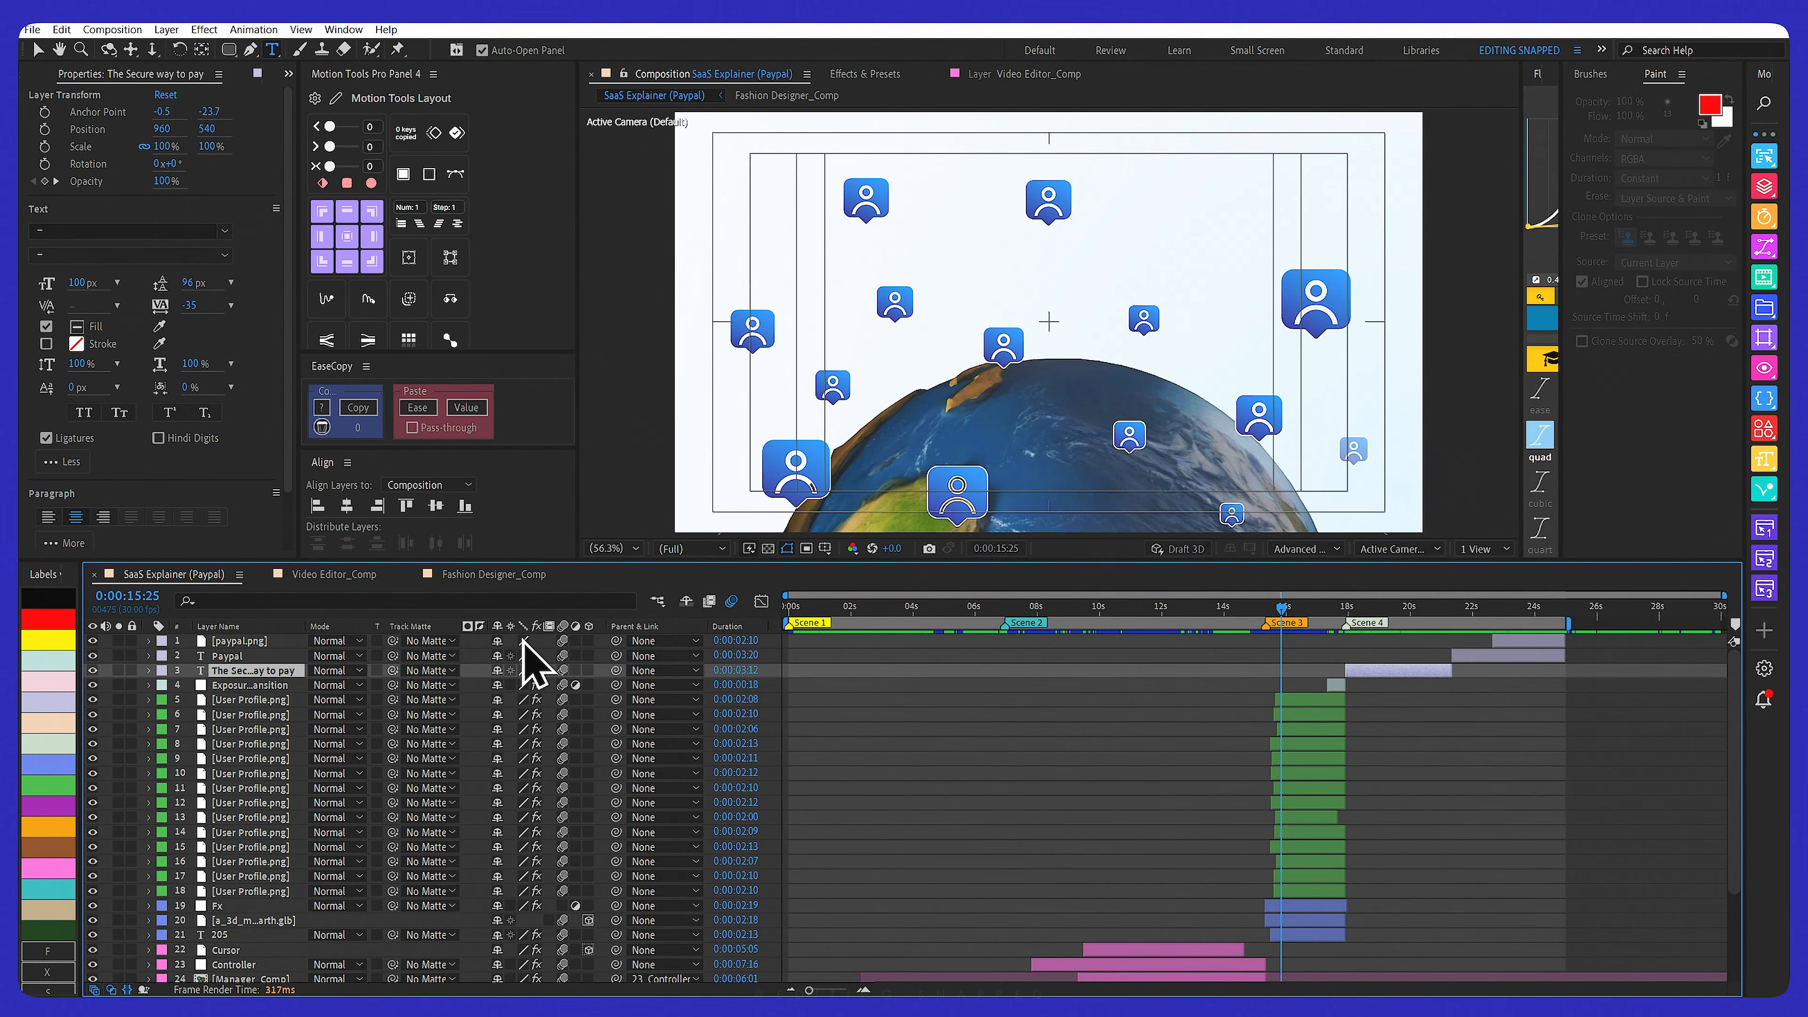
# Review the whole layer stack down to the BG layer, select paypal.png and return the playhead to 0:00:00:00
pyautogui.scroll(-3, 200, 890)
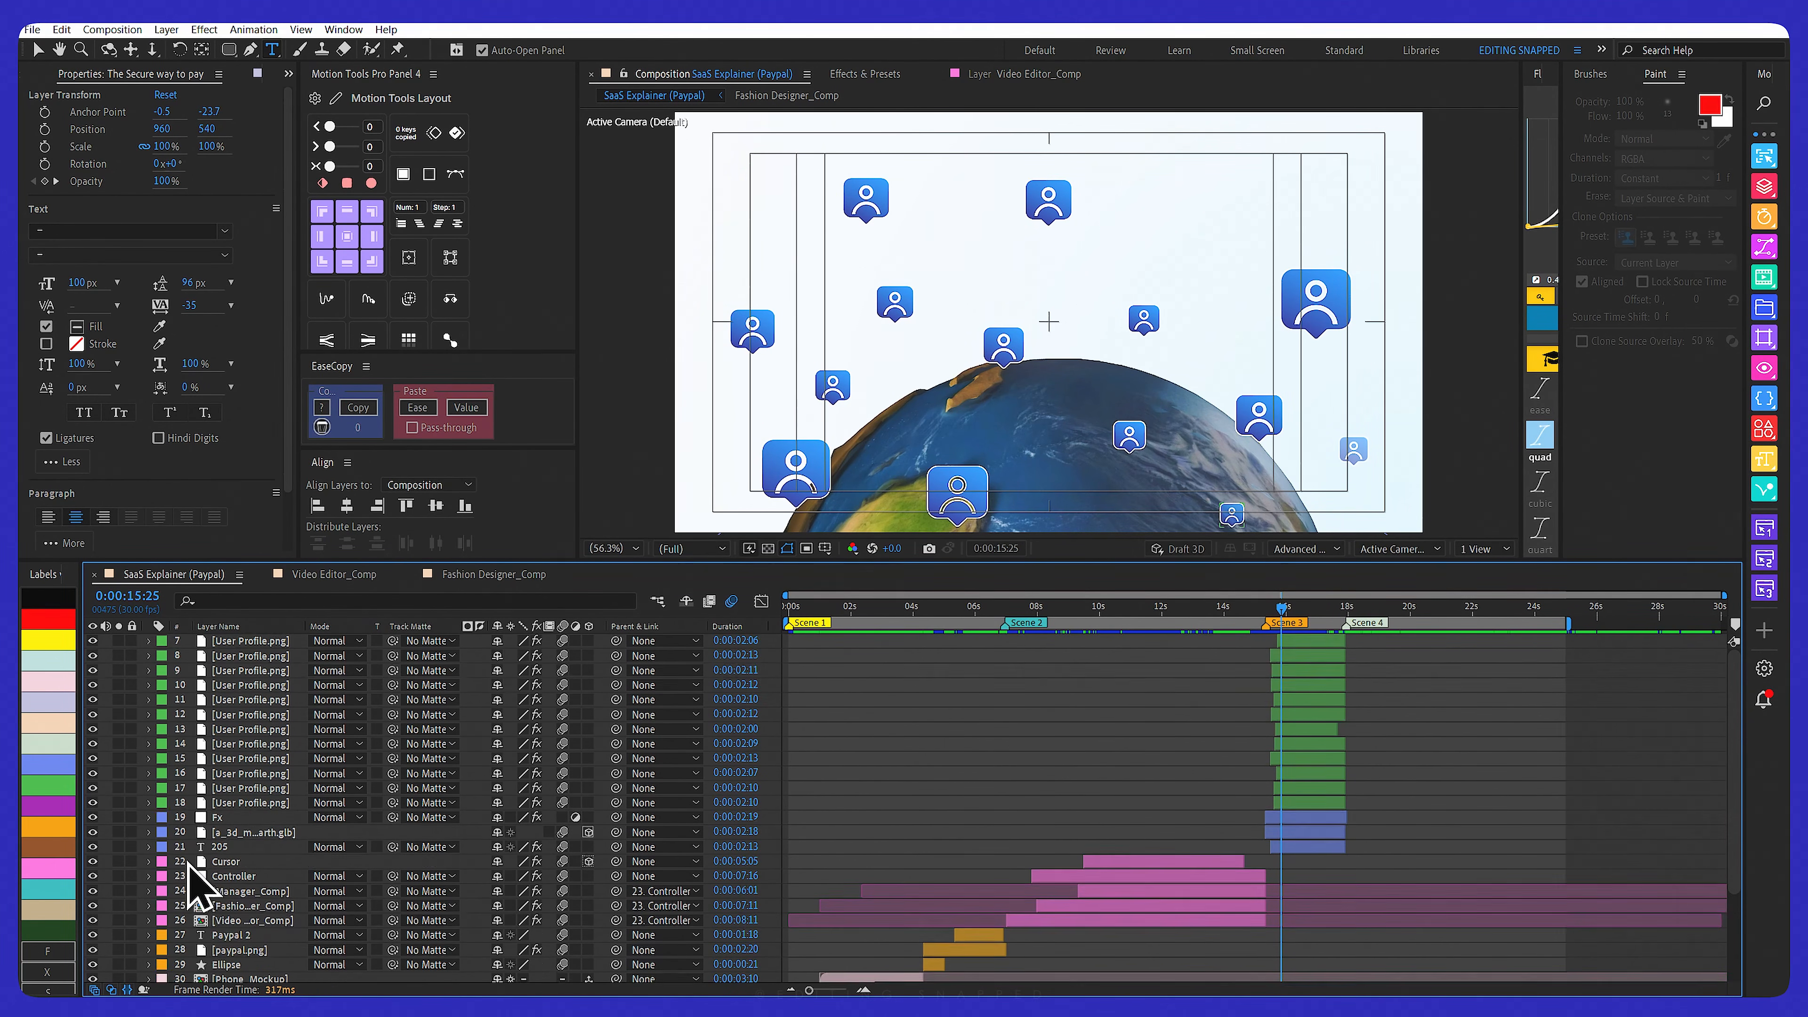
pyautogui.scroll(-2, 196, 887)
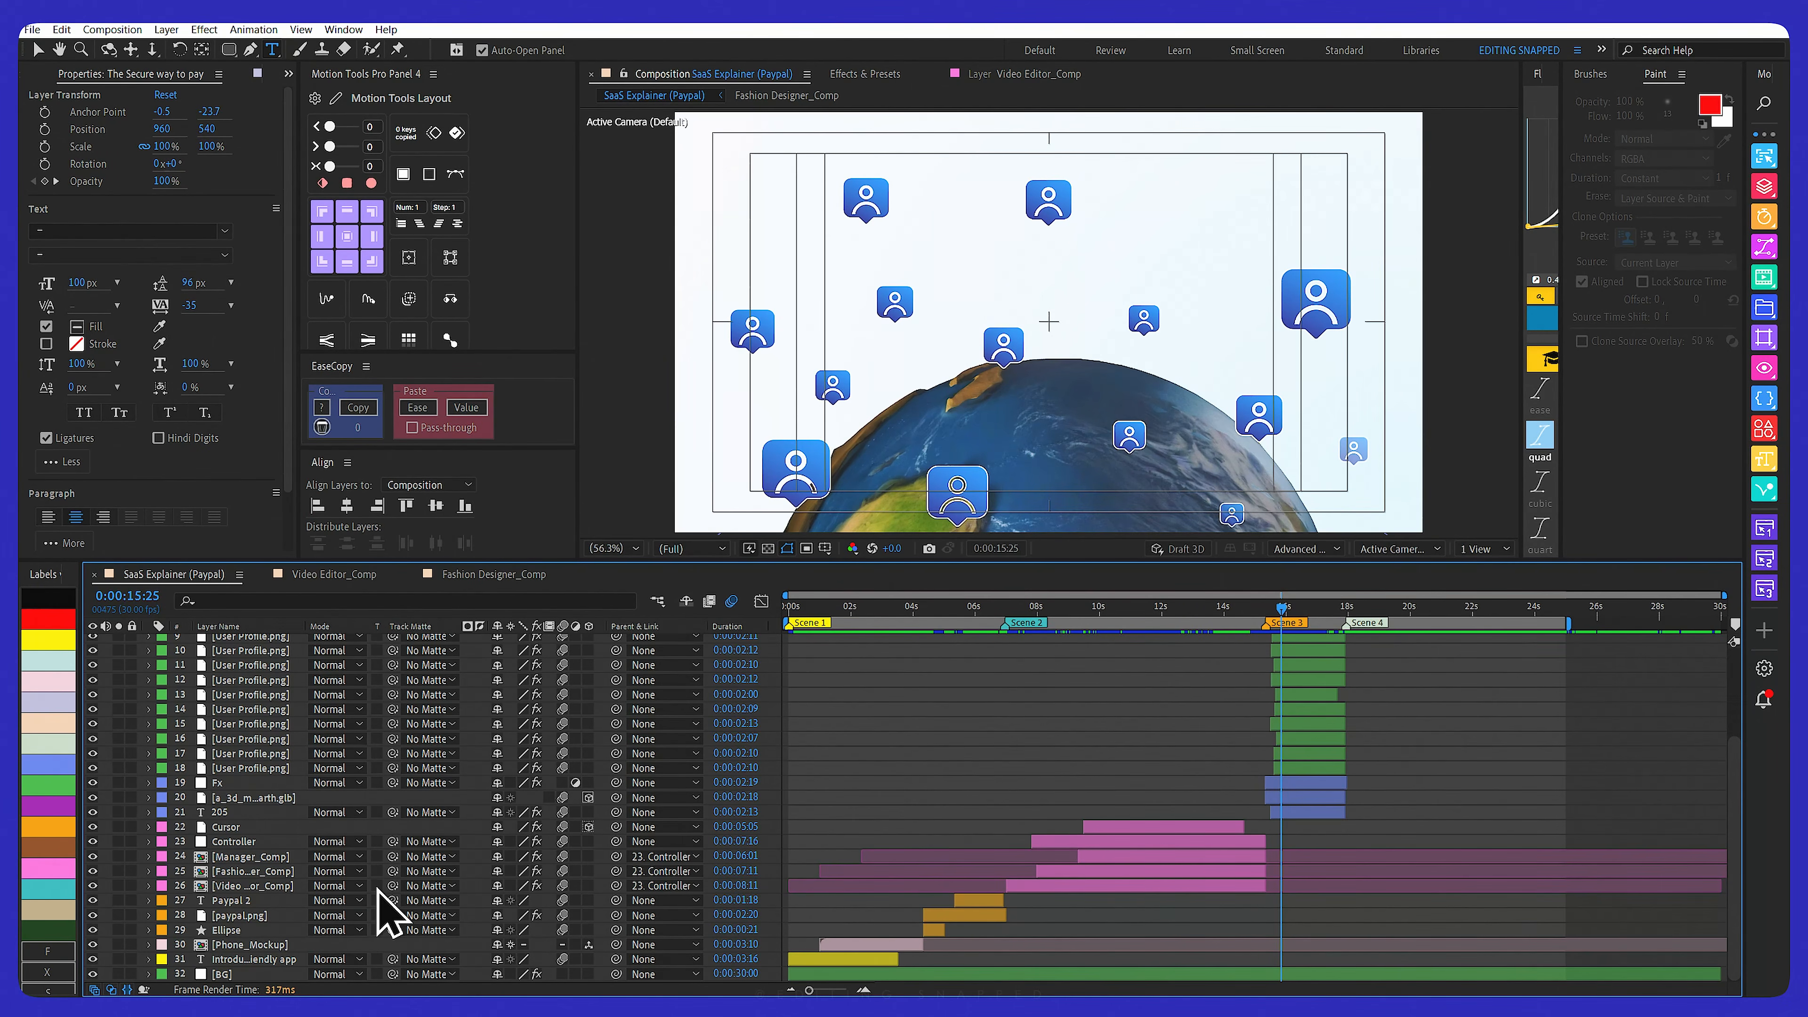
pyautogui.scroll(4, 284, 722)
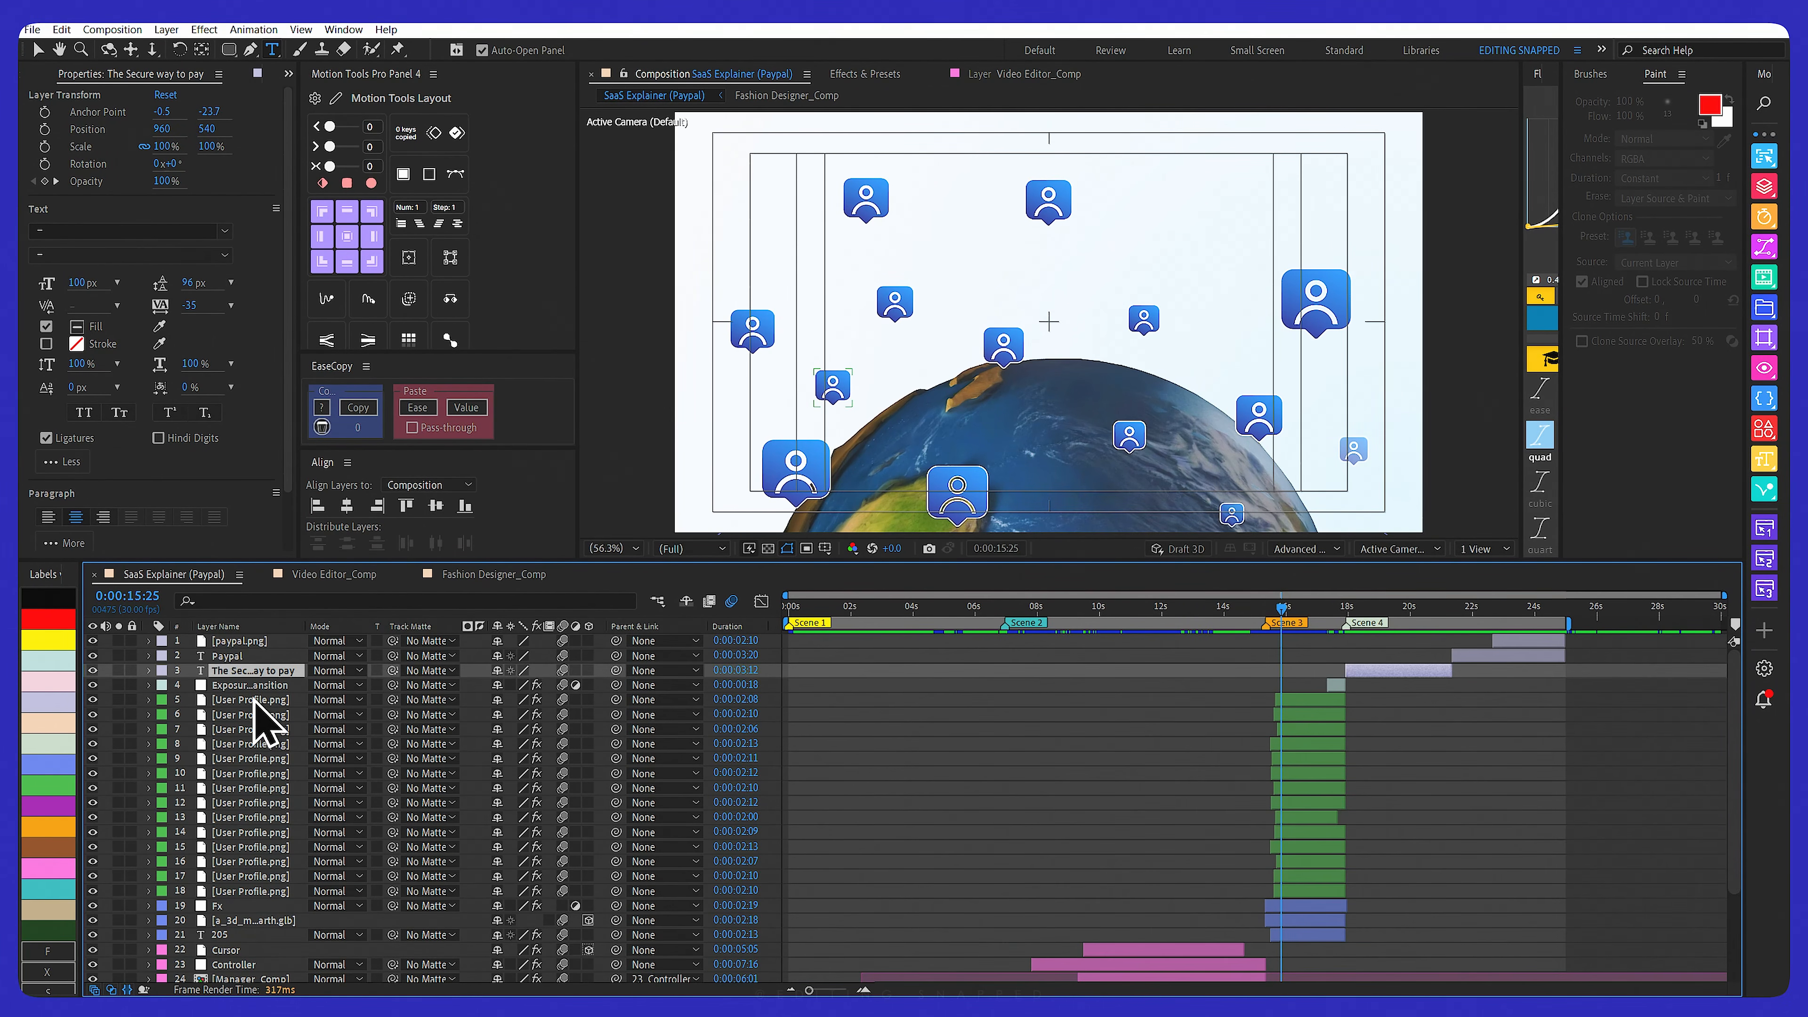
pyautogui.click(240, 641)
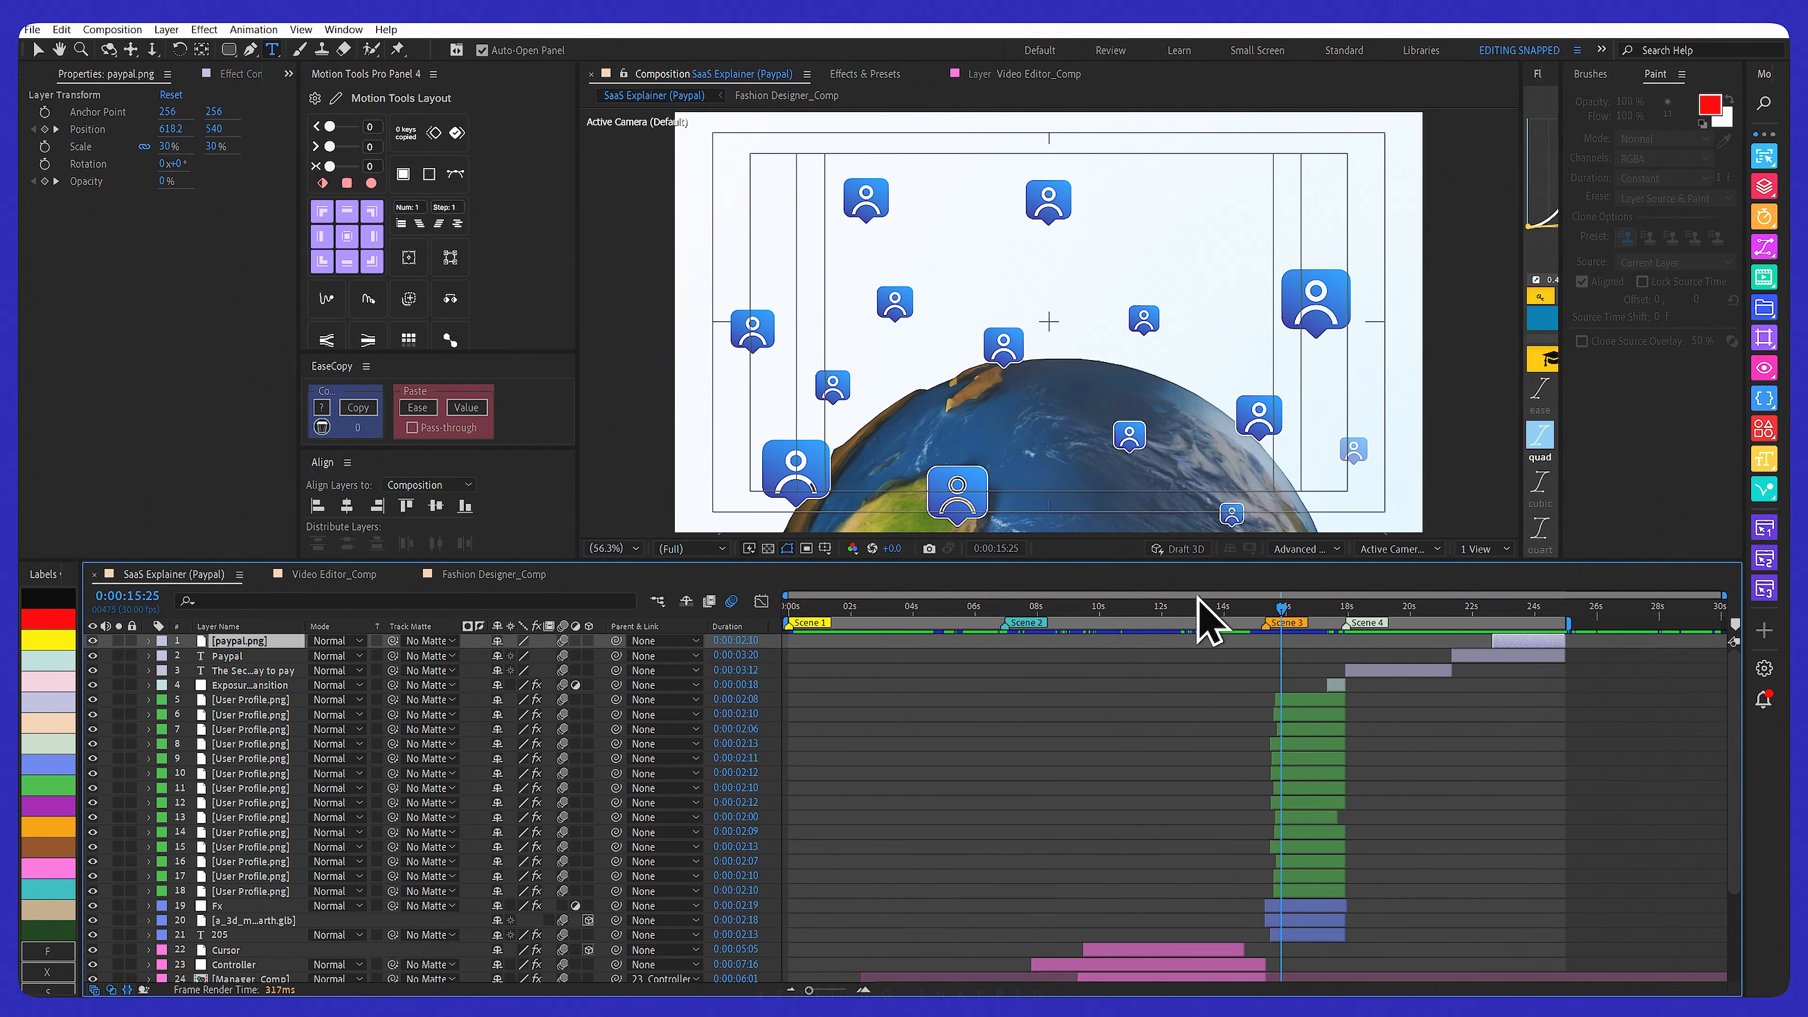
pyautogui.press('Home')
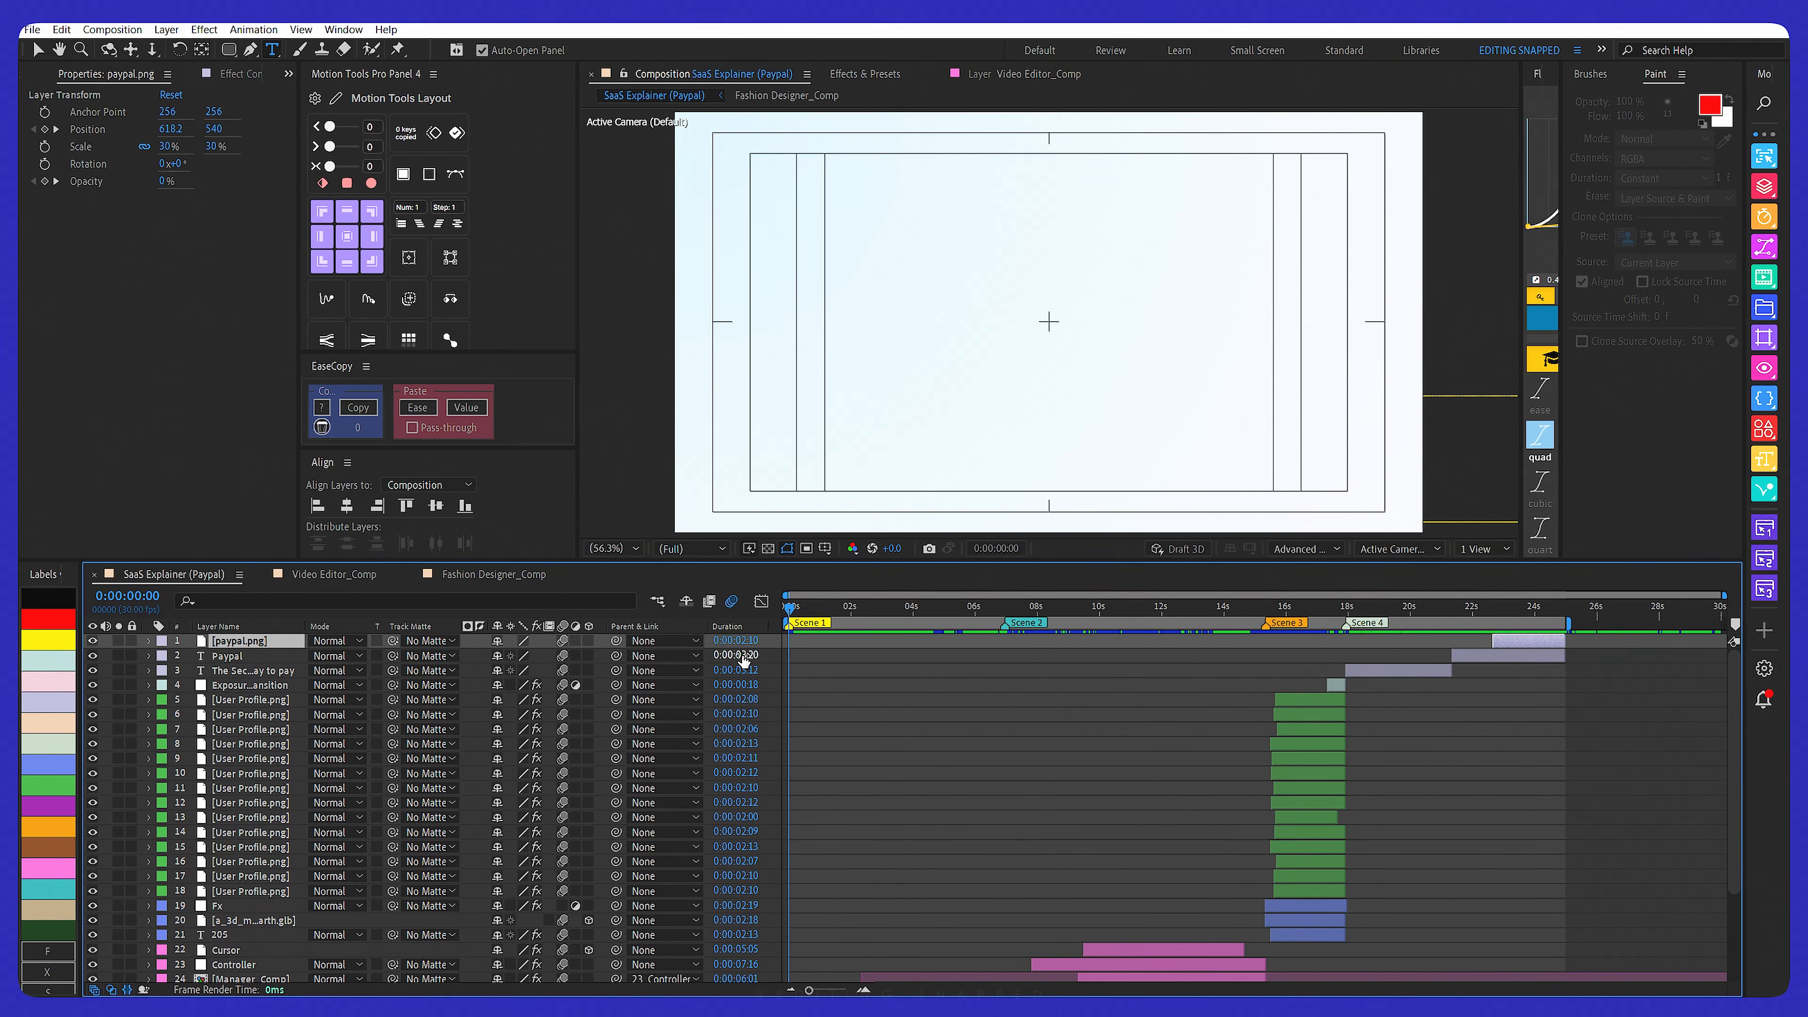